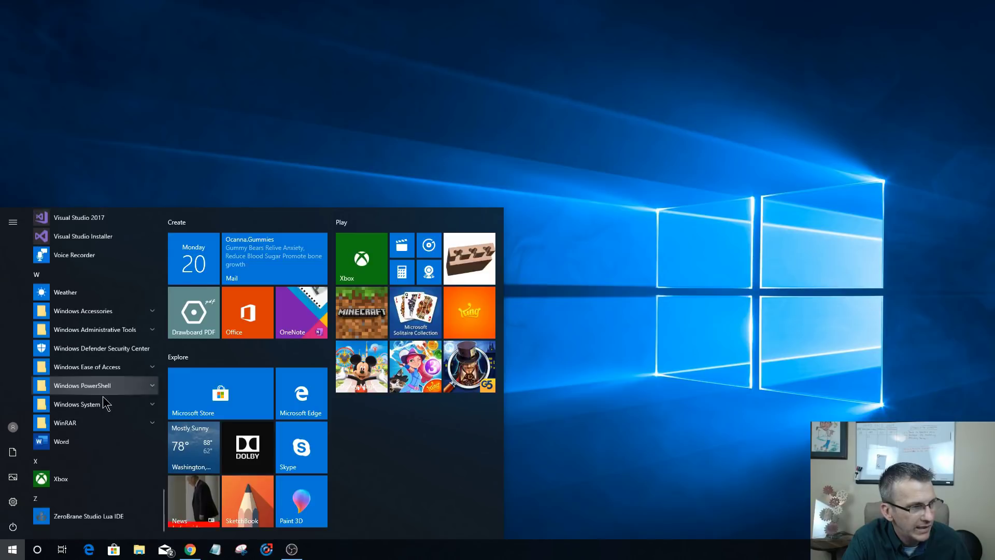
- Launch SketchUp from the SketchUp 8 program folder
scroll(104, 403, up, 3)
scroll(106, 402, up, 4)
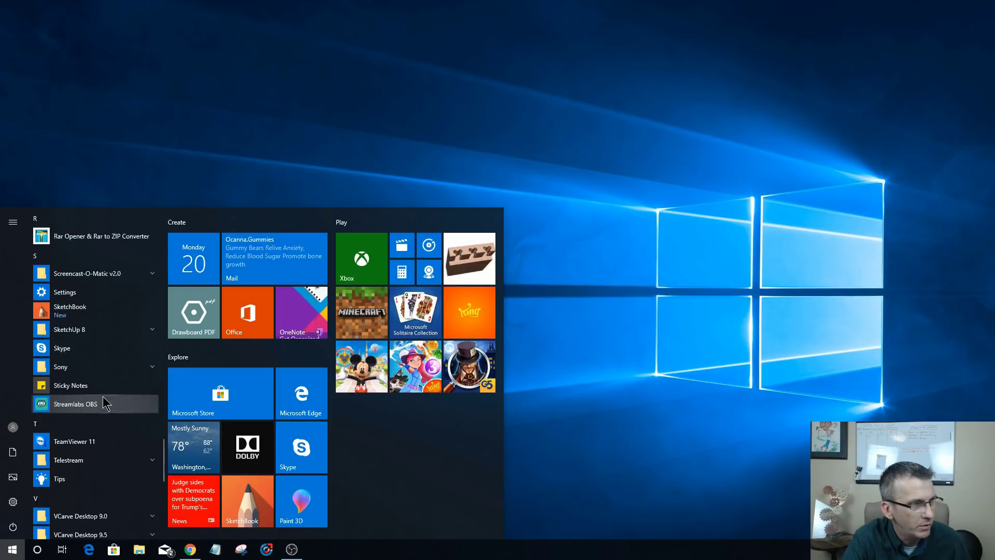
click(109, 354)
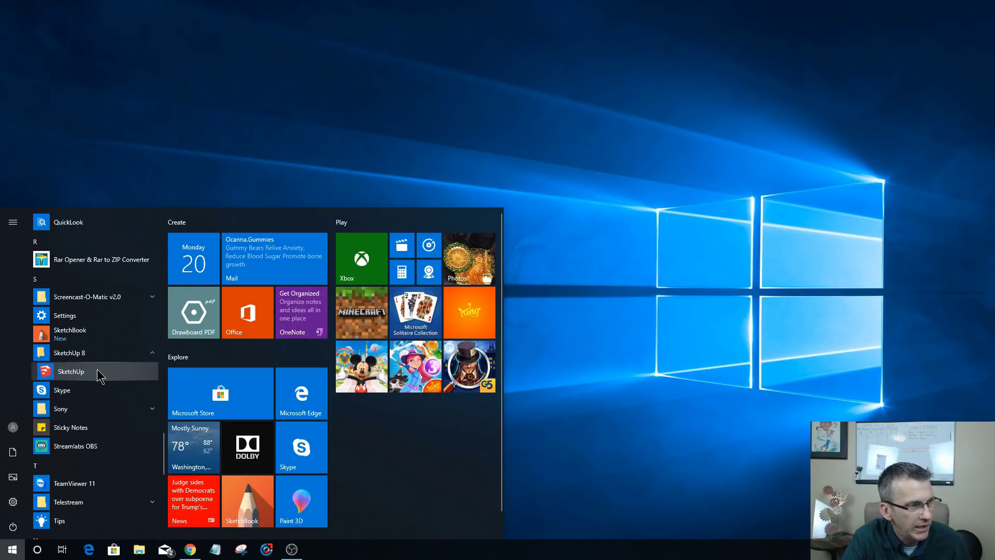
click(97, 369)
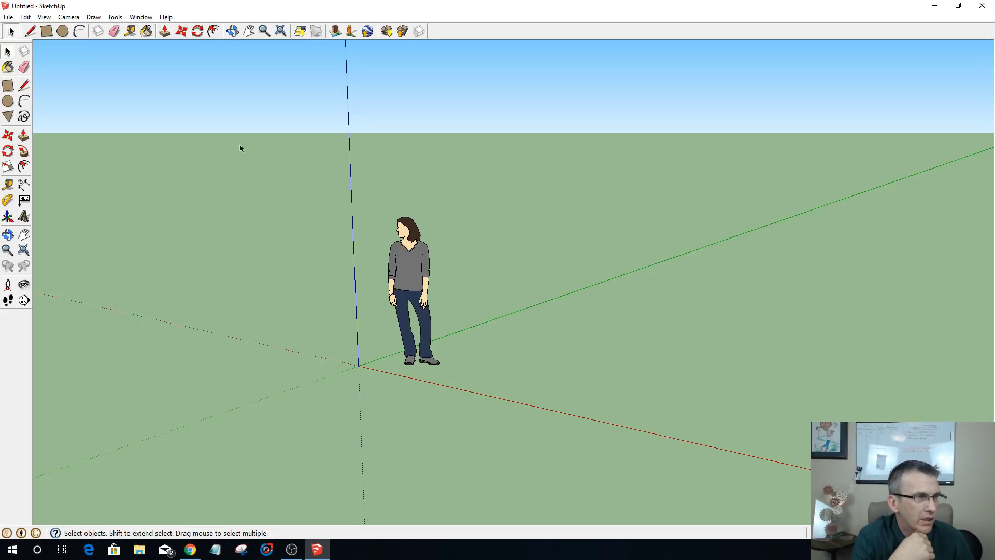
- Delete the default human figure and apply the Engineering style from the Default Styles to the empty model
drag(299, 165, 580, 508)
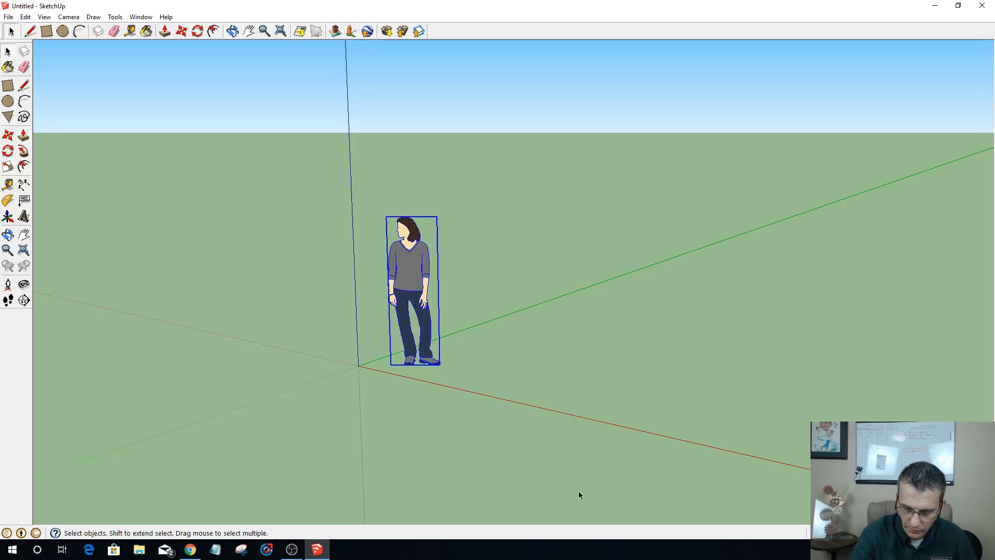
key(Delete)
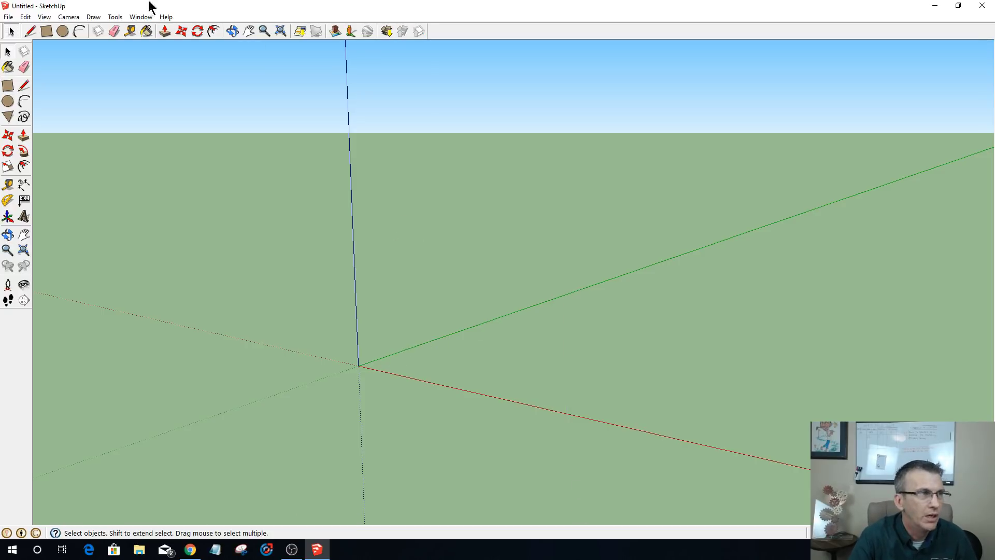
click(115, 17)
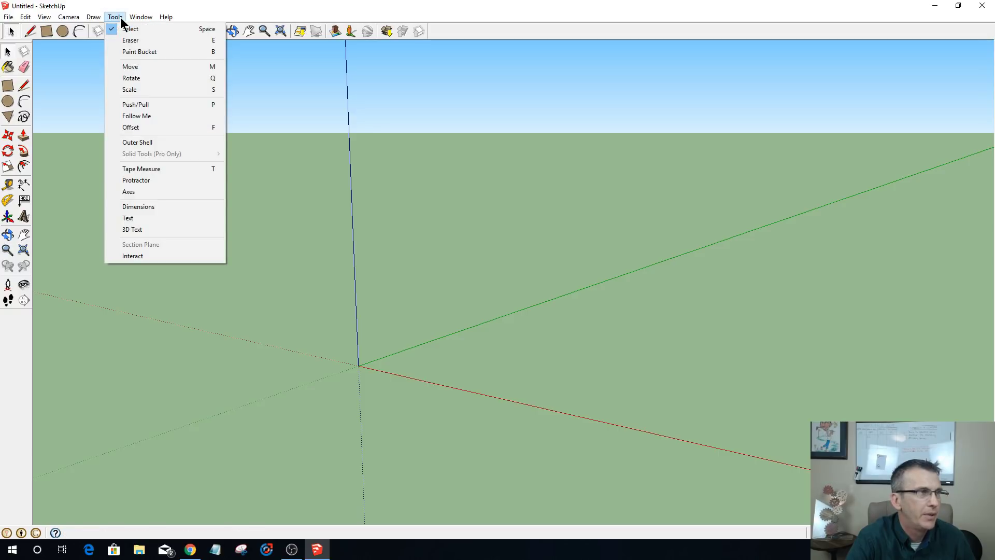
click(143, 79)
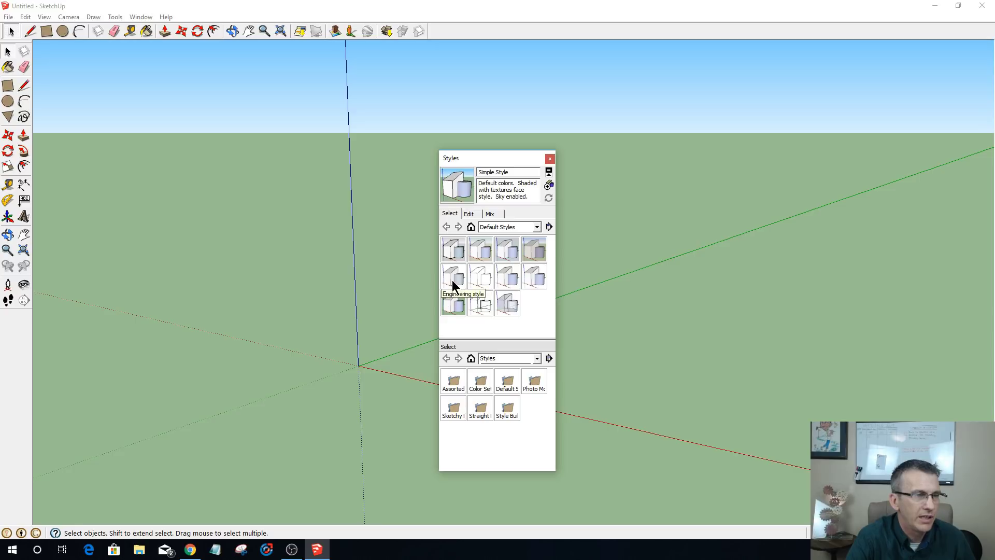
click(452, 280)
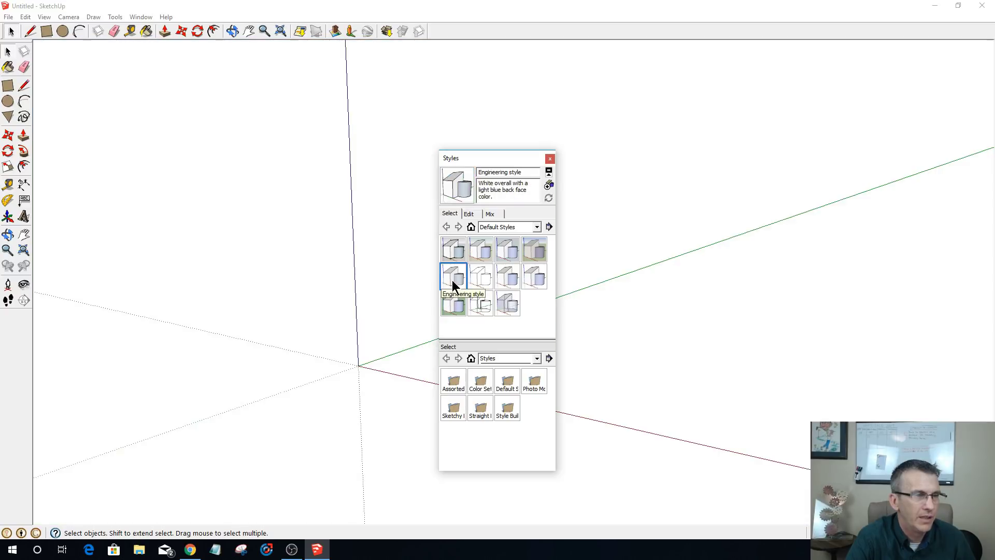
click(550, 159)
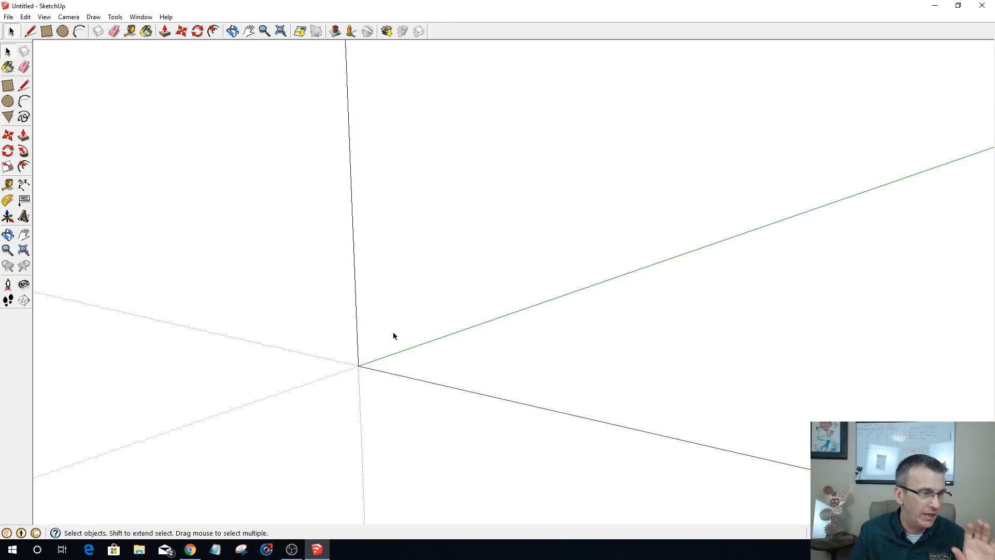
- Draw a narrow rectangle on the ground plane with one corner at the origin and its long side along the green axis
scroll(390, 315, down, 1)
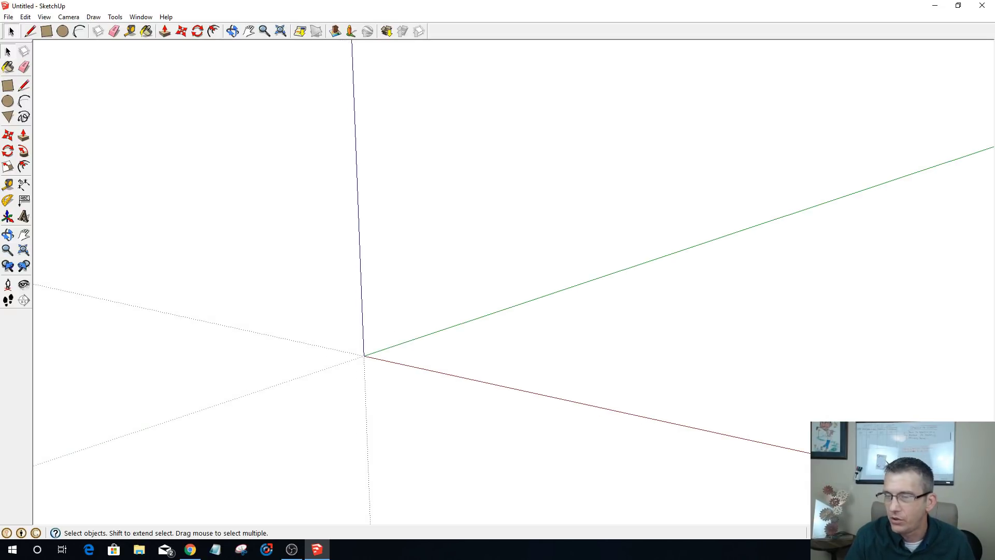
key(alt+Tab)
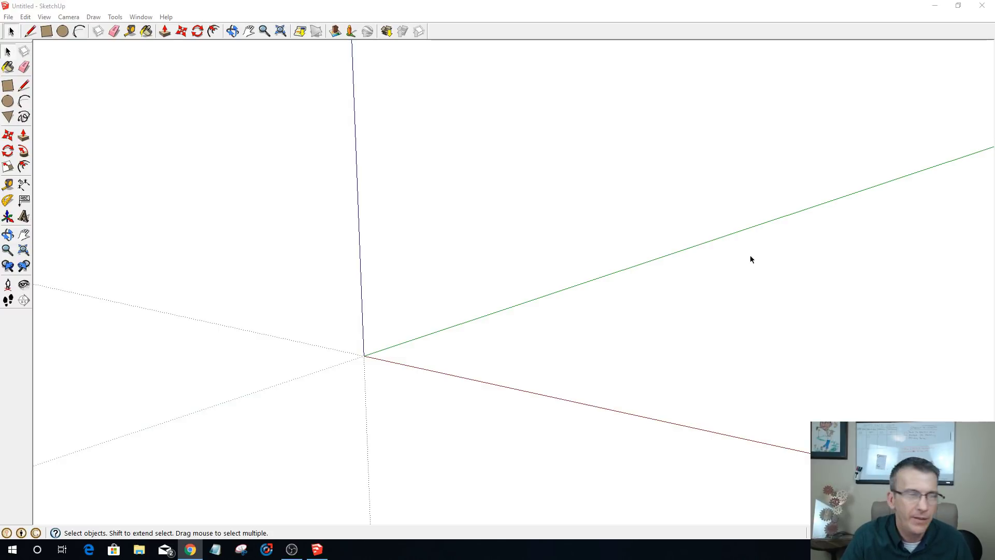
scroll(417, 326, down, 1)
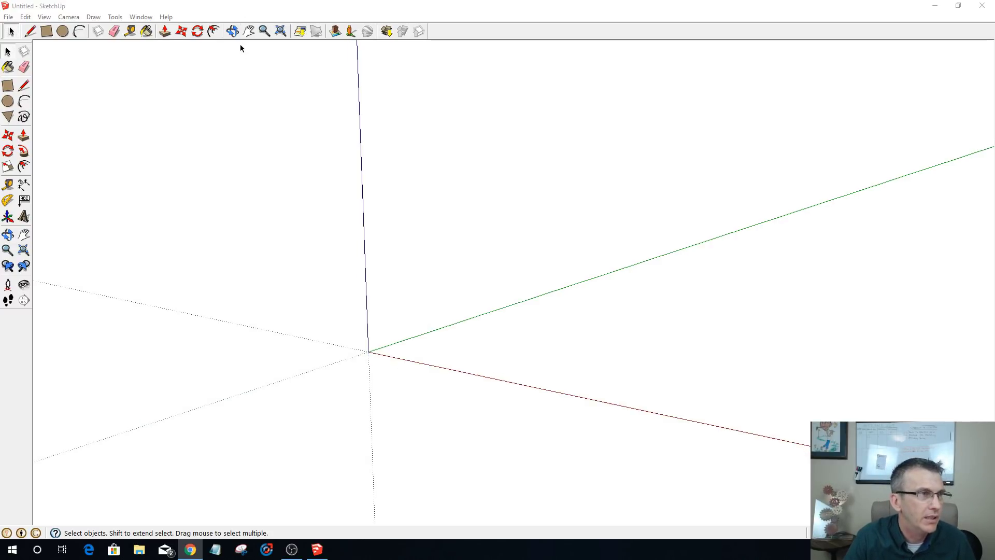
click(233, 32)
drag(365, 409, 324, 375)
drag(355, 304, 409, 416)
click(47, 31)
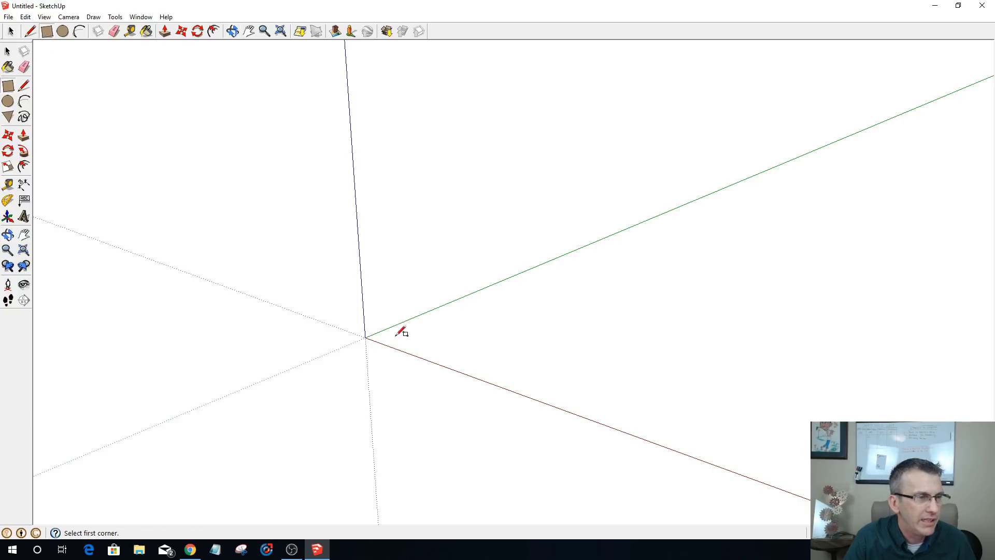
click(365, 337)
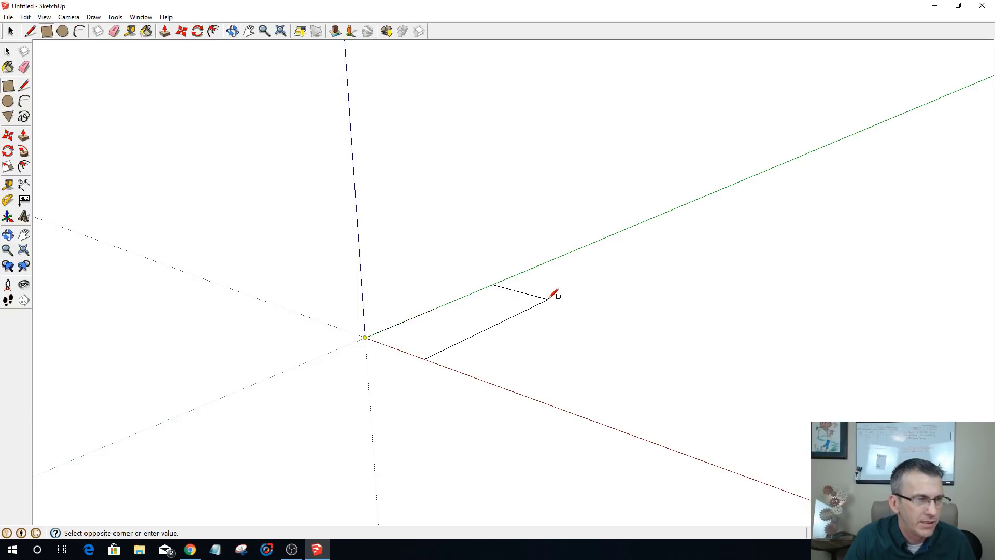
click(504, 291)
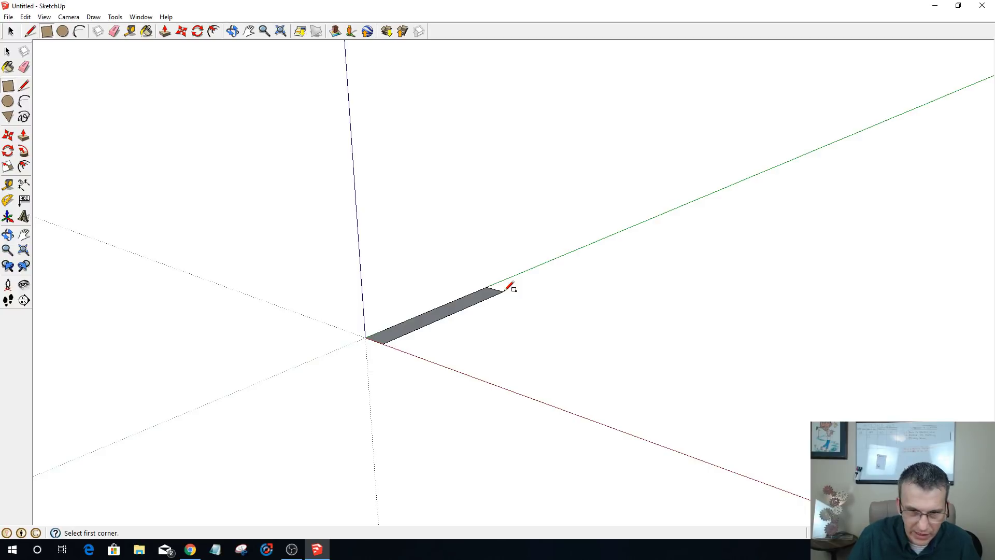
key(ctrl+z)
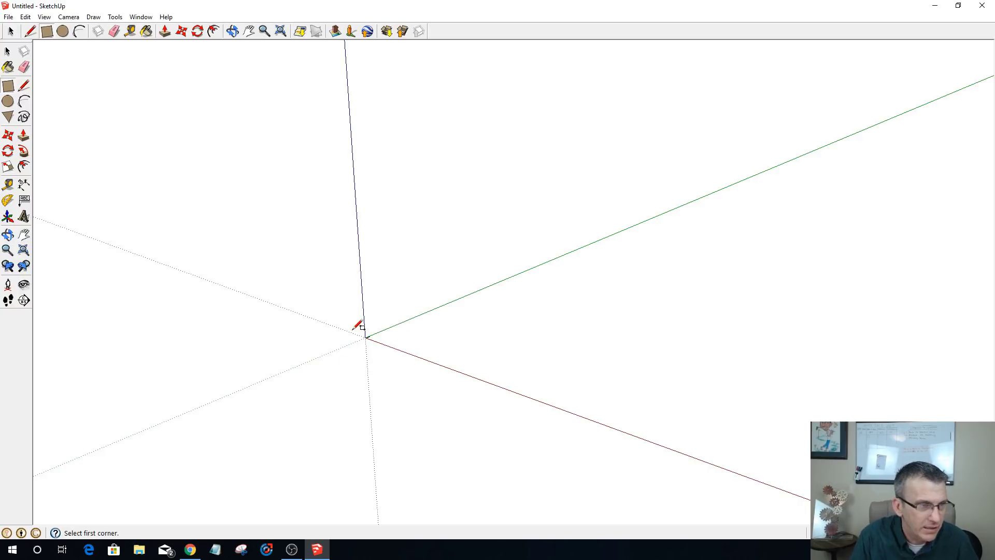
scroll(359, 328, up, 2)
scroll(377, 386, up, 5)
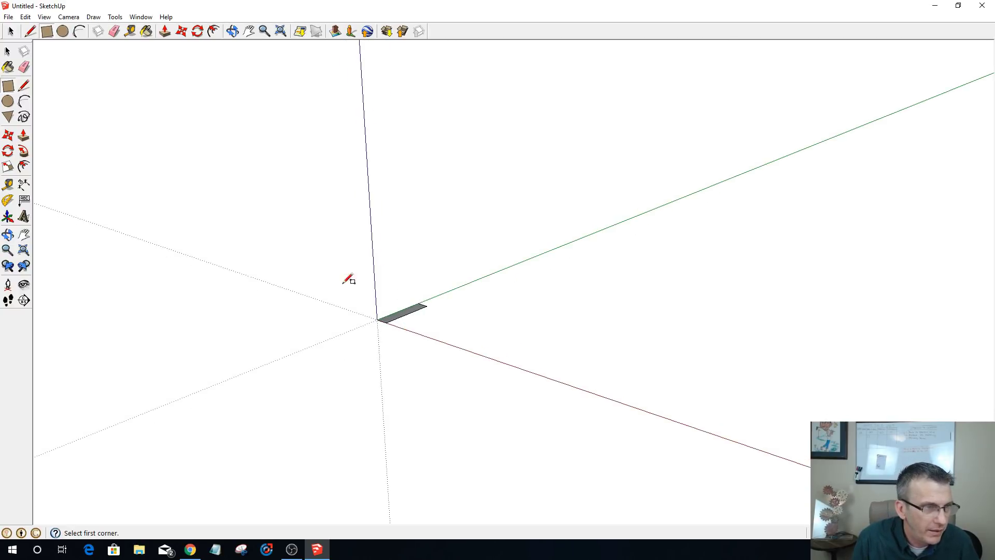
scroll(365, 284, up, 5)
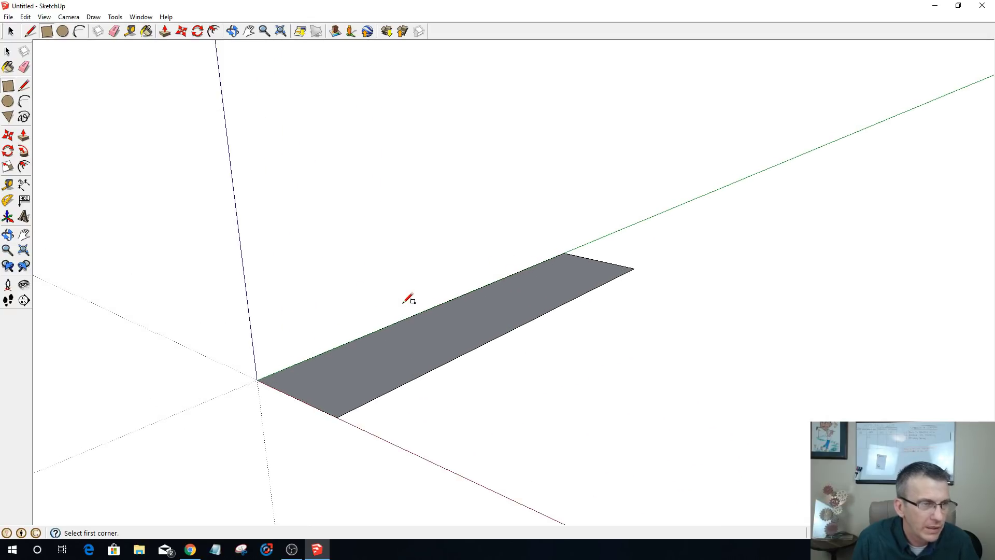
- Push/Pull the rectangle upward into a thin board and make the whole board a component
key(p)
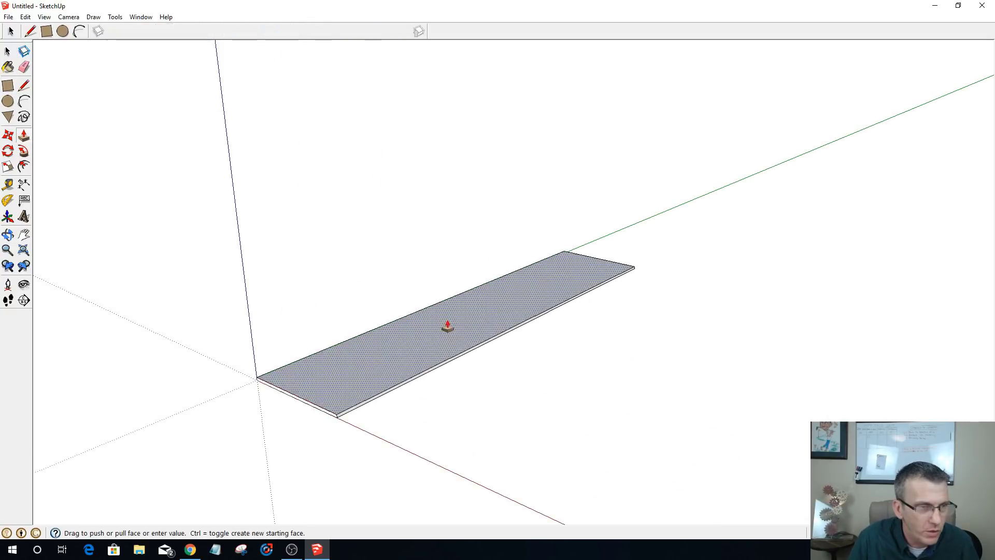
drag(444, 326, 447, 318)
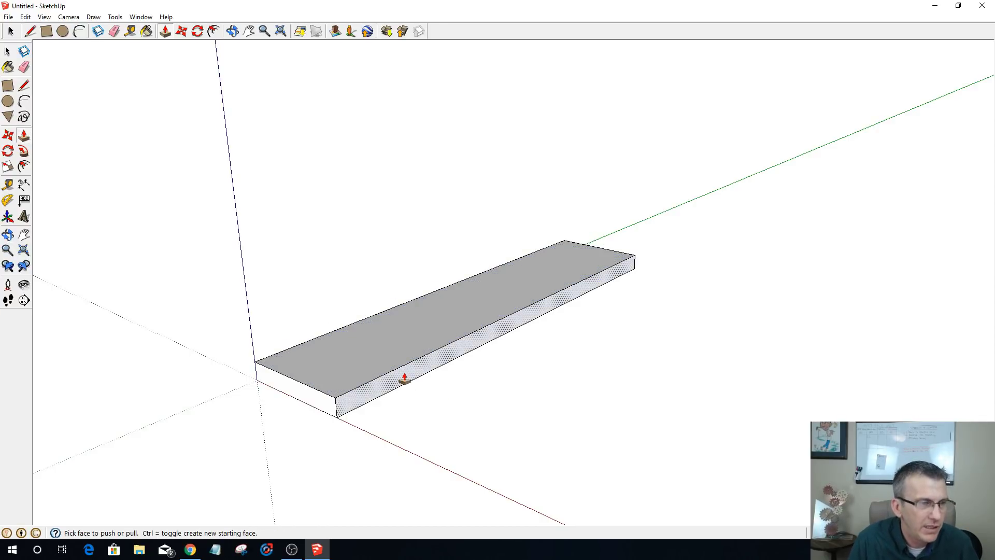
key(space)
triple_click(403, 349)
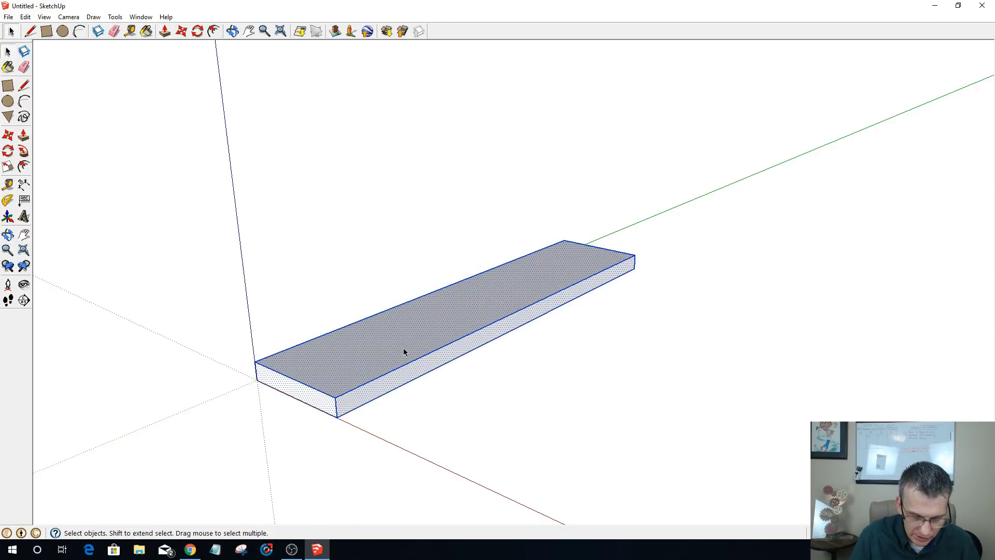
key(g)
key(Return)
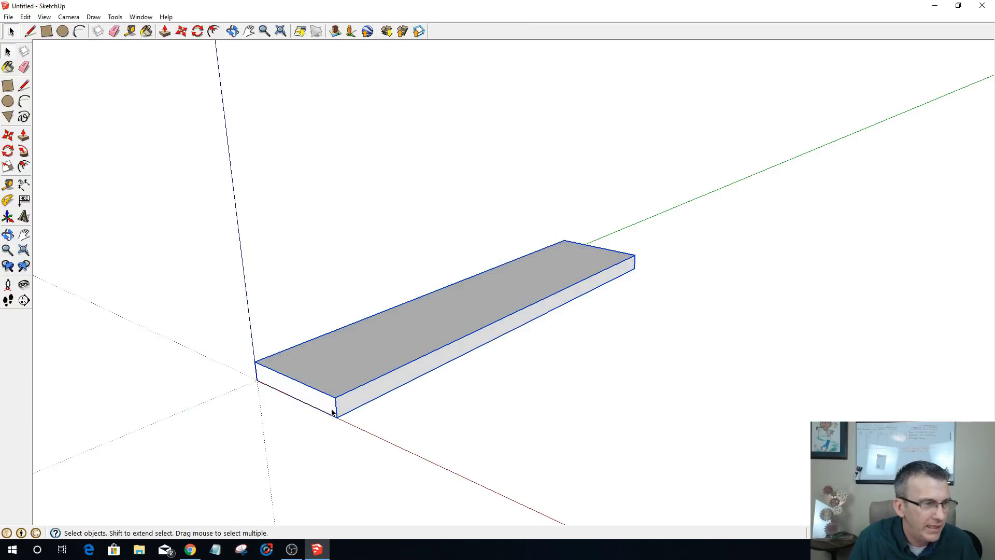
- Rotate the board upright about the red axis, pivoting on its lower corner that lies on the red axis
key(q)
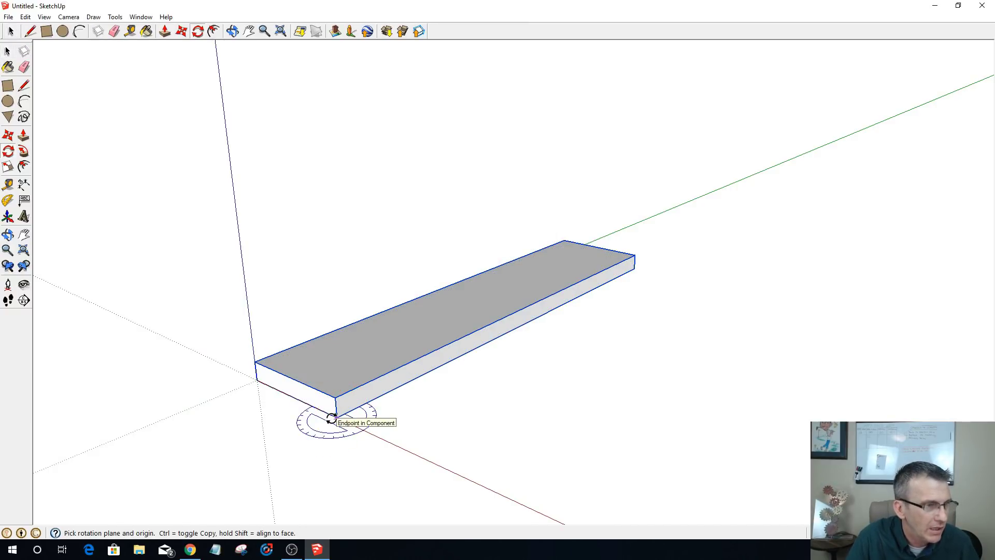
click(337, 417)
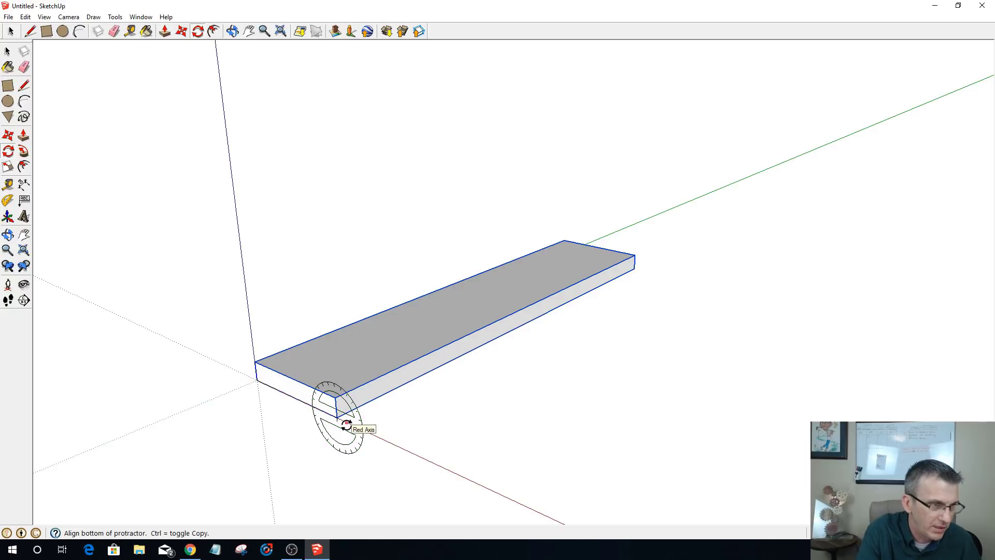
key(Escape)
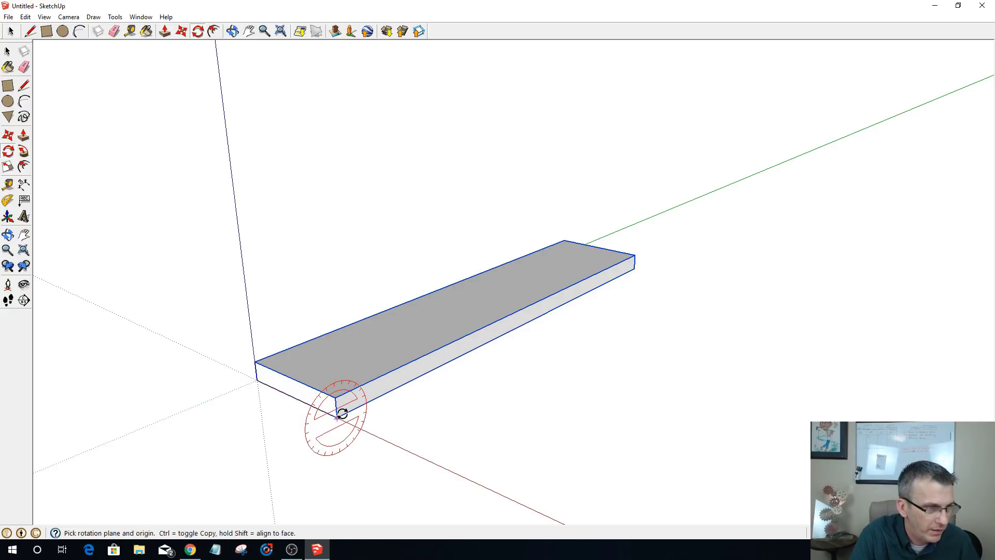
click(340, 415)
click(430, 370)
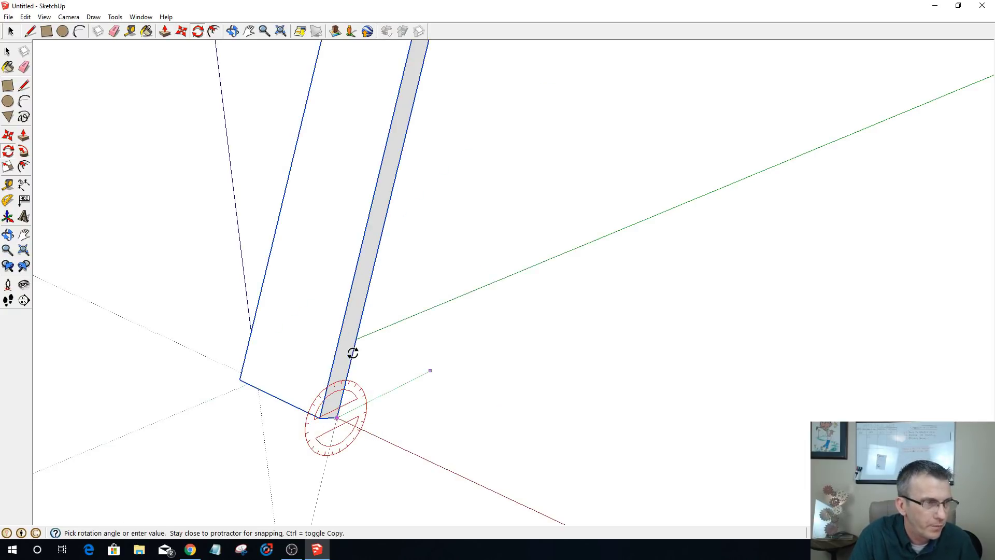
click(352, 379)
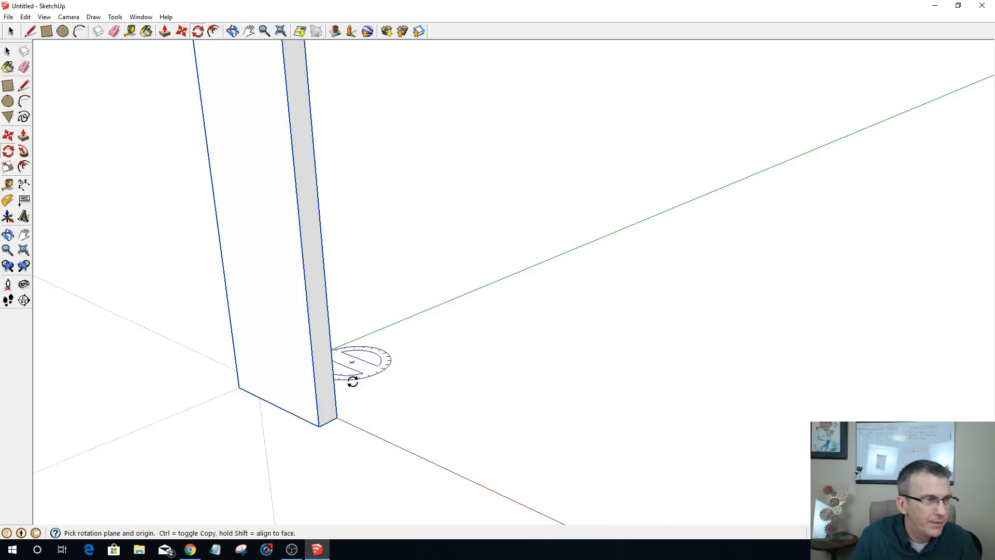
- Copy the upright board along the green axis to place a second, parallel side board
scroll(362, 373, down, 3)
middle_drag(456, 368, 282, 378)
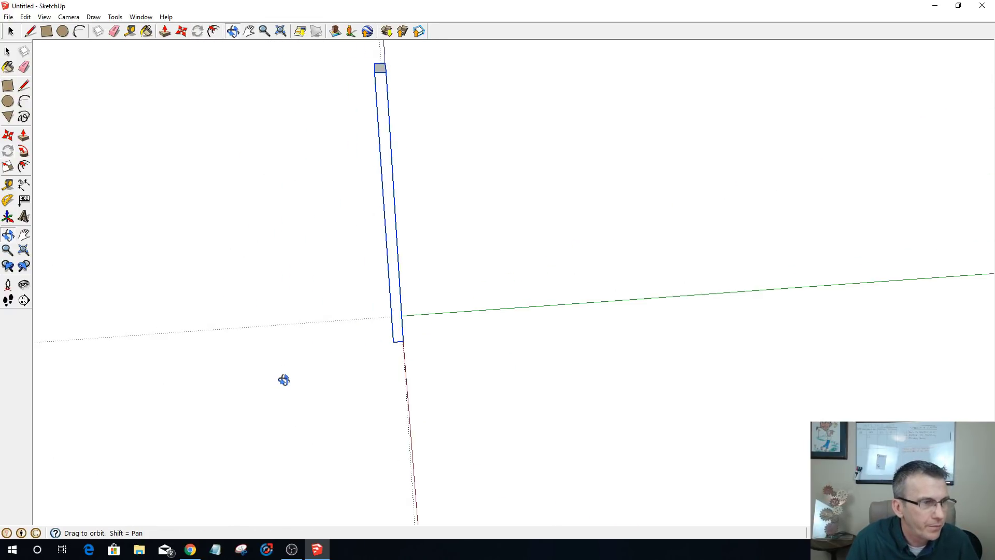
key(space)
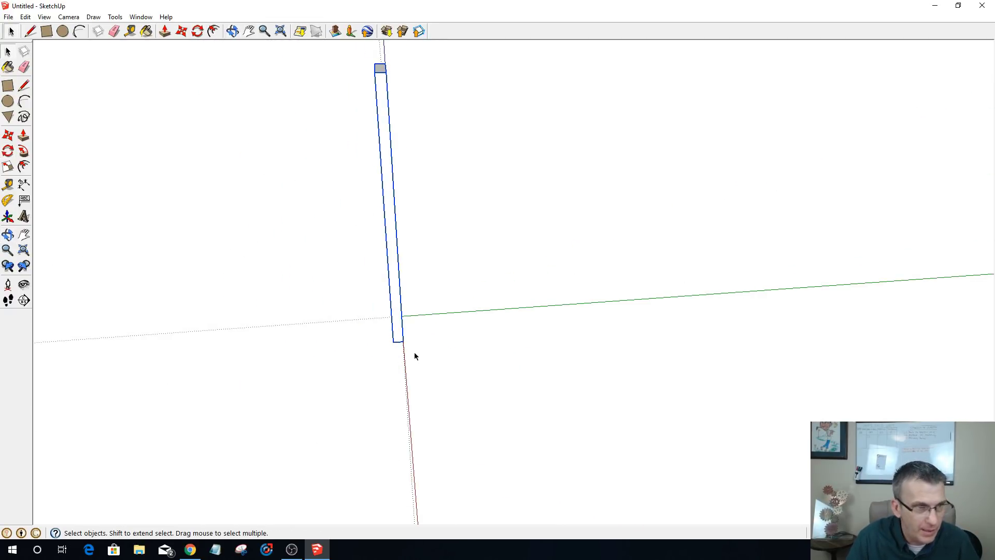
key(m)
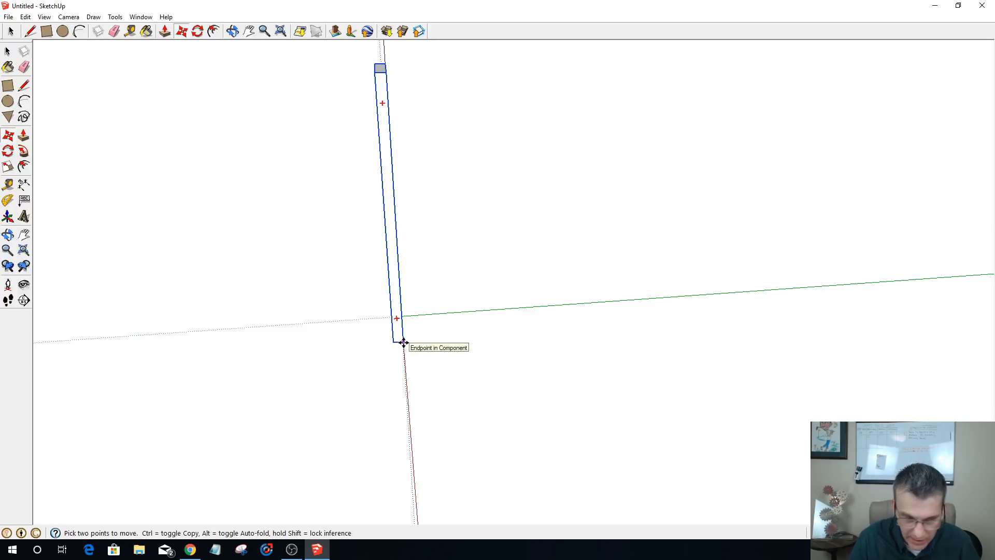
click(403, 342)
key(ctrl)
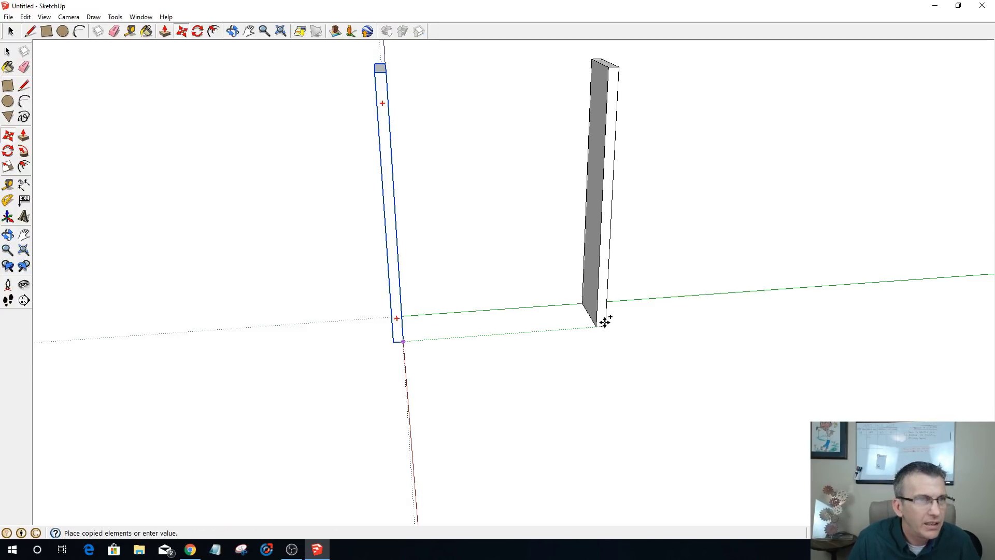
click(610, 322)
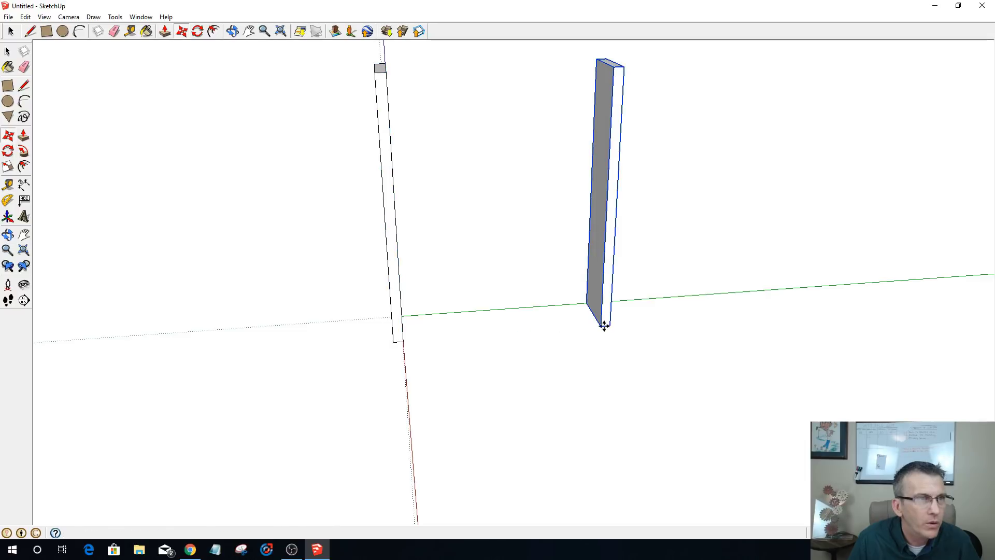
- Move the copied board slightly closer to the original board along the green axis
key(o)
drag(483, 439, 633, 344)
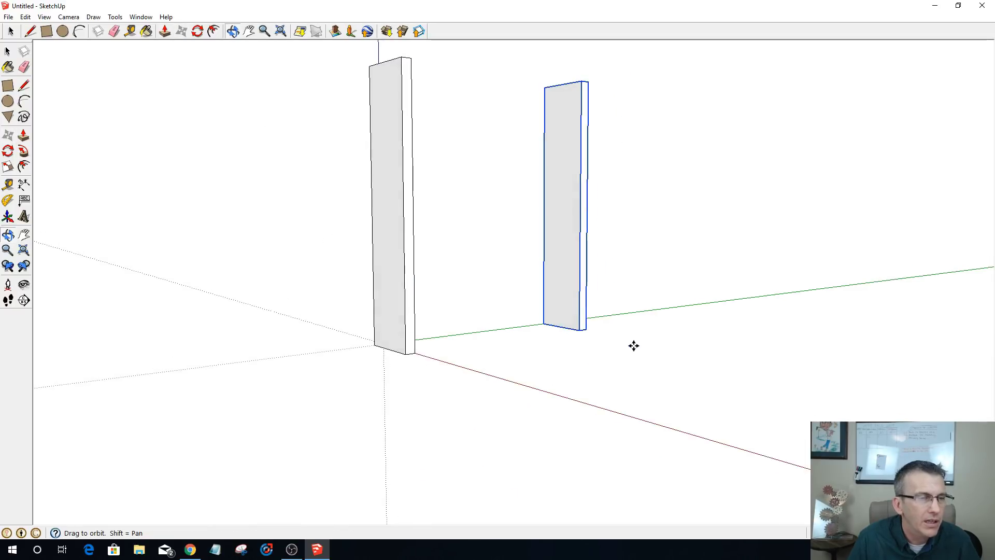
key(m)
mouse_move(577, 169)
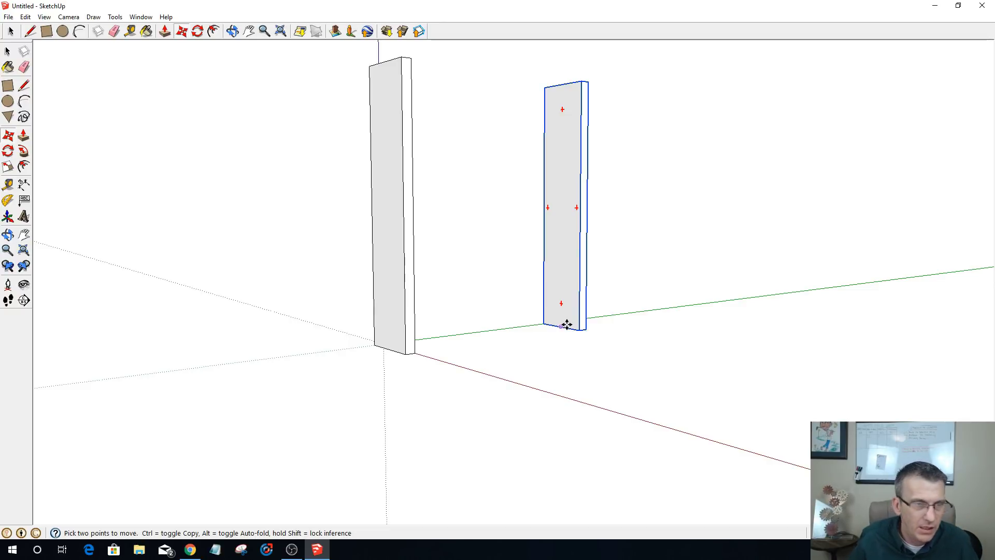
click(567, 325)
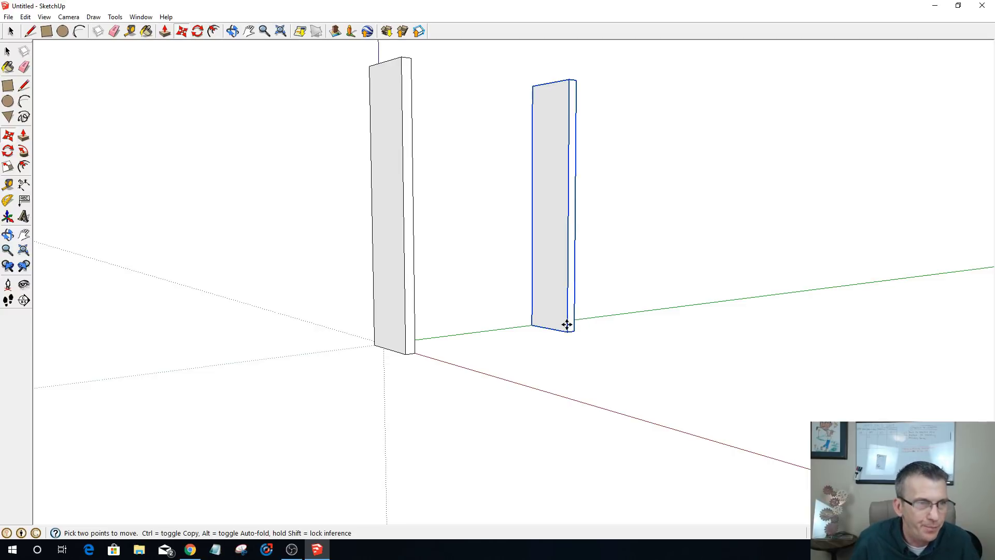
middle_drag(630, 389, 441, 394)
drag(388, 391, 339, 392)
middle_drag(339, 393, 229, 372)
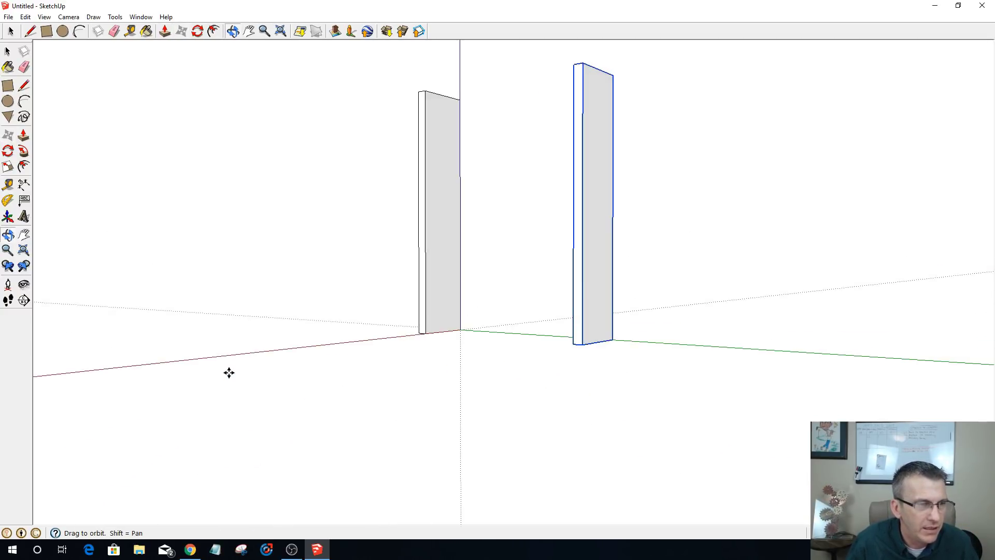
scroll(500, 317, up, 4)
middle_drag(500, 318, 515, 381)
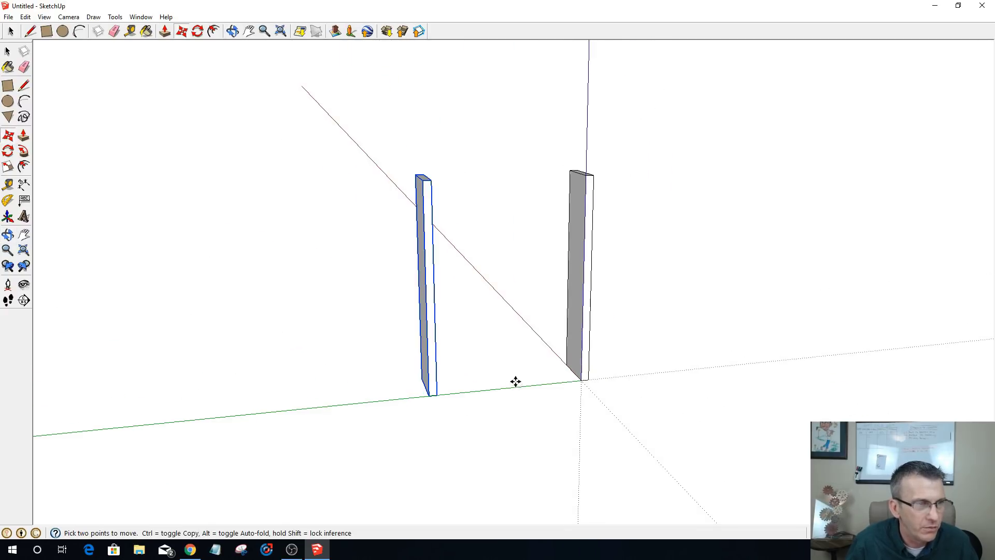
middle_drag(551, 331, 513, 331)
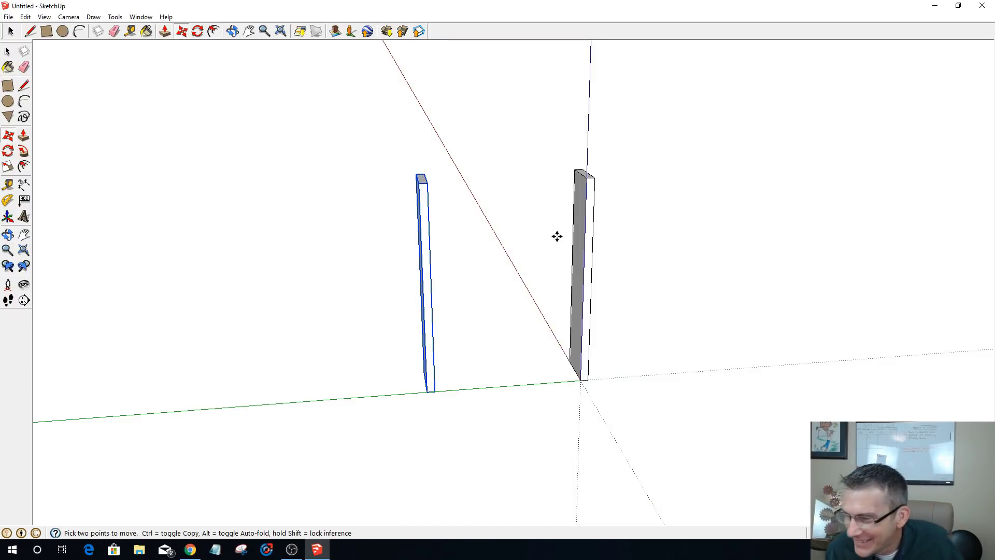
- Try moving the copied board off the green axis, and undo that move
click(512, 227)
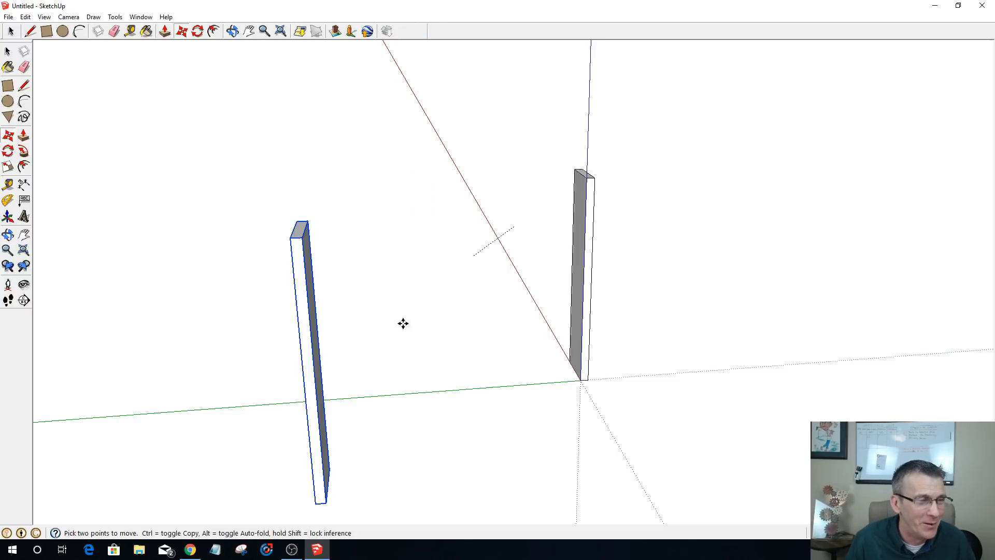
click(513, 246)
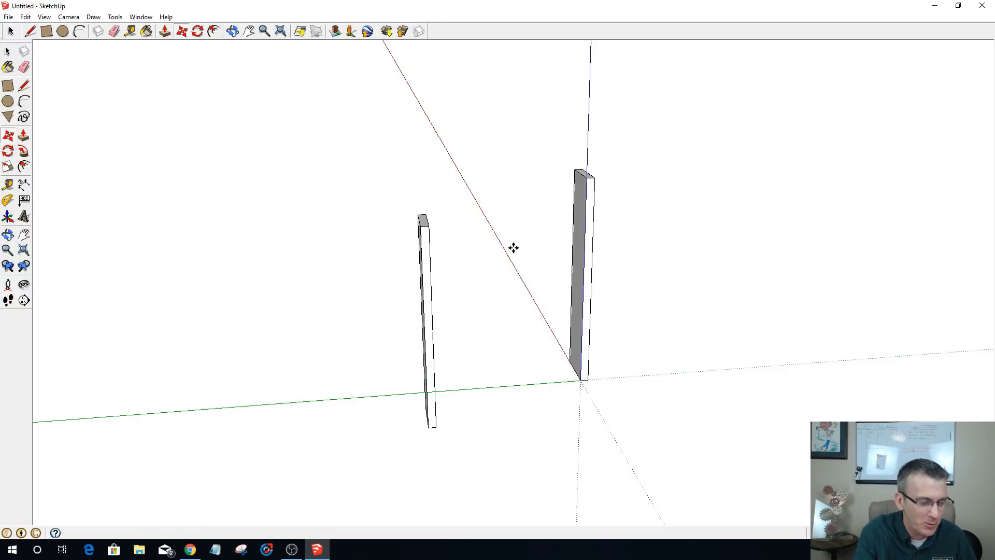
key(ctrl+z)
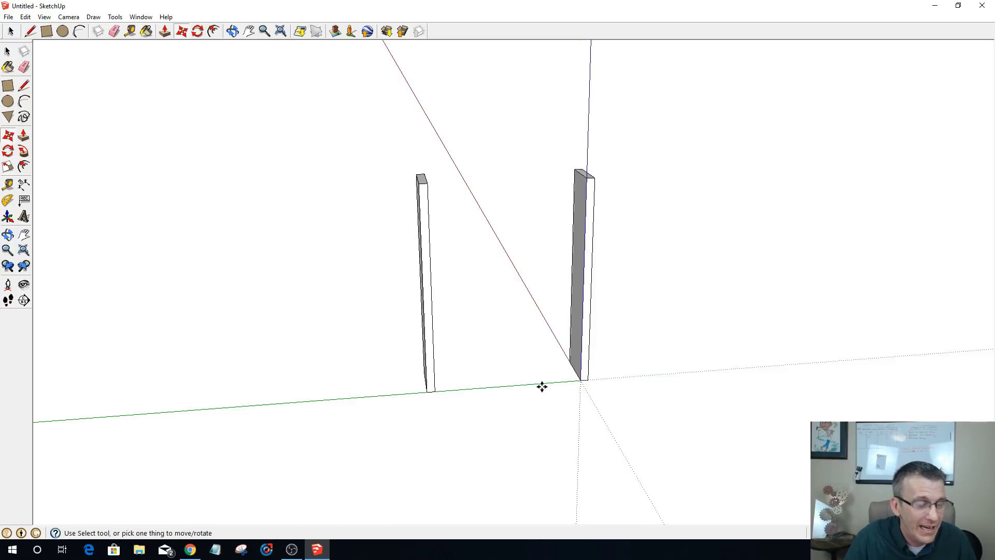
- Open the board component at the origin for editing and place a guide on its wide face, parallel and close to its vertical edge
scroll(544, 383, up, 1)
key(space)
middle_drag(604, 387, 681, 318)
scroll(567, 282, up, 3)
scroll(568, 282, up, 1)
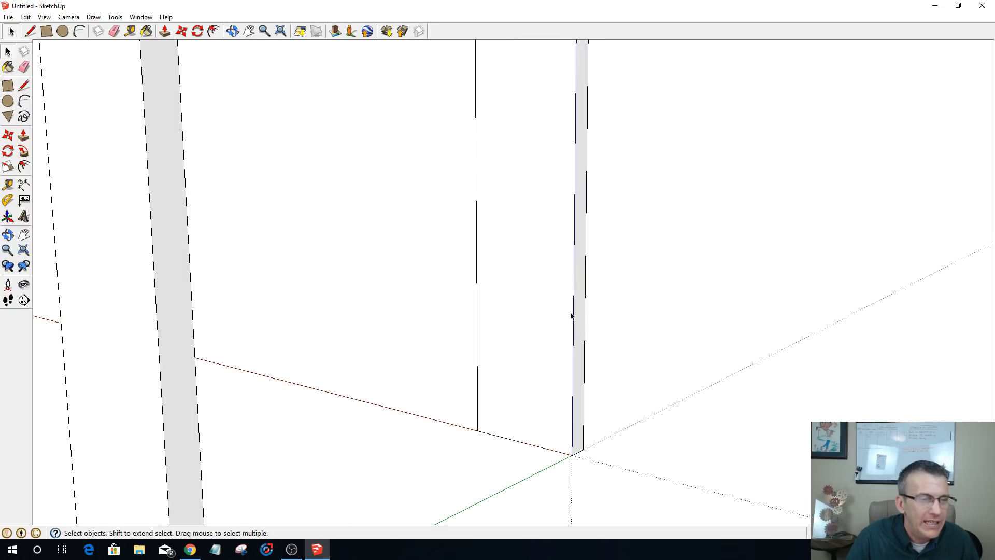
scroll(572, 325, down, 1)
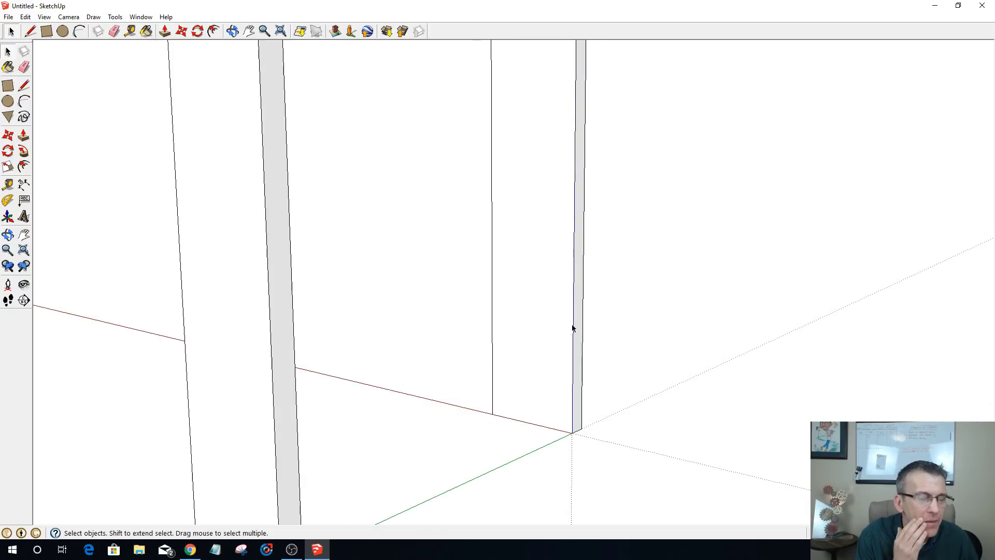
click(570, 358)
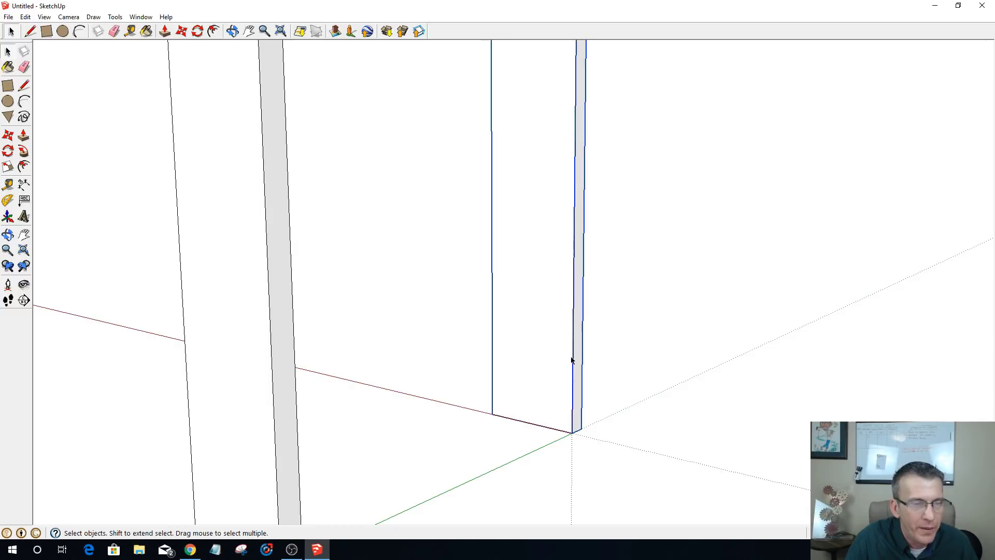
key(g)
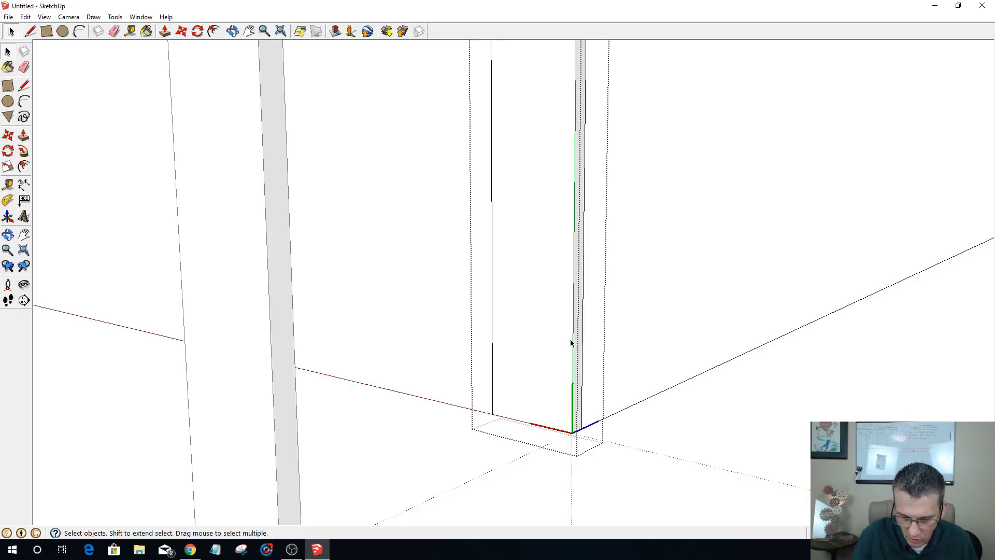
key(t)
click(572, 334)
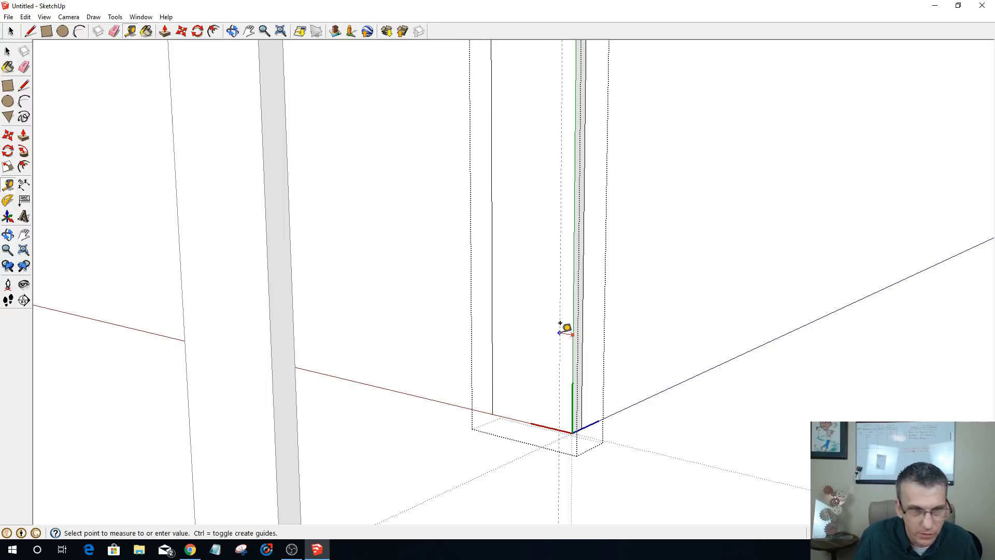
click(561, 323)
- Draw a line along the guide from the board's top edge to its bottom edge, splitting a narrow strip off the wide face
middle_drag(561, 328, 517, 210)
scroll(588, 349, down, 4)
scroll(589, 135, up, 2)
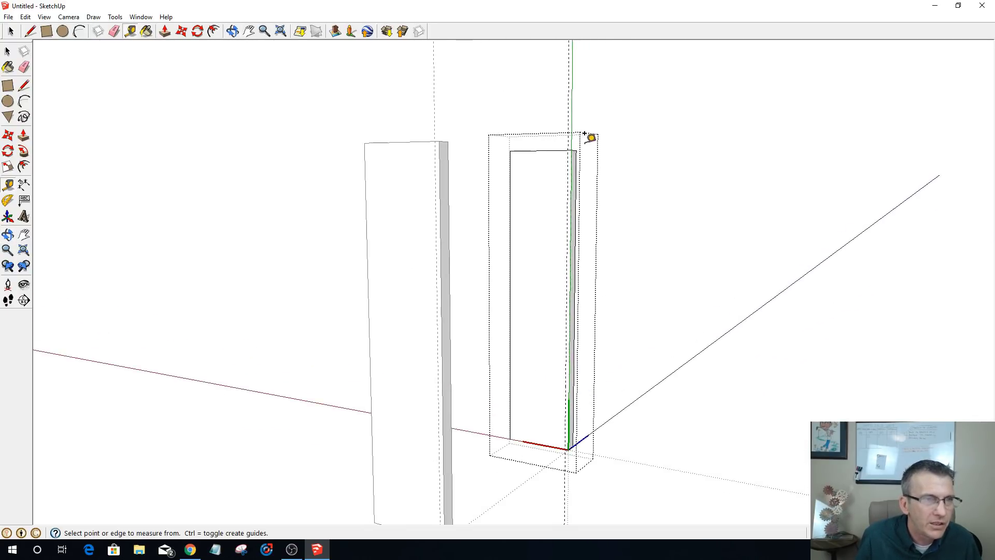
key(l)
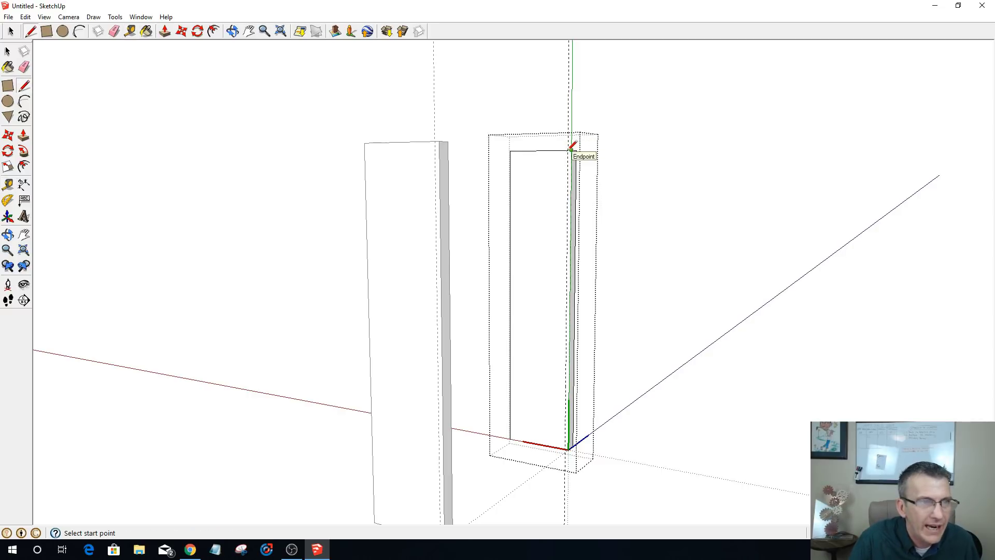
scroll(569, 151, up, 3)
click(568, 150)
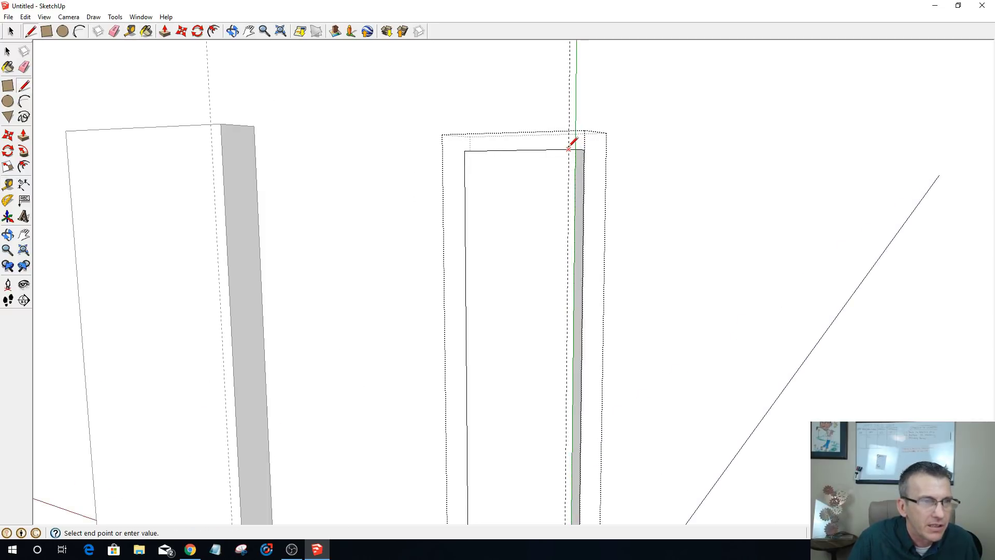
scroll(557, 367, down, 2)
scroll(555, 363, down, 3)
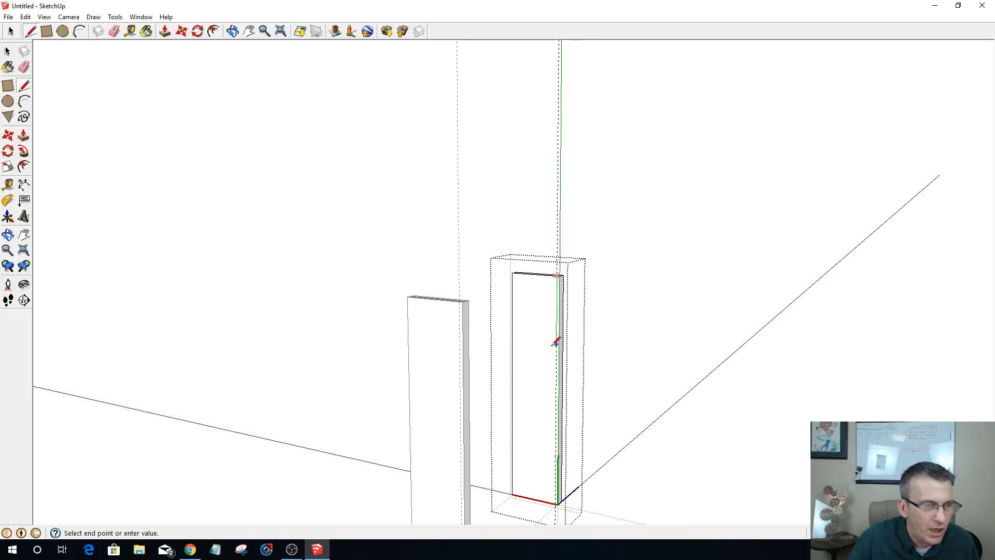
scroll(542, 461, up, 3)
scroll(567, 441, up, 2)
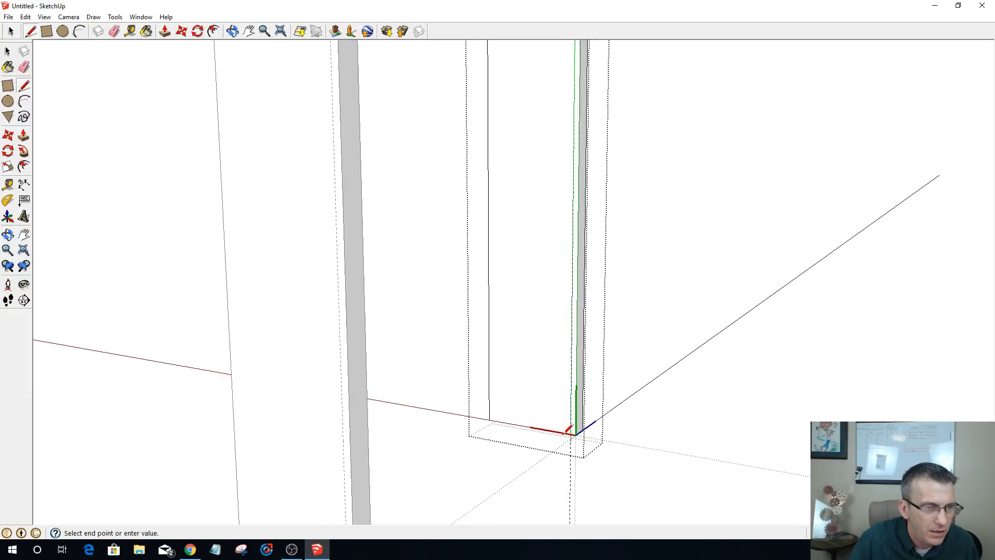
click(572, 435)
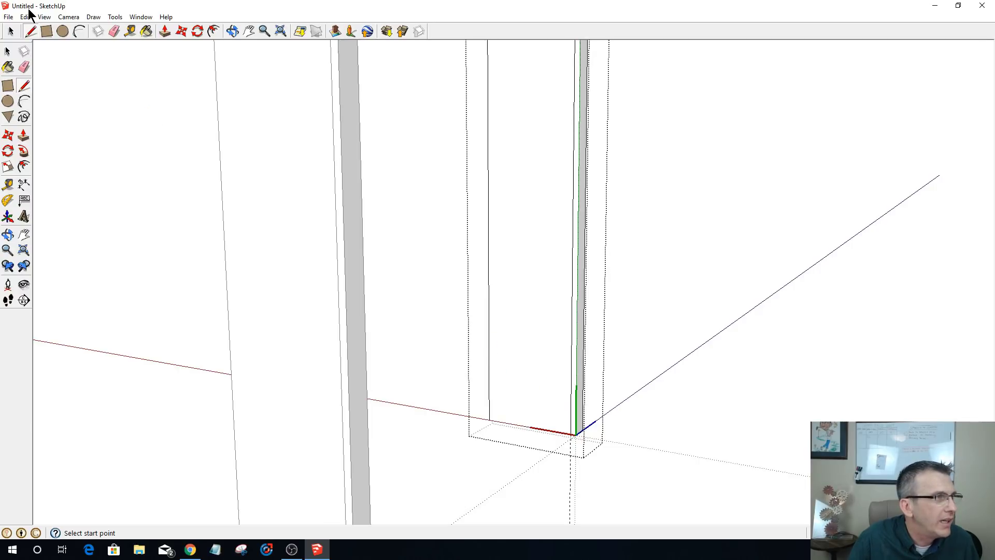
- Turn off the display of the model axes
click(45, 17)
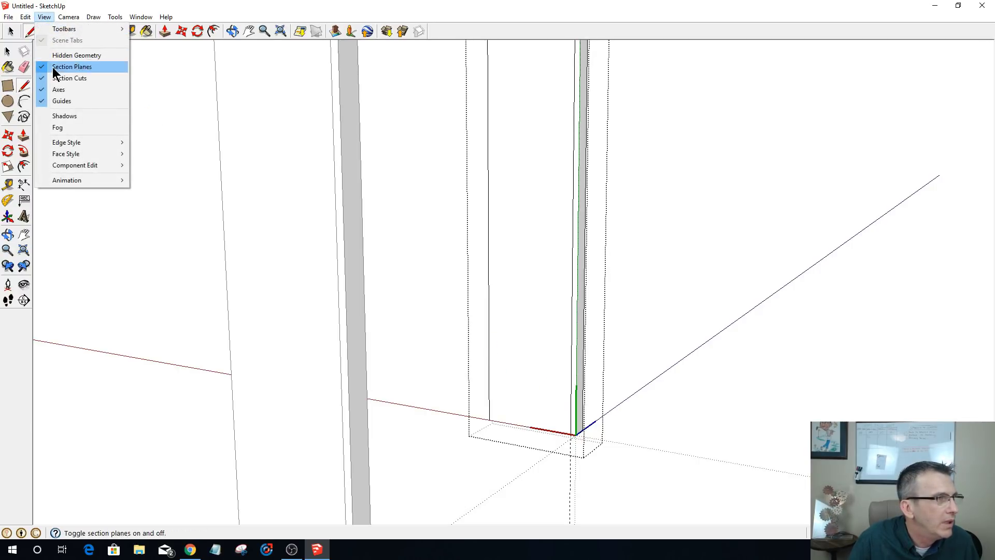
click(59, 90)
scroll(603, 395, down, 5)
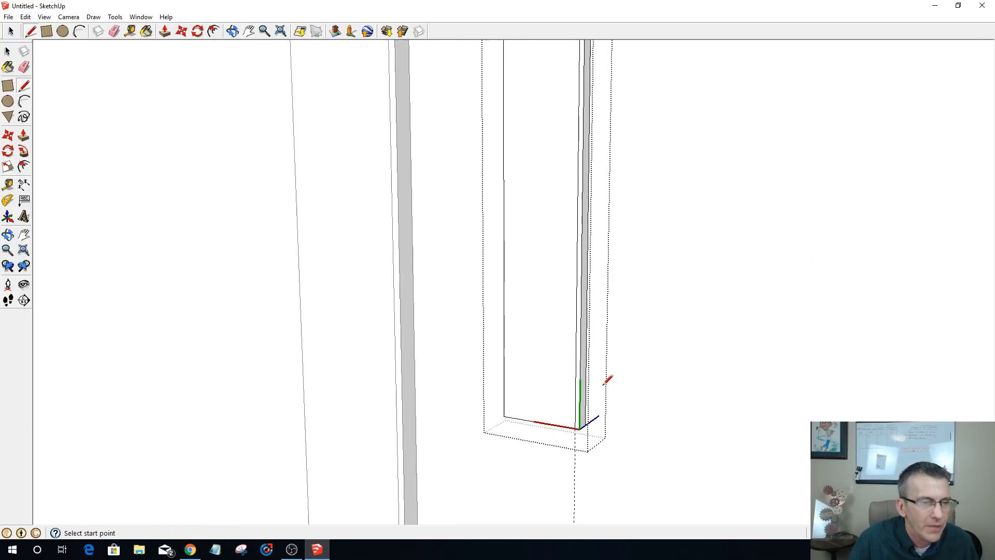
- Push/Pull the narrow strip partway into the board's thickness to cut a full-height rabbet along its vertical edge
scroll(602, 396, up, 5)
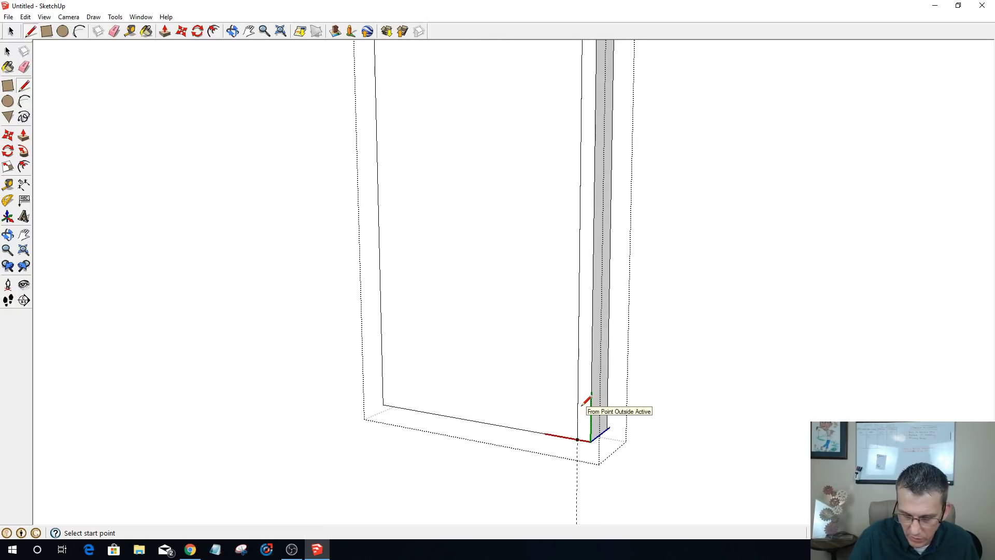
key(p)
click(590, 395)
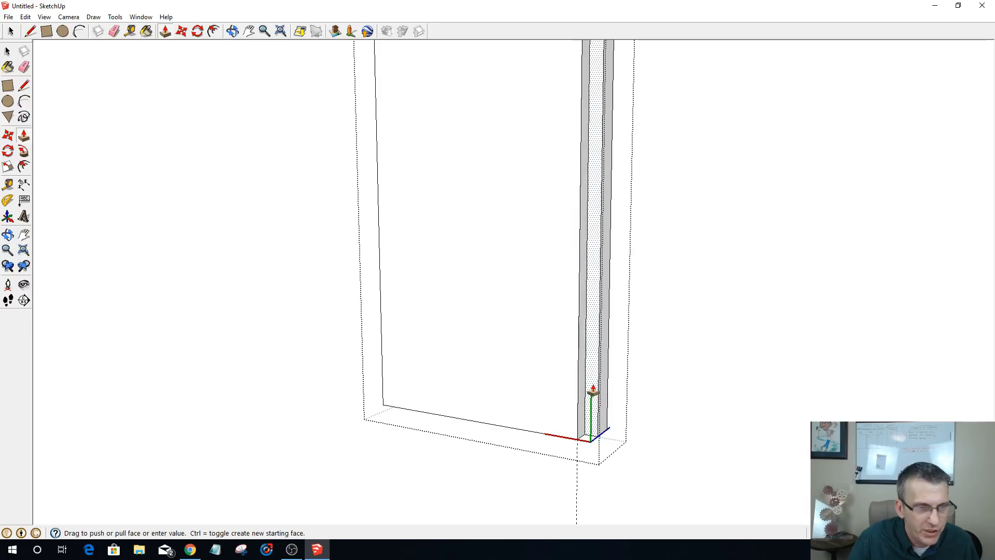
click(590, 395)
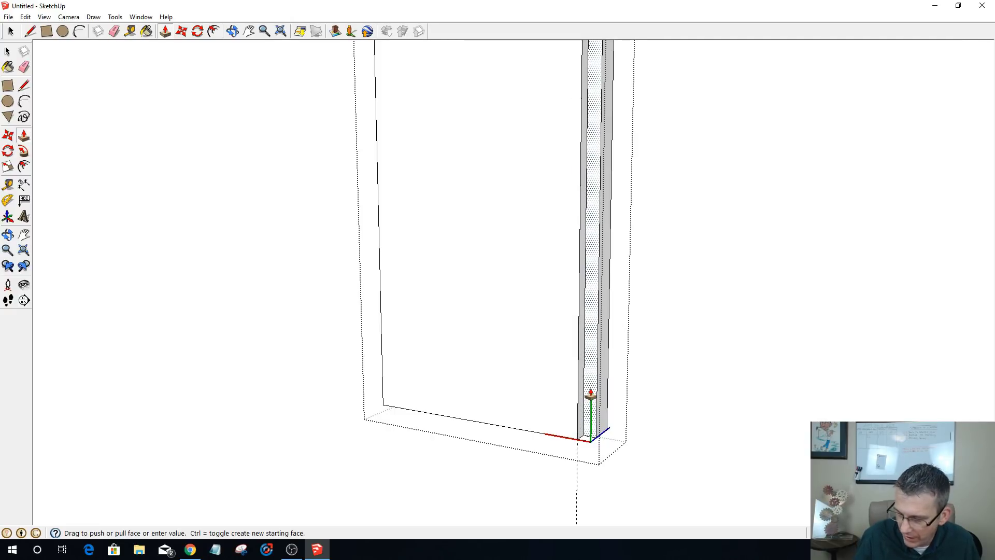
key(Escape)
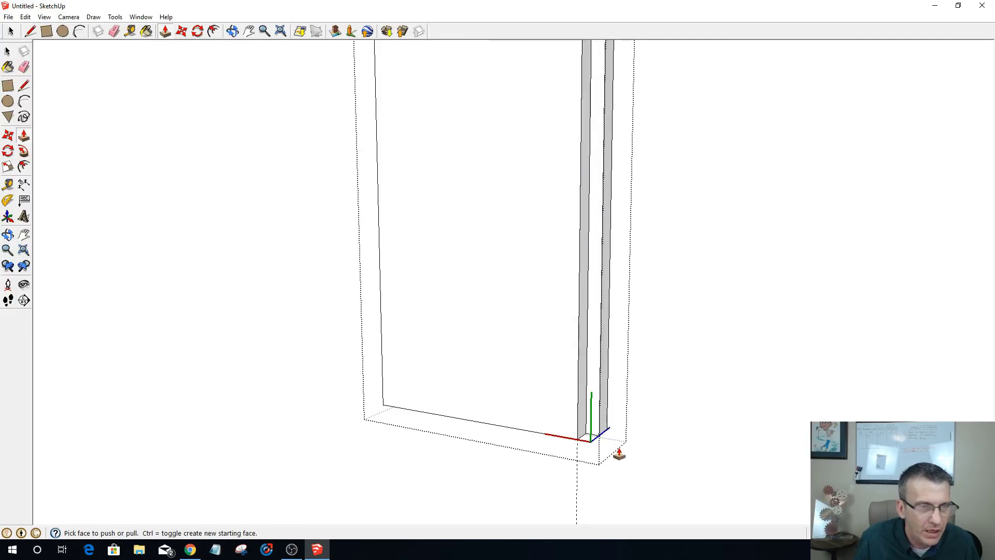
- Check the rabbet on both boards and exit editing of the board component
key(o)
drag(518, 415, 502, 398)
key(p)
scroll(502, 398, down, 6)
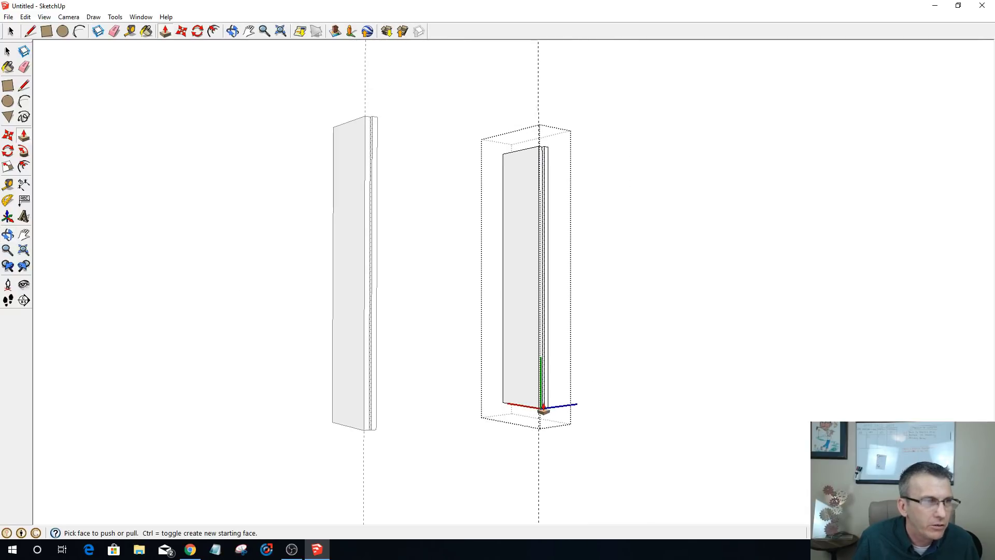
scroll(329, 275, up, 3)
scroll(332, 278, down, 2)
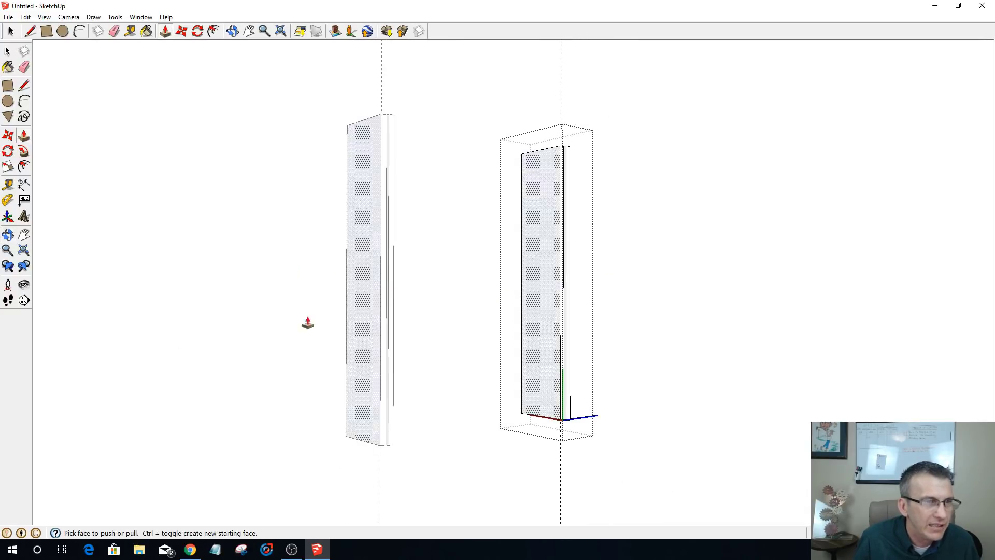
middle_drag(394, 341, 504, 363)
key(space)
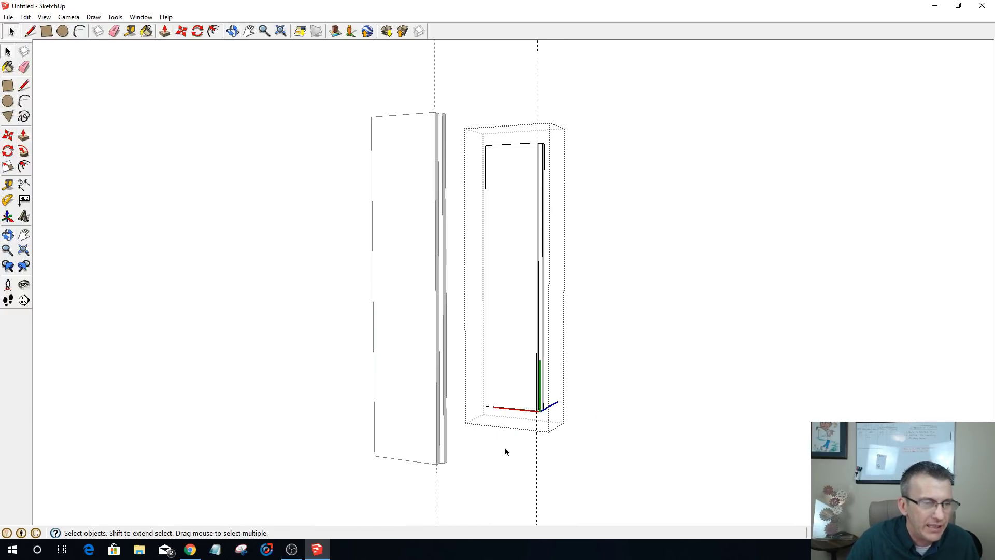
click(538, 460)
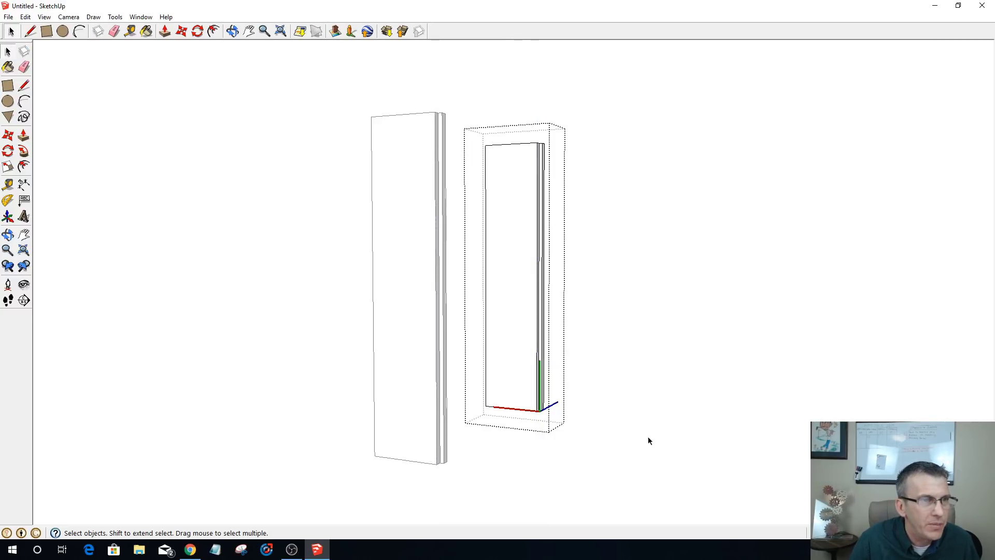
click(585, 264)
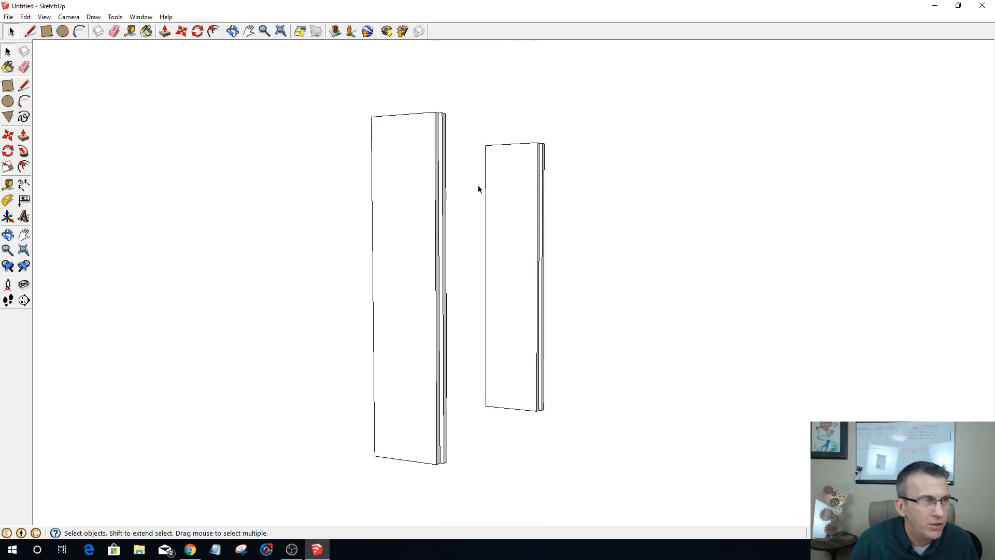
- Flip the copied board along the component's green axis
scroll(425, 238, up, 3)
mouse_move(447, 231)
middle_down()
mouse_move(415, 259)
mouse_move(289, 258)
mouse_move(285, 244)
middle_up()
scroll(298, 252, down, 2)
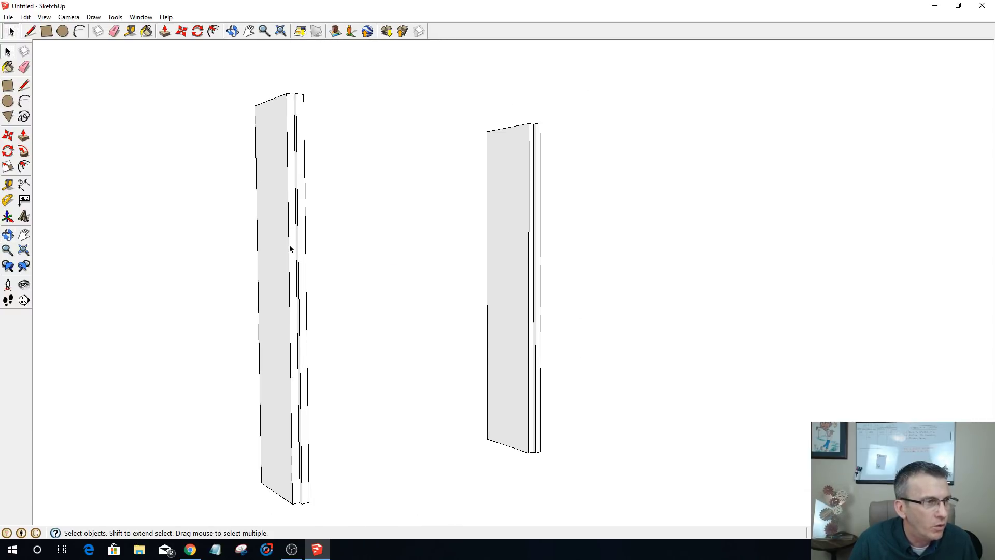
click(289, 248)
right_click(290, 250)
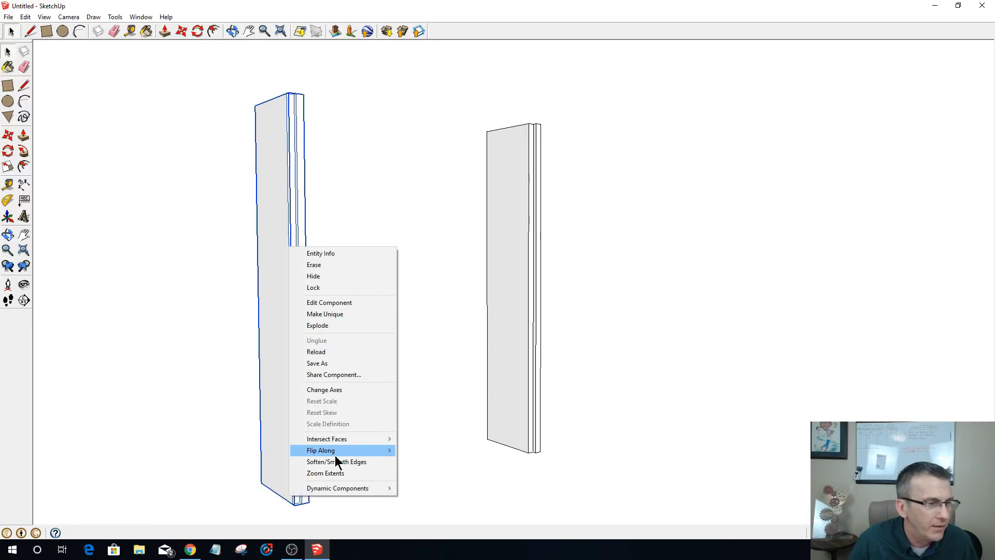
mouse_move(335, 454)
click(412, 462)
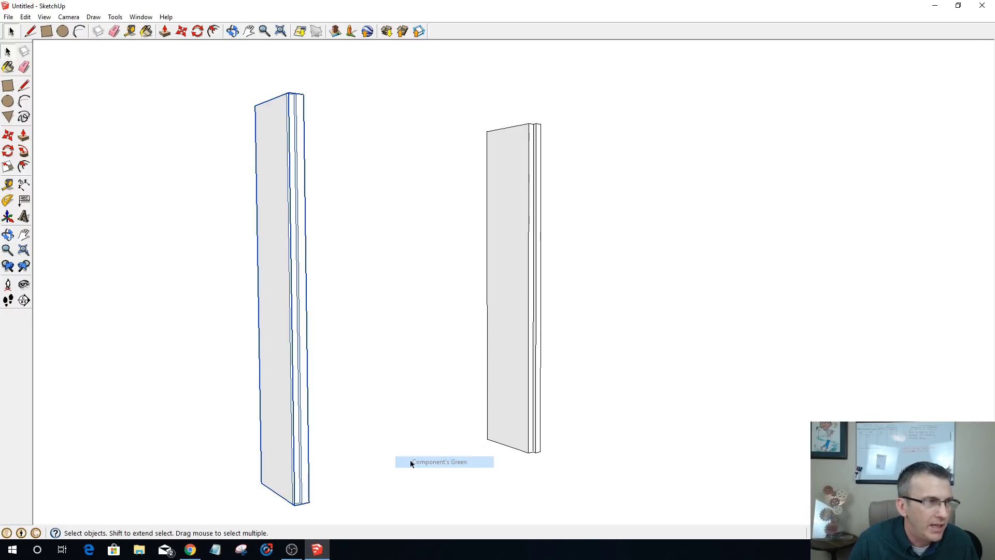
- Try flipping the copied board along the component's red axis, and undo that flip
right_click(281, 388)
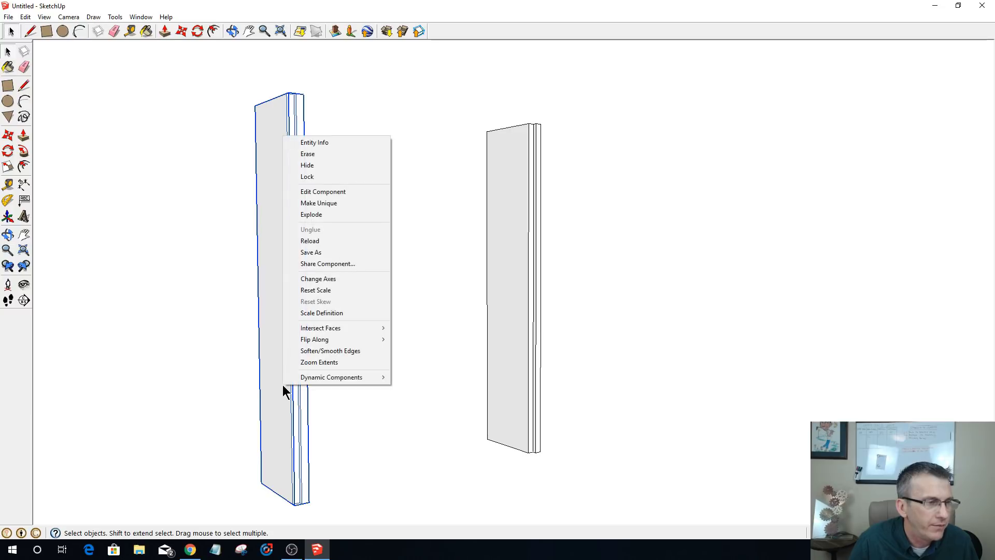
mouse_move(328, 339)
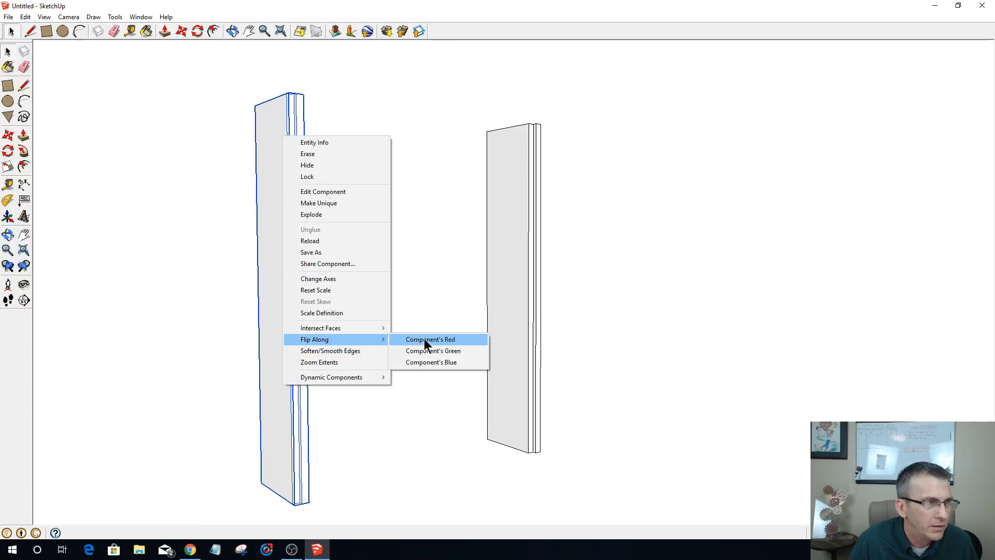
click(424, 339)
key(o)
drag(313, 389, 327, 342)
key(space)
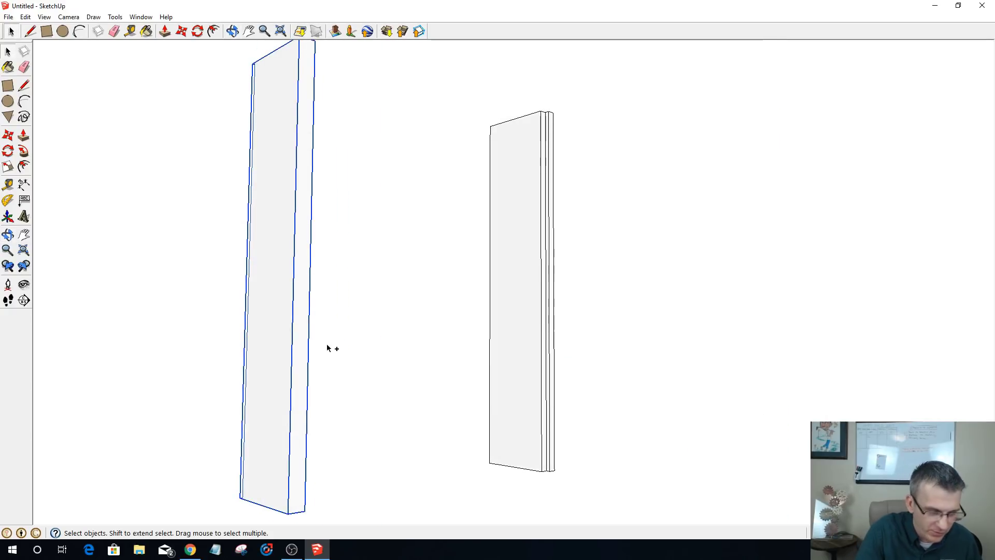
key(ctrl+z)
- Flip the copied board across its thickness so its rabbet mirrors the one on the other side board
right_click(290, 369)
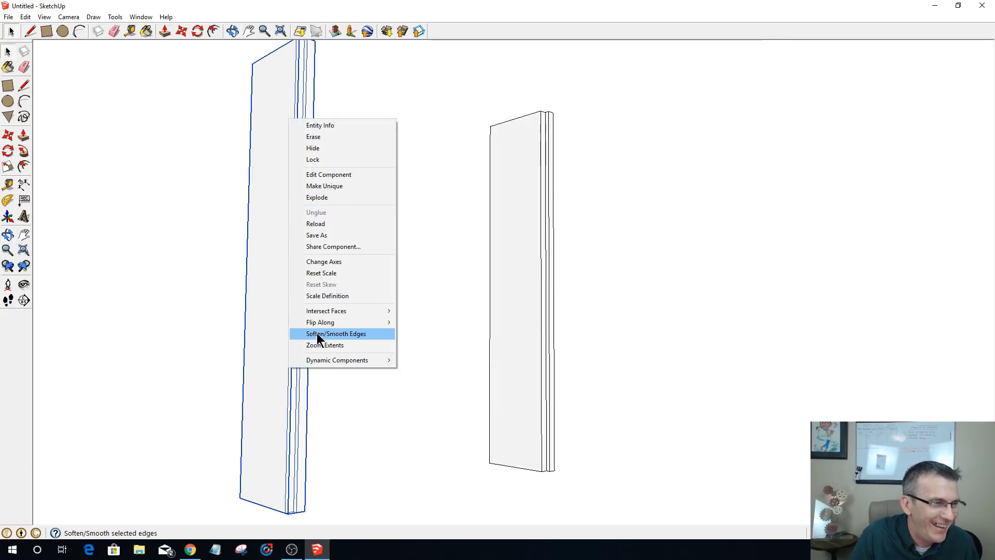
mouse_move(322, 323)
click(427, 344)
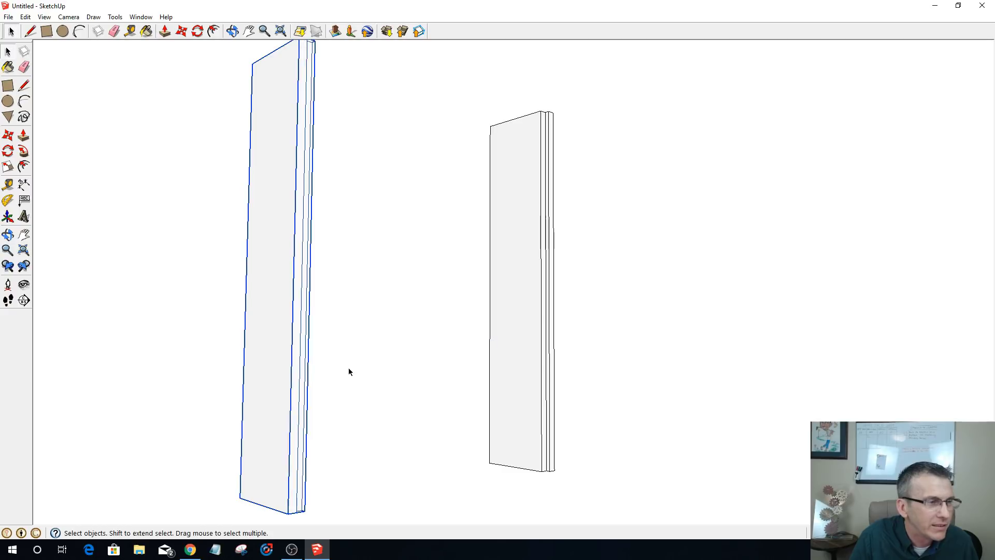
key(o)
drag(313, 369, 347, 387)
key(space)
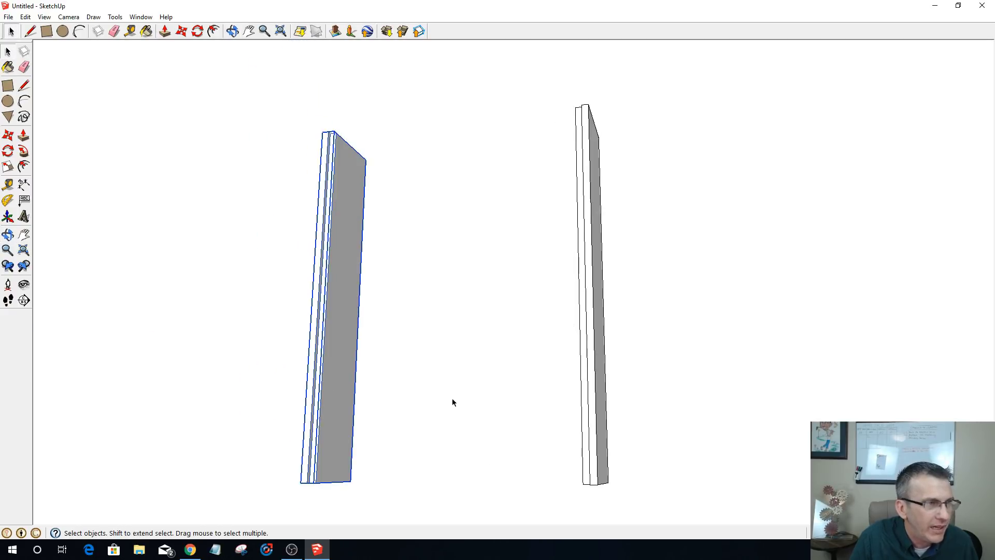
click(452, 402)
- Draw a narrow rectangle between the two side boards at one end, spanning from rabbet corner to rabbet corner
key(o)
drag(407, 400, 471, 134)
key(space)
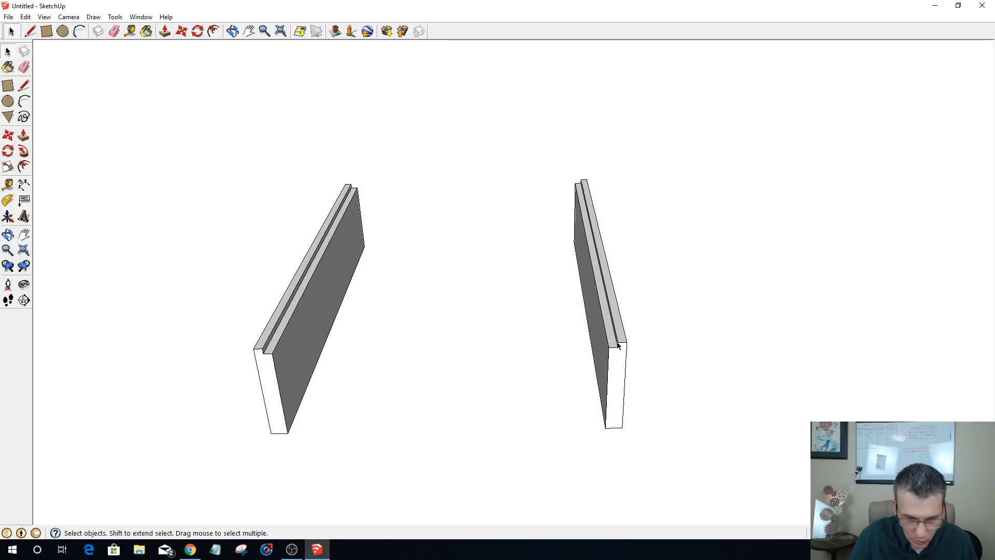
key(r)
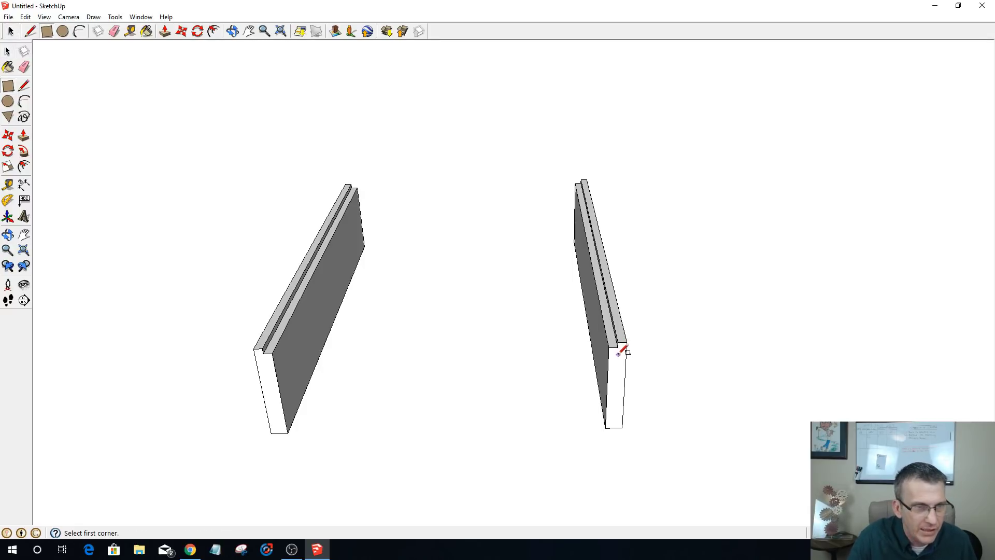
click(617, 347)
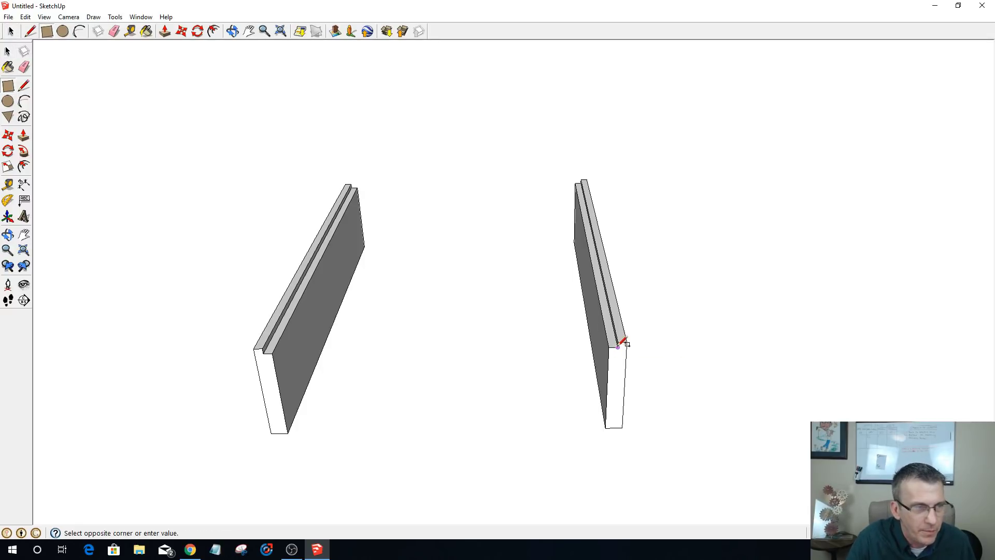
click(264, 346)
- Push/Pull the narrow rectangle along the full length of the side boards to form a back panel seated in both rabbets
key(o)
mouse_move(695, 424)
mouse_down()
mouse_move(495, 438)
mouse_move(611, 456)
mouse_move(517, 440)
mouse_up()
key(r)
middle_drag(290, 424, 356, 456)
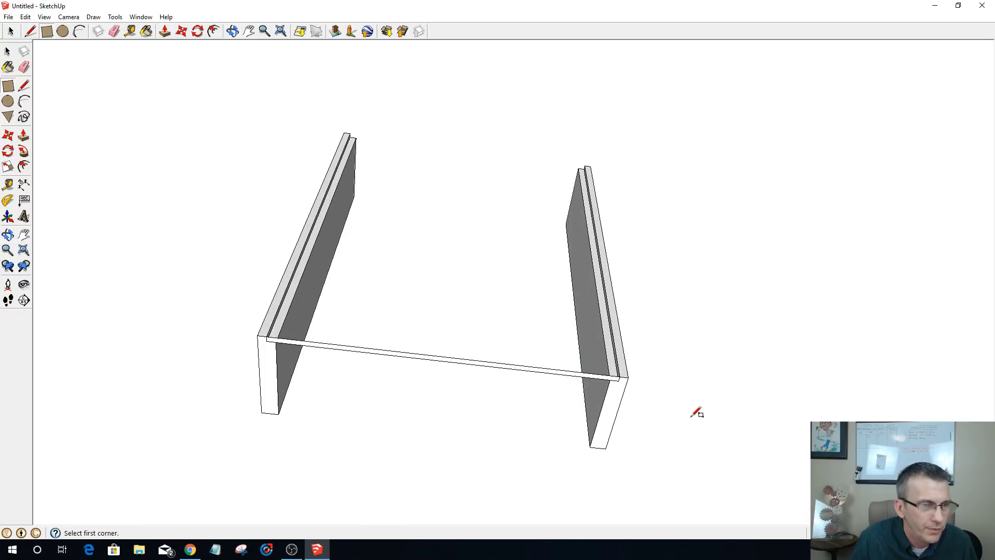
key(space)
middle_drag(728, 392, 672, 466)
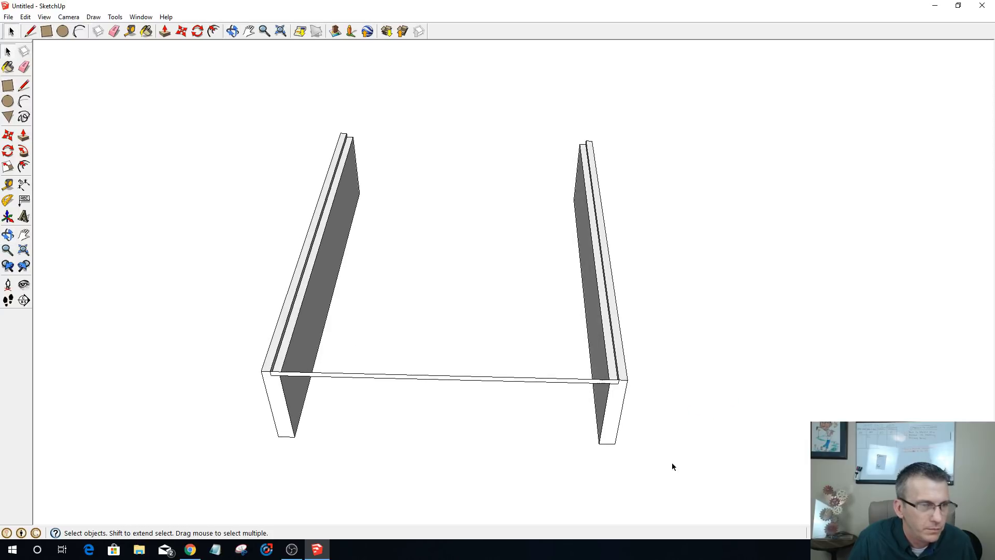
click(232, 31)
drag(751, 411, 572, 398)
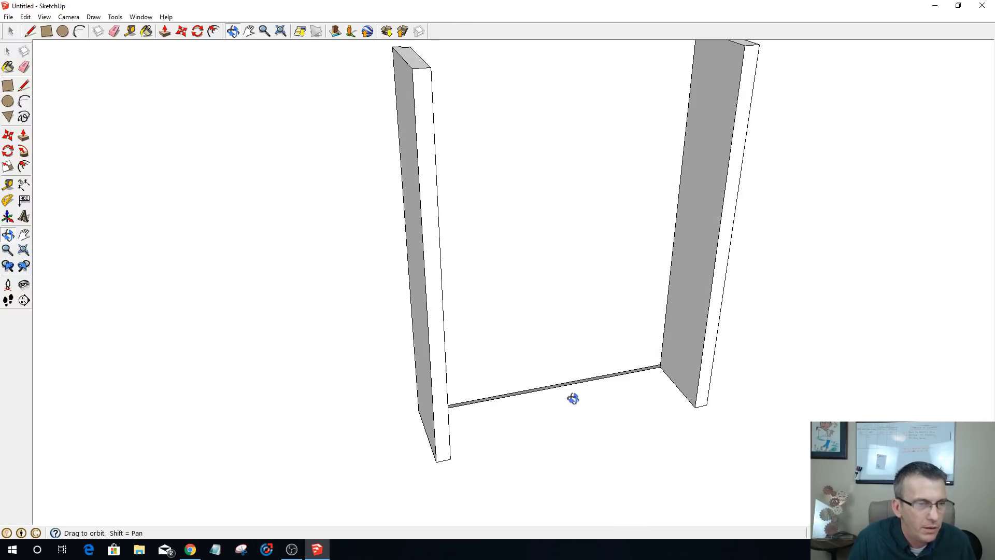
drag(558, 352, 575, 480)
drag(568, 275, 571, 442)
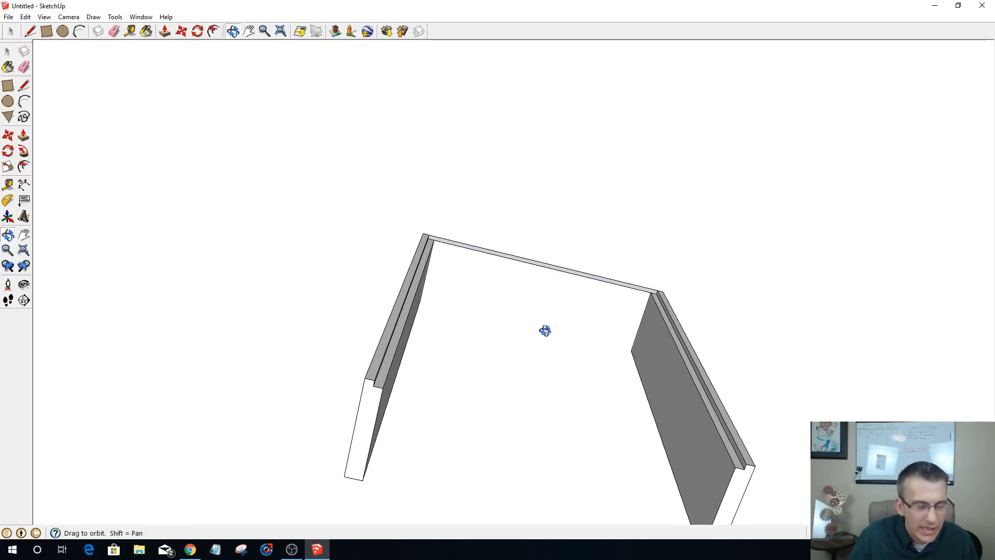
key(p)
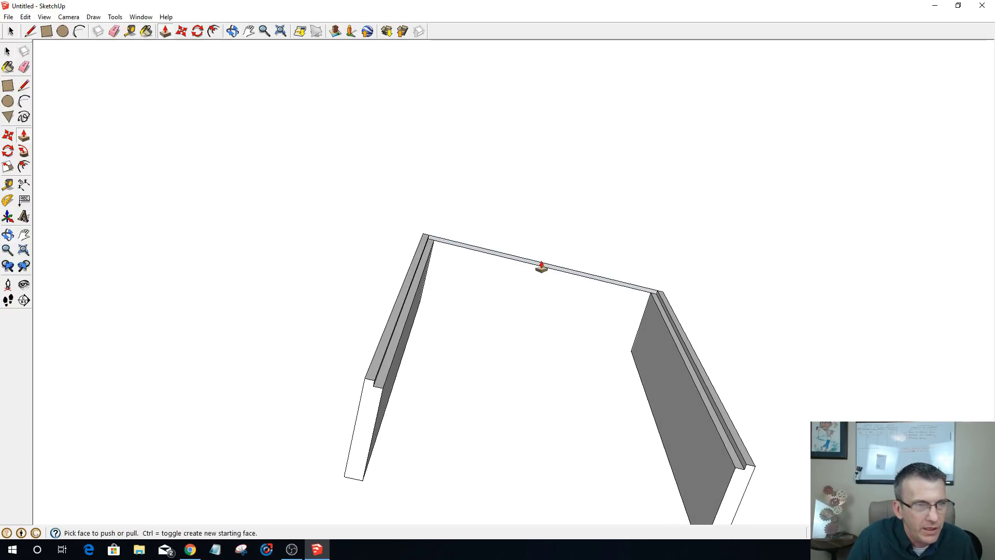
drag(542, 269, 751, 472)
key(space)
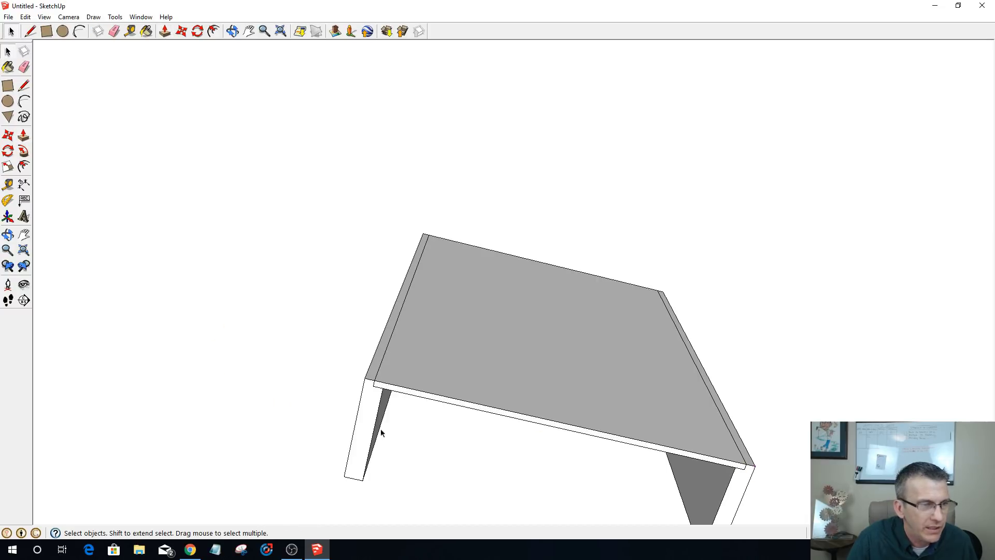
- Push the back panel's top edge face down so the panel ends below the tops of the side boards
key(o)
drag(466, 477, 710, 101)
key(space)
scroll(536, 258, down, 3)
scroll(541, 218, down, 2)
scroll(525, 170, up, 1)
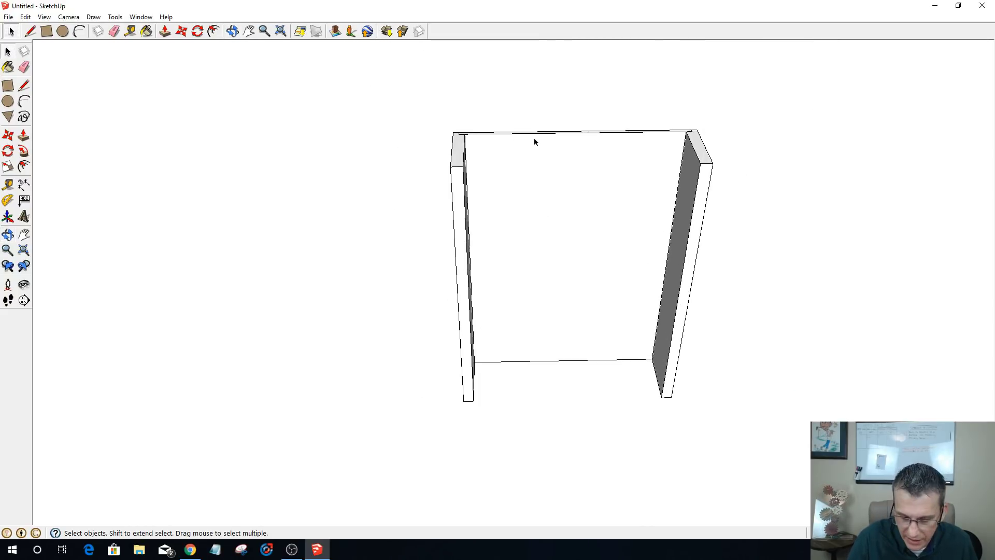
key(p)
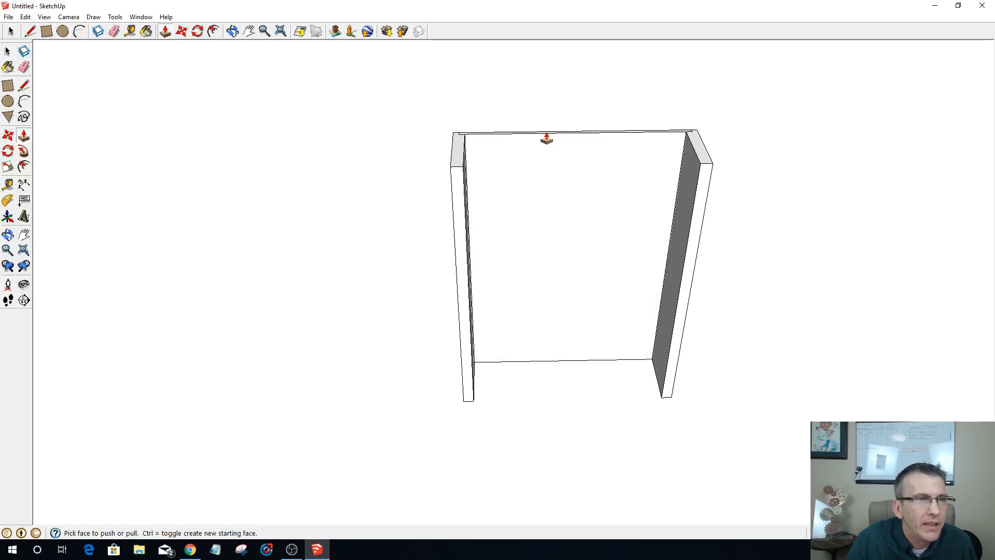
drag(543, 136, 542, 174)
- Select all of the back panel's geometry and make it a component
key(o)
drag(570, 220, 415, 196)
key(p)
key(space)
click(378, 223)
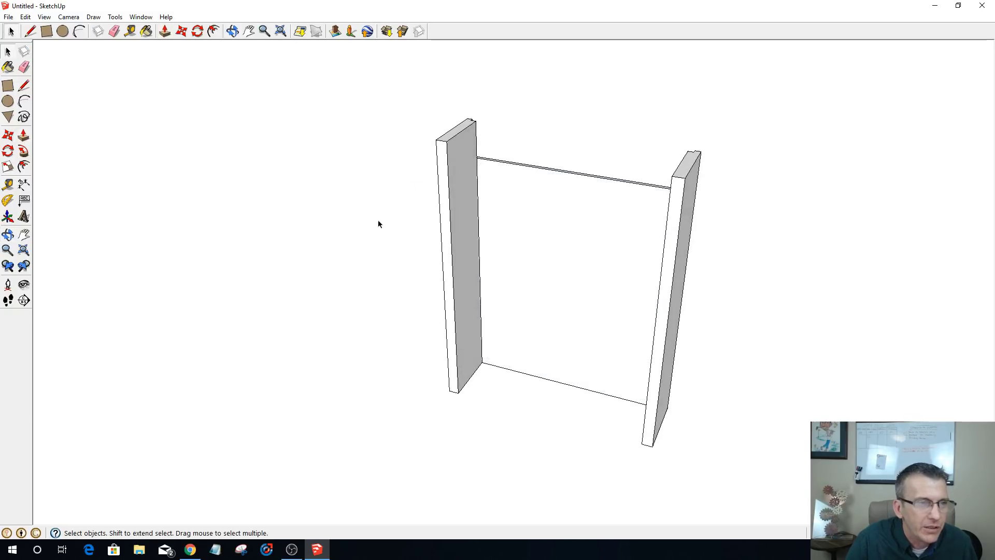
key(o)
drag(444, 280, 527, 258)
key(space)
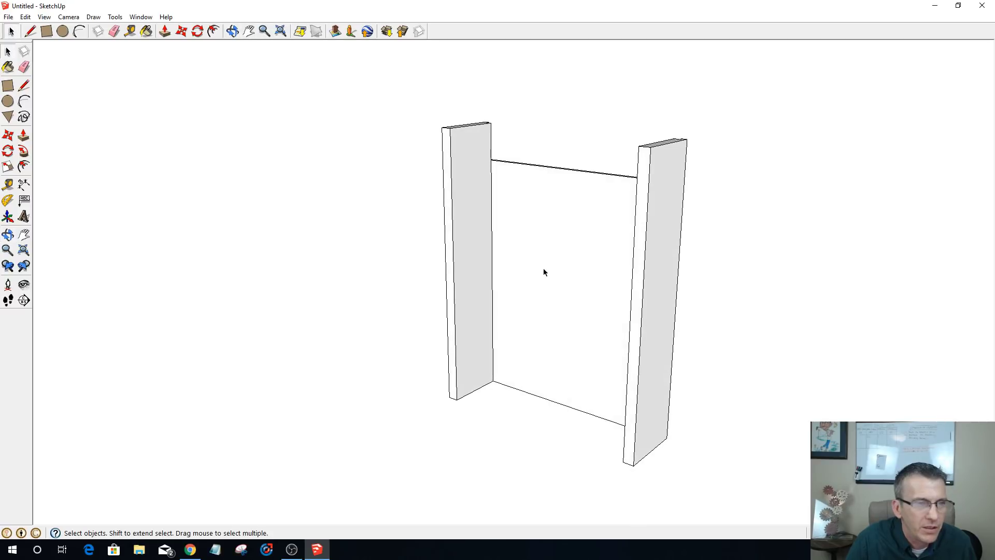
click(543, 271)
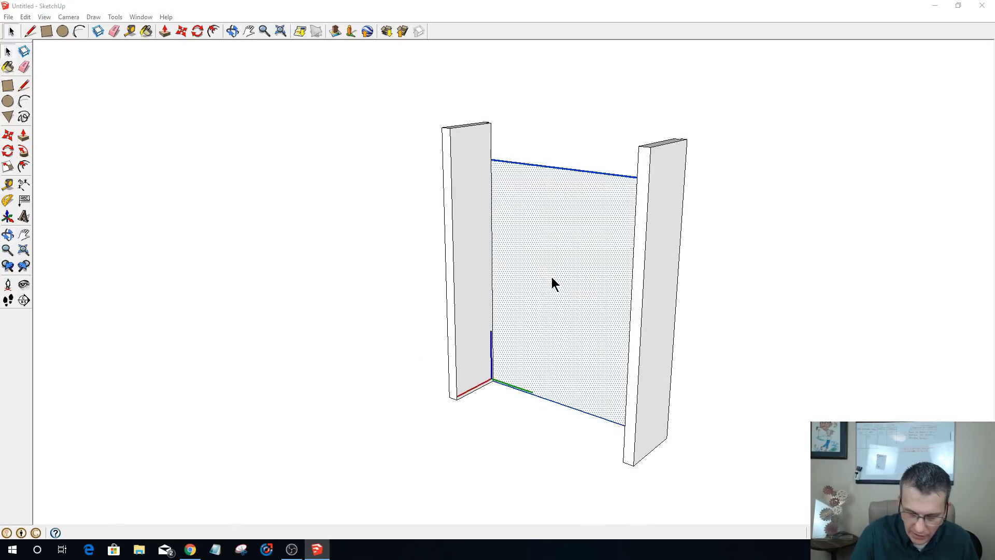
key(Delete)
scroll(576, 280, down, 2)
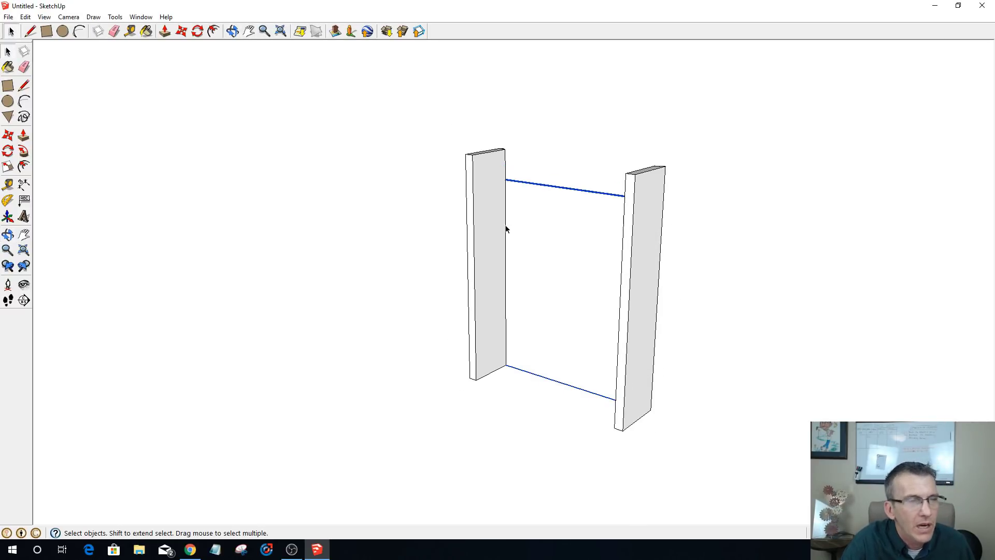
- Examine how the back panel fits in the rabbets of both side boards from the front and the rear
middle_drag(506, 229, 695, 244)
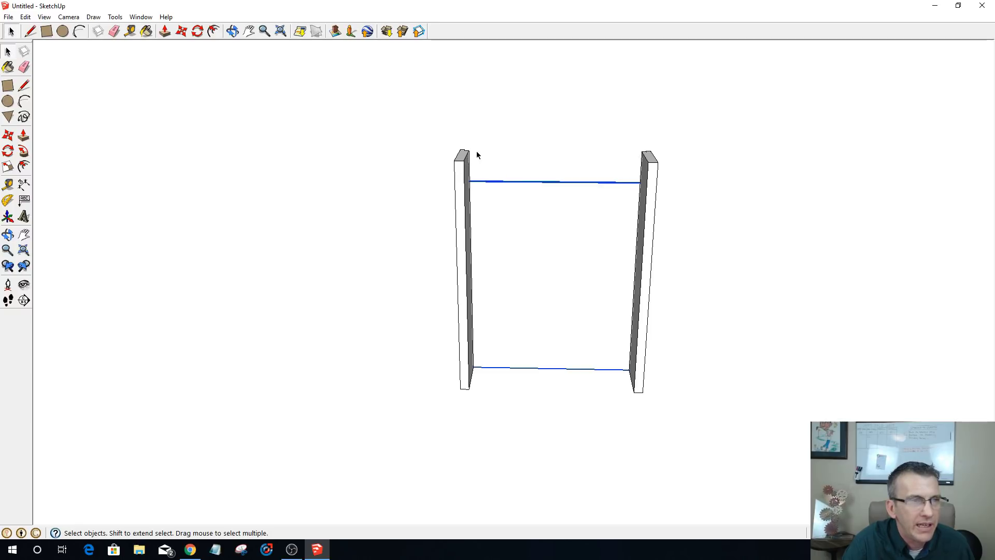
middle_drag(818, 251, 455, 312)
mouse_move(673, 269)
middle_down()
mouse_move(631, 256)
mouse_move(685, 284)
middle_up()
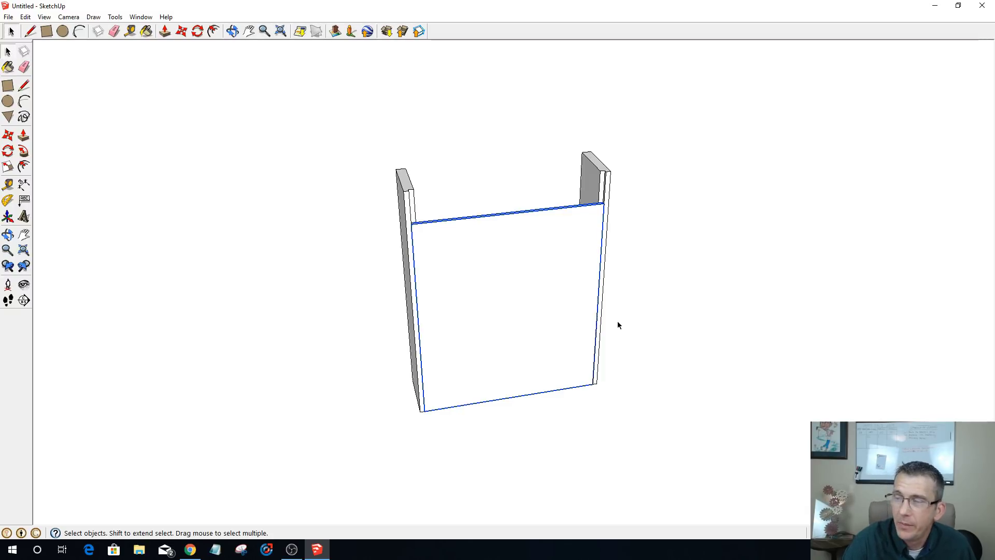
click(674, 286)
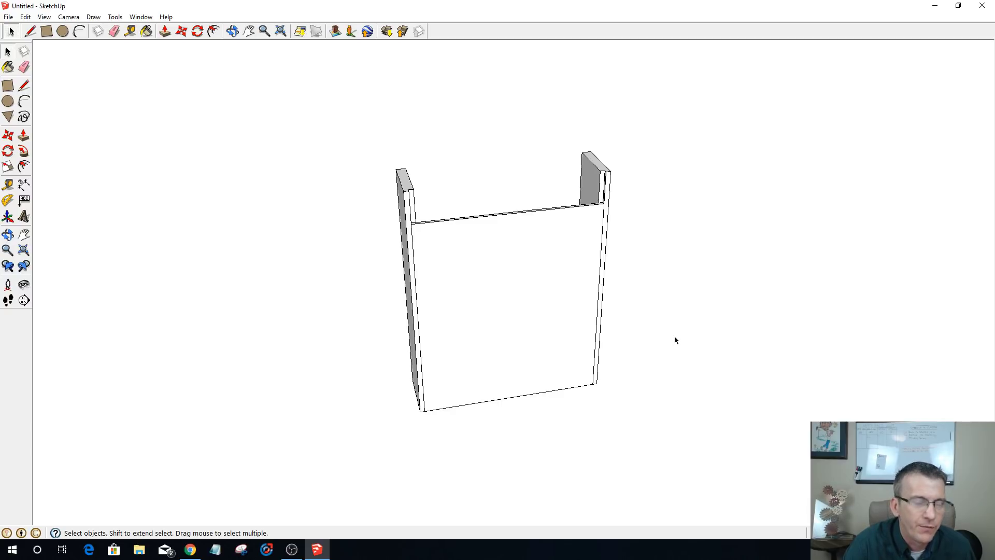
middle_drag(580, 444, 611, 375)
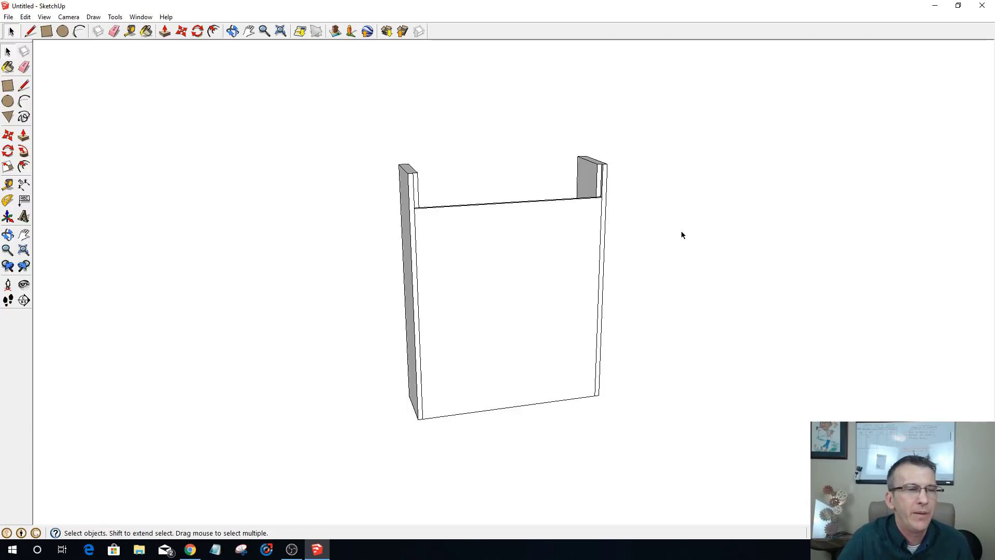
key(o)
drag(668, 229, 514, 291)
key(space)
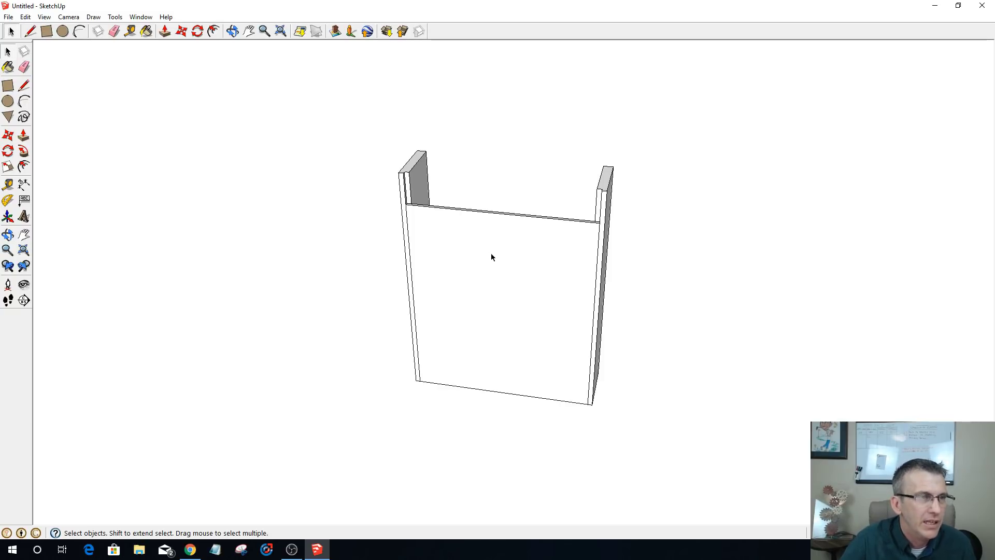
key(o)
drag(615, 224, 717, 244)
key(space)
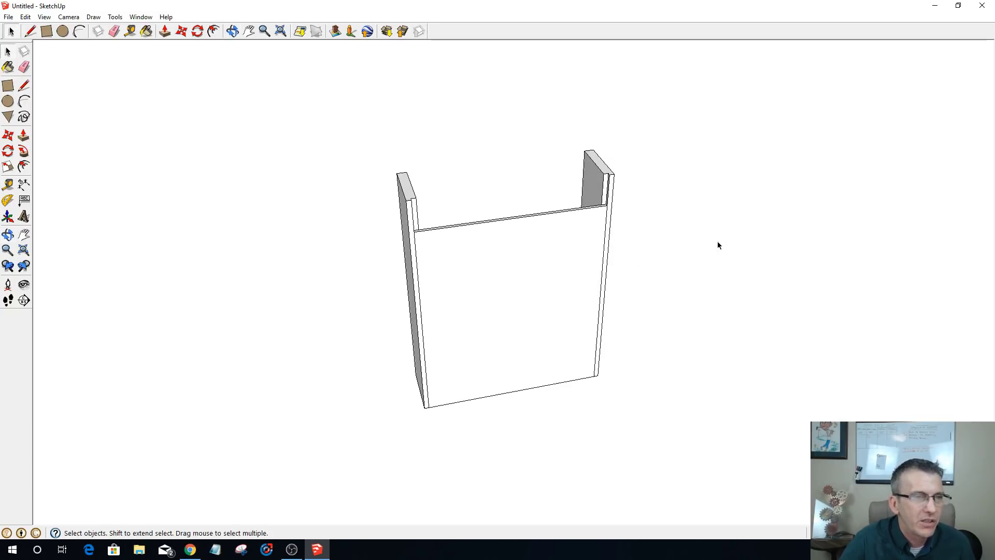
- Open one side board component for editing and draw a line across its rabbet face level with the back panel's top edge
scroll(607, 197, up, 6)
scroll(598, 218, up, 3)
middle_drag(599, 213, 565, 215)
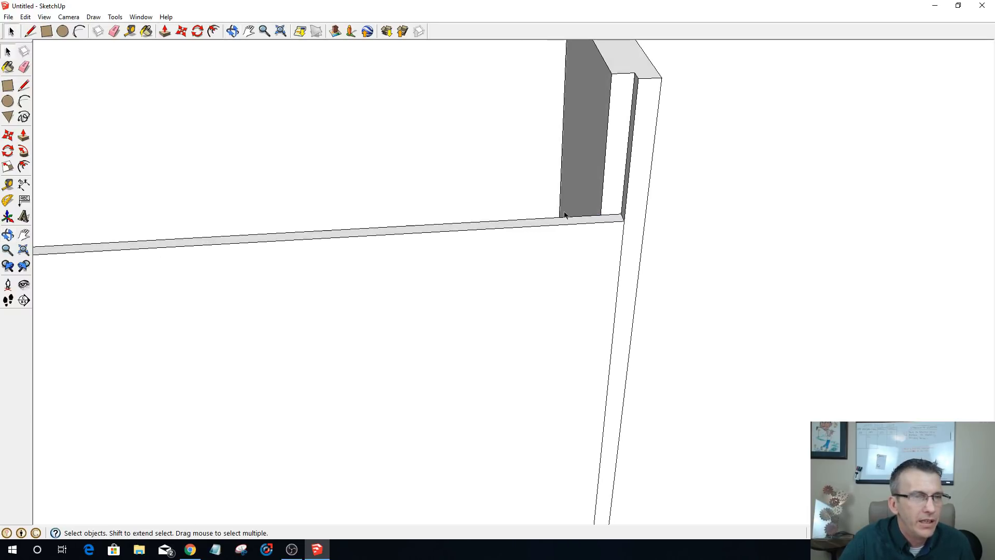
click(614, 173)
double_click(612, 171)
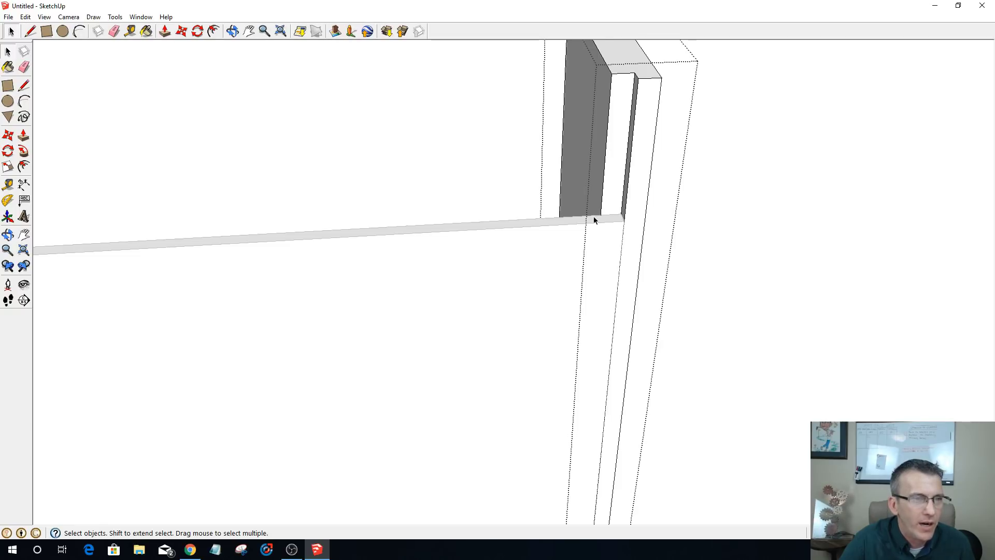
scroll(614, 211, up, 2)
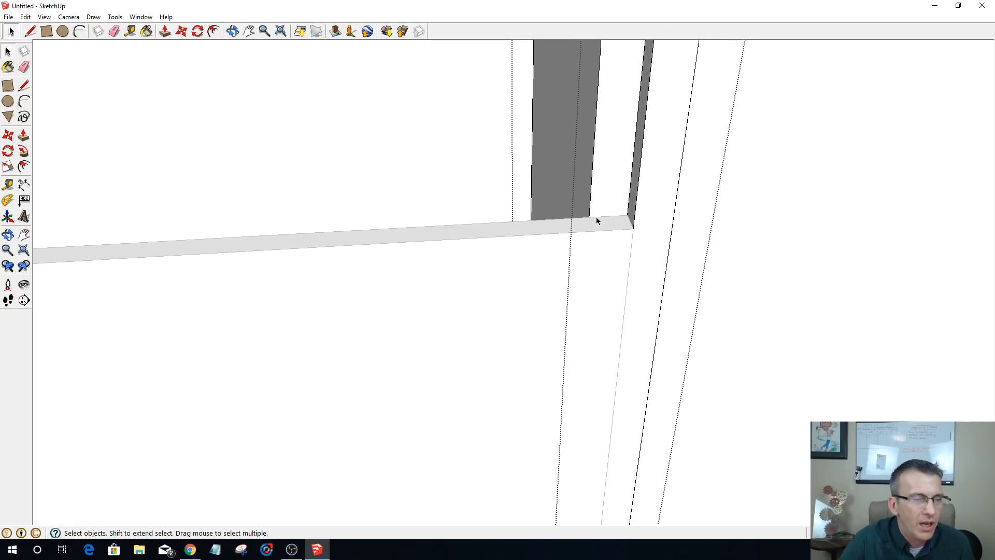
click(30, 31)
click(627, 215)
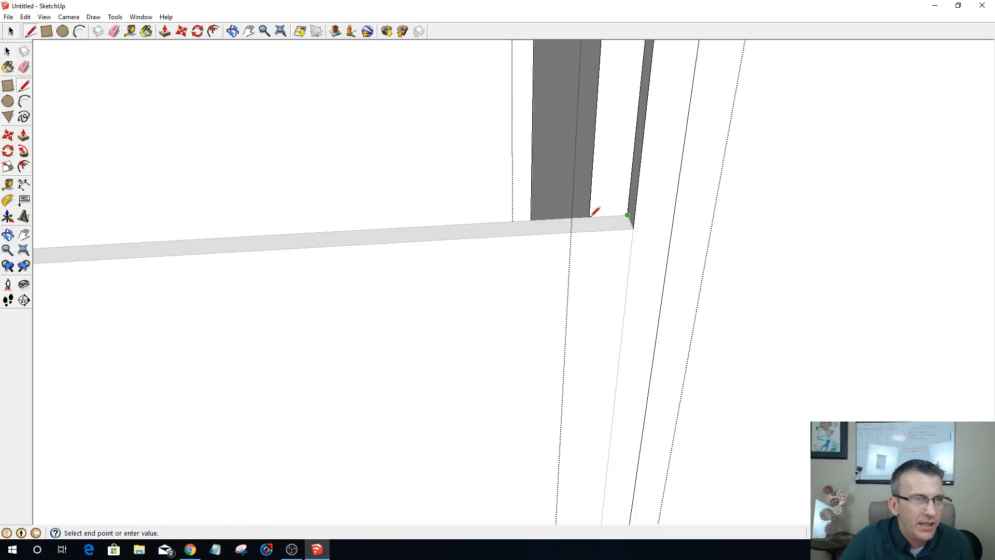
click(589, 216)
middle_drag(596, 230, 600, 222)
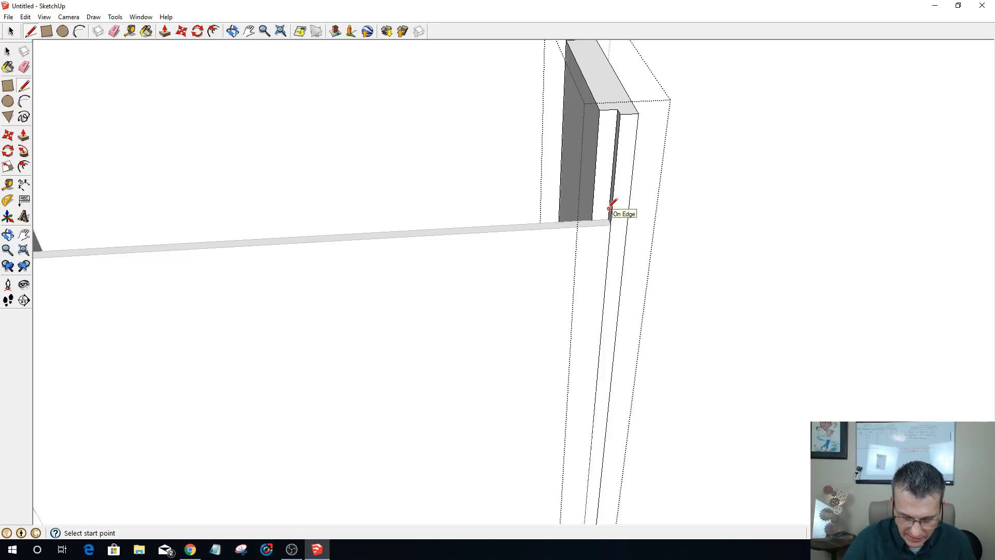
- Push the rabbet face above the line deeper into the side board and exit component editing
key(p)
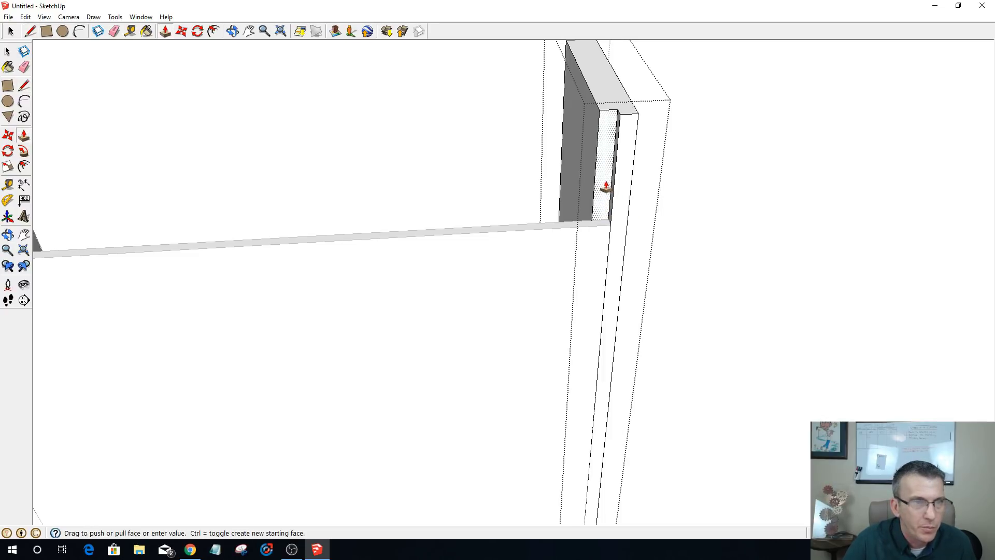
click(597, 178)
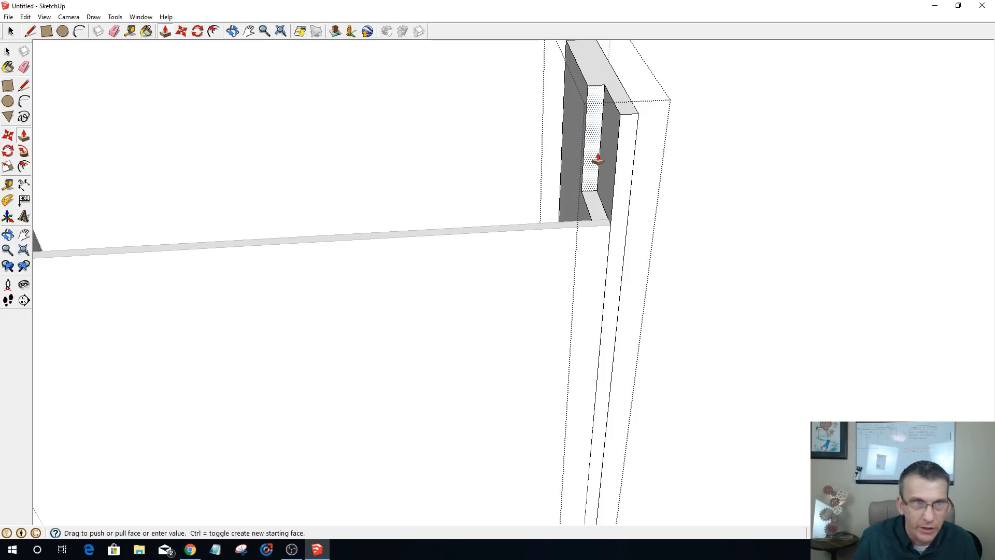
click(597, 161)
key(o)
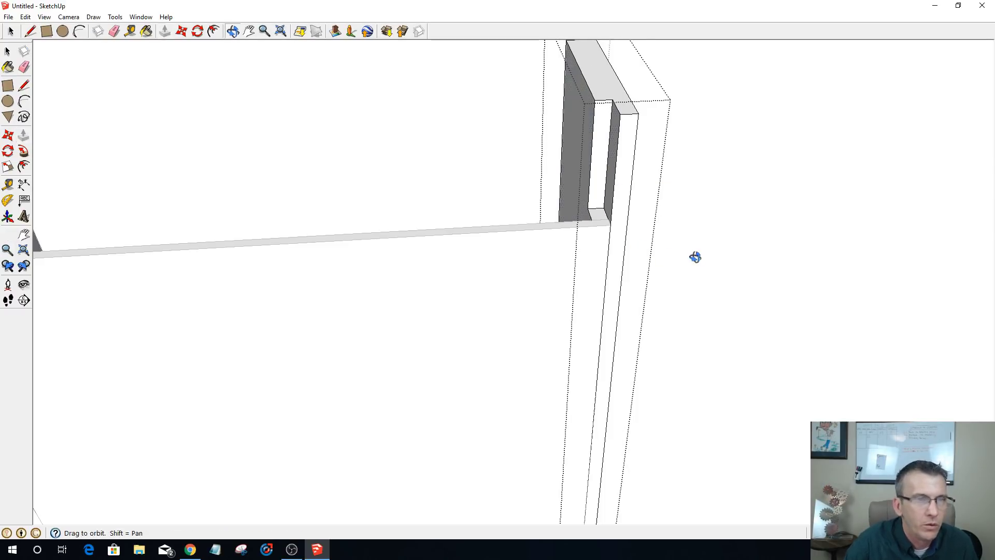
drag(695, 257, 562, 250)
key(p)
middle_drag(562, 251, 593, 231)
key(space)
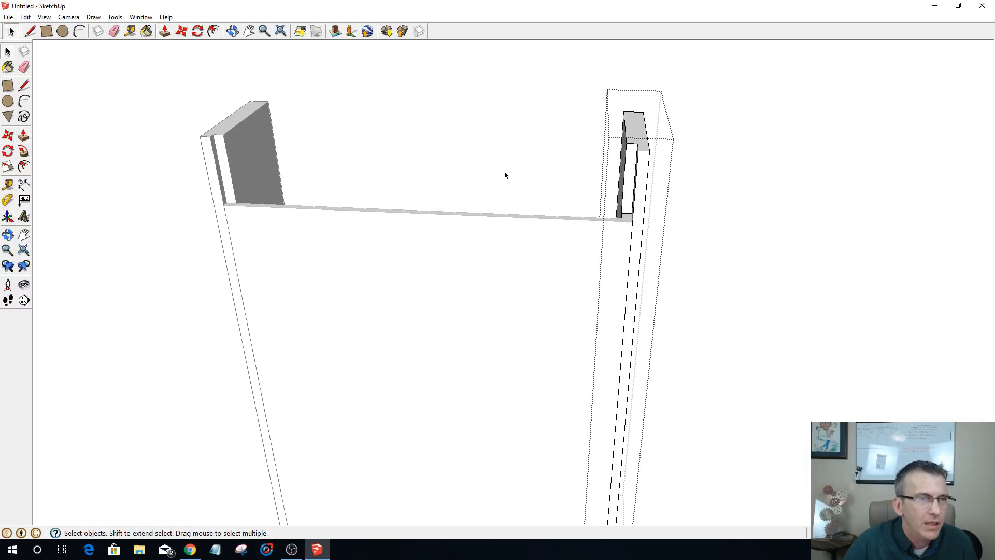
click(502, 165)
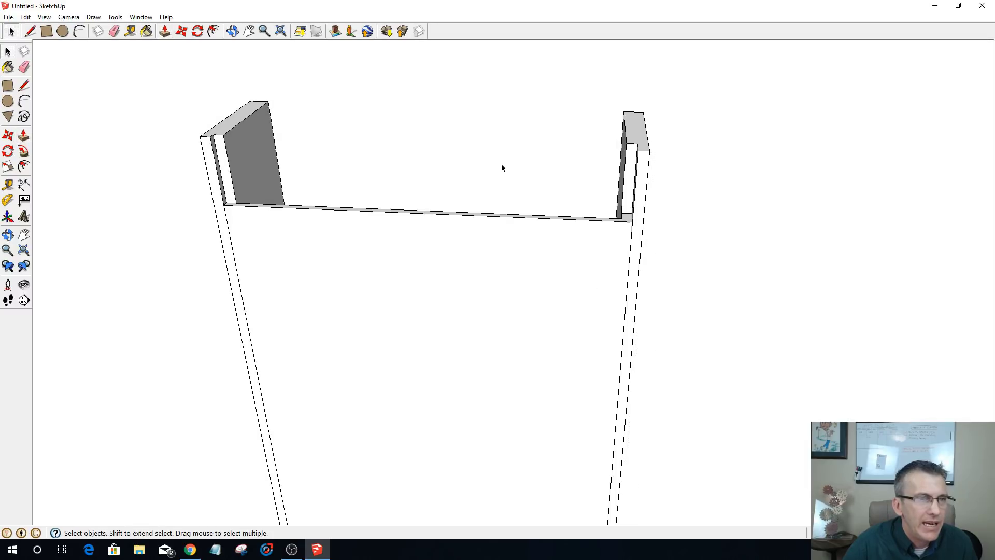
- Draw a rectangle from the back panel's top corner to the opposite side board's top and extrude it to the rabbet depth
click(45, 32)
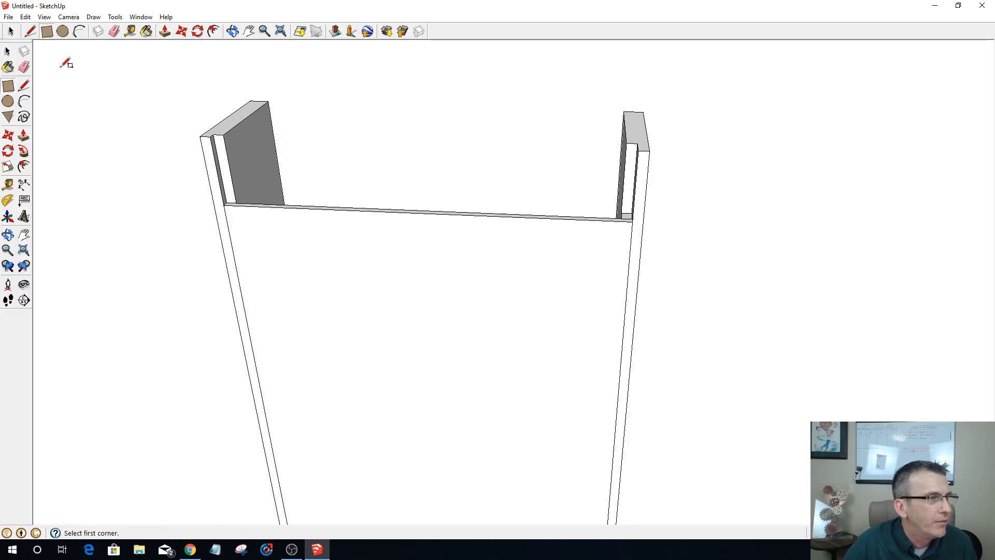
click(224, 204)
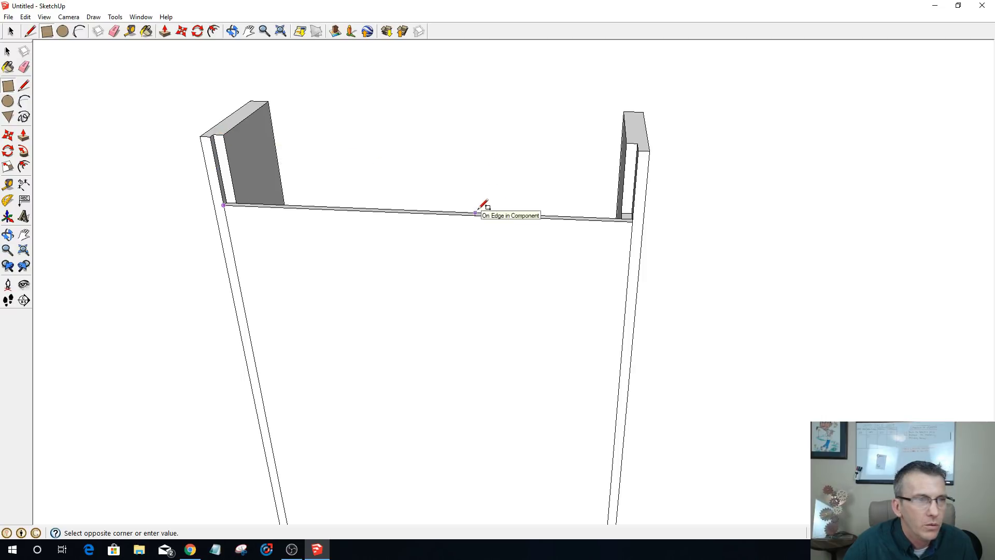
click(639, 150)
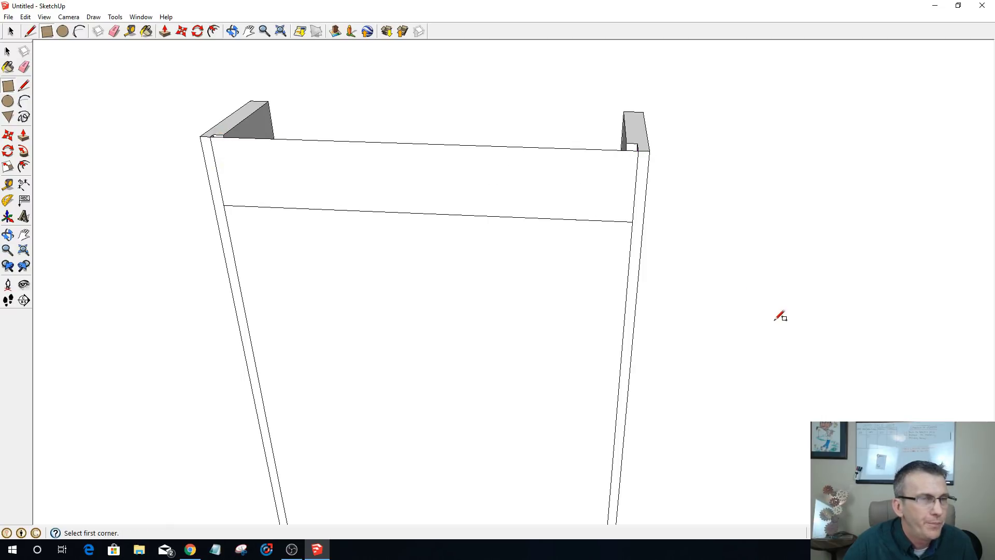
middle_drag(840, 344, 533, 373)
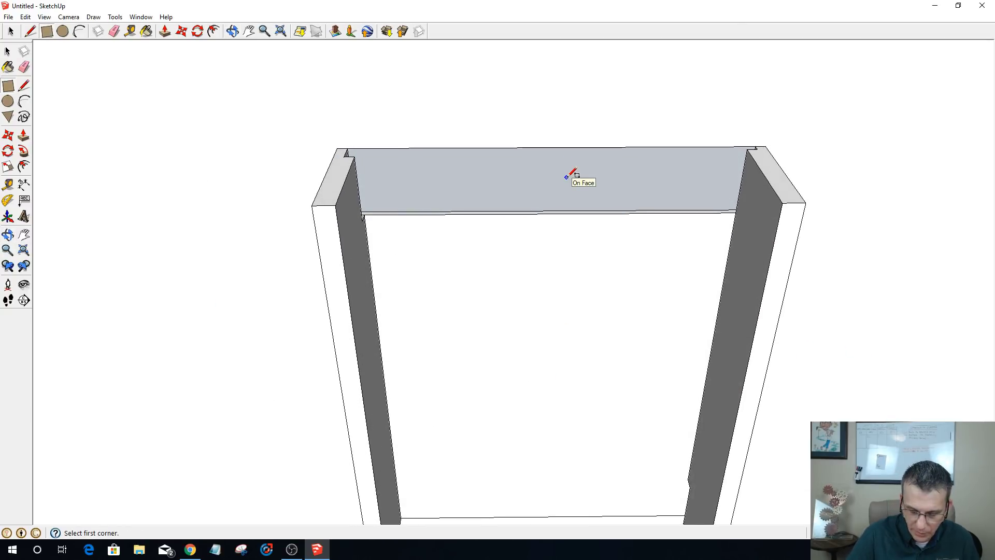
key(p)
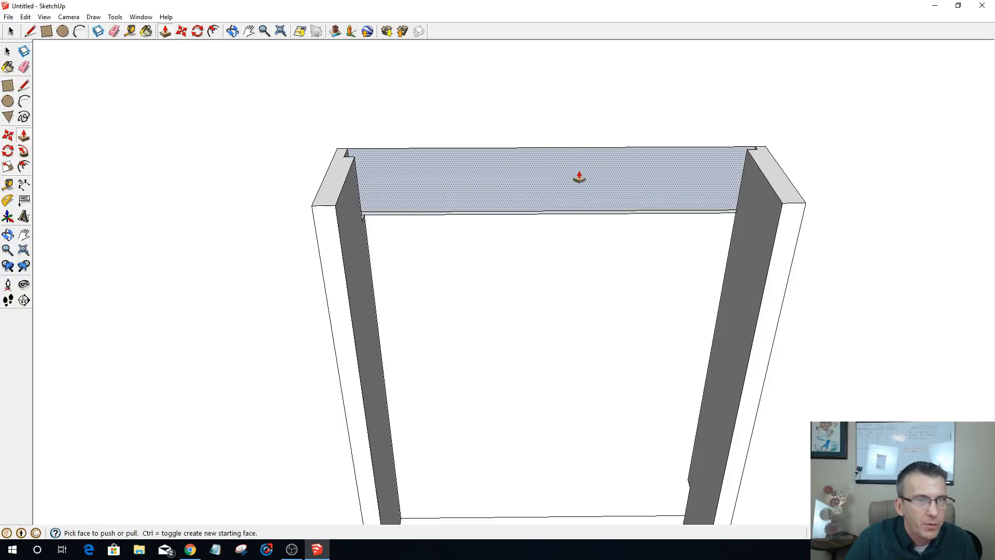
click(580, 187)
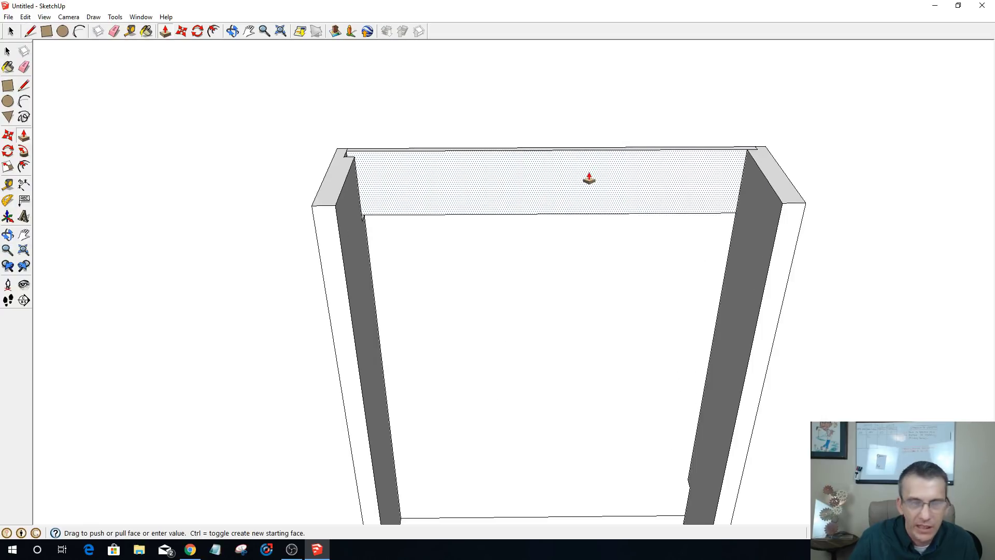
click(589, 179)
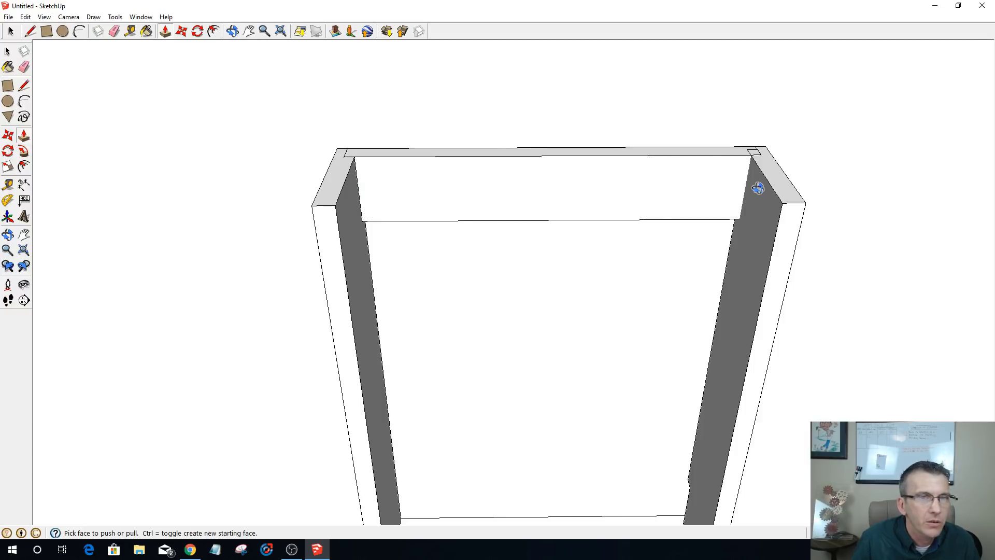
- Check the new rail's fit in both side boards and undo its extrusion and rectangle
middle_drag(757, 187, 760, 311)
scroll(793, 284, up, 3)
middle_drag(906, 294, 523, 318)
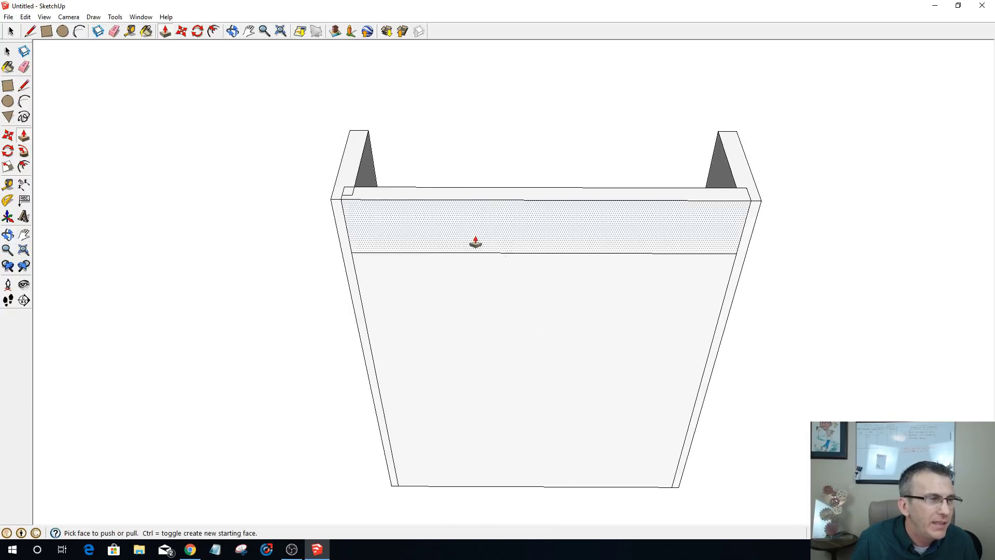
scroll(269, 215, up, 1)
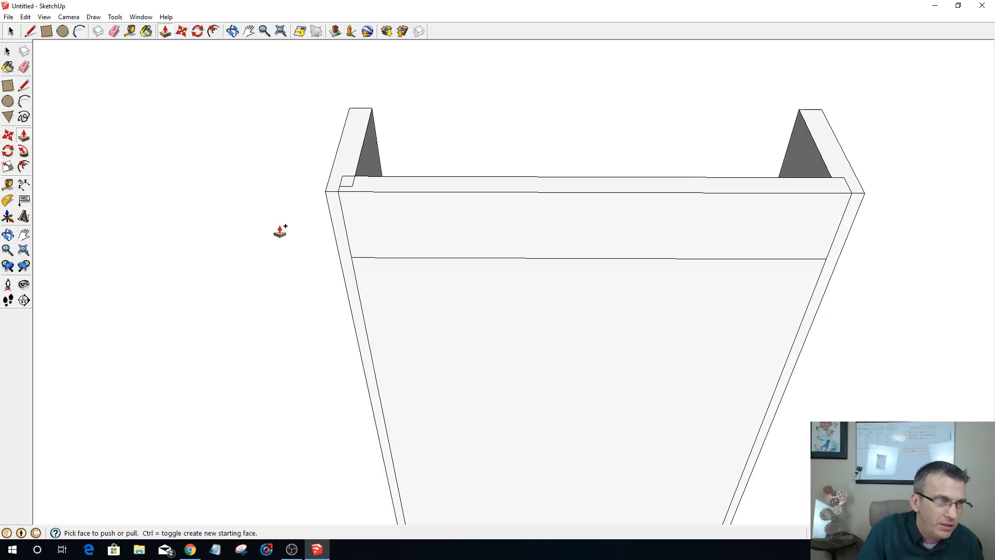
key(ctrl+z)
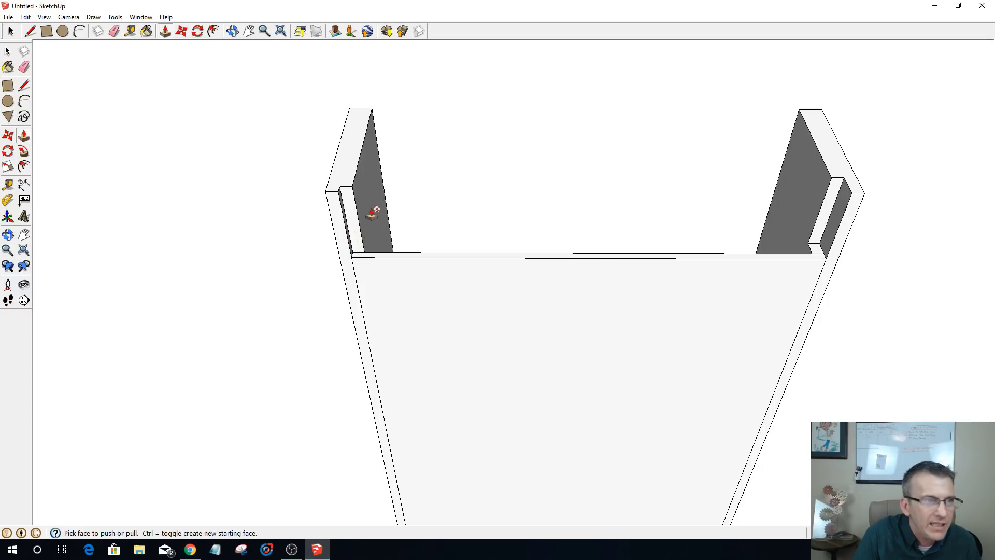
- Try flipping the side board with its deeper rabbet at the lower end along the component's red axis
scroll(495, 411, down, 4)
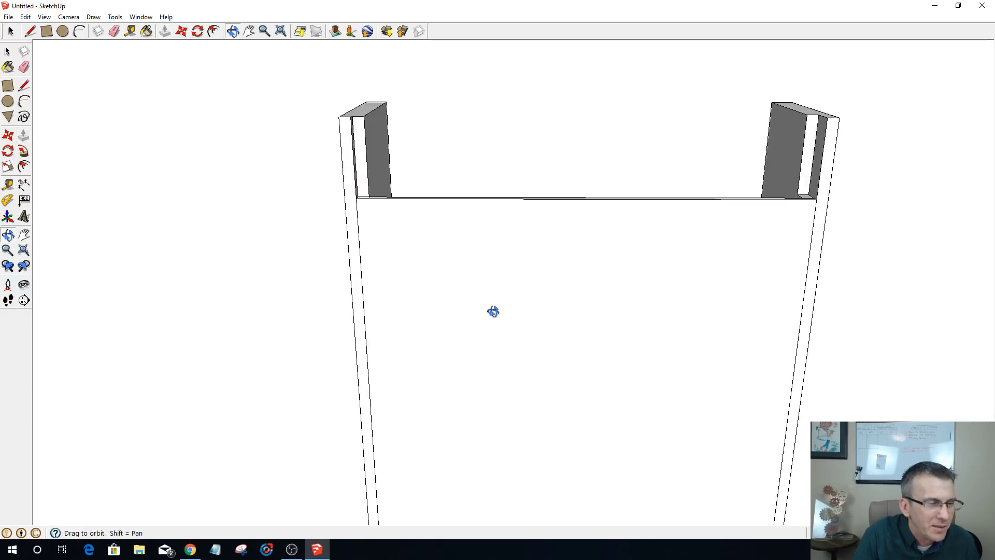
scroll(489, 368, down, 1)
middle_drag(458, 446, 446, 4)
middle_drag(441, 436, 436, 338)
scroll(417, 331, up, 3)
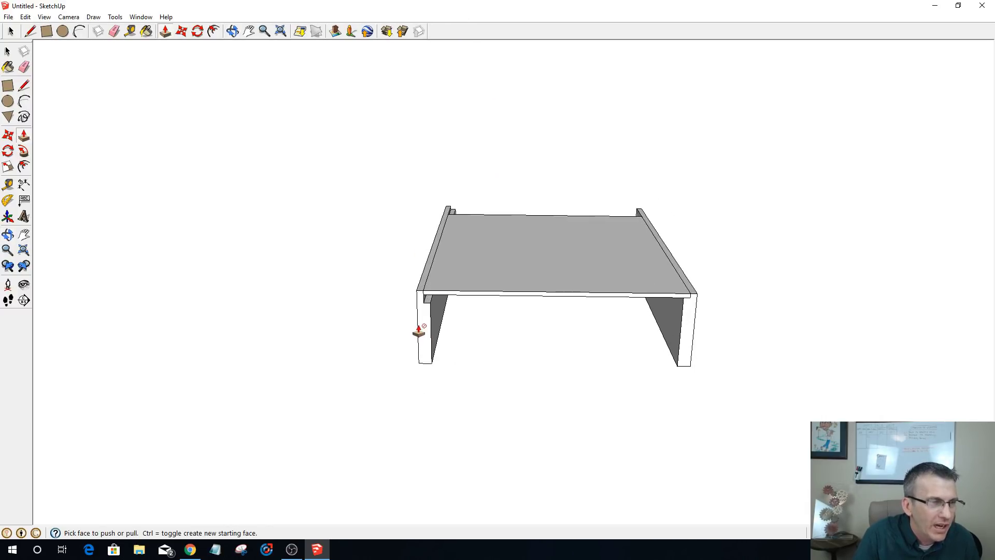
key(space)
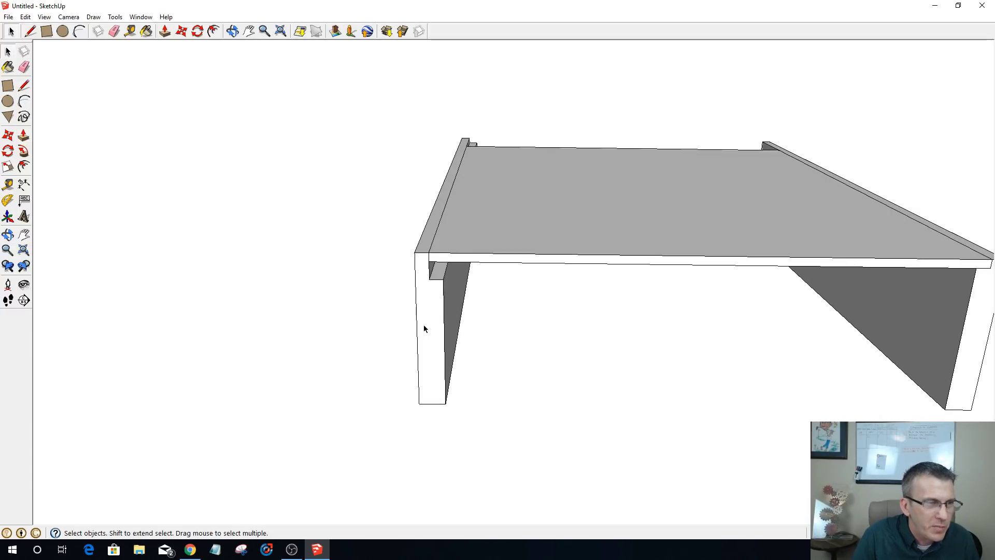
click(423, 328)
right_click(424, 328)
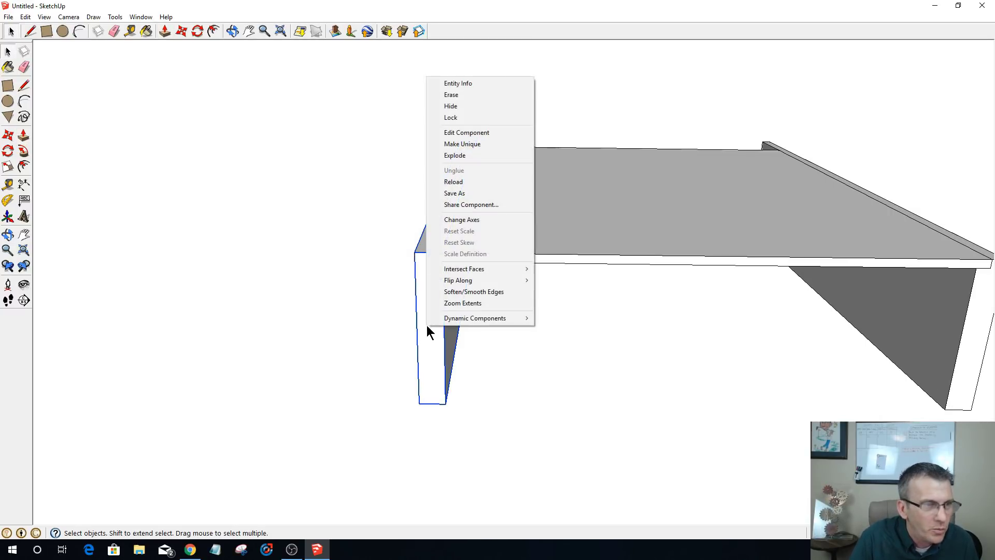
mouse_move(502, 280)
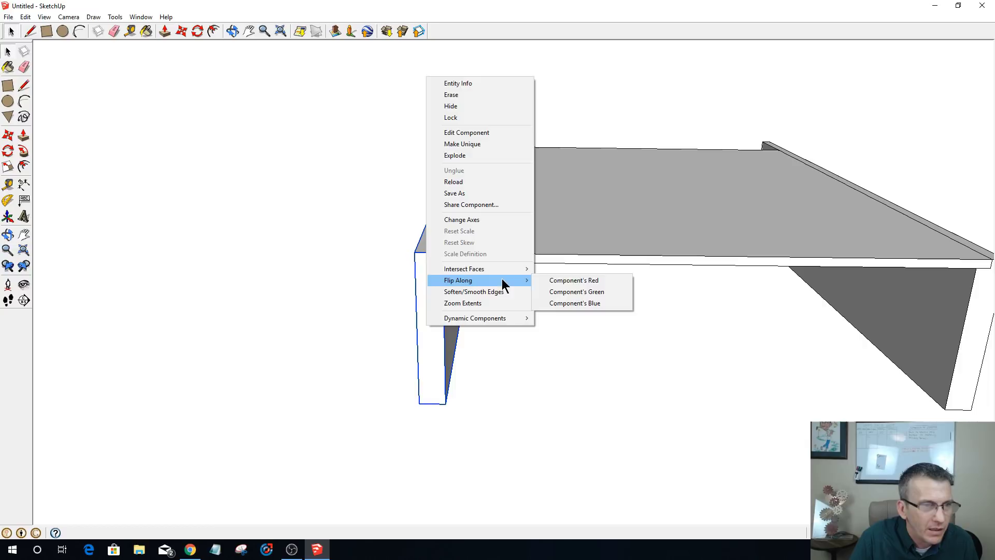
click(570, 281)
click(412, 312)
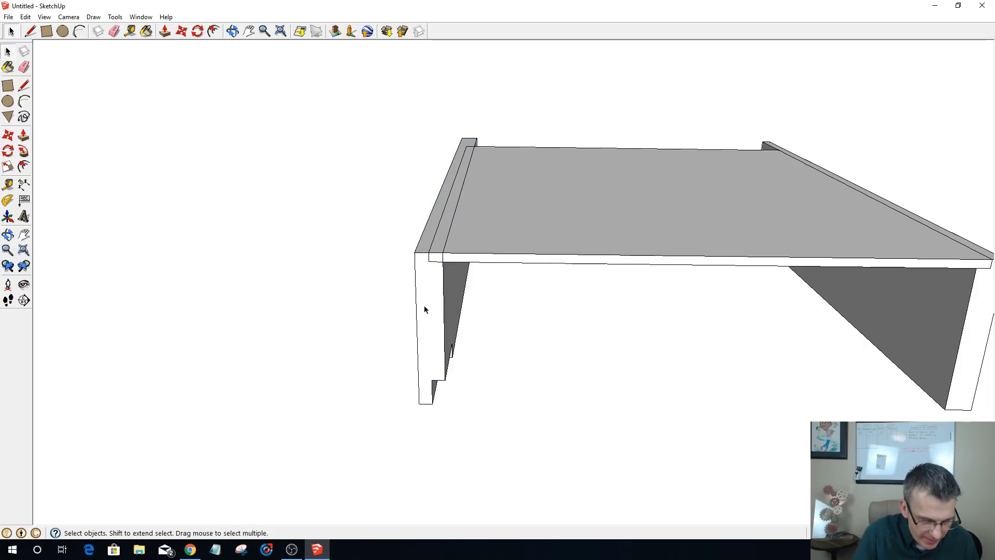
- Flip the side board with the deeper rabbet at its lower end along the component's green axis and check both upper rabbets
right_click(427, 315)
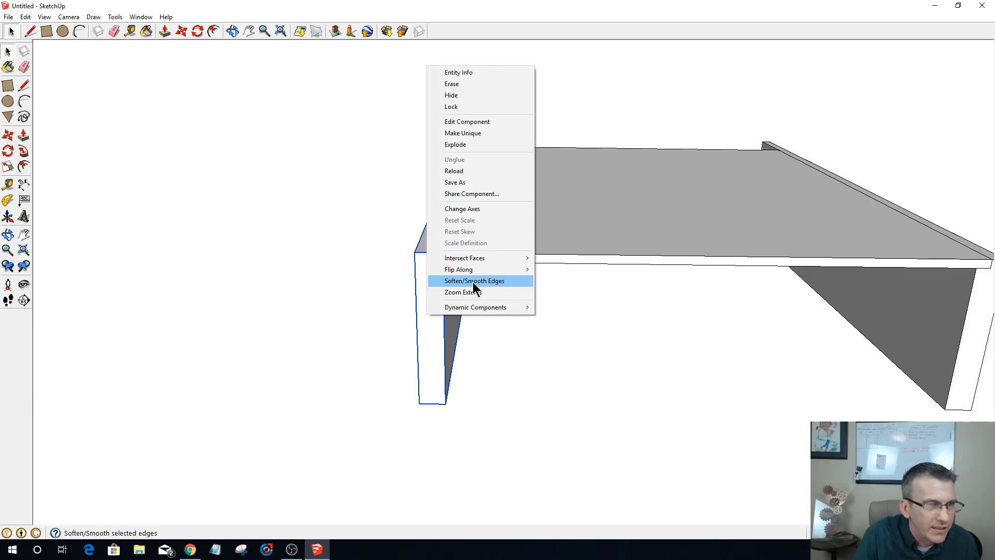
mouse_move(475, 271)
click(557, 280)
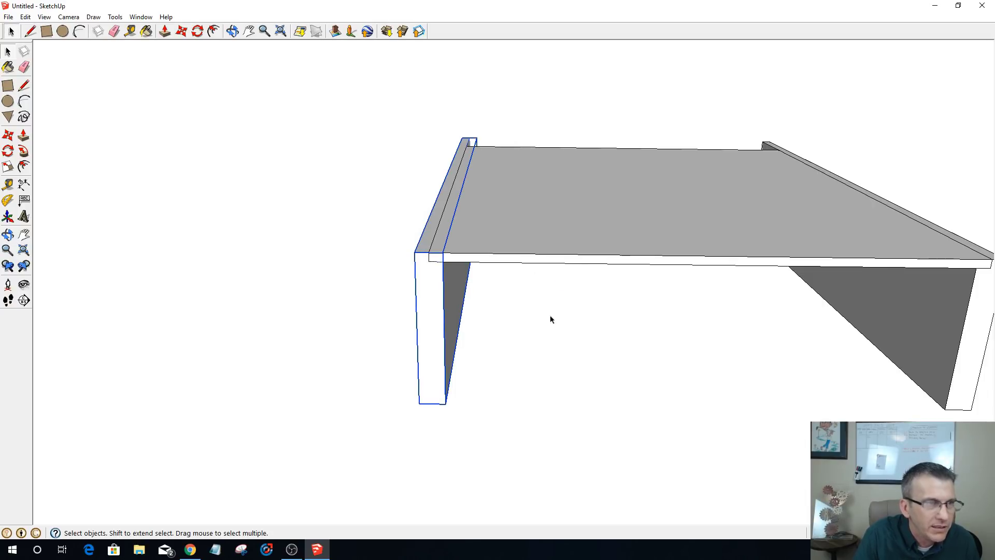
middle_drag(530, 151, 574, 328)
scroll(573, 329, down, 3)
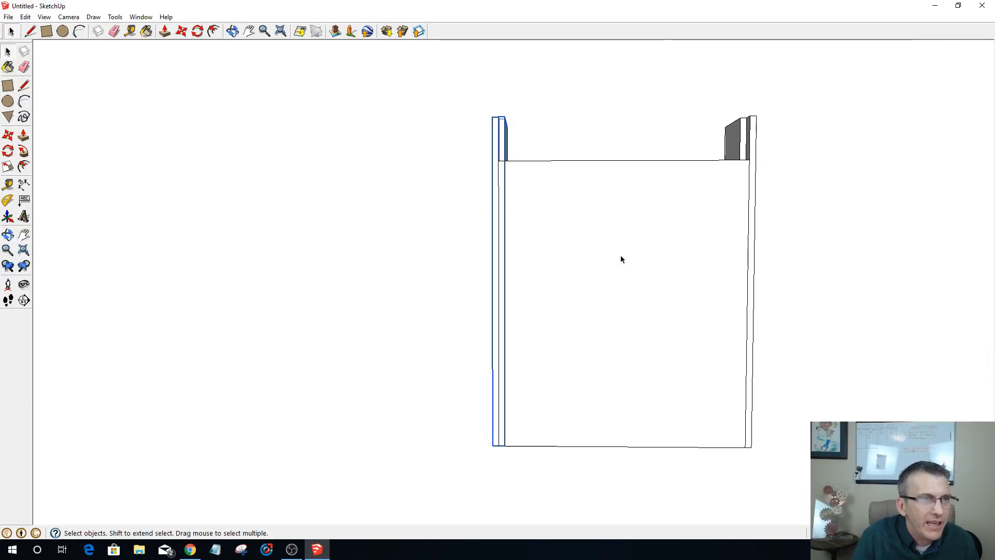
middle_drag(621, 255, 573, 211)
scroll(573, 186, up, 4)
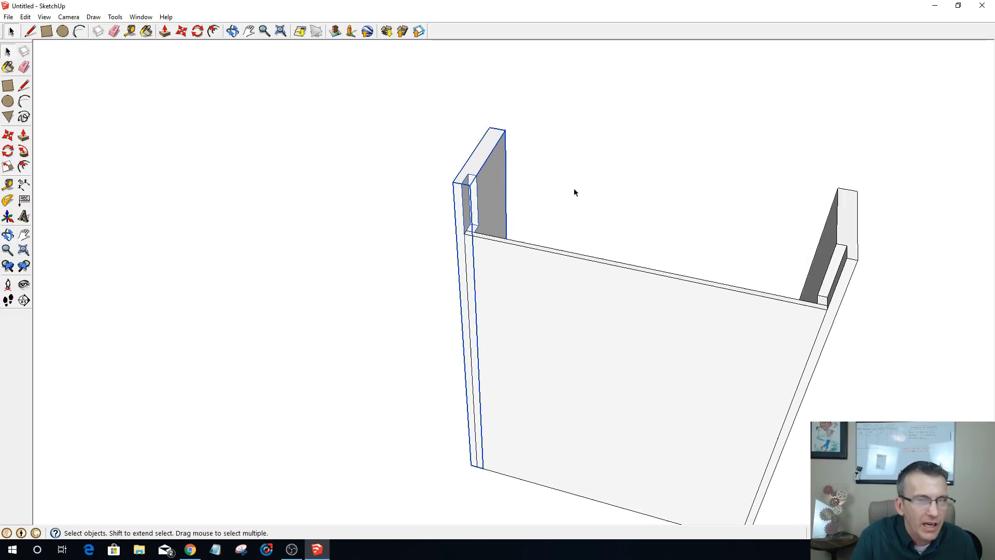
click(615, 203)
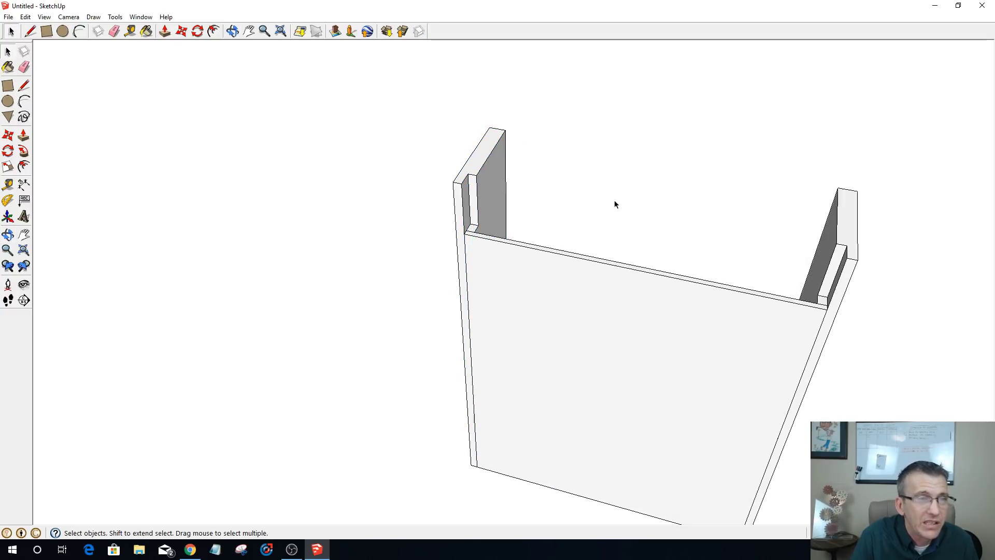
- Draw a rectangle between the side boards' rabbets from the back panel's top corner to the opposite board's top corner
click(833, 232)
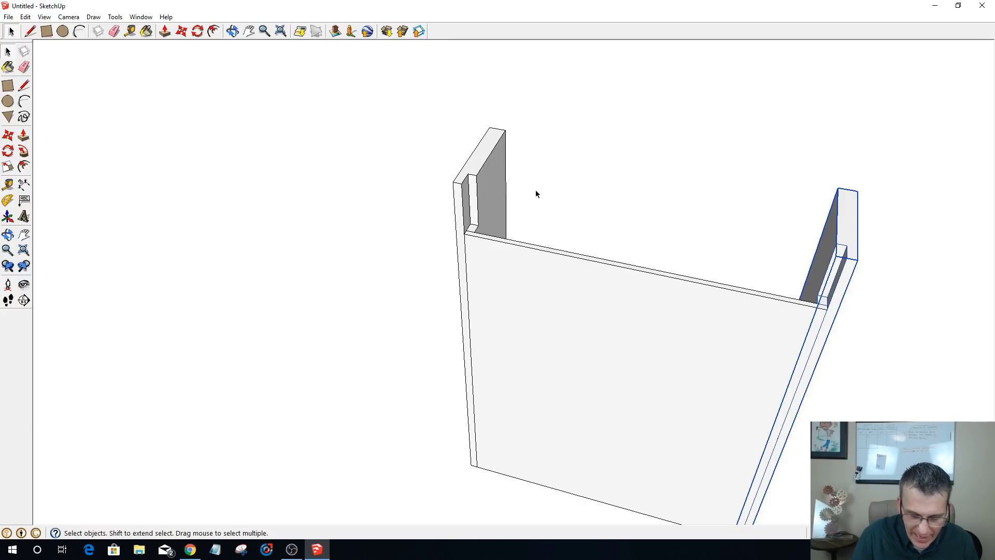
key(r)
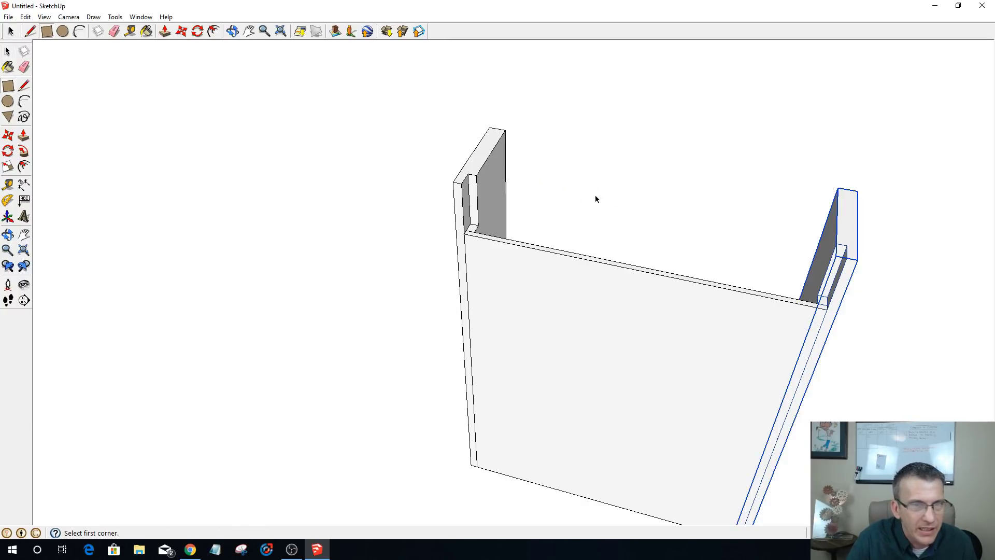
key(space)
click(628, 202)
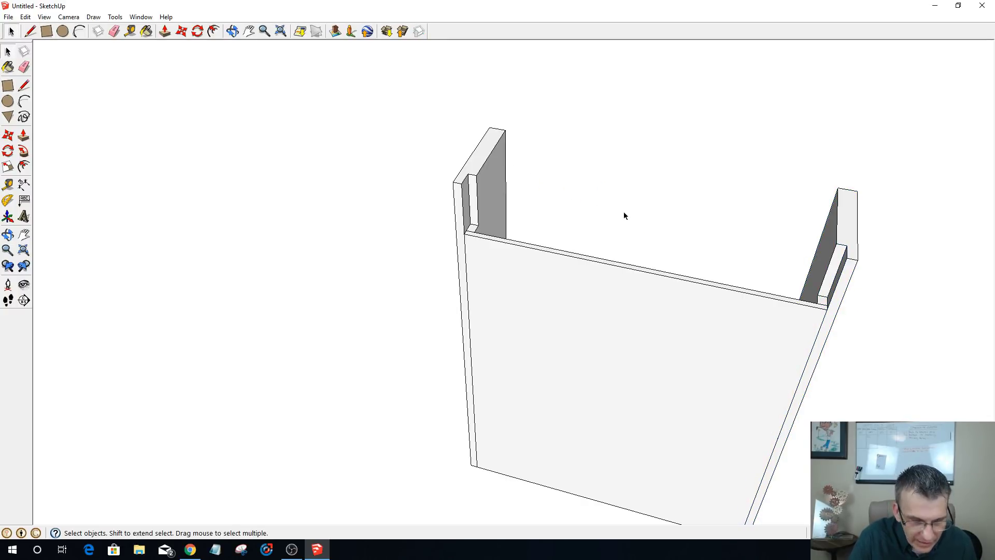
key(r)
middle_drag(644, 358, 616, 237)
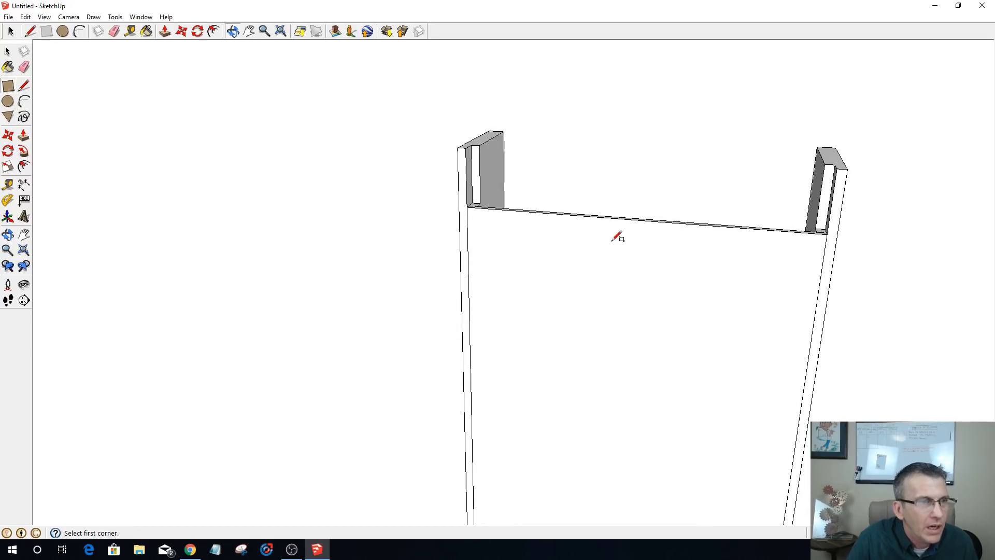
click(467, 207)
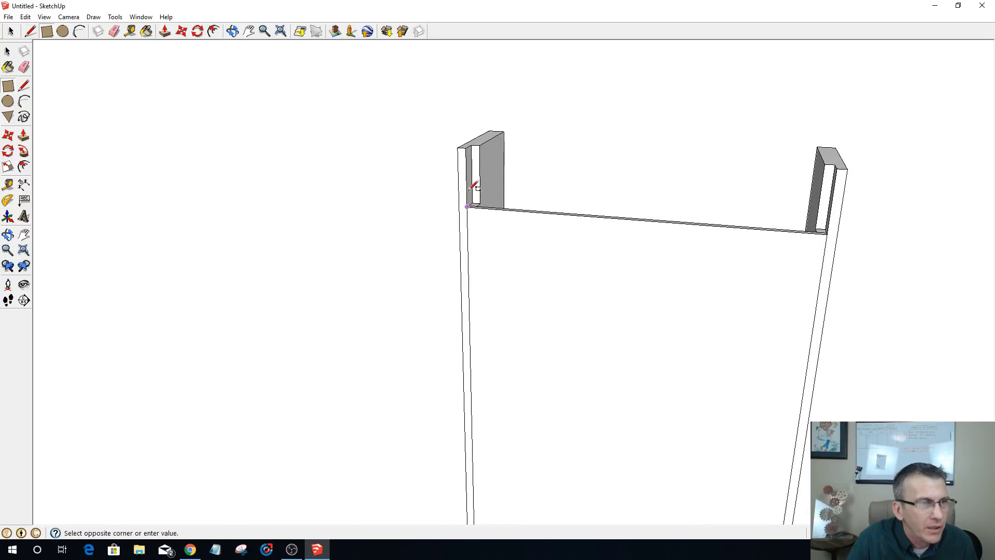
click(842, 167)
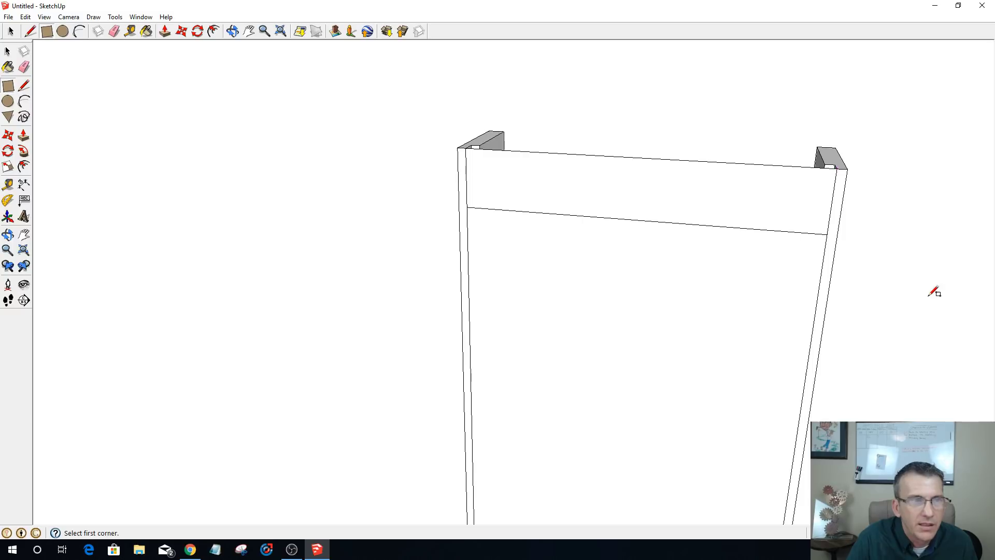
- Extrude the rectangle to the depth of the rabbets and pull its top face up above the side boards
middle_drag(935, 288, 178, 344)
key(p)
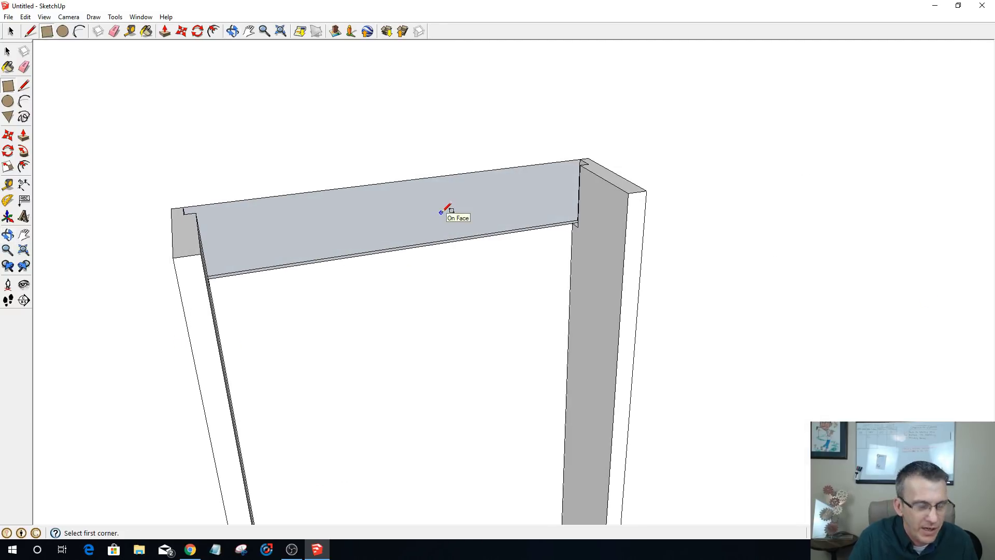
click(412, 208)
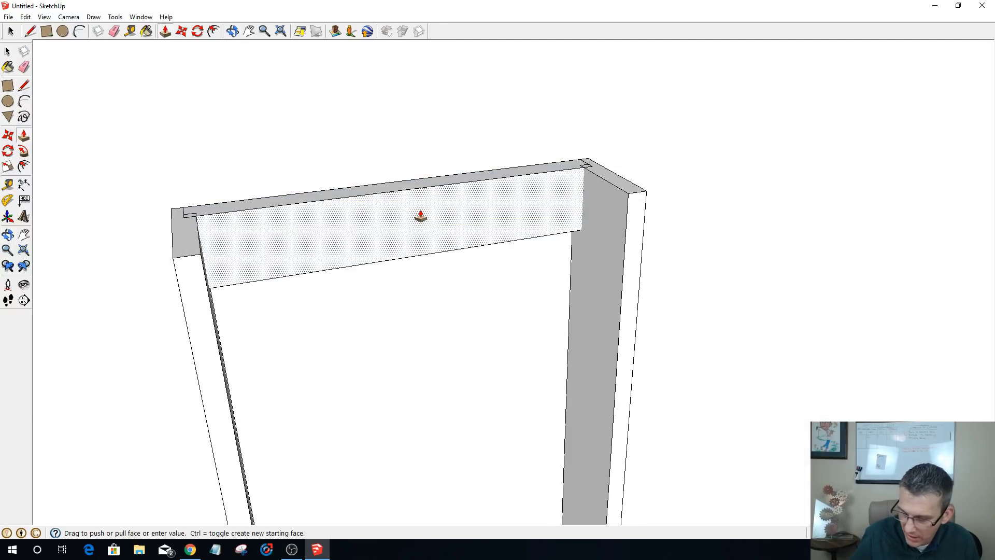
click(420, 215)
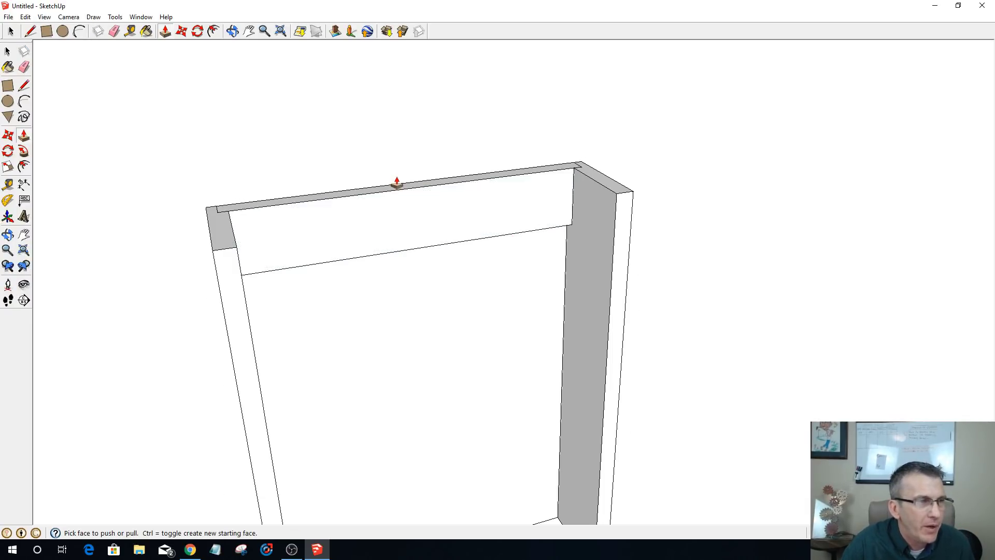
click(395, 189)
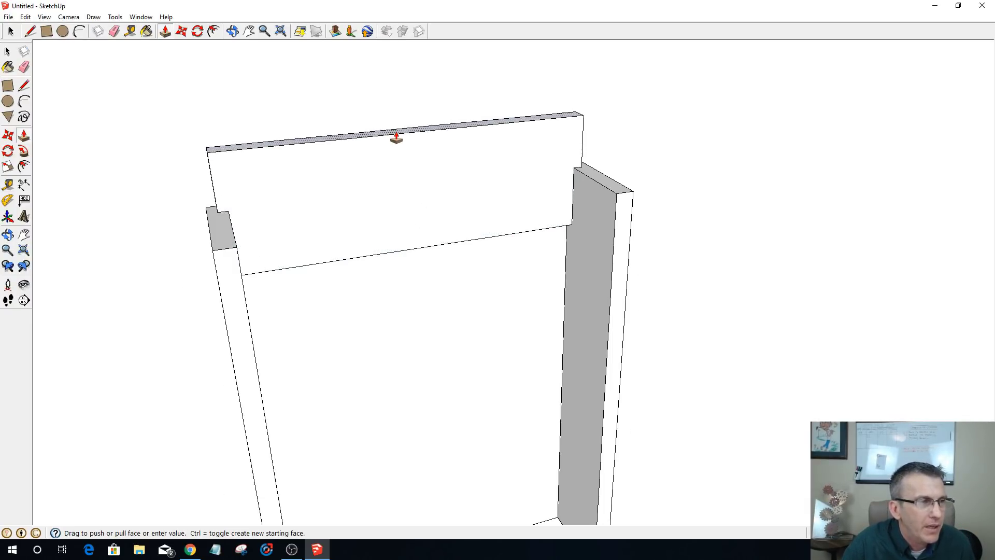
click(397, 137)
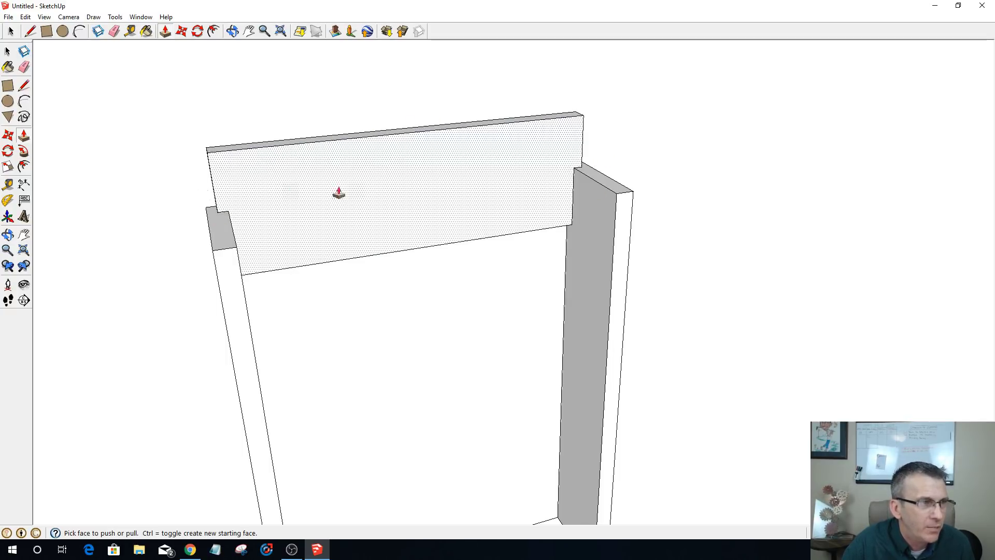
key(o)
drag(466, 182, 223, 122)
key(p)
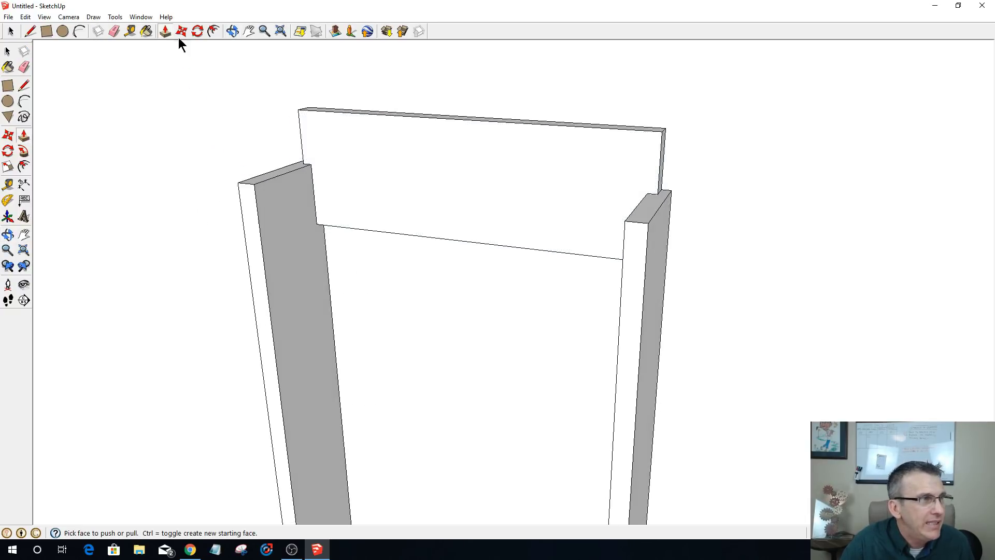
click(129, 32)
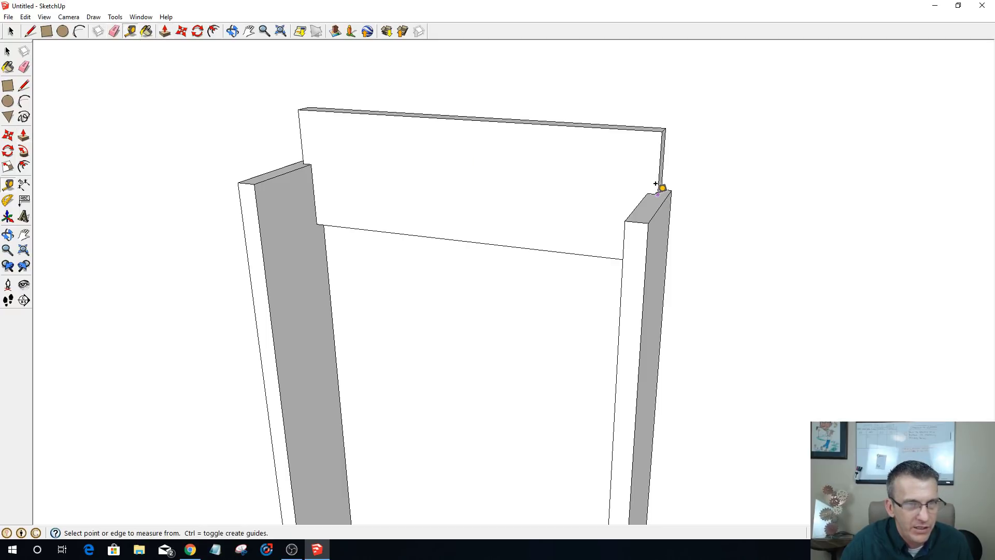
click(658, 193)
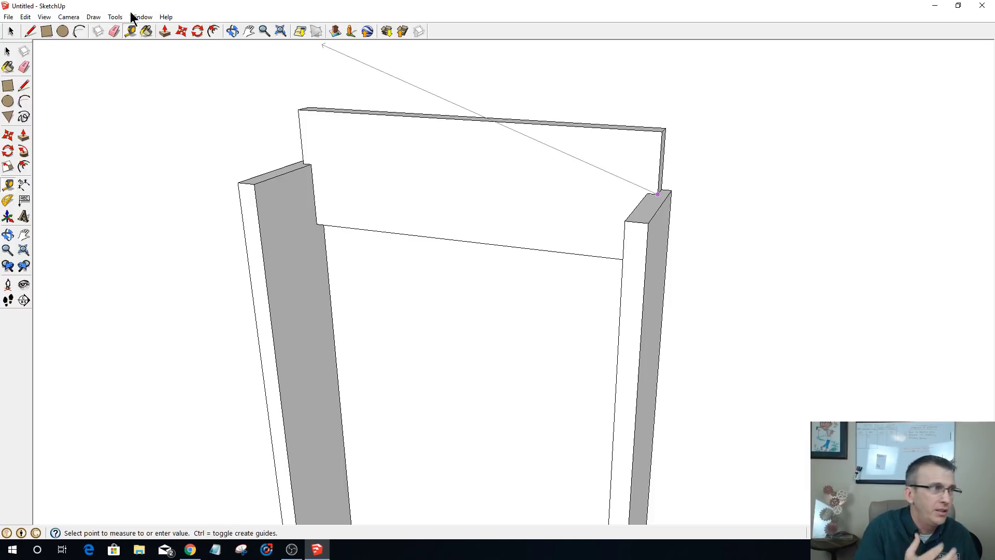
click(9, 32)
middle_drag(467, 259, 595, 223)
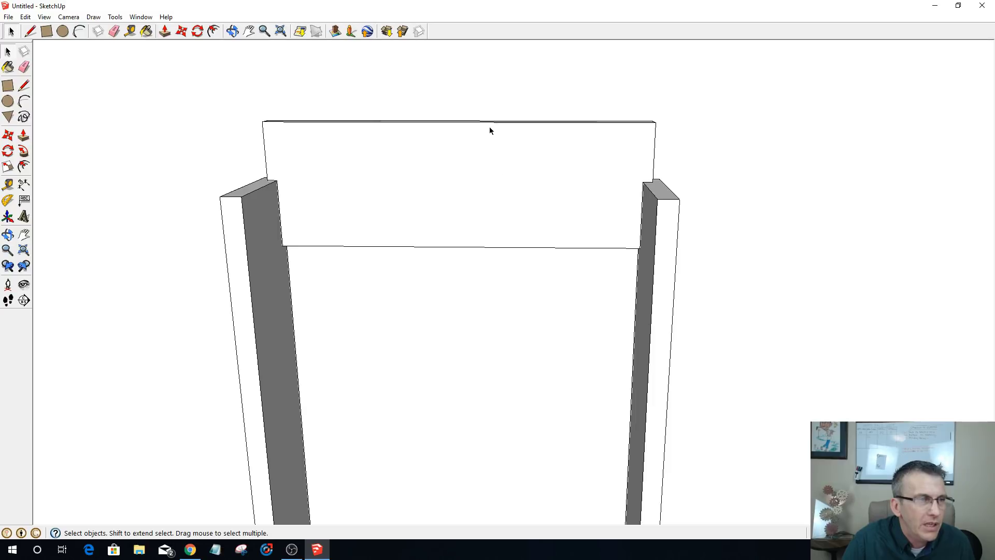
- Mark a guide point 3/4" above the side board's top on the top rail's front end edge with the Tape Measure
click(127, 28)
middle_drag(235, 224, 411, 244)
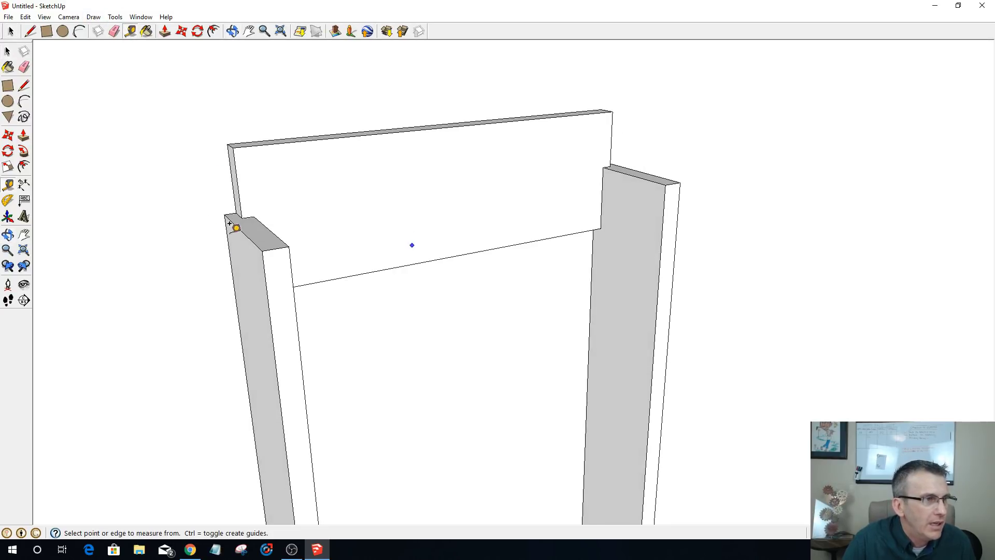
click(241, 208)
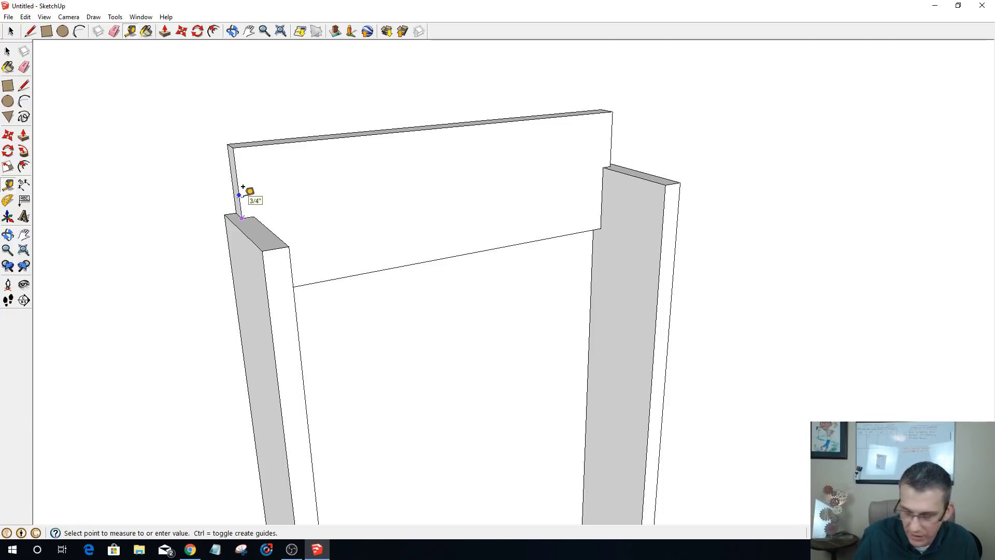
click(242, 187)
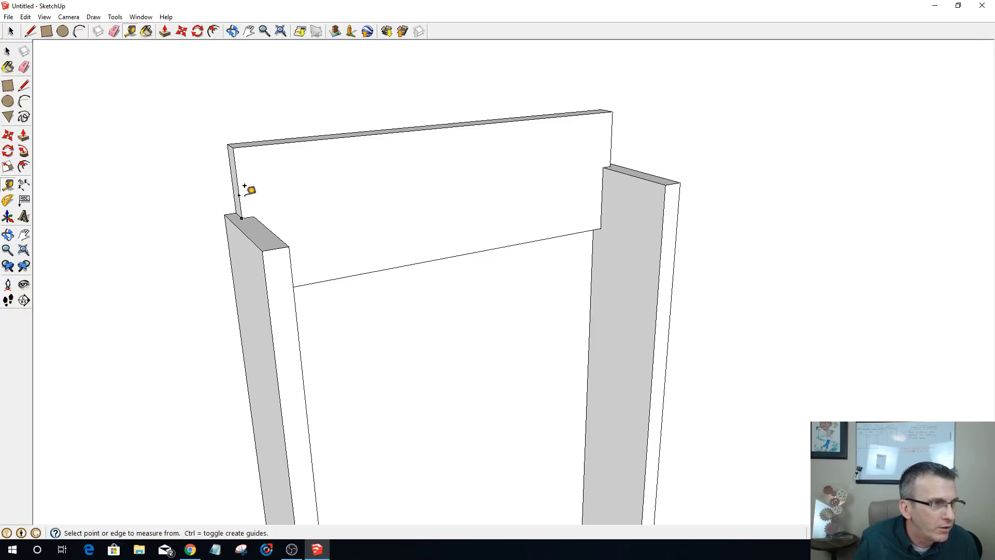
click(242, 218)
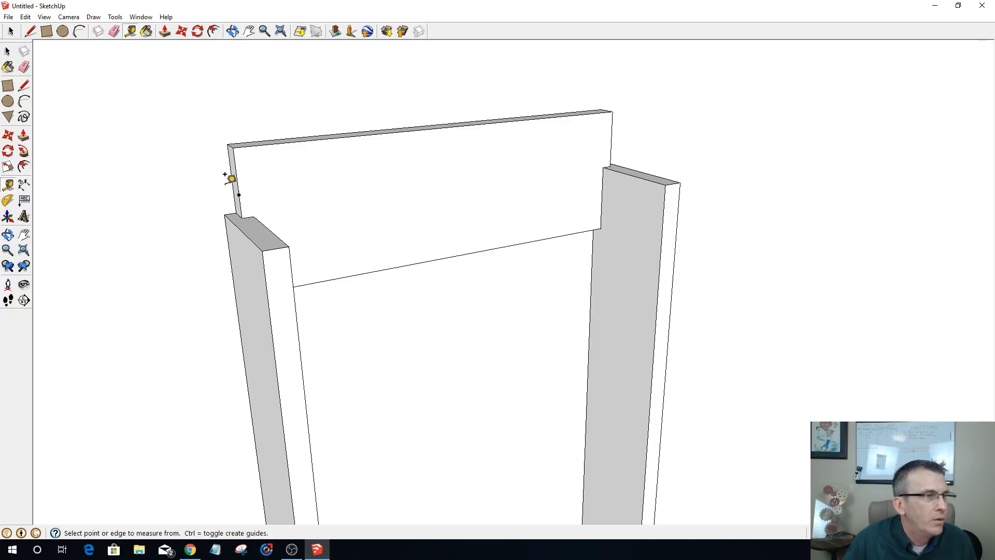
- Draw a line parallel to the top rail's upper edge from the guide point across its face to the opposite end
click(30, 32)
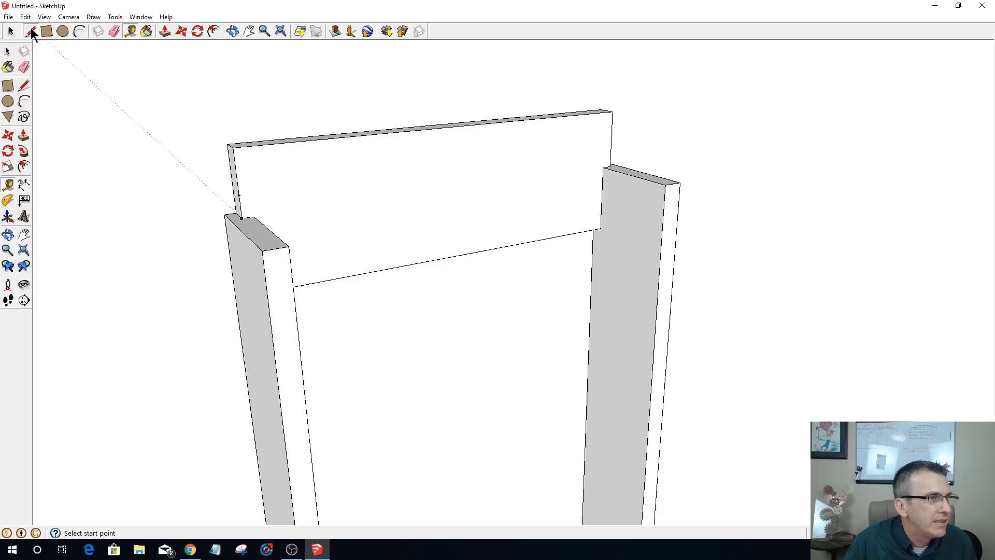
click(239, 195)
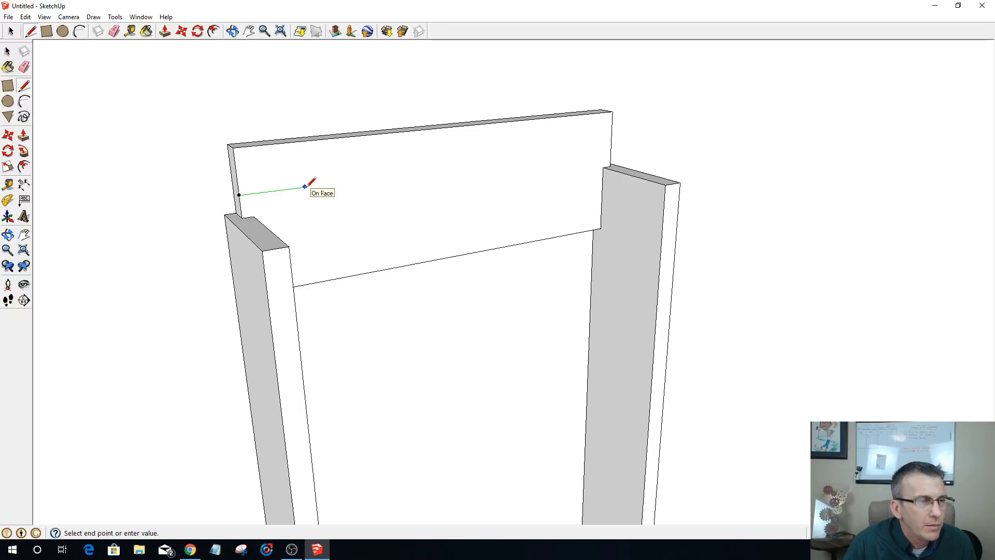
click(610, 148)
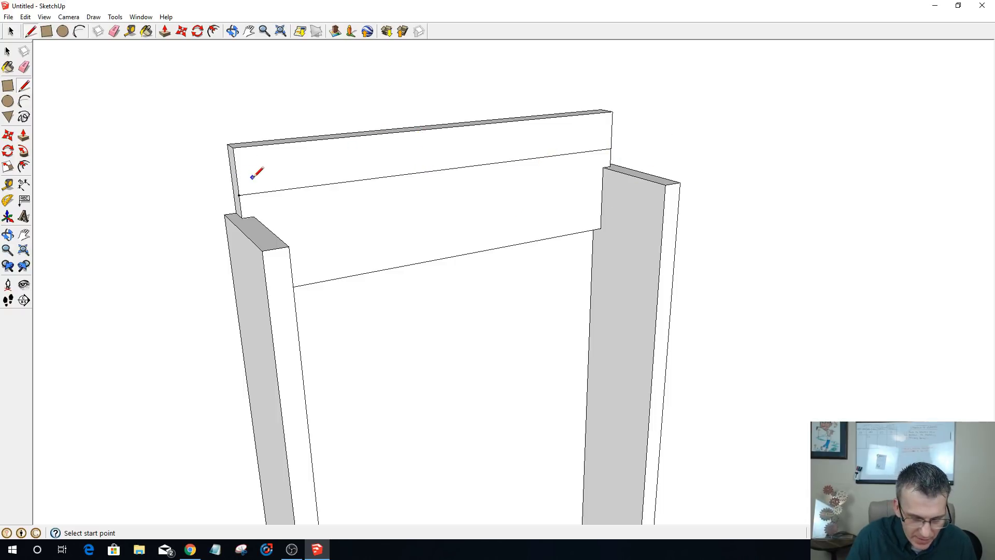
- Add a vertical guide line through the middle of the top rail, offset from its end edge to the top edge's midpoint
key(t)
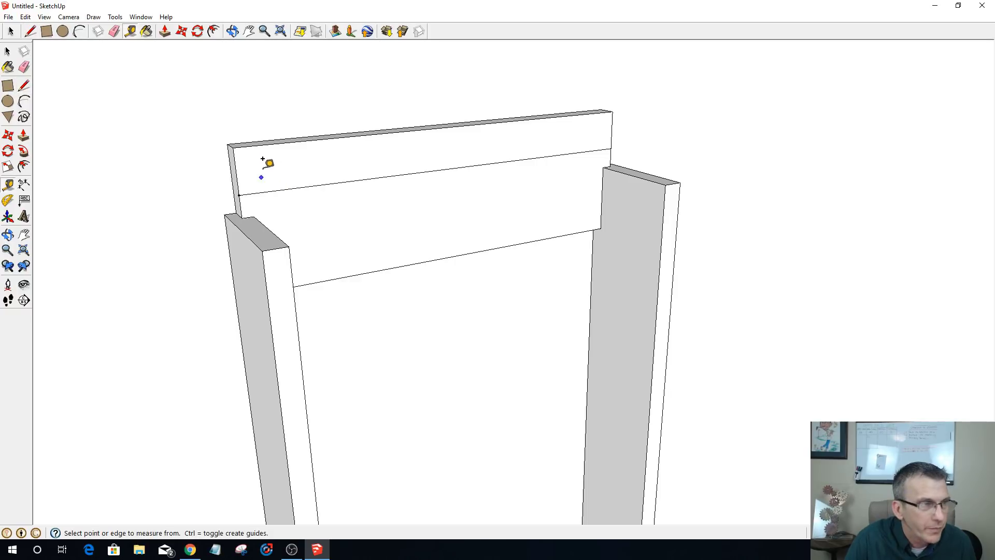
click(234, 159)
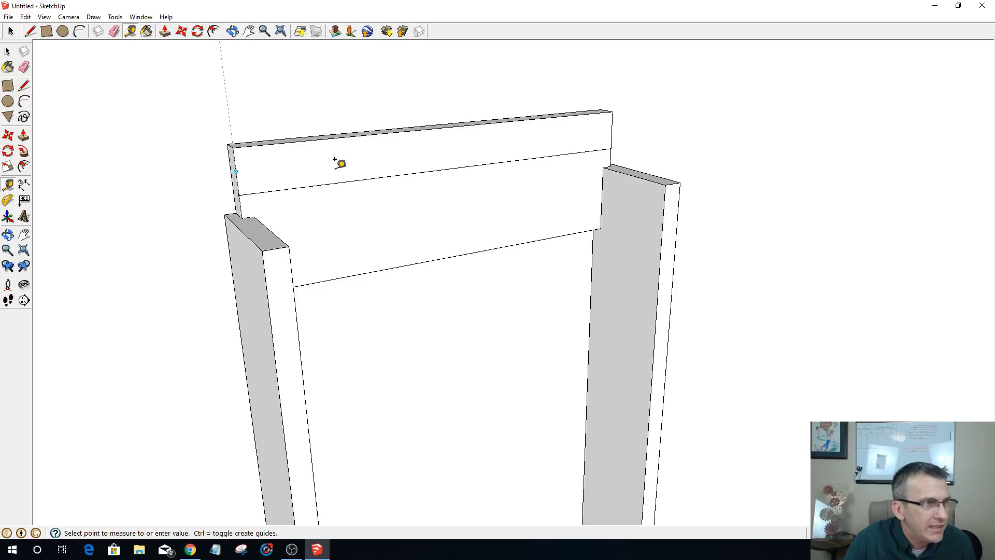
click(448, 121)
middle_drag(501, 310, 451, 258)
scroll(508, 296, down, 1)
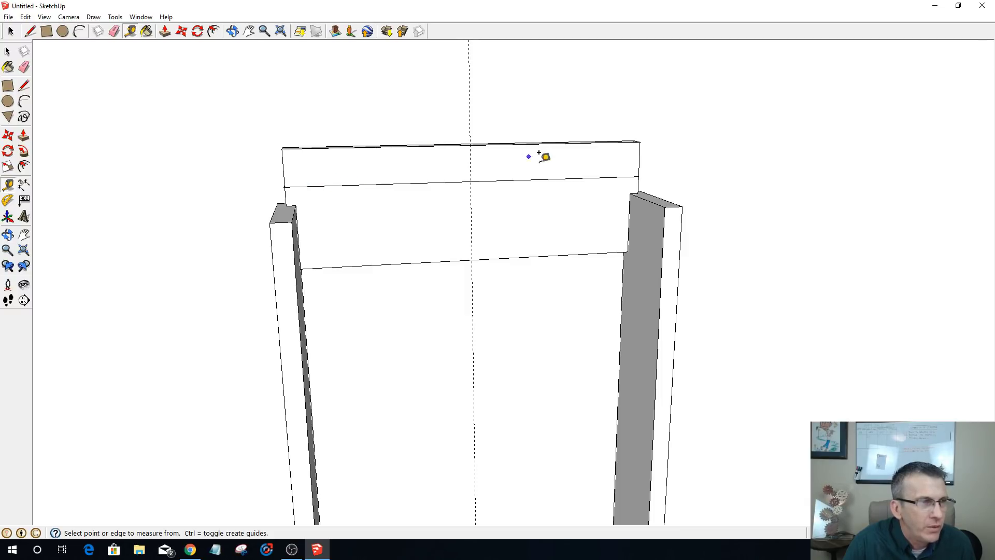
- Mark a second guide point on the top rail's end edge, slightly above the line across the face, measured from the side board's top
scroll(272, 186, up, 1)
scroll(271, 186, up, 1)
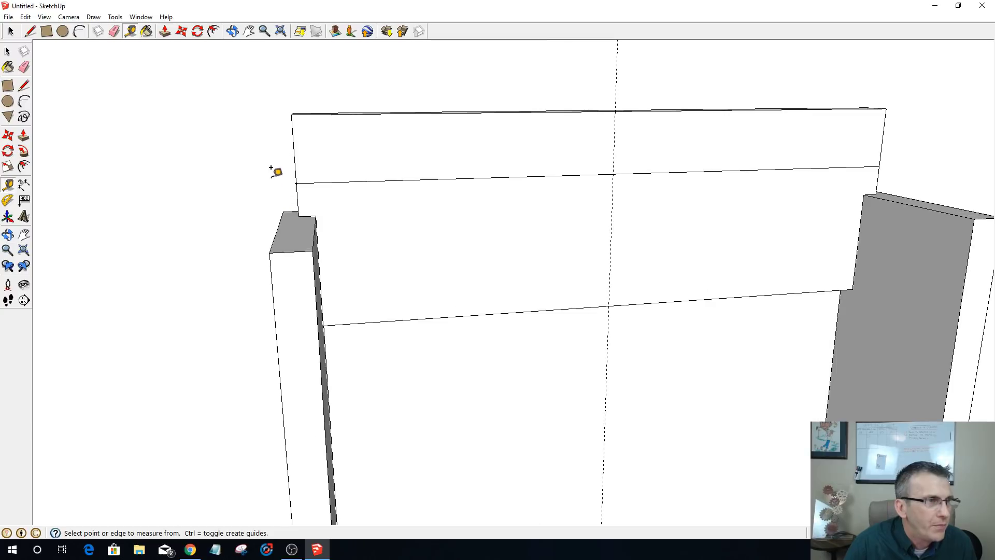
middle_drag(276, 168, 404, 220)
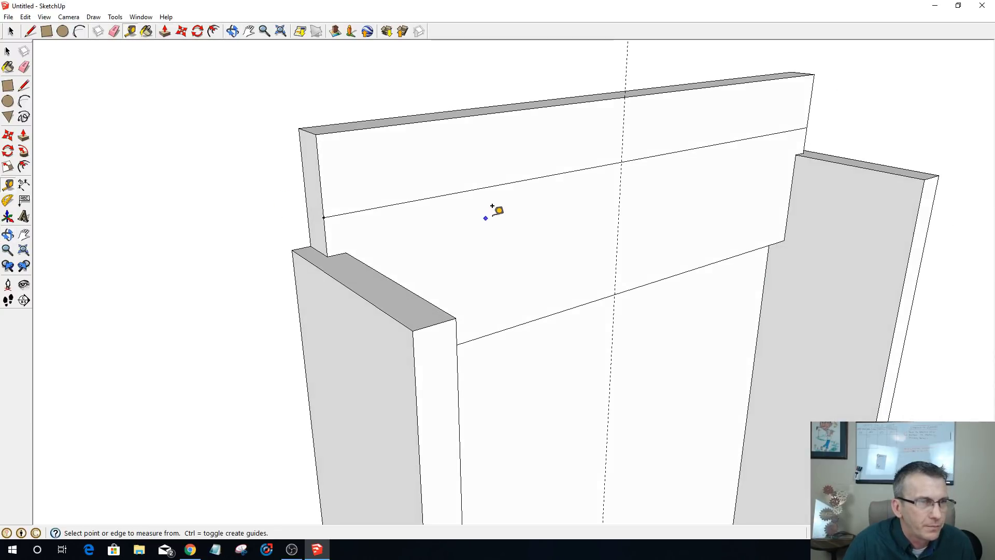
click(324, 217)
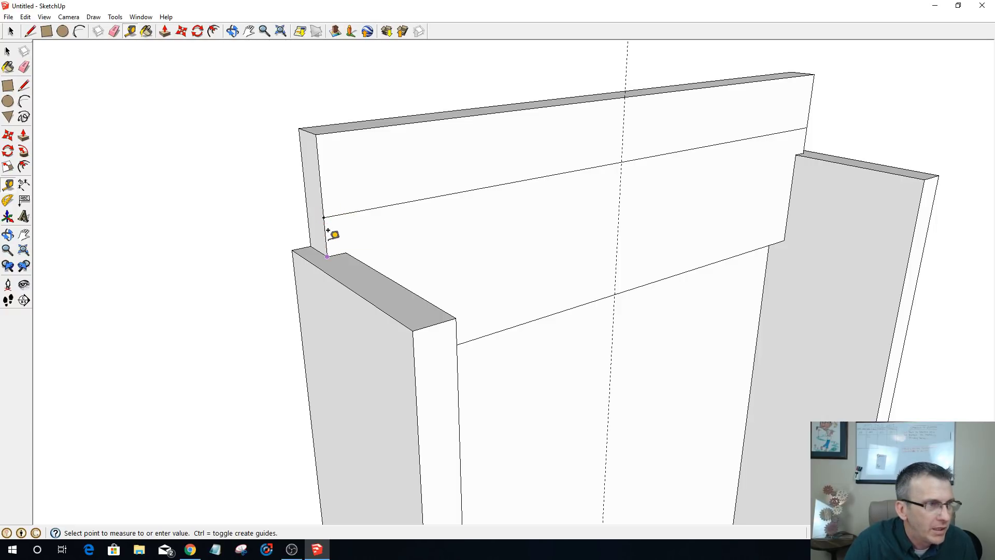
click(322, 192)
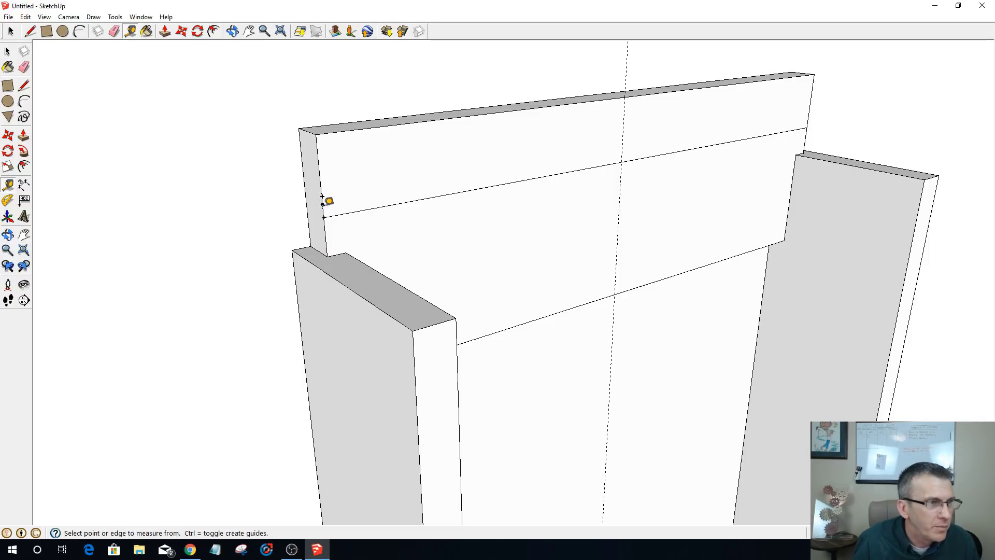
click(322, 202)
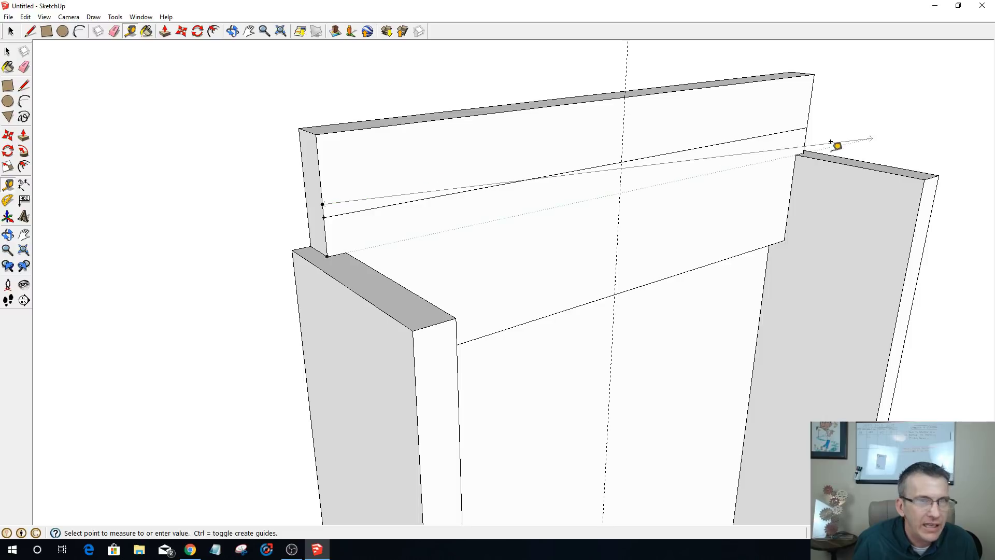
click(809, 109)
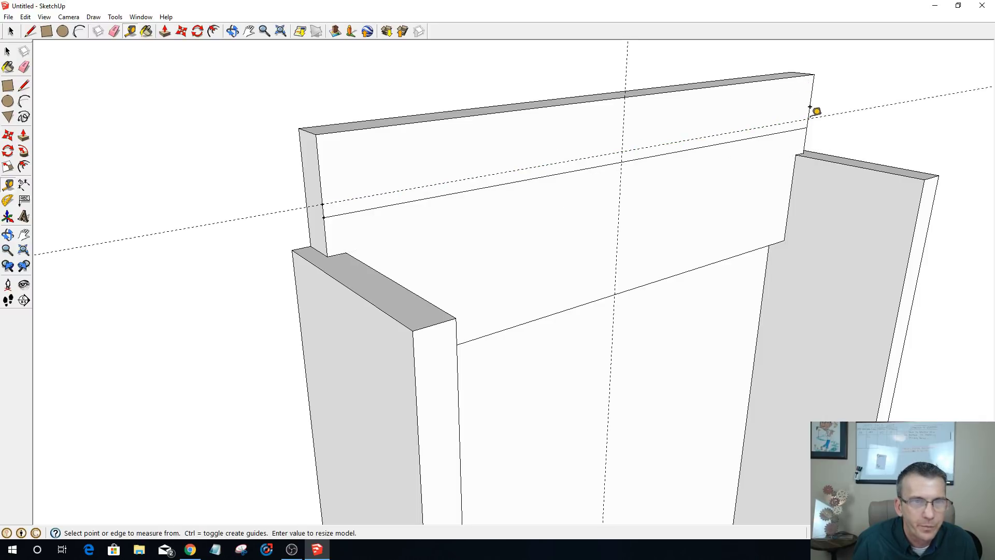
- Draw a second line across the top rail's face from the upper guide point, parallel to the first line
middle_drag(797, 169, 639, 151)
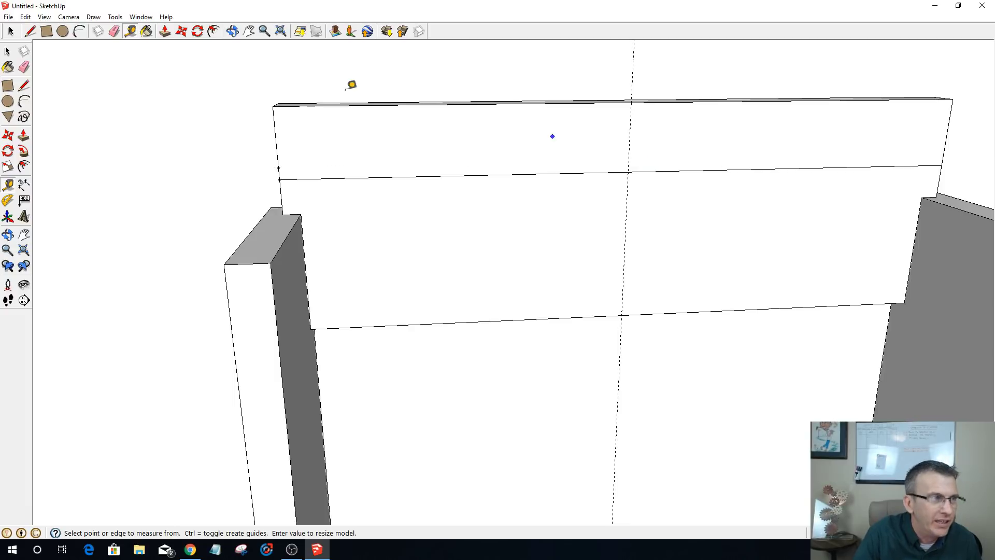
click(30, 31)
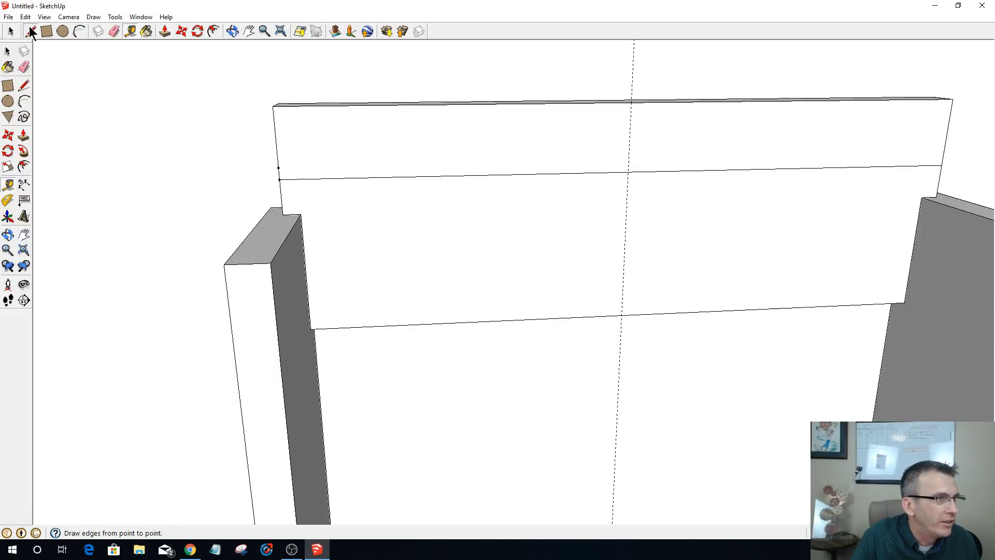
click(279, 167)
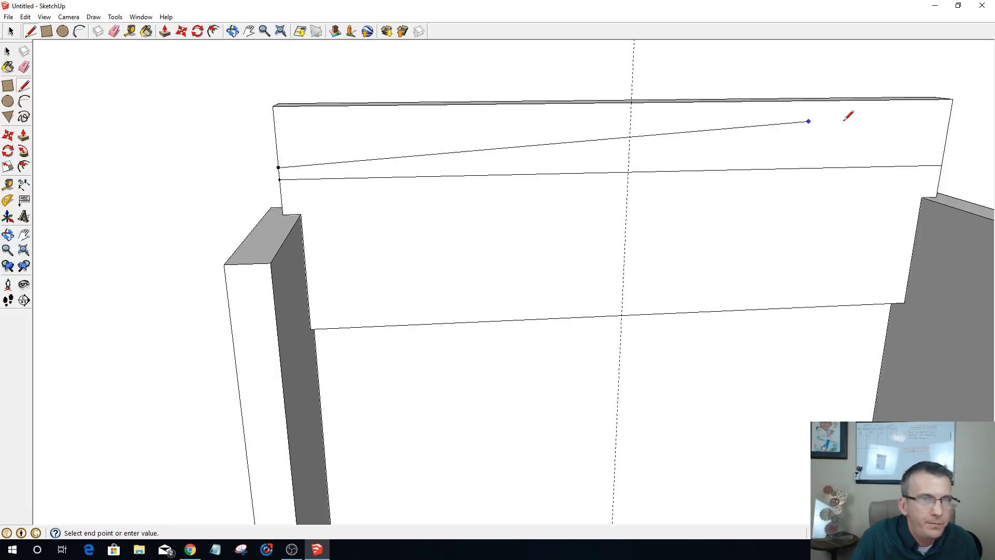
click(944, 154)
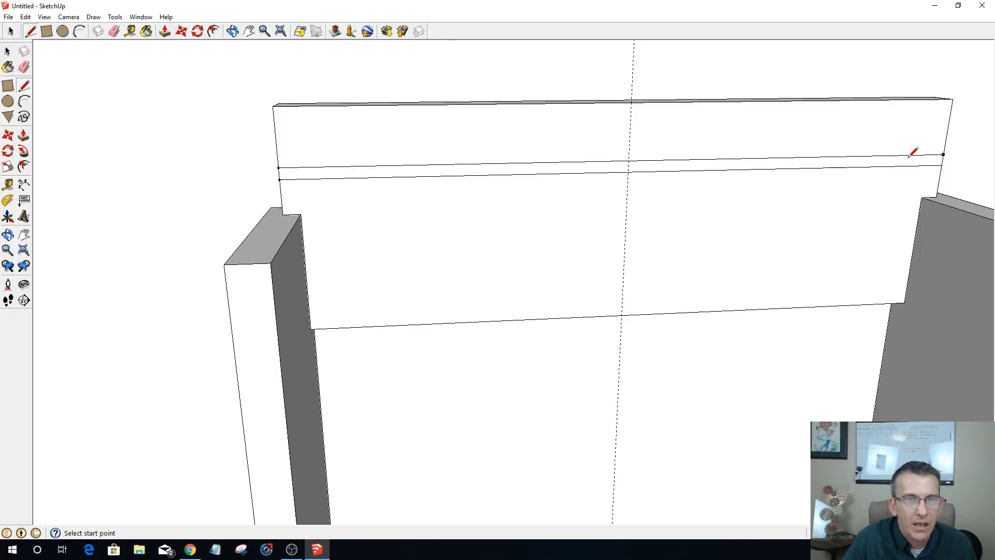
- Add vertical guide lines inward from both end edges of the top rail, offsetting the second one 2 1/8"
key(t)
click(946, 142)
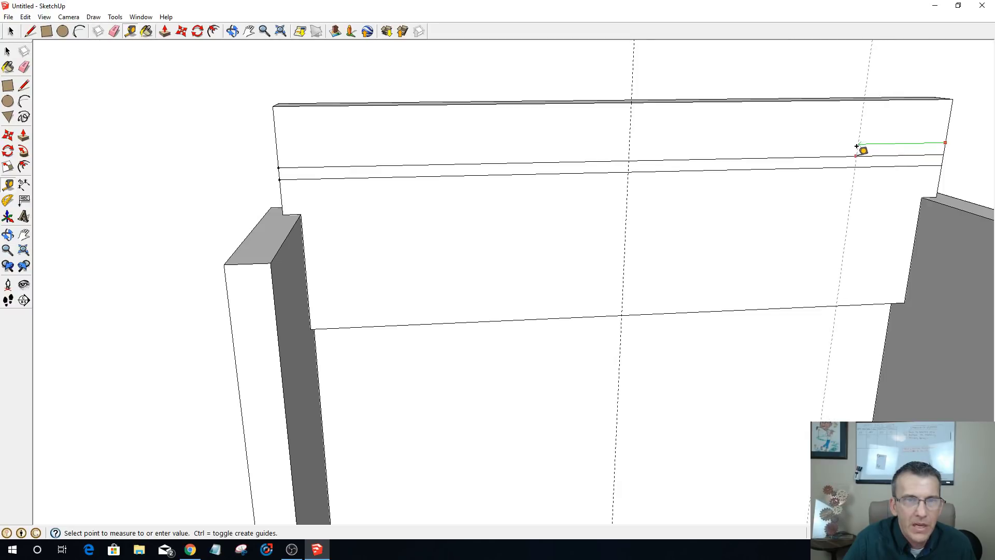
key(Escape)
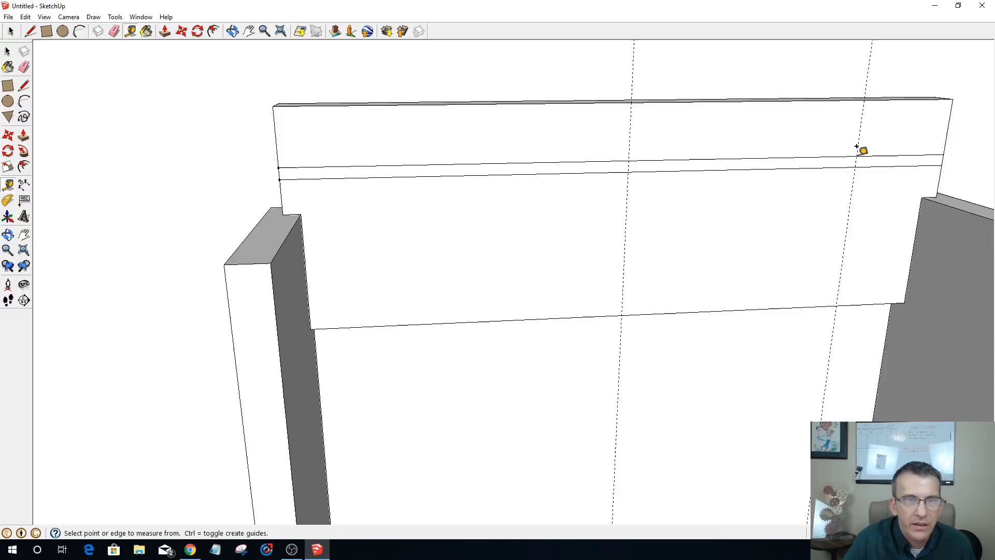
click(275, 136)
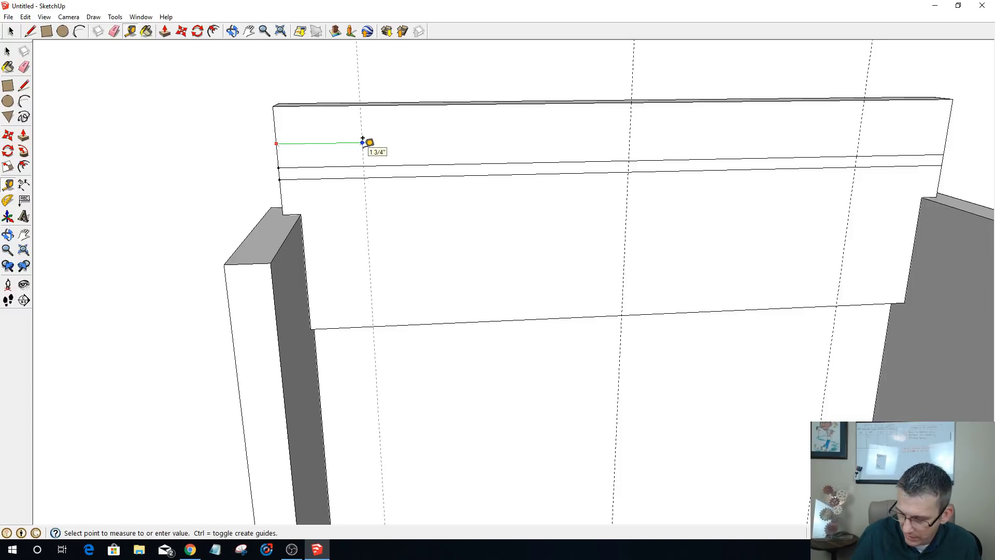
text(2 1/8)
key(Return)
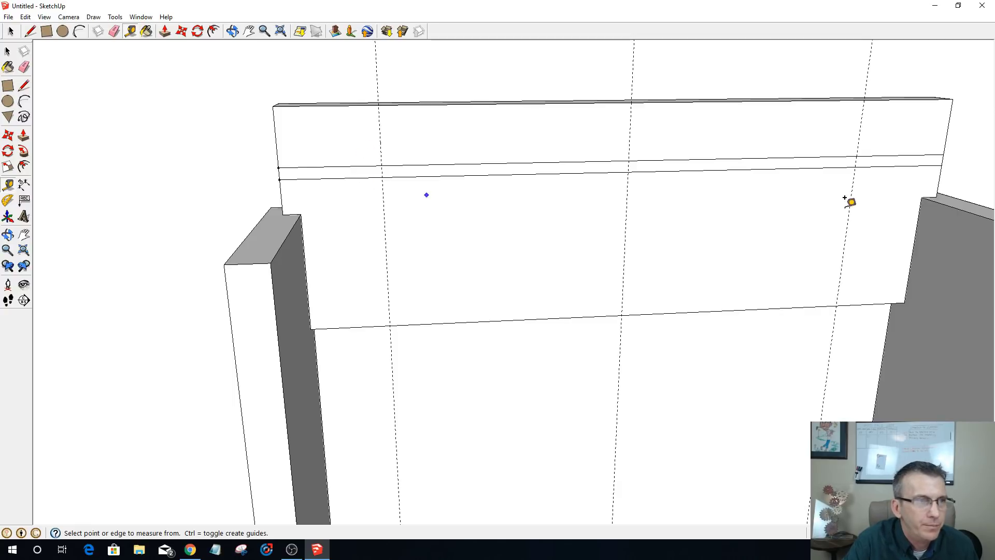
- Draw an arc between the outer guides' intersections with the upper line, bulging to the midpoint of the top rail's upper edge
click(79, 31)
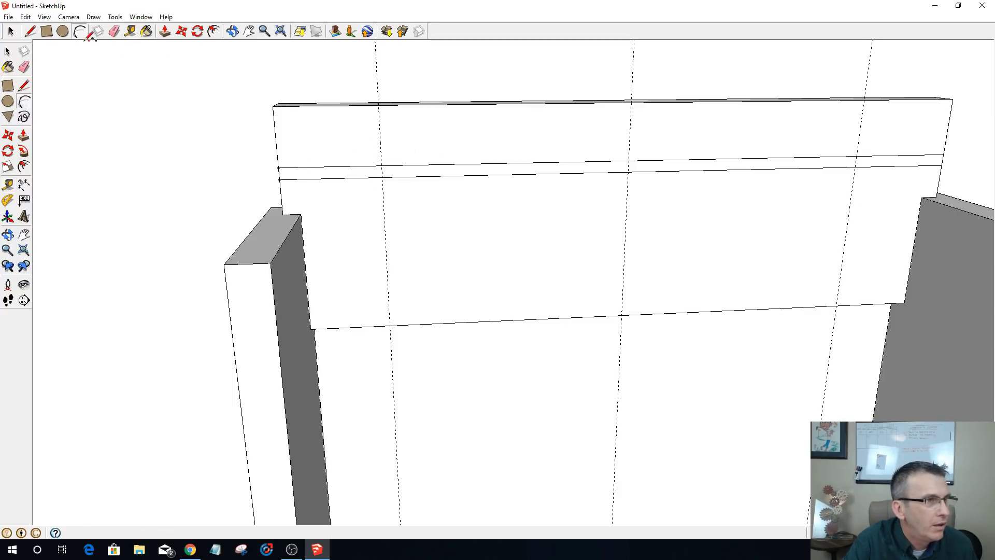
click(382, 165)
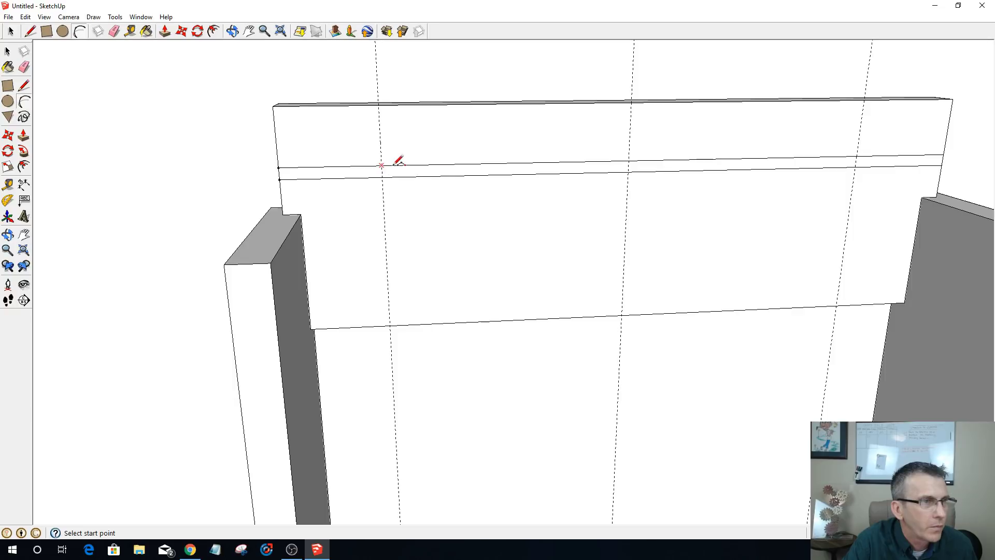
click(856, 155)
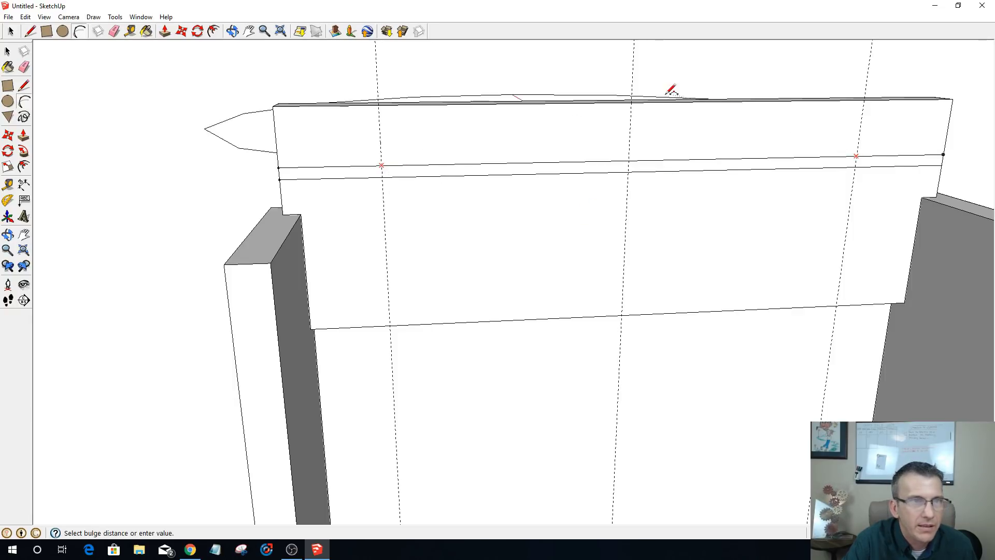
click(636, 99)
middle_drag(683, 243, 338, 192)
scroll(357, 153, up, 1)
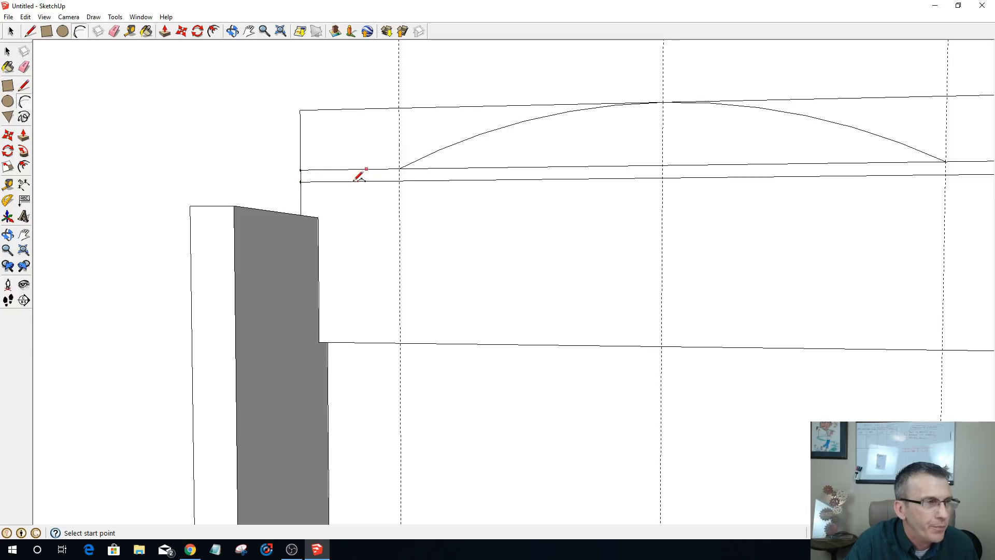
- Add another vertical guide line between the top rail's end edge and the nearest end of the arc
key(t)
click(301, 157)
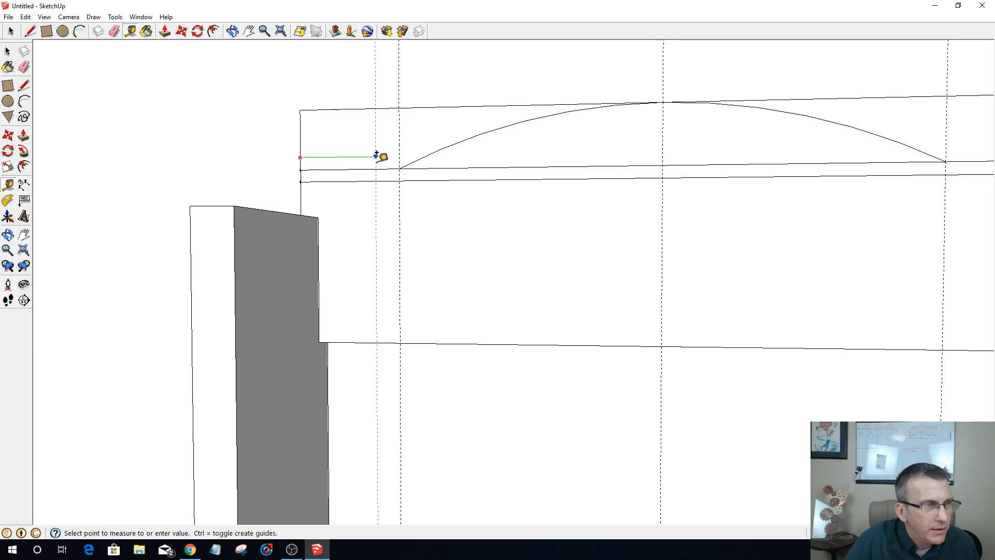
click(377, 155)
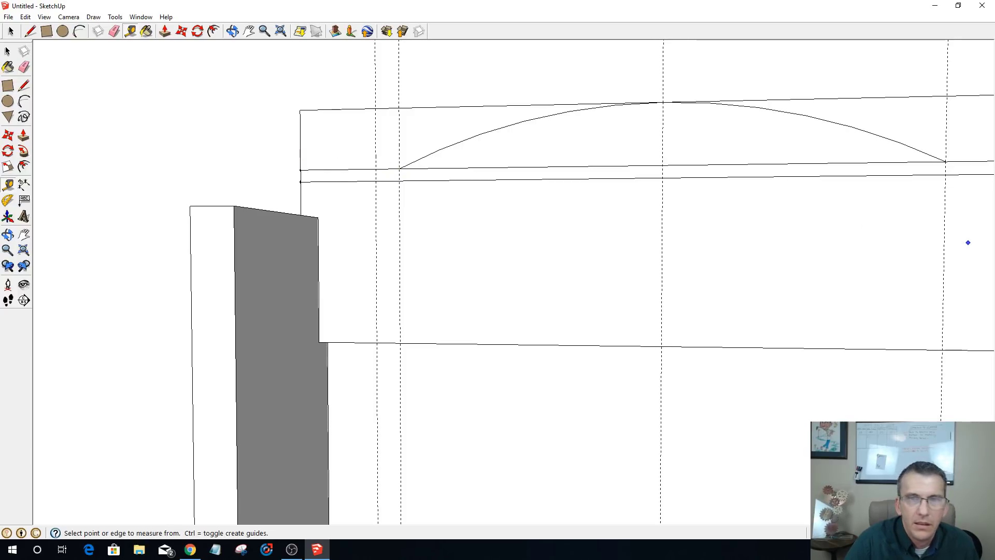
scroll(570, 245, down, 3)
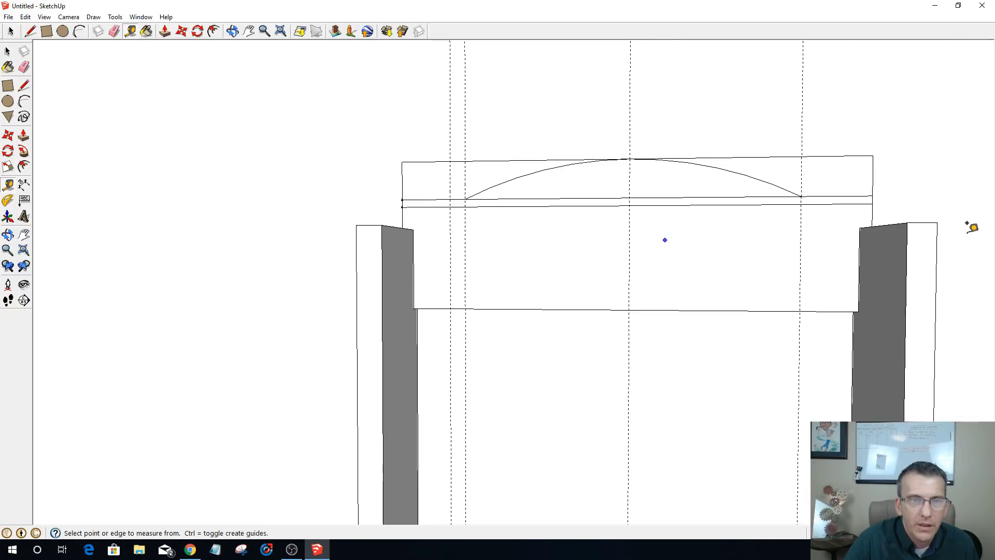
- Add a vertical guide inside the top rail's other end edge and connect the two horizontal lines along both outermost guides
click(874, 174)
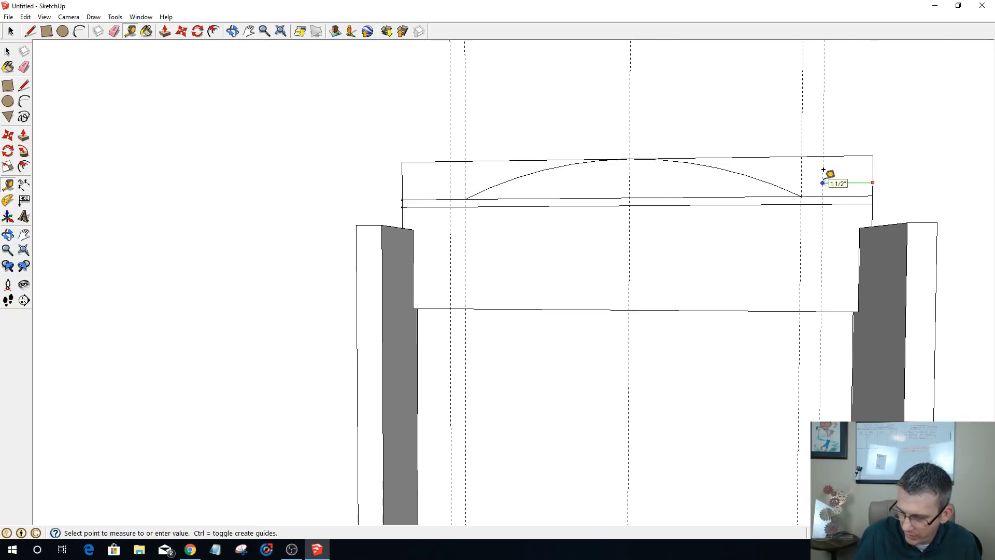
click(823, 170)
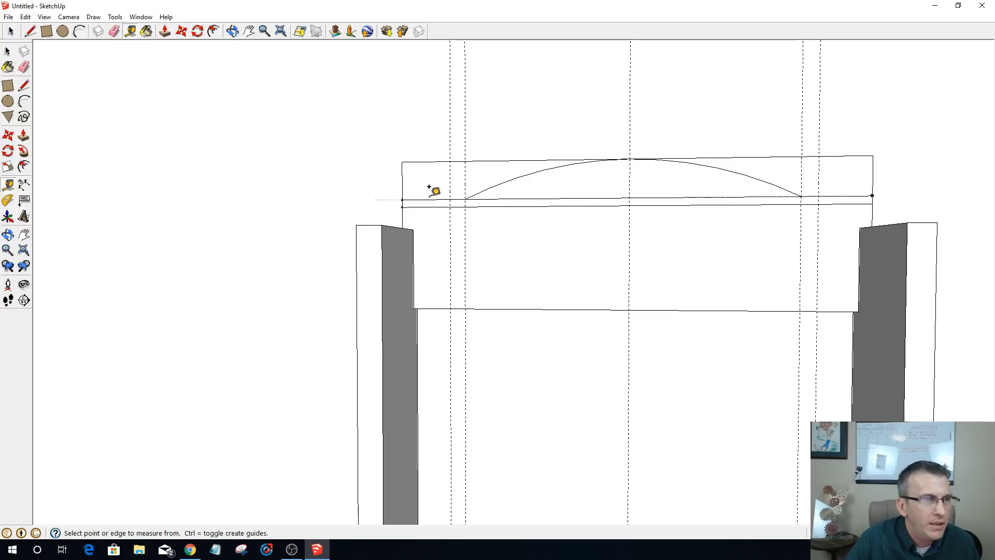
scroll(433, 189, up, 3)
click(30, 32)
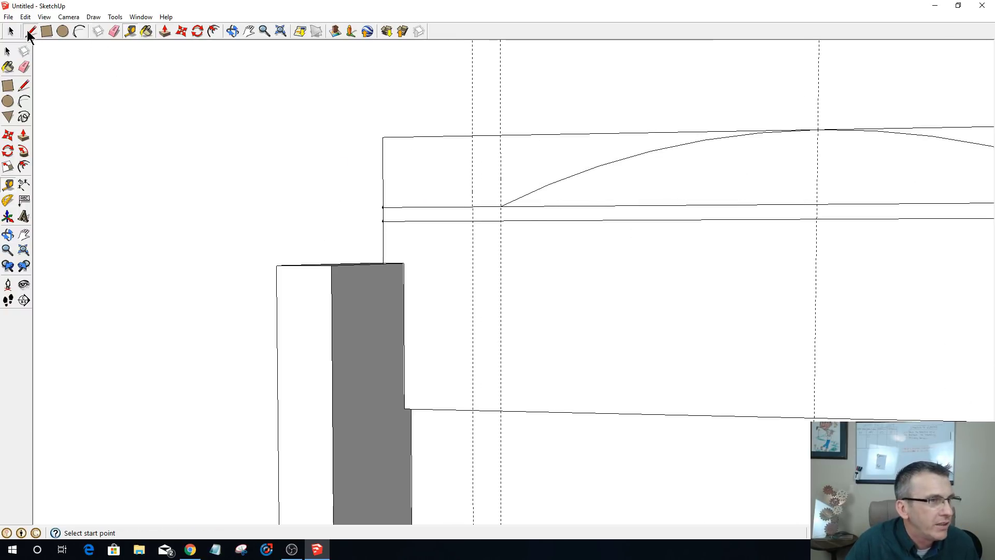
click(473, 221)
click(472, 207)
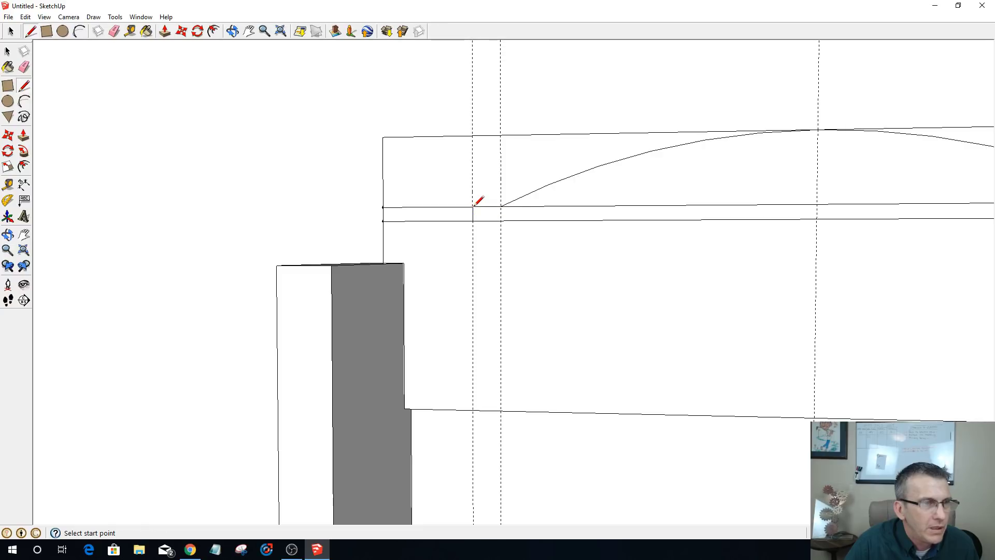
scroll(478, 243, down, 2)
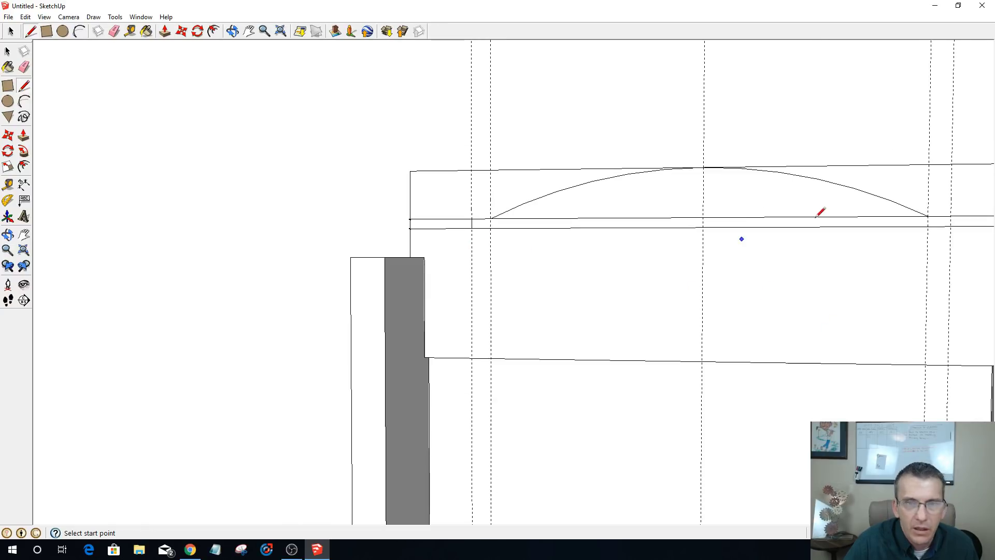
click(951, 225)
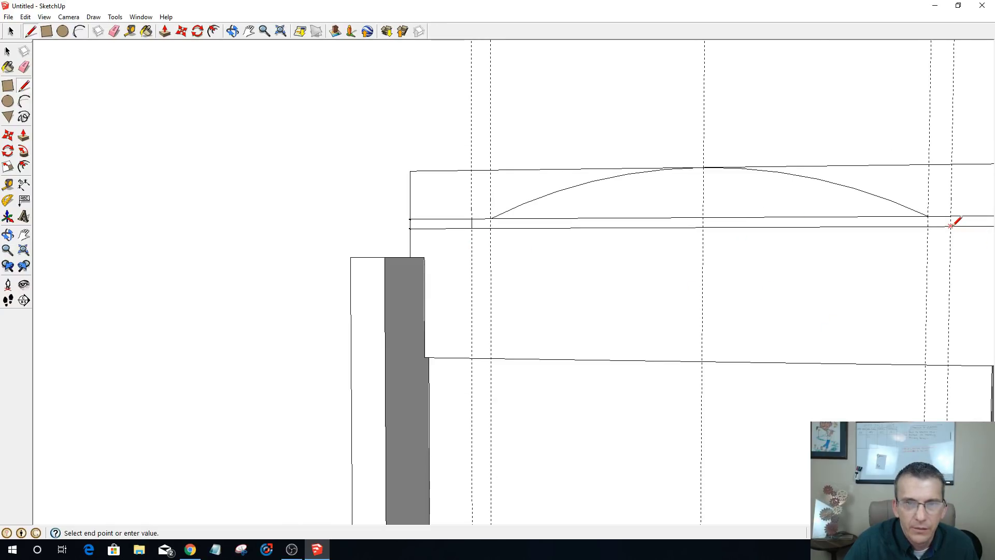
click(952, 216)
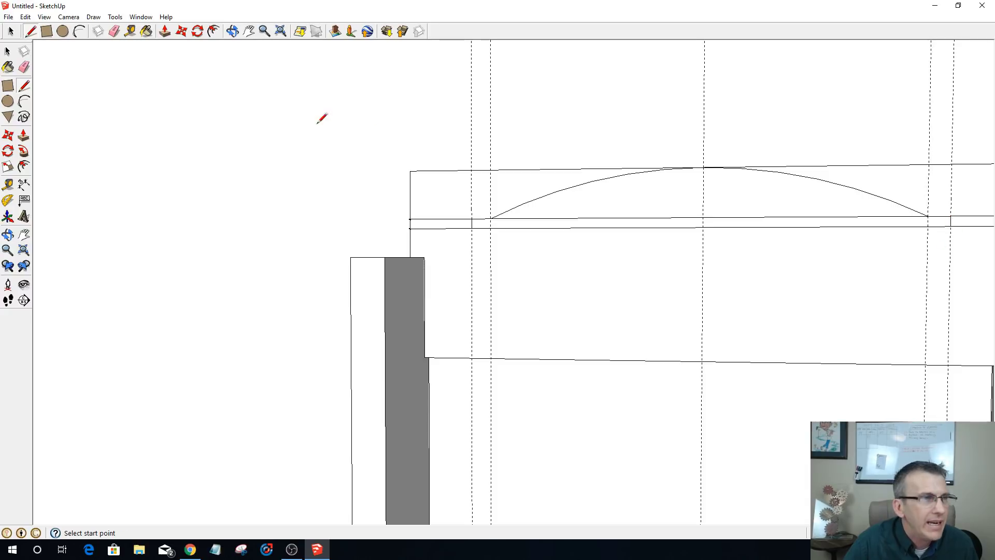
- Delete the centre guide and the four vertical guides near the ends of the top rail
key(space)
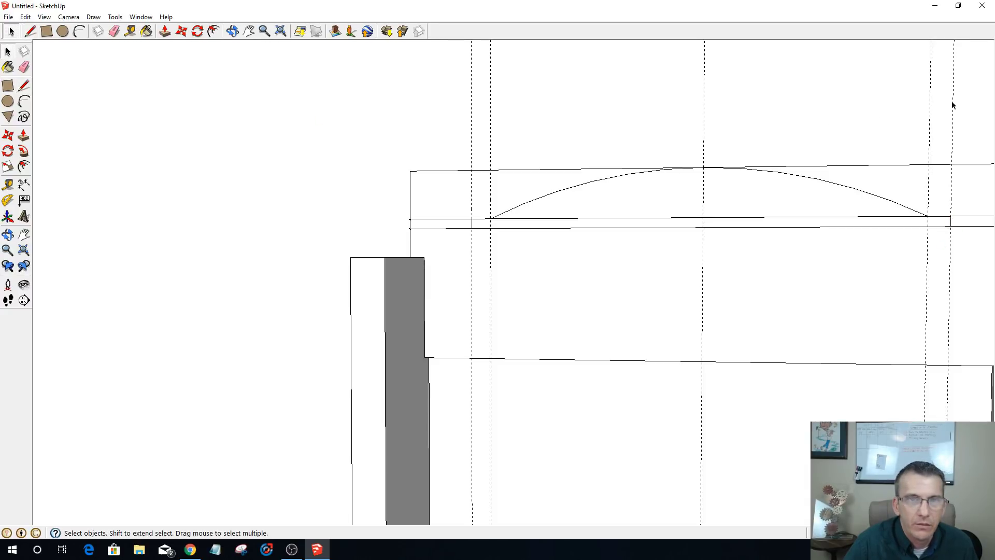
drag(335, 78, 338, 77)
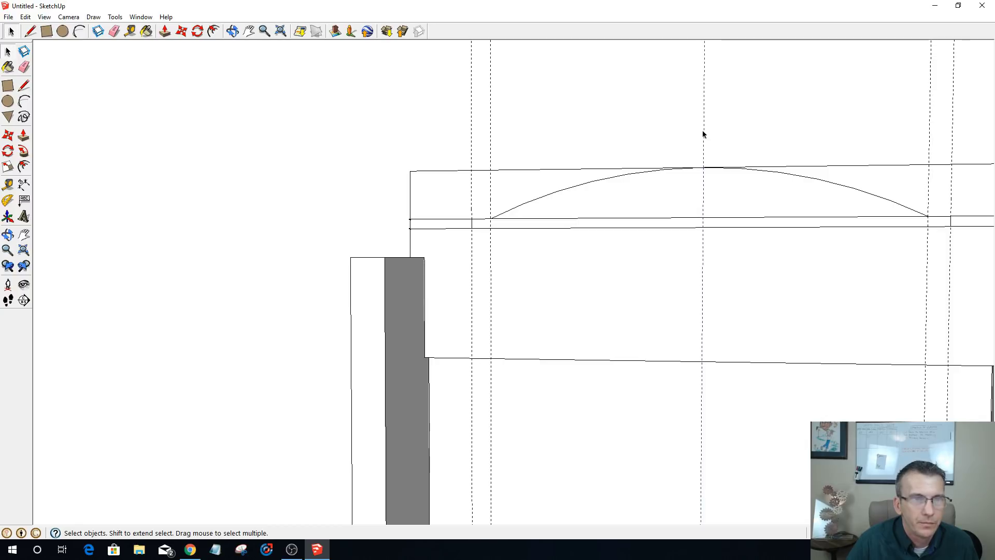
key(Delete)
click(929, 114)
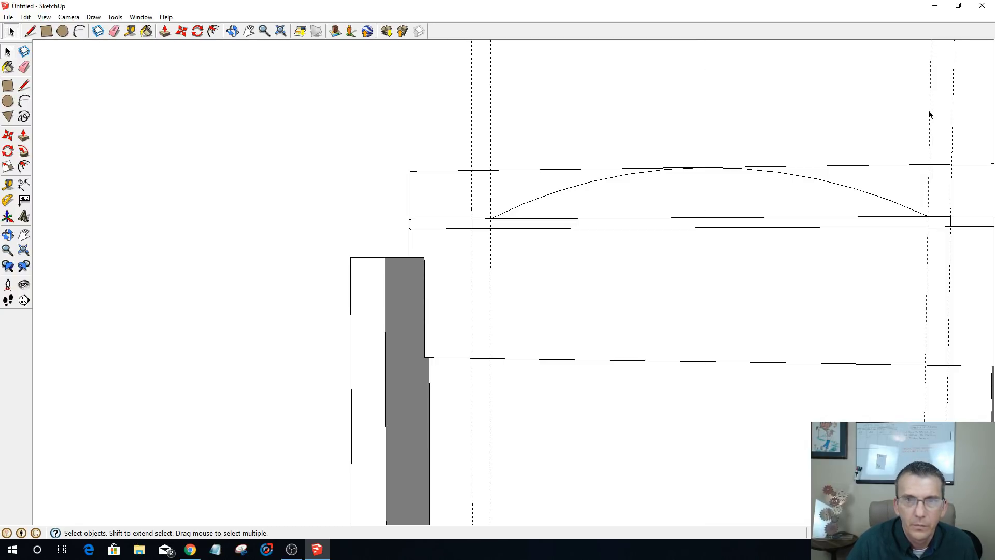
key(Delete)
click(952, 115)
key(Delete)
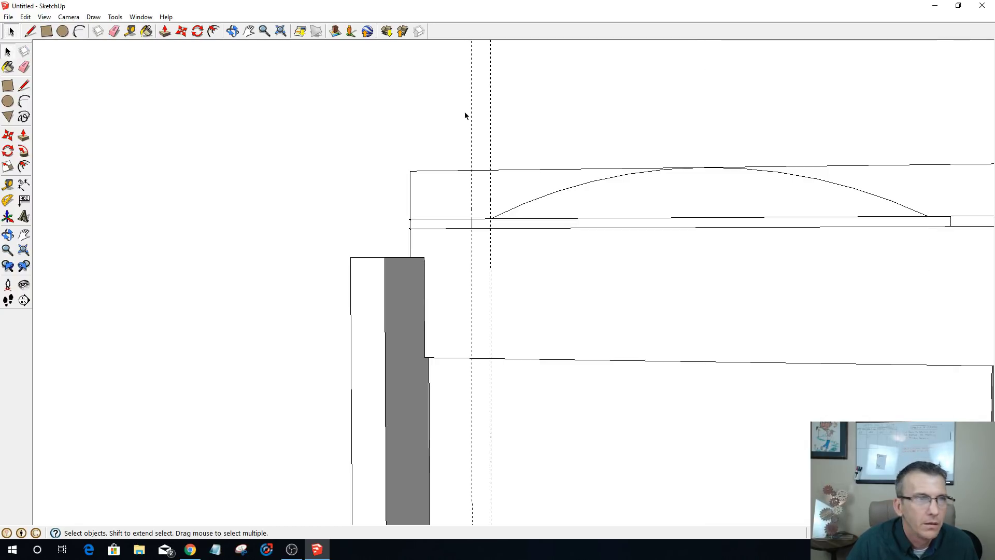
click(491, 114)
key(Delete)
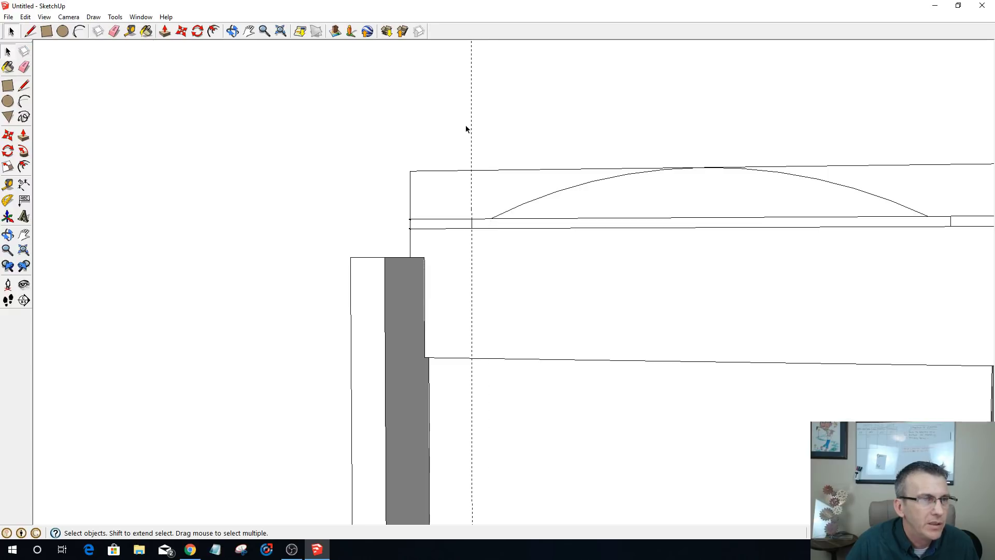
click(471, 127)
key(Delete)
- Delete the outer segments of the upper horizontal line between the short vertical lines and the top rail's ends
scroll(453, 184, down, 2)
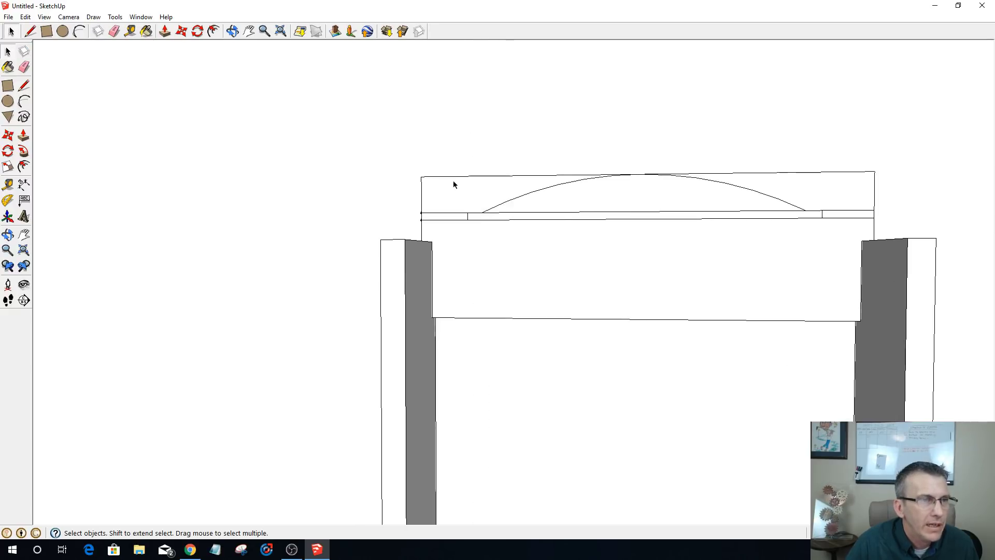
scroll(449, 230, up, 2)
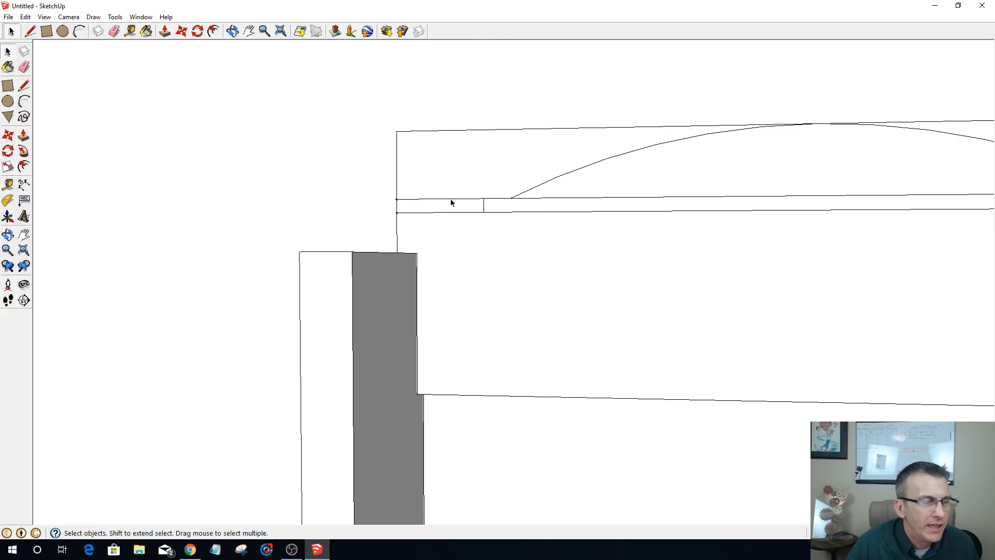
click(451, 203)
key(Delete)
scroll(434, 228, down, 1)
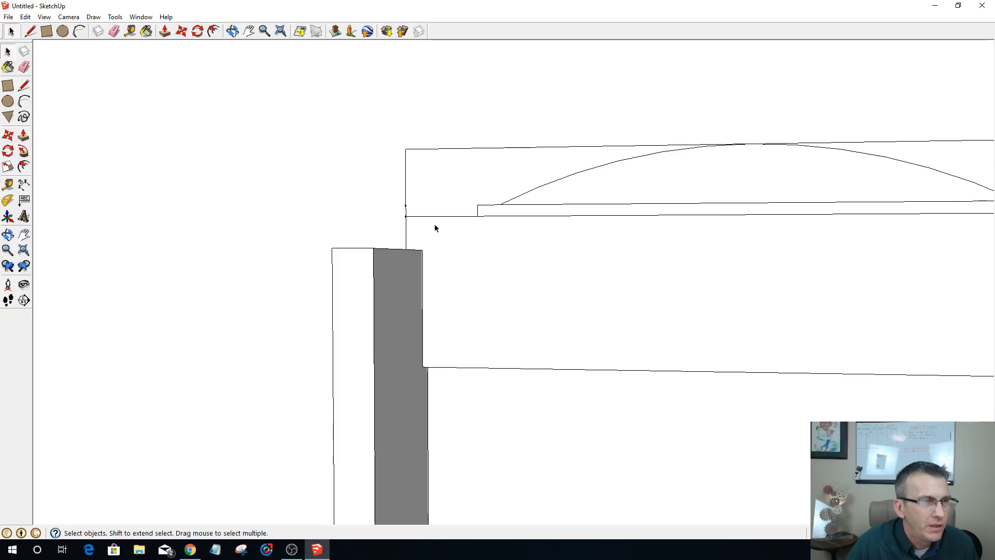
scroll(432, 223, down, 1)
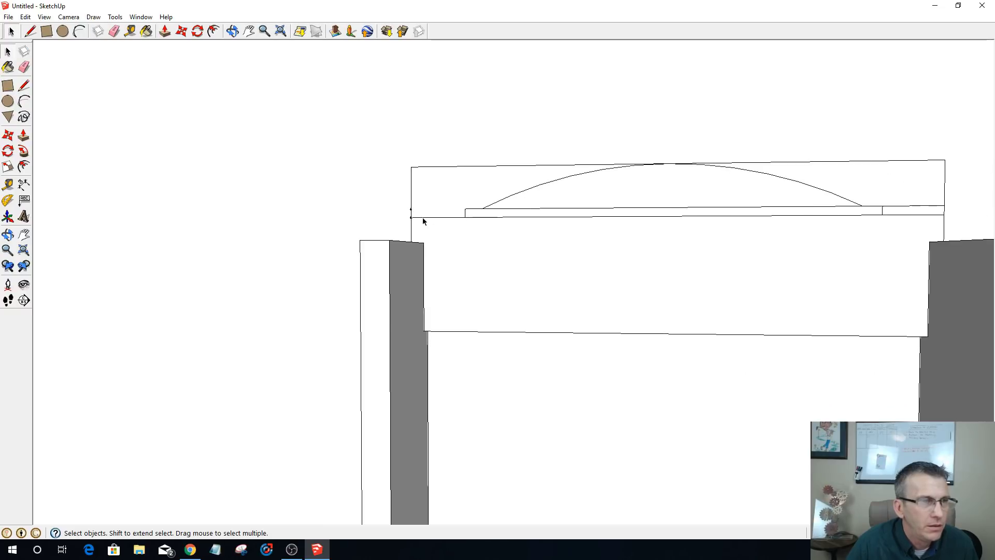
click(915, 208)
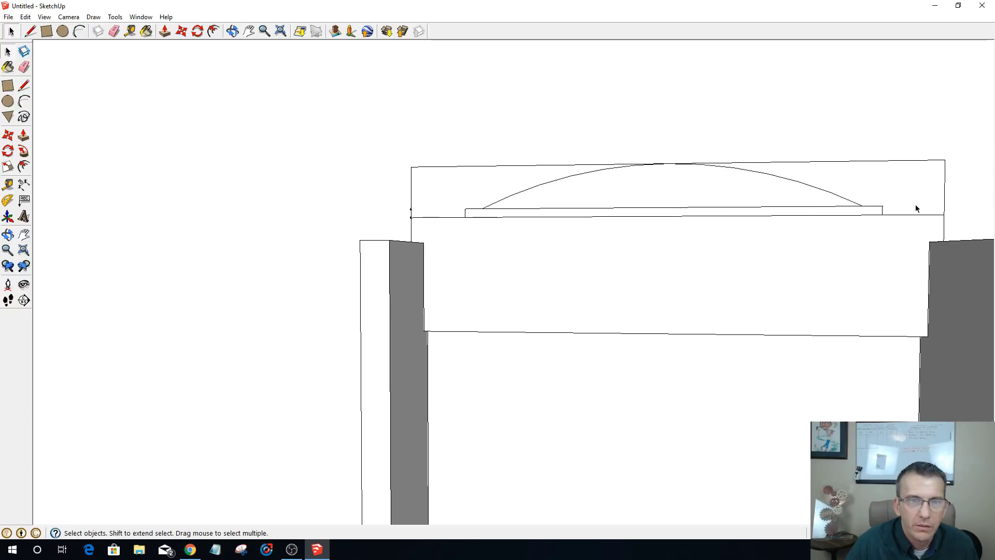
- Delete the lower line between the short verticals and the upper line beneath the arc, leaving one stepped arch profile
click(795, 216)
key(Delete)
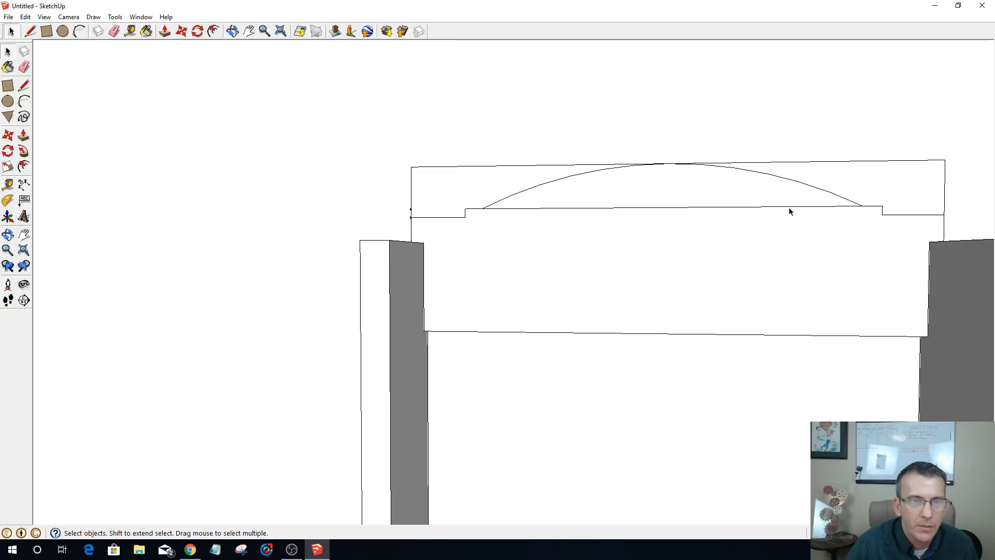
click(788, 207)
key(Delete)
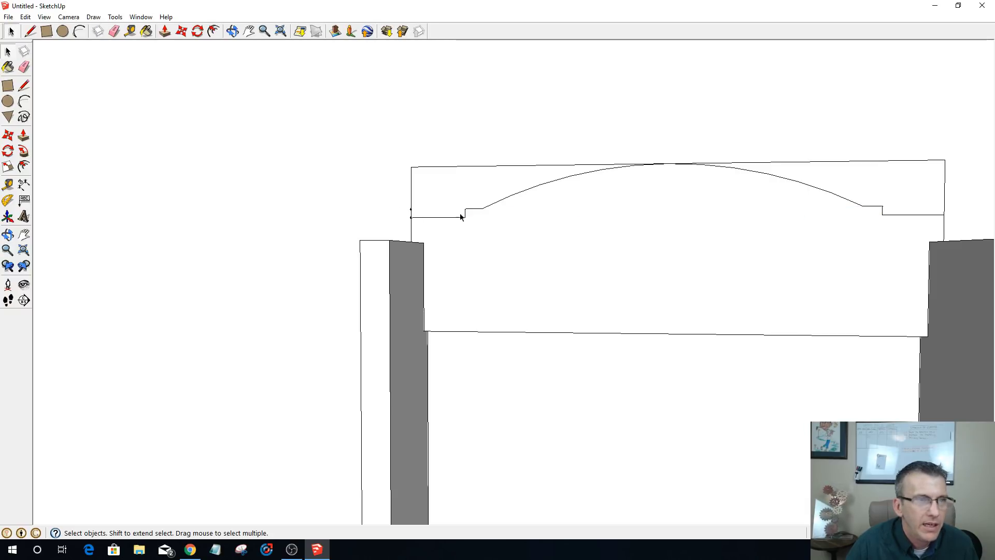
click(426, 169)
key(Delete)
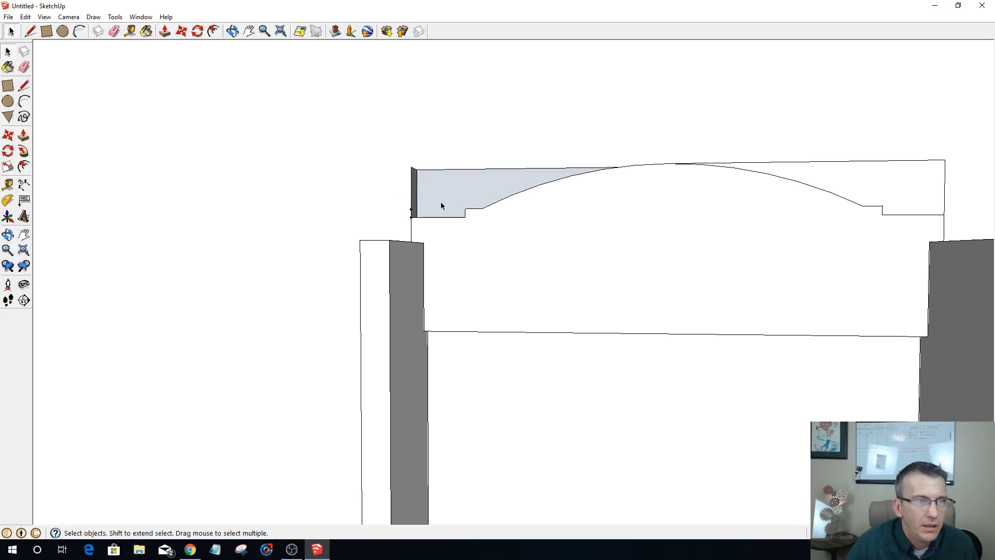
middle_drag(441, 206, 522, 282)
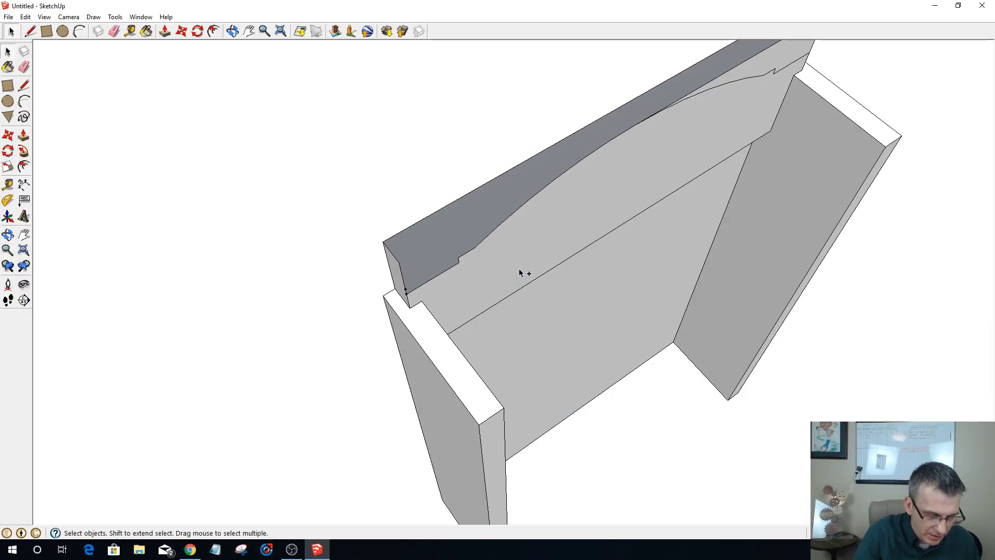
key(ctrl+z)
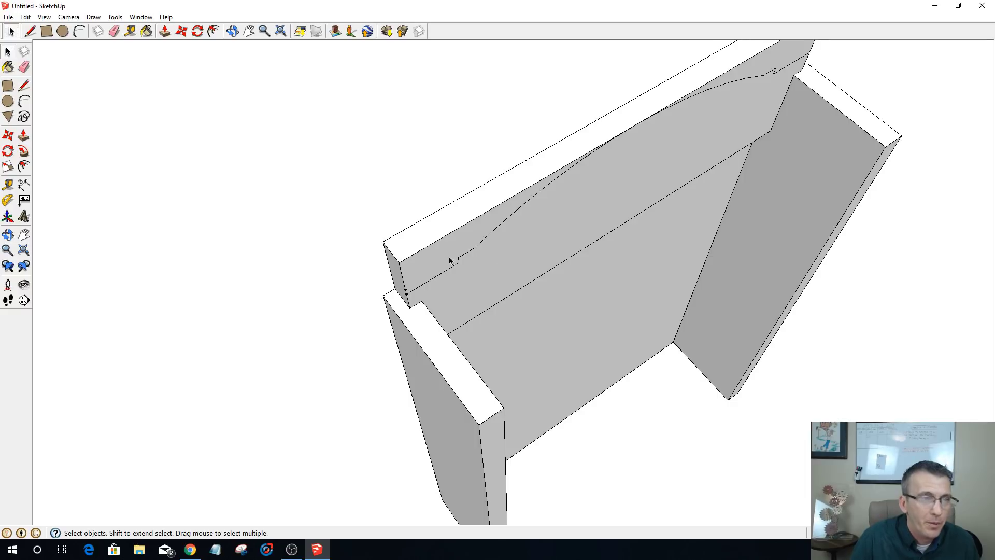
- Push both waste areas above the arch profile through the top rail's full 3/4" thickness to cut them away
key(p)
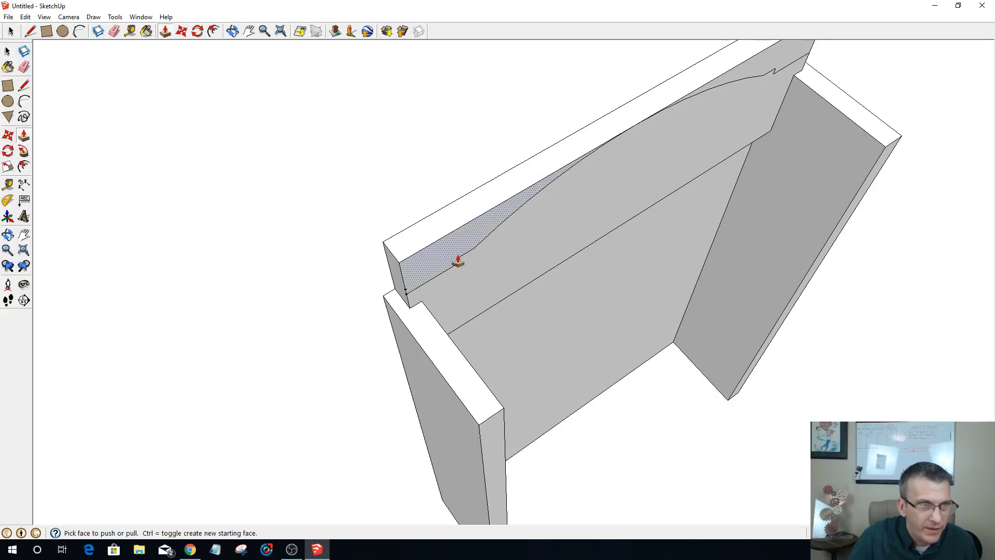
drag(455, 255, 420, 224)
middle_drag(682, 325, 477, 209)
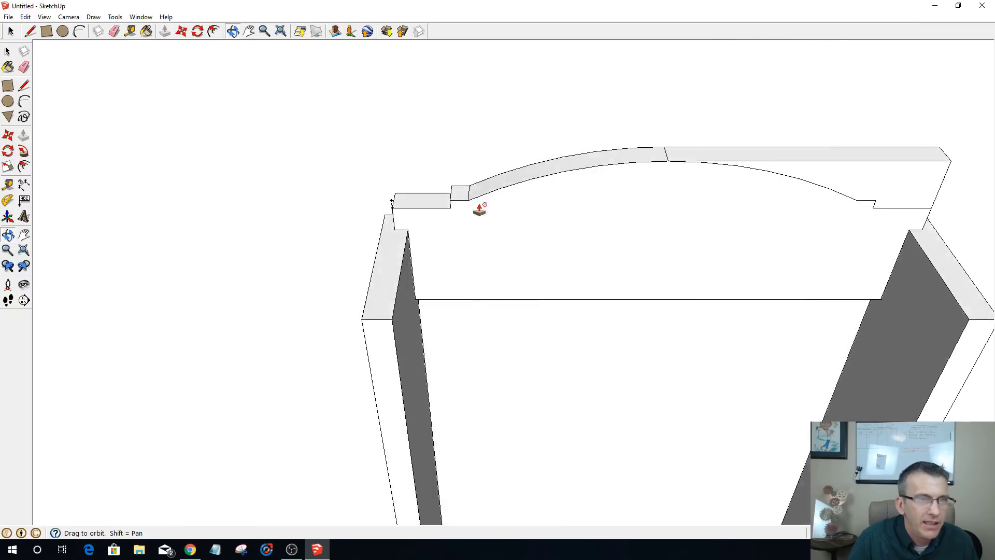
drag(915, 199, 870, 141)
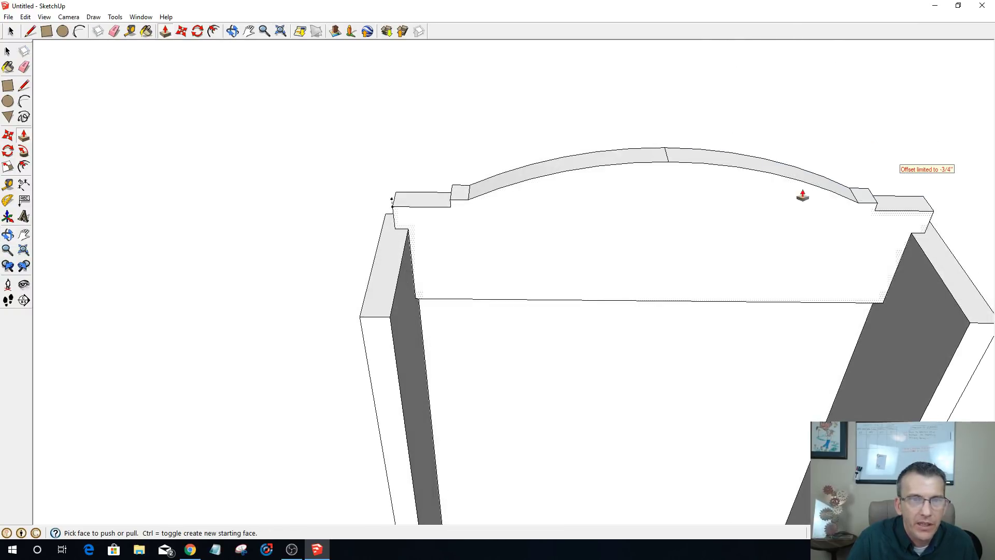
- Delete the short leftover guide line sticking up from the top rail's end corner
middle_drag(728, 377, 679, 171)
scroll(682, 182, down, 3)
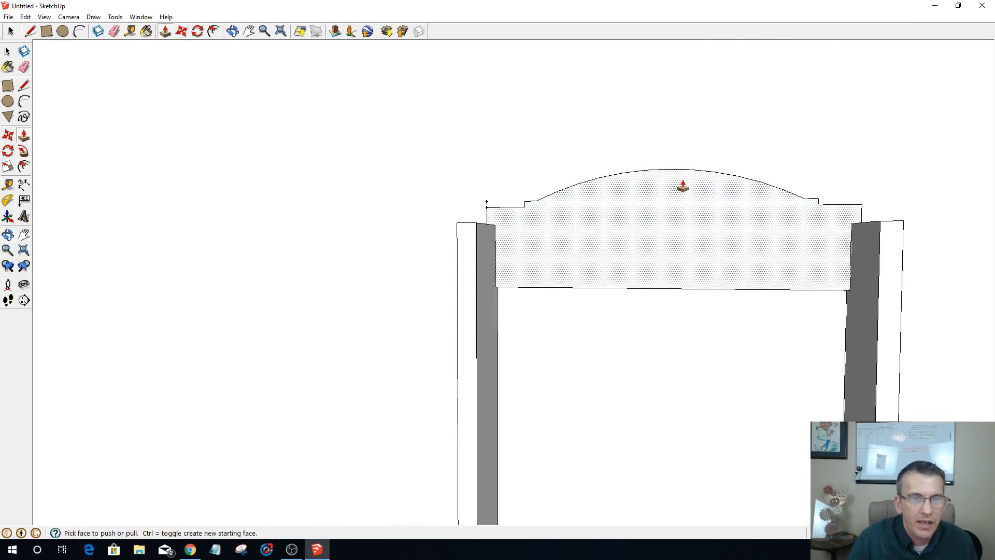
middle_drag(437, 284, 523, 199)
scroll(524, 198, up, 3)
key(space)
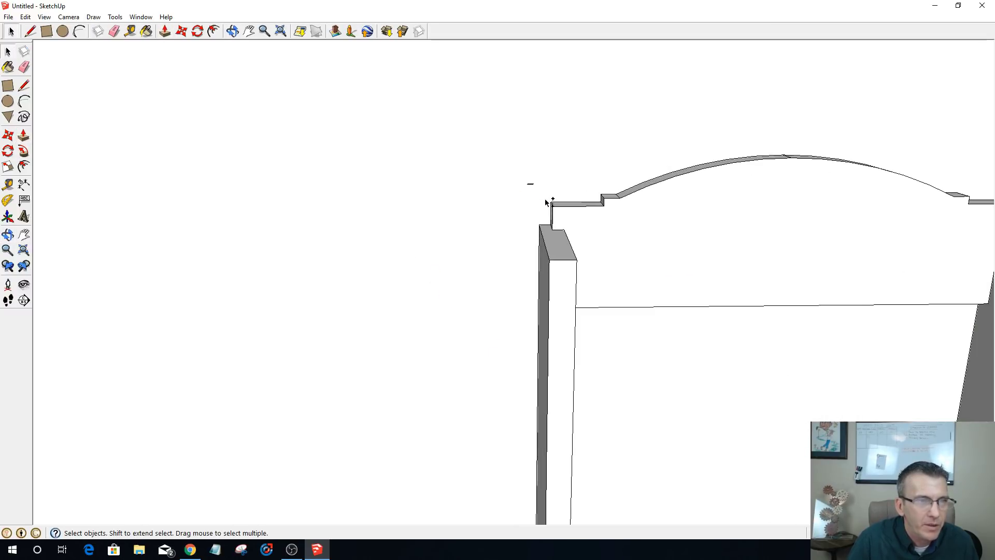
scroll(547, 202, up, 5)
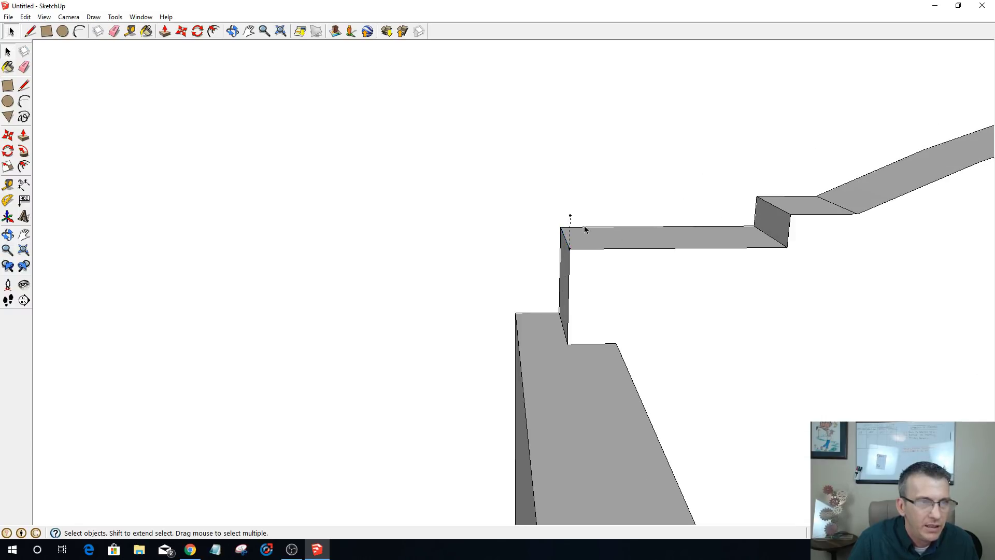
click(572, 237)
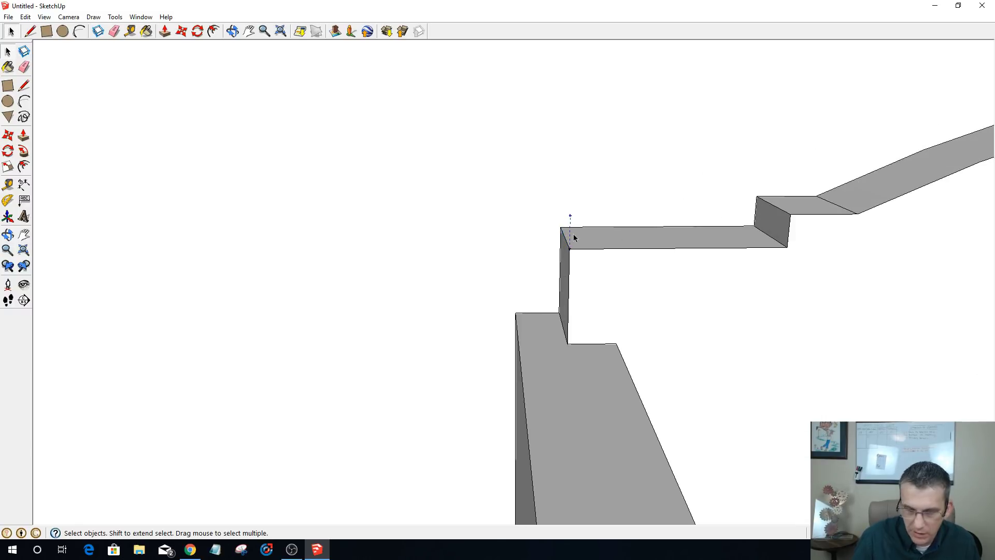
key(Delete)
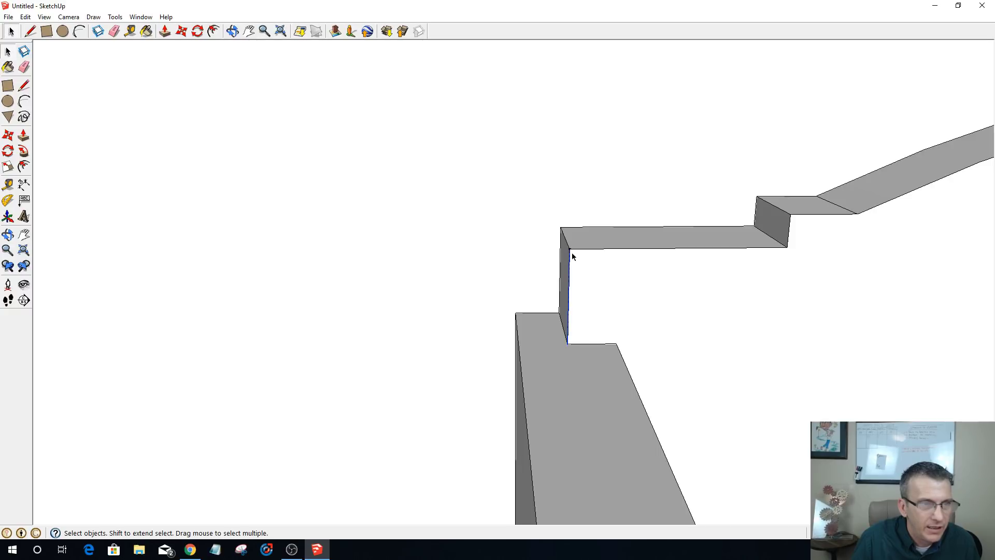
key(ctrl+z)
key(ctrl+y)
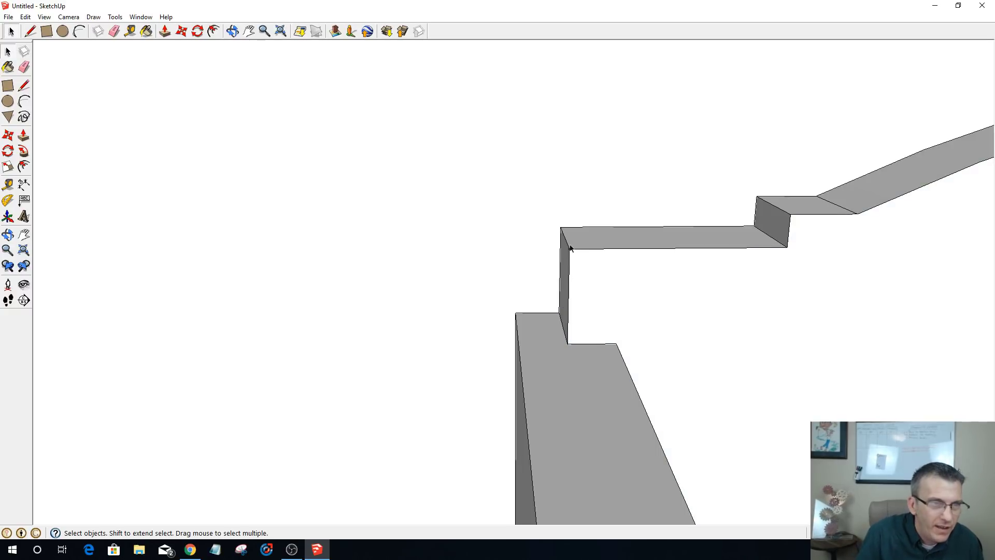
- Examine the end corner of the top rail for a stray leftover edge by selecting the edges that meet there
scroll(573, 253, up, 4)
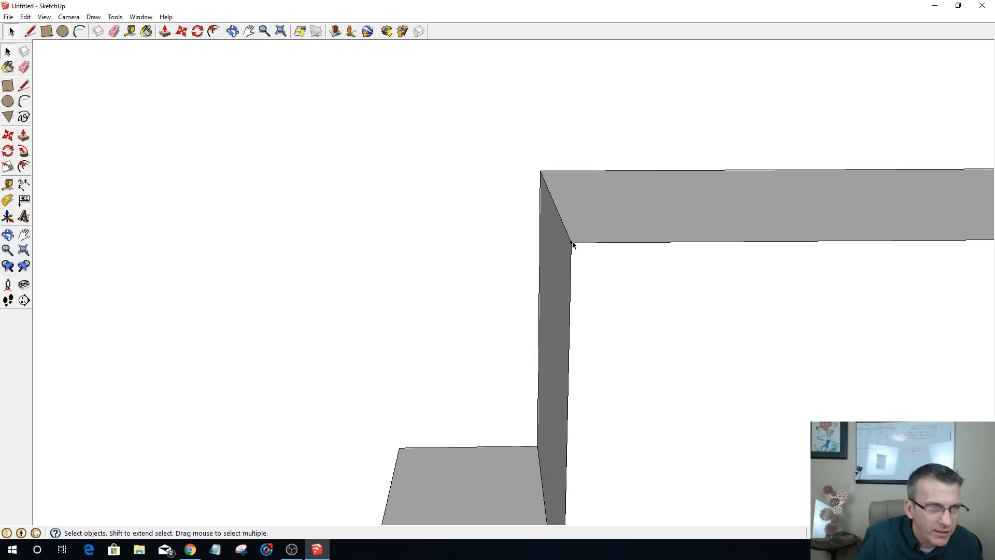
click(571, 244)
click(571, 244)
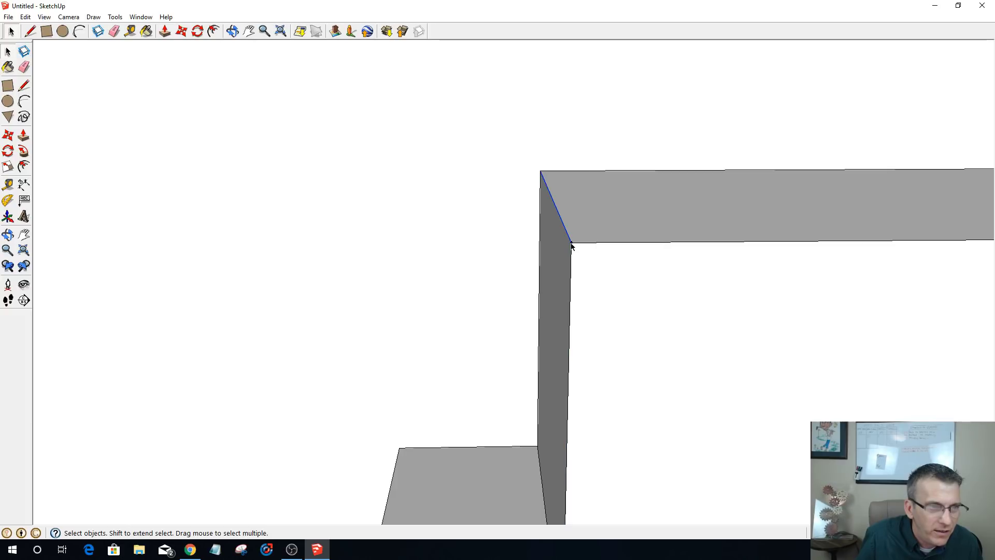
click(572, 243)
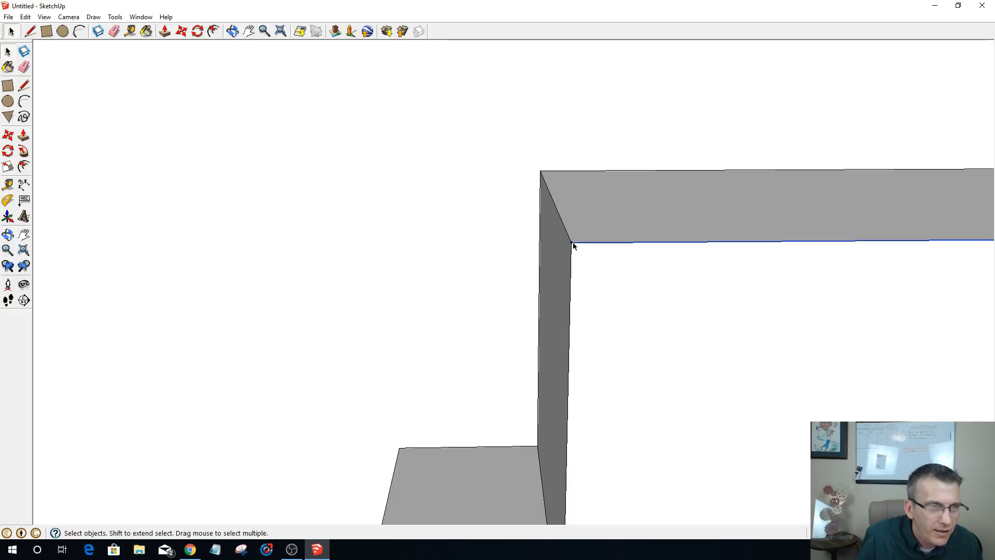
click(580, 251)
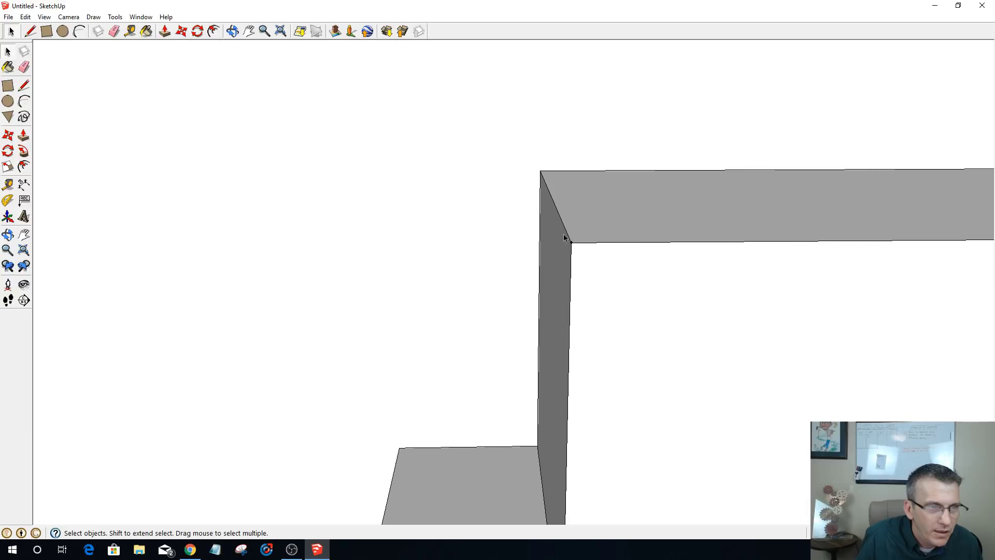
scroll(584, 262, up, 5)
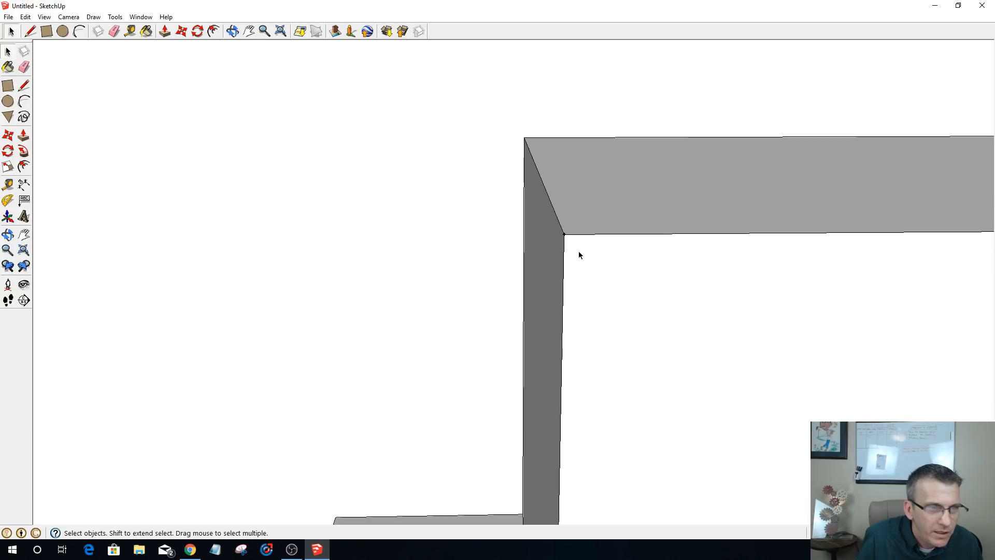
middle_drag(578, 266, 523, 247)
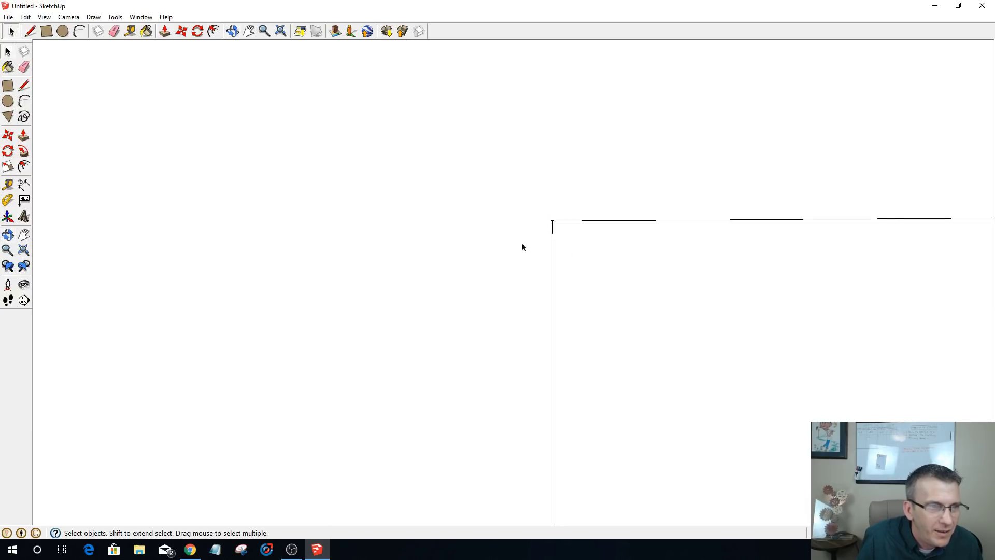
drag(533, 211, 570, 226)
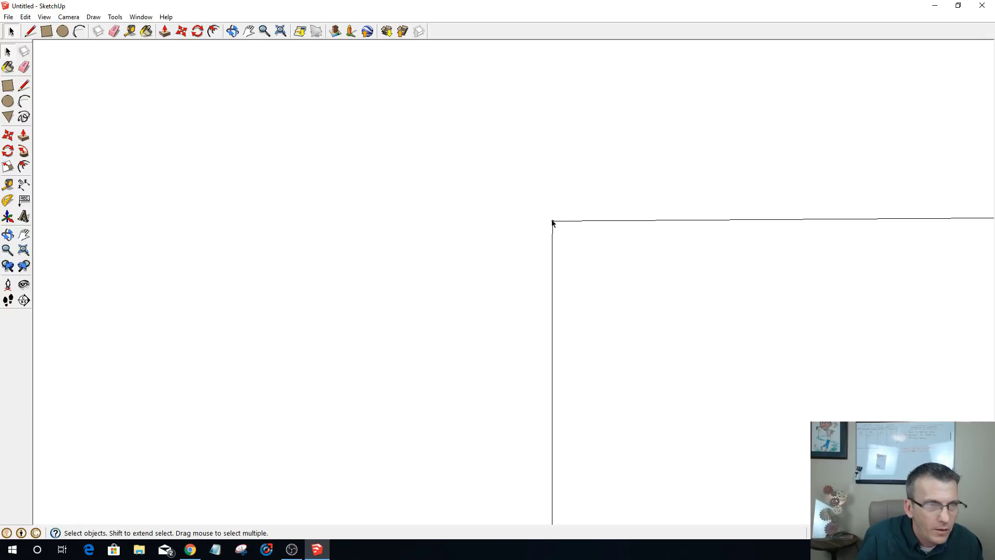
click(552, 223)
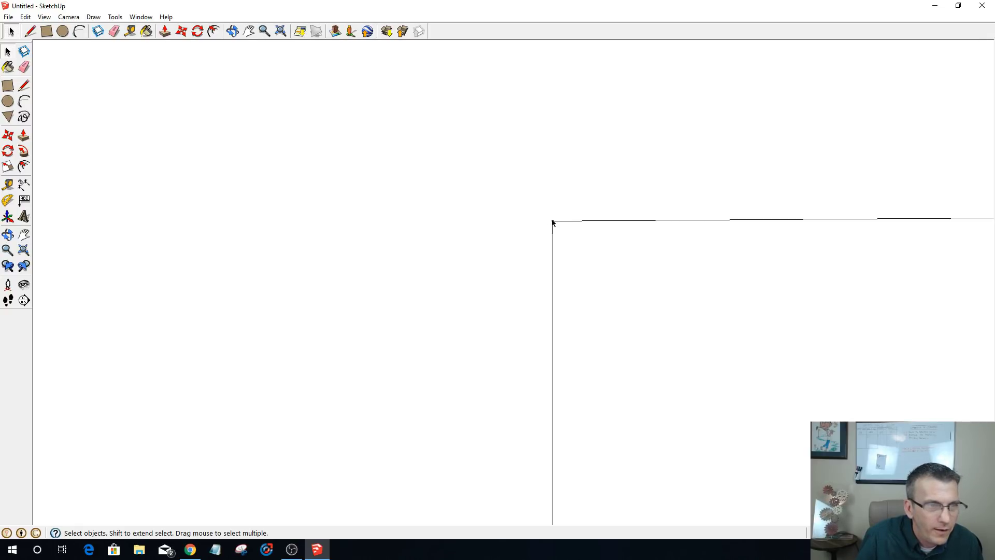
click(548, 235)
middle_drag(560, 251, 469, 249)
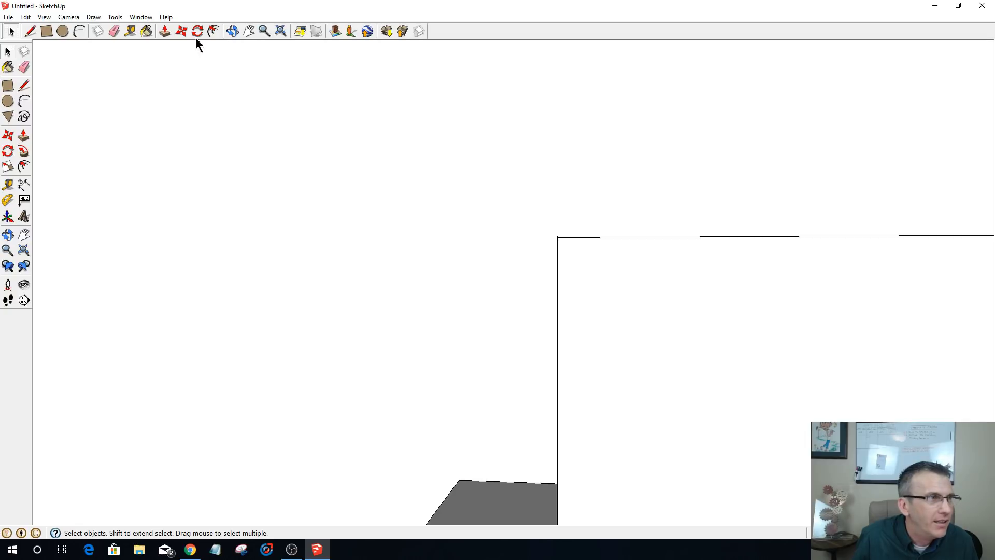
- Inspect the assembled side boards, back panel and arched top rail from the front, side and underside
click(249, 31)
drag(715, 333, 466, 306)
scroll(477, 300, down, 6)
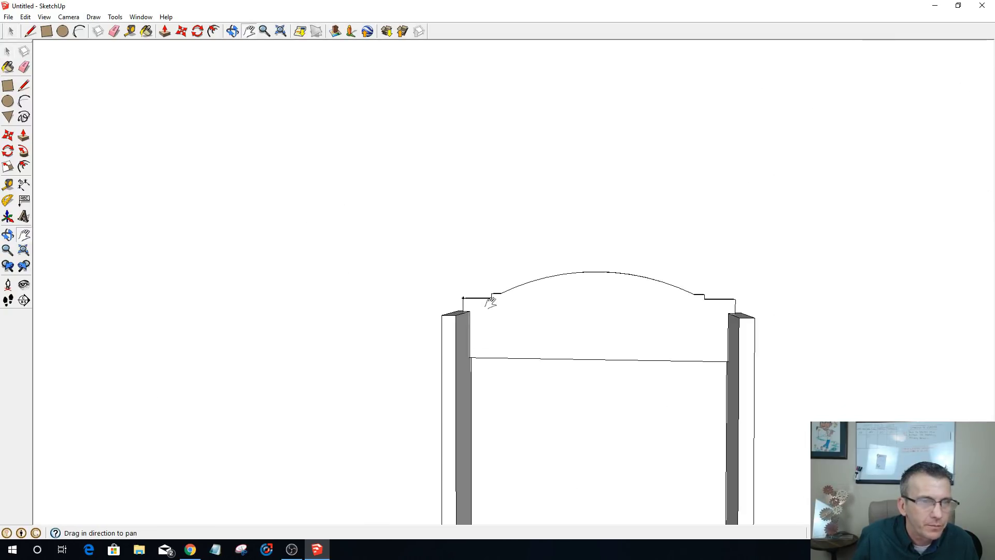
middle_drag(488, 296, 711, 422)
scroll(519, 301, down, 5)
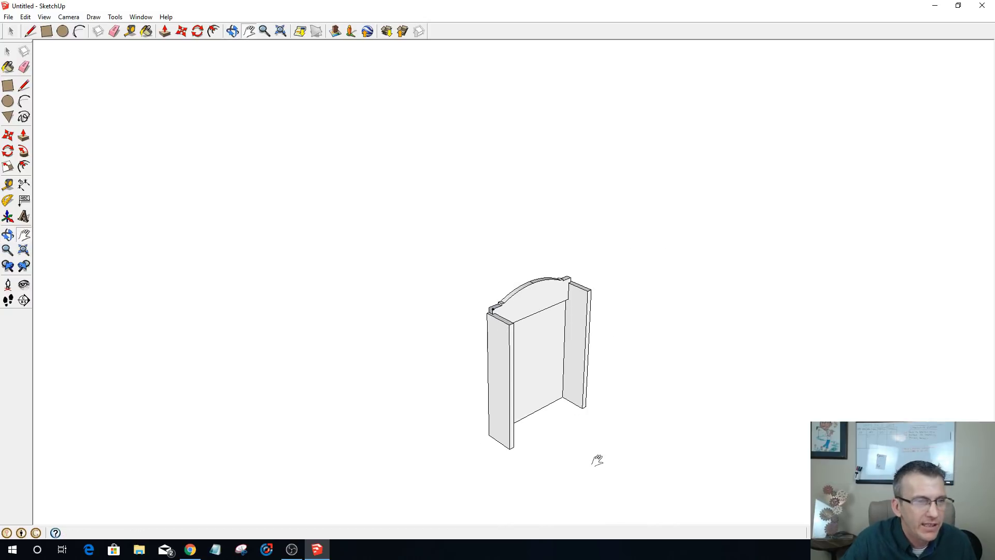
middle_drag(596, 459, 539, 422)
middle_drag(577, 350, 494, 308)
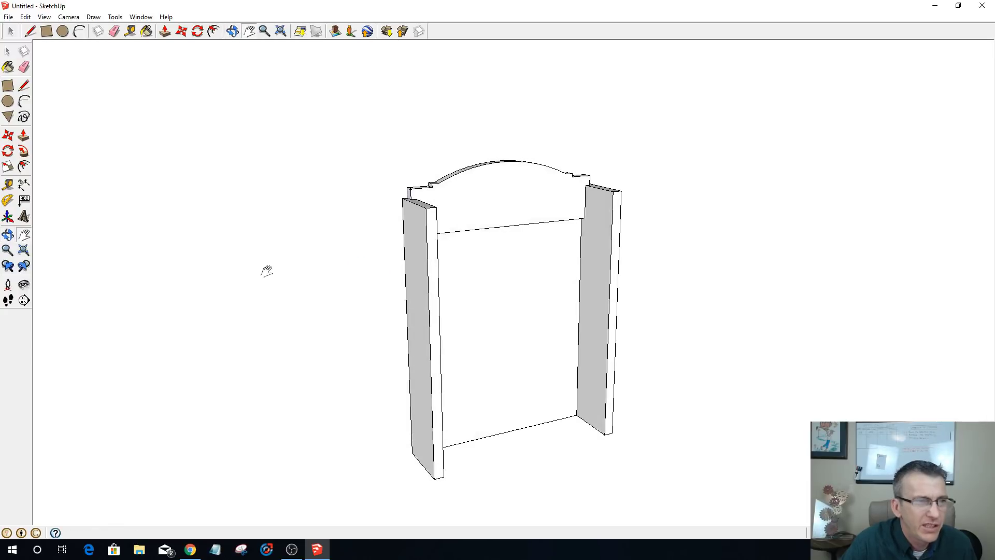
middle_drag(531, 256, 443, 196)
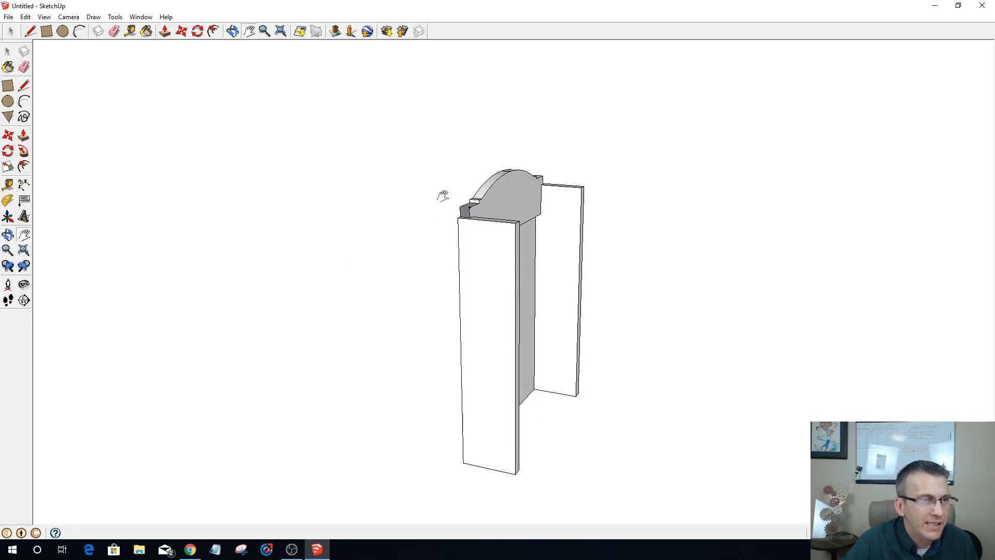
middle_drag(511, 336, 538, 343)
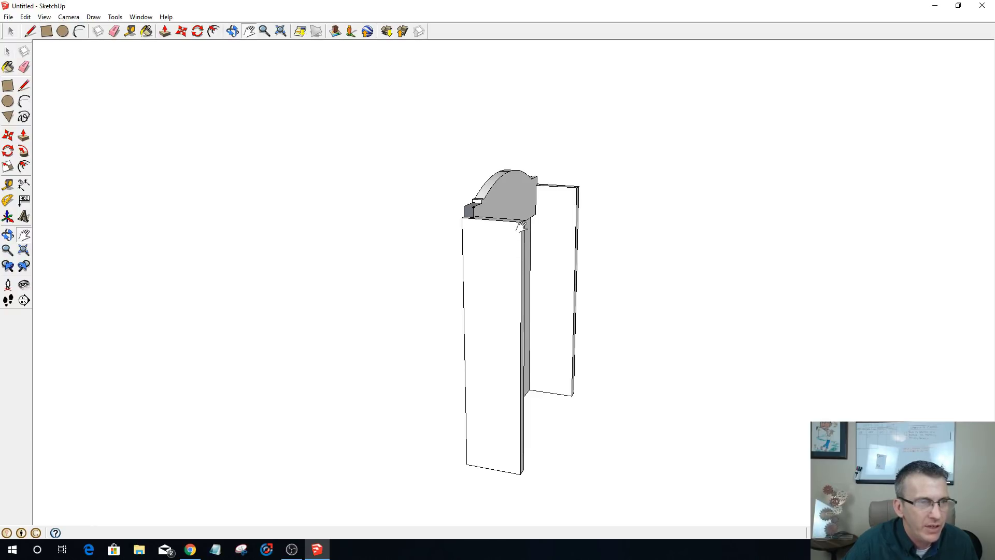
key(o)
drag(544, 362, 571, 396)
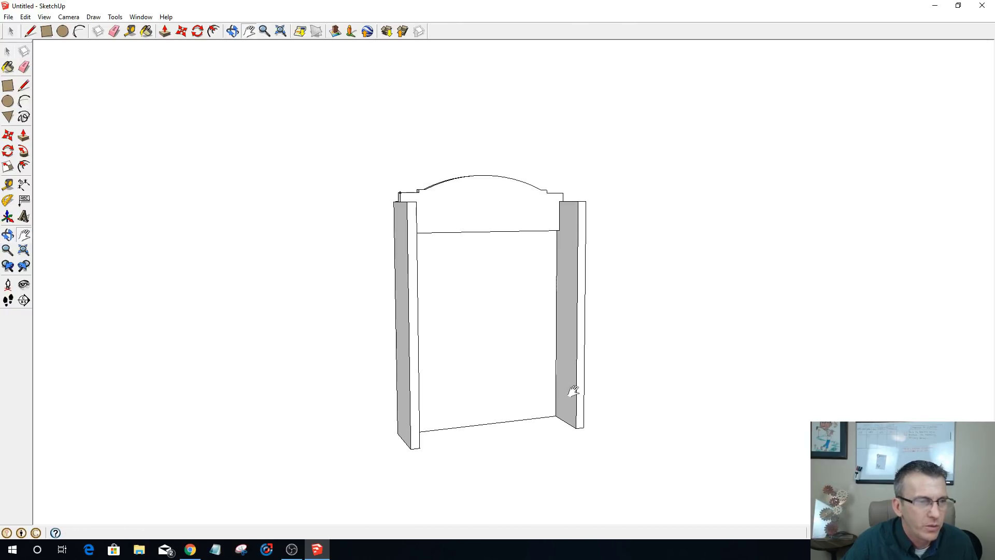
middle_drag(563, 467, 451, 156)
key(o)
drag(544, 318, 388, 364)
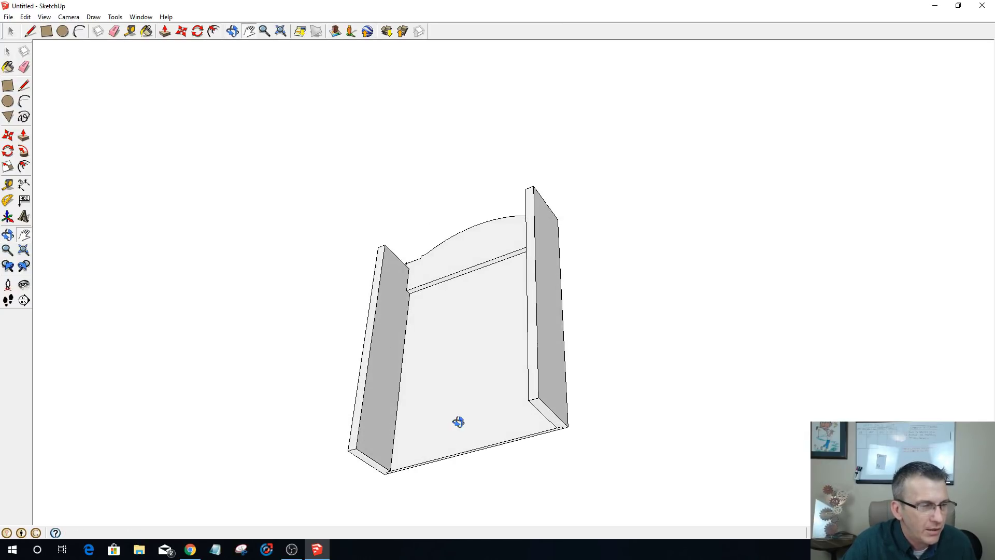
drag(457, 419, 607, 432)
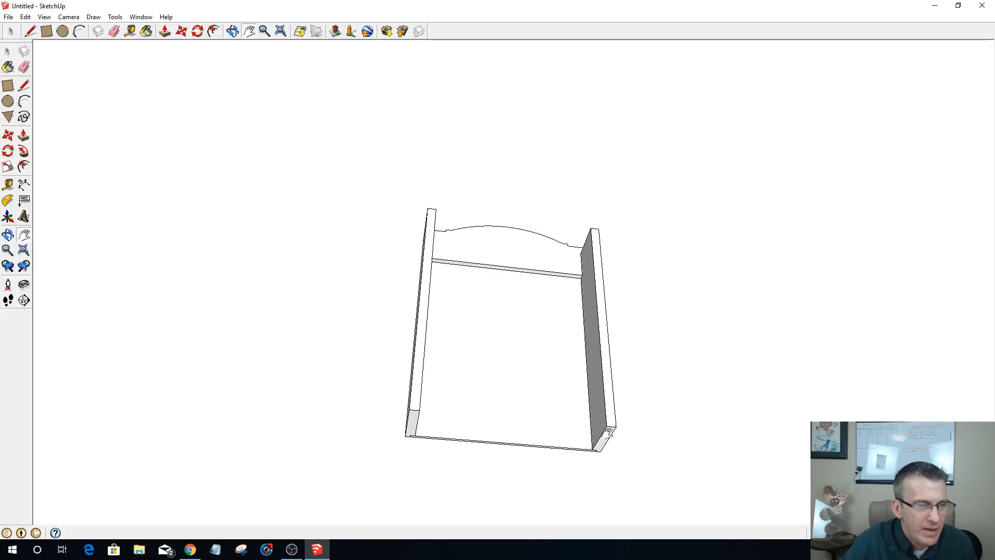
- Open a side board for editing and place a guide on its inner face, parallel to and just above the bottom edge
key(h)
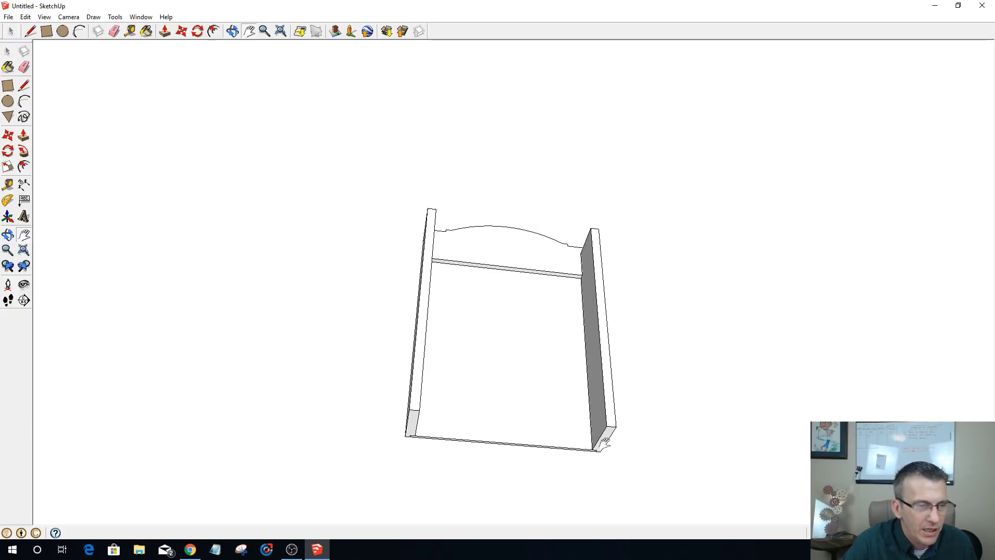
scroll(602, 445, up, 5)
key(o)
drag(595, 451, 678, 425)
key(h)
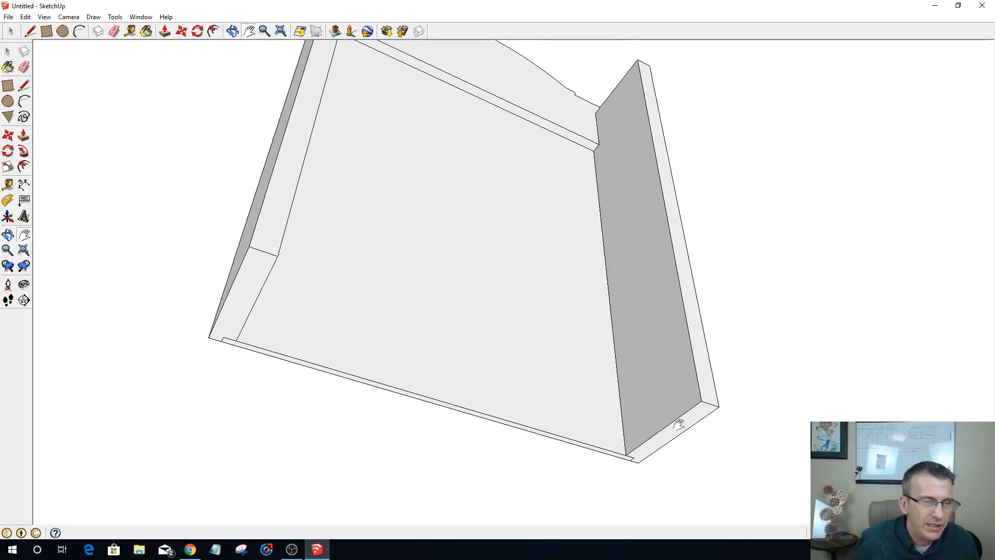
key(space)
double_click(660, 396)
click(660, 396)
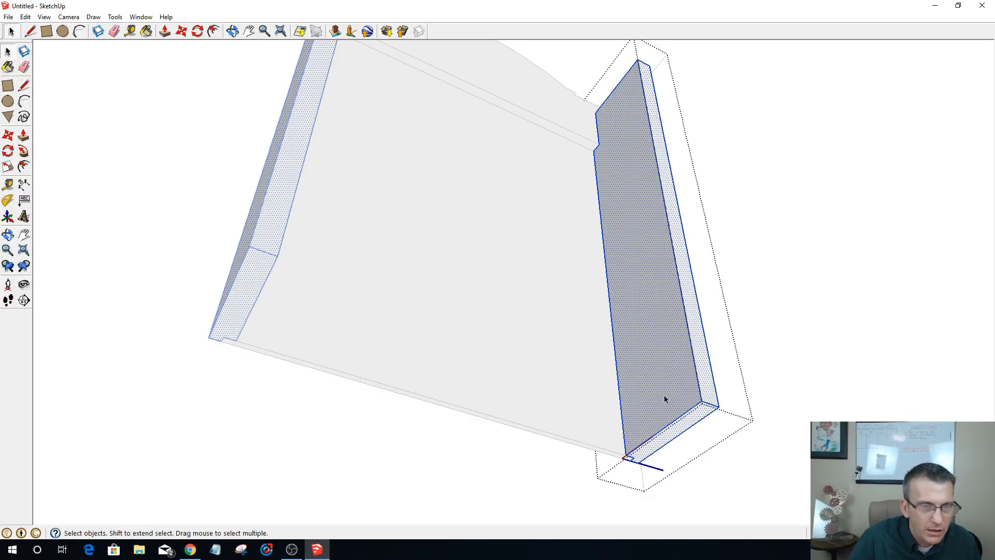
click(664, 396)
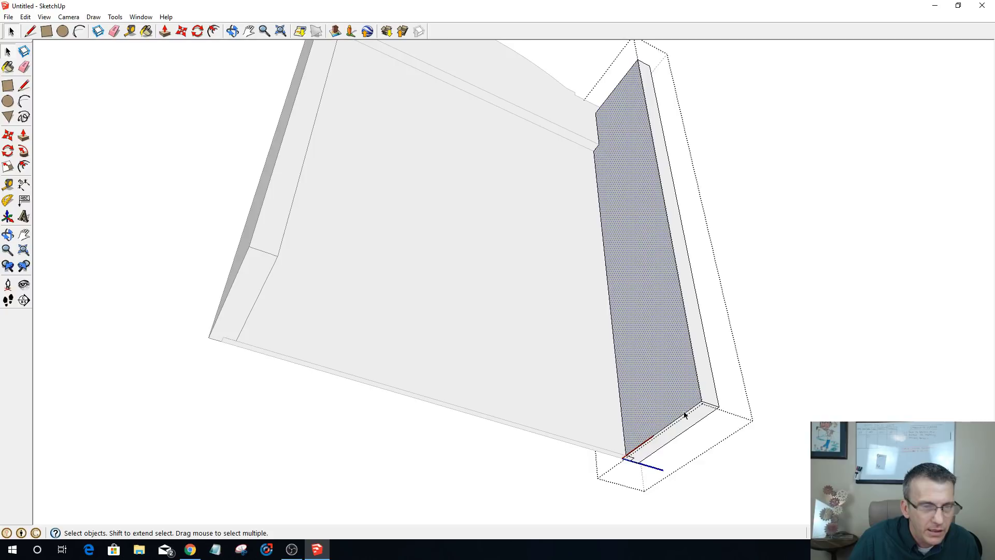
key(t)
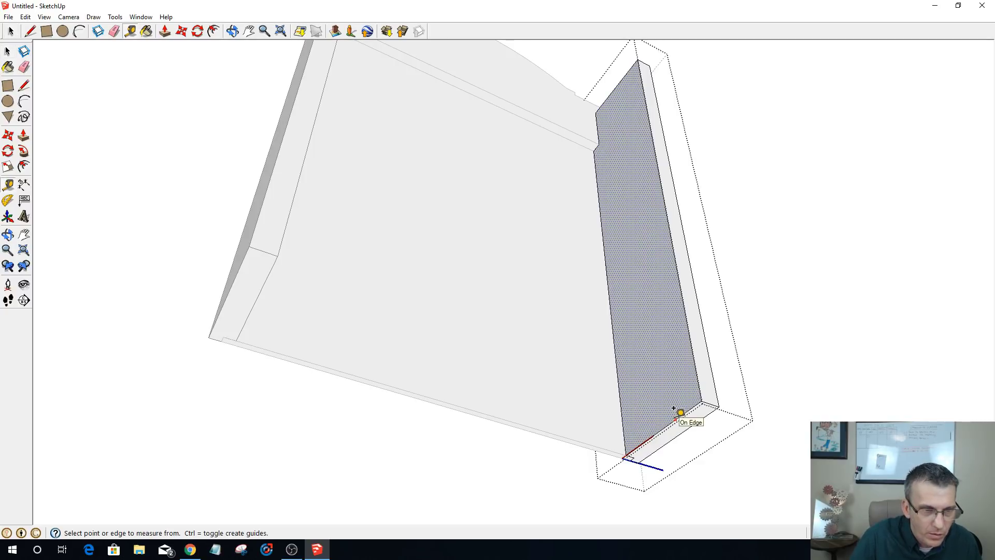
click(682, 406)
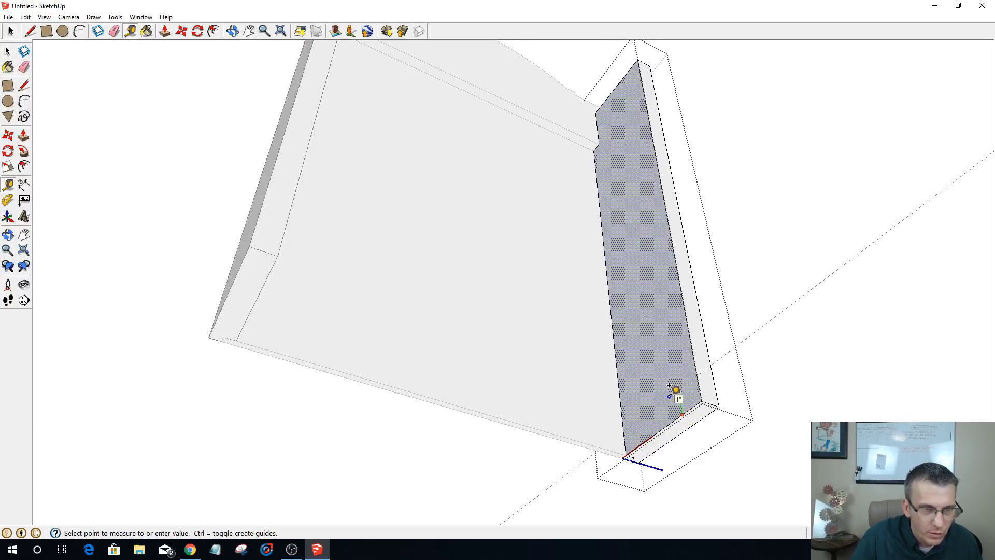
click(669, 386)
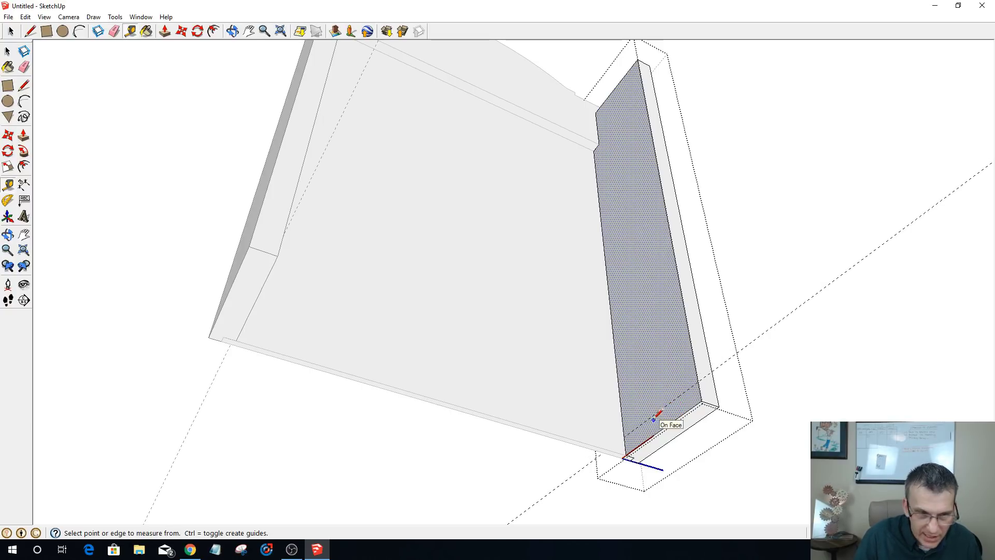
- Draw a line along the guide across the side board's inner face, and push the strip below it in 3/8" as a rabbet
key(l)
click(624, 436)
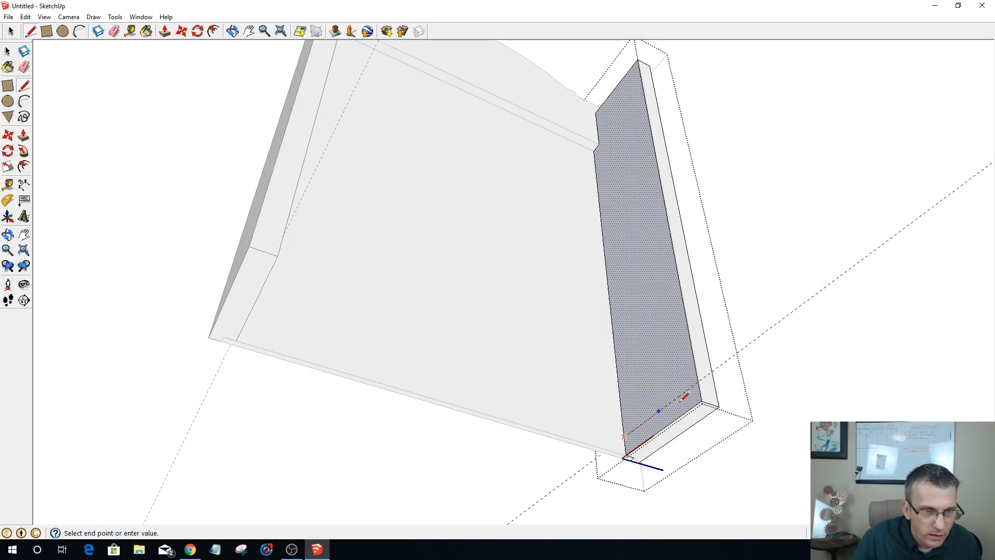
click(699, 383)
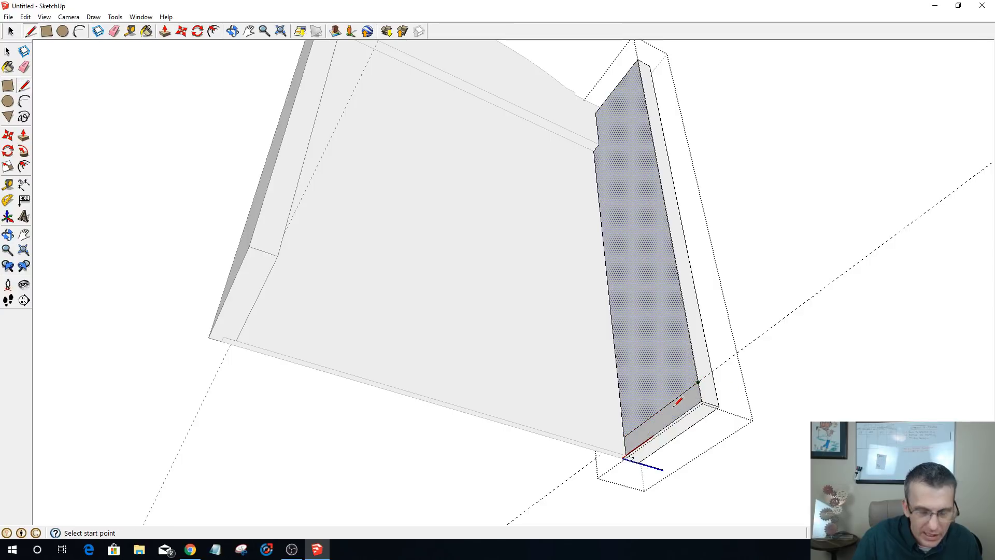
key(p)
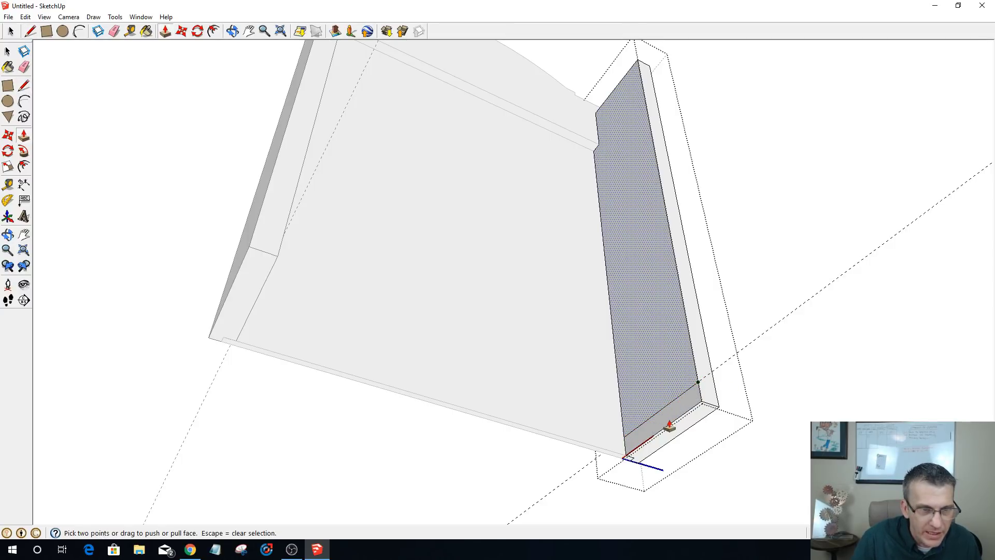
key(Escape)
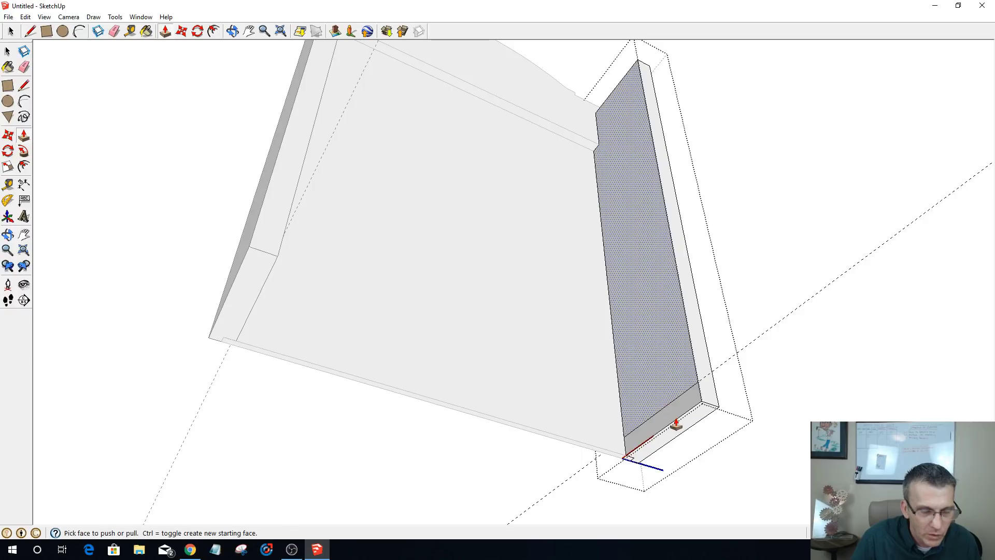
drag(656, 433, 672, 434)
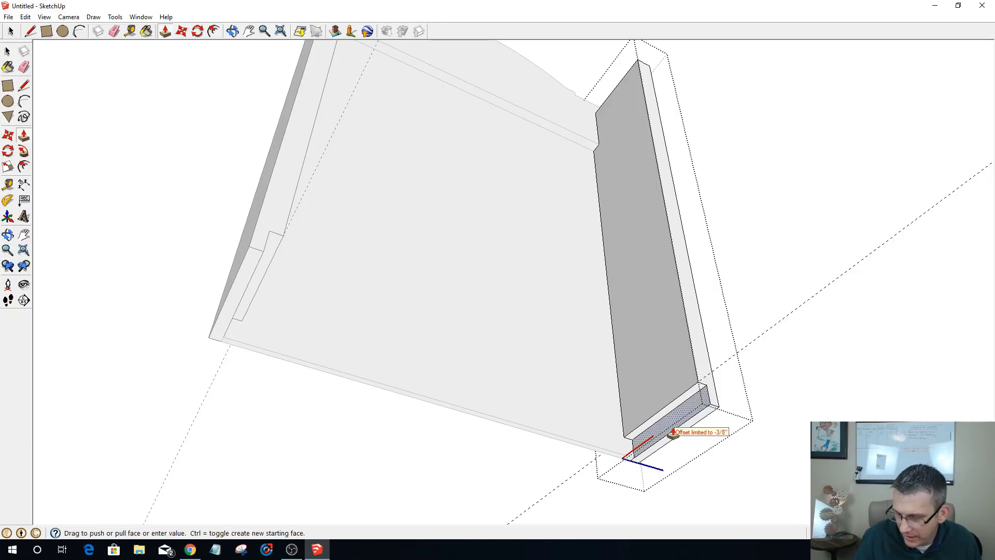
click(672, 434)
- Finish editing the side board and draw a rectangle spanning the front ends of the two bottom rabbets
middle_drag(573, 399, 402, 475)
key(space)
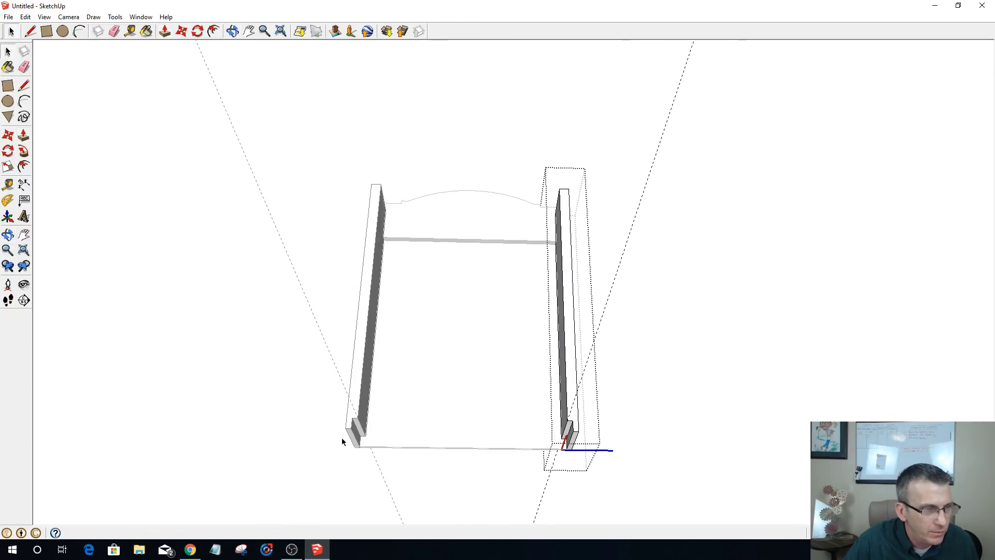
scroll(366, 448, up, 3)
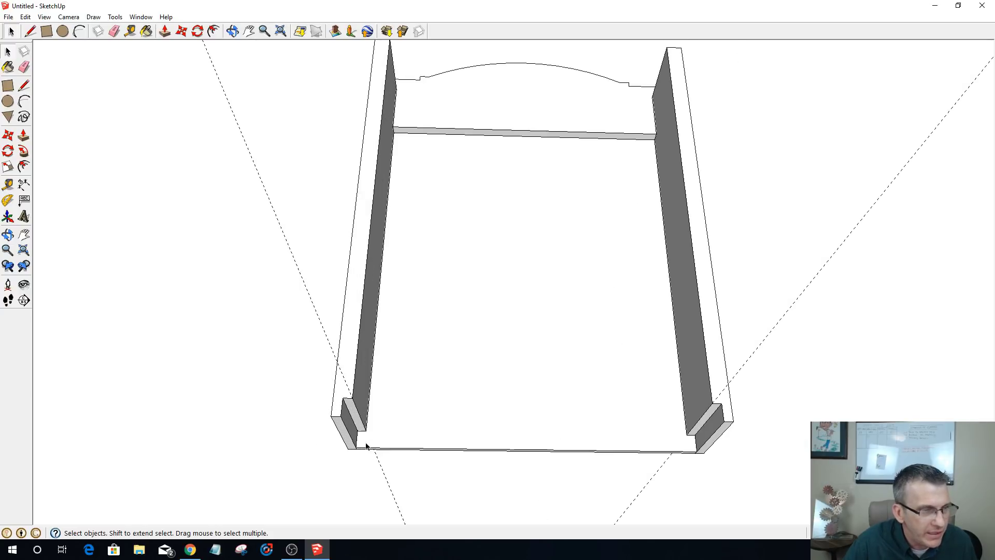
key(r)
click(341, 416)
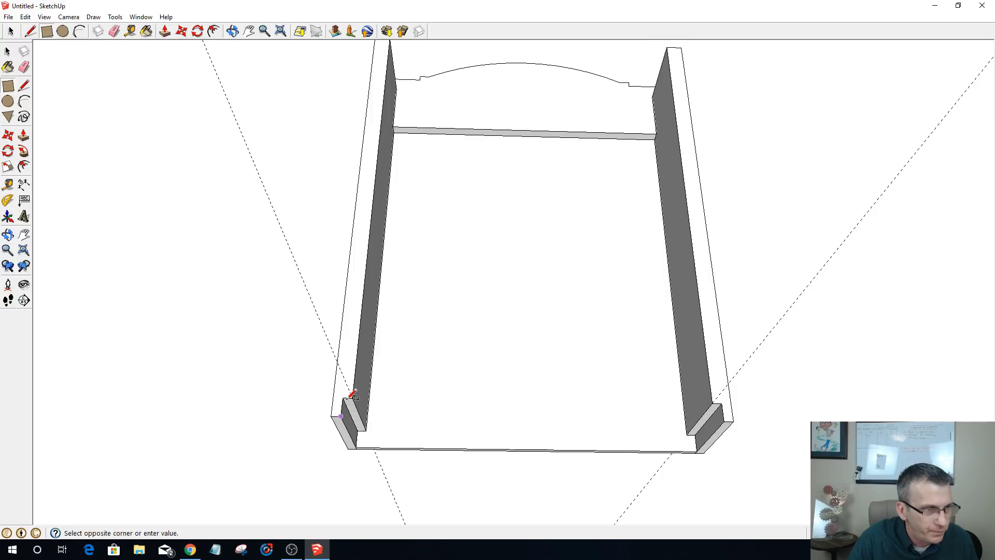
click(721, 401)
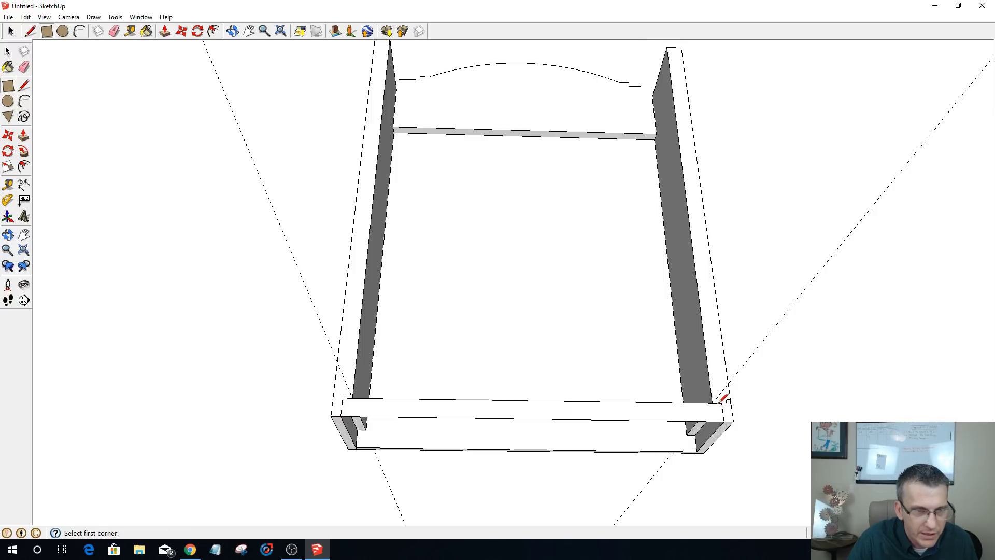
middle_drag(648, 434, 642, 266)
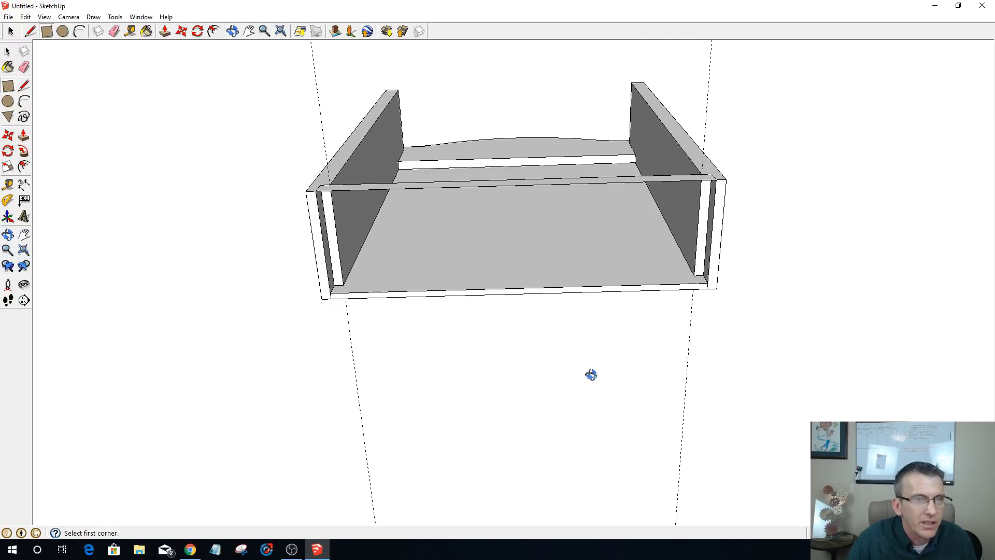
middle_drag(591, 374, 568, 78)
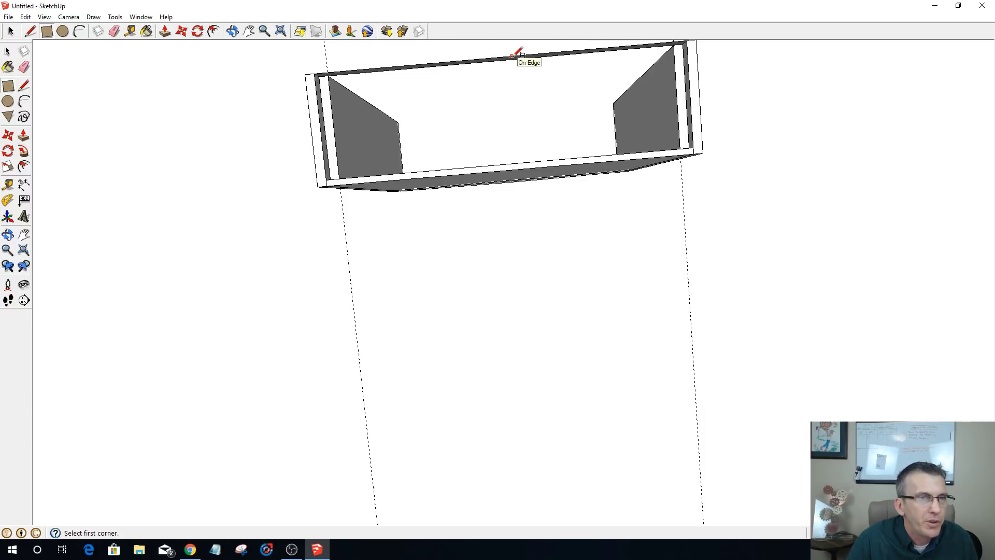
- Undo the rectangle drawn across the front ends of the two bottom rabbets
scroll(518, 57, up, 3)
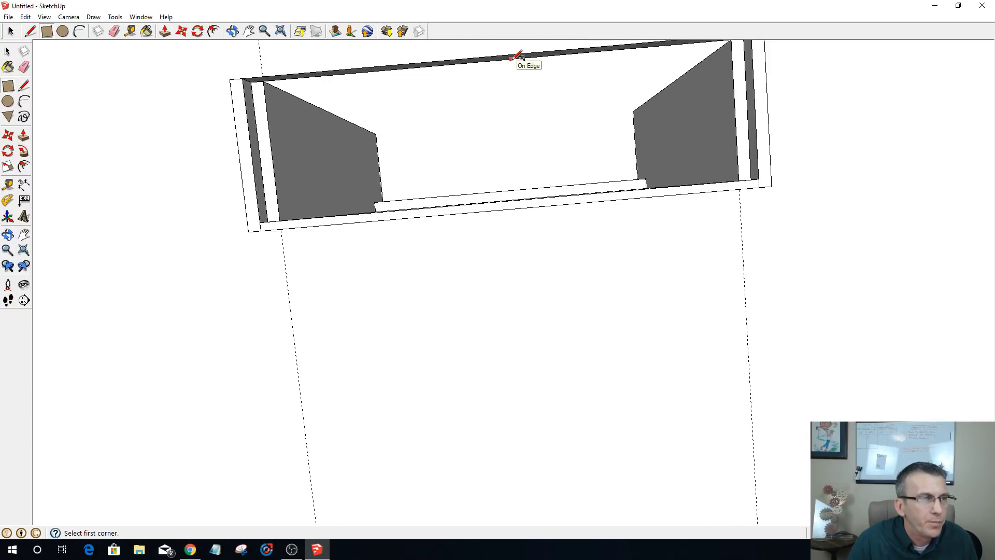
scroll(539, 142, down, 3)
middle_drag(540, 142, 565, 318)
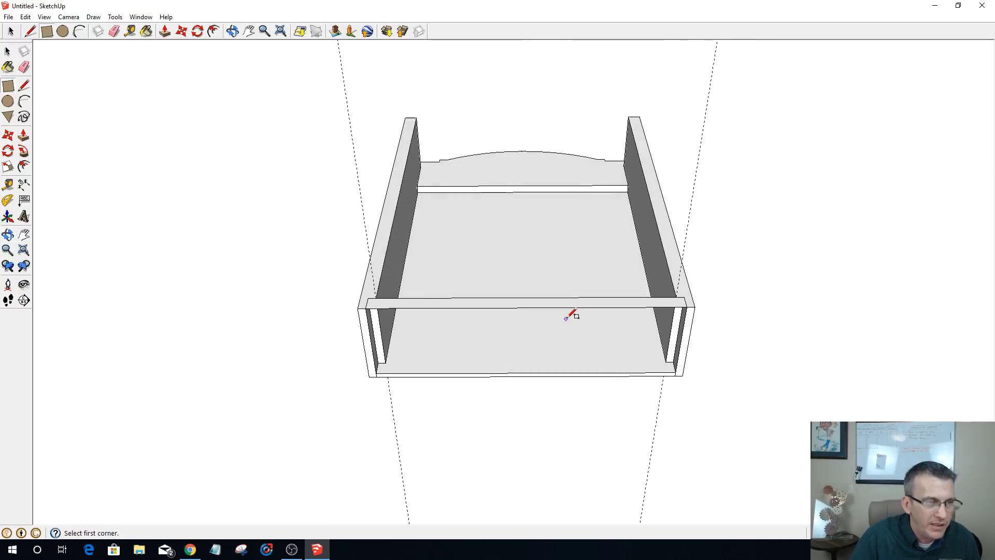
key(ctrl+z)
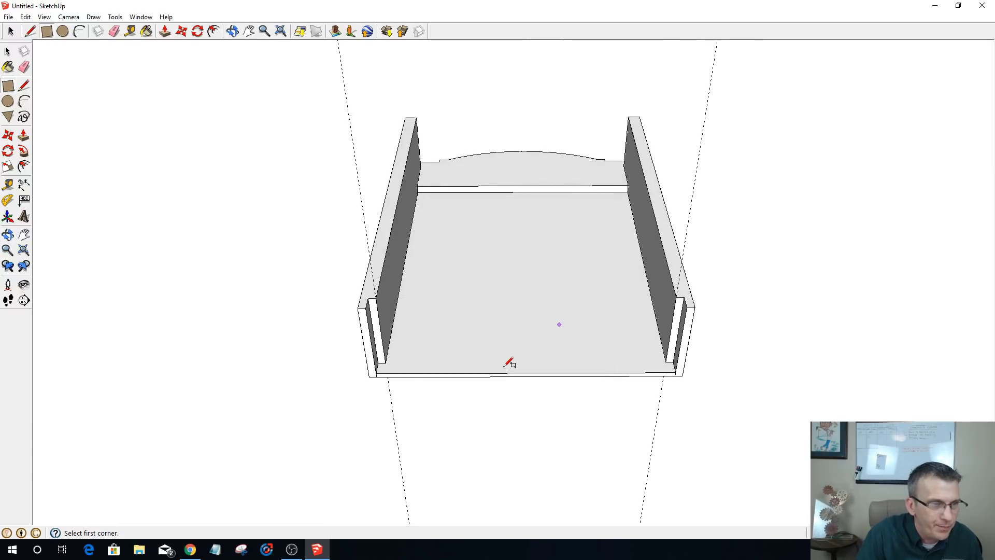
- Draw a rectangle between the bottom rabbets on the back panel's lower edge and pull it out flush with the sides' front edges
click(376, 373)
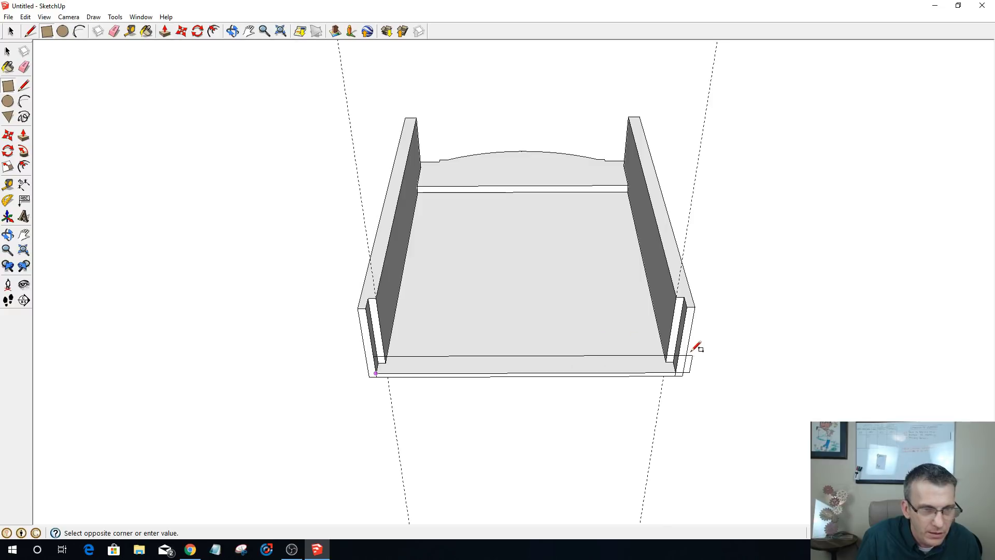
click(675, 362)
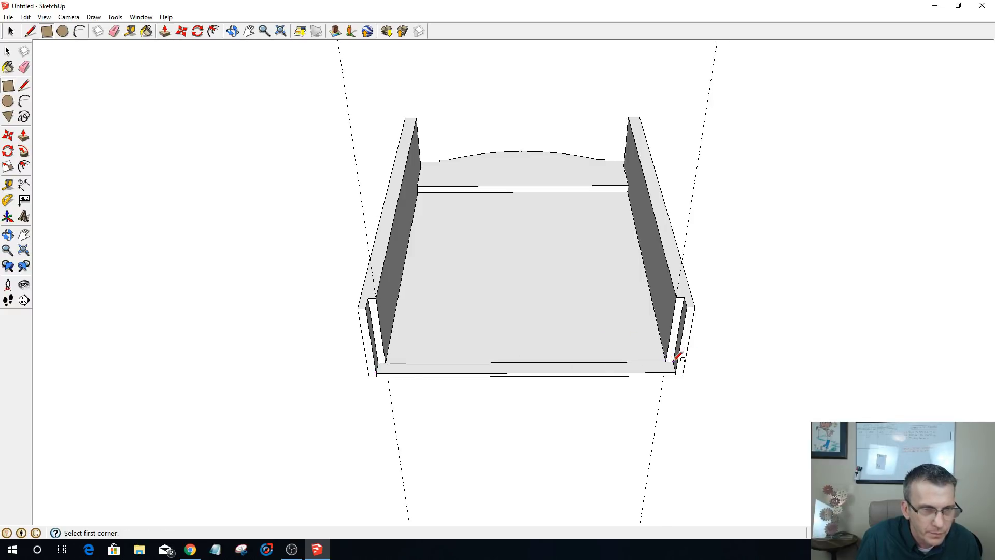
key(p)
click(605, 367)
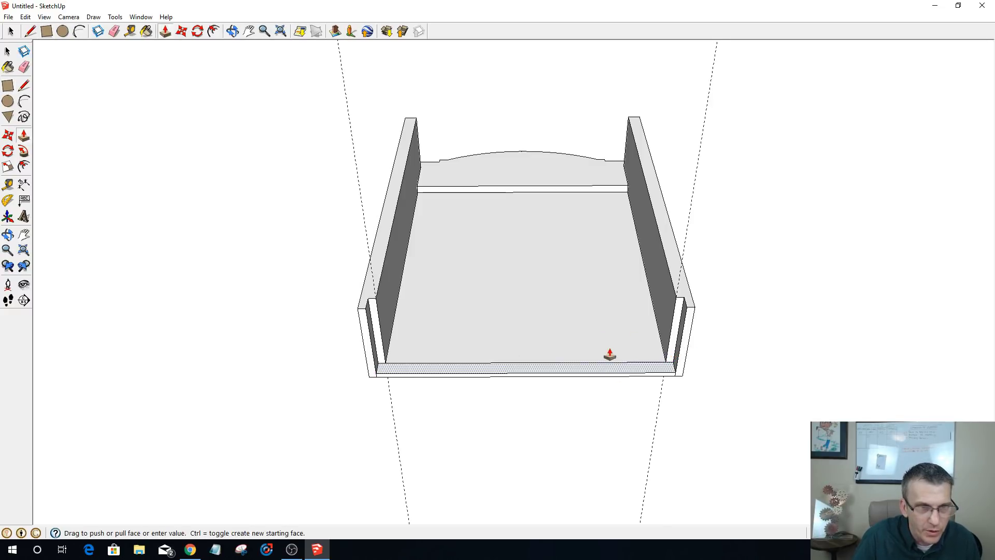
click(688, 298)
- Open the right side board for editing, delete its leftover guide and finish editing the board
middle_drag(509, 353, 439, 112)
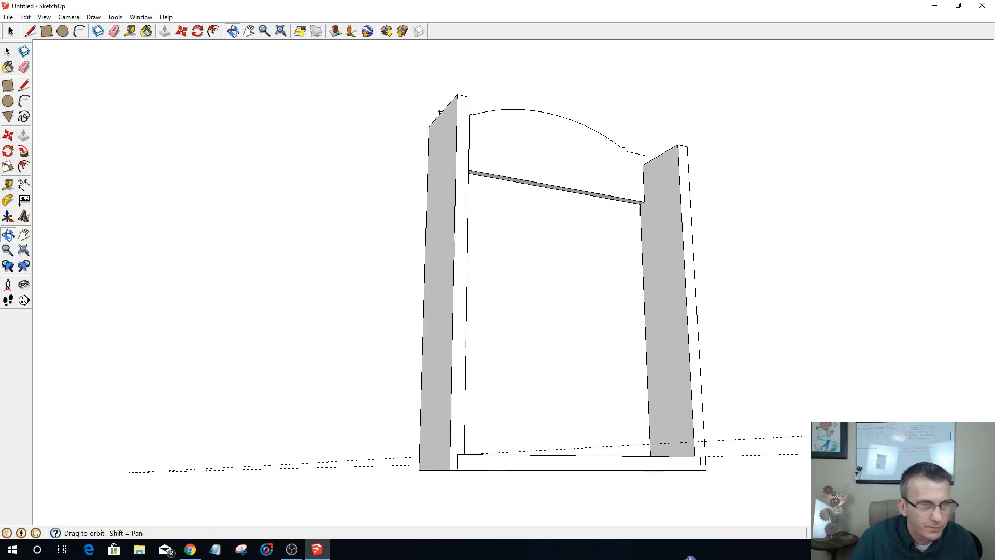
scroll(580, 340, down, 5)
drag(592, 320, 515, 387)
key(space)
scroll(534, 358, up, 3)
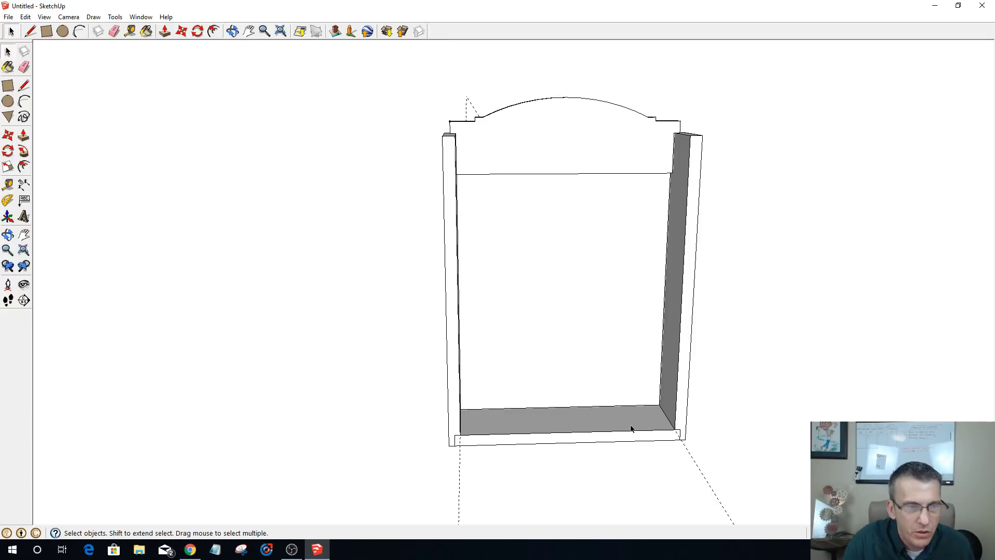
scroll(627, 358, up, 2)
scroll(626, 357, down, 4)
scroll(625, 367, down, 1)
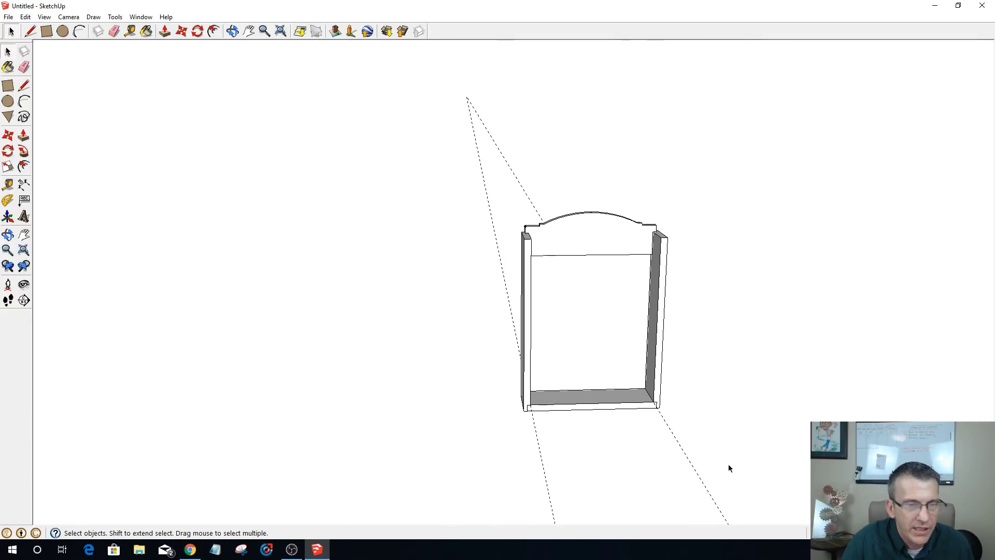
drag(729, 464, 655, 448)
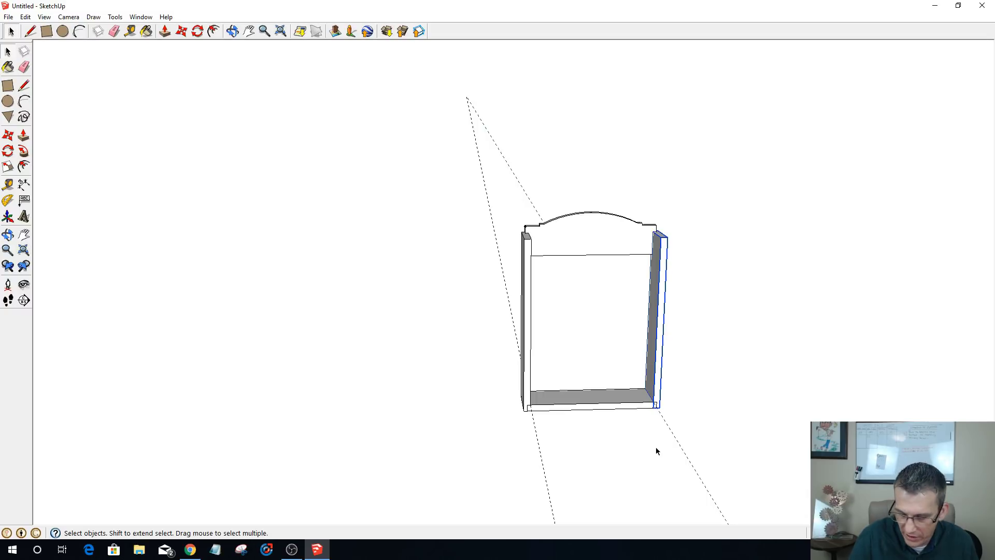
key(Return)
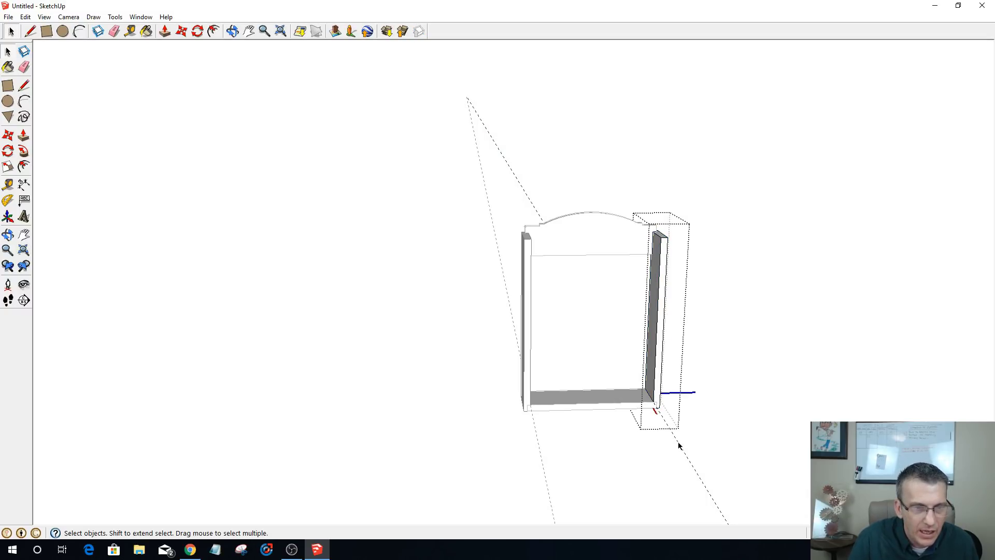
click(573, 466)
- Draw a circle on top of the bottom board near the left side board and pull it up into a cylinder
scroll(614, 383, up, 2)
scroll(740, 396, up, 2)
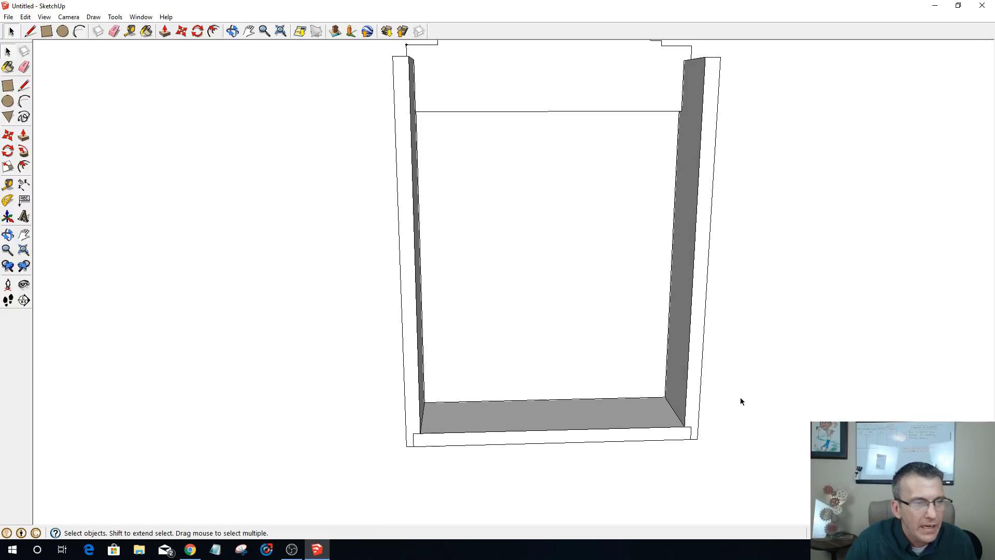
middle_drag(740, 397, 529, 389)
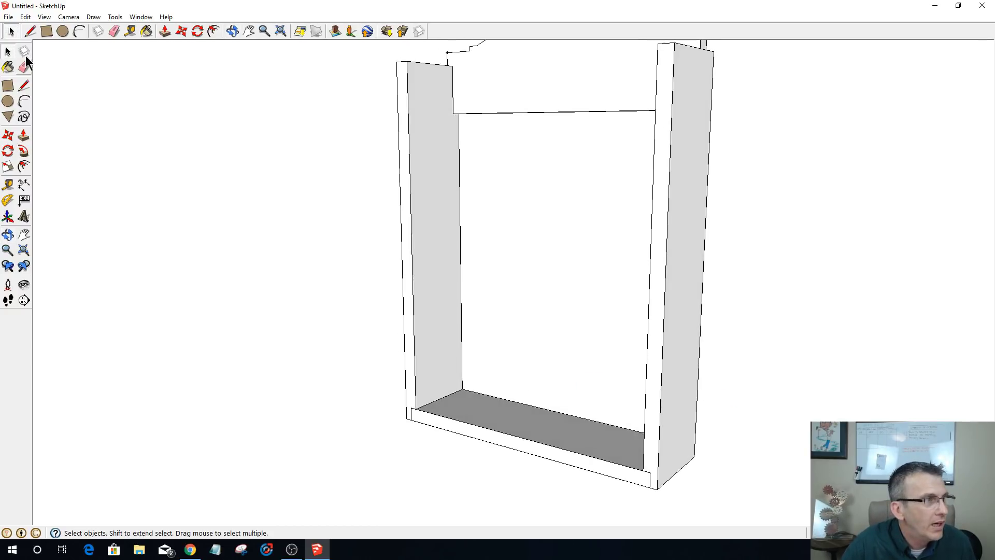
click(62, 31)
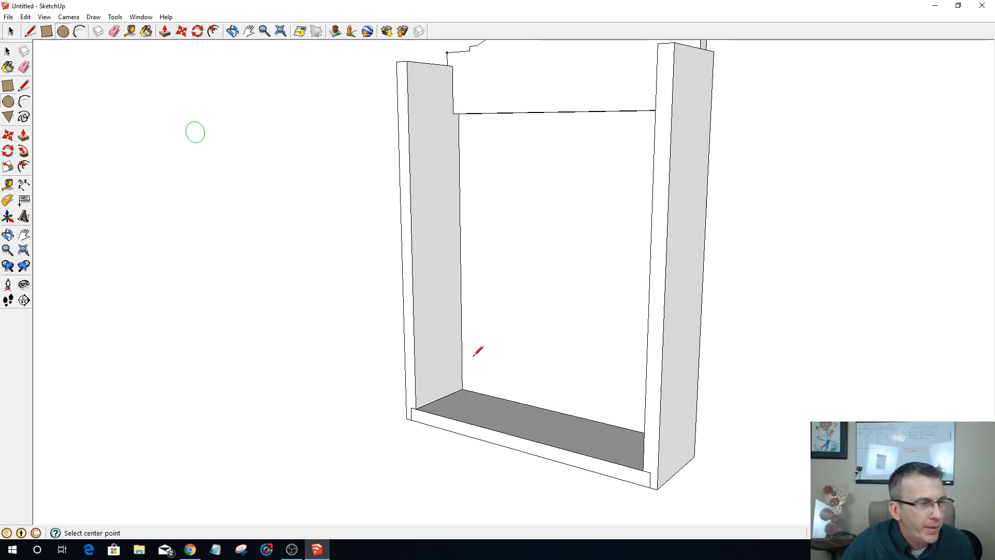
click(466, 404)
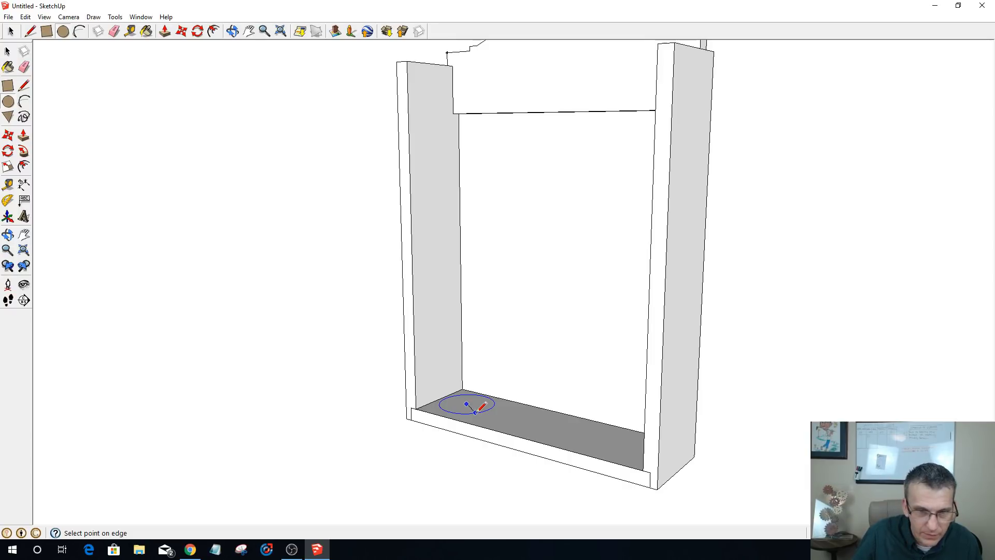
click(472, 408)
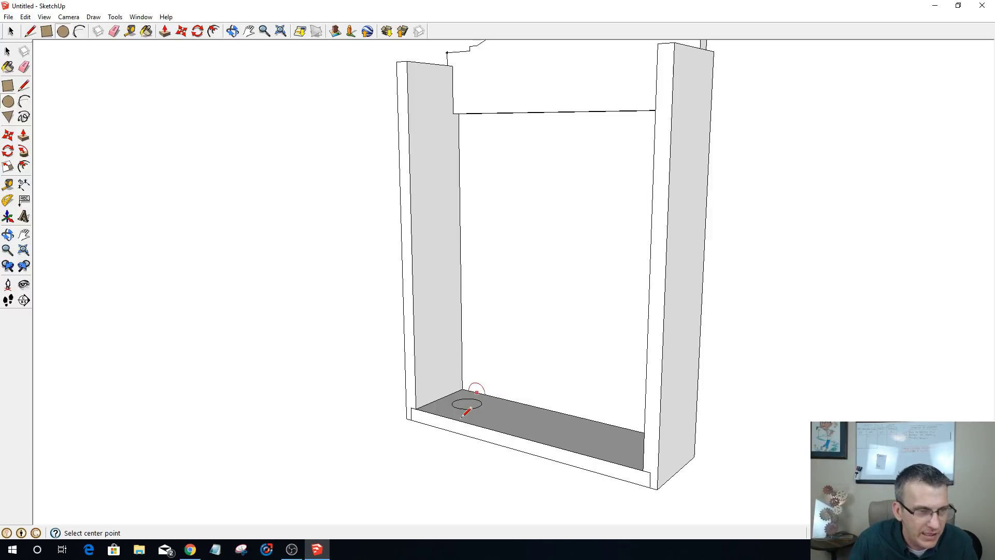
key(p)
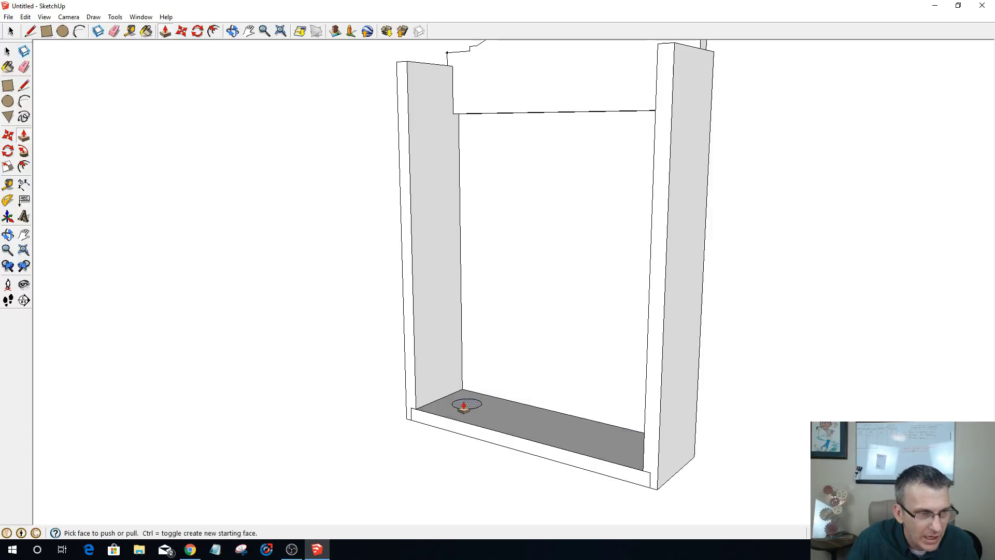
click(466, 407)
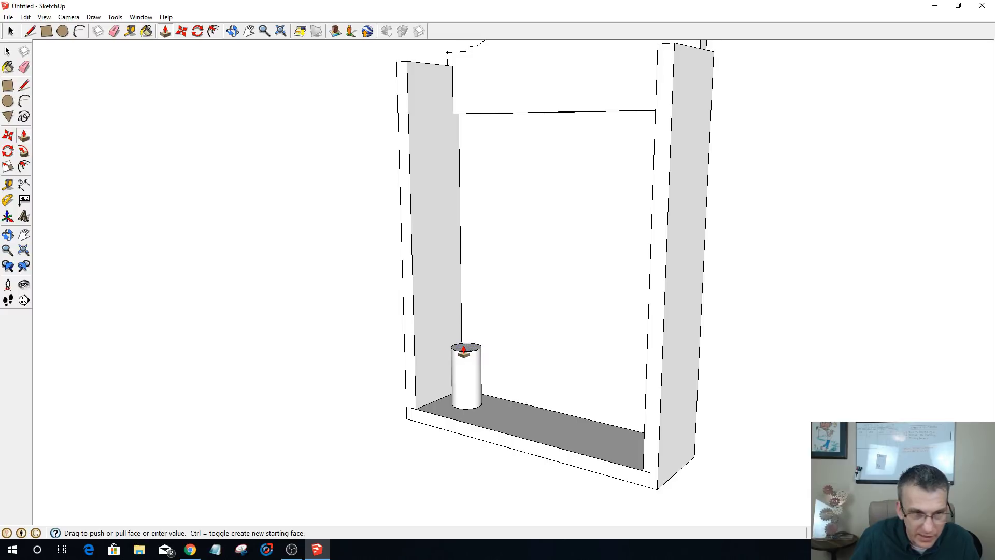
click(465, 342)
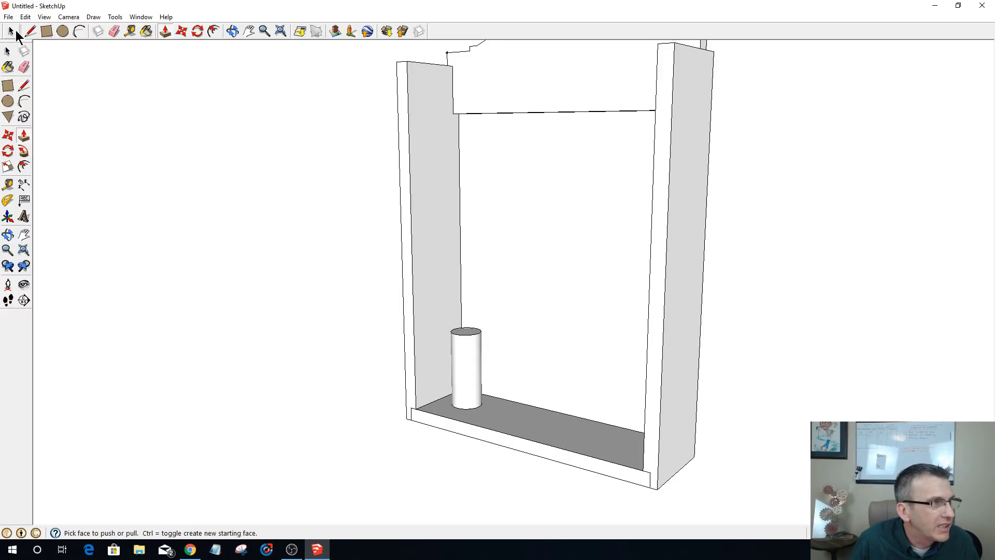
- Remove the cylinder and its base circle from the bottom board
click(12, 32)
click(470, 375)
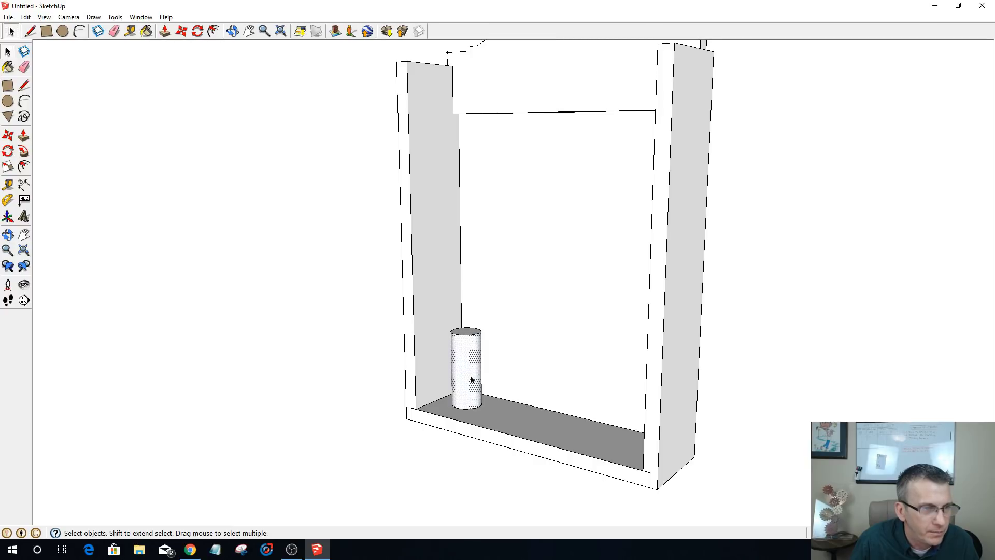
click(412, 430)
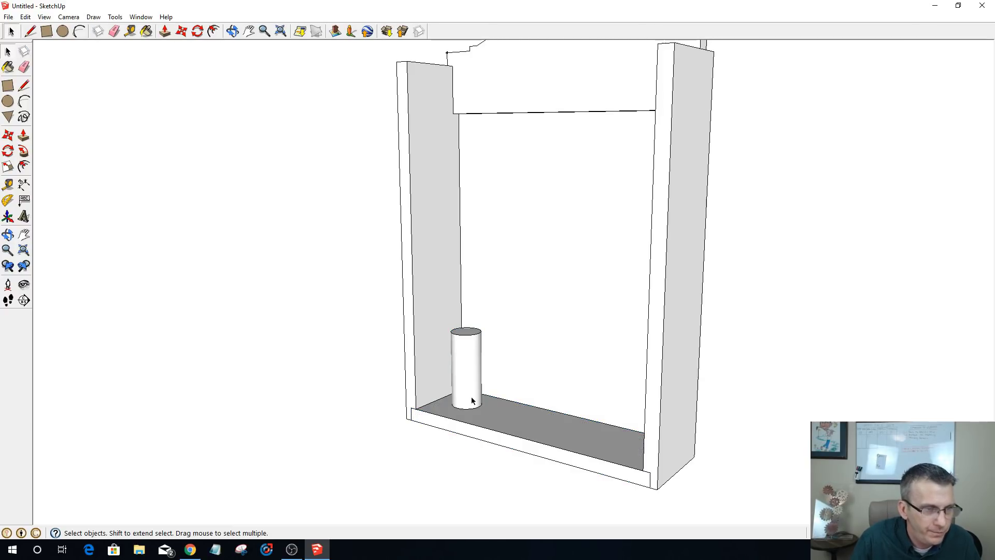
click(455, 347)
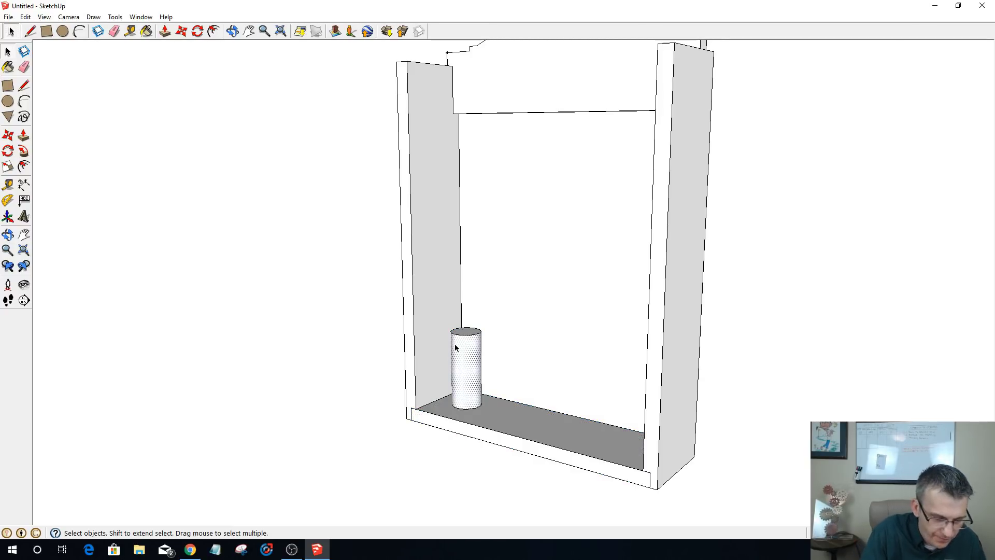
key(Delete)
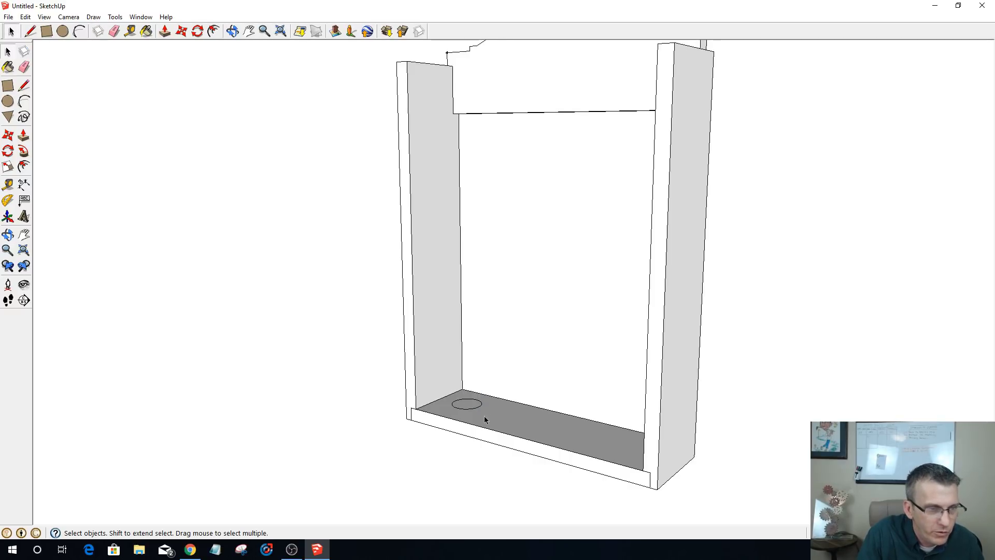
- Select the entire bottom board and make it a component
triple_click(486, 419)
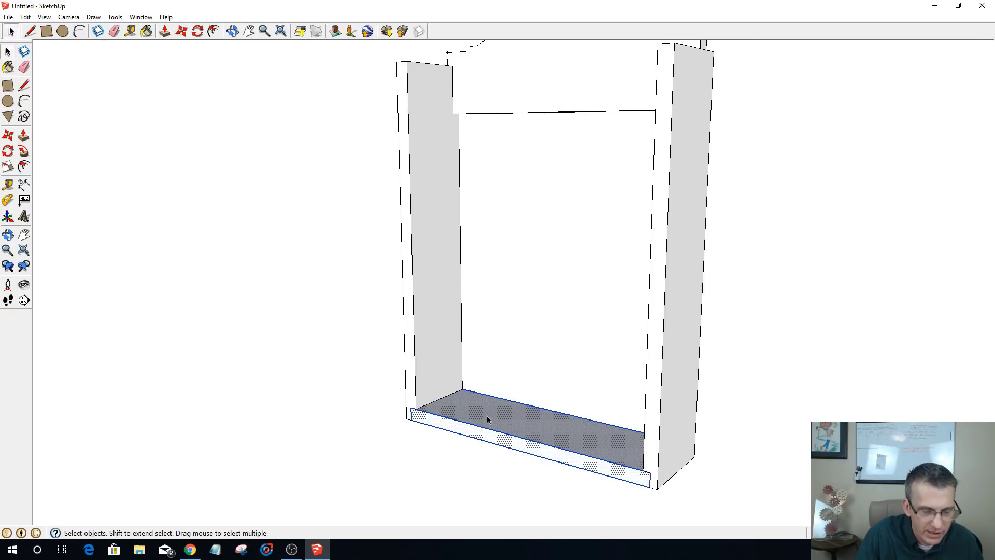
key(g)
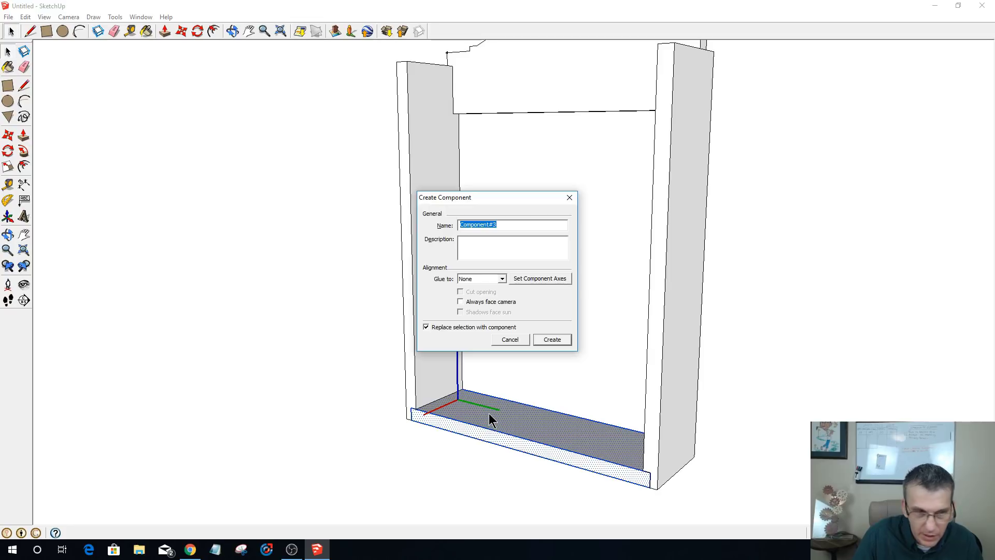
key(Return)
- Draw a small circle on the bottom board component near the left side board and pull it up into a jar-like cylinder
click(62, 31)
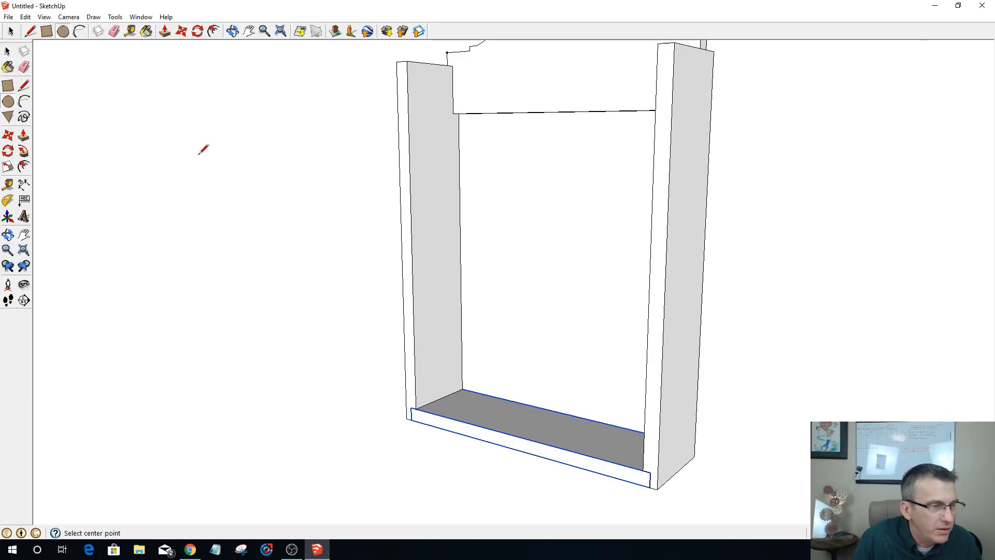
click(478, 410)
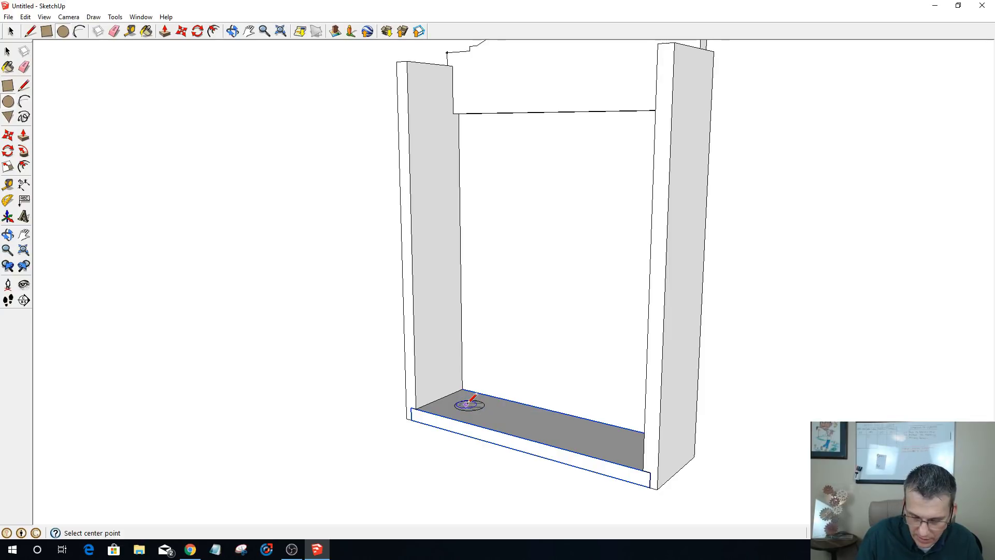
key(p)
click(470, 404)
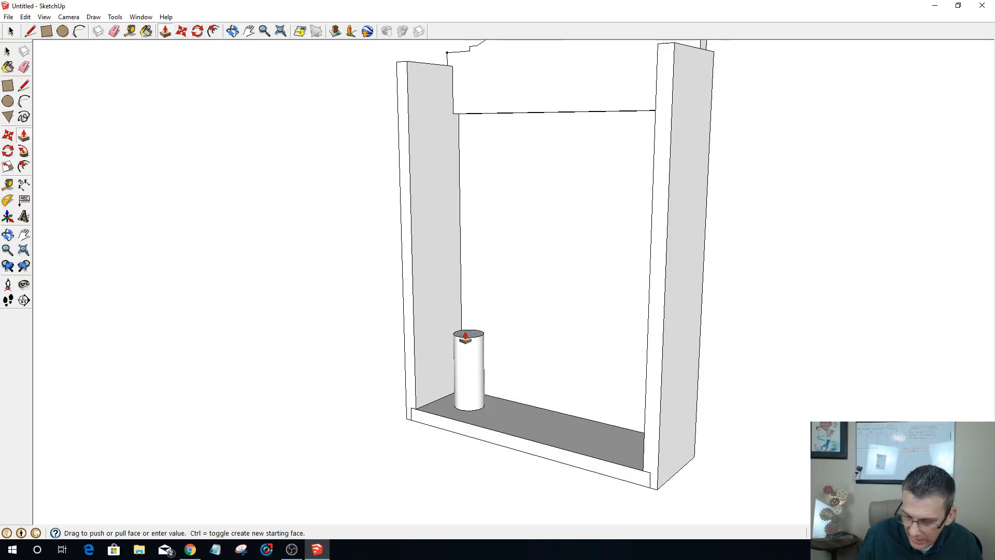
click(465, 337)
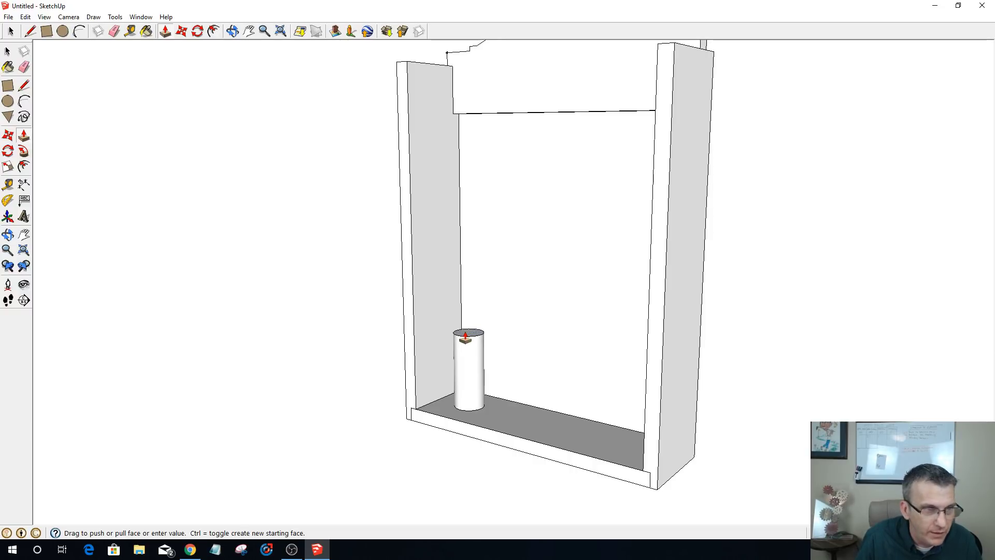
- Select the whole cylinder and make it a component
key(space)
double_click(464, 359)
click(464, 358)
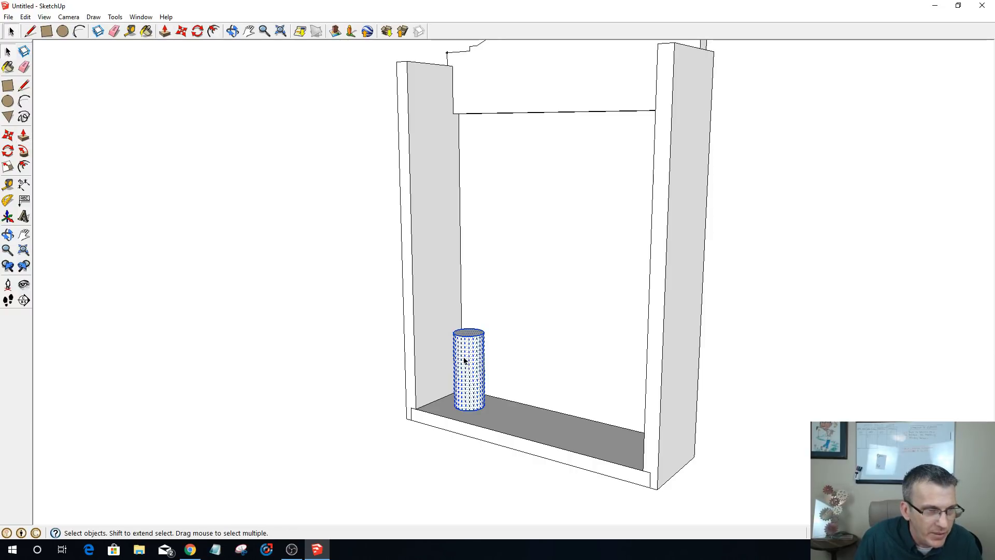
key(g)
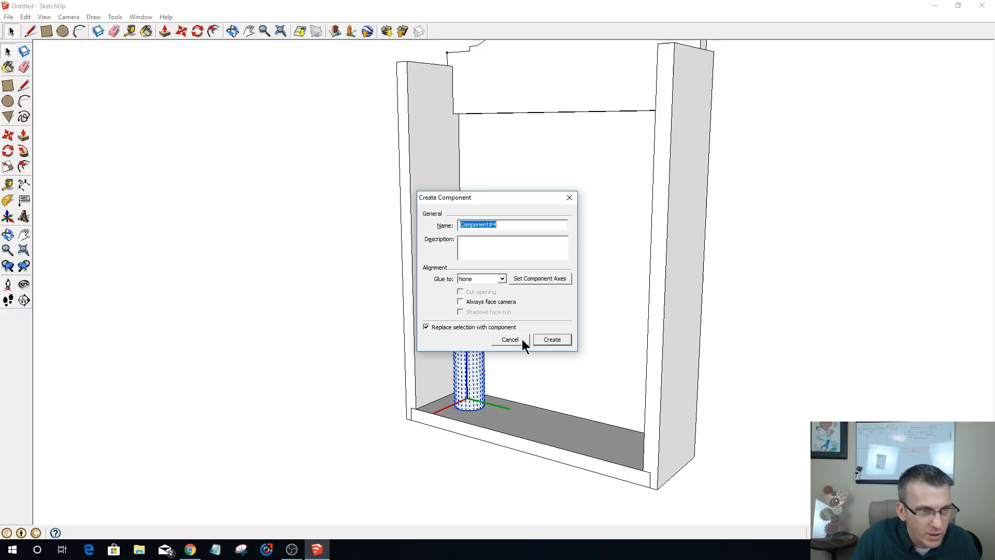
click(551, 340)
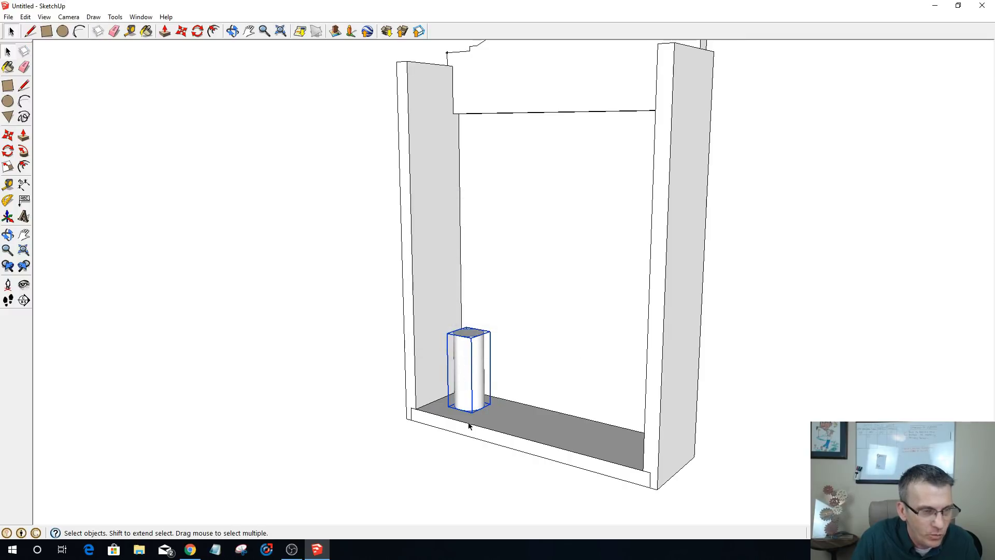
- Copy the cylinder component sideways along the bottom board and array the copy 4x at the same spacing
middle_drag(601, 428, 695, 423)
scroll(453, 383, up, 2)
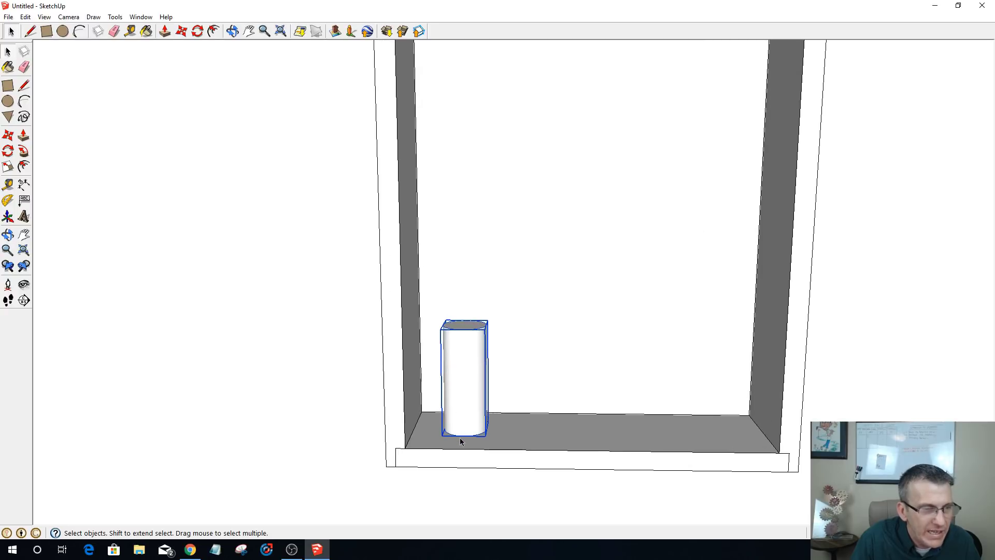
key(m)
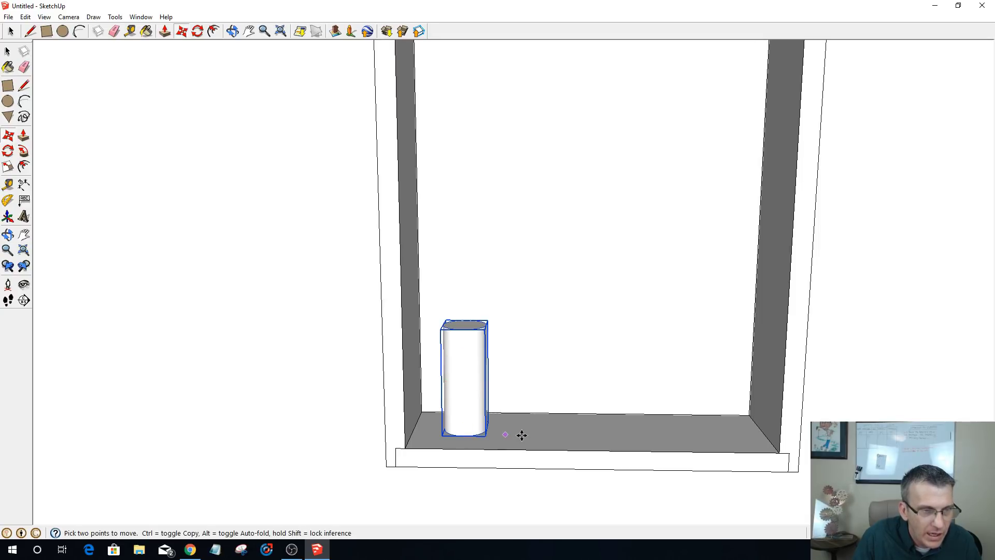
key(ctrl)
click(461, 437)
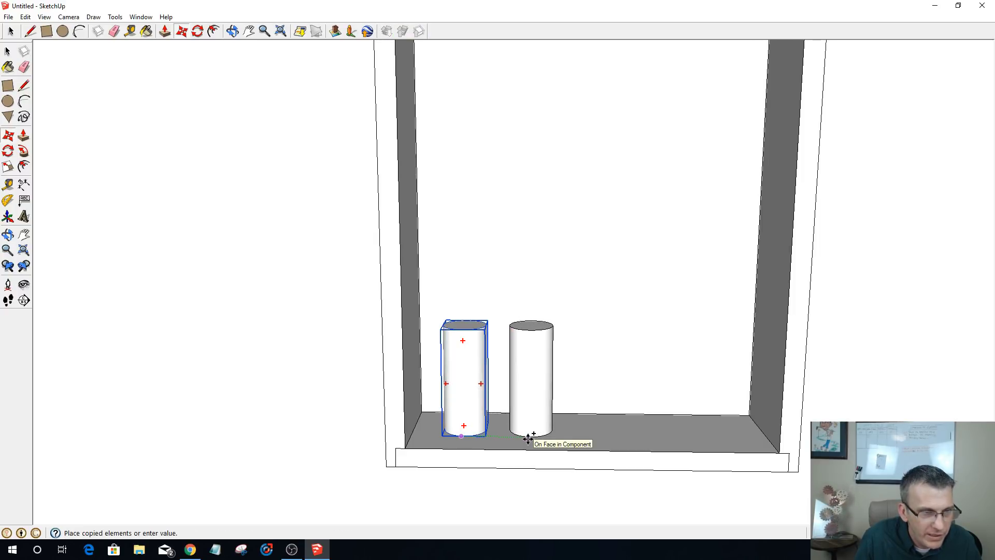
click(527, 440)
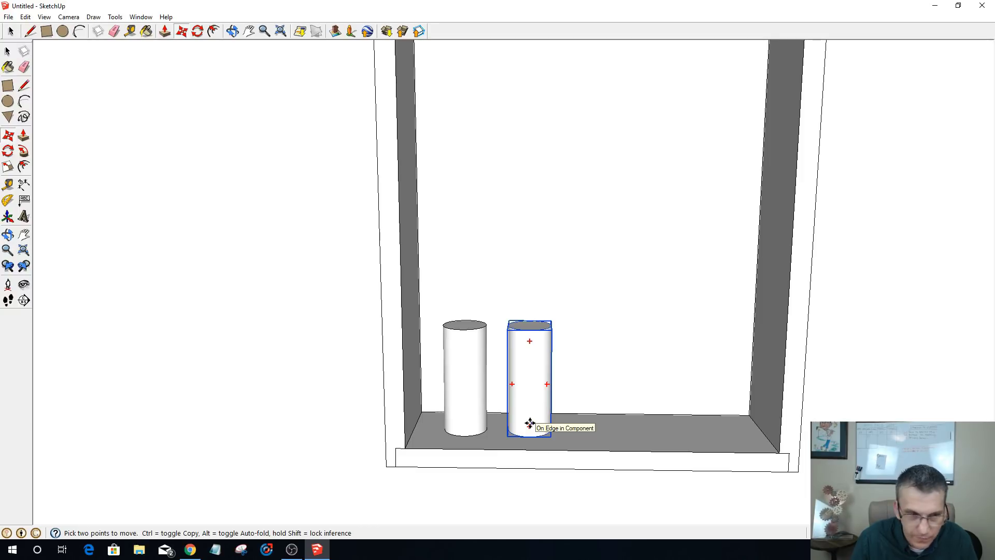
text(4x)
key(Return)
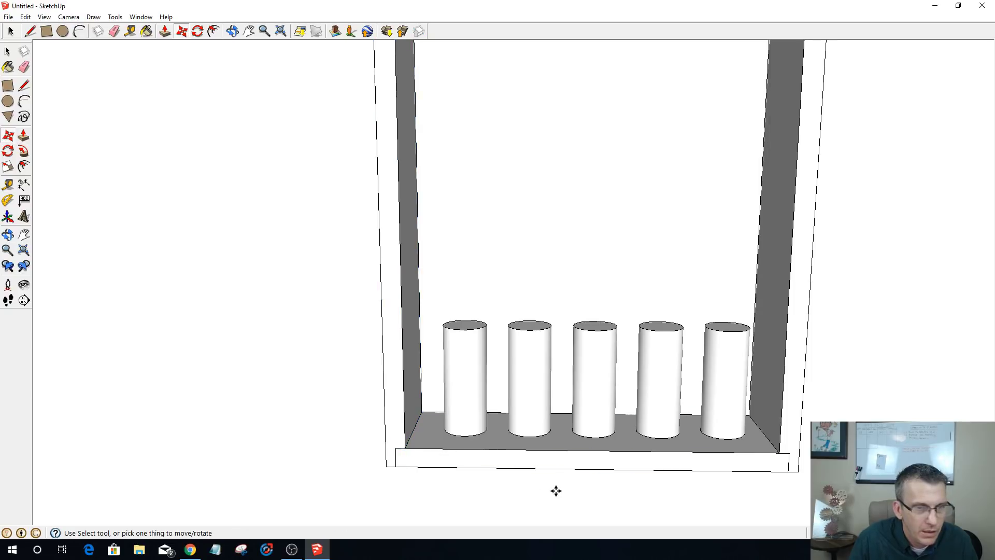
- Select all five cylinders and move them slightly toward the left side board to centre the row between the sides
key(space)
click(464, 417)
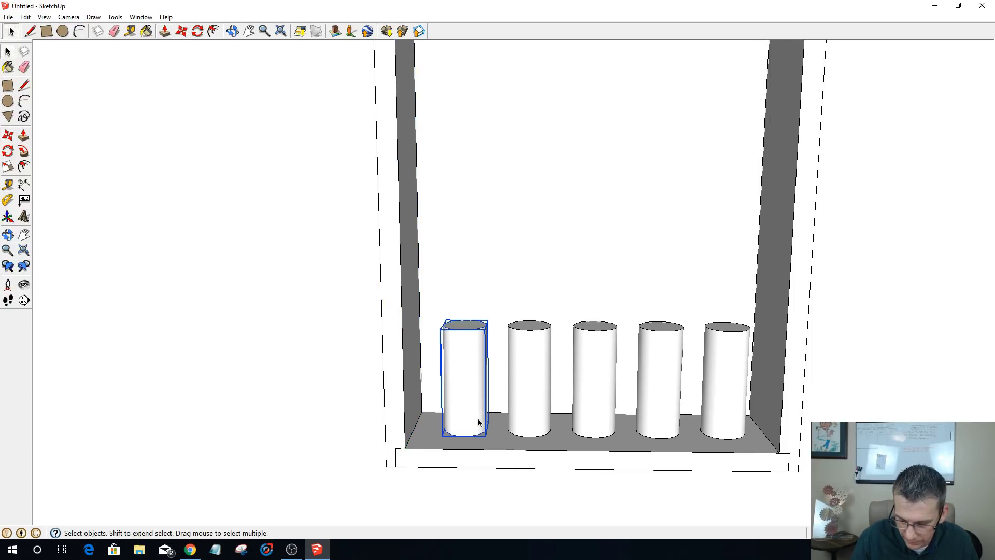
shift+click(526, 406)
shift+click(602, 403)
shift+click(654, 398)
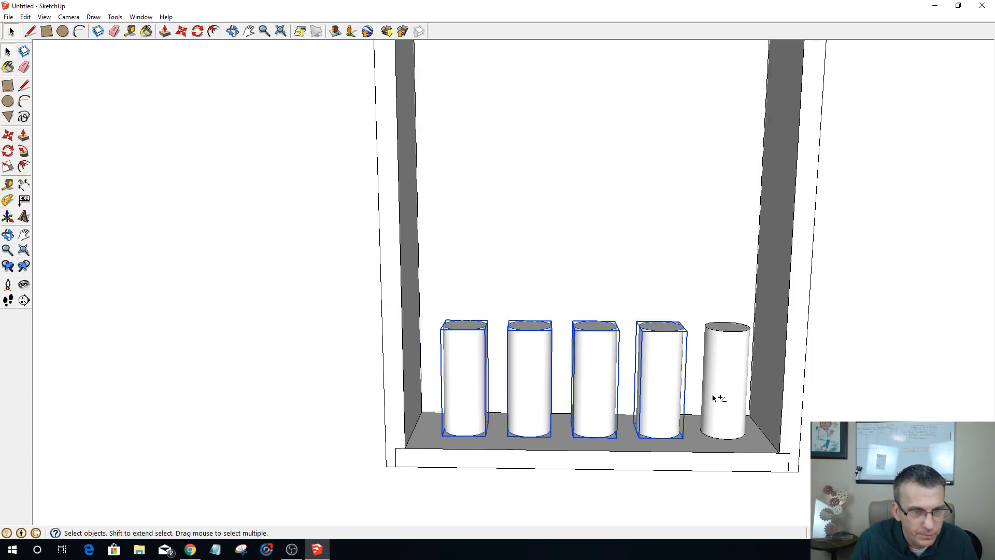
shift+click(719, 399)
key(m)
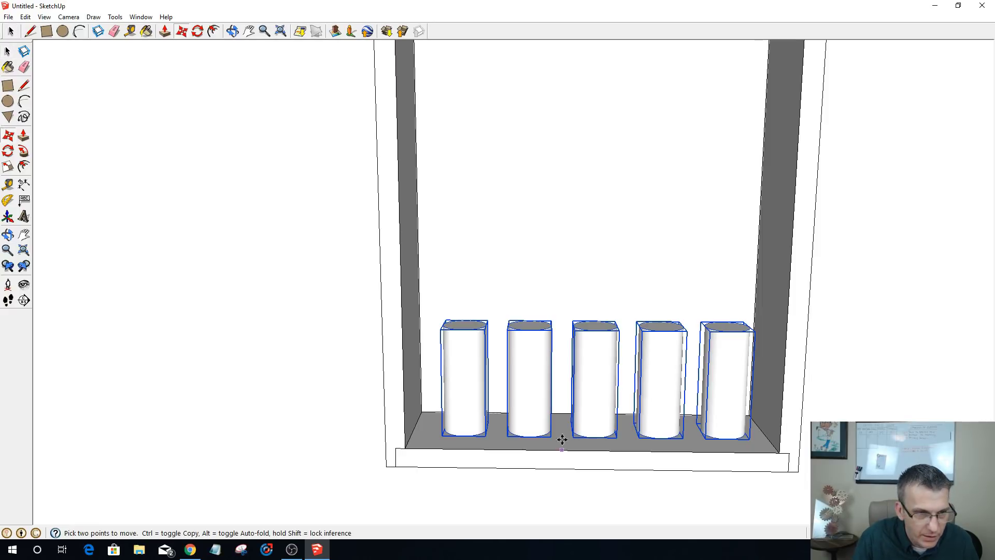
click(588, 437)
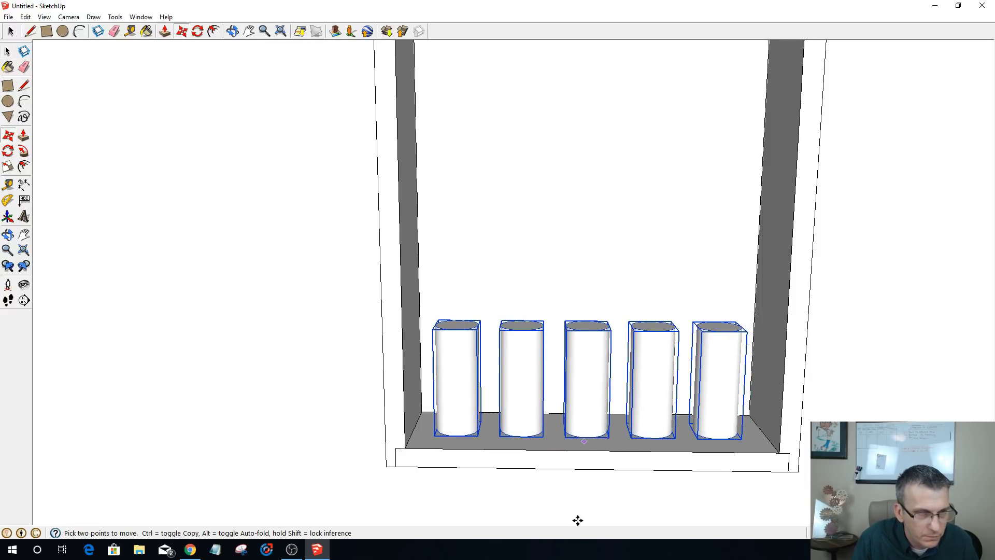
click(584, 502)
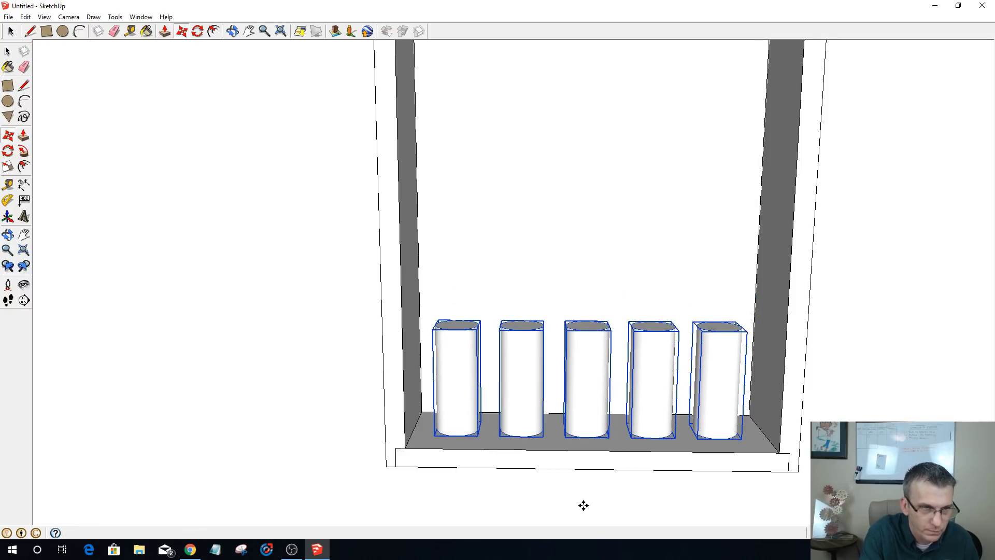
key(space)
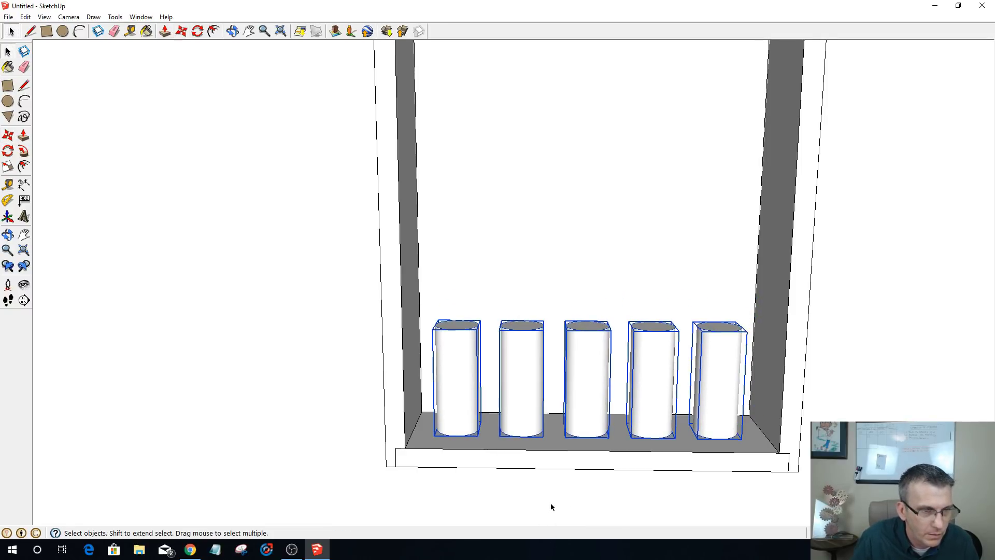
click(553, 502)
- Open the right side board component for editing with its connected geometry selected
key(o)
drag(596, 484, 423, 316)
scroll(515, 344, down, 3)
key(space)
scroll(423, 317, up, 3)
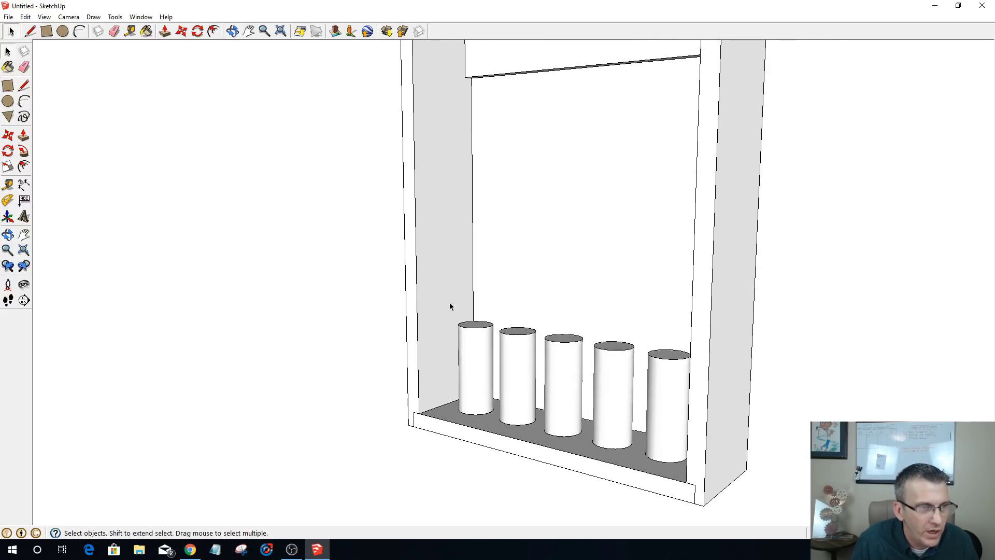
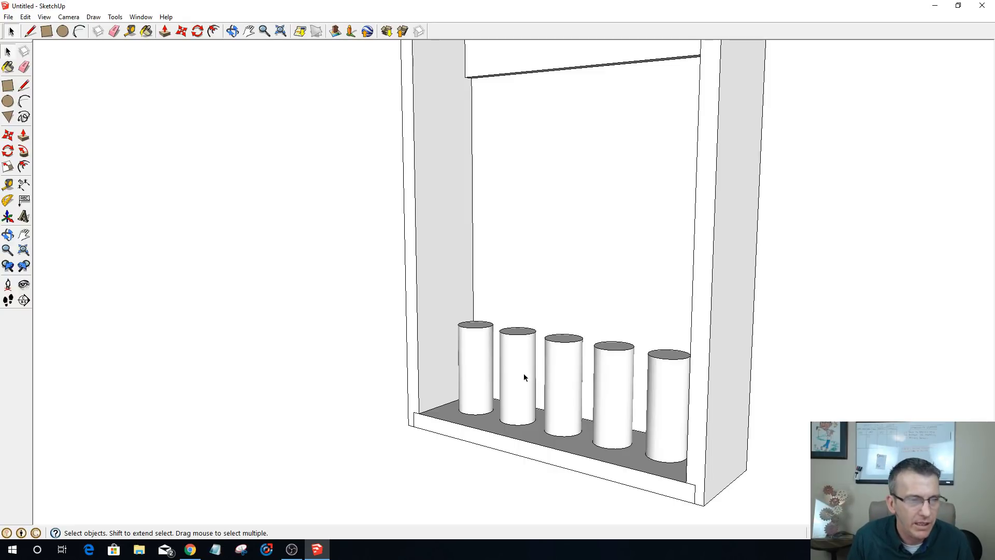
middle_drag(515, 392, 209, 284)
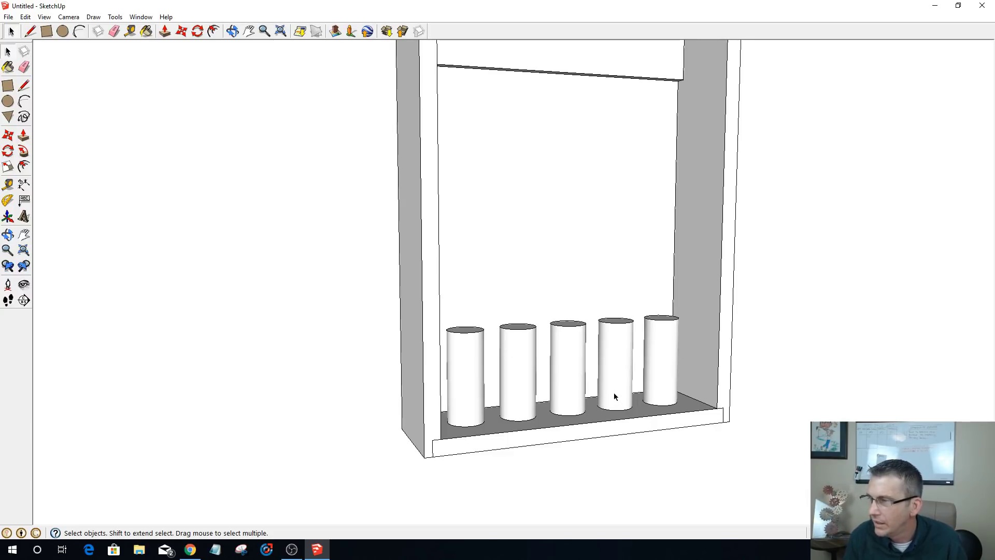
scroll(650, 396, up, 1)
middle_drag(698, 452, 663, 397)
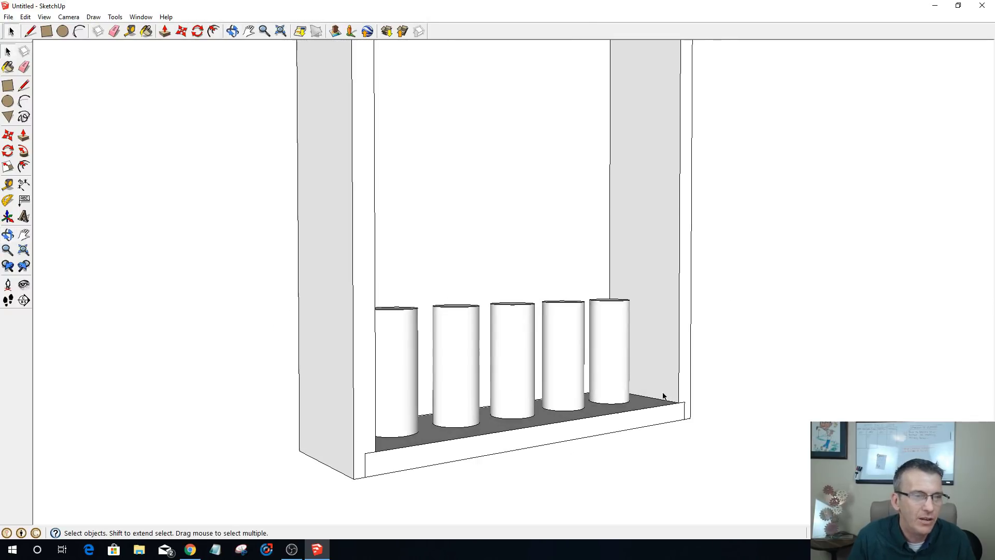
scroll(621, 271, up, 2)
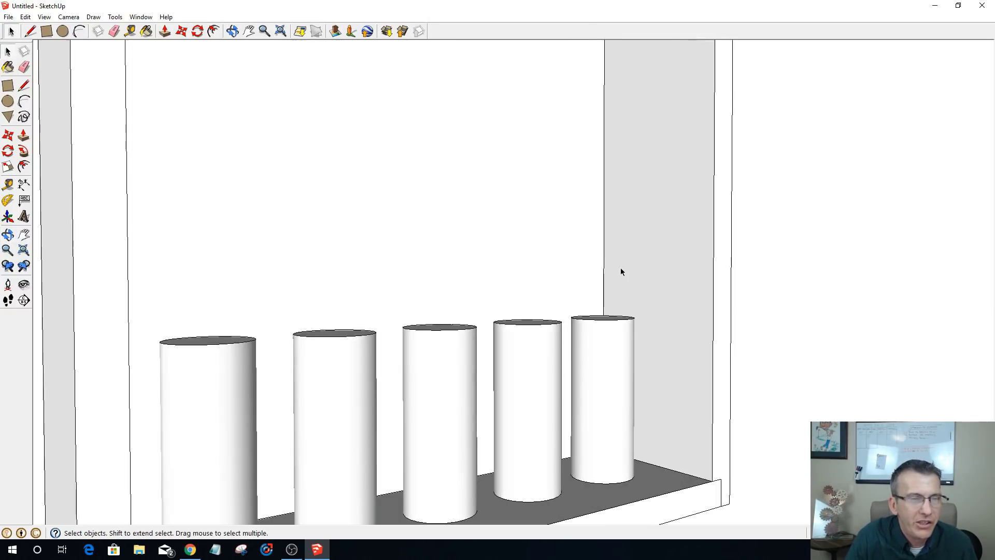
triple_click(666, 281)
scroll(608, 293, up, 1)
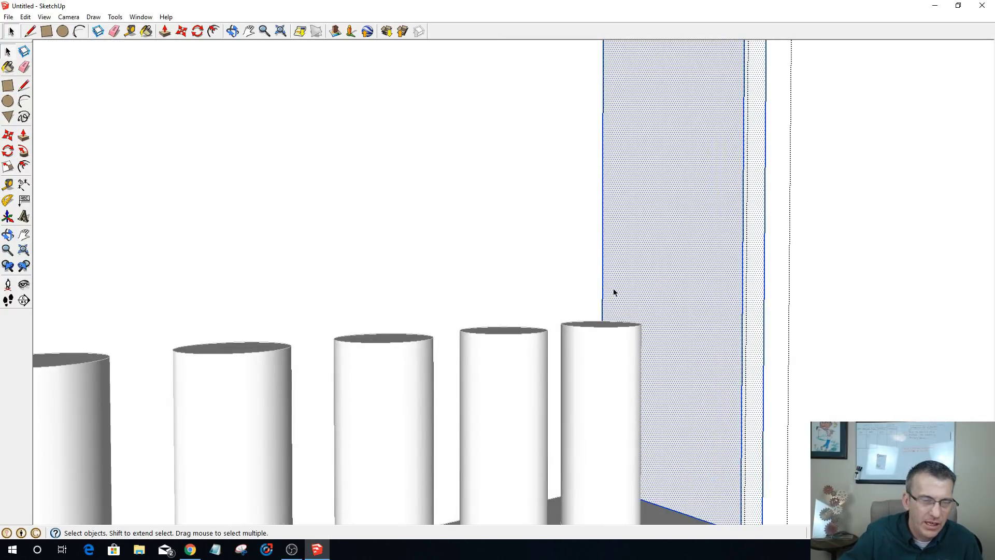
scroll(602, 440, down, 3)
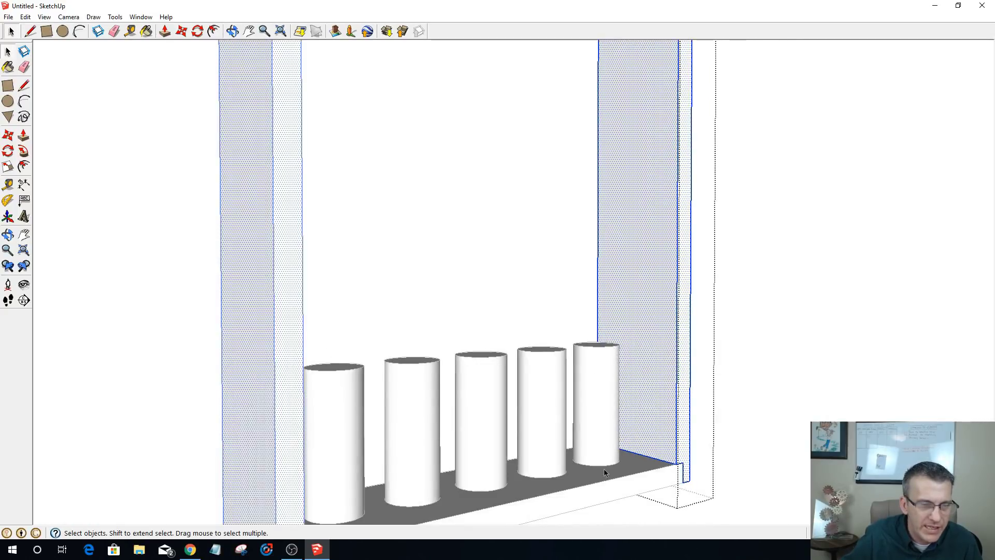
- Place a guide line 5" above the bottom board on the right side board's inner face
mouse_move(600, 468)
middle_down()
mouse_move(617, 515)
mouse_move(594, 453)
middle_up()
scroll(593, 453, up, 3)
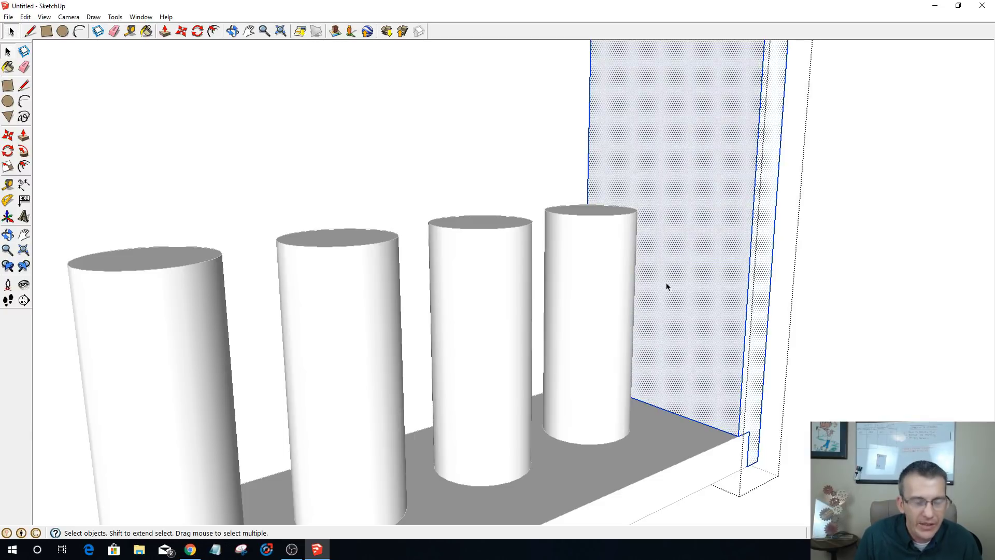
key(t)
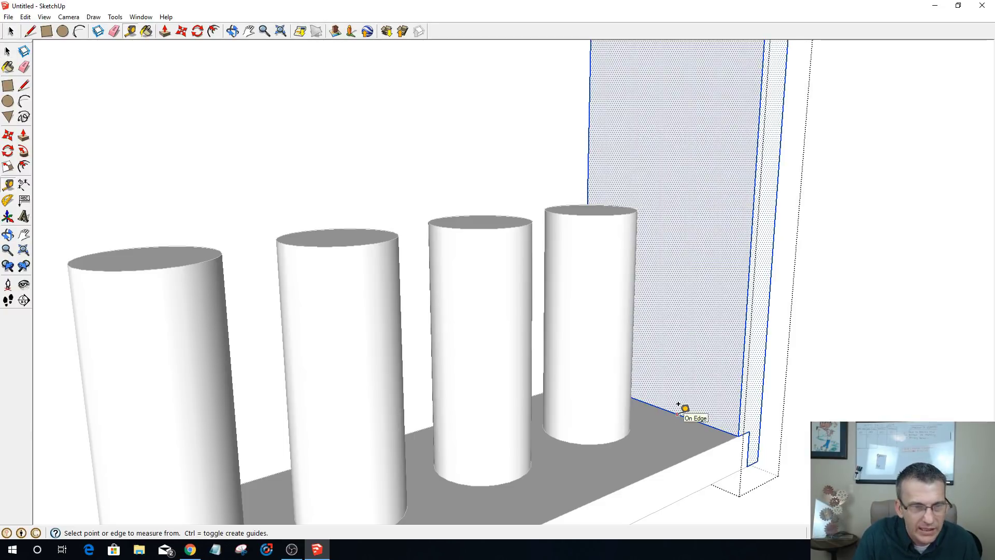
click(678, 413)
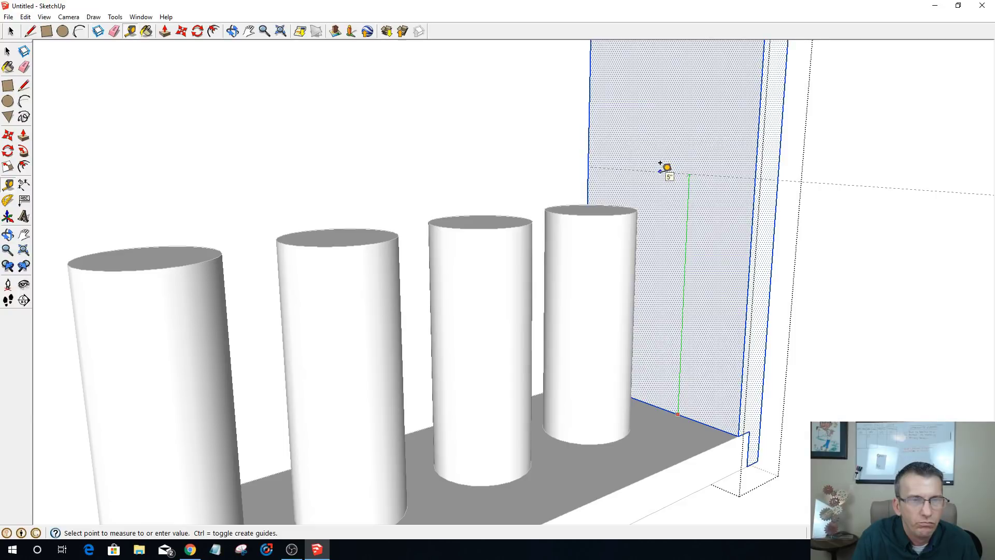
click(660, 164)
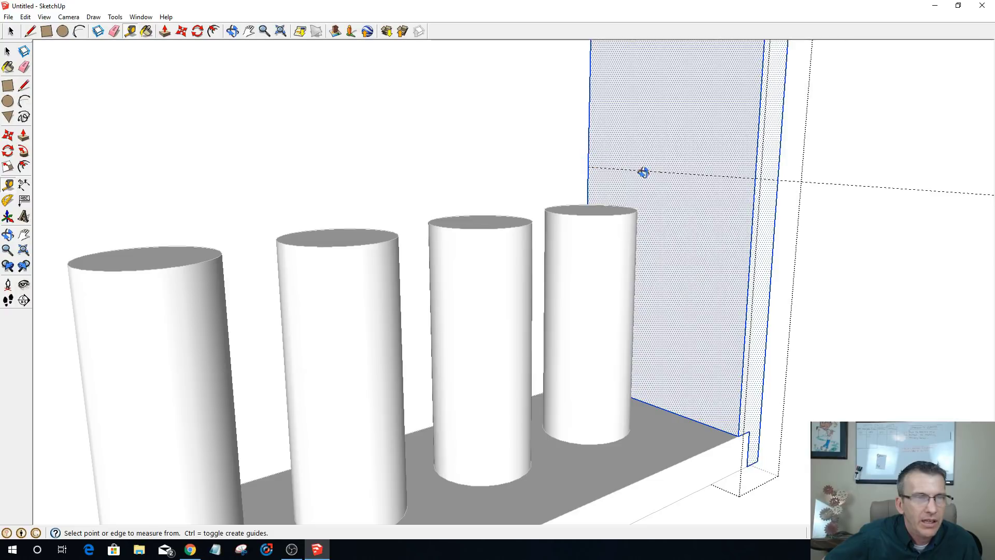
- Draw a narrow rectangle across the full depth of the right side board's inner face, starting at the guide's intersection with the front edge
middle_drag(641, 171, 461, 155)
scroll(462, 155, down, 4)
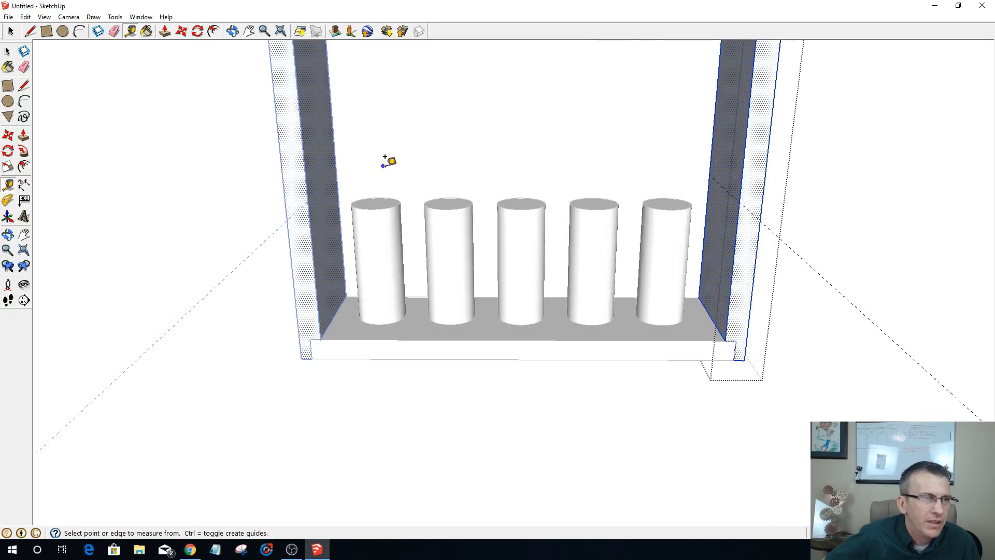
scroll(386, 161, up, 2)
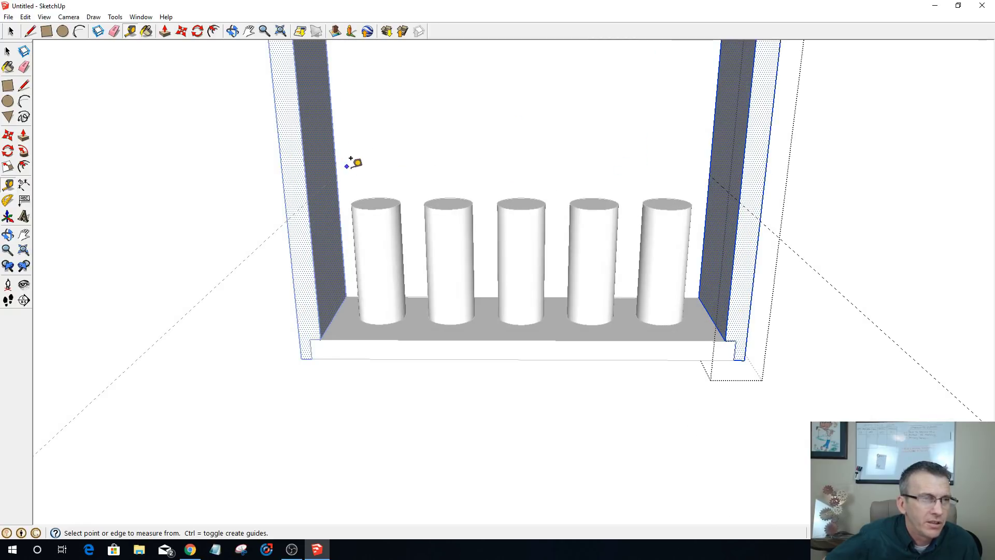
middle_drag(389, 170, 542, 166)
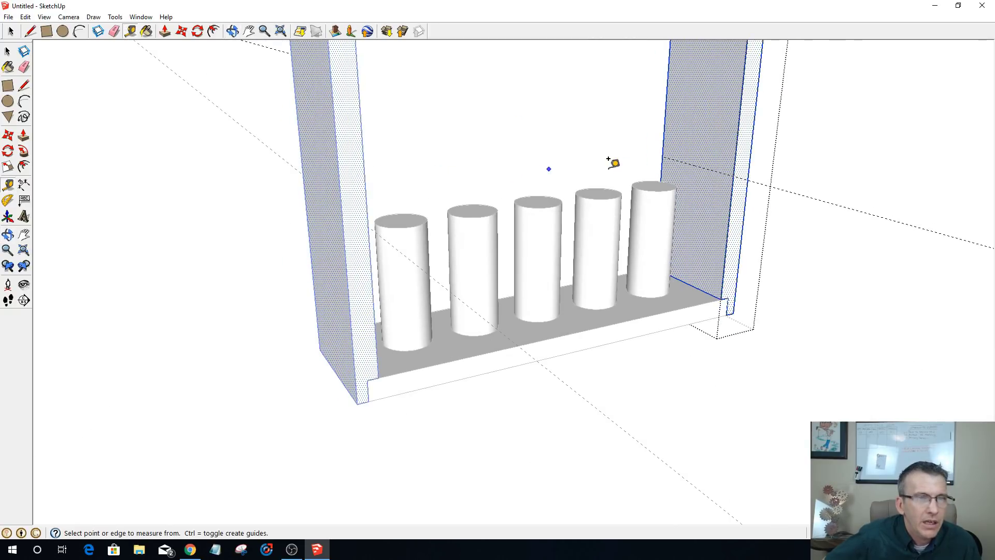
scroll(672, 159, up, 3)
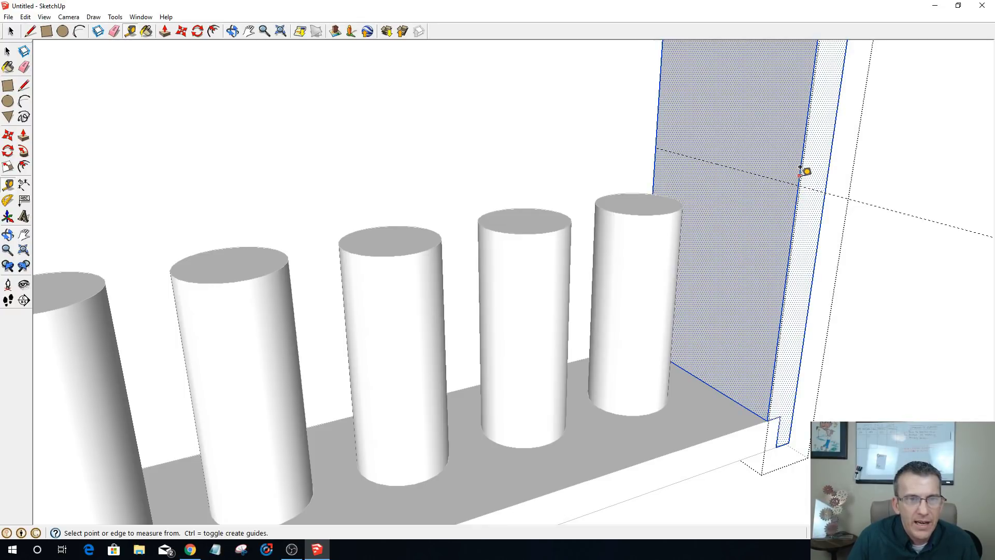
key(r)
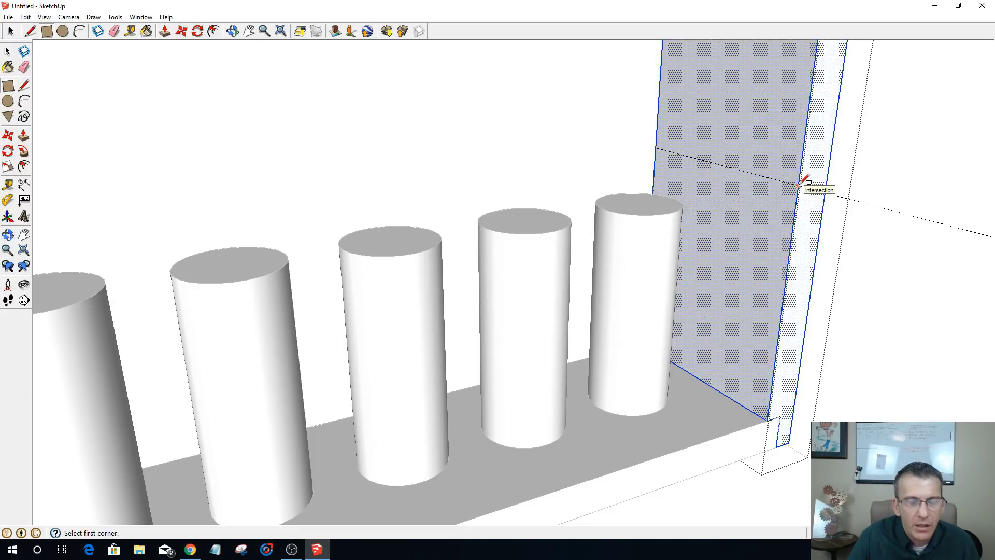
click(798, 185)
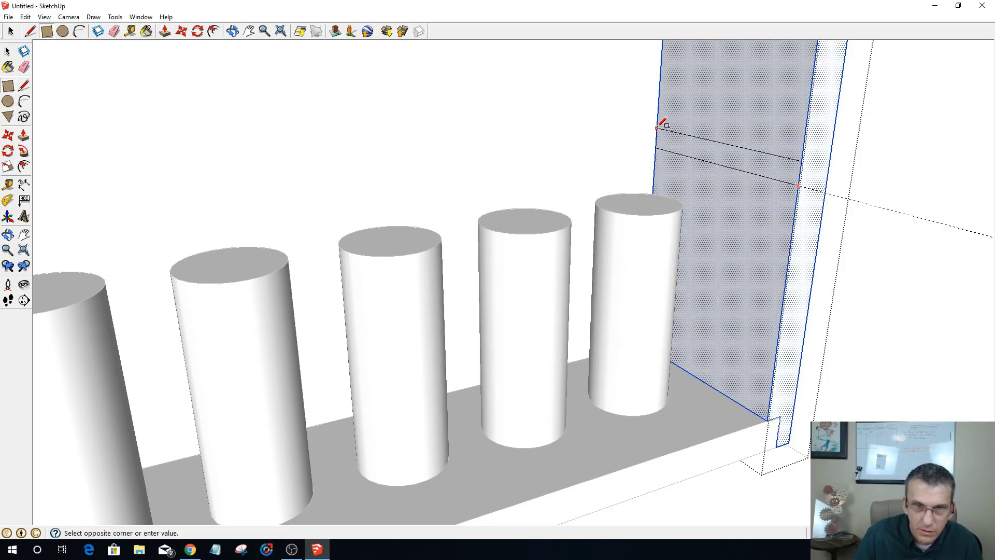
click(657, 127)
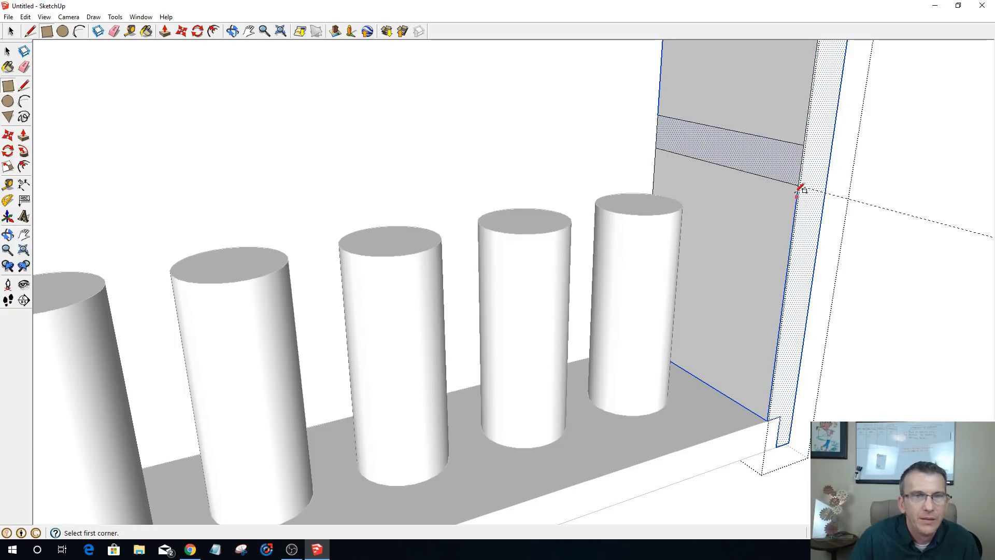
- Push the narrow strip into the side board to cut a shelf dado
key(p)
click(764, 166)
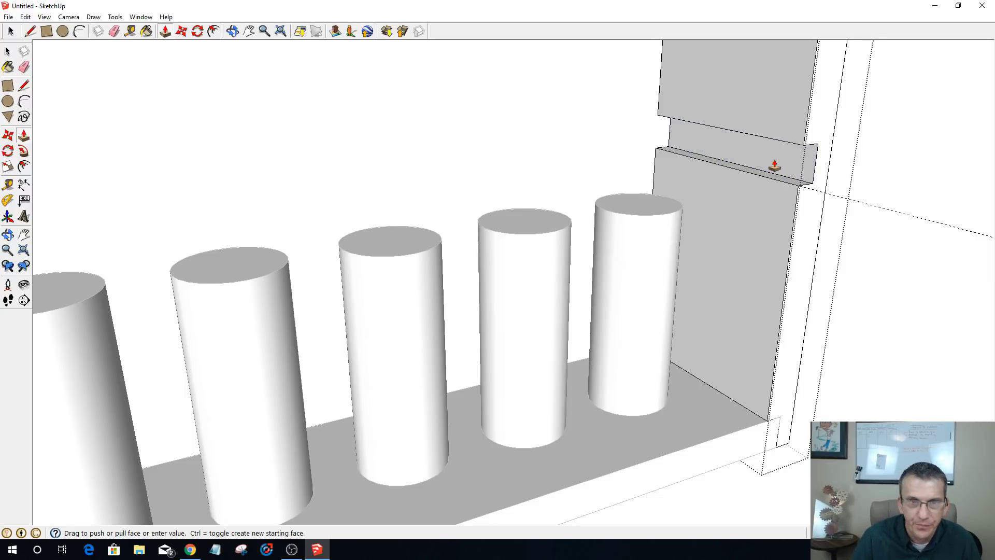
click(773, 164)
scroll(782, 239, down, 5)
scroll(794, 239, up, 4)
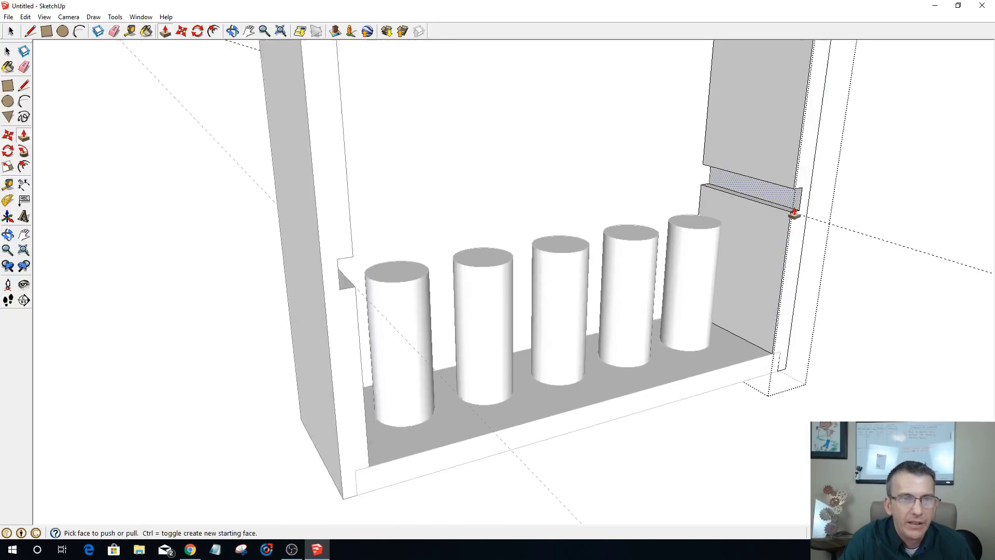
- Place a guide line on the right side board's inner face above the first shelf dado, measured from the dado's upper edge
middle_drag(801, 238, 704, 247)
key(p)
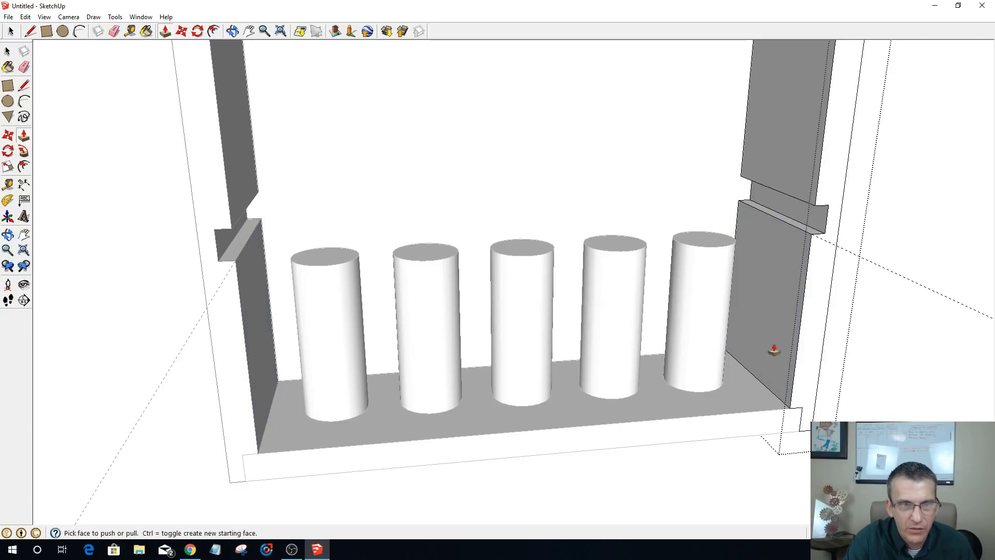
scroll(777, 271, down, 5)
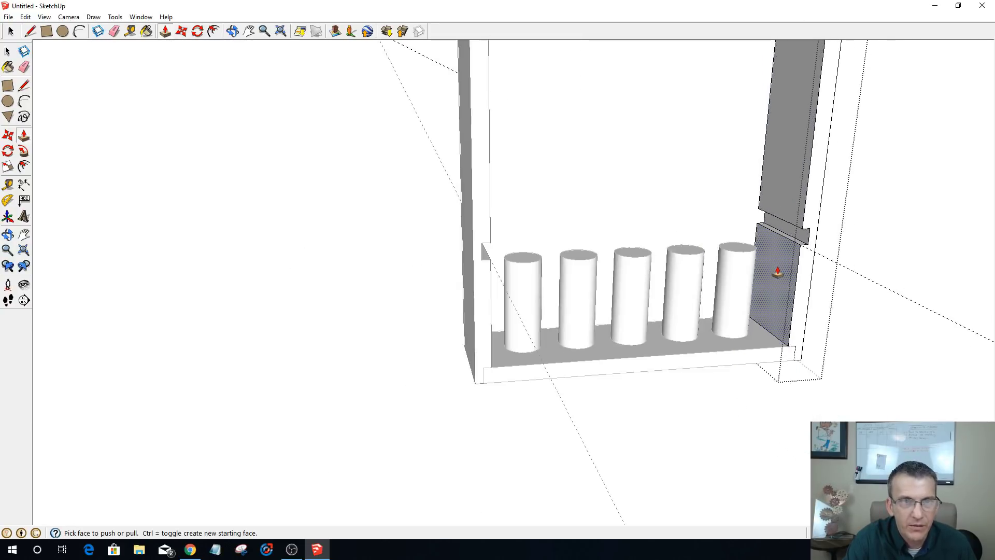
scroll(803, 163, up, 2)
scroll(803, 164, up, 1)
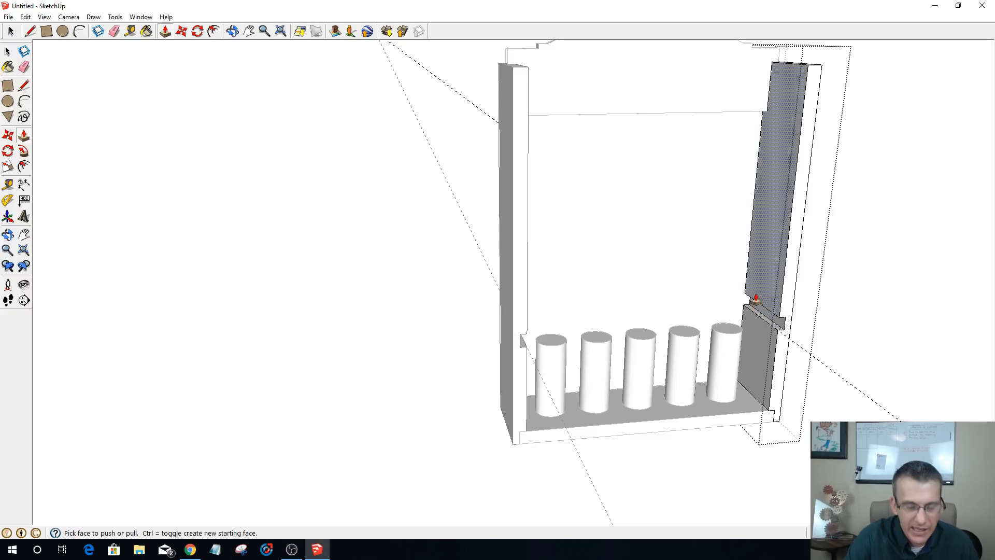
key(t)
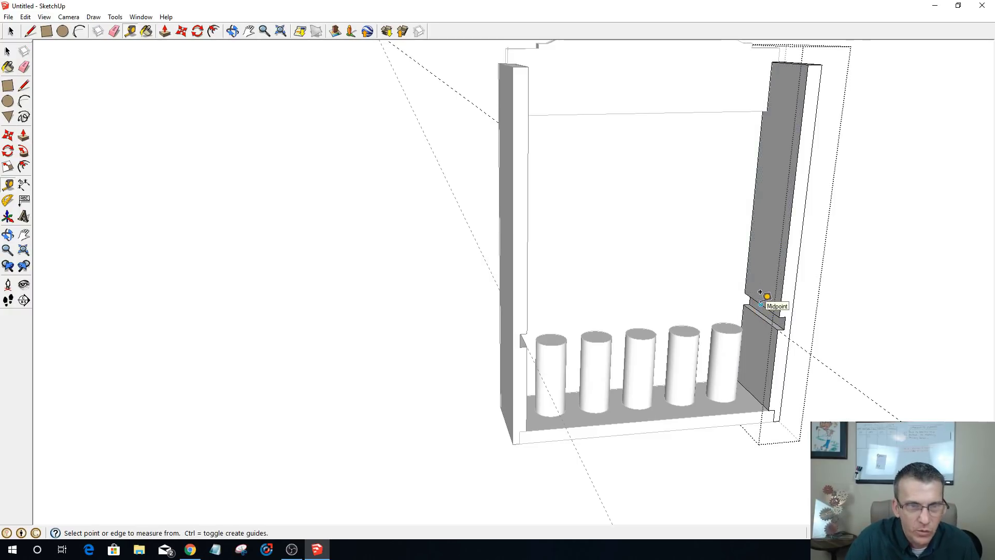
scroll(766, 302, up, 3)
click(770, 313)
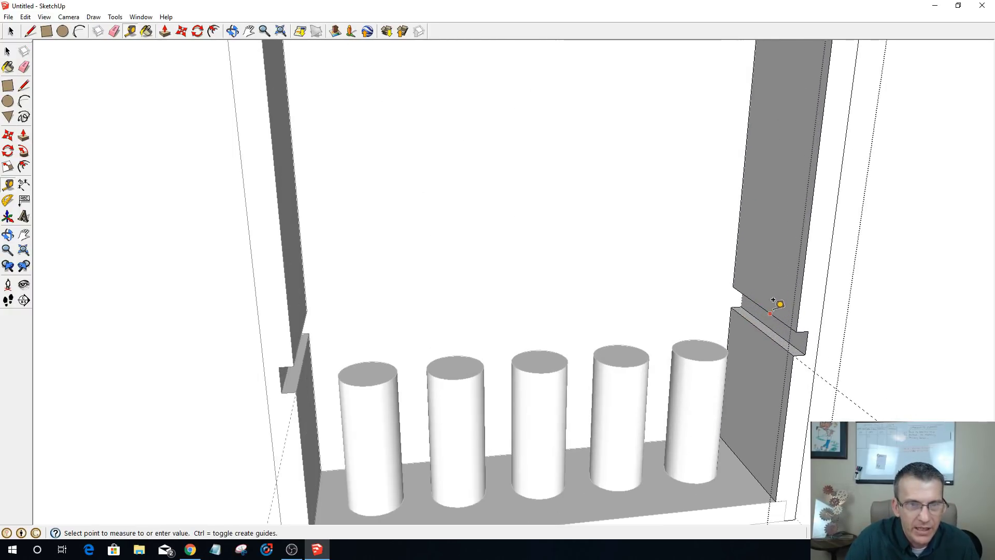
click(792, 176)
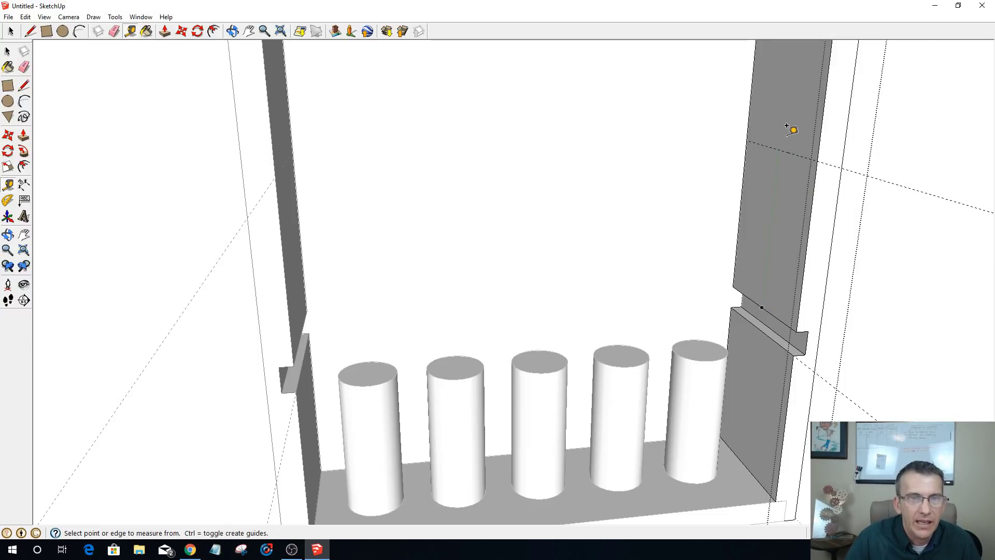
- Draw a narrow rectangle across the right side board's inner face, starting where the new guide meets the front edge and extending above the guide
scroll(788, 128, up, 1)
scroll(788, 128, up, 1)
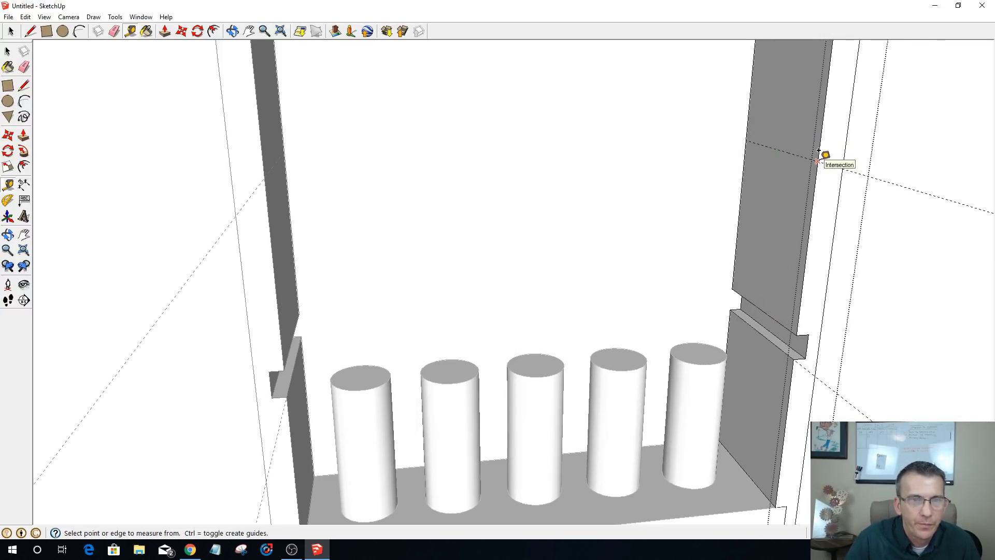
key(r)
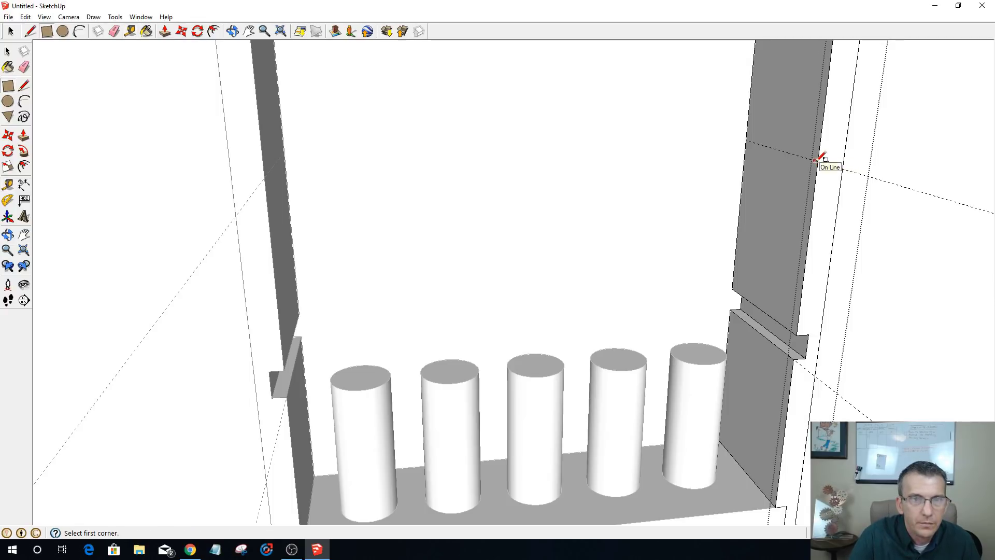
click(817, 161)
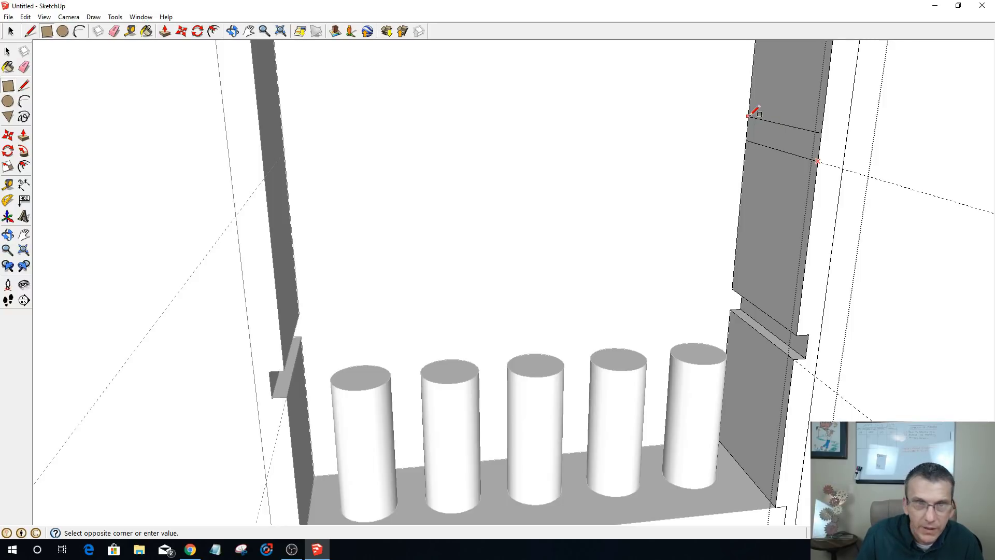
click(749, 116)
- Push the upper strip 3/8" into the side board to cut the second shelf dado
key(p)
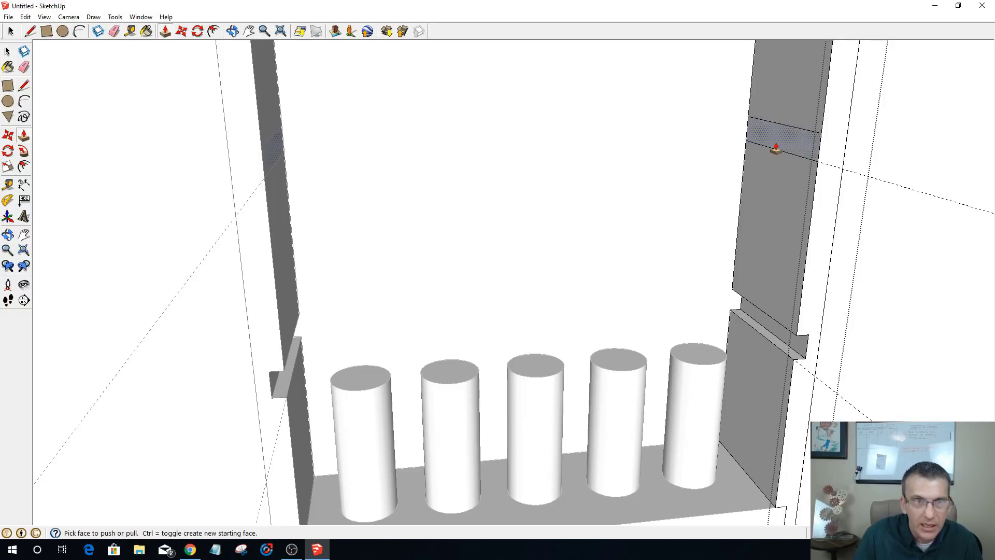
click(773, 148)
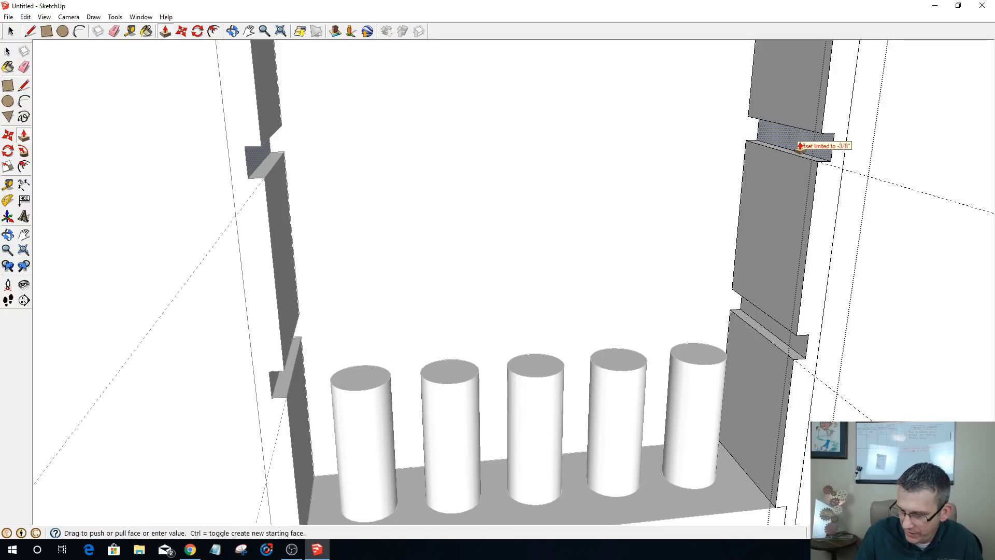
click(800, 146)
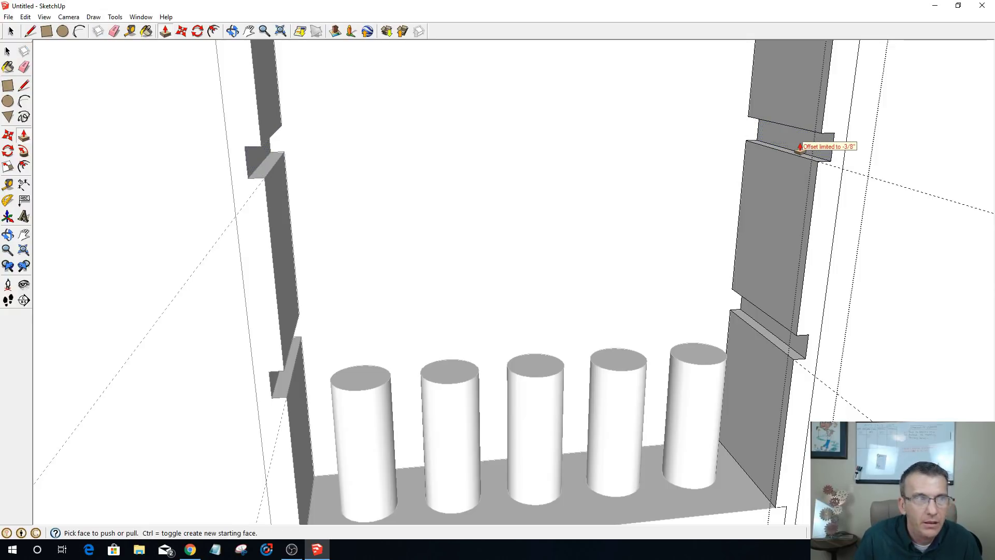
middle_drag(858, 263, 808, 236)
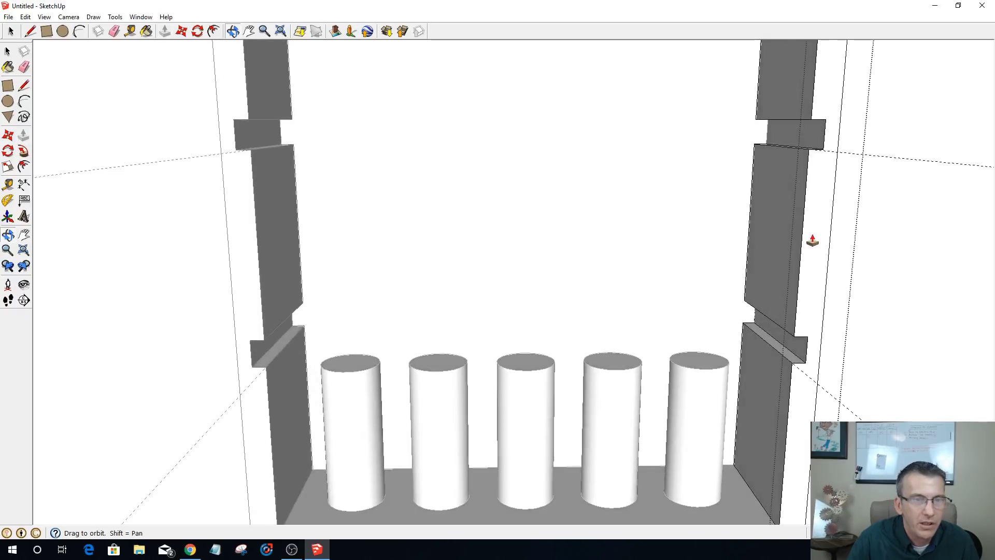
- Place a guide line above the second dado on the right side board, level with the arched back board's lower edge
scroll(815, 231, down, 5)
scroll(789, 138, up, 5)
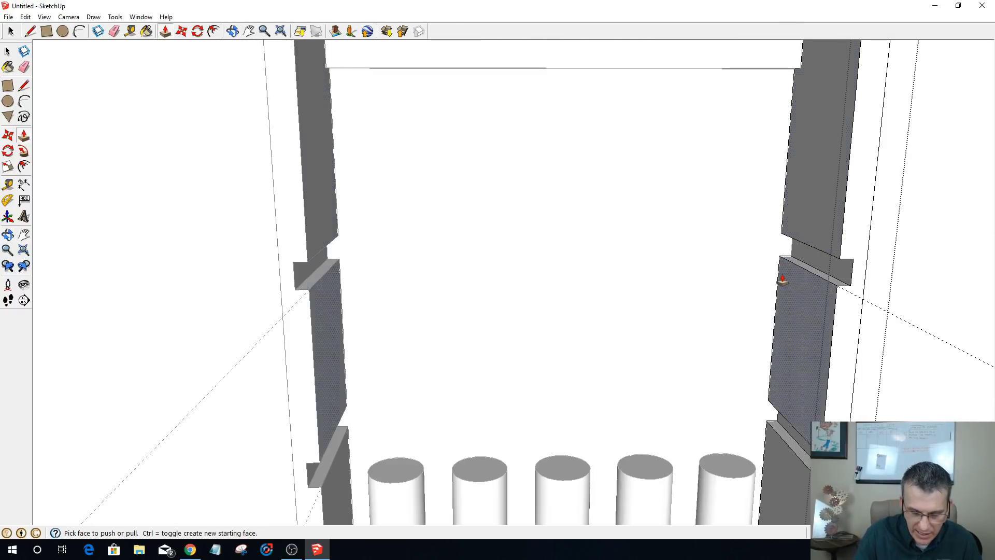
key(t)
click(809, 242)
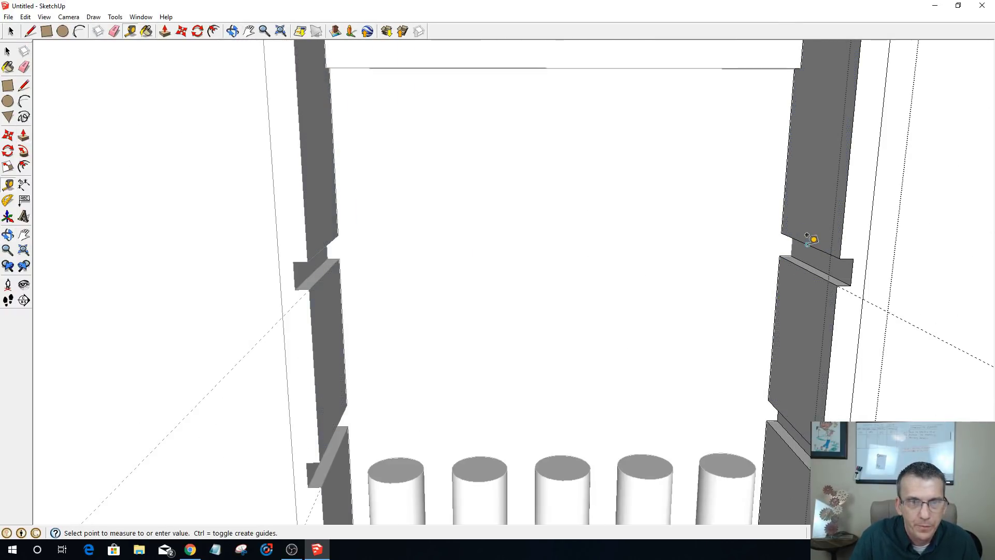
click(820, 130)
- Examine the spacing between the second dado's upper edge and the guide near the arched back board's lower edge
scroll(822, 129, down, 3)
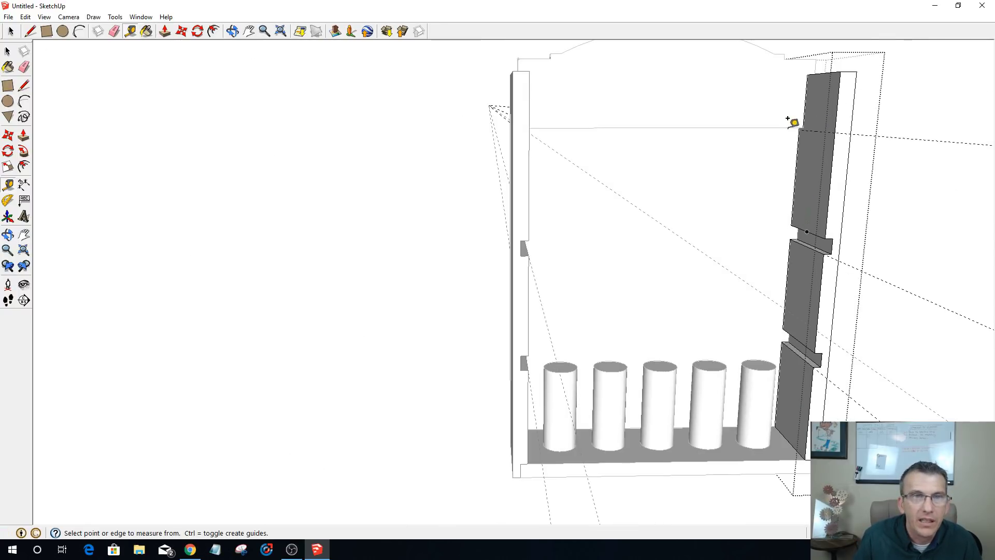
scroll(787, 90, up, 1)
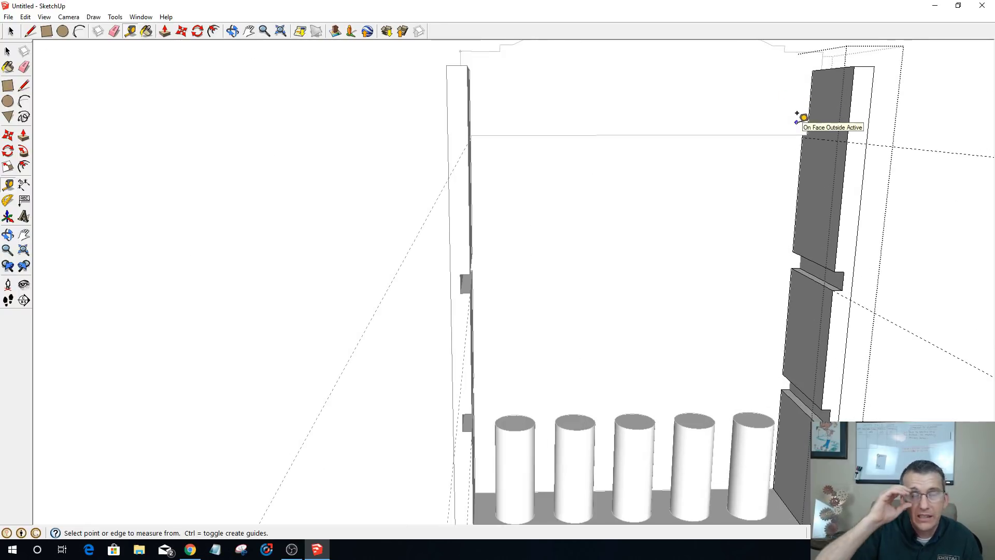
scroll(798, 123, up, 4)
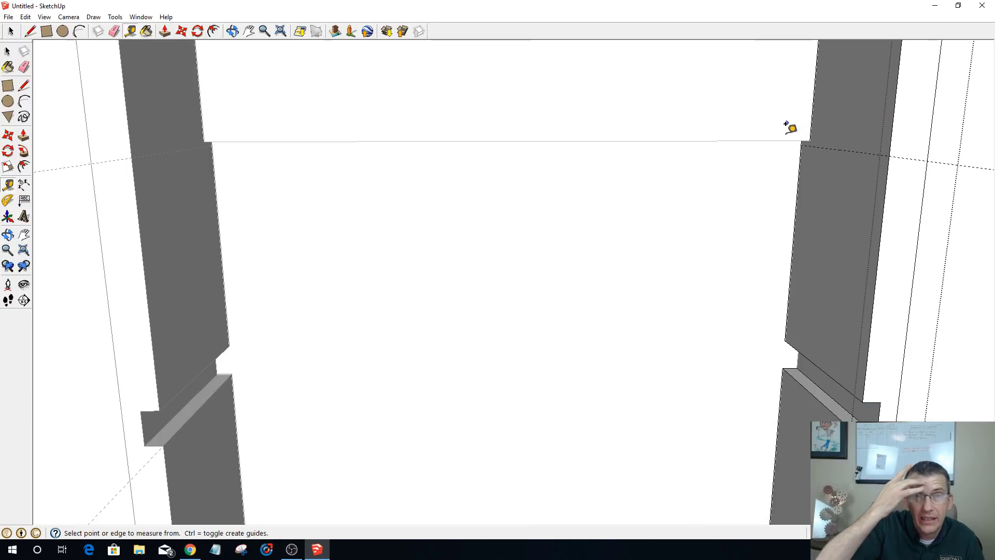
mouse_move(803, 135)
middle_down()
mouse_move(815, 147)
mouse_move(973, 171)
middle_up()
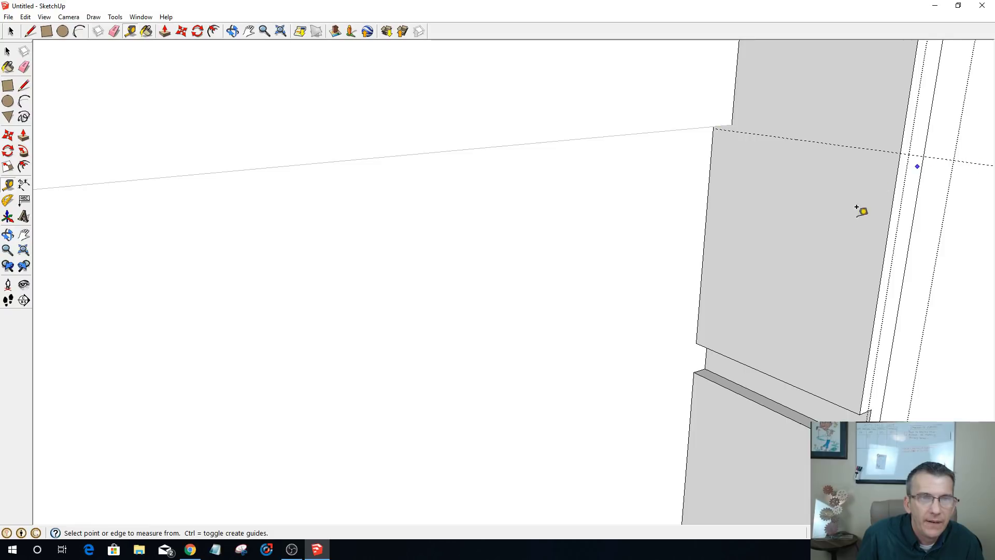
scroll(809, 231, down, 5)
scroll(807, 228, down, 3)
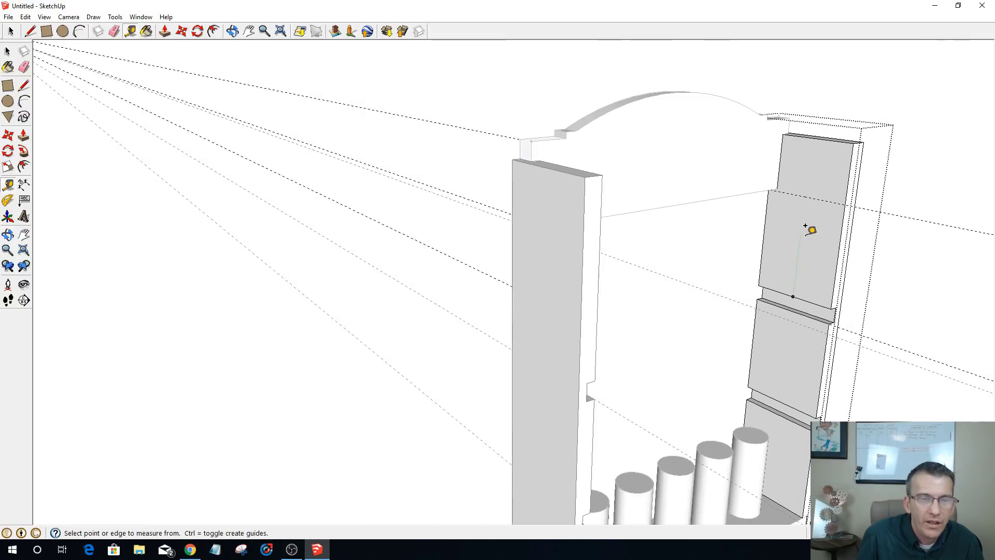
click(793, 296)
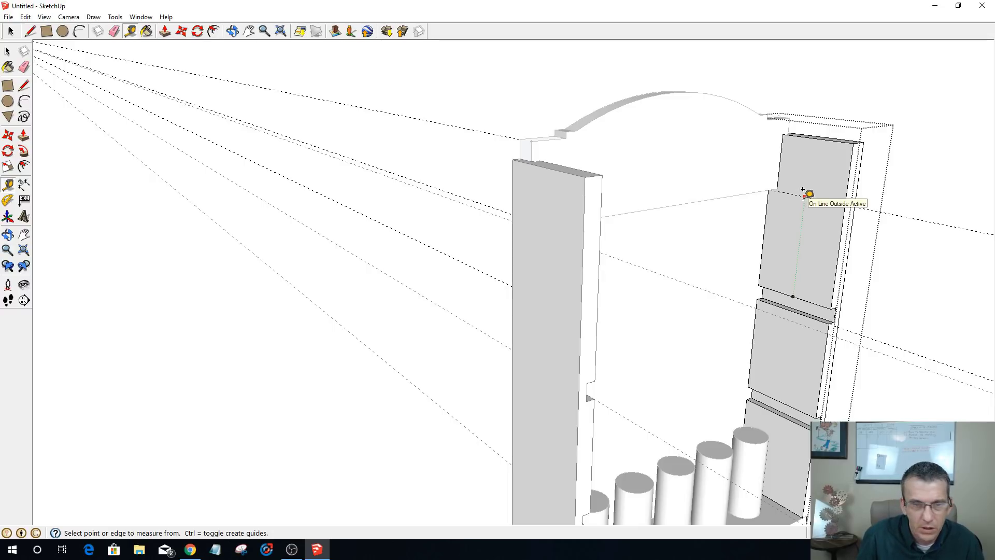
middle_drag(799, 341, 735, 300)
scroll(824, 340, down, 2)
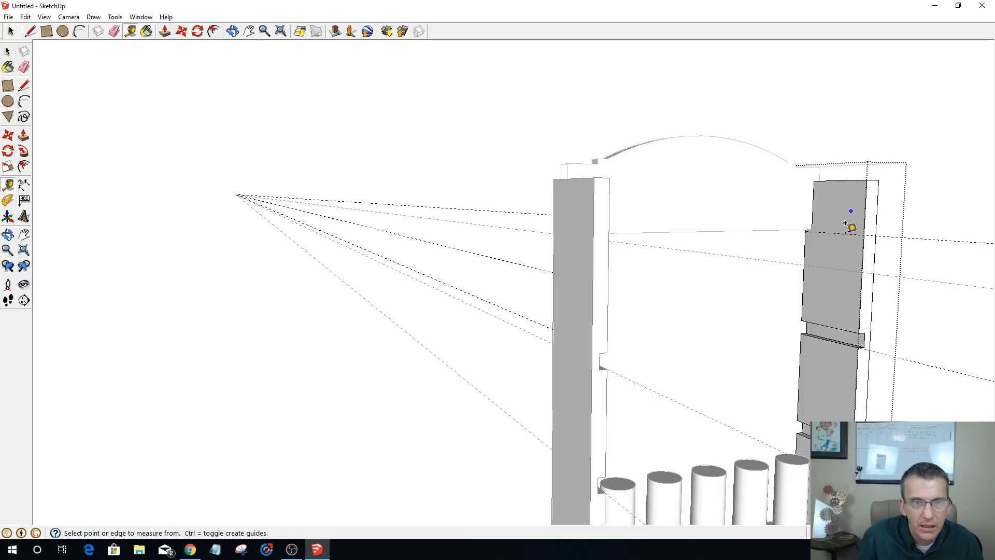
scroll(839, 236, up, 1)
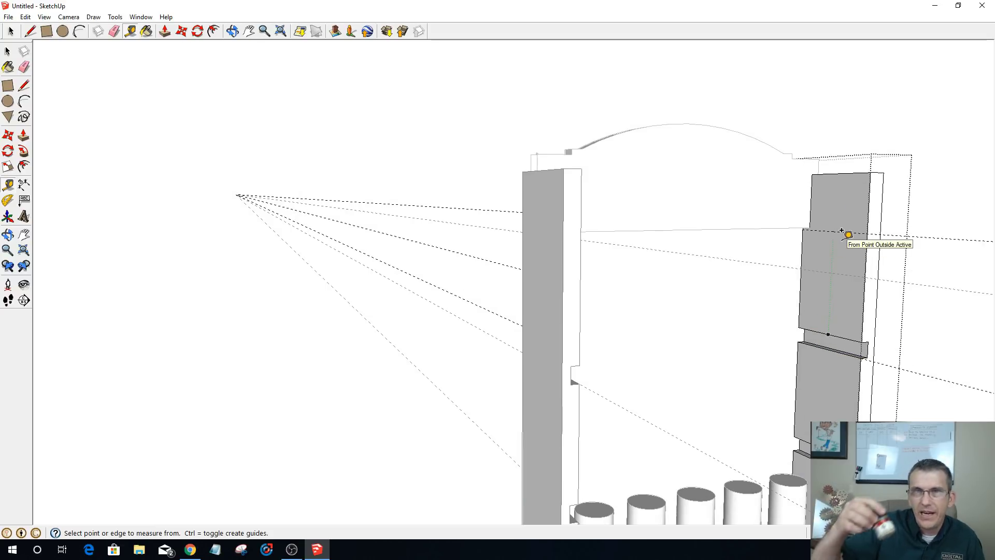
scroll(731, 382, down, 3)
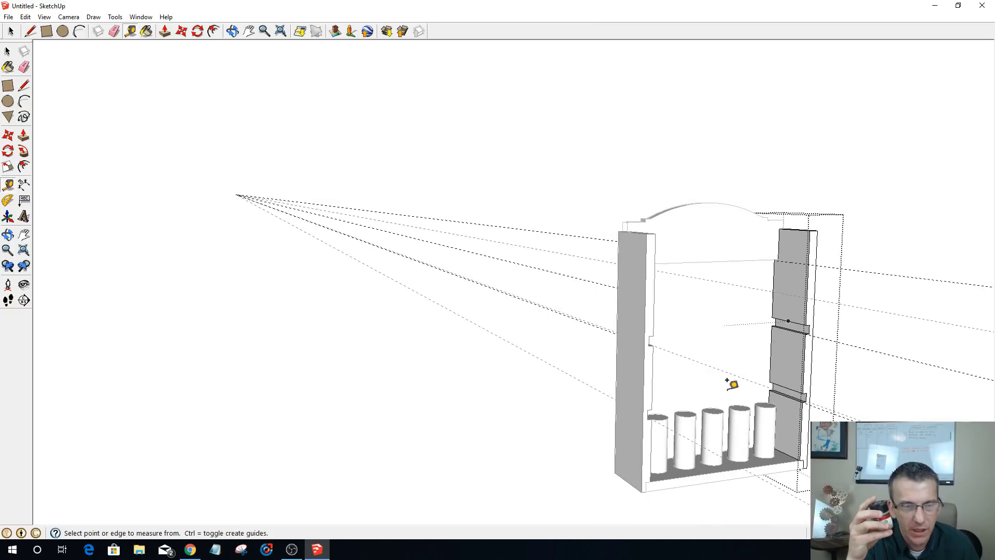
- Place another guide line on the right side board, measured up from the second dado and slightly below the arched back board's lower edge
scroll(760, 361, up, 3)
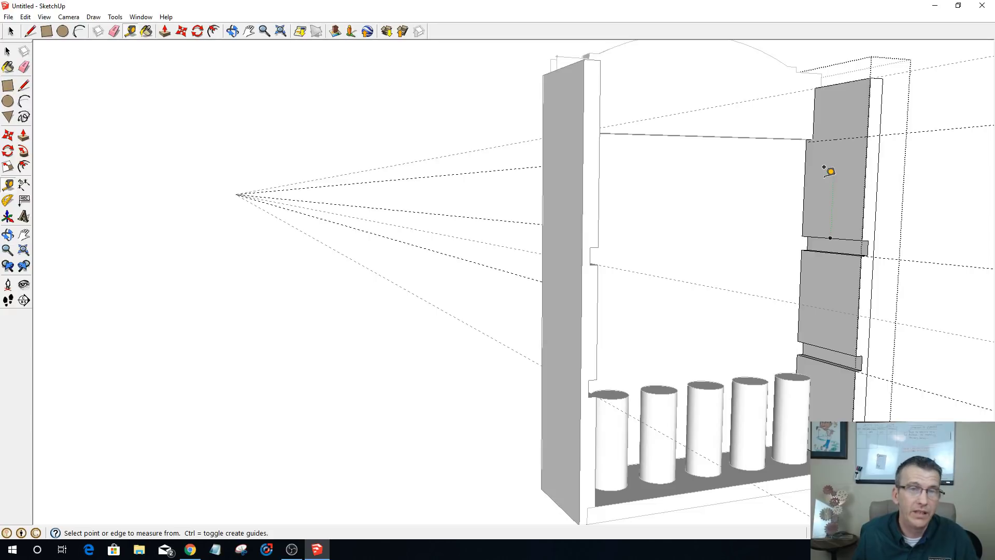
click(837, 239)
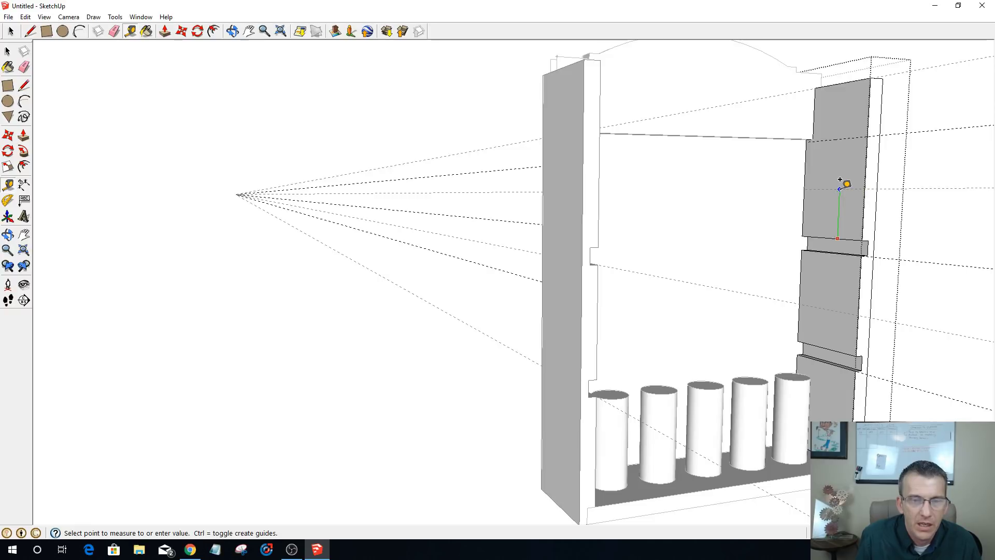
click(842, 153)
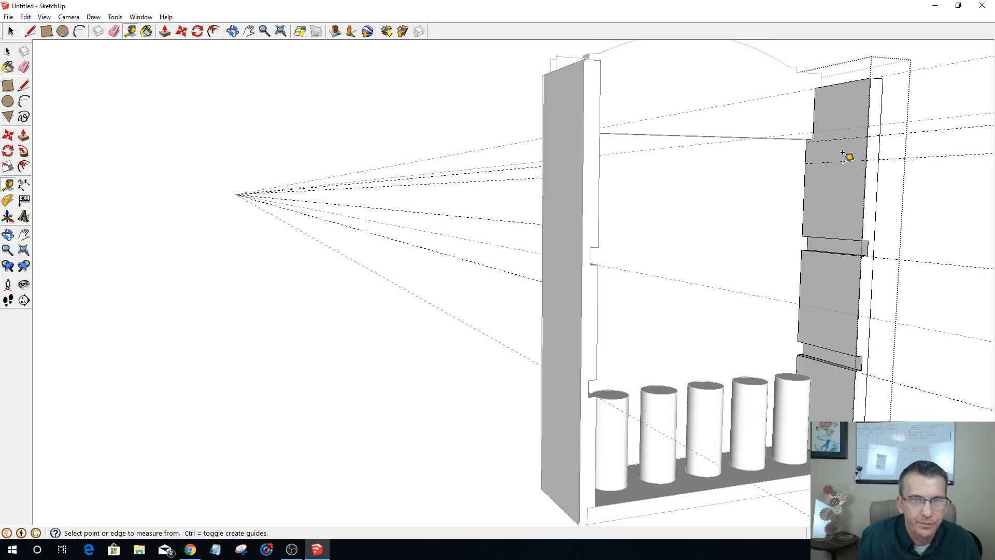
- Delete the higher guide line, the one level with the arched back board's lower edge
scroll(867, 133, down, 2)
scroll(865, 136, up, 3)
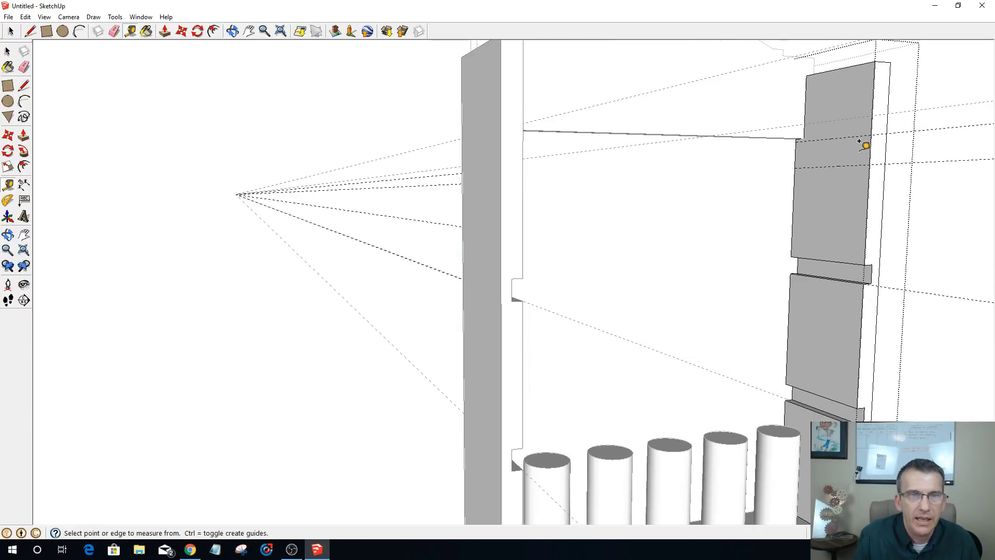
key(space)
click(916, 128)
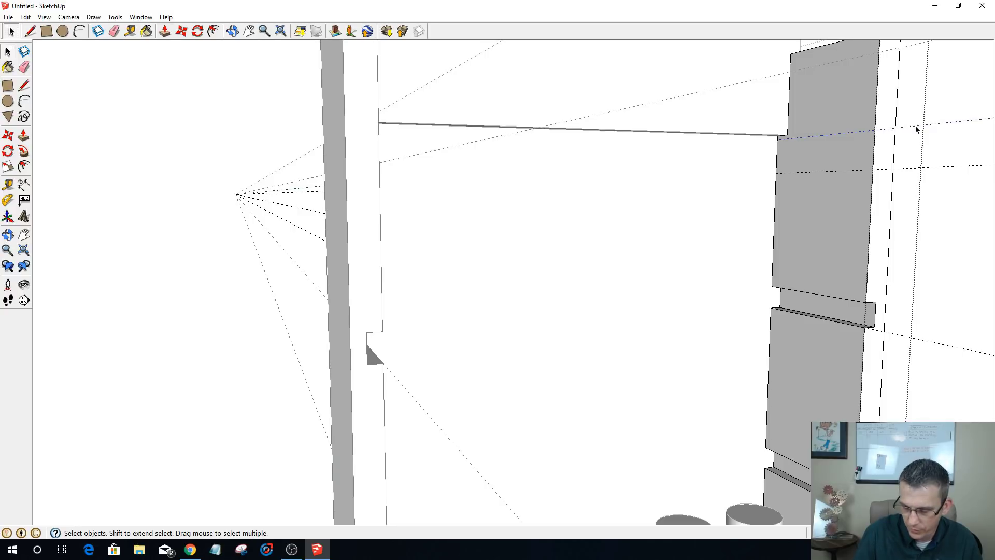
- Draw a narrow rectangle across the side board's full depth, from the remaining upper guide's front-edge intersection to just below the back board
key(r)
click(873, 169)
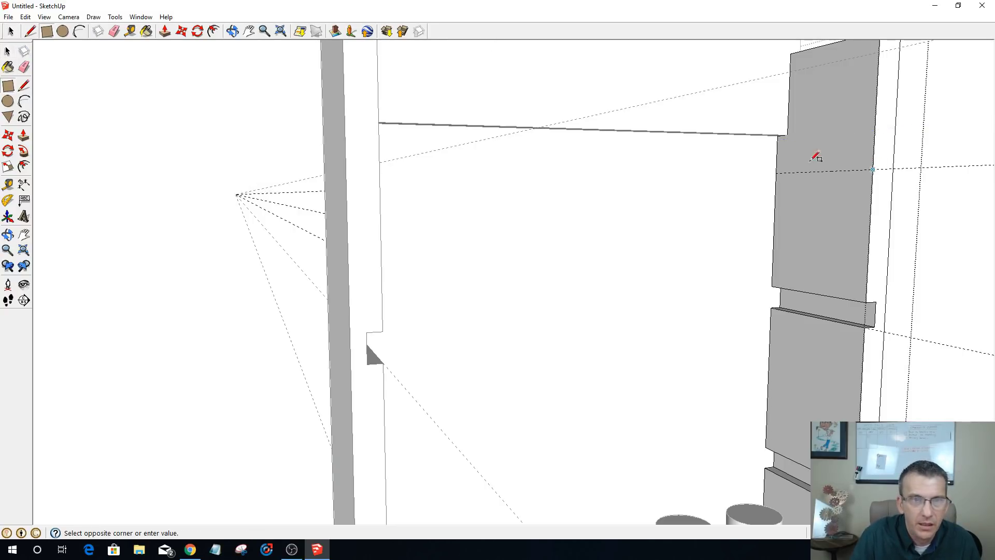
click(777, 149)
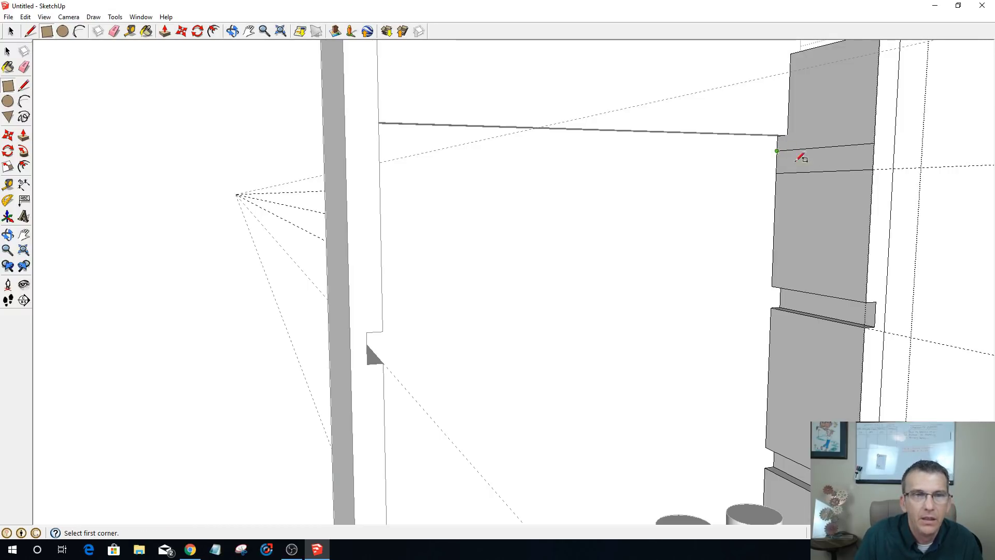
- Push the top strip 3/8" into the side board to cut the third shelf dado
key(p)
click(819, 162)
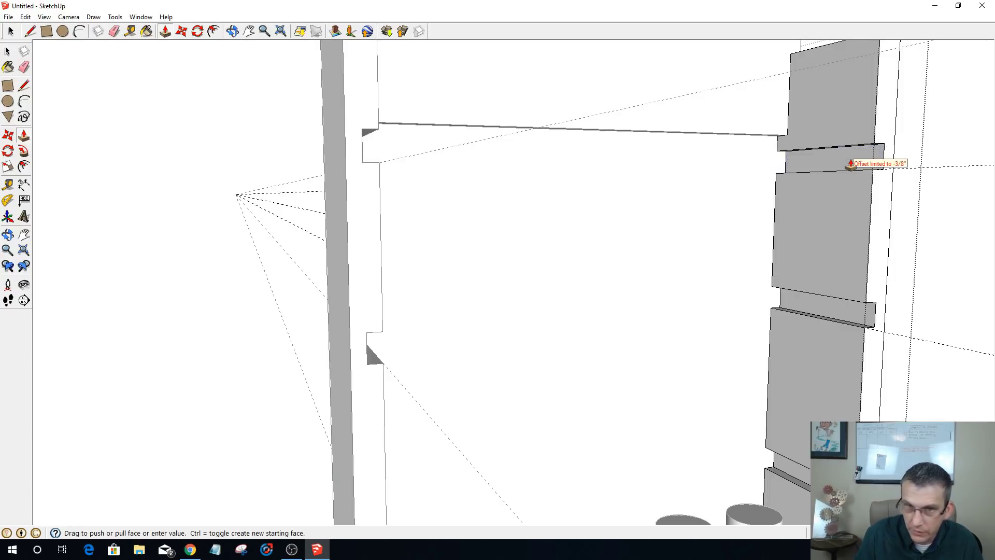
click(854, 163)
- Finish editing the side board component and return to the whole rack model
middle_drag(855, 215, 856, 258)
scroll(732, 248, down, 5)
scroll(706, 251, down, 4)
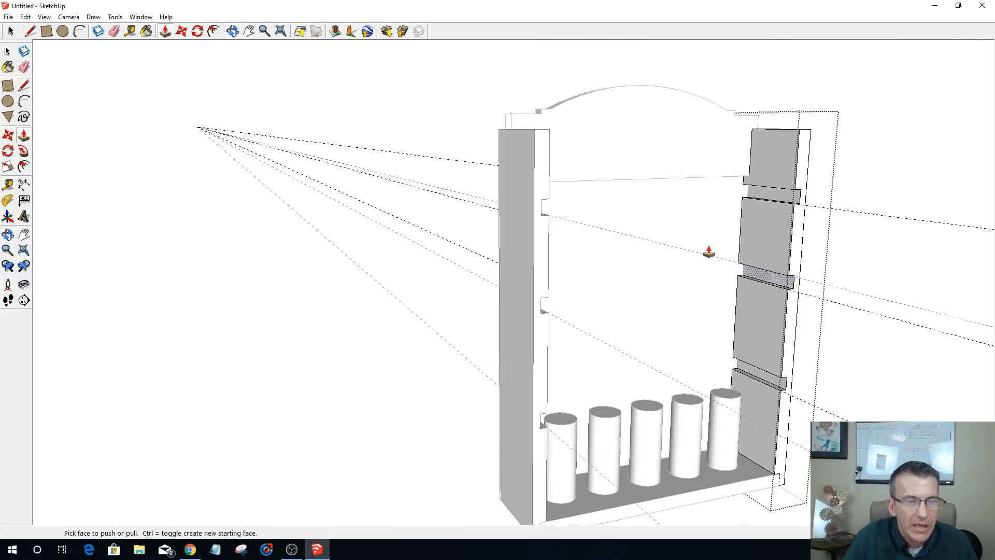
middle_drag(793, 459, 584, 342)
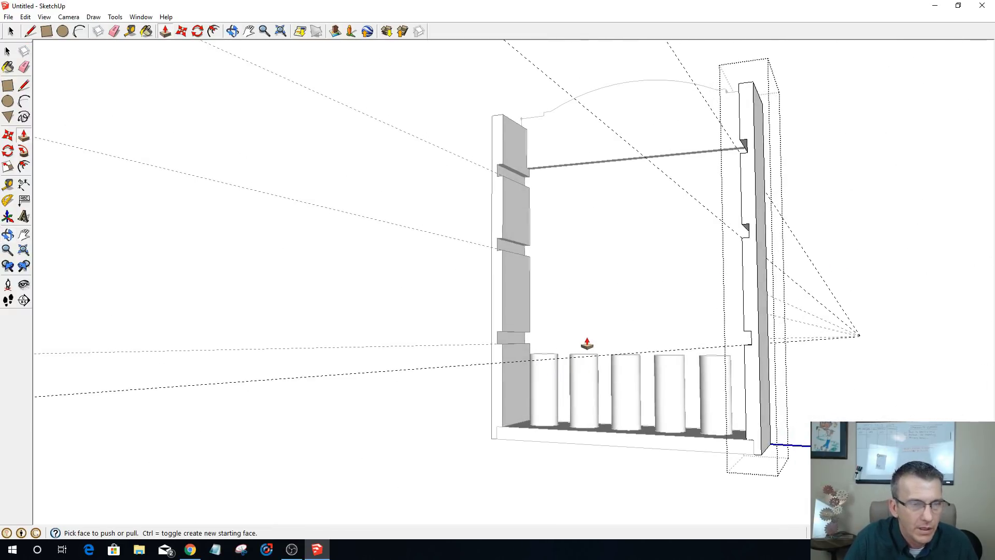
key(space)
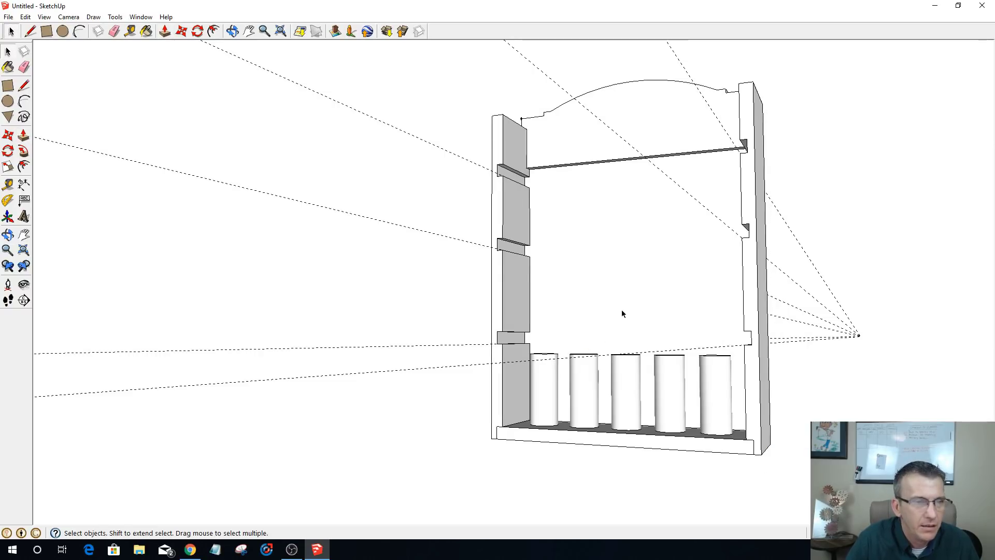
- Draw the lowest shelf's front rectangle across the rack, from one side board's lowest dado corner to the opposite corner of the matching dado
scroll(648, 319, up, 2)
middle_drag(650, 322, 518, 353)
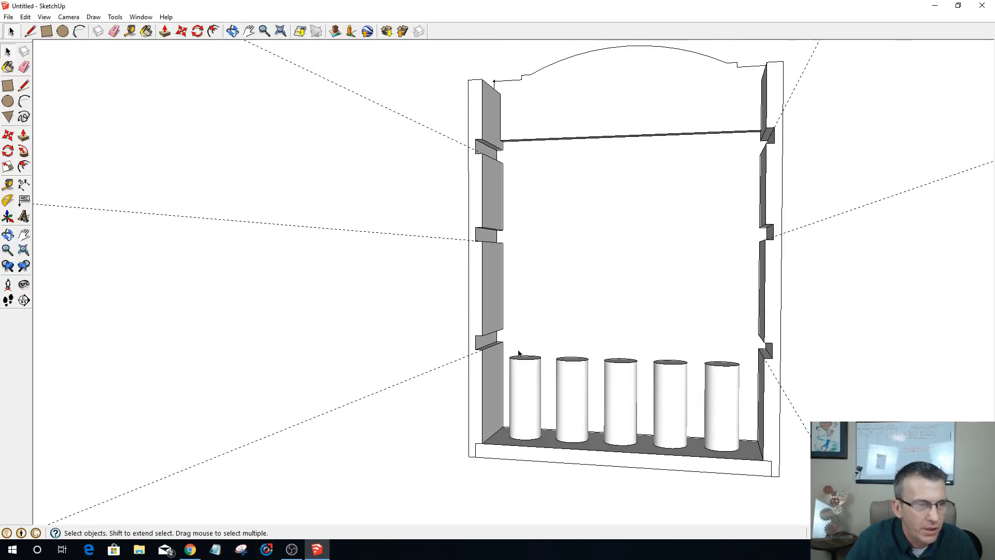
key(r)
click(476, 348)
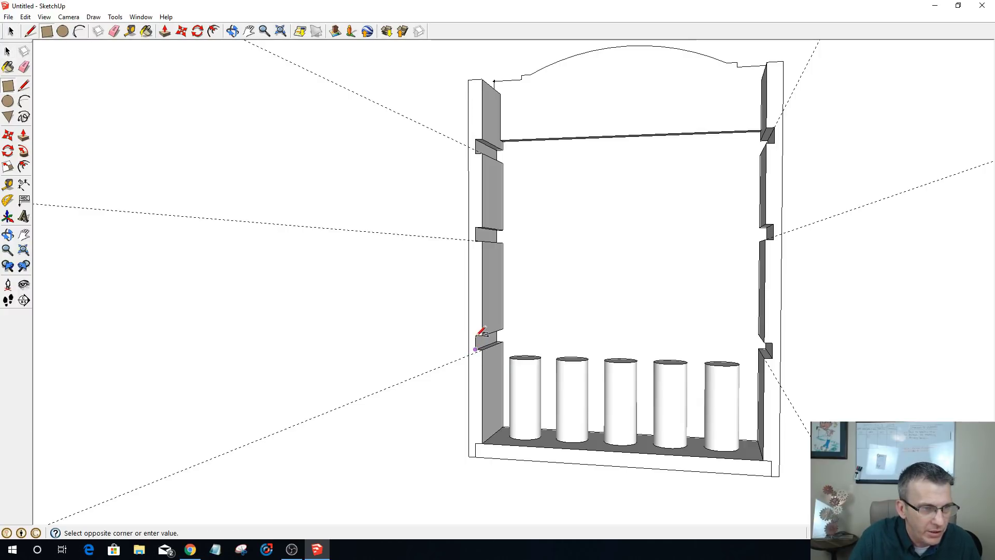
click(772, 342)
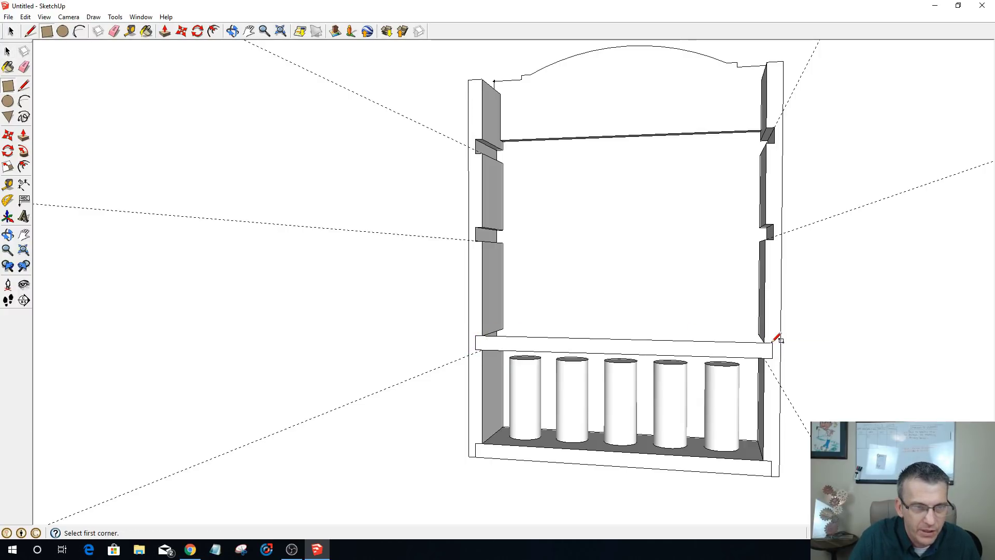
click(482, 241)
click(667, 231)
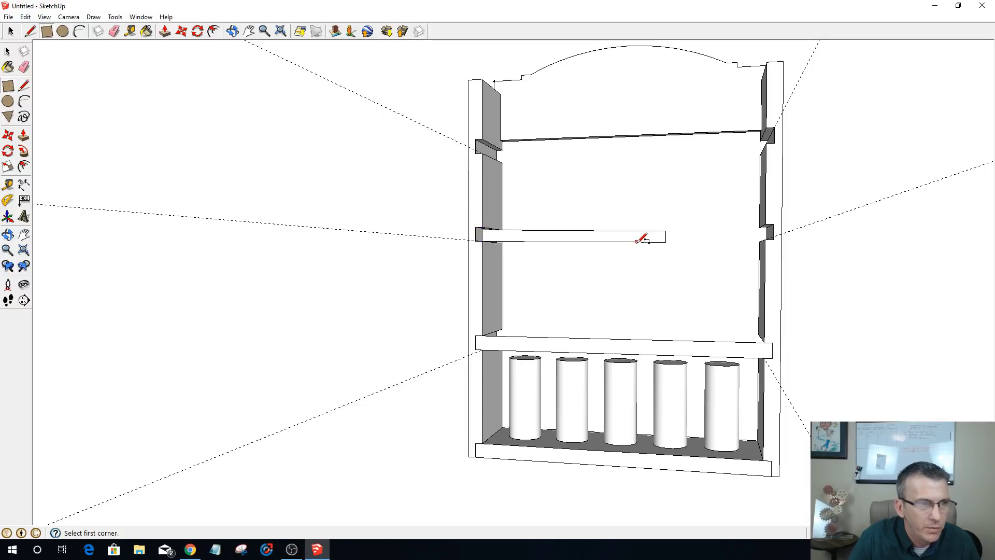
key(ctrl+z)
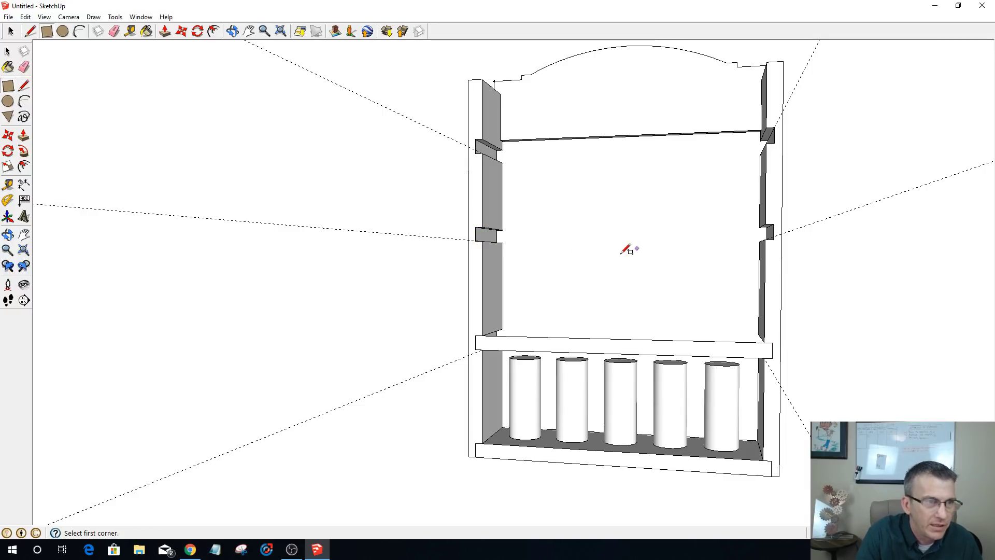
- Draw the front rectangles of the middle and top shelves, each spanning corner to corner between the matching dadoes in the two side boards
click(476, 241)
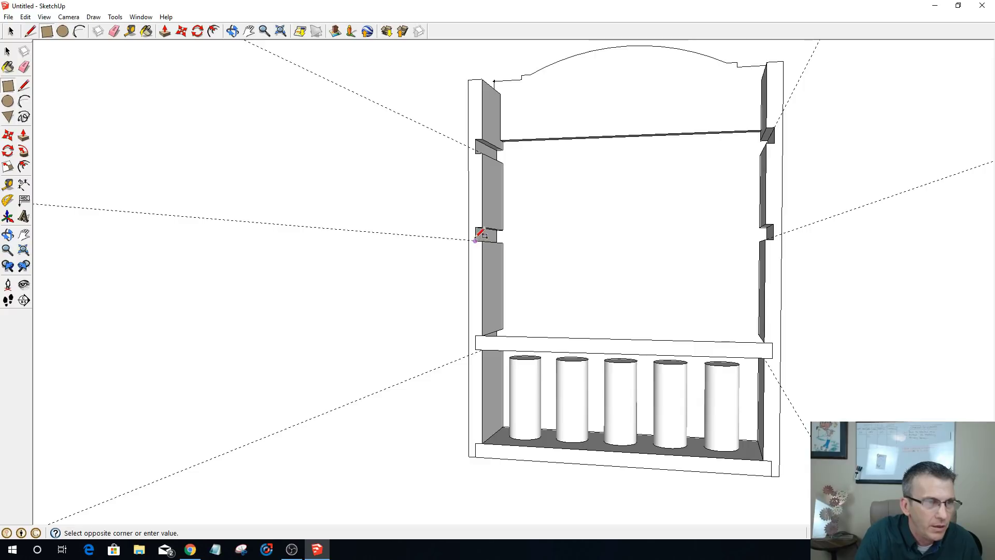
click(773, 224)
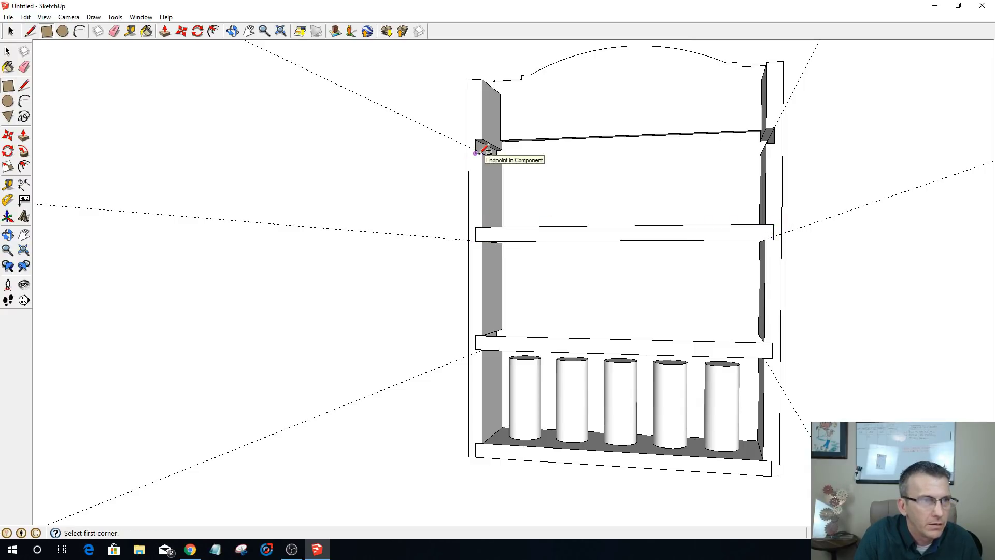
click(475, 153)
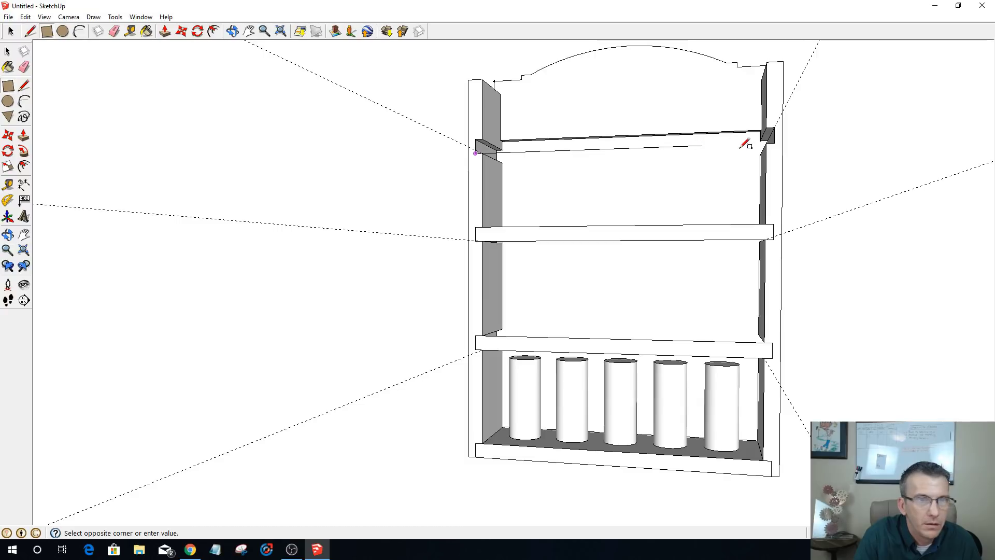
- Complete the rectangle across the front of the top shelf's dadoes, and hide the large back panel of the rack
click(774, 127)
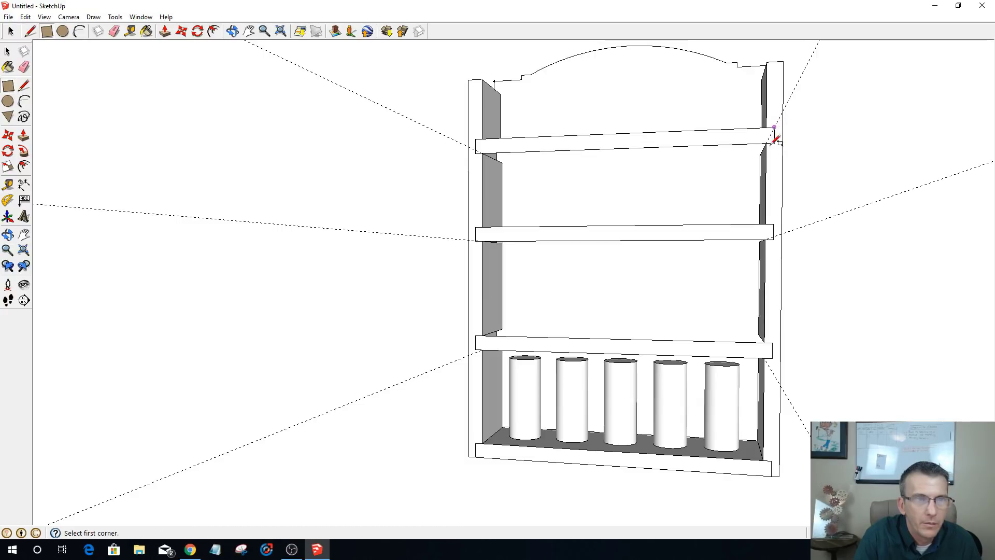
middle_drag(722, 215, 160, 248)
key(space)
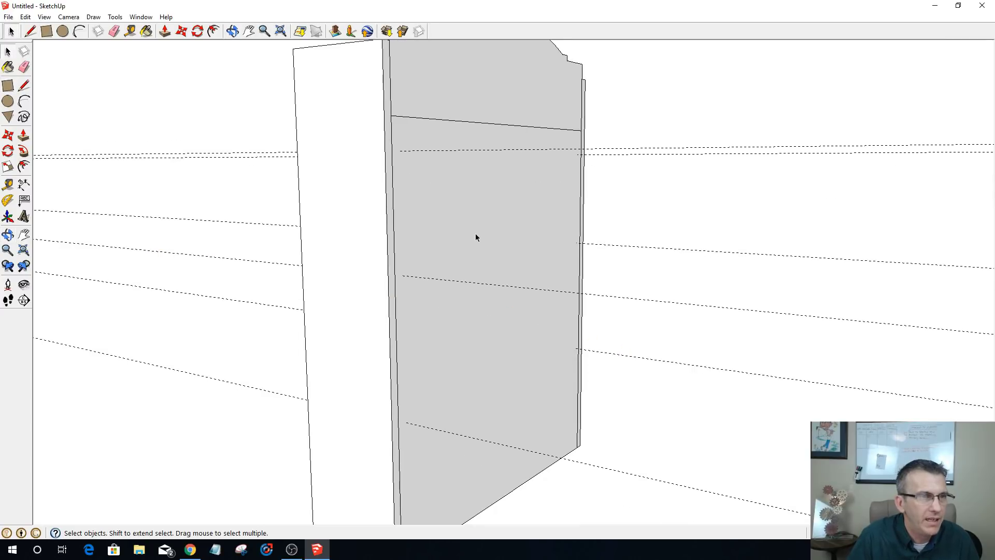
click(481, 247)
right_click(486, 250)
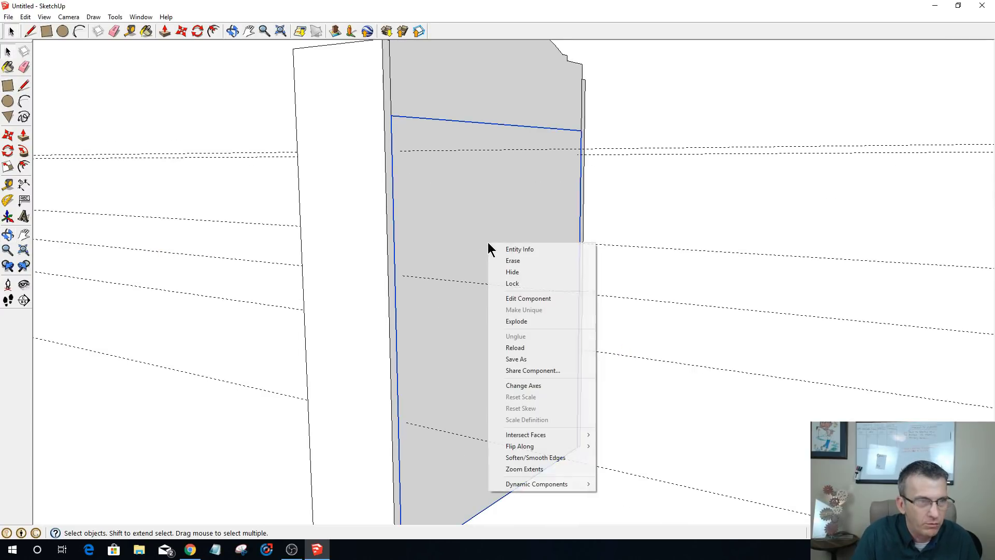
click(513, 272)
middle_drag(595, 274, 526, 91)
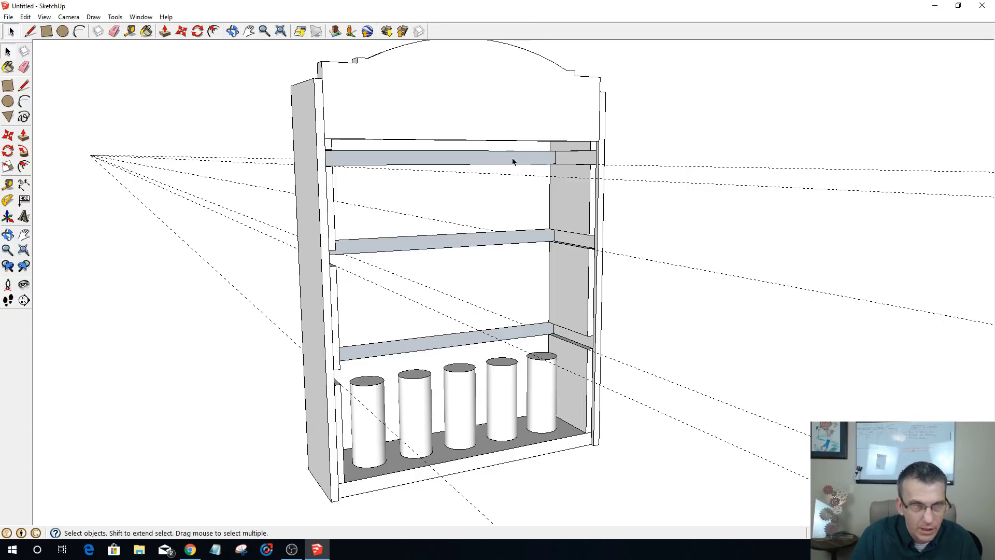
- Push/Pull the three upper shelf rectangles from the front back to the rear ends of their dadoes in the side panels
key(p)
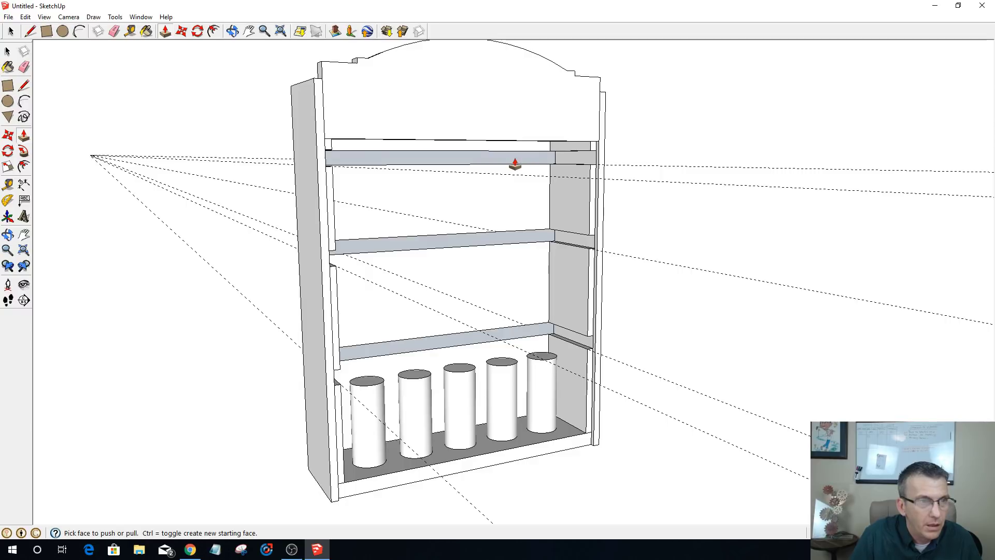
click(516, 161)
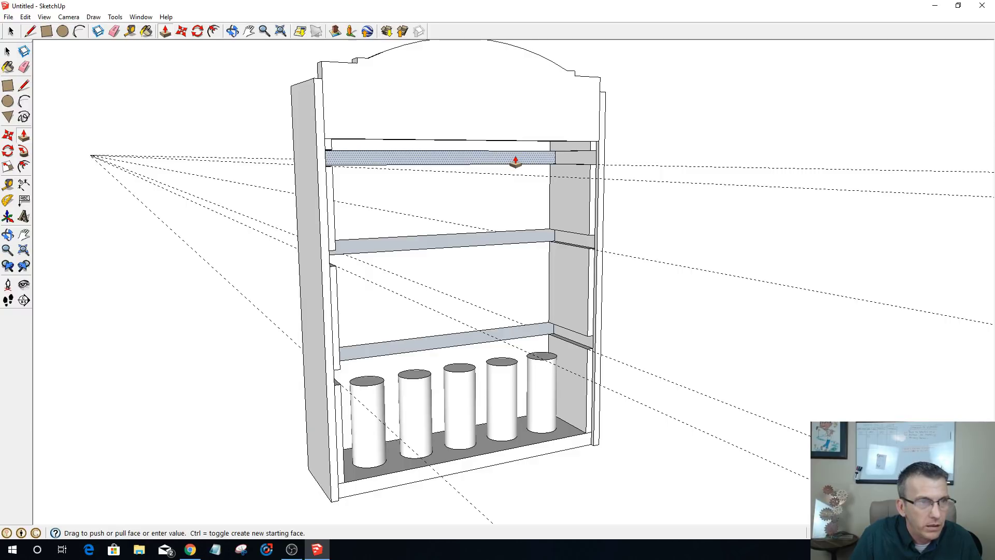
click(595, 177)
click(510, 239)
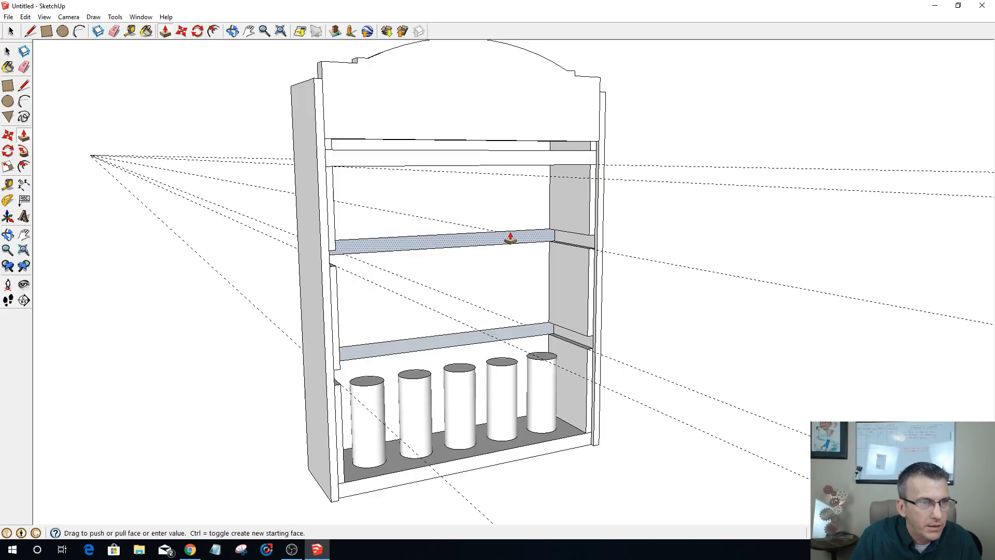
click(586, 269)
click(519, 334)
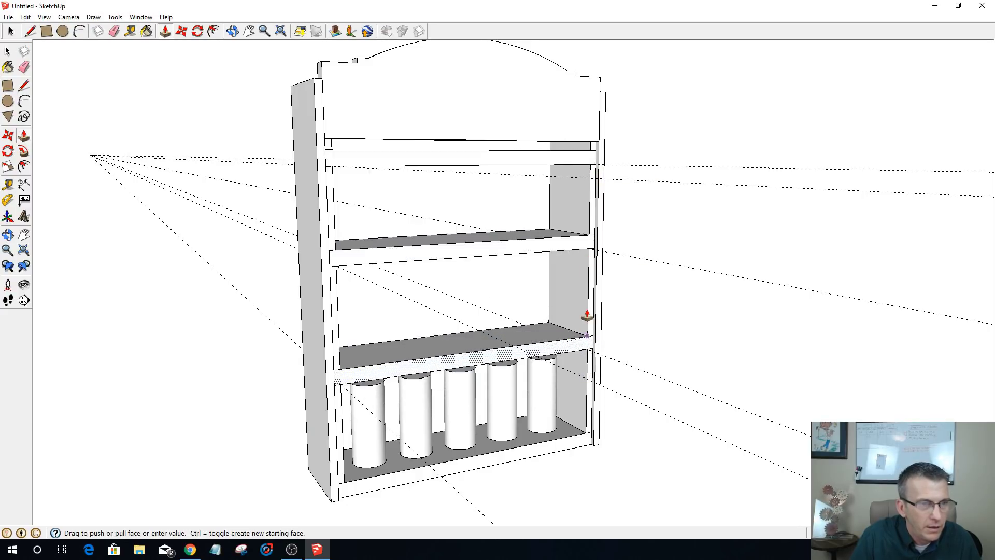
click(584, 317)
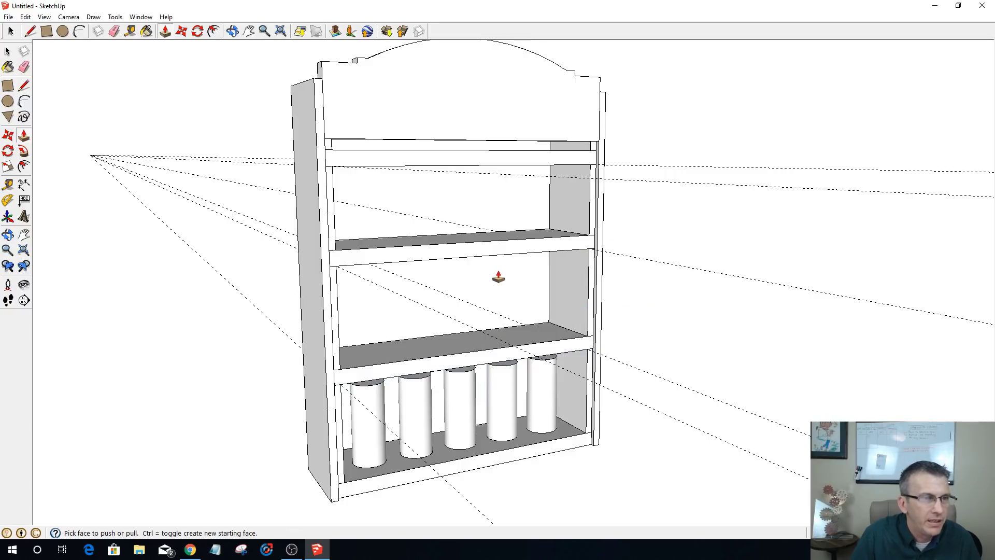
- Unhide all hidden parts of the rack
key(space)
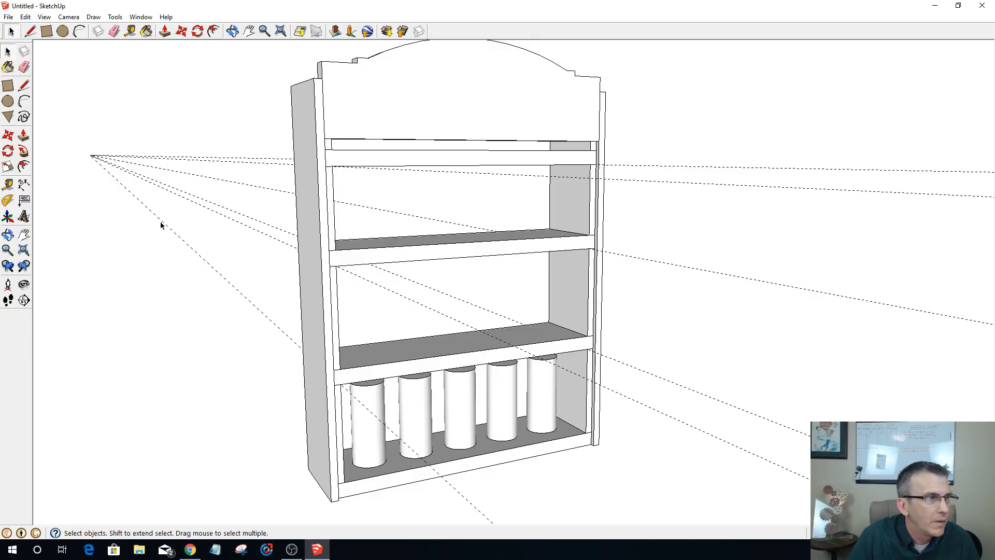
key(o)
drag(260, 254, 599, 251)
key(space)
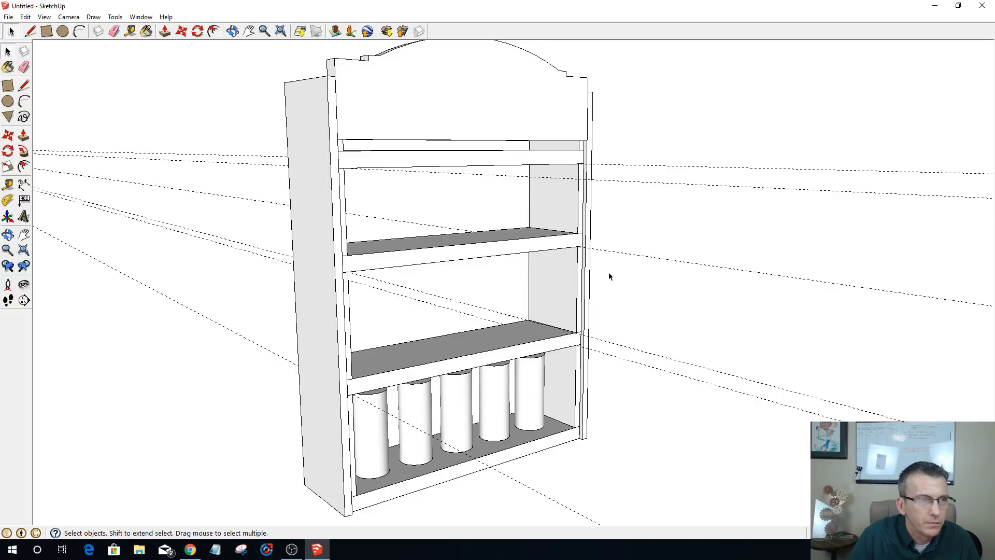
click(24, 17)
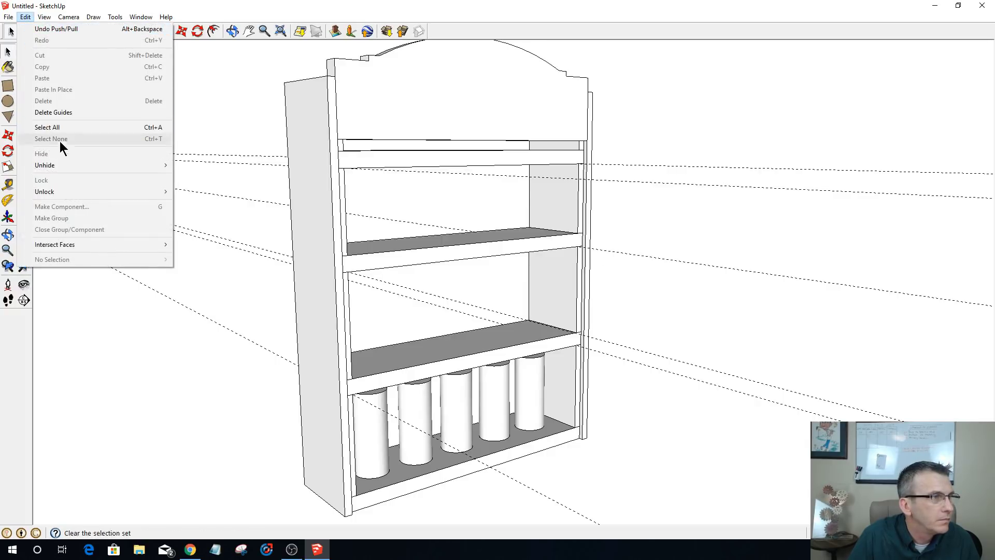
mouse_move(67, 167)
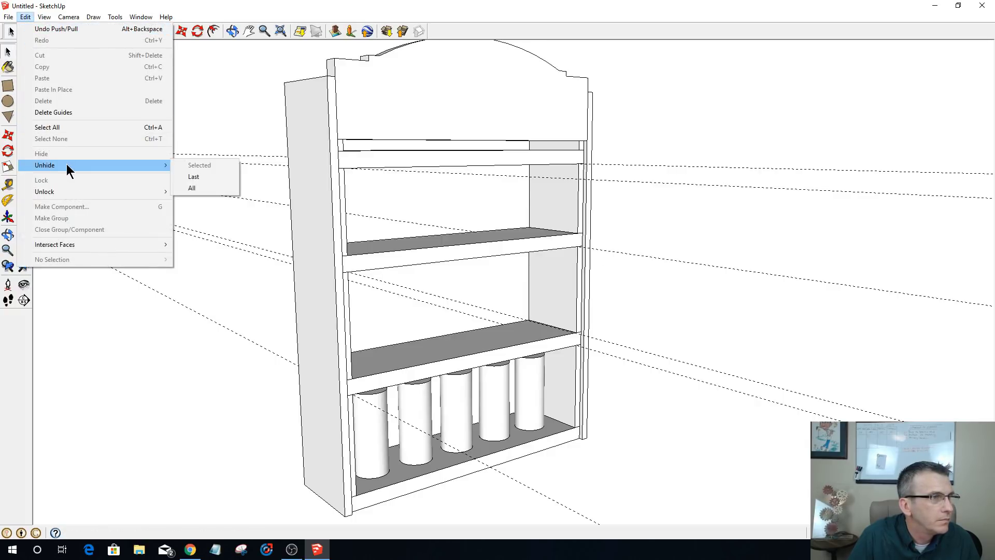
click(211, 187)
middle_drag(303, 223, 812, 284)
middle_drag(419, 305, 452, 280)
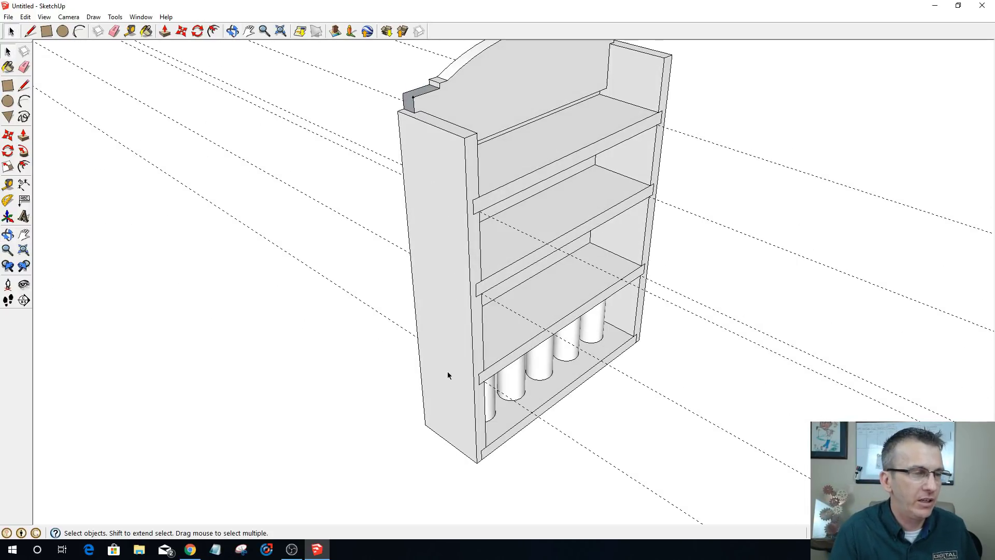
- Push/Pull the top shelf's front face and set it flush with the side panel's front edge
middle_drag(467, 272, 505, 317)
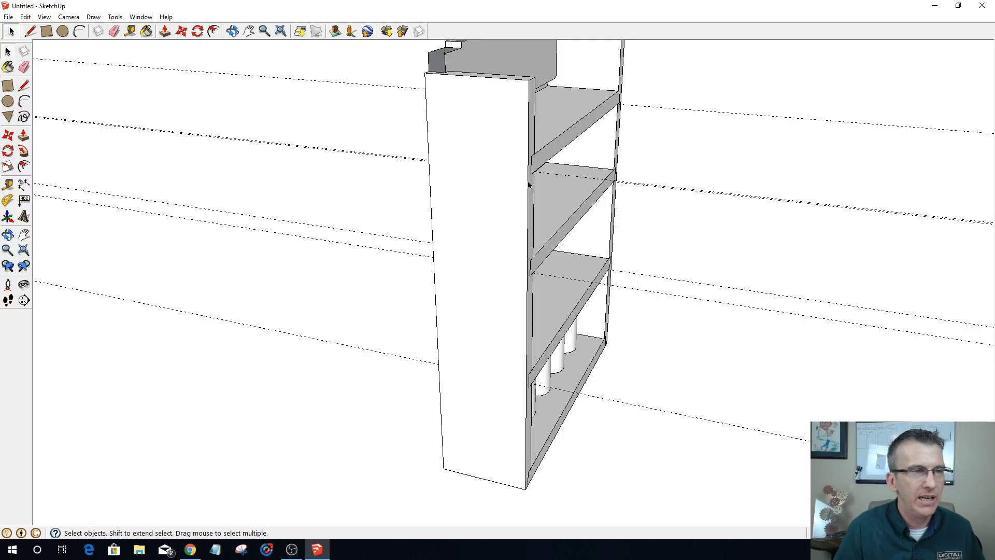
middle_drag(528, 167, 340, 213)
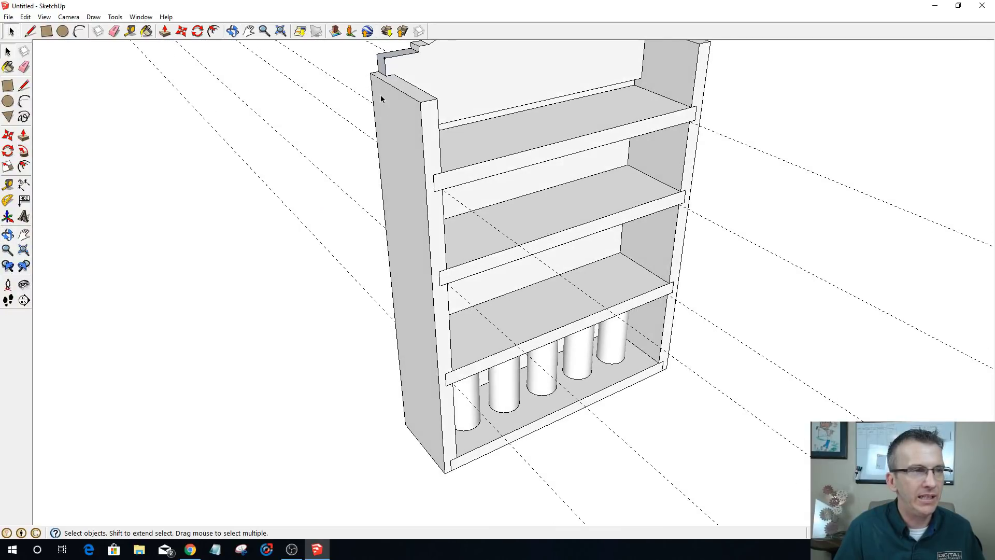
mouse_move(381, 98)
middle_down()
mouse_move(455, 111)
mouse_move(400, 99)
middle_up()
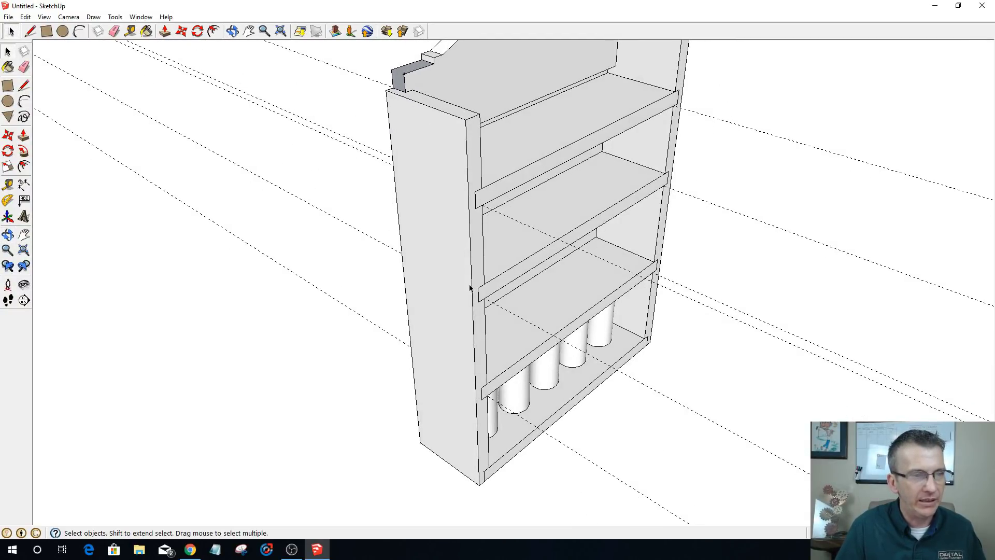
middle_drag(473, 296, 652, 173)
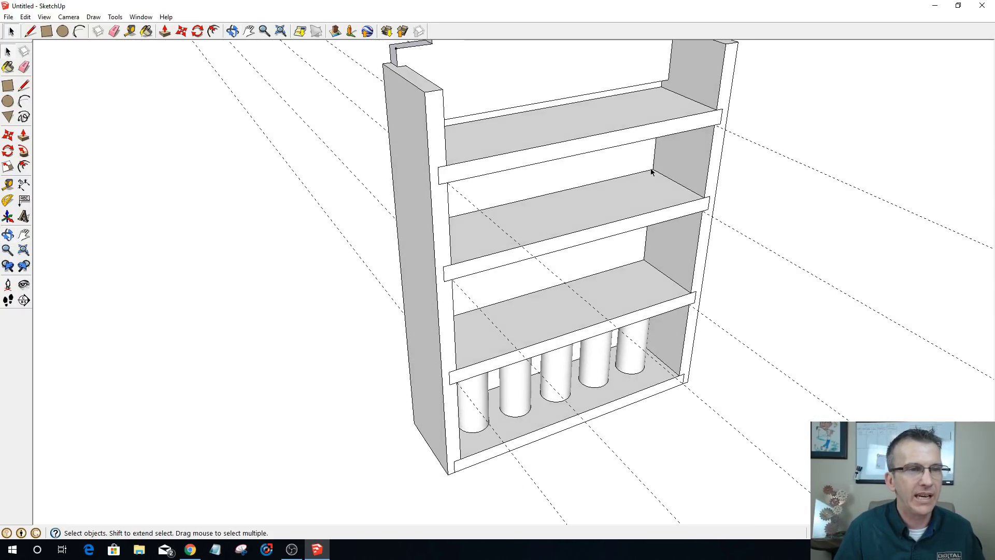
key(p)
click(583, 150)
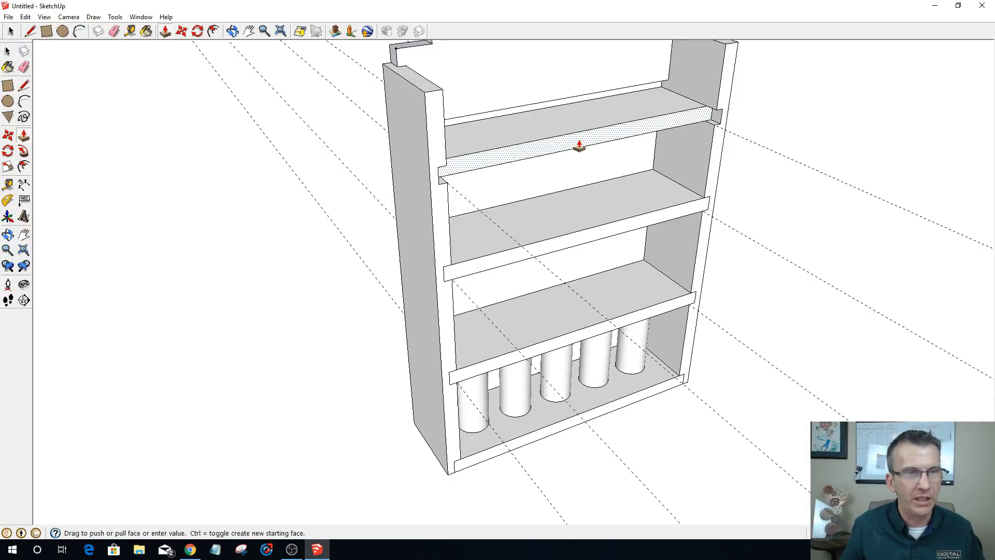
click(450, 201)
middle_drag(539, 184, 539, 246)
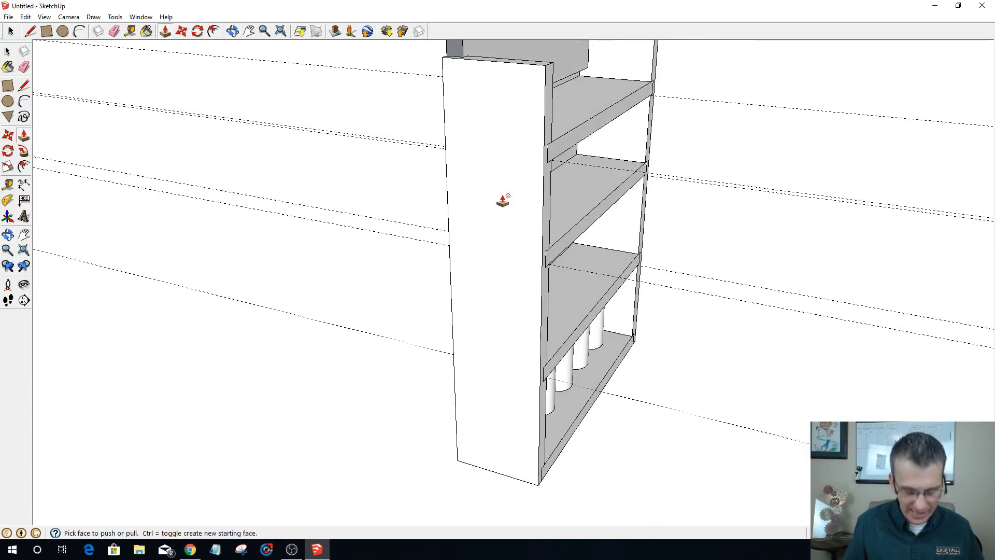
key(space)
middle_drag(524, 209, 547, 177)
scroll(542, 207, down, 5)
scroll(548, 177, up, 5)
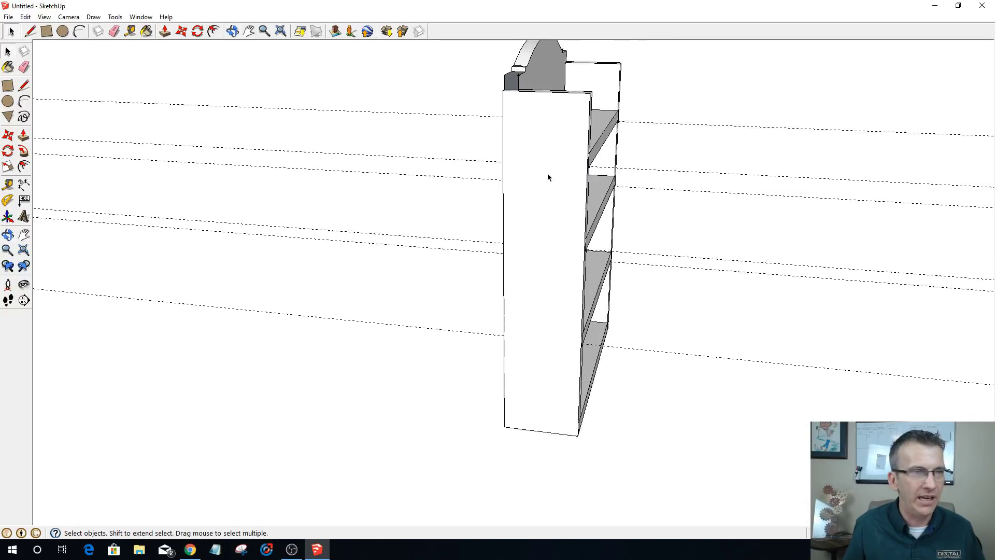
scroll(548, 177, up, 1)
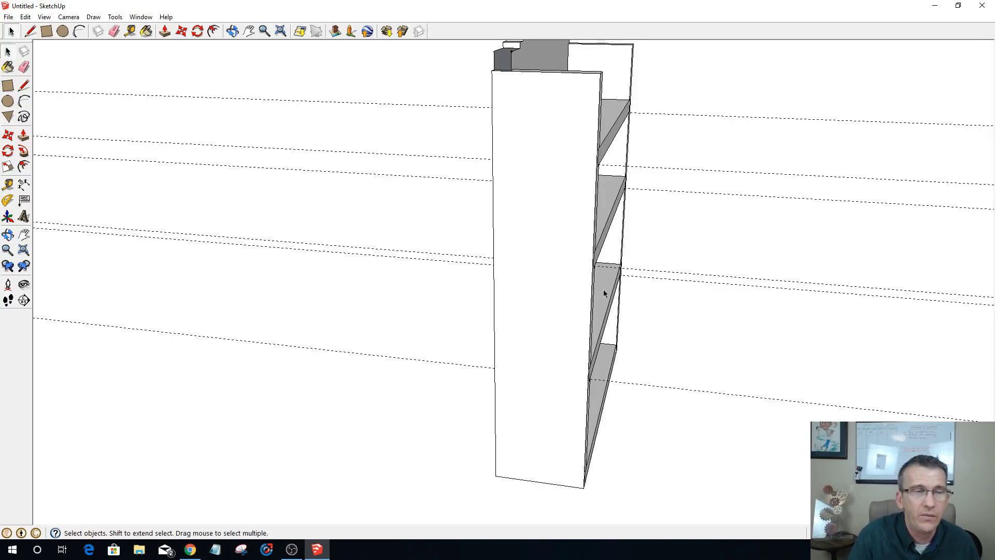
- Try to delete the dashed guides together around the rack, and undo the deletion
middle_drag(569, 362, 702, 455)
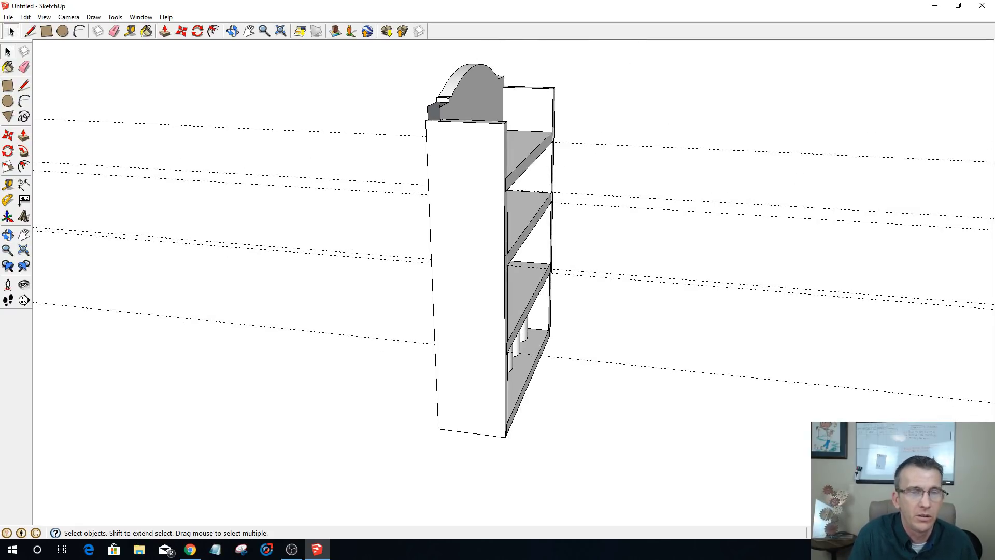
drag(625, 3, 647, 38)
key(Delete)
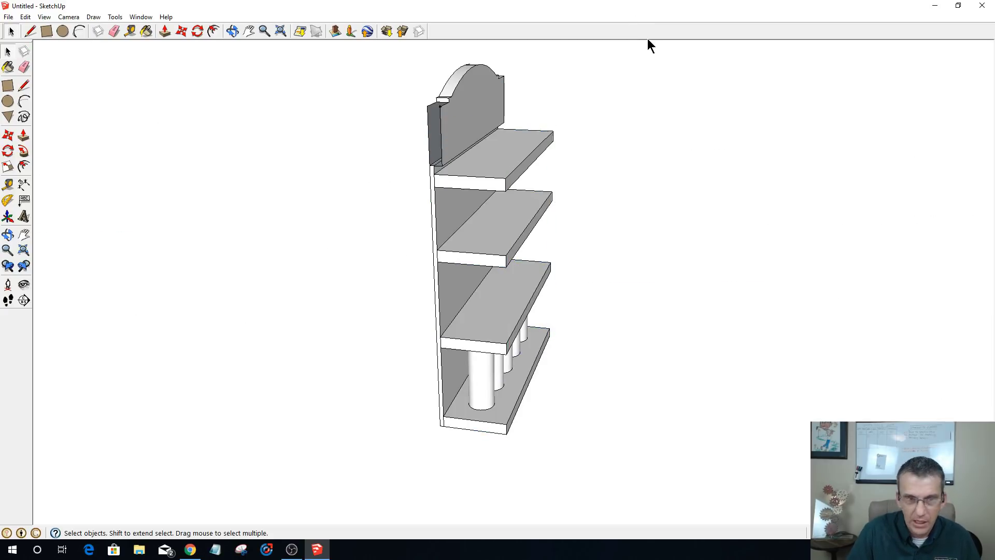
key(ctrl+z)
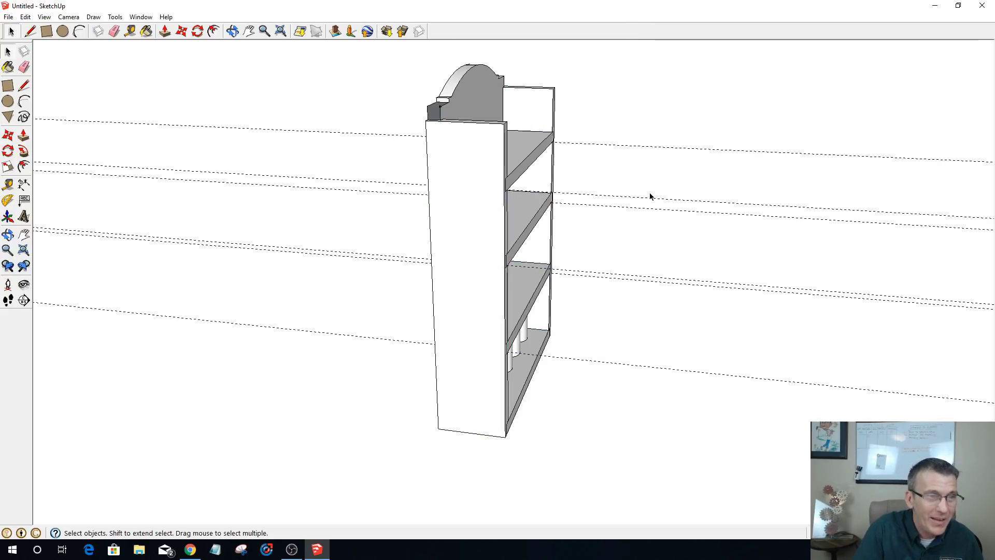
- Open the side panel component and delete its dashed guide lines
key(ctrl+z)
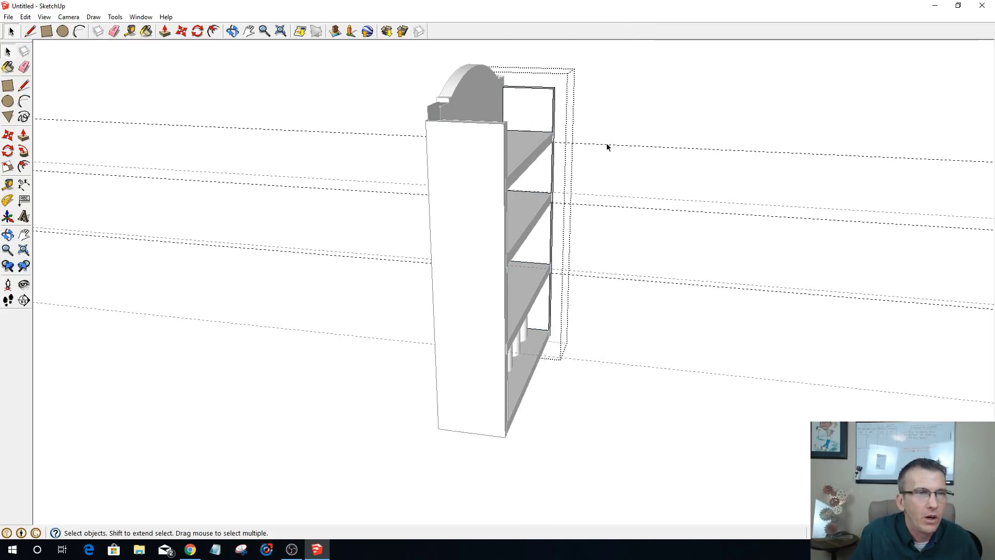
key(ctrl+z)
key(ctrl+z)
key(ctrl+z)
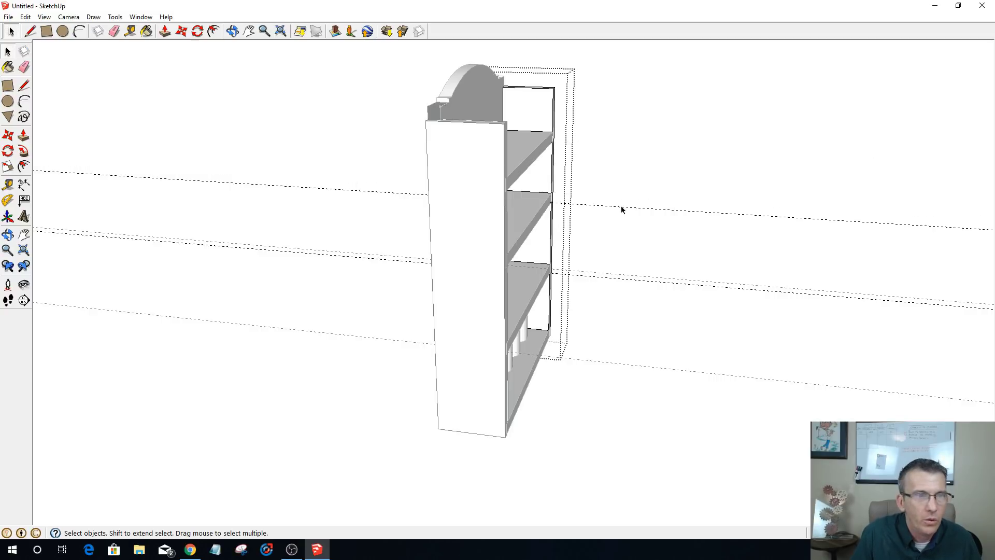
key(ctrl+z)
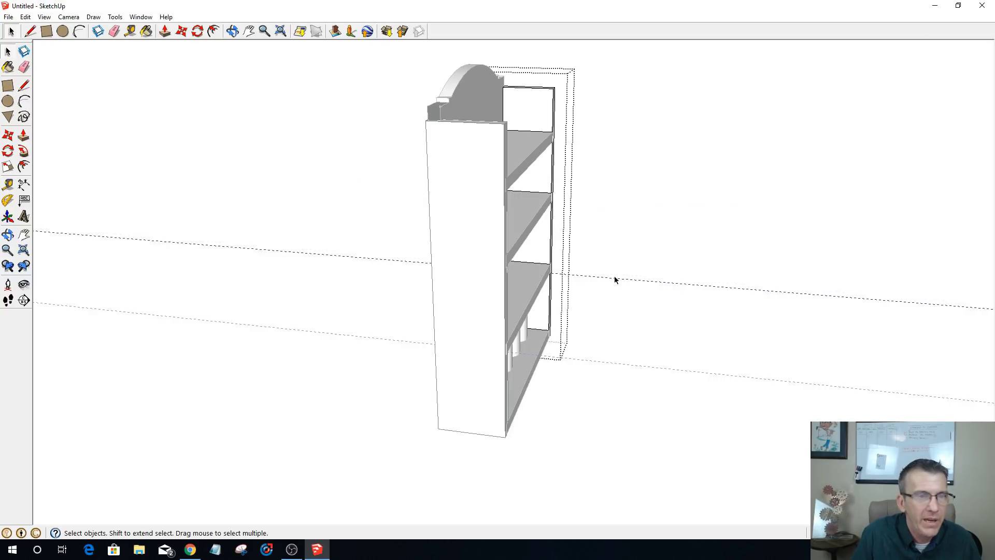
key(ctrl+z)
- Paint both side panels, the arched top piece's front face and the back panel with the Wood_Floor material
middle_drag(622, 360, 601, 355)
middle_drag(668, 362, 568, 340)
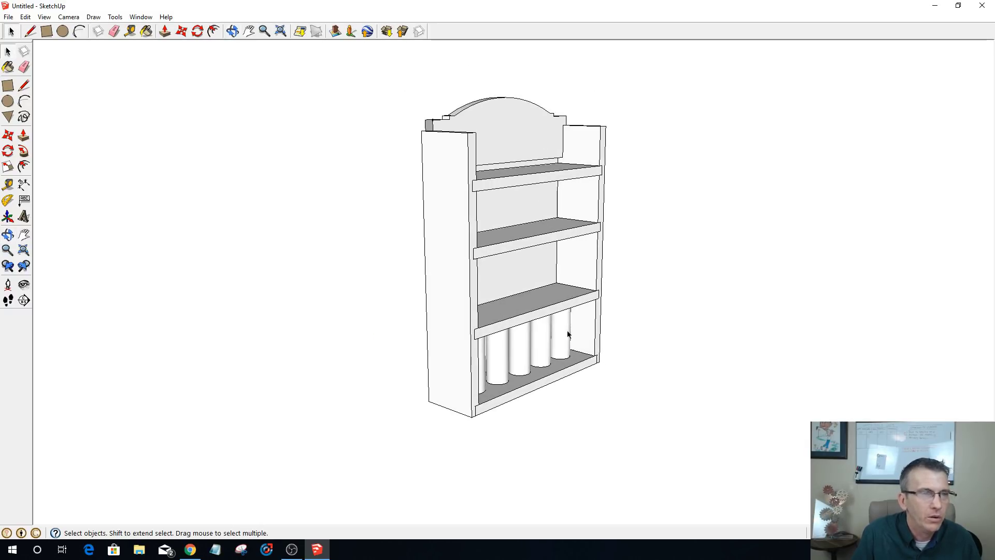
click(147, 31)
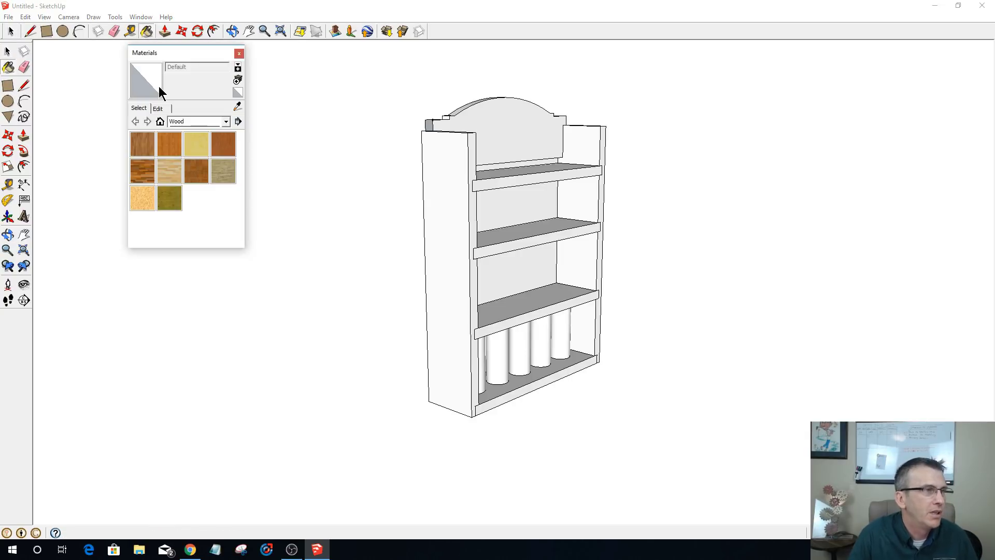
click(139, 143)
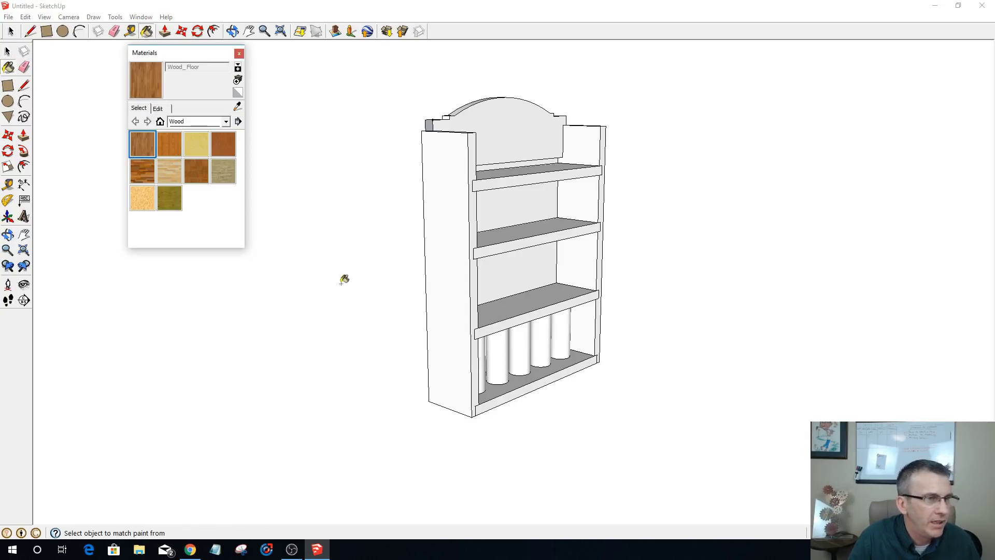
click(432, 288)
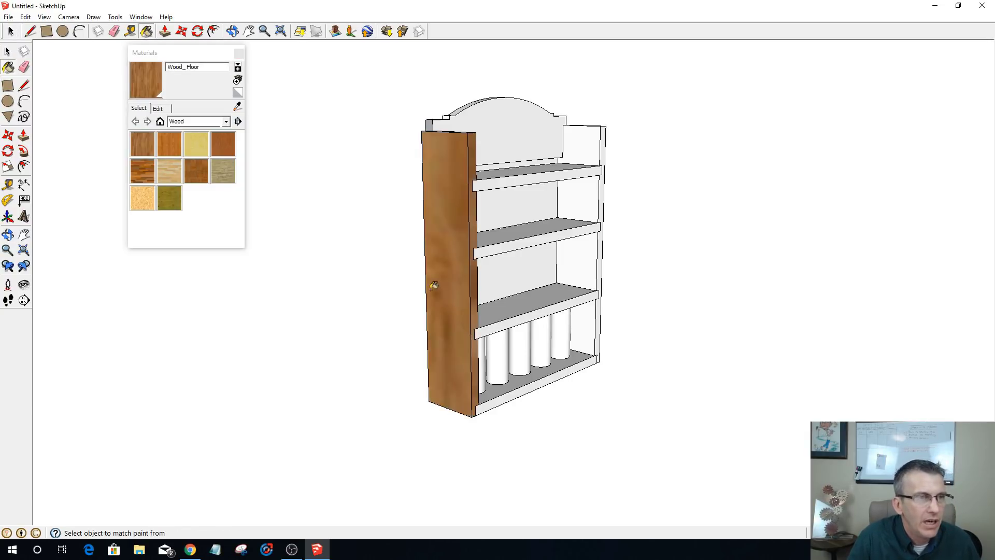
click(591, 196)
click(513, 152)
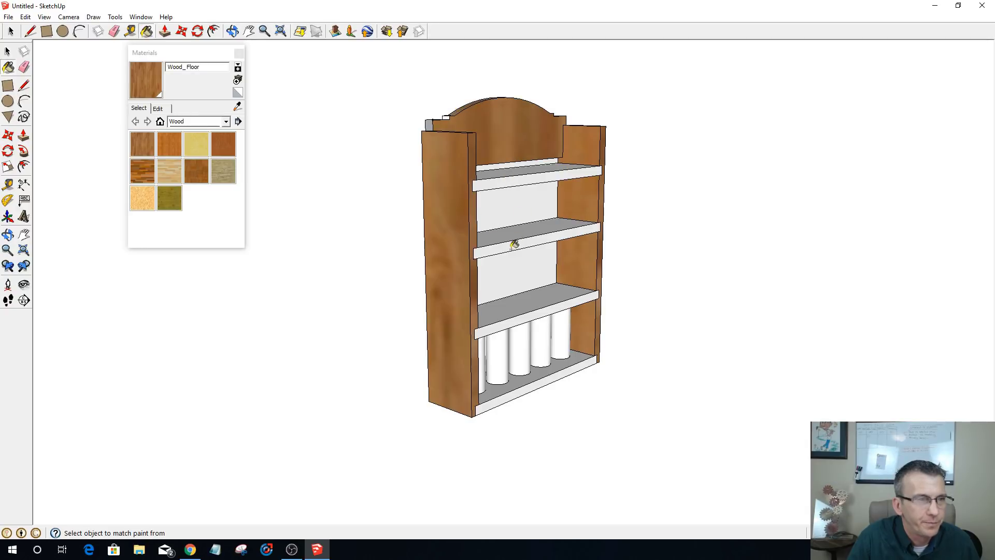
click(506, 201)
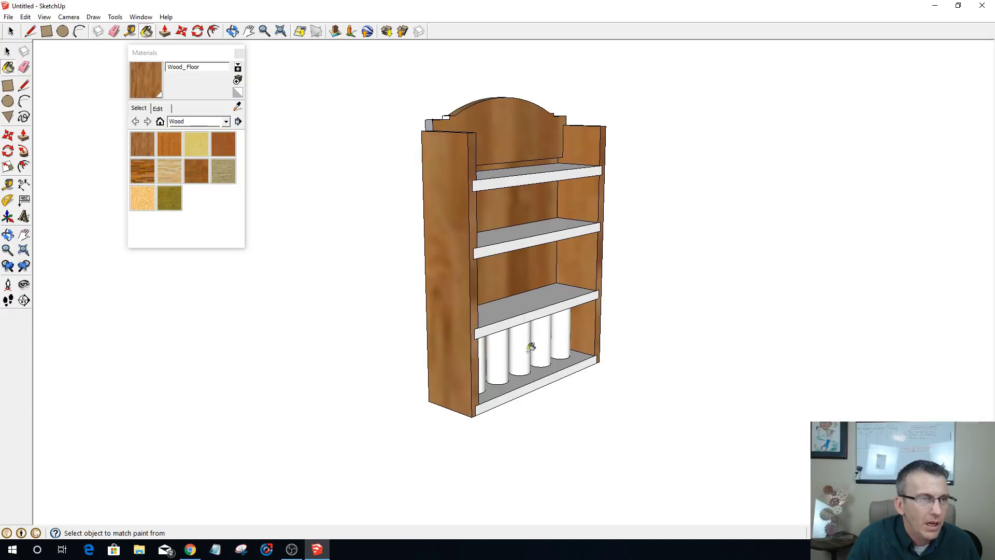
- Paint the arched top piece's rear face and its top edge surfaces with the same Wood_Floor material
mouse_move(454, 305)
middle_down()
mouse_move(584, 280)
mouse_move(529, 260)
mouse_move(719, 395)
mouse_move(925, 380)
middle_up()
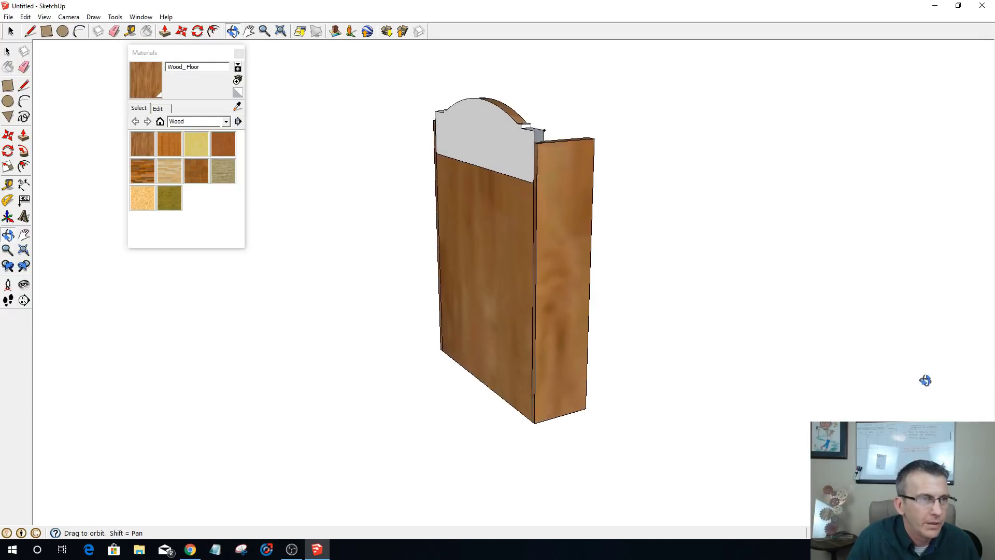
key(alt)
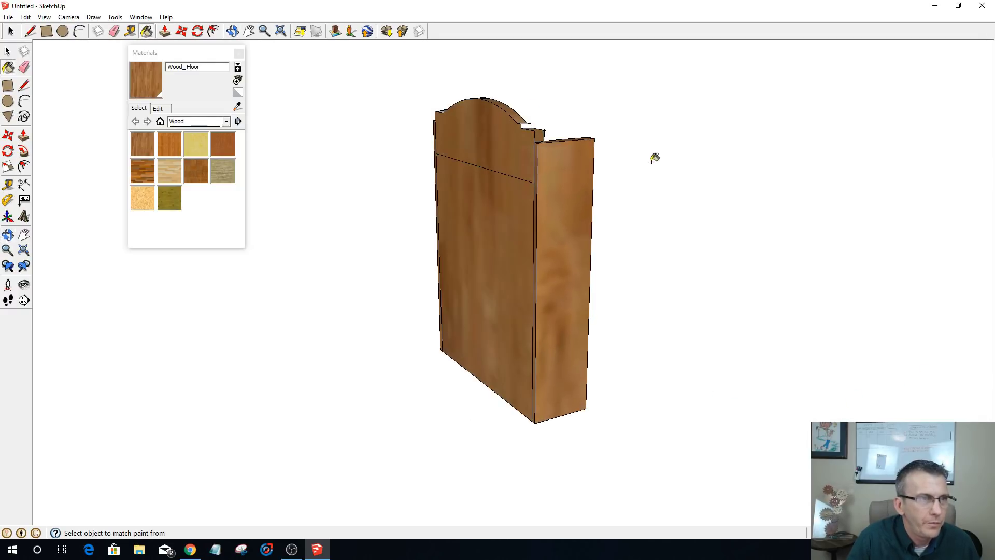
mouse_move(405, 182)
middle_down()
mouse_move(384, 191)
mouse_move(455, 150)
mouse_move(440, 195)
middle_up()
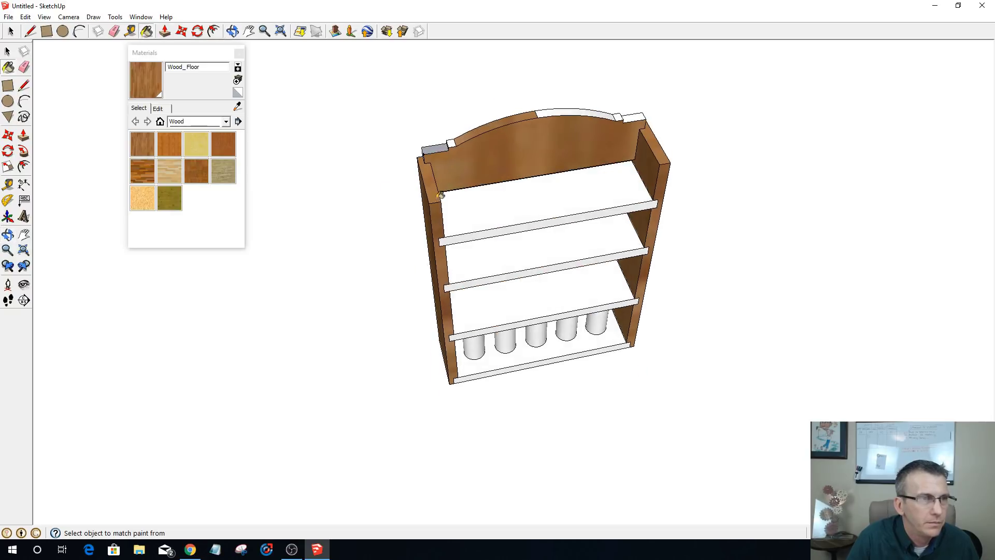
click(437, 146)
click(583, 110)
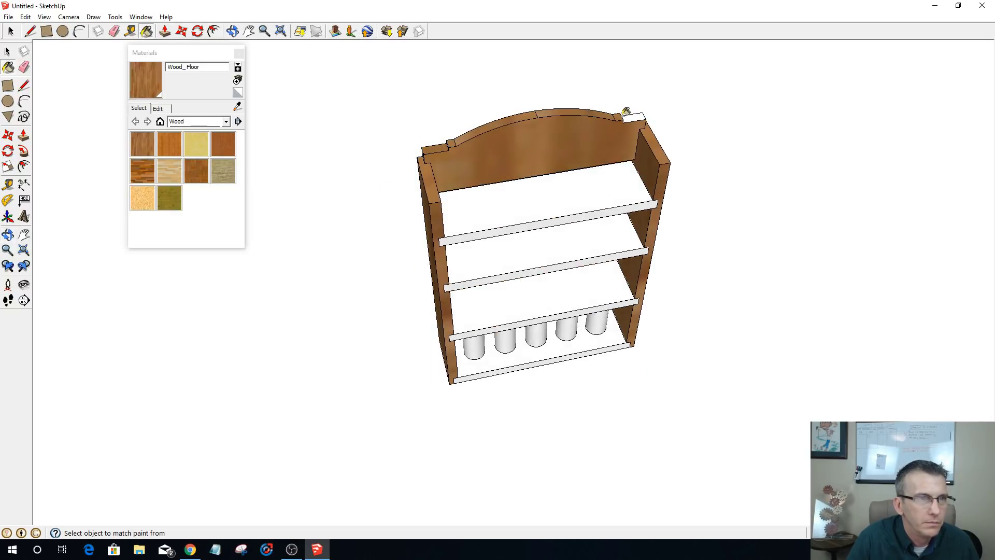
click(633, 114)
middle_drag(415, 263, 513, 130)
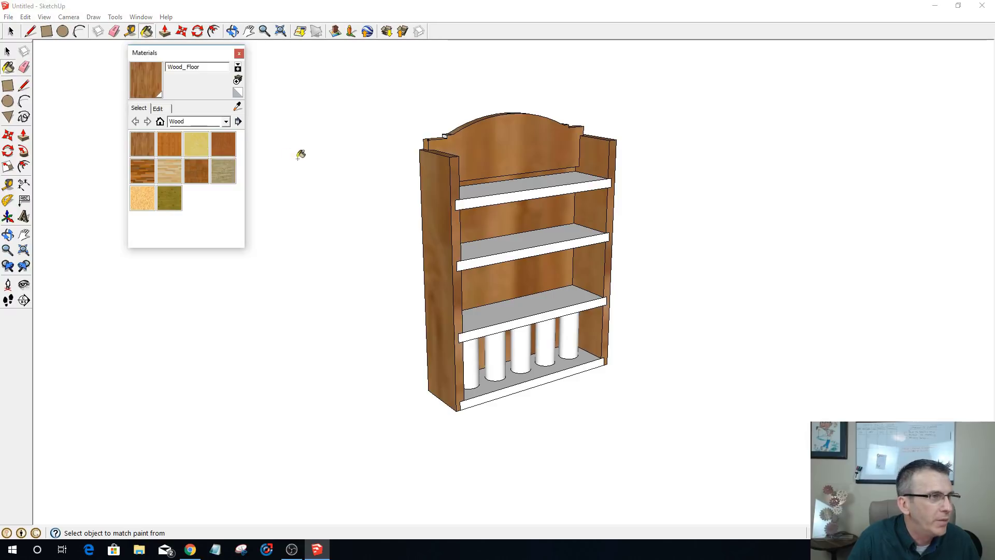
- Open the right side panel component, paint its inner faces between the shelves with 0018_Brown from Colors-Named, and close it
click(205, 122)
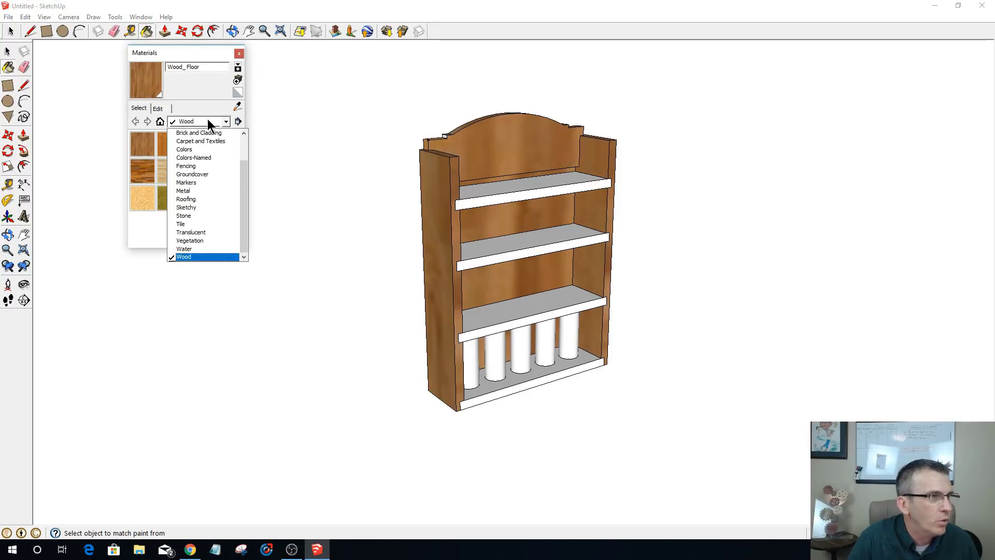
click(203, 157)
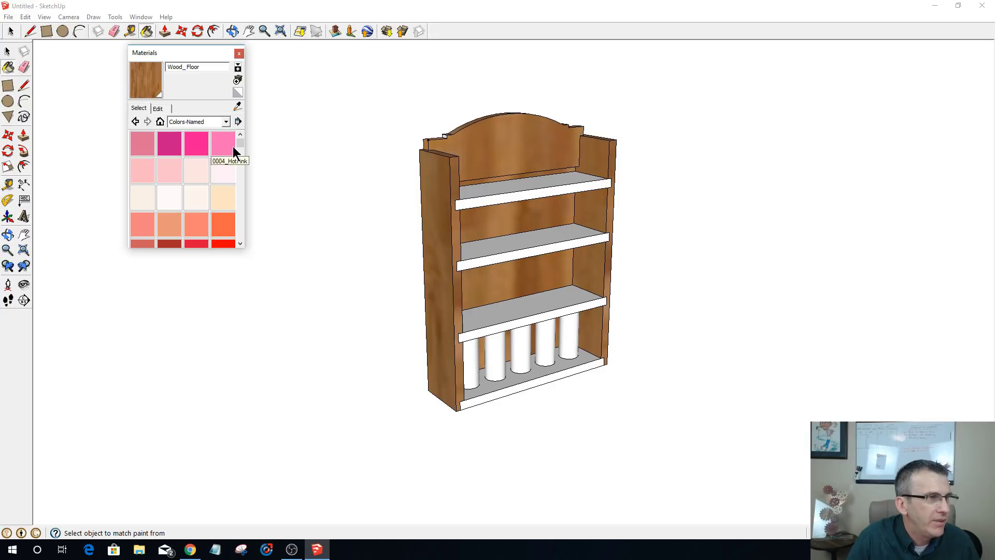
scroll(242, 240, down, 3)
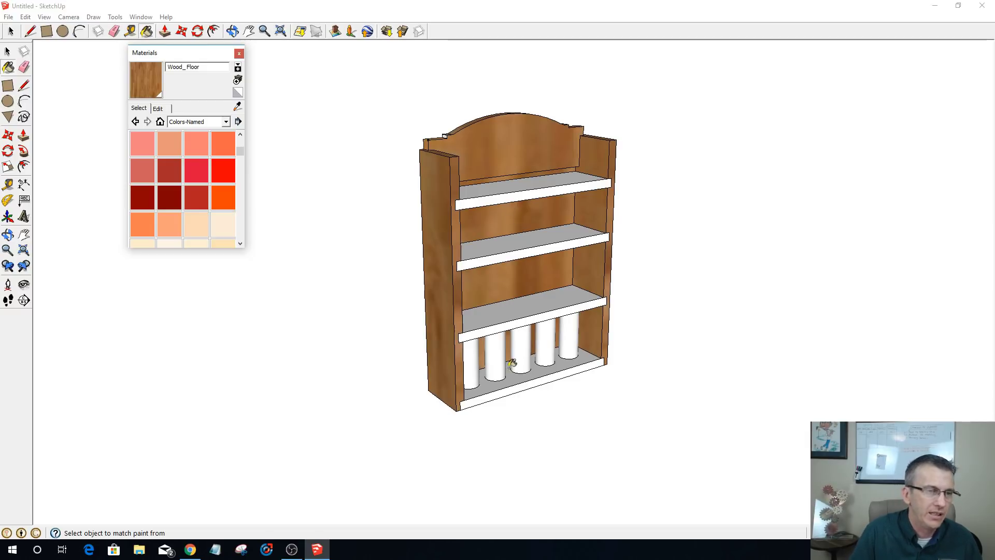
key(space)
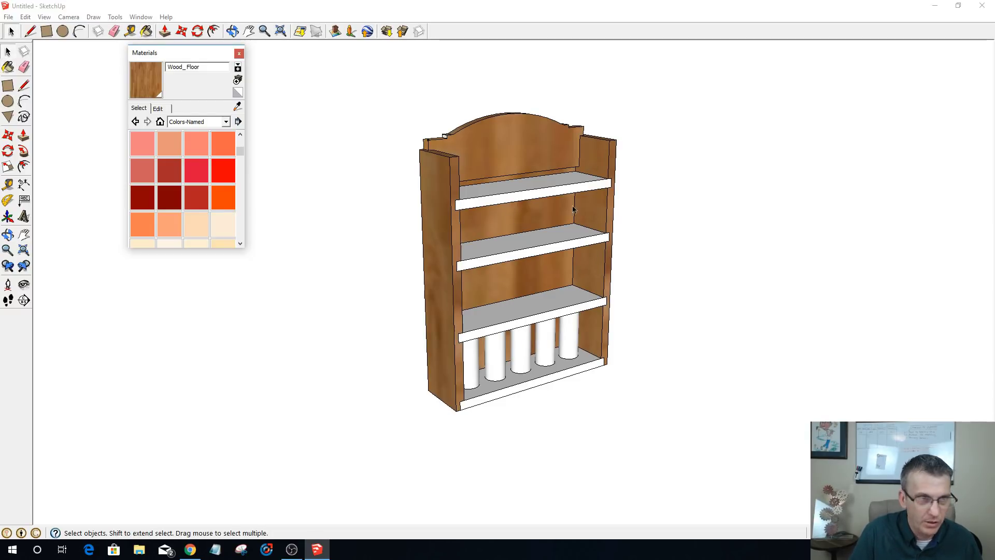
double_click(599, 212)
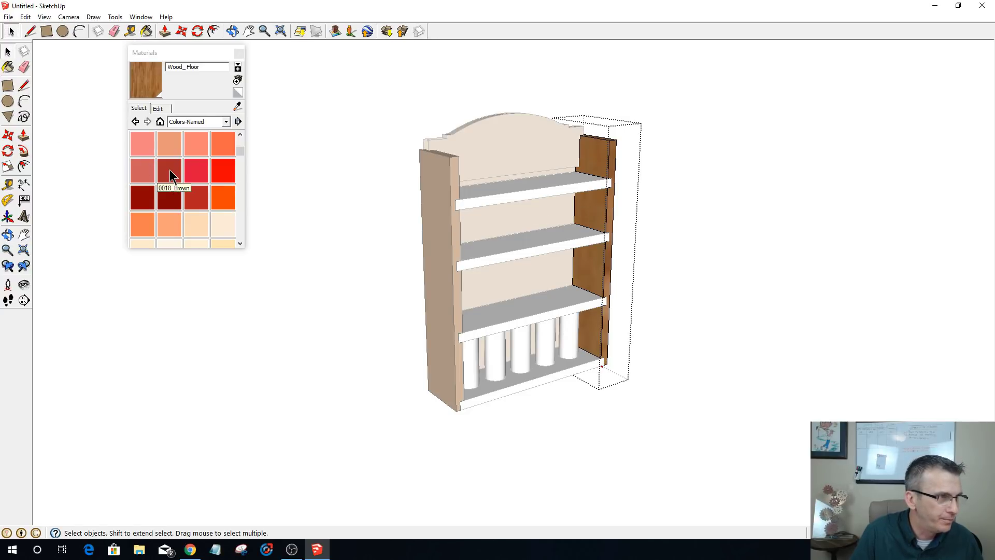
click(170, 173)
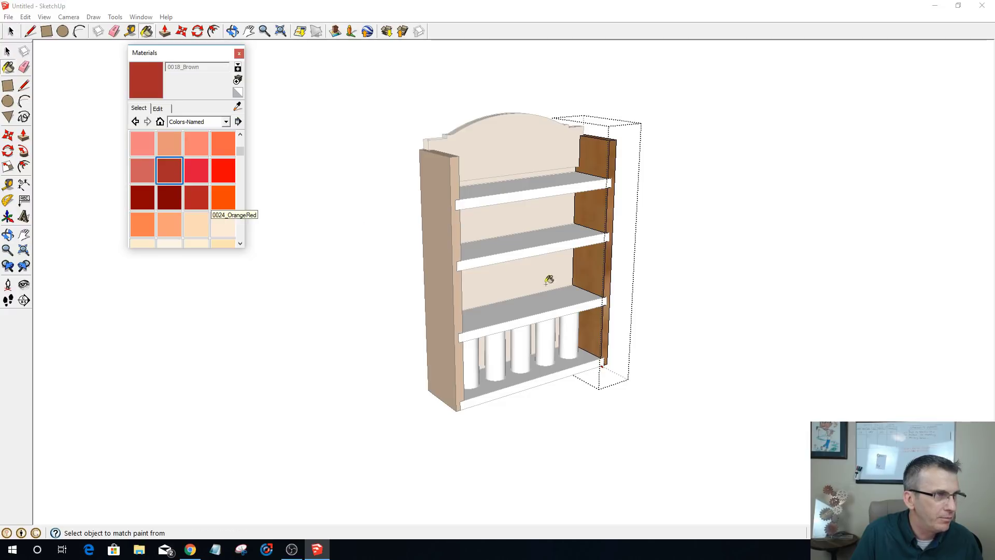
click(597, 212)
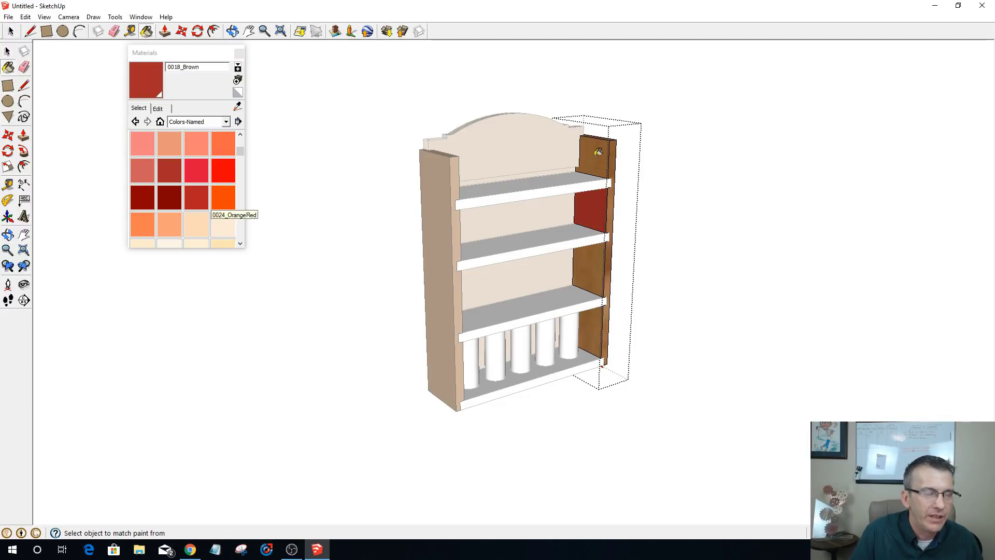
click(598, 153)
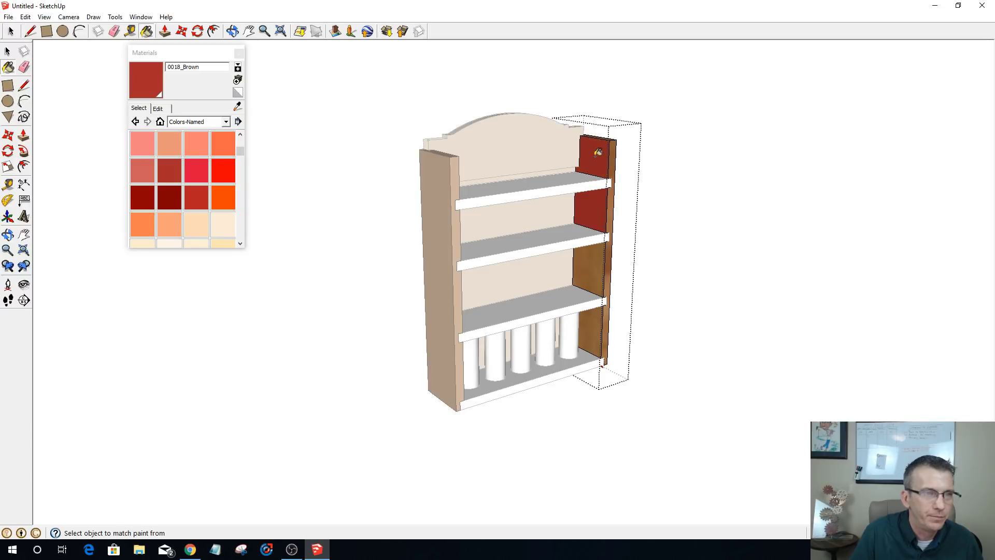
click(596, 272)
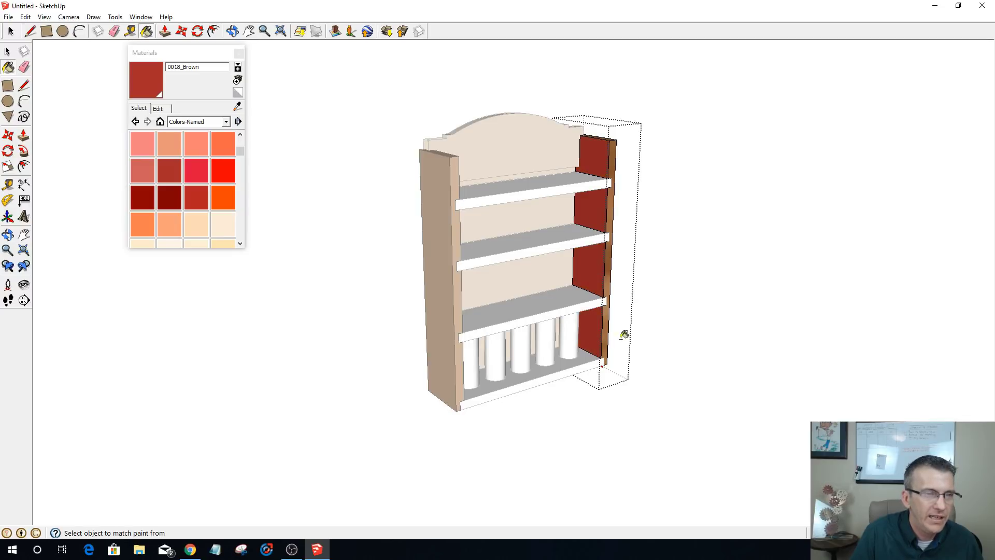
mouse_move(735, 382)
middle_down()
mouse_move(328, 319)
mouse_move(564, 351)
mouse_move(693, 342)
middle_up()
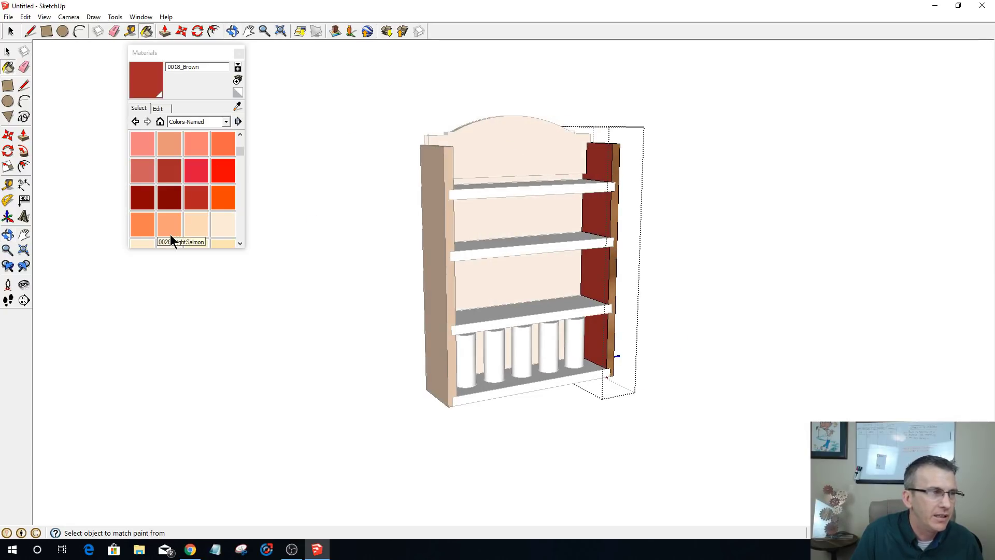
key(space)
click(319, 253)
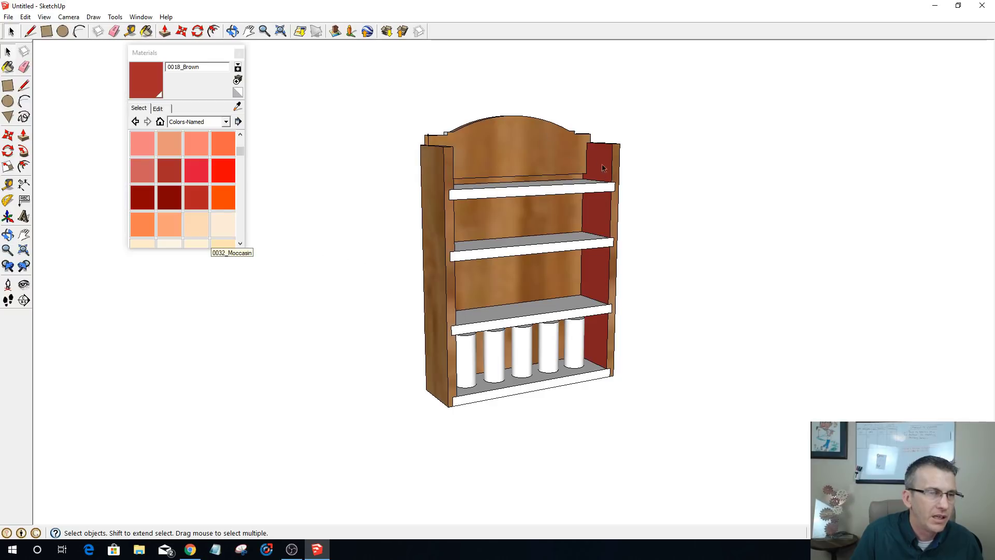
- Open the left side panel component for editing and set the camera to the Back standard view
middle_drag(435, 356, 572, 303)
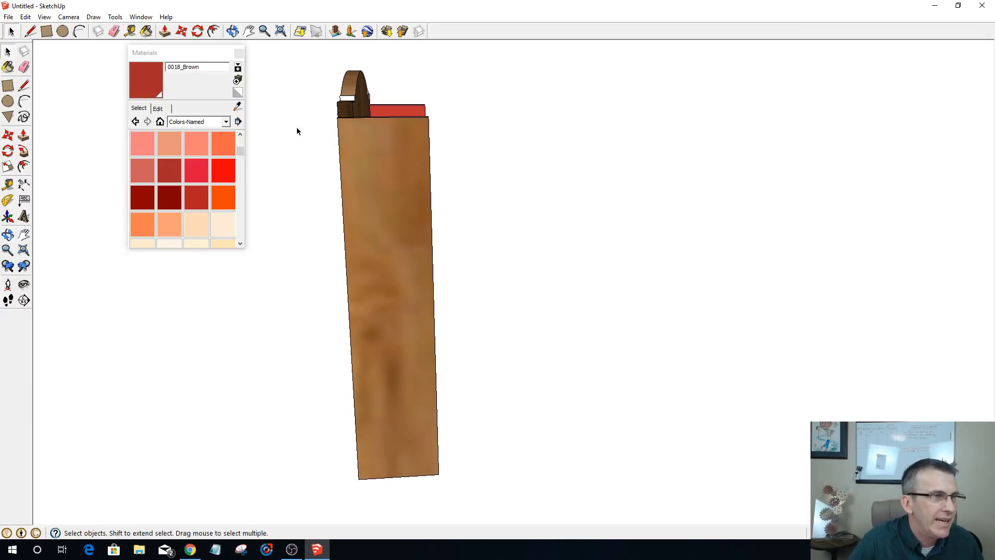
click(347, 191)
mouse_move(341, 145)
middle_down()
mouse_move(353, 128)
mouse_move(407, 171)
middle_up()
click(68, 17)
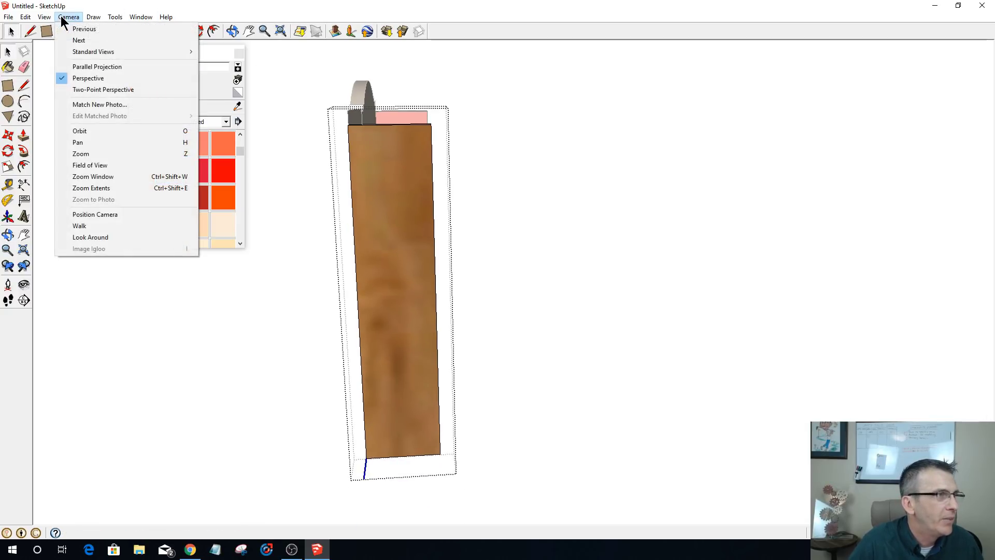
mouse_move(98, 51)
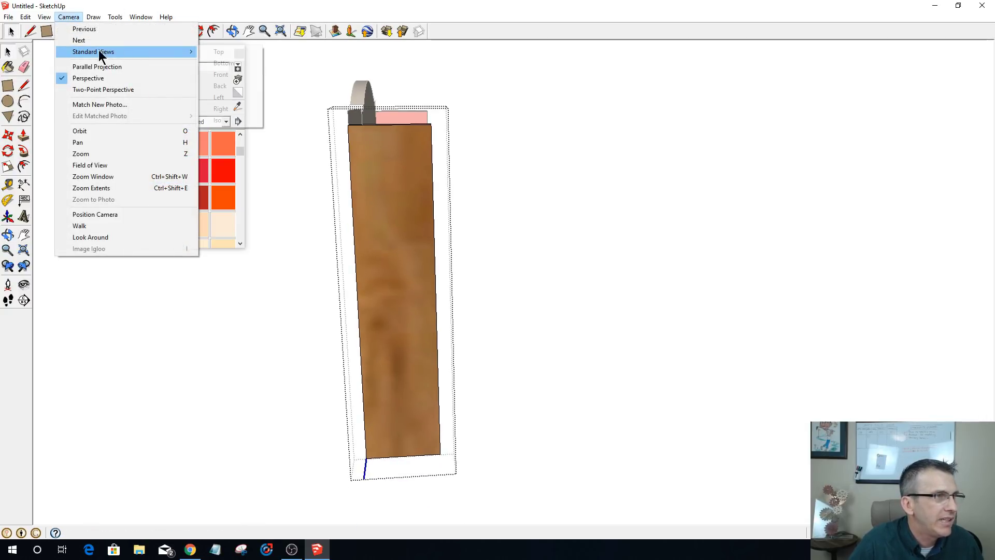
click(217, 99)
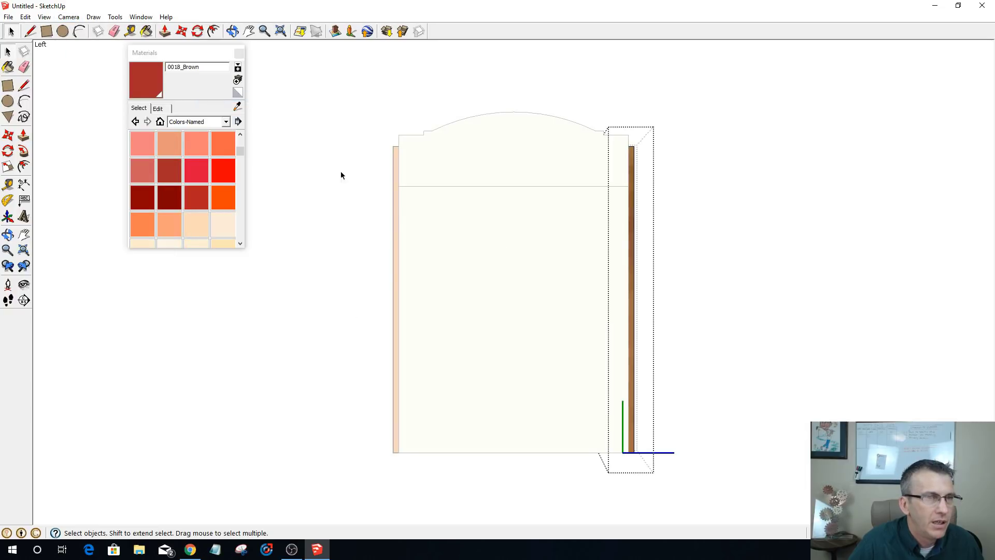
click(71, 17)
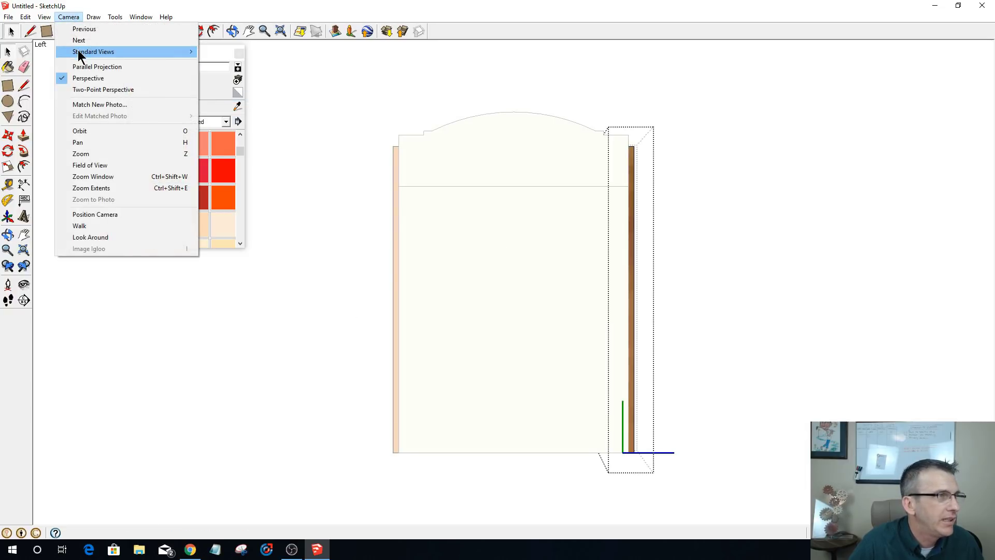
mouse_move(98, 51)
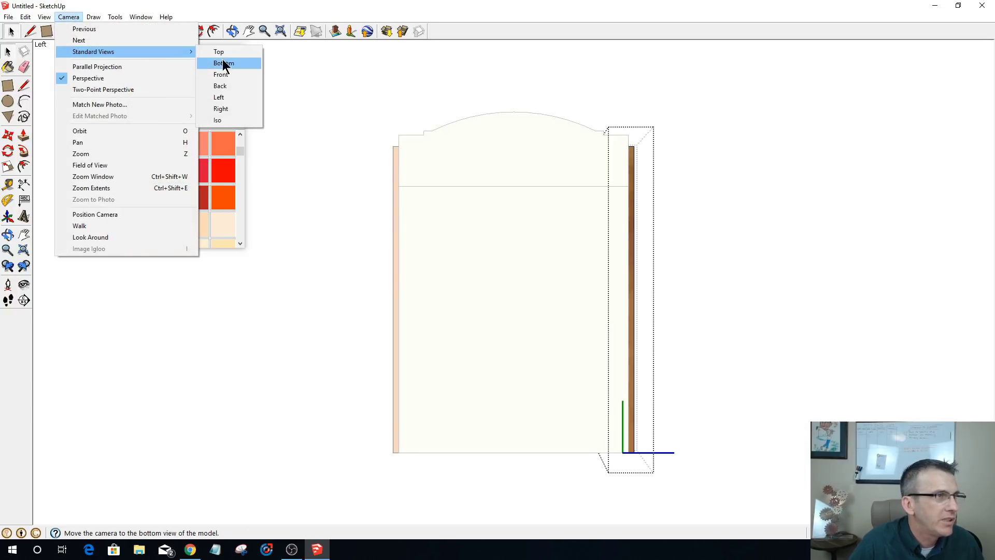
click(220, 85)
- Open the side panel component facing the camera in the Back view for editing
scroll(499, 205, up, 2)
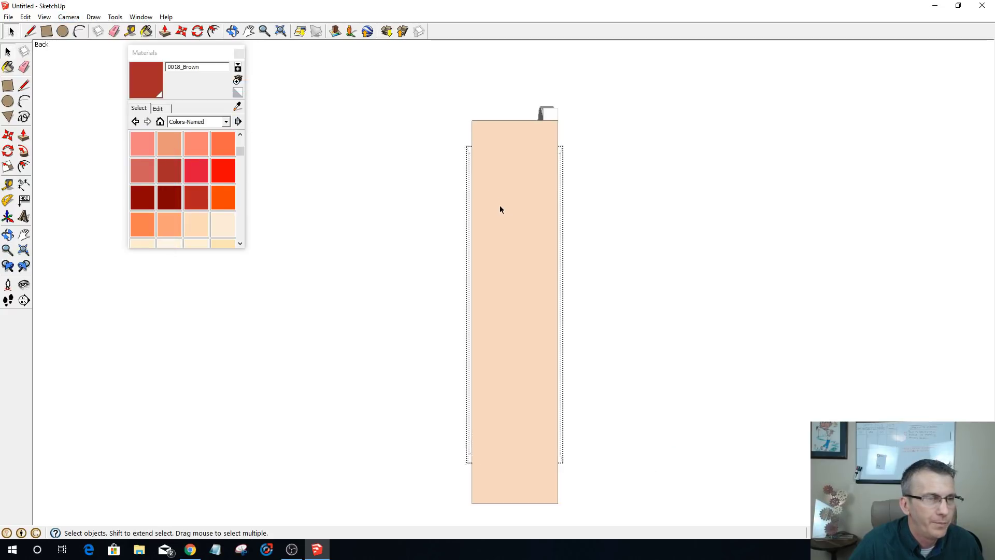
scroll(499, 203, down, 1)
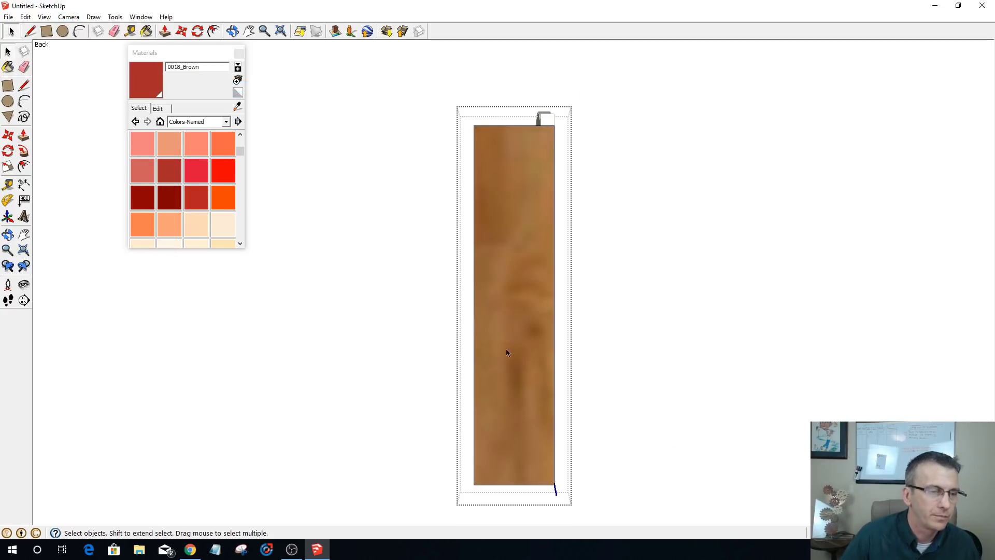
scroll(495, 243, up, 1)
scroll(499, 252, down, 1)
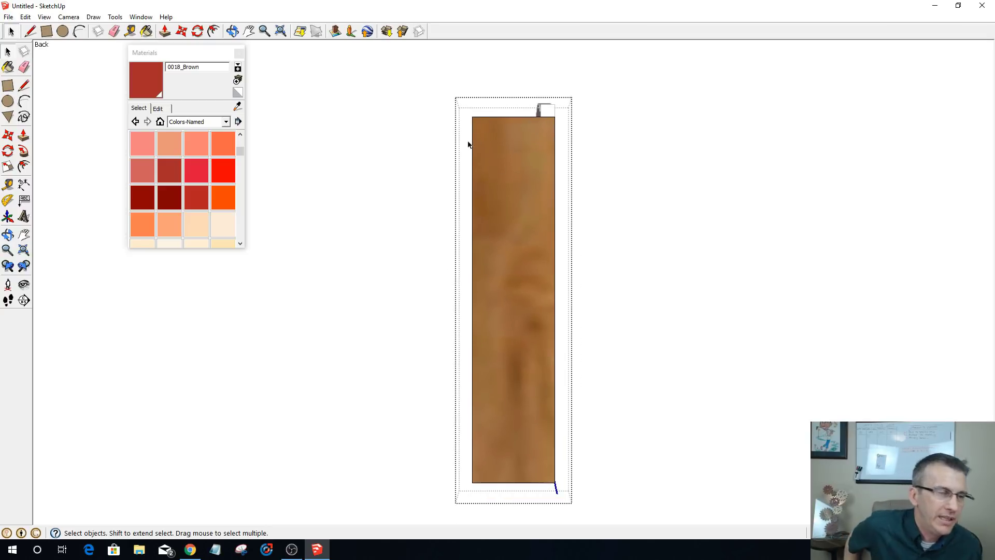
scroll(495, 202, down, 1)
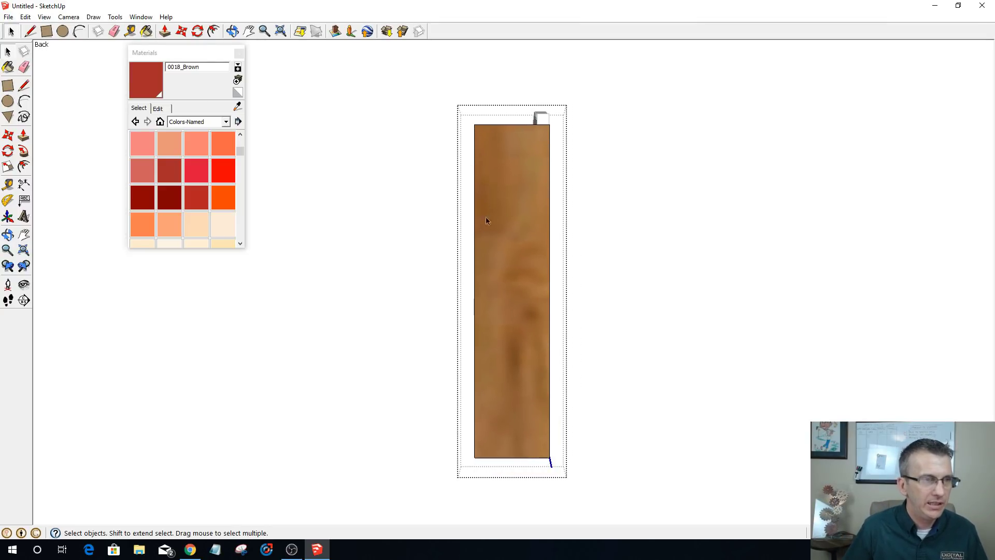
scroll(549, 153, up, 1)
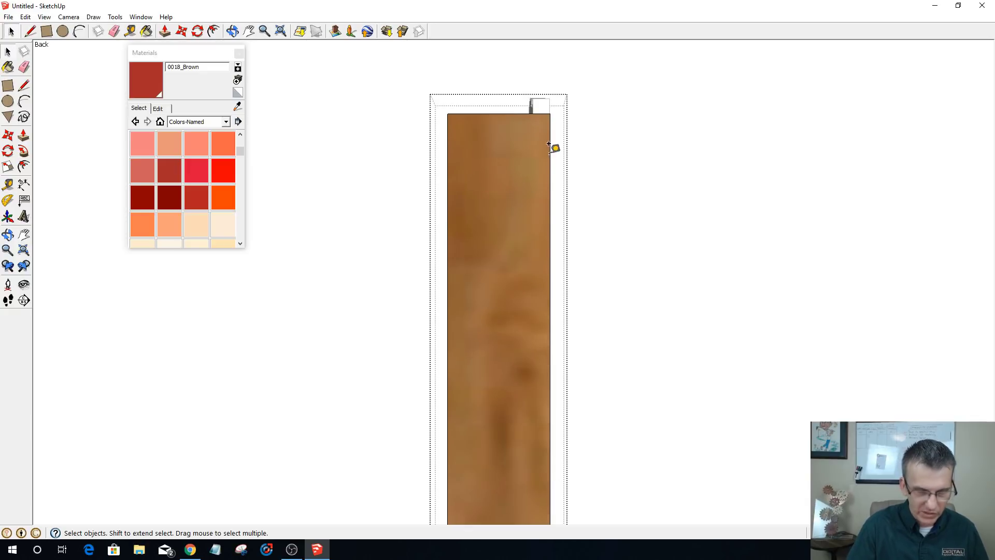
- Draw a two-point arc on the side panel's outer face from the top edge near the back to the front edge, tangent to the front edge
key(t)
middle_drag(545, 124, 539, 231)
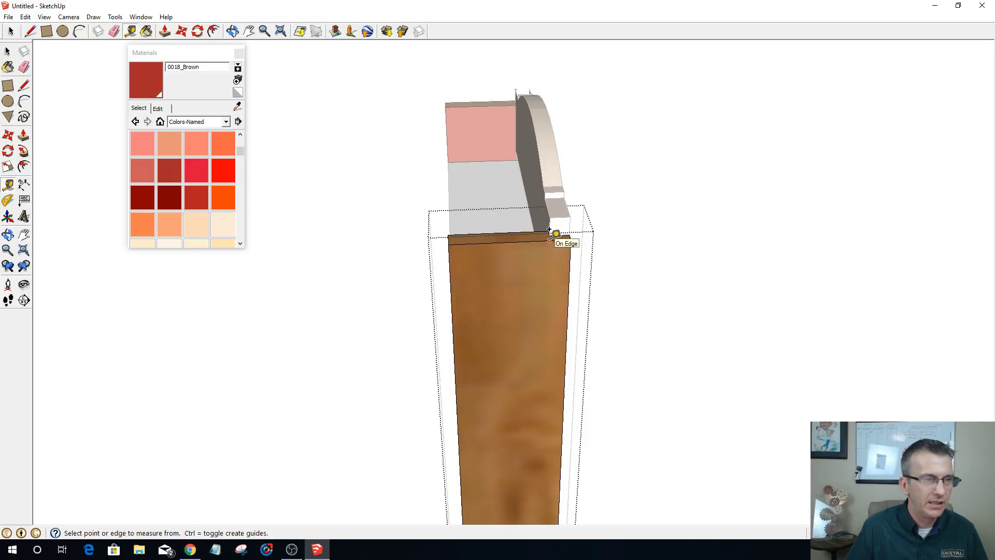
middle_drag(549, 229, 531, 168)
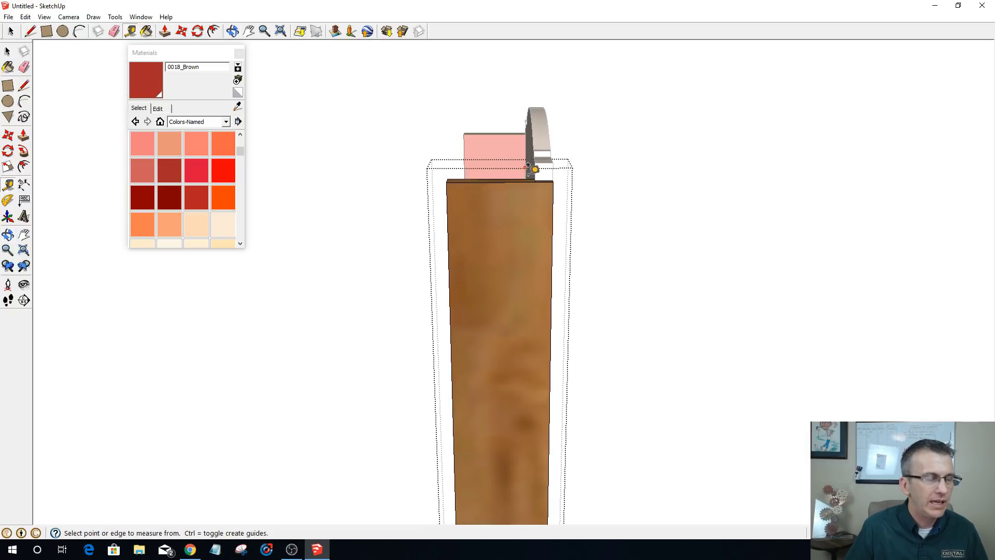
click(78, 32)
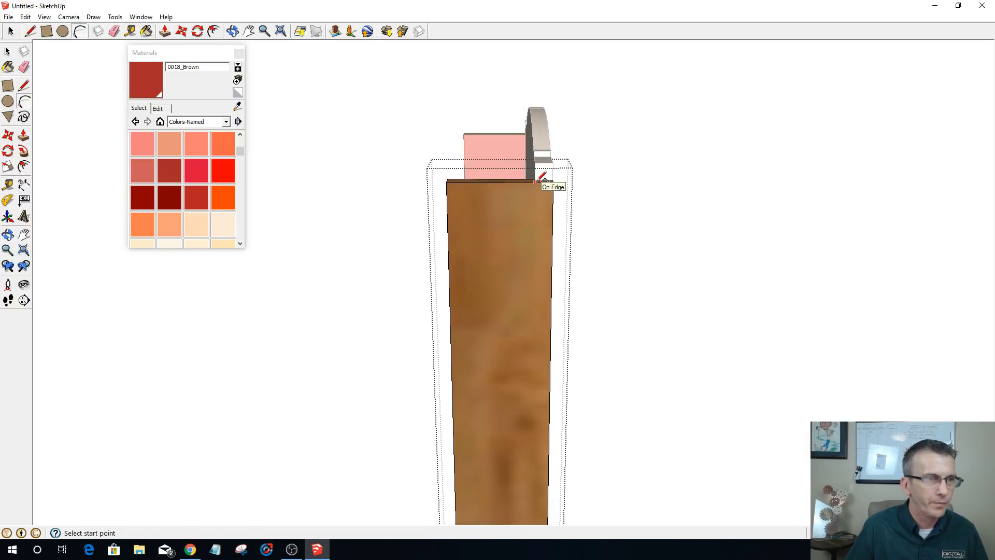
middle_drag(455, 279, 596, 253)
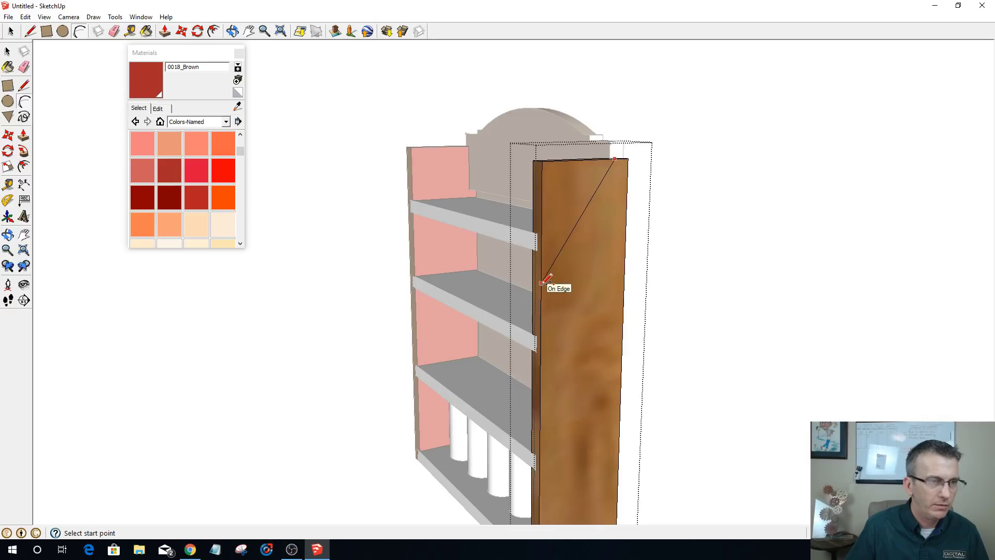
click(541, 289)
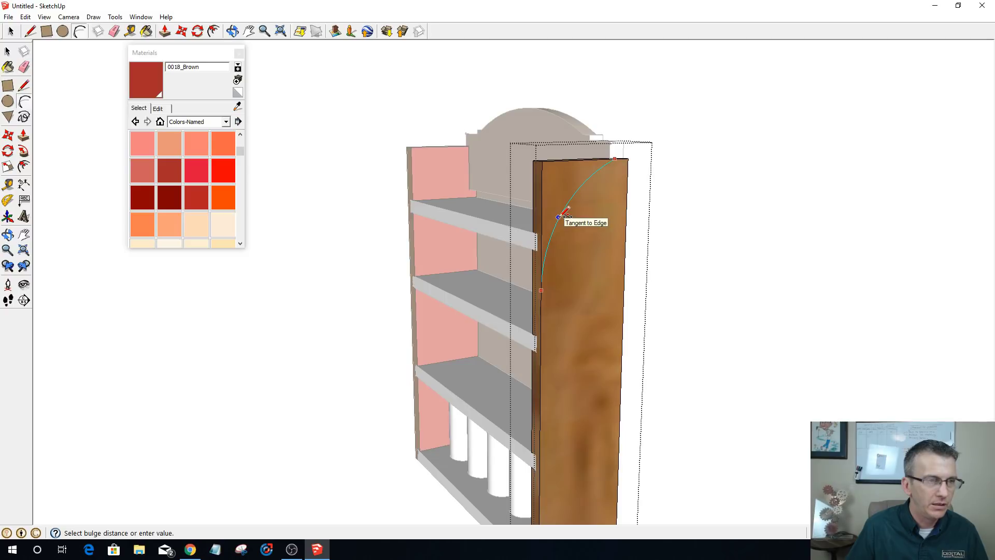
click(561, 215)
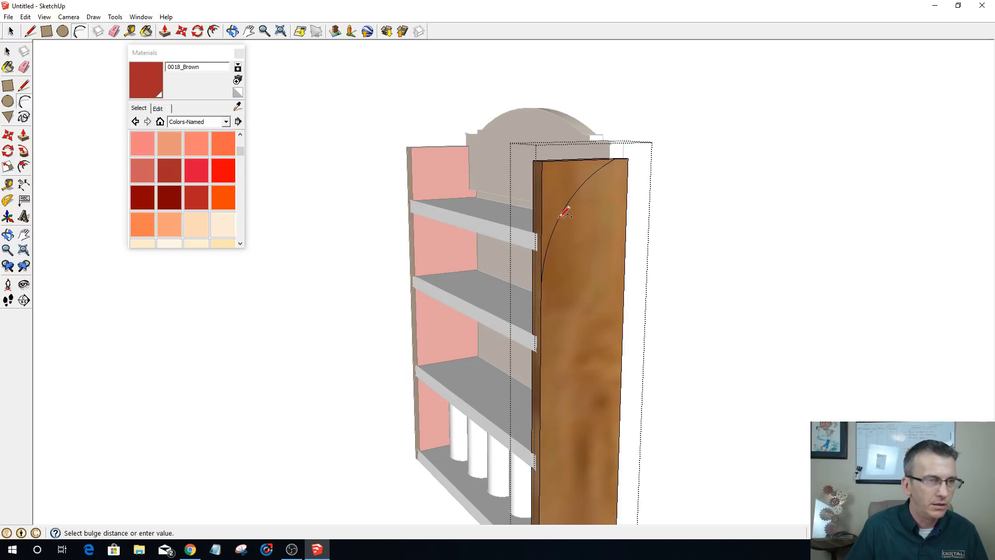
middle_drag(615, 326, 526, 290)
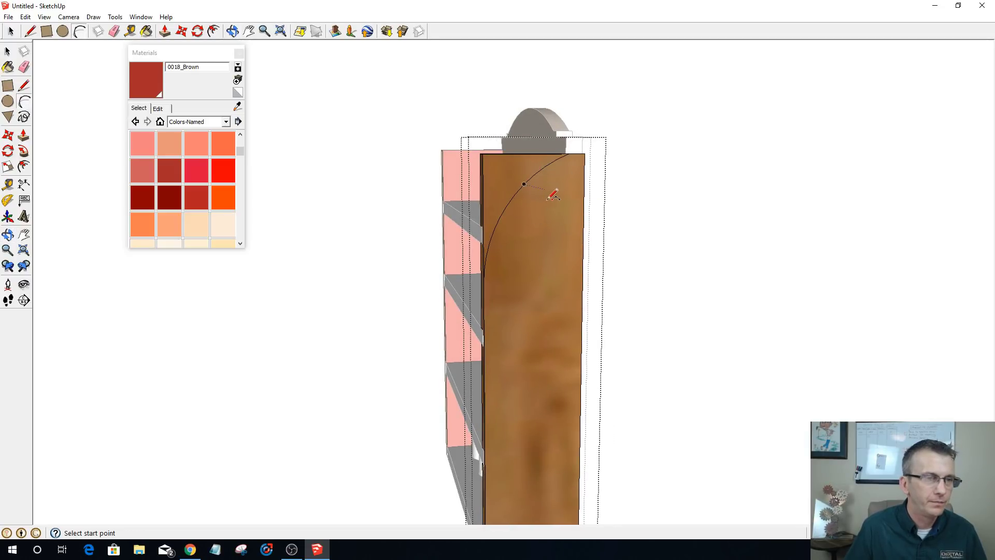
middle_drag(506, 209, 595, 222)
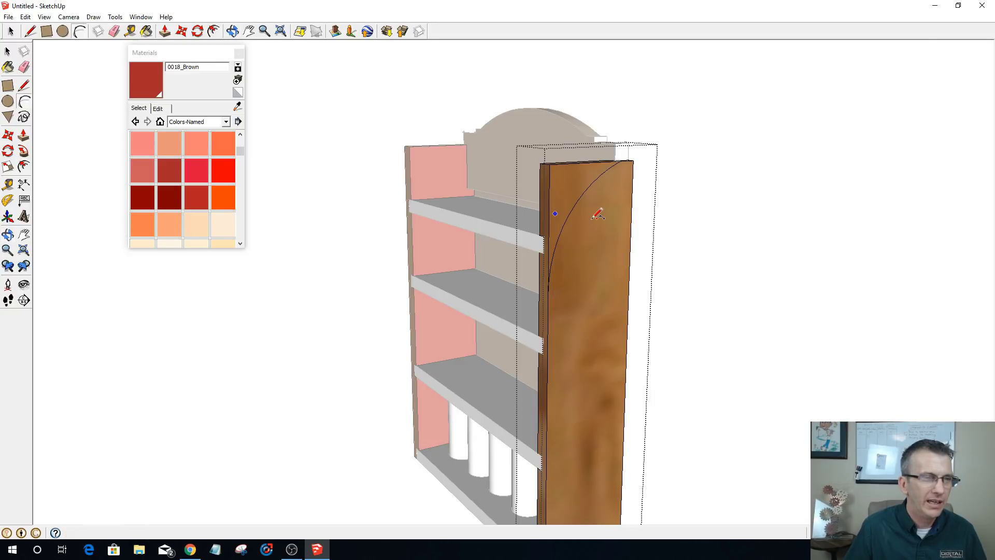
key(a)
key(space)
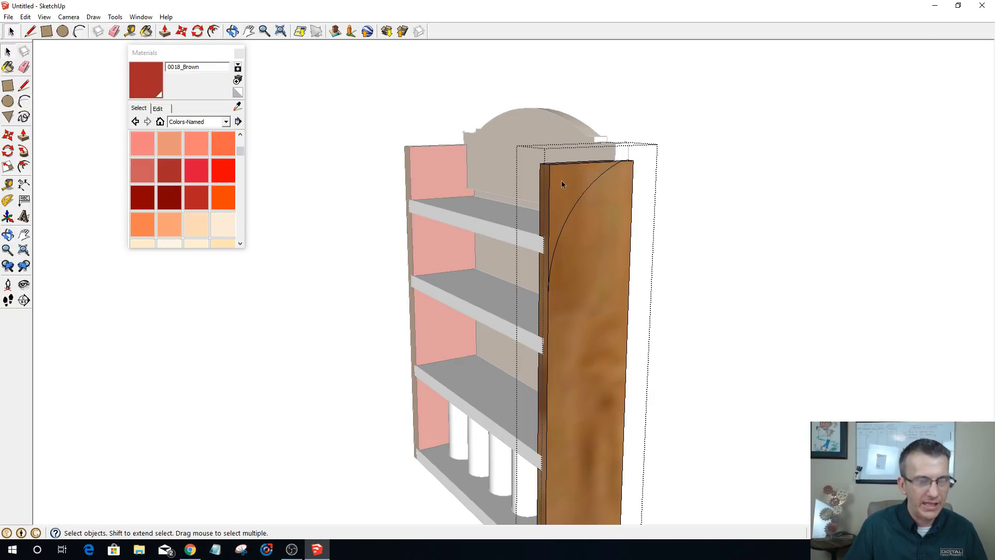
- Push/Pull the waste outside the arc 3/8" through the side panel, including the inner pieces above and below the top shelf, to round the corner
key(p)
drag(567, 191, 530, 180)
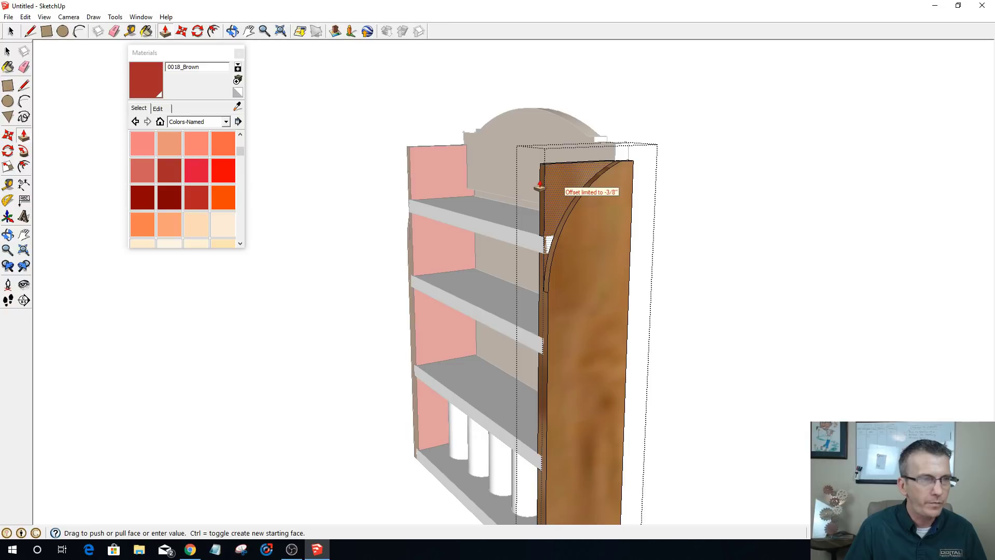
double_click(543, 182)
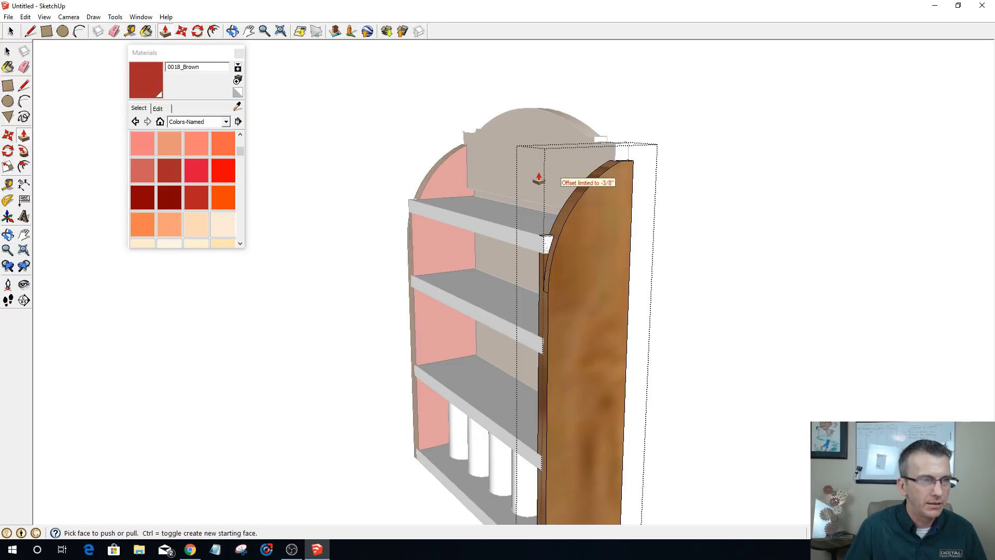
scroll(538, 285, up, 5)
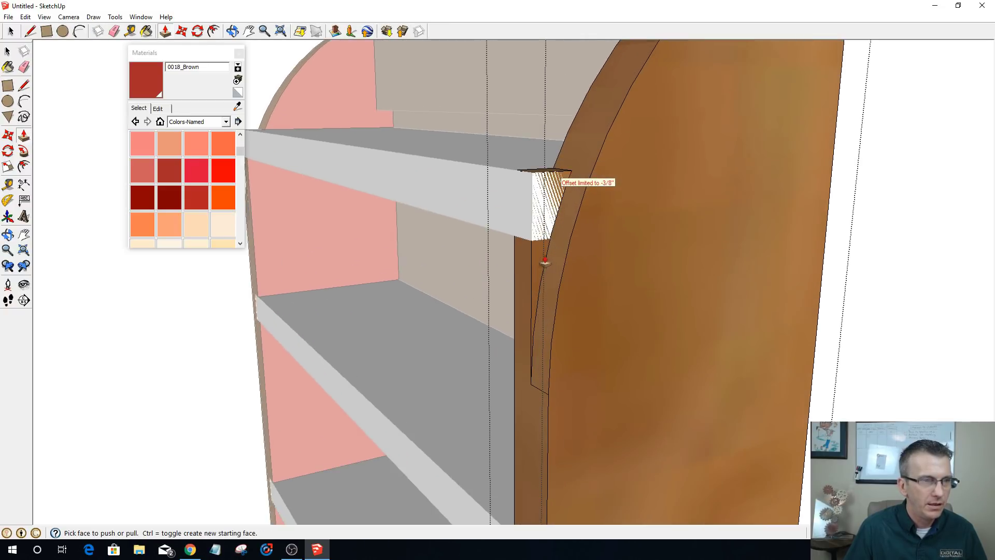
click(535, 262)
click(493, 249)
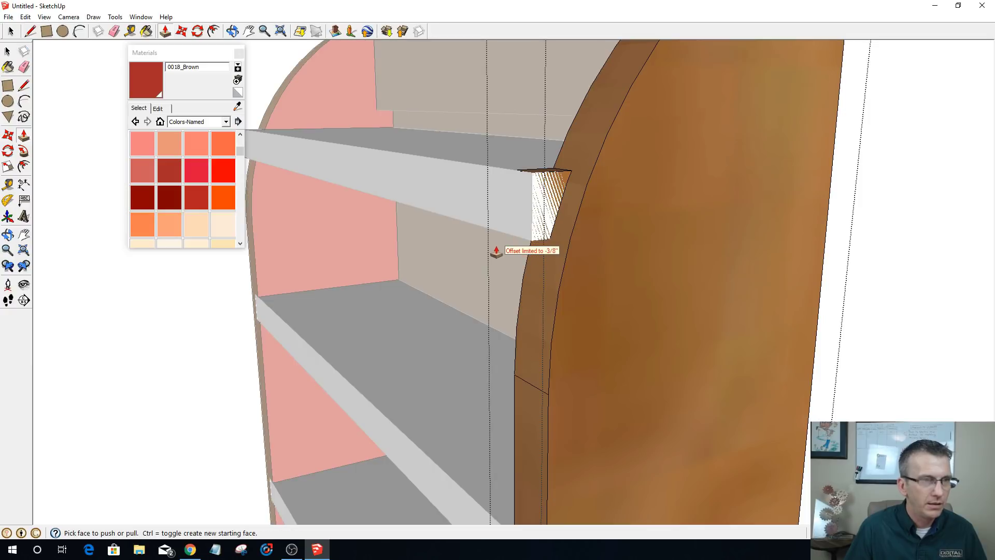
middle_drag(537, 272, 570, 285)
scroll(570, 285, down, 5)
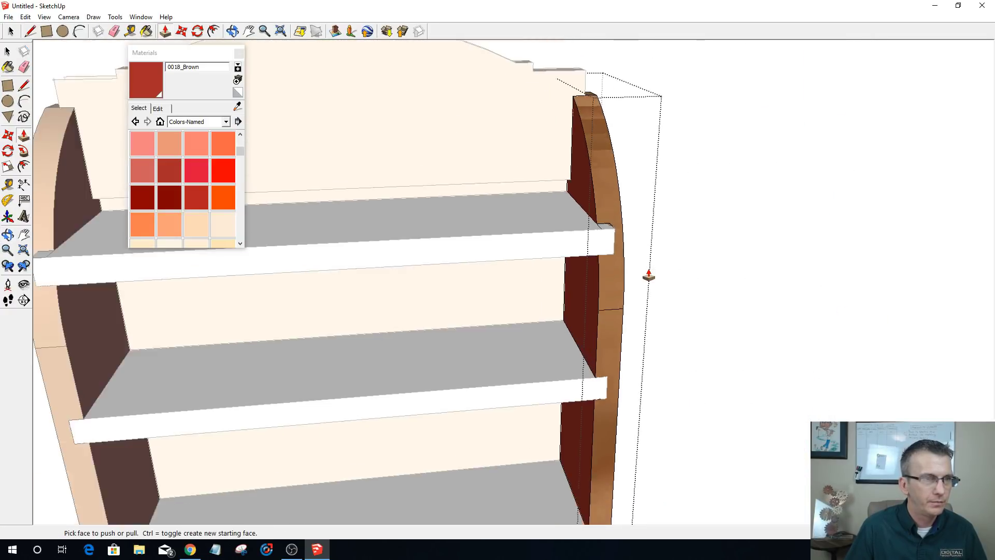
scroll(571, 273, down, 3)
middle_drag(366, 259, 484, 282)
key(space)
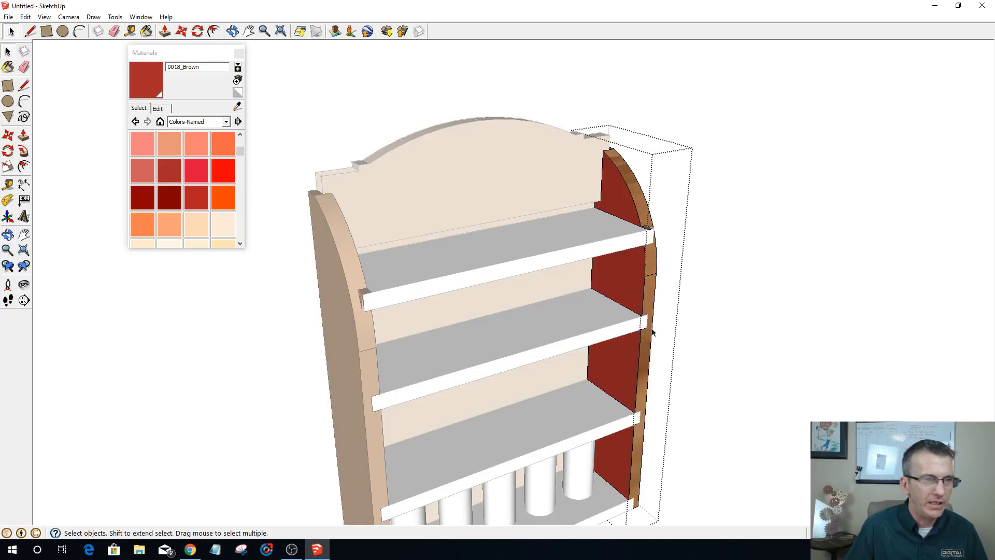
- Open the top shelf for editing and push its front face back to the upper end of the dado on the curved side panel
double_click(480, 278)
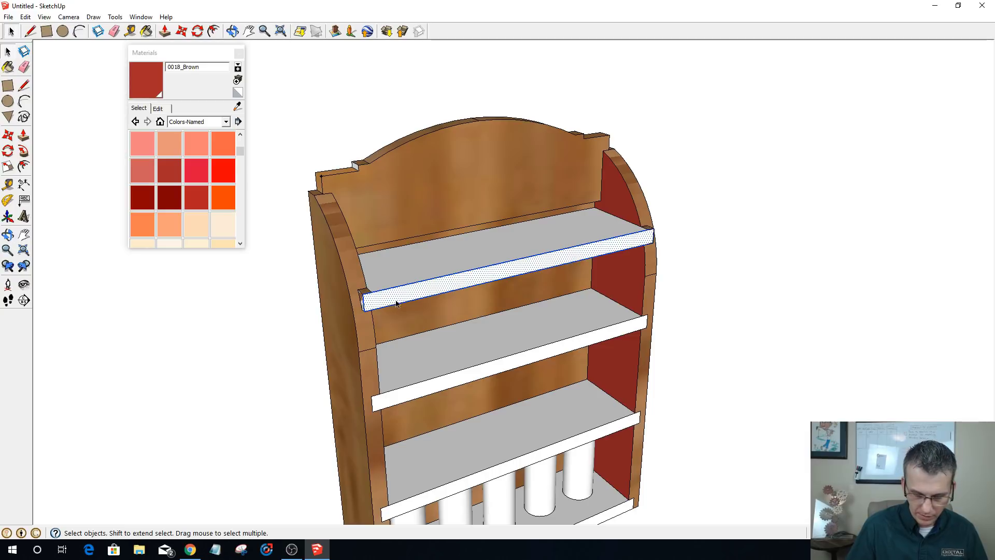
key(p)
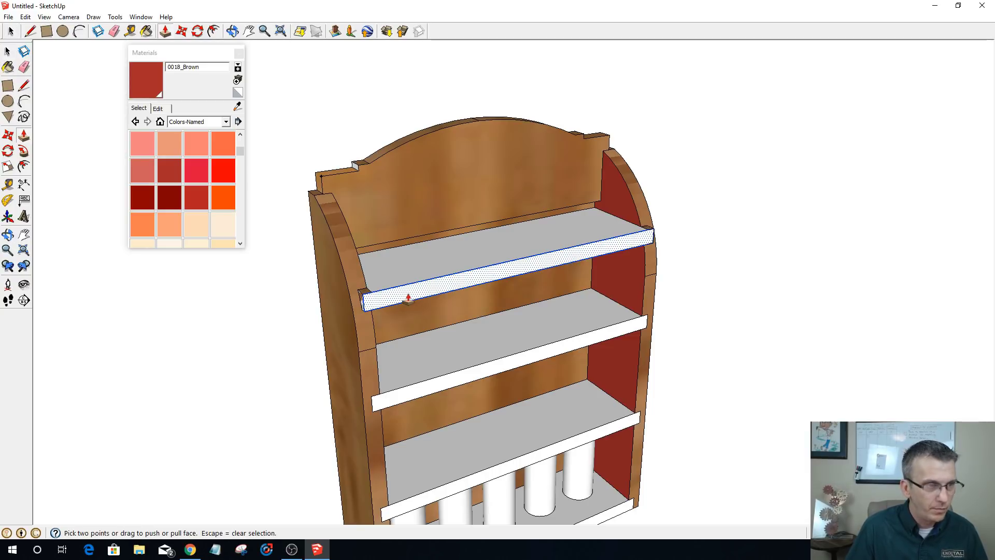
key(space)
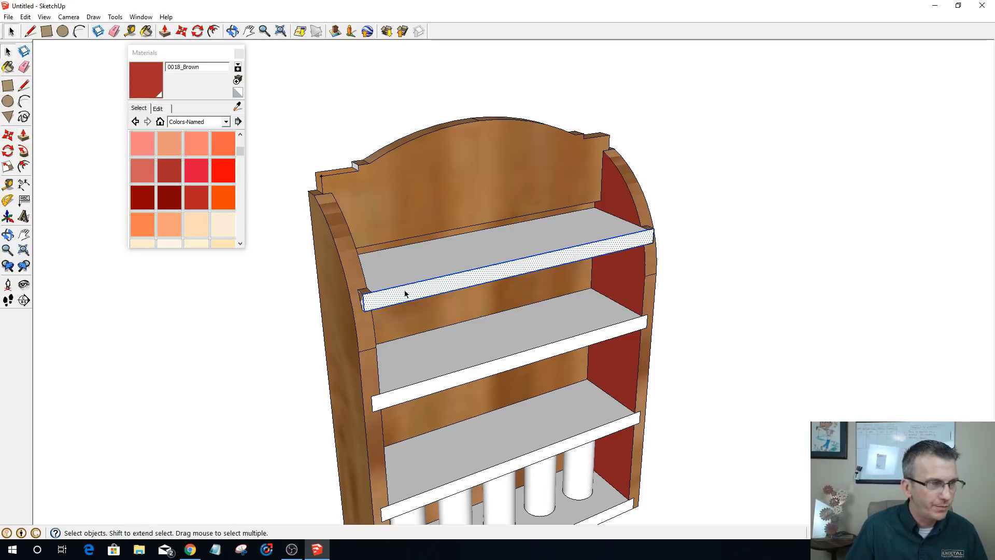
click(252, 320)
key(p)
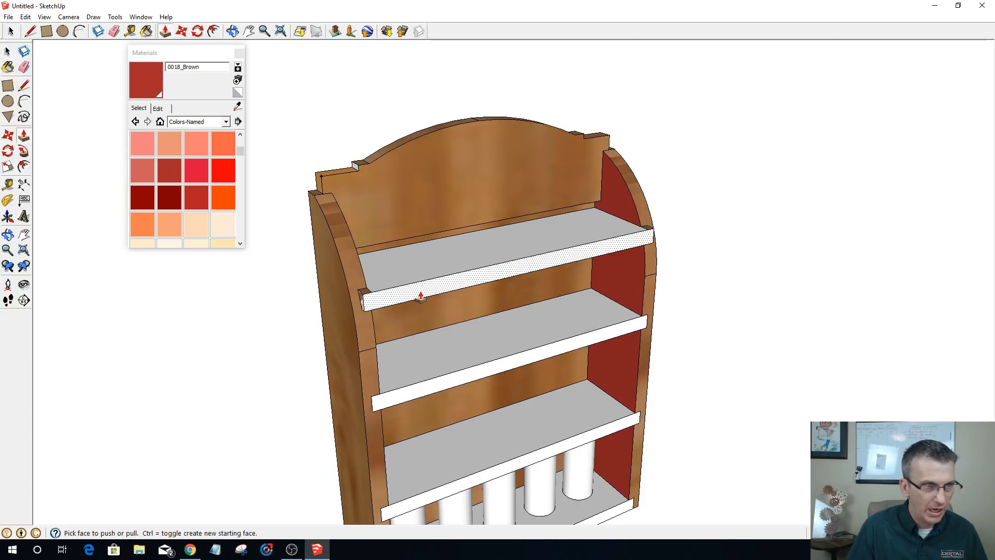
click(419, 295)
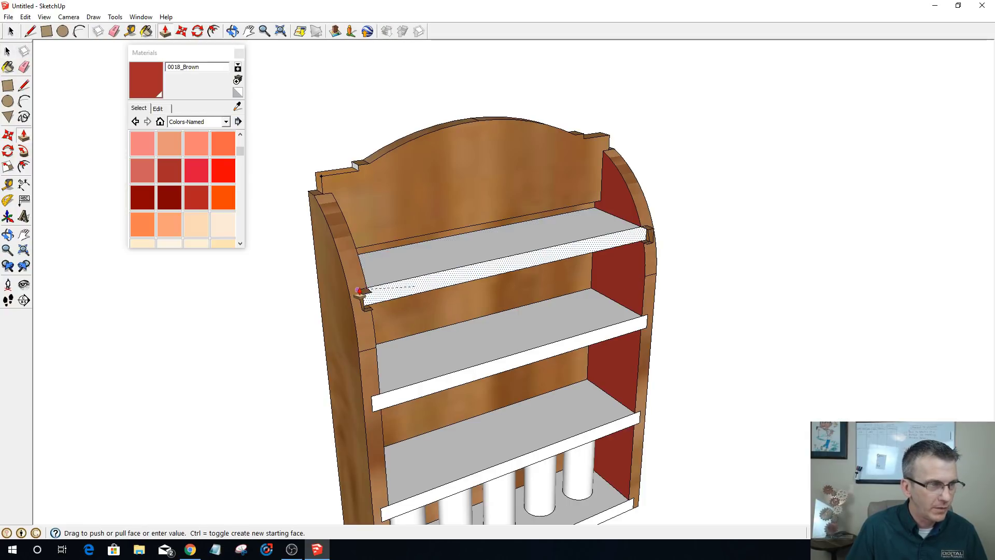
click(363, 290)
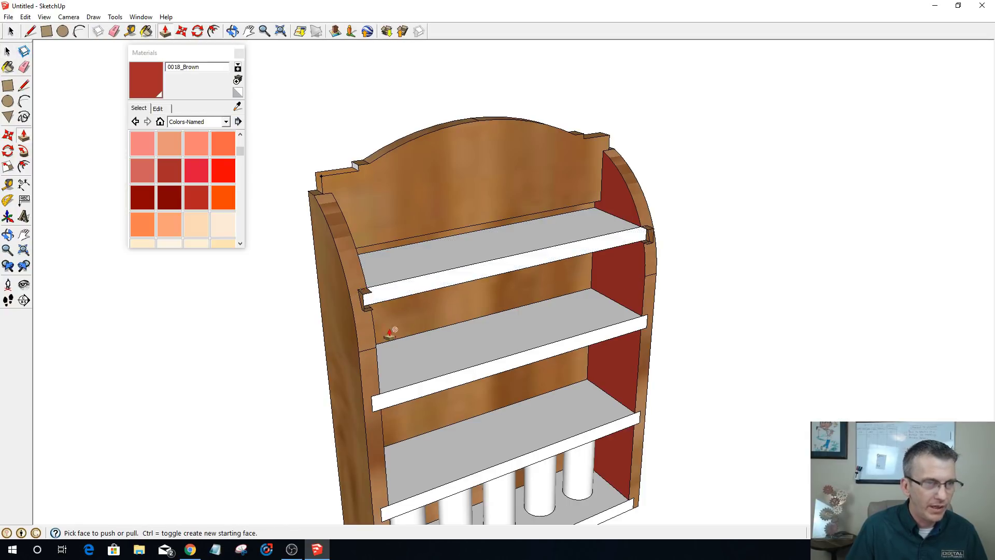
- Open the side panel component and delete the leftover dado faces that project beyond its curved edge at the top shelf
scroll(362, 310, up, 3)
key(space)
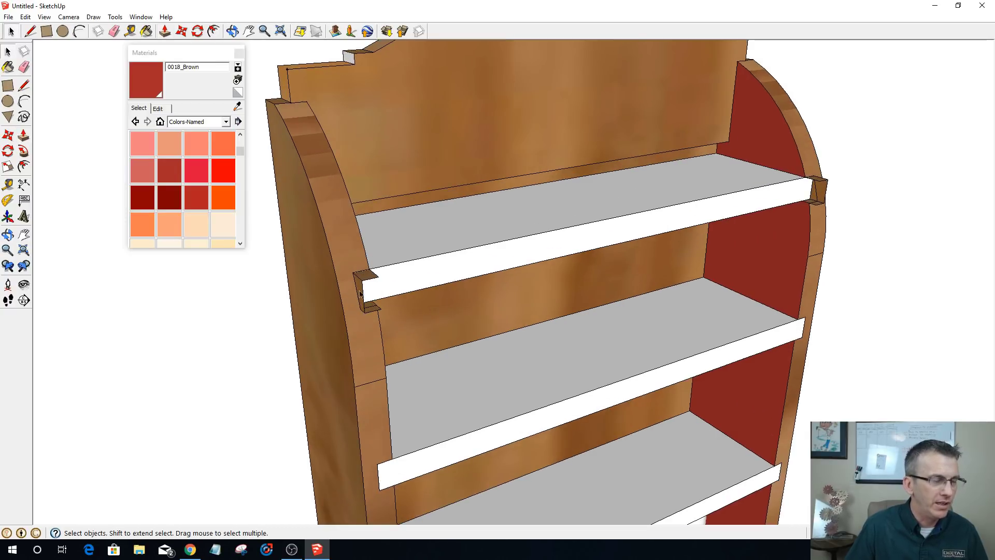
click(351, 305)
scroll(353, 303, up, 3)
double_click(352, 296)
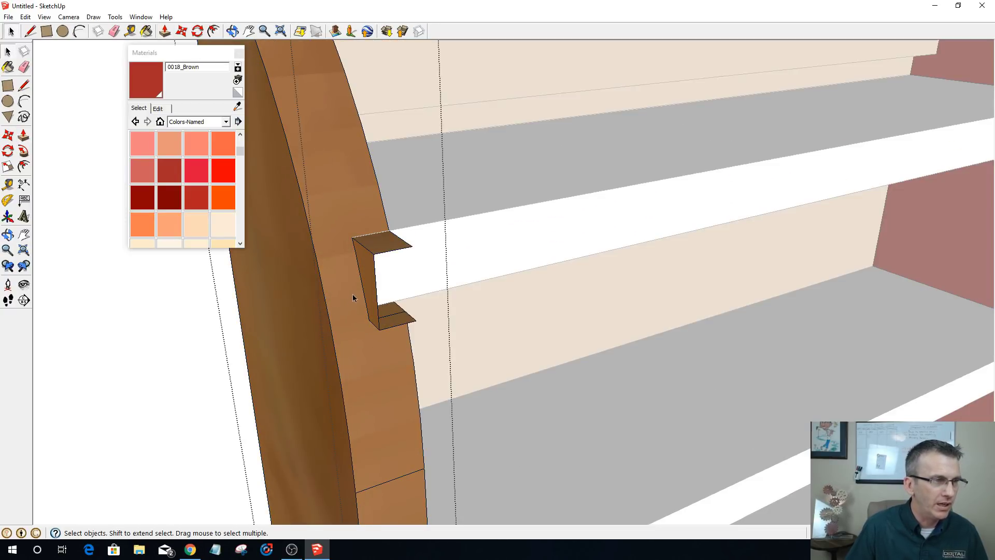
click(368, 249)
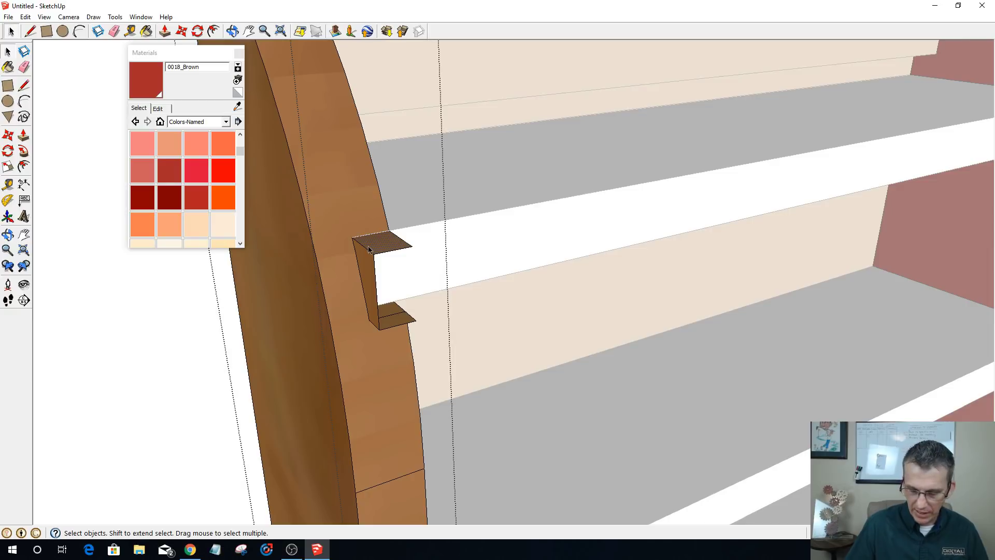
key(Delete)
click(362, 271)
key(Delete)
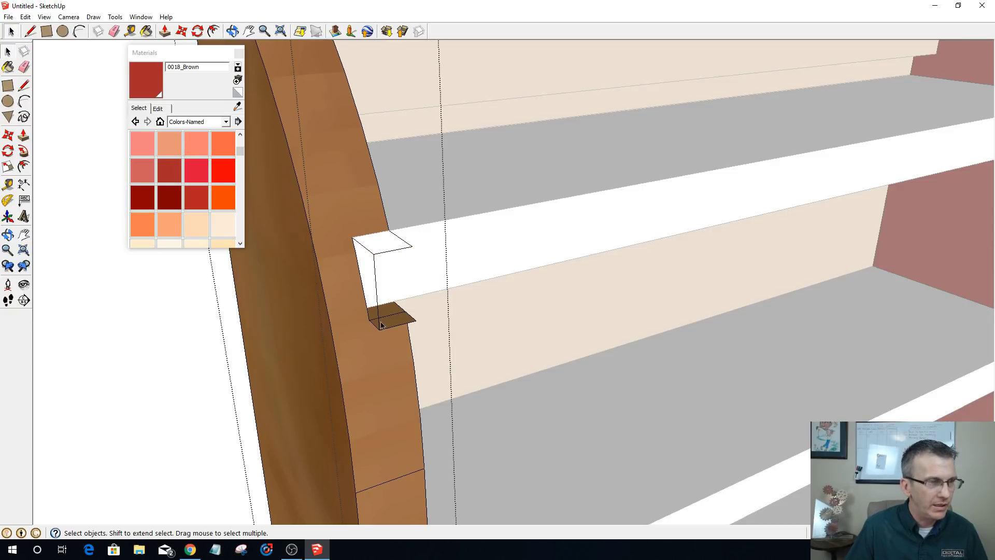
click(381, 325)
key(Delete)
- Delete the stray edges left projecting from the top shelf's dado on the curved side panel
click(382, 329)
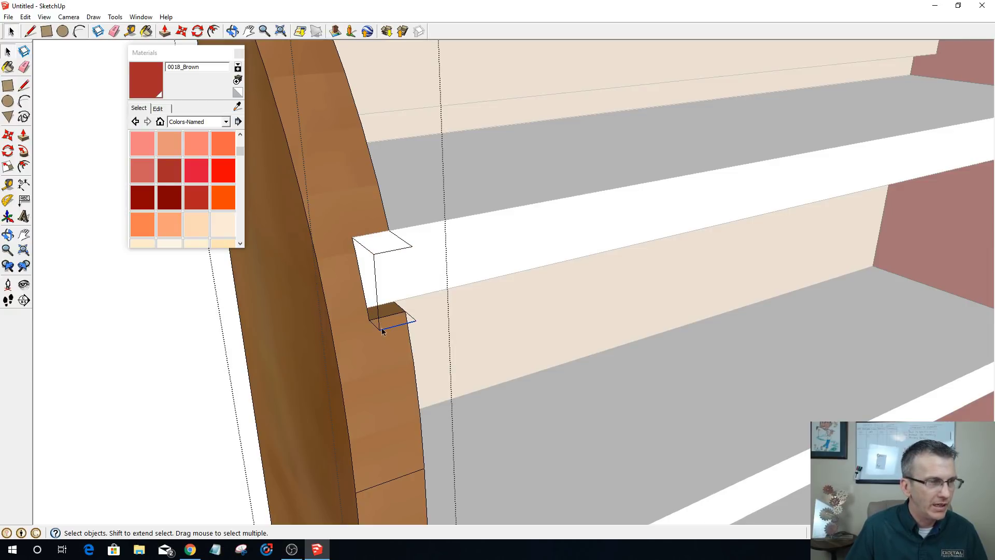
key(Delete)
click(375, 327)
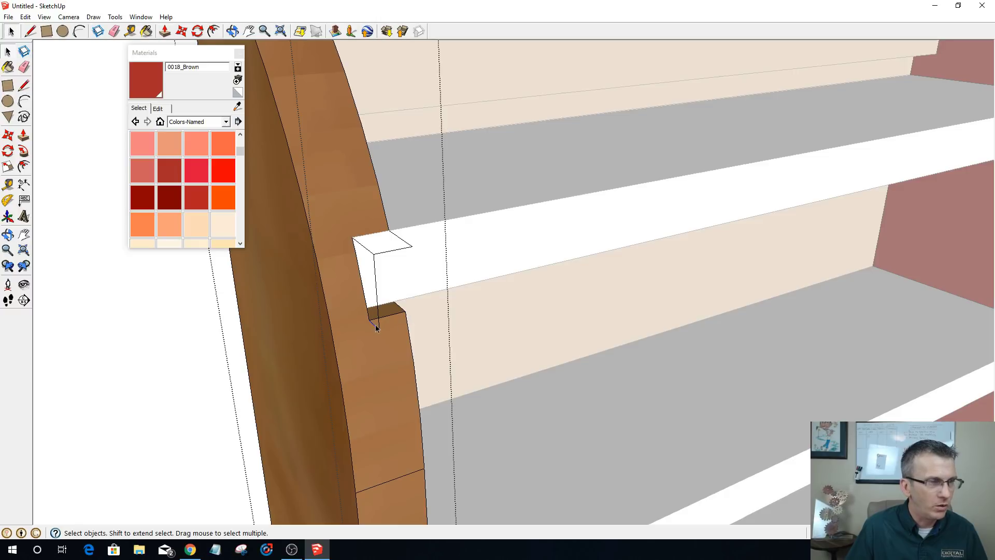
key(Delete)
click(376, 273)
key(Delete)
click(382, 253)
key(Delete)
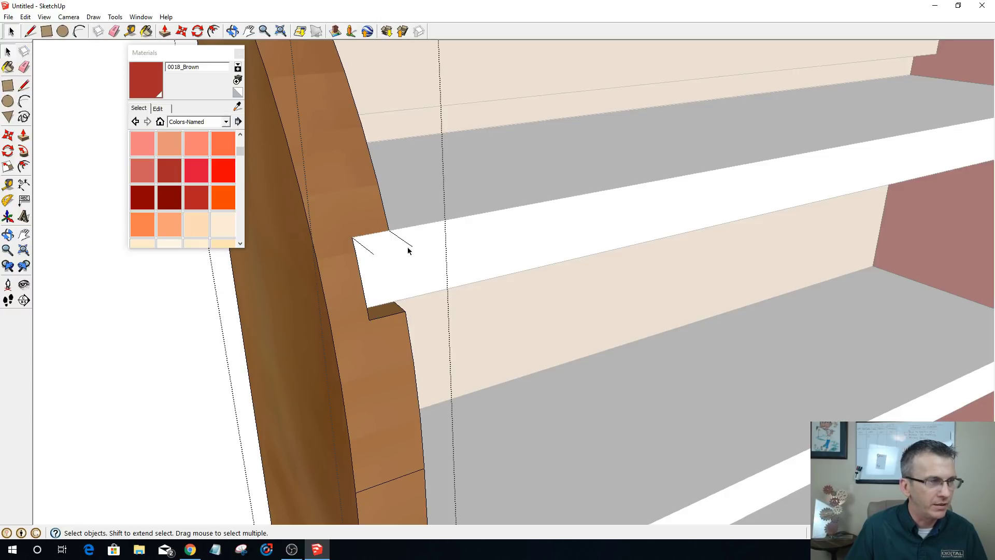
click(399, 240)
key(Delete)
click(367, 251)
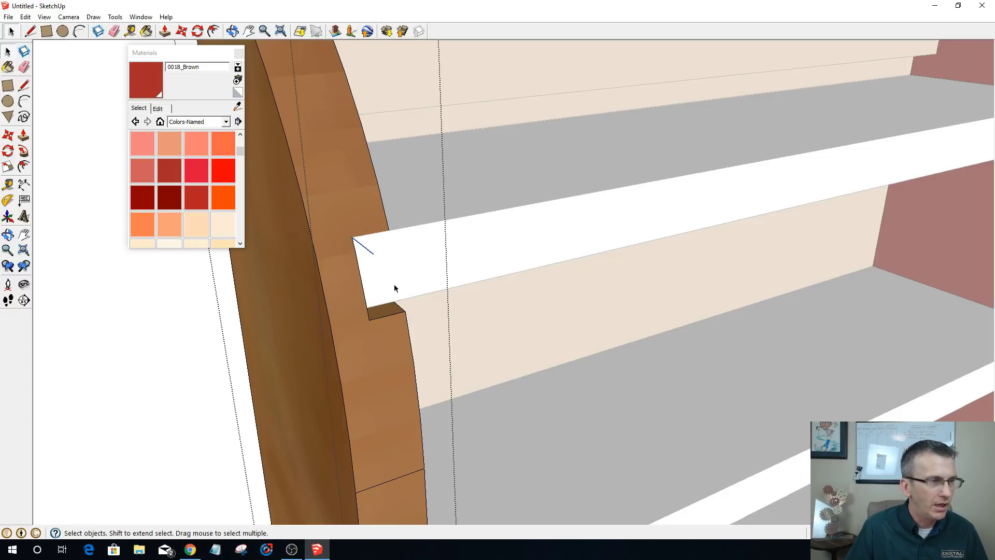
key(Delete)
middle_drag(425, 313, 496, 309)
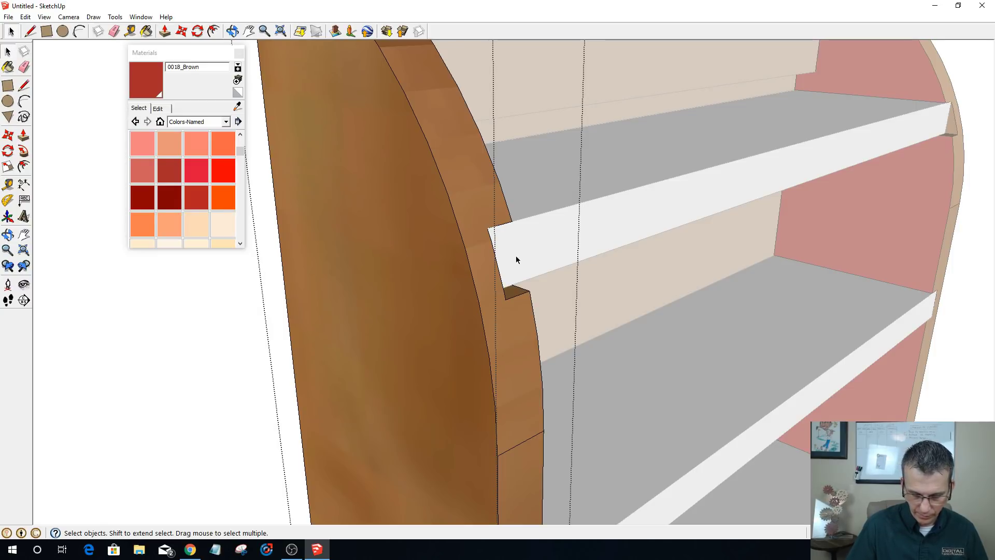
- Close the side panel and pull the top shelf's front face out to the lower front corner of its dado
click(134, 298)
key(p)
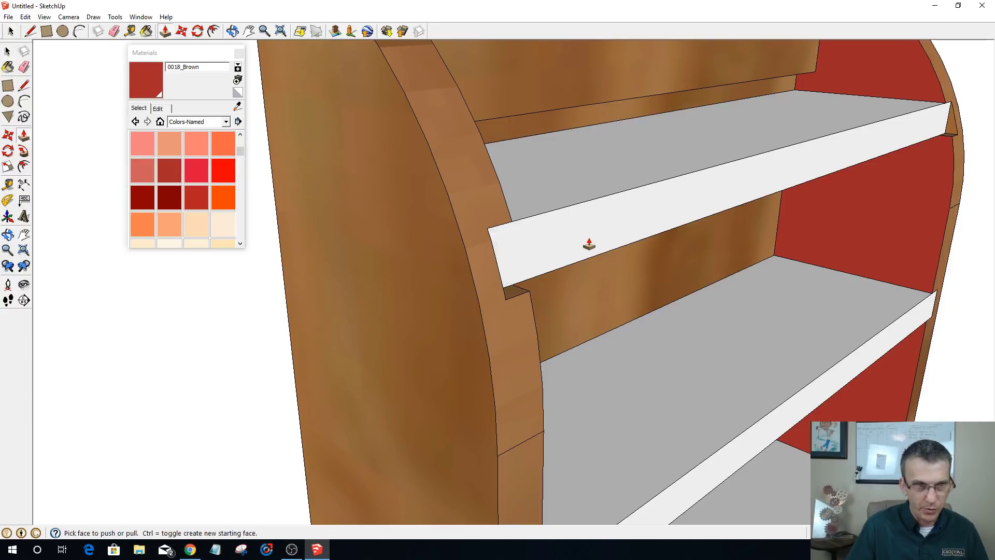
click(588, 239)
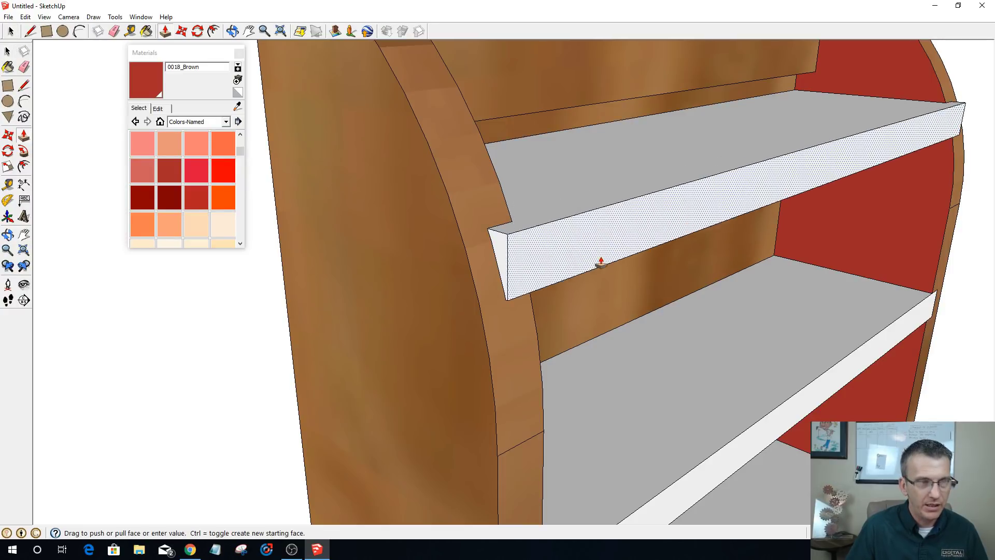
click(513, 300)
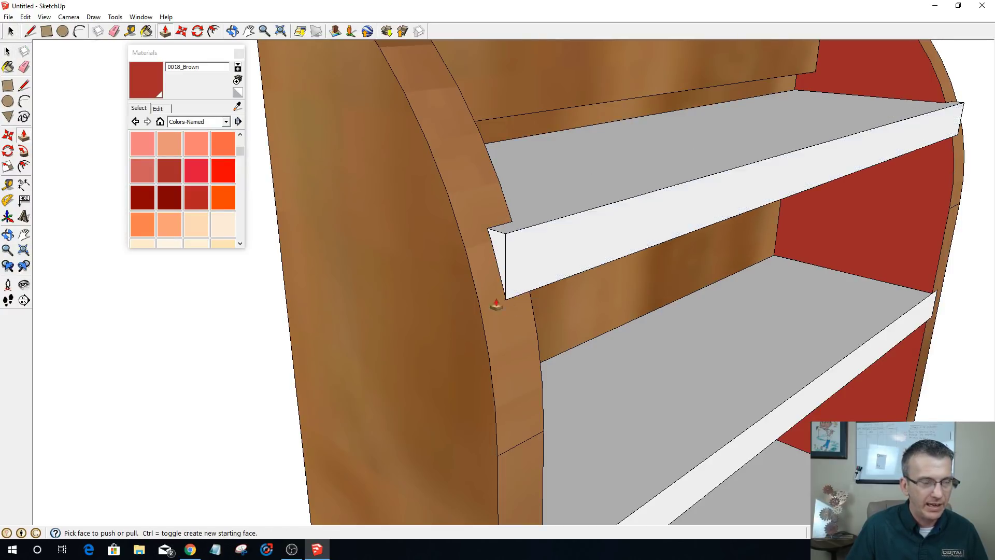
middle_drag(506, 300, 593, 293)
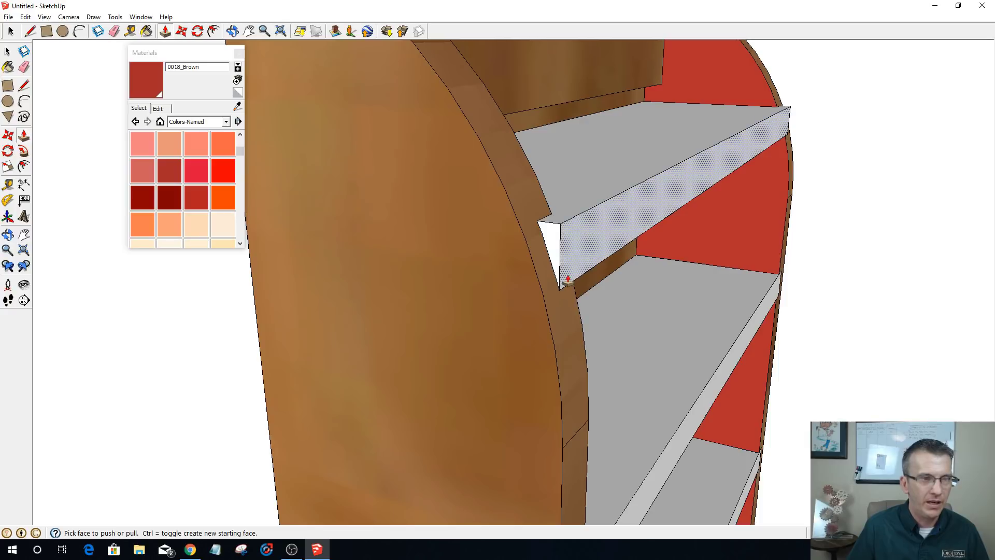
middle_drag(558, 290, 619, 284)
key(space)
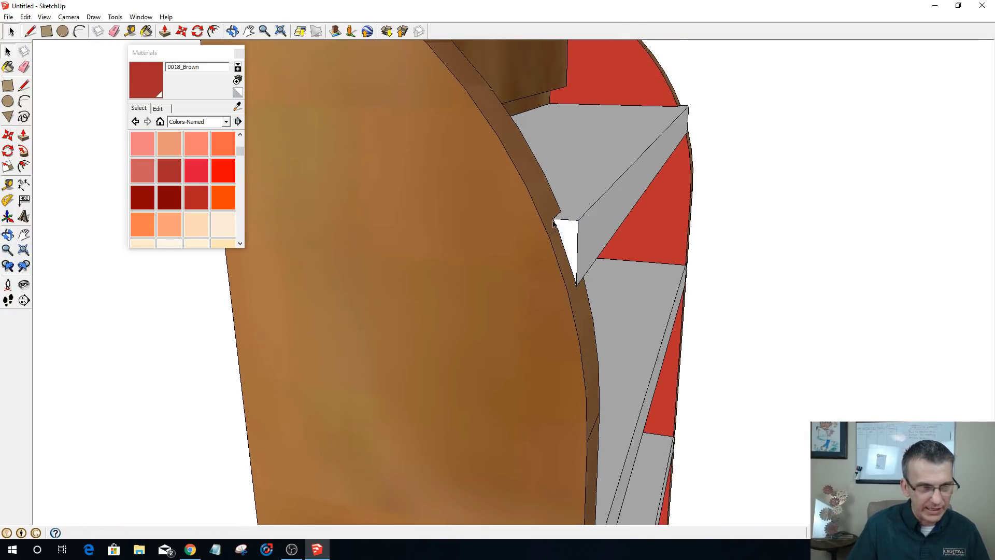
scroll(562, 231, up, 5)
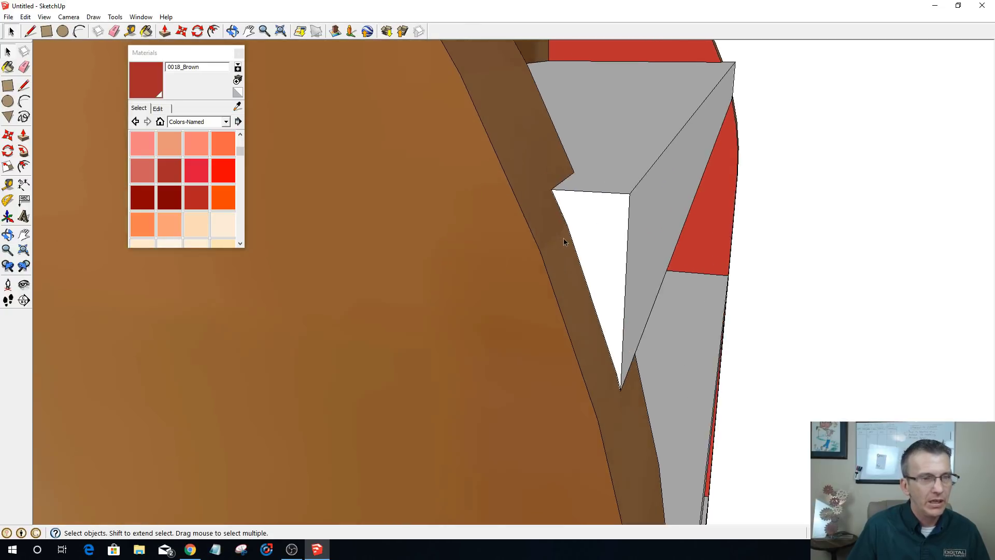
scroll(564, 233, up, 1)
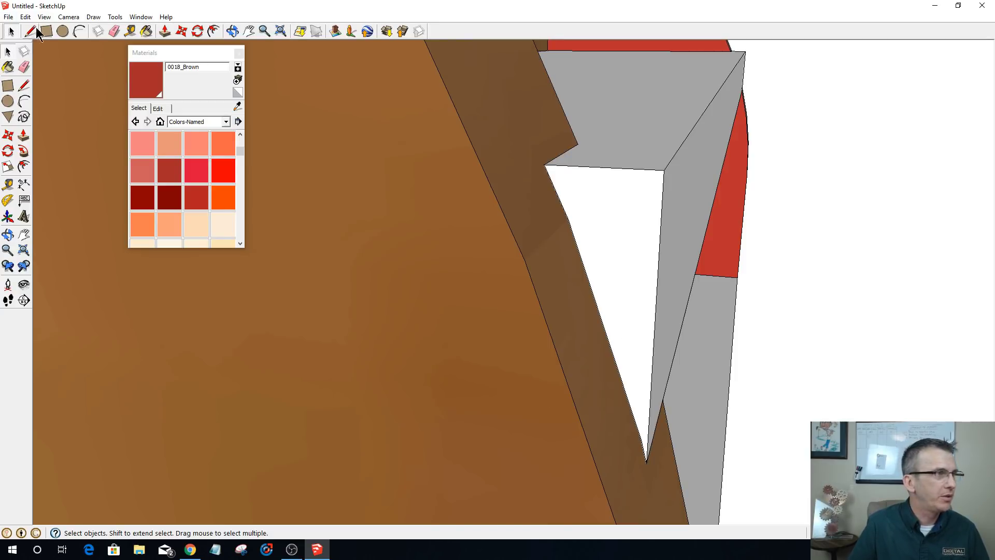
click(79, 31)
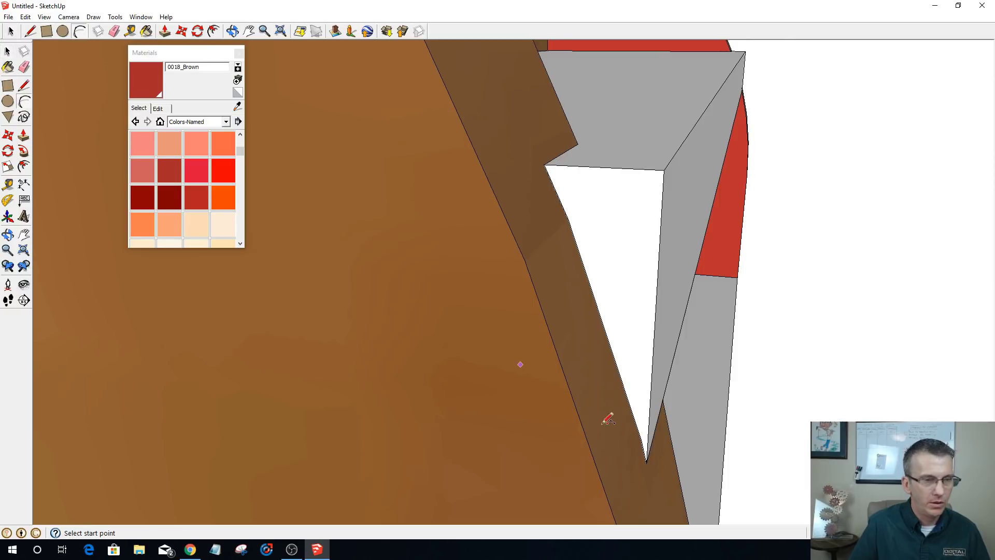
click(544, 164)
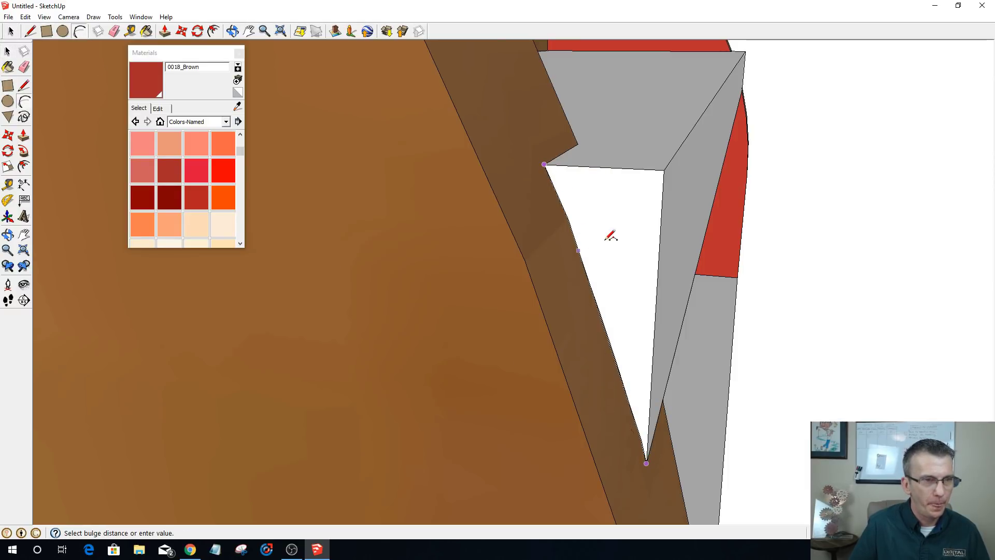
key(Escape)
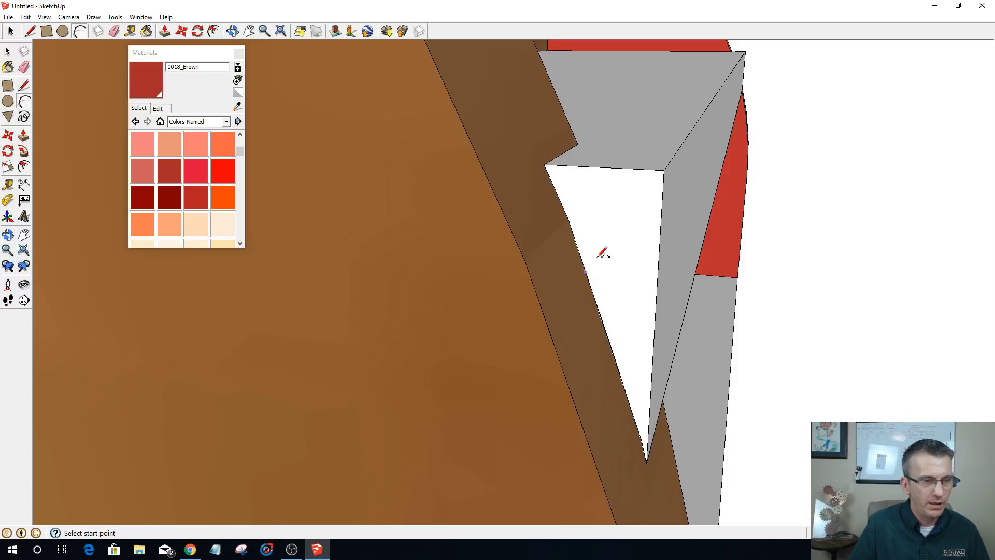
- Try to push the top shelf's exposed end face beside the curved side panel
key(p)
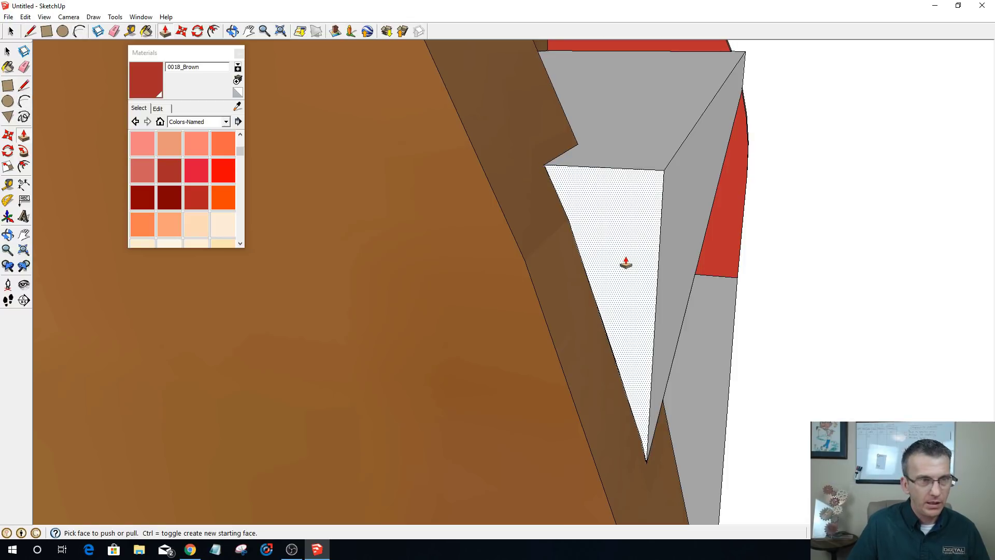
drag(626, 262, 748, 50)
middle_drag(615, 394, 492, 310)
scroll(524, 290, down, 10)
scroll(471, 307, up, 3)
scroll(472, 306, up, 1)
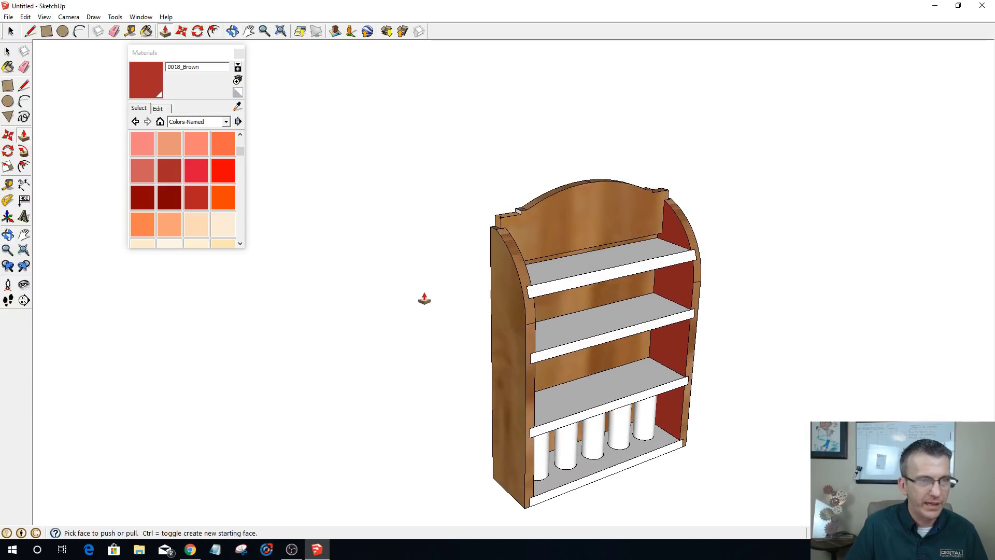
- Examine the rack from the front and both sides to check how the shelves fit the side panels
key(space)
scroll(536, 325, up, 4)
scroll(424, 340, down, 2)
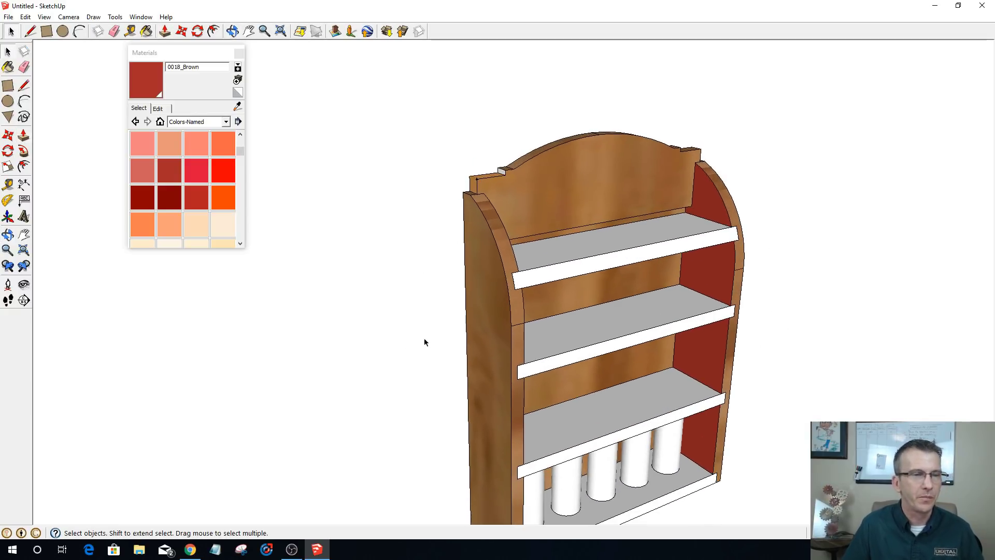
middle_drag(424, 340, 246, 309)
scroll(329, 286, down, 6)
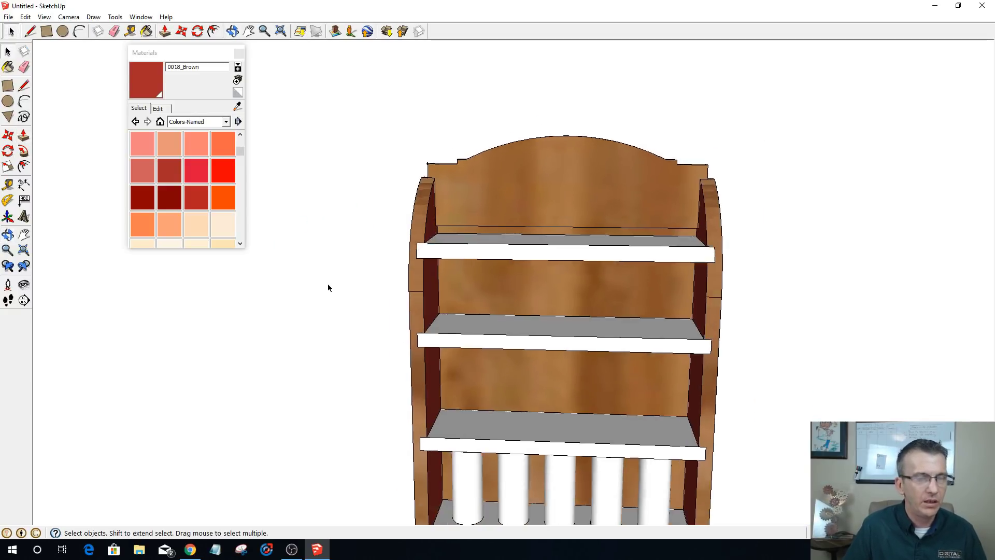
scroll(435, 350, up, 1)
scroll(451, 357, down, 1)
scroll(520, 506, up, 4)
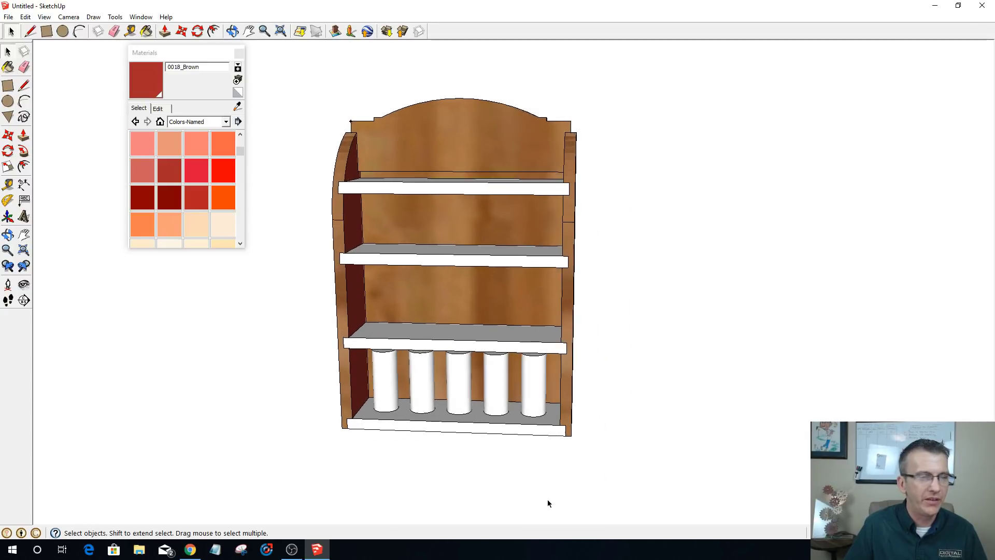
middle_drag(393, 478, 609, 460)
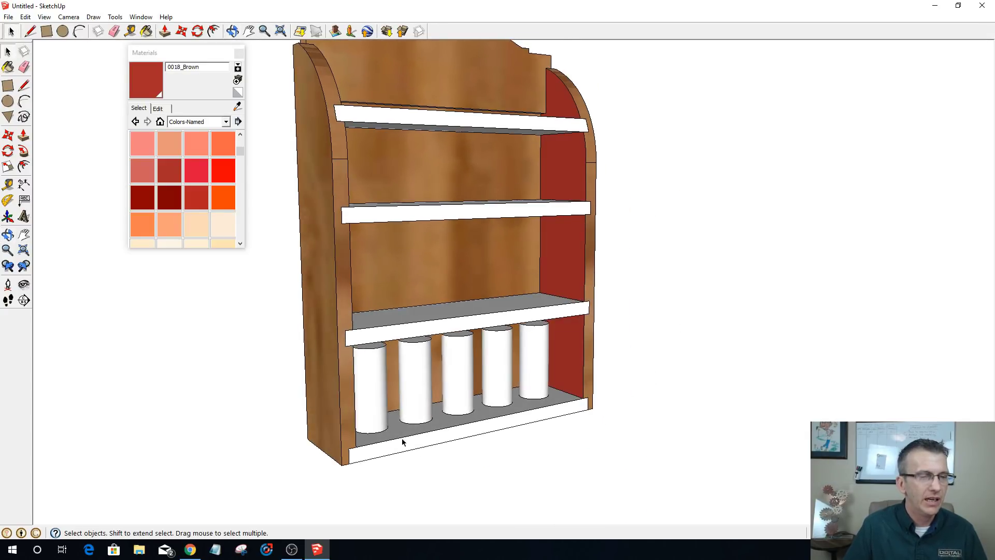
scroll(649, 325, down, 3)
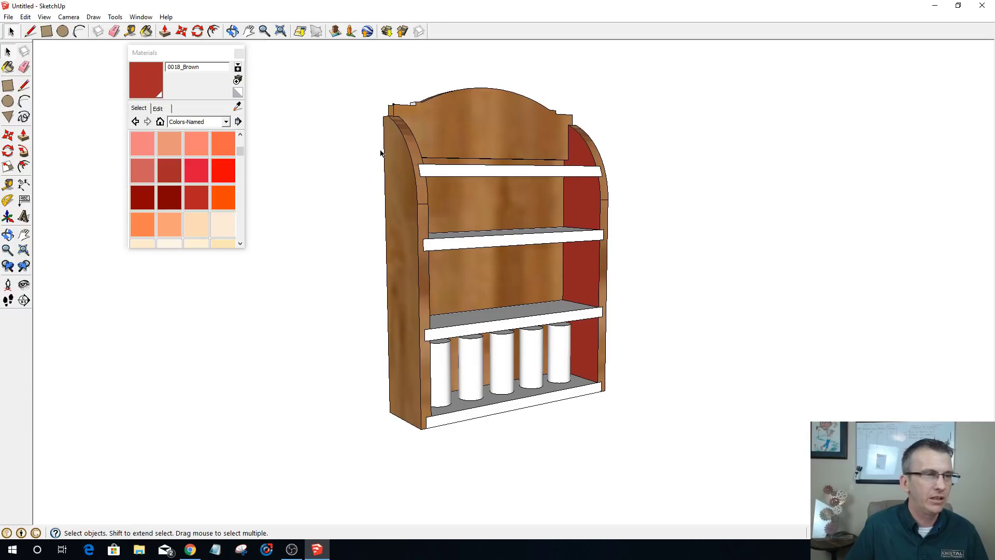
middle_drag(386, 212, 543, 229)
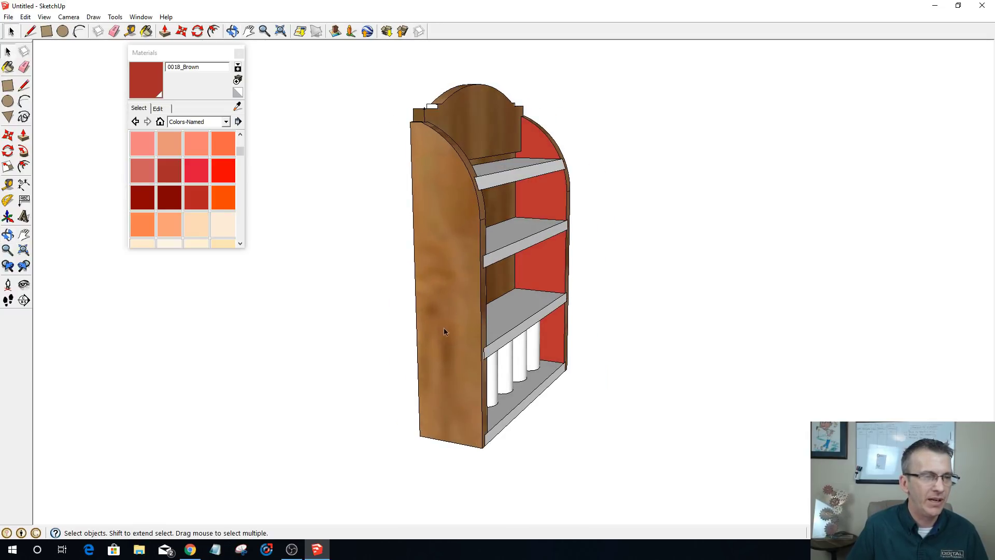
middle_drag(437, 312, 442, 158)
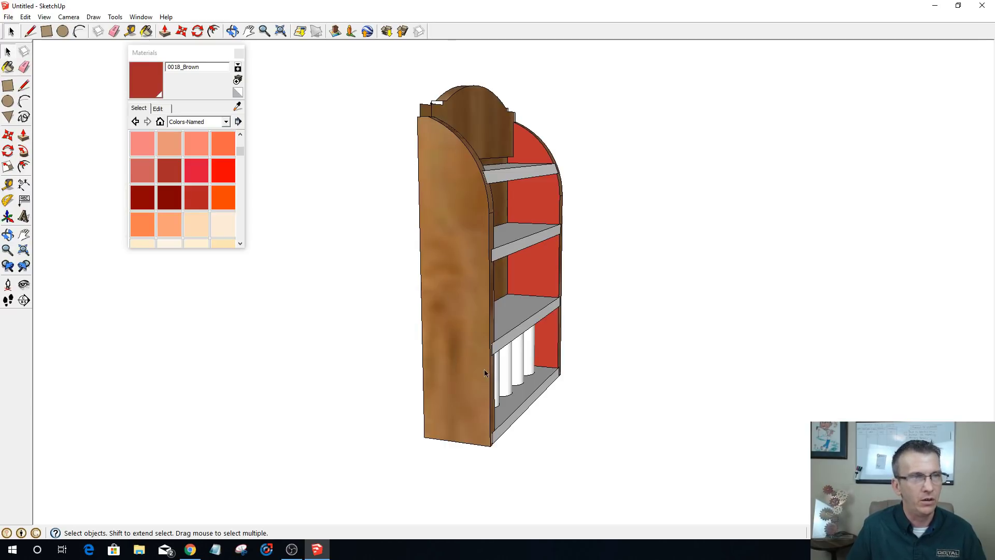
- Draw a line across the open top of the back panel's shoulder, beside the rounded side panel, to close the missing face
middle_drag(649, 303, 366, 31)
scroll(432, 120, up, 4)
middle_drag(431, 120, 509, 324)
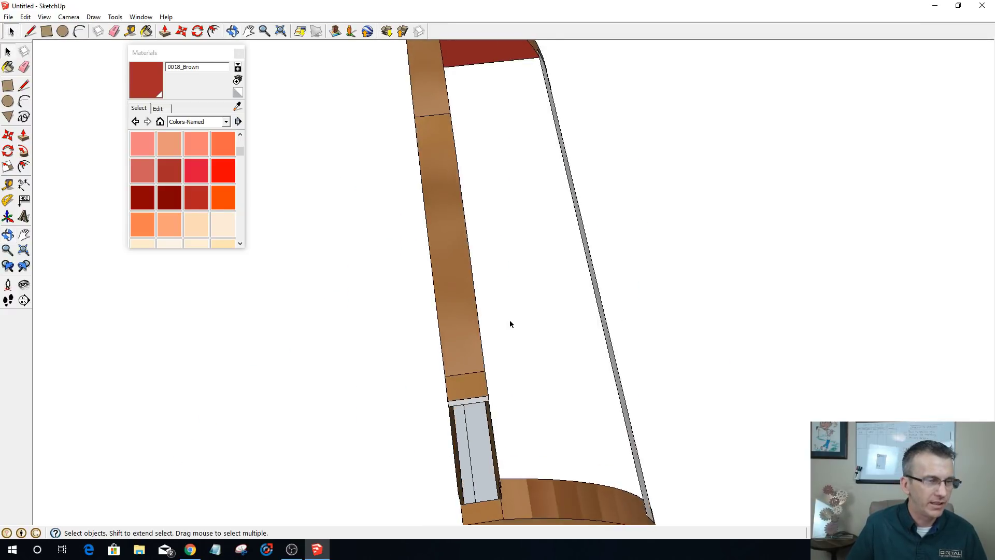
scroll(509, 324, down, 5)
scroll(531, 269, up, 3)
middle_drag(549, 375, 506, 178)
scroll(494, 369, up, 2)
middle_drag(548, 211, 418, 229)
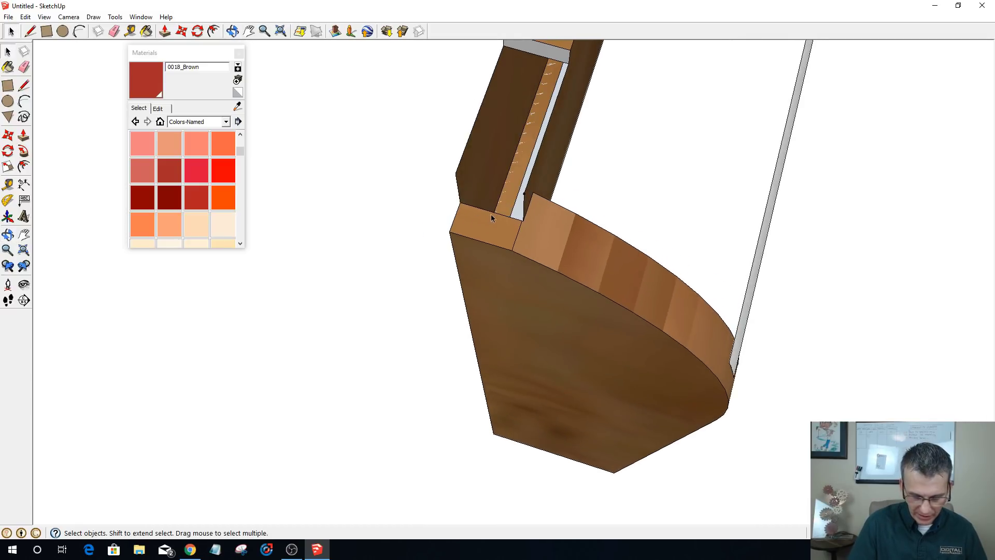
key(l)
click(524, 194)
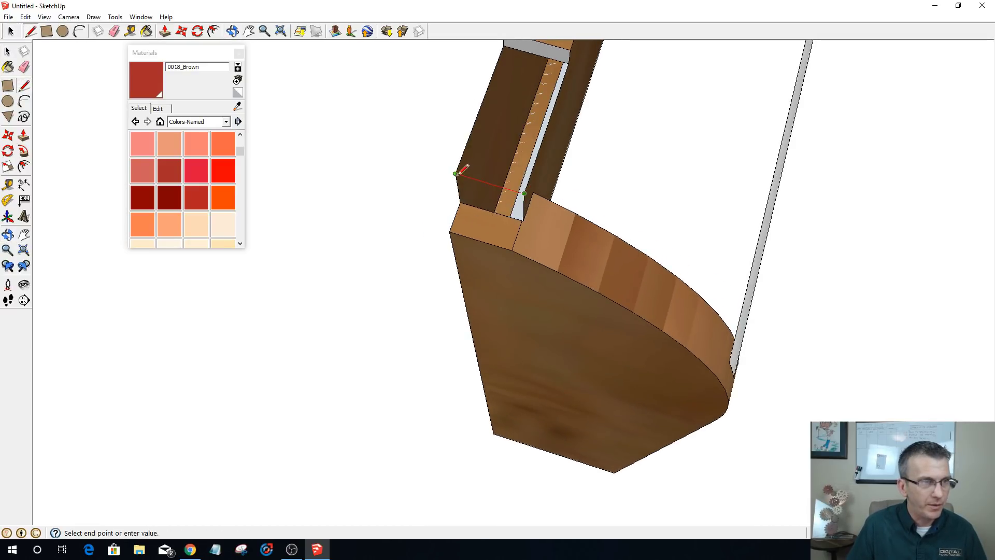
click(456, 173)
middle_drag(362, 254, 412, 285)
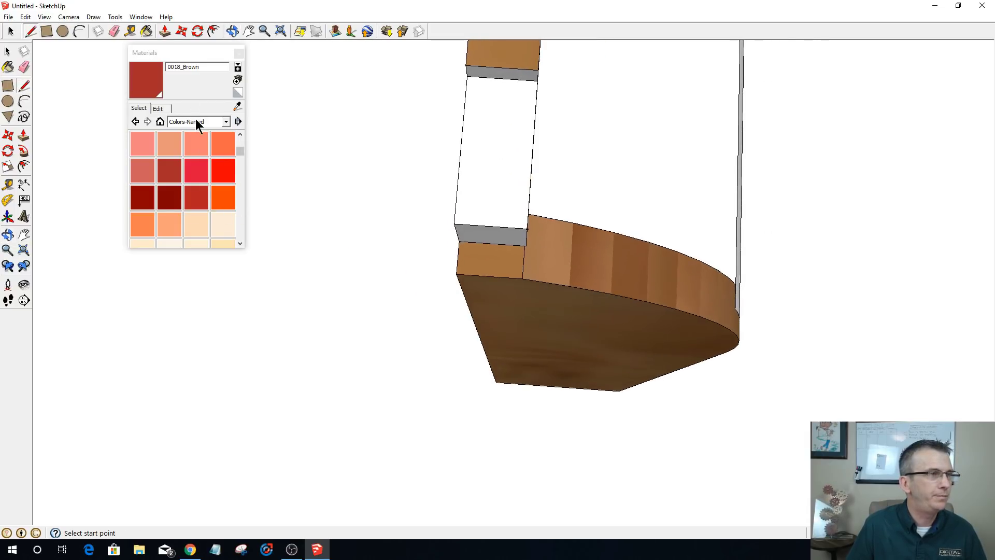
- Paint the new shoulder face and the two small step faces at its ends with Wood_Floor, and close the materials browser
click(197, 122)
click(200, 256)
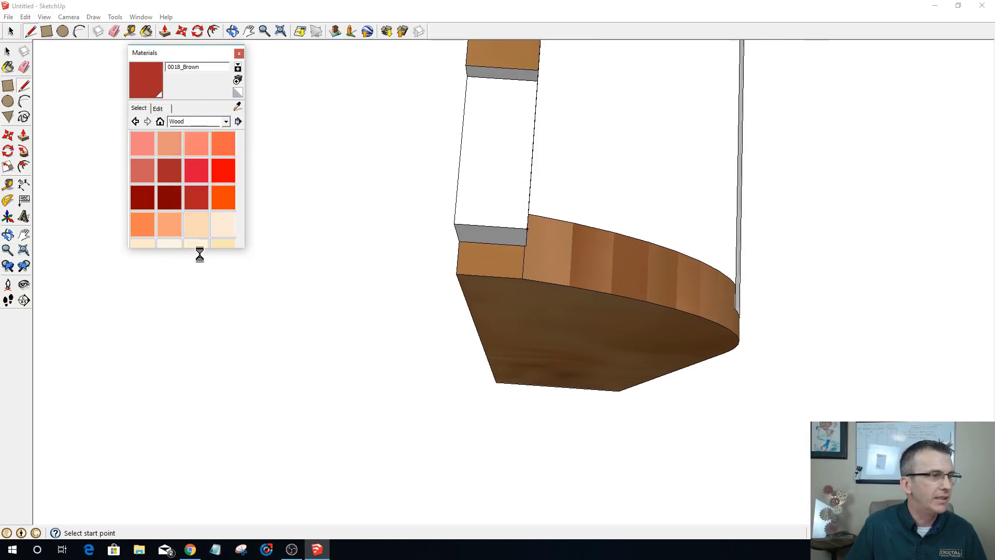
click(163, 144)
click(520, 153)
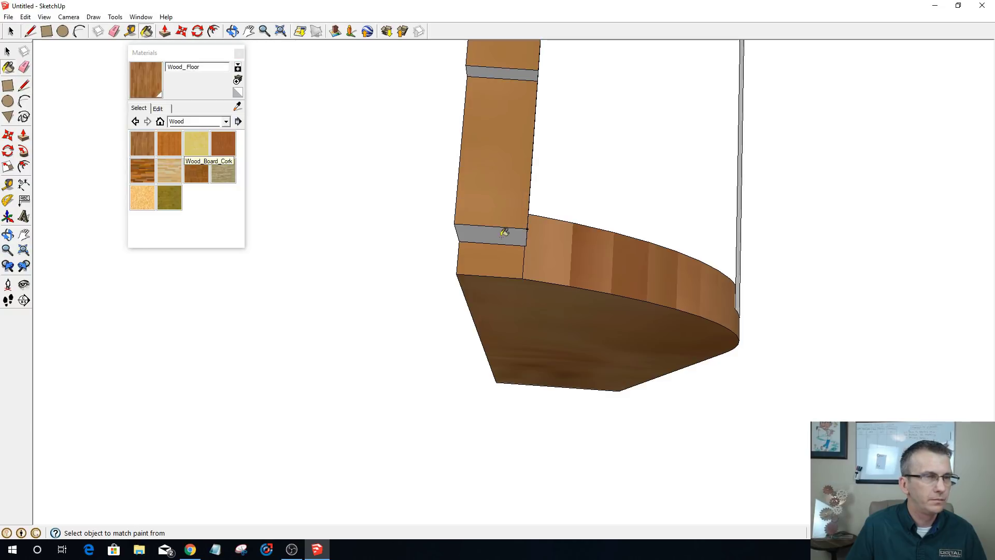
click(505, 233)
click(491, 69)
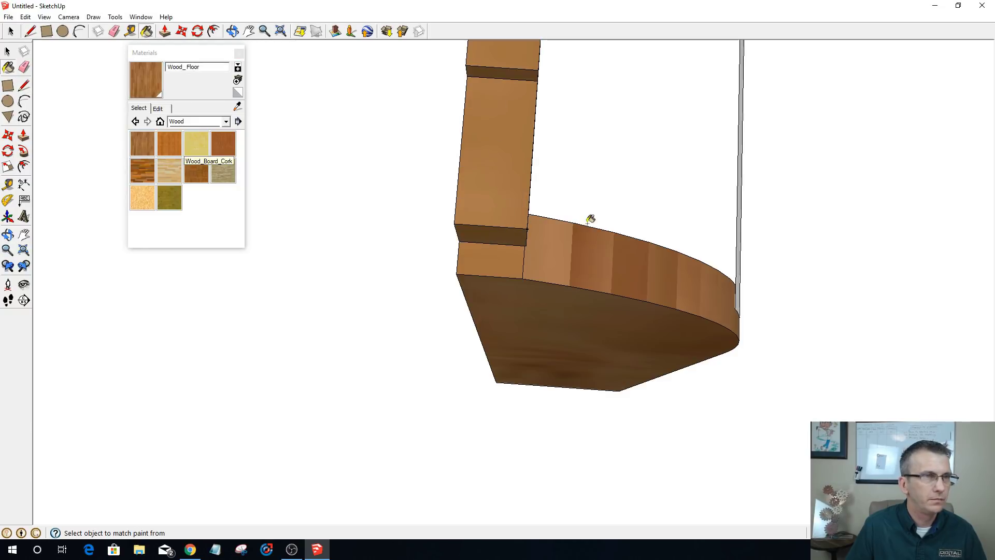
scroll(591, 216, down, 10)
middle_drag(652, 212, 705, 387)
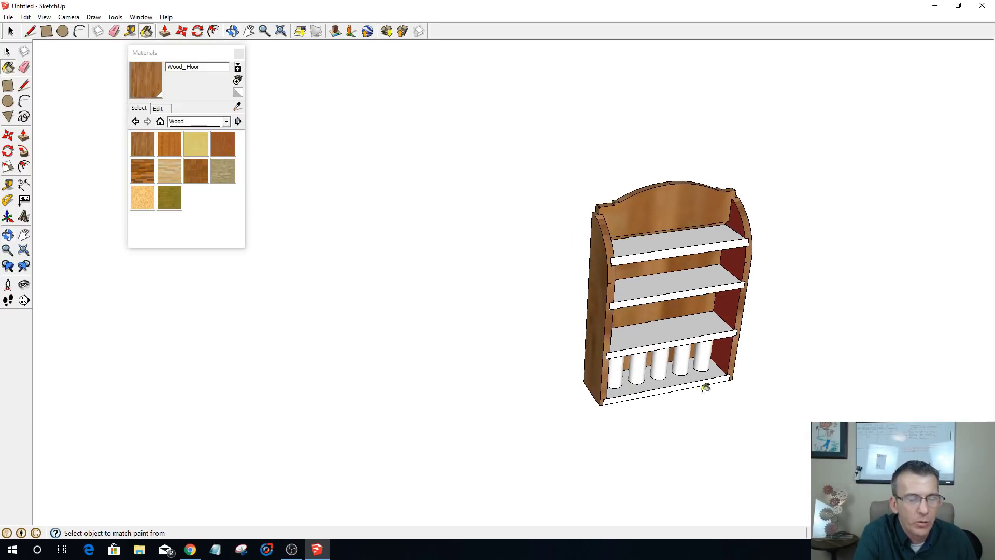
scroll(673, 401, up, 3)
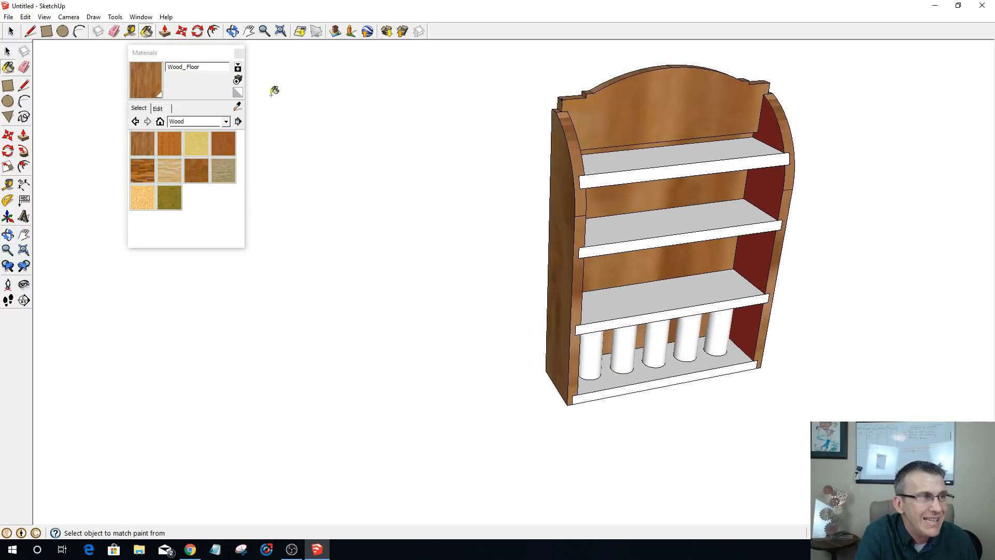
click(236, 54)
- Examine the shelves and the row of jars on the bottom shelf from several front angles
middle_drag(497, 380, 632, 238)
mouse_move(633, 238)
mouse_down()
mouse_move(408, 275)
mouse_move(363, 360)
mouse_move(786, 382)
mouse_move(661, 302)
mouse_move(468, 282)
mouse_up()
key(b)
scroll(633, 382, up, 3)
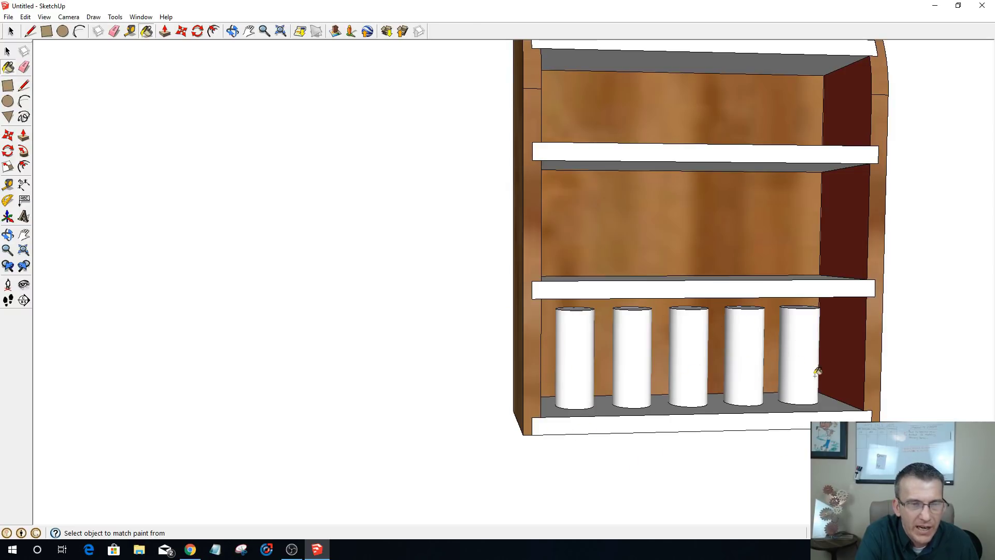
middle_drag(836, 413, 588, 455)
scroll(685, 463, down, 3)
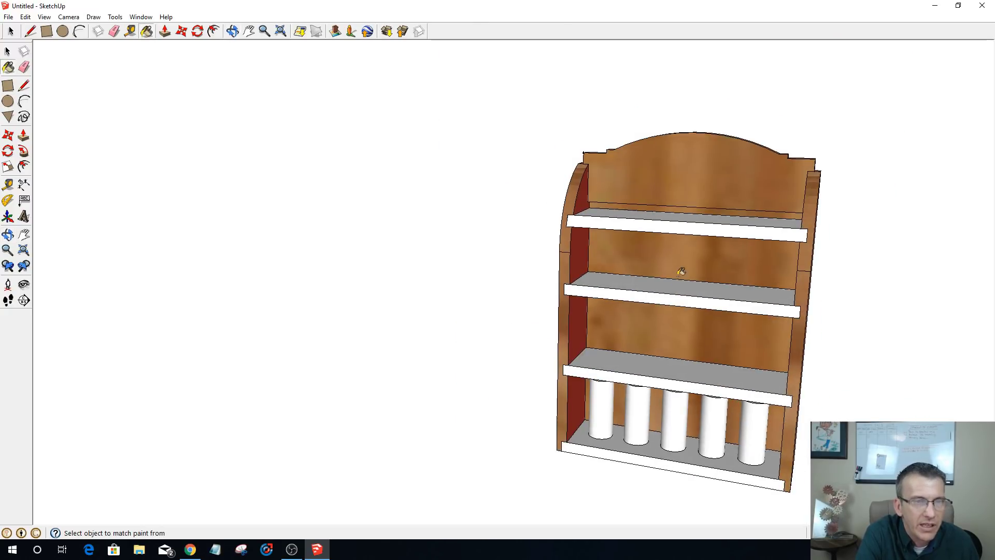
scroll(681, 273, up, 1)
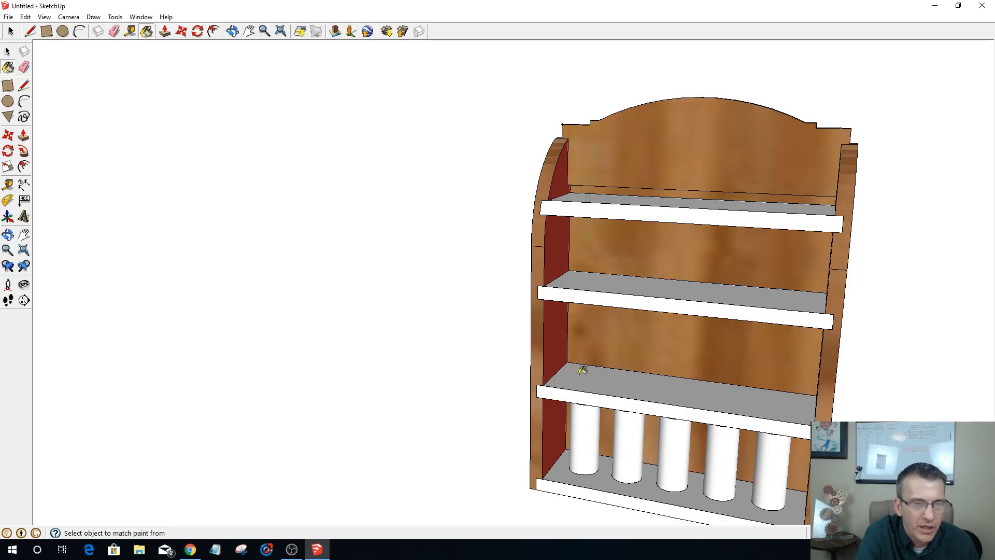
middle_drag(763, 405, 549, 482)
- Copy all five jars from the bottom shelf straight up onto the second shelf
key(space)
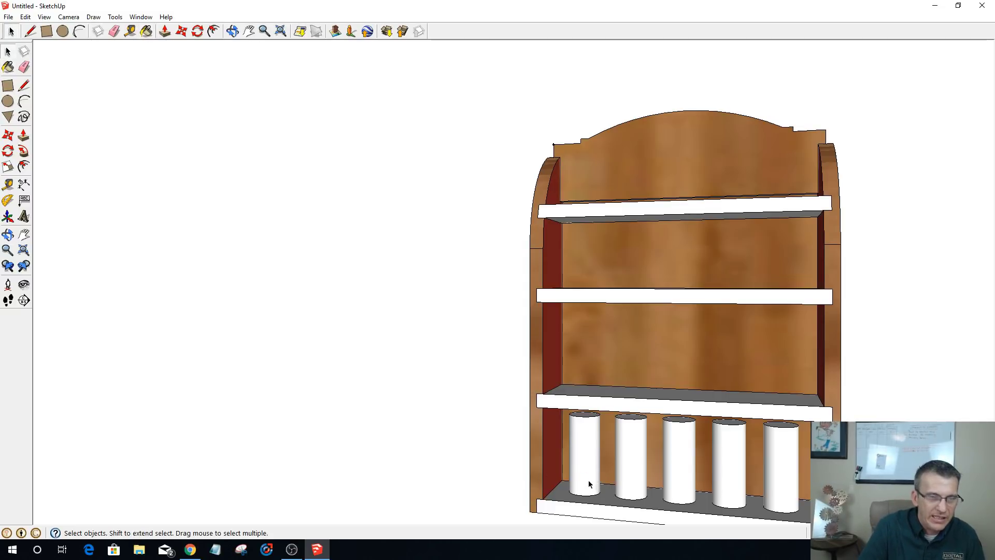
click(587, 473)
shift+click(637, 478)
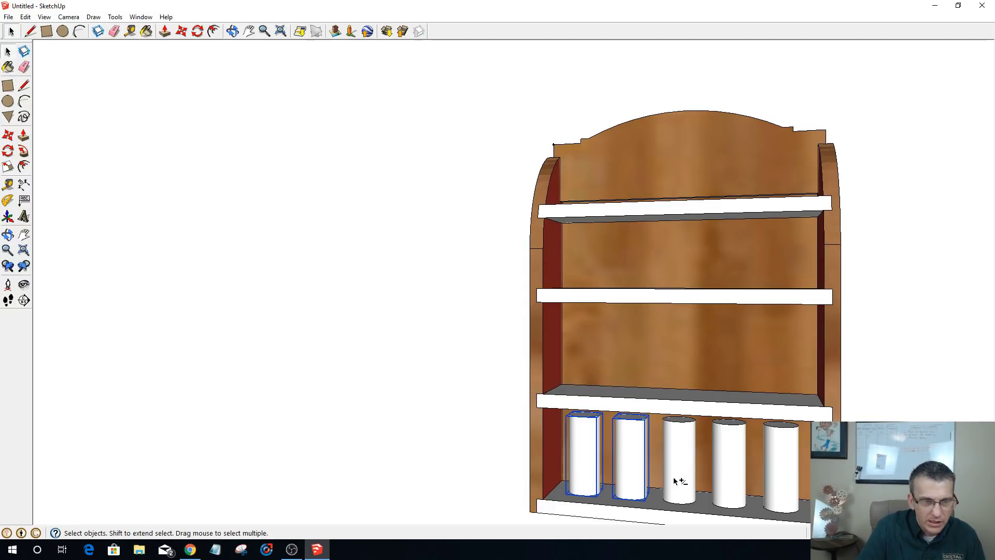
shift+click(682, 480)
shift+click(734, 478)
shift+click(776, 482)
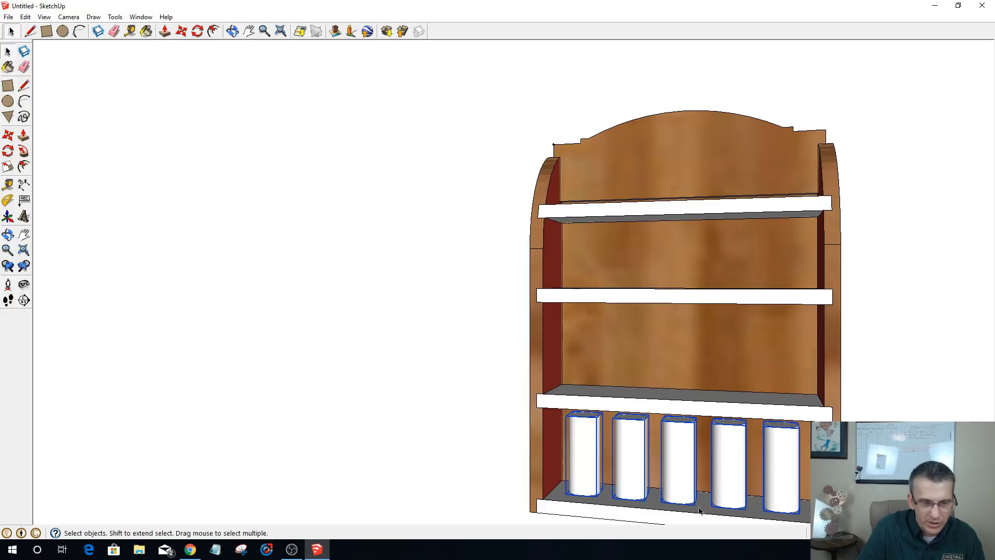
key(m)
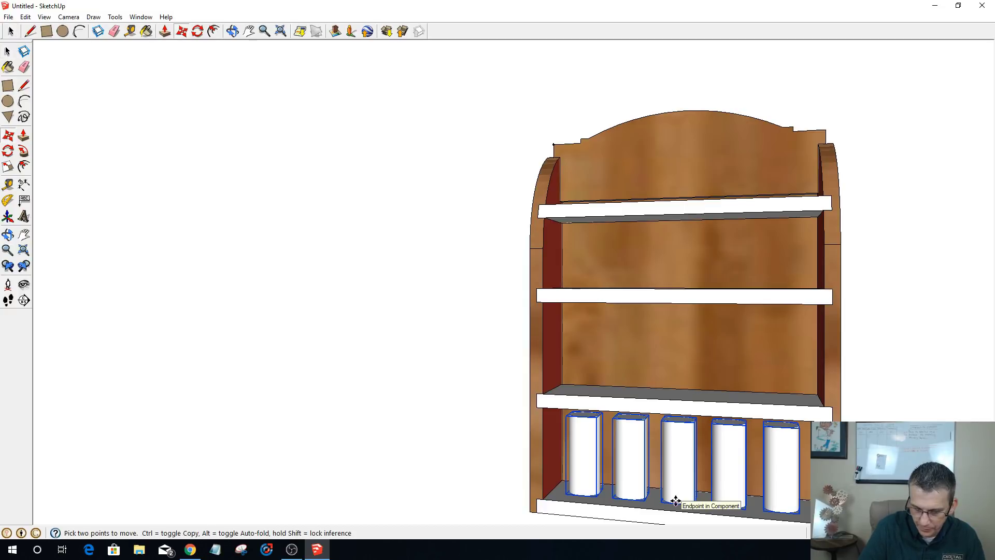
key(ctrl)
click(676, 502)
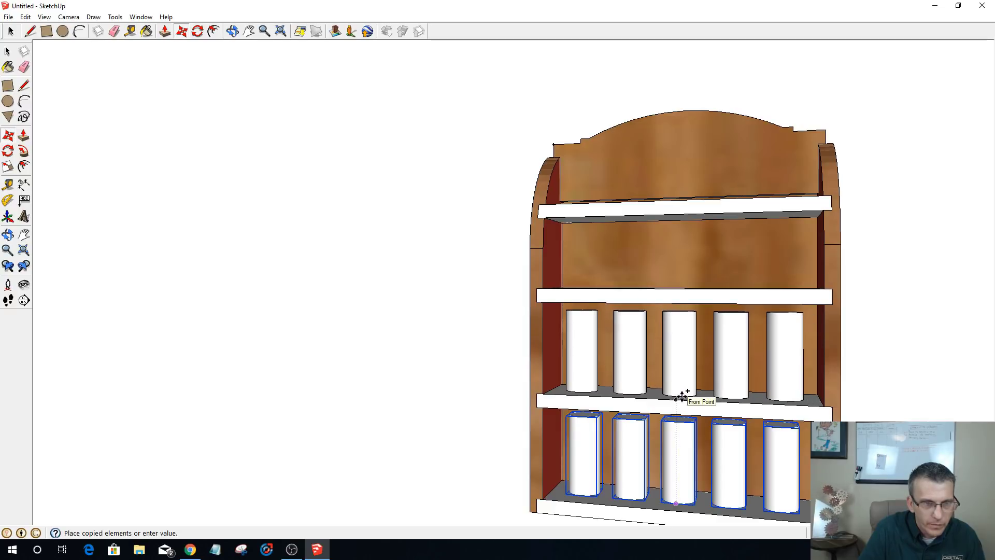
click(682, 396)
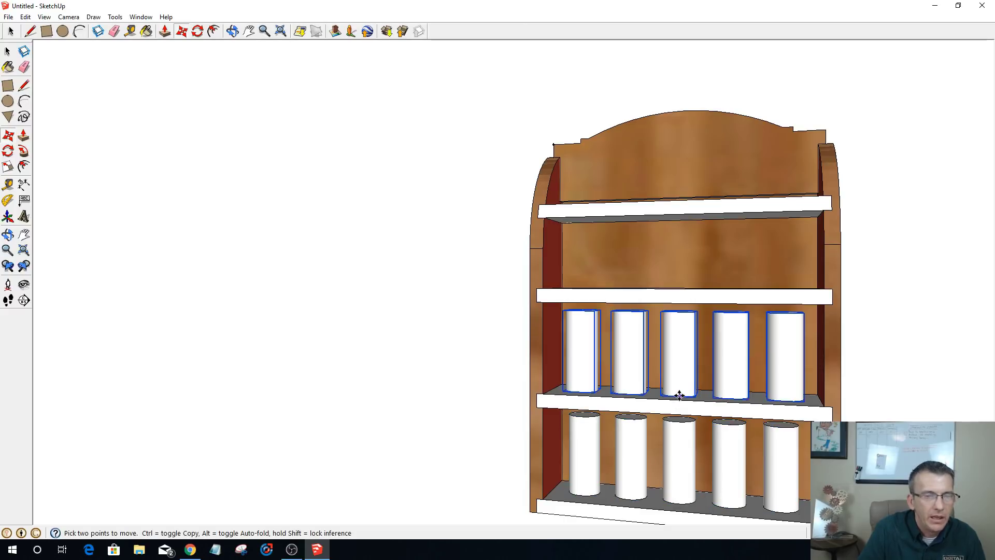
- Copy the second shelf's five jars up to the midpoint of the third shelf's front edge
ctrl+click(682, 395)
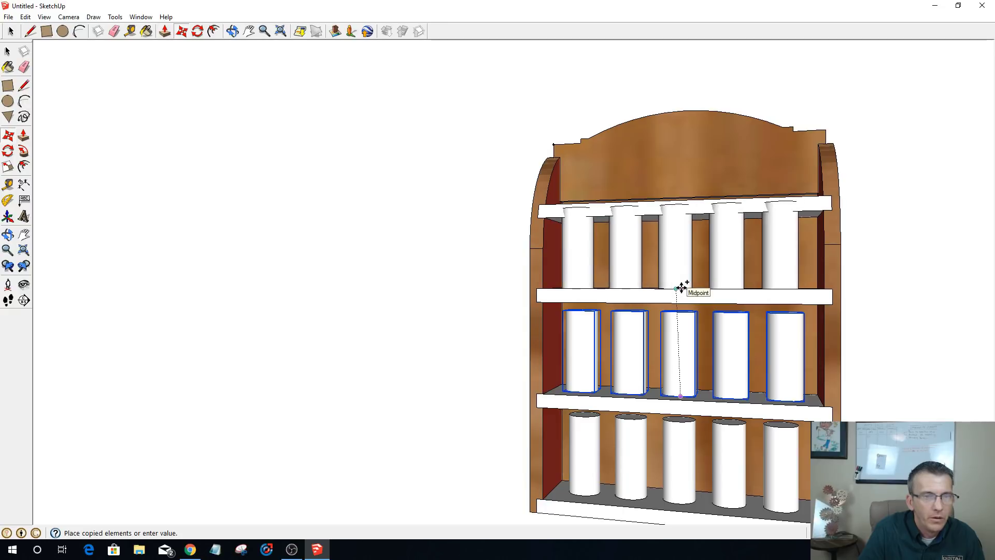
click(682, 286)
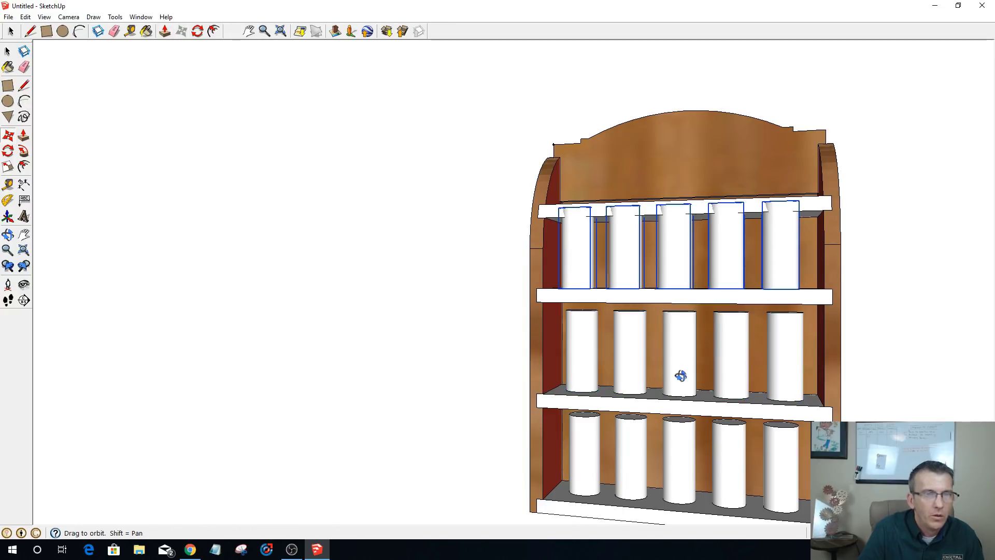
middle_drag(679, 373, 673, 306)
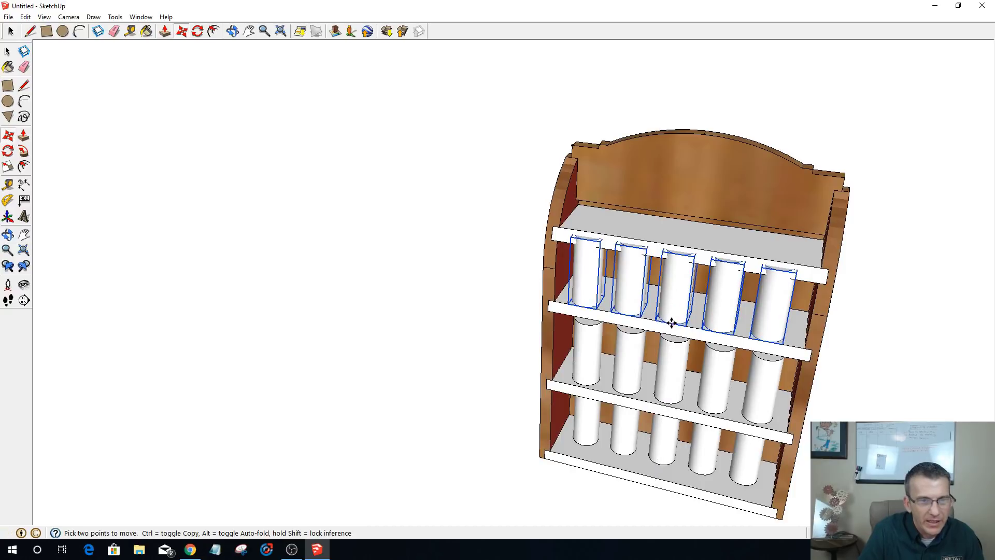
- Move the third shelf's five jars sideways along the green axis and back from the front edge, and seat them on the shelf surface
click(672, 320)
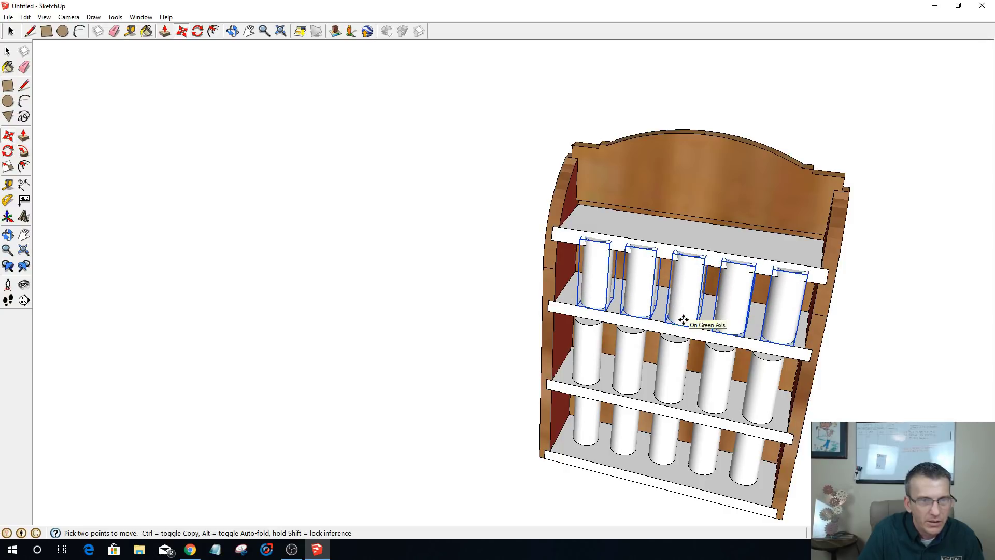
click(684, 318)
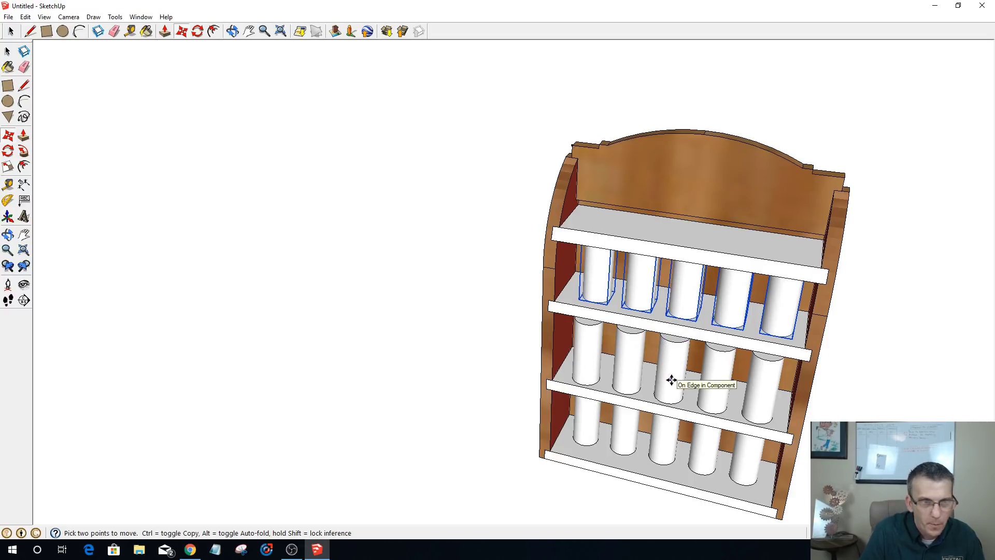
click(679, 318)
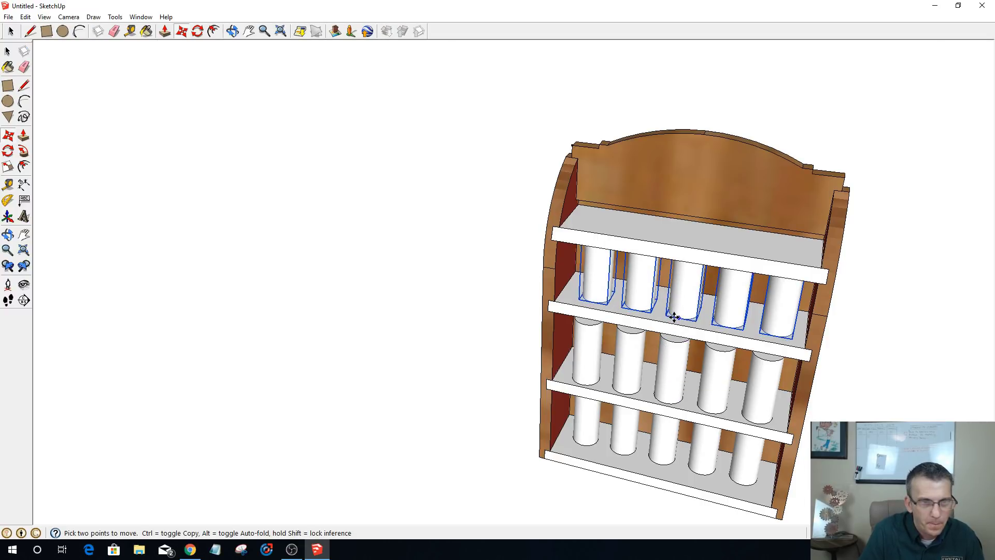
scroll(674, 318, up, 5)
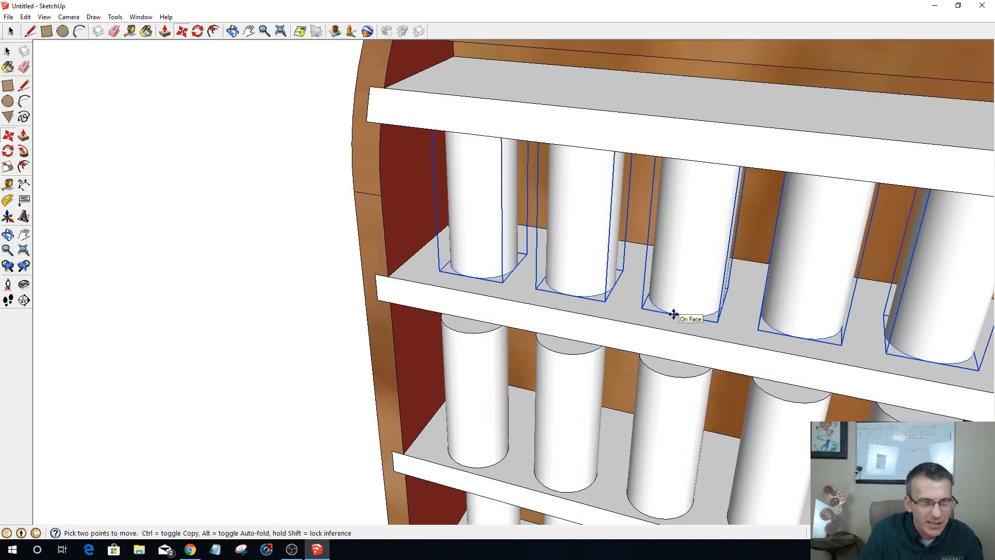
click(673, 313)
scroll(669, 419, down, 3)
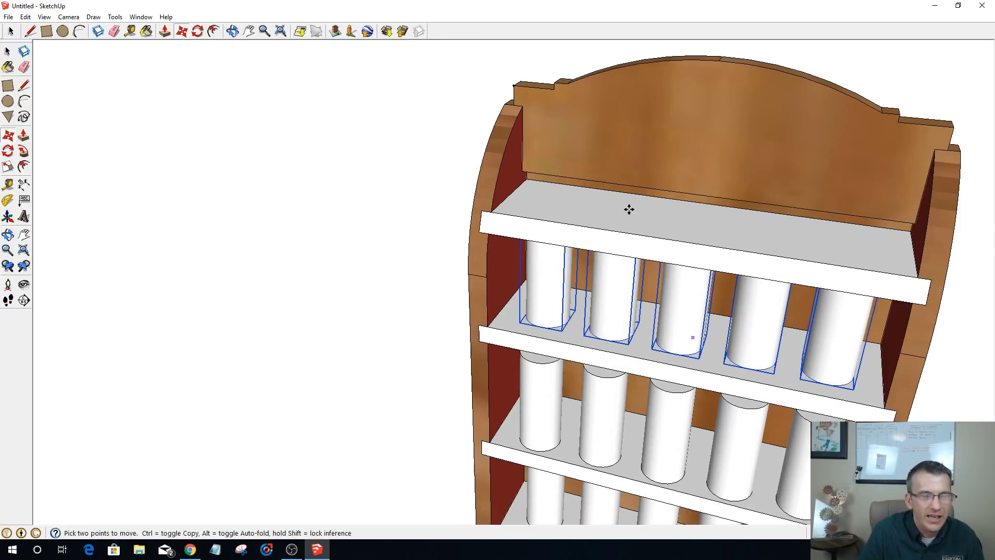
- Select the whole top shelf, make it a component with the default name, and hide it to expose the jars below
key(space)
click(671, 238)
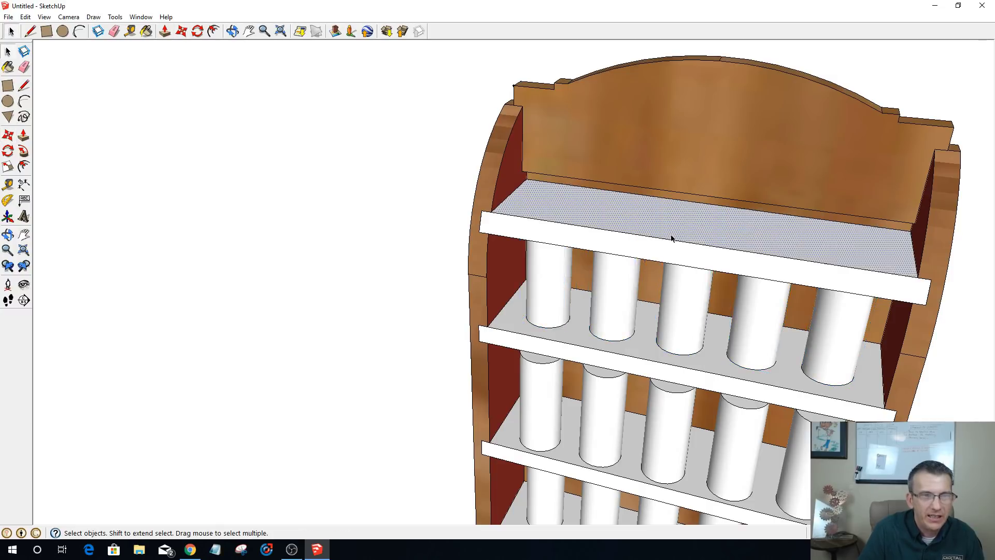
triple_click(671, 238)
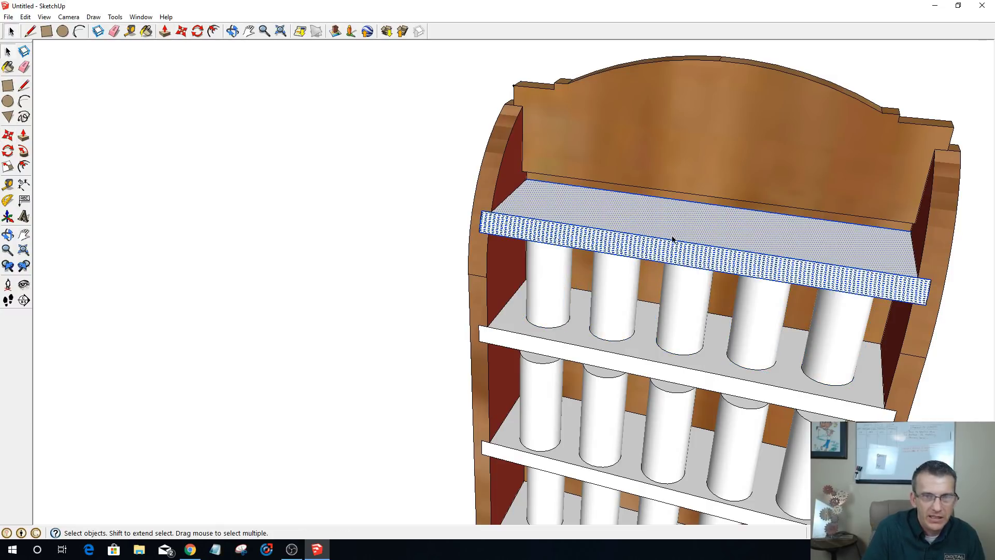
key(g)
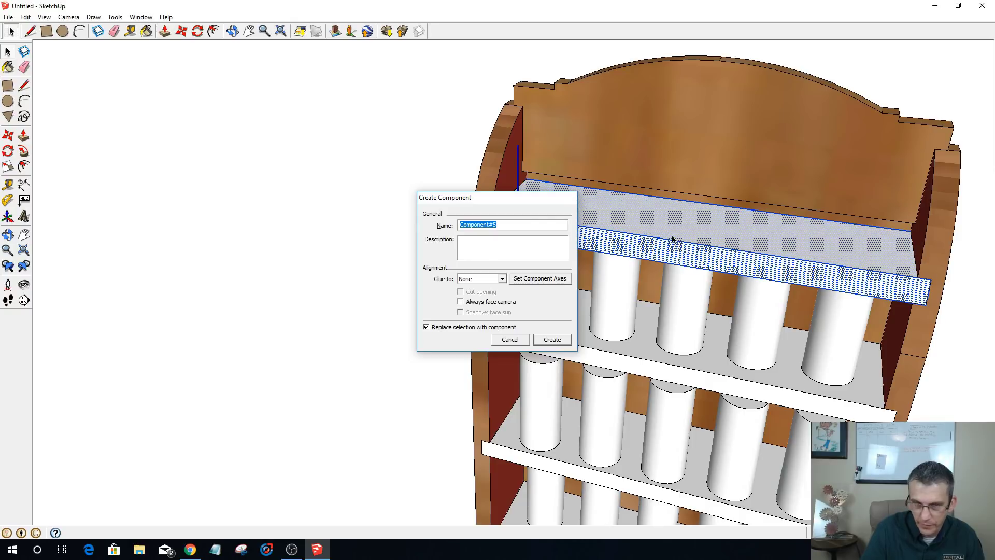
key(Return)
right_click(679, 236)
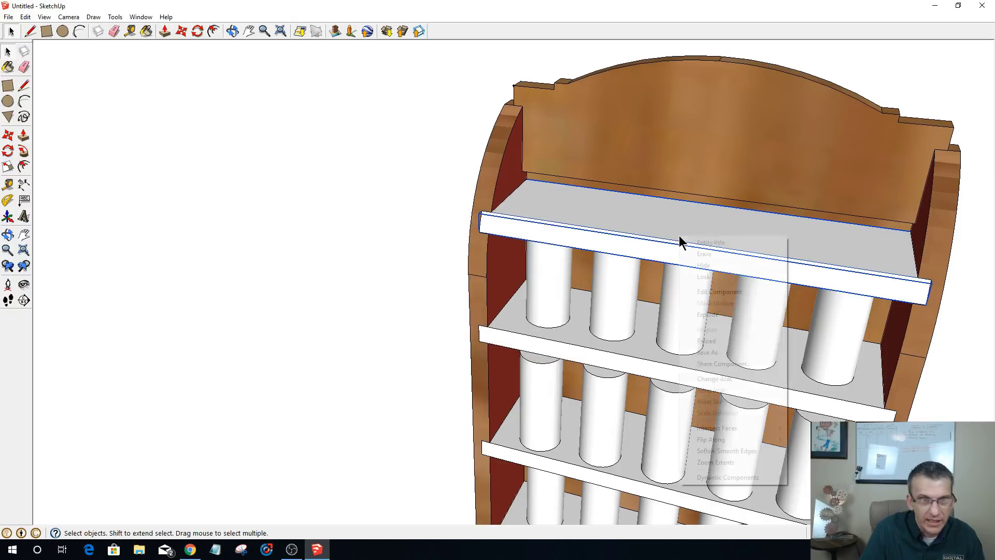
click(689, 268)
click(539, 219)
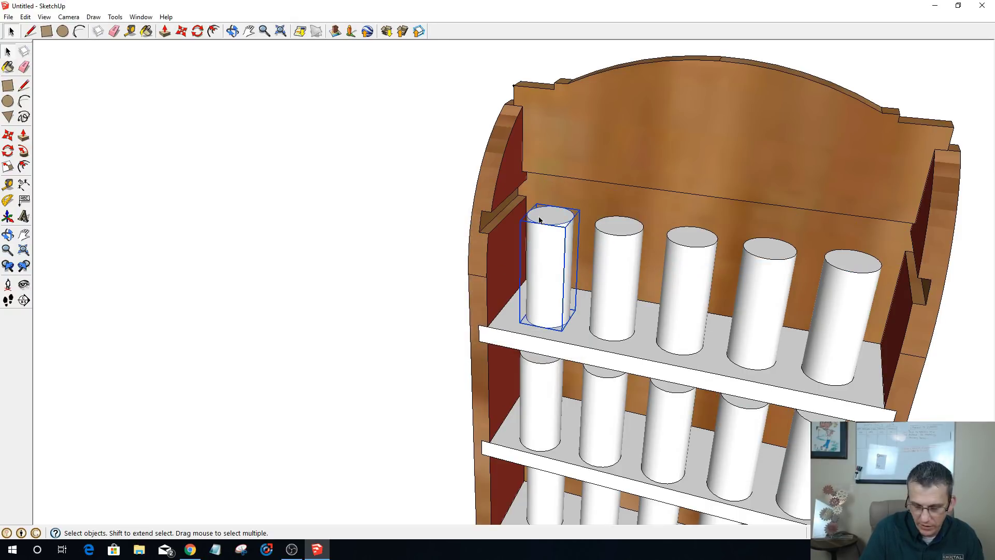
double_click(539, 219)
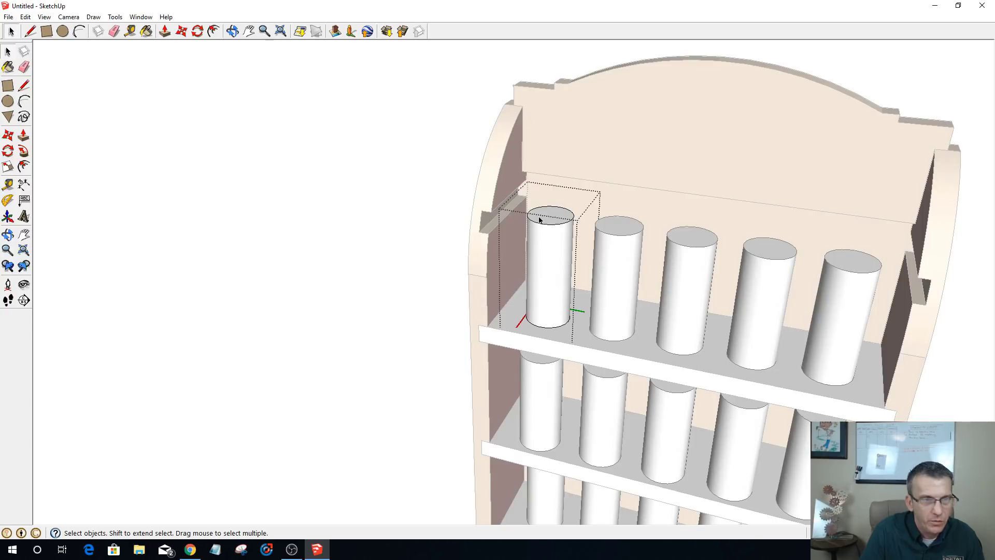
click(445, 251)
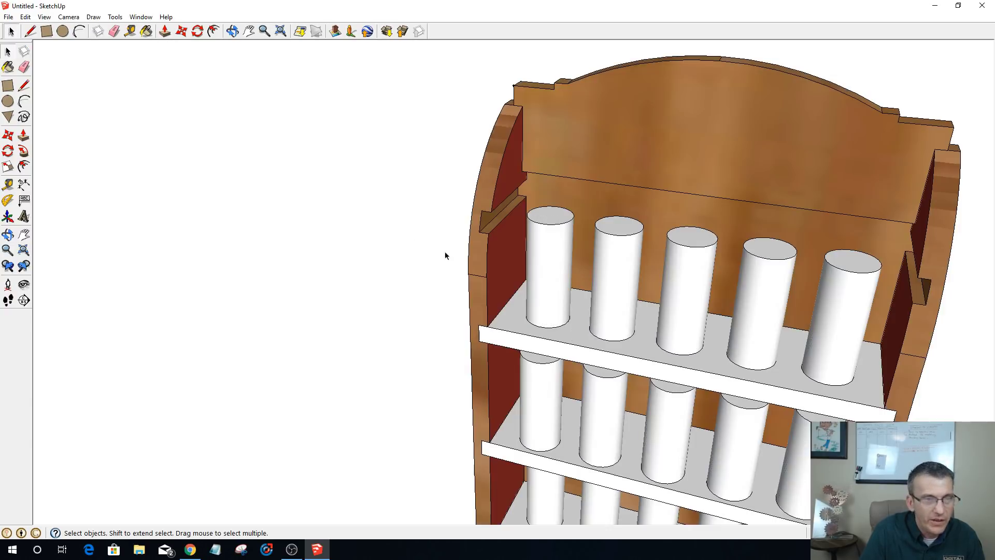
- Make the first three jars from the left on the third shelf unique, one at a time
click(545, 224)
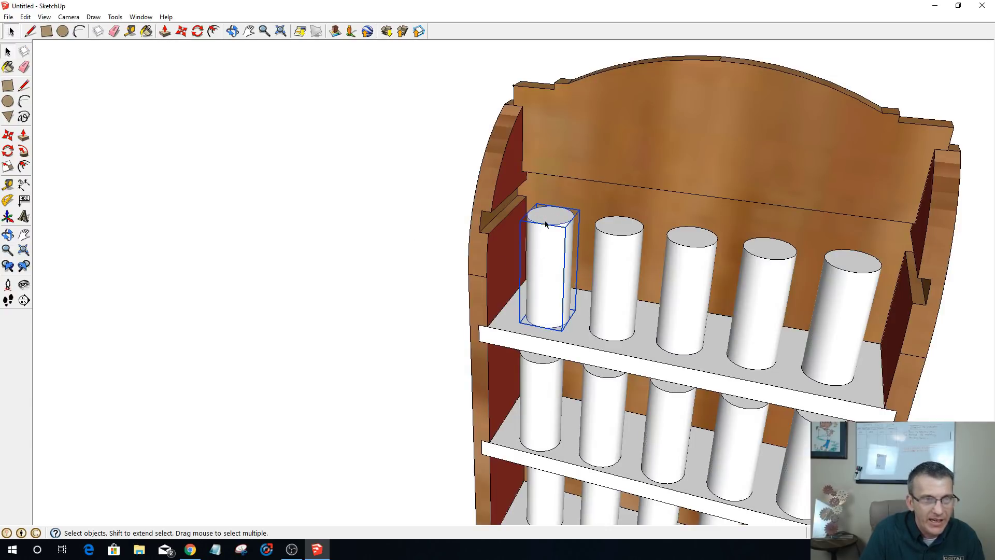
right_click(541, 269)
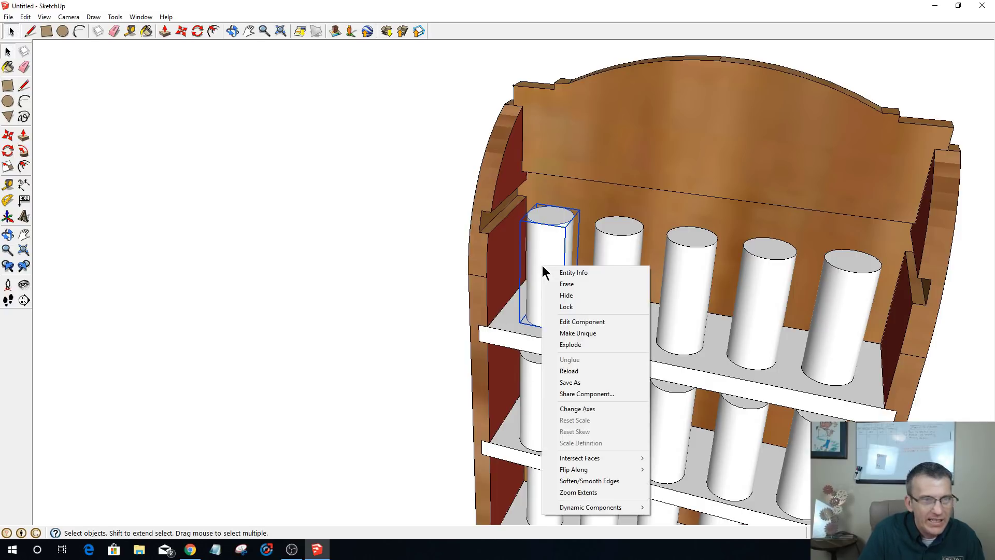
click(556, 332)
right_click(610, 254)
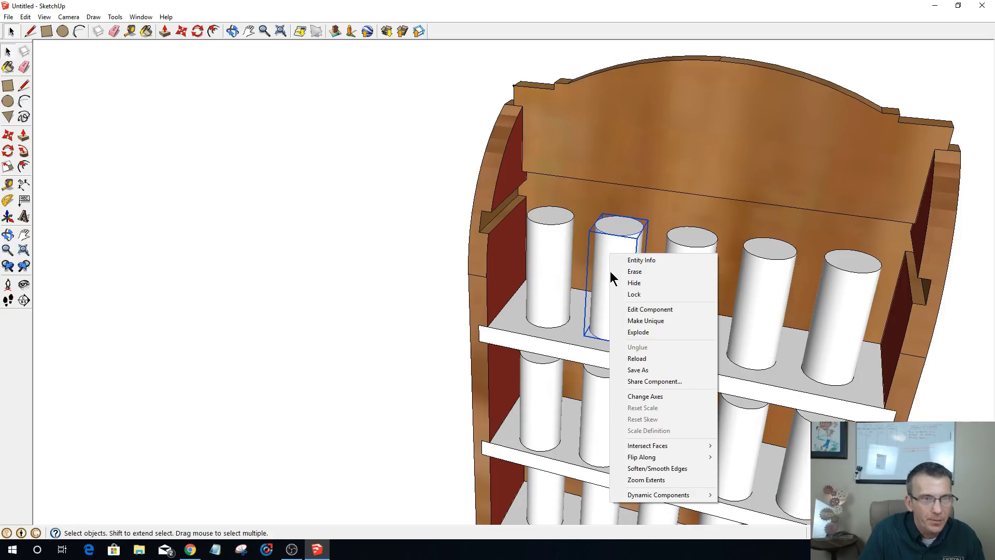
click(620, 323)
click(705, 273)
right_click(695, 273)
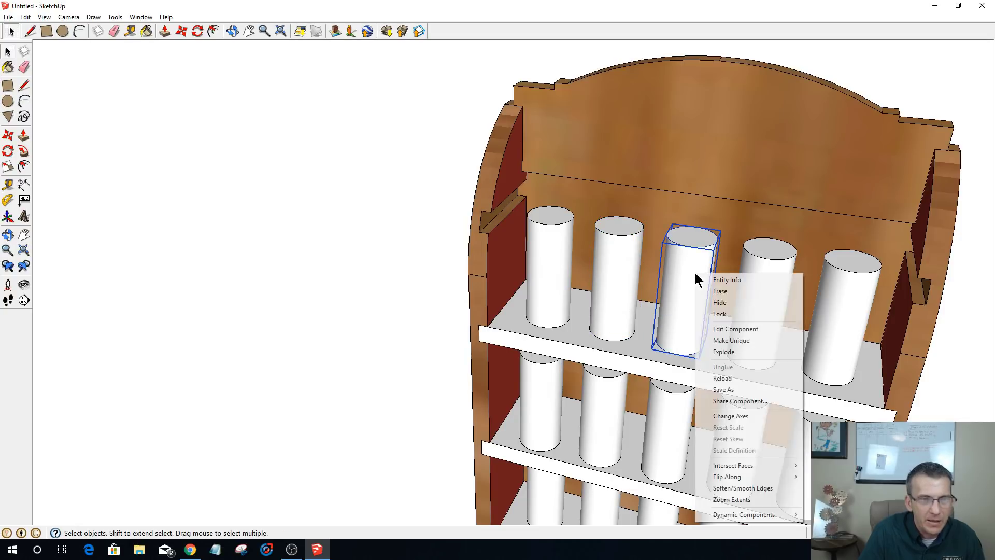
click(708, 340)
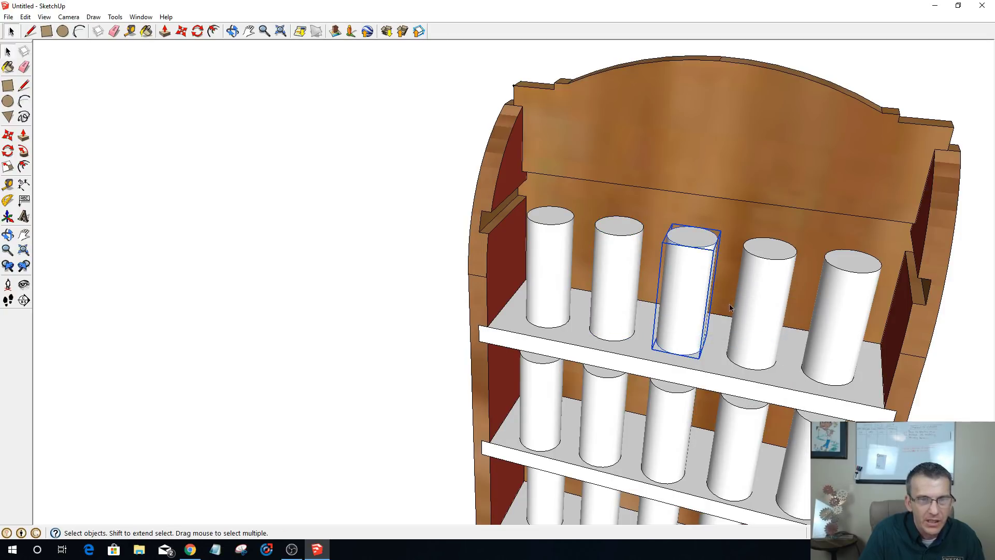
right_click(757, 301)
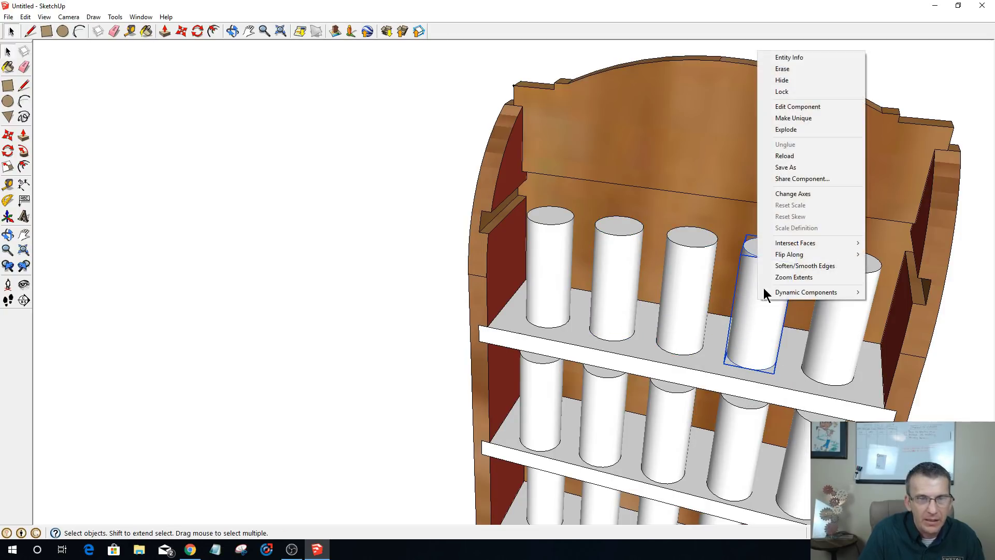
click(765, 131)
key(ctrl+t)
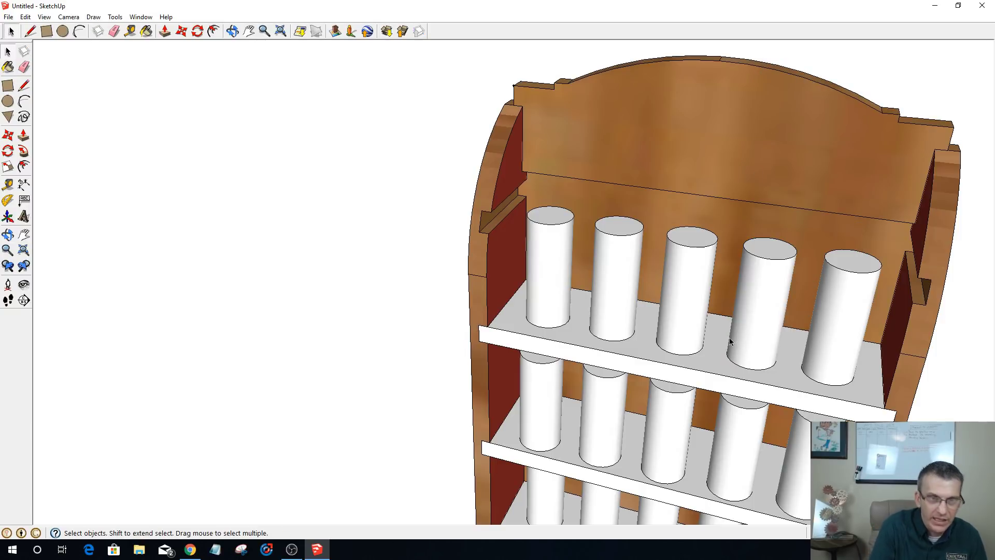
- Make the fourth and fifth jars on the third shelf unique, one at a time
right_click(754, 309)
click(769, 127)
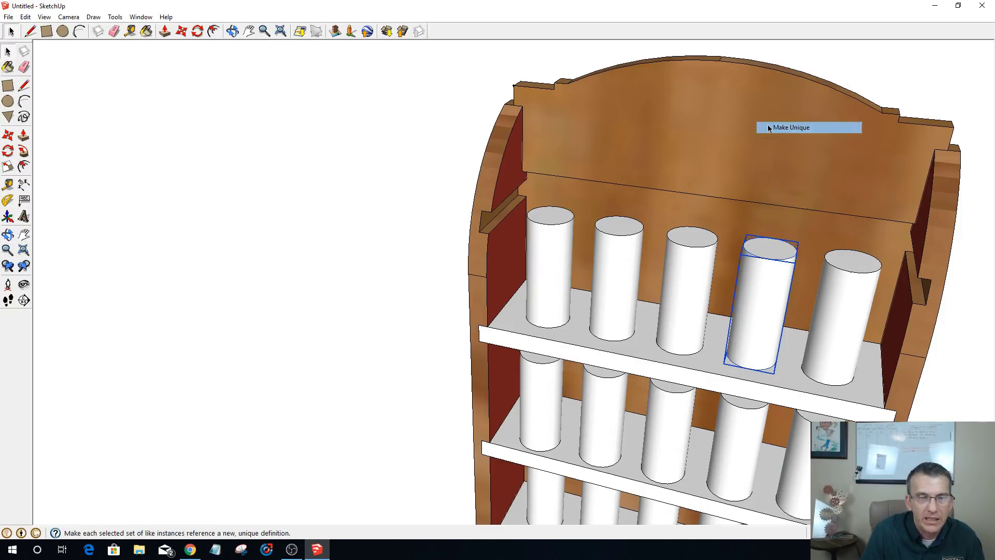
click(825, 320)
right_click(826, 319)
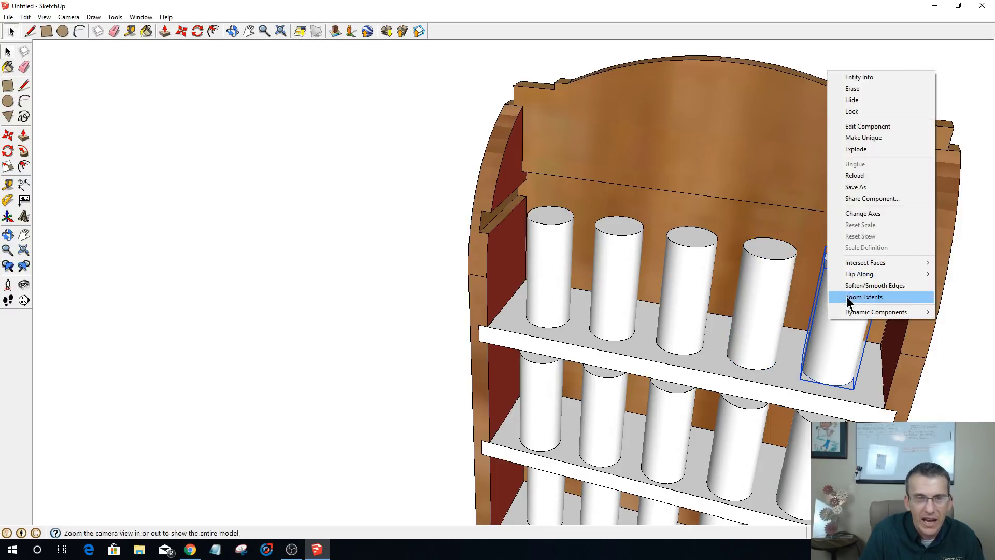
click(854, 139)
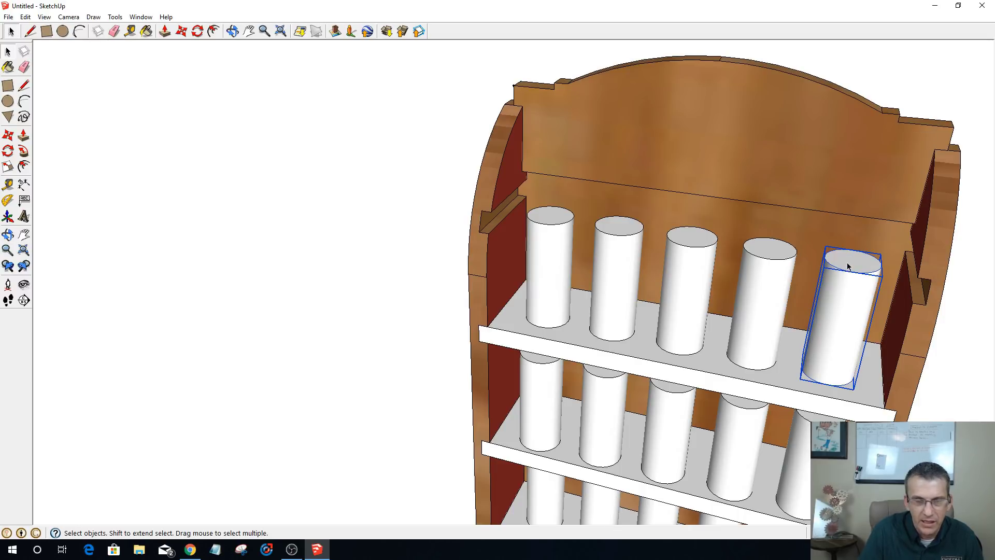
- Open the rightmost jar on the third shelf for editing and push its top face down to a height of about 2 9/16"
double_click(848, 266)
key(p)
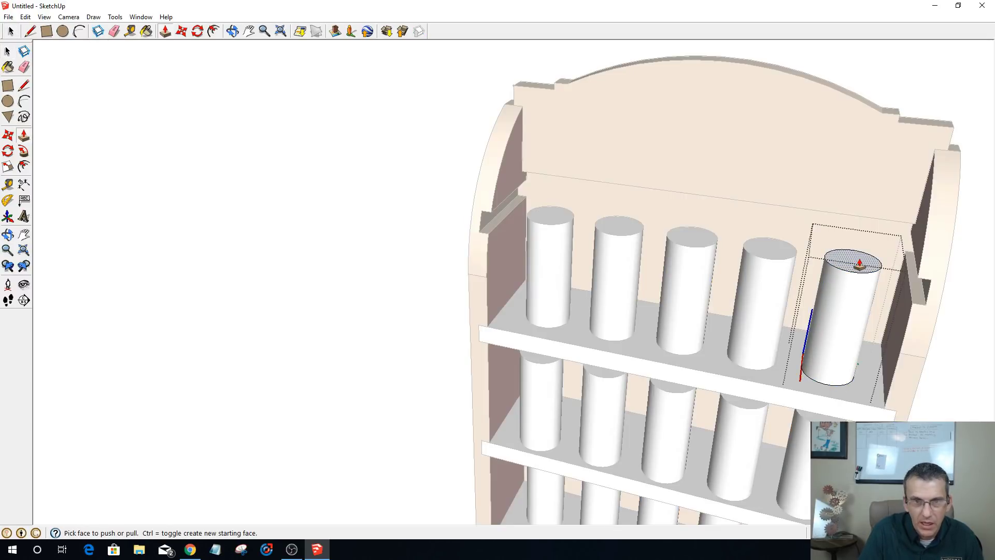
click(848, 266)
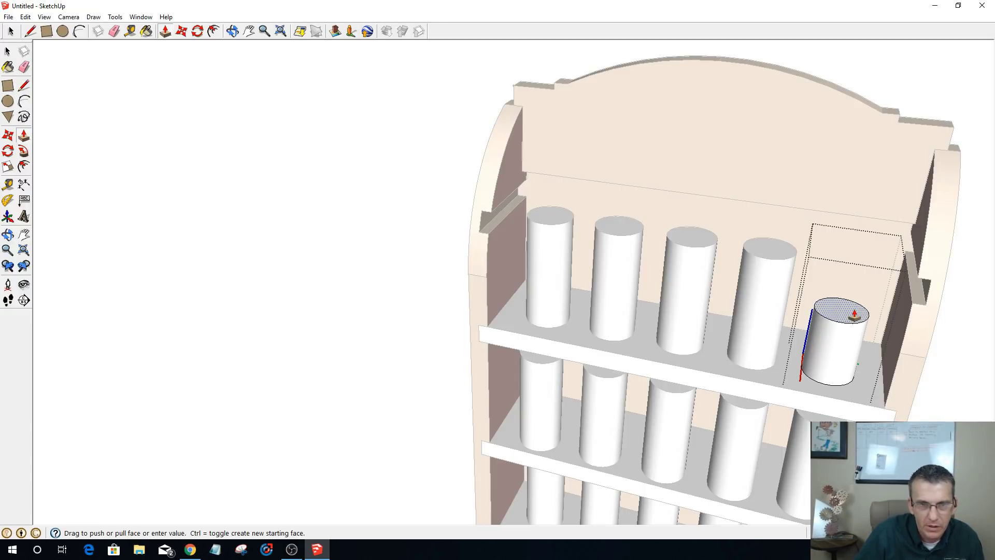
click(855, 313)
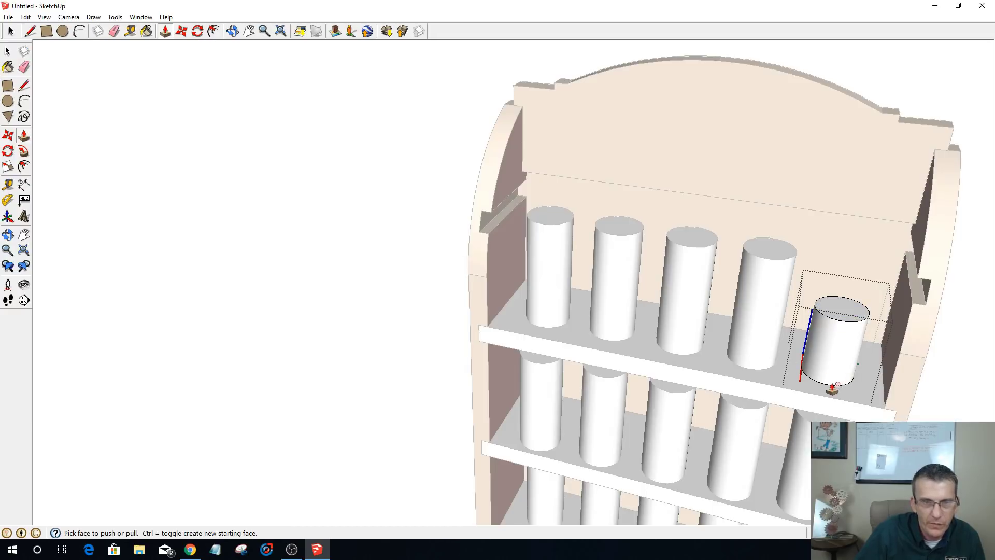
- Measure the shortened rightmost jar's height, pull its top face up slightly, and leave the jar's editing mode
key(t)
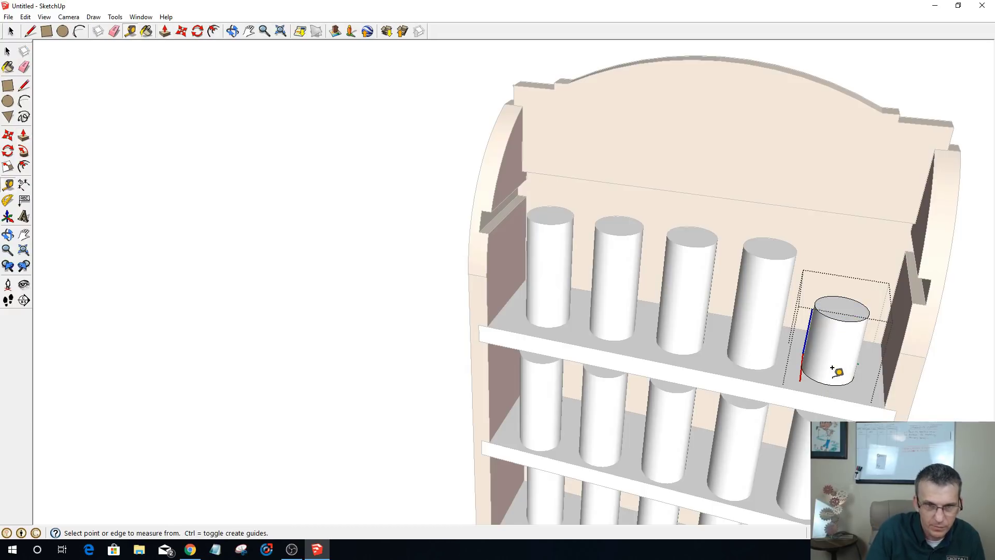
click(826, 375)
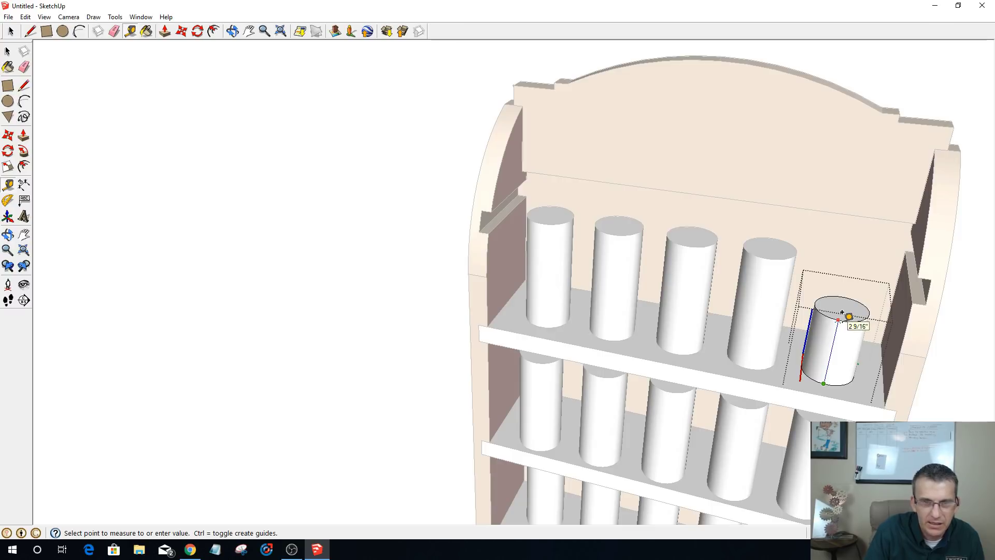
key(p)
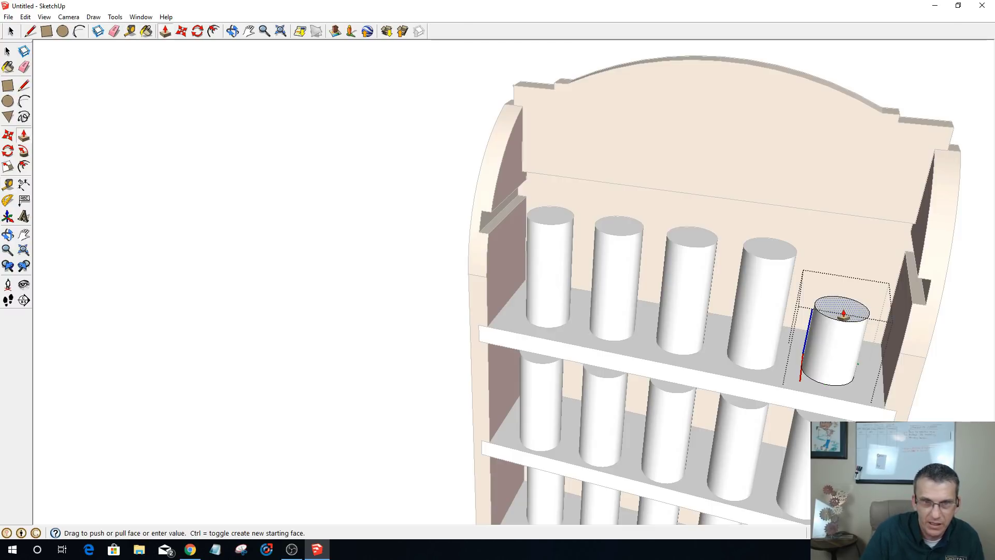
drag(843, 315, 843, 313)
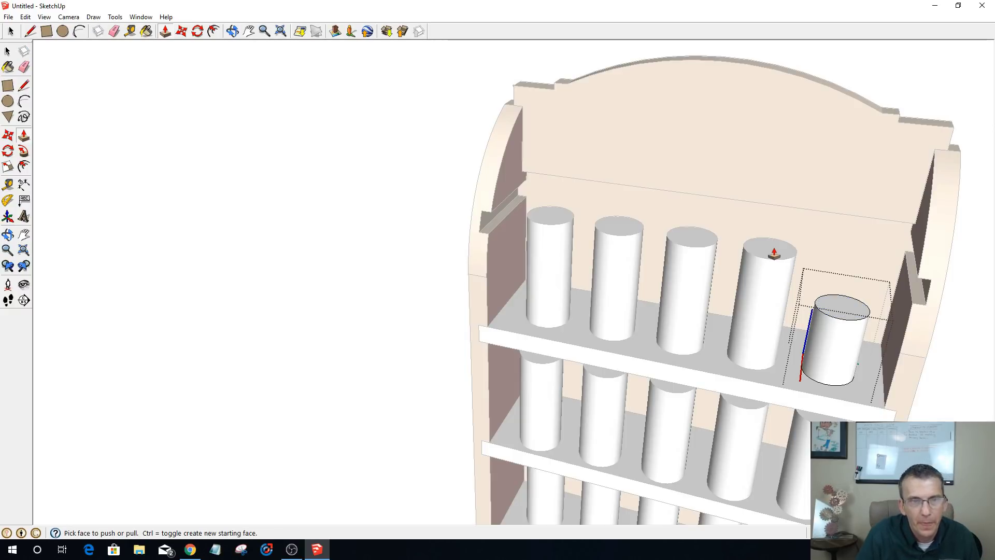
key(space)
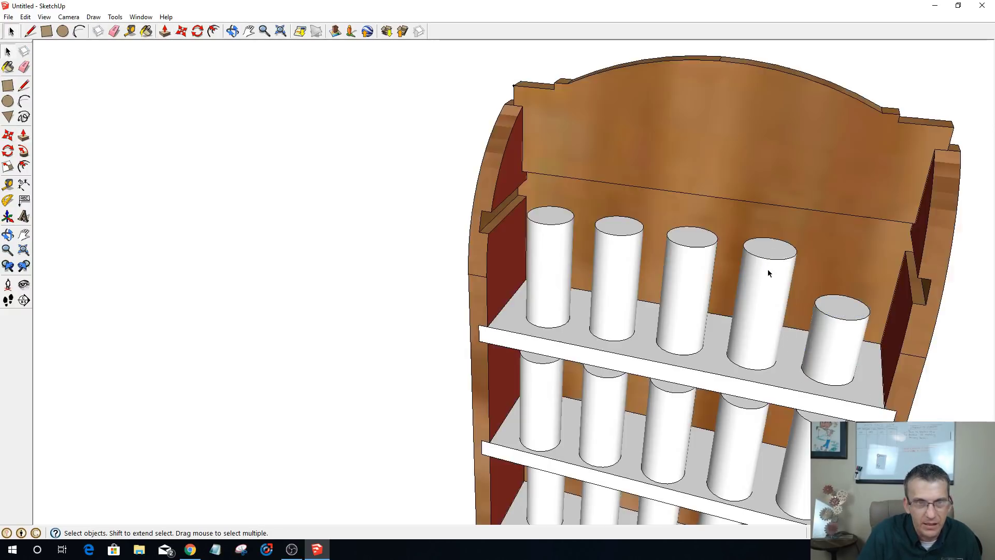
- Push the top faces of the fourth and third jars on the third shelf down to match the shortened jar's height
click(767, 269)
key(p)
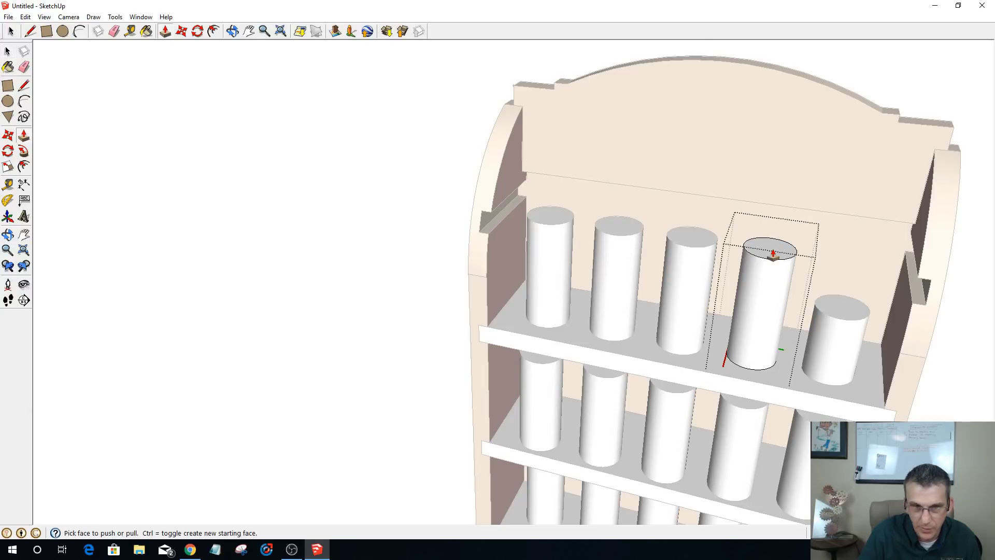
drag(769, 251, 844, 311)
key(space)
click(686, 267)
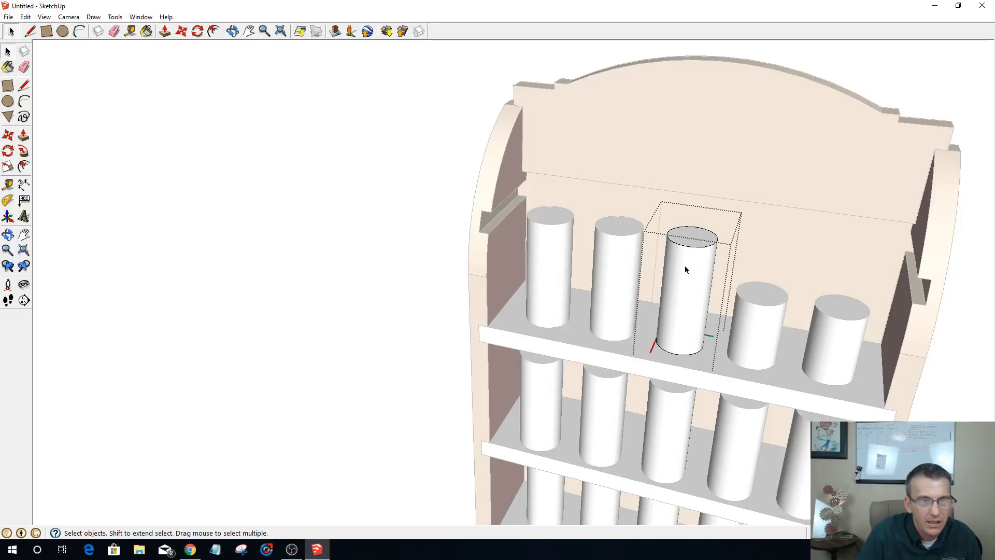
key(p)
drag(693, 236, 761, 296)
key(space)
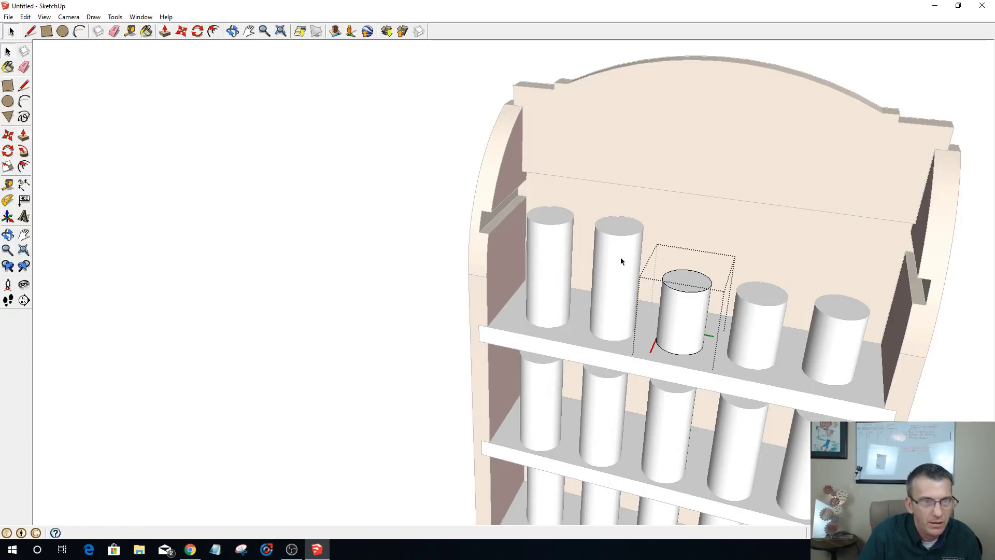
- Push the second jar's top face on the third shelf down to the height of the shortened third jar
click(617, 256)
key(p)
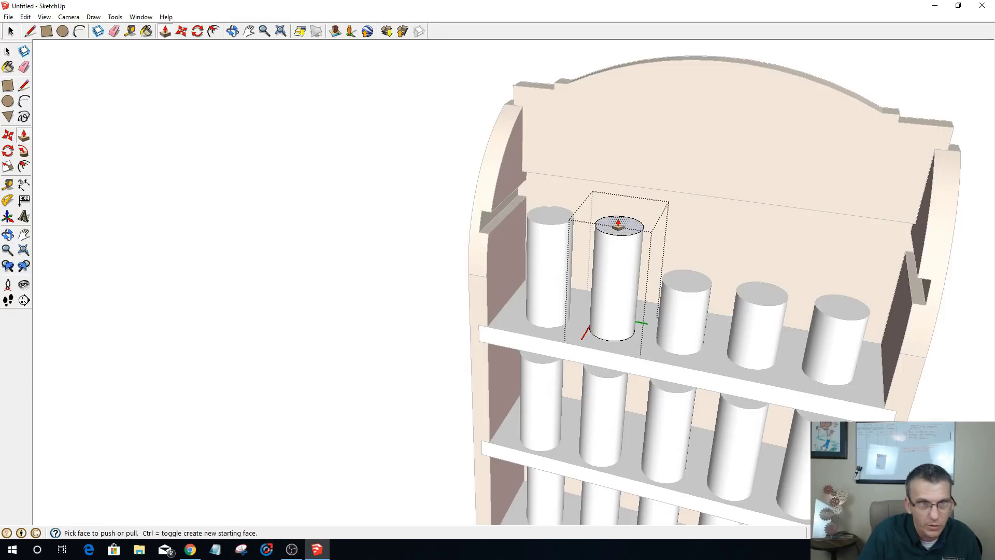
drag(618, 226, 704, 284)
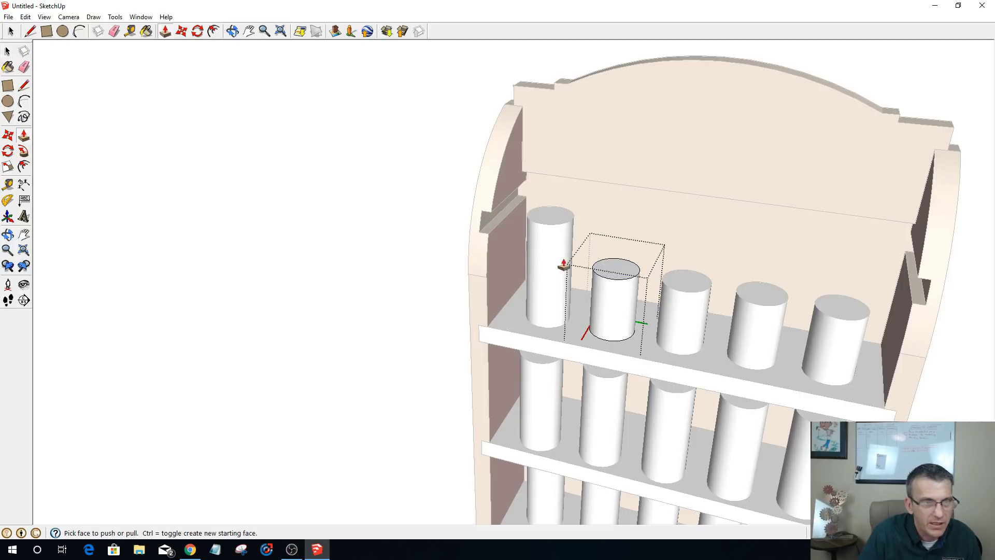
- Push the leftmost jar's top face on the third shelf down to the second jar's height and leave its editing mode
key(space)
double_click(545, 238)
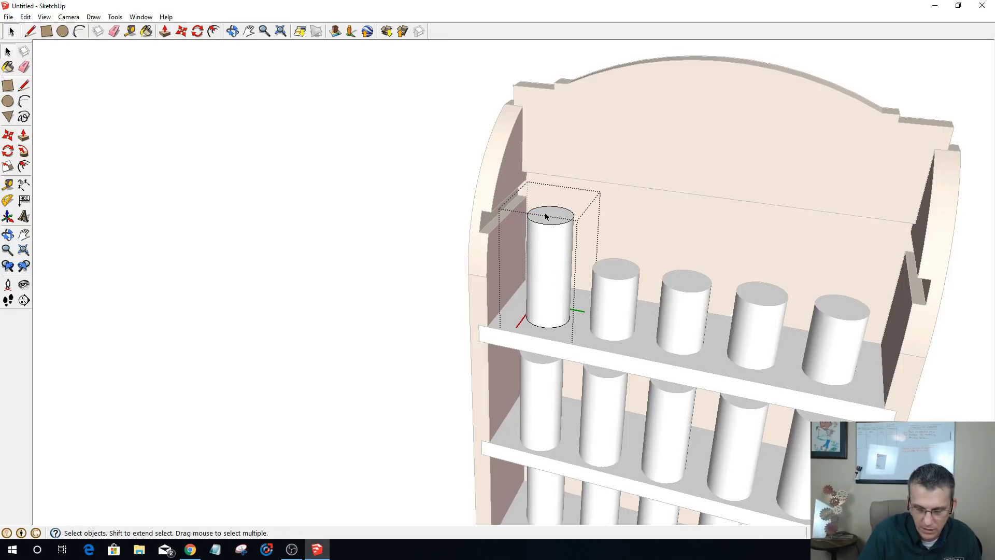
key(p)
drag(545, 217, 620, 275)
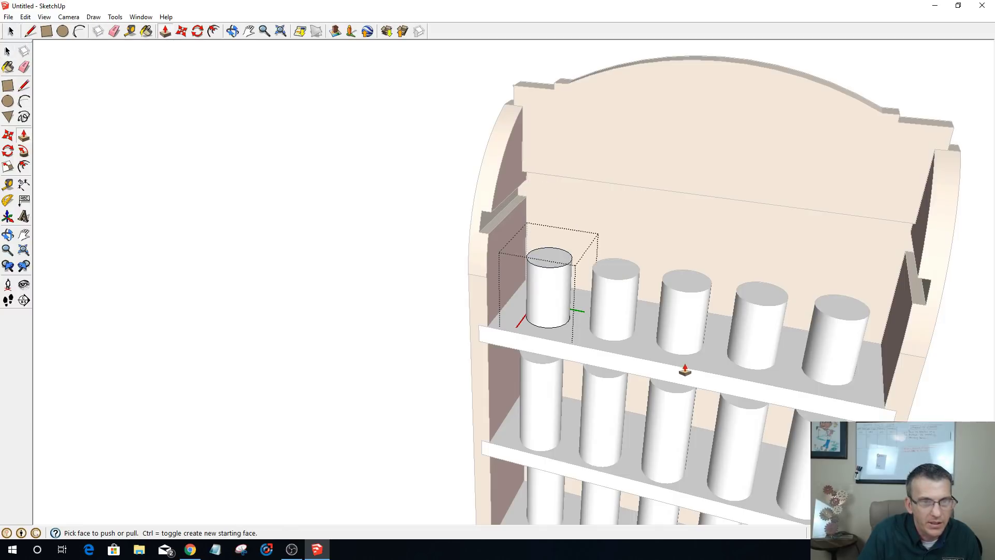
scroll(674, 355, down, 2)
key(space)
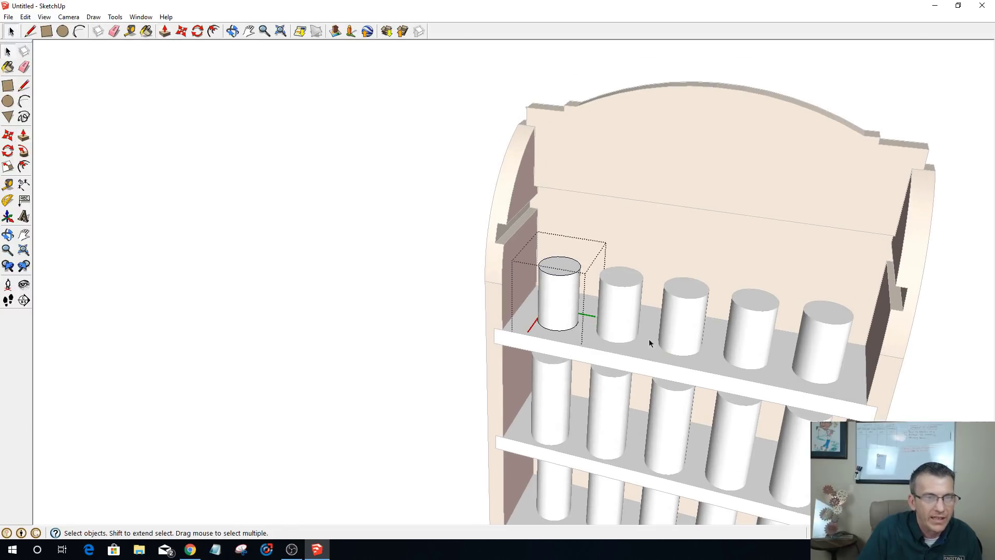
click(396, 269)
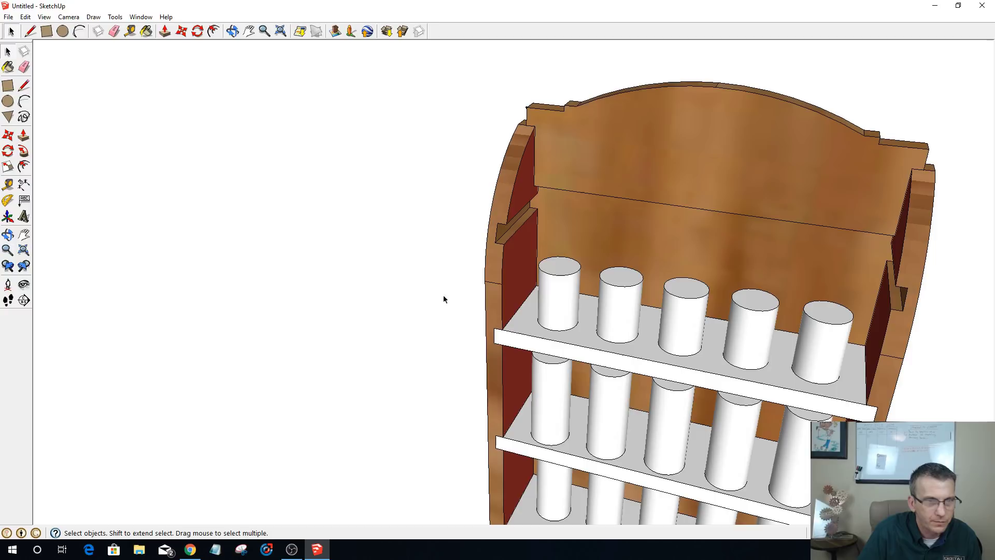
- Unhide all hidden geometry to bring back the rack's top shelf
right_click(711, 344)
click(324, 247)
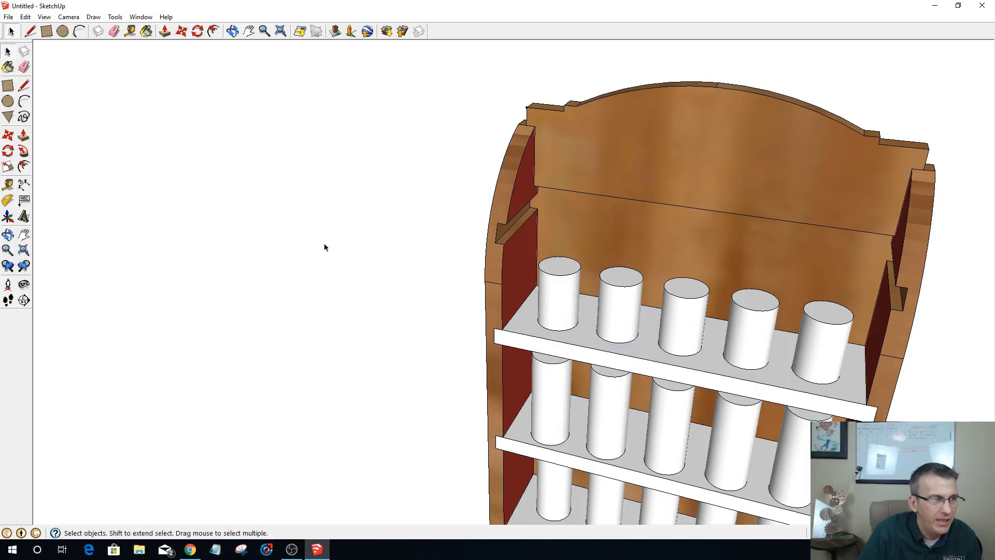
click(25, 16)
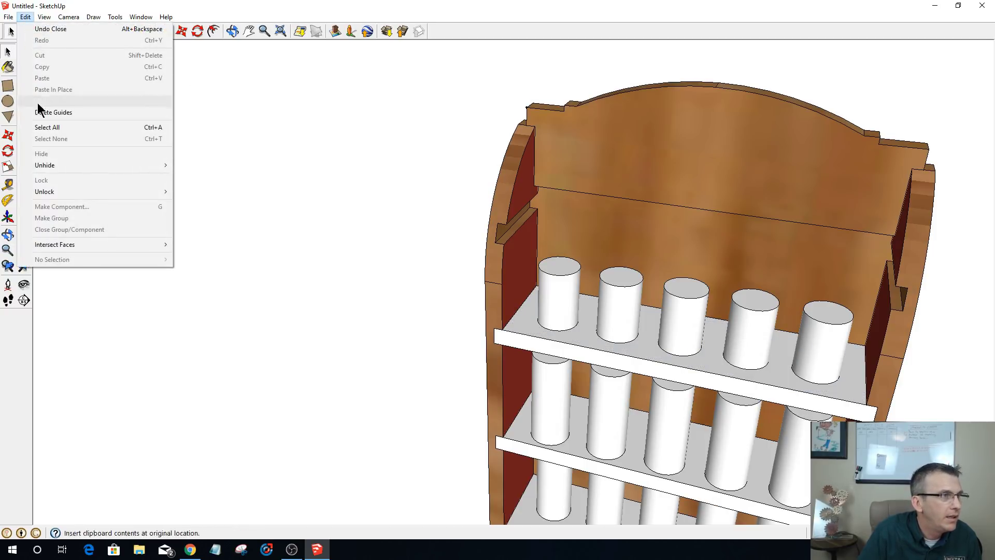
mouse_move(70, 166)
click(224, 188)
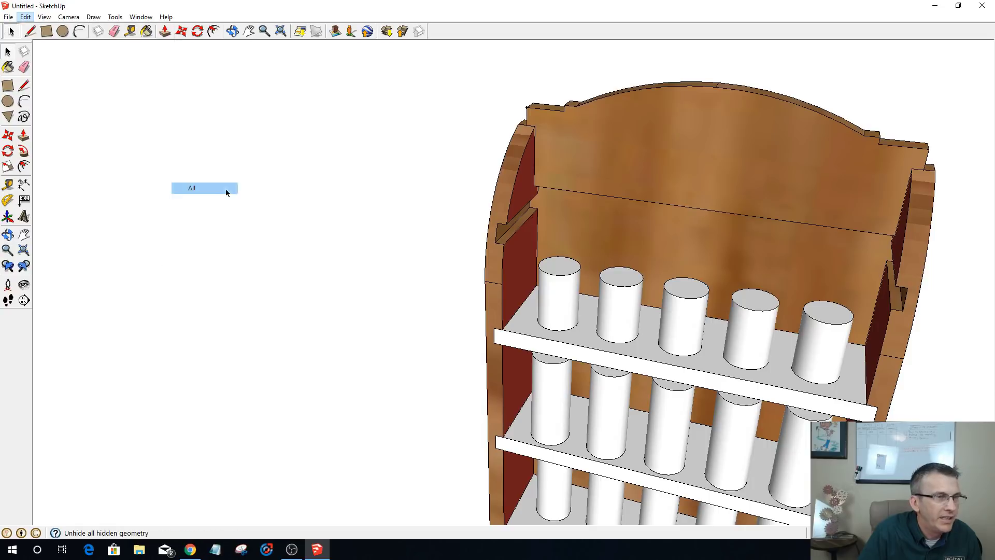
- Copy the five shortened jars from the third shelf up onto the top shelf
click(564, 310)
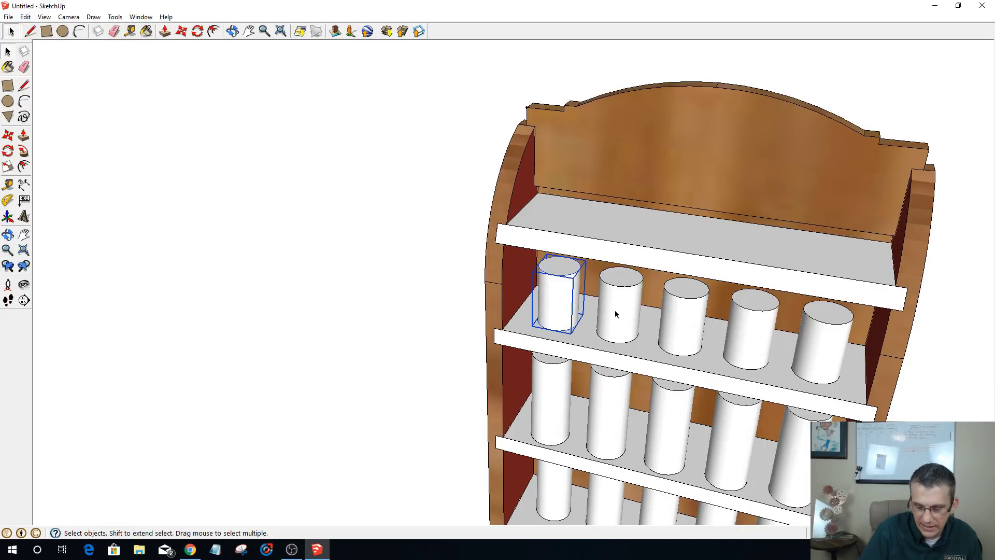
shift+click(634, 316)
shift+click(679, 317)
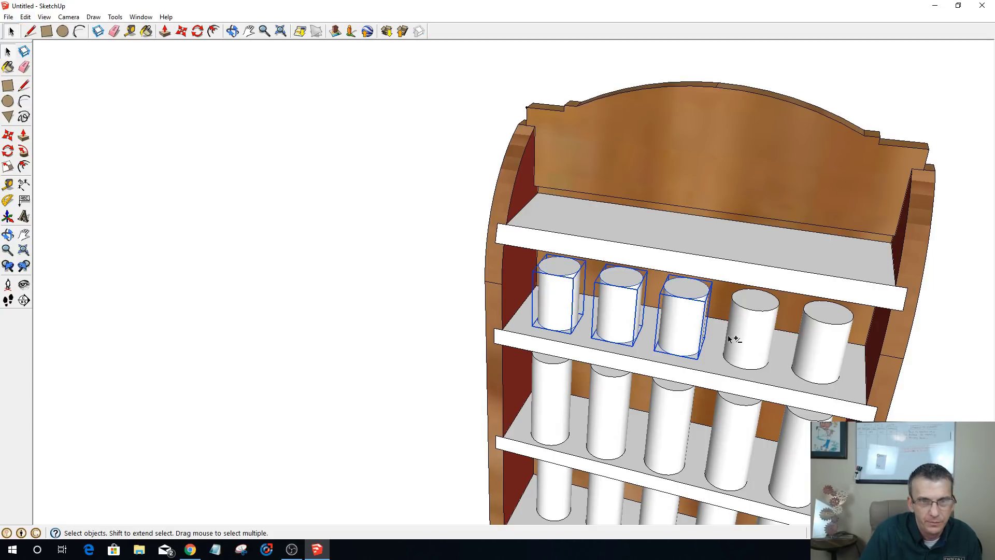
shift+click(746, 337)
shift+click(818, 349)
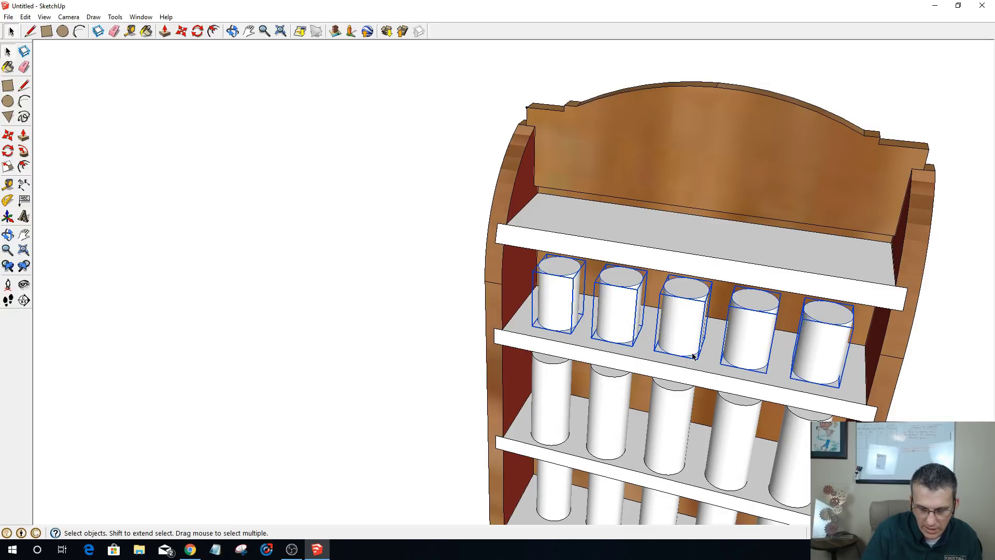
key(m)
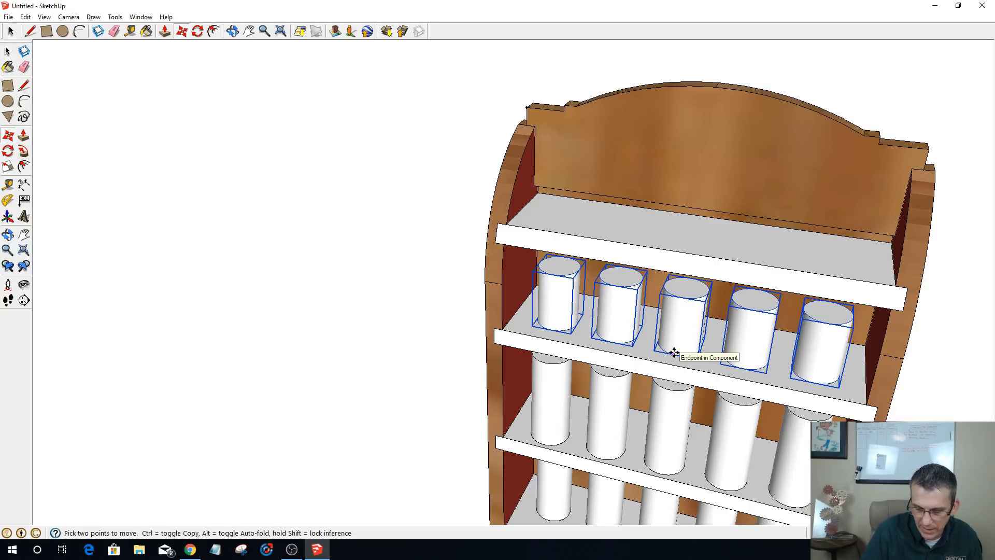
click(674, 352)
key(ctrl)
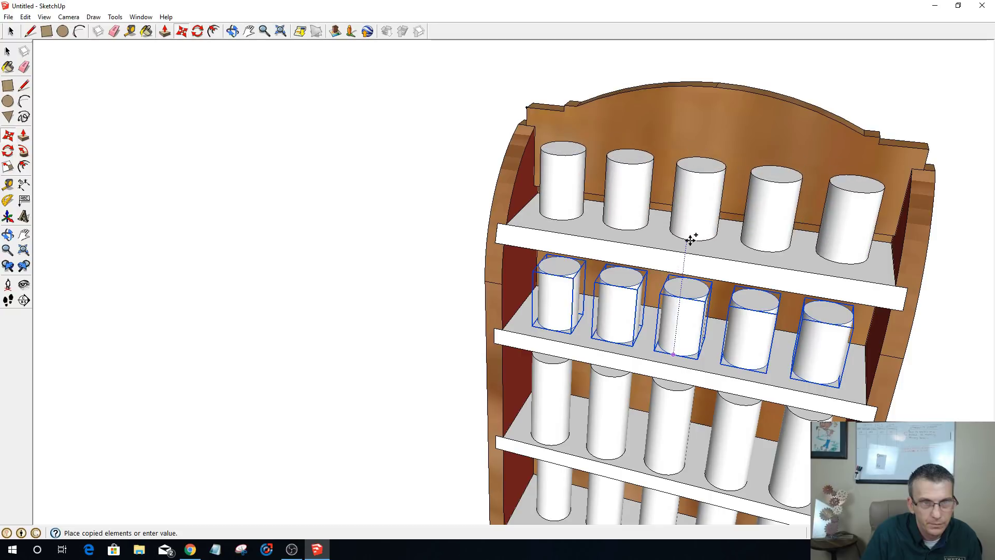
click(693, 243)
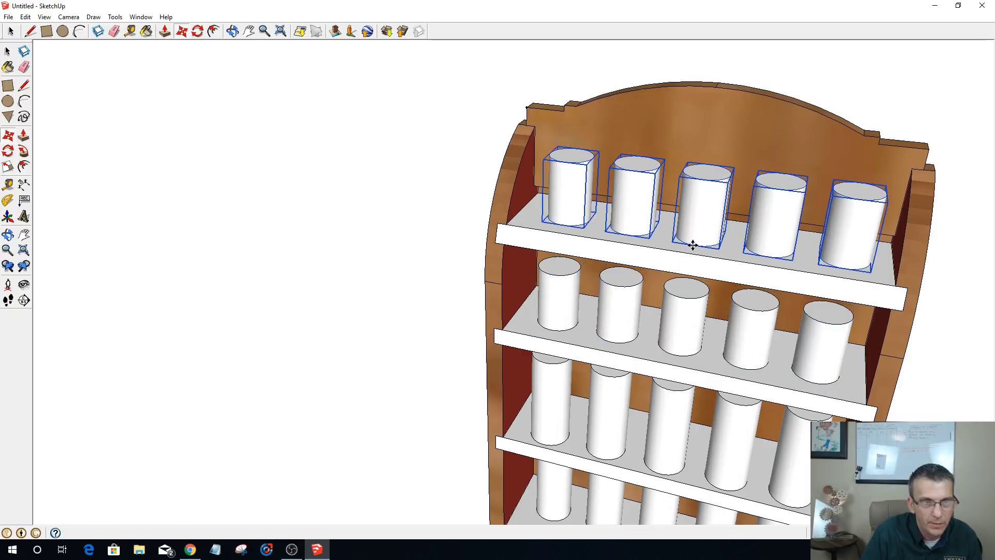
- Clear the selection and examine the jar-filled rack from several angles, checking the fit on all four shelves
scroll(684, 350, down, 5)
mouse_move(656, 378)
middle_down()
mouse_move(493, 426)
mouse_move(675, 366)
mouse_move(546, 426)
mouse_move(670, 380)
middle_up()
scroll(670, 380, up, 4)
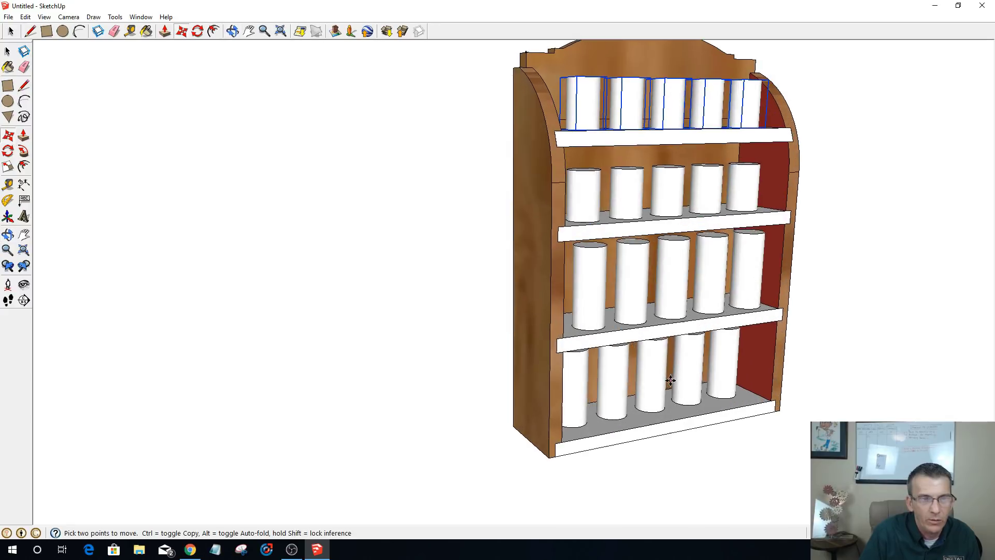
middle_drag(619, 466, 697, 469)
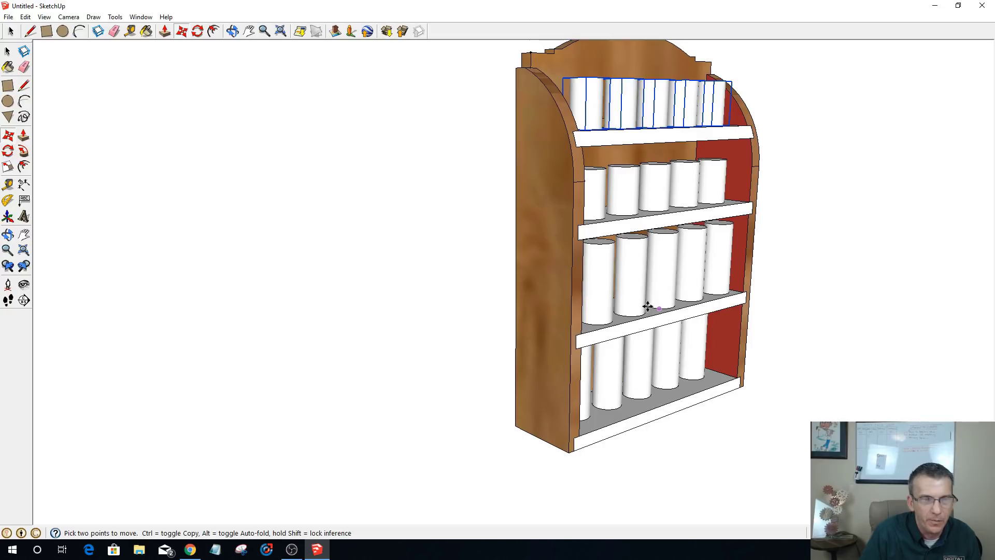
scroll(682, 479, down, 2)
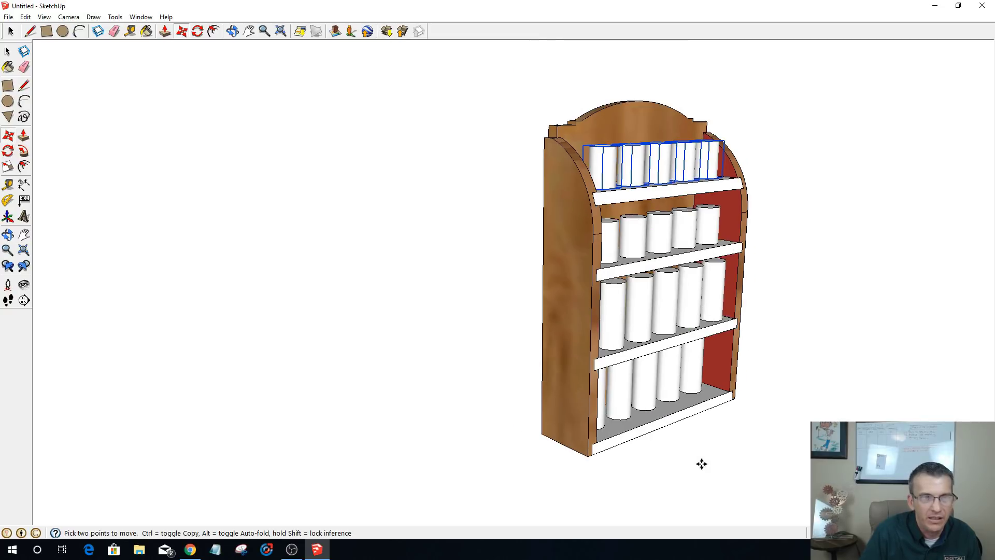
key(space)
click(710, 440)
middle_drag(586, 510, 411, 513)
middle_drag(507, 495, 480, 461)
scroll(466, 436, down, 2)
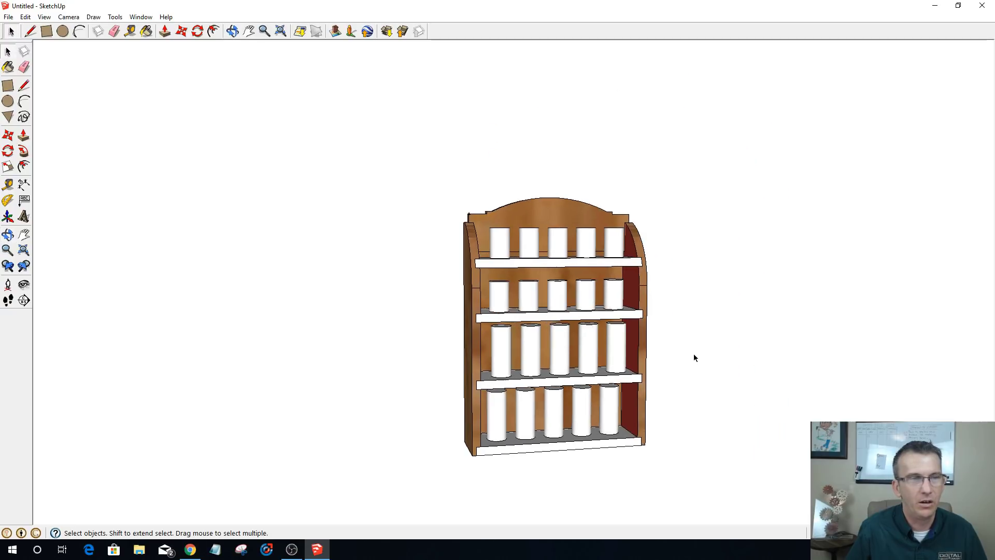
middle_drag(693, 356, 706, 413)
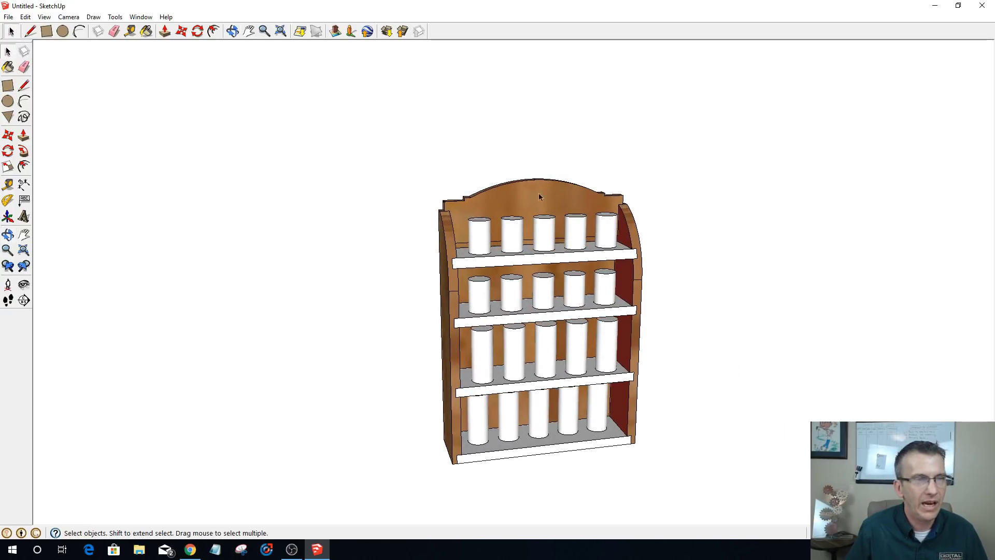
scroll(542, 194, up, 3)
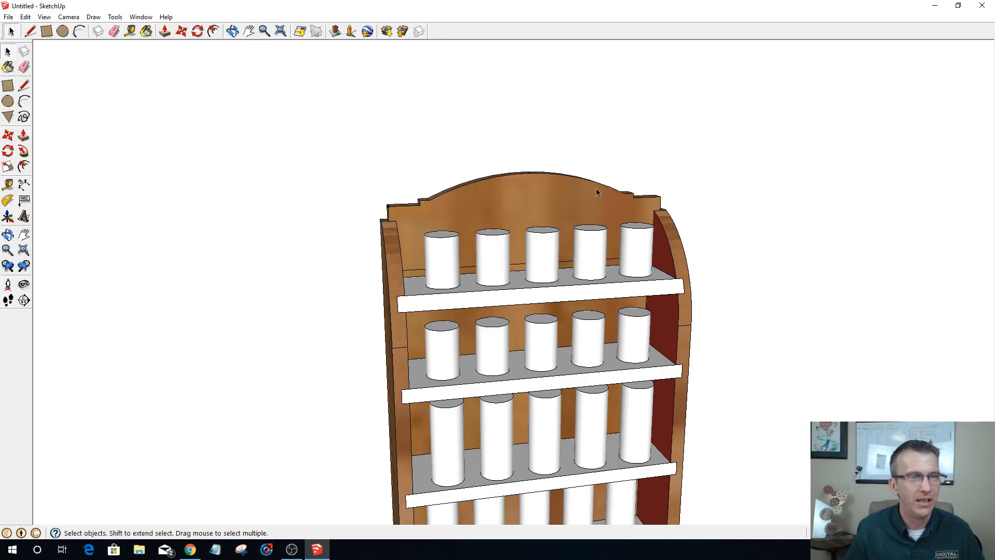
scroll(515, 204, up, 2)
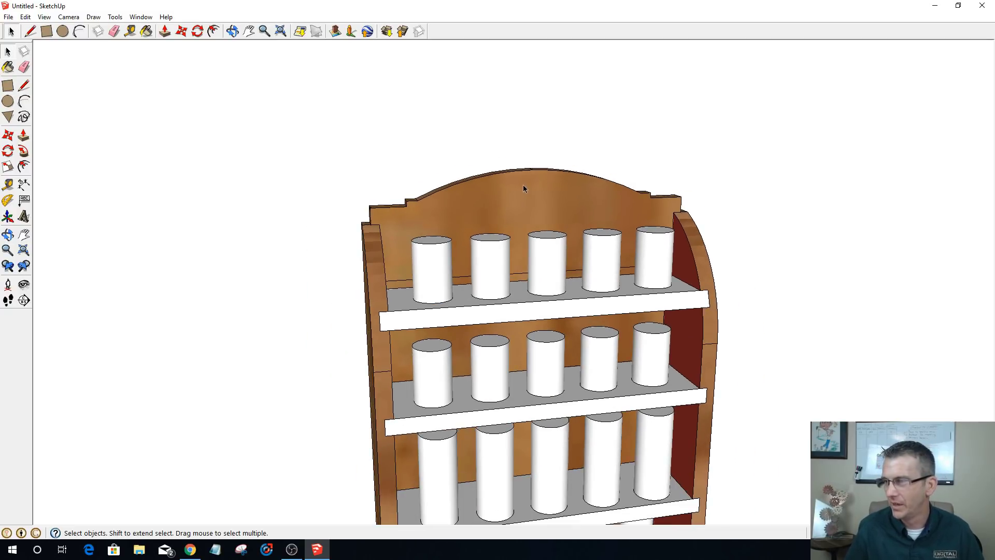
scroll(521, 179, down, 5)
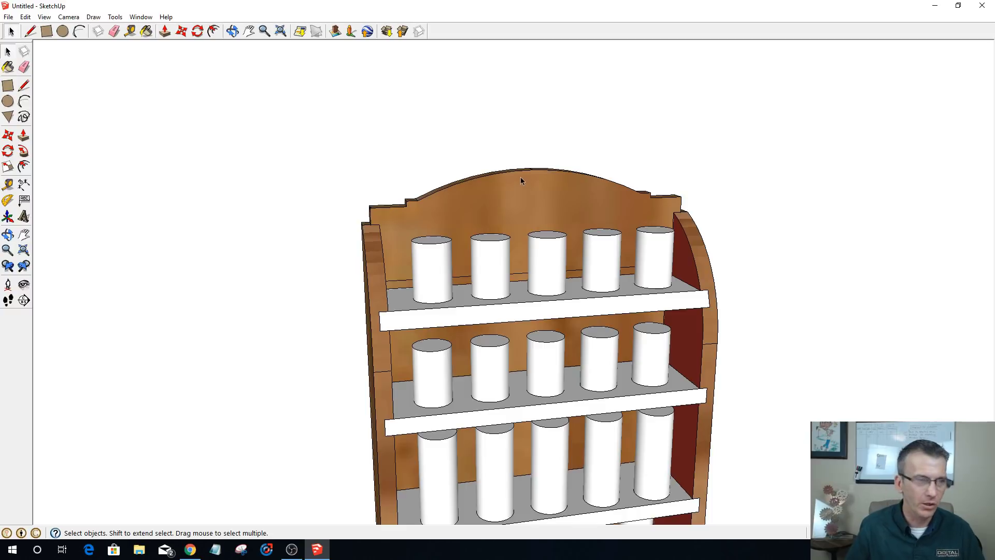
middle_drag(368, 429, 496, 416)
scroll(539, 276, up, 4)
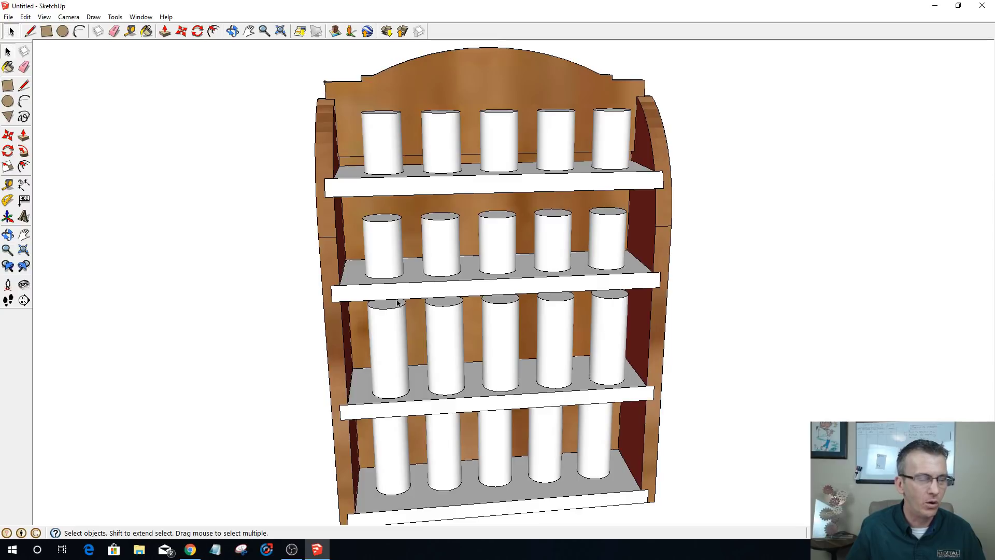
scroll(519, 294, down, 2)
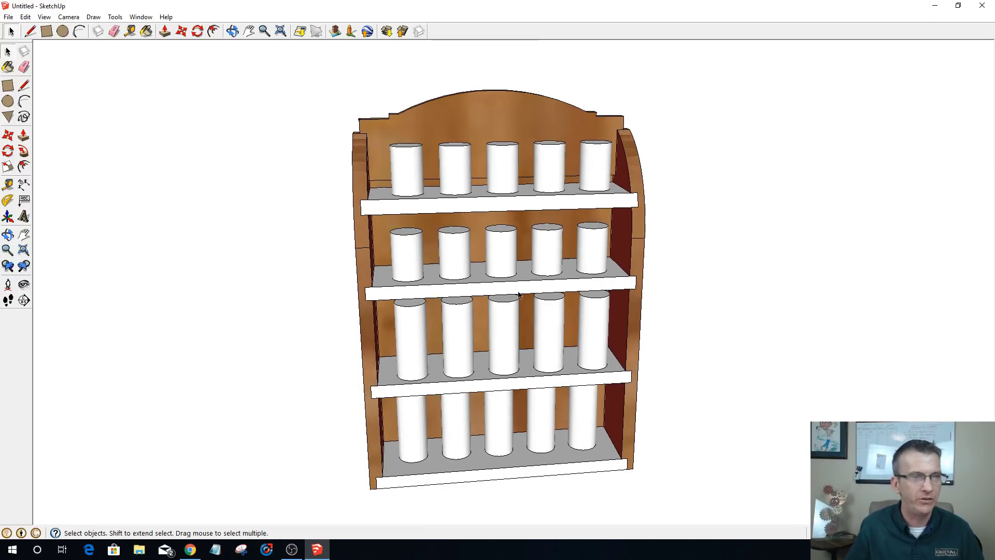
- Delete all five jars from the bottom shelf
key(o)
drag(399, 280, 449, 425)
key(space)
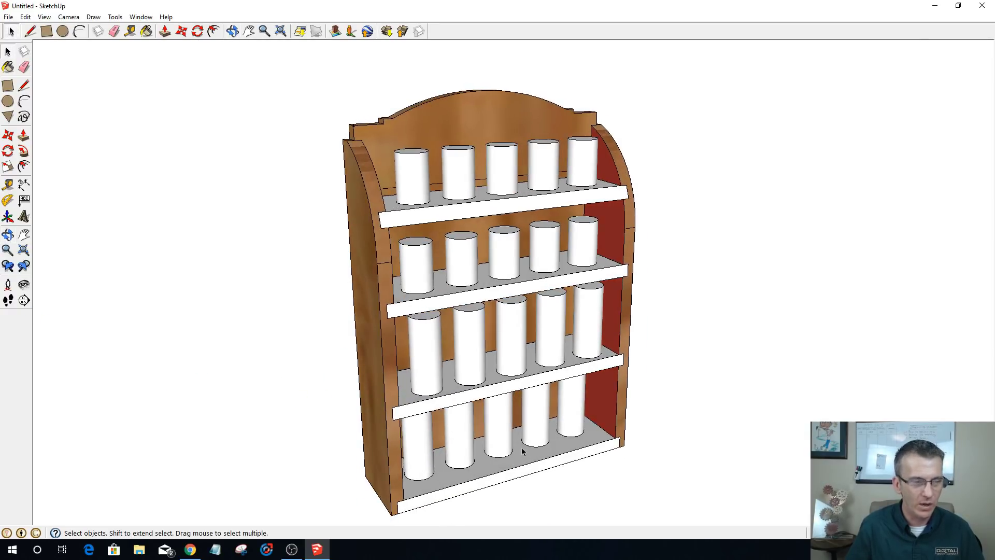
click(566, 402)
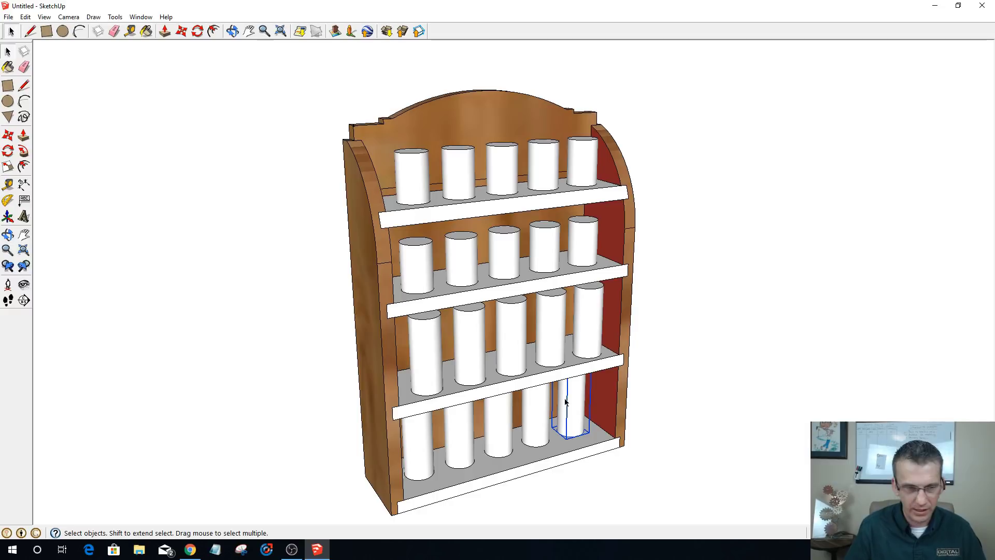
key(Delete)
click(542, 409)
key(Delete)
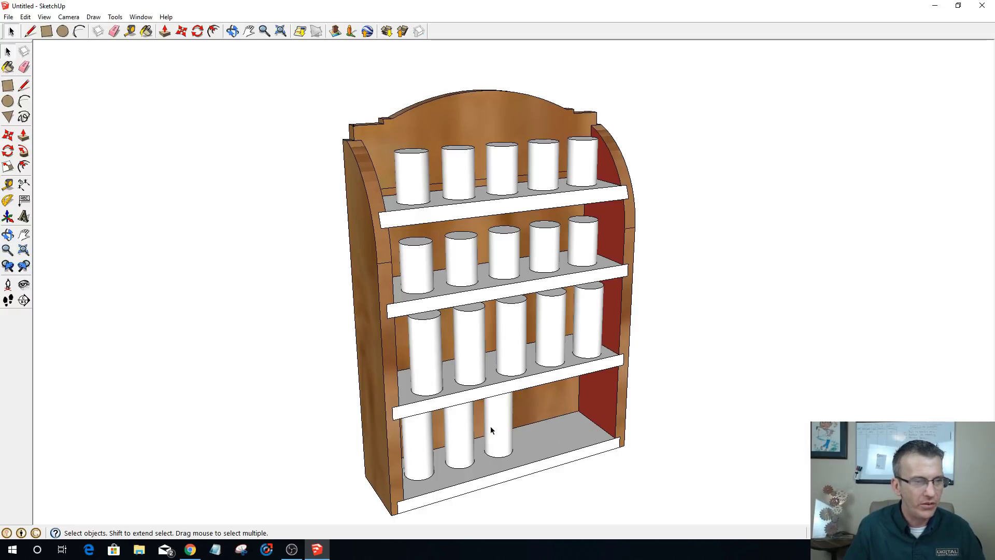
click(497, 422)
key(Delete)
click(460, 438)
key(Delete)
click(418, 442)
key(Delete)
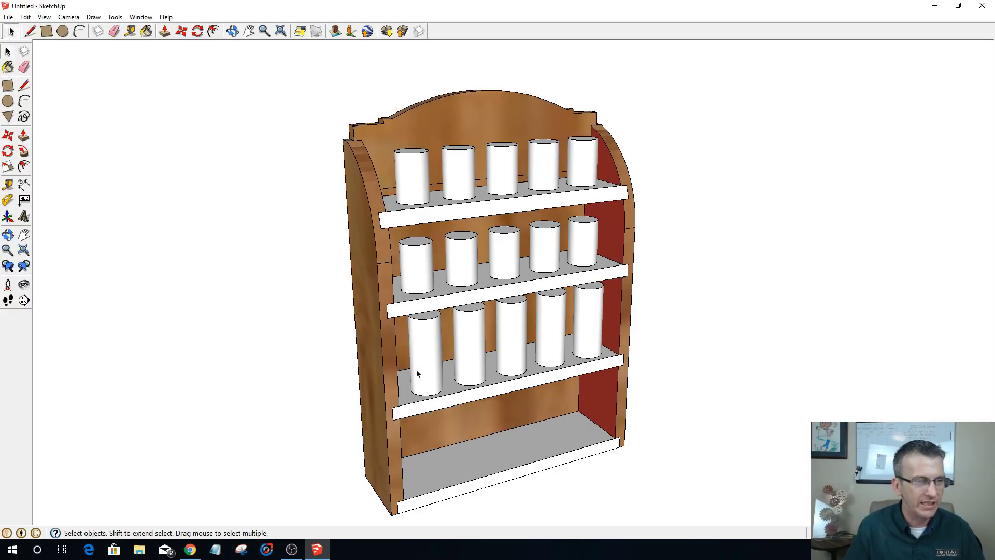
- Delete all five tall jars from the second shelf from the bottom
click(419, 377)
key(Delete)
click(481, 354)
key(Delete)
click(515, 342)
key(Delete)
click(557, 334)
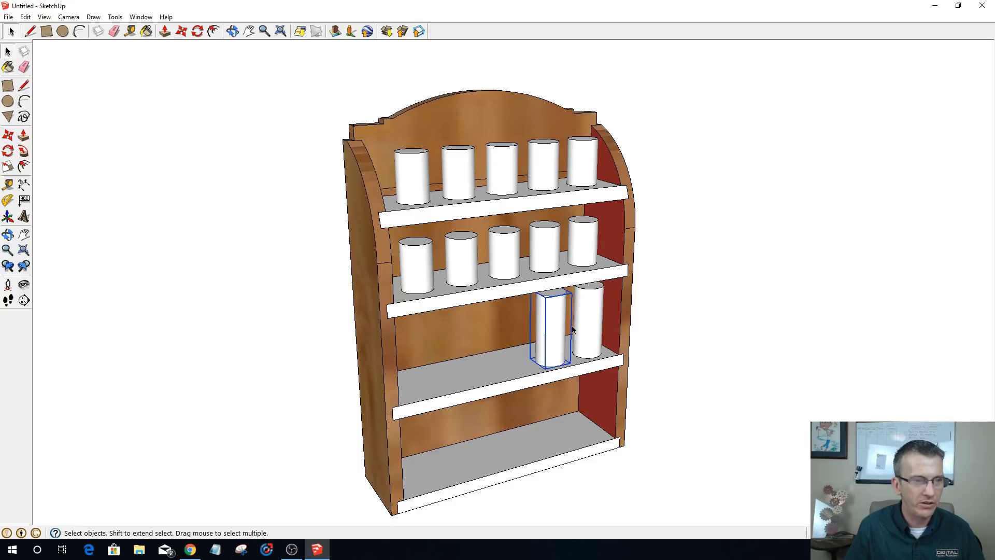
key(Delete)
click(592, 324)
key(Delete)
- Delete all five short jars from the third shelf
click(582, 243)
key(Delete)
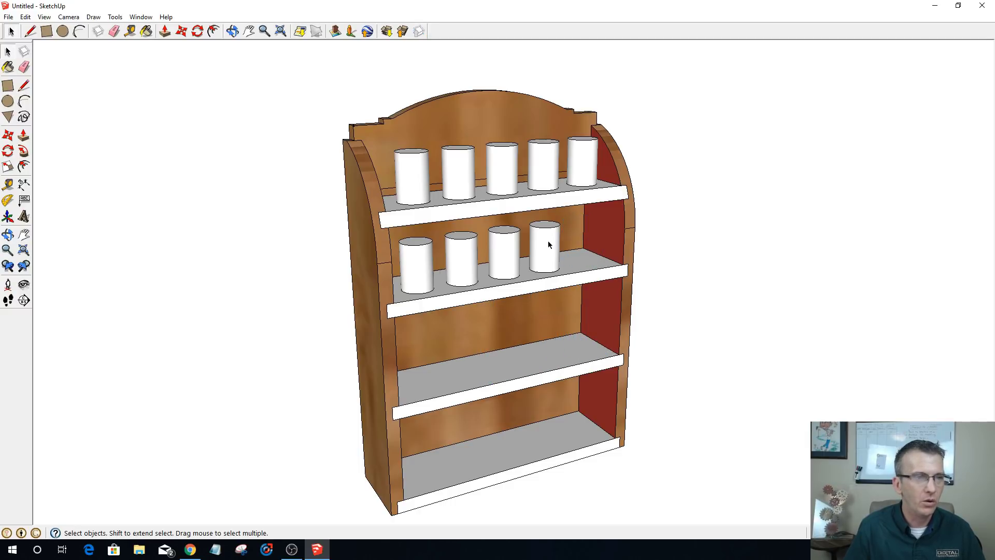
click(545, 246)
key(Delete)
click(507, 251)
key(Delete)
click(460, 260)
key(Delete)
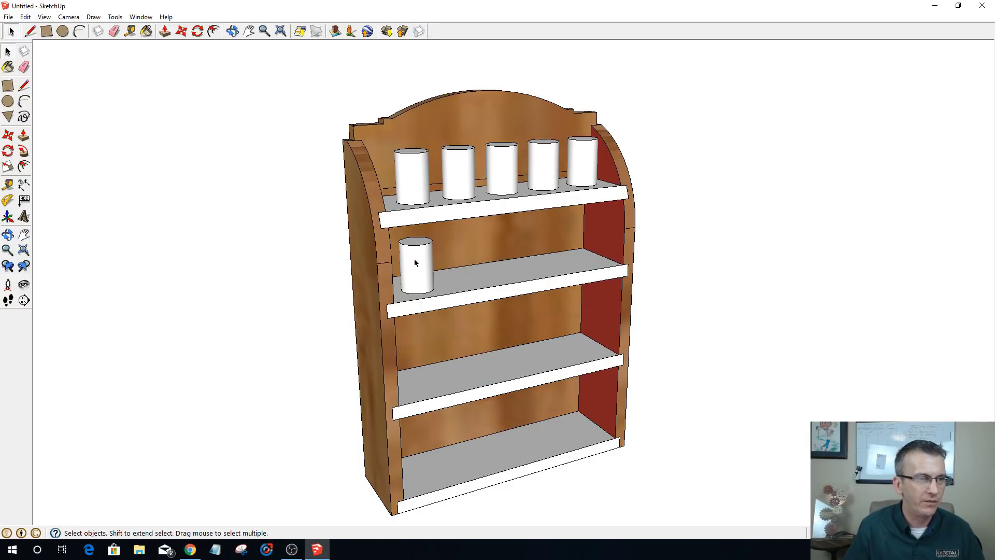
click(413, 264)
key(Delete)
- Delete all five copied jars from the top shelf
click(413, 177)
key(Delete)
click(457, 168)
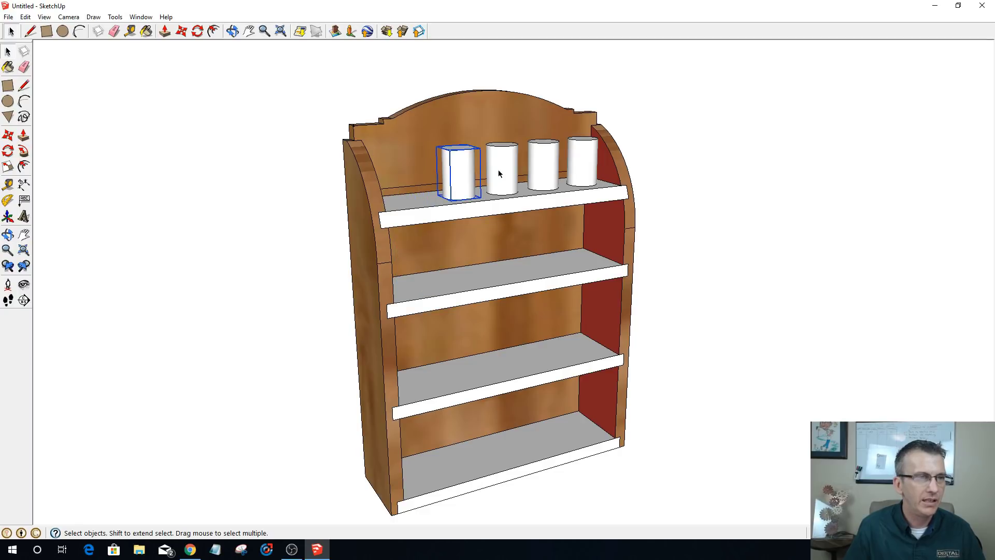
key(Delete)
click(501, 169)
key(Delete)
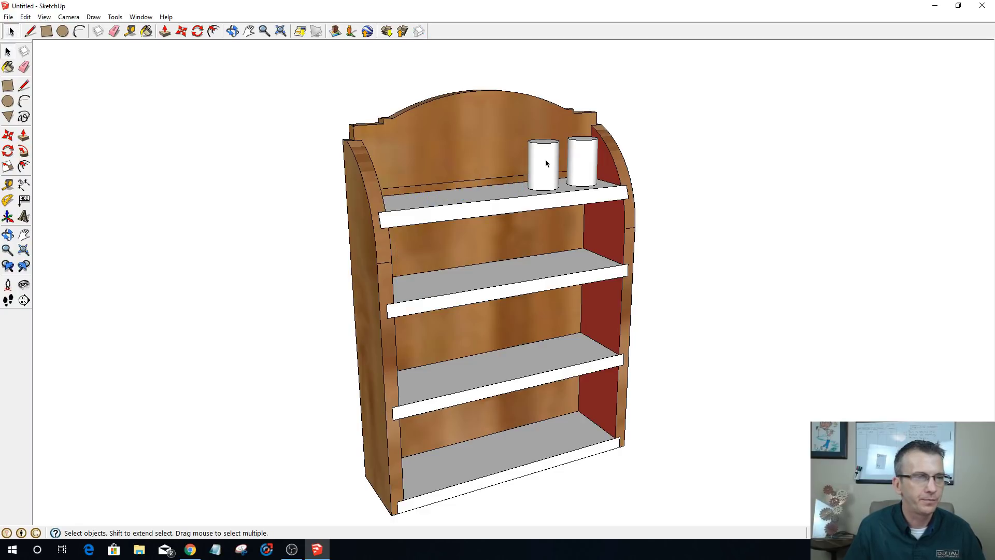
click(549, 164)
key(Delete)
click(585, 158)
key(Delete)
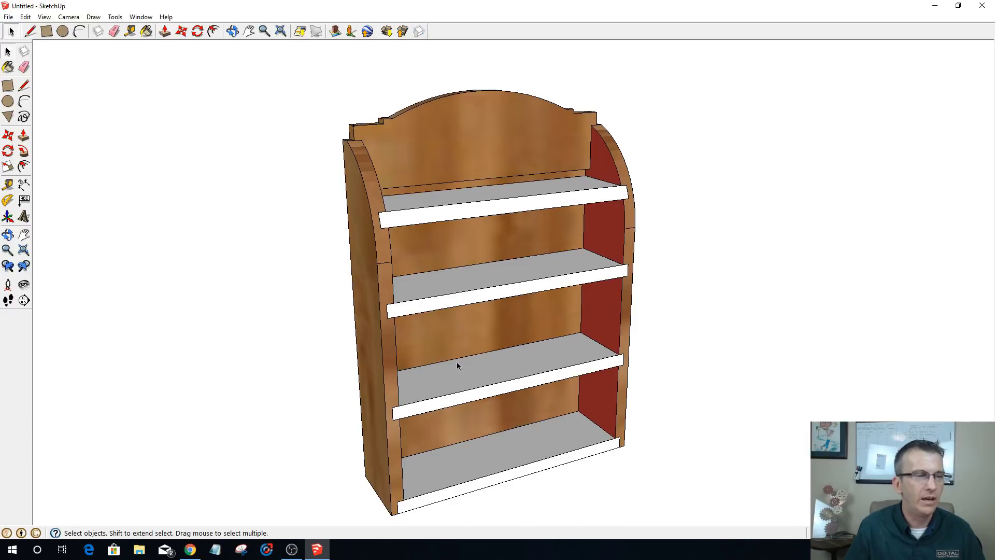
- Save the model as SpiceRack in the Class File folder on the Desktop
key(o)
drag(473, 470, 515, 412)
key(space)
scroll(514, 412, down, 2)
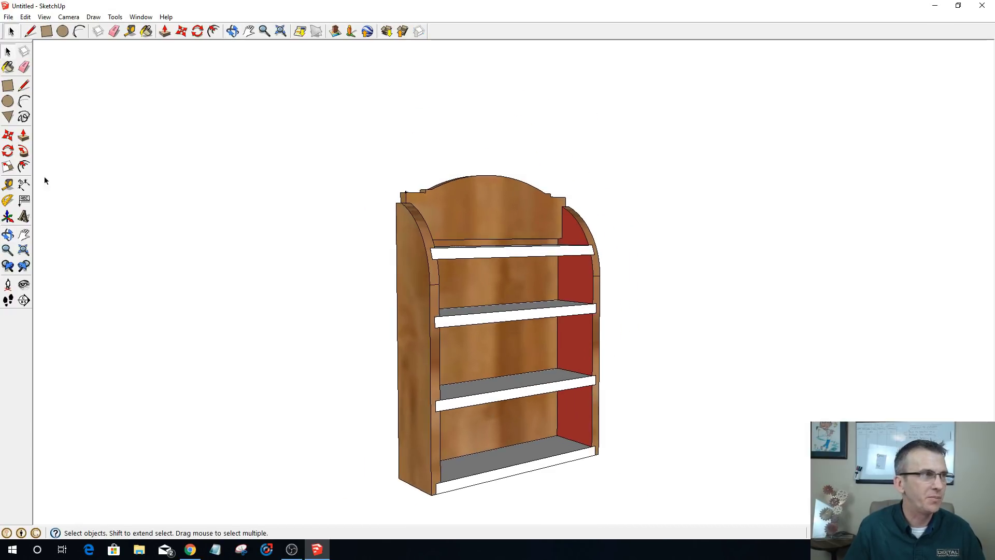
click(8, 18)
click(28, 66)
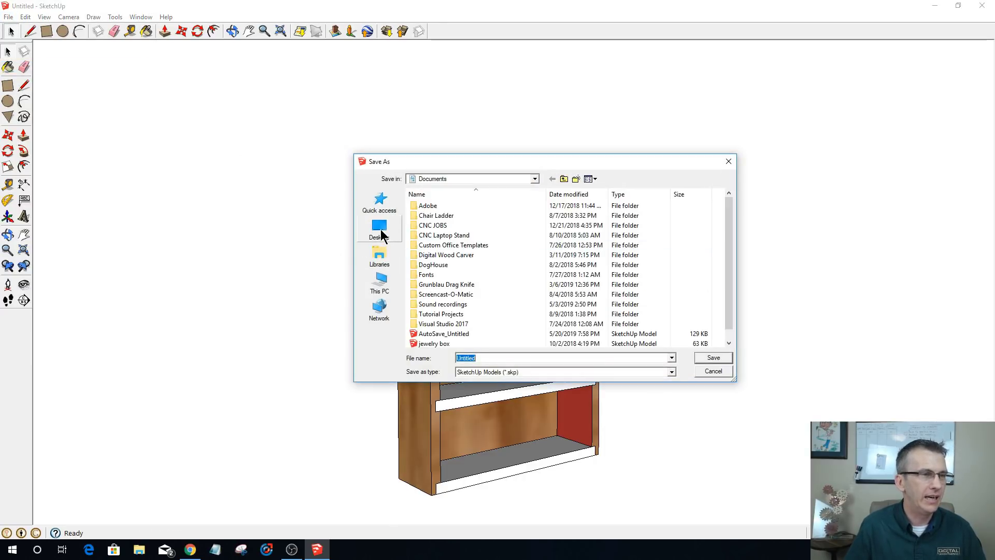
click(381, 232)
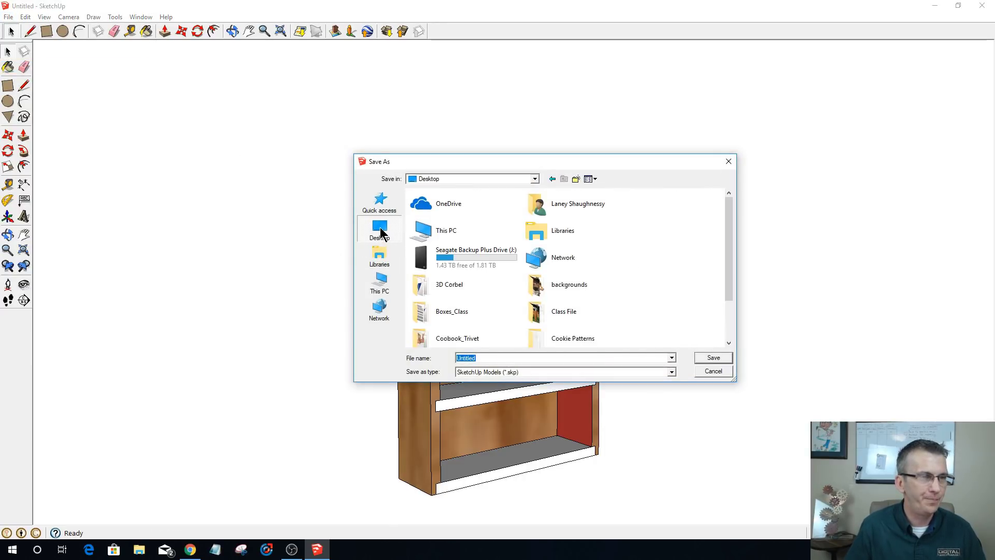
double_click(558, 310)
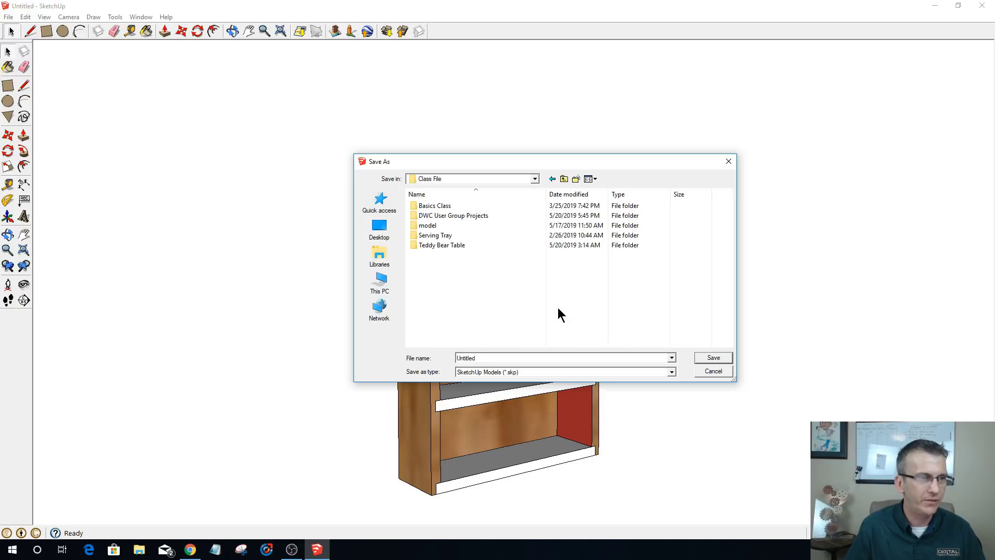
double_click(488, 357)
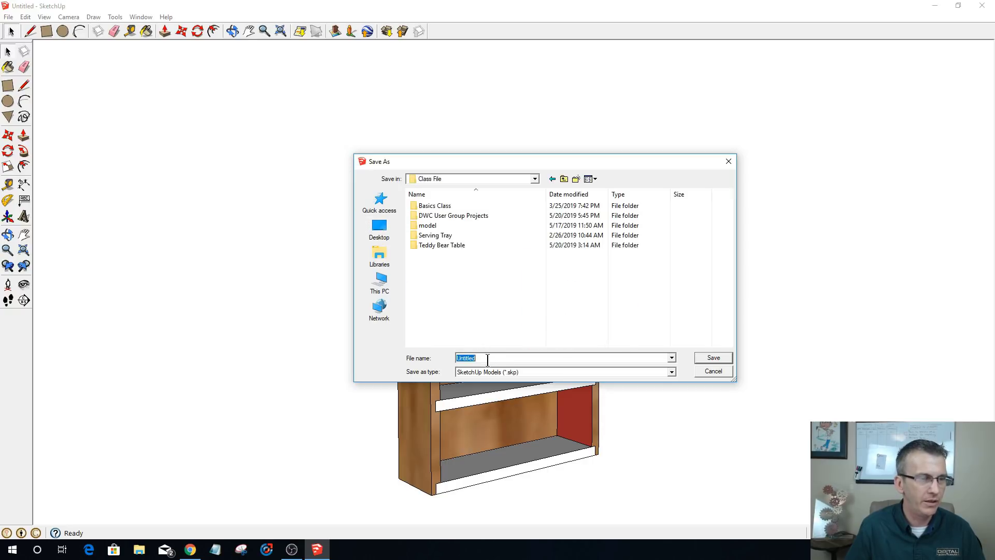
text(Sp)
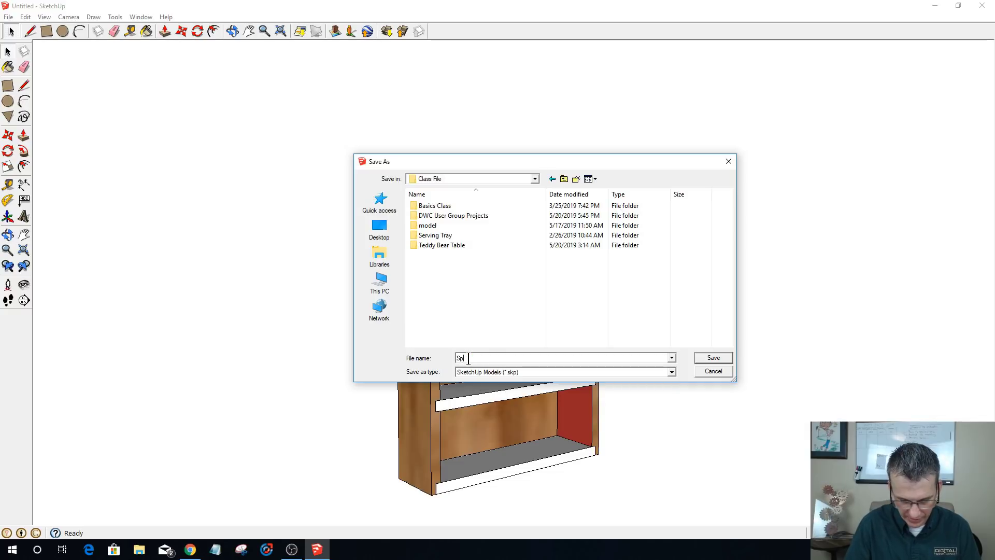
text(iceRack)
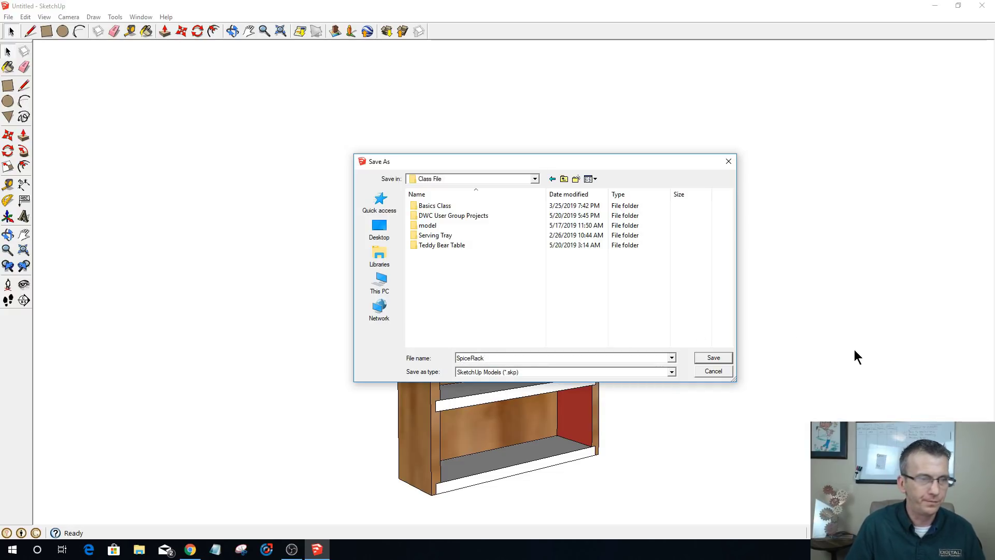
click(710, 357)
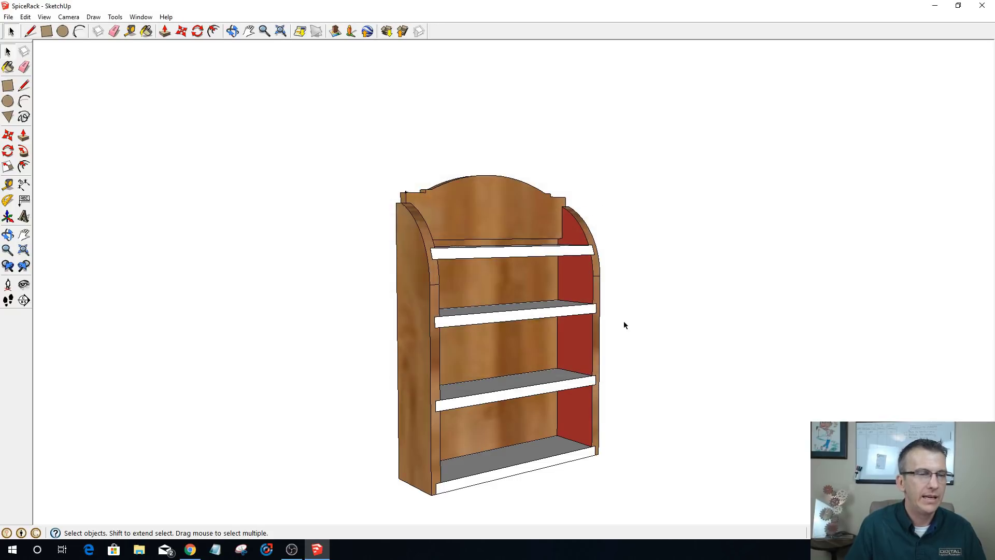
- Launch VCarve Pro 9.5 and create a new file
click(932, 6)
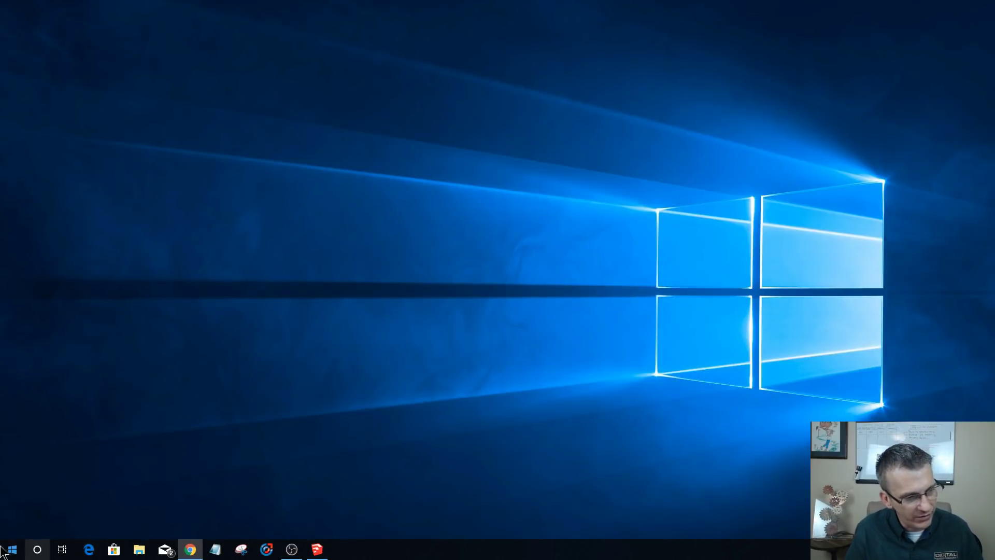
click(19, 547)
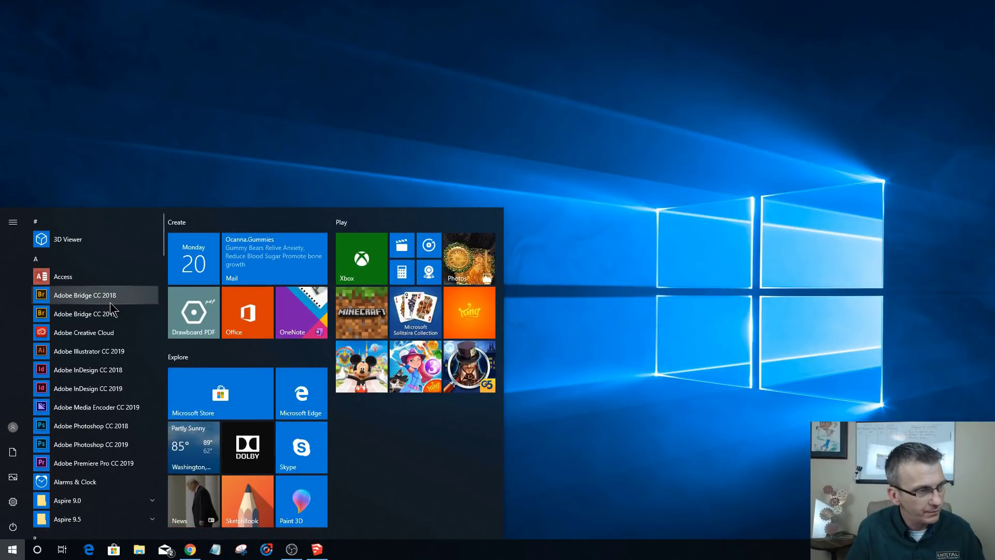
scroll(116, 380, down, 8)
scroll(116, 383, down, 15)
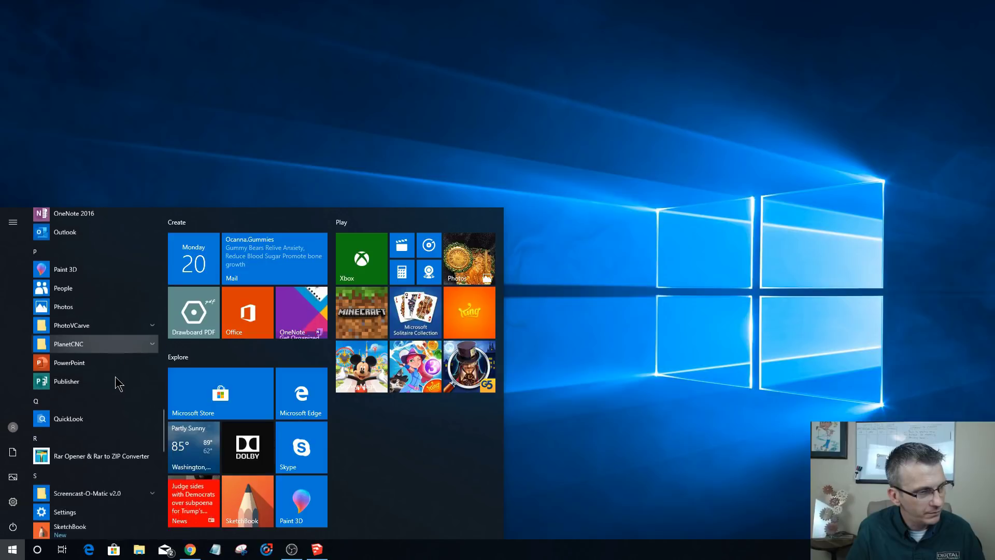
scroll(116, 382, down, 3)
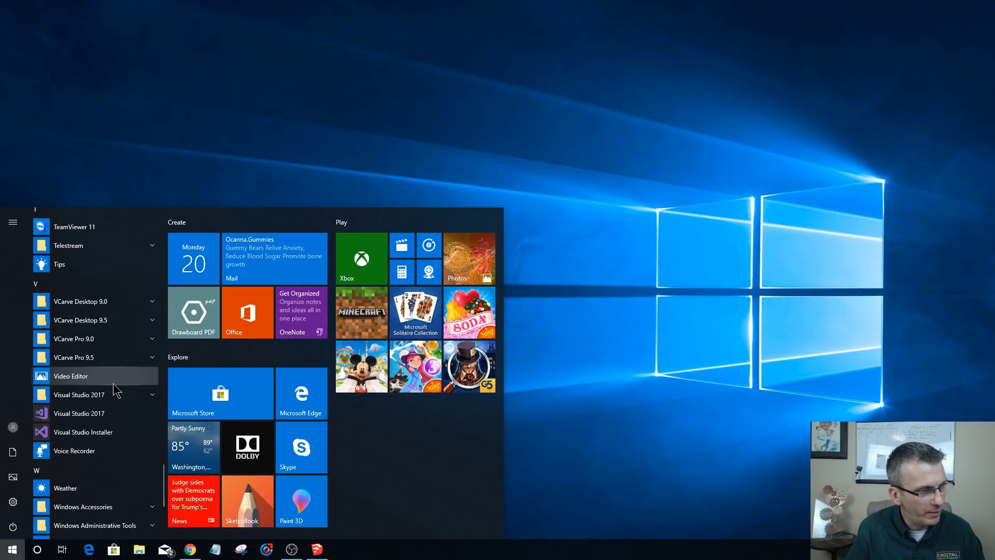
click(97, 359)
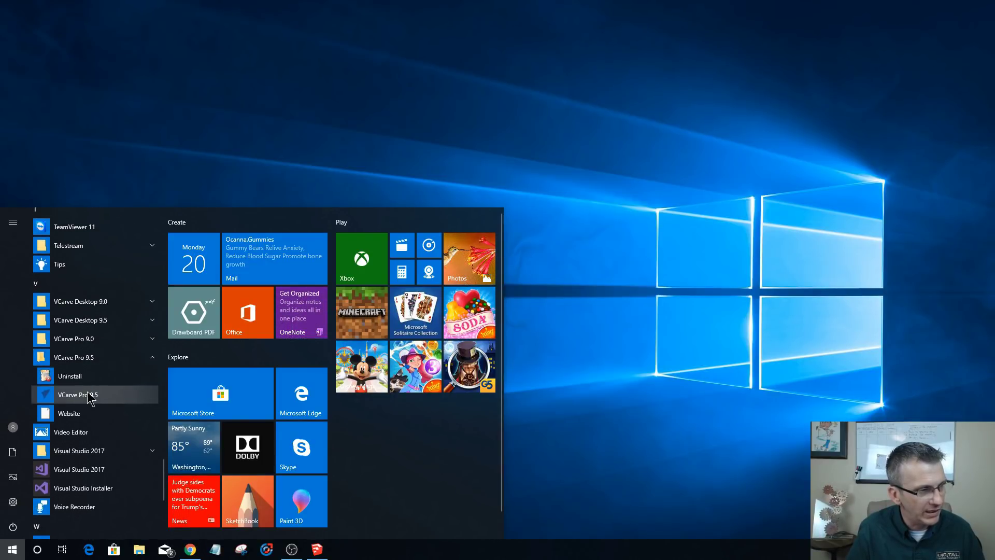
click(83, 375)
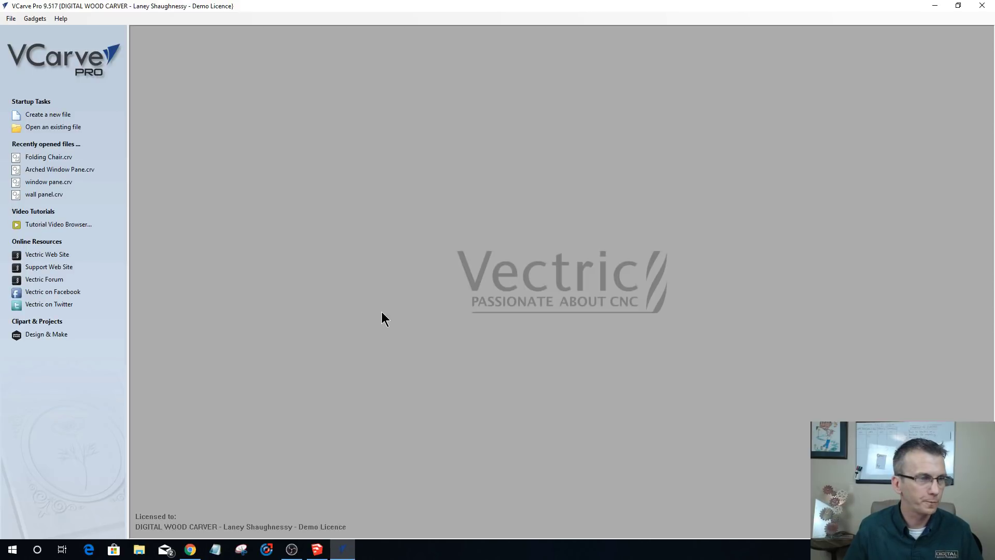
click(57, 114)
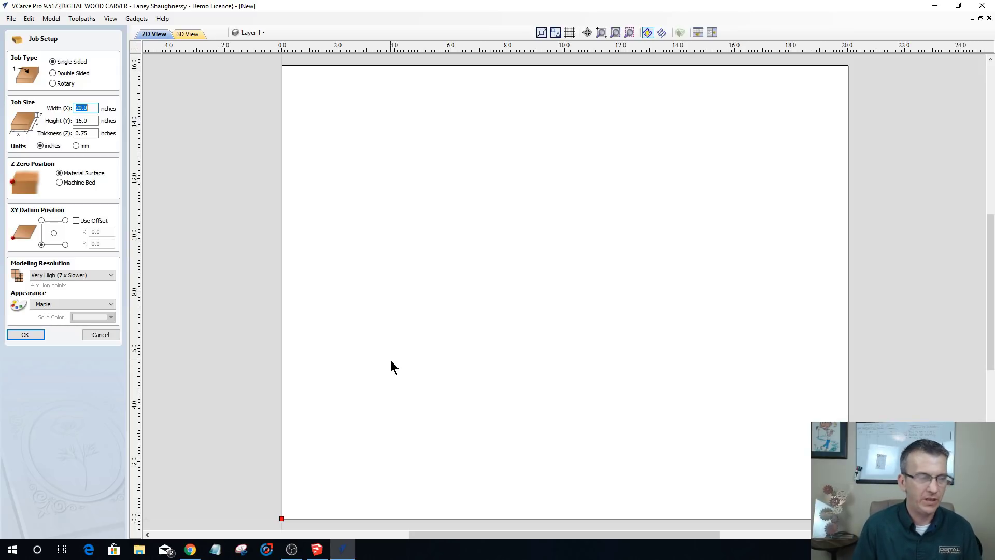
- Return to SketchUp and measure the spice rack side panel's height along its back edge
click(322, 547)
scroll(453, 331, up, 2)
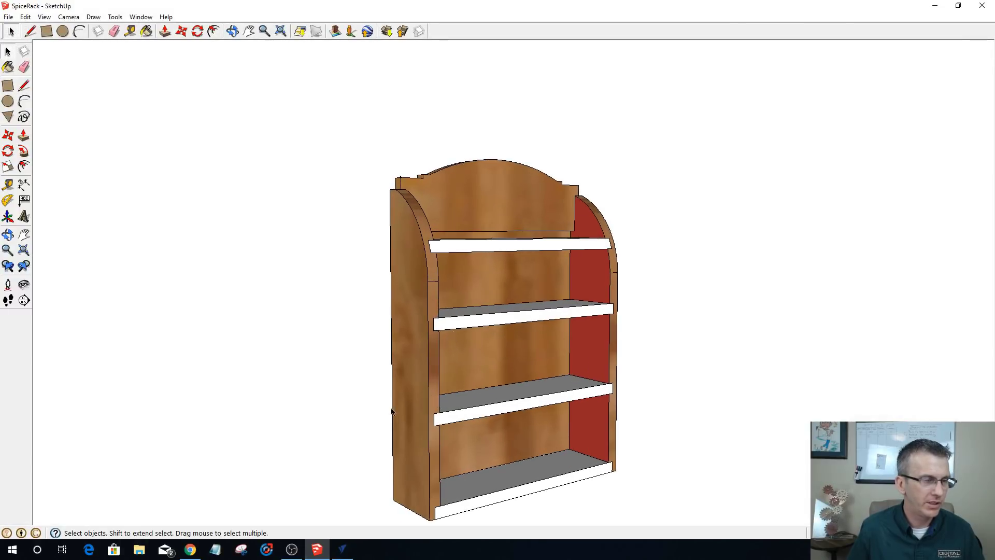
mouse_move(453, 331)
middle_down()
mouse_move(473, 361)
mouse_move(502, 357)
mouse_move(382, 368)
mouse_move(311, 360)
mouse_move(498, 370)
mouse_move(469, 477)
middle_up()
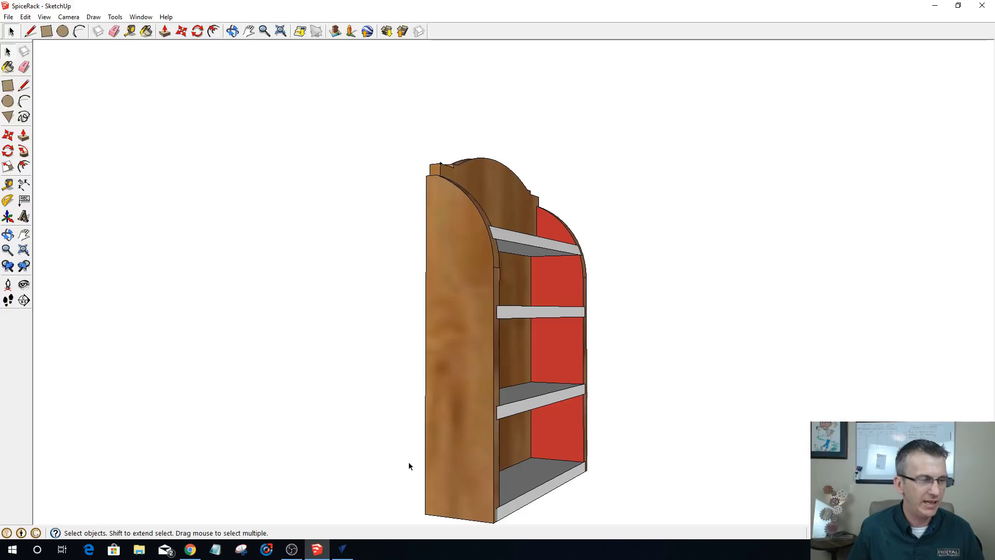
key(t)
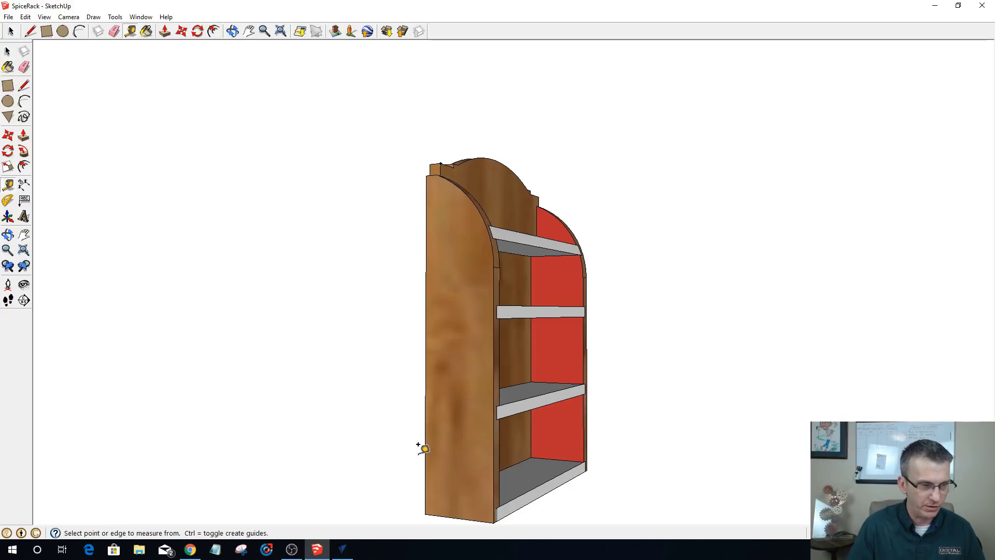
click(425, 514)
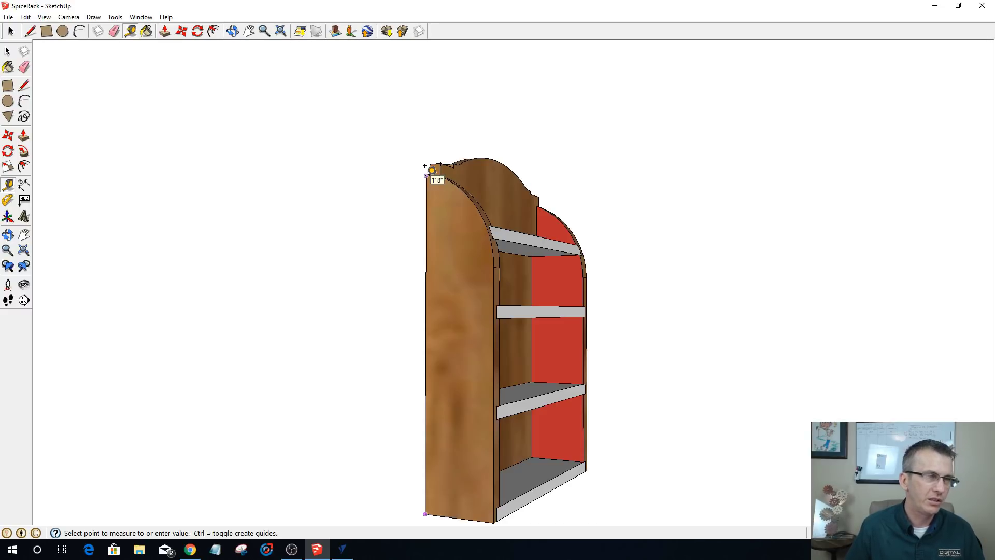
middle_drag(425, 166, 326, 197)
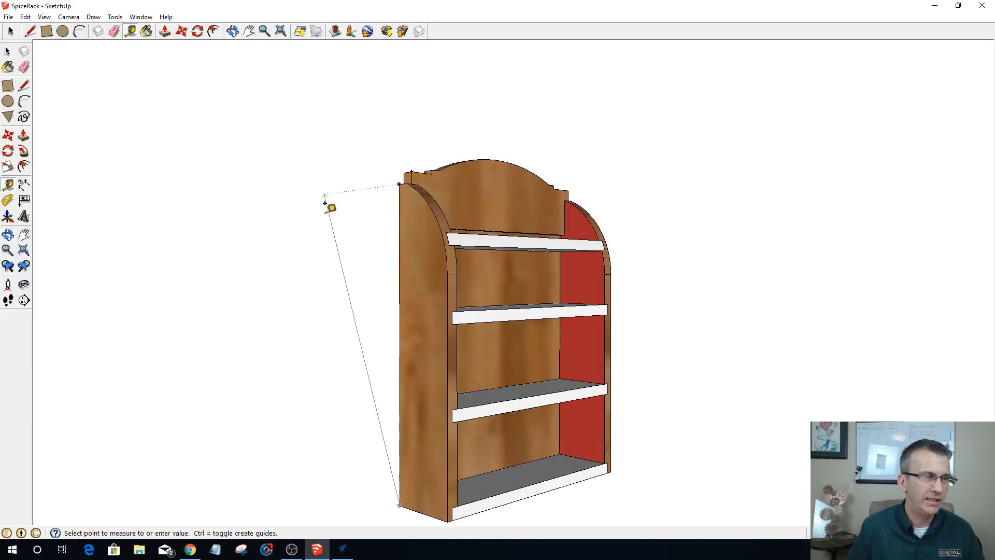
click(424, 416)
click(400, 387)
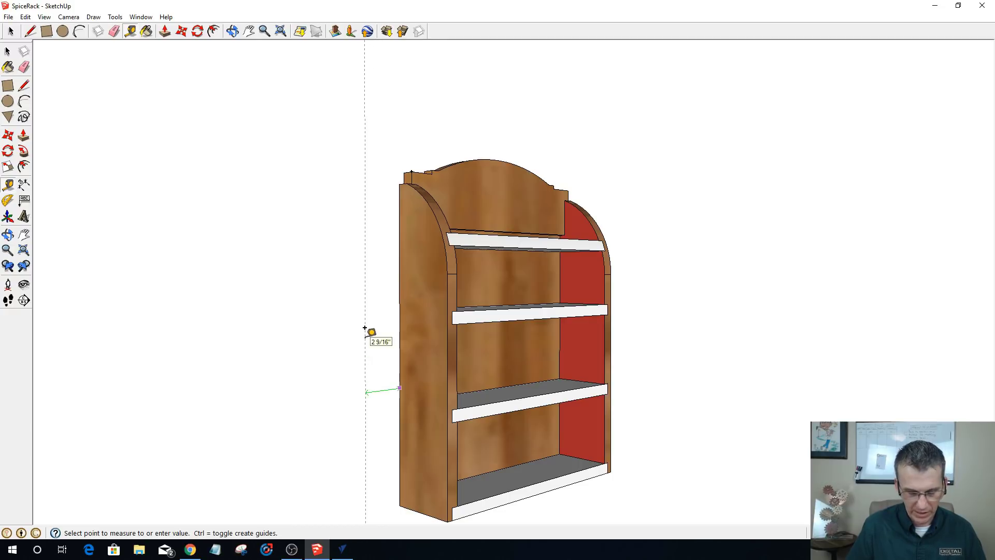
key(space)
- Measure the height of the arched upper back board from its lower edge to the peak of the arch
middle_drag(363, 306, 556, 236)
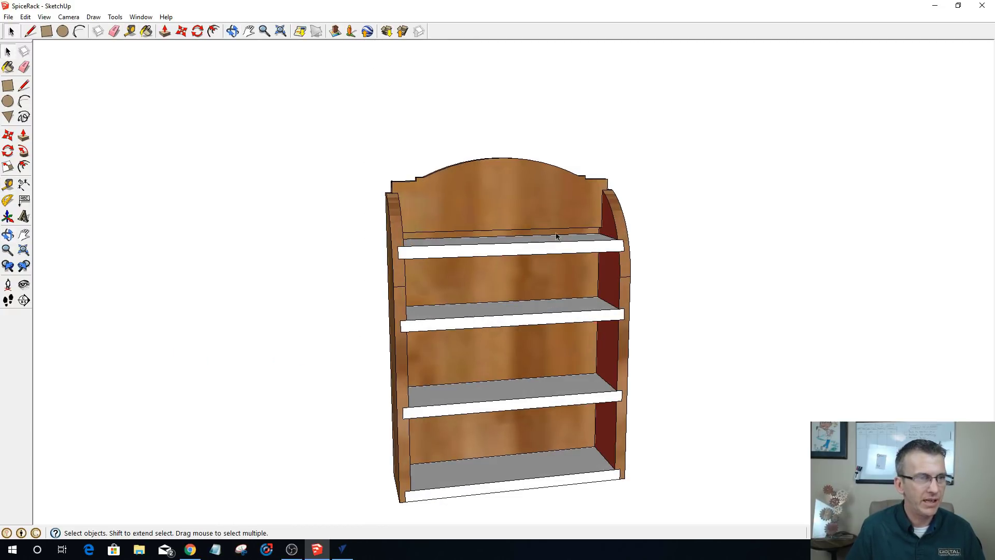
scroll(515, 232, up, 3)
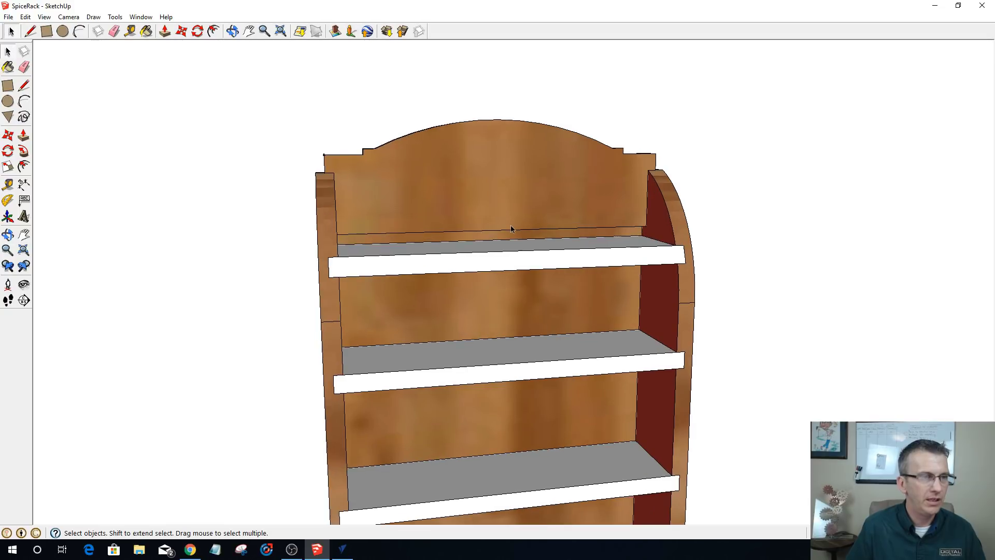
key(t)
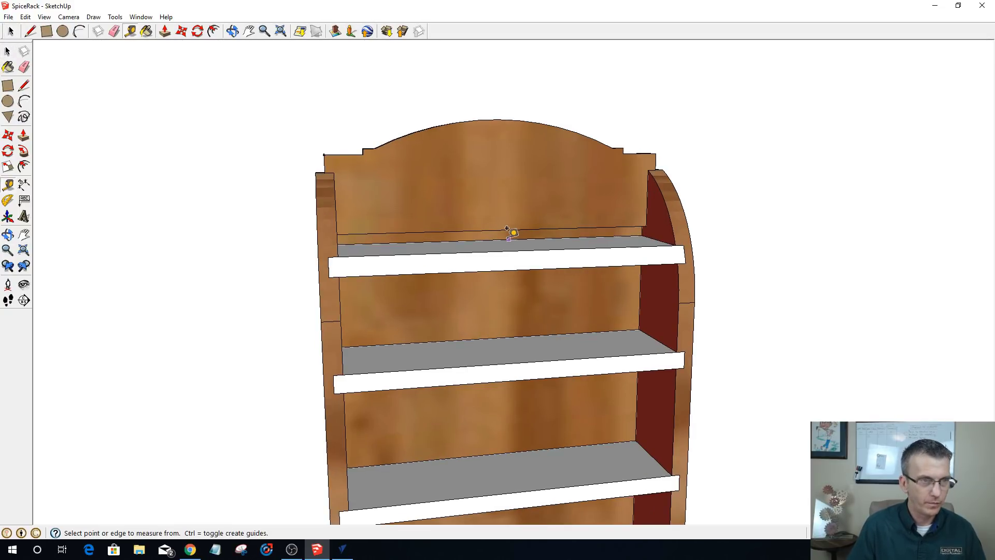
click(498, 230)
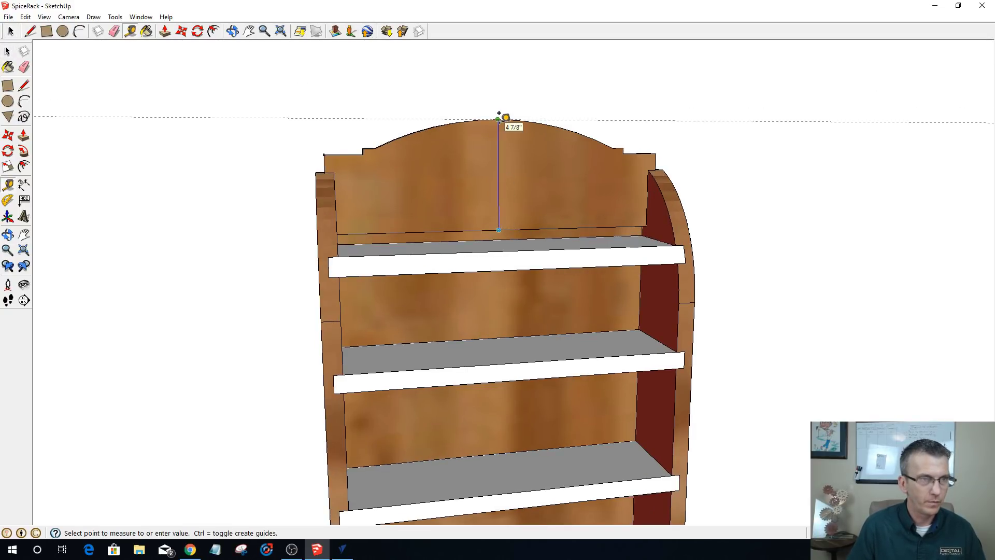
key(Escape)
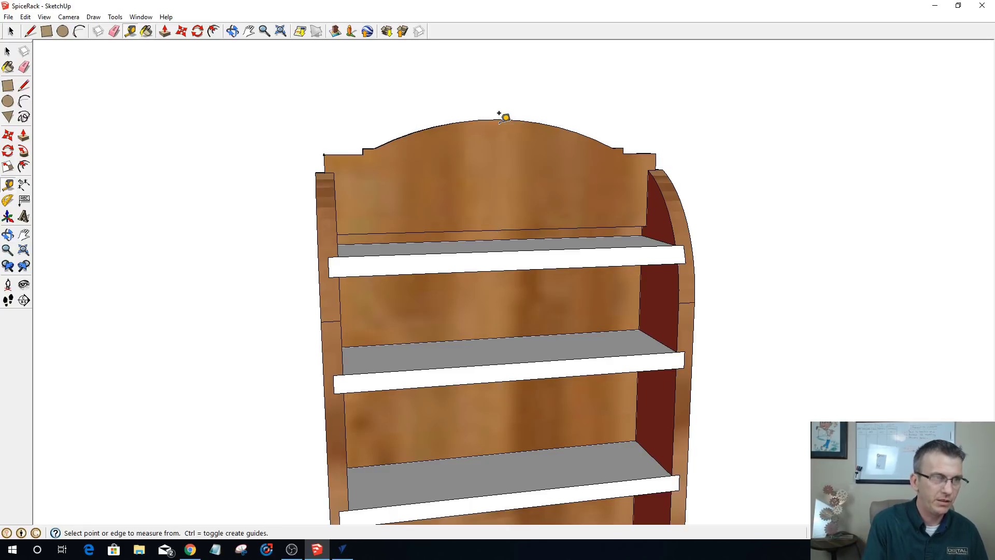
scroll(266, 140, down, 3)
middle_drag(267, 140, 296, 212)
- Switch to VCarve Pro and set the job size to 24 inches wide and 5.5 inches high
click(342, 548)
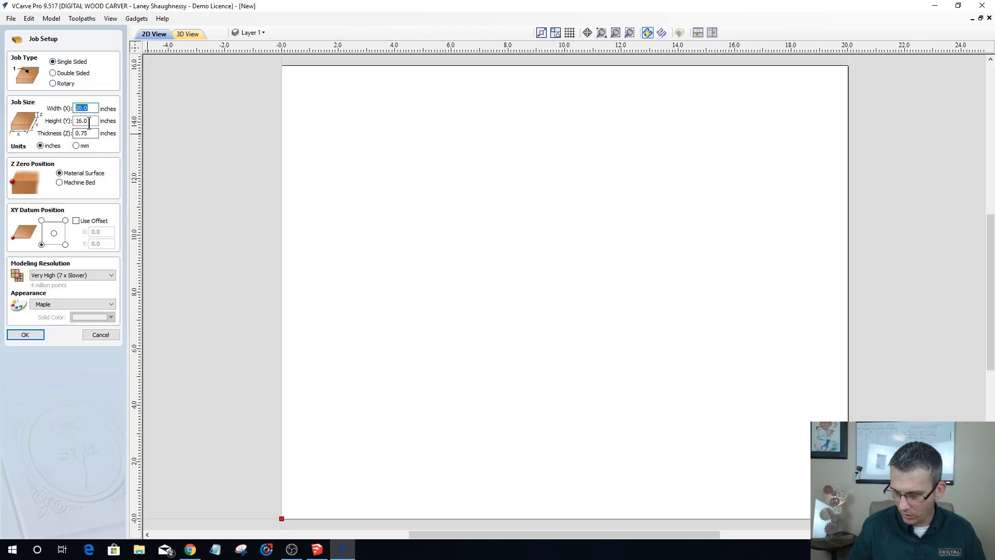
text(2)
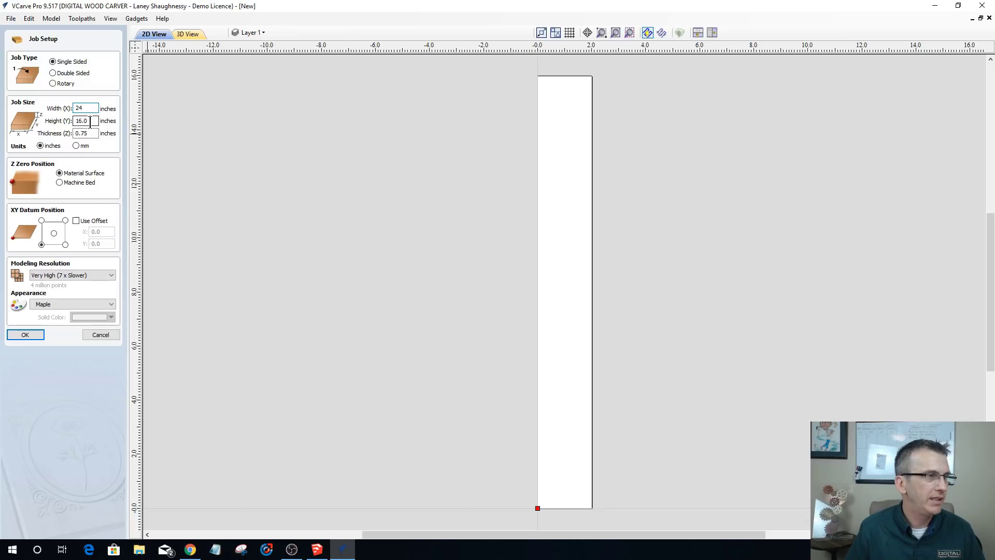
text(4)
key(Tab)
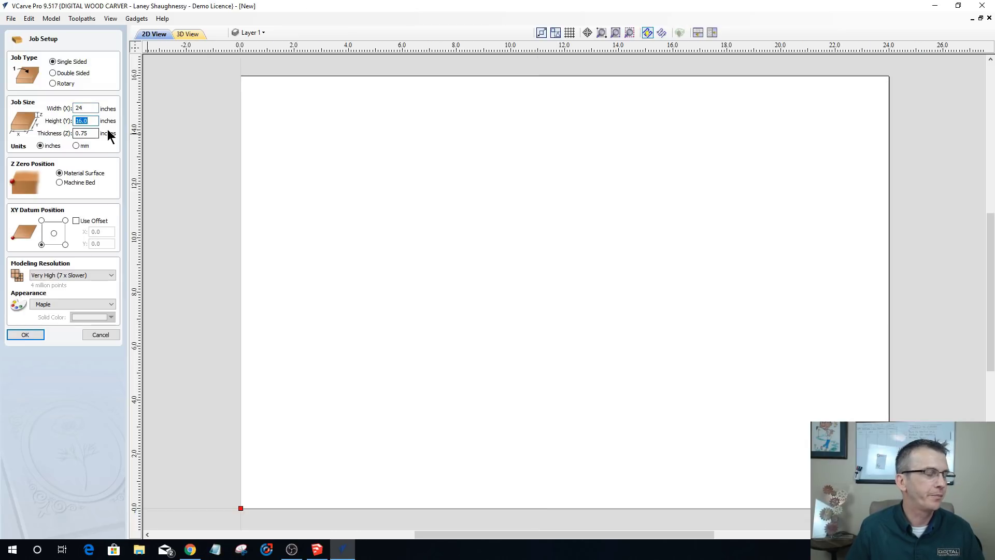
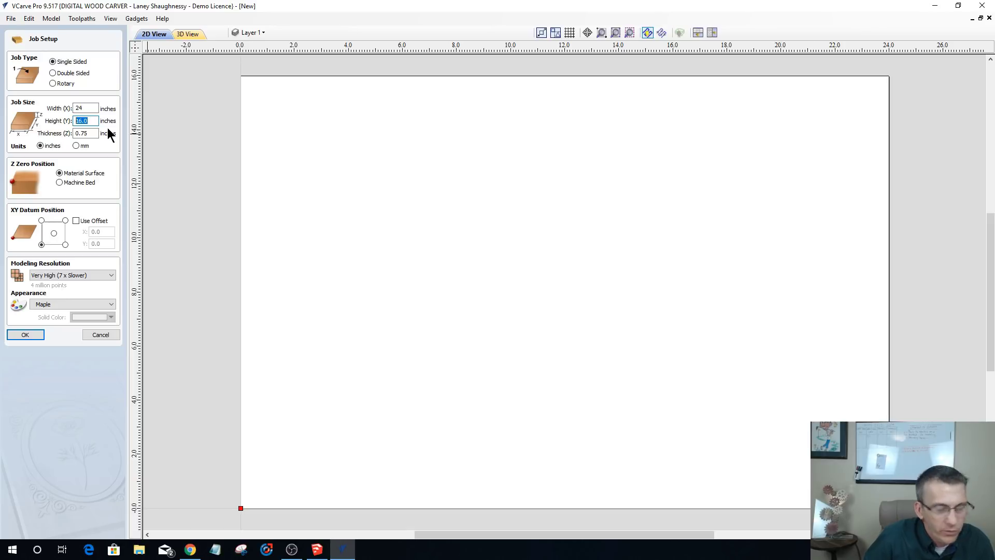
text(5.)
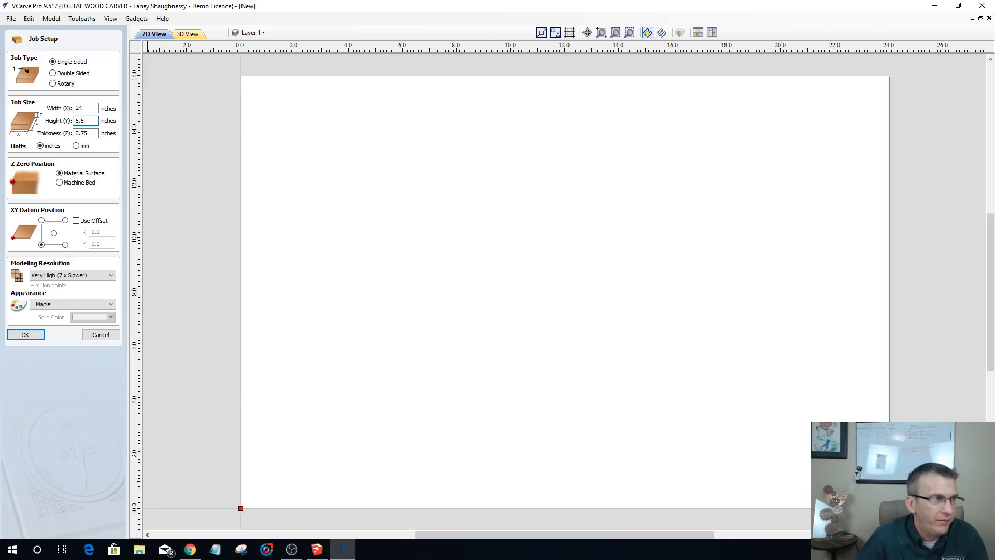
text(5)
key(Return)
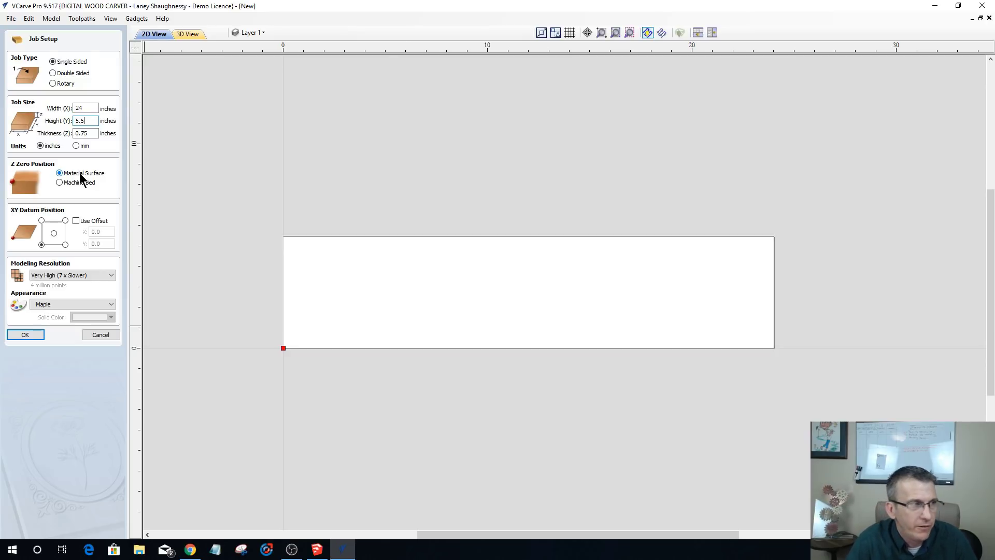
- Set the job's Z zero position to Machine Bed
click(60, 182)
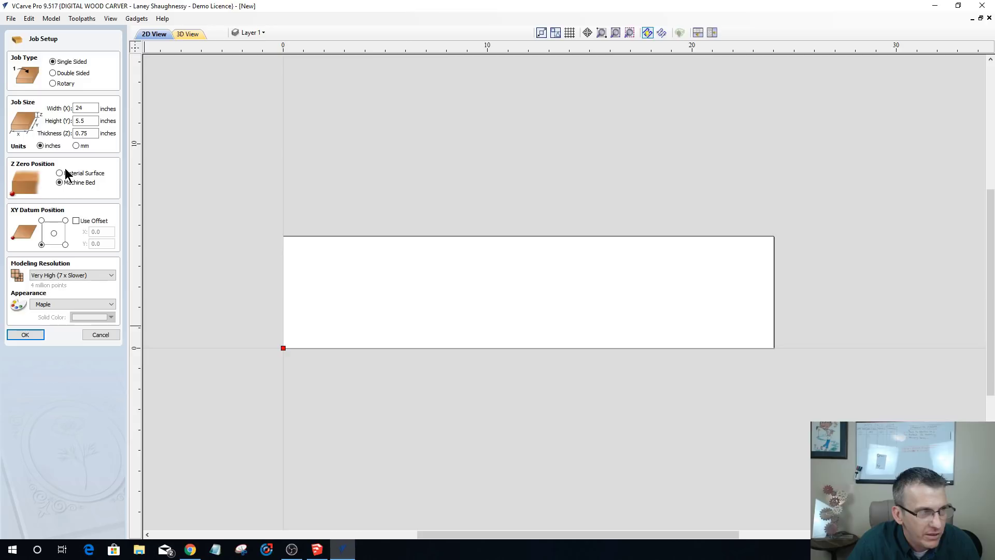
click(64, 172)
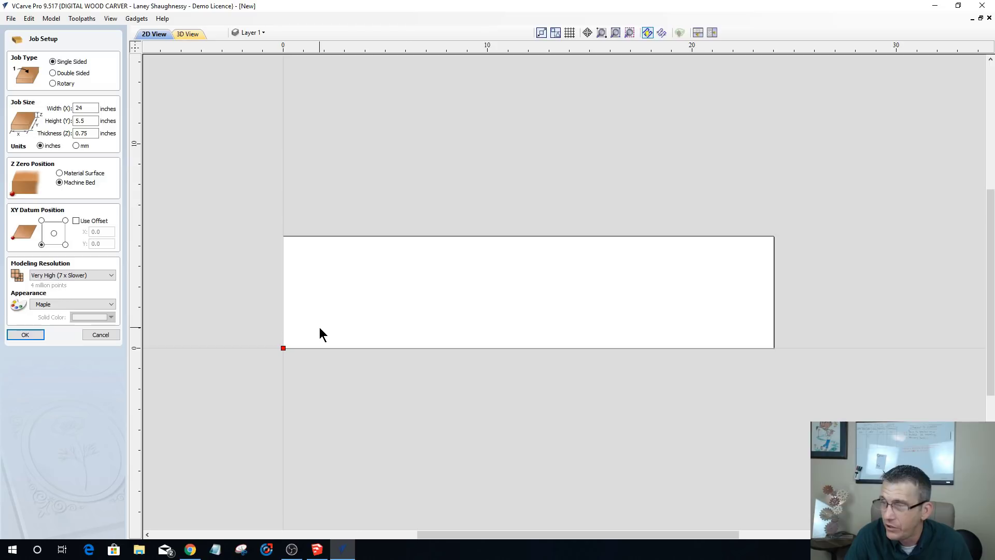
scroll(580, 403, up, 3)
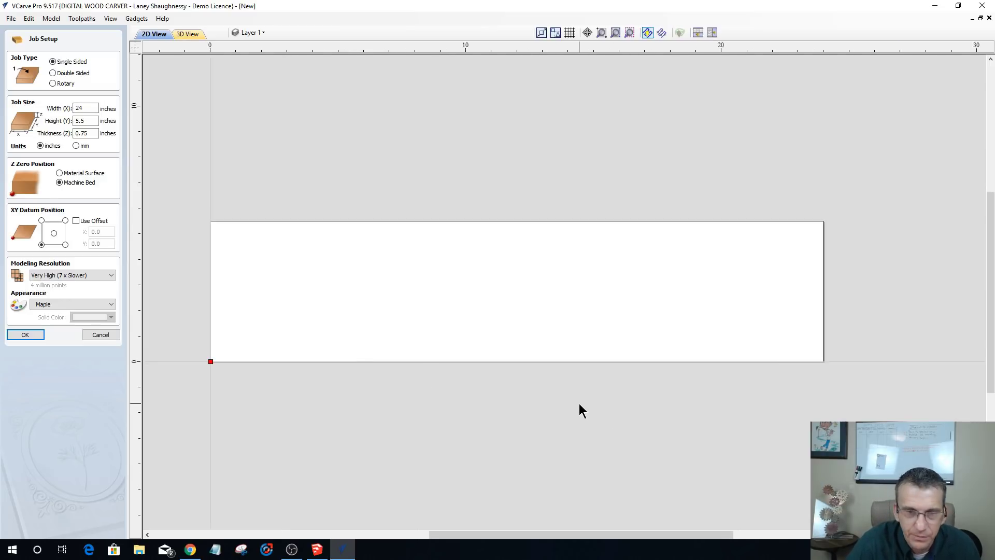
- Change the job width to 36 inches and accept the job setup
scroll(580, 397, down, 5)
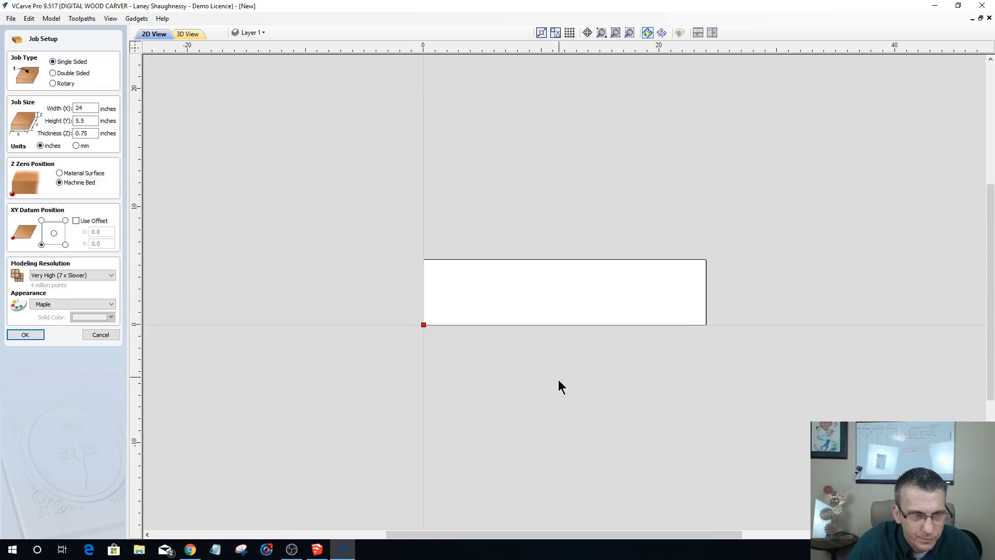
scroll(567, 381, up, 1)
scroll(369, 337, down, 1)
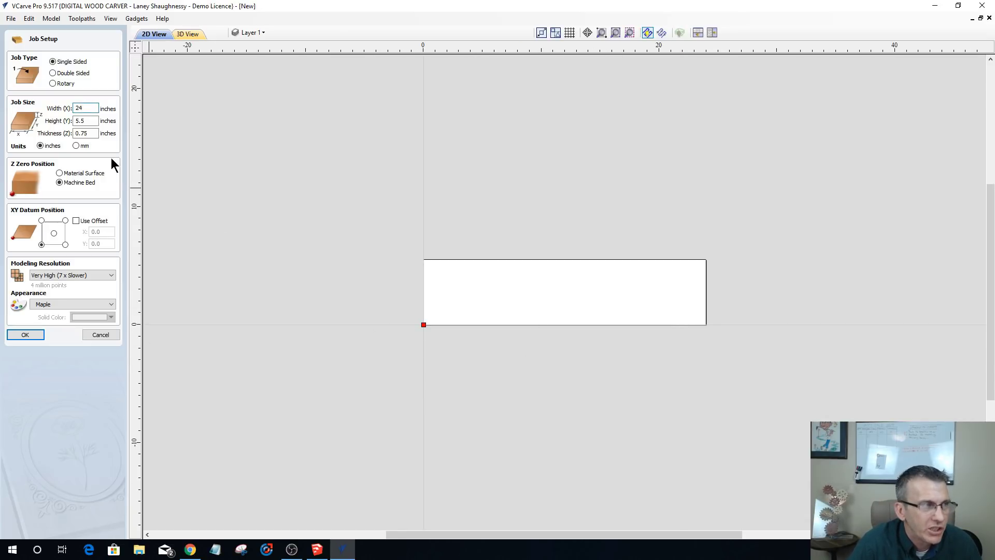
double_click(79, 108)
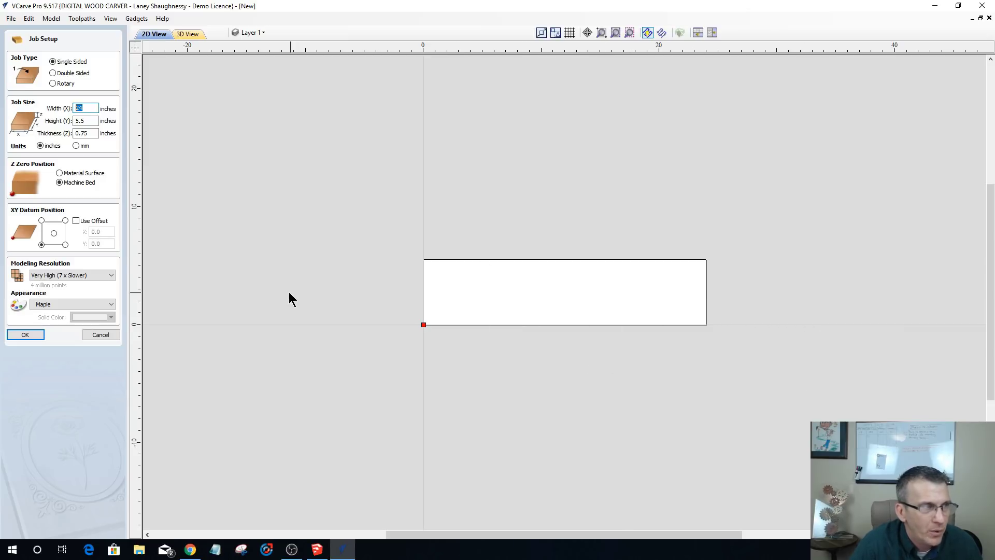
click(89, 108)
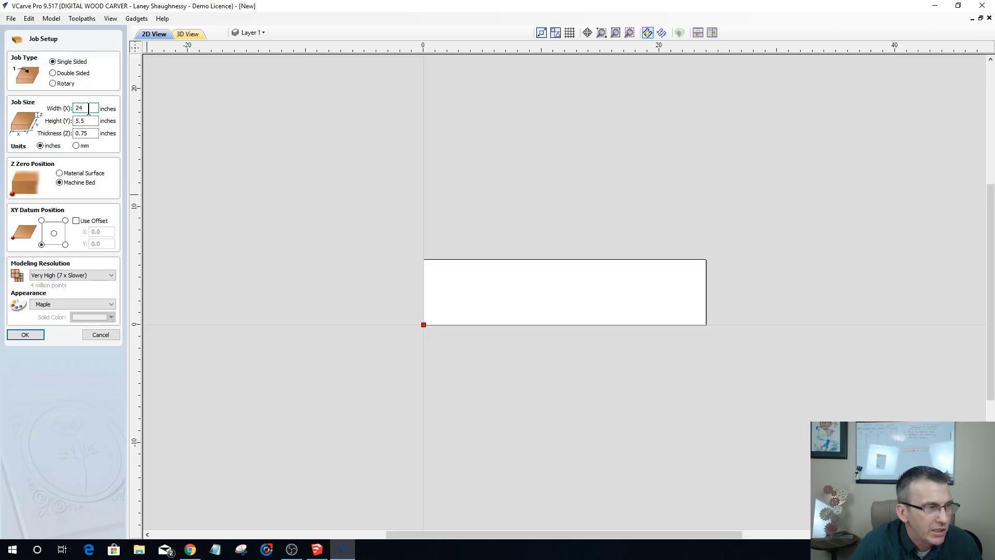
drag(89, 108, 37, 109)
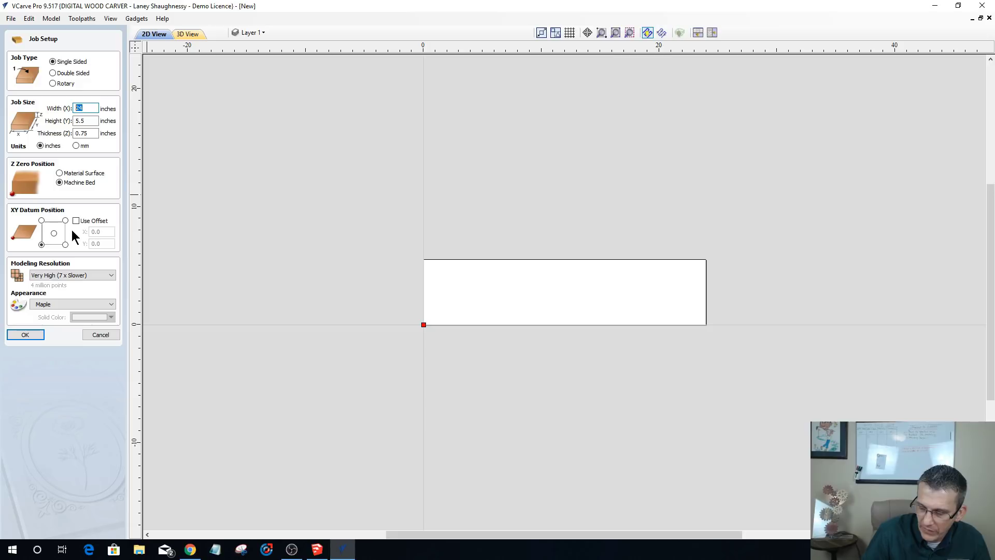
text(36)
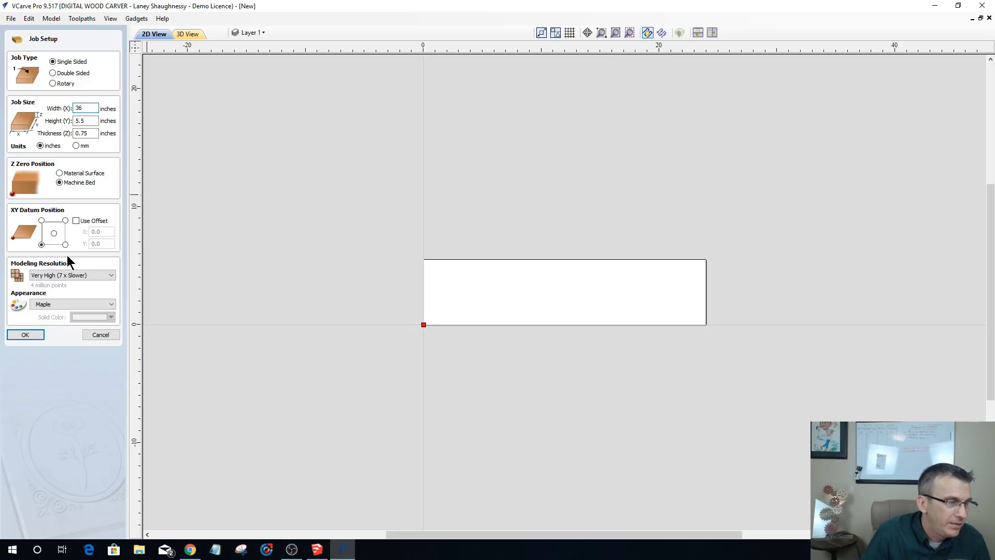
scroll(355, 321, down, 3)
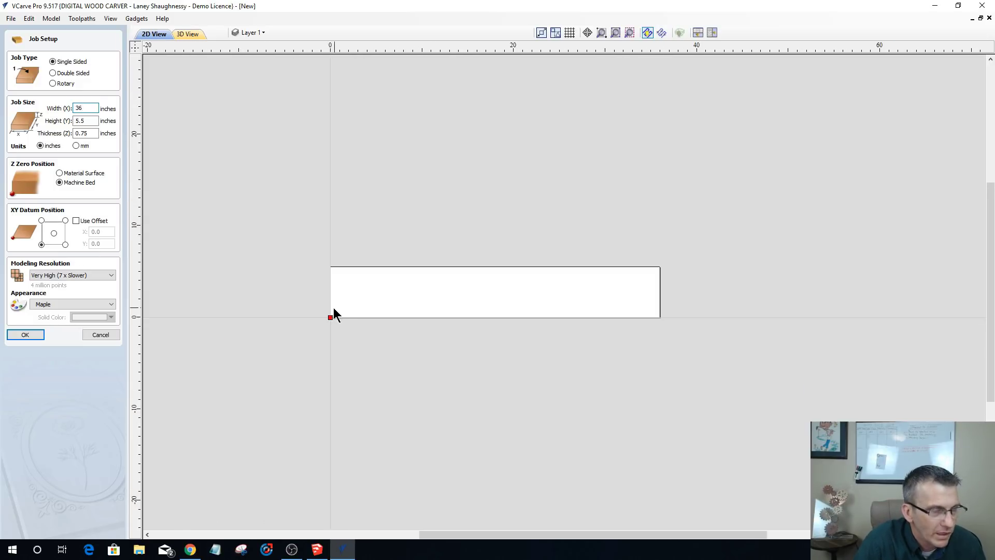
scroll(297, 362, up, 3)
scroll(335, 363, down, 1)
scroll(274, 350, down, 1)
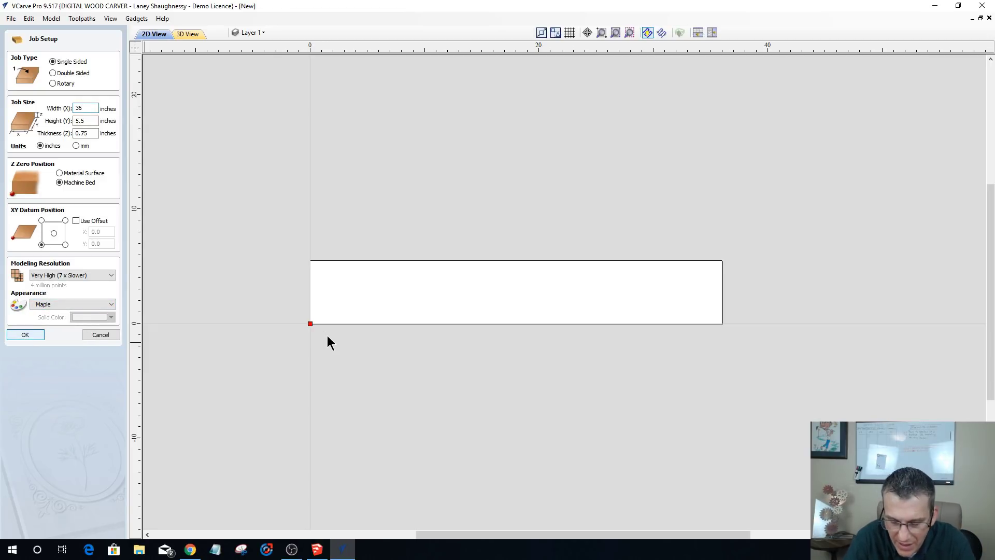
key(Return)
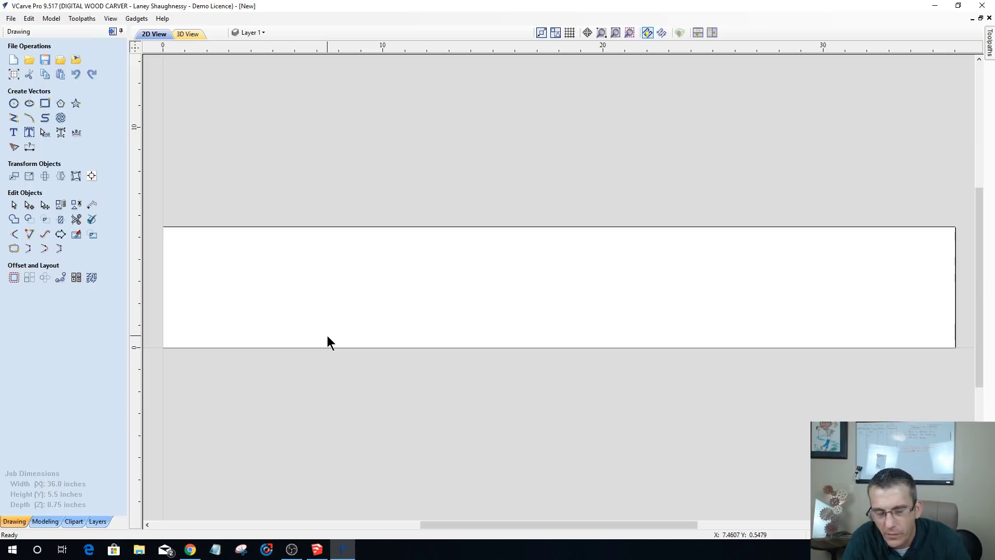
- Start importing the SpiceRack SketchUp file from the Class File folder into the job
scroll(428, 274, down, 2)
scroll(428, 274, down, 1)
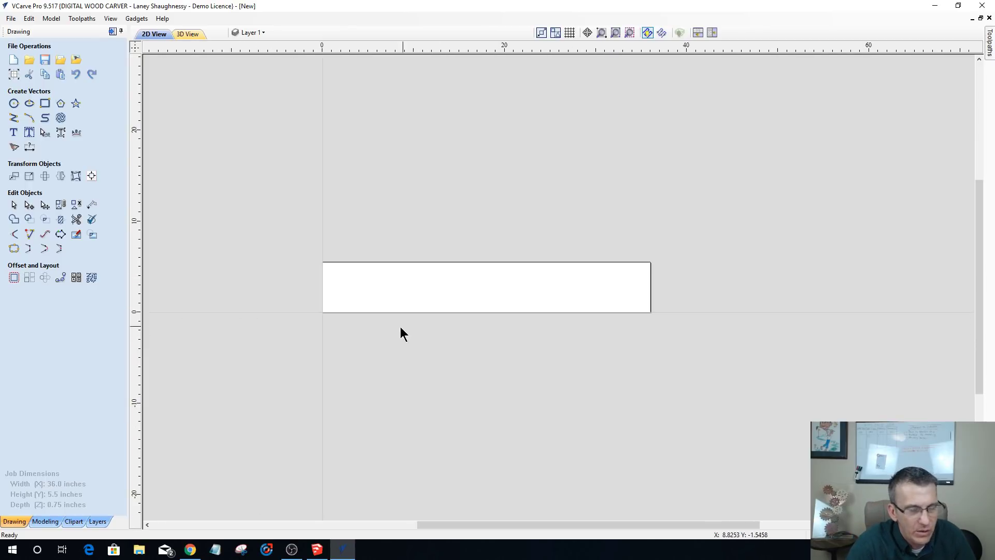
scroll(417, 342, up, 3)
scroll(352, 339, down, 2)
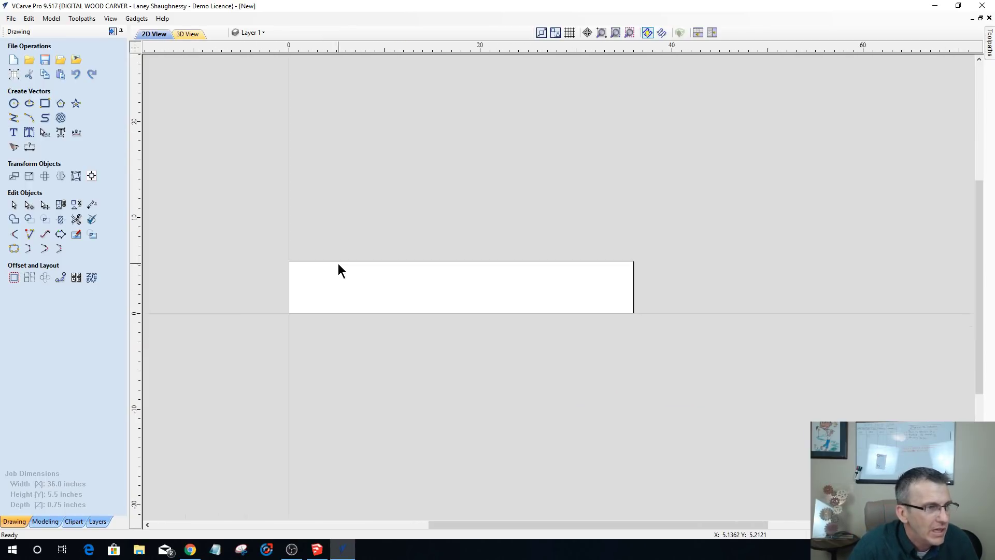
click(60, 60)
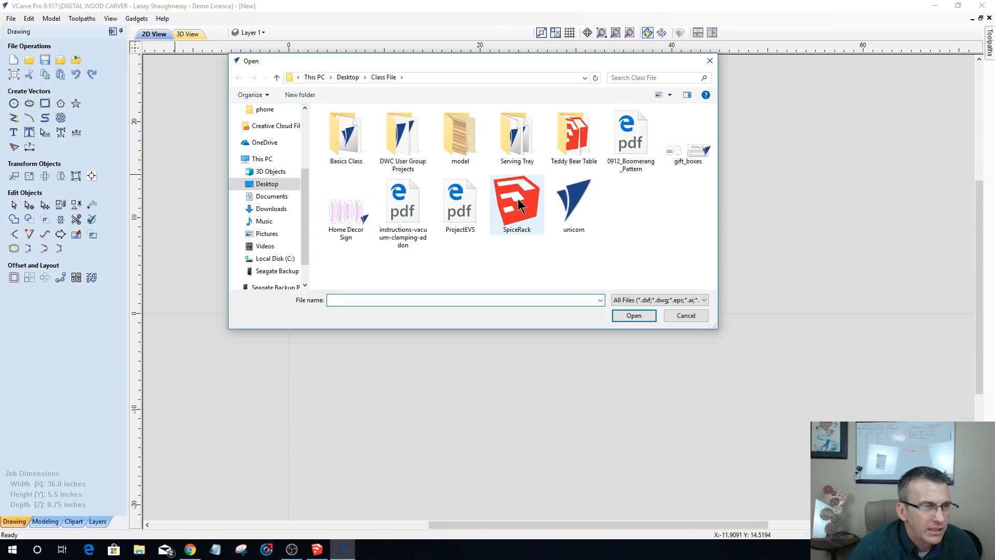
click(669, 301)
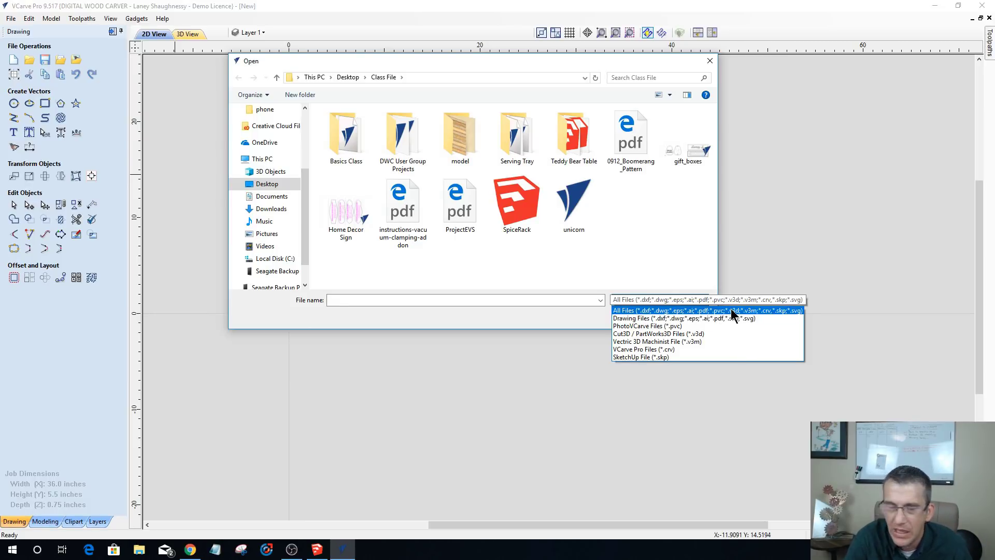
click(512, 204)
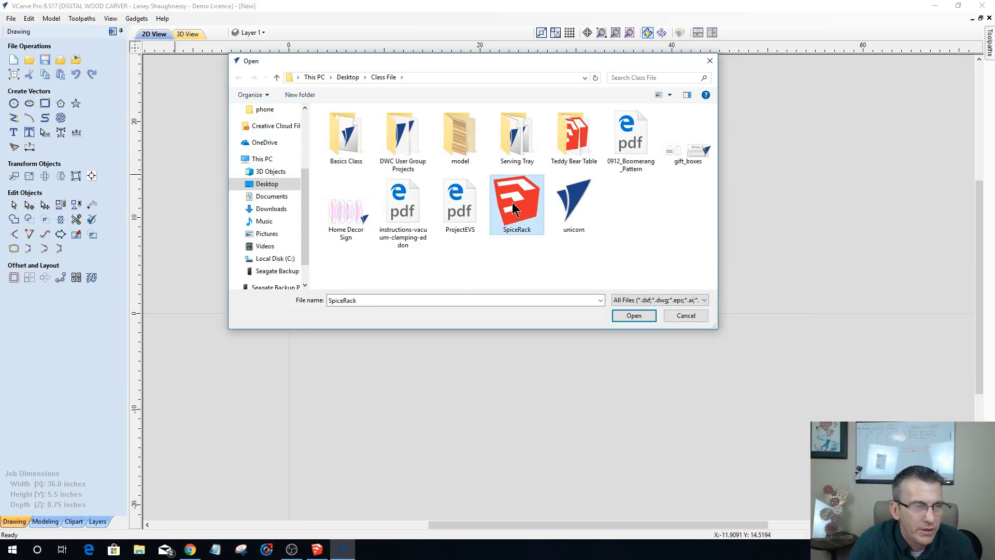
click(629, 312)
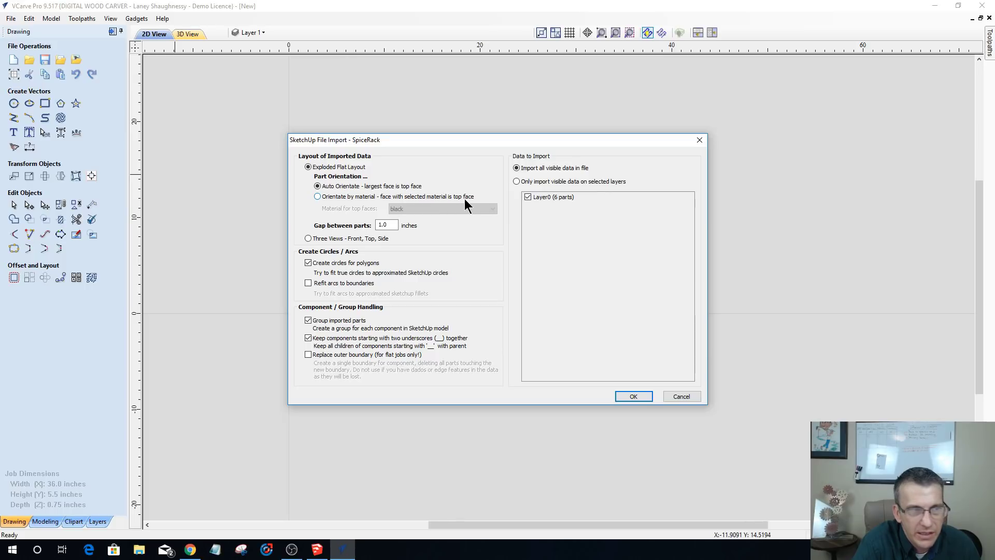
- Set the import to orientate parts by material, using [0018_Brown] for the top faces
click(317, 197)
click(409, 207)
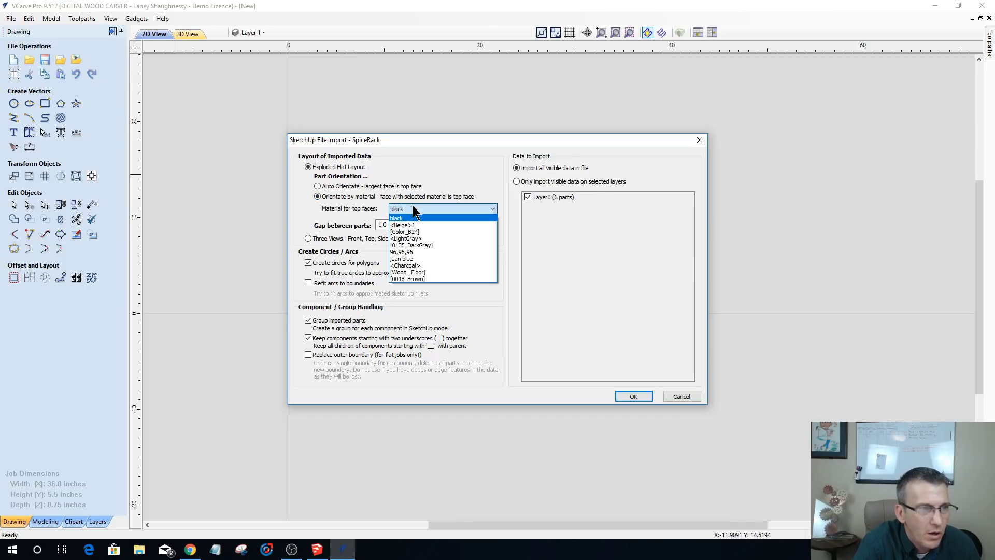
click(422, 278)
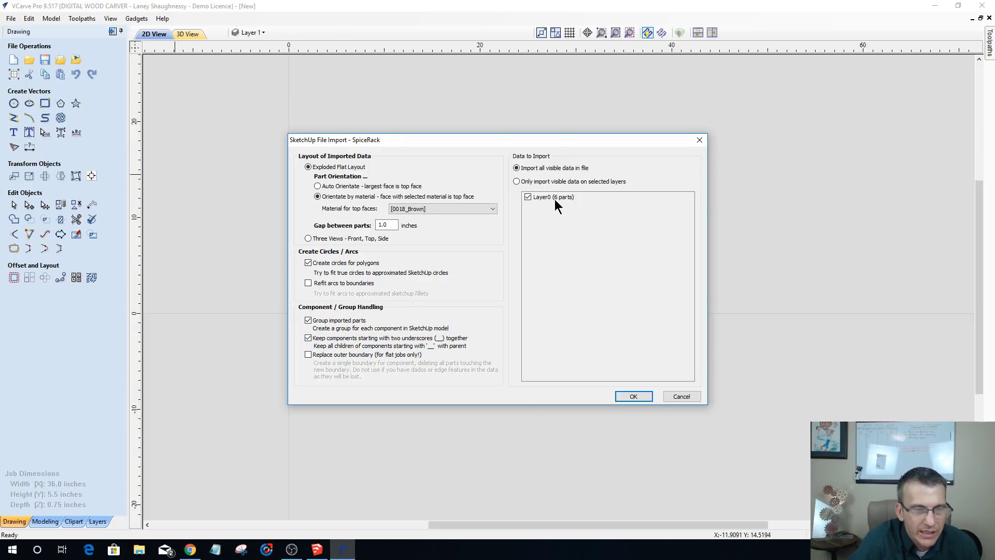
- Switch to SketchUp and inspect the spice rack's separate parts and face materials
click(316, 549)
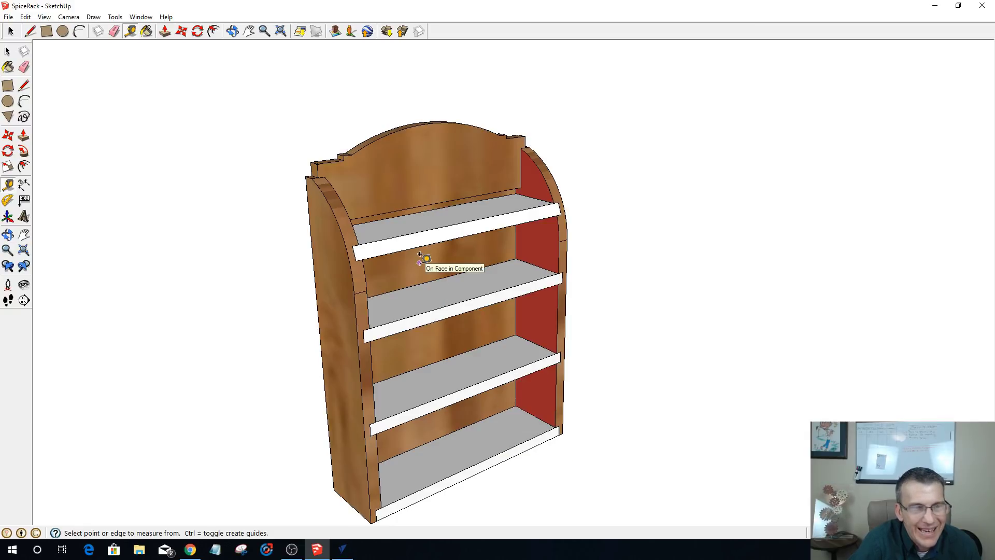
key(o)
drag(610, 433, 604, 387)
key(t)
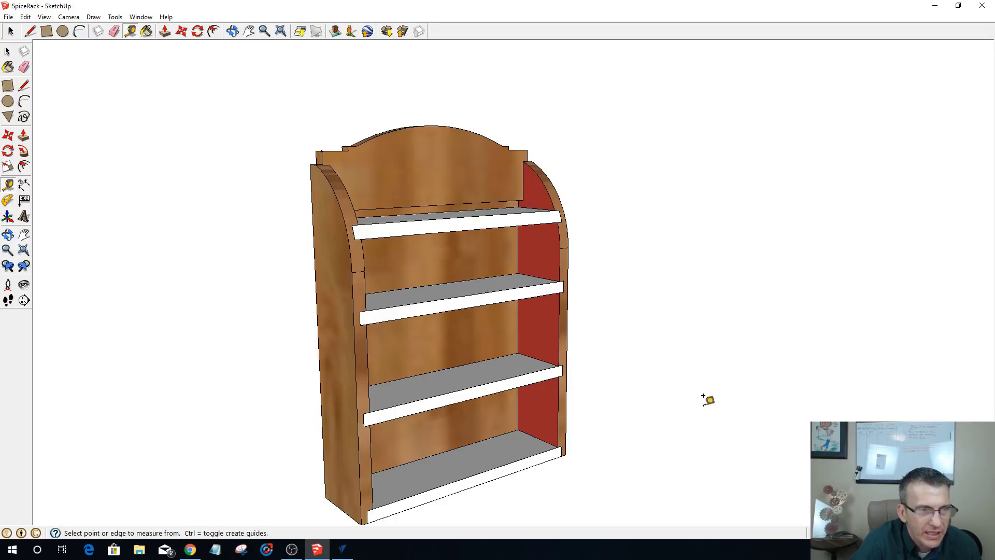
mouse_move(707, 399)
middle_down()
mouse_move(363, 335)
mouse_move(384, 332)
middle_up()
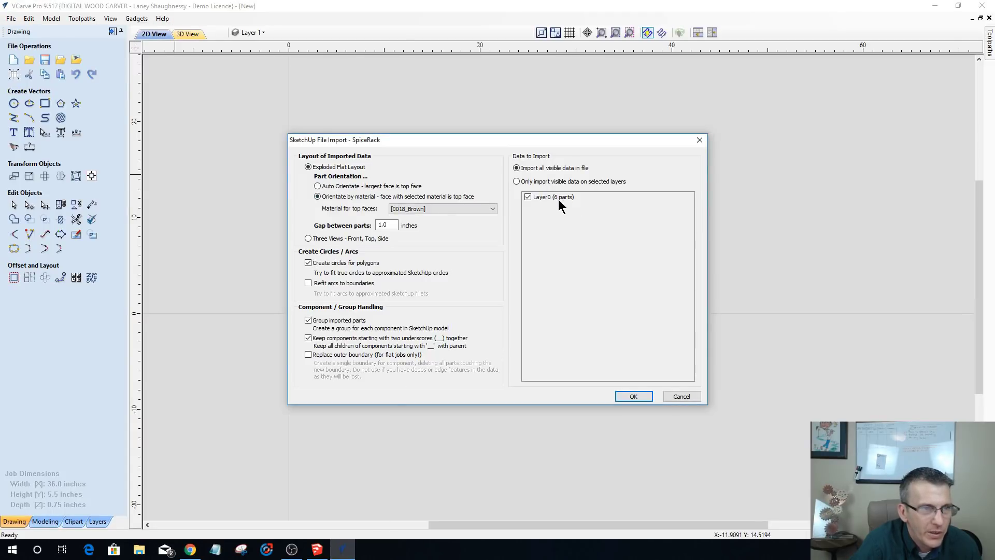
- Return to VCarve Pro and import all visible spice rack parts as an exploded flat layout
click(631, 397)
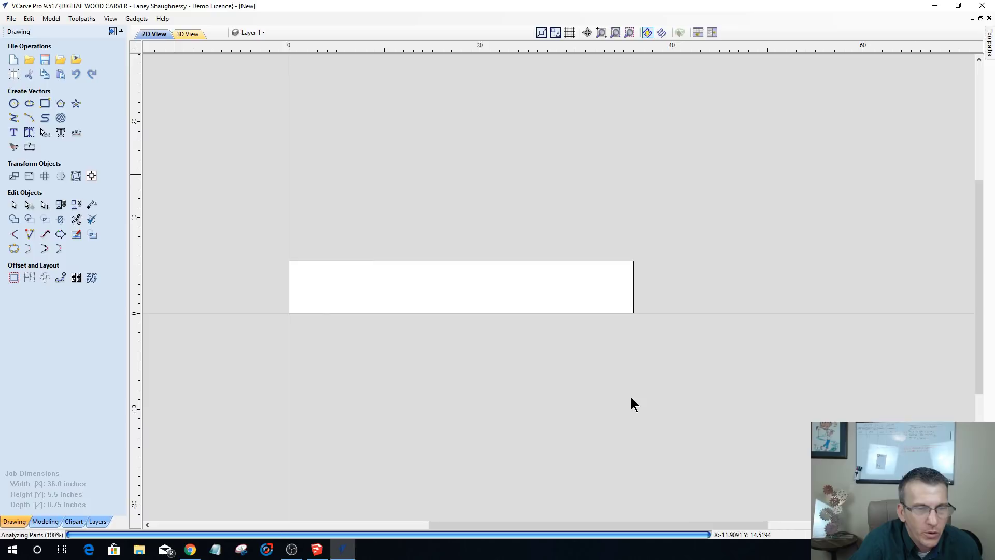
scroll(595, 383, down, 3)
scroll(543, 381, up, 6)
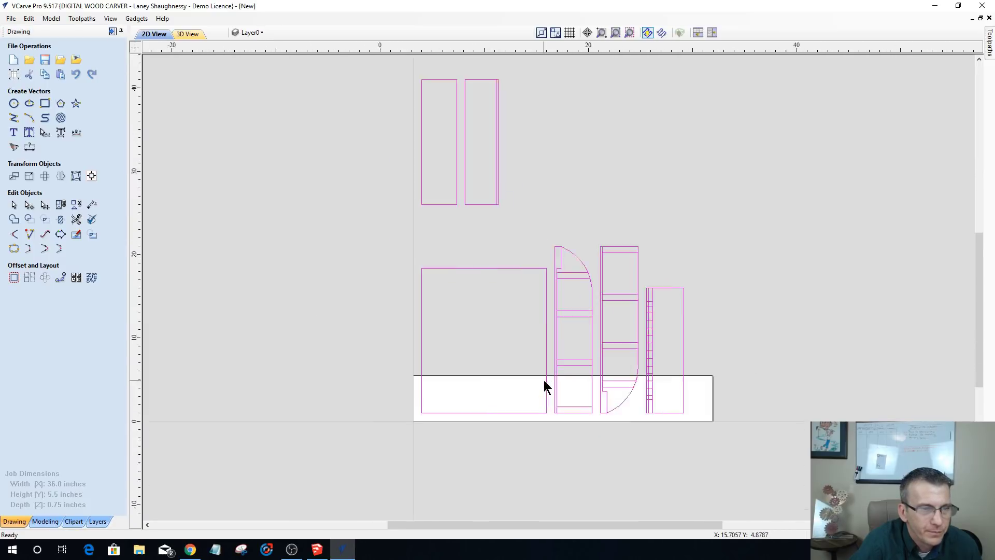
scroll(570, 405, down, 1)
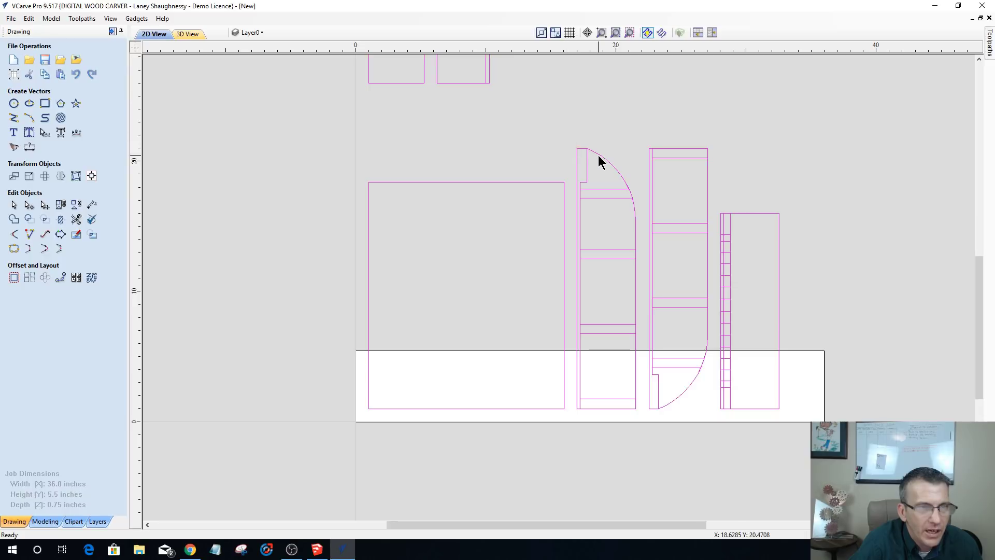
- Examine the imported flat parts against the job area, checking the sides, shelves and back panel for missing or wrongly converted pieces
click(597, 156)
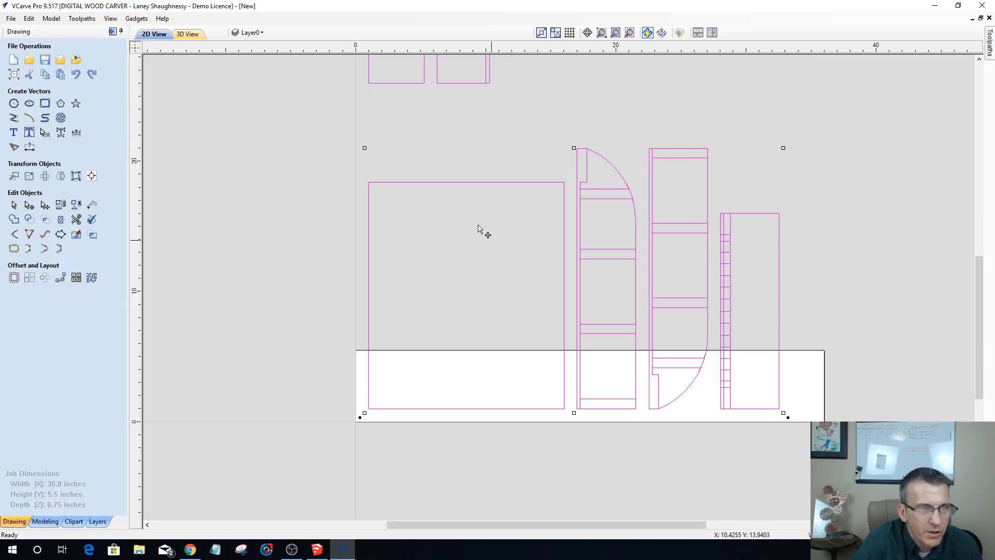
scroll(754, 399, up, 1)
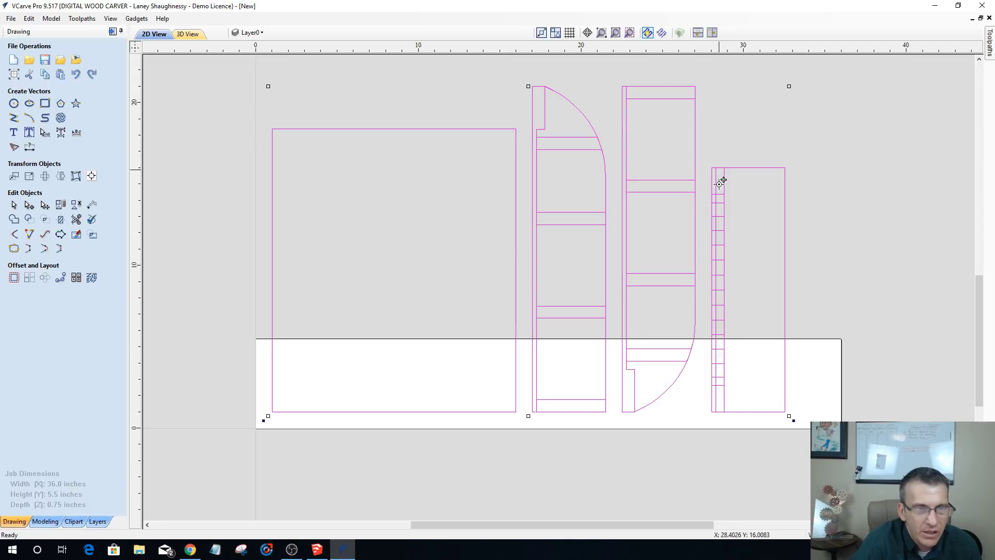
scroll(700, 461, down, 1)
scroll(550, 453, down, 4)
key(ctrl+a)
scroll(497, 249, up, 3)
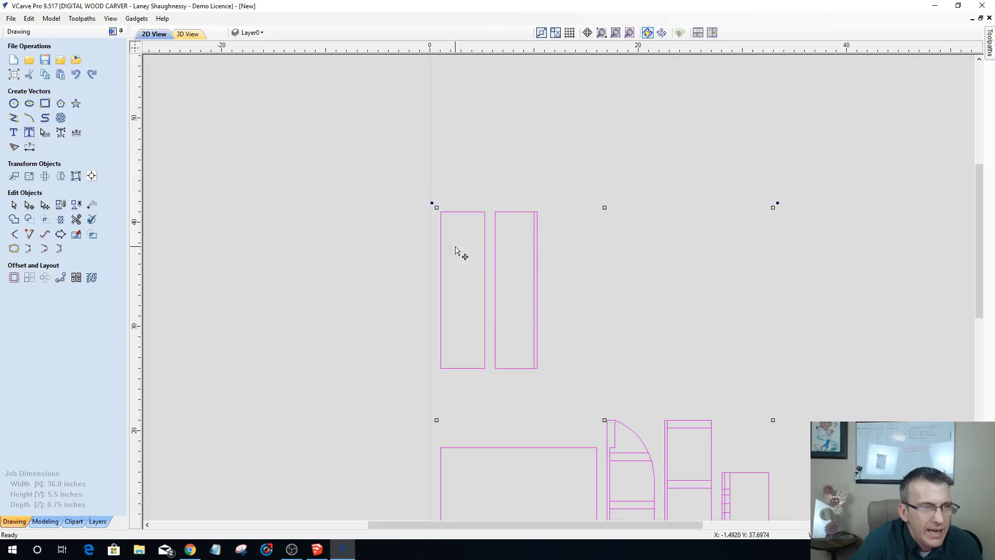
scroll(498, 350, up, 3)
scroll(499, 360, down, 3)
scroll(451, 353, down, 1)
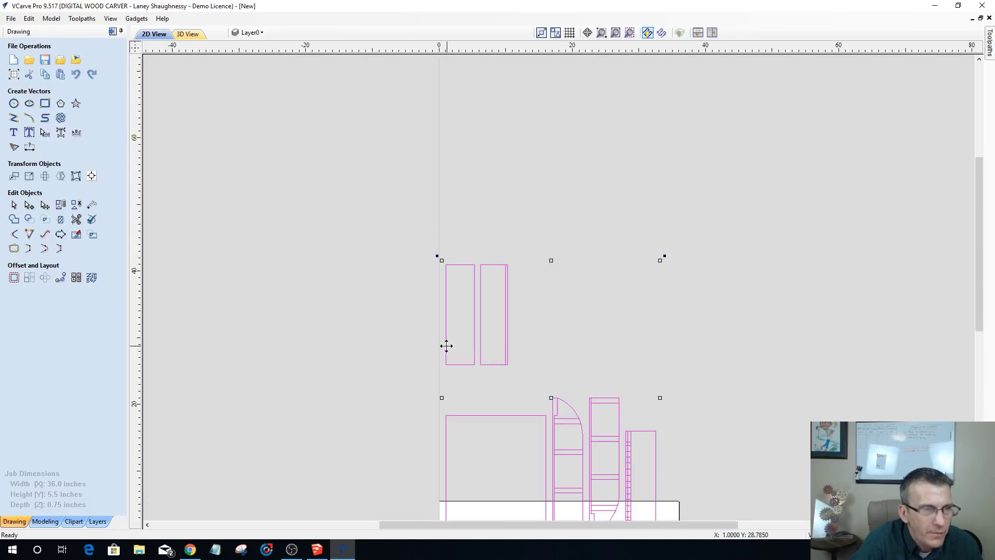
scroll(446, 346, up, 4)
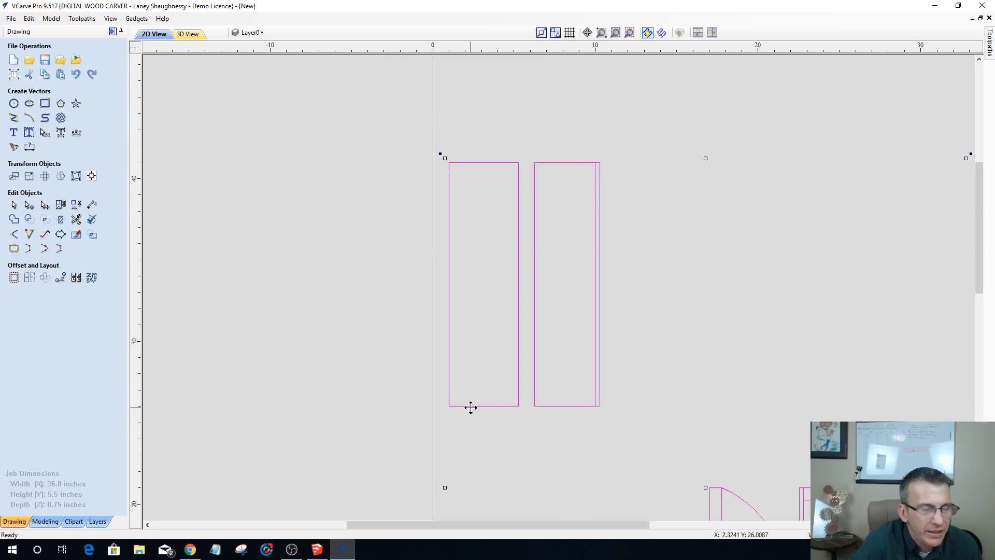
scroll(502, 411, down, 4)
scroll(477, 478, up, 3)
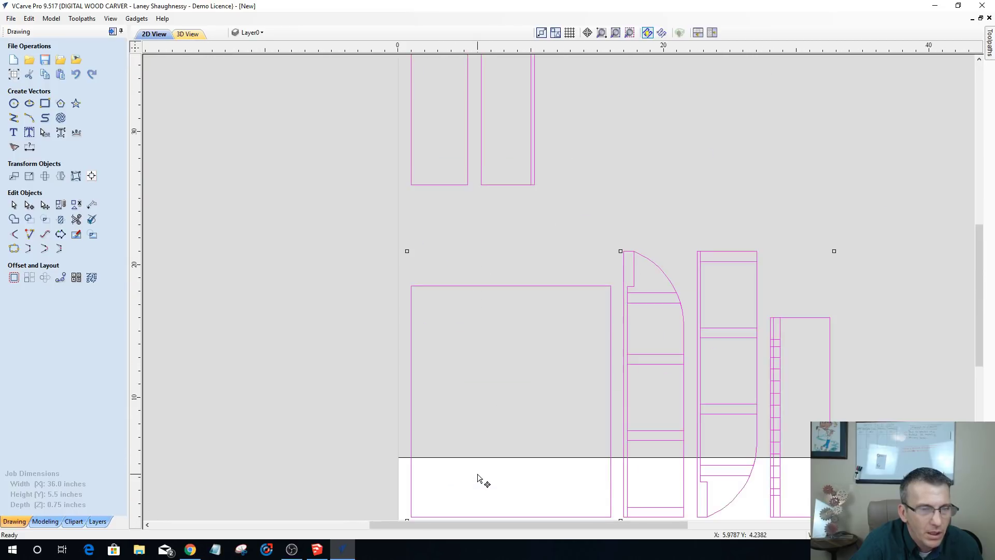
scroll(478, 477, down, 1)
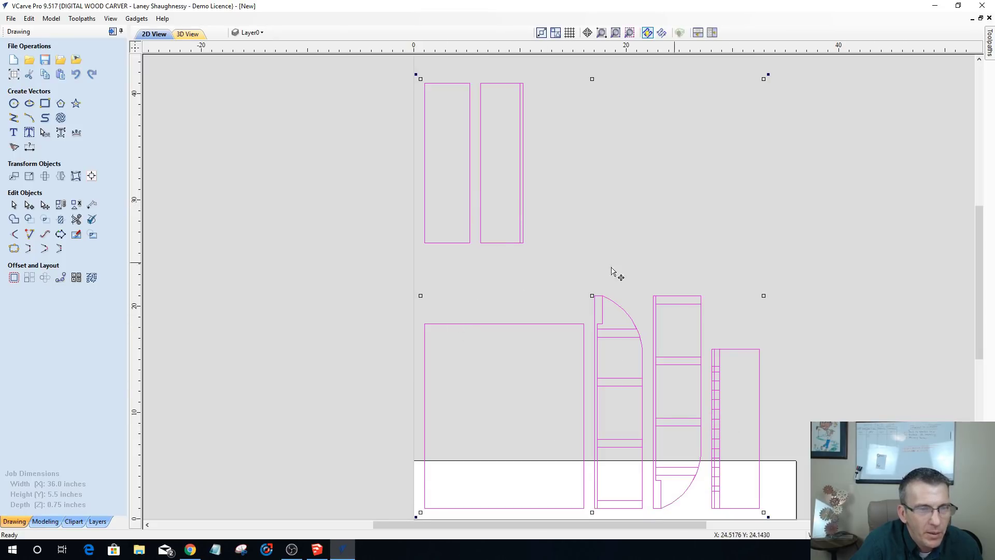
scroll(645, 282, down, 2)
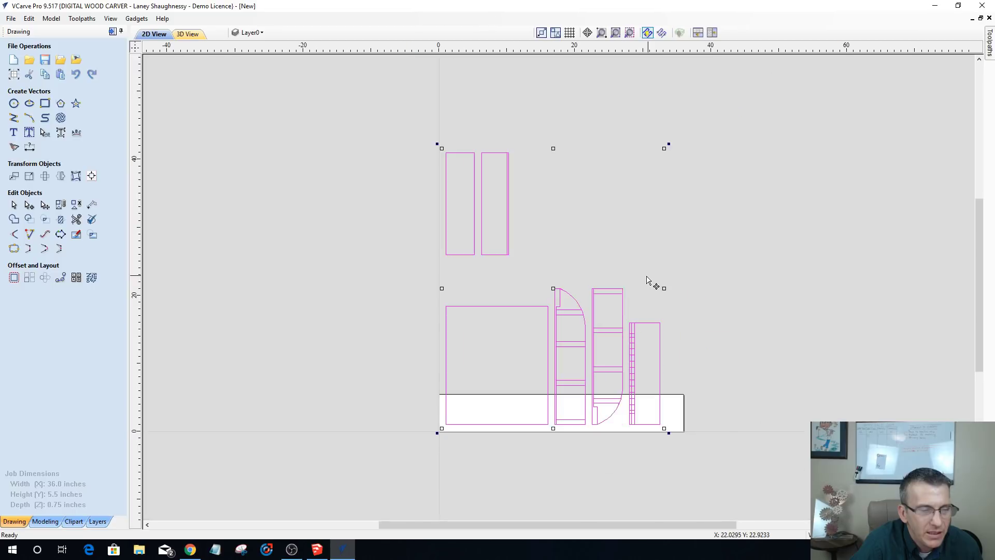
- Switch to SketchUp and turn the arched top panel at the back of the spice rack into a component
click(322, 552)
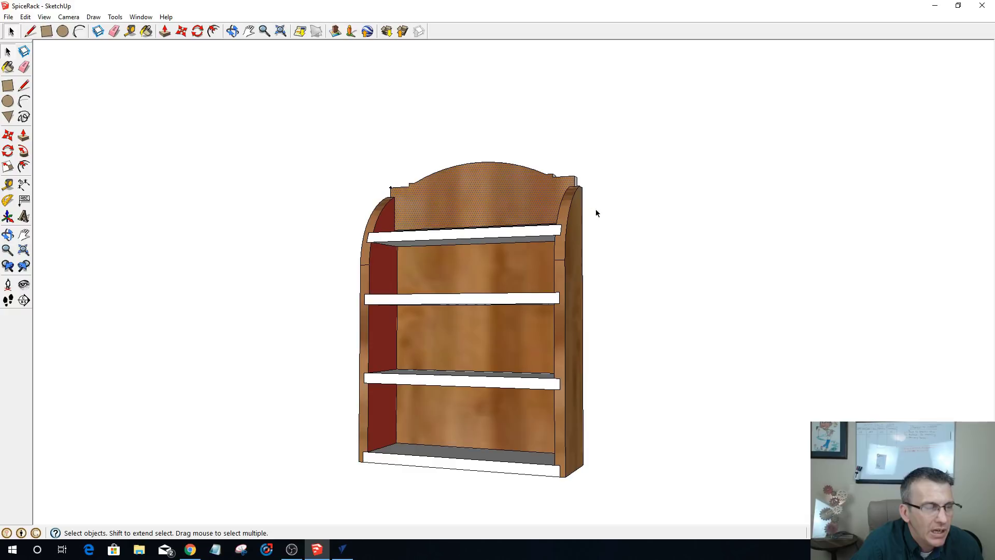
middle_drag(720, 267, 470, 221)
triple_click(501, 160)
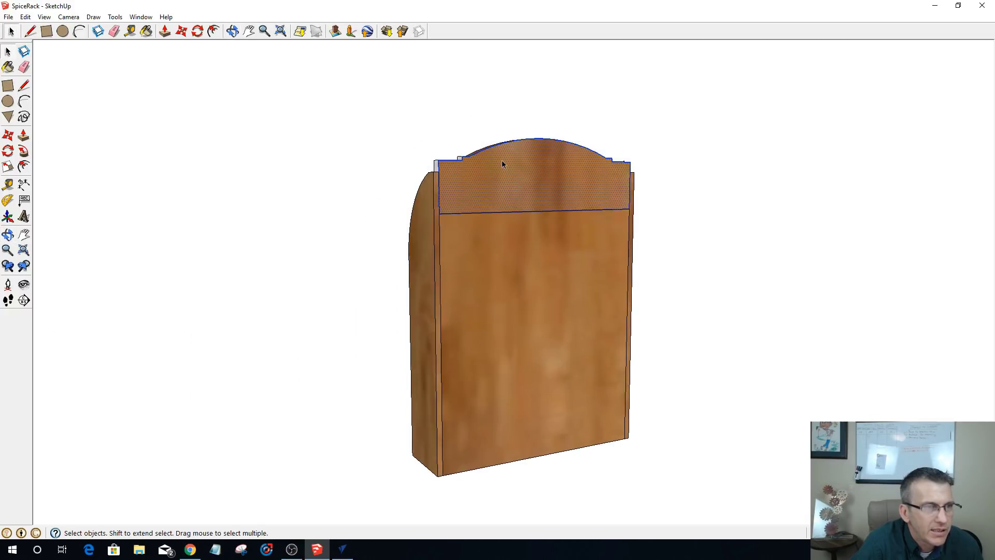
middle_drag(627, 280, 702, 309)
scroll(501, 208, up, 2)
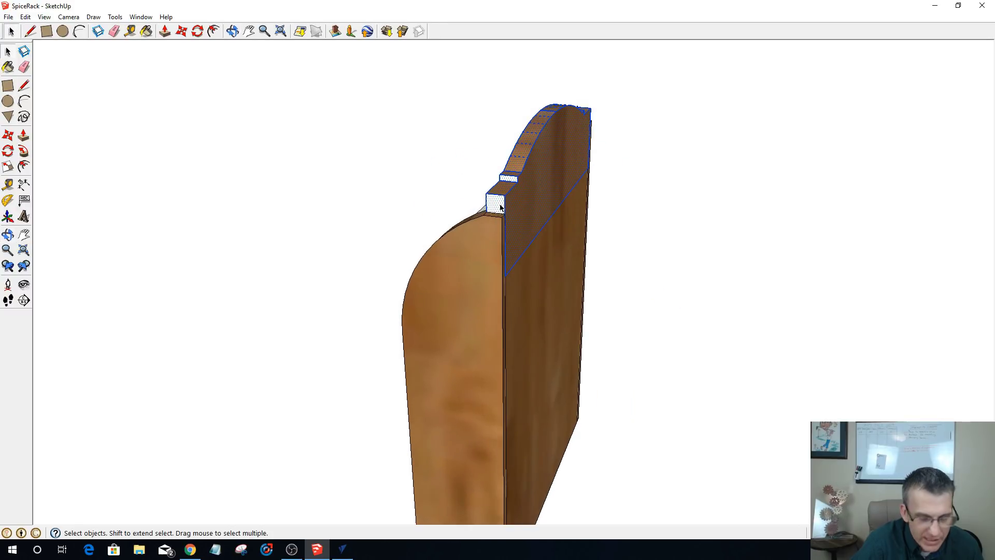
key(g)
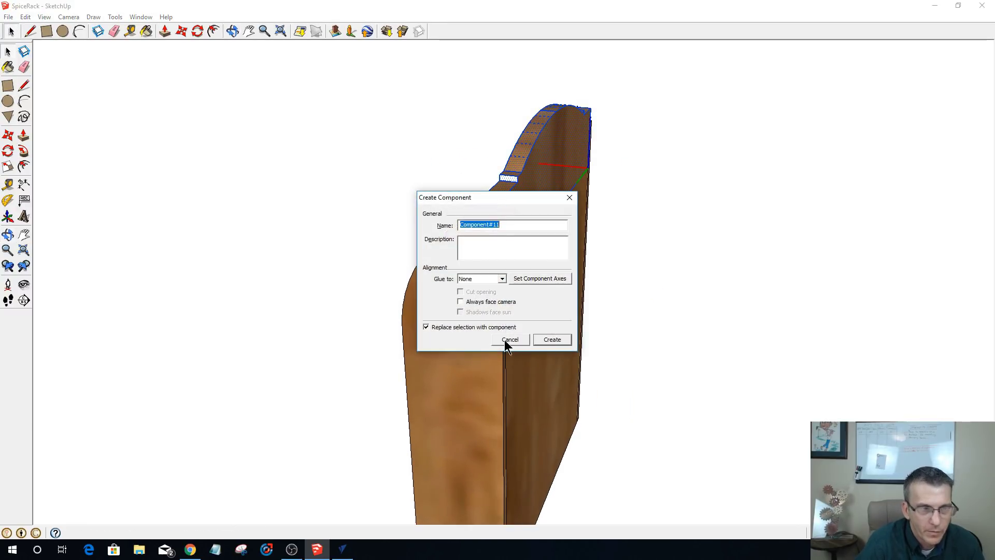
click(551, 340)
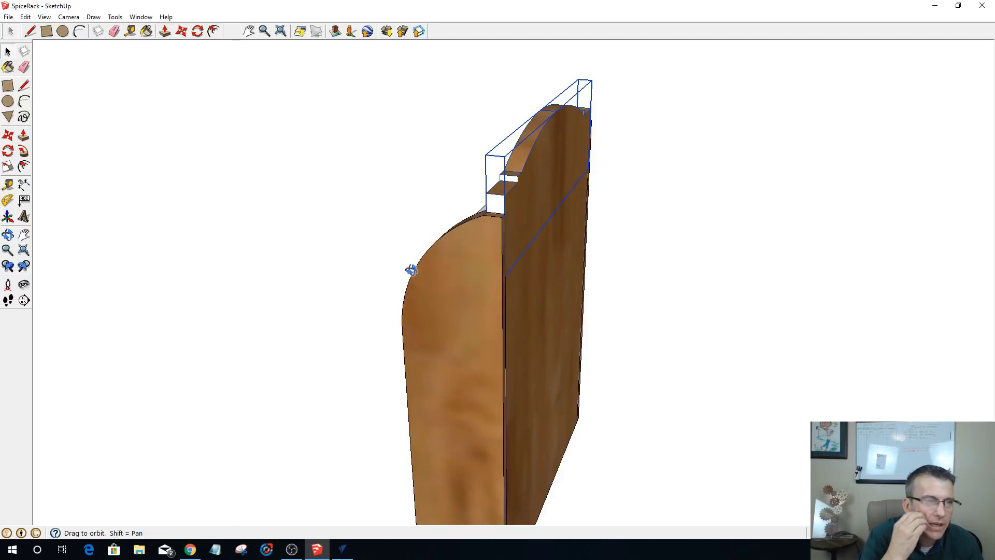
middle_drag(411, 269, 587, 242)
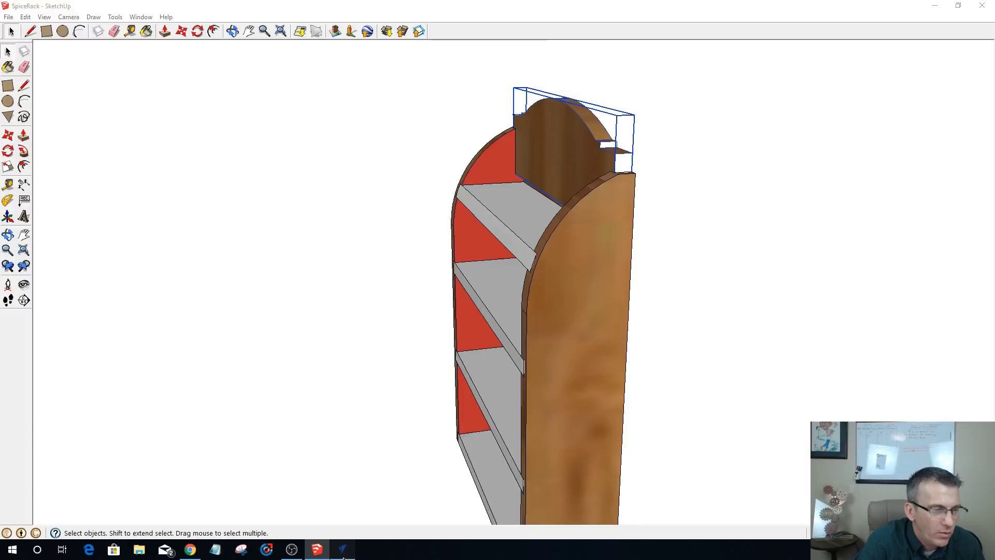
- Switch to VCarve Pro, delete all previously imported spice rack vectors and start a new vector import
click(342, 548)
key(Delete)
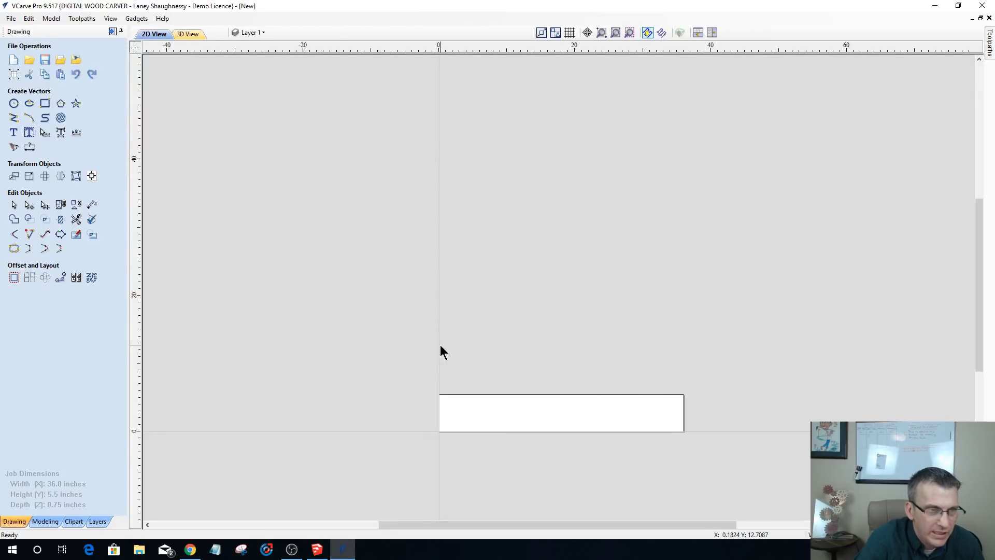
click(62, 60)
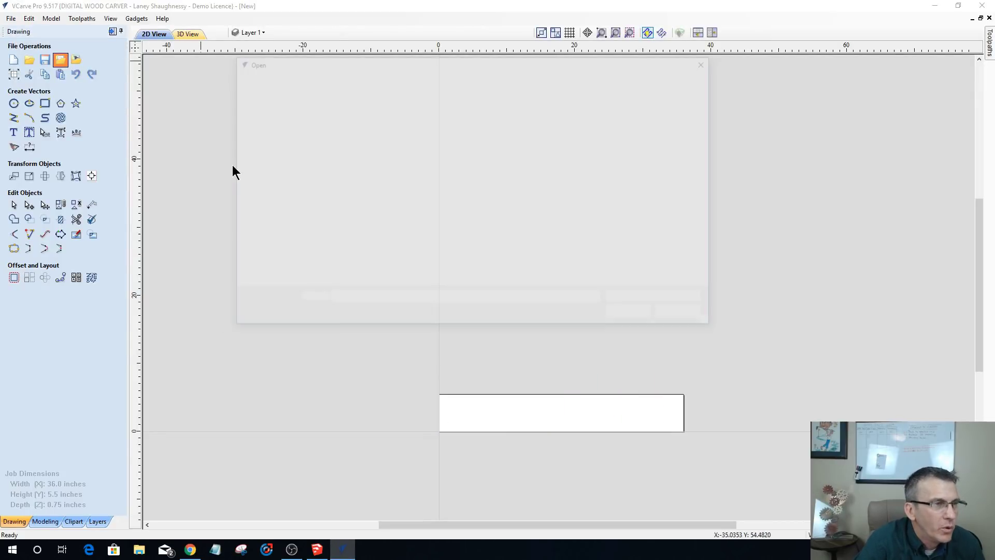
- Switch back to SketchUp, save the spice rack model and clear the selection
click(316, 548)
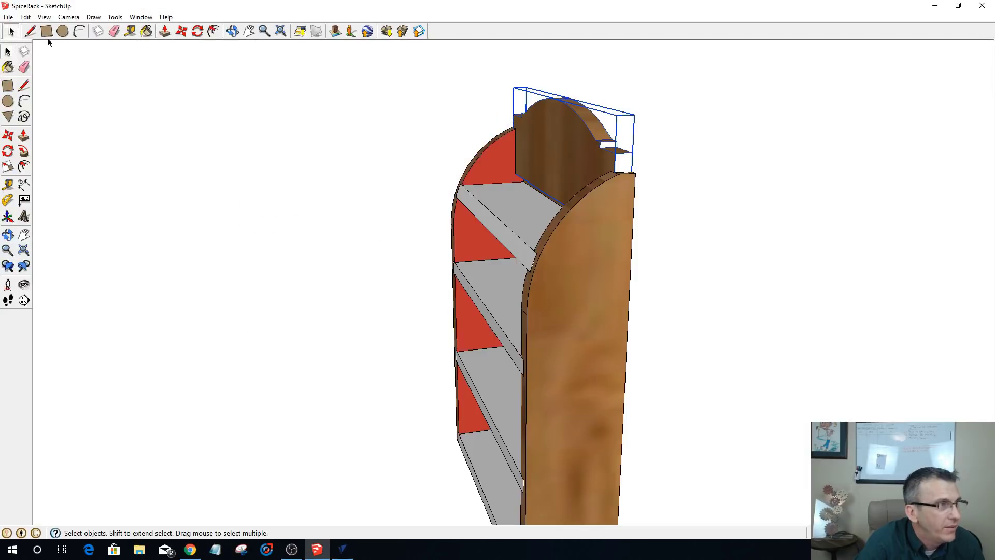
click(8, 16)
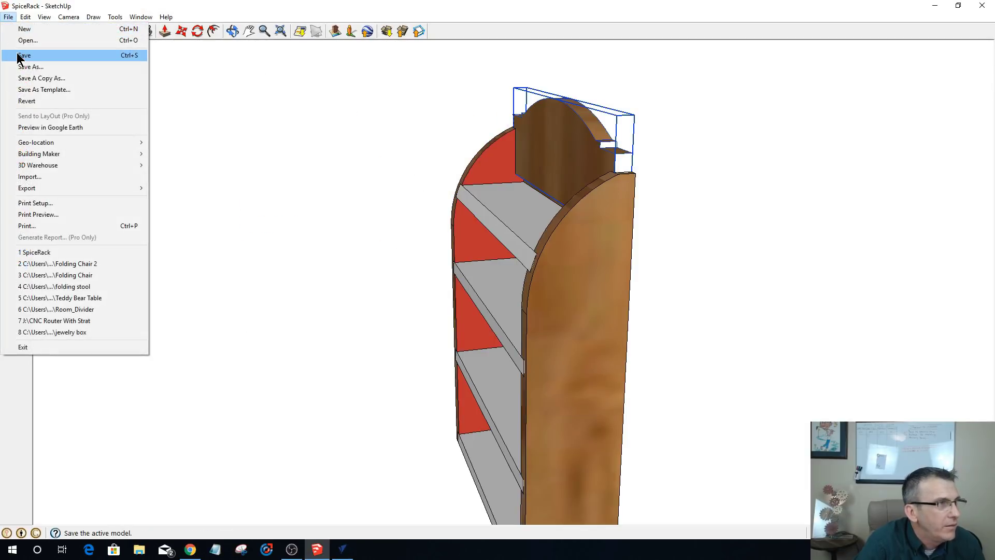
click(18, 57)
click(234, 206)
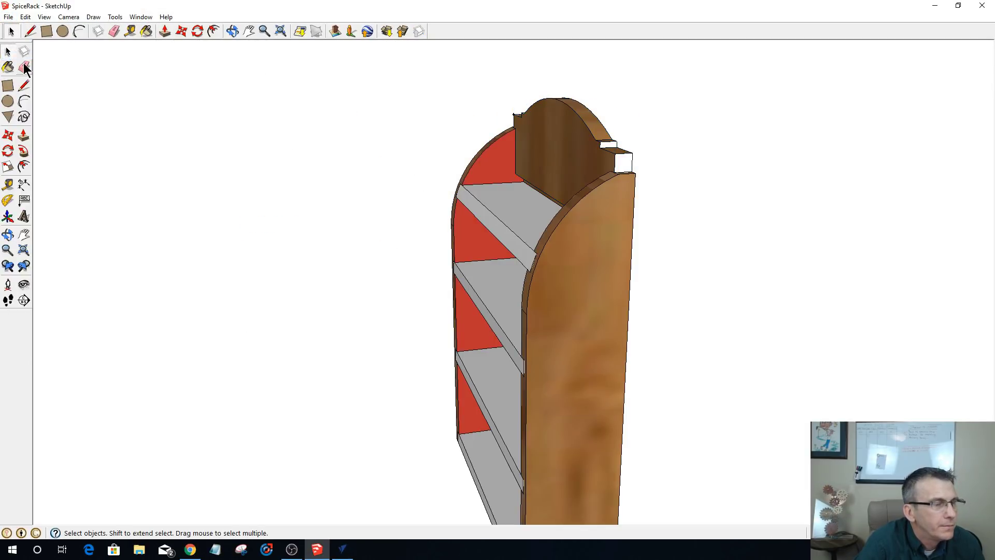
click(504, 327)
click(501, 232)
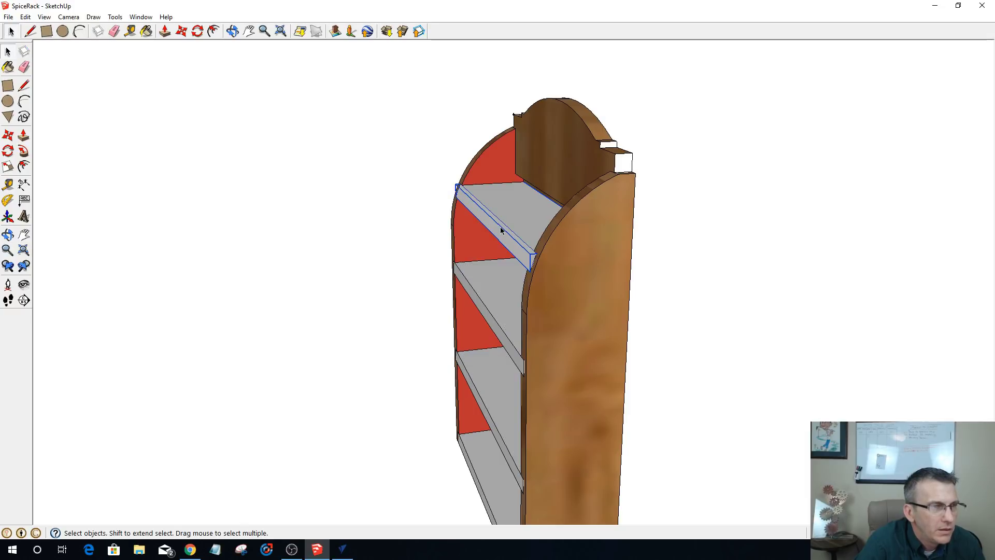
click(474, 458)
click(487, 399)
click(487, 396)
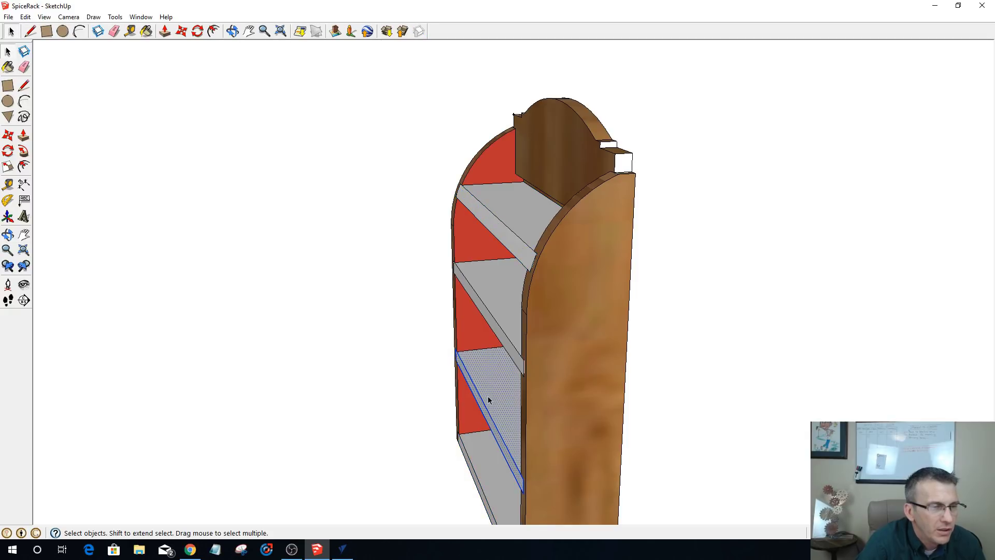
key(g)
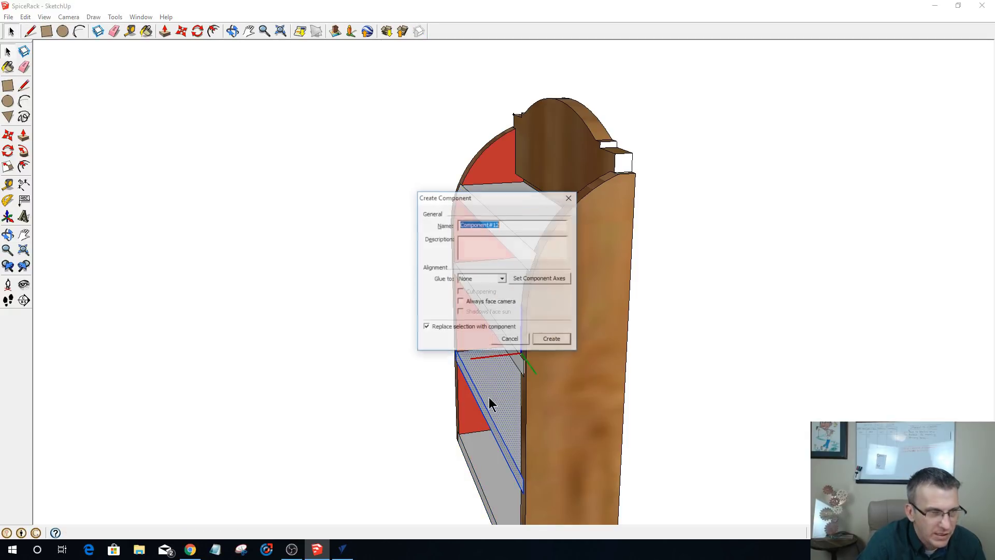
click(502, 338)
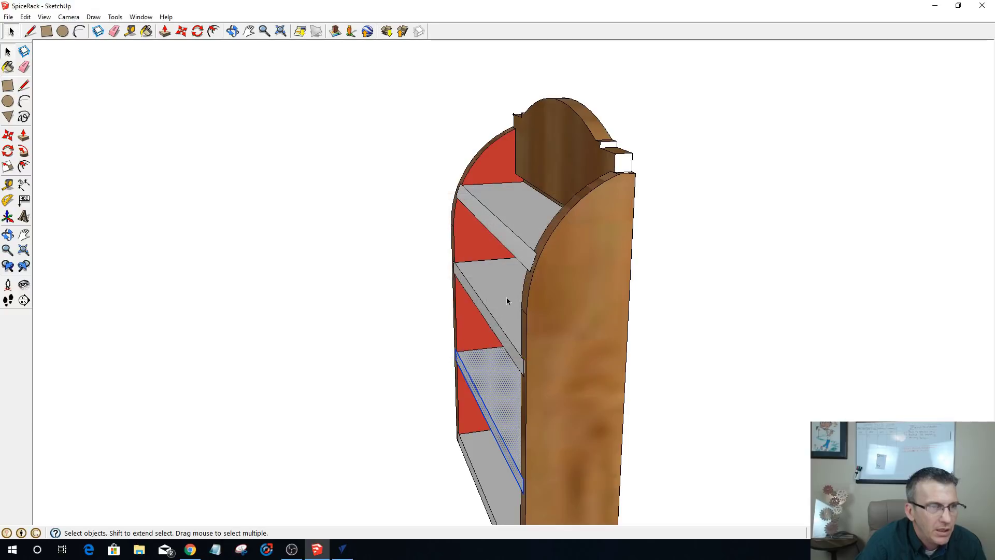
- Turn the second shelf from the top into a component
key(g)
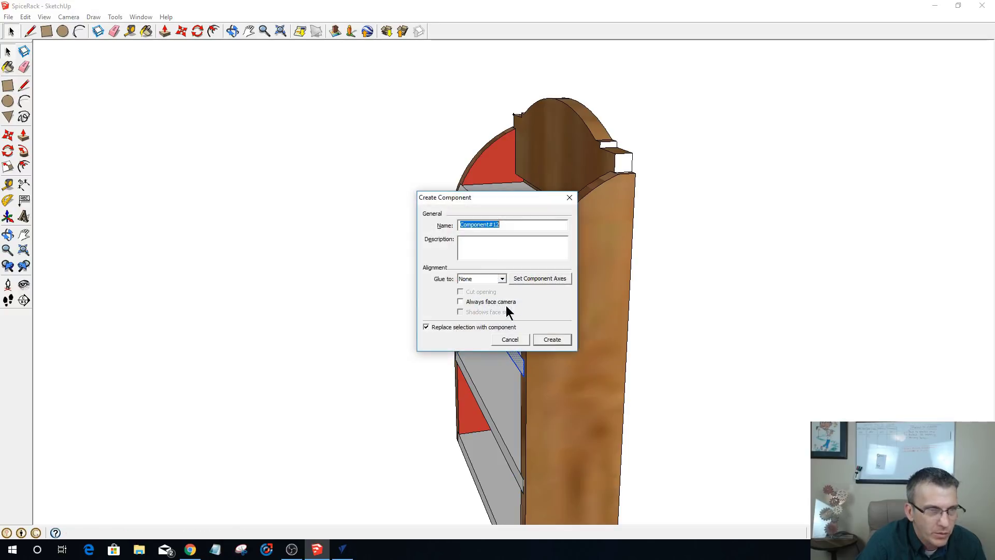
click(546, 337)
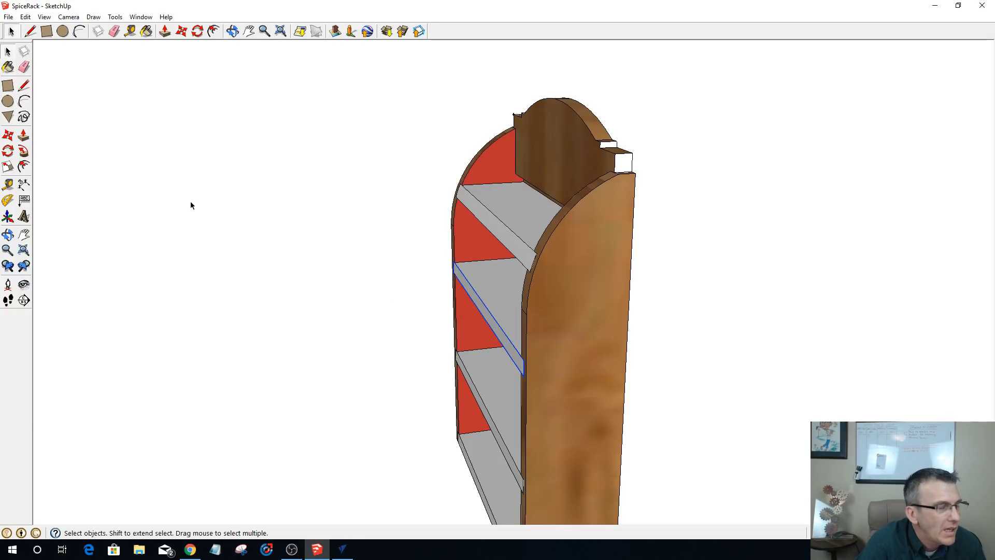
- Save the updated spice rack model in SketchUp and return to VCarve Pro
key(alt+Tab)
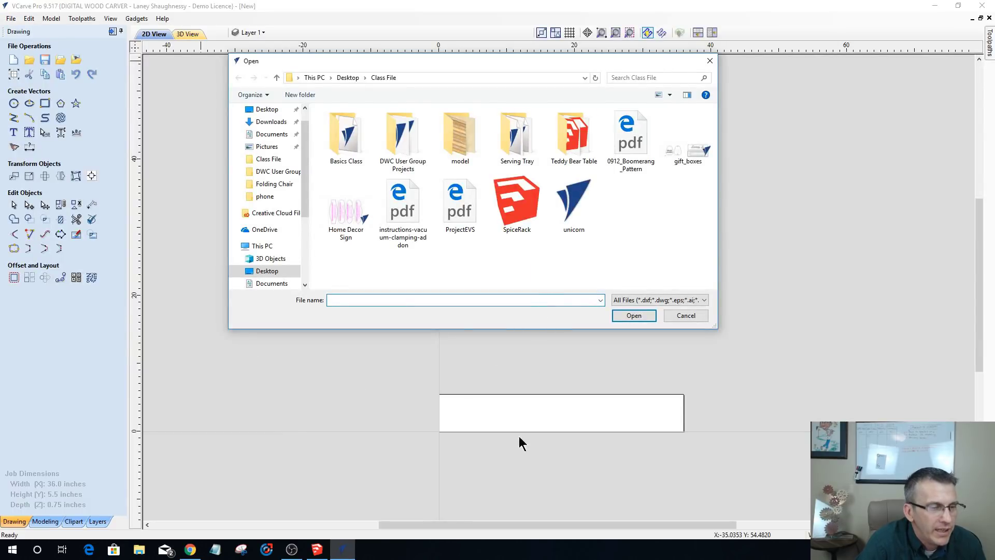
click(317, 548)
click(8, 18)
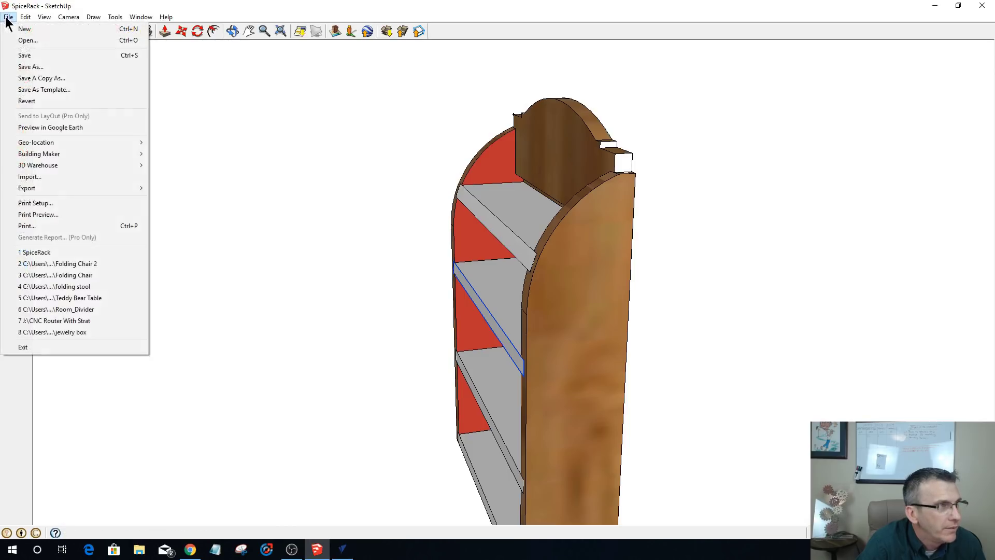
click(20, 55)
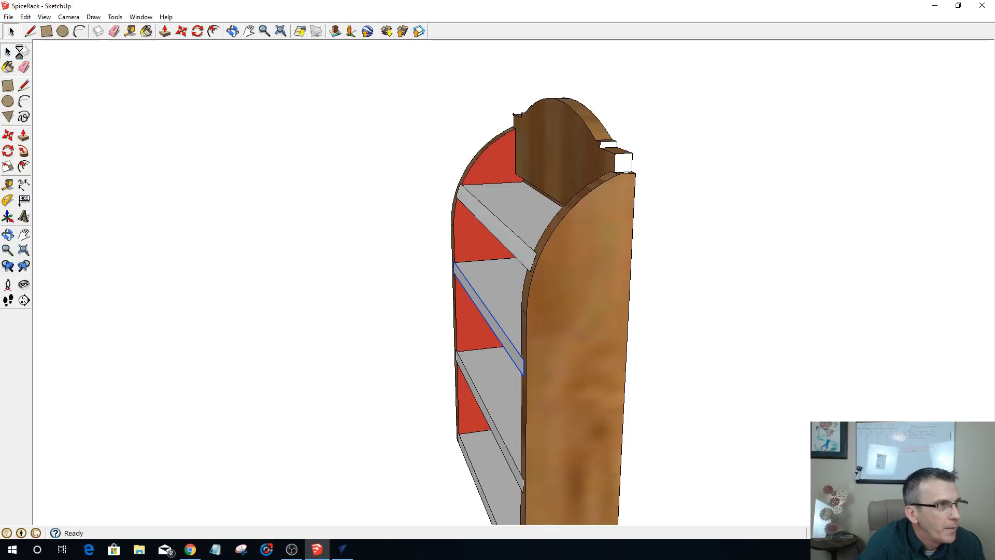
click(933, 7)
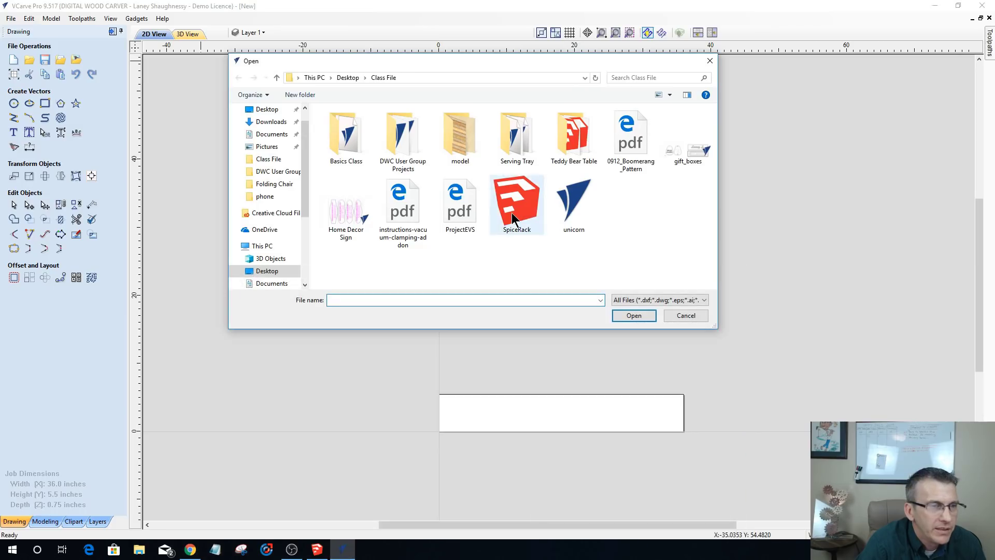
- Restart the vector import and import all visible SpiceRack parts as an exploded flat layout, orientated by the [0018_Brown] material
click(686, 317)
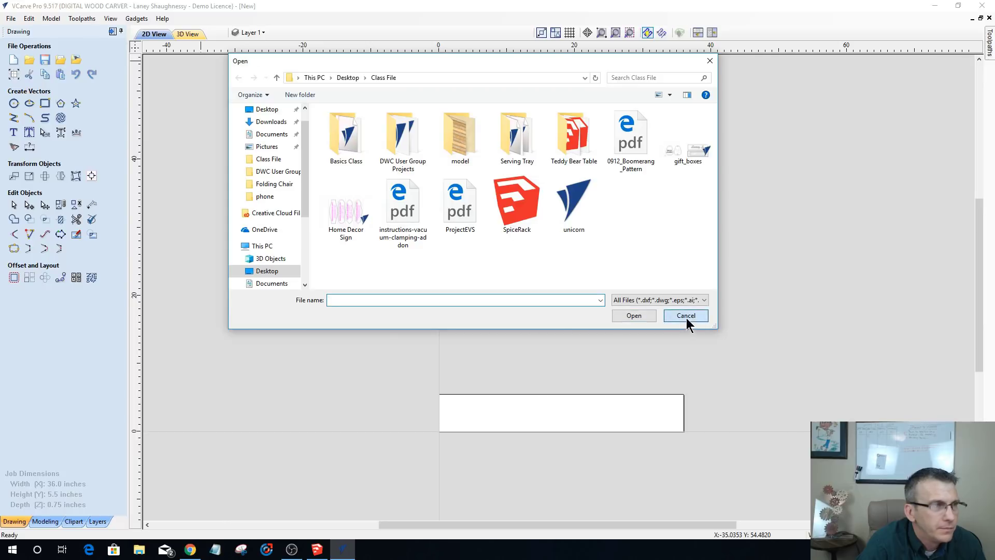
click(61, 59)
click(515, 206)
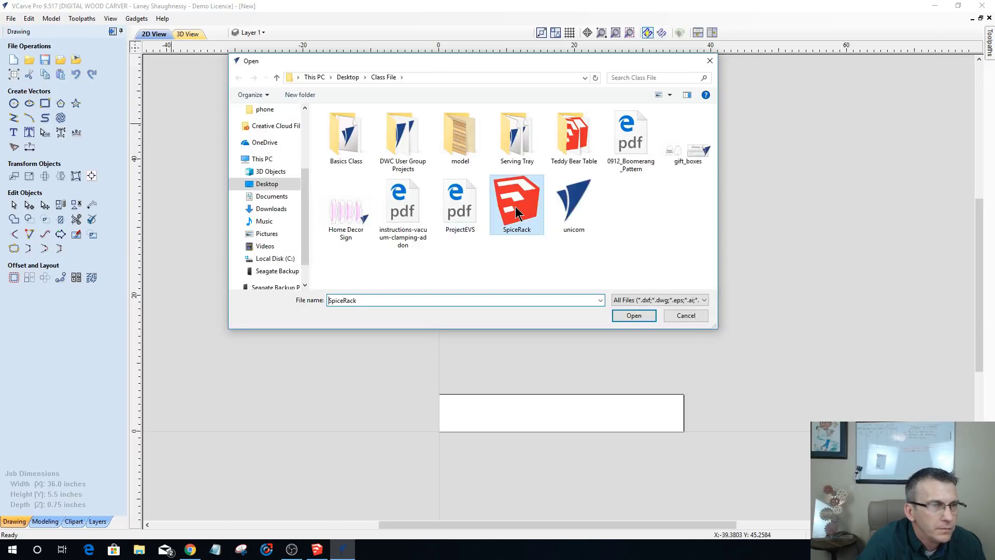
double_click(515, 207)
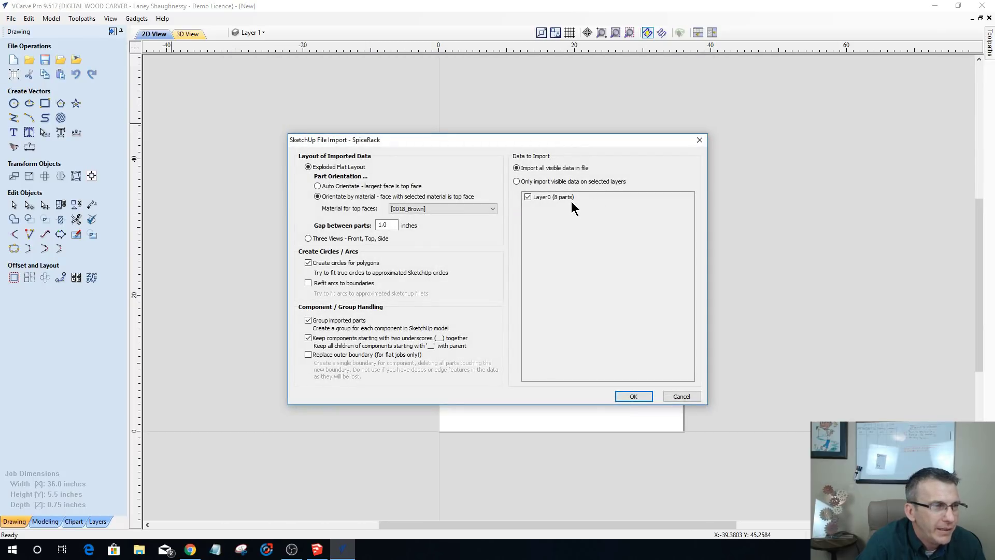
click(627, 399)
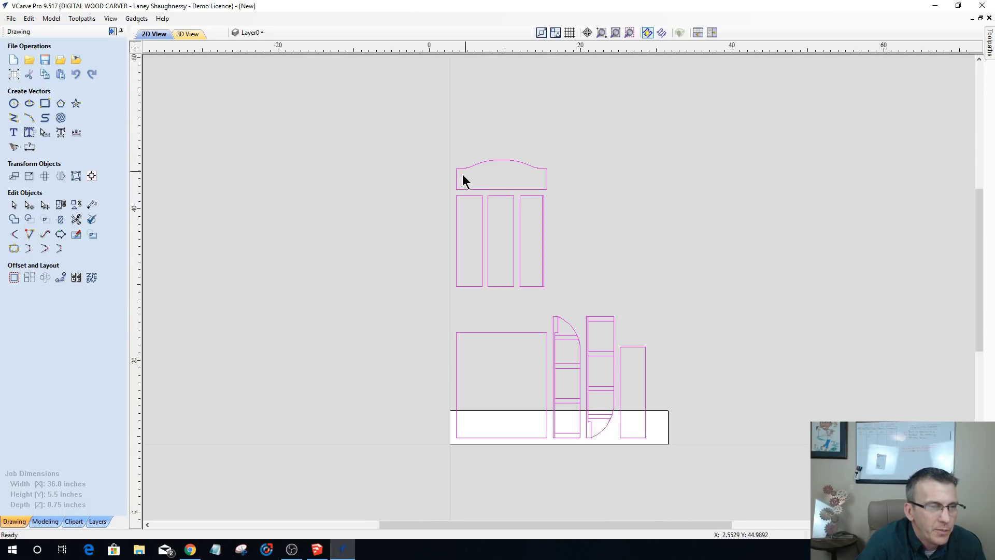
- Examine the reimported flat parts, checking the arched top panel, shelves, sides and back panel against the job area
scroll(462, 176, up, 3)
scroll(461, 187, down, 4)
scroll(469, 327, up, 3)
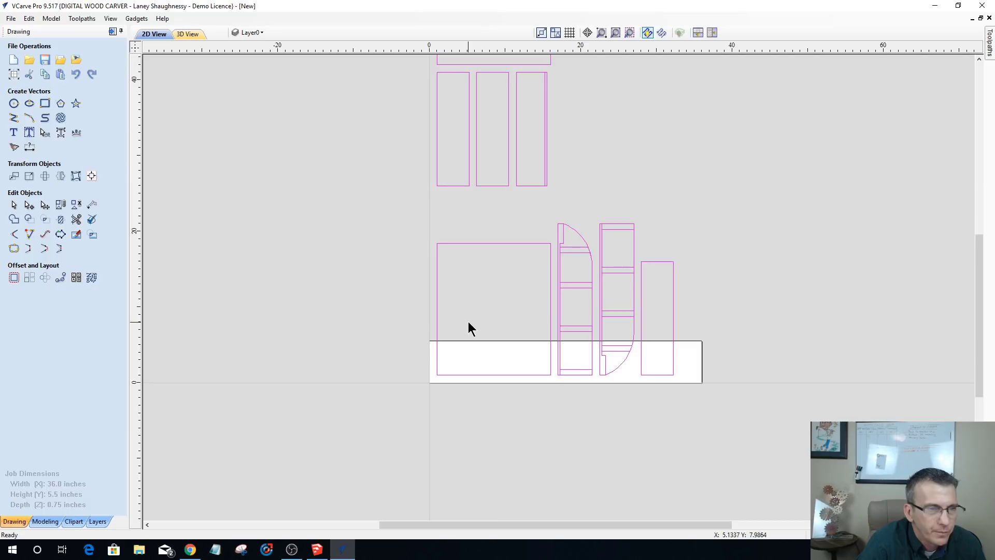
scroll(475, 316, down, 2)
scroll(457, 343, up, 2)
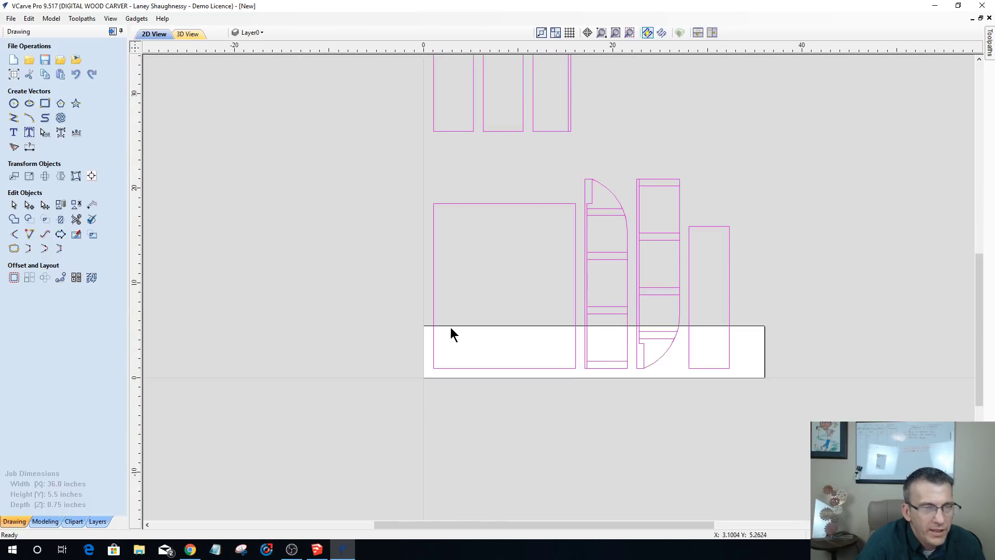
scroll(443, 299, down, 1)
- Ungroup all the imported part vectors and delete the large back panel rectangle
key(ctrl+a)
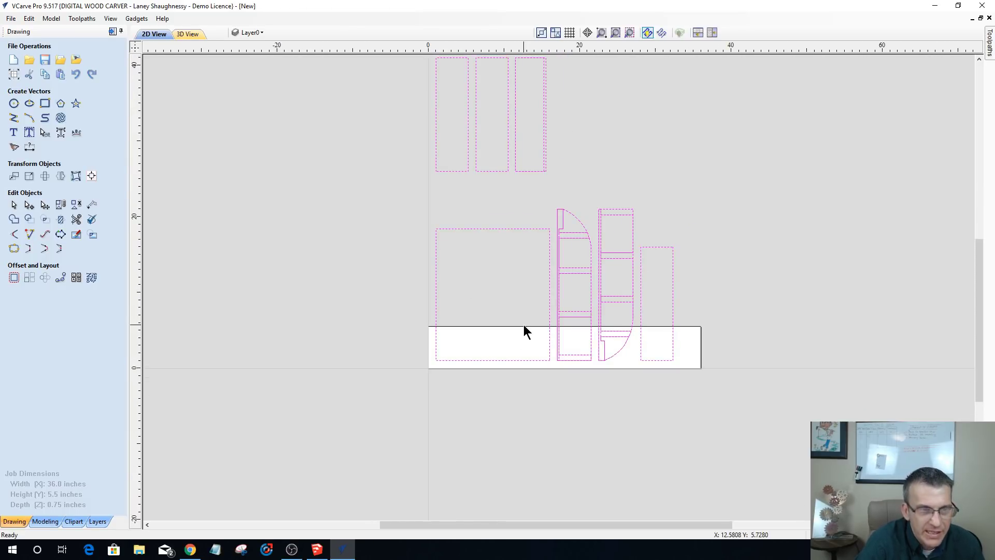
scroll(402, 318, down, 3)
scroll(467, 319, up, 4)
scroll(482, 326, up, 1)
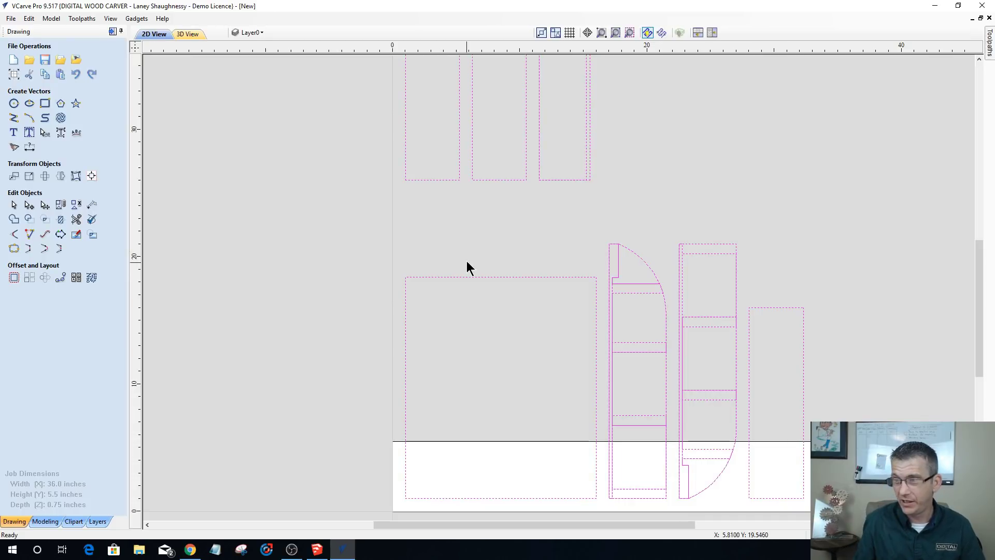
scroll(419, 301, down, 5)
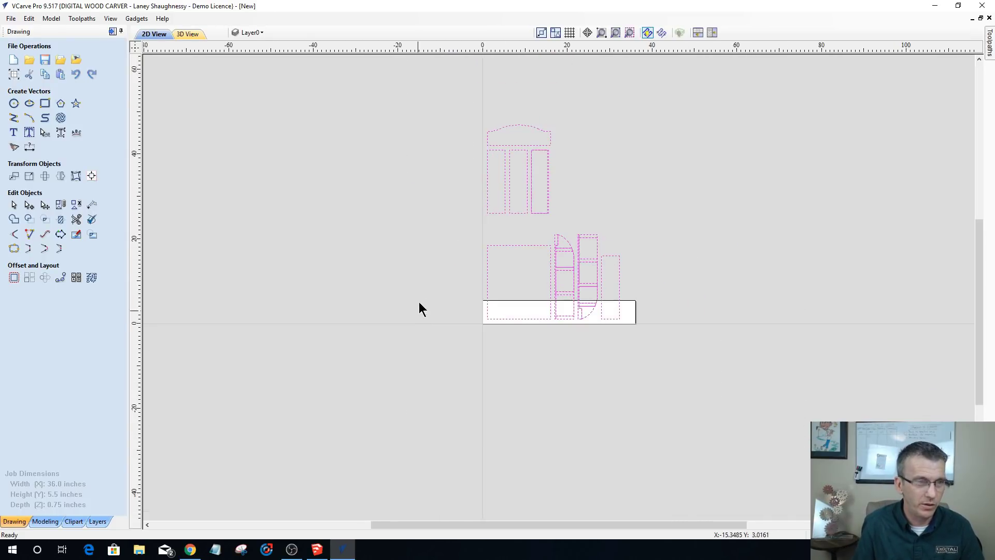
scroll(445, 266, up, 6)
scroll(631, 309, down, 1)
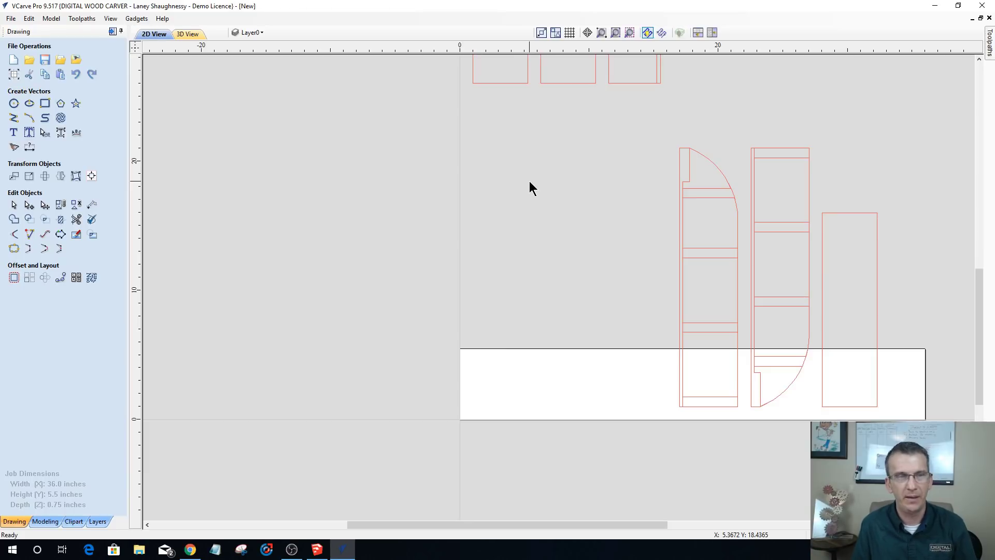
- Examine the remaining arched panel, shelves and sides, including the shelf outline with an extra edge line
scroll(540, 203, down, 5)
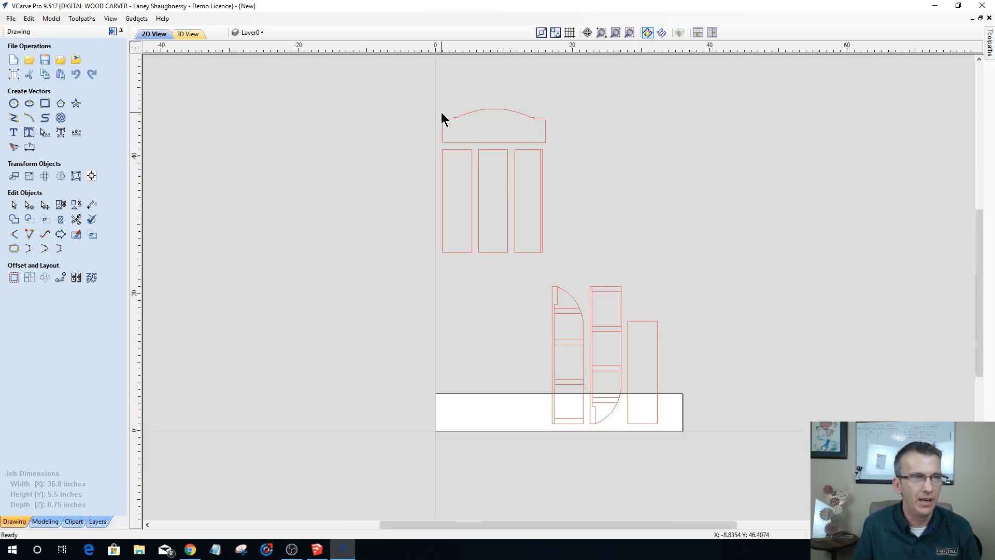
scroll(441, 112, up, 3)
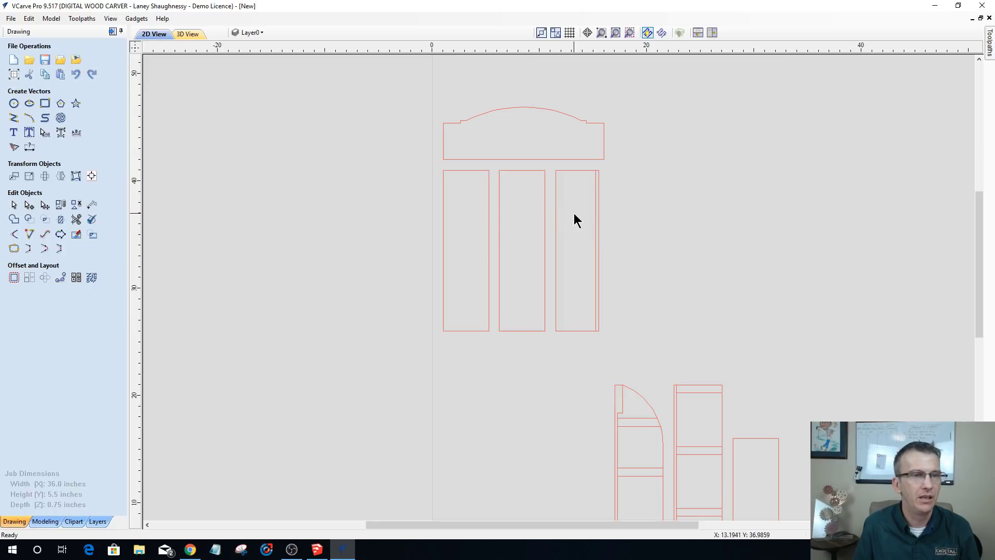
scroll(512, 225, down, 4)
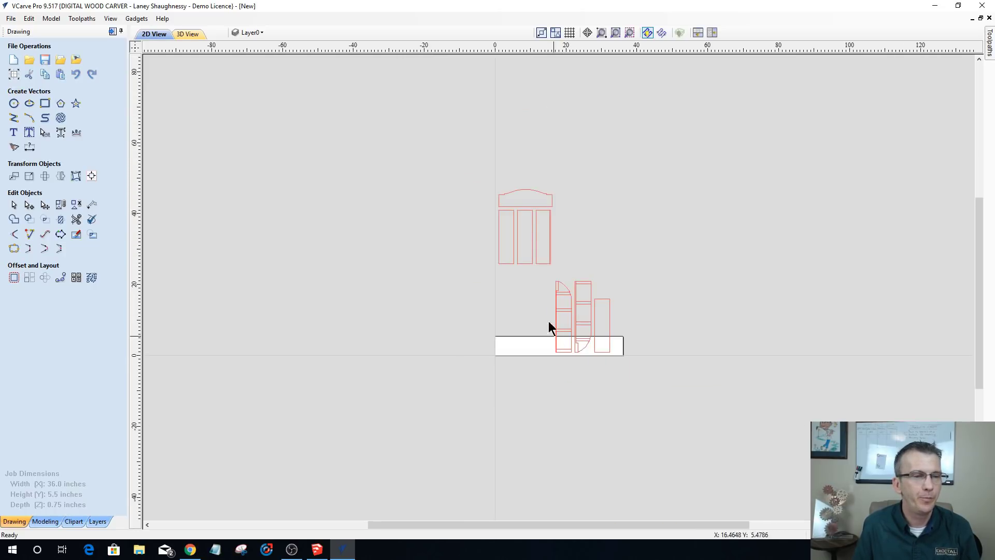
scroll(542, 229, up, 5)
scroll(565, 98, up, 2)
scroll(567, 160, down, 4)
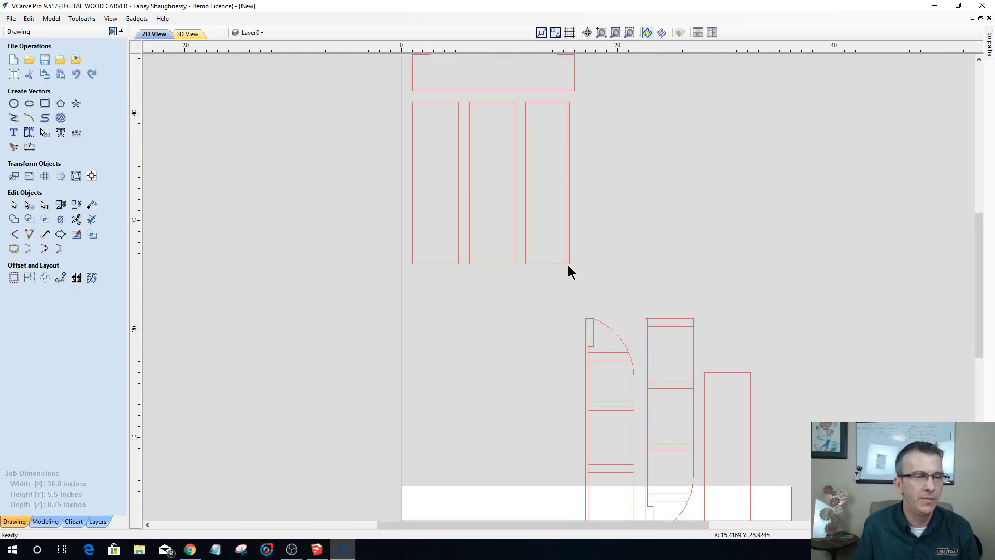
- Select the extra edge line inside the third shelf outline below the arched panel
scroll(566, 261, up, 1)
scroll(552, 254, down, 1)
mouse_move(549, 244)
middle_down()
mouse_move(513, 231)
mouse_move(537, 246)
middle_up()
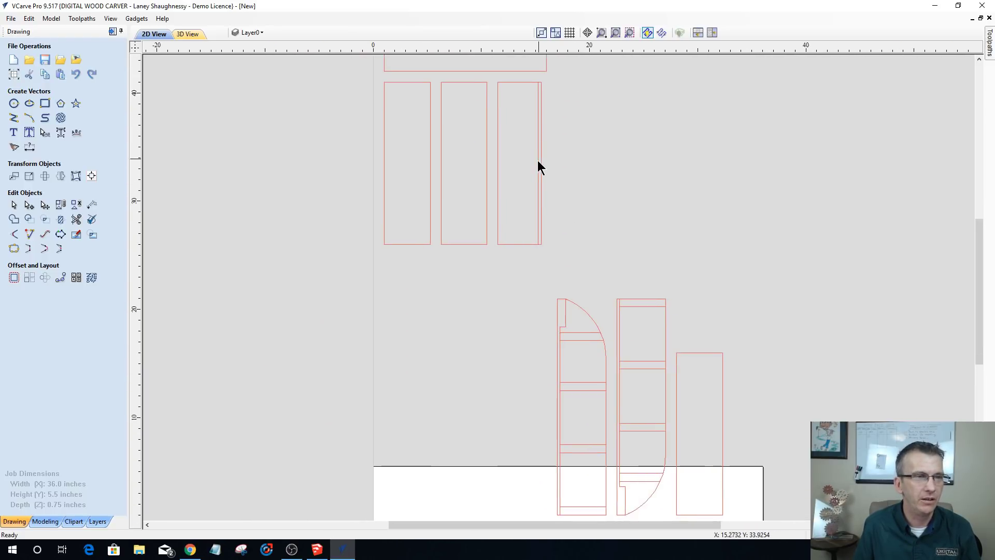
click(535, 122)
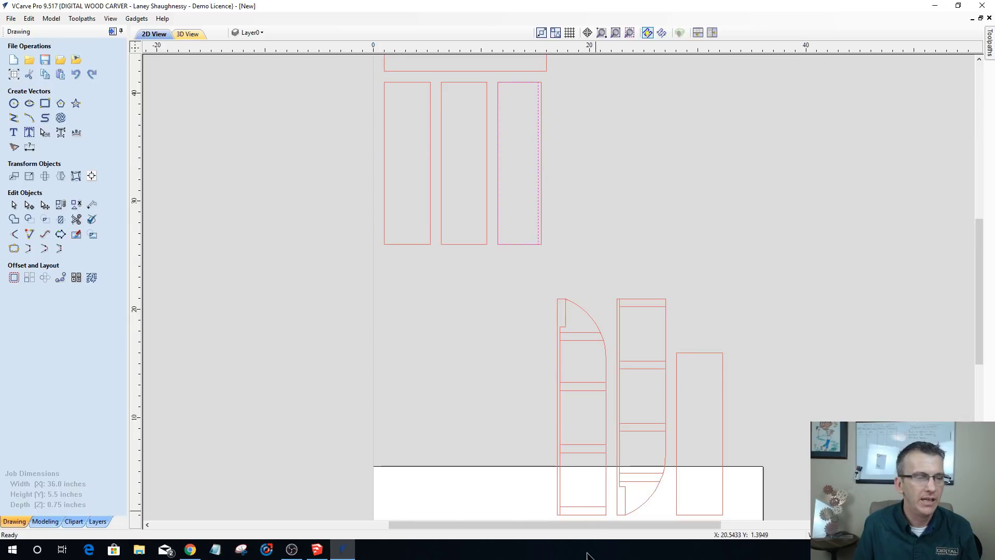
- Switch to the SpiceRack model in SketchUp and hide the large back panel component below the arched top panel
click(316, 549)
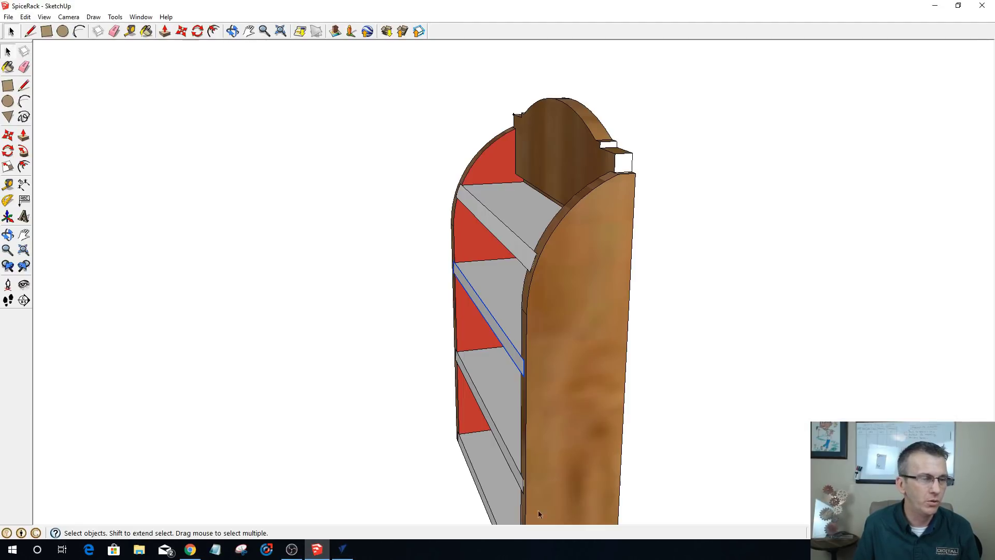
mouse_move(591, 451)
middle_down()
mouse_move(391, 123)
mouse_move(621, 80)
mouse_move(771, 119)
middle_up()
middle_drag(493, 256, 233, 506)
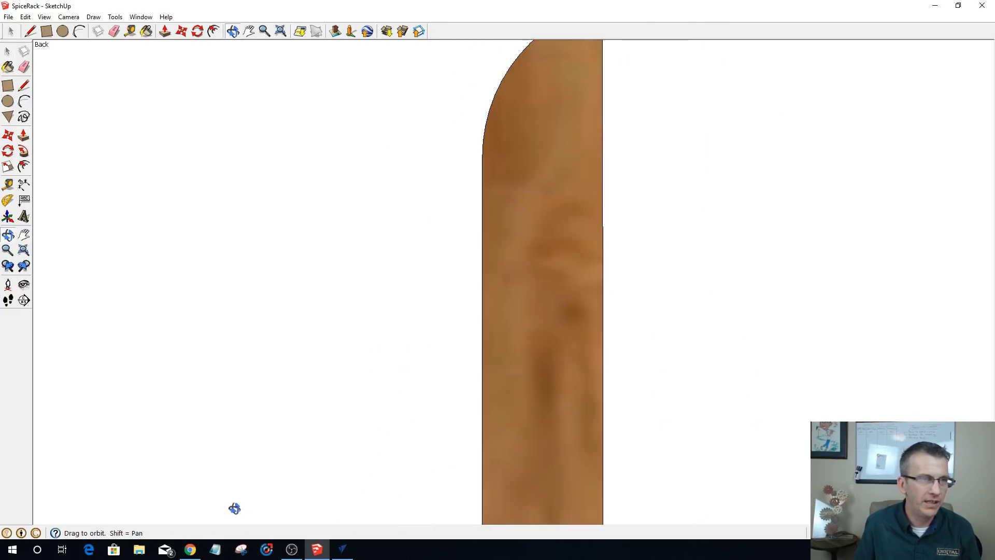
scroll(511, 350, down, 3)
middle_drag(511, 351, 537, 385)
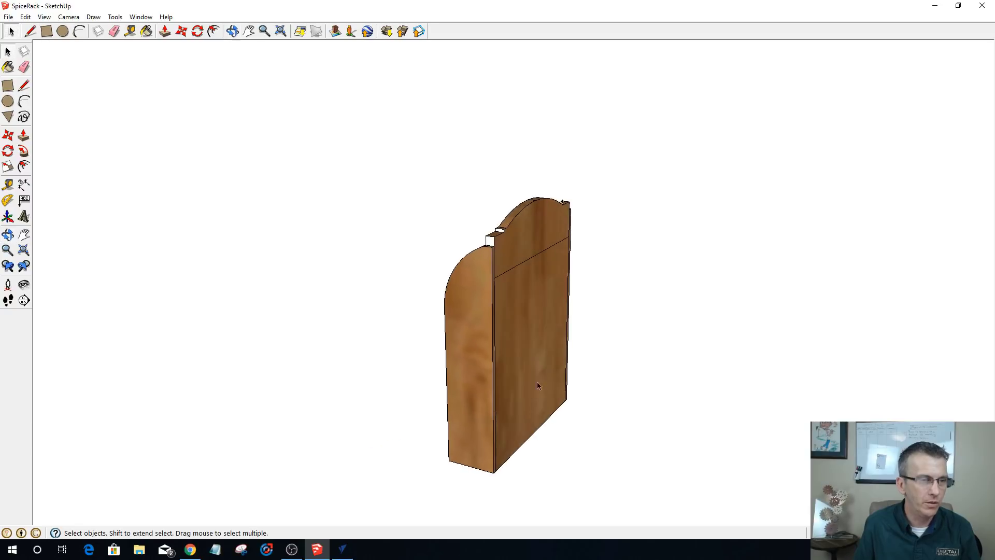
click(515, 336)
right_click(515, 336)
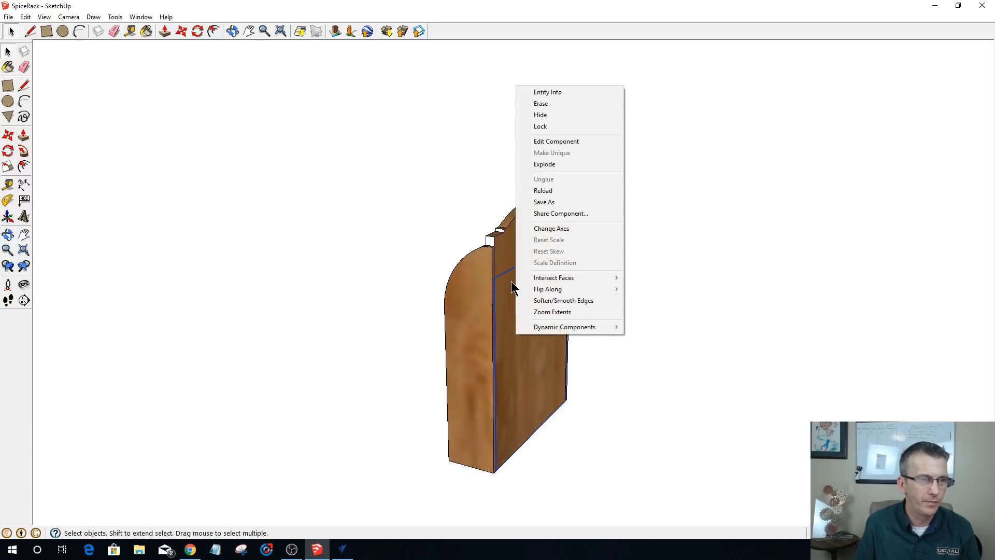
click(540, 115)
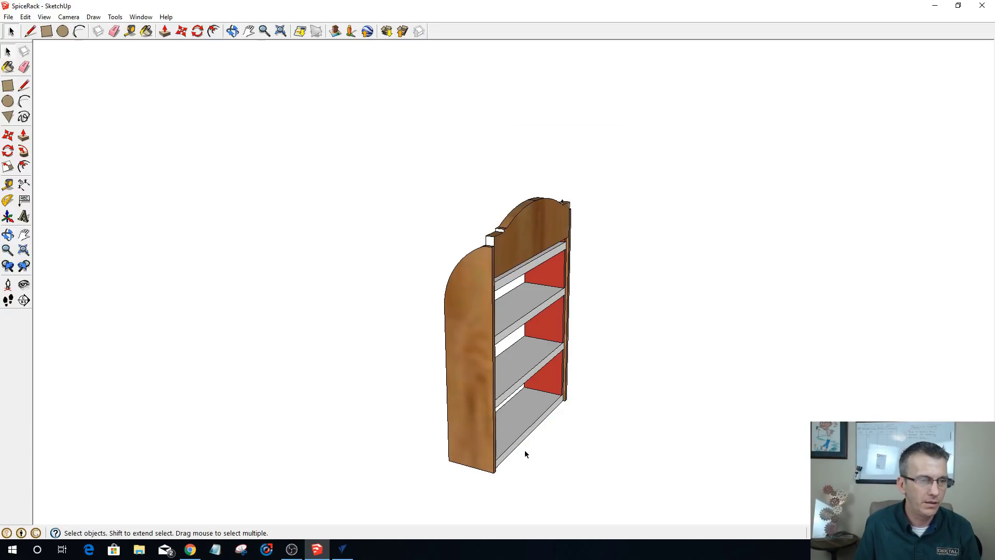
- Examine from the rear and front how the shelves, sides and arched panel meet, comparing the depth of each shelf
scroll(589, 434, up, 6)
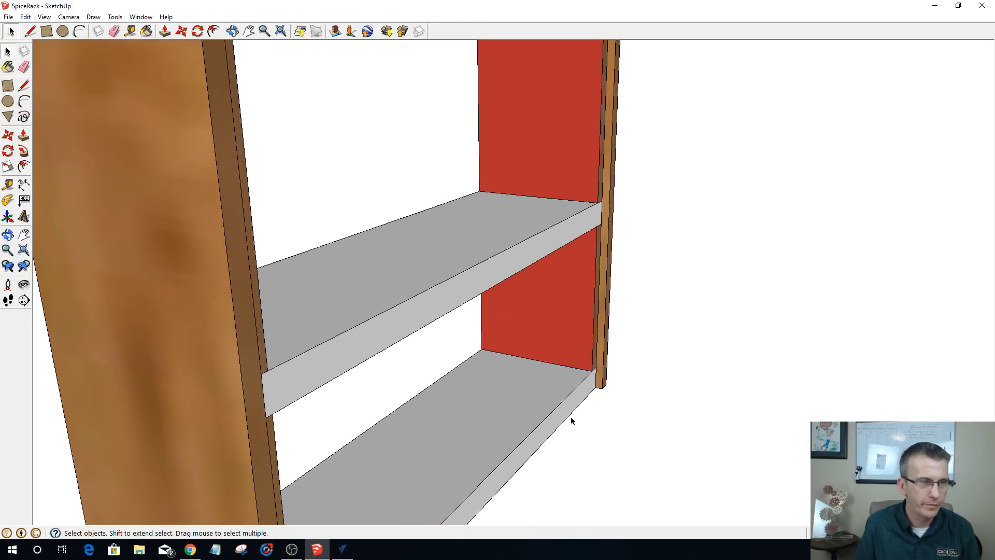
scroll(570, 417, down, 5)
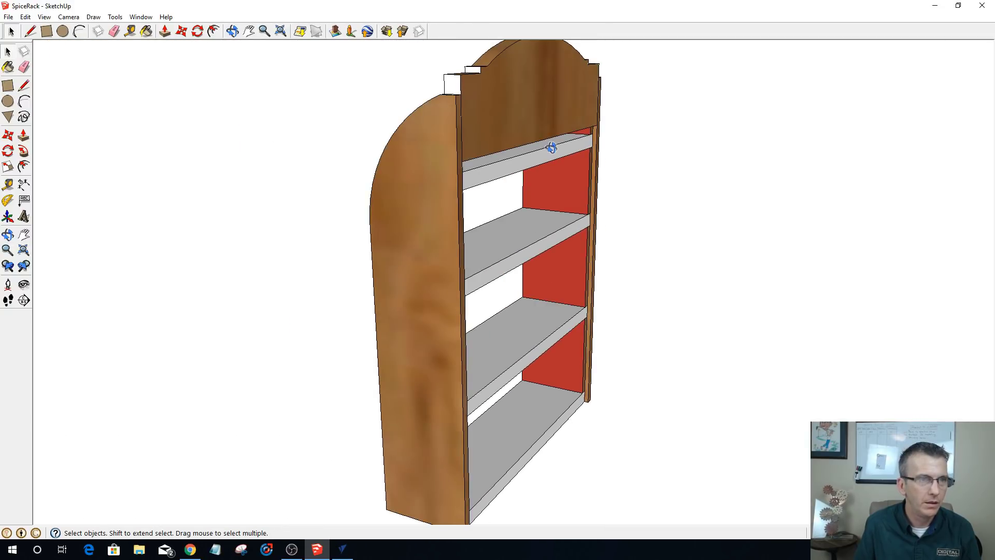
middle_drag(552, 147, 258, 222)
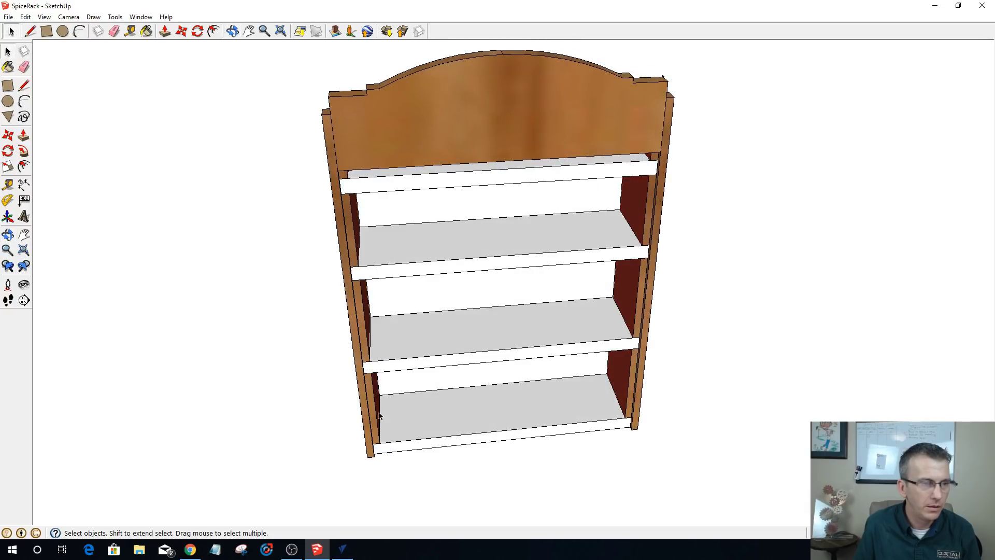
scroll(379, 415, up, 5)
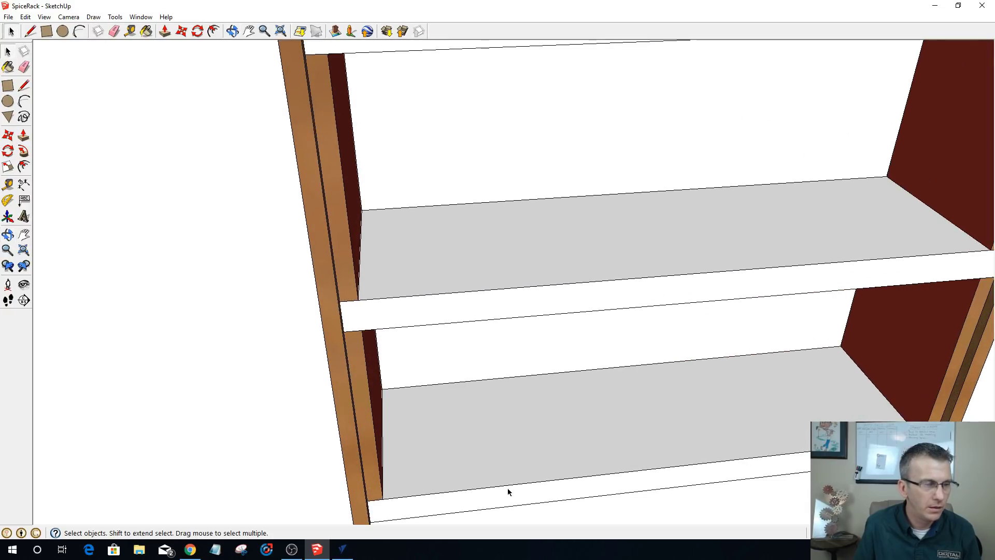
middle_drag(504, 483, 647, 317)
scroll(647, 317, down, 2)
middle_drag(666, 87, 606, 289)
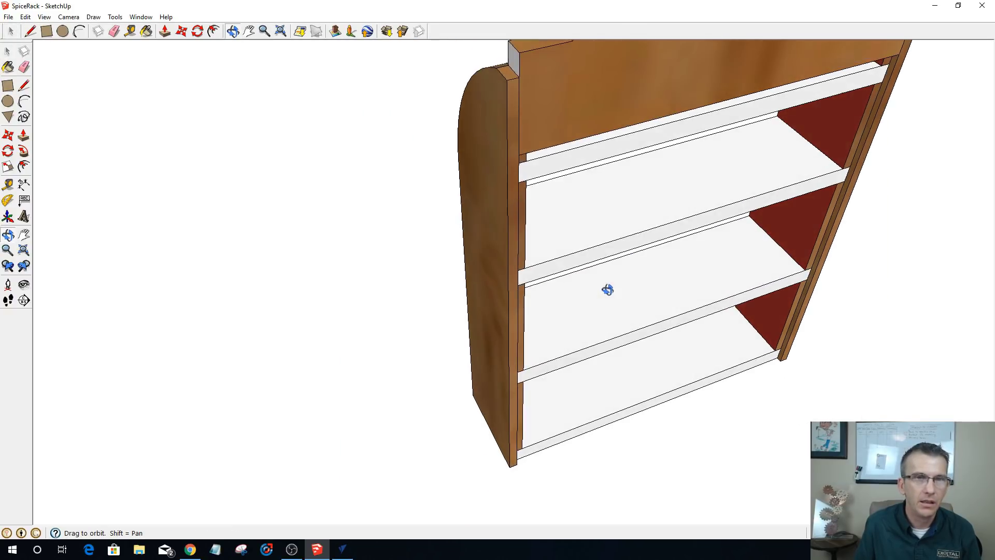
middle_drag(515, 184, 135, 77)
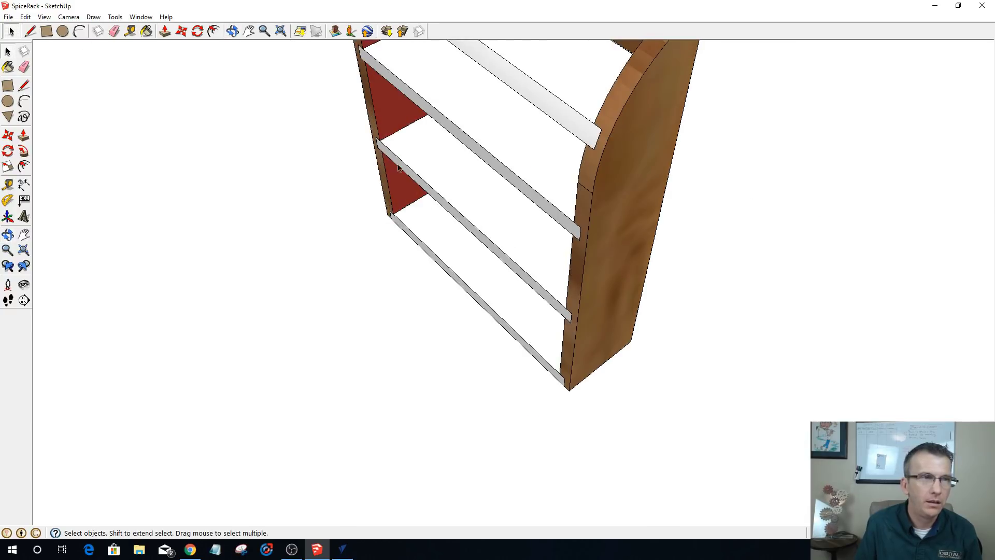
scroll(400, 158, up, 5)
middle_drag(589, 339, 586, 280)
middle_drag(625, 147, 502, 235)
scroll(501, 236, down, 3)
scroll(545, 150, up, 2)
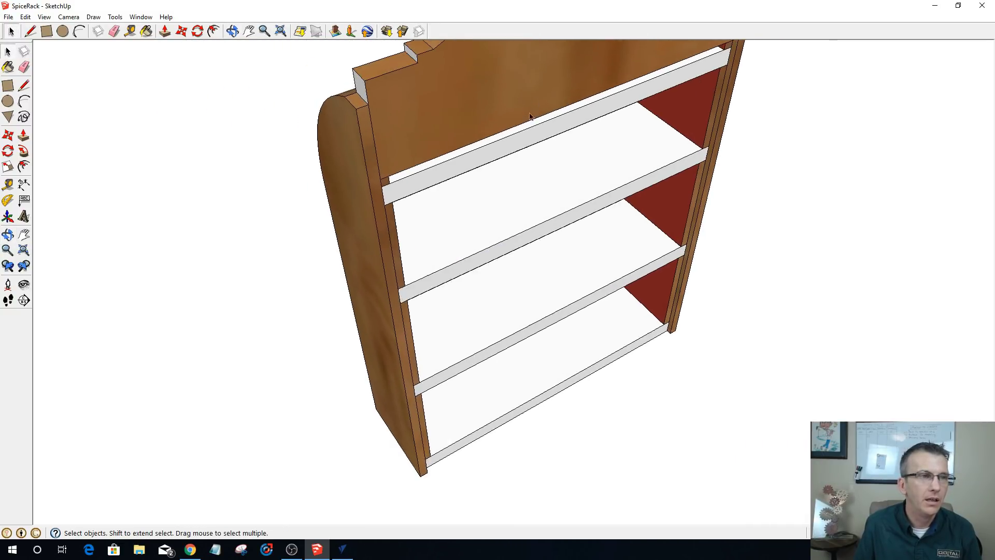
scroll(481, 124, up, 5)
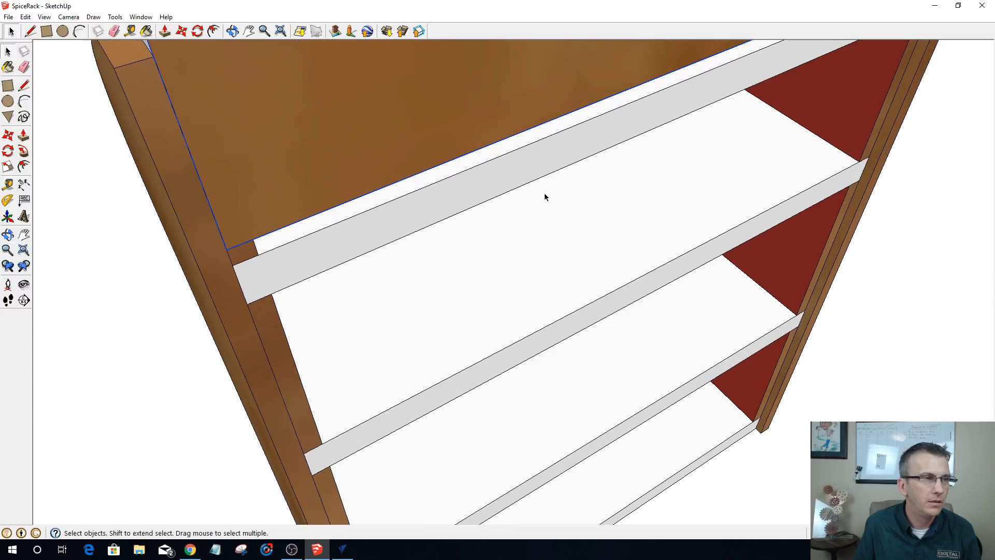
middle_drag(544, 192, 460, 147)
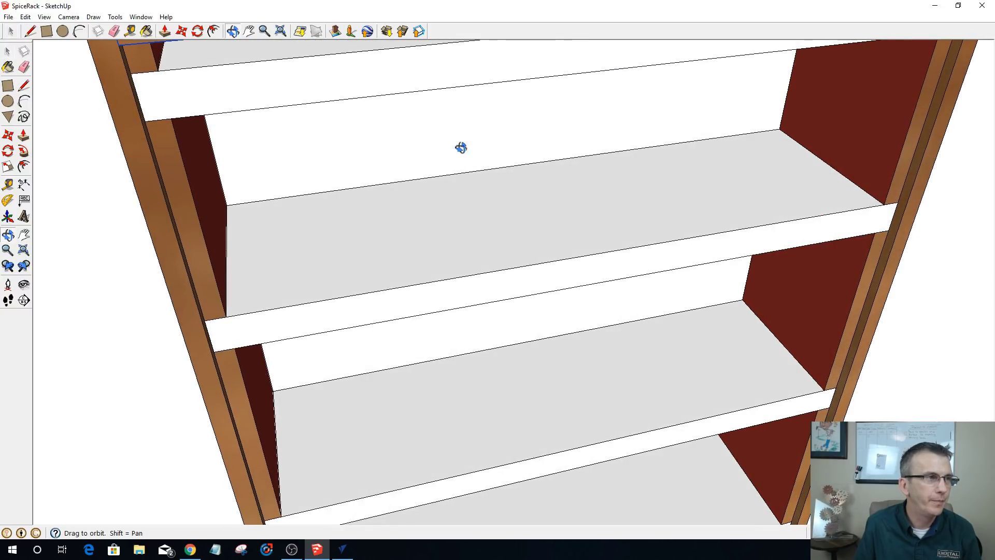
scroll(551, 171, down, 10)
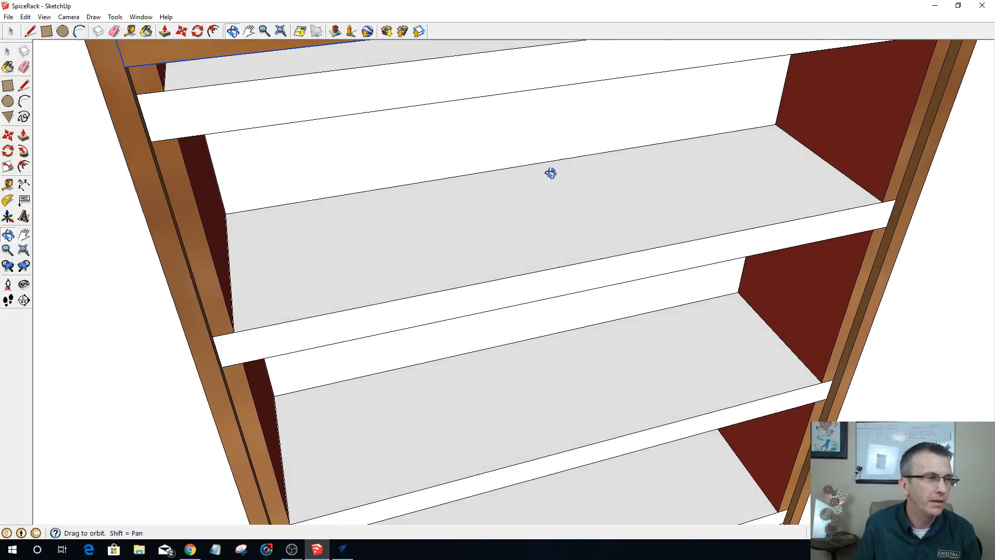
key(space)
middle_drag(579, 213, 516, 291)
- Return to VCarve Pro and delete the extra edge line from the third shelf outline
click(342, 548)
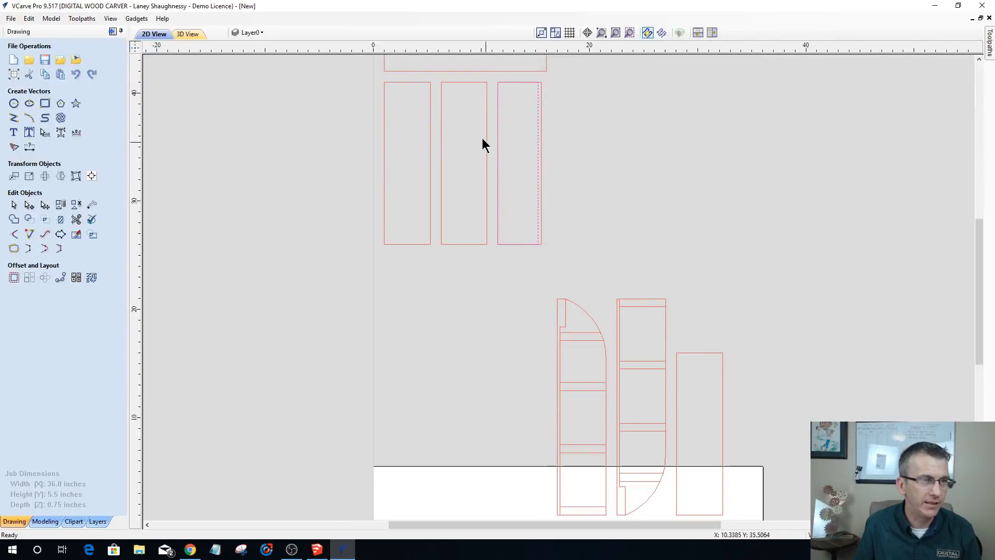
scroll(530, 135, up, 3)
scroll(542, 163, down, 2)
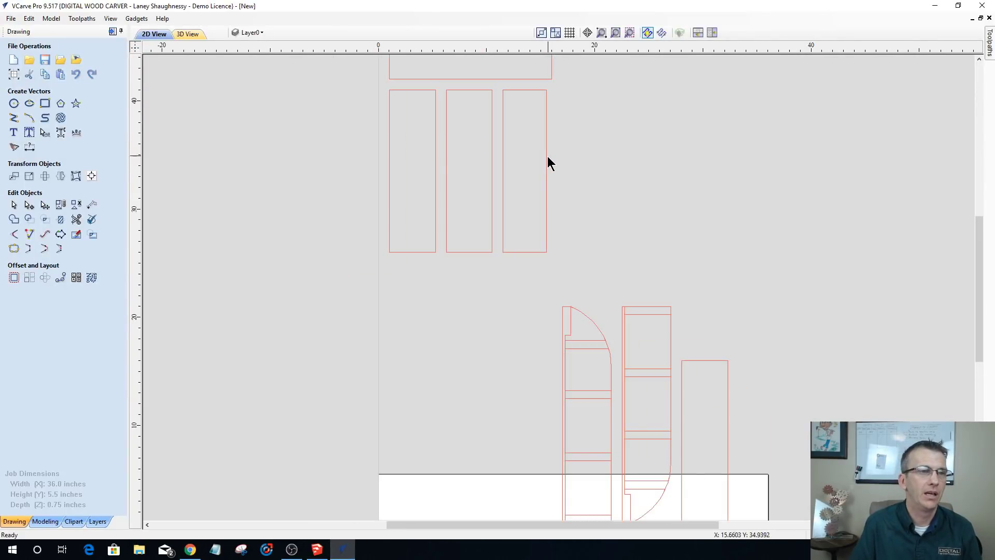
- Select the three shelf outlines below the arched panel, and separately the lone shelf outline beside the sides, to compare them
click(547, 156)
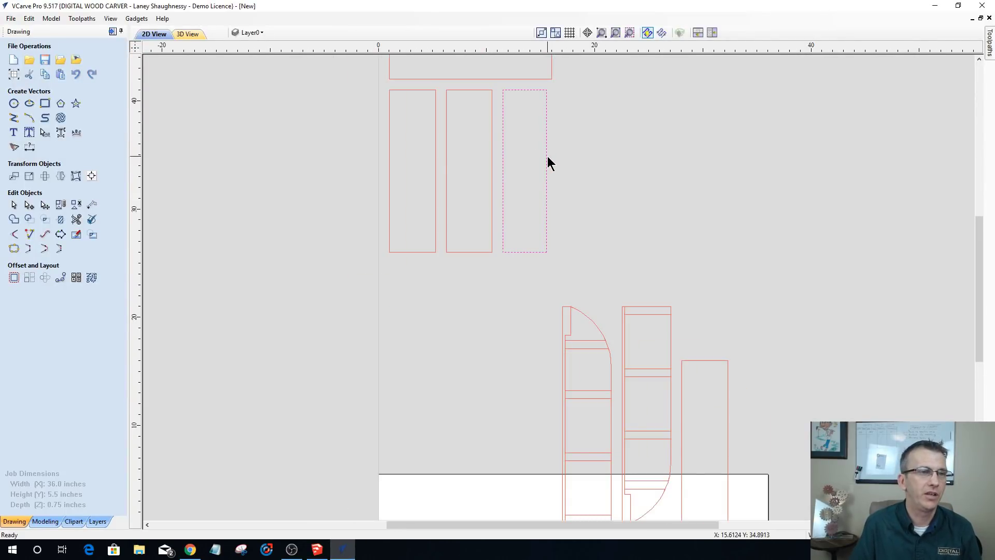
shift+click(491, 149)
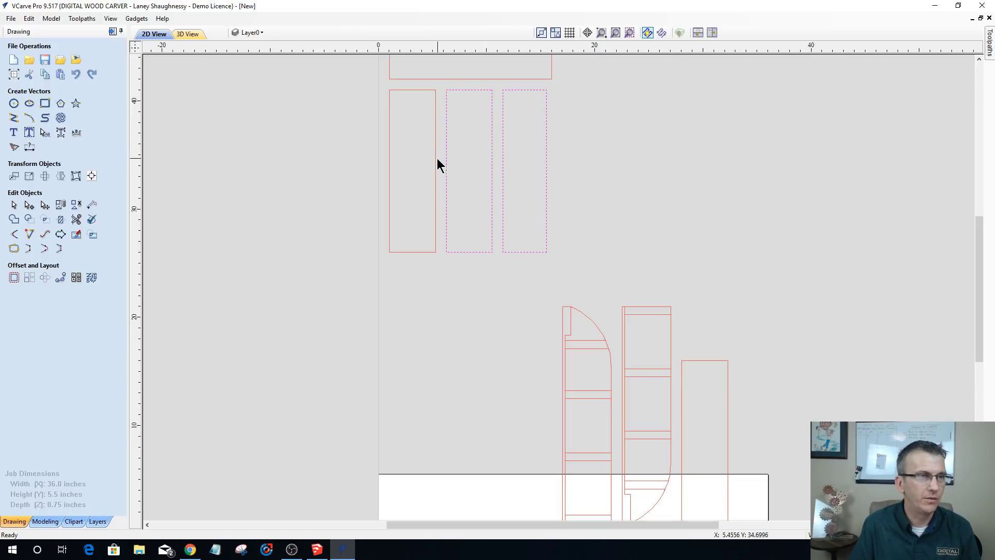
shift+click(436, 158)
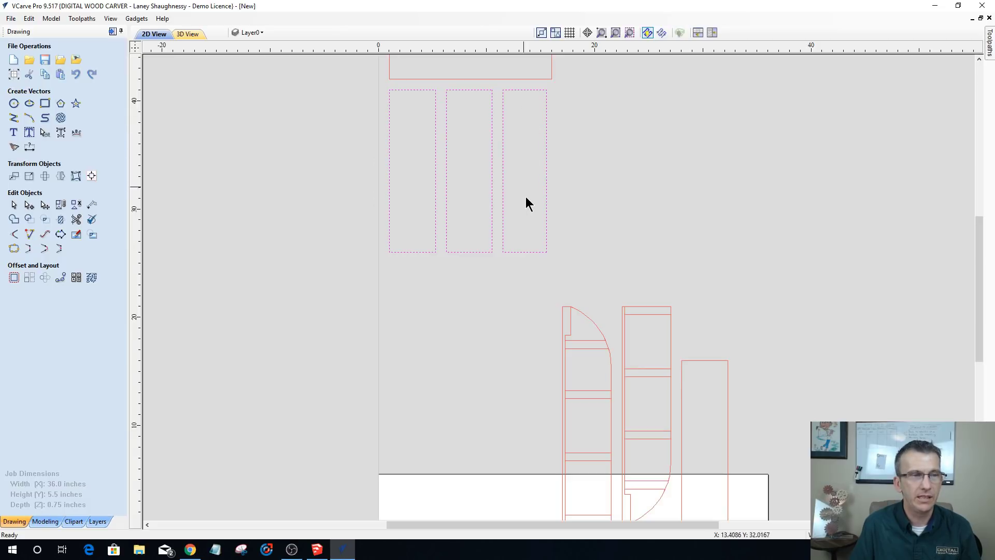
scroll(521, 231, down, 4)
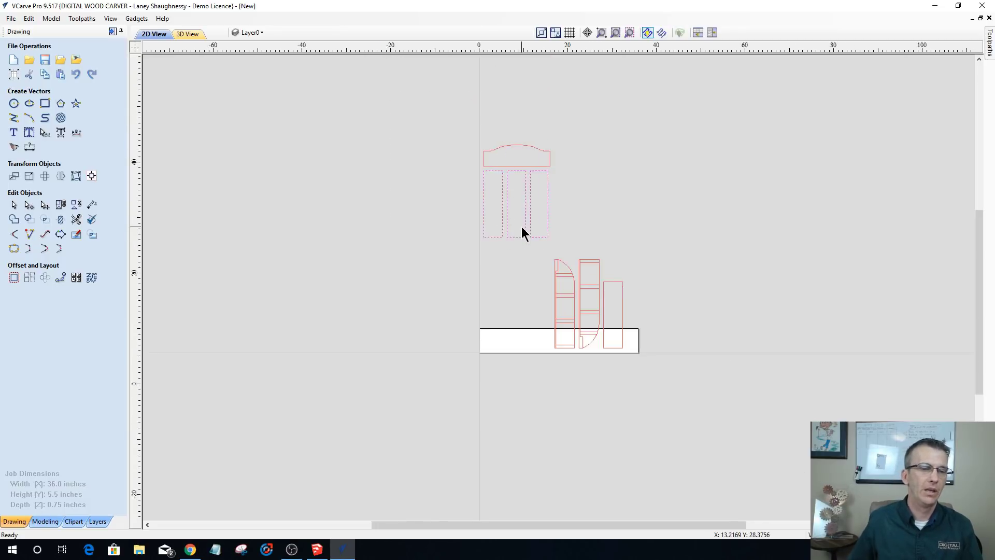
scroll(608, 317, down, 1)
scroll(620, 313, up, 3)
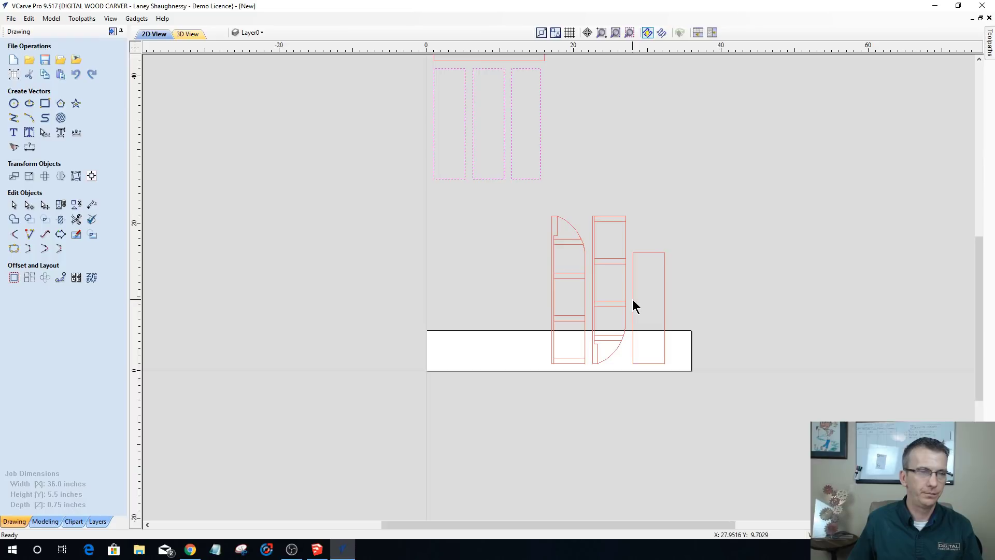
click(633, 301)
scroll(500, 291, down, 3)
scroll(552, 170, up, 3)
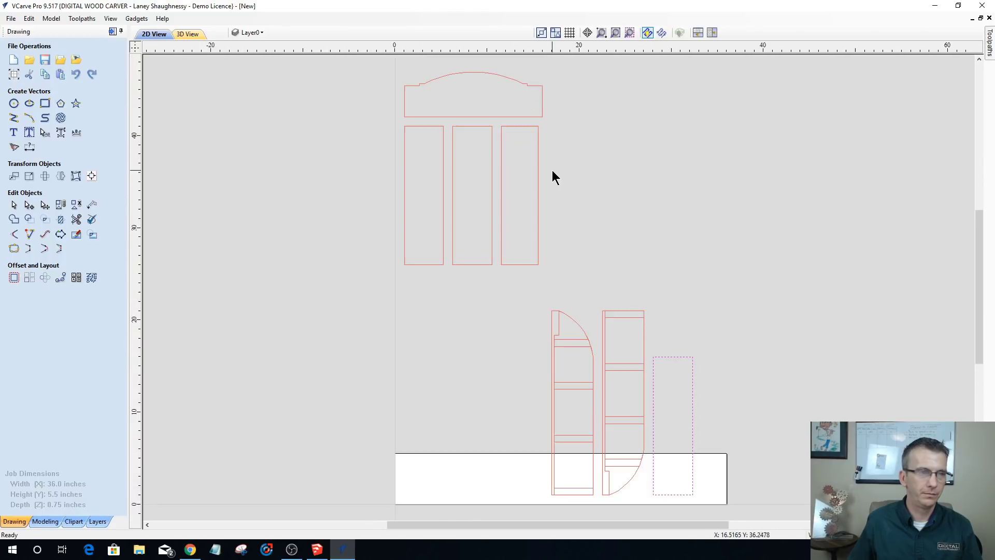
- Undo the deletion of the third shelf's extra edge line and select the lone shelf outline beside the sides
scroll(525, 184, up, 1)
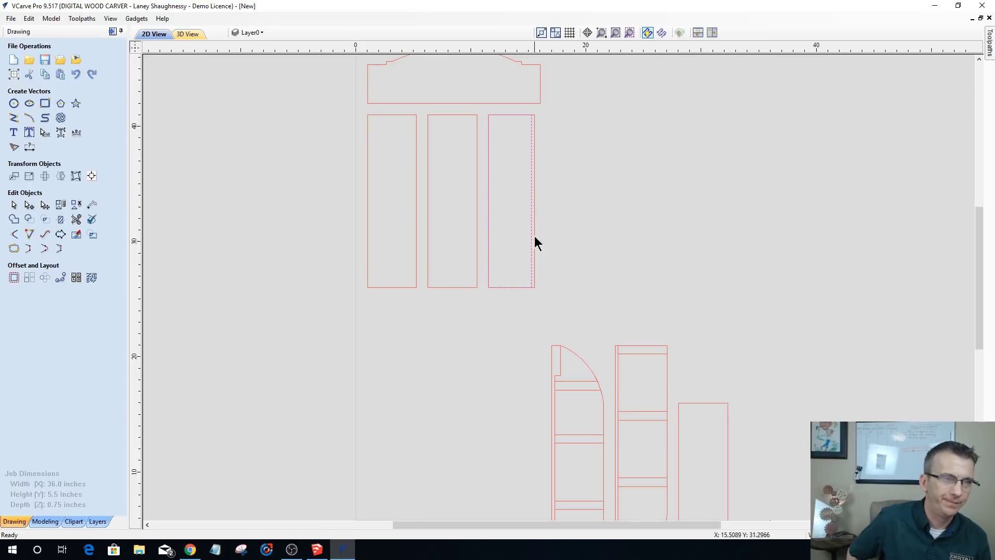
scroll(573, 335, up, 1)
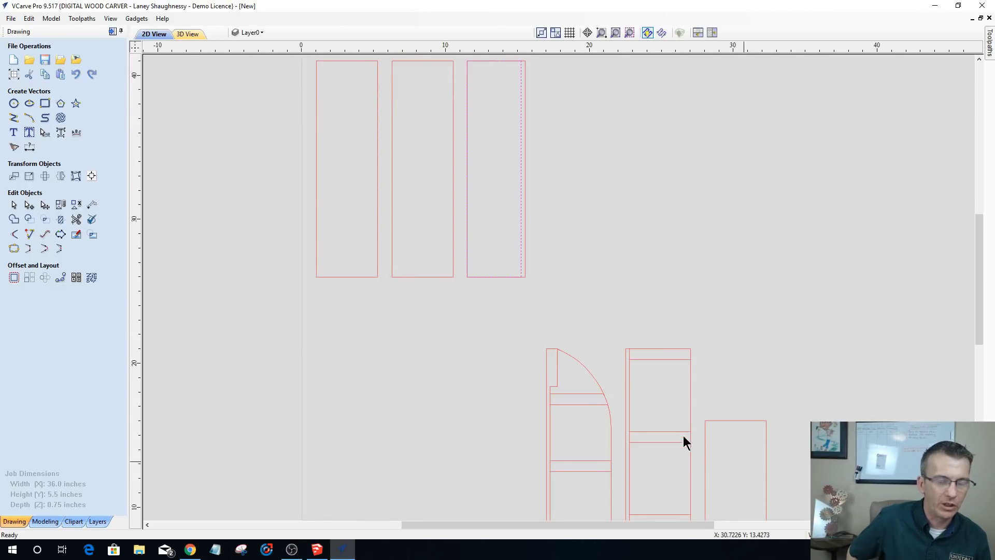
scroll(717, 424, down, 1)
click(726, 431)
scroll(726, 451, up, 1)
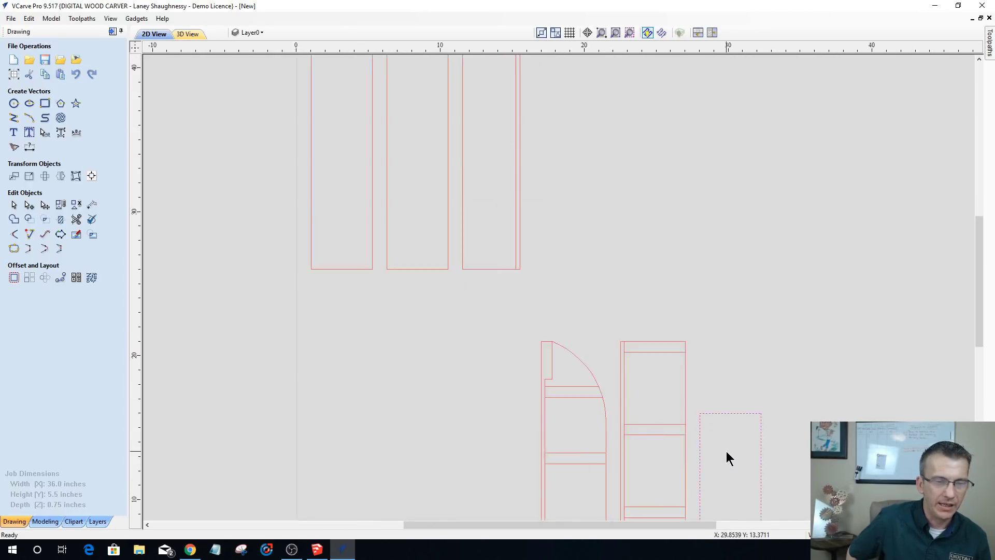
- Examine the lone shelf outline against the three upper shelves, the side panels and the job area
scroll(726, 451, up, 1)
scroll(699, 409, down, 3)
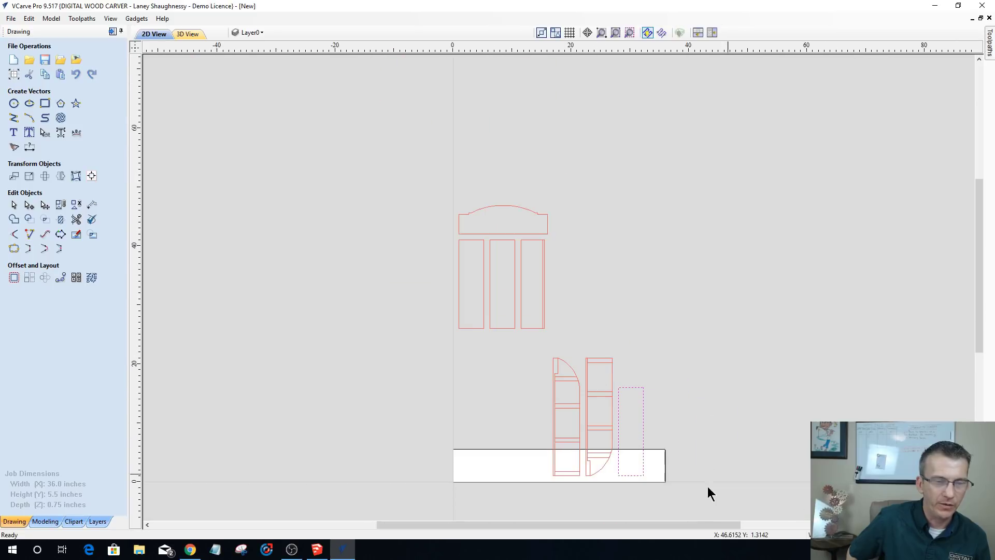
scroll(617, 470, up, 5)
scroll(750, 393, down, 4)
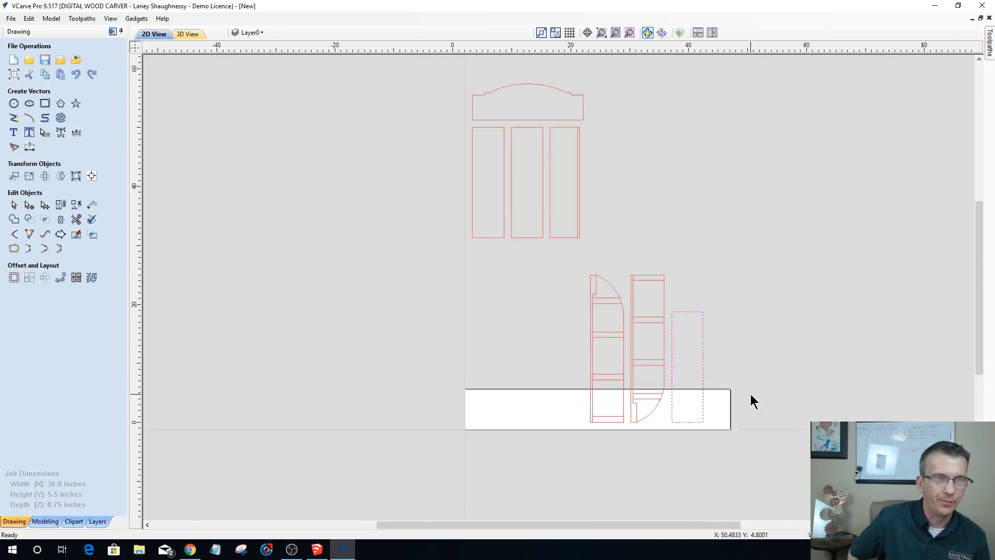
scroll(751, 394, down, 1)
scroll(623, 334, up, 2)
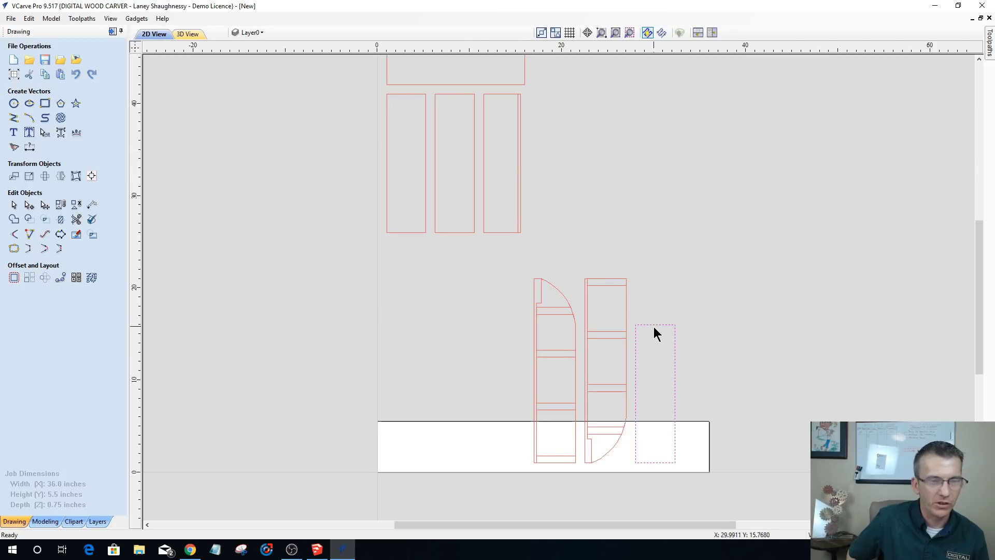
scroll(515, 117, up, 4)
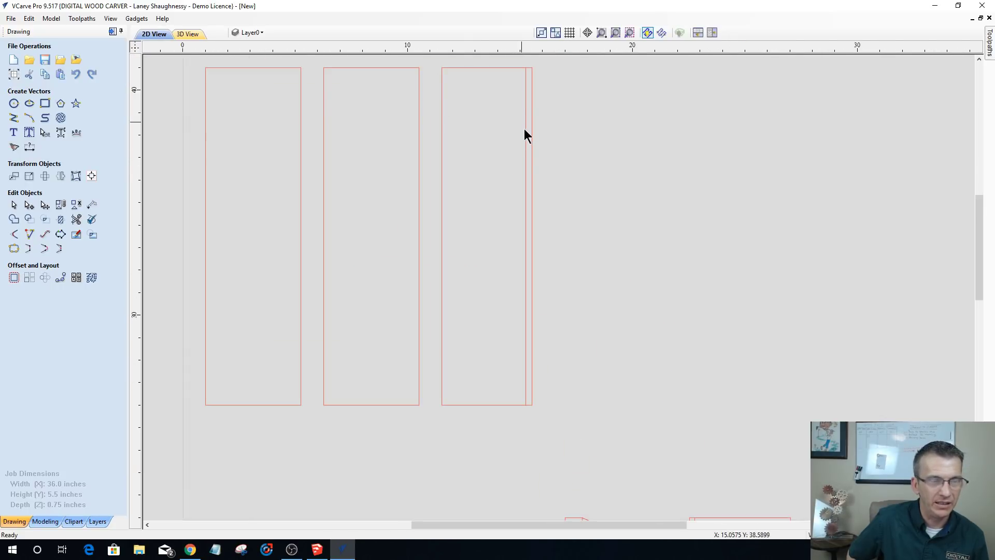
scroll(524, 136, down, 3)
scroll(565, 186, down, 2)
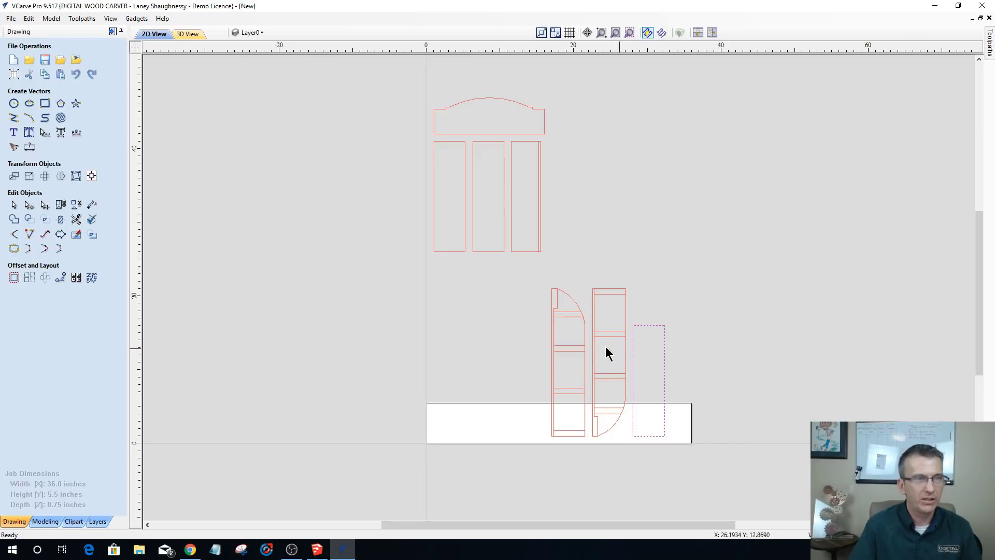
- Move the two side panels and the lone shelf outline off the job area, up and right, level with the shelves below the arched panel
scroll(614, 399, down, 3)
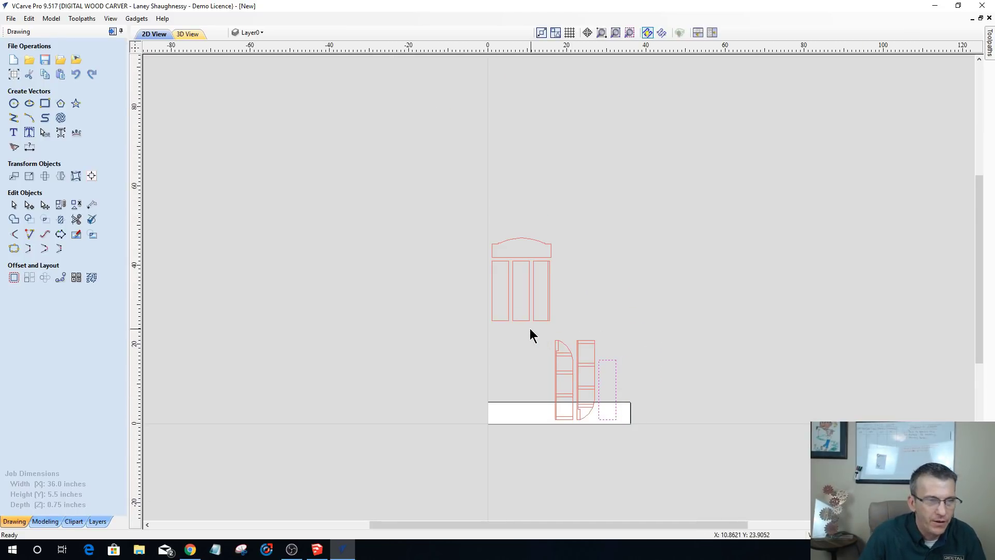
drag(530, 329, 661, 451)
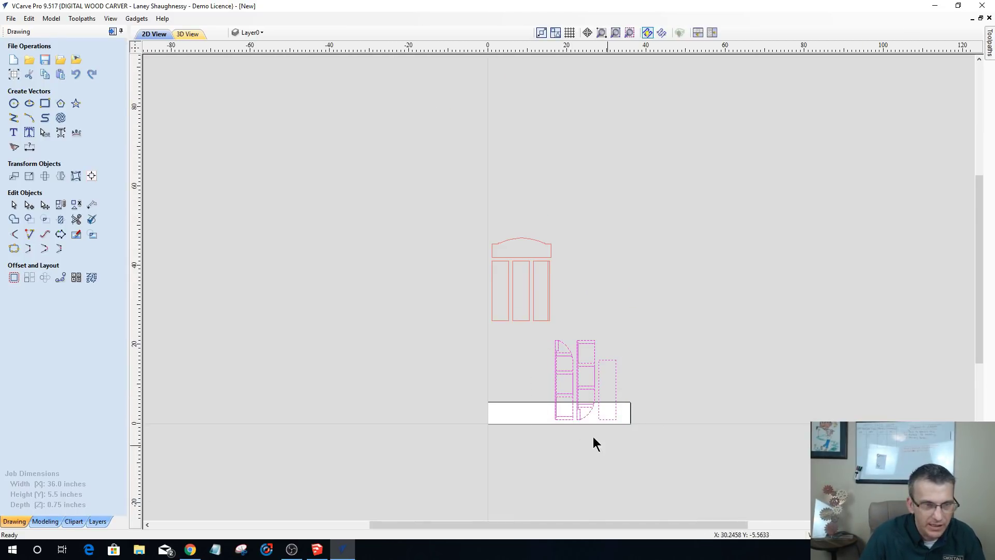
key(Up)
key(Up)
key(Up)
key(Up)
key(Up)
key(Up)
key(Up)
key(Up)
key(Up)
key(Up)
key(Up)
key(Up)
key(Up)
key(Up)
key(Up)
key(Up)
key(Up)
key(Right)
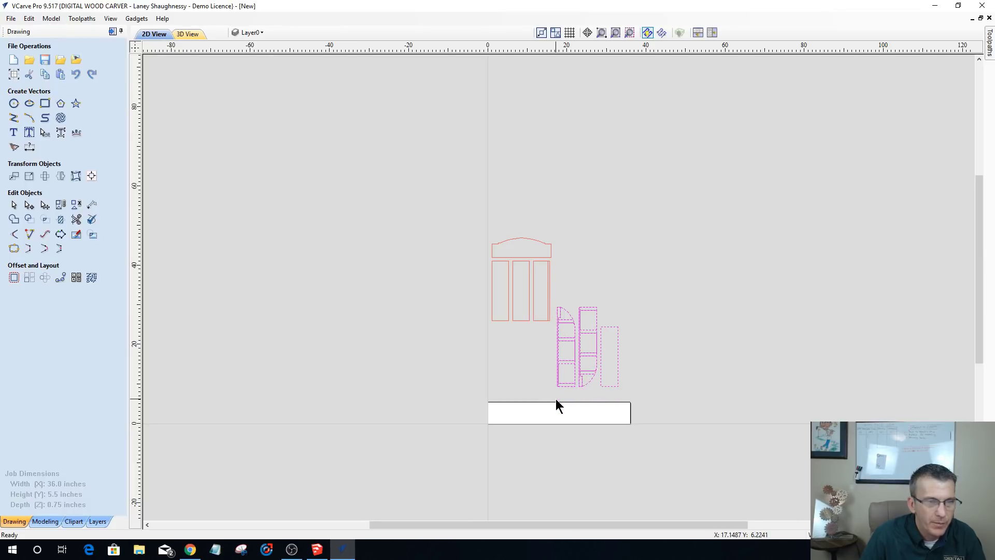
key(Right)
key(Right)
key(Right)
key(Right)
key(Right)
key(Right)
key(Right)
key(Right)
key(Right)
key(Right)
key(Up)
key(Up)
key(Up)
key(Up)
key(Up)
key(Up)
key(Up)
key(Up)
key(Up)
key(Up)
key(Up)
key(Up)
key(Up)
key(Up)
key(Up)
key(Up)
key(Up)
key(Up)
key(Up)
key(Up)
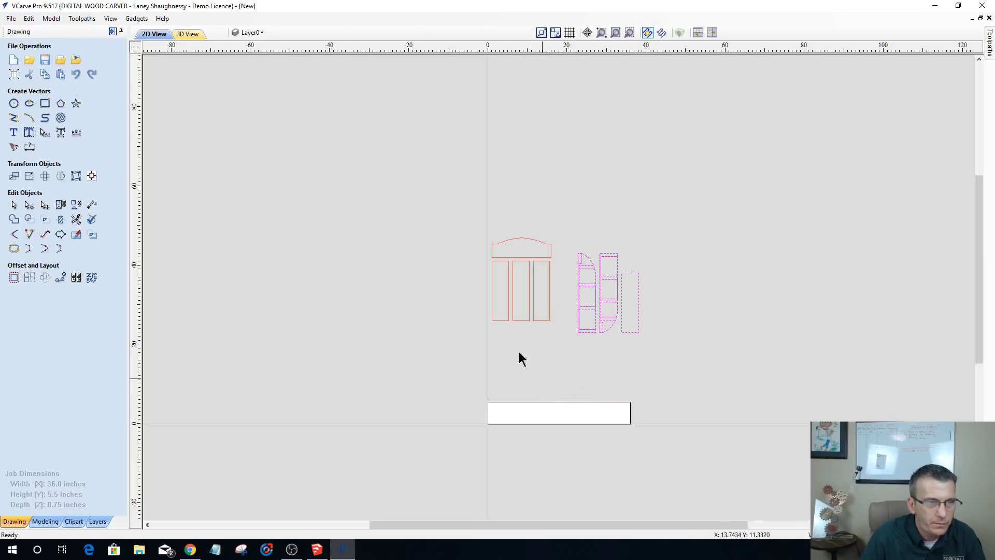
key(Up)
key(Up)
- Move all part outlines together about 55 inches left and 7 inches up, clear of the job area, and deselect them
key(ctrl+a)
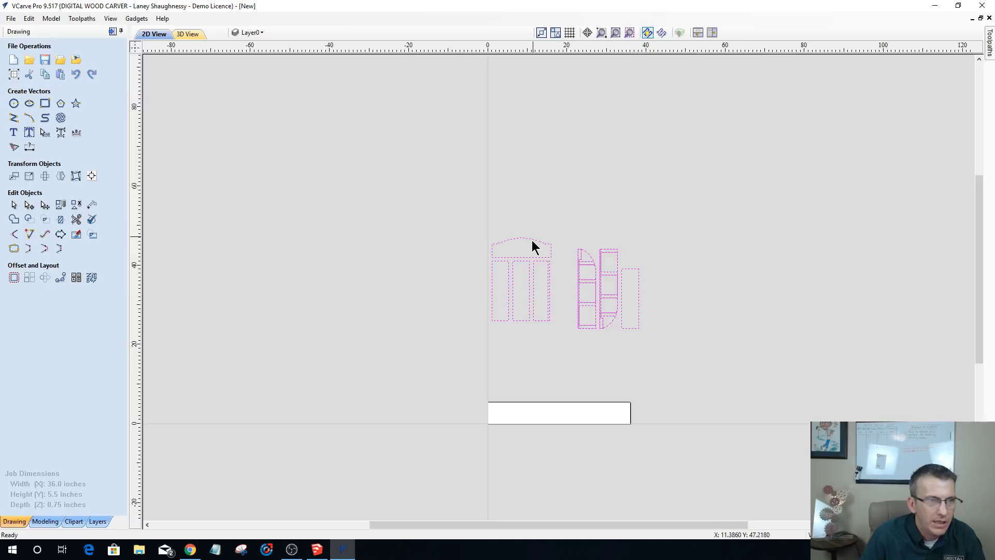
drag(567, 281, 348, 257)
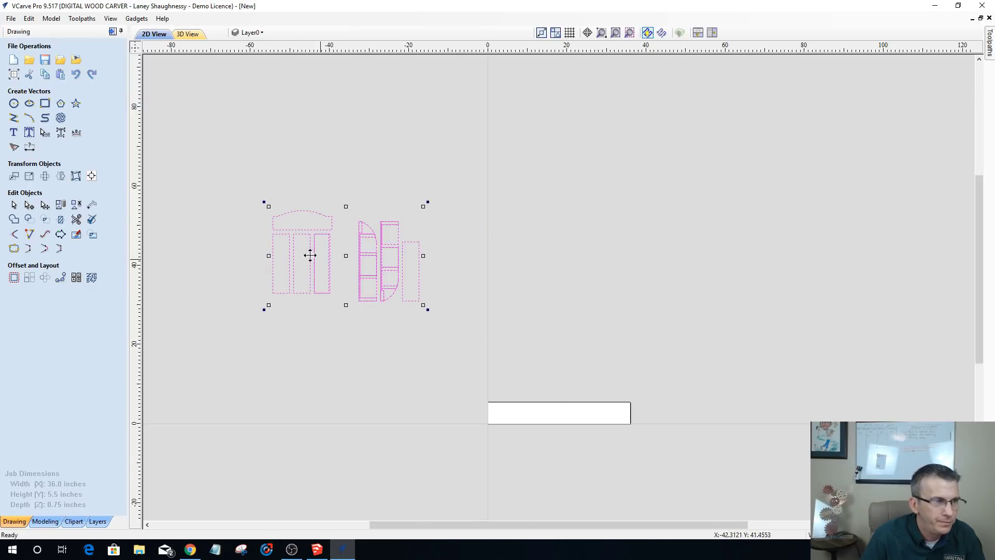
scroll(309, 254, up, 6)
click(419, 350)
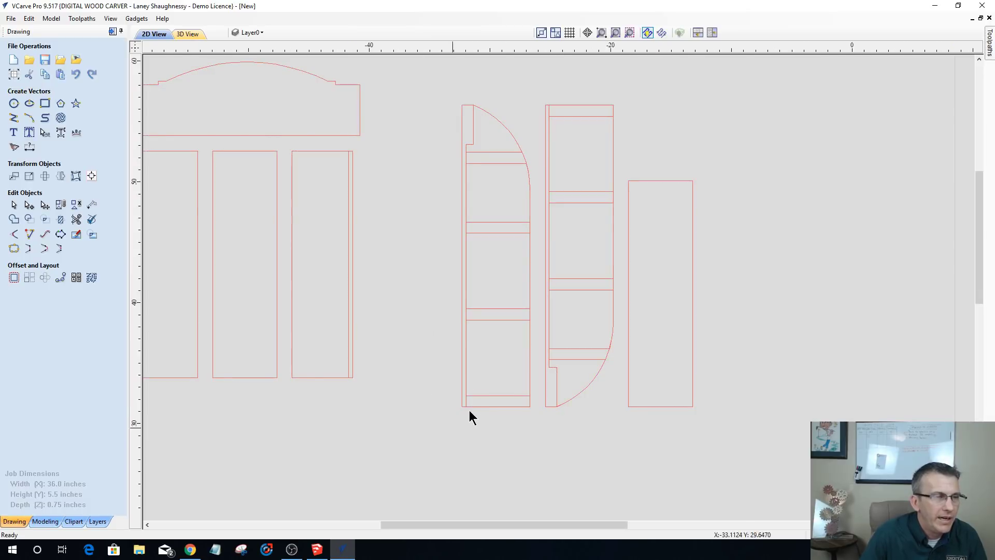
scroll(264, 333, down, 4)
scroll(292, 303, up, 3)
scroll(570, 352, down, 4)
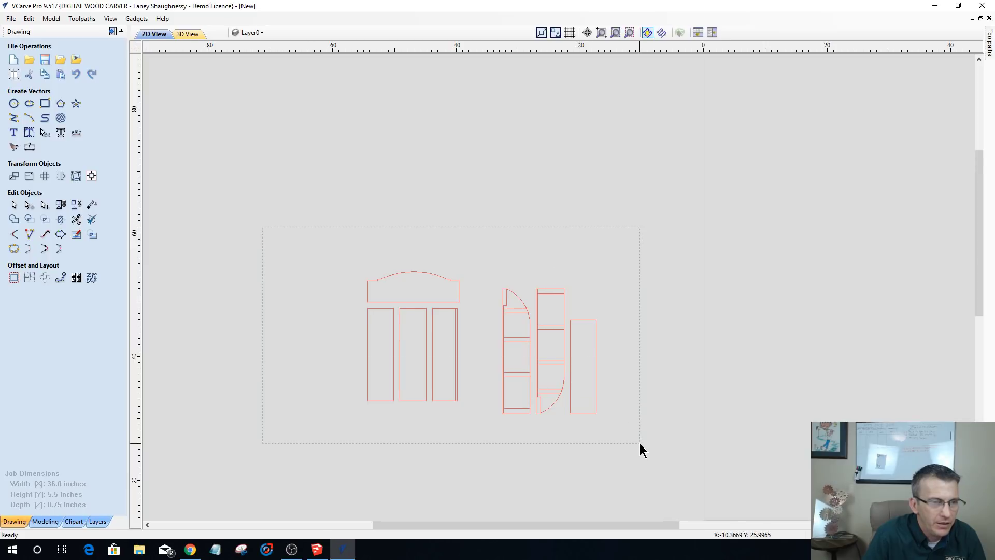
- Group the vectors of the shelf with the edge strip and of each of the two curved side panels as separate parts
drag(333, 157, 331, 159)
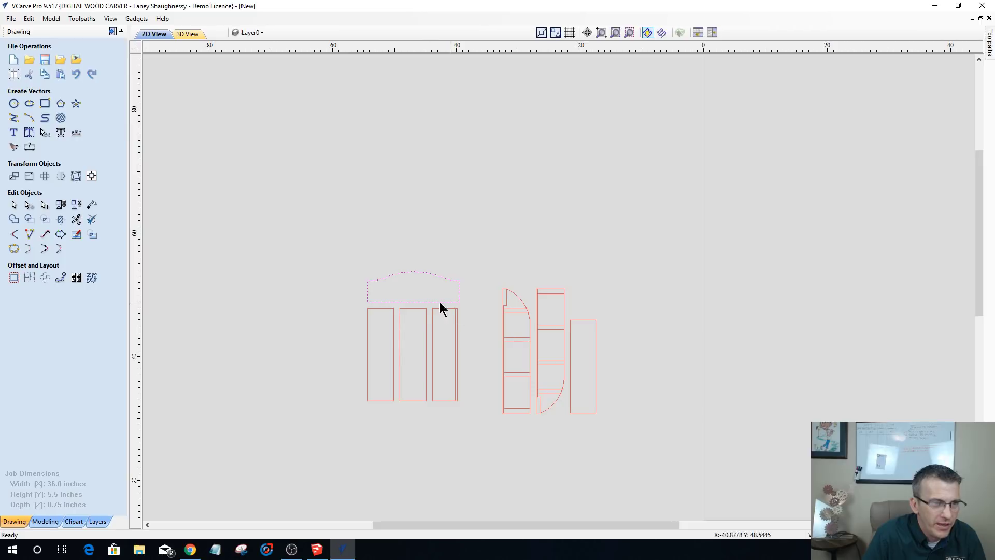
click(484, 440)
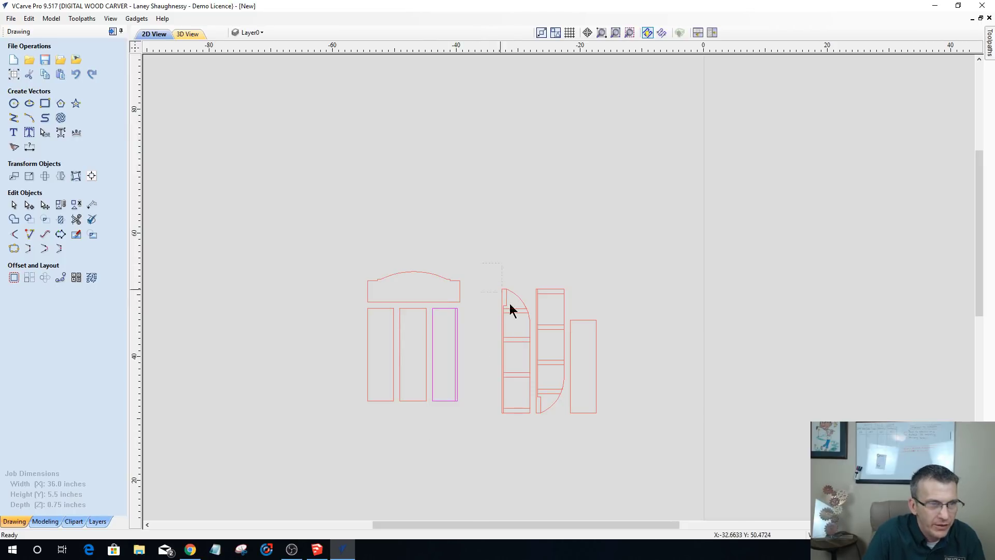
drag(536, 428, 536, 426)
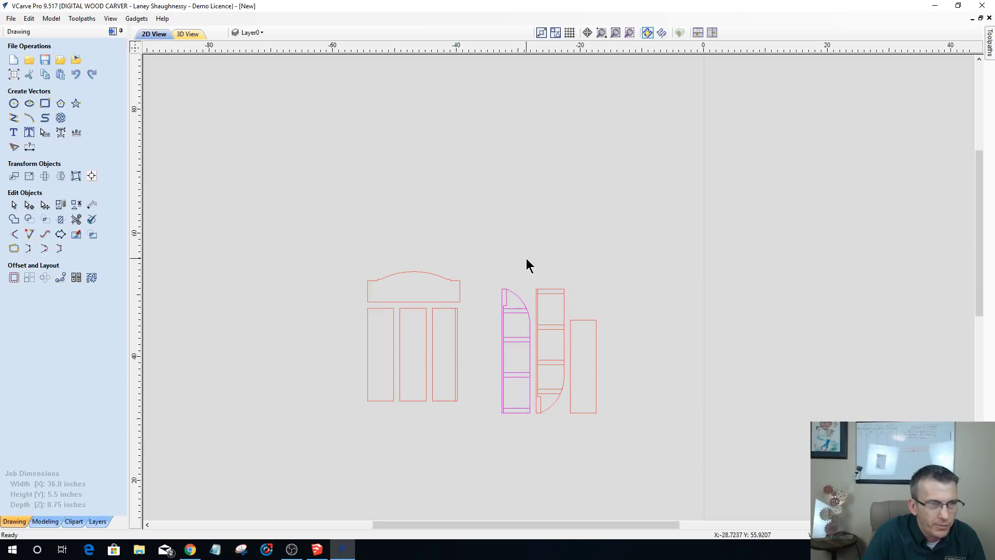
drag(525, 257, 576, 422)
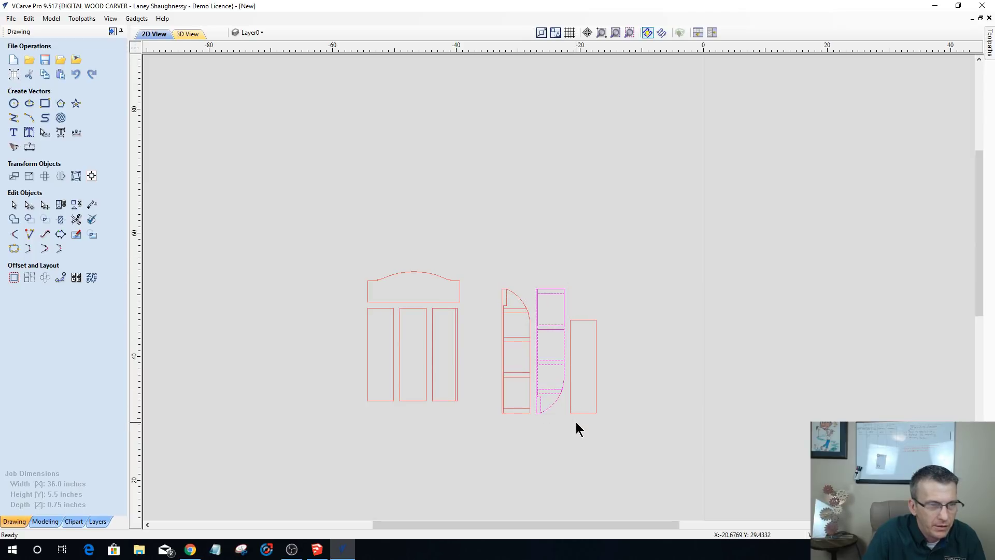
click(571, 374)
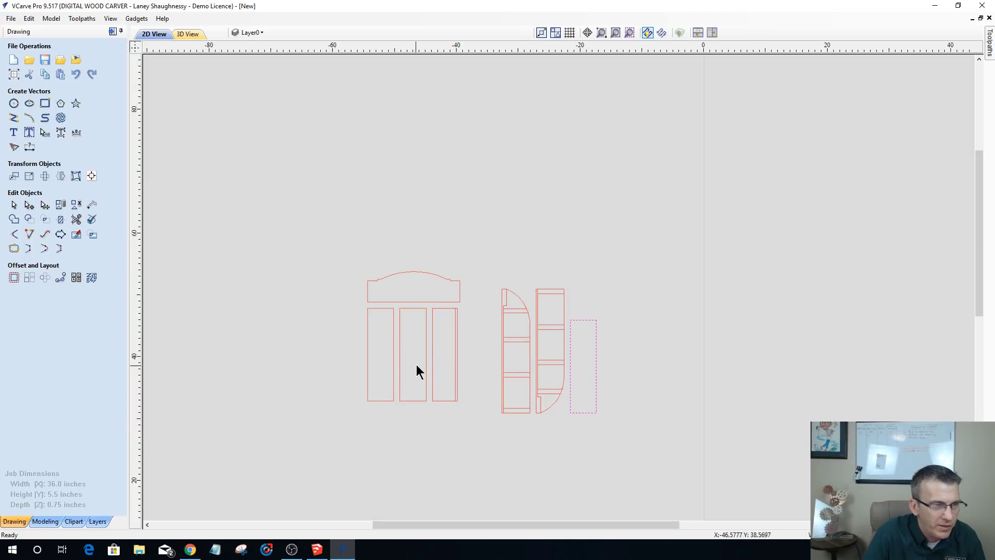
click(365, 291)
- Select all parts for nesting and set the tool diameter to .25 inches and the clearance to 0.0625 inches
scroll(341, 262, down, 4)
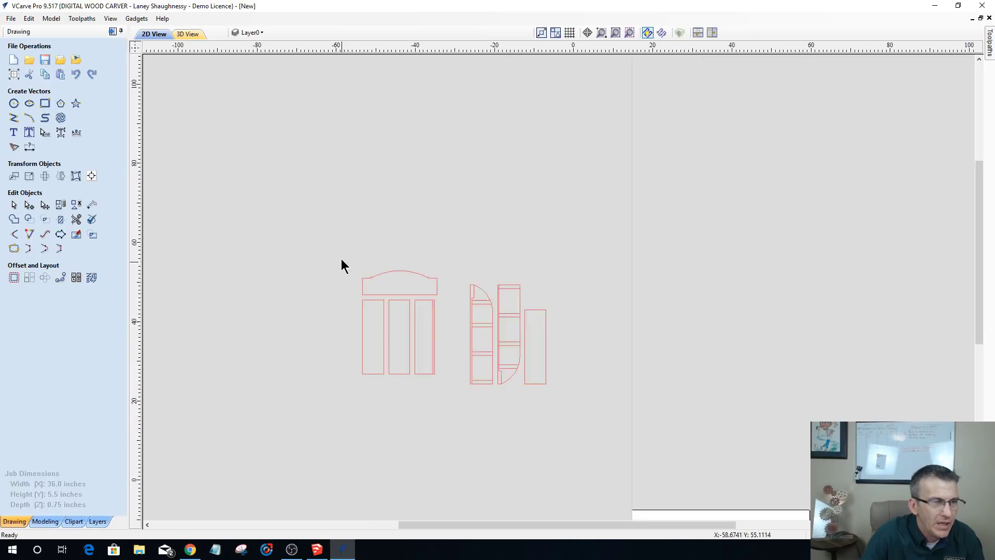
key(ctrl+a)
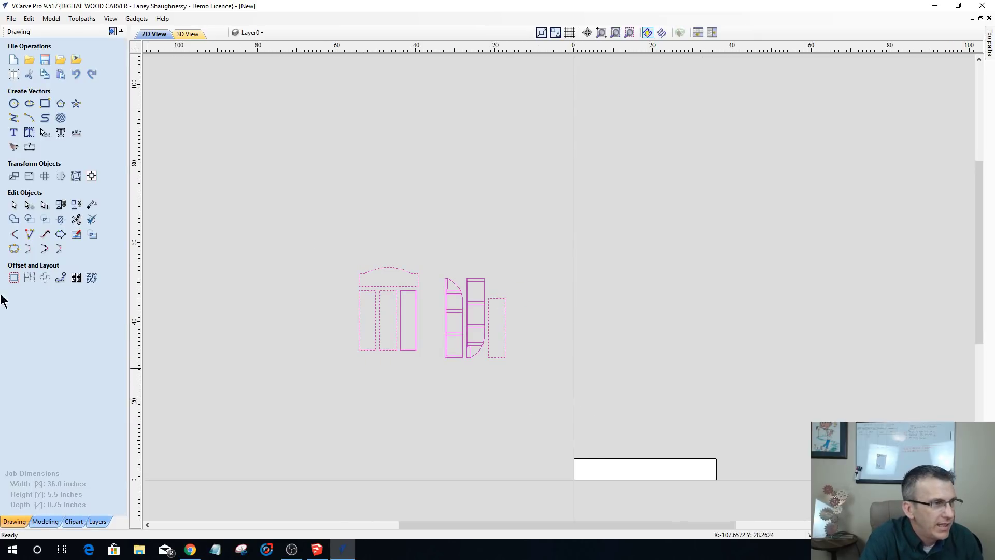
click(93, 278)
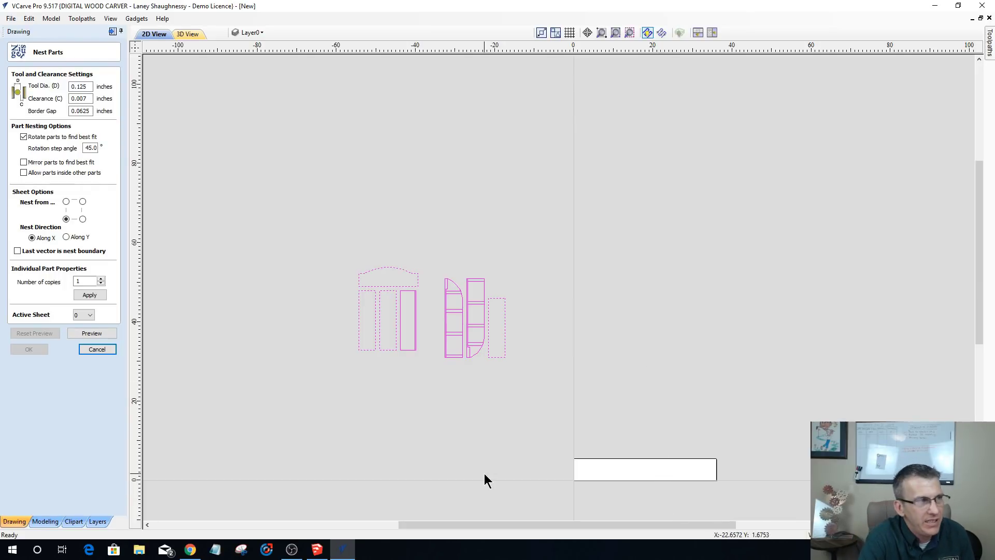
double_click(83, 87)
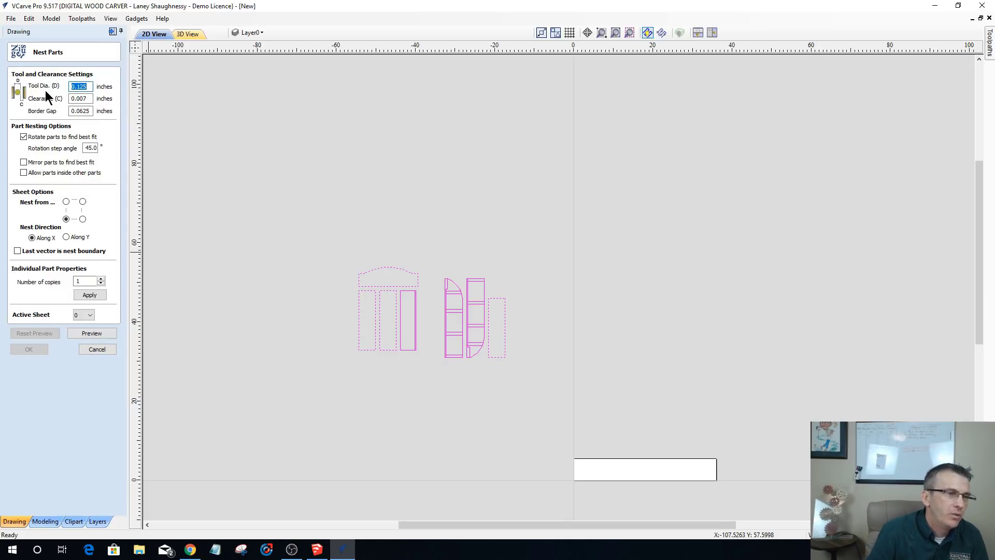
text(.2)
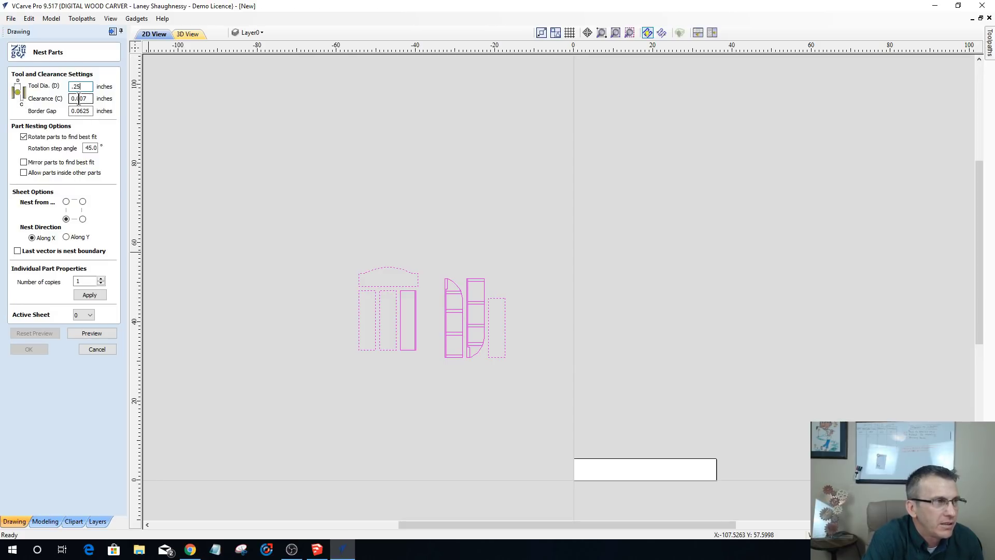
drag(86, 99, 83, 98)
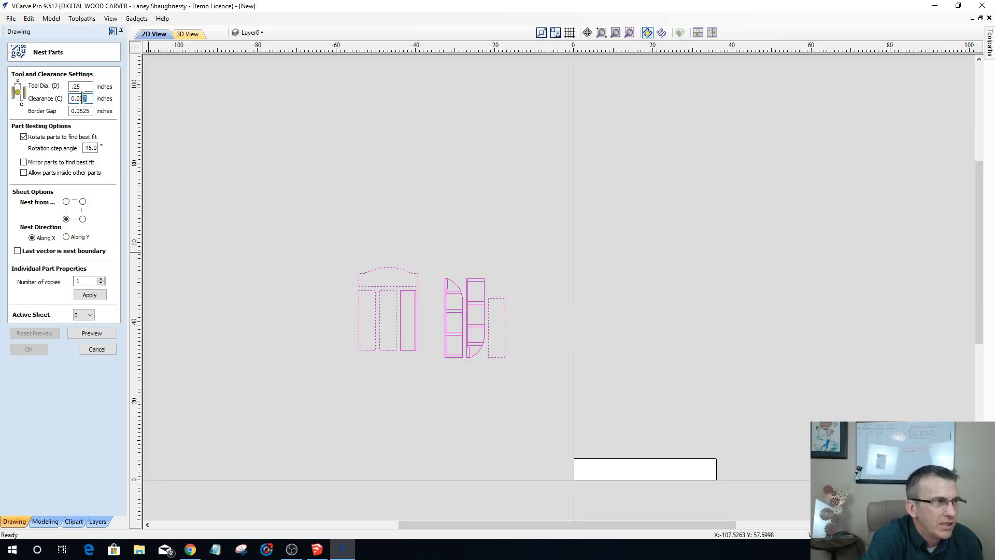
double_click(83, 99)
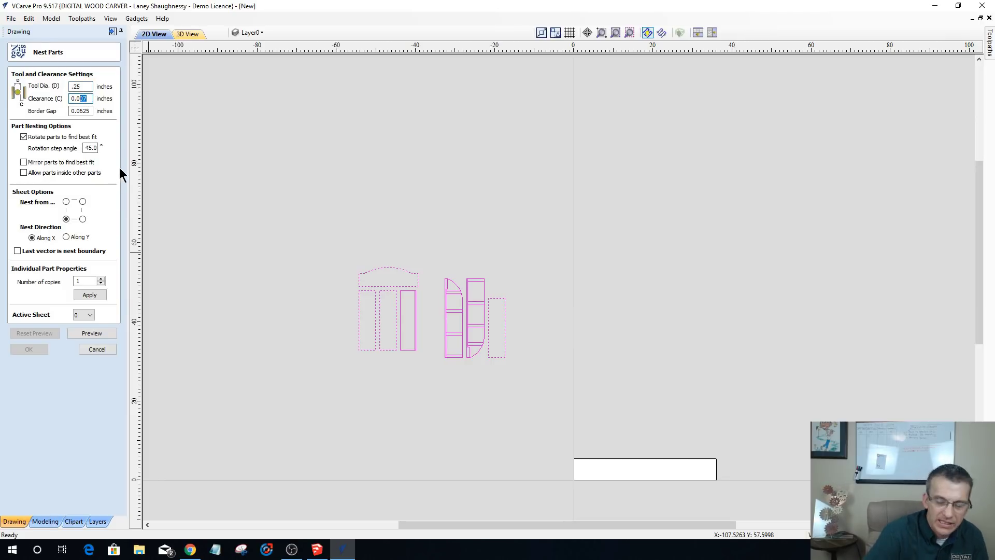
text(0.0625)
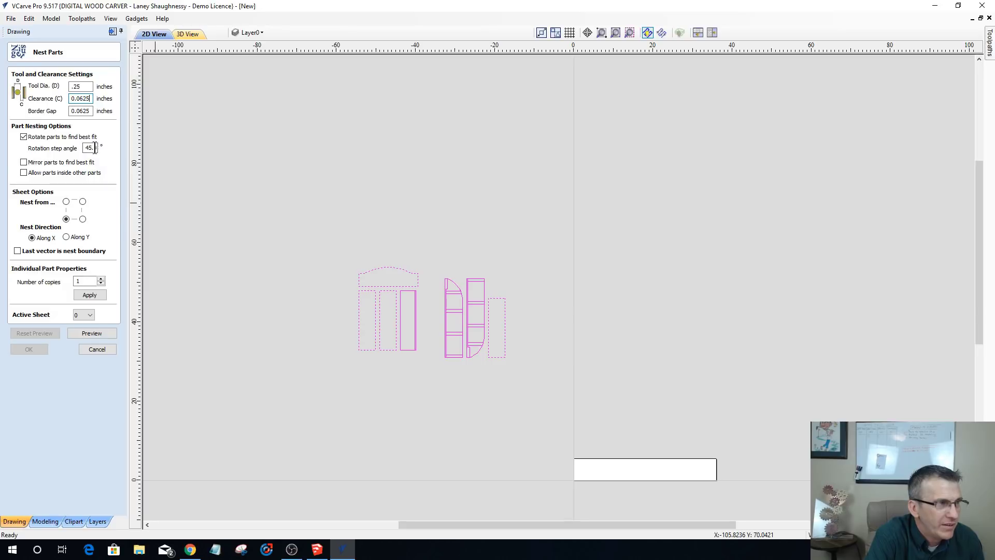
- Set the rotation step angle to 90° and preview the nested layout
drag(94, 147, 54, 142)
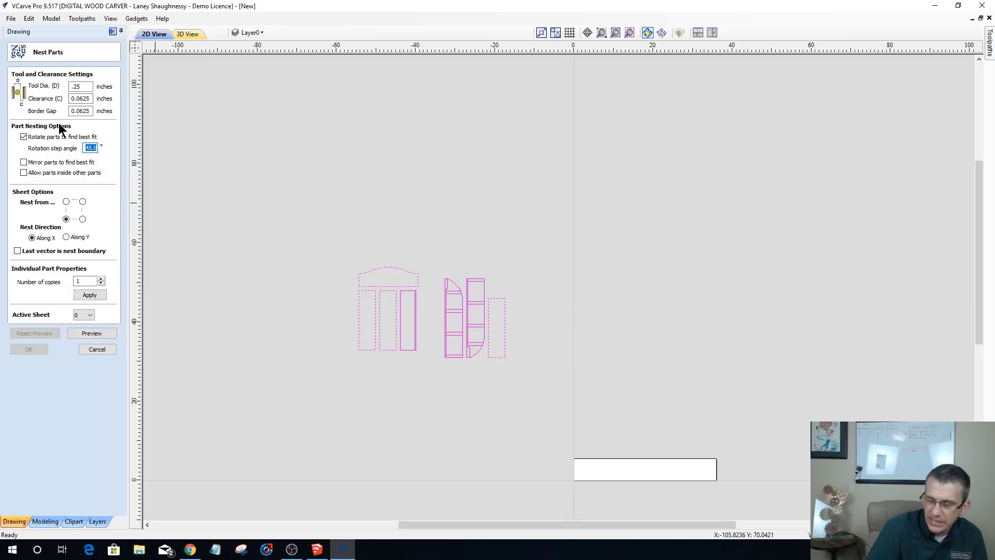
text(90)
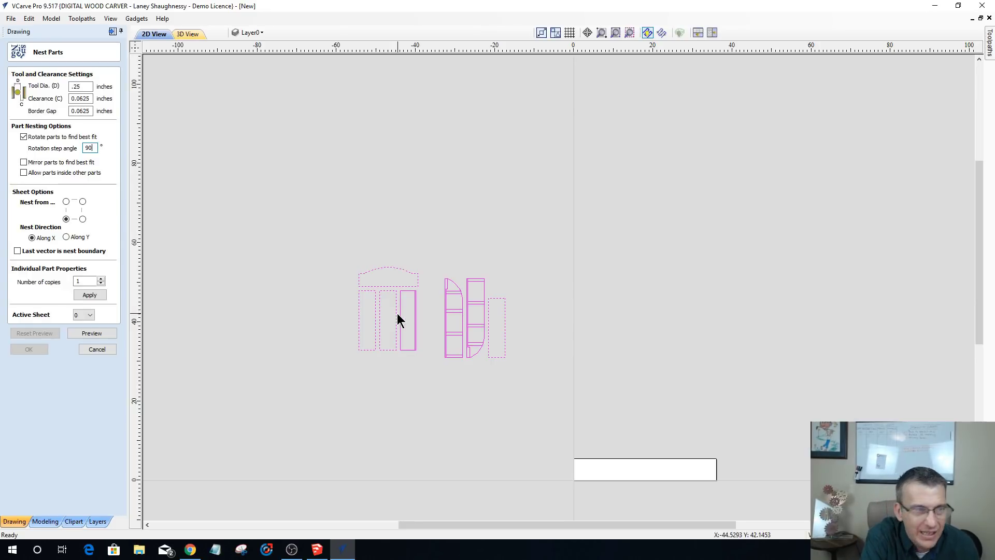
click(83, 333)
scroll(651, 483, up, 5)
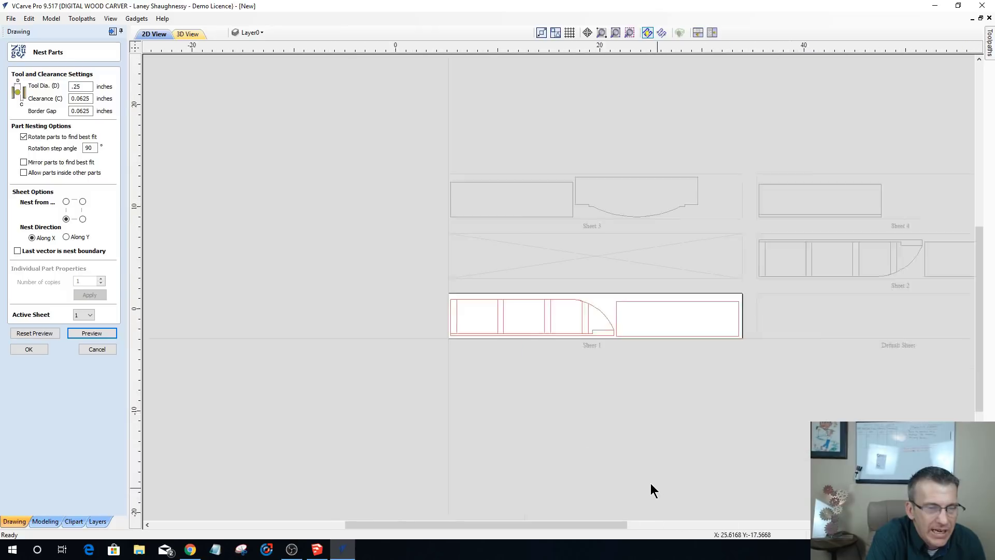
scroll(506, 415, down, 5)
scroll(477, 304, up, 4)
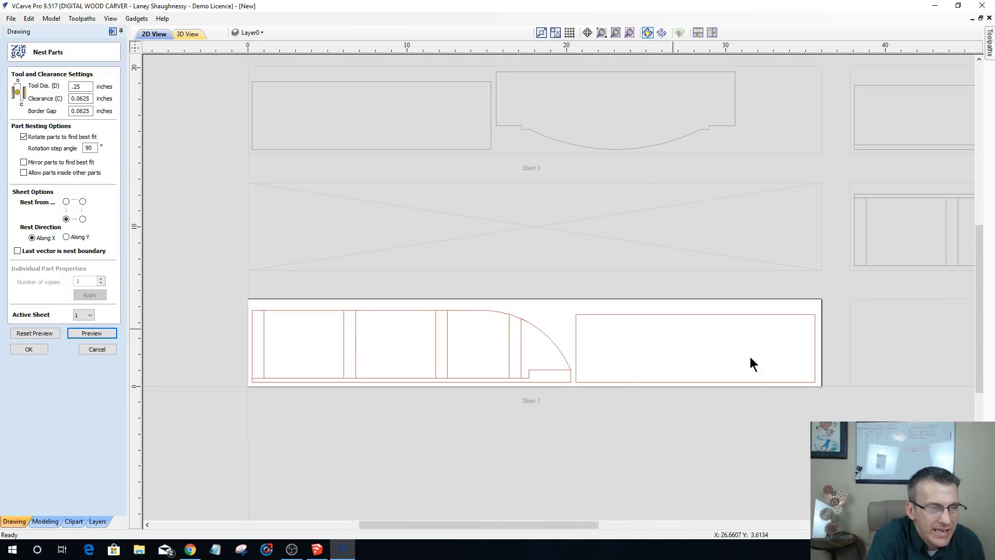
scroll(607, 403, down, 2)
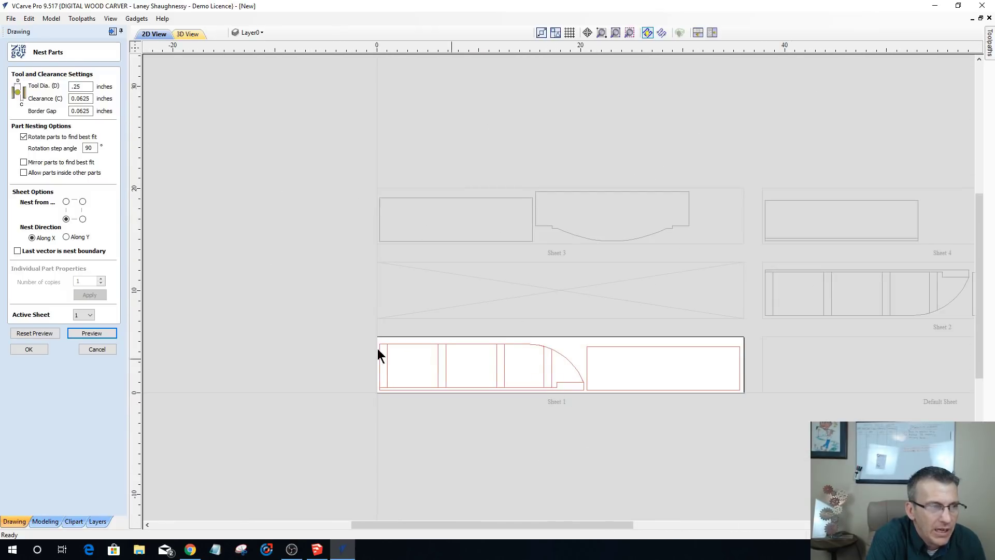
- Make sheets 2, 3 and 4 active one after another to inspect the parts nested on each
click(83, 314)
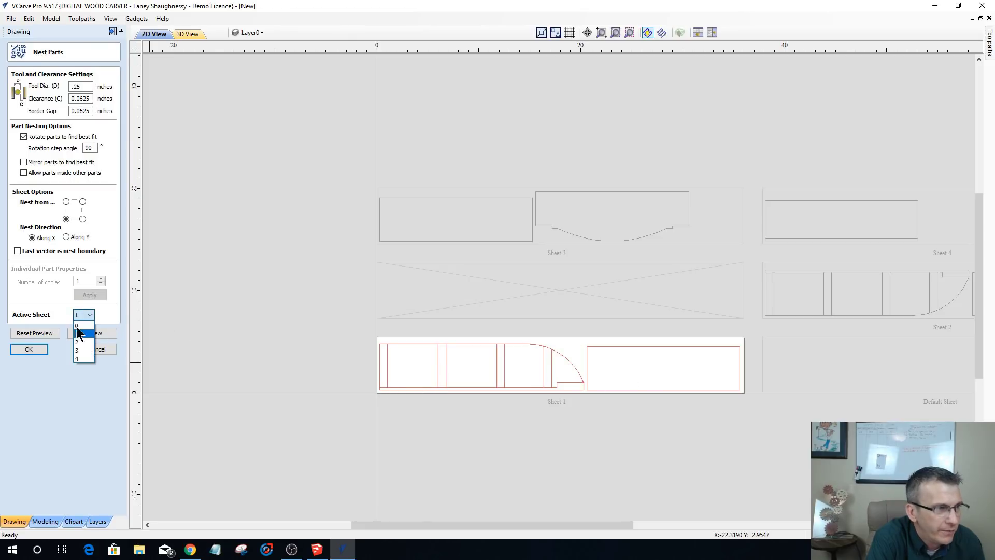
click(83, 342)
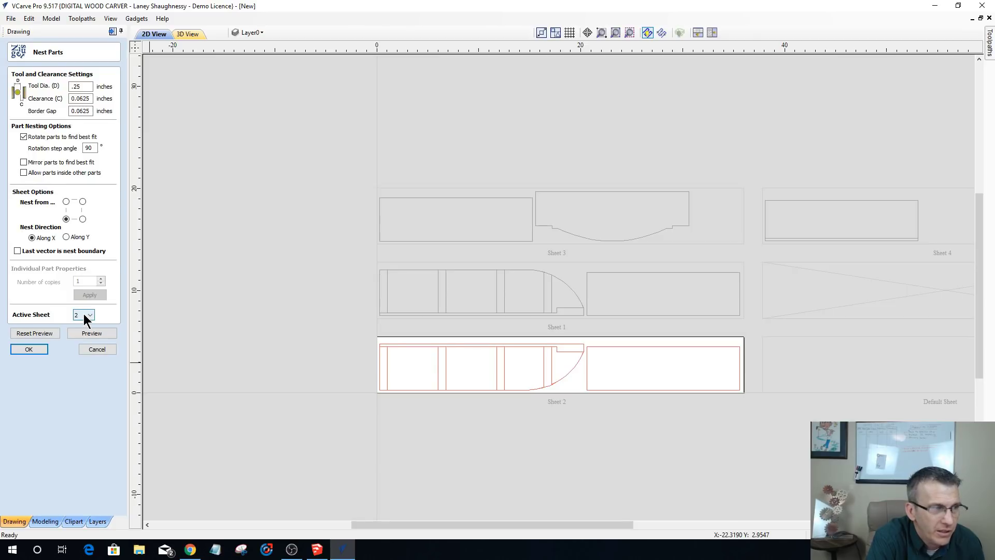
click(83, 314)
click(81, 350)
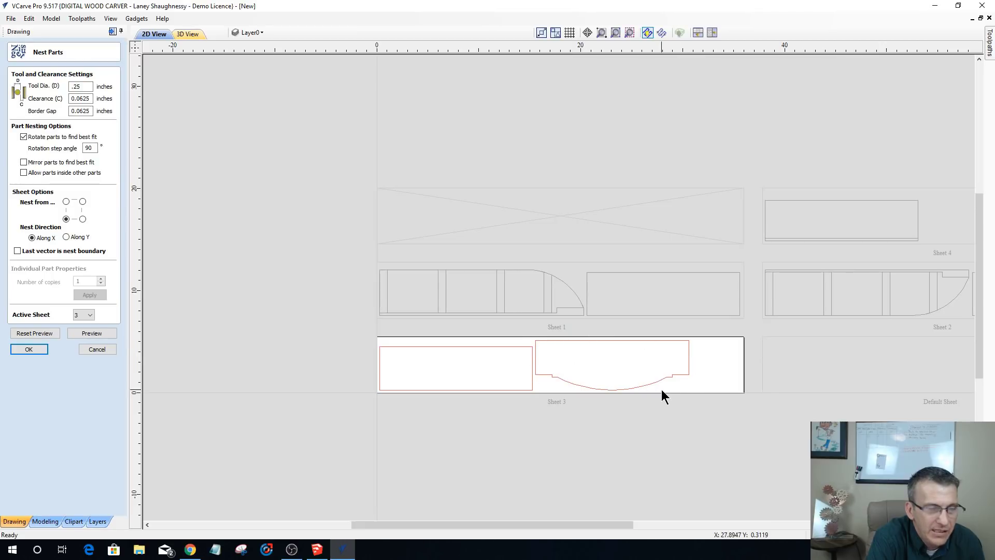
click(83, 315)
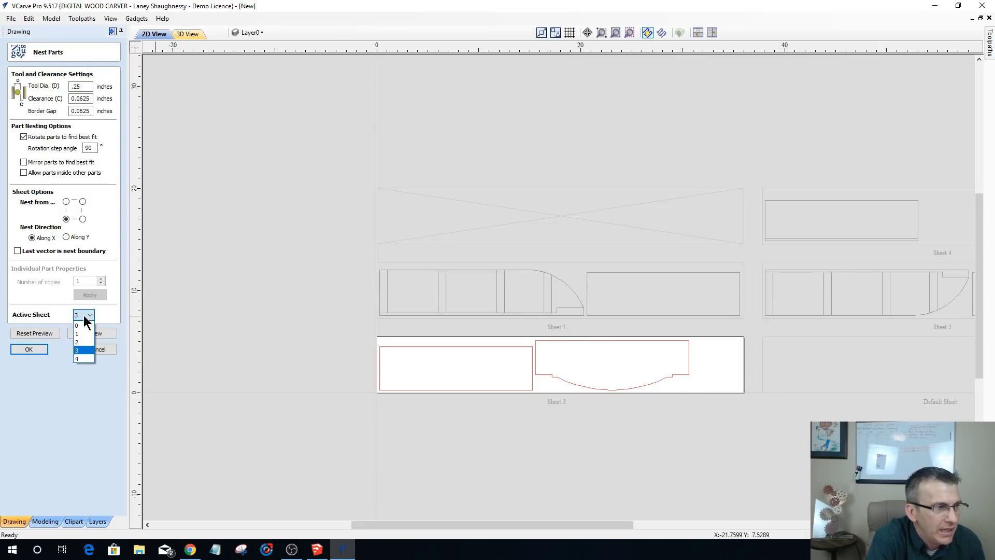
click(83, 359)
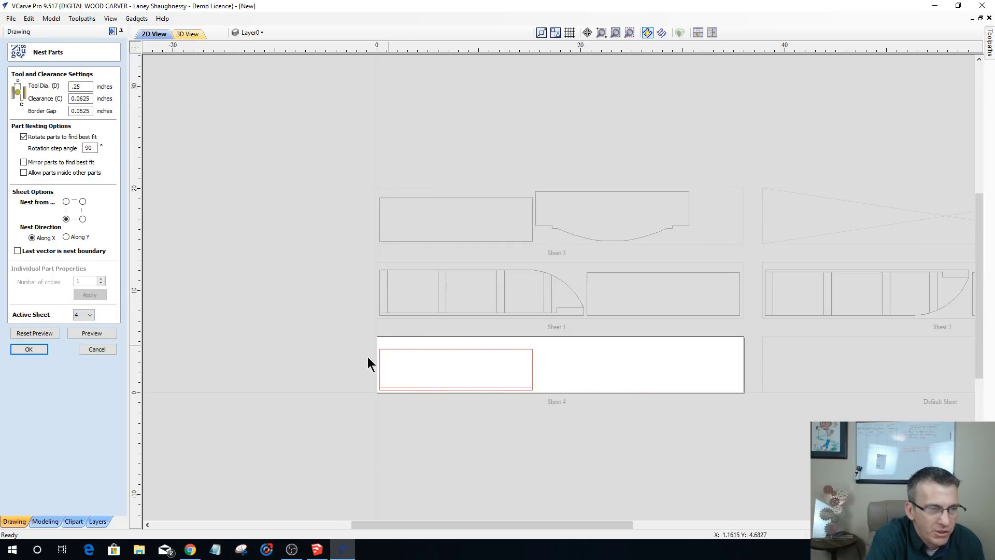
- Examine the unused area of sheet 4 alongside the layouts of the other nested sheets
scroll(415, 390, down, 2)
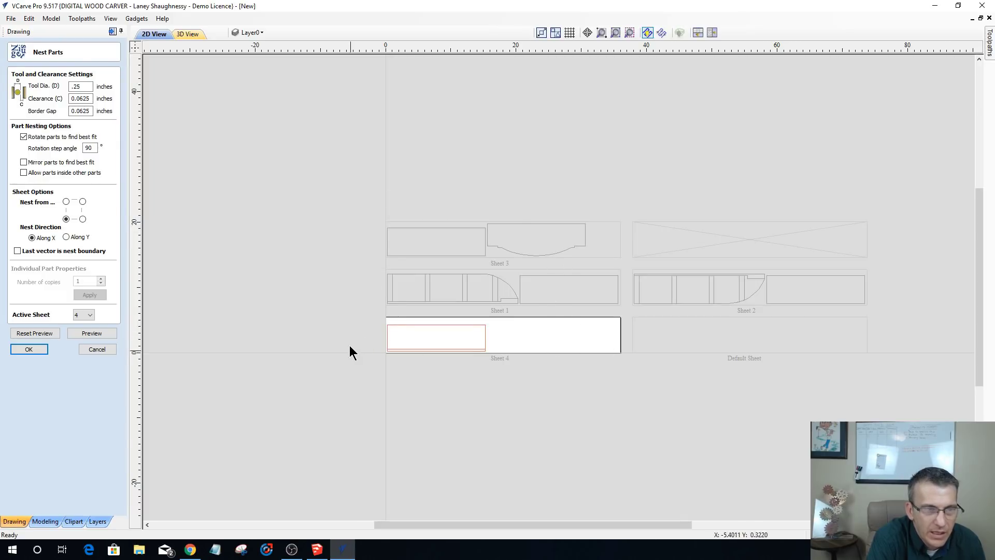
scroll(351, 344, up, 2)
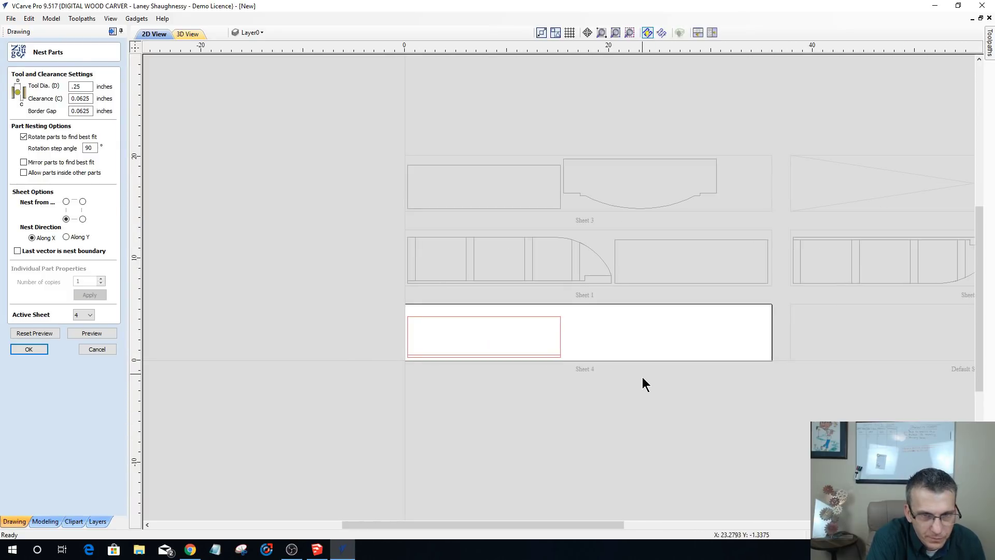
middle_drag(642, 378, 571, 395)
scroll(578, 389, down, 1)
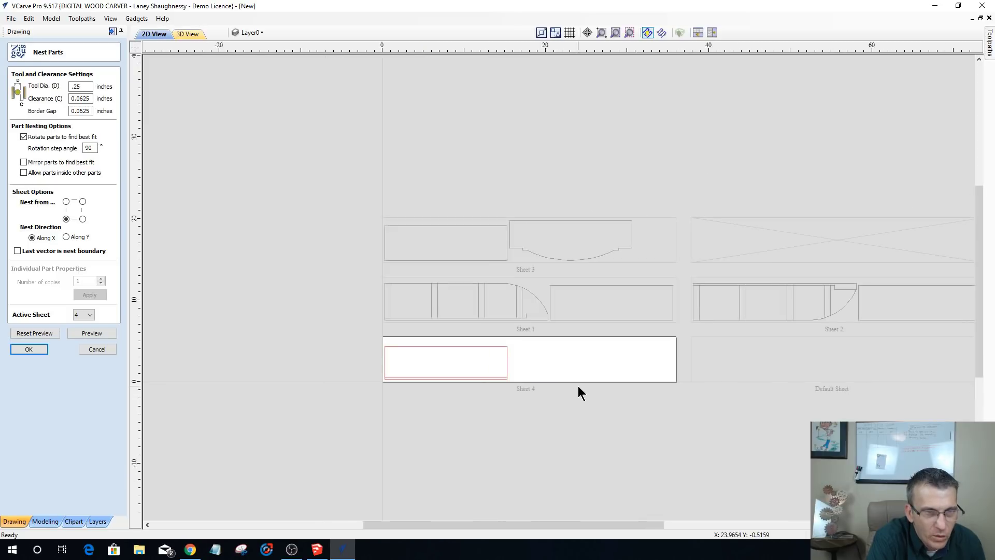
scroll(573, 364, up, 1)
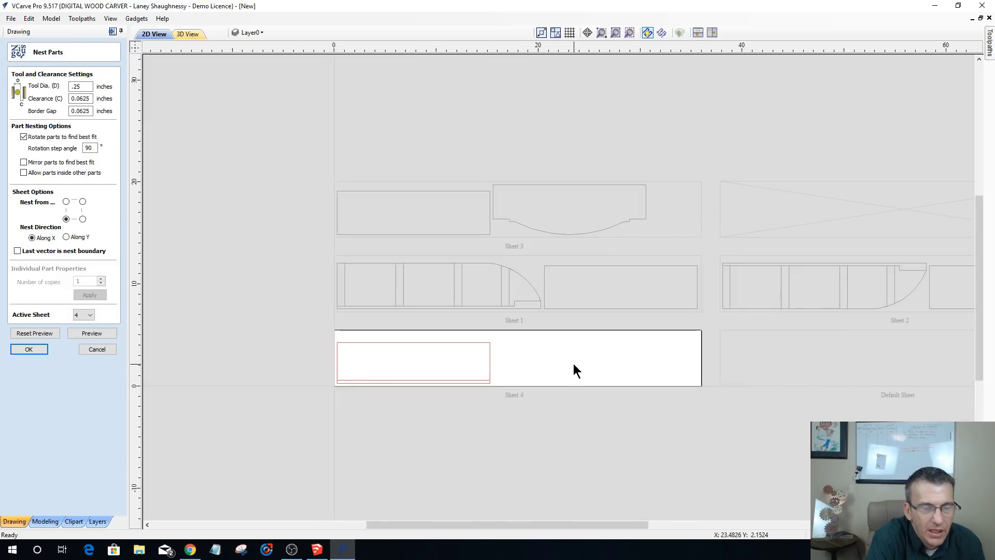
scroll(598, 347, down, 1)
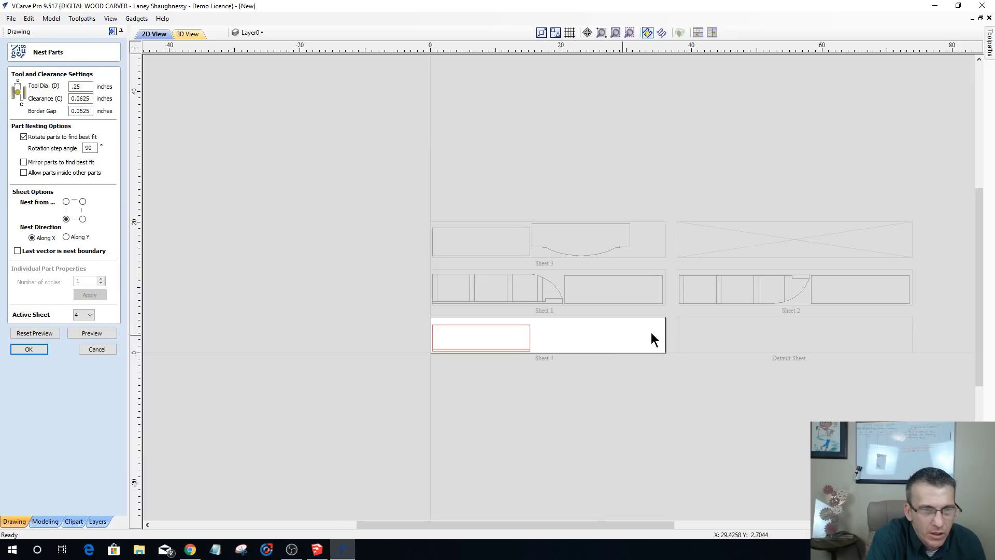
scroll(757, 281, up, 1)
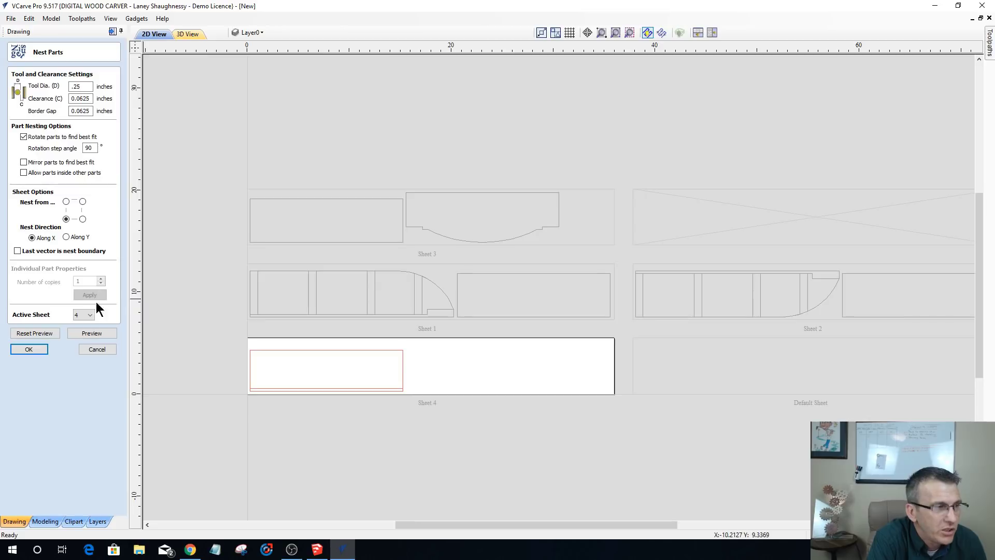
- Make sheet 1 and sheet 2 active in turn to inspect the parts nested on each
click(82, 318)
click(84, 335)
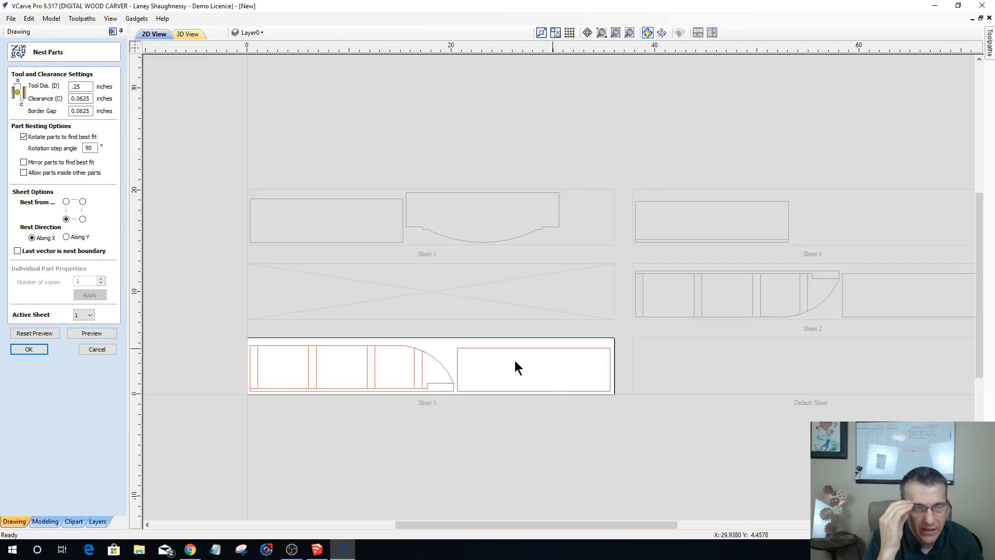
scroll(548, 433, down, 3)
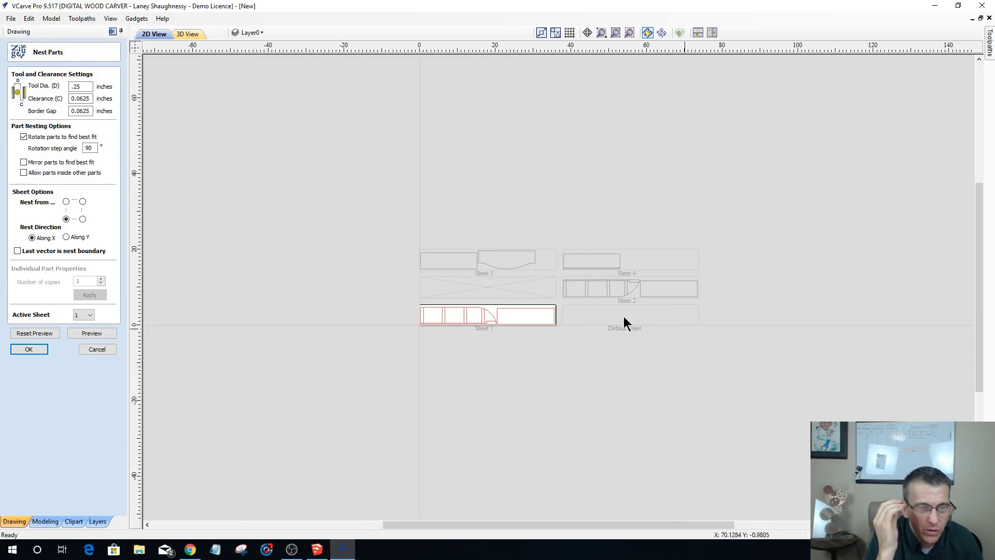
scroll(507, 336, up, 3)
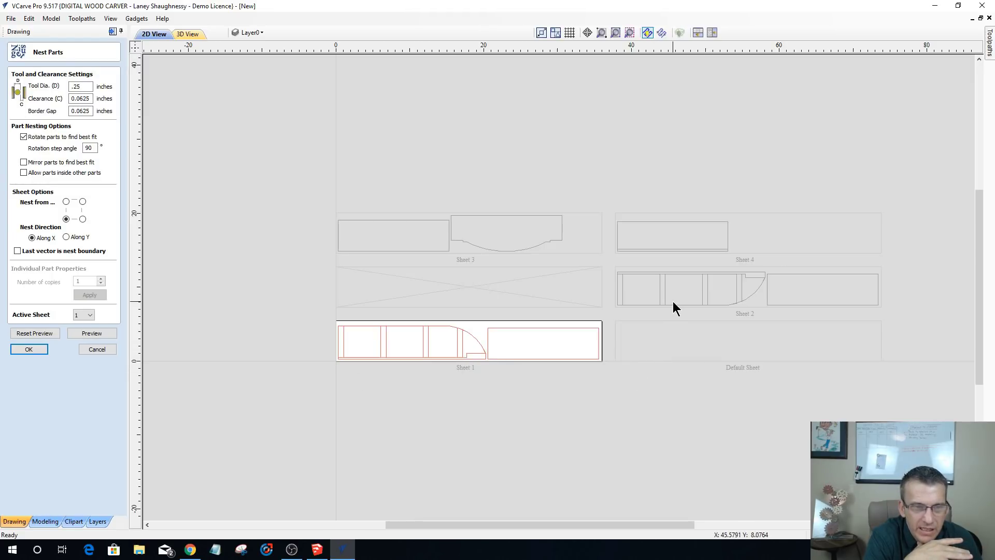
click(91, 315)
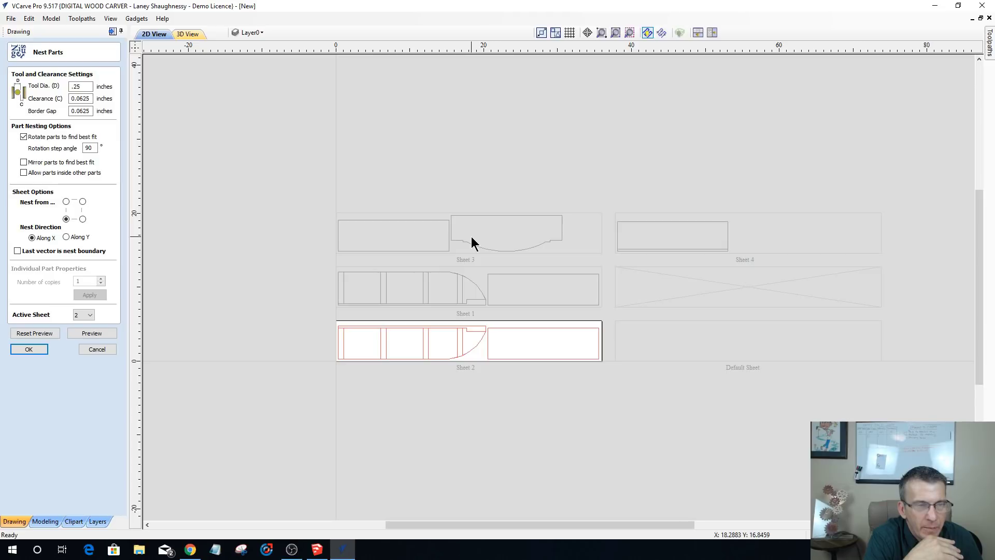
scroll(447, 216, up, 3)
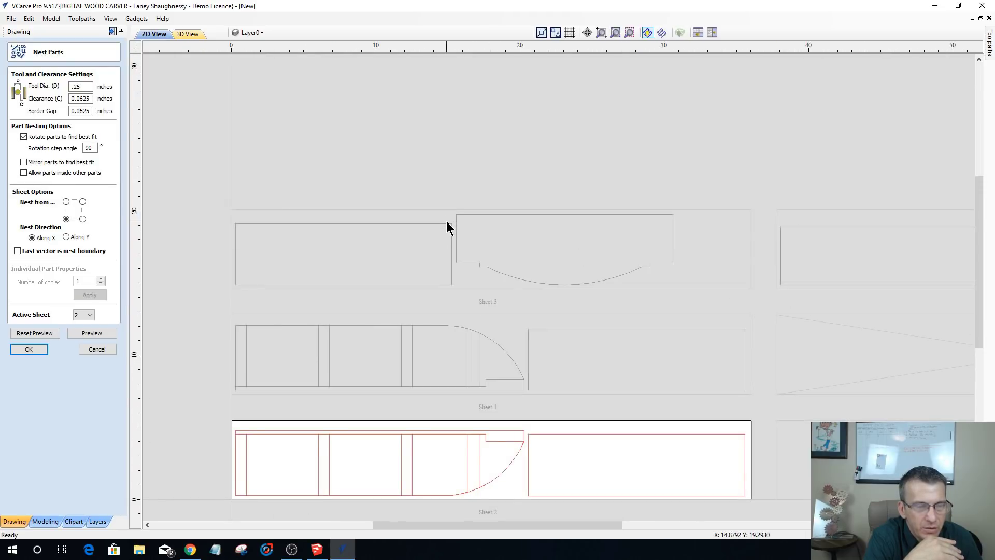
- Make sheet 3 the active sheet
click(88, 316)
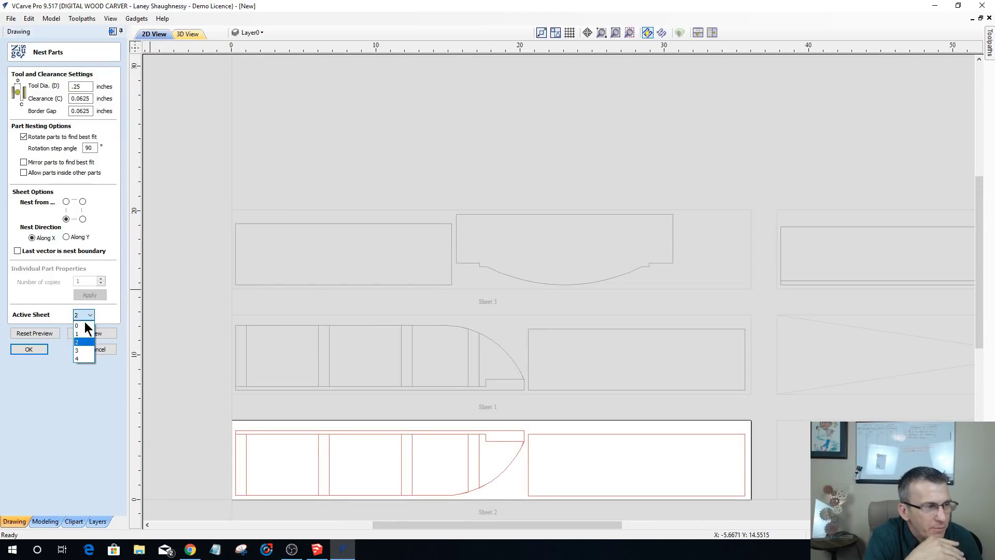
click(79, 348)
scroll(456, 332, down, 3)
scroll(472, 383, up, 5)
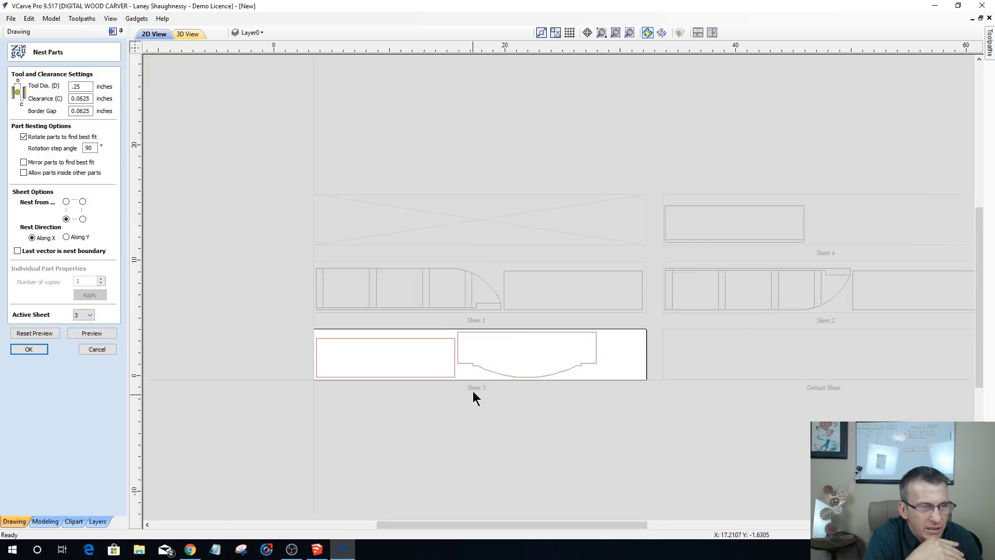
- Close part nesting and flip the curved part on sheet 3 vertically about the job center
click(518, 342)
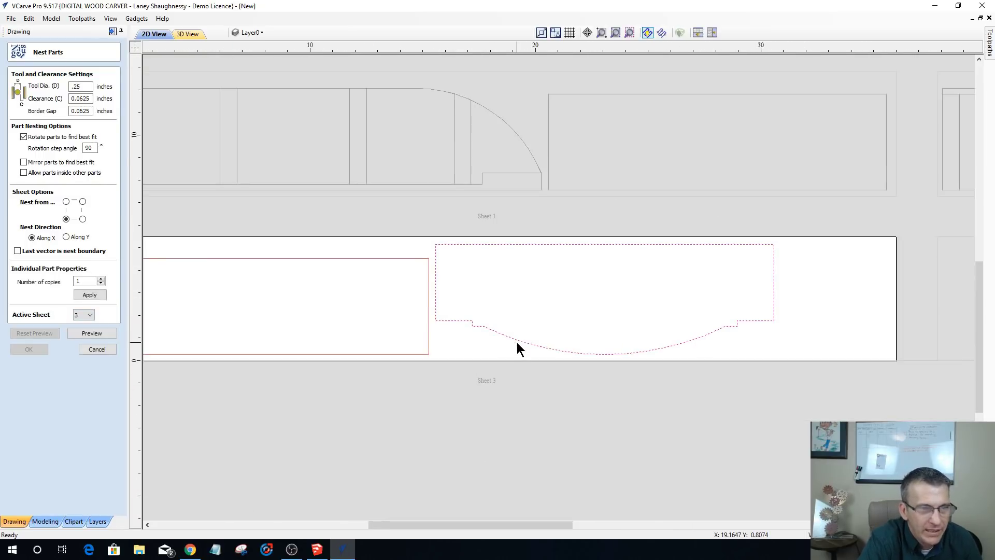
click(97, 349)
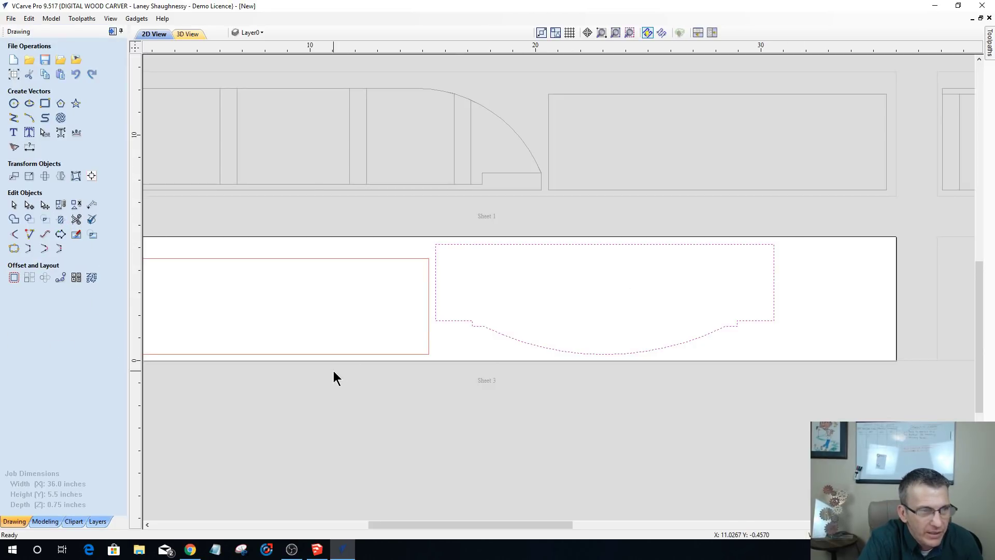
click(60, 177)
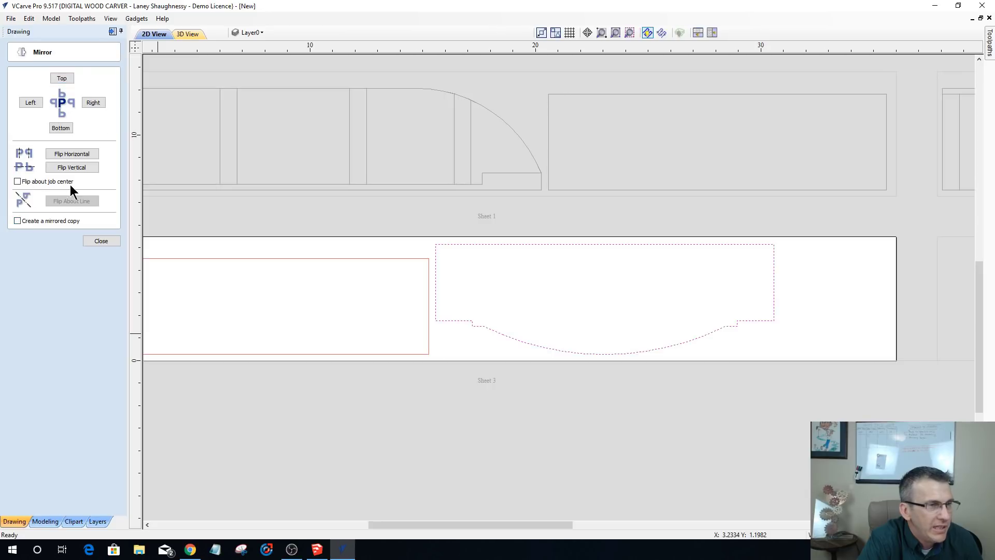
click(17, 182)
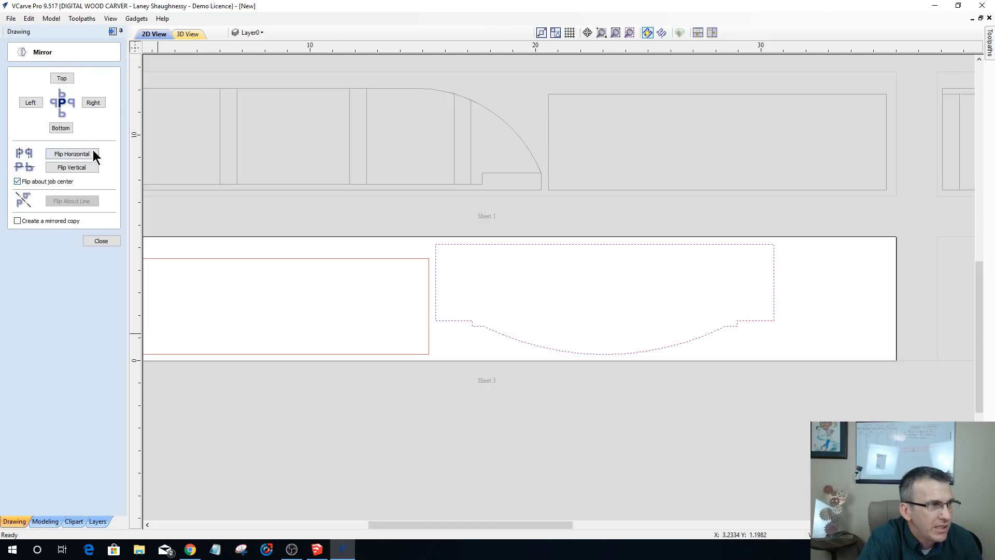
click(72, 167)
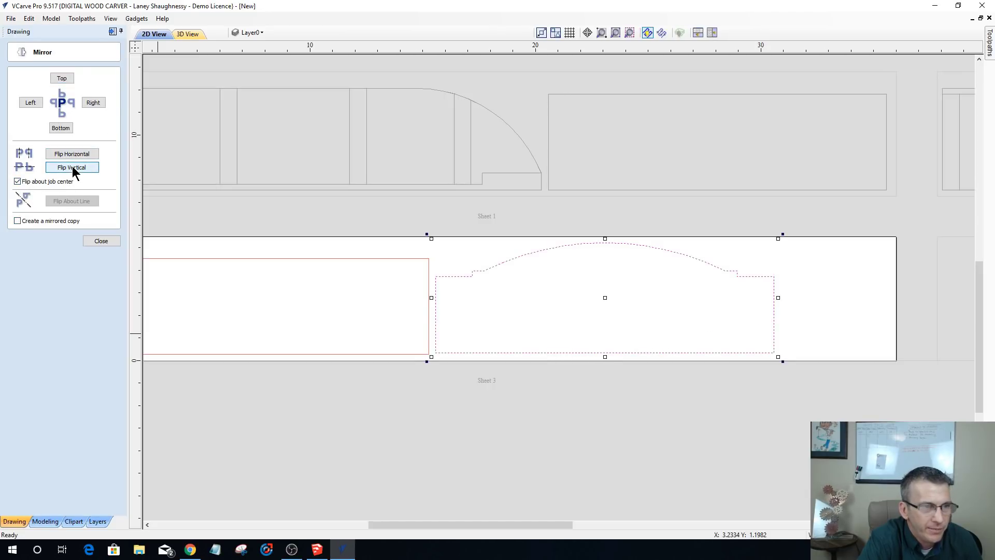
click(543, 390)
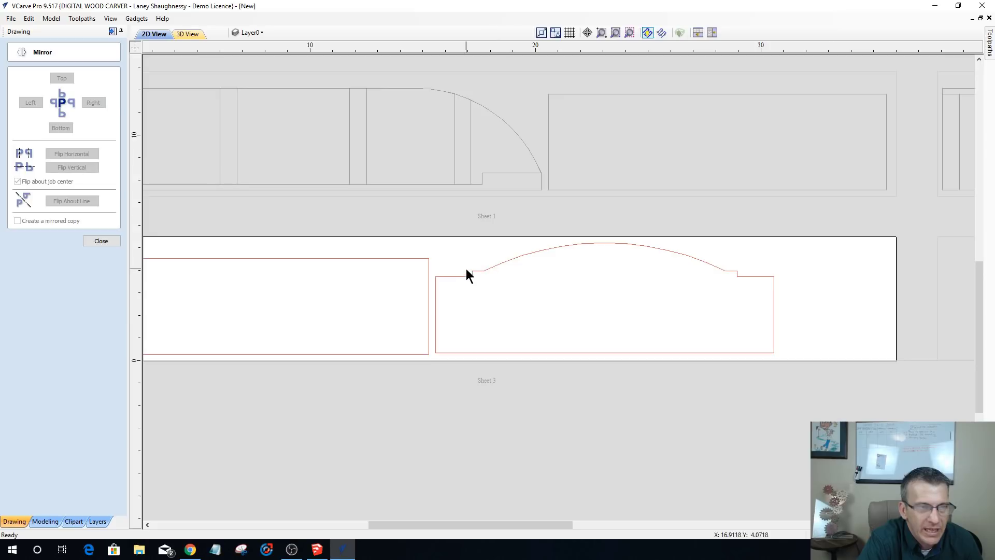
scroll(663, 344, down, 4)
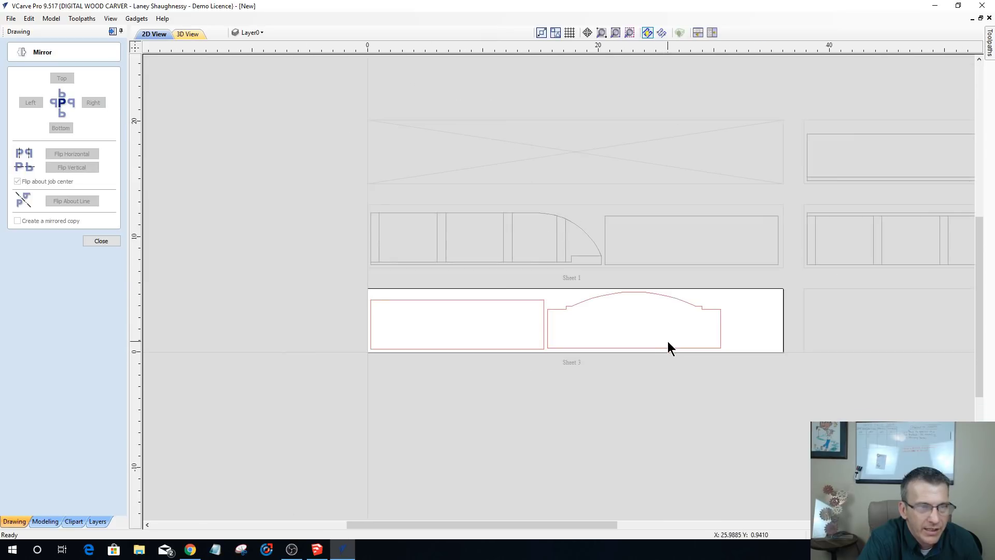
scroll(592, 333, up, 2)
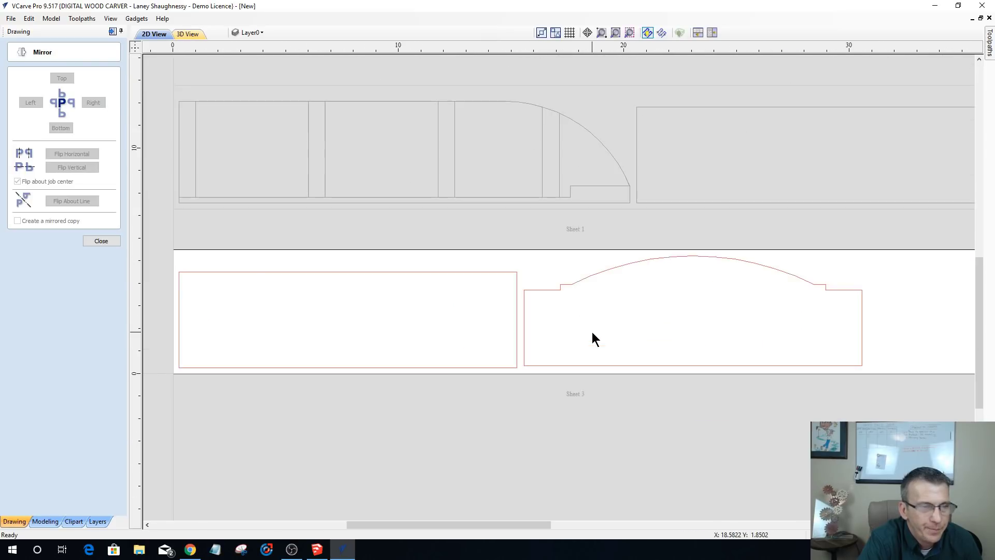
scroll(592, 333, down, 2)
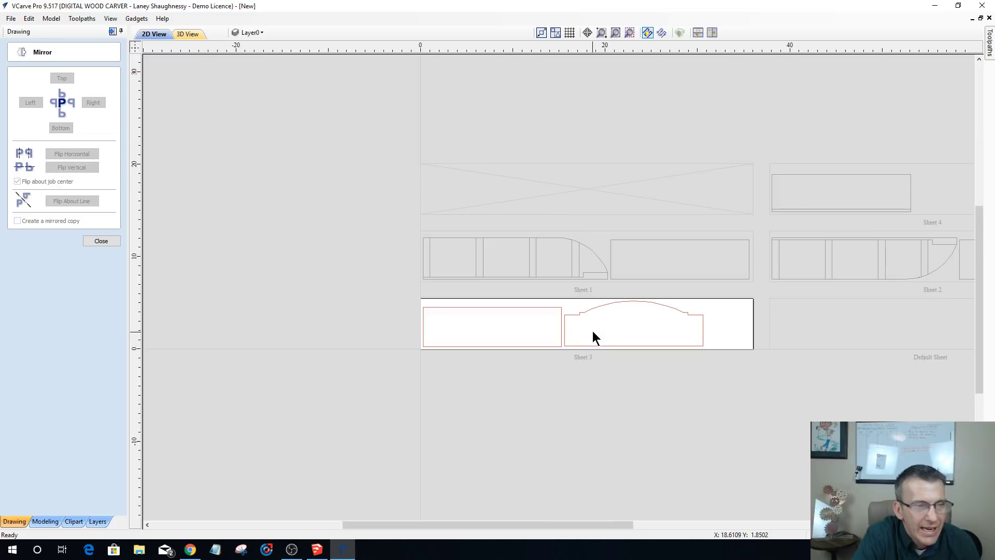
- Select the rectangular part on sheet 3 and compare it with the shelves of the spice rack model in SketchUp
click(480, 308)
scroll(477, 344, up, 2)
scroll(581, 334, down, 1)
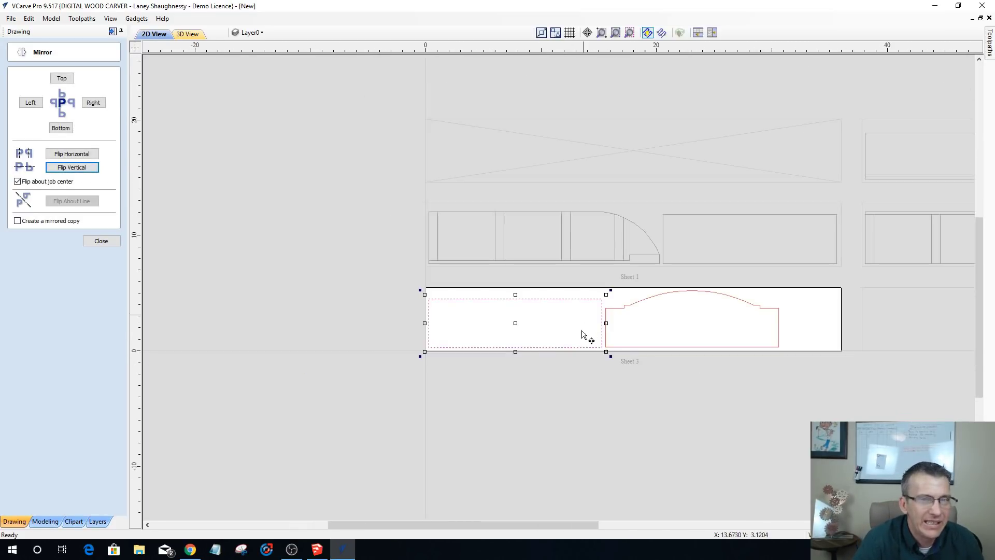
scroll(581, 335, down, 1)
scroll(493, 380, up, 2)
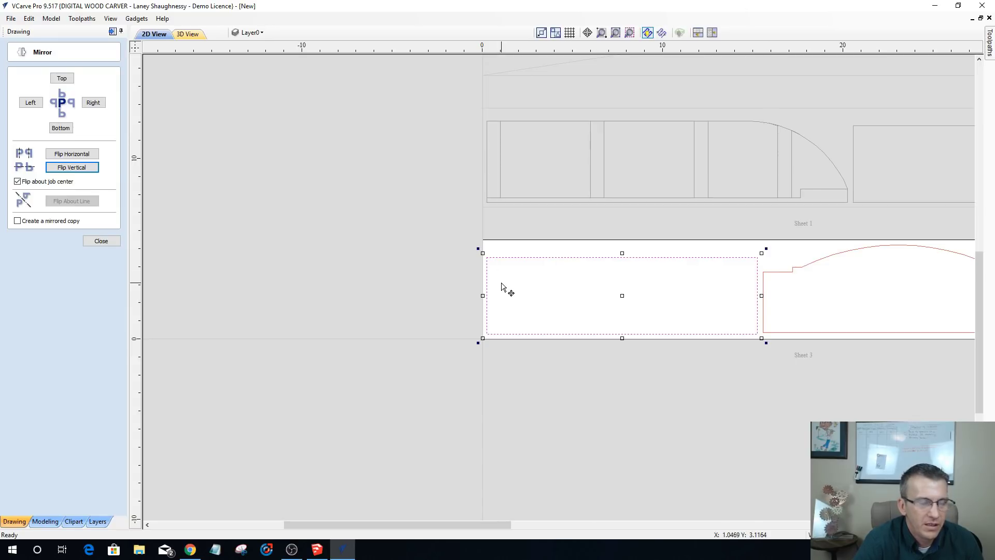
scroll(518, 294, down, 2)
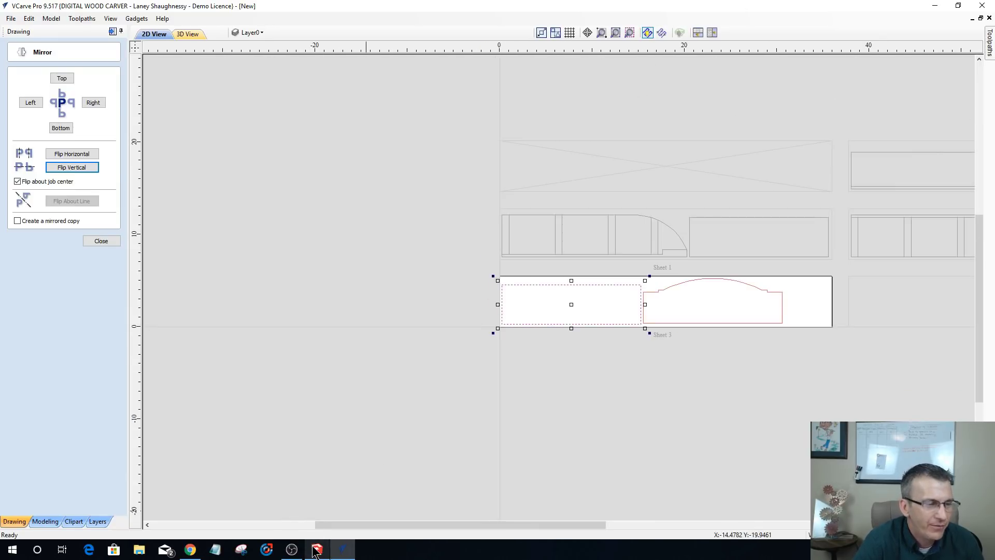
click(317, 549)
middle_drag(541, 407, 282, 338)
middle_drag(324, 373, 449, 374)
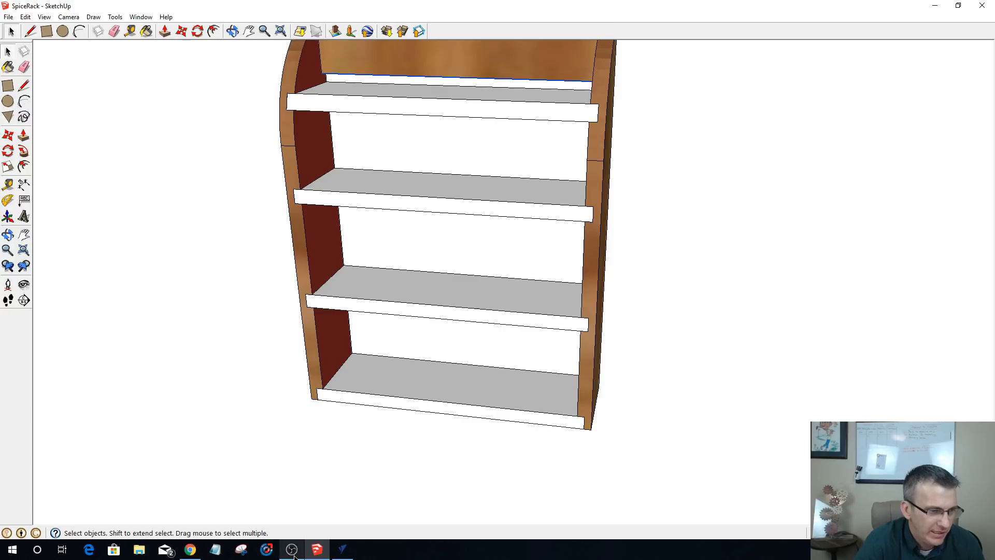
click(330, 542)
scroll(572, 313, up, 4)
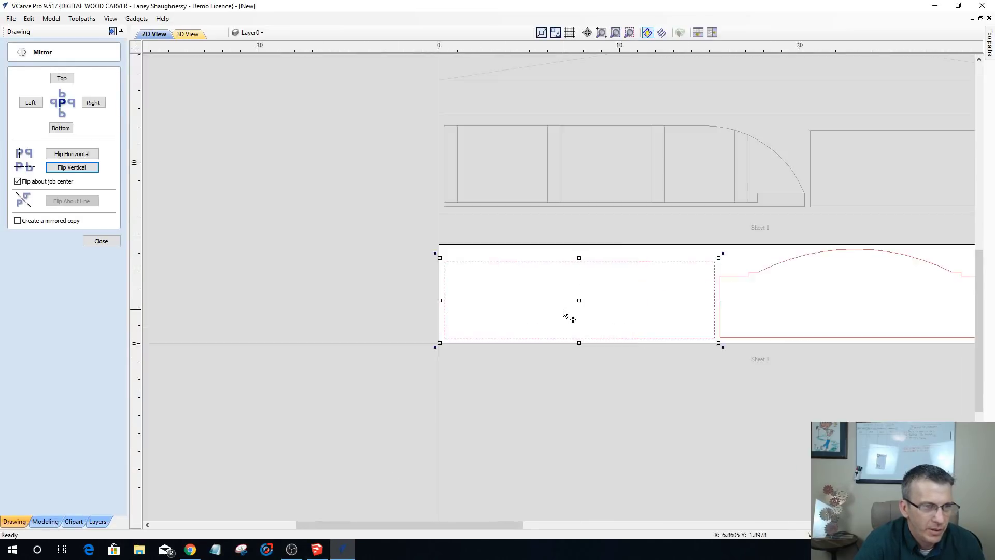
- Draw a circle near the left end of sheet 3's rectangular part, at about X 1.85, Y 2.54, with a diameter of 1.75 inches
click(101, 241)
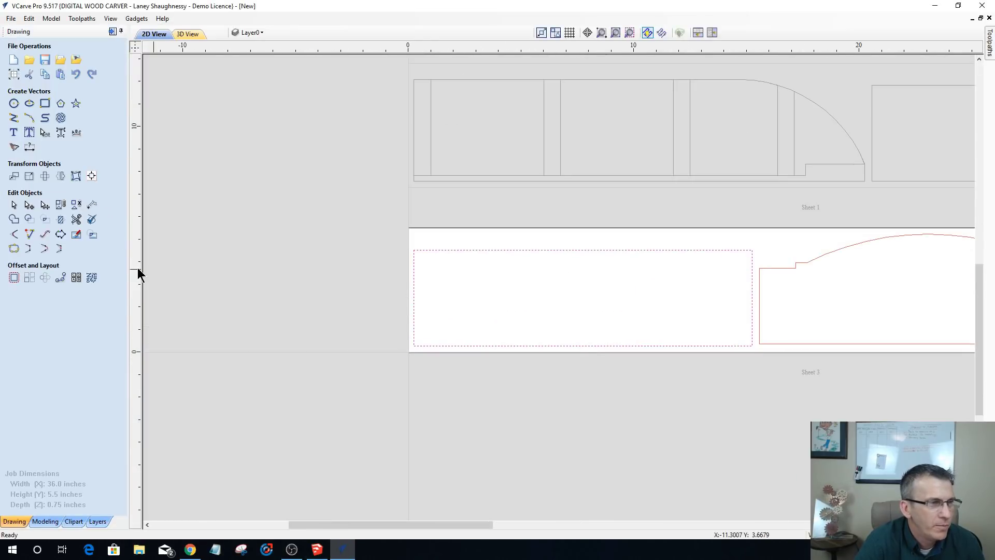
click(12, 105)
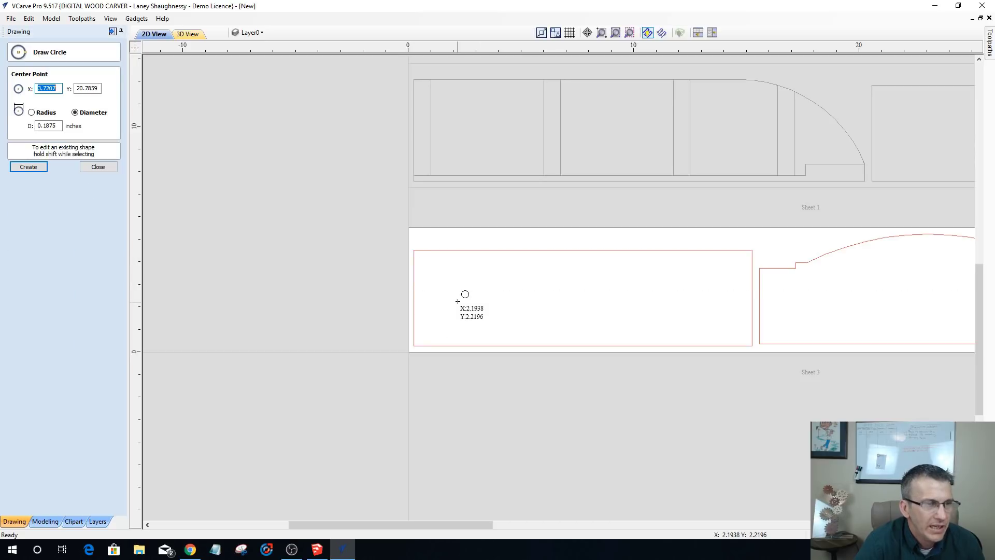
click(450, 294)
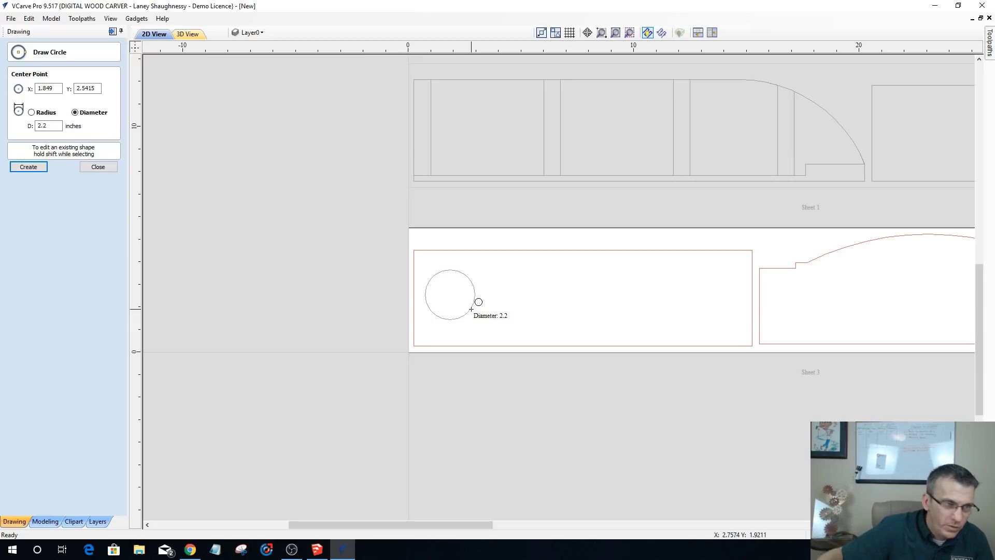
click(326, 245)
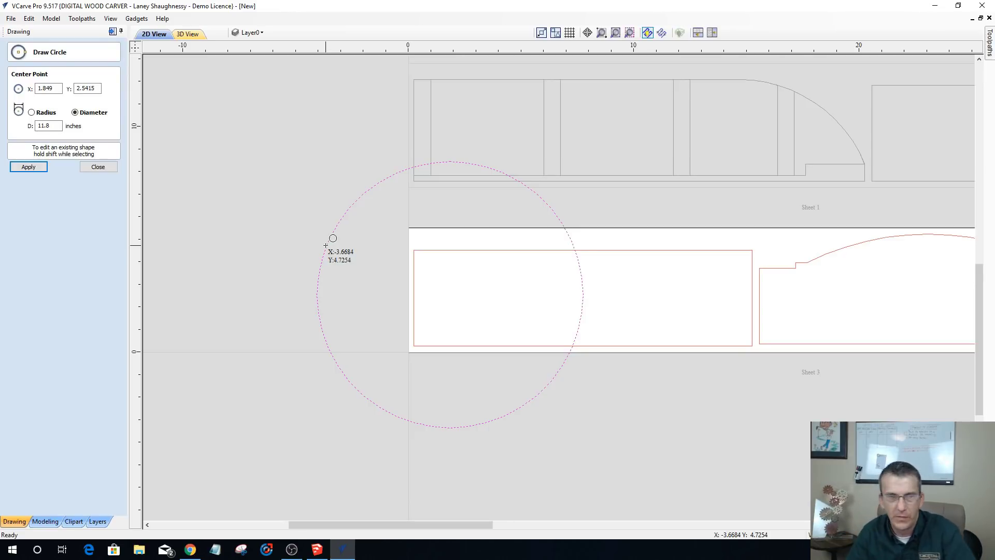
double_click(48, 125)
text(1)
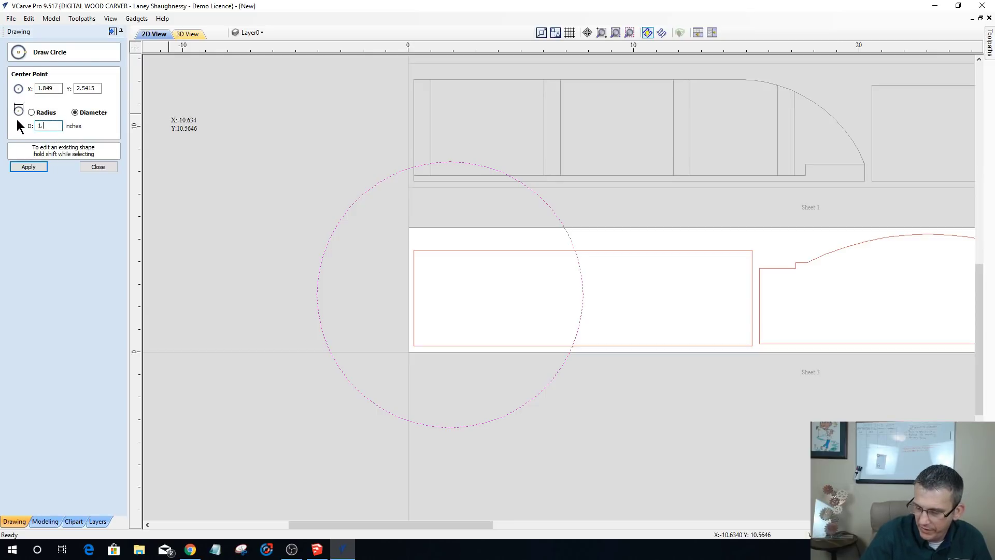
click(28, 166)
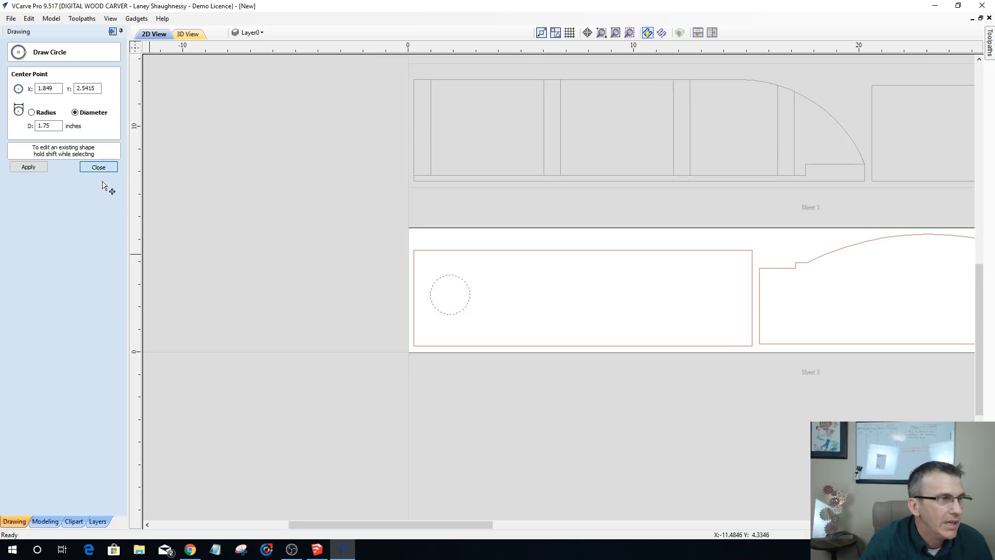
click(98, 166)
- Copy the circle four times along the length of the rectangular part
click(468, 302)
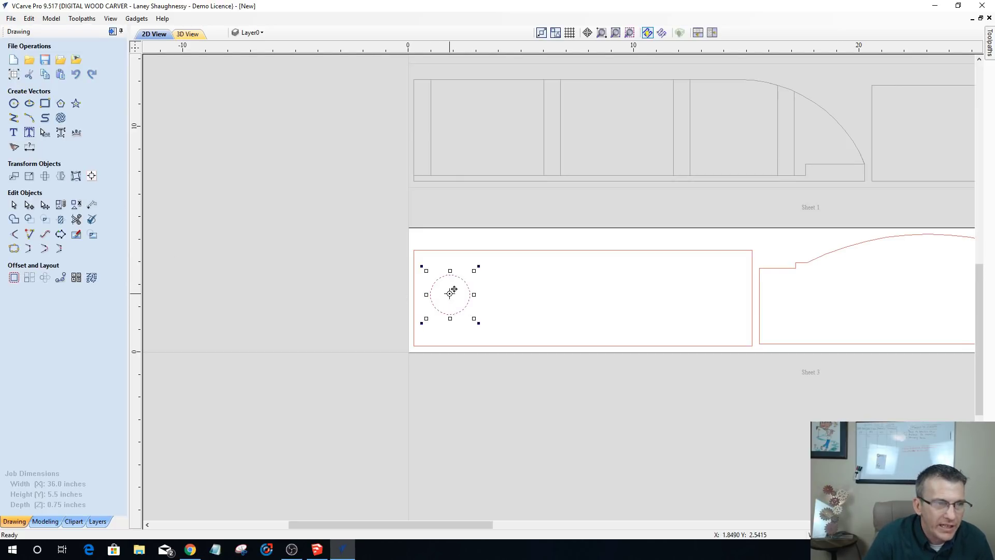
drag(451, 291, 723, 308)
scroll(502, 326, down, 2)
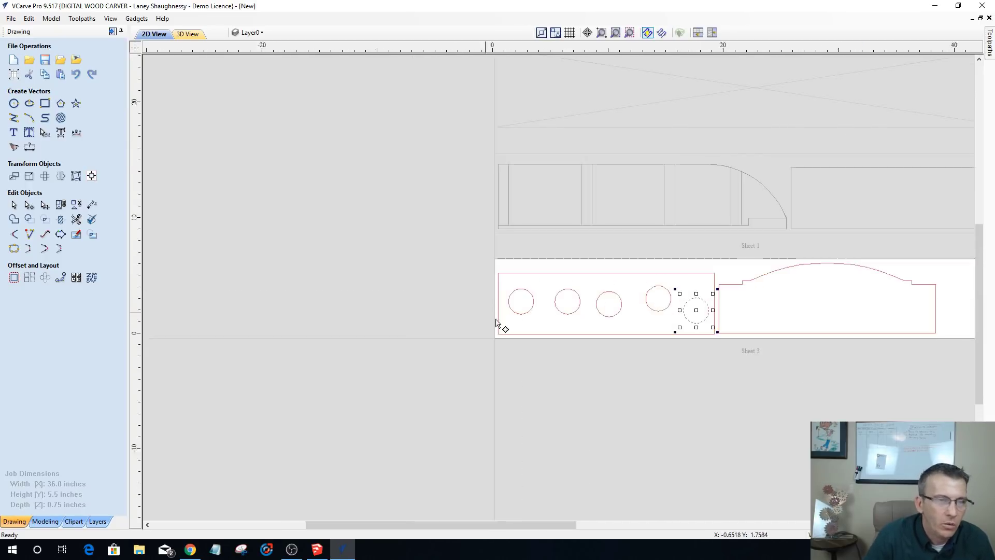
scroll(658, 348, up, 5)
scroll(658, 351, down, 1)
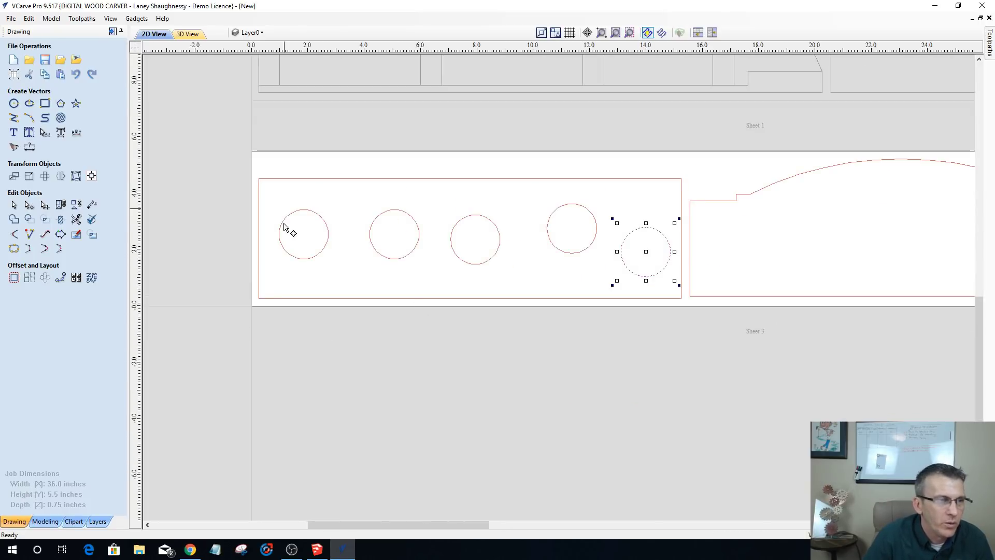
- Select the five circles with the rectangle last and center the circles both ways within the rectangle
drag(231, 190, 706, 288)
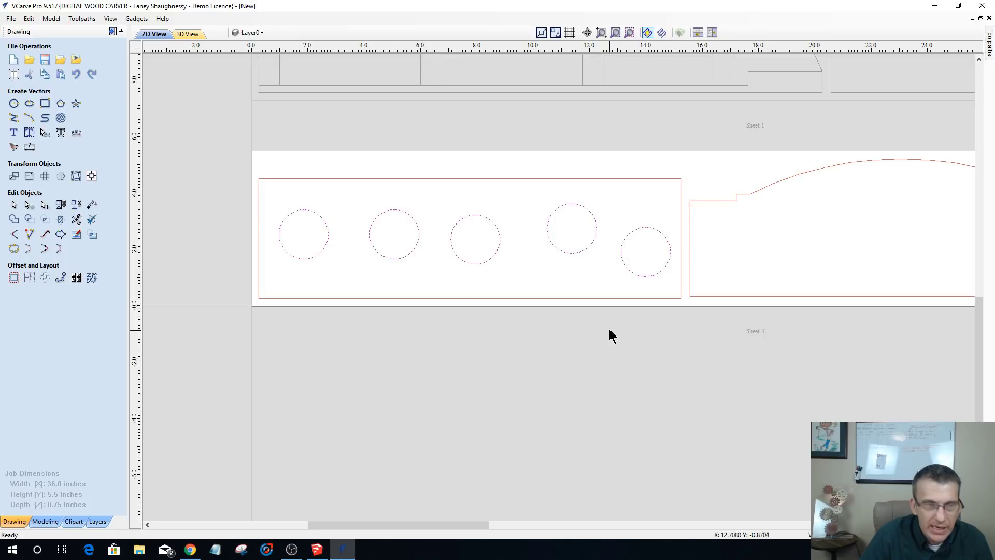
shift+click(563, 298)
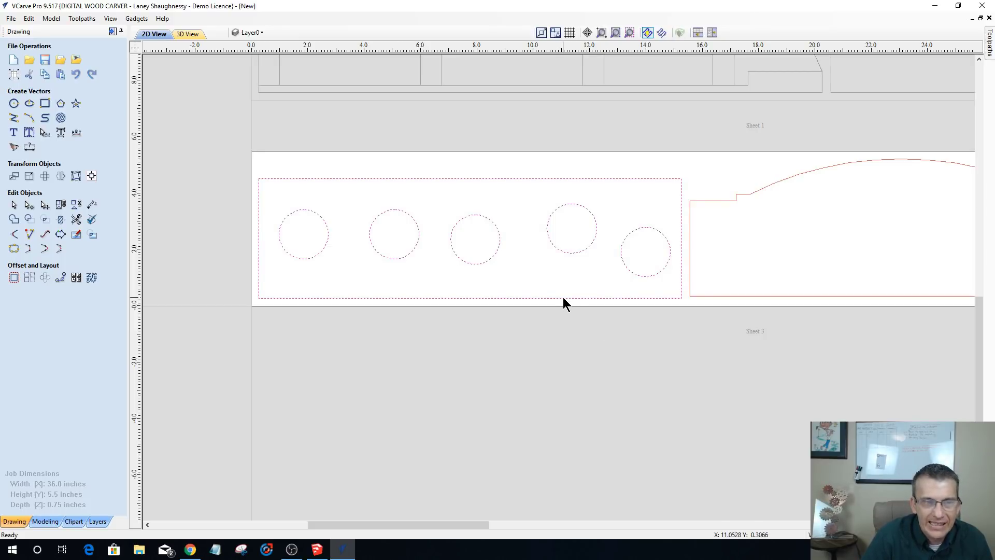
click(91, 176)
click(36, 93)
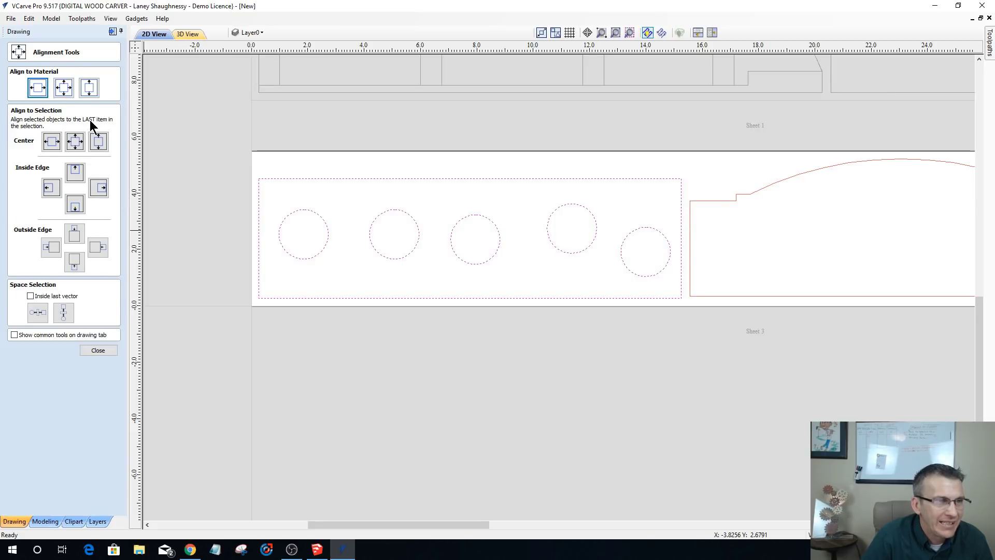
click(77, 144)
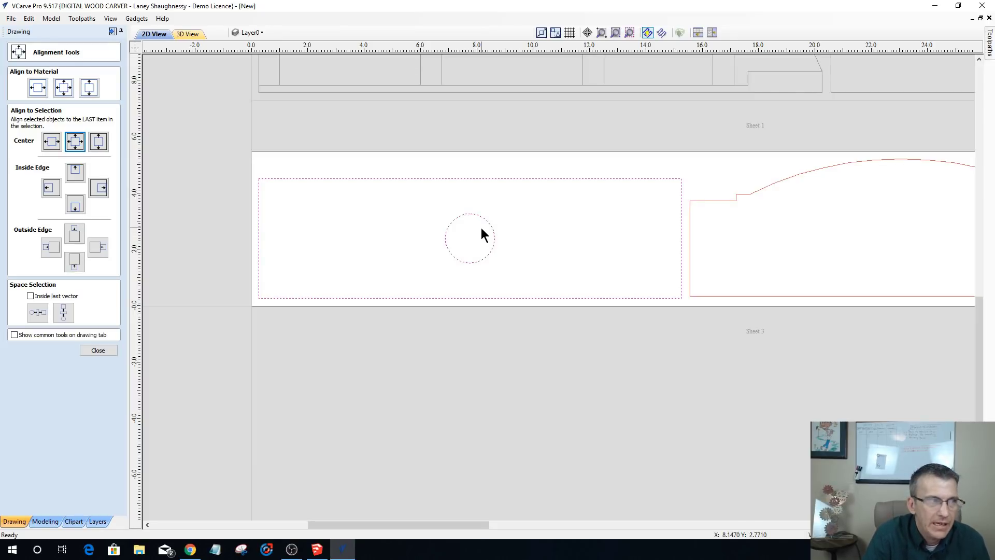
- Space the five circles evenly along the length of sheet 3's rectangle, inside the last selected vector
click(30, 296)
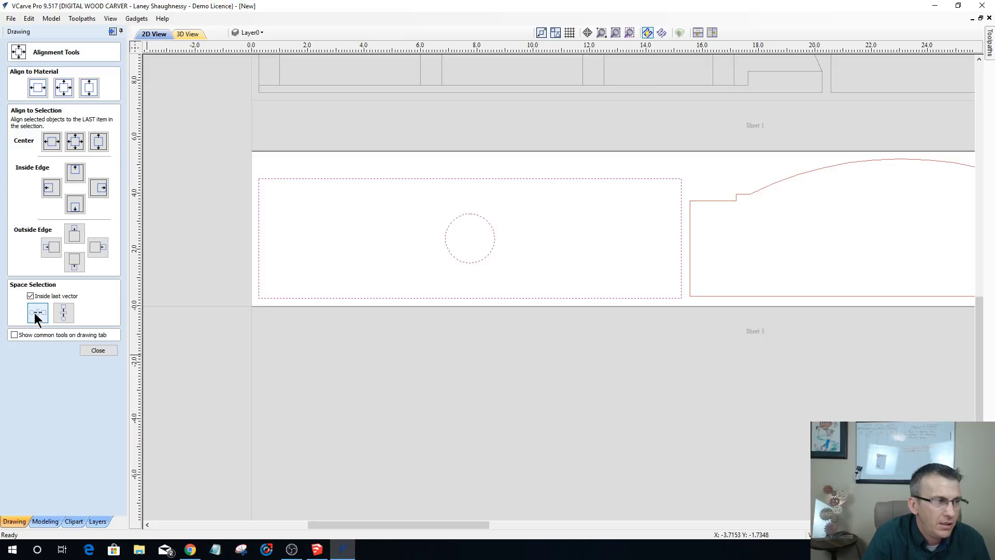
click(34, 313)
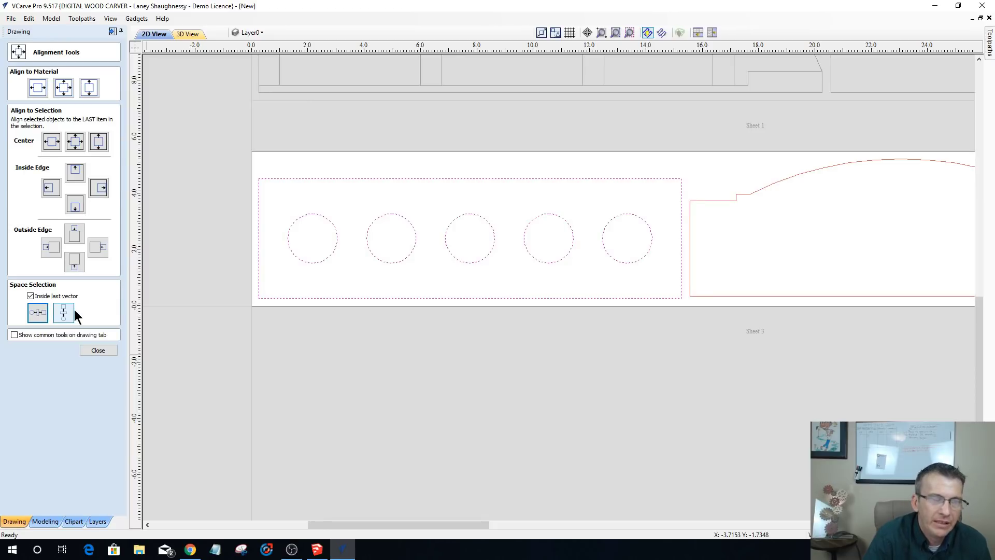
click(95, 348)
- Make sheet 1 the active sheet through the part nesting settings without nesting the parts again
scroll(301, 326, down, 4)
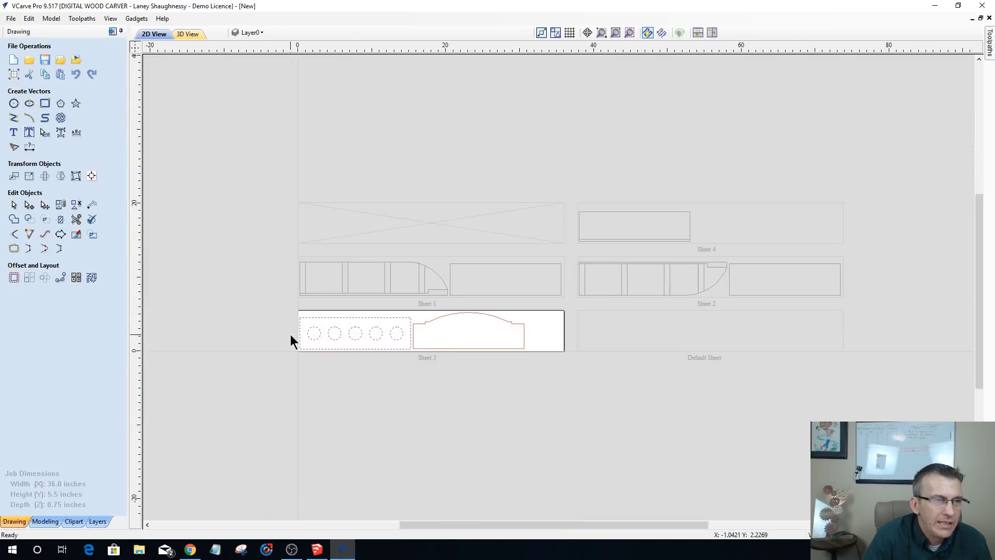
scroll(290, 332, up, 2)
scroll(270, 305, down, 1)
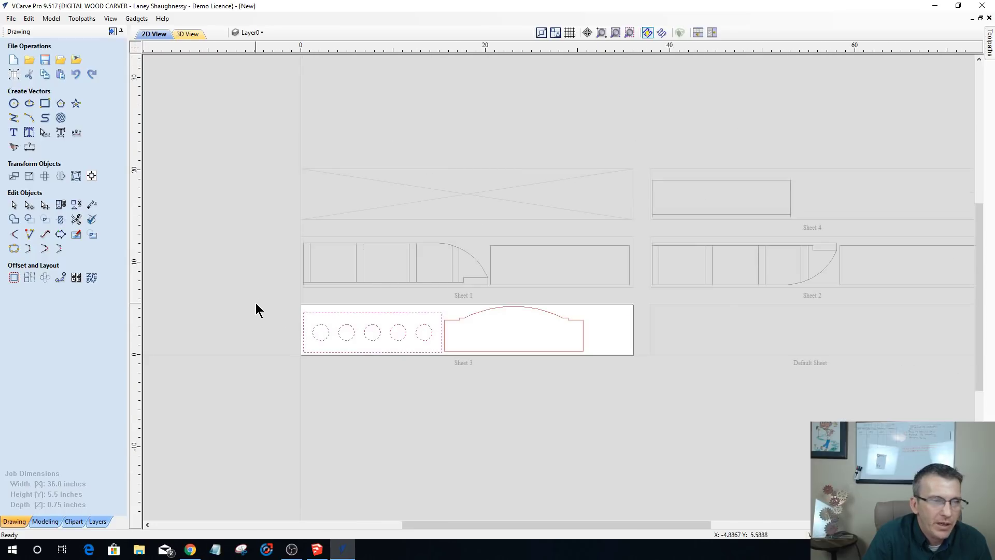
scroll(253, 290, down, 2)
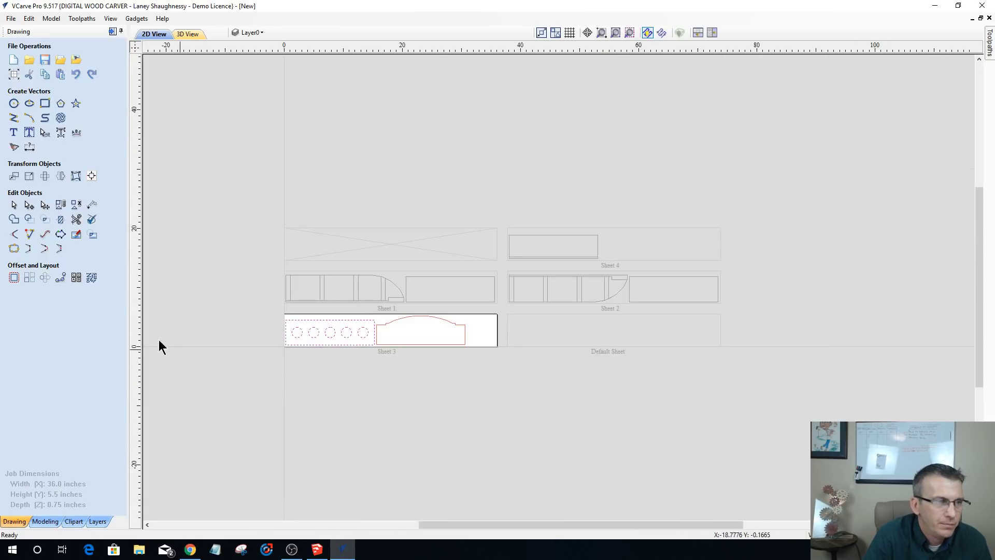
click(87, 283)
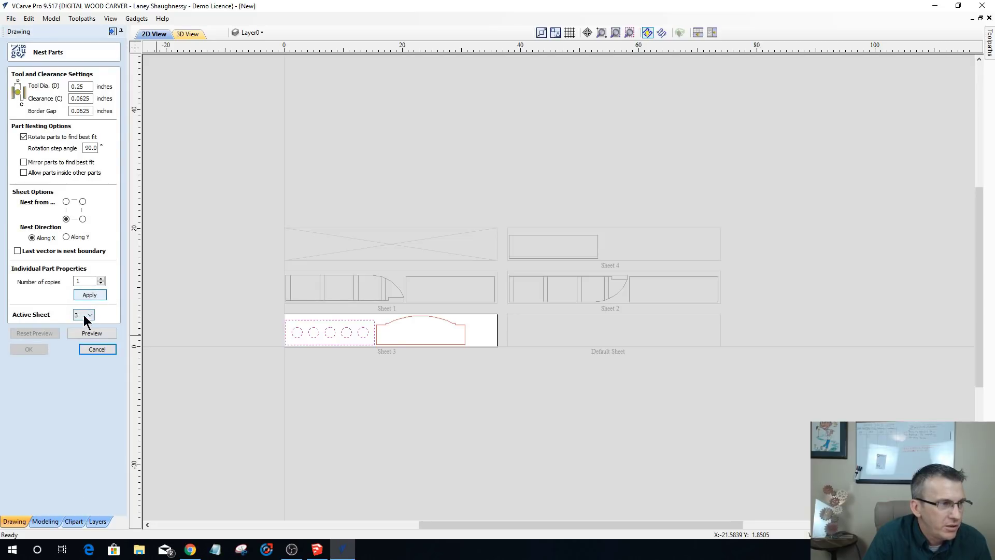
click(84, 316)
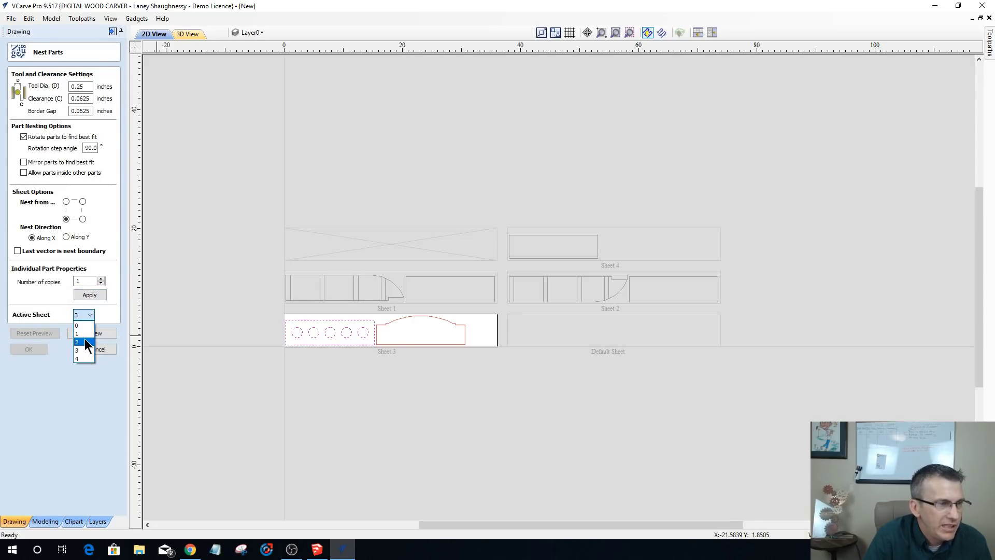
click(85, 335)
scroll(462, 339, up, 5)
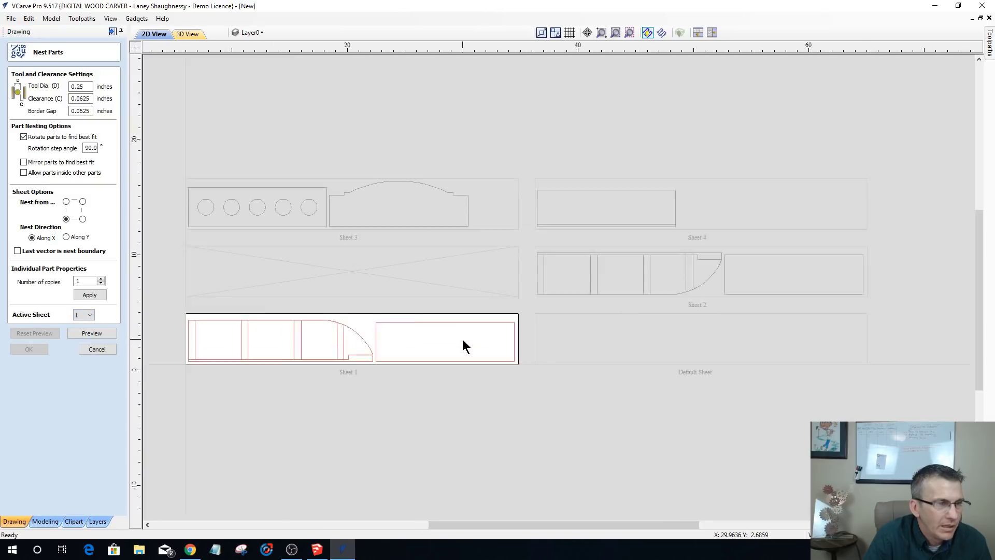
scroll(462, 342, down, 2)
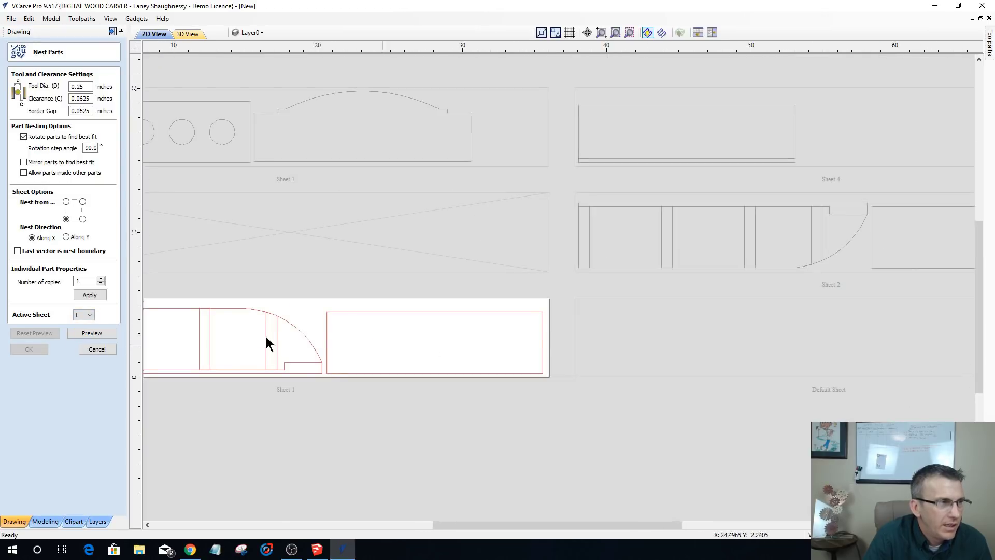
click(97, 349)
- Draw a 1.75 inch diameter circle in sheet 1's rectangular part, at about X 23.74, Y 2.75
click(14, 103)
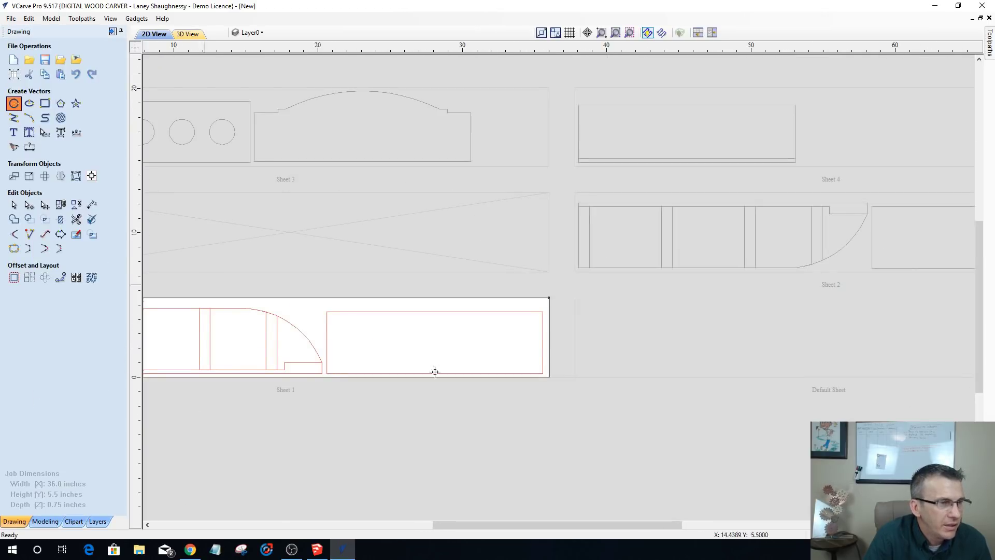
click(372, 341)
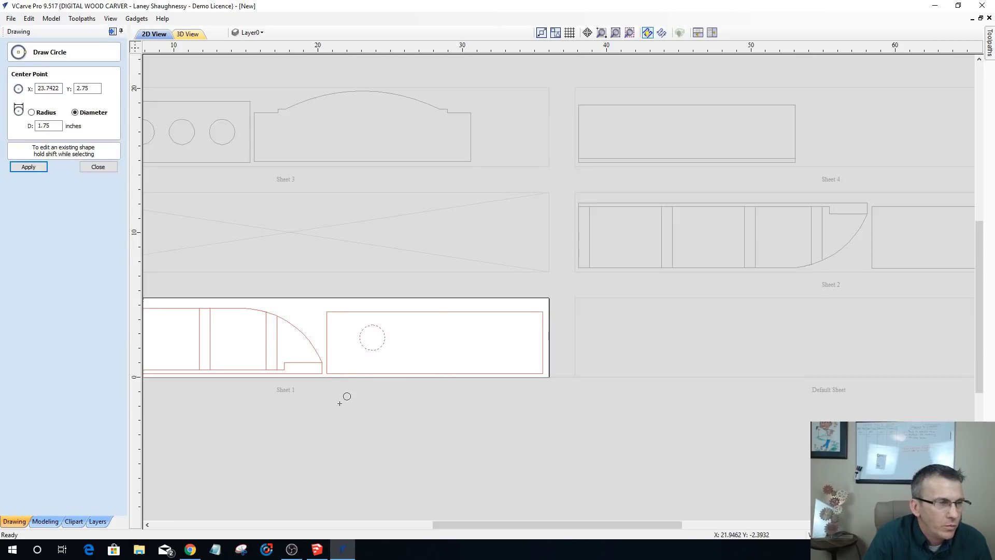
click(101, 165)
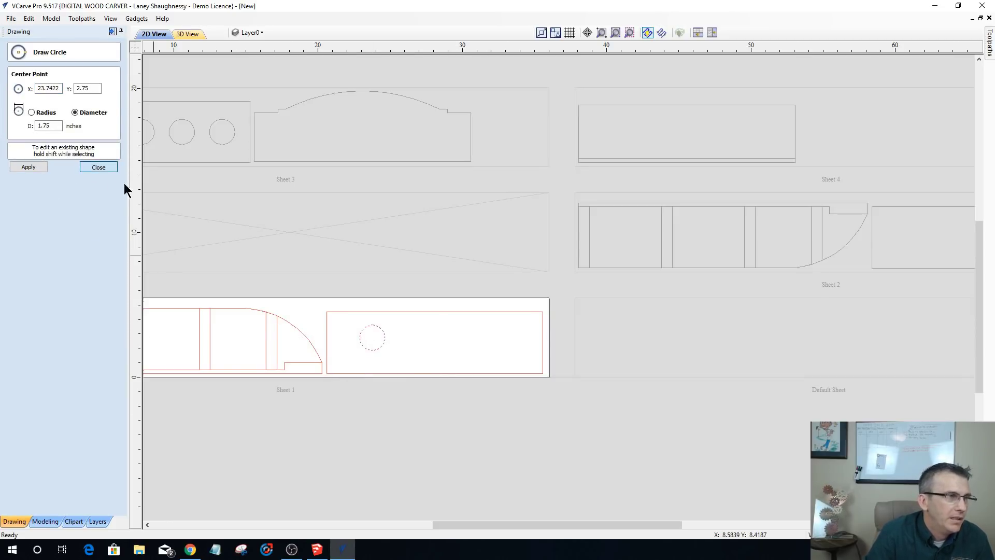
- Copy the circle four times along the length of sheet 1's rectangular part
click(370, 350)
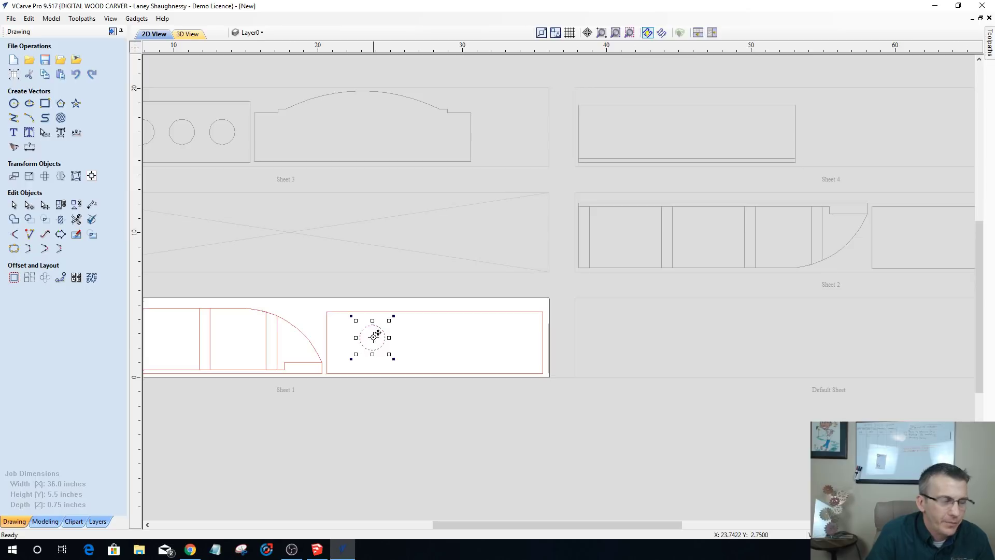
ctrl+drag(377, 333, 486, 342)
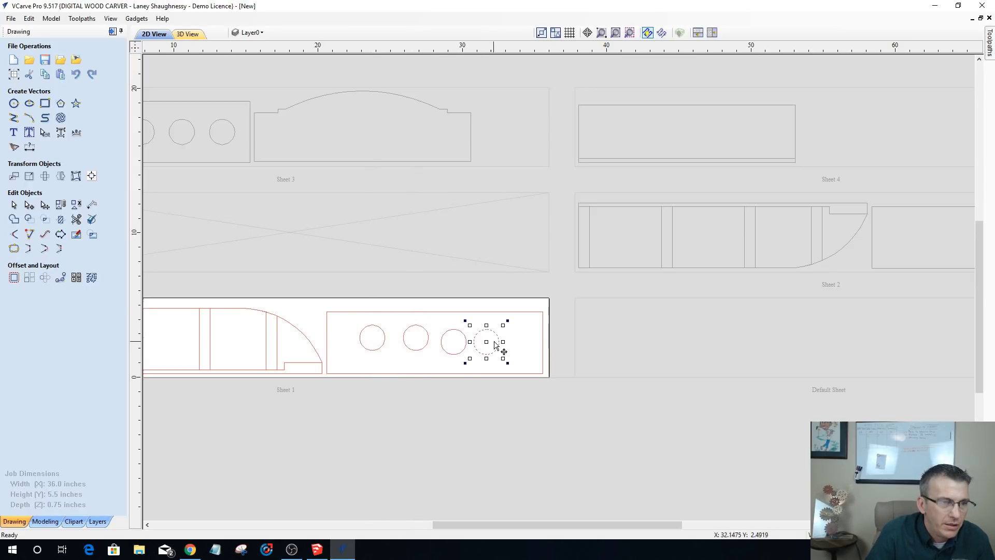
click(527, 349)
click(481, 352)
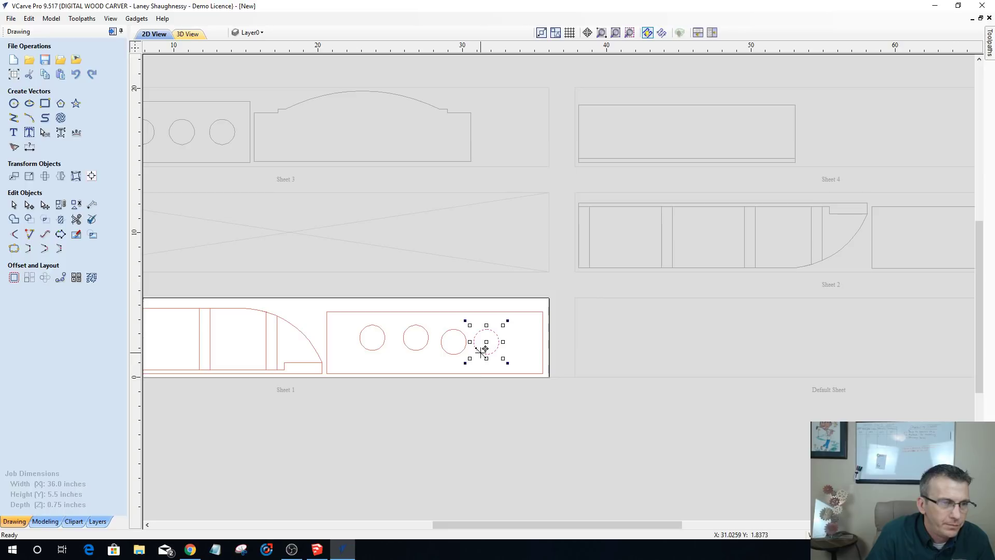
ctrl+drag(486, 343, 517, 341)
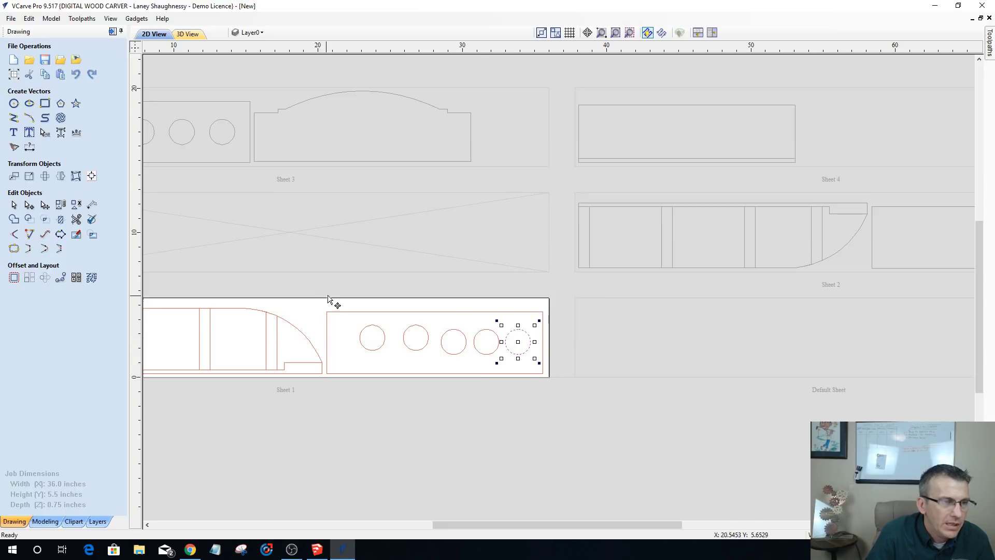
- Center the five circles both ways within sheet 1's rectangle and space them evenly along its length, inside the last vector
drag(330, 297, 539, 377)
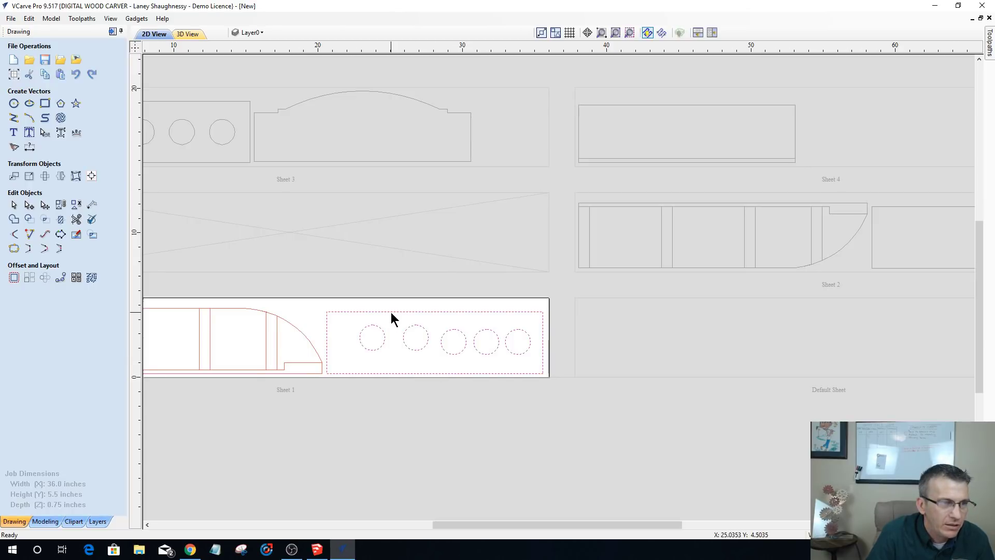
click(93, 177)
click(80, 141)
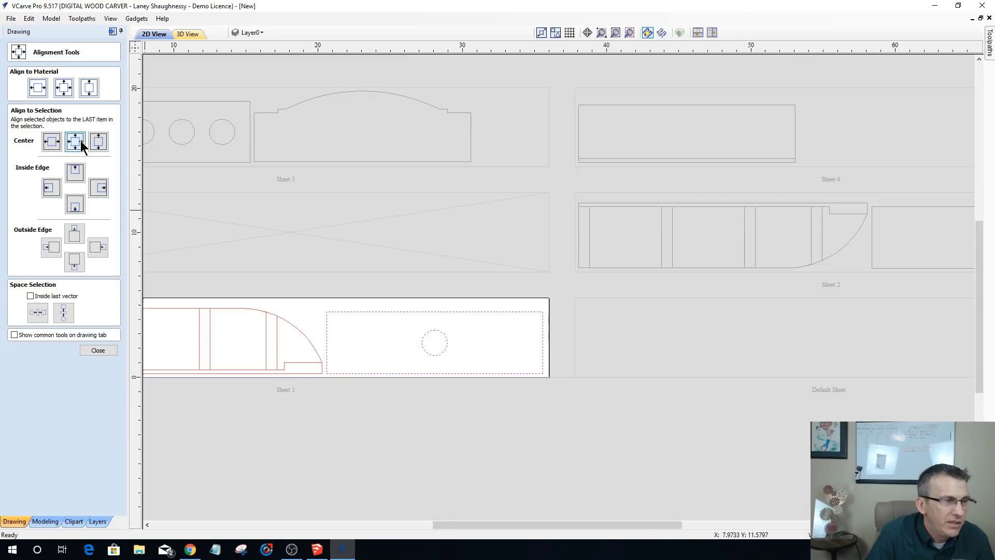
click(30, 296)
click(37, 314)
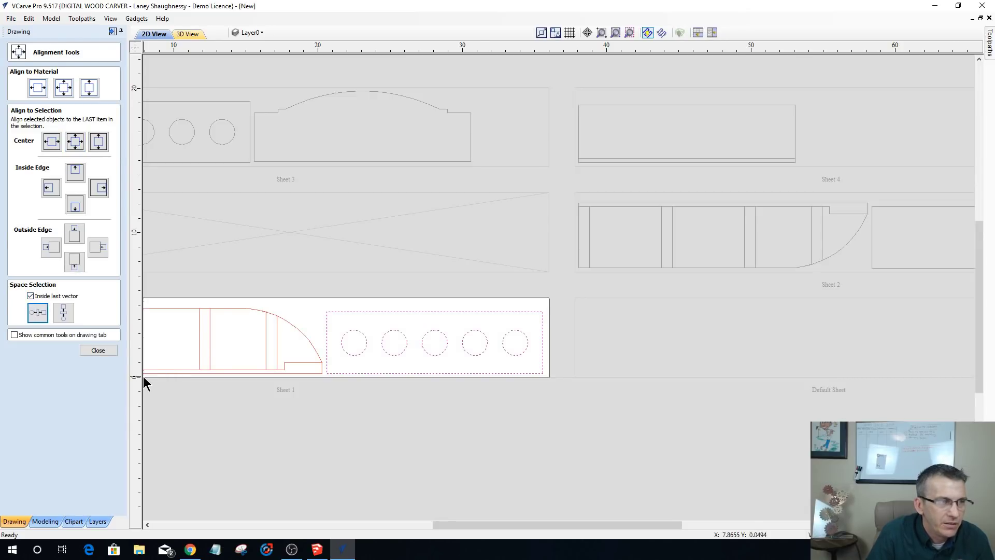
click(98, 350)
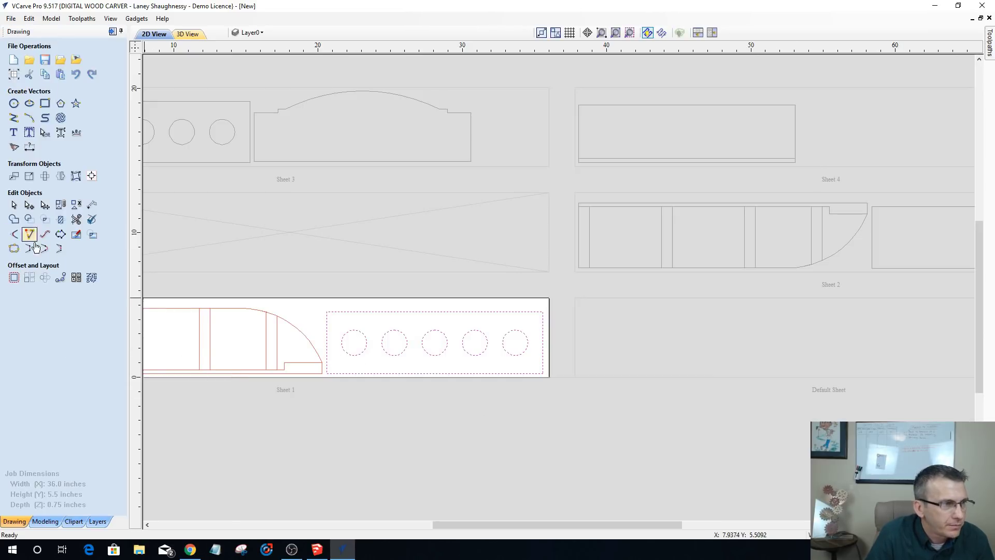
- Make sheet 2 the active sheet through the part nesting settings, leaving the nested layout as it is
click(92, 278)
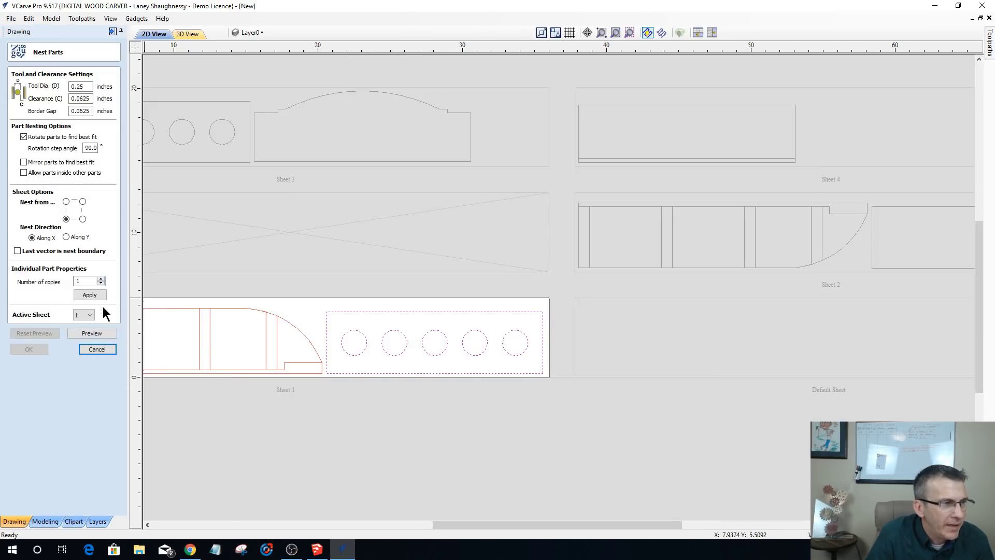
click(91, 315)
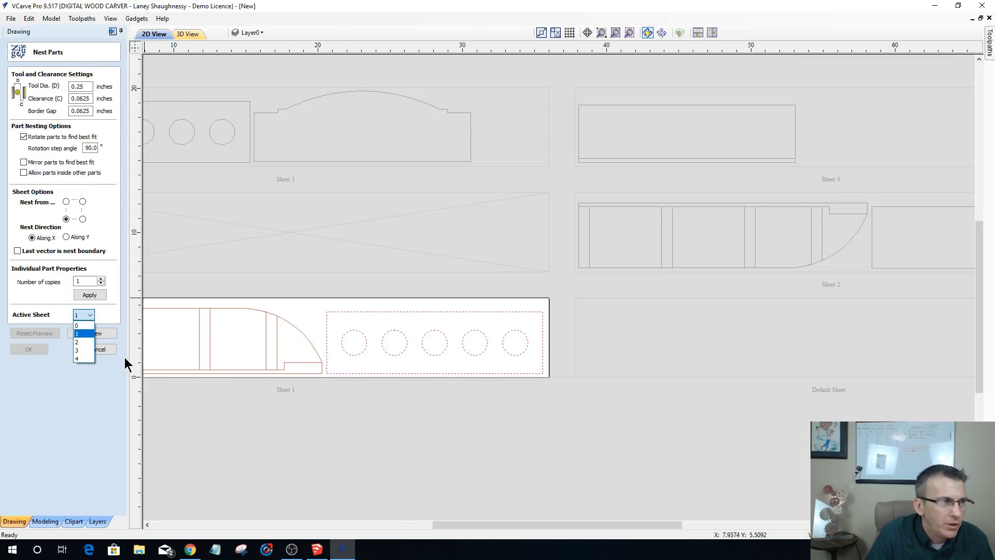
click(82, 342)
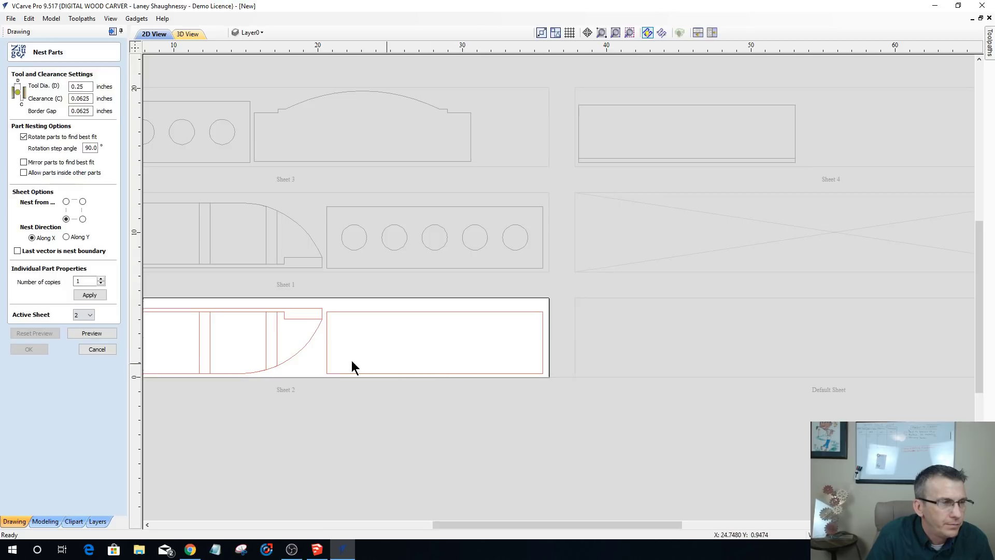
click(97, 350)
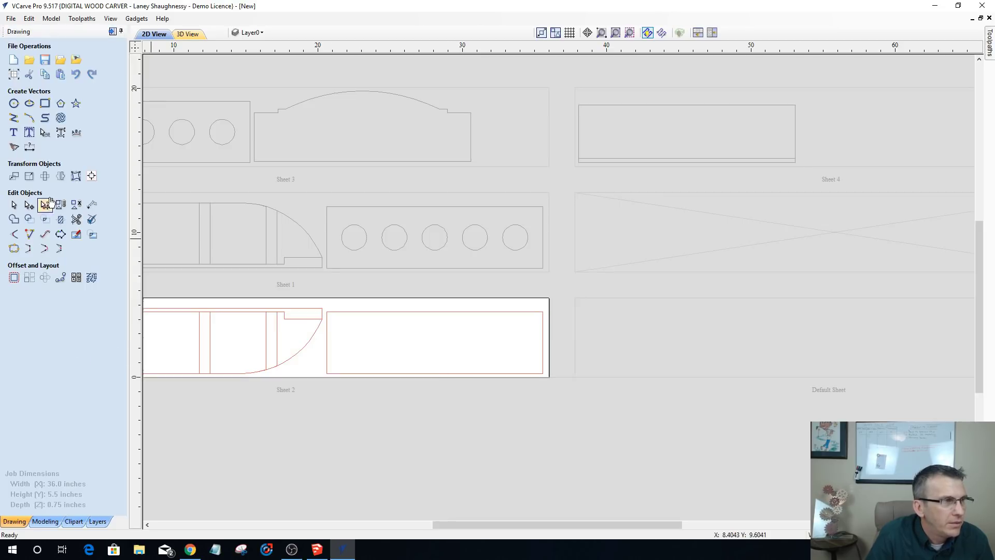
- Draw a 1.75 inch diameter circle in sheet 2's rectangular part at about X 23.24, Y 2.75, and copy it four times along the part
click(14, 104)
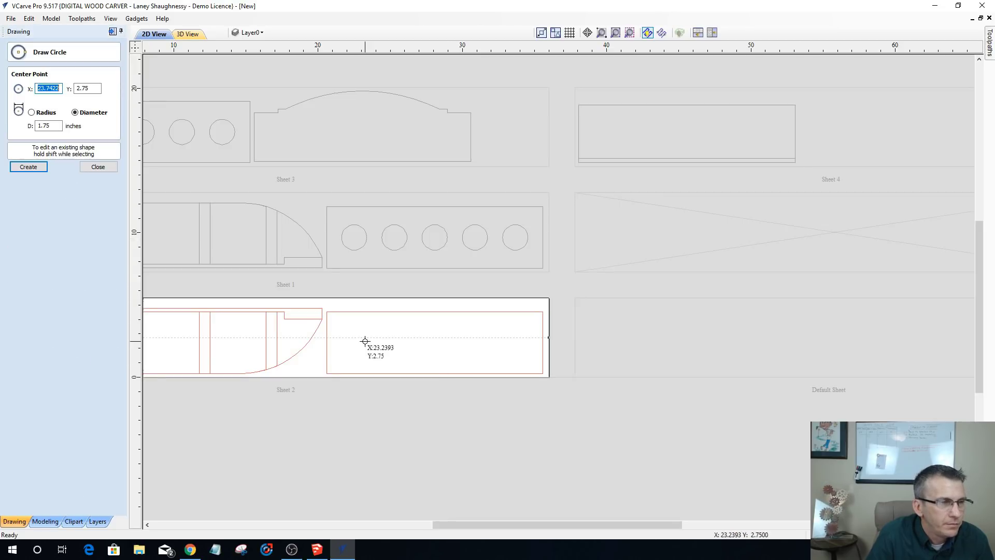
drag(365, 338, 381, 351)
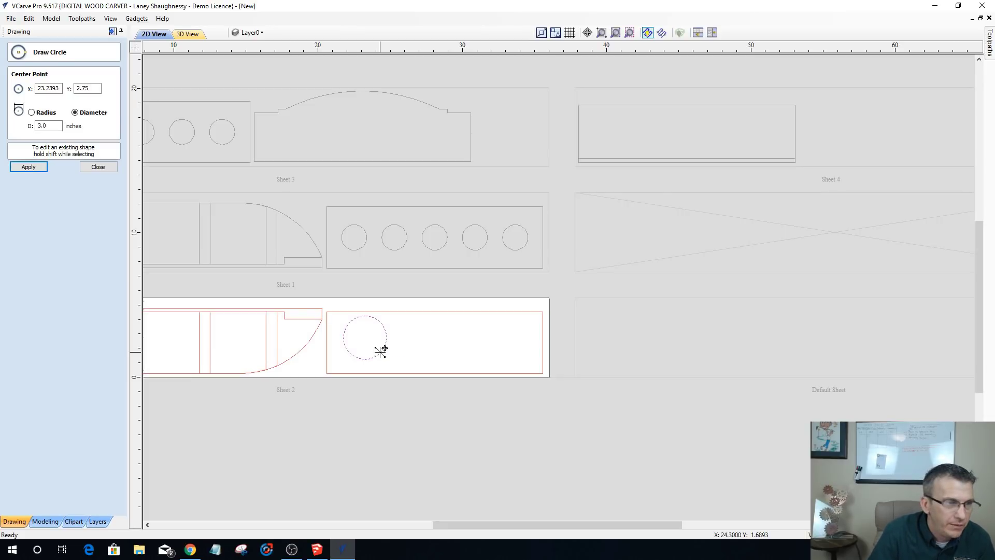
double_click(43, 126)
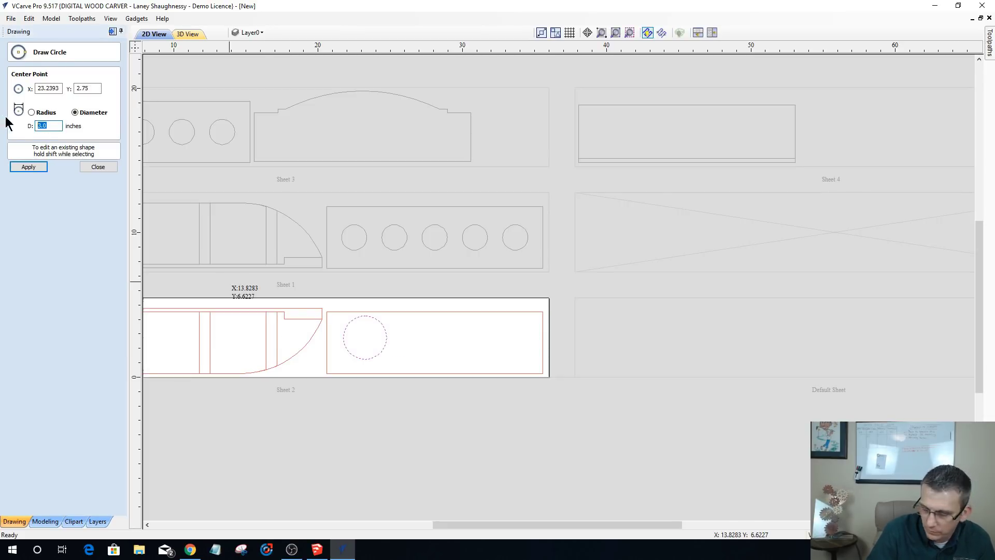
text(1.75)
key(Return)
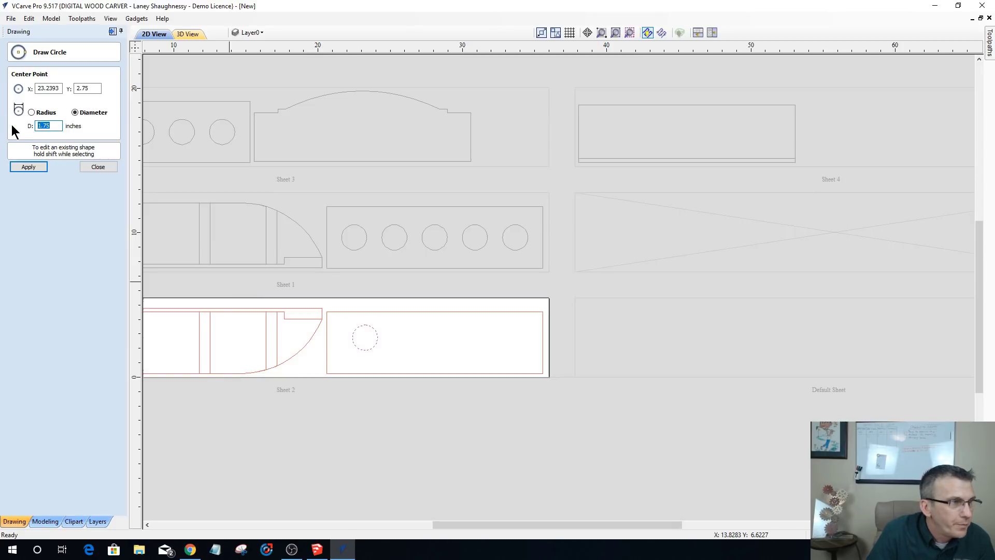
click(97, 167)
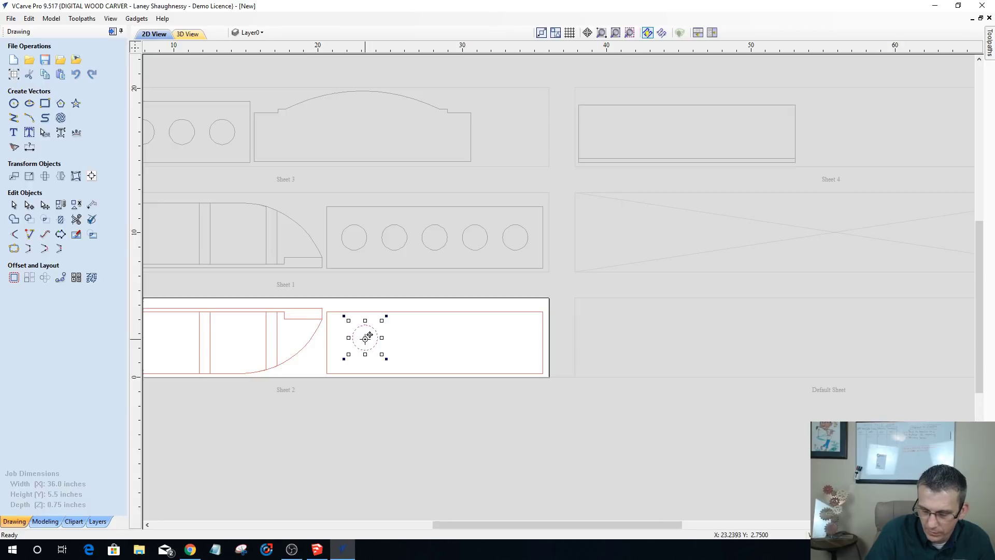
ctrl+drag(369, 336, 516, 351)
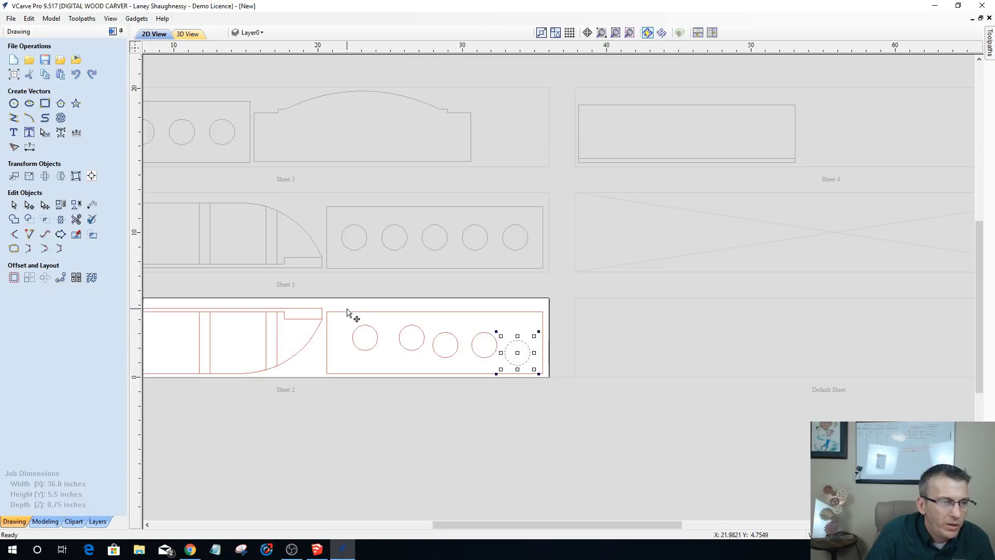
- Center the five circles both ways within sheet 2's rectangle and space them evenly along its length, inside the last vector
drag(347, 309, 538, 404)
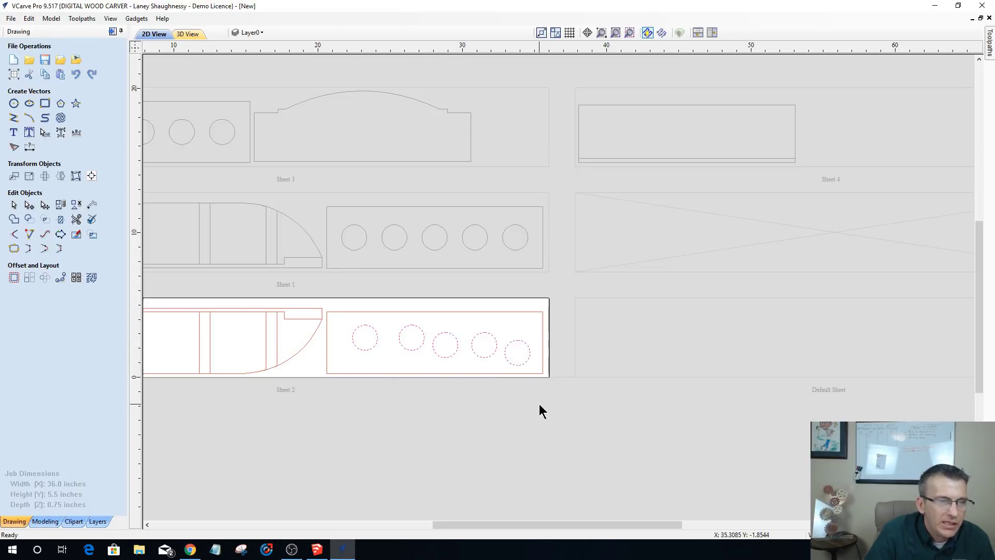
shift+click(500, 372)
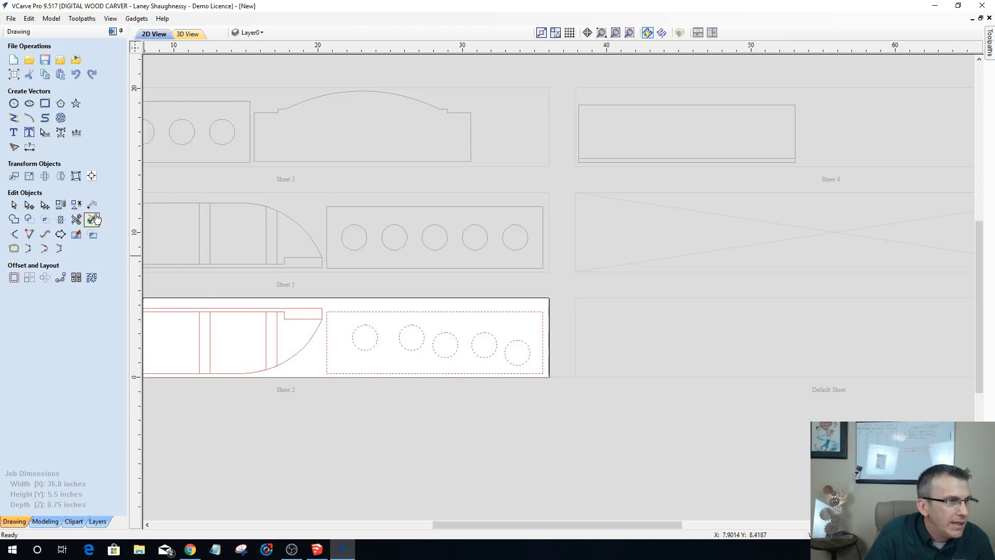
click(92, 176)
click(75, 141)
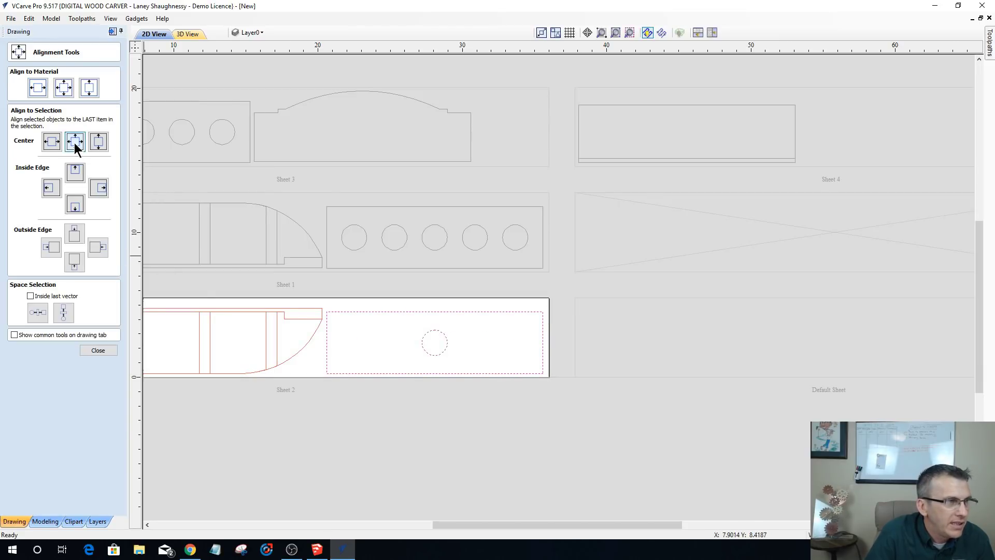
click(30, 296)
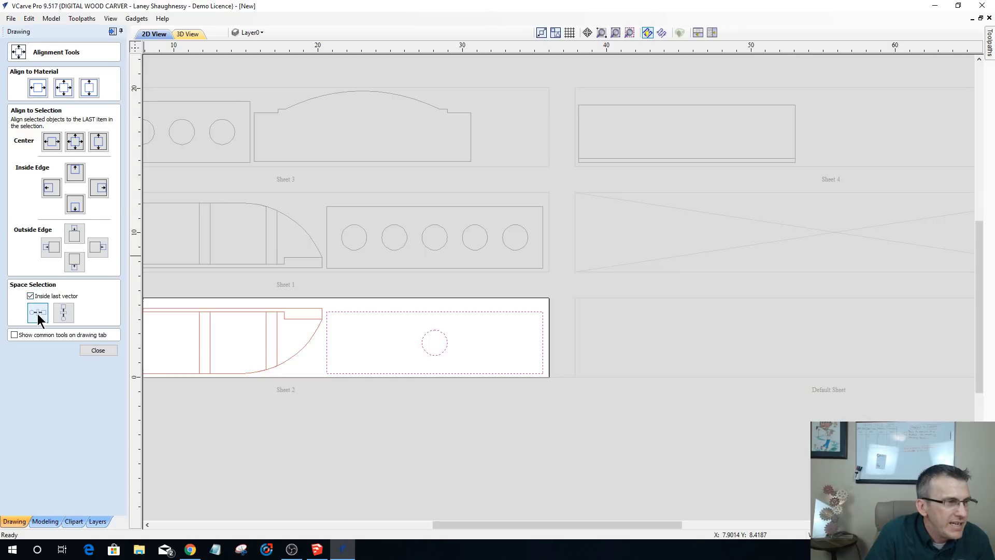
click(37, 313)
scroll(516, 427, down, 3)
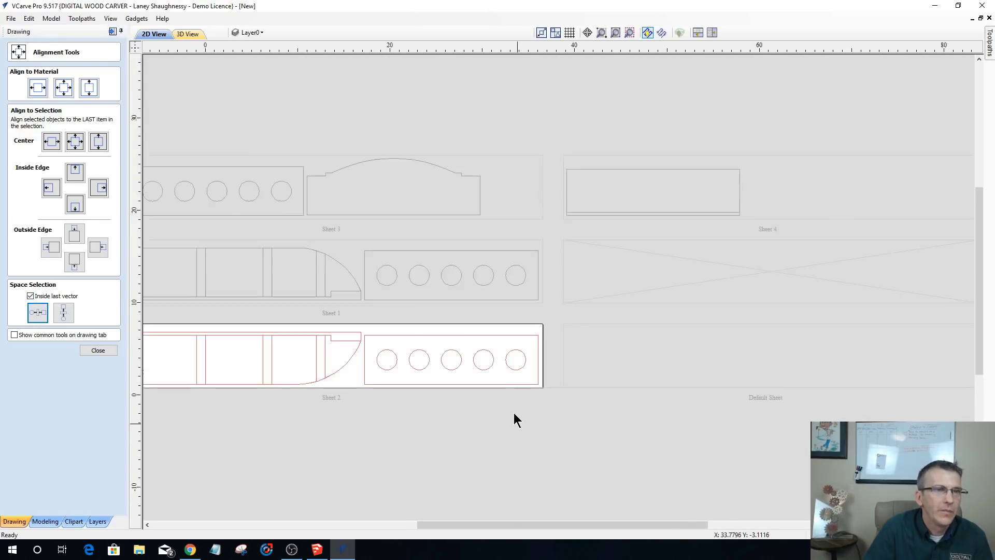
- Make sheet 4 the active sheet through the part nesting settings, leaving the nested layout as it is
scroll(444, 388, up, 1)
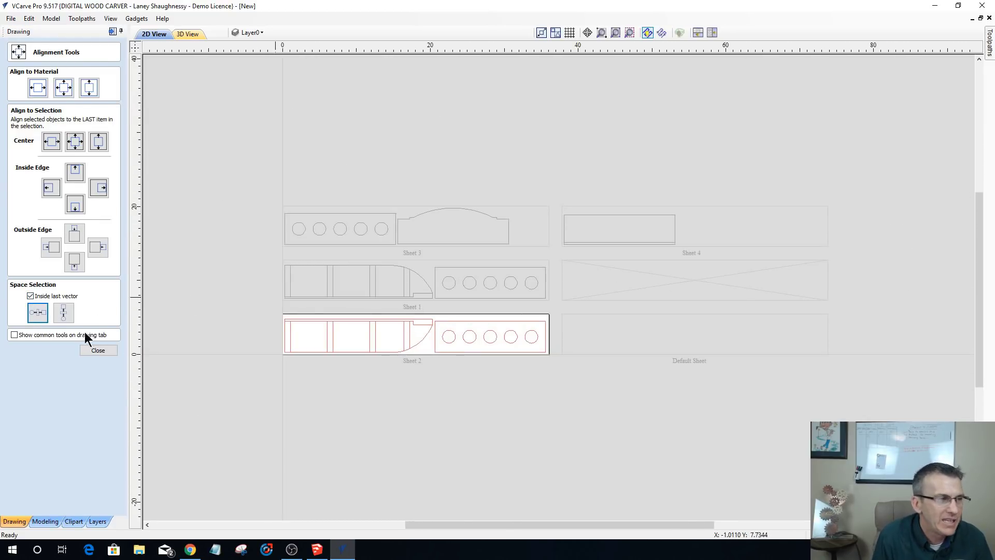
click(95, 349)
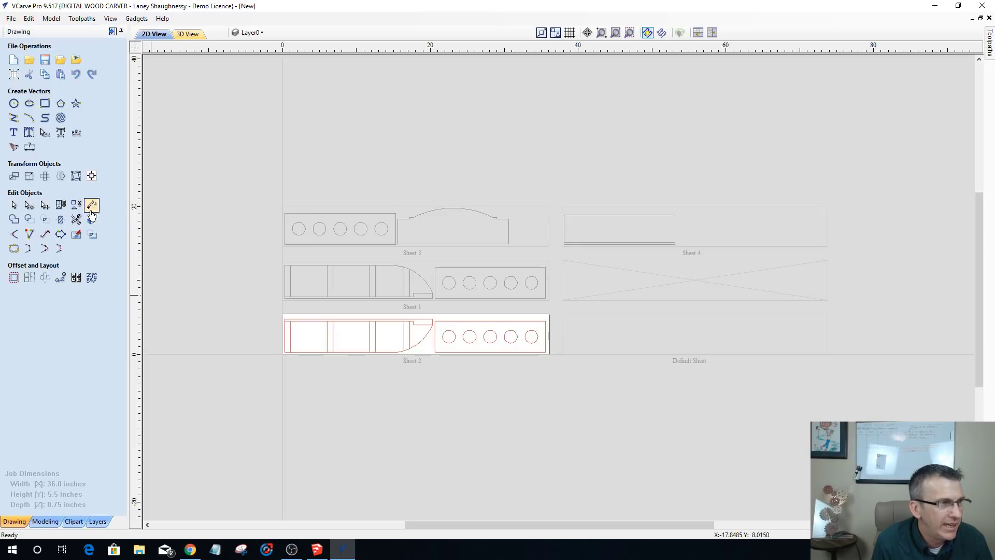
click(91, 278)
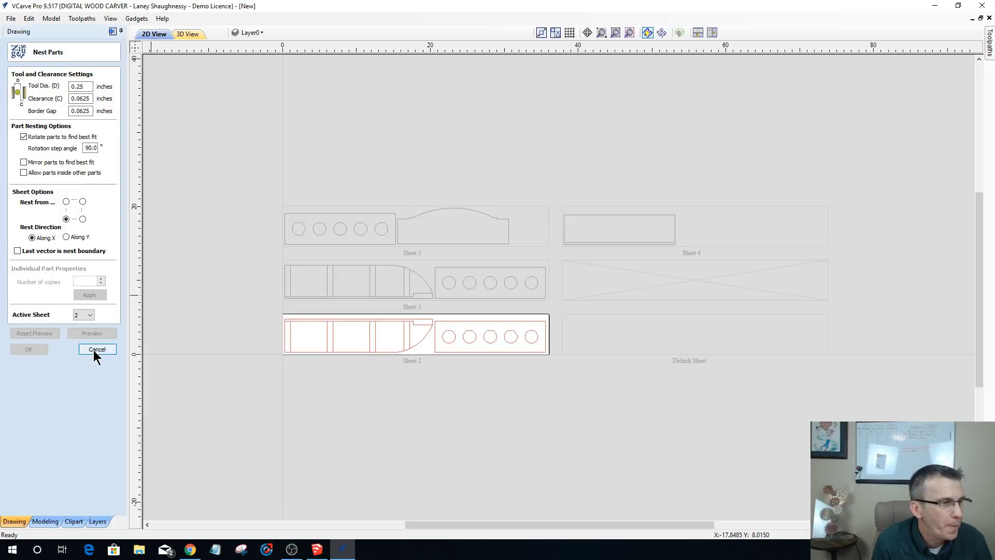
click(89, 315)
click(81, 354)
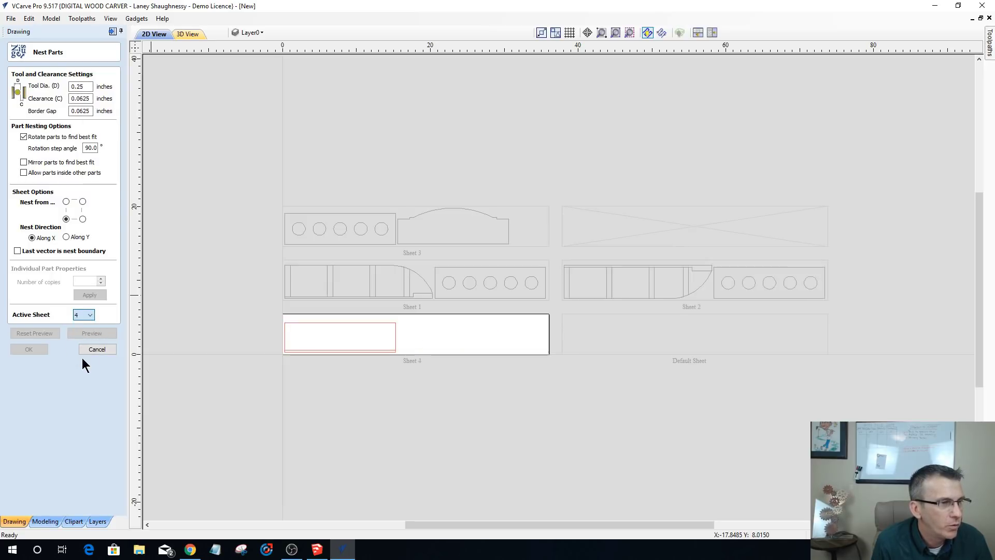
scroll(288, 381, up, 6)
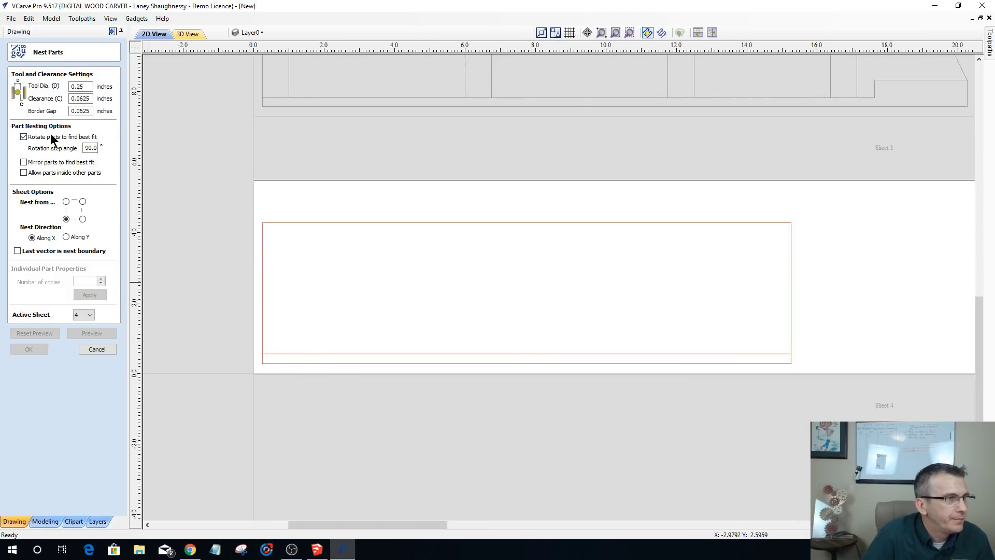
click(97, 350)
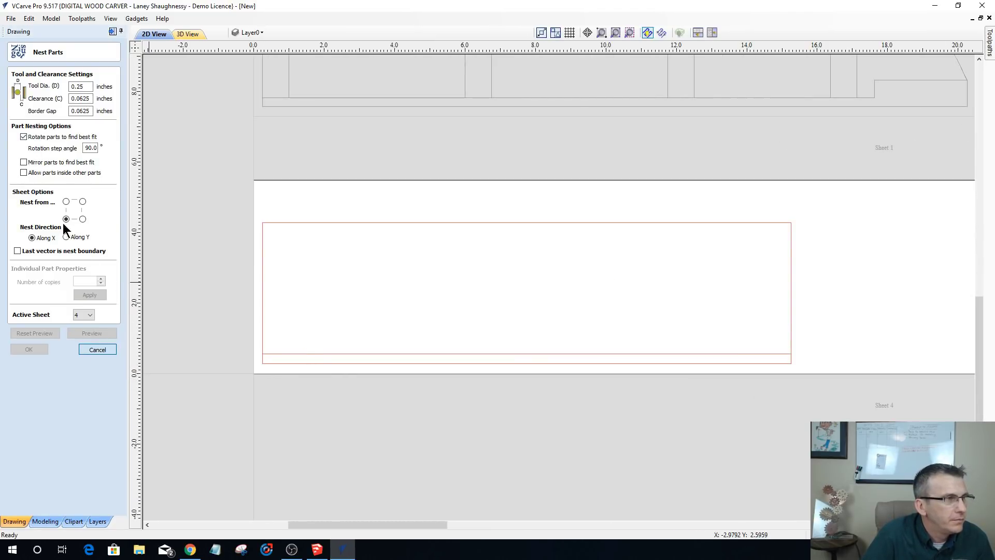
- Draw a 1.75 inch diameter circle in sheet 4's rectangular part at about X 1.67, Y 2.57, and copy it four times along the part
click(10, 104)
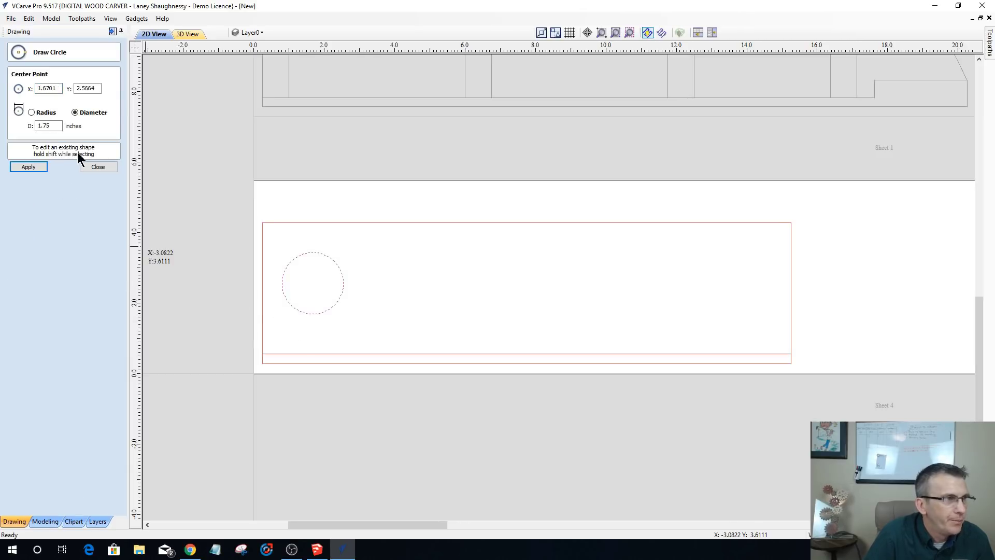
click(95, 166)
click(313, 312)
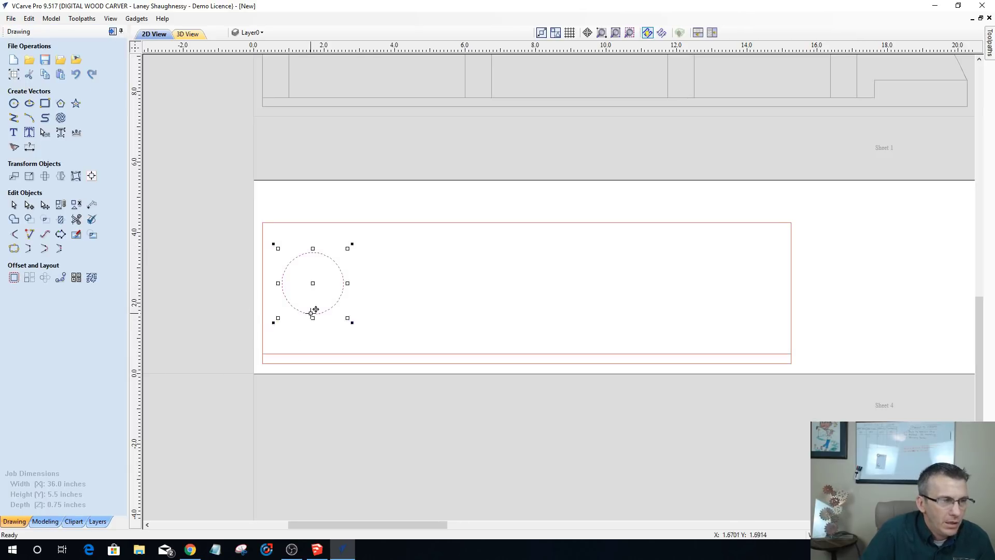
key(ctrl+v)
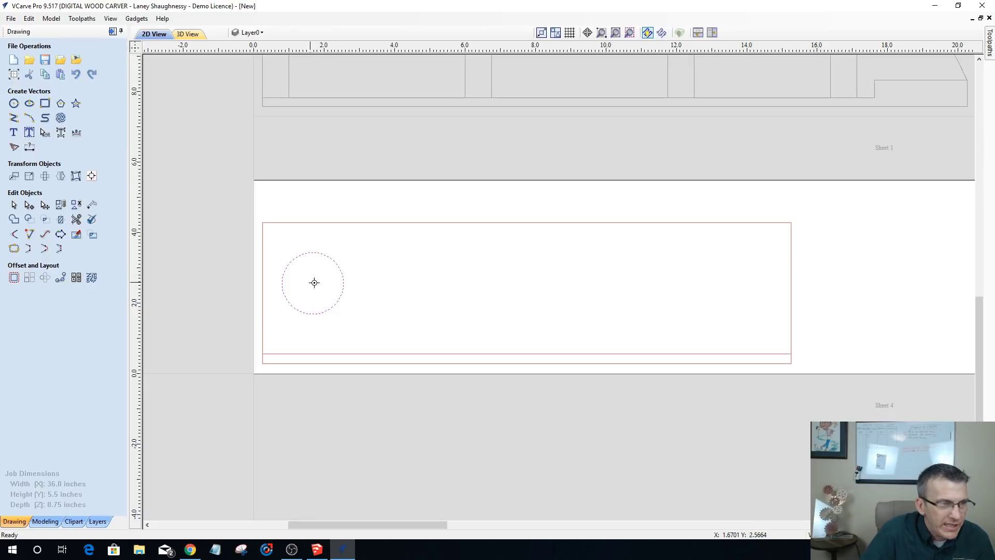
click(408, 289)
key(ctrl+v)
click(511, 290)
key(ctrl+v)
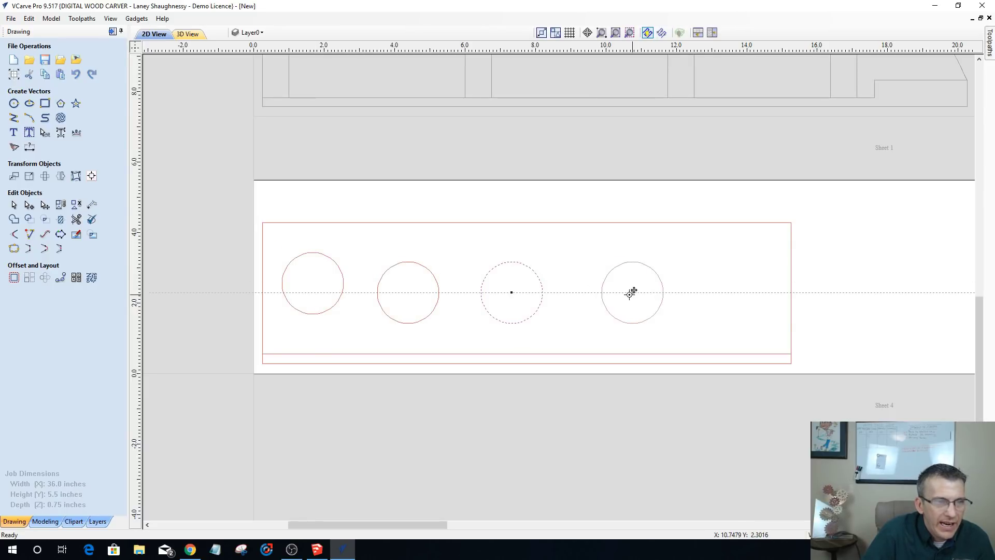
click(631, 291)
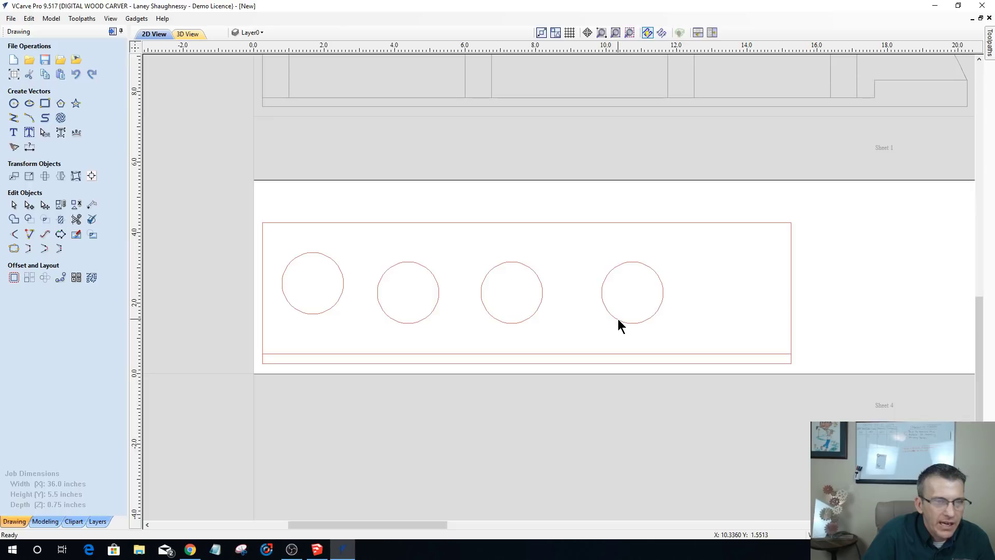
click(618, 319)
key(ctrl+v)
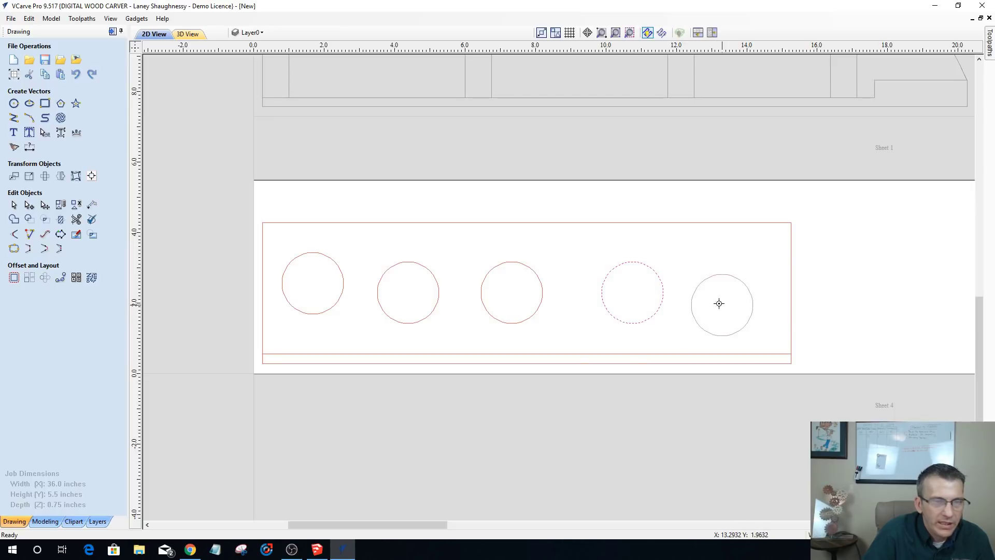
click(720, 304)
drag(231, 222, 816, 354)
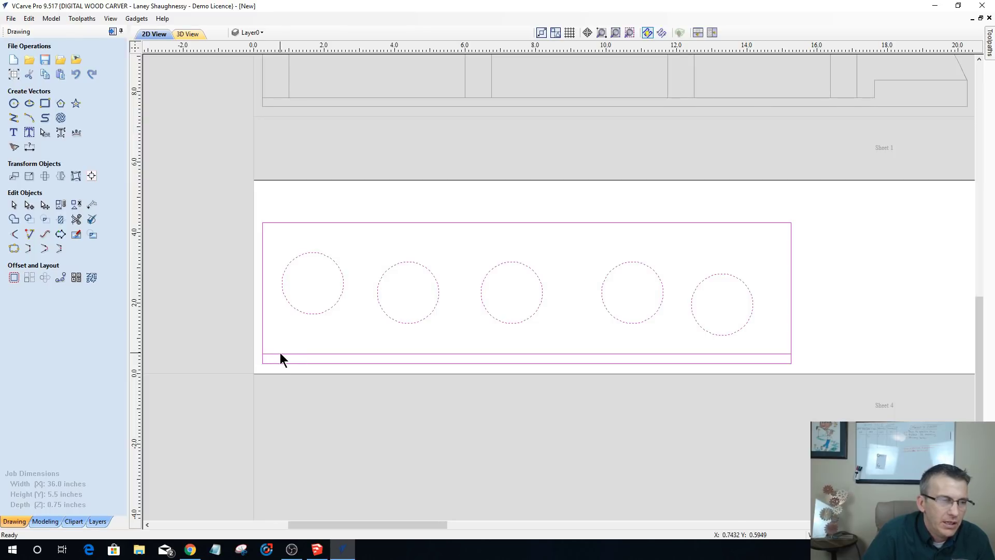
click(213, 344)
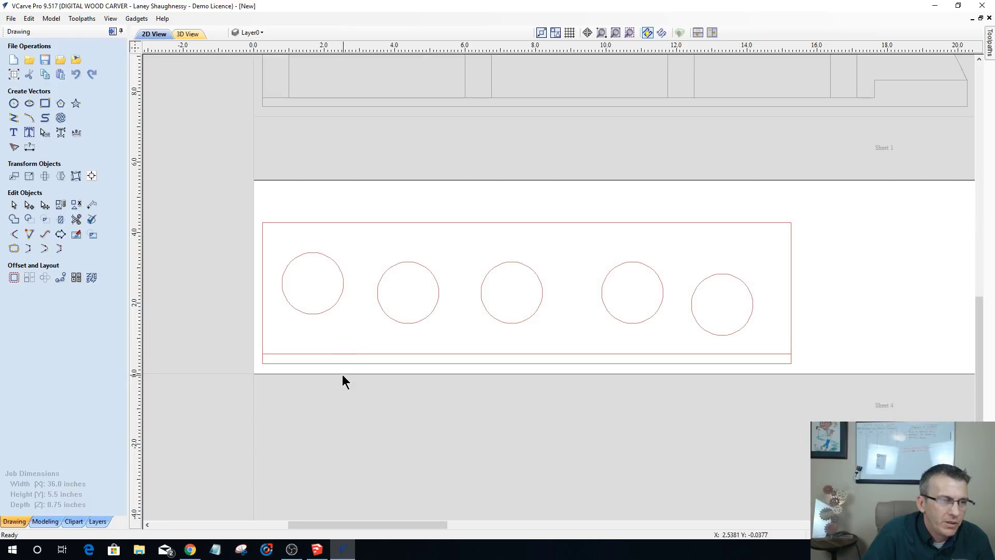
click(310, 353)
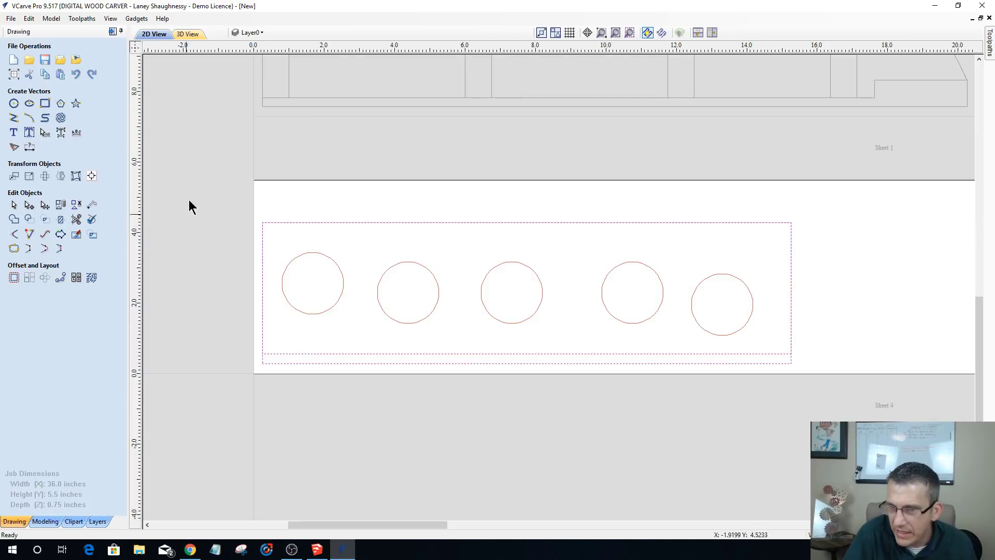
click(280, 362)
click(277, 363)
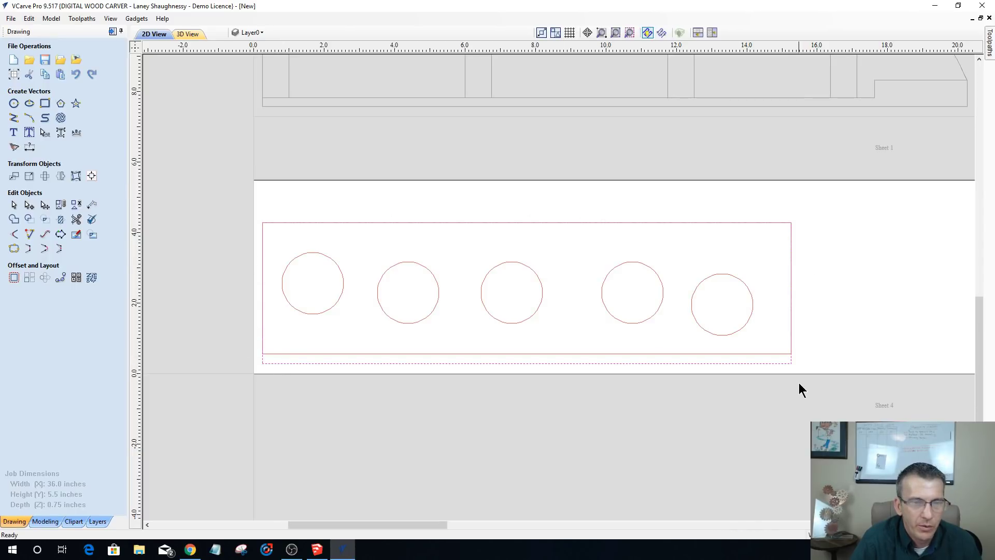
- Center the five circles both ways within sheet 4's outer rectangle and space them evenly along its length, inside the last vector
drag(254, 236, 776, 347)
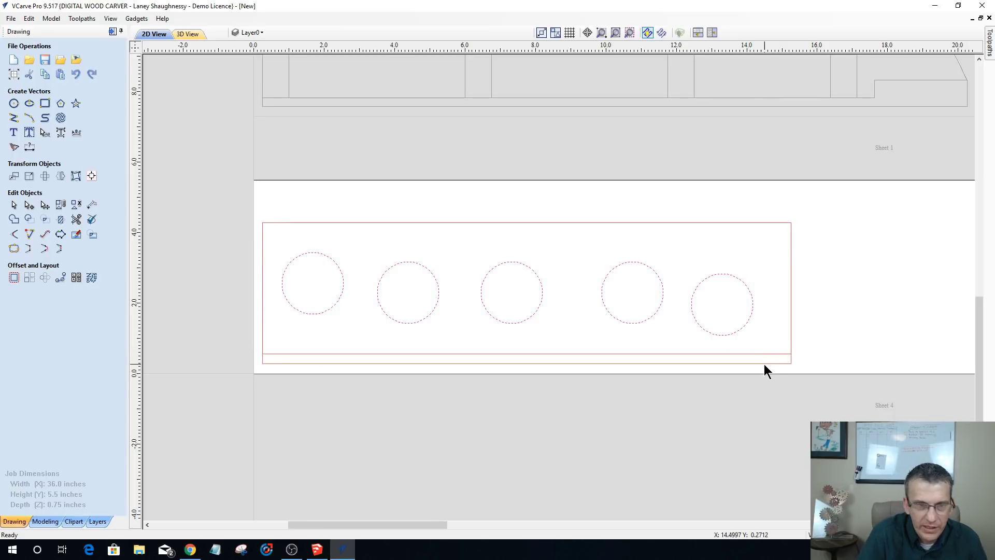
shift+click(762, 363)
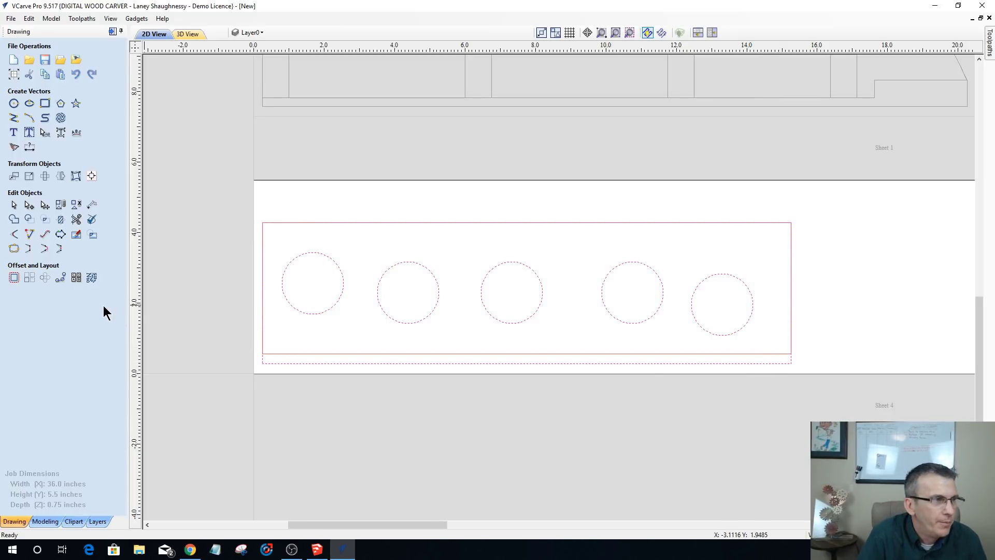
click(91, 176)
click(79, 138)
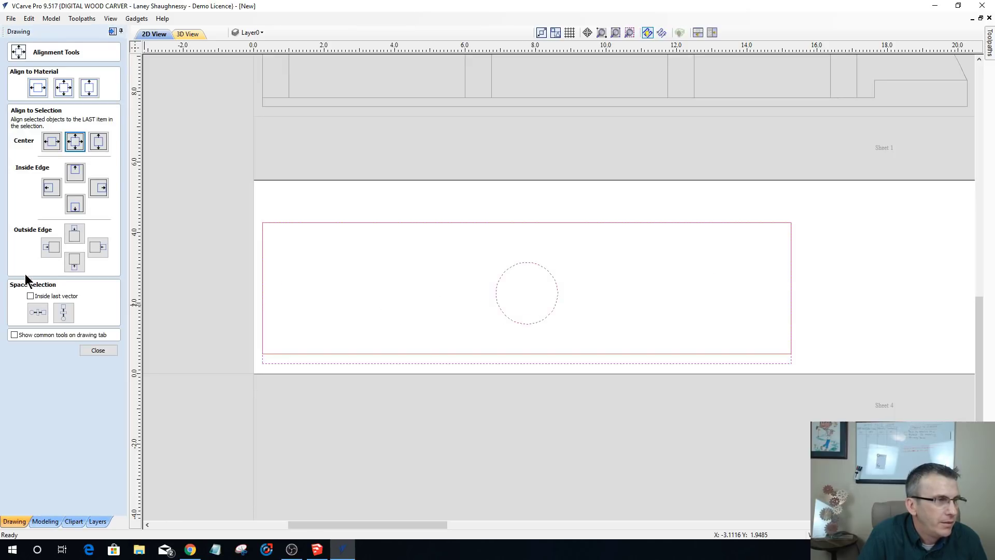
click(30, 295)
click(37, 312)
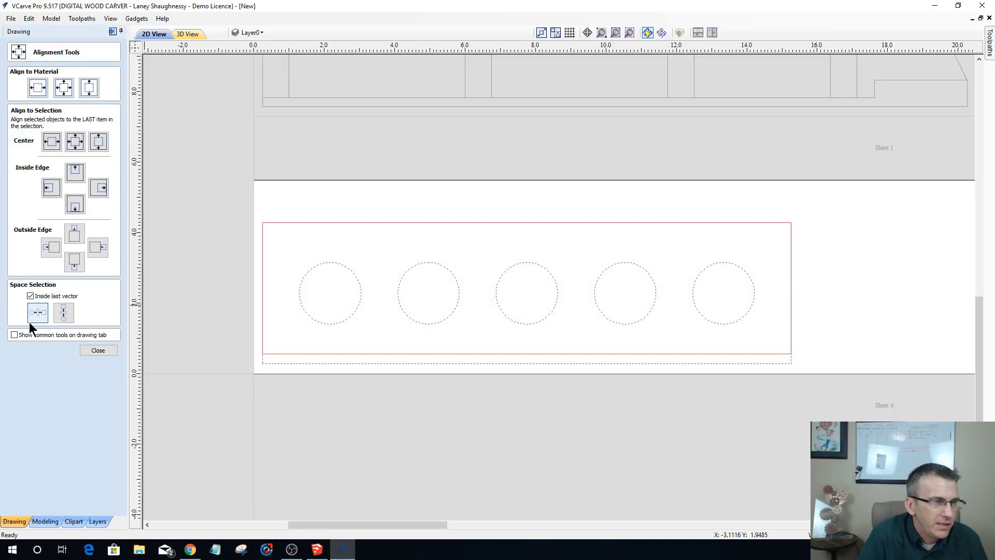
click(107, 350)
- Review the layout of the nested sheets and the circles in their rectangular shelf parts
scroll(435, 342, down, 5)
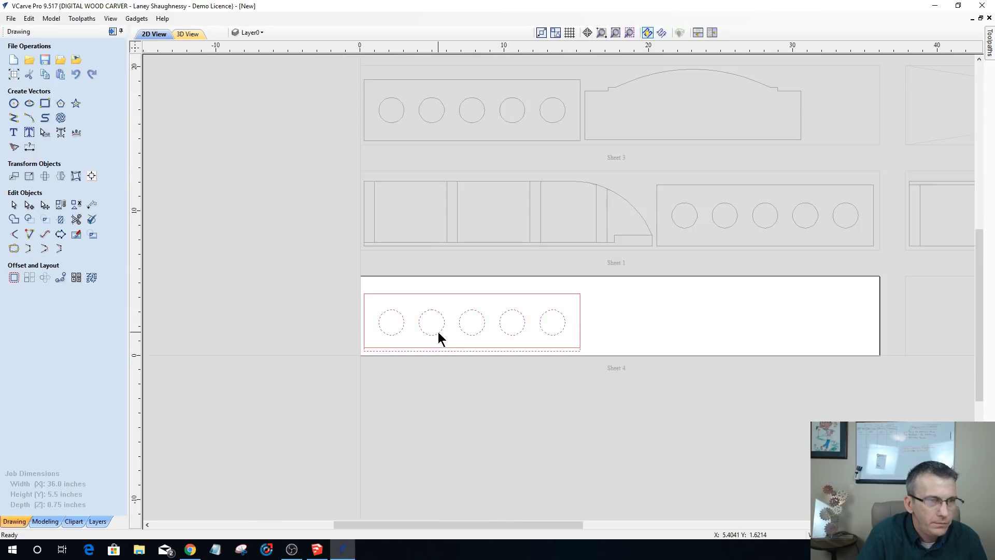
scroll(439, 334, down, 4)
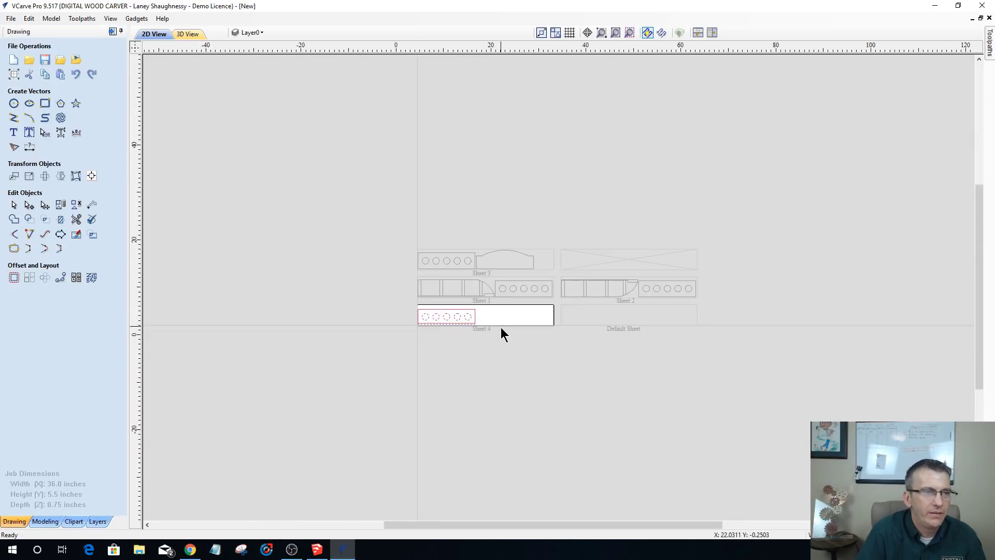
scroll(500, 316, up, 2)
scroll(495, 290, up, 3)
scroll(485, 273, down, 3)
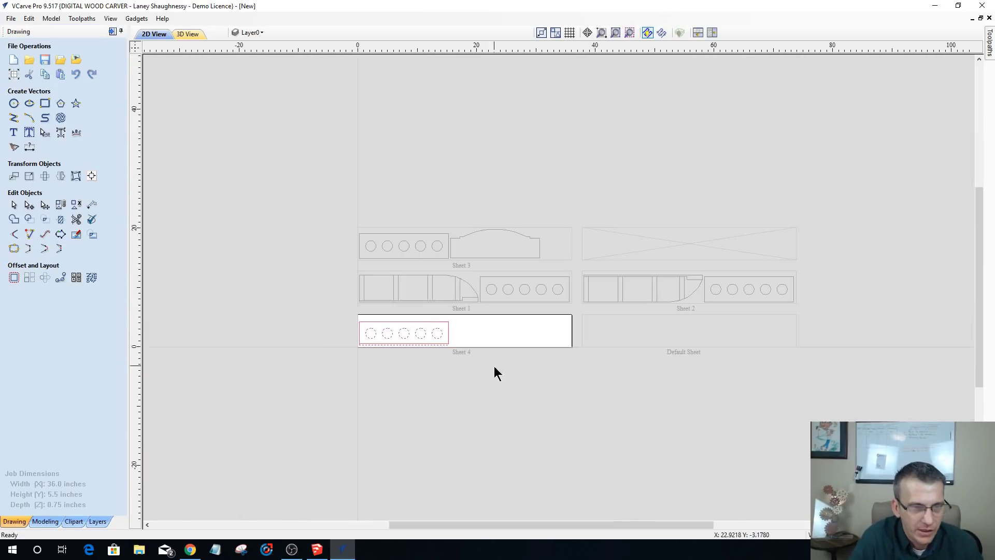
scroll(495, 365, up, 2)
scroll(490, 352, up, 2)
scroll(487, 349, down, 2)
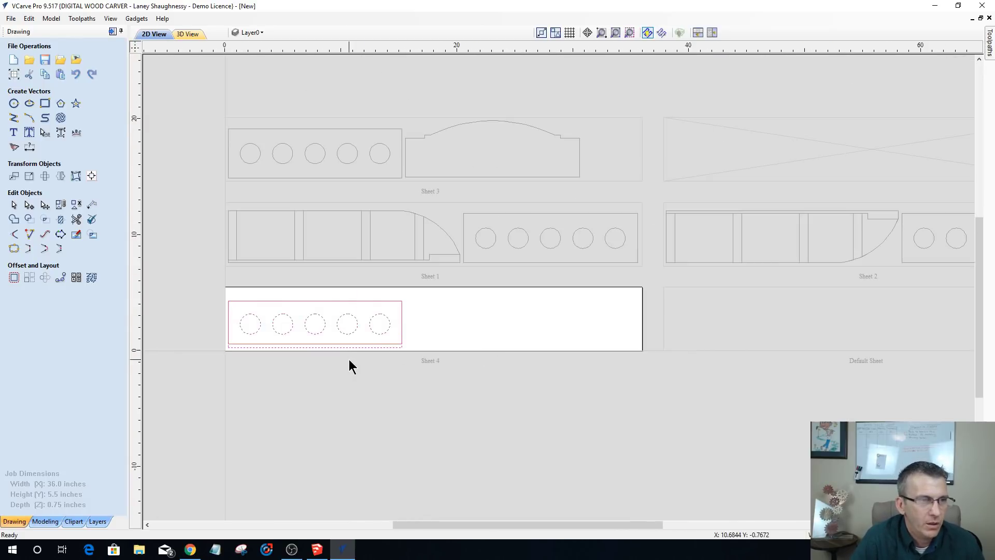
scroll(350, 358, up, 2)
scroll(358, 359, down, 2)
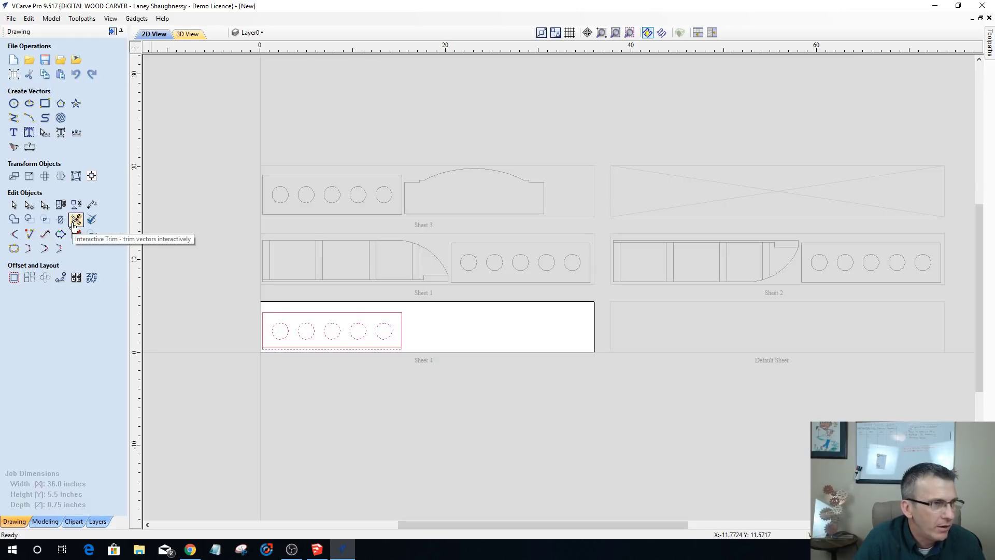
- Make sheet 1 the active sheet through the part nesting settings
click(96, 281)
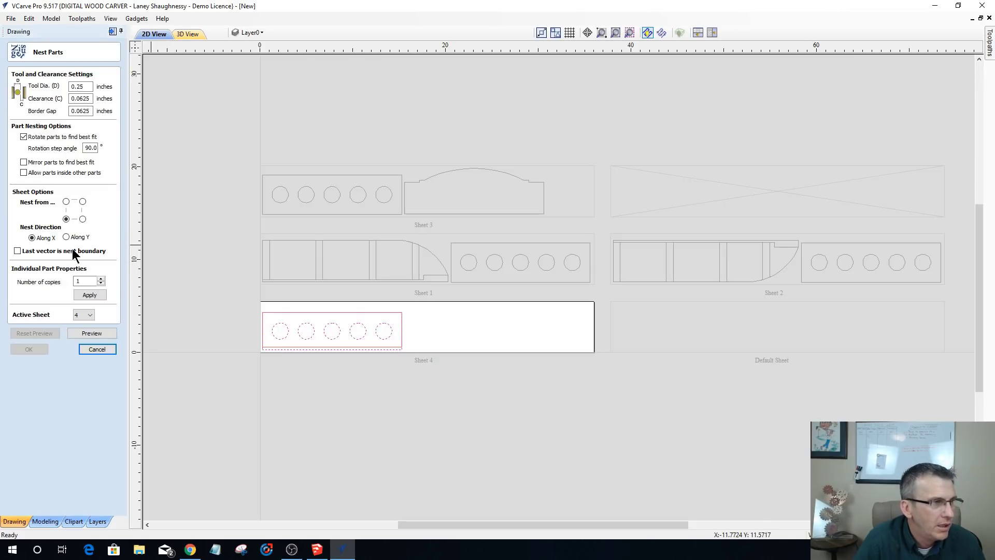
click(92, 295)
click(80, 316)
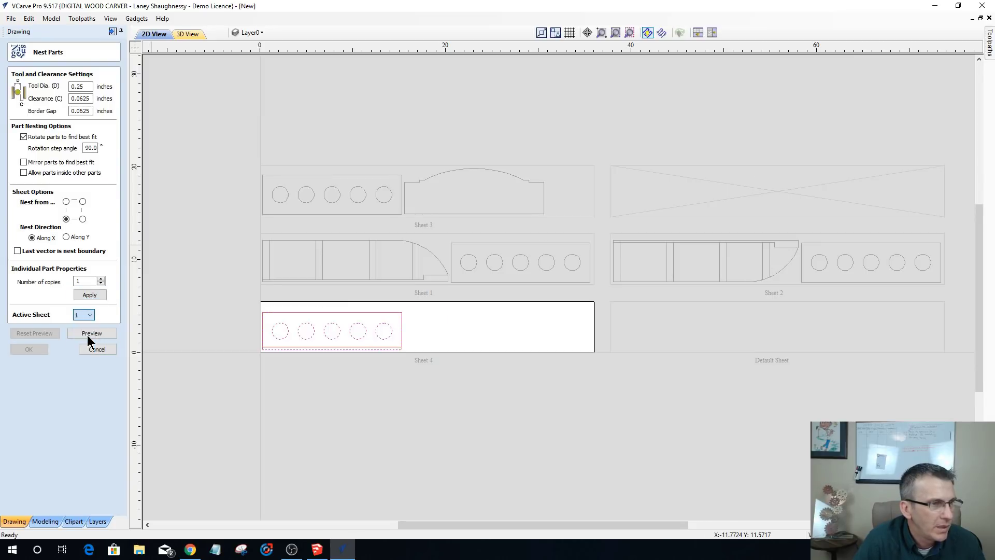
click(87, 335)
- Examine the curved side part on sheet 1, including its slot lines and end notch, and its place in the overall sheet layout
scroll(311, 353, up, 4)
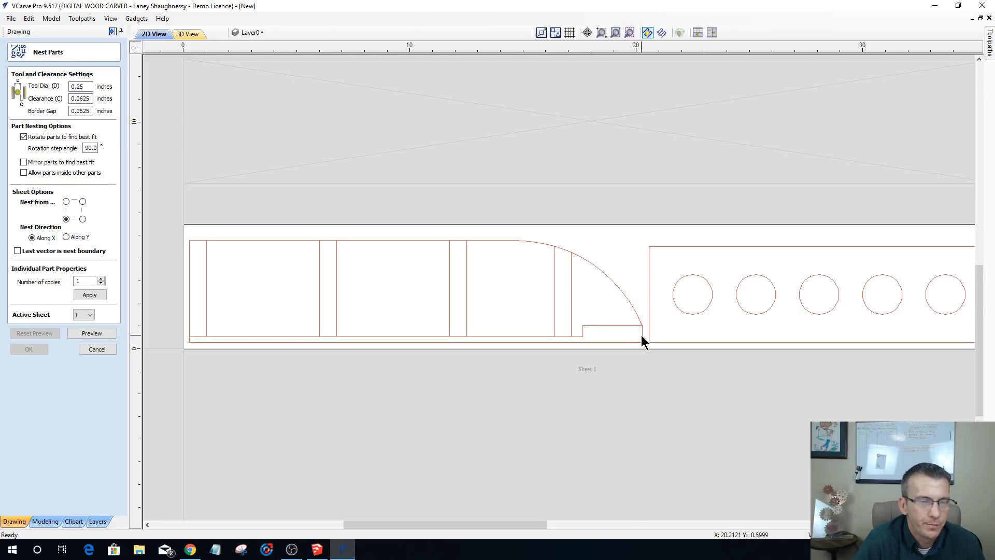
scroll(590, 324, down, 5)
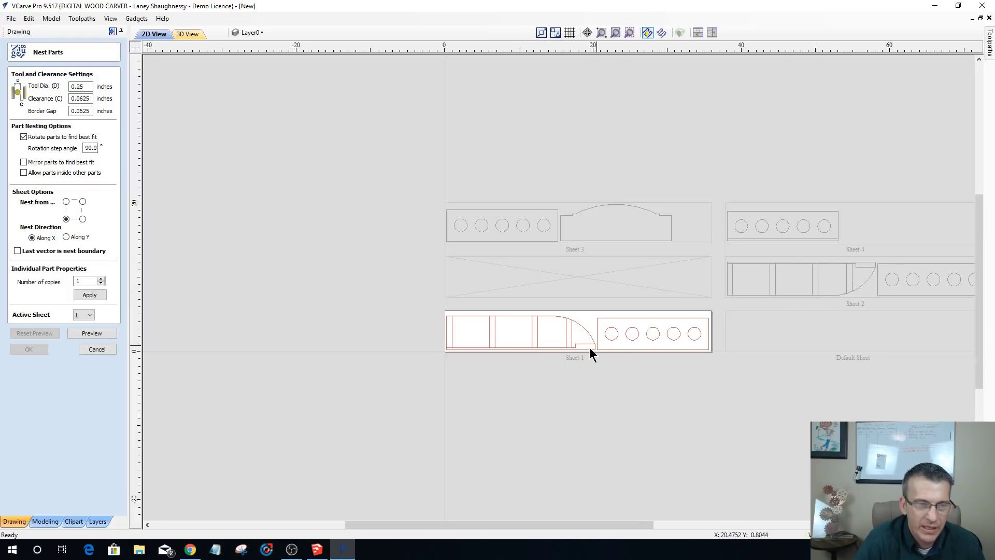
scroll(557, 346, up, 8)
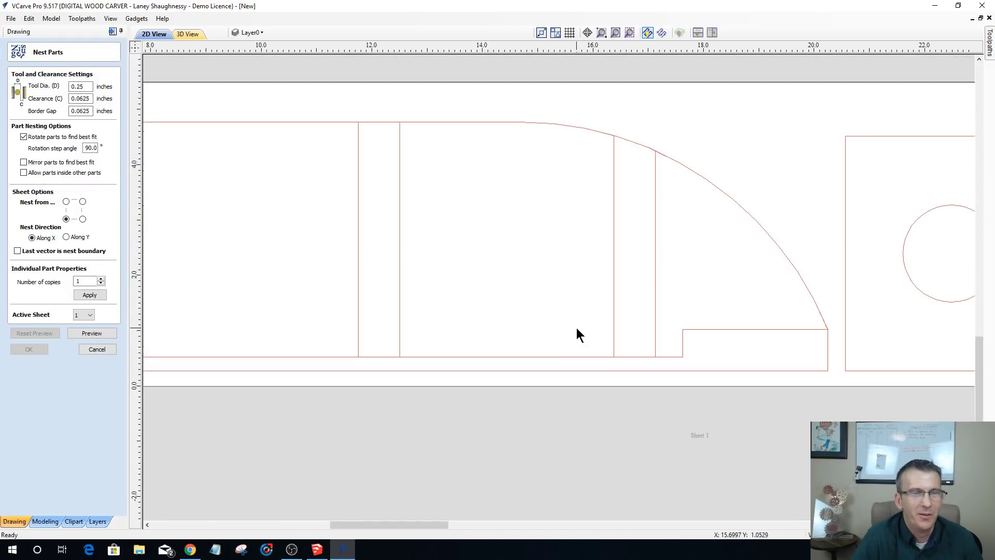
scroll(577, 329, down, 4)
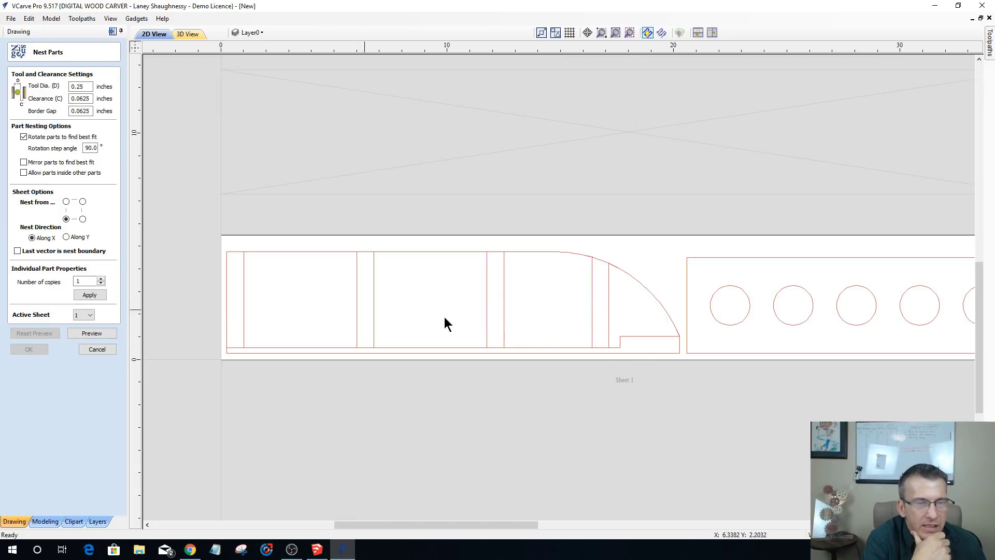
scroll(584, 349, down, 4)
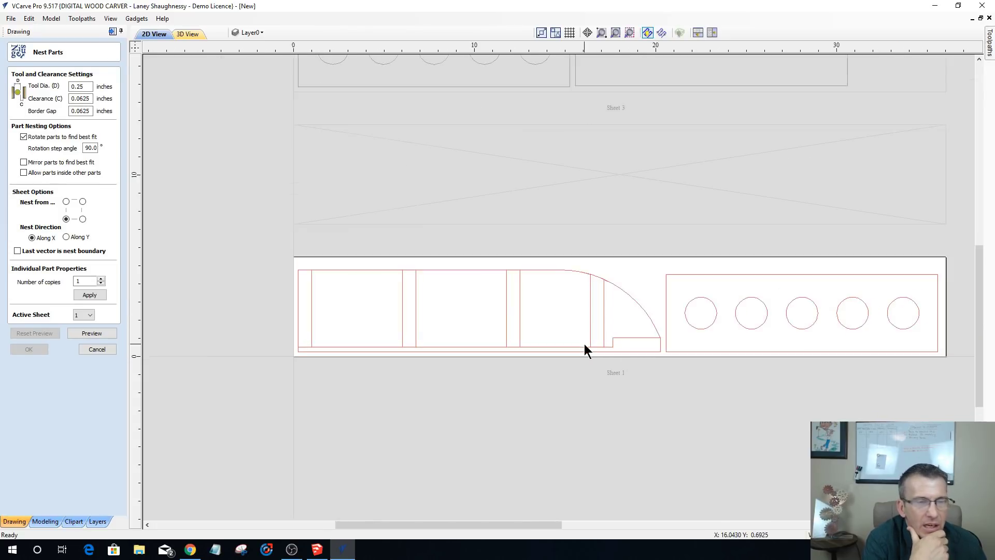
scroll(578, 350, up, 3)
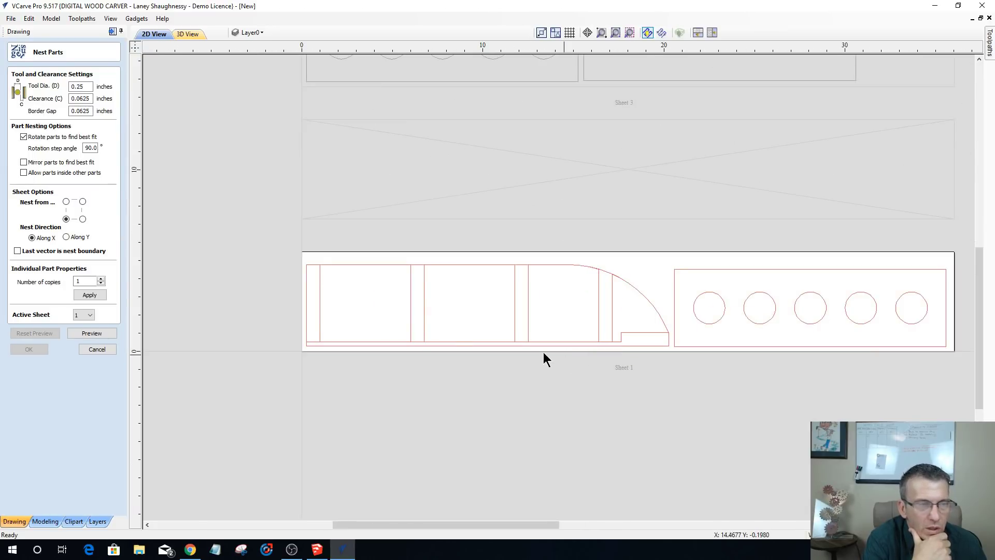
scroll(420, 333, down, 3)
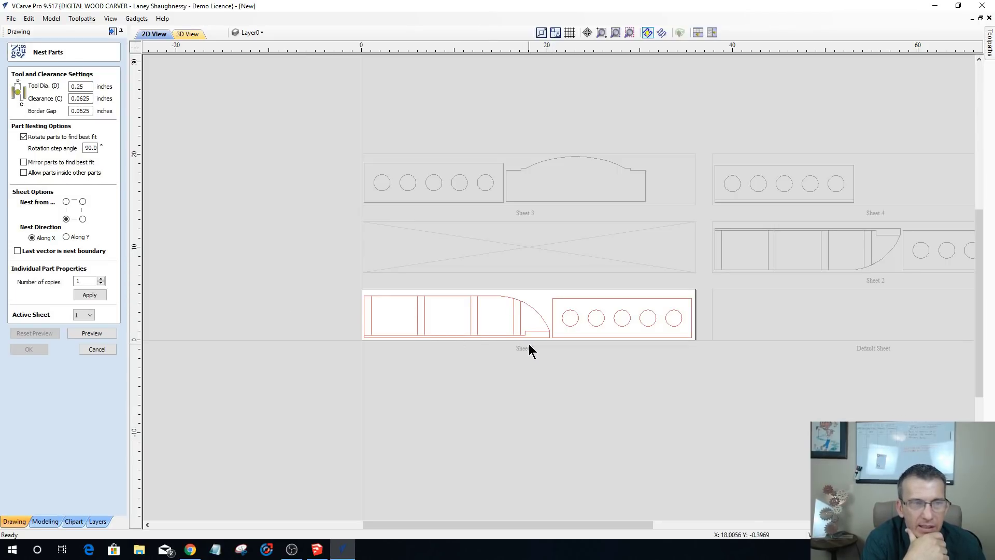
scroll(528, 340, up, 1)
scroll(528, 340, down, 3)
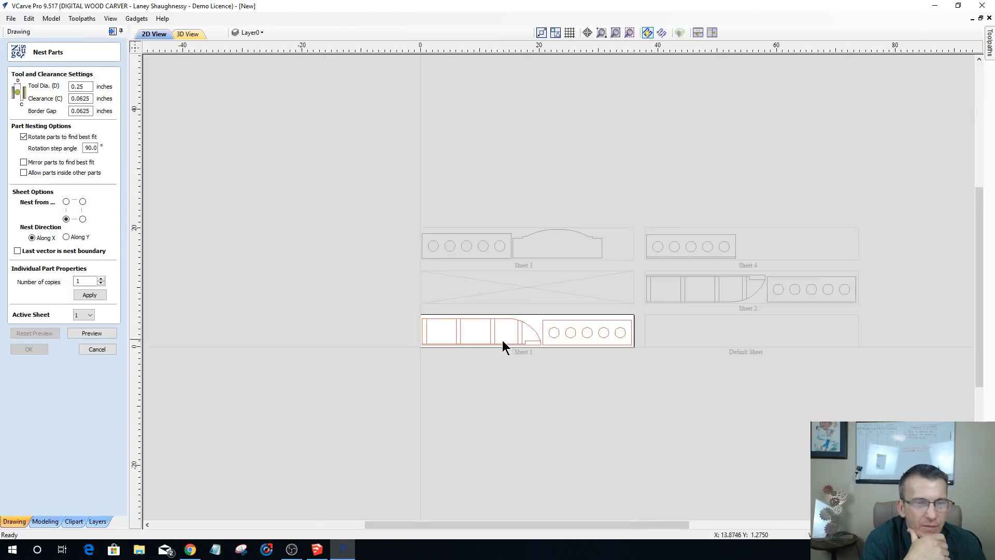
- Examine how the curved side part and the rectangular shelf part sit within sheet 1's board outline
scroll(713, 404, up, 1)
scroll(702, 399, up, 1)
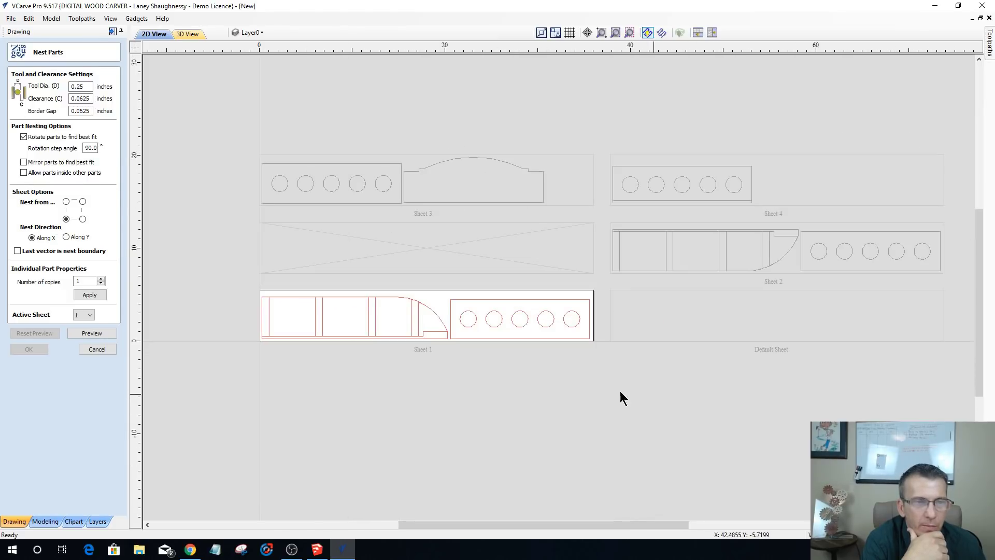
scroll(581, 388, down, 1)
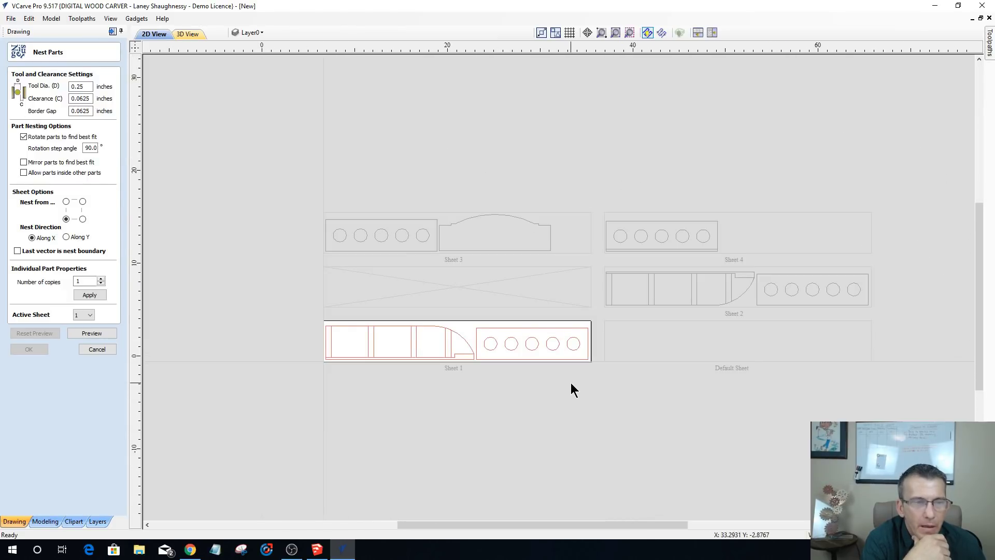
scroll(571, 384, up, 1)
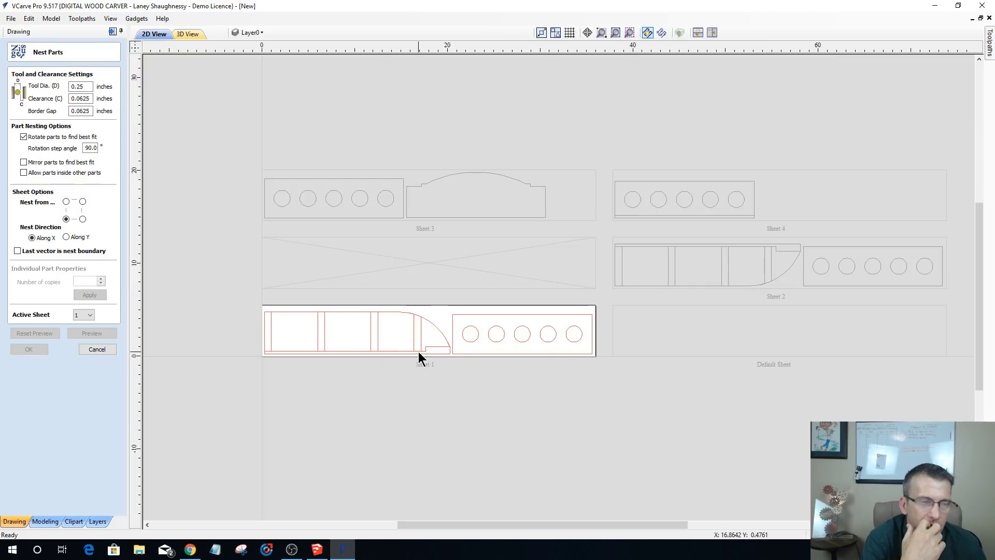
scroll(366, 376, up, 2)
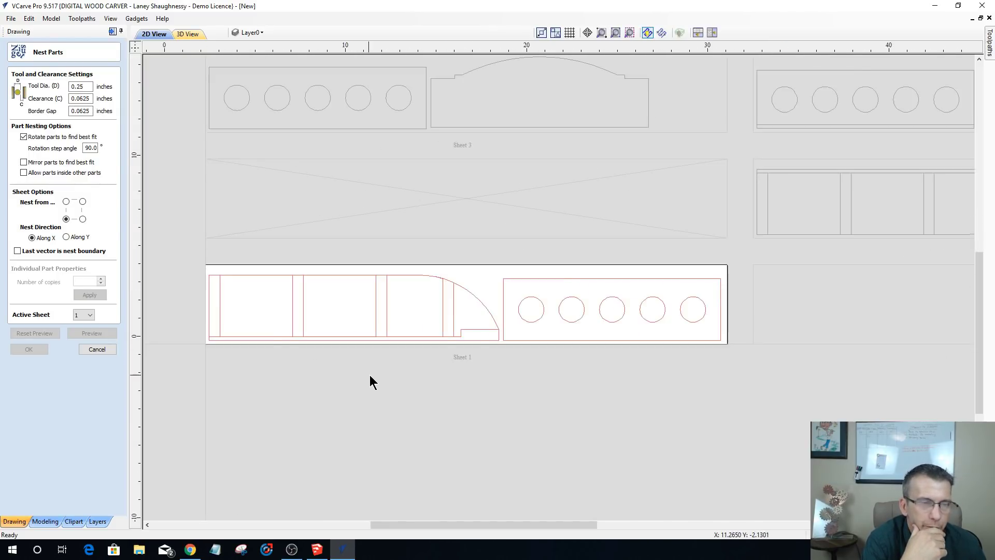
scroll(383, 375, down, 2)
scroll(404, 368, up, 1)
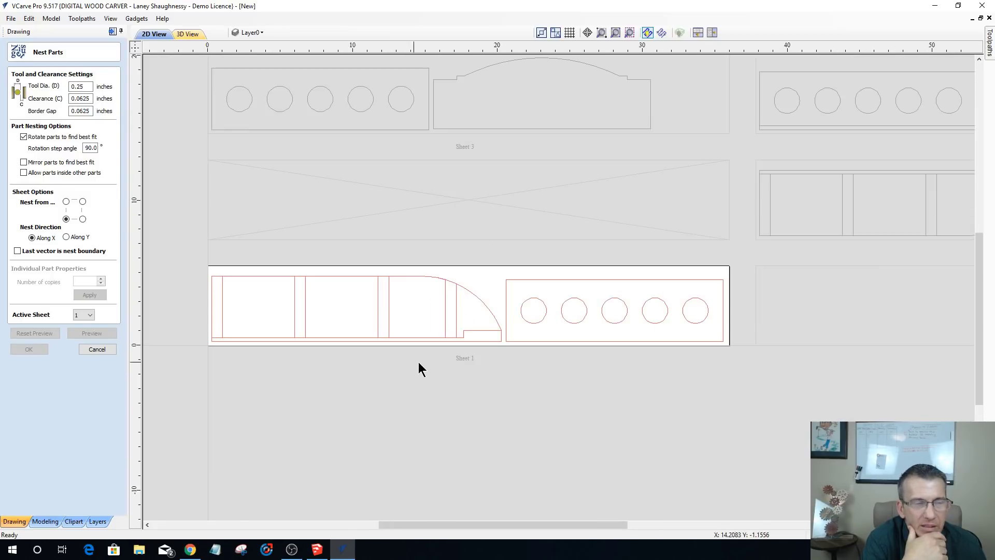
scroll(441, 357, up, 1)
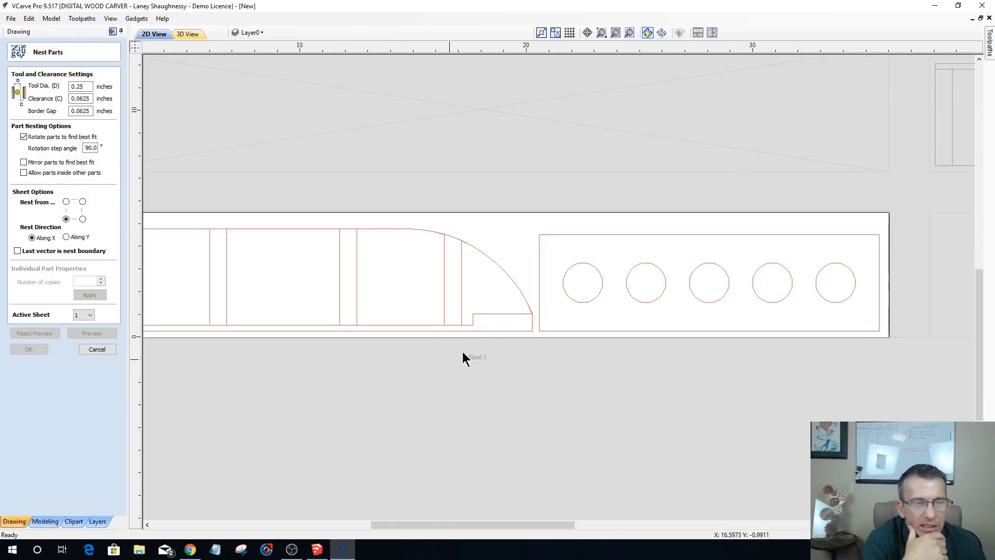
- Select the rectangular shelf part with its five circles on sheet 1 and compare its position with the curved side part
click(541, 236)
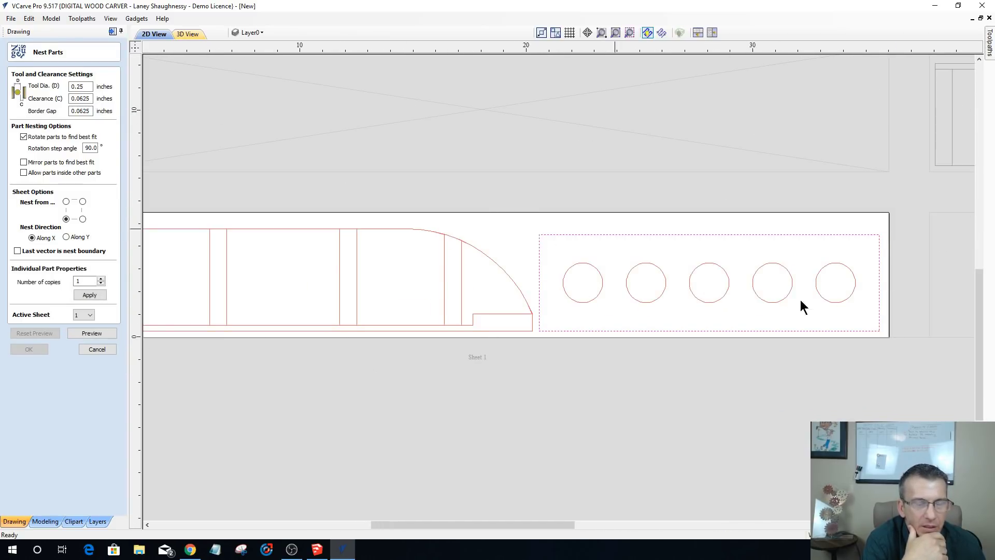
drag(524, 215, 953, 377)
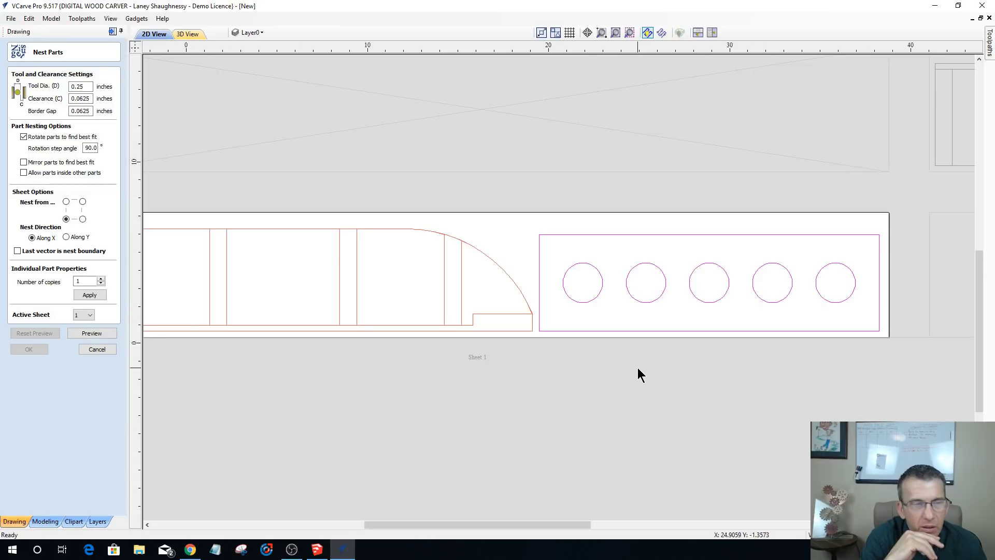
scroll(638, 368, down, 4)
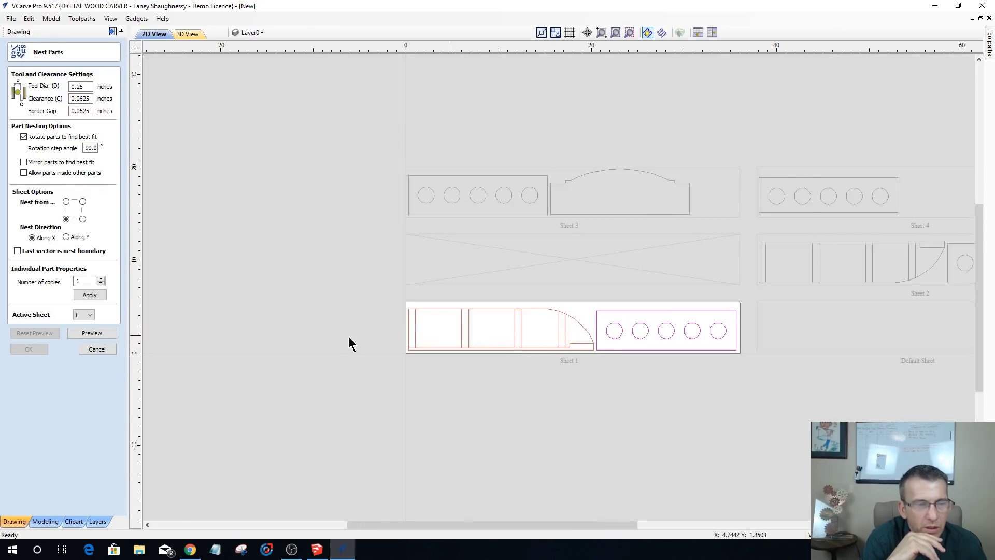
scroll(404, 336, up, 1)
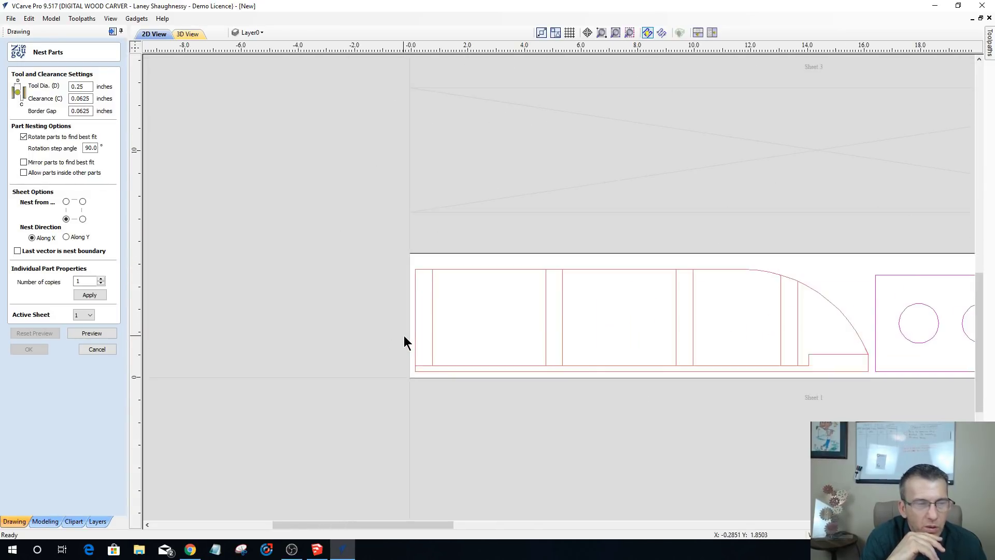
scroll(501, 345, up, 2)
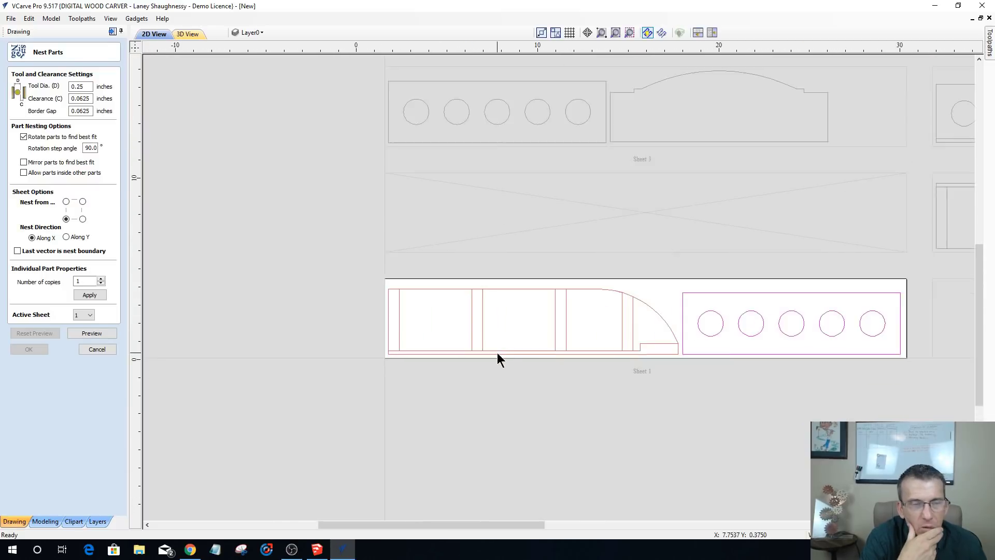
scroll(458, 352, down, 3)
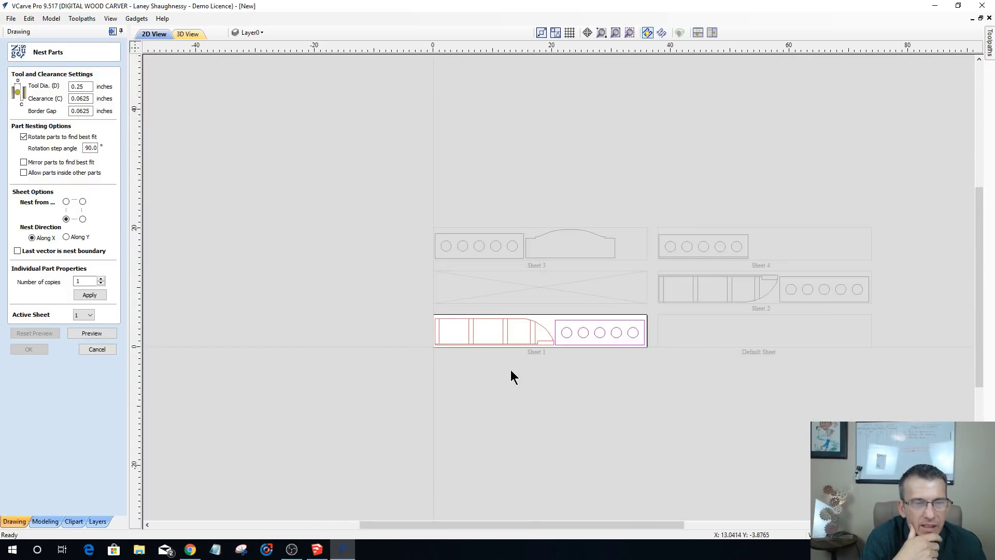
scroll(521, 372, up, 2)
scroll(526, 372, up, 1)
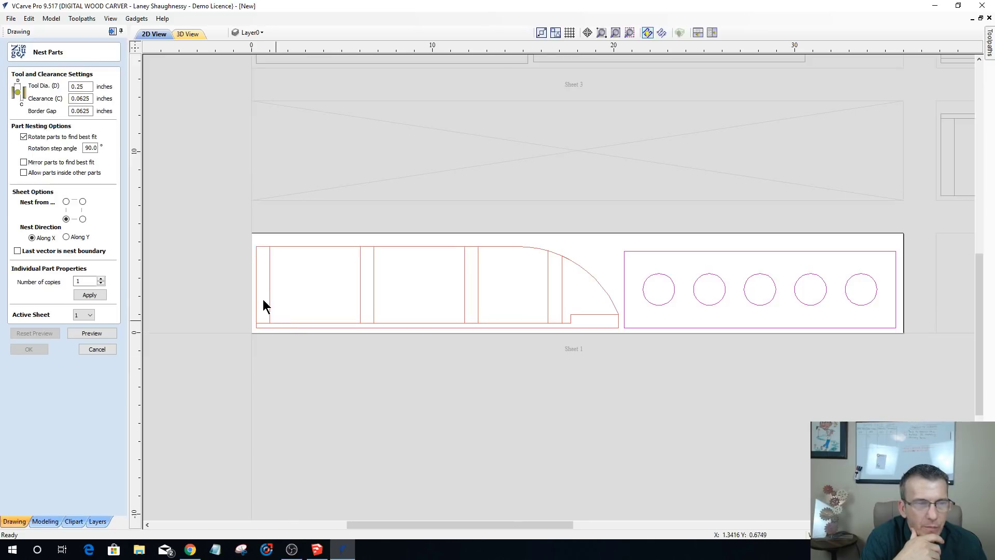
- Select the whole curved side part on sheet 1, leave part nesting without applying, and nudge the part slightly up from the board's lower edge
click(625, 342)
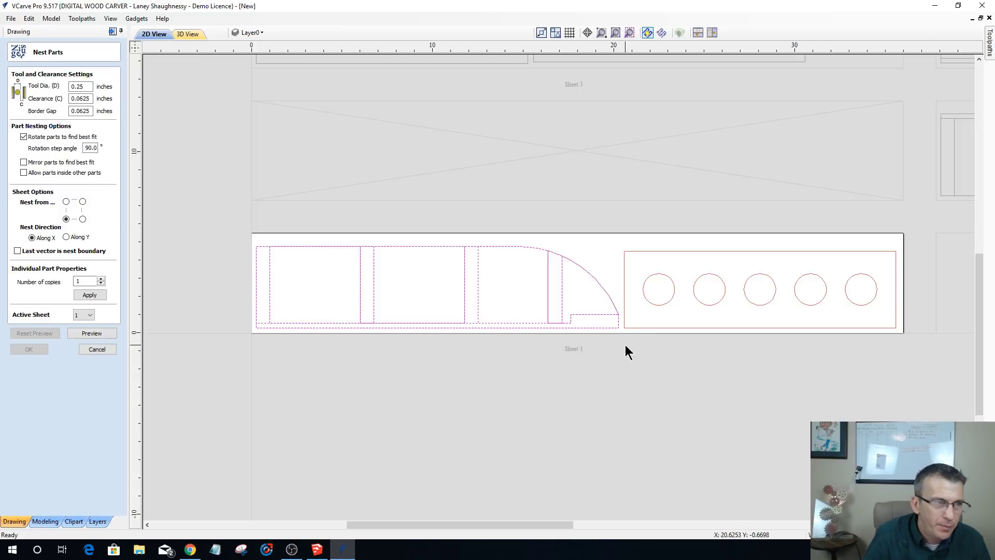
click(97, 349)
key(Up)
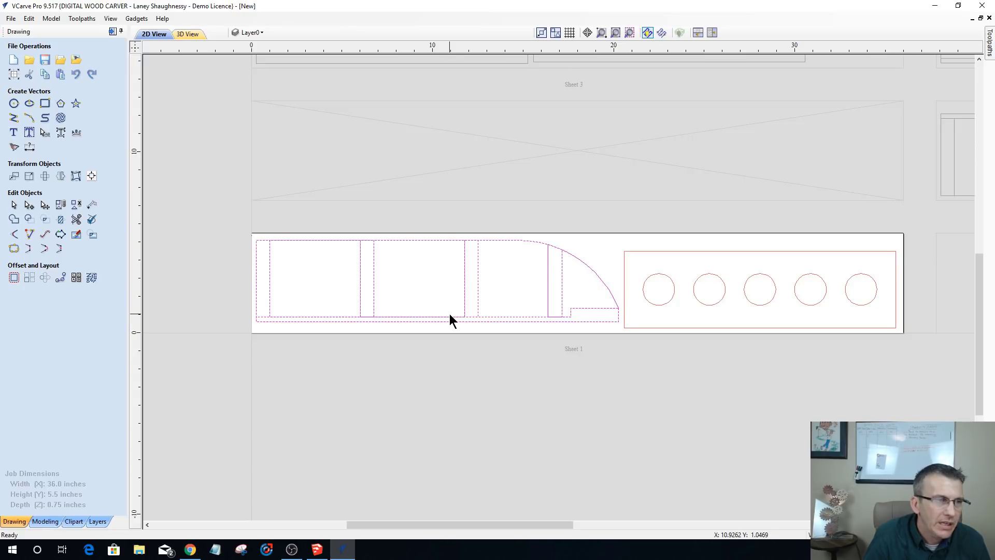
key(Down)
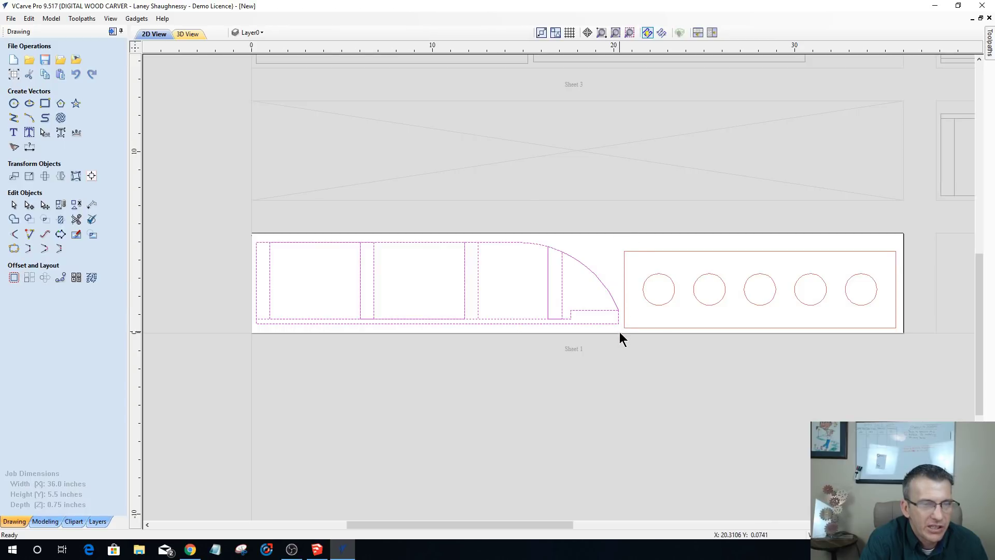
- Add a horizontal dimension from sheet 1's lower-left corner to the gap just before the rectangular shelf part
click(31, 150)
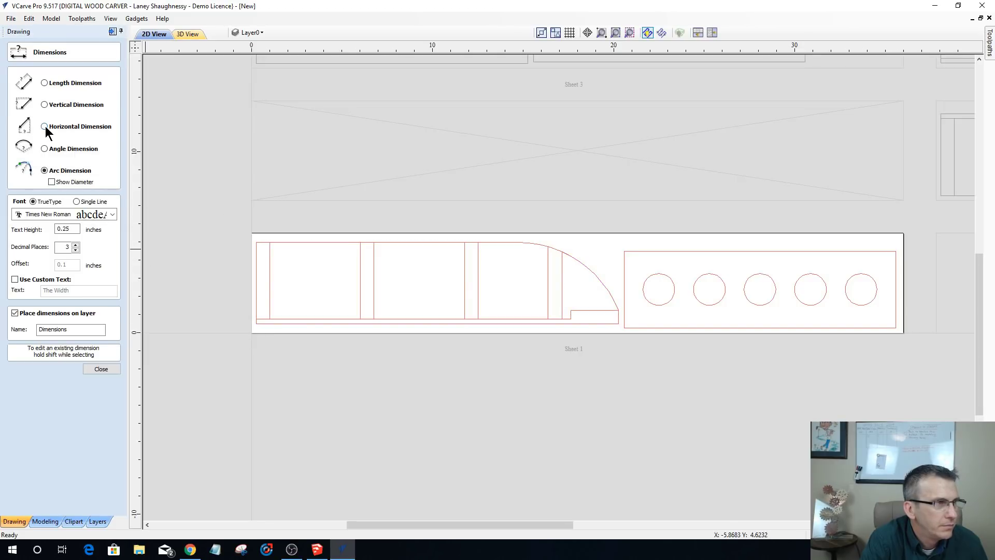
click(46, 127)
click(250, 333)
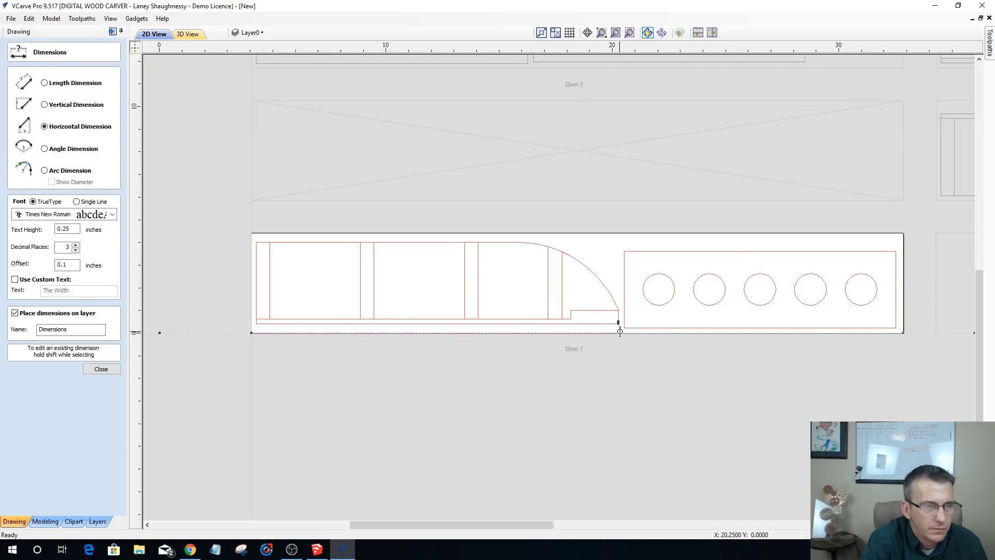
scroll(623, 332, up, 4)
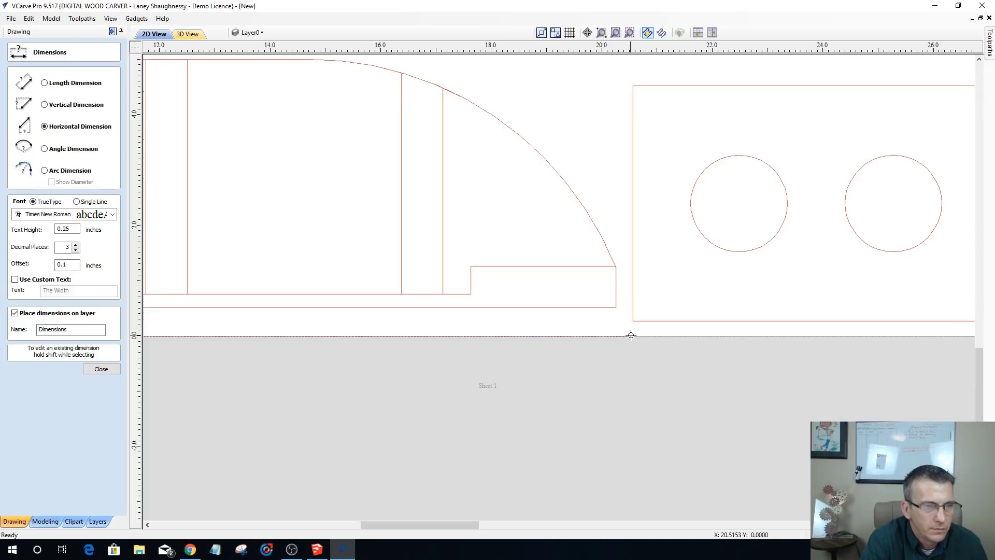
click(630, 335)
key(Escape)
click(588, 90)
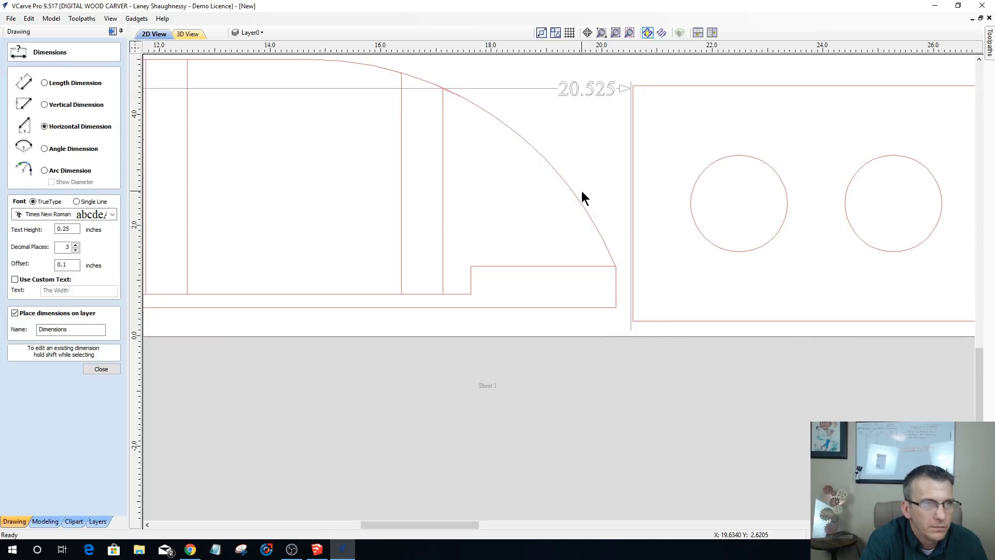
- Review the horizontal dimension across the curved side part and the surrounding sheets, and end dimensioning without adding another dimension
scroll(582, 225, up, 1)
scroll(581, 115, up, 1)
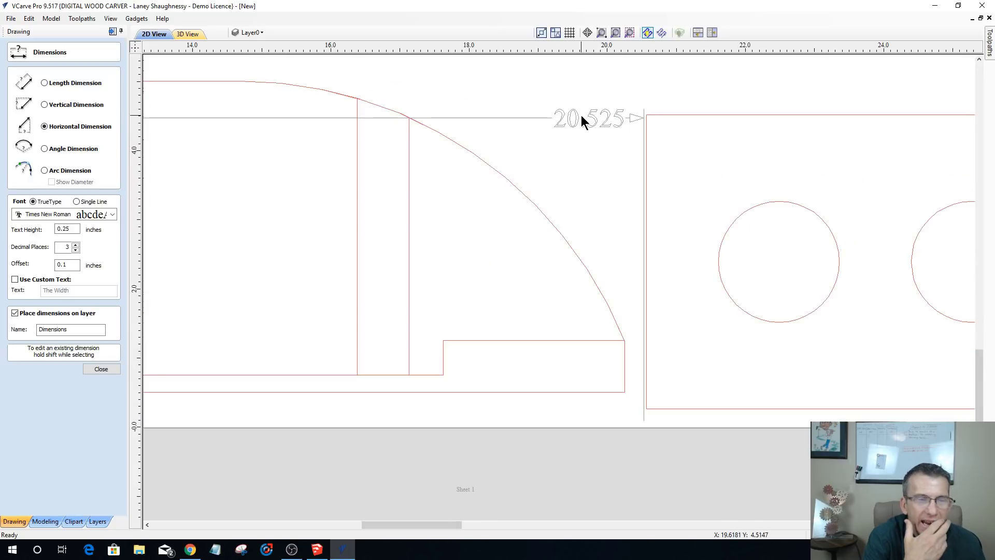
scroll(592, 131, down, 4)
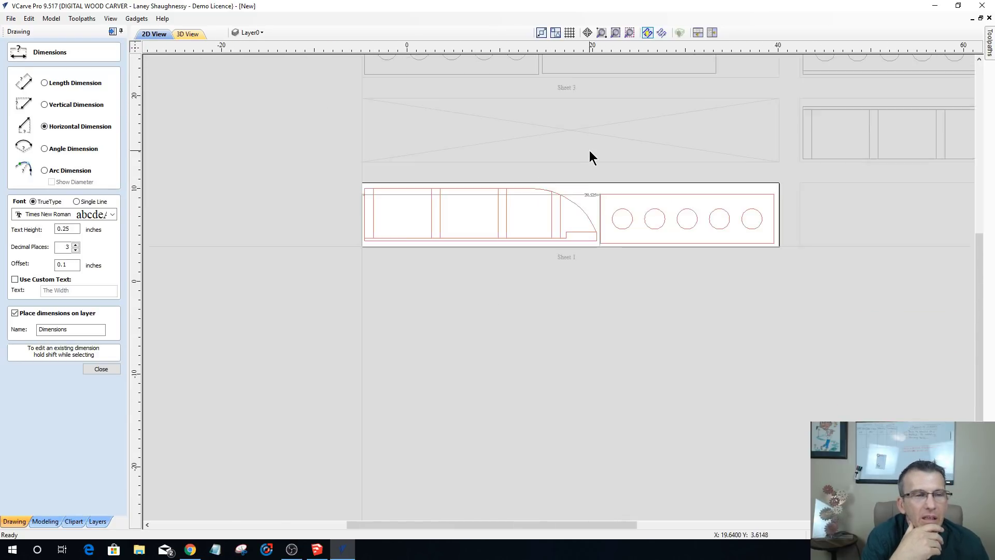
scroll(589, 150, down, 1)
scroll(584, 283, up, 3)
scroll(596, 271, down, 1)
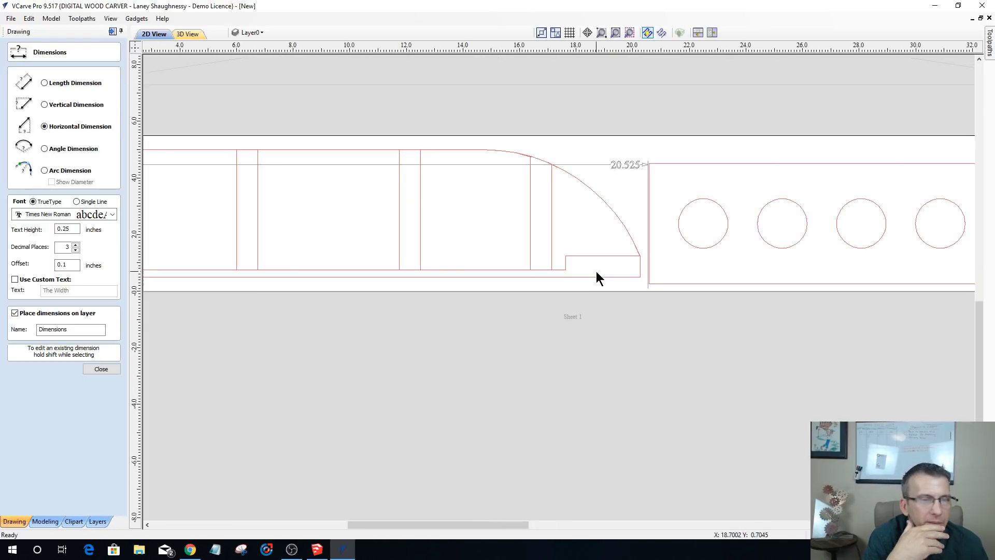
scroll(596, 271, down, 1)
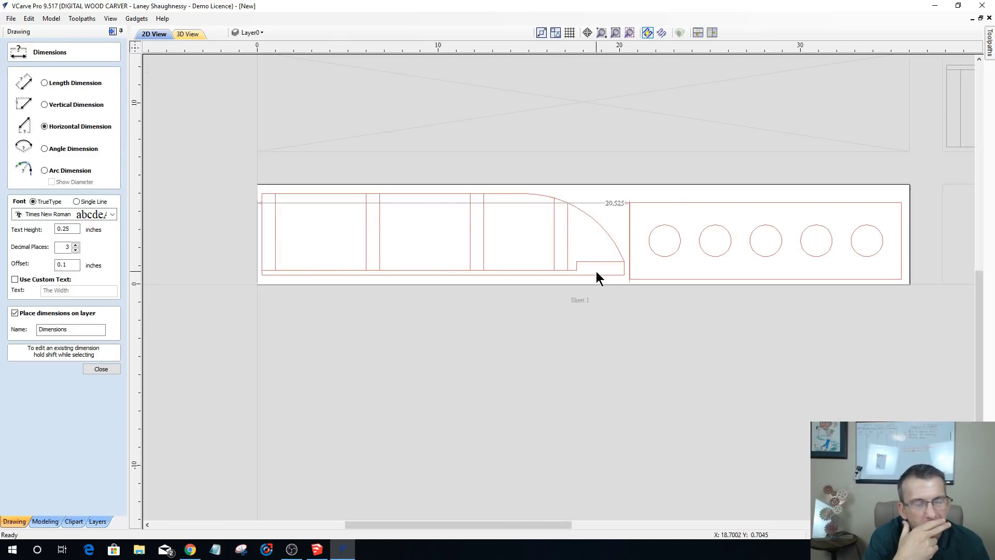
scroll(599, 265, down, 2)
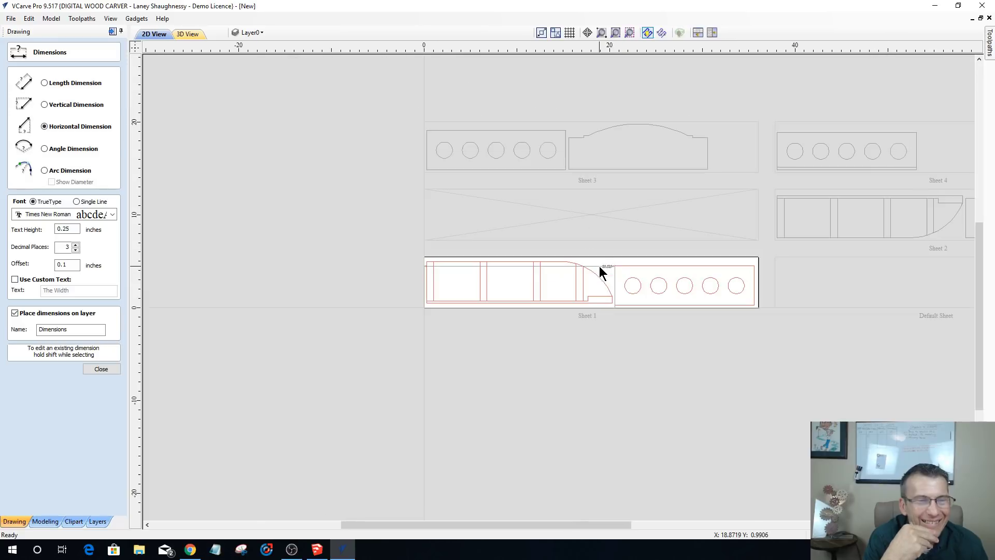
scroll(488, 355, up, 2)
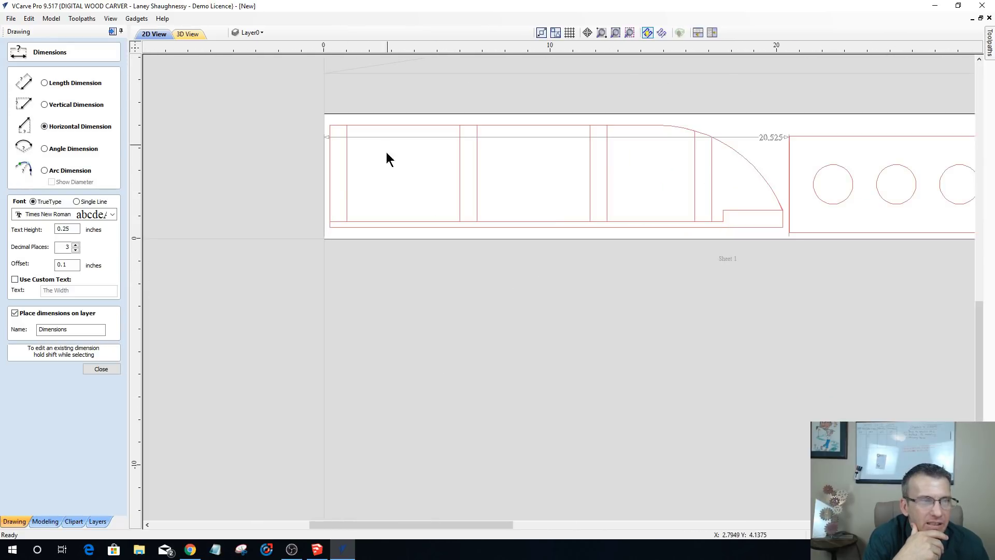
scroll(322, 195, down, 2)
scroll(351, 193, up, 1)
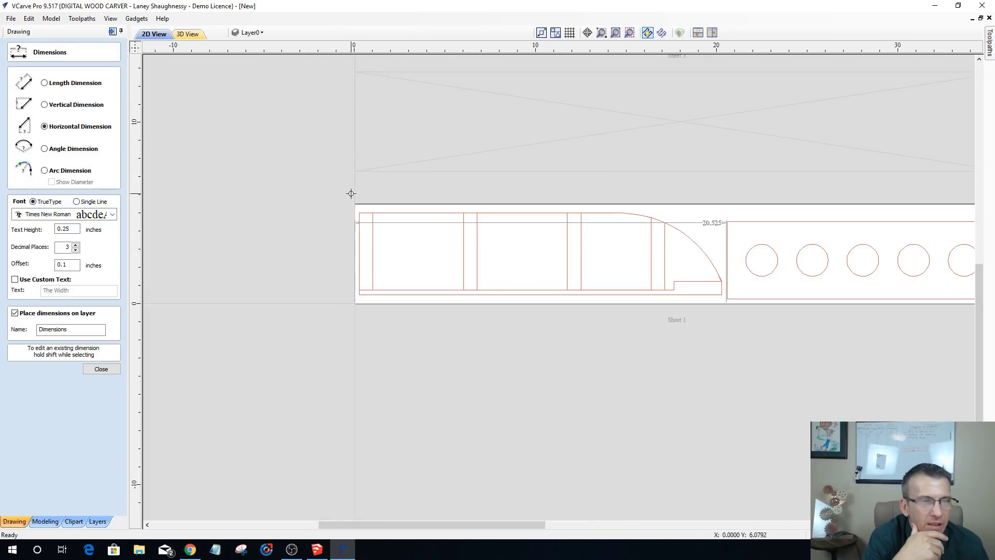
click(438, 220)
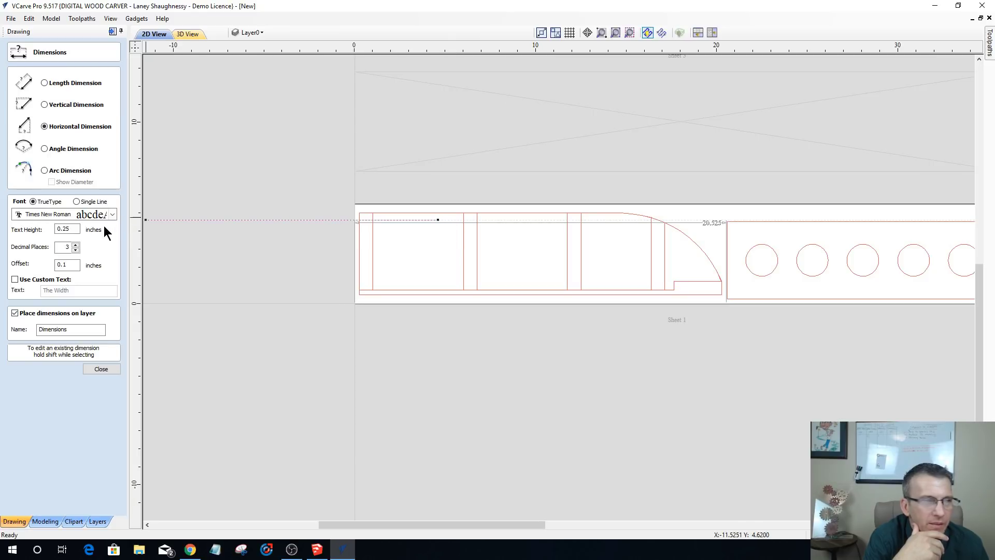
click(102, 370)
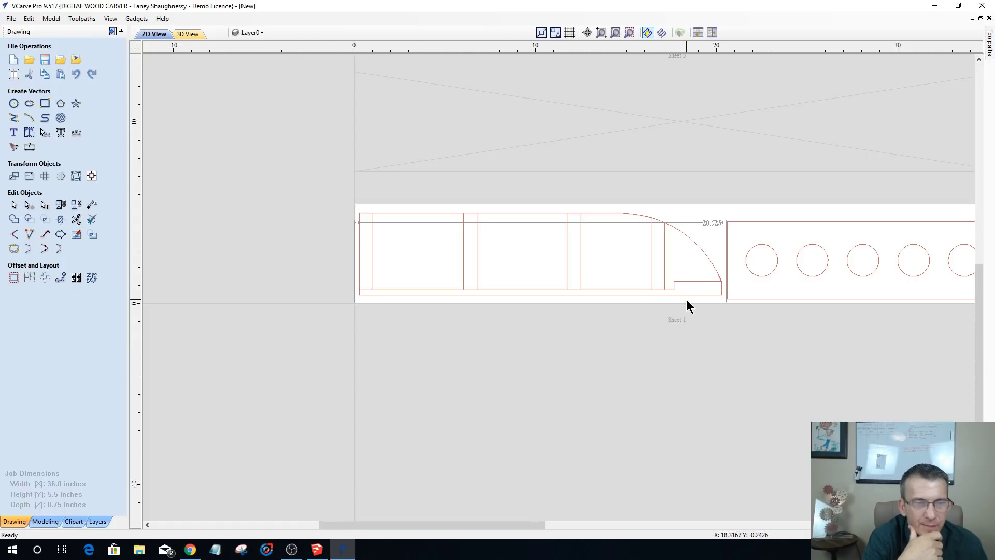
- Inspect the curved side part's end notch, last slot lines and lower edge up close on sheet 1
scroll(687, 300, up, 6)
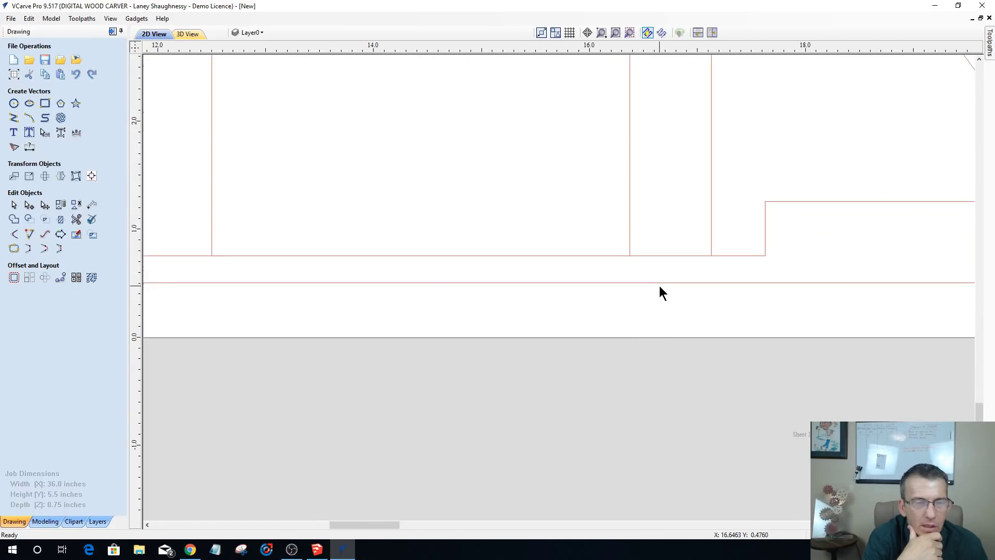
scroll(660, 289, down, 6)
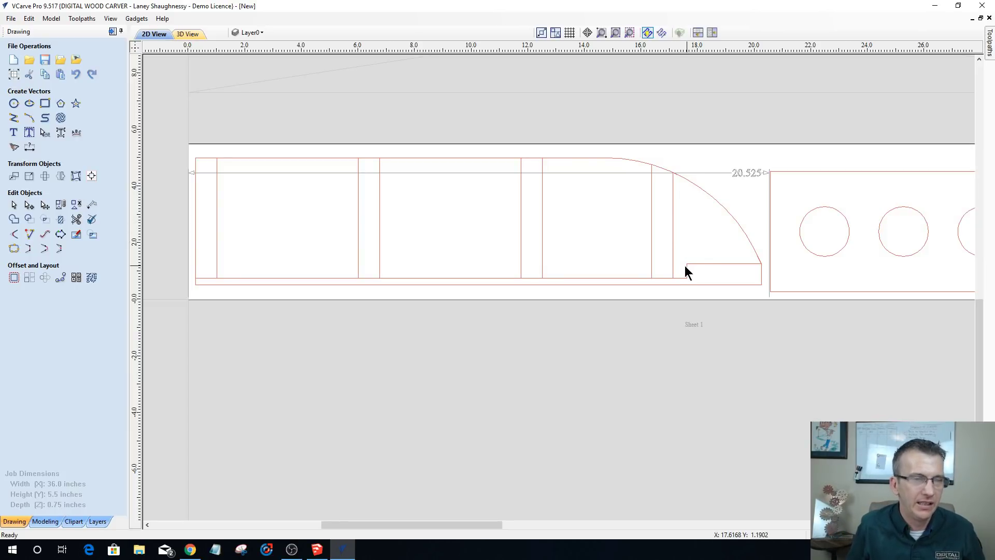
scroll(685, 265, up, 3)
scroll(682, 275, up, 3)
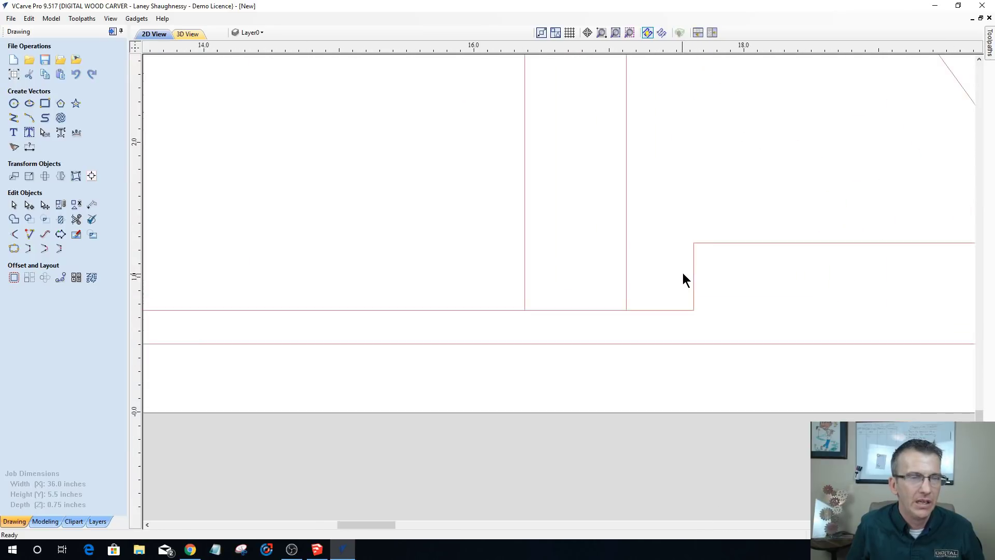
scroll(693, 263, down, 2)
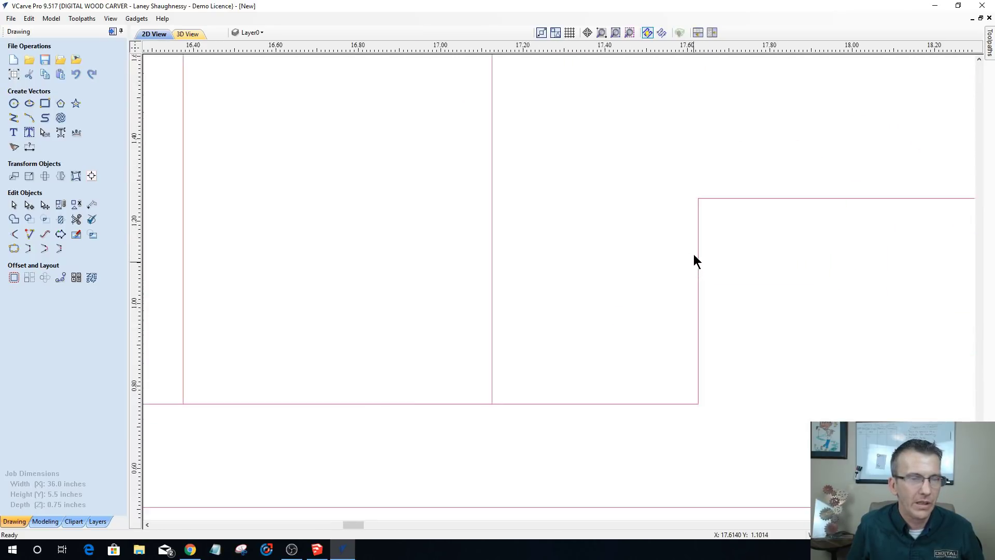
scroll(693, 249, down, 4)
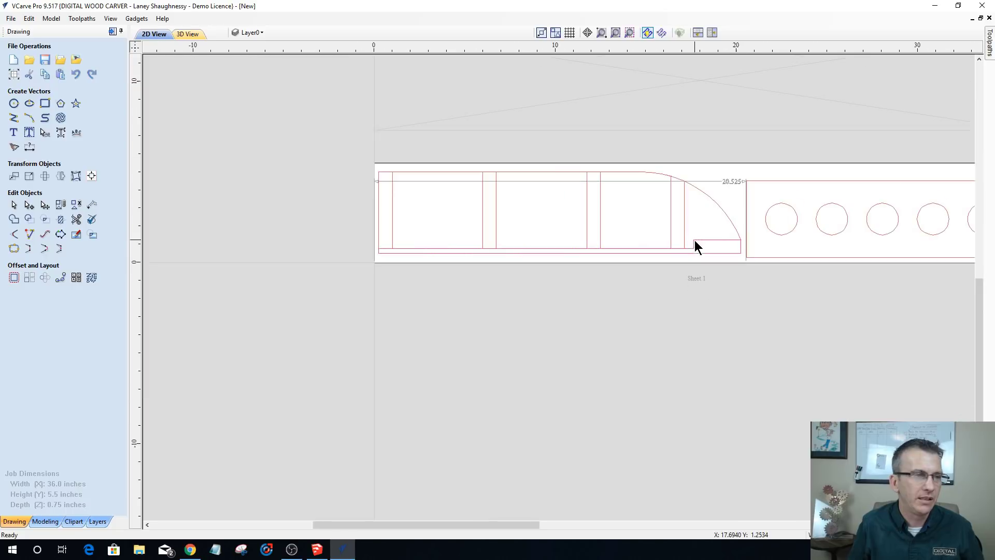
scroll(638, 262, up, 2)
scroll(648, 257, up, 3)
scroll(674, 258, down, 4)
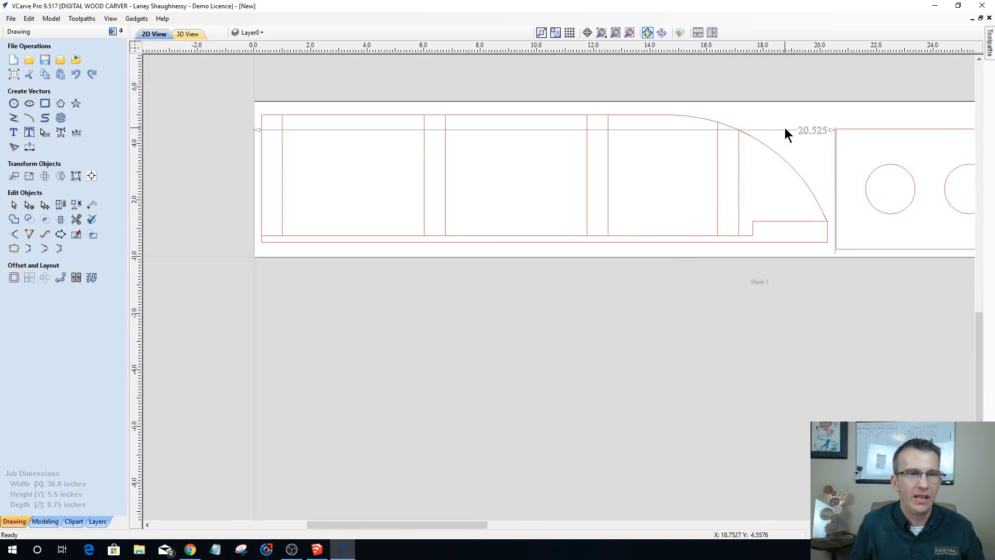
- Delete the horizontal dimension that spans the curved side part on sheet 1
click(799, 130)
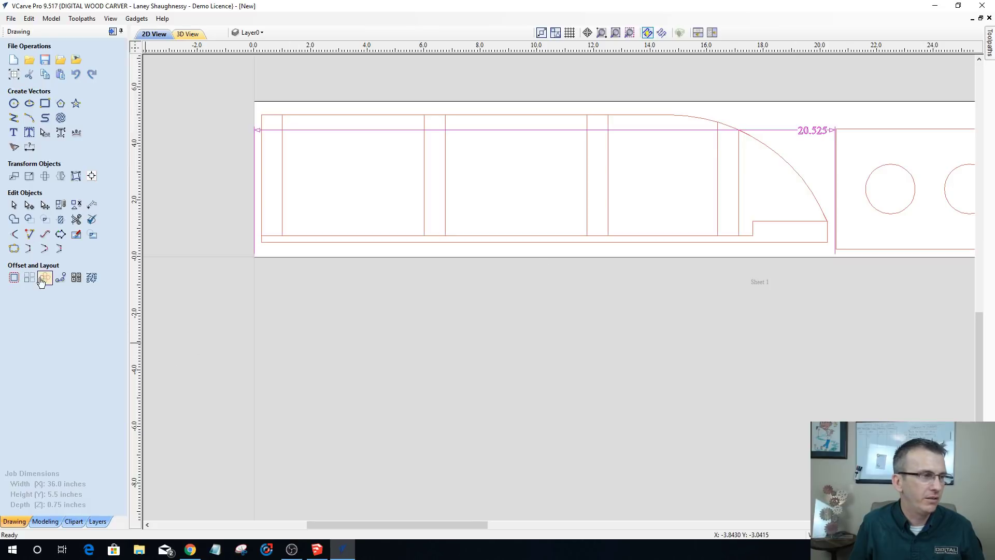
key(Delete)
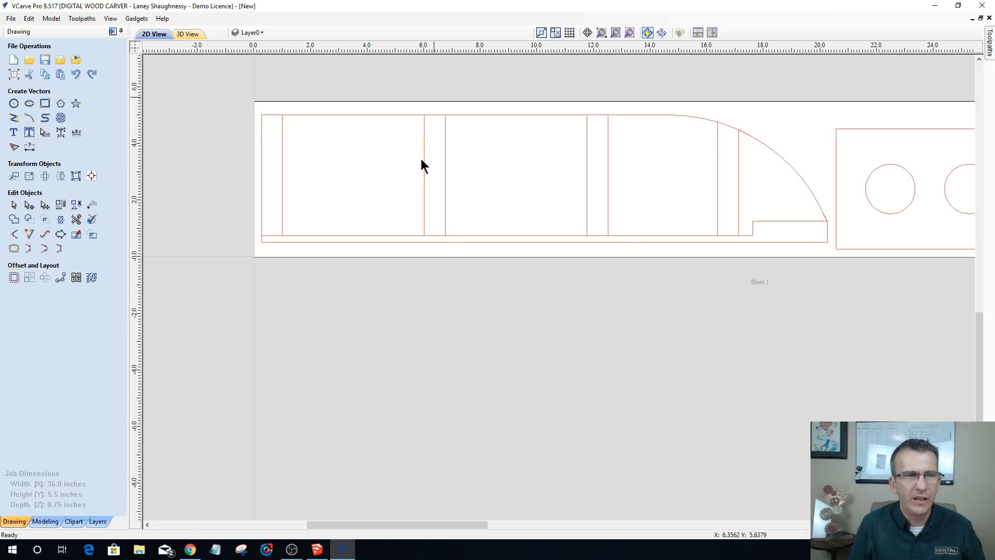
scroll(233, 92, up, 2)
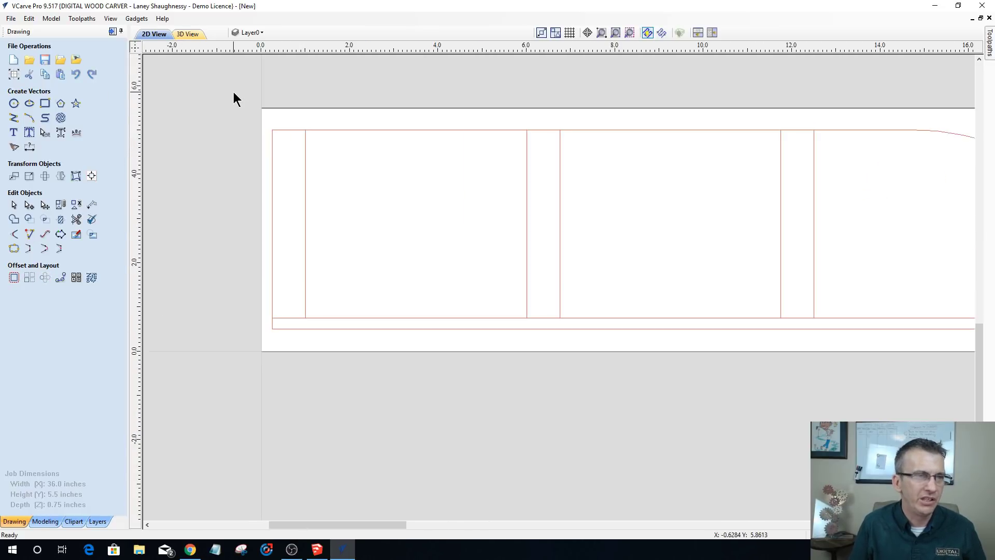
scroll(233, 92, down, 1)
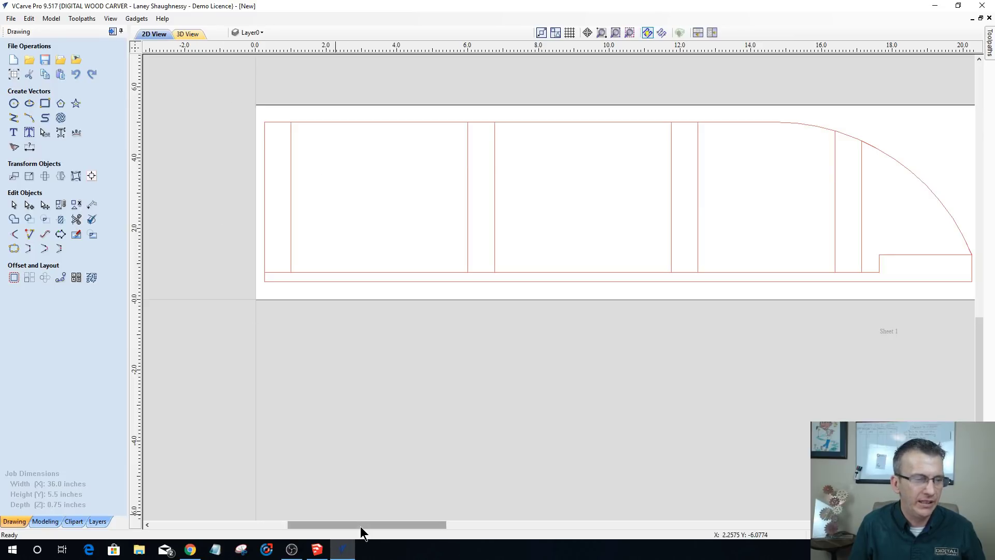
drag(360, 526, 376, 524)
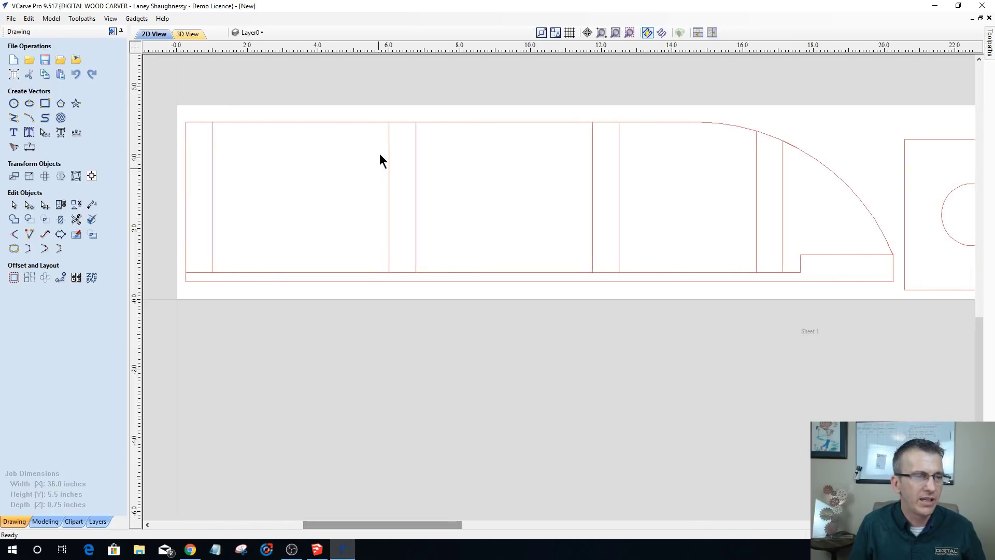
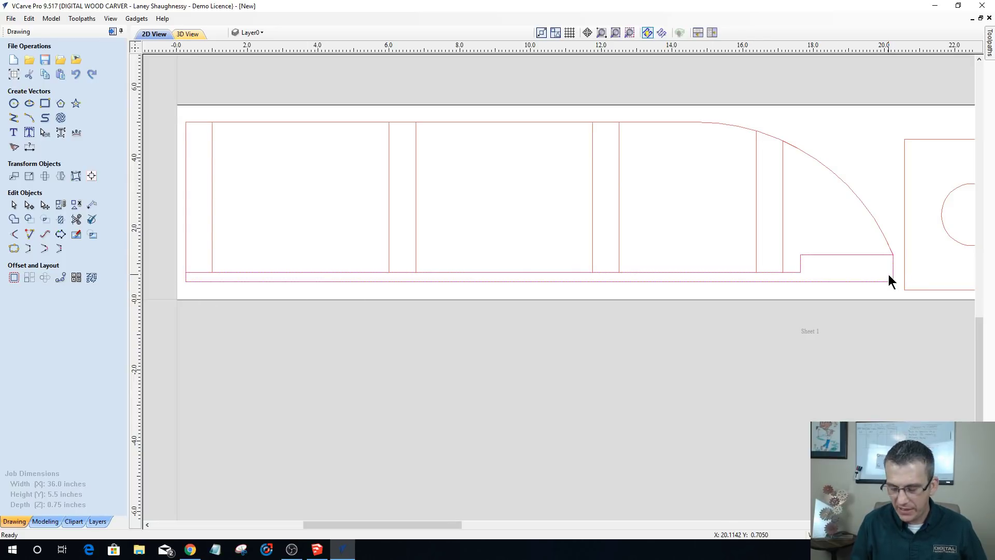
- Examine the curved side part's lower edge segments and end notch, and select its last pair of slot lines
scroll(870, 281, up, 2)
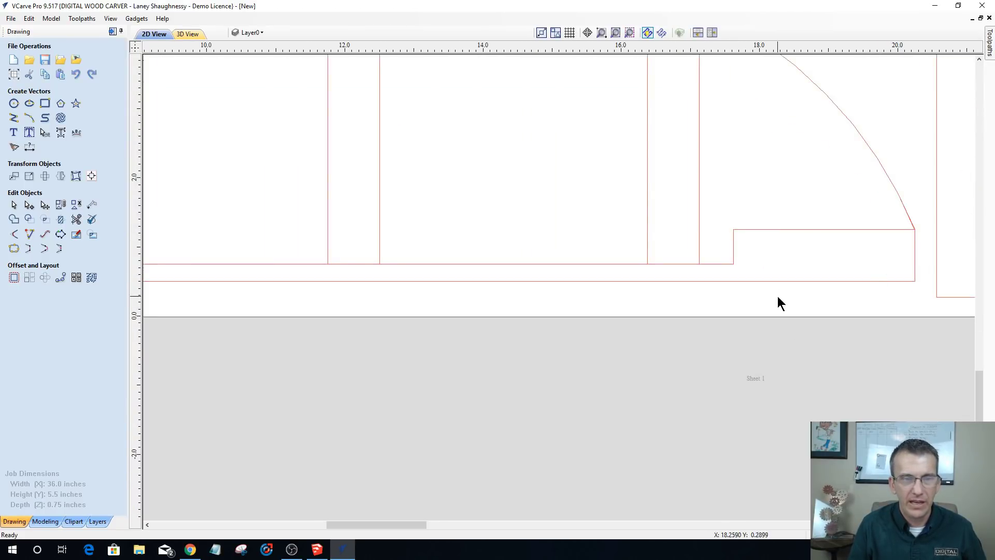
scroll(893, 284, down, 2)
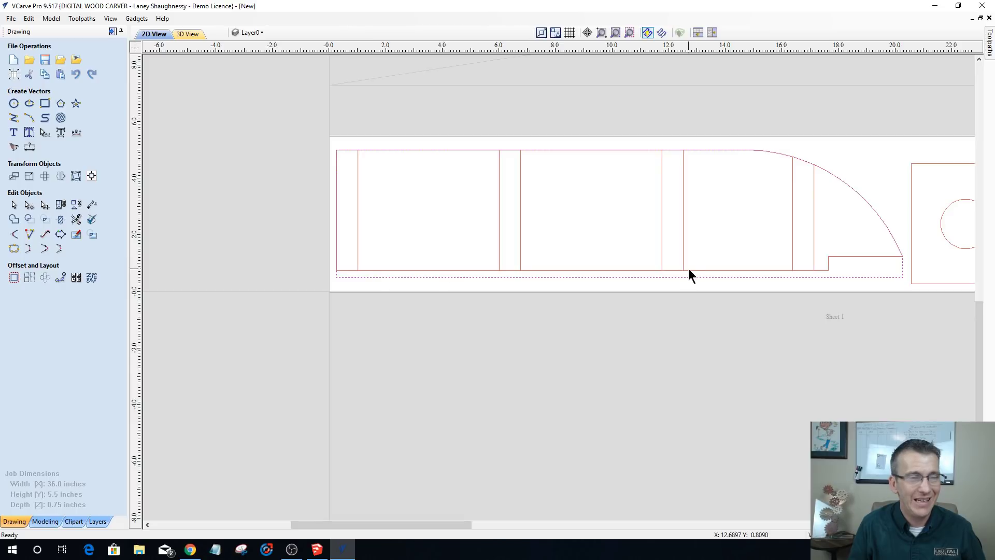
click(629, 270)
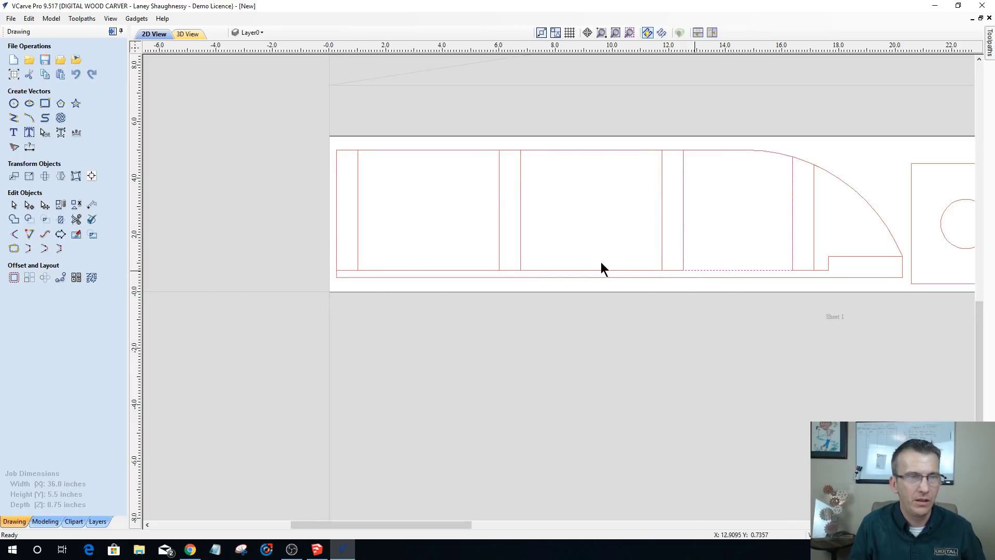
click(780, 273)
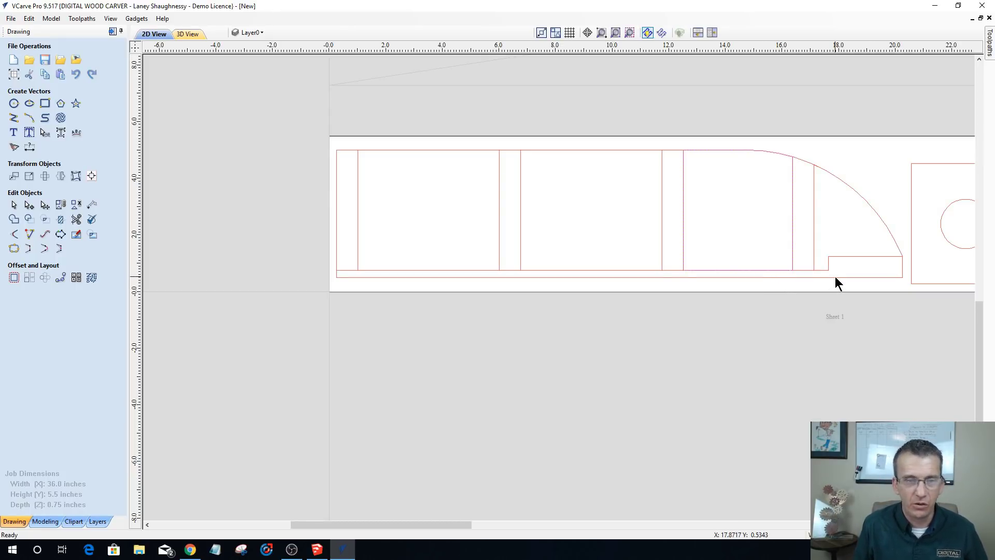
scroll(835, 275, up, 5)
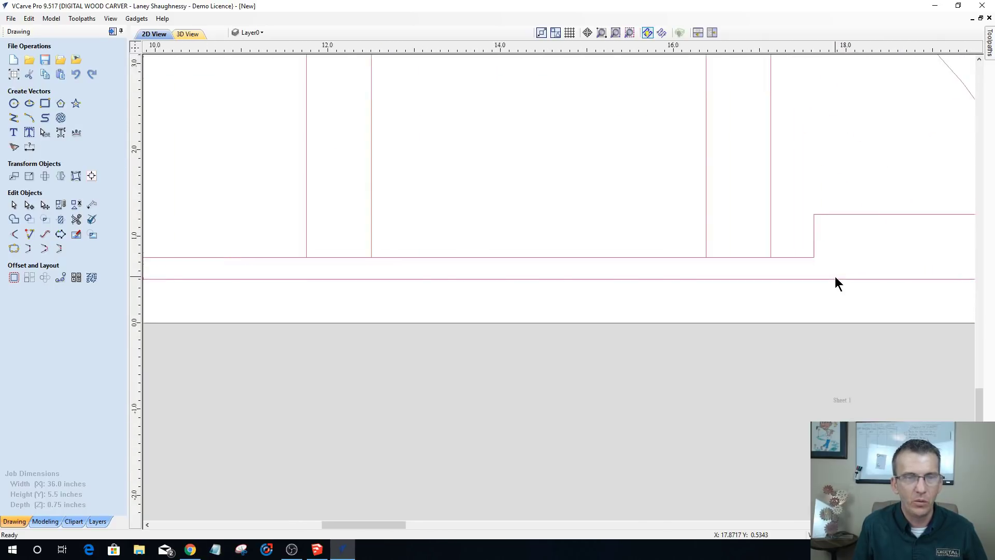
scroll(834, 276, down, 3)
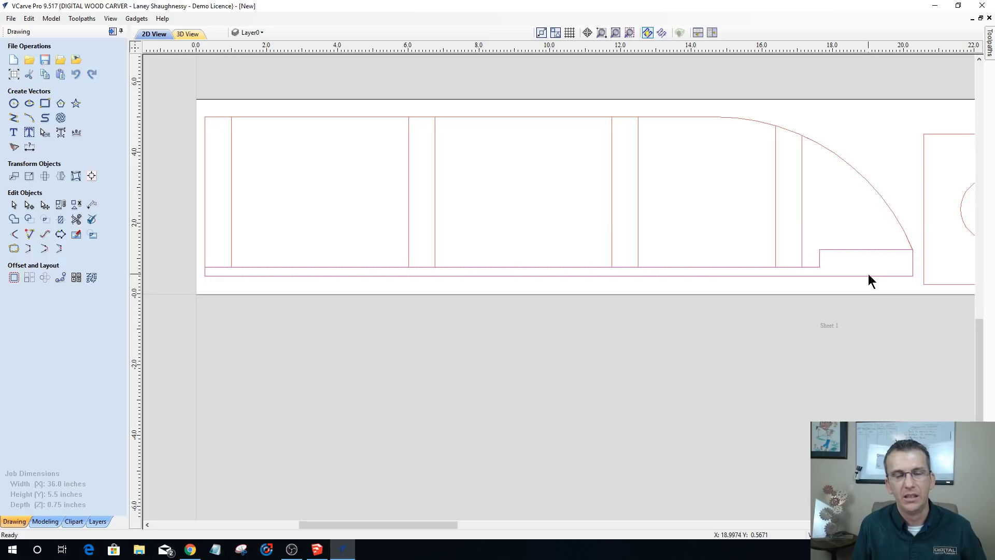
click(801, 254)
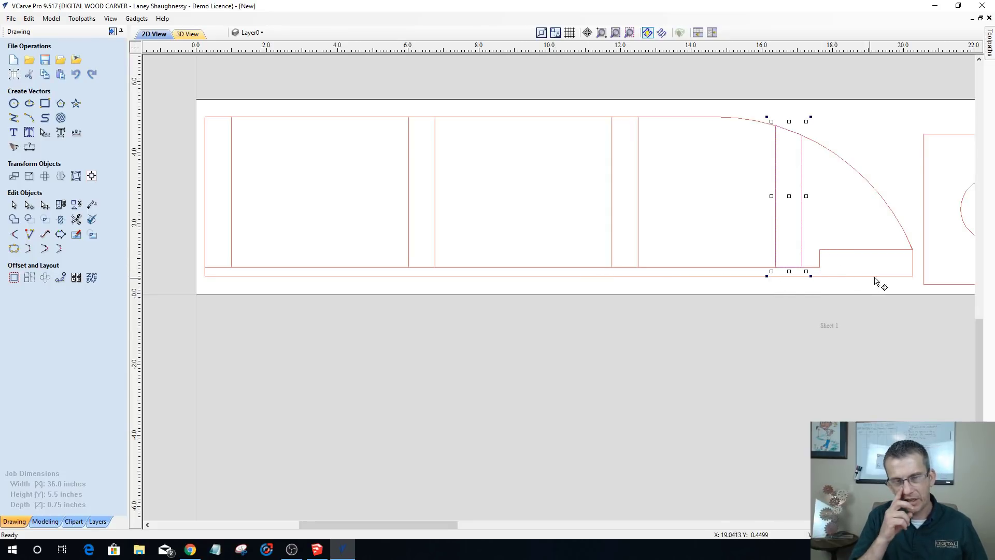
- Draw a 0.25 inch diameter circle on the end notch's inner corner and move it inside against both notch edges
scroll(873, 277, up, 3)
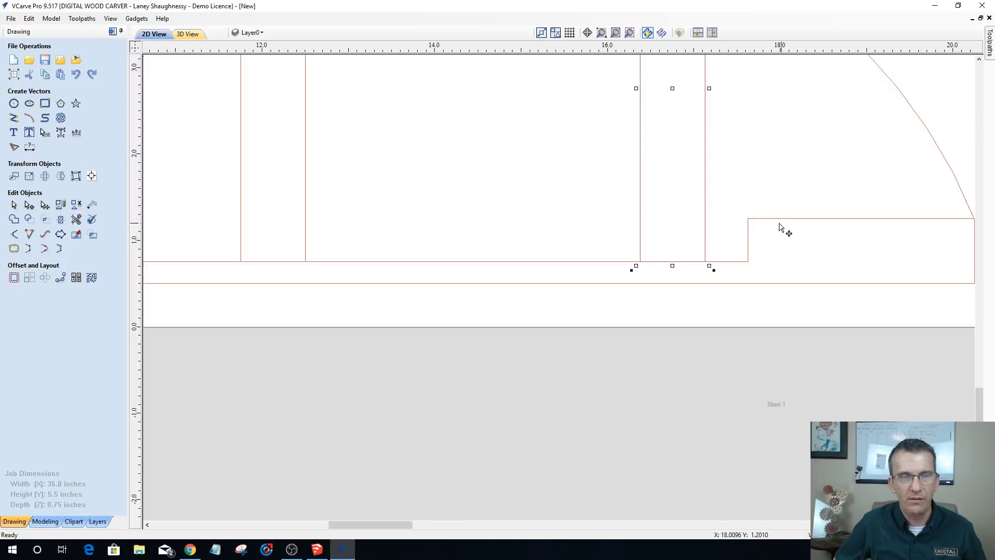
click(13, 103)
drag(60, 126, 5, 132)
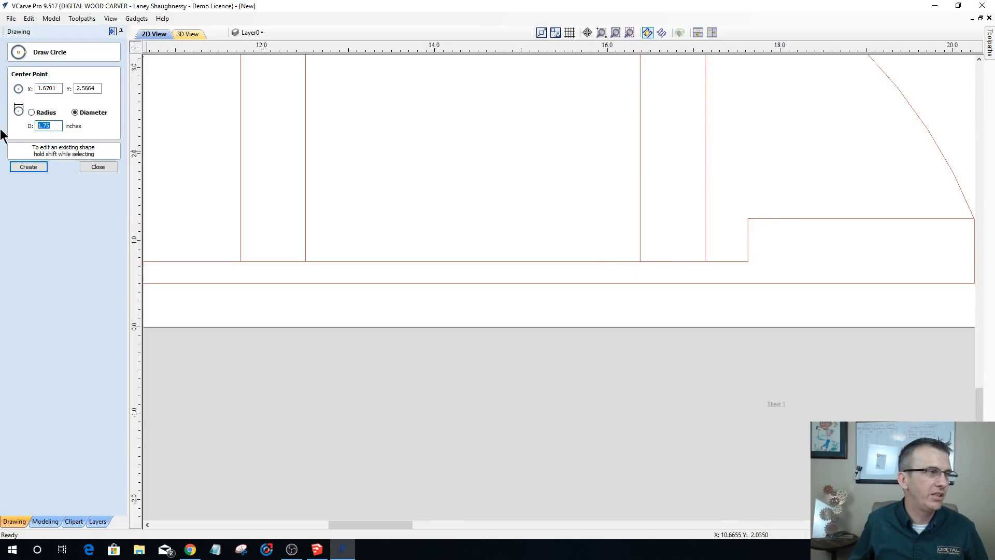
text(.25)
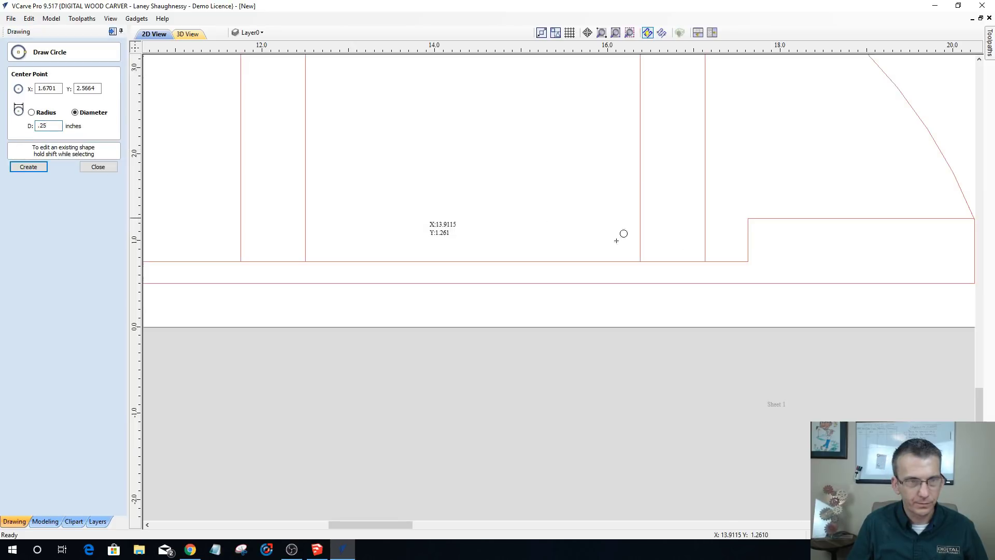
click(748, 218)
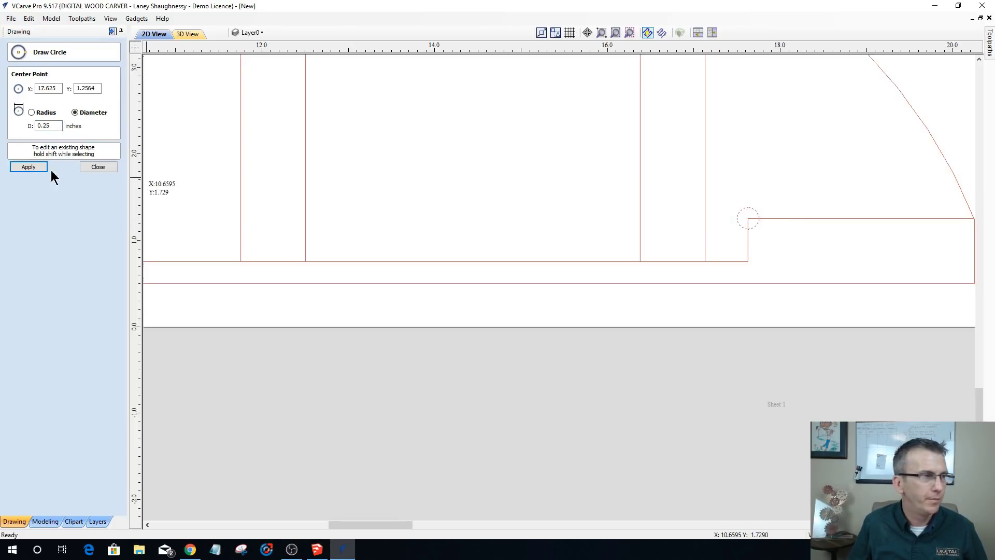
click(98, 166)
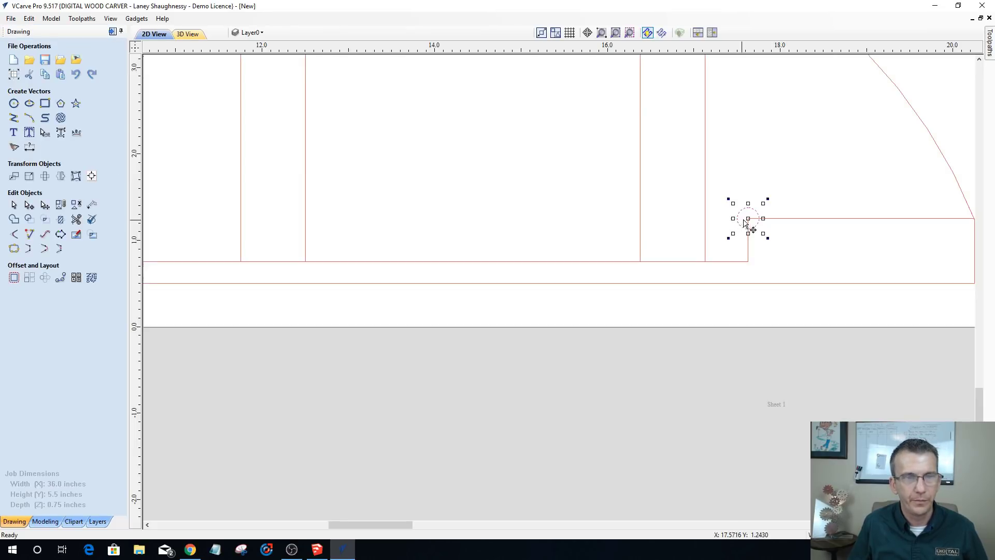
drag(749, 210, 759, 229)
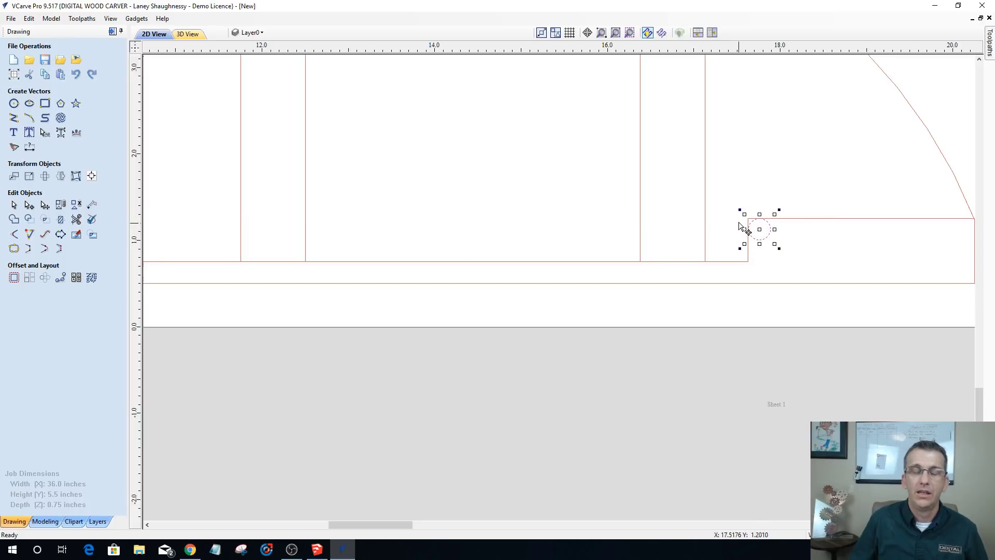
- Review how the circle sits in the notch's inner corner, and delete the circle
scroll(747, 242, up, 2)
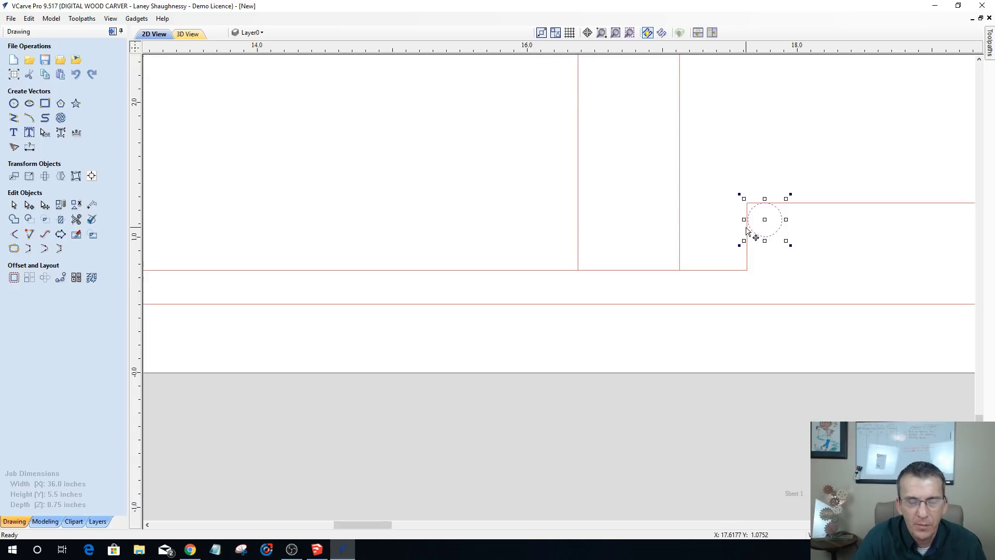
scroll(708, 246, down, 2)
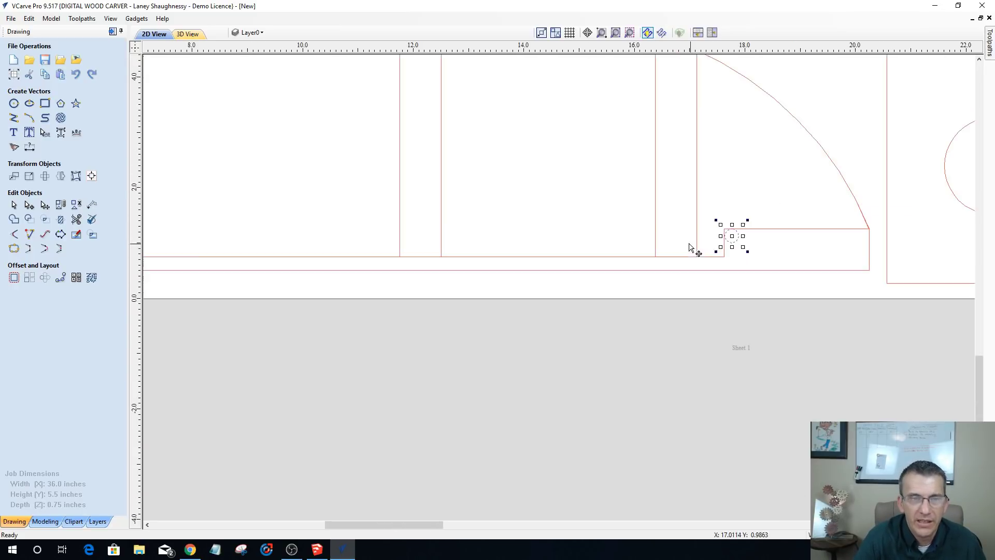
scroll(729, 243, up, 2)
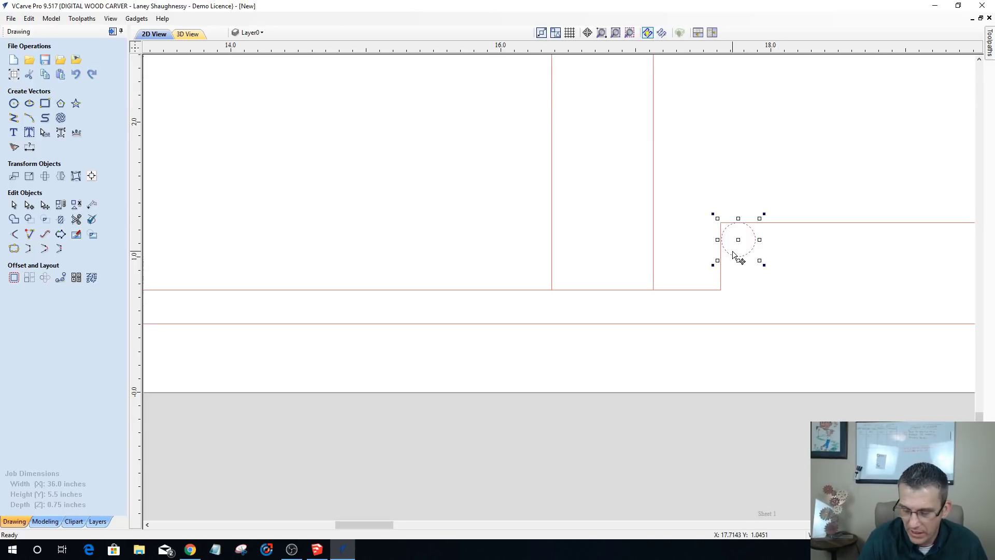
key(Delete)
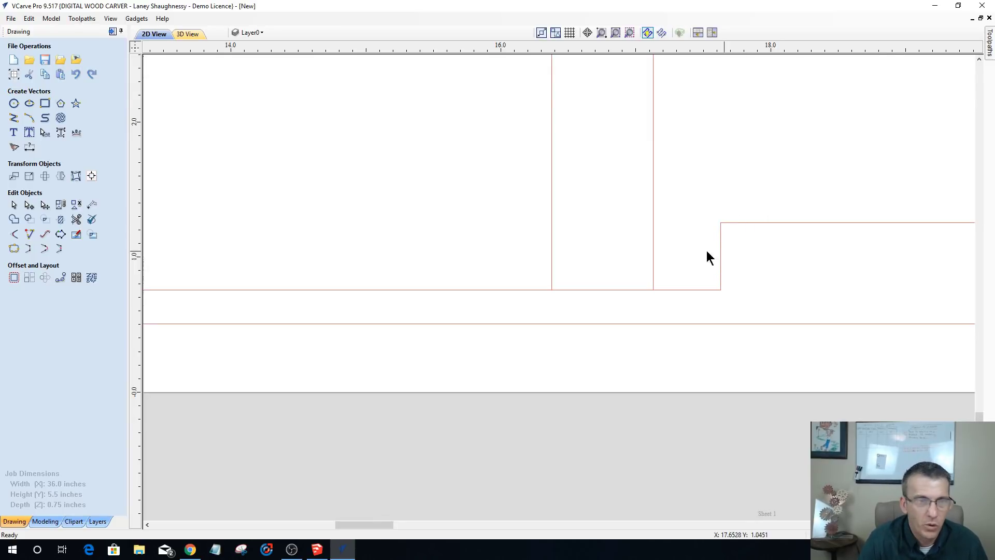
- Set the fillet radius to 0.125 inches, try a normal fillet on the notch's inner corner, and remove it
click(14, 236)
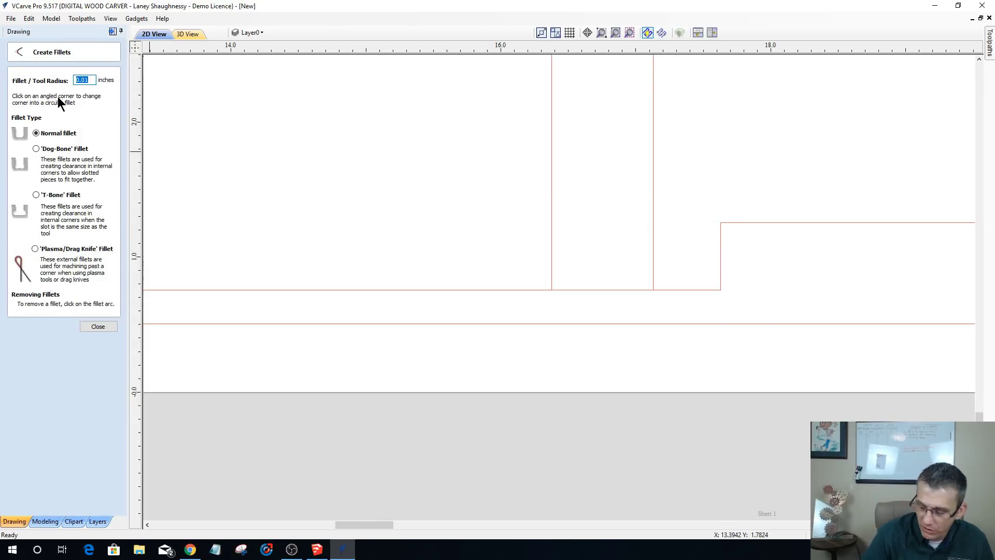
text(.125)
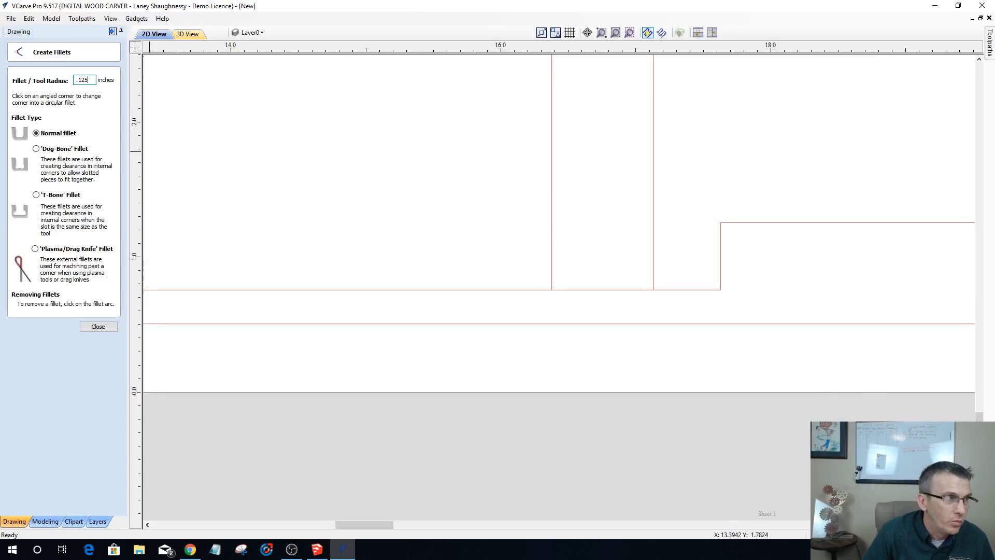
click(721, 223)
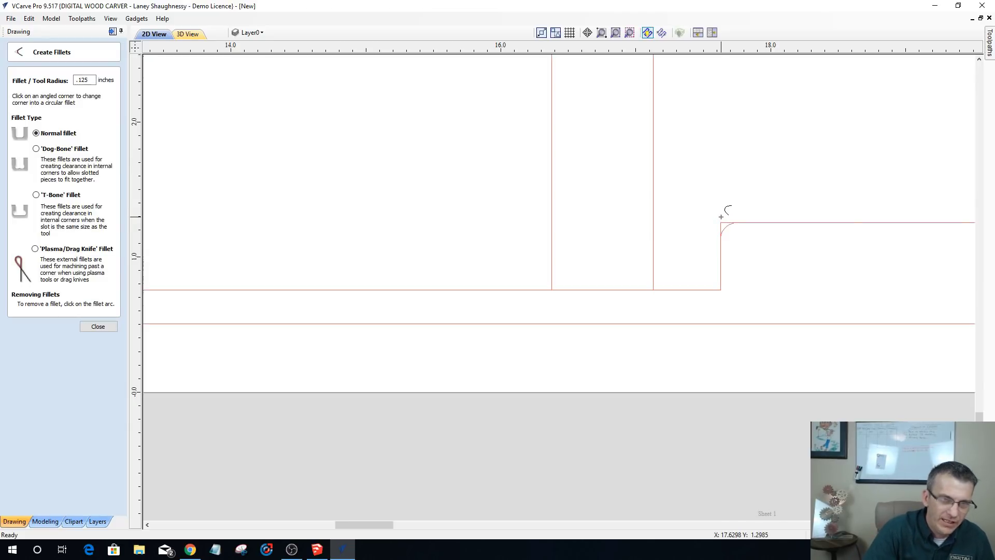
click(722, 220)
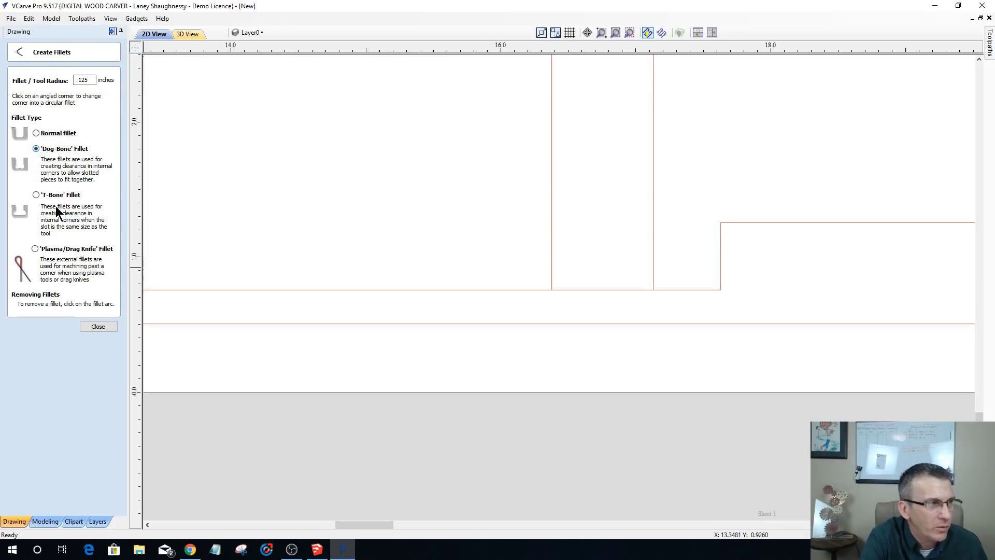
- Apply a dog-bone fillet to the end notch's inner corner, finish filleting, and review the corner's shape
click(721, 223)
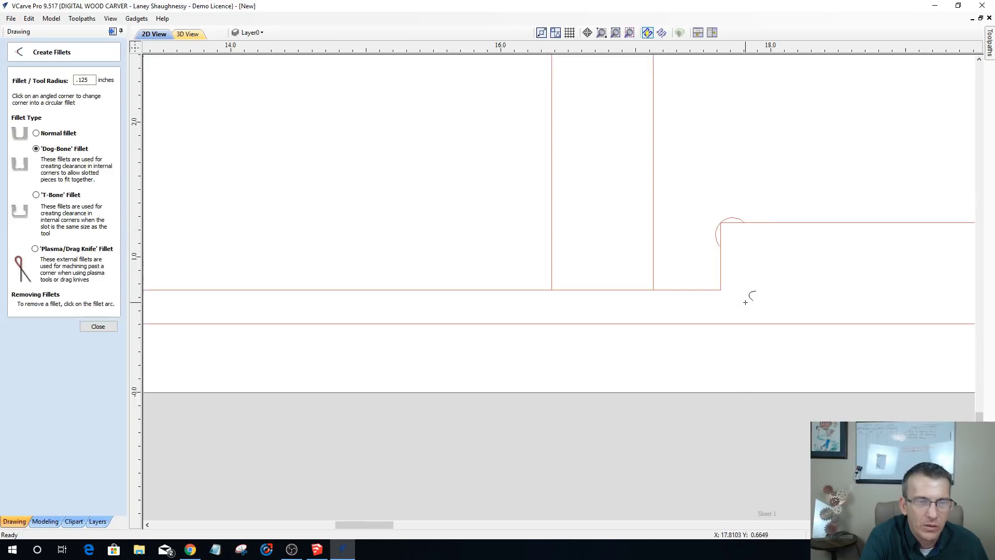
click(98, 326)
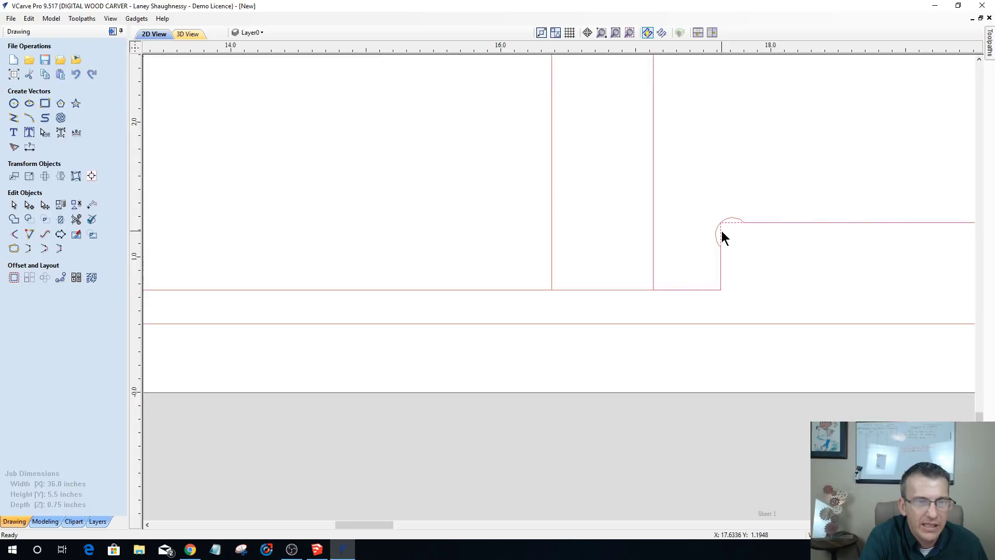
scroll(719, 243, down, 3)
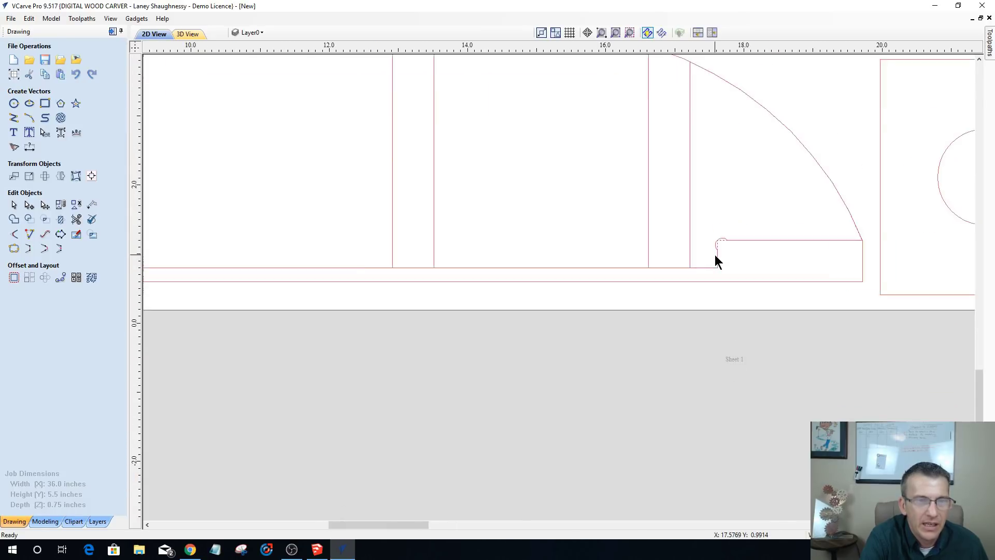
scroll(714, 254, down, 3)
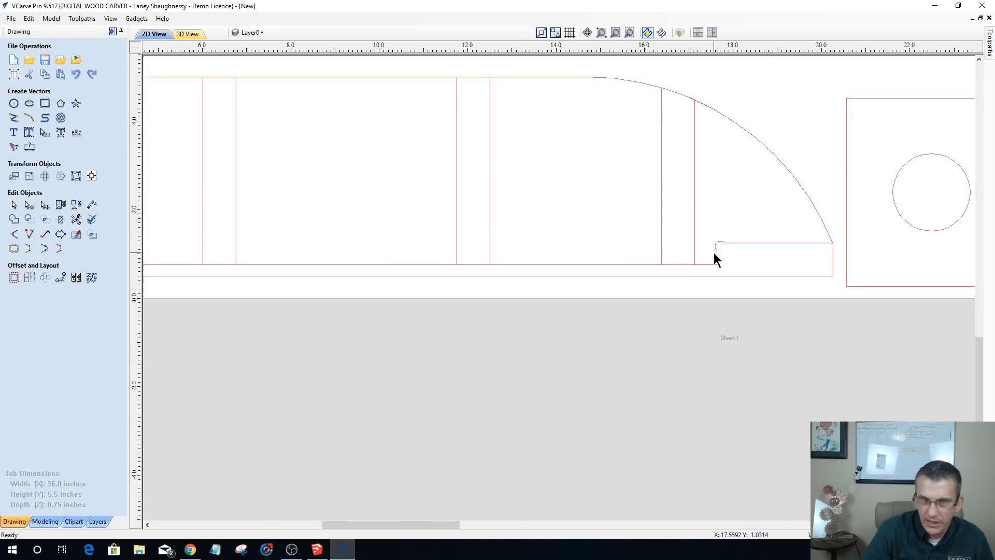
scroll(713, 254, up, 2)
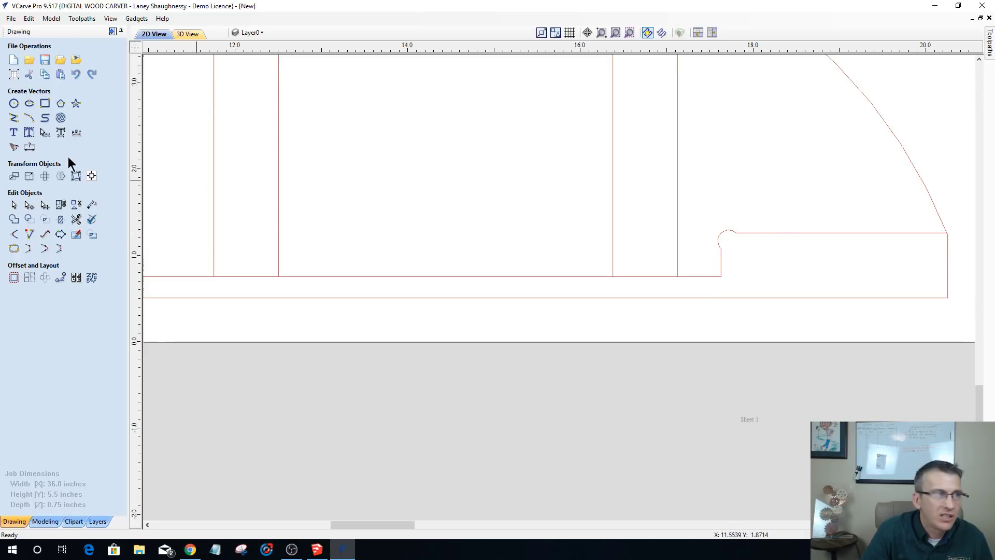
- Draw a rectangle about 3.325 by 0.6 inches from the notch's vertical edge and fit it up into the notch corner
click(45, 103)
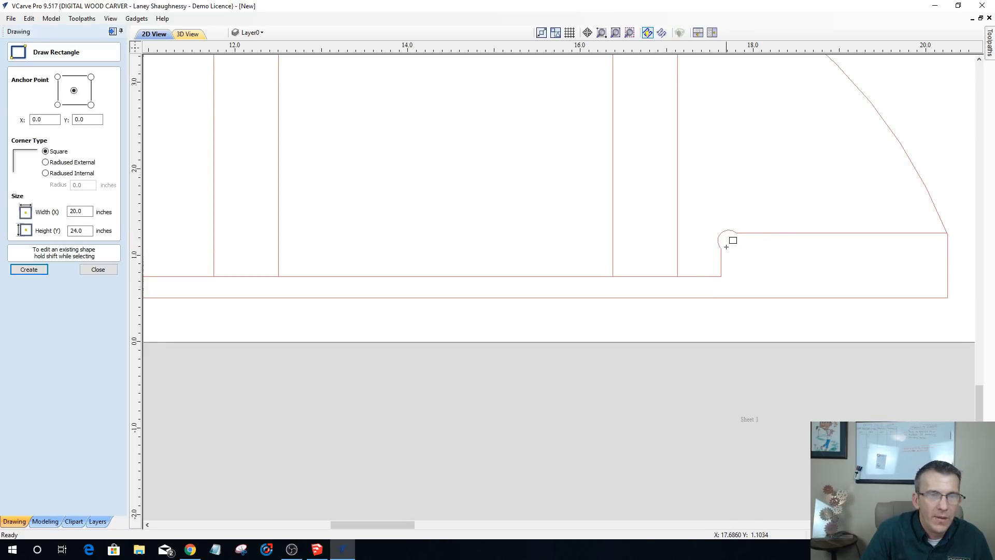
drag(721, 249, 994, 300)
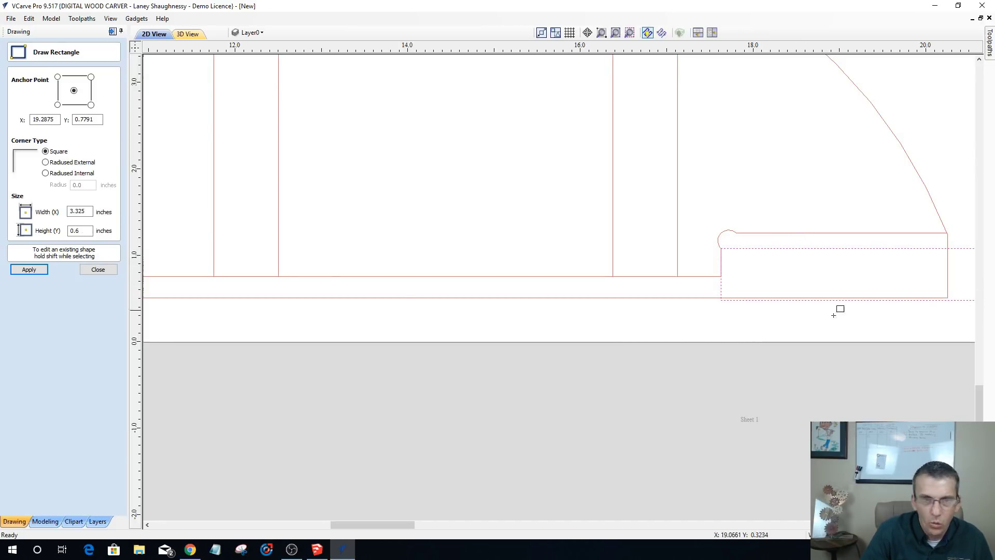
click(91, 268)
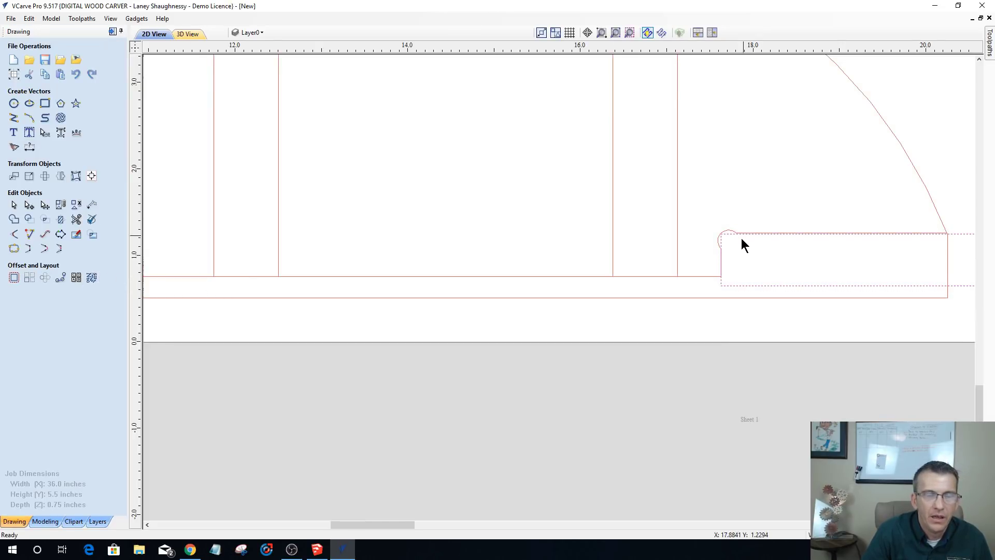
- Check how the test rectangle fits in the dog-bone corner of the notch, and delete the rectangle
scroll(734, 239, up, 5)
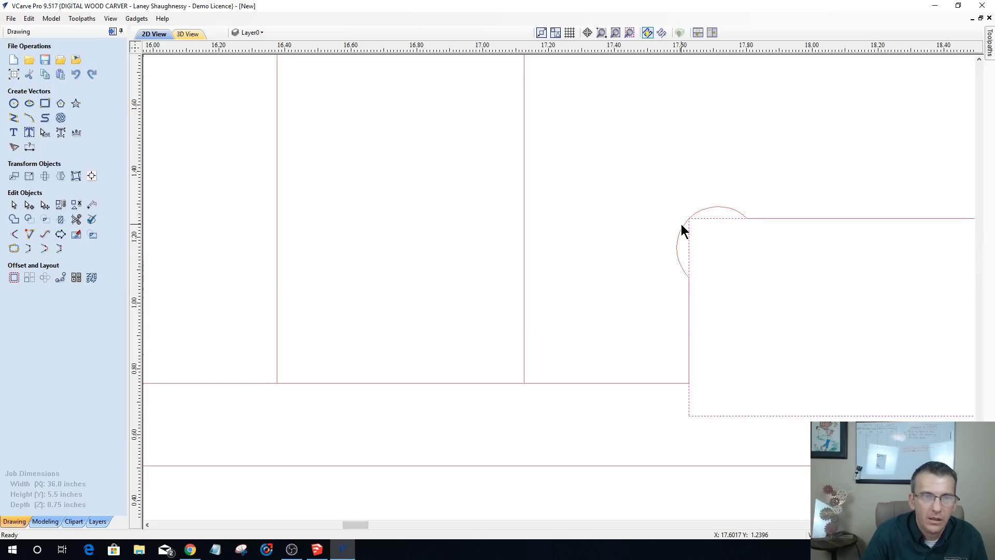
scroll(719, 250, down, 7)
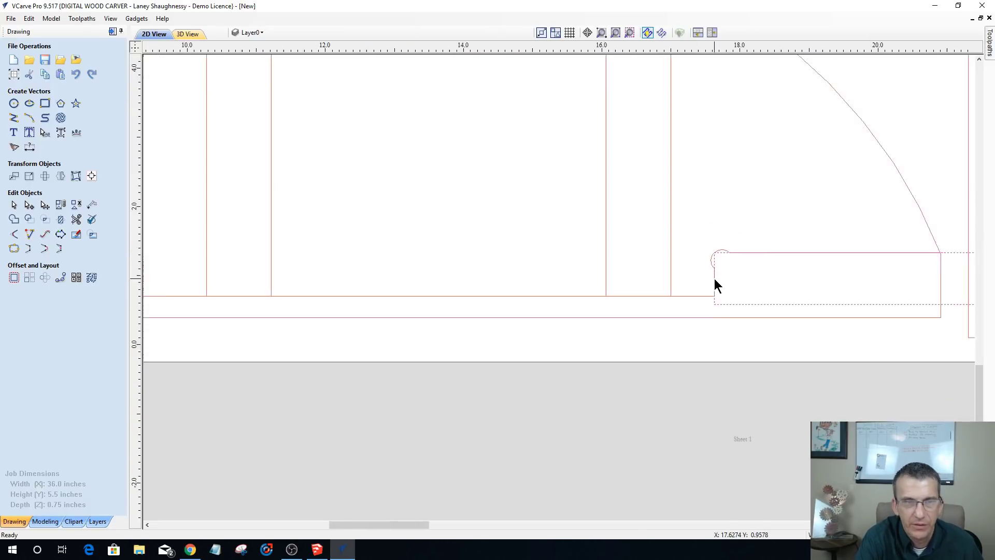
scroll(816, 304, up, 3)
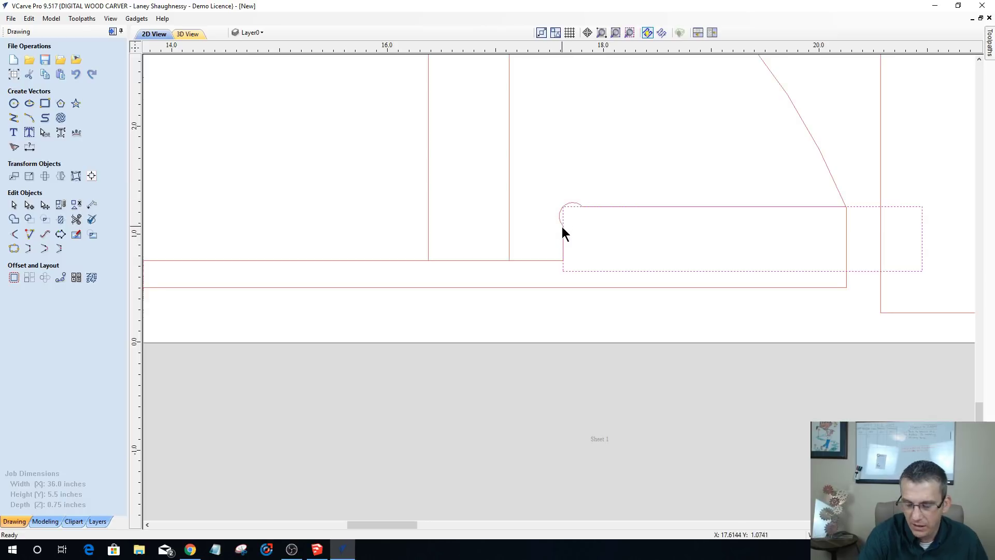
key(Delete)
scroll(710, 259, down, 4)
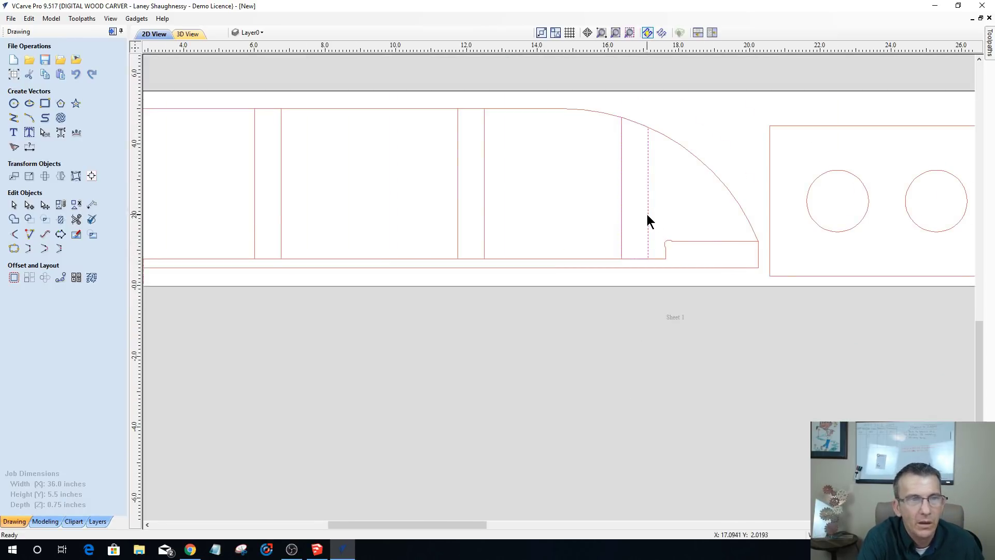
- Examine the side part's shelf-slot lines and notched bottom outline by selecting them one after another
click(524, 141)
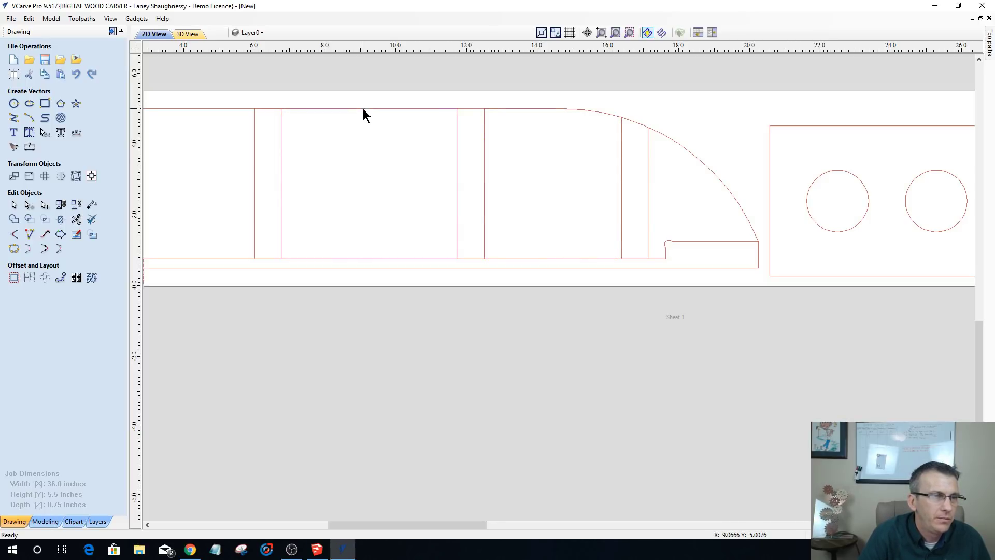
scroll(479, 240, down, 3)
scroll(352, 191, up, 3)
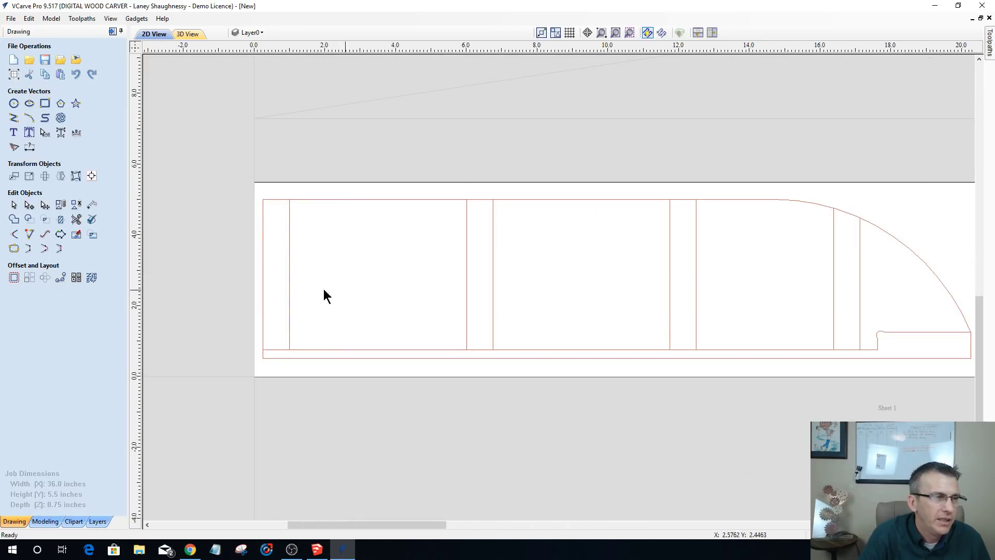
click(289, 258)
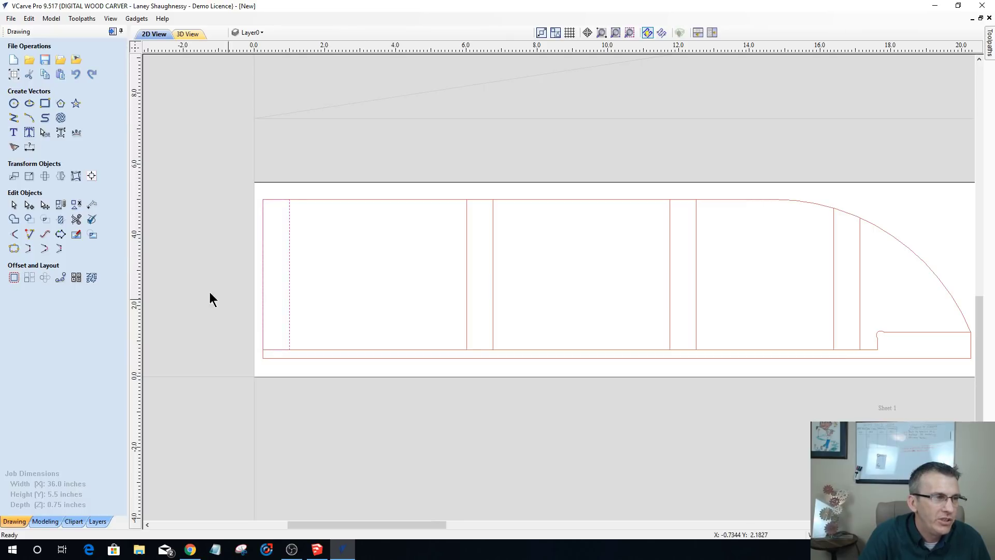
click(464, 249)
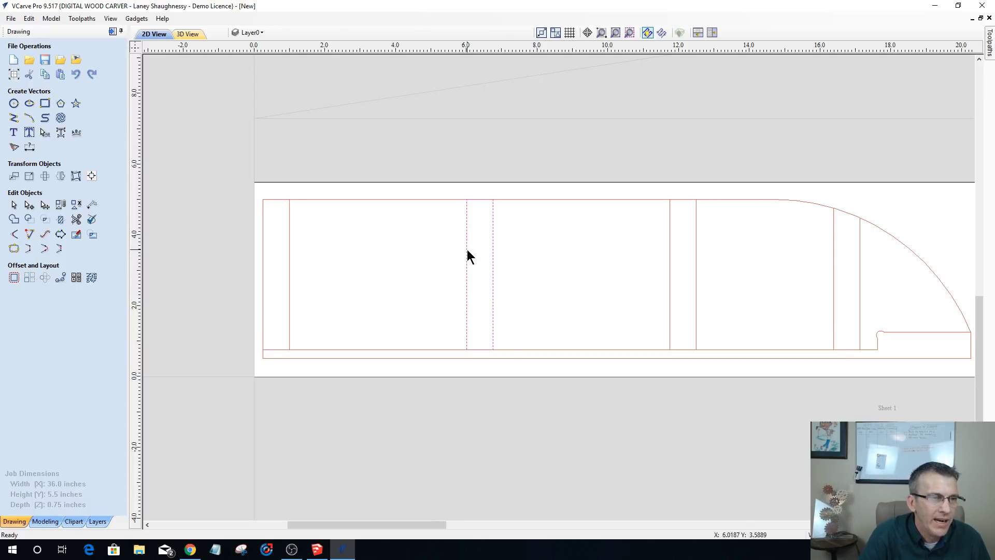
click(670, 274)
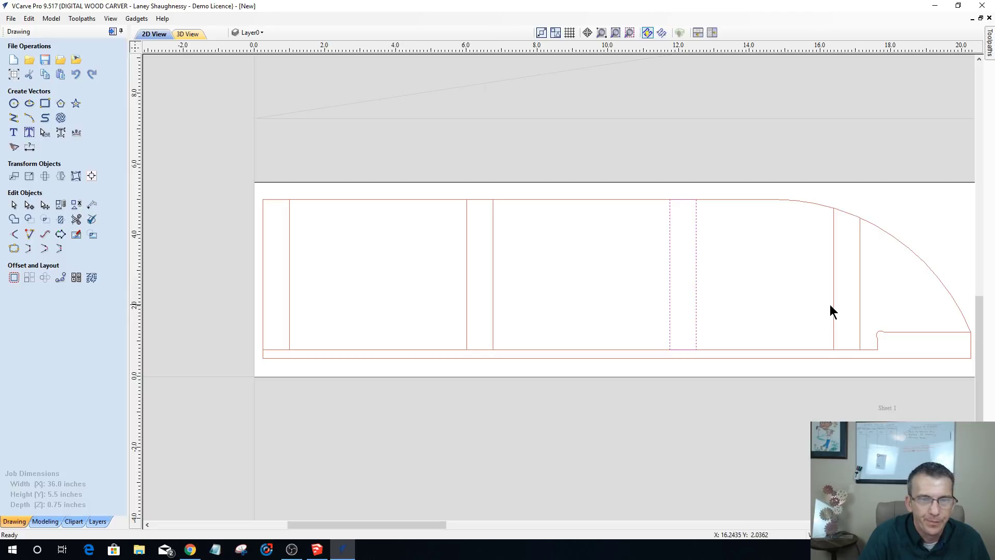
click(865, 358)
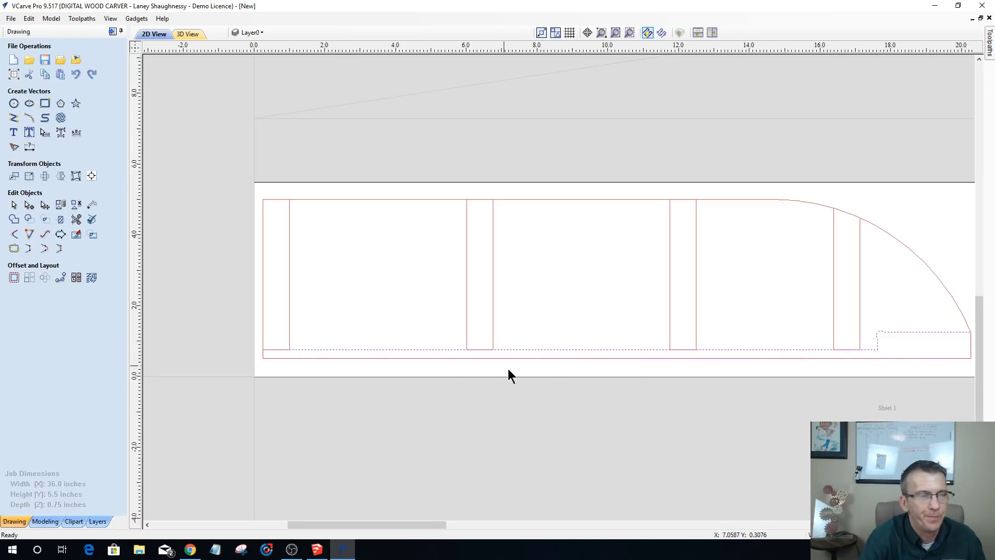
scroll(808, 337, down, 2)
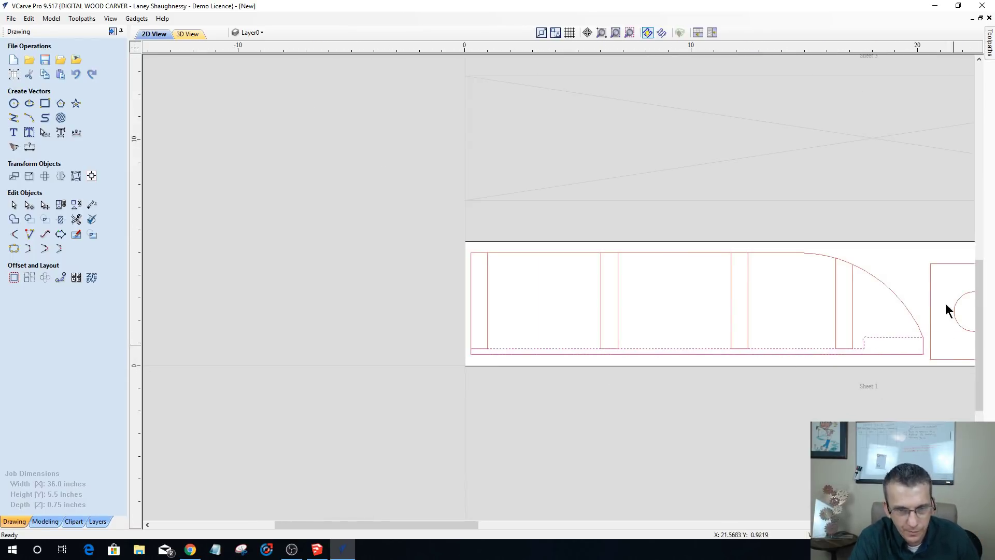
scroll(938, 342, down, 1)
scroll(912, 337, up, 3)
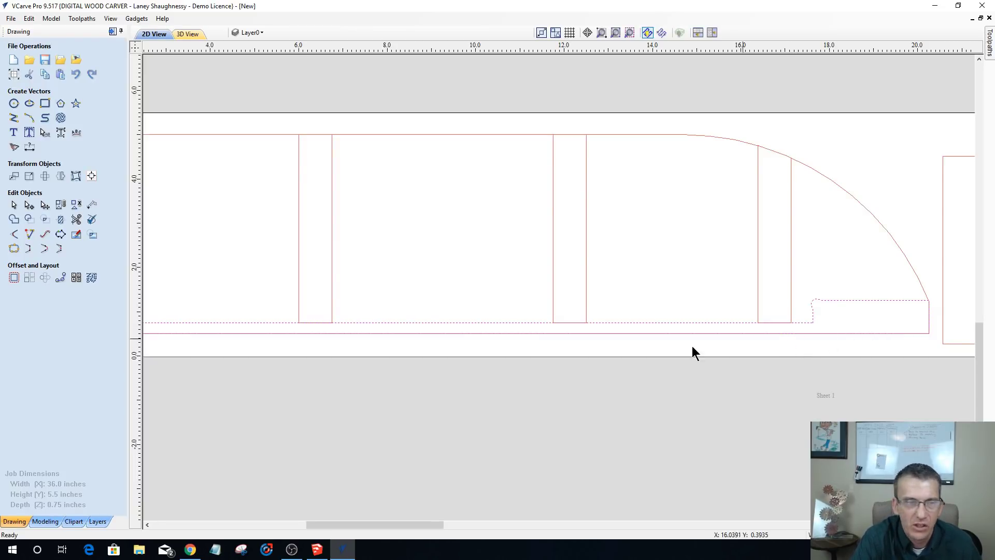
- Try to stretch the notched bottom outline slightly downward, and undo the stretch
click(472, 334)
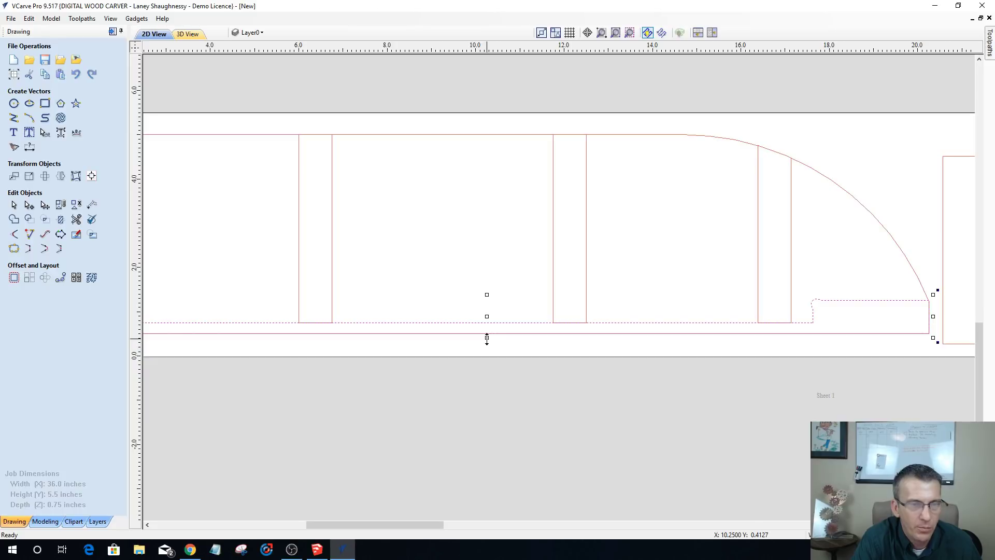
drag(487, 339, 486, 341)
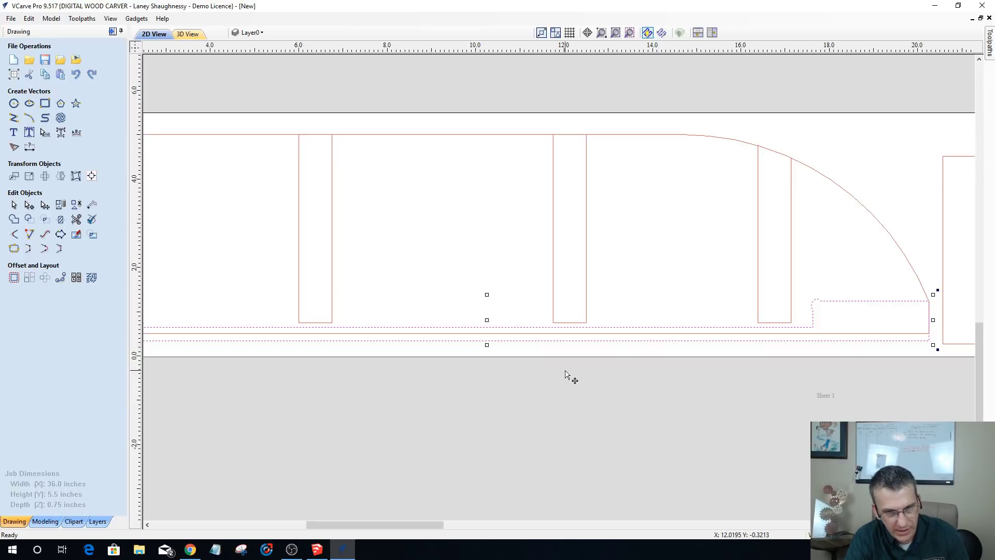
key(ctrl+z)
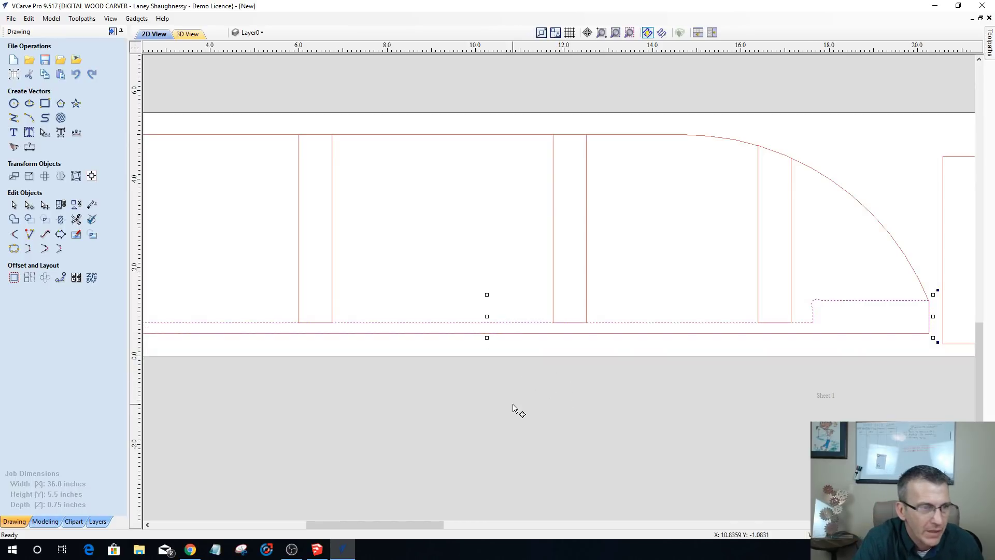
scroll(482, 366, up, 3)
scroll(507, 328, down, 5)
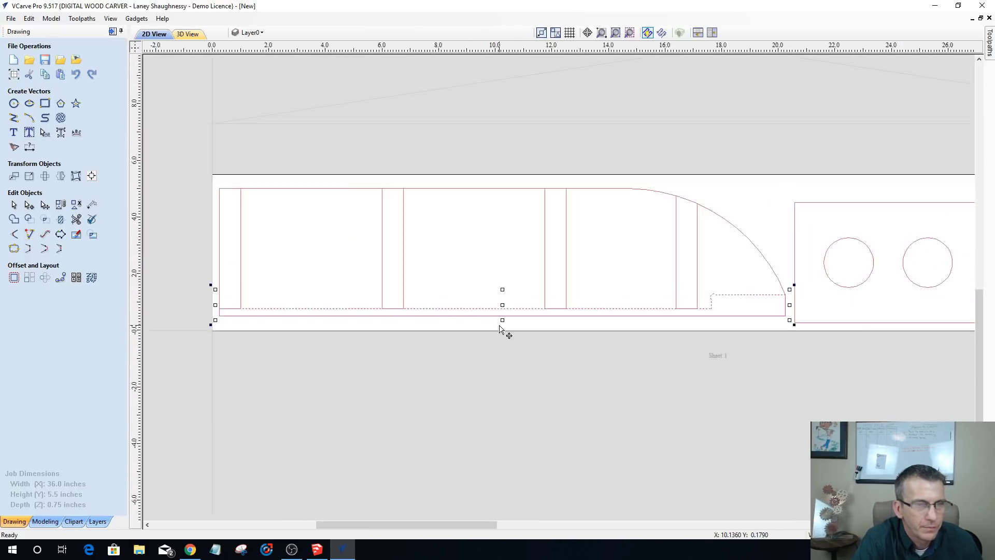
drag(502, 321, 506, 326)
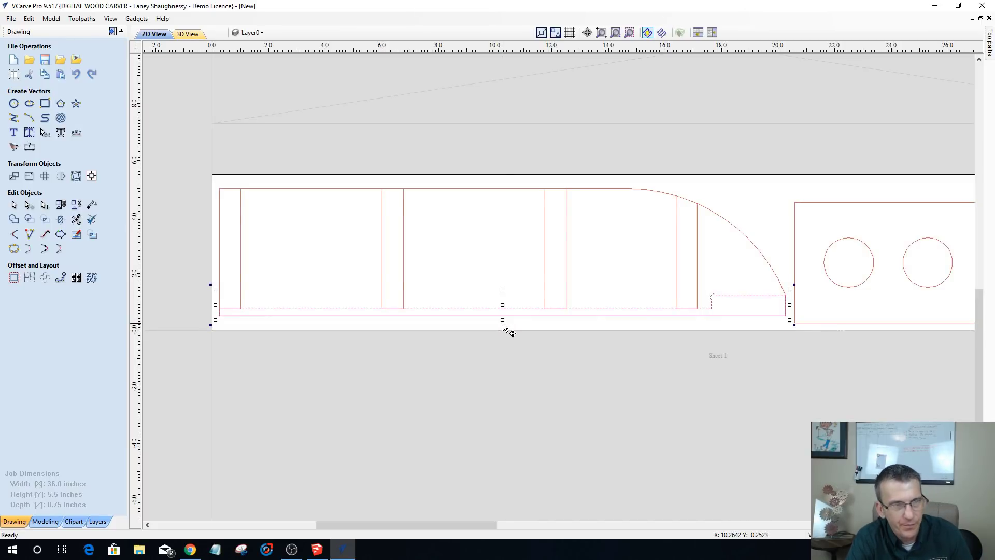
- Cut the notched bottom outline's vector at both ends of its lower edge
scroll(226, 322, up, 3)
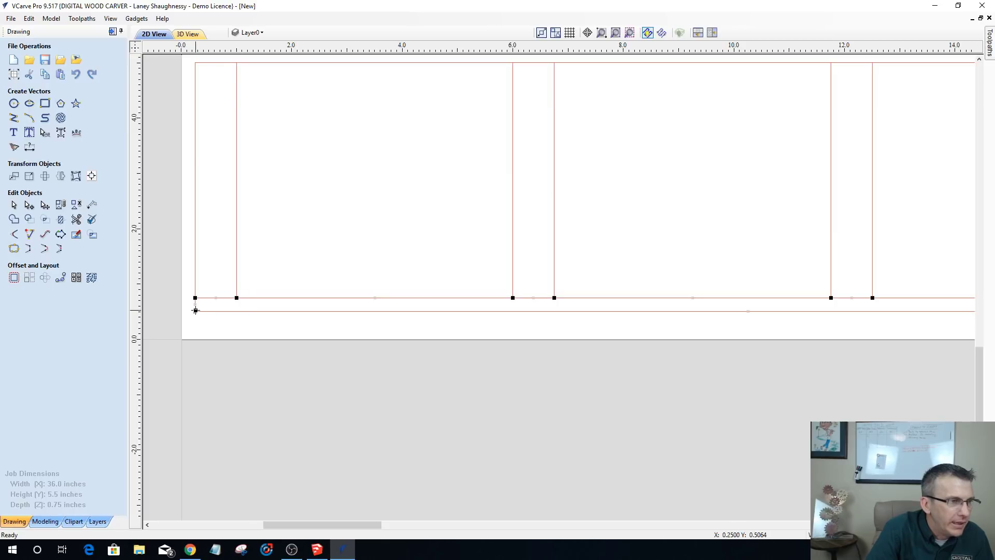
right_click(196, 313)
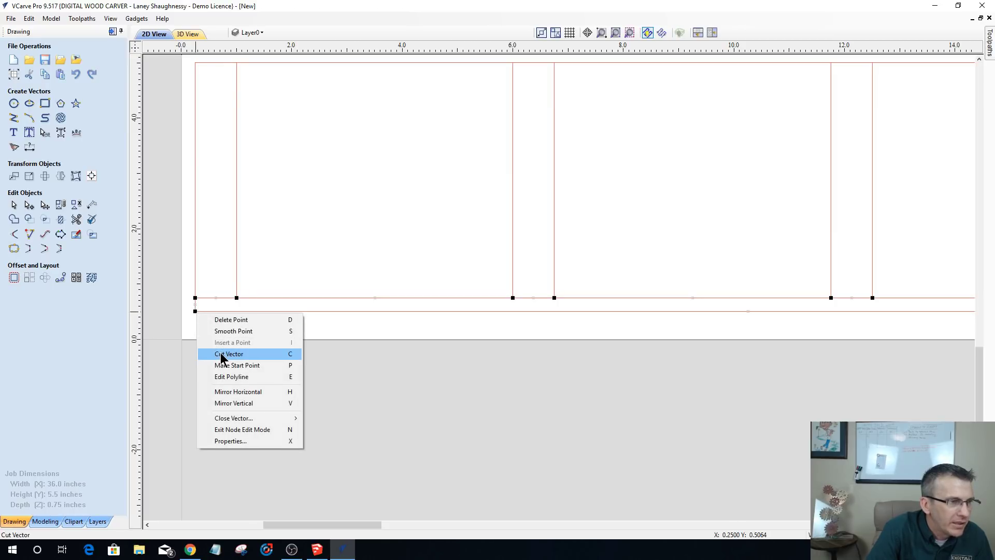
click(228, 353)
scroll(228, 348, down, 4)
scroll(677, 348, up, 3)
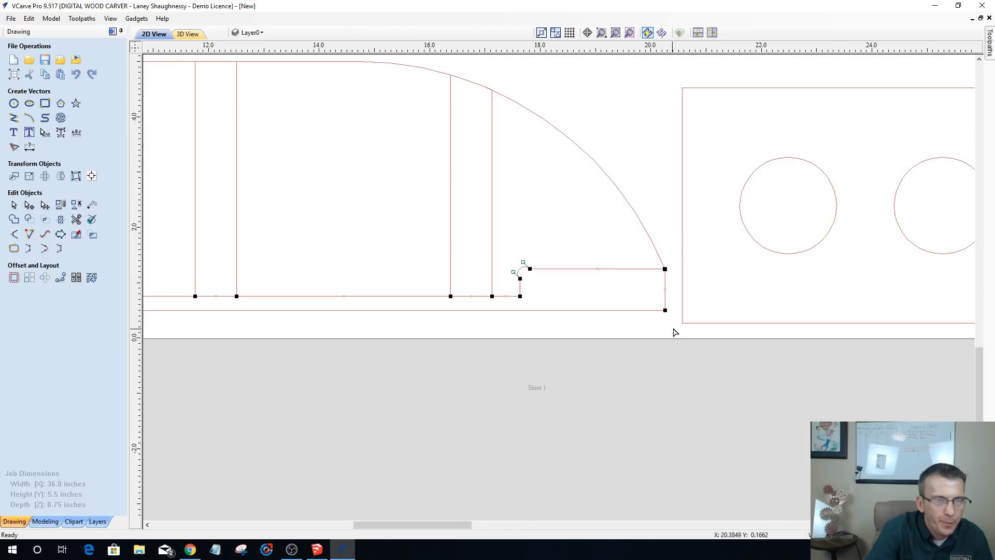
right_click(667, 313)
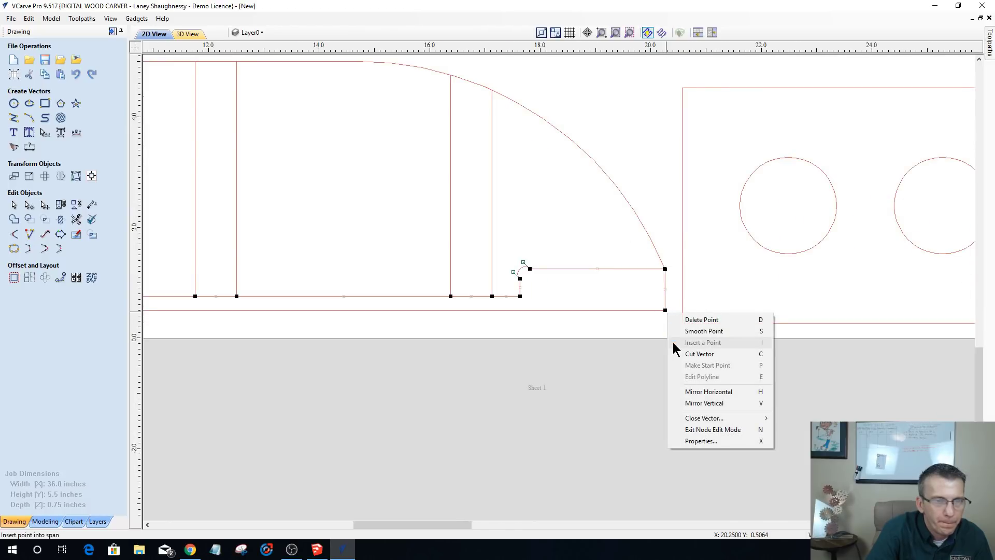
click(694, 354)
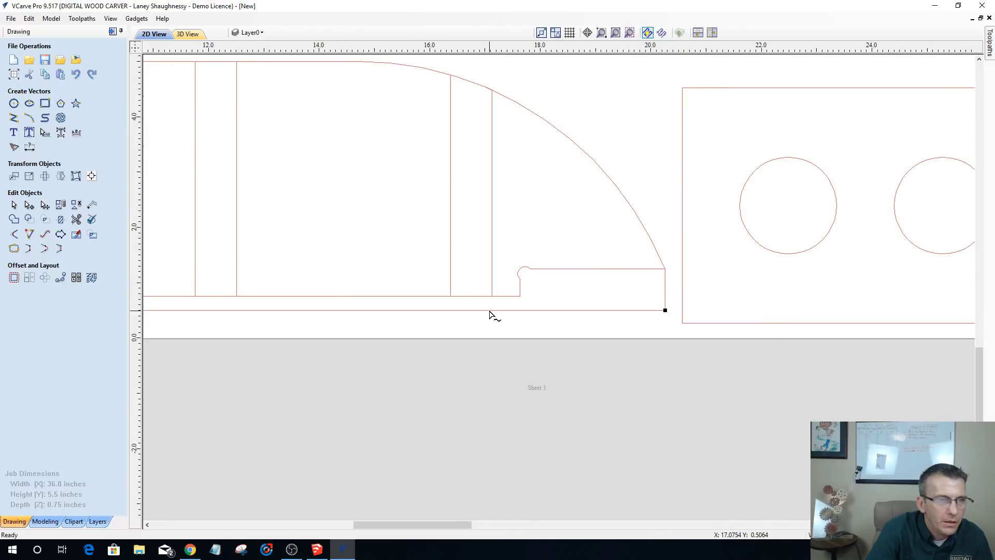
- Move the separated bottom line slightly below the side part's bottom edge
scroll(284, 342, down, 5)
scroll(202, 360, up, 3)
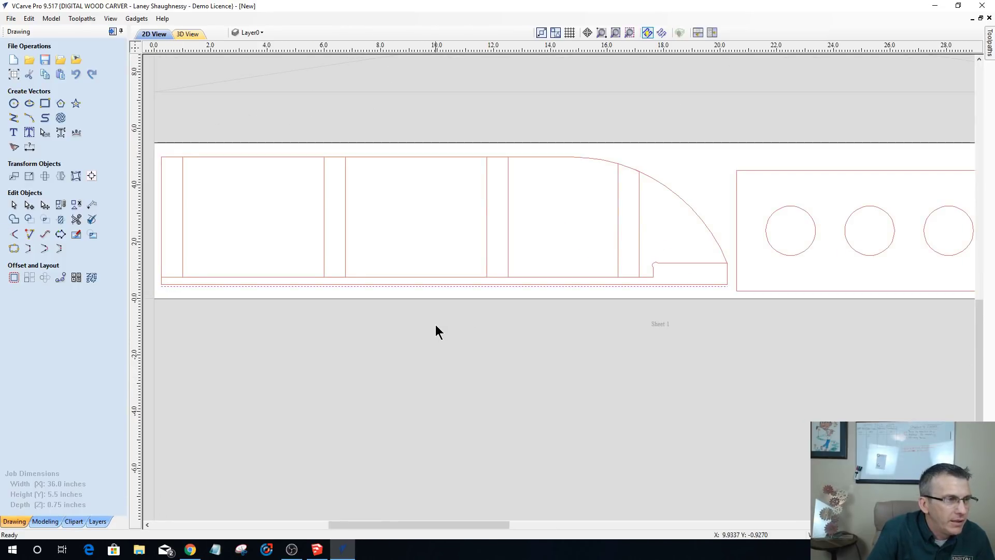
scroll(422, 322, up, 2)
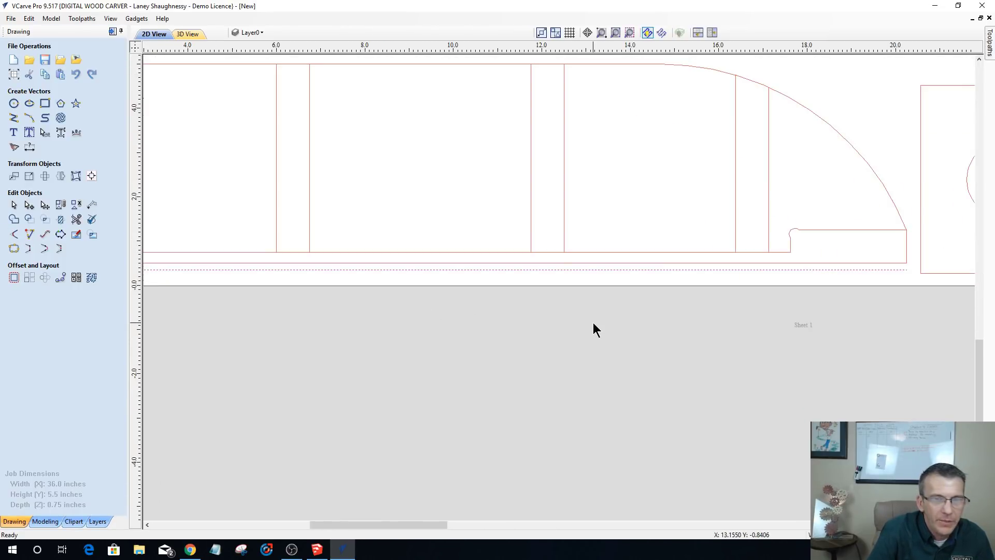
key(Up)
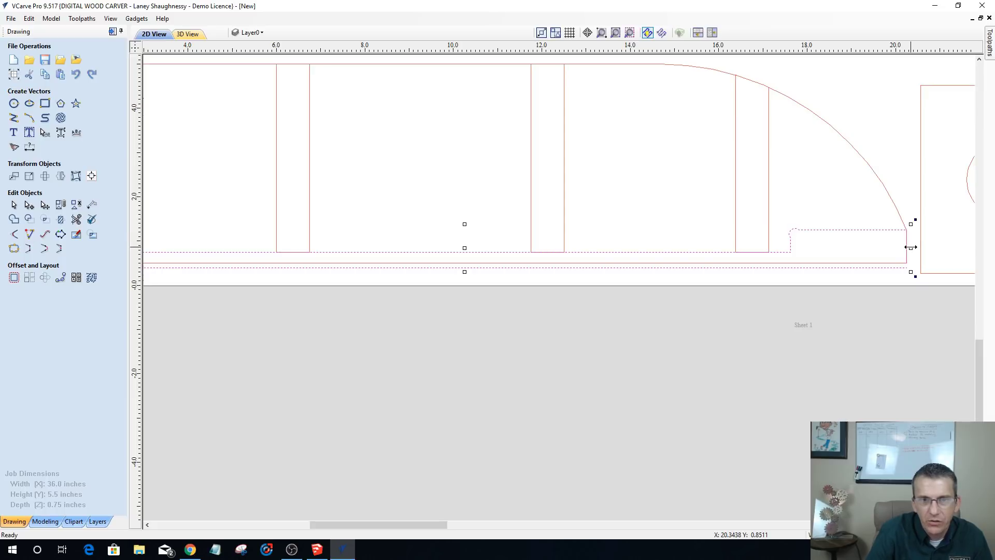
- Try to stretch the notched outline and bottom line lengthwise past the part's curved end, and undo it
mouse_move(911, 247)
mouse_down()
mouse_move(943, 247)
mouse_move(857, 246)
mouse_move(936, 247)
mouse_move(925, 252)
mouse_up()
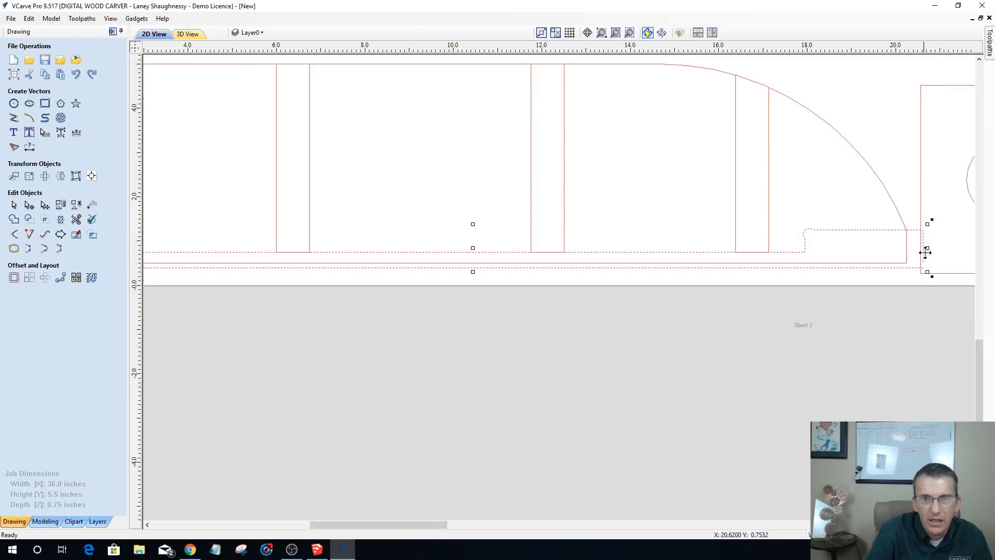
key(ctrl+z)
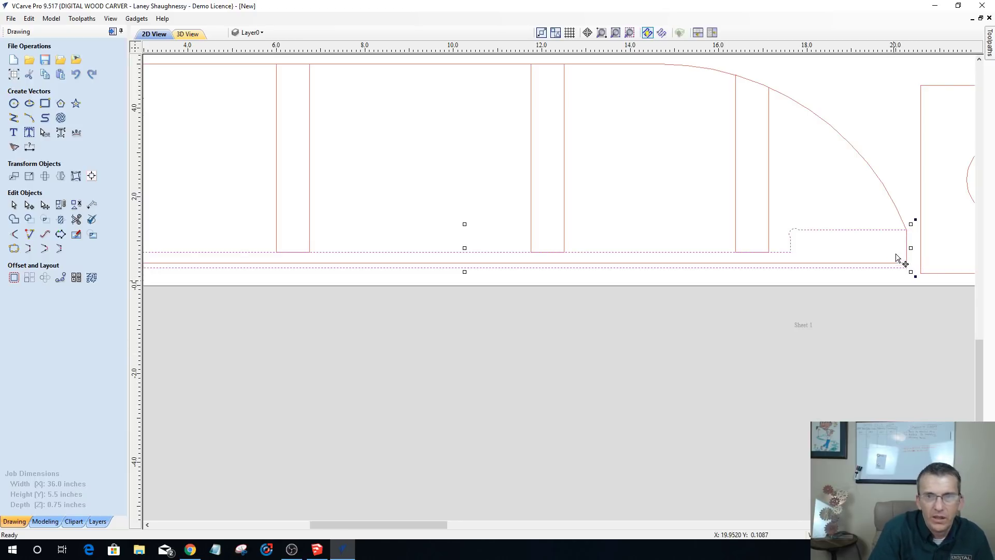
- Cut the notched outline where it meets the curve's lower end, and move the short end line slightly outward
click(899, 237)
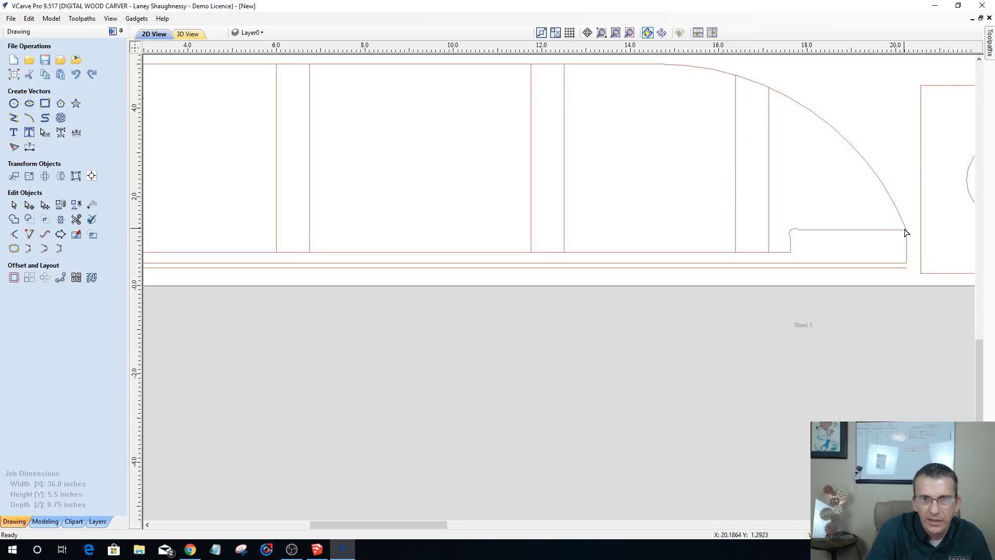
double_click(904, 229)
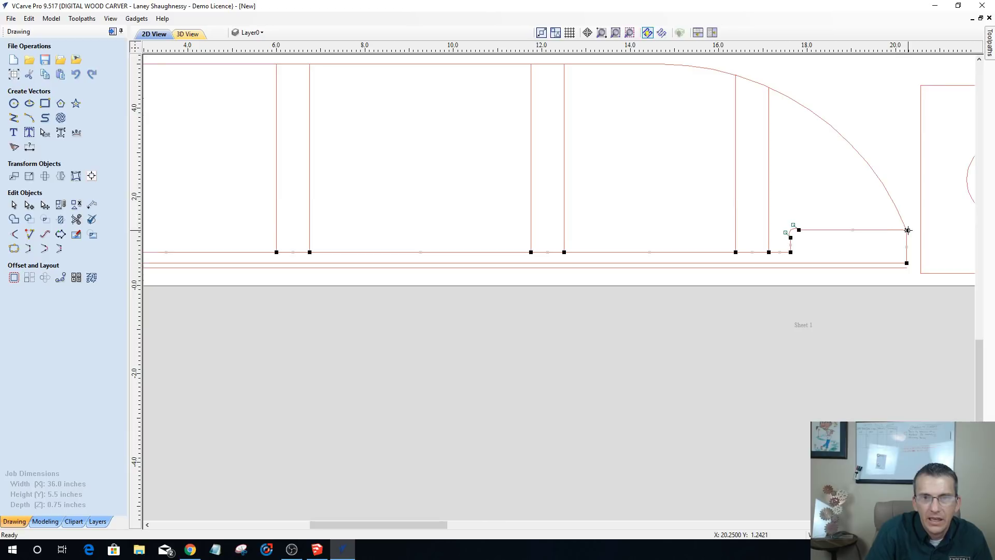
right_click(905, 231)
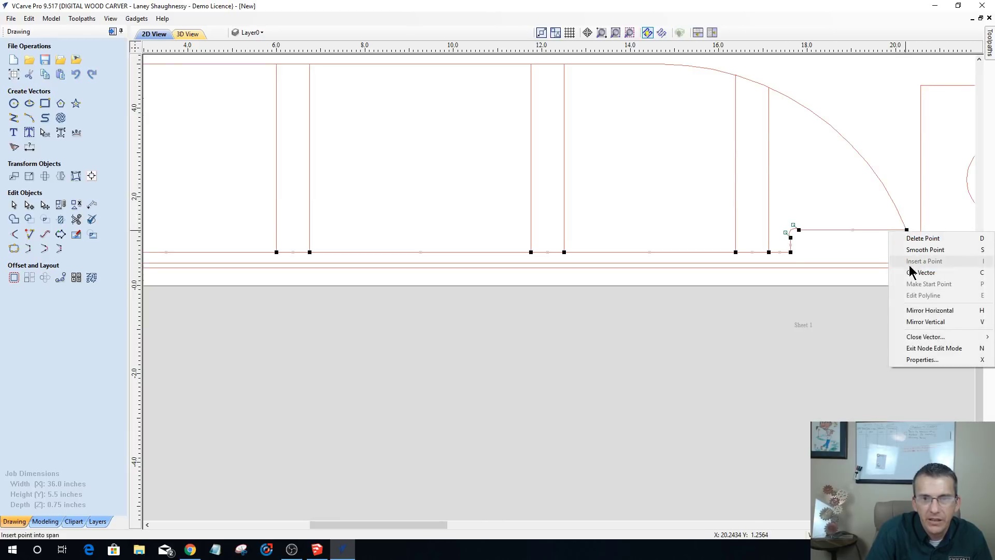
click(915, 267)
click(908, 259)
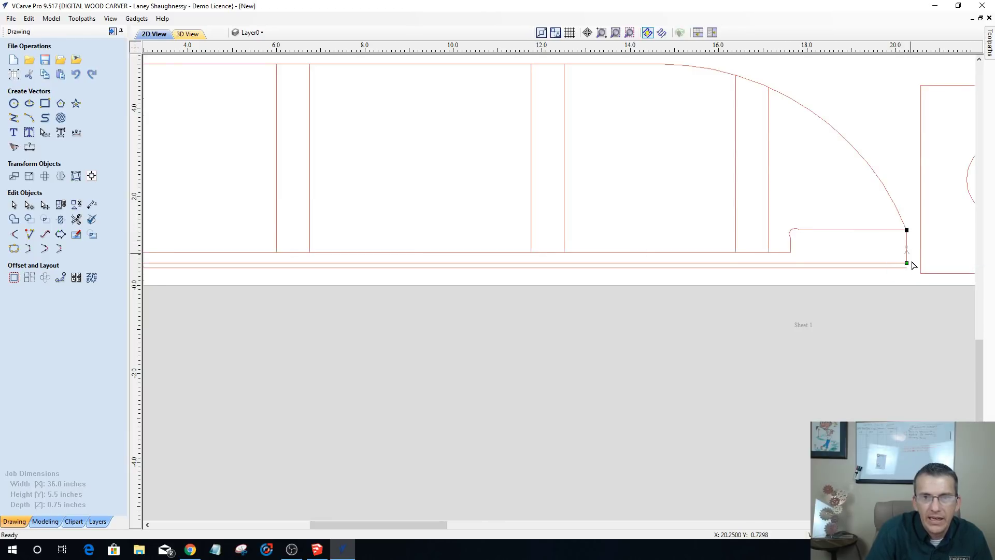
click(13, 204)
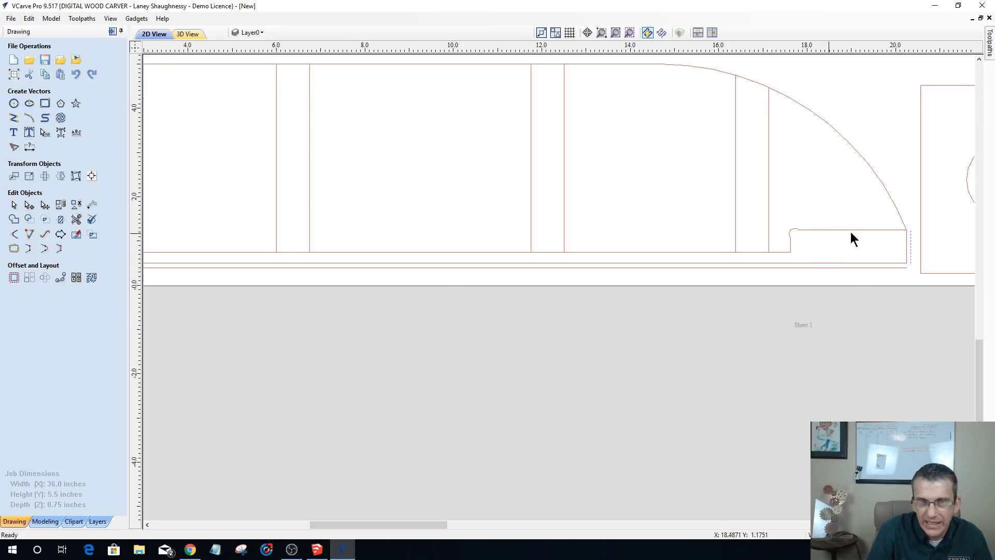
- Join the notched outline and the lowered bottom line with a straight line at the side part's square end
shift+click(875, 267)
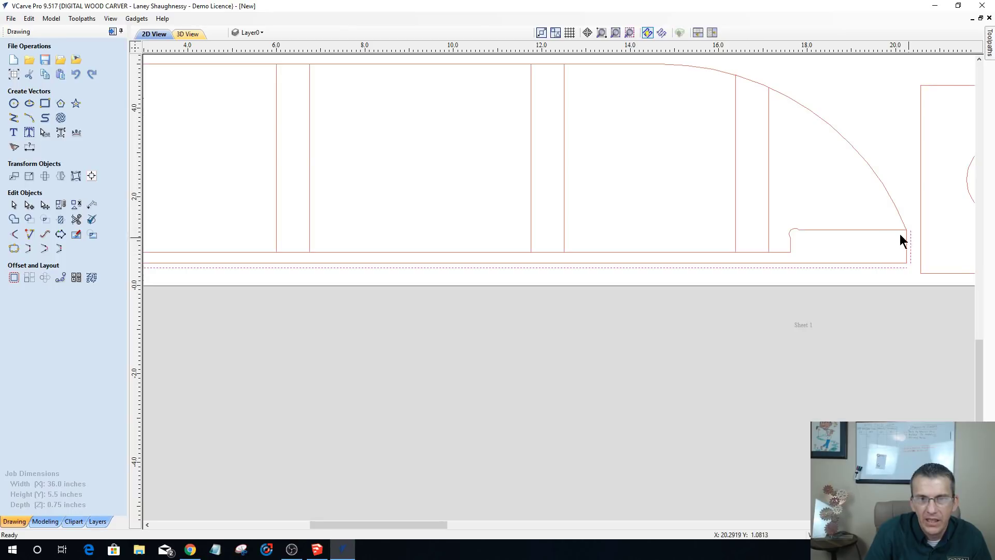
scroll(695, 393, down, 3)
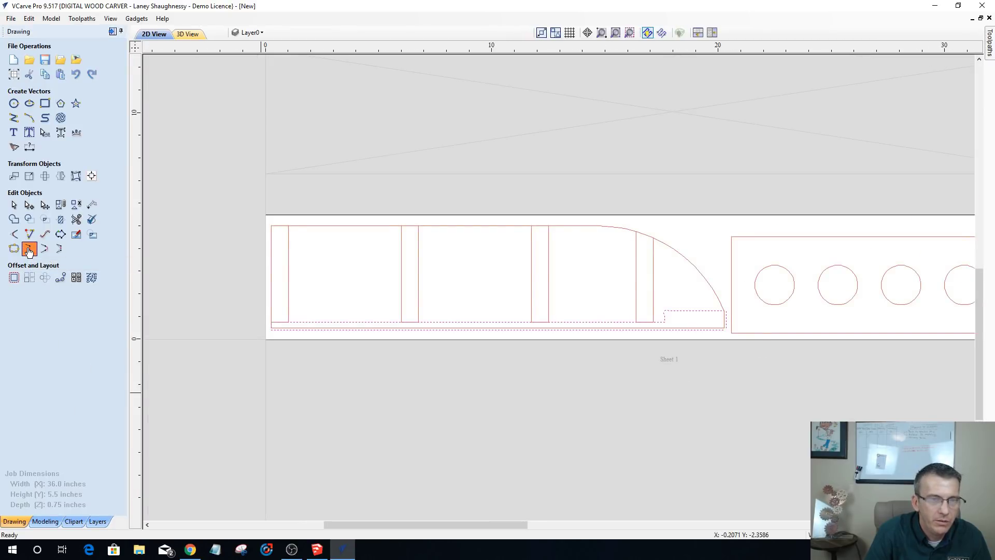
scroll(275, 334, up, 3)
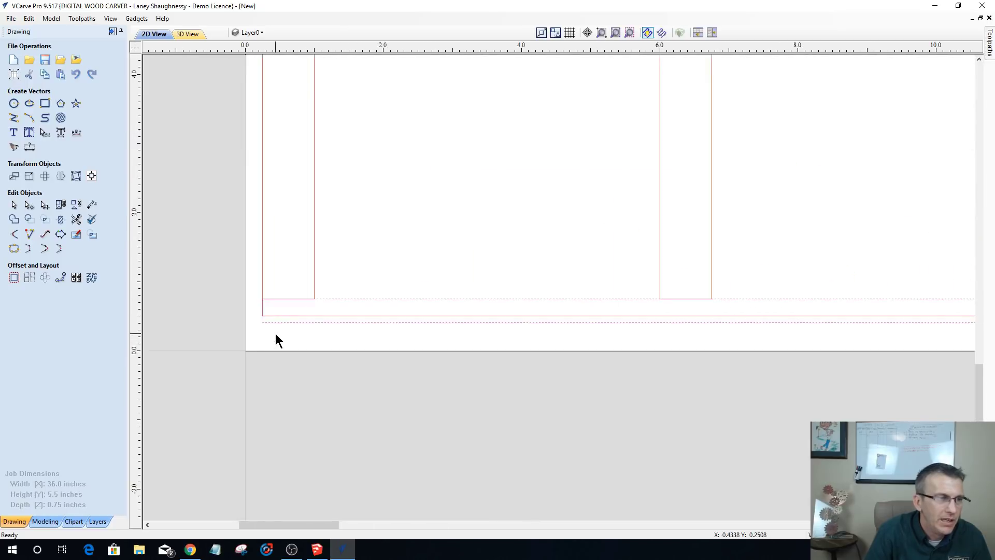
click(286, 337)
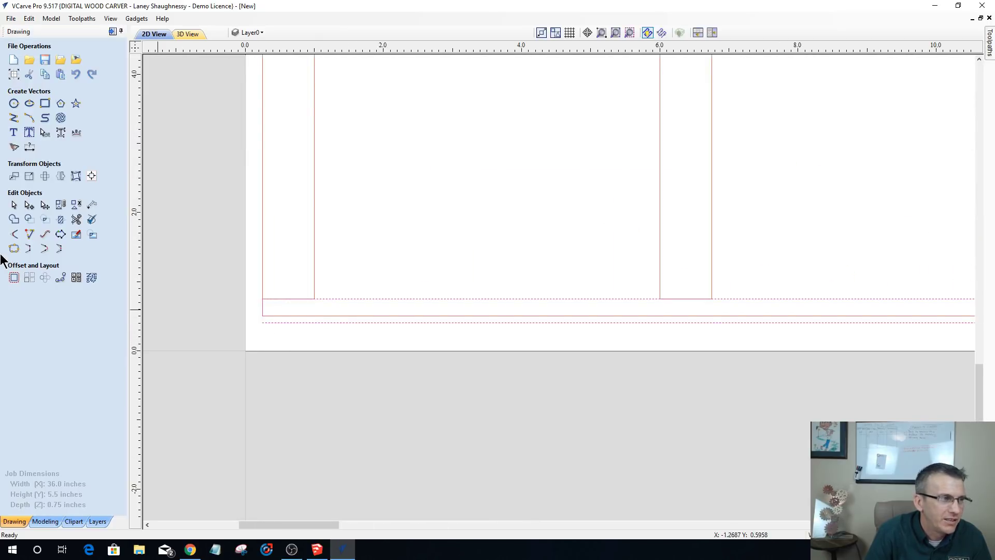
click(29, 248)
scroll(192, 350, down, 1)
scroll(192, 351, down, 3)
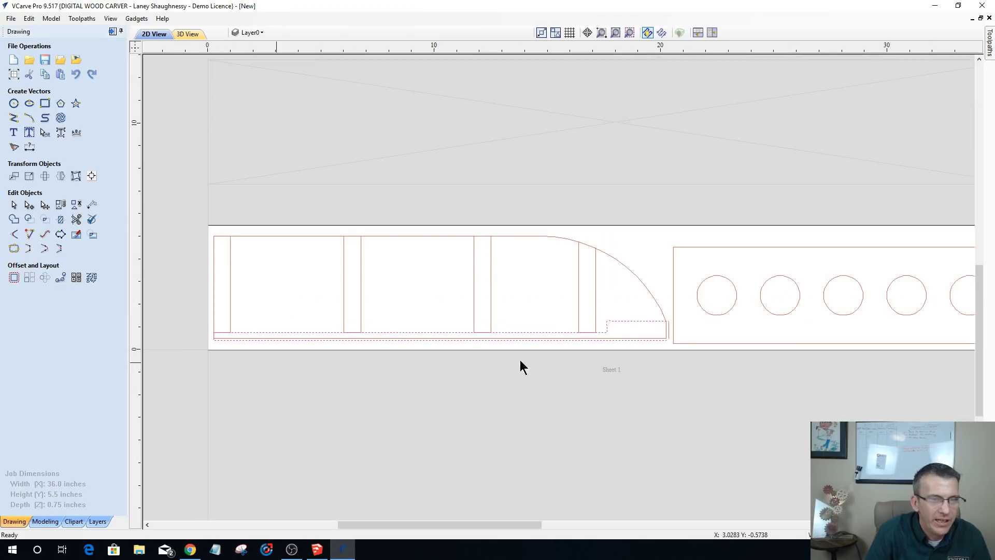
- Try to connect the short end line to the pocket outline with straight joining lines, and undo it
scroll(673, 340, up, 2)
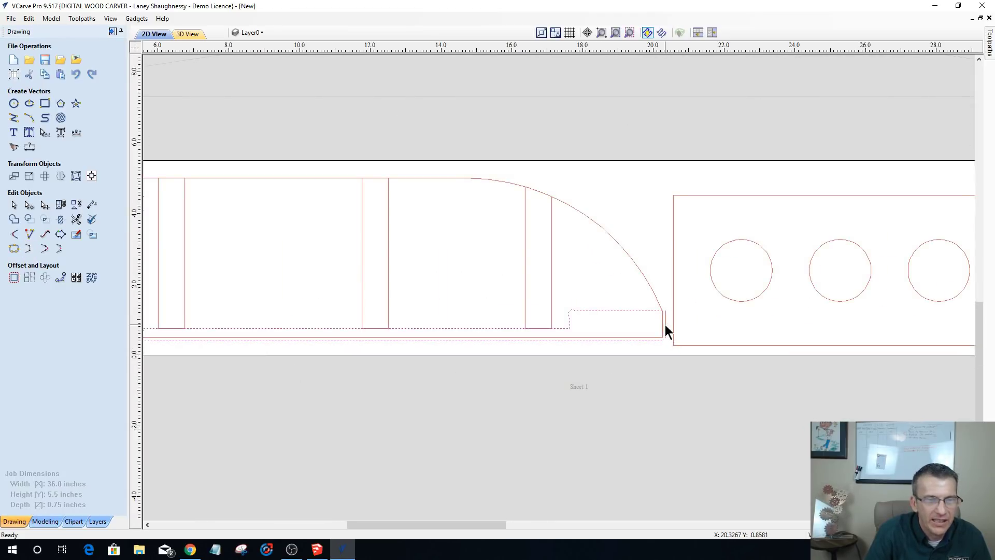
shift+click(666, 324)
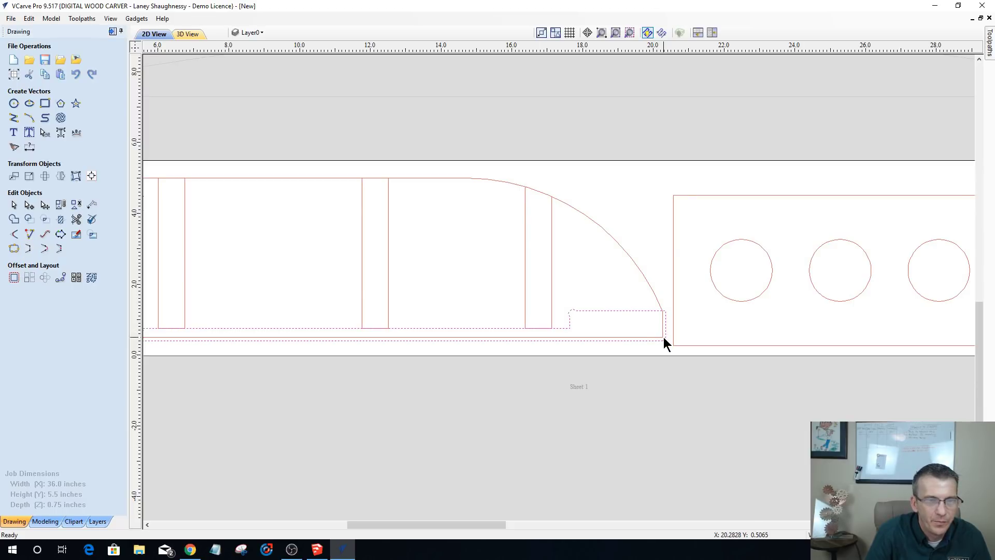
scroll(664, 338, up, 4)
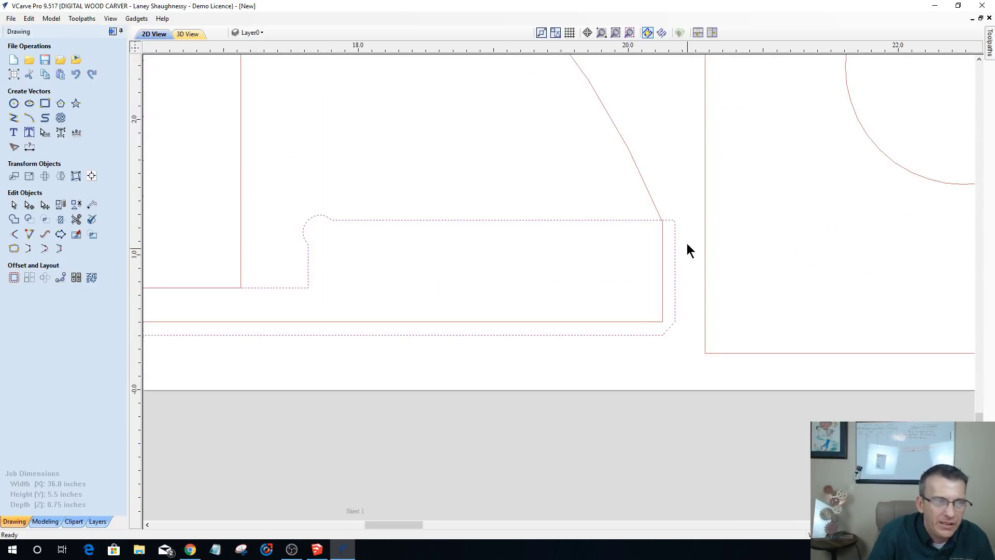
scroll(674, 228, up, 5)
scroll(656, 314, up, 3)
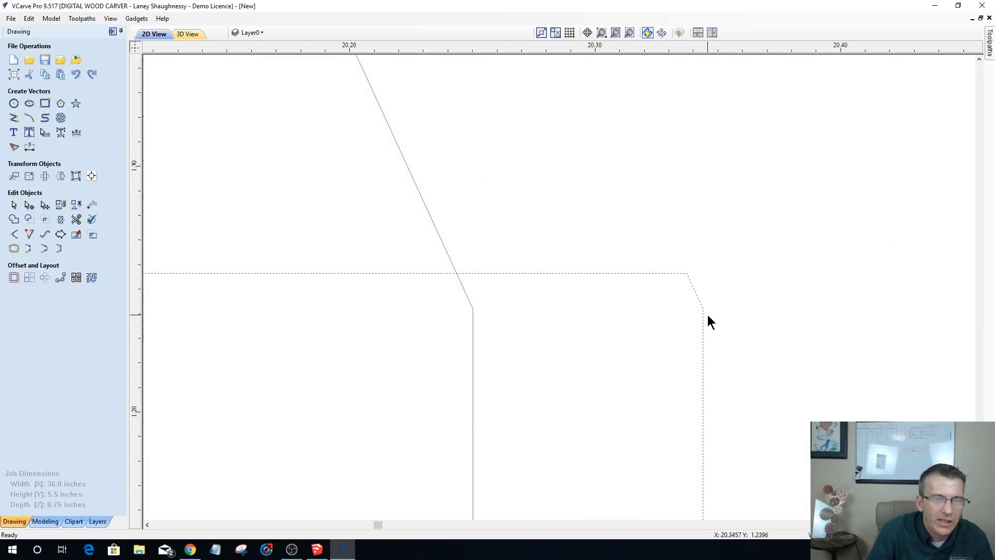
scroll(680, 324, down, 4)
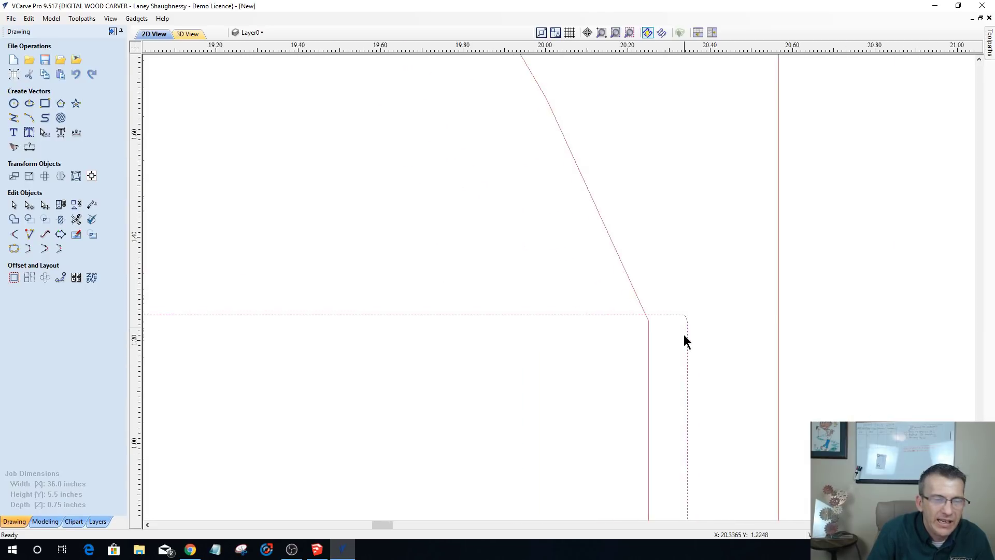
scroll(684, 345, down, 3)
scroll(677, 443, up, 3)
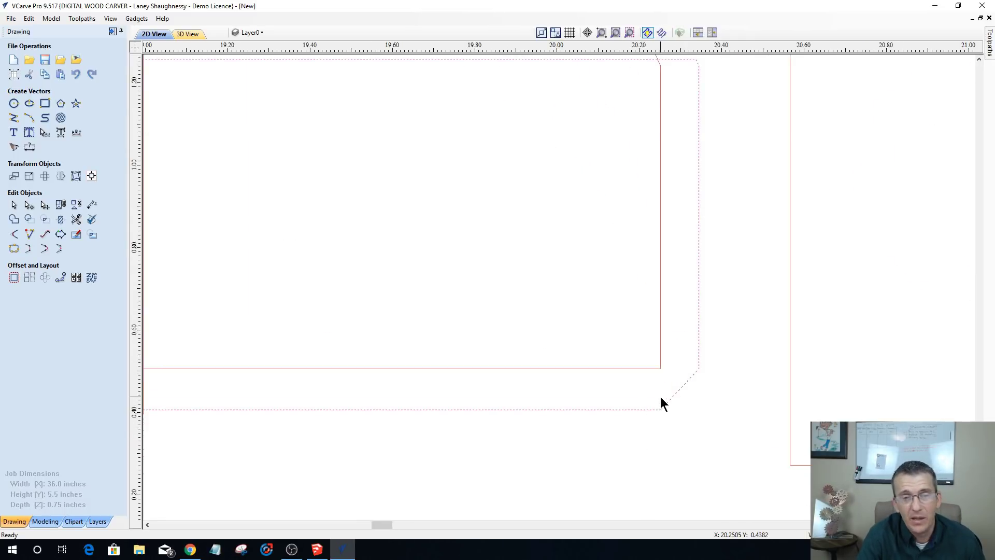
scroll(660, 398, down, 1)
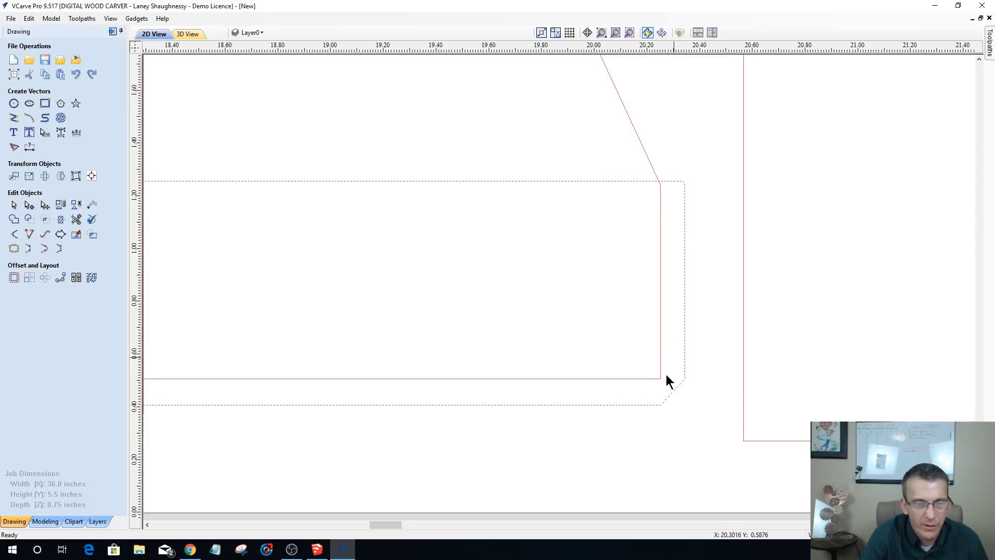
scroll(680, 384, down, 2)
scroll(681, 384, down, 2)
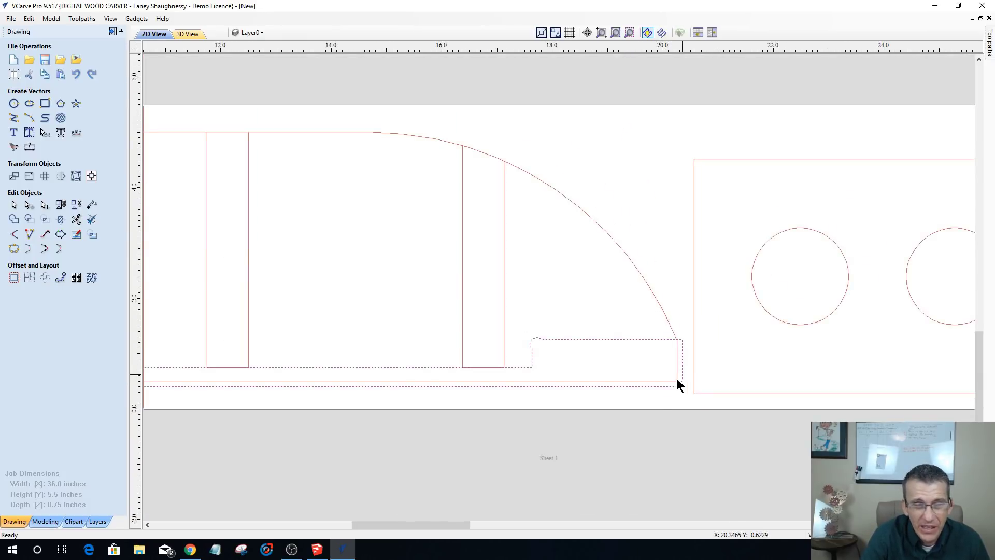
scroll(585, 392, up, 1)
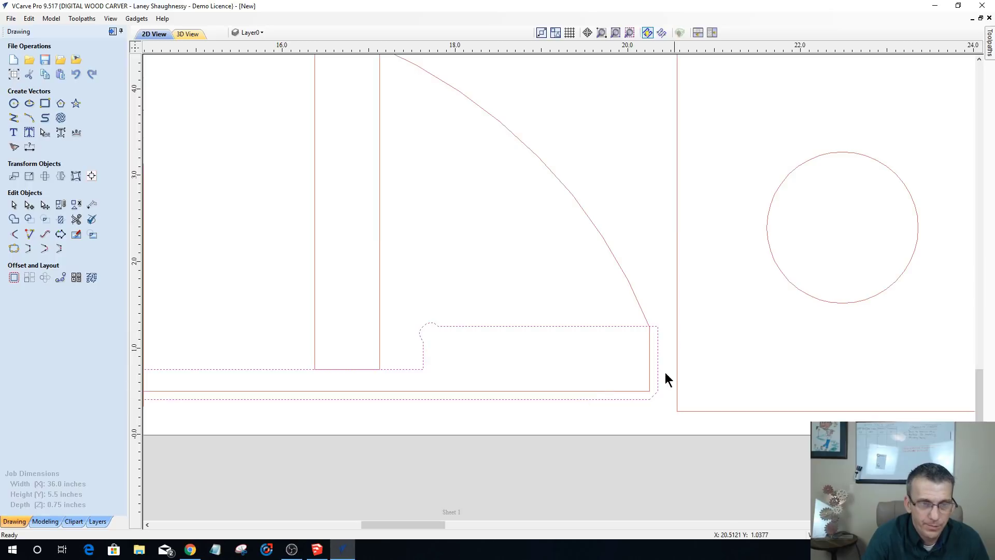
scroll(653, 403, up, 3)
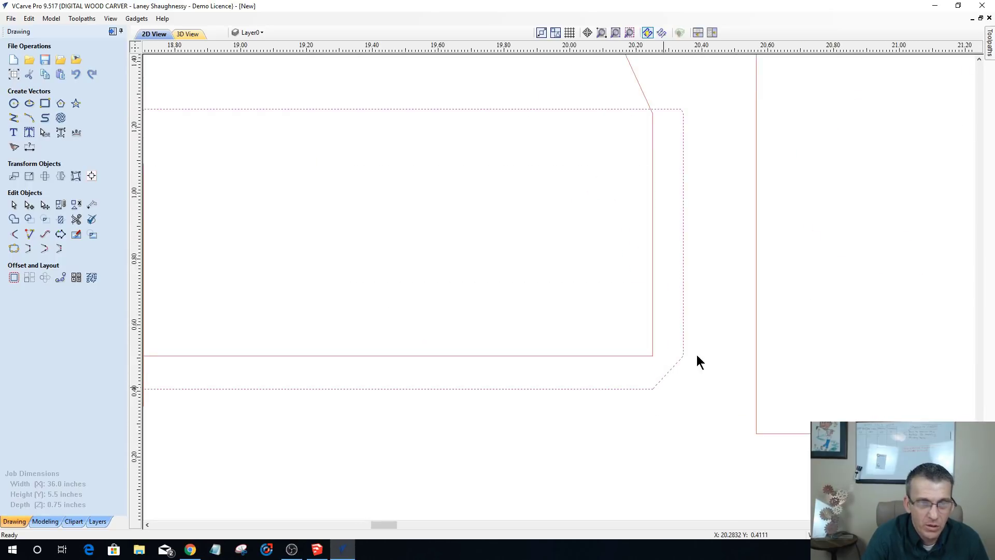
key(Delete)
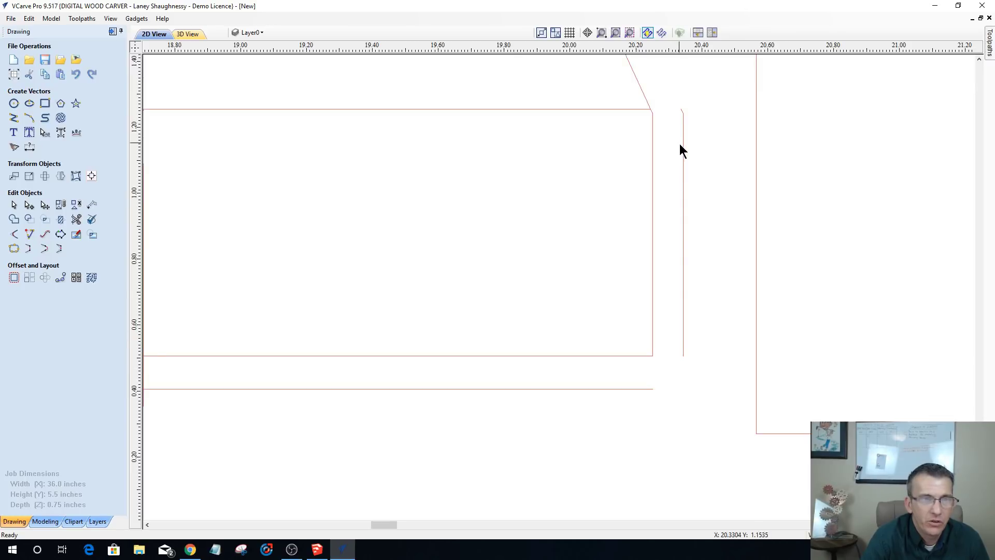
- Delete the short angled span at the upper end of the short end line in node editing
click(682, 117)
scroll(673, 104, up, 5)
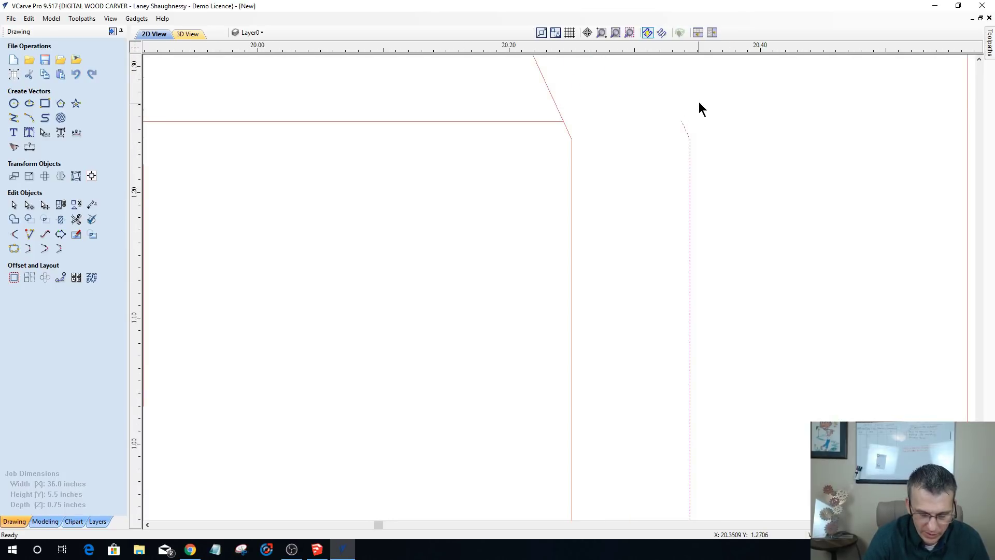
double_click(690, 128)
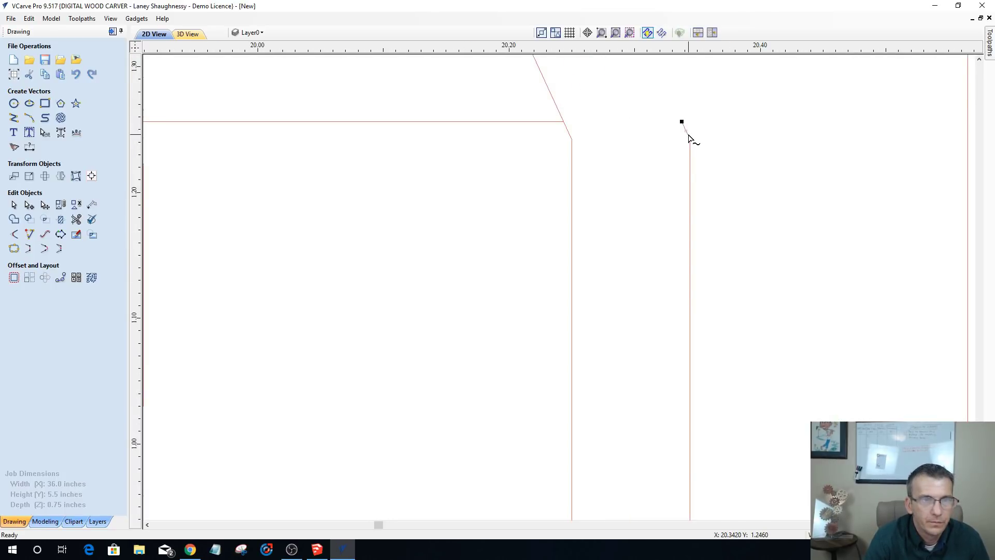
right_click(689, 137)
click(723, 199)
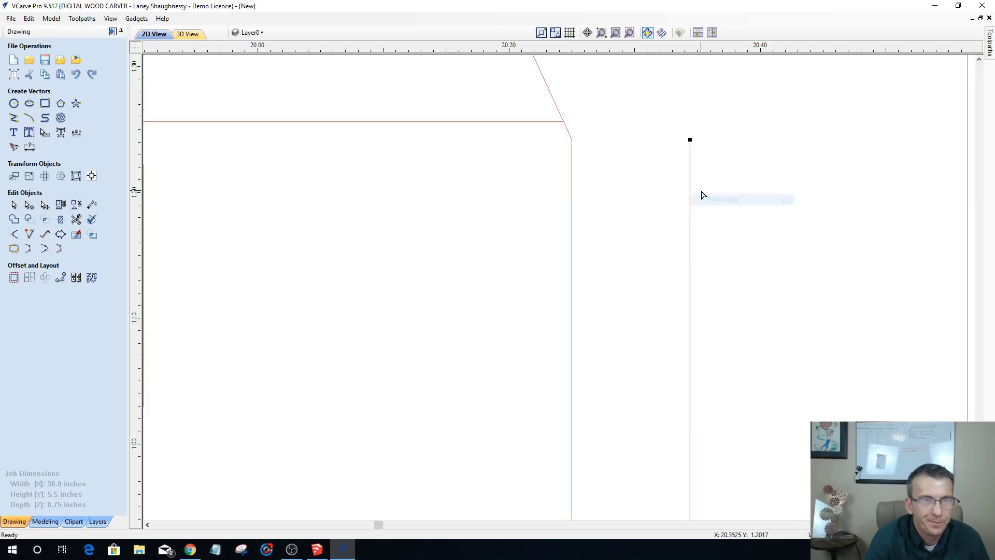
scroll(699, 189, down, 3)
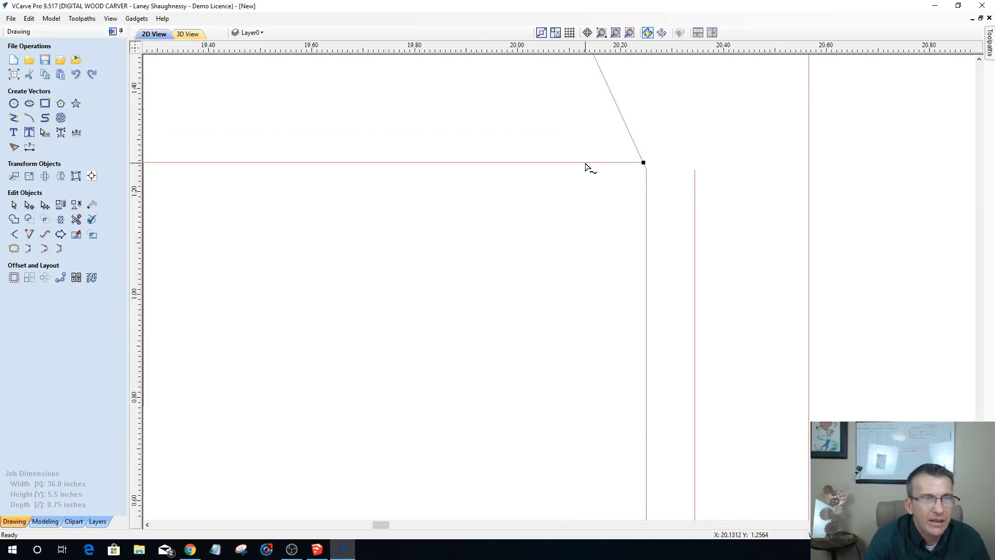
click(13, 205)
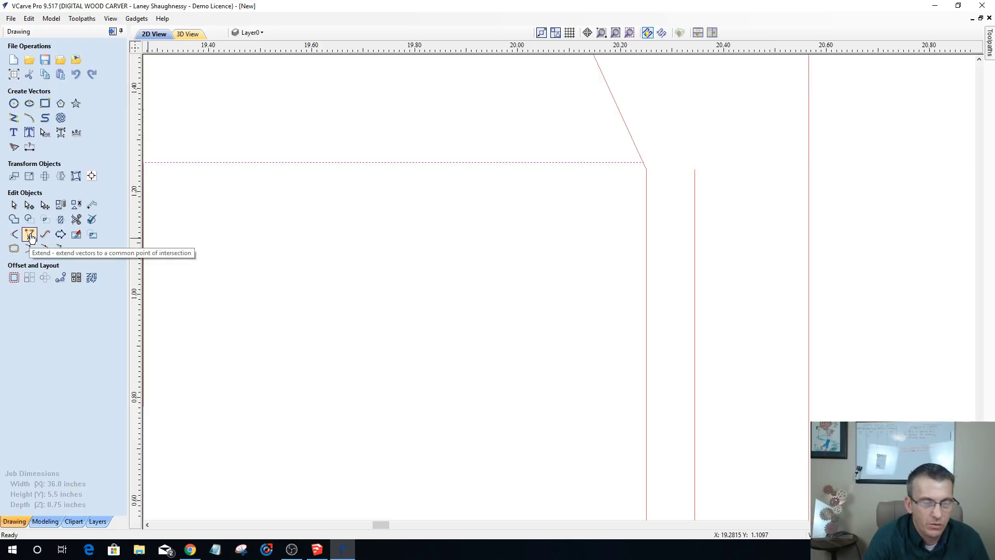
- Extend the notched outline's upper edge and the short end line to a common square corner
click(30, 236)
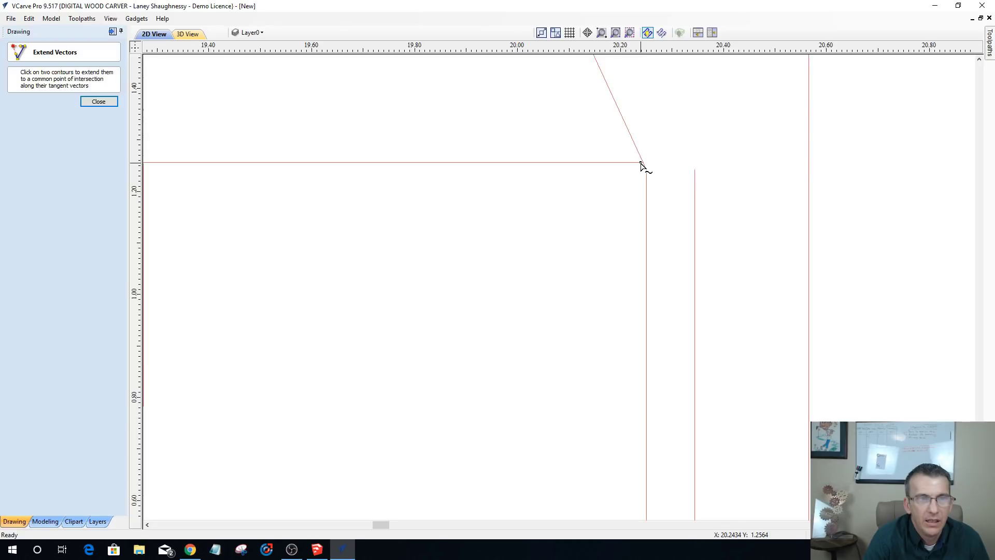
click(641, 164)
click(643, 165)
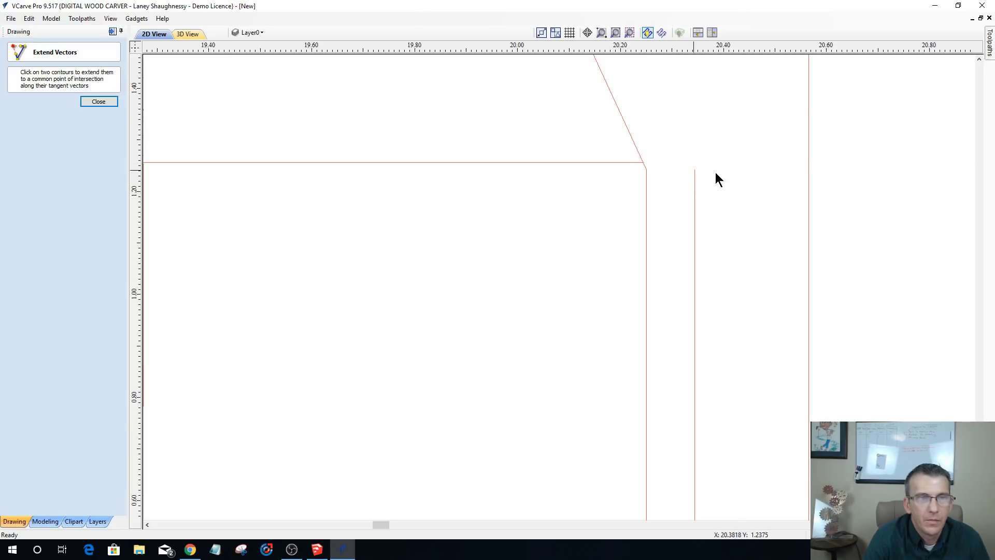
click(695, 170)
- Extend the short end line and the bottom line to their common lower corner, and finish extending
scroll(776, 212, down, 3)
scroll(751, 389, up, 2)
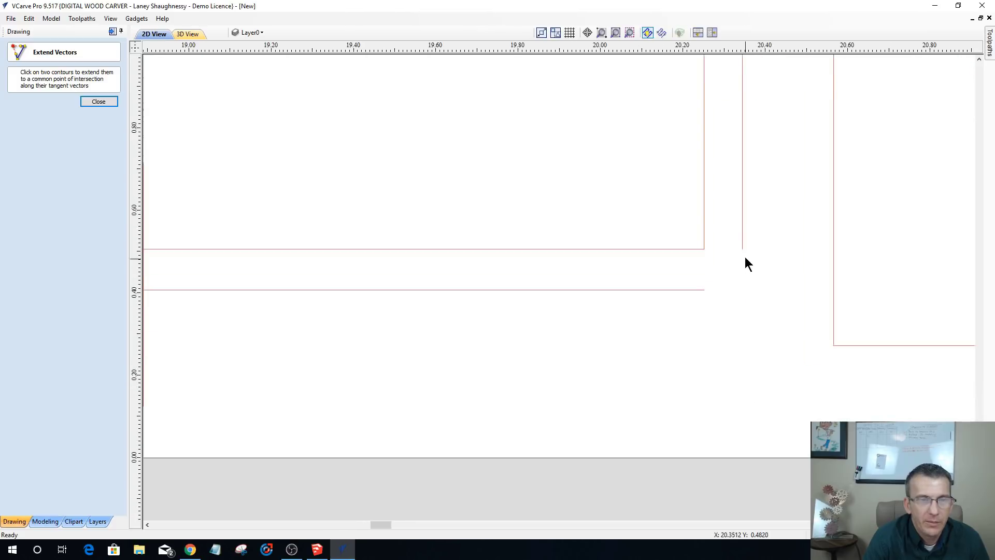
click(742, 248)
click(698, 290)
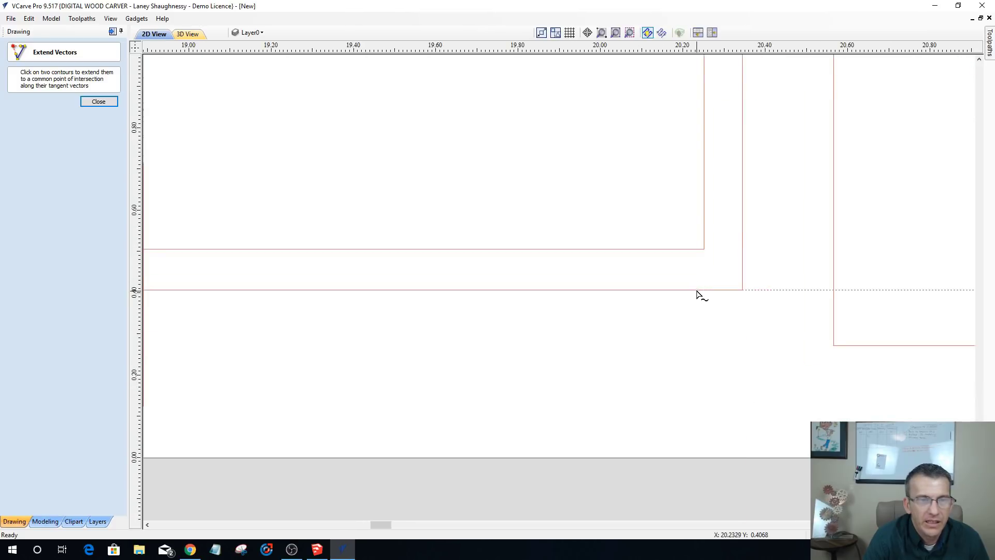
scroll(769, 345, down, 3)
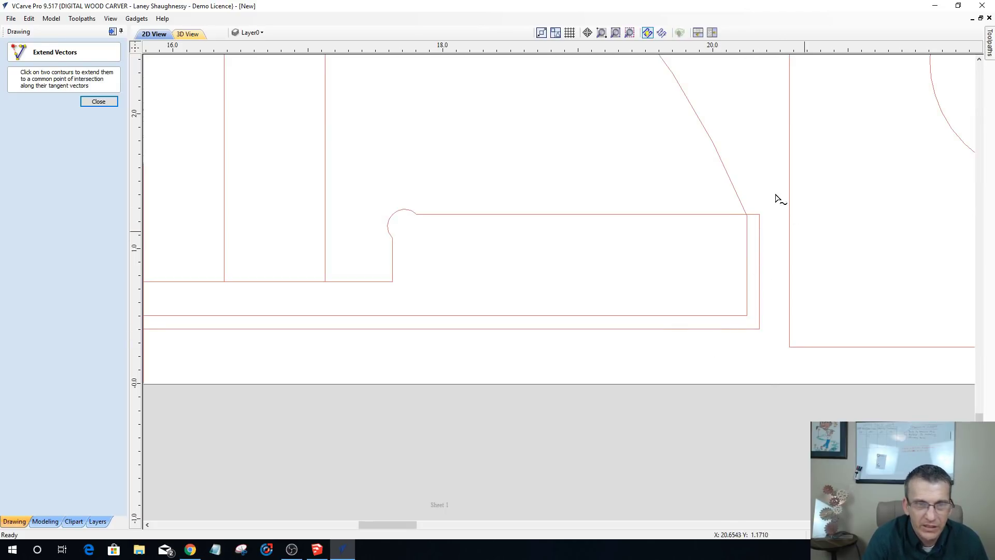
click(756, 326)
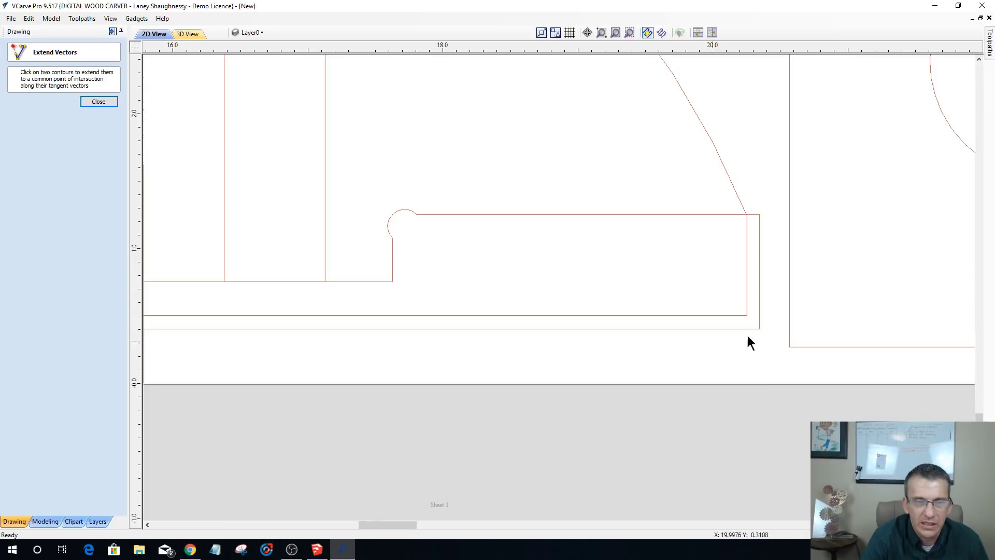
scroll(754, 244, down, 2)
scroll(726, 358, down, 3)
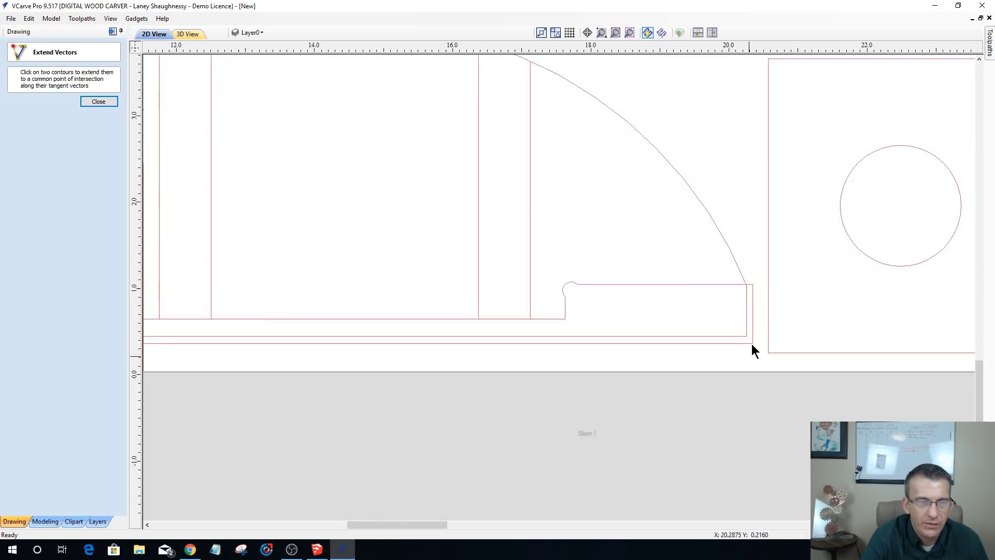
scroll(727, 357, down, 2)
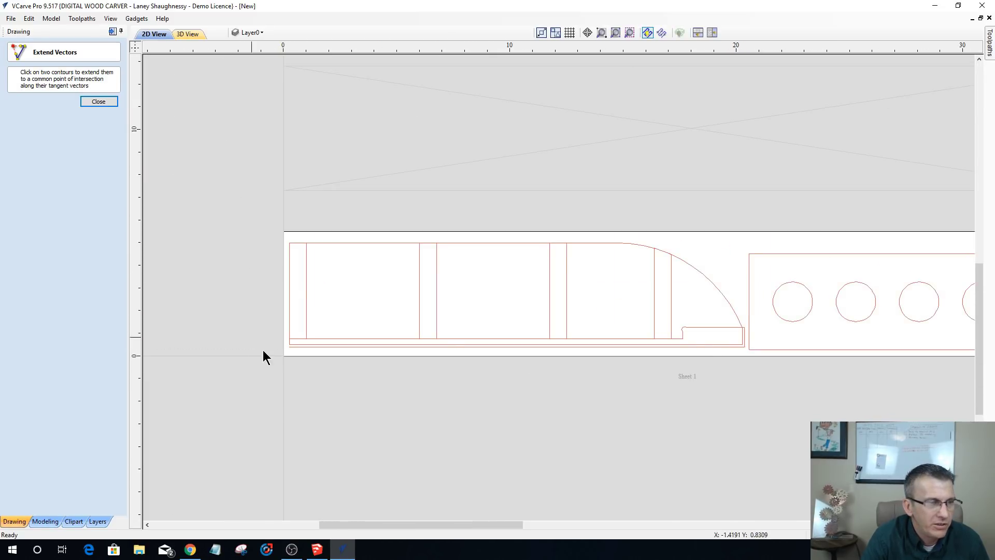
scroll(269, 348, up, 5)
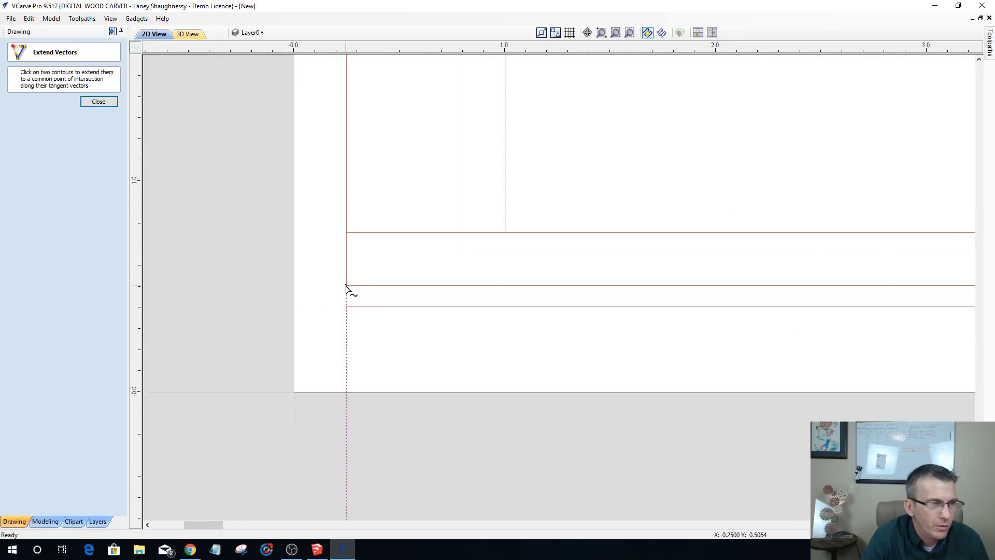
click(98, 101)
- Join the notched outline, bottom line and end line into one closed pocket vector
scroll(366, 312, down, 5)
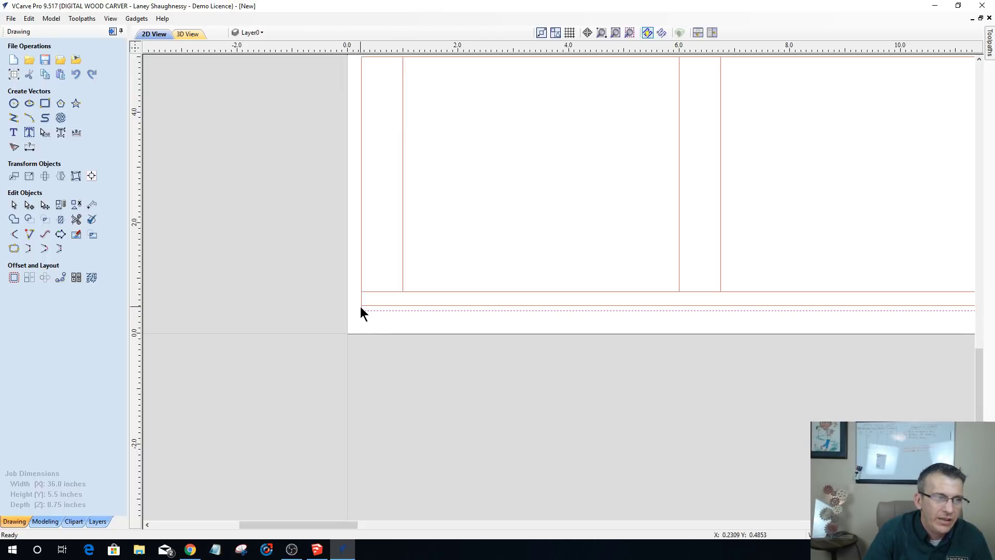
scroll(345, 311, down, 6)
scroll(644, 304, up, 4)
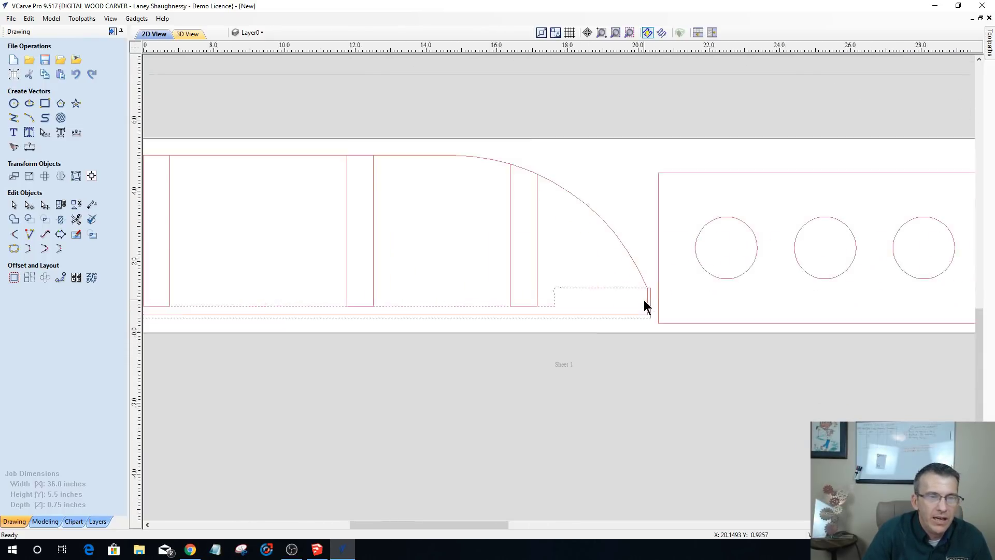
scroll(645, 300, up, 2)
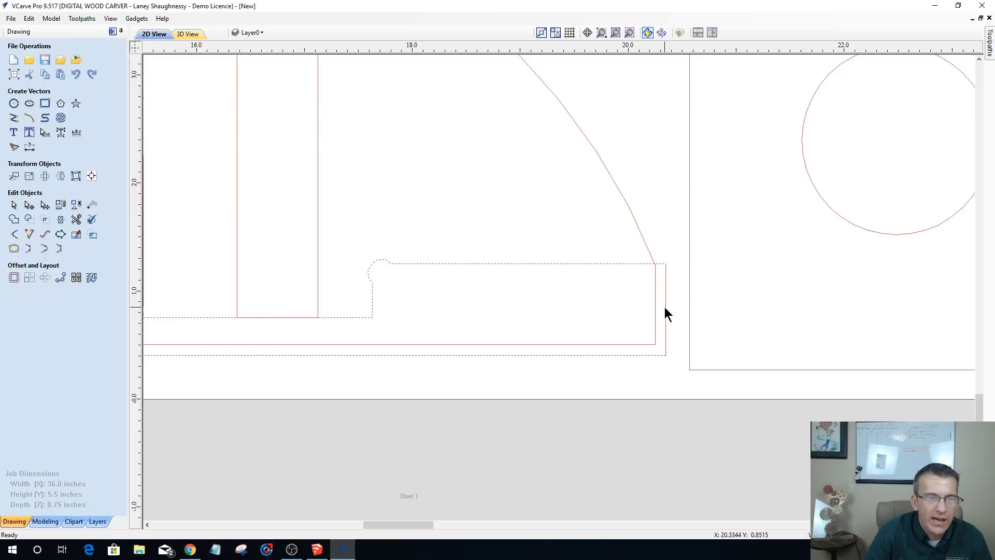
click(14, 250)
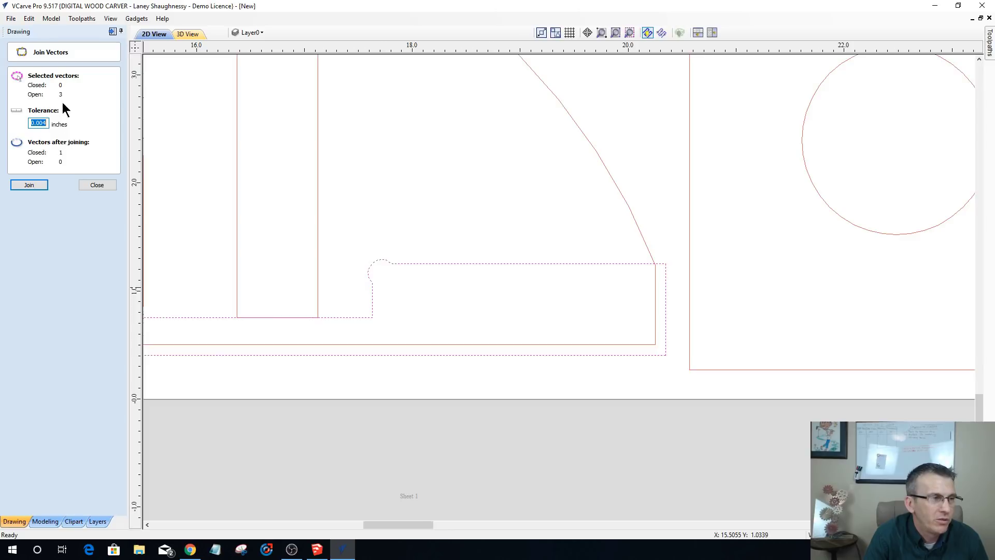
click(36, 188)
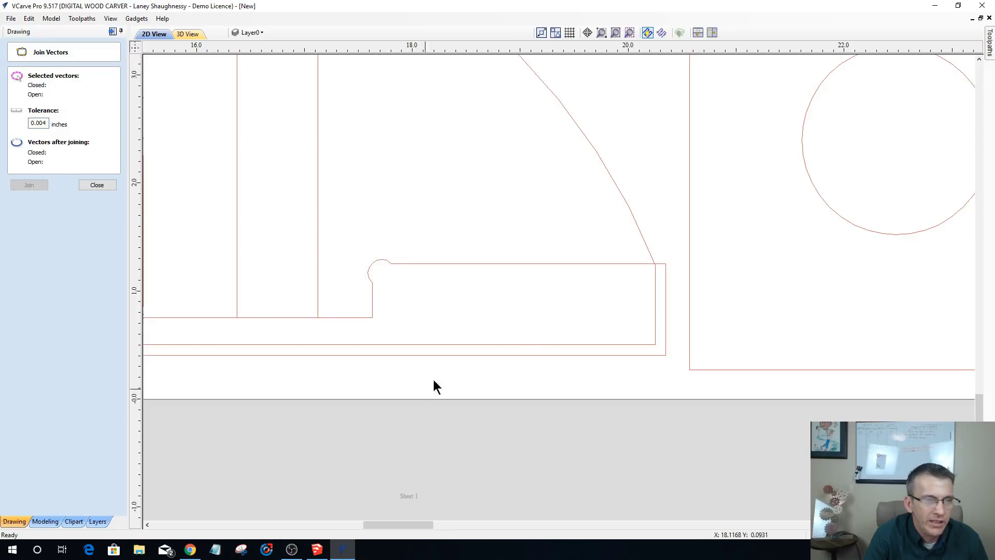
- Examine the joined pocket outline and the side part's vectors along both ends, and close vector joining
click(526, 354)
scroll(632, 358, down, 3)
scroll(496, 376, down, 1)
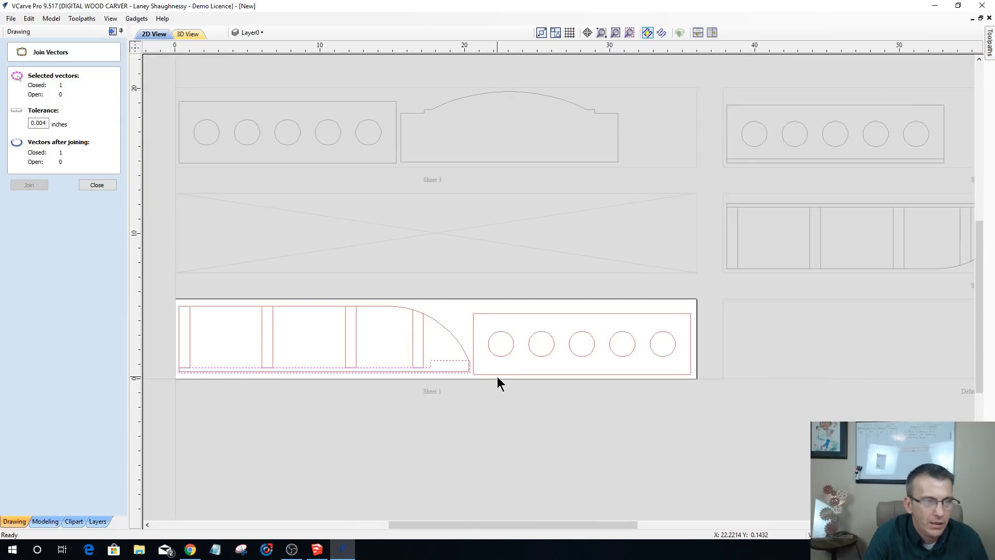
scroll(171, 386, up, 5)
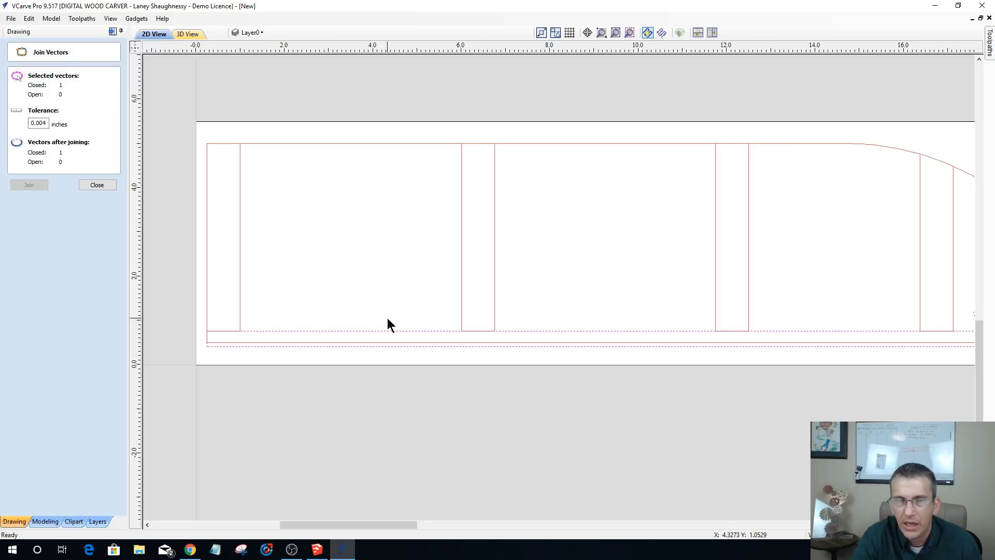
scroll(447, 305, down, 4)
scroll(332, 342, up, 2)
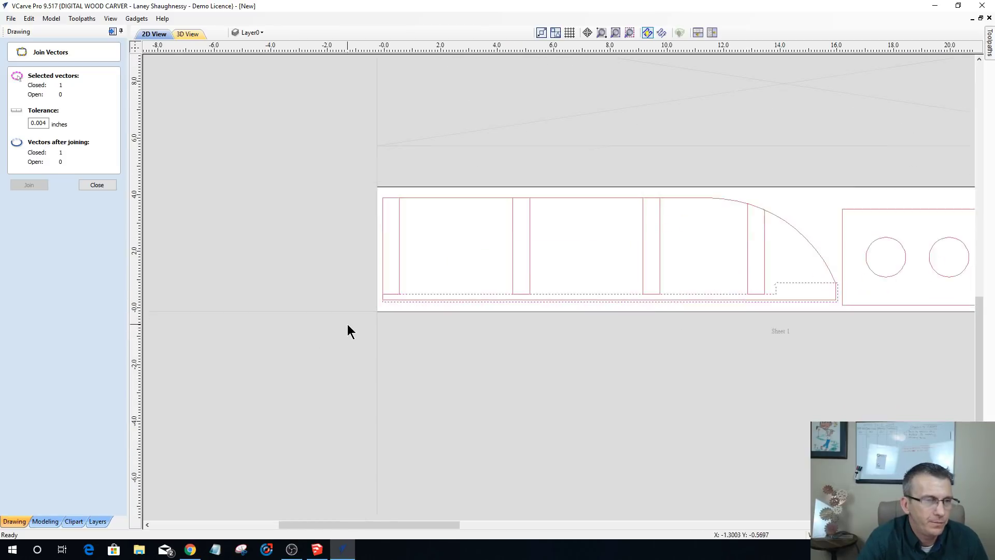
scroll(348, 325, up, 1)
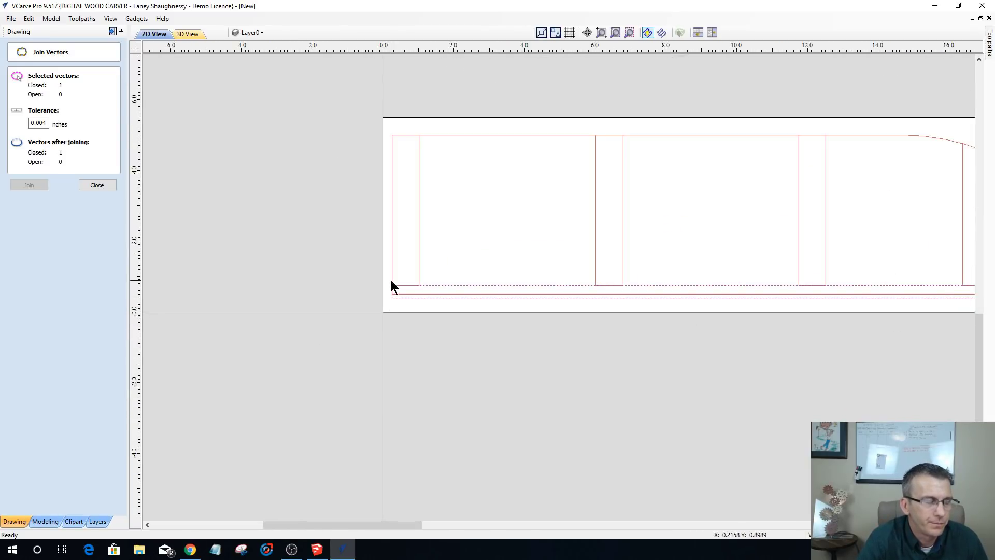
scroll(402, 294, down, 3)
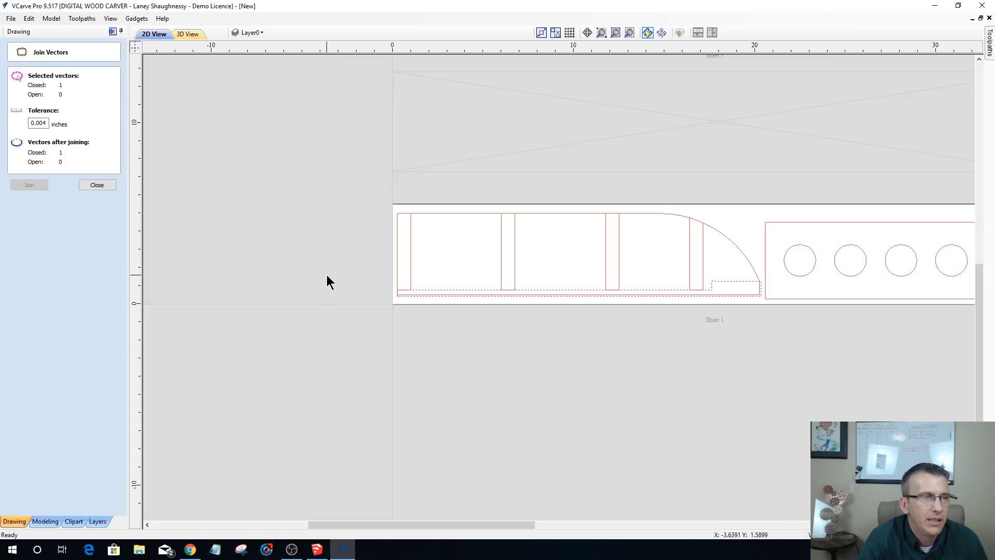
drag(751, 324, 768, 328)
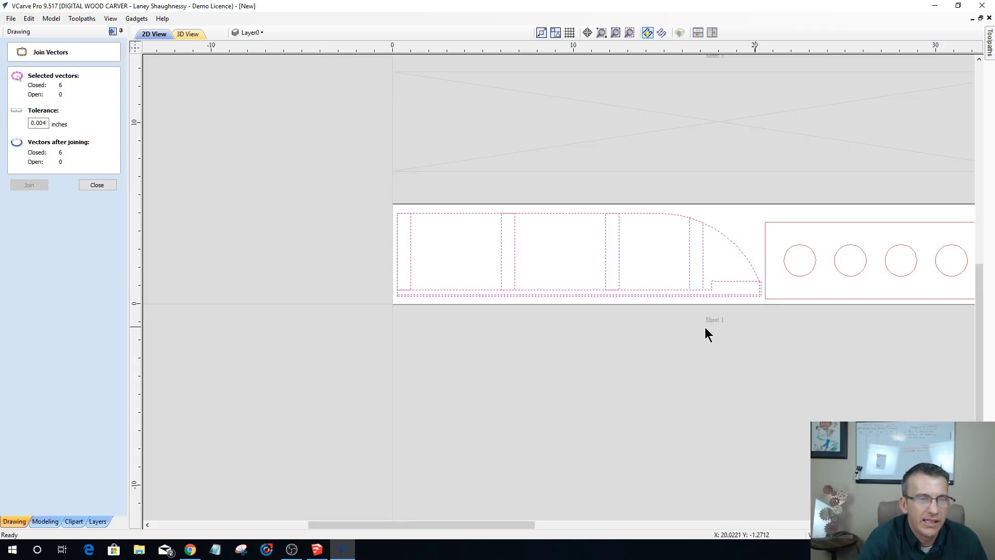
scroll(370, 289, up, 2)
click(372, 290)
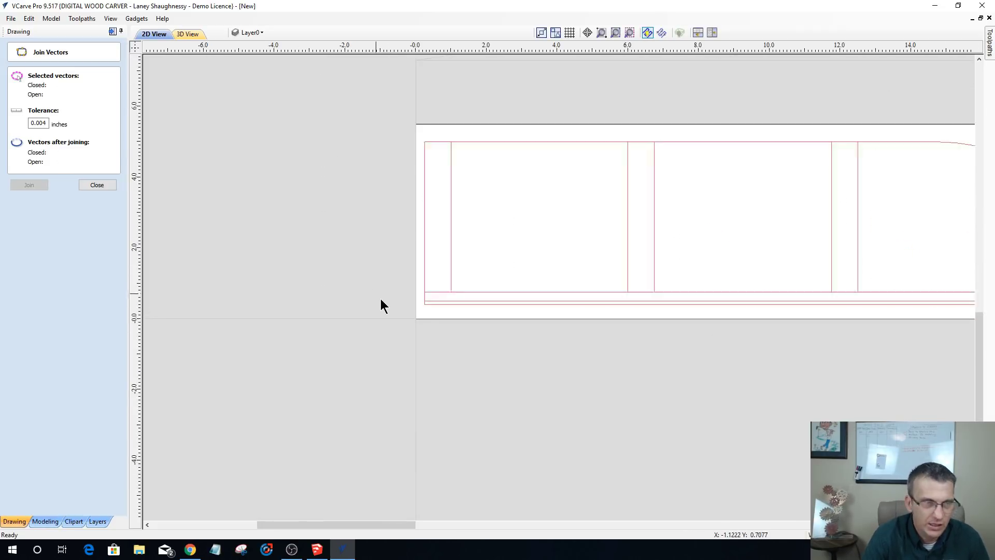
scroll(412, 311, up, 3)
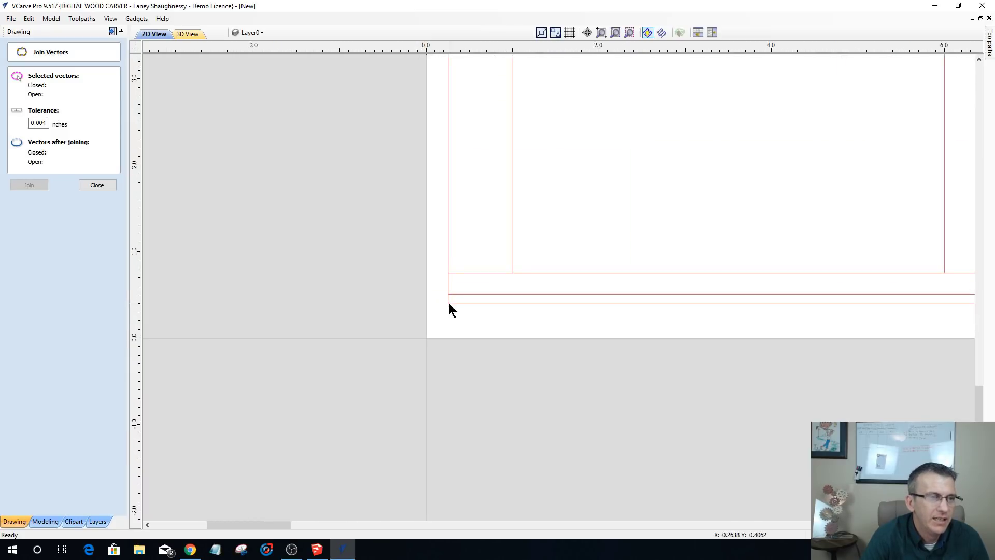
click(93, 186)
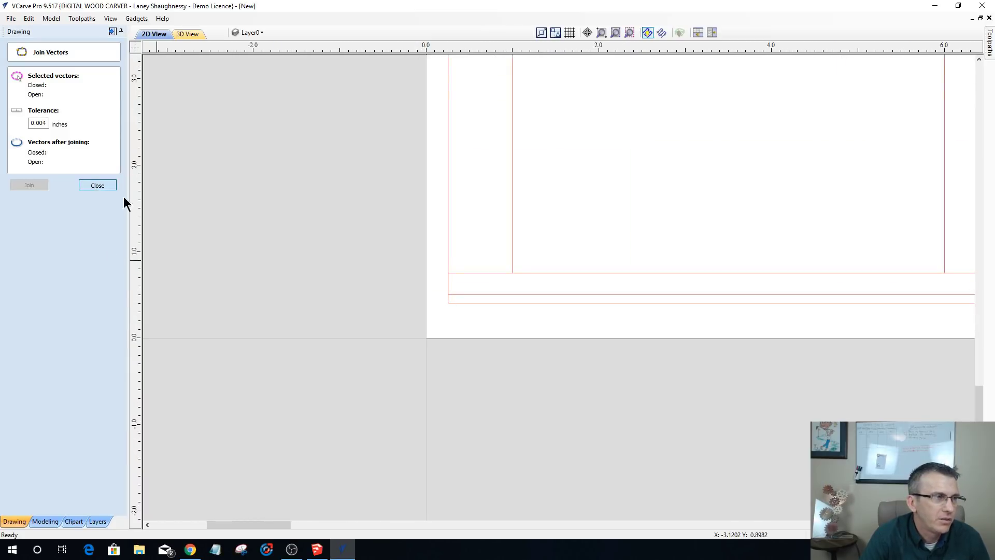
- Try to move the grouped side part so its lower corner sits at the board's origin, X 0, Y 0
click(485, 303)
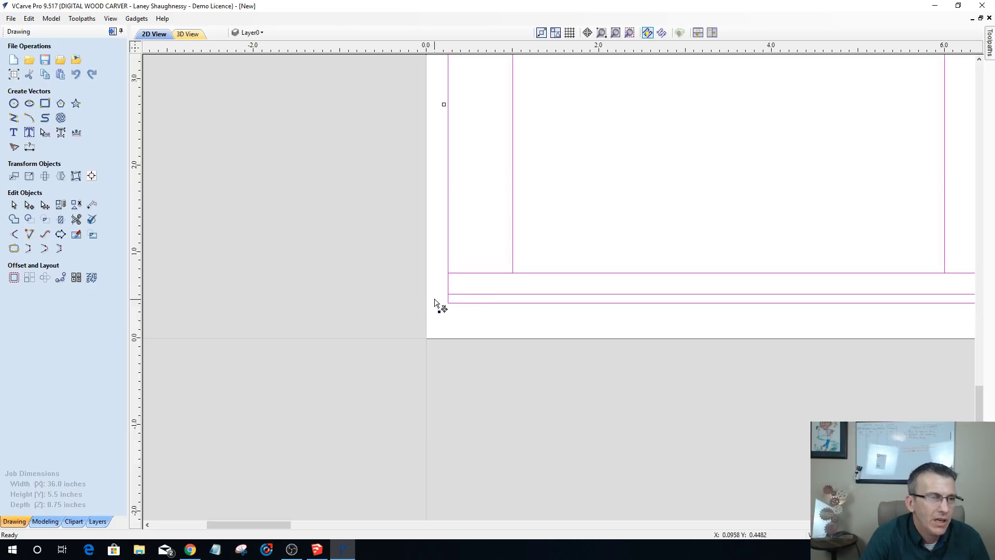
drag(448, 299, 431, 339)
scroll(399, 372, down, 3)
scroll(396, 371, down, 1)
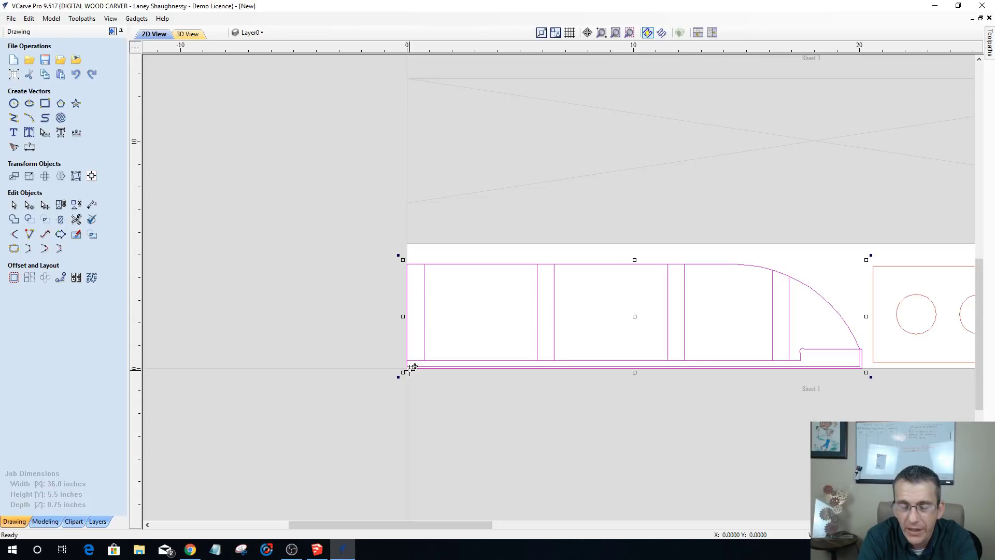
drag(410, 371, 410, 369)
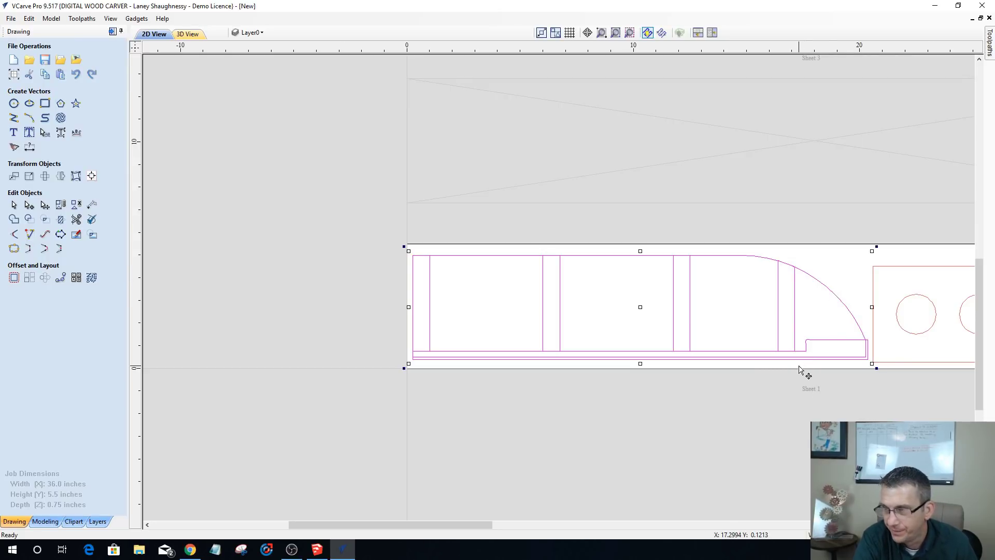
scroll(805, 371, down, 5)
scroll(751, 372, up, 2)
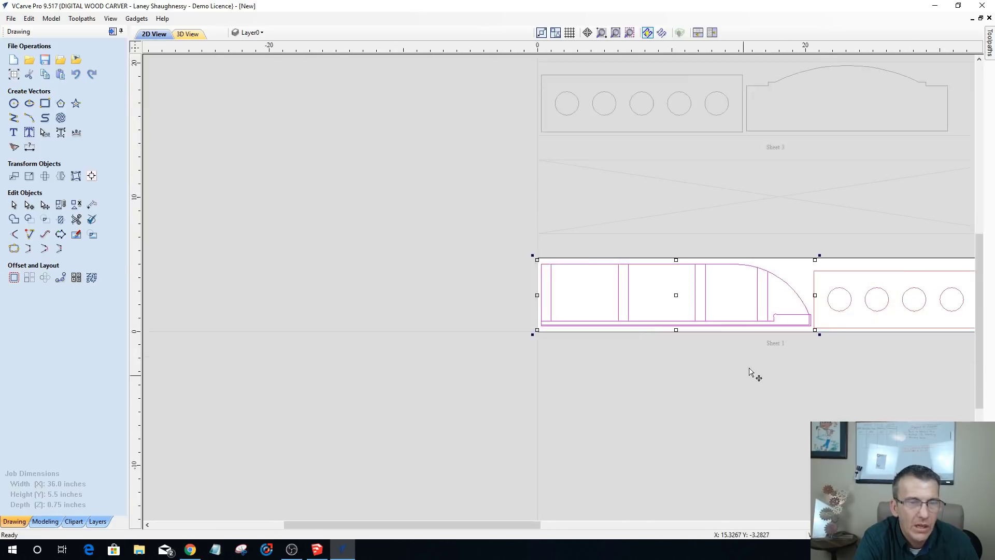
scroll(751, 372, up, 2)
scroll(456, 293, up, 1)
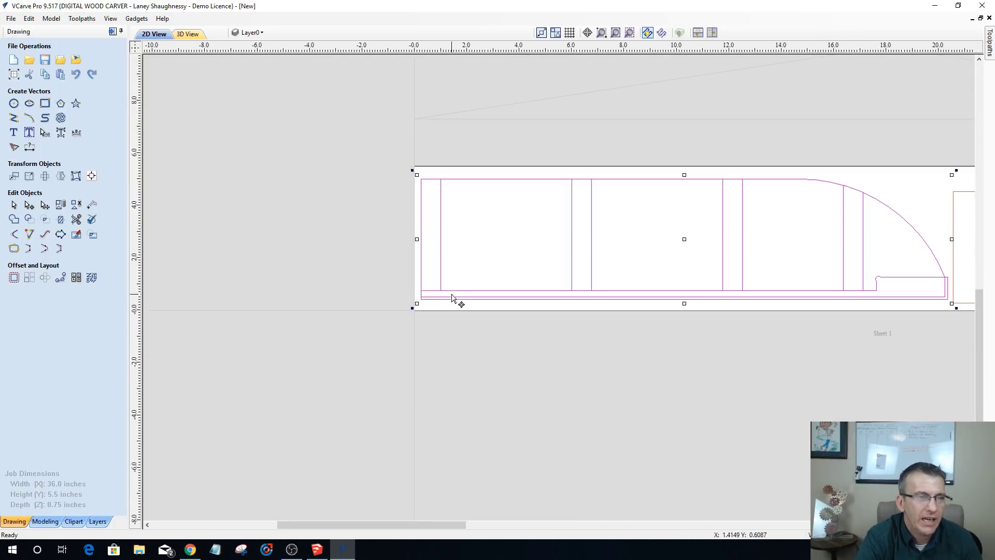
- Ungroup the side part and stretch its square-end slot rectangle evenly from the centre, past the upper edge and into the long pocket
click(448, 266)
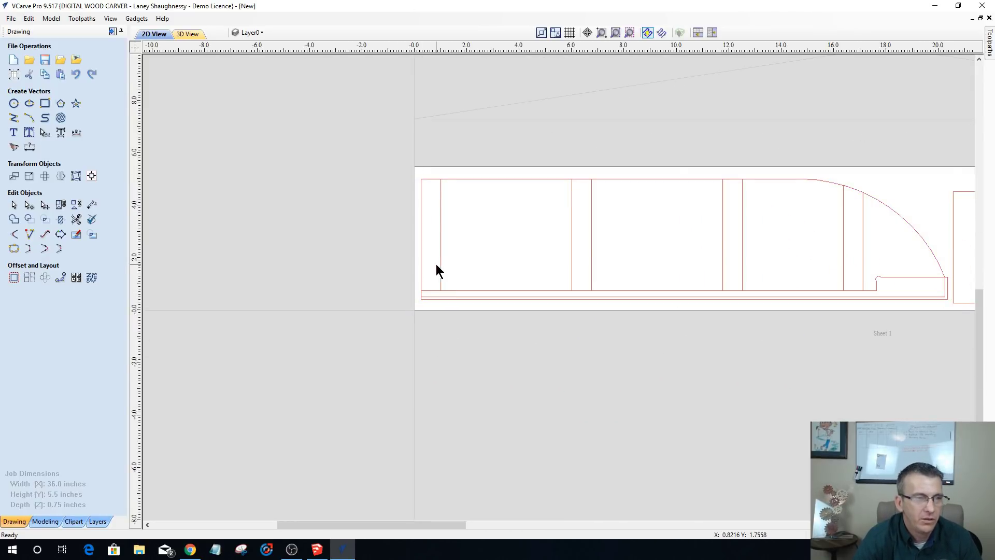
click(439, 265)
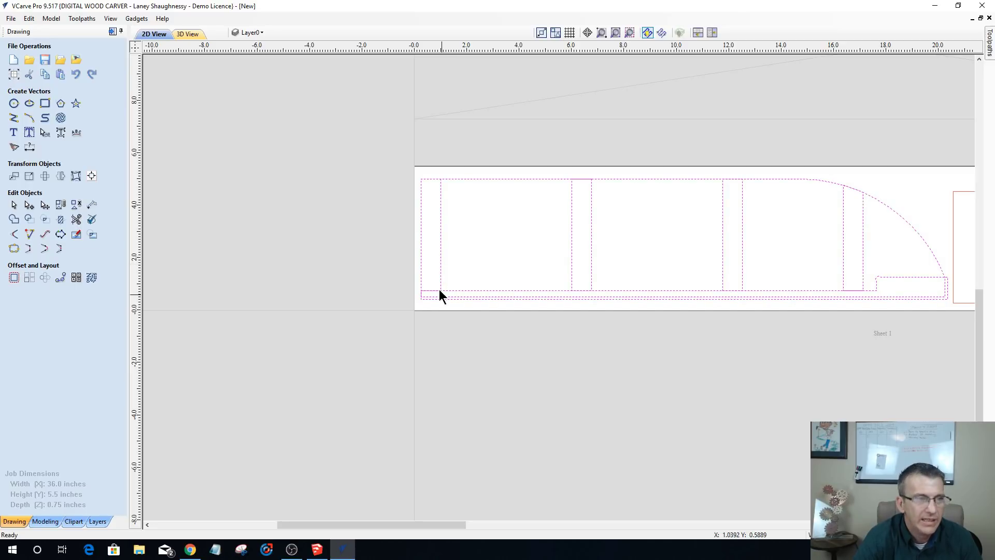
click(458, 257)
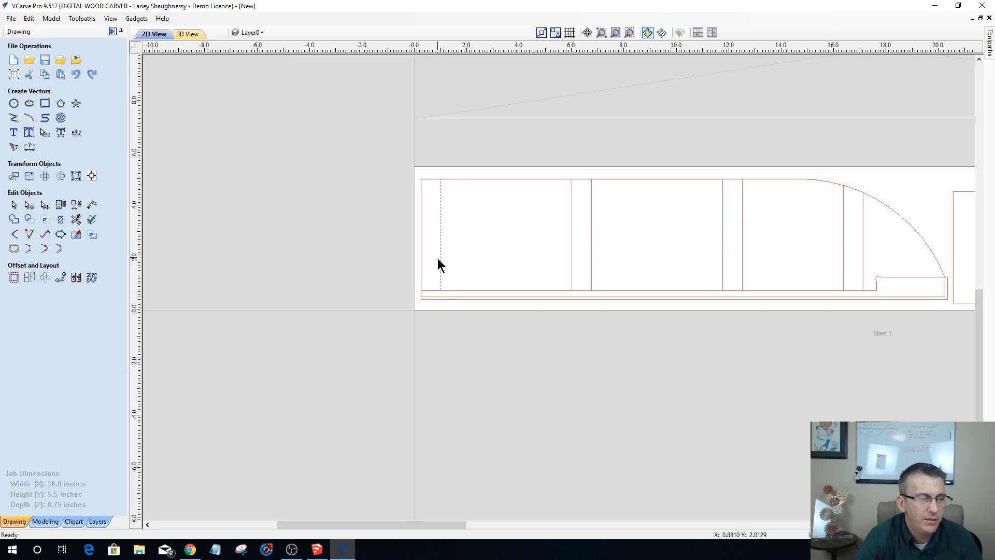
scroll(428, 291, up, 3)
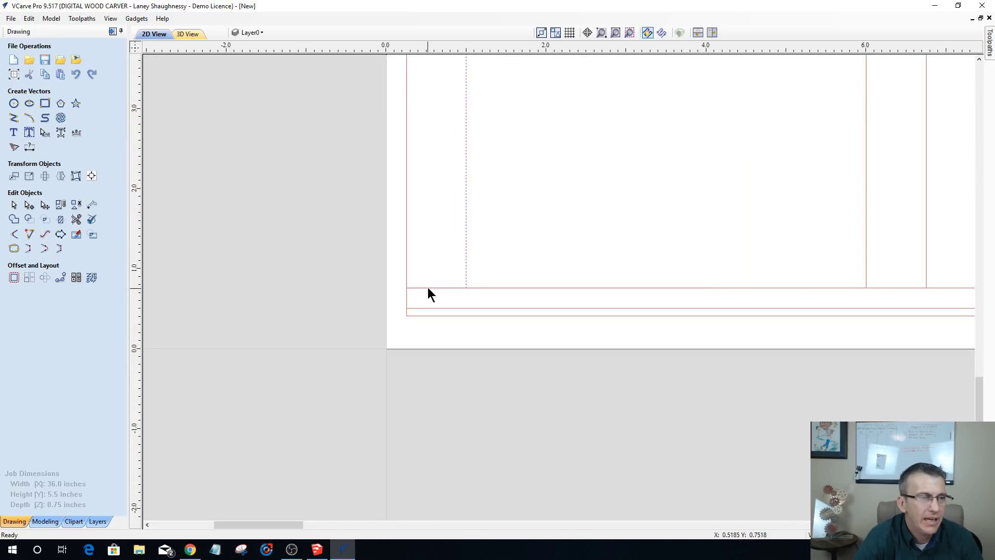
click(465, 264)
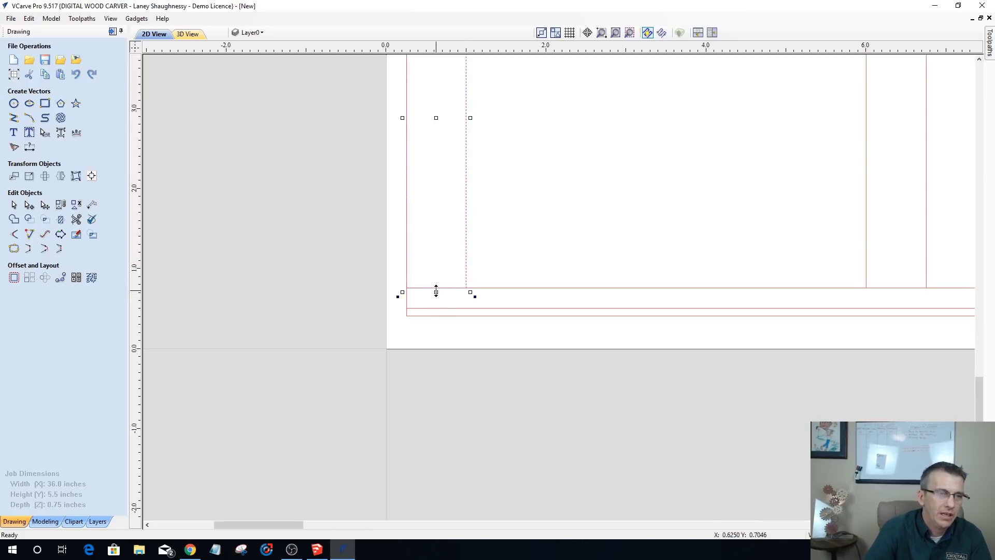
scroll(436, 292, down, 3)
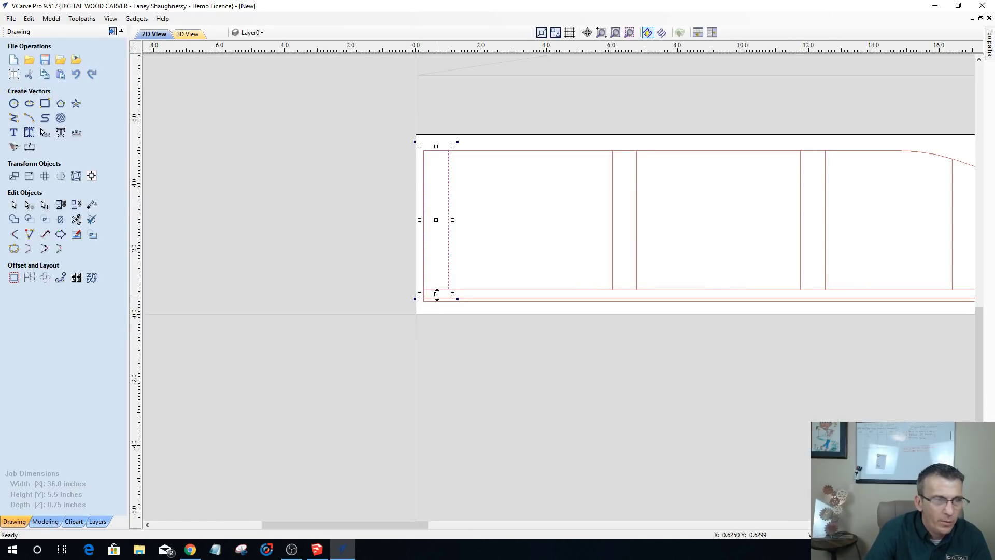
drag(437, 295, 436, 299)
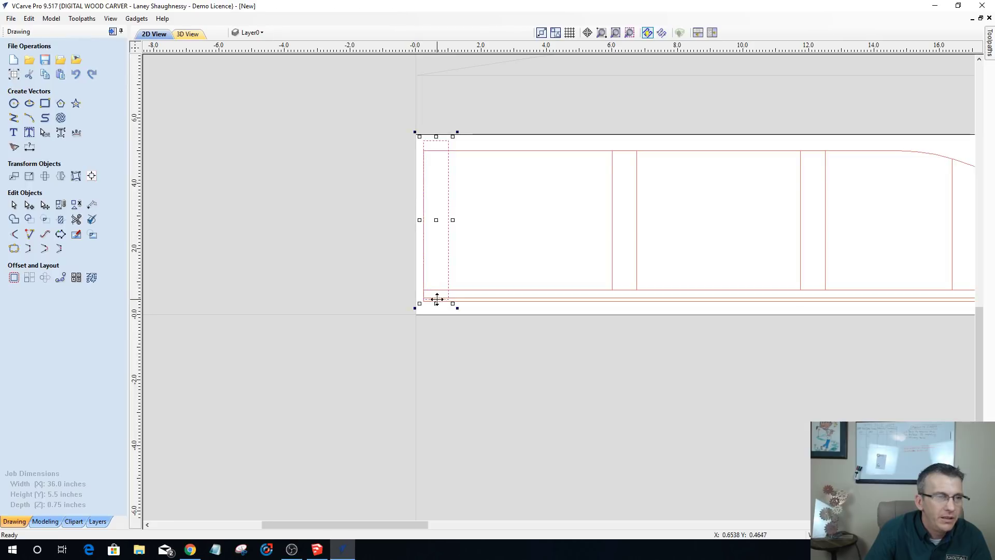
- Widen the end slot rectangle past the part's square end, to about 0.09 inch from the board's edge
drag(417, 218, 410, 220)
scroll(416, 218, up, 5)
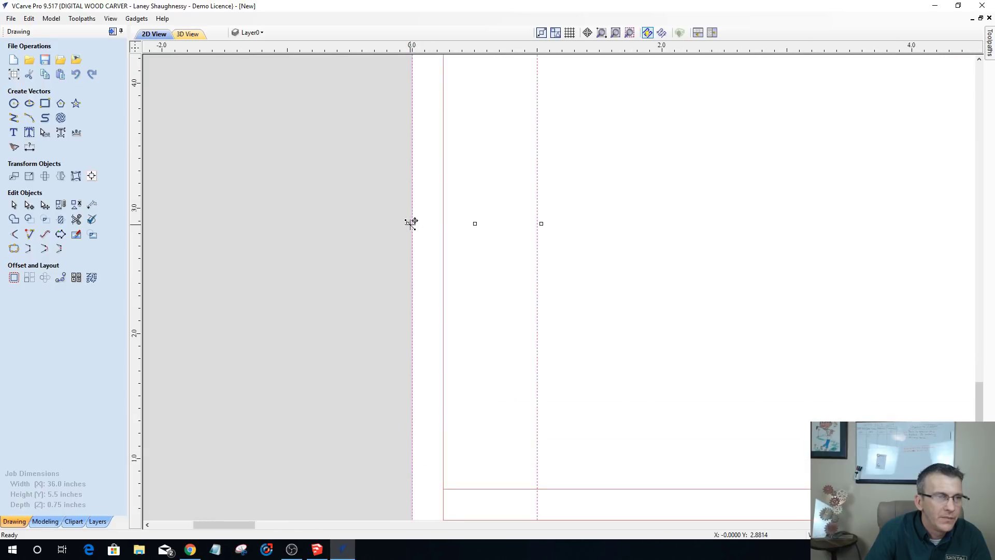
click(407, 223)
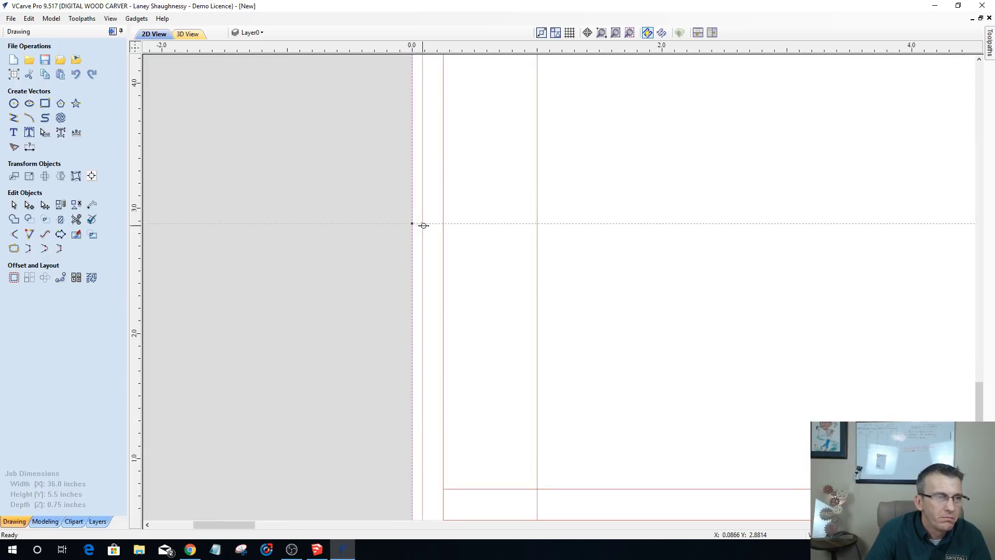
click(418, 223)
scroll(443, 279, down, 4)
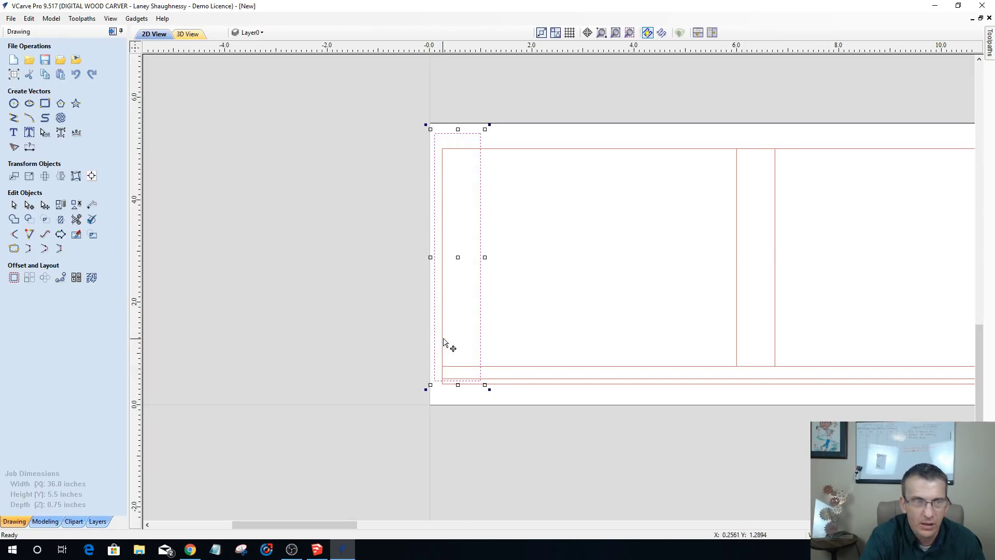
- Lengthen the second slot rectangle, near X 6, evenly from its centre past the part's upper edge and into the long pocket
scroll(654, 339, down, 1)
scroll(655, 340, down, 1)
scroll(755, 336, up, 2)
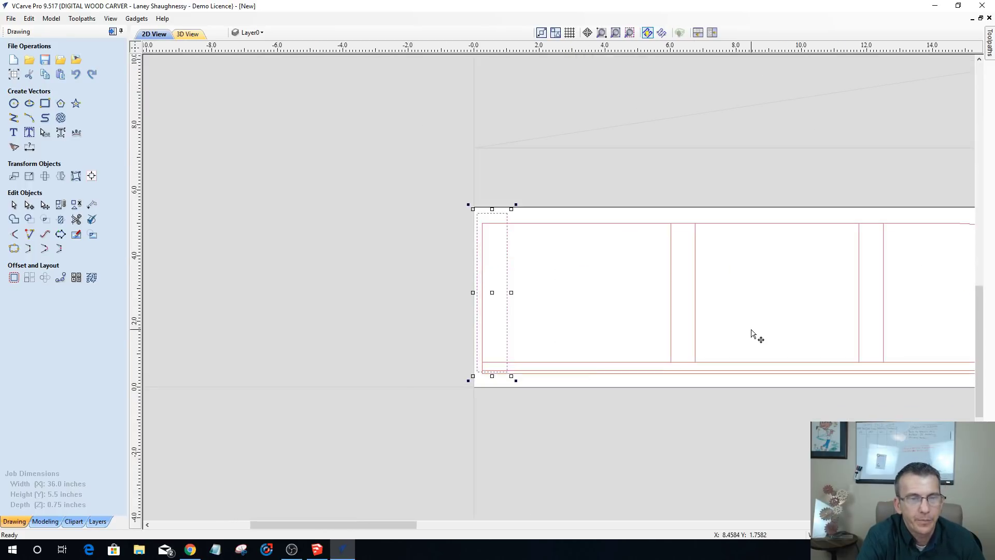
click(629, 301)
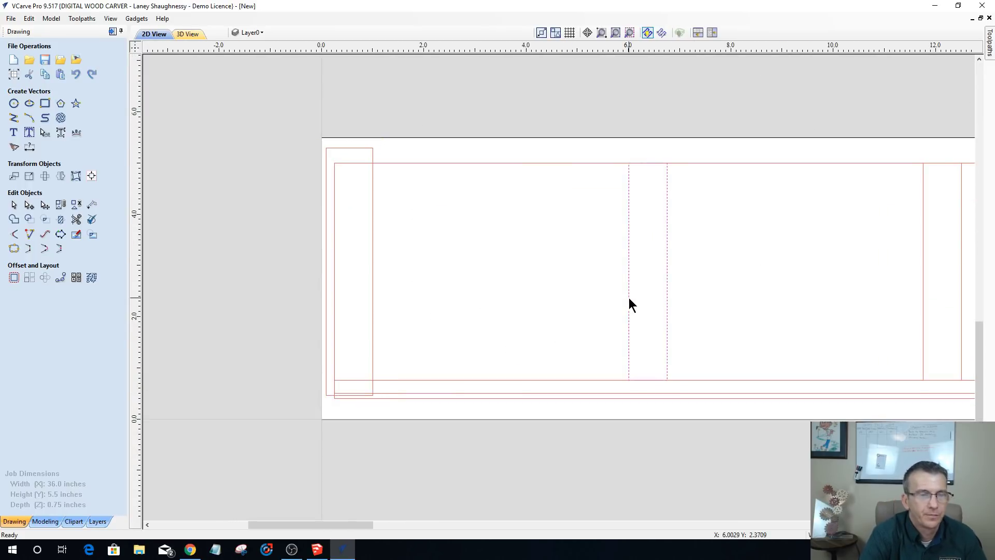
click(628, 379)
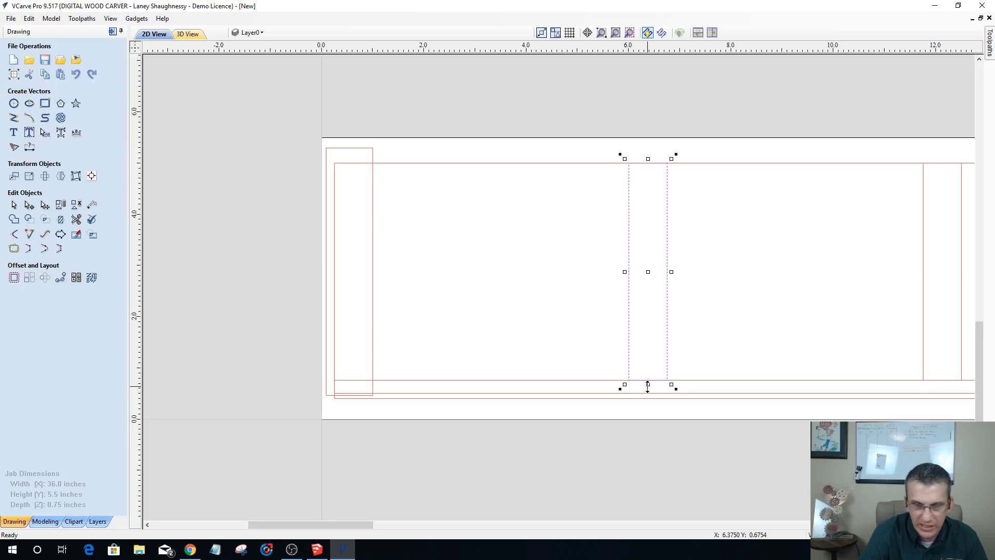
drag(648, 387, 648, 393)
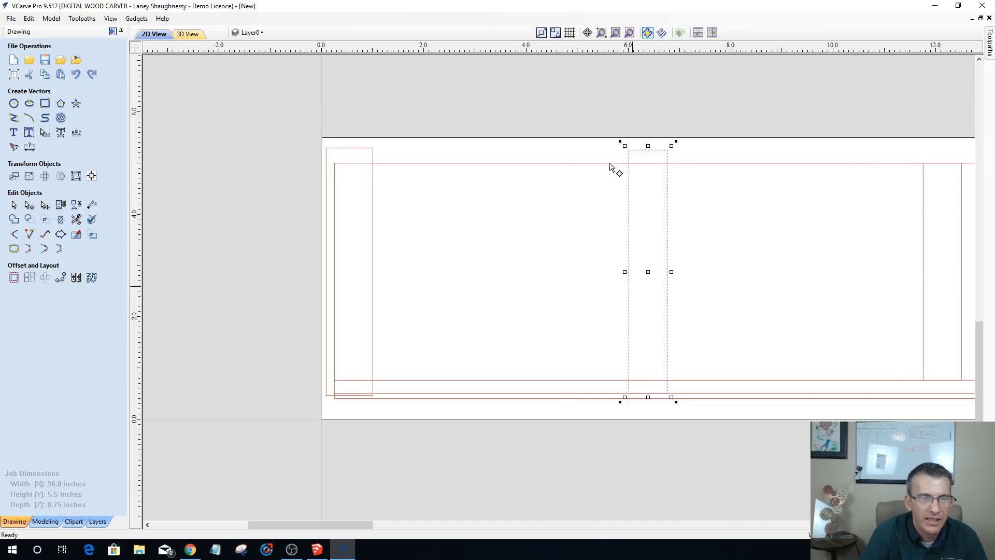
- Lengthen the third slot rectangle, near X 12, evenly from its centre past the part's upper edge and into the long pocket
scroll(531, 397, down, 1)
scroll(531, 397, down, 2)
scroll(638, 373, up, 1)
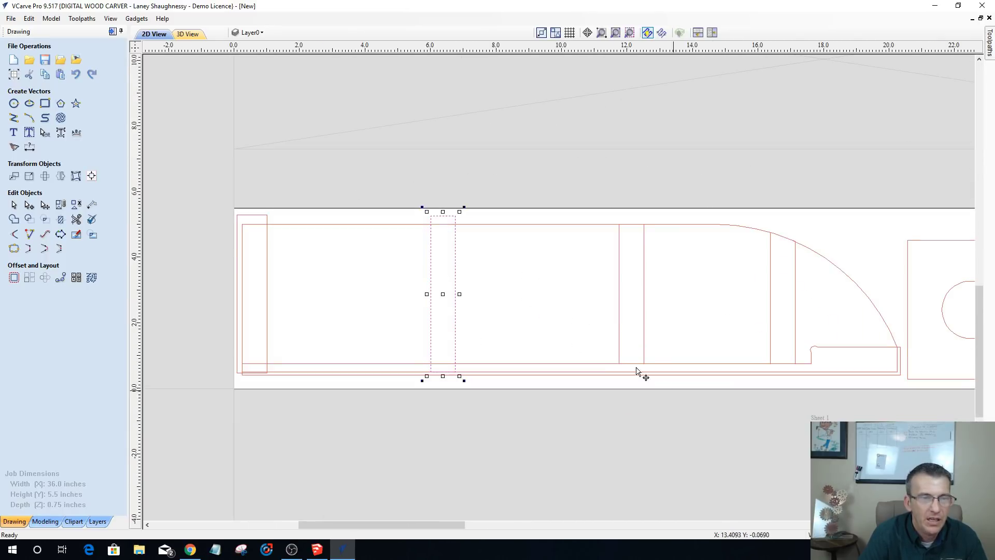
click(619, 330)
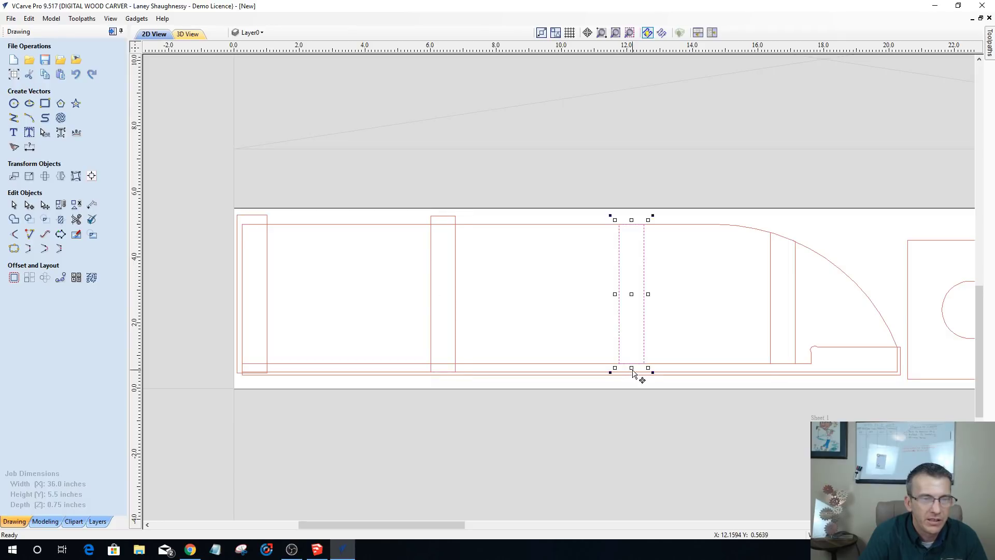
drag(632, 367, 632, 377)
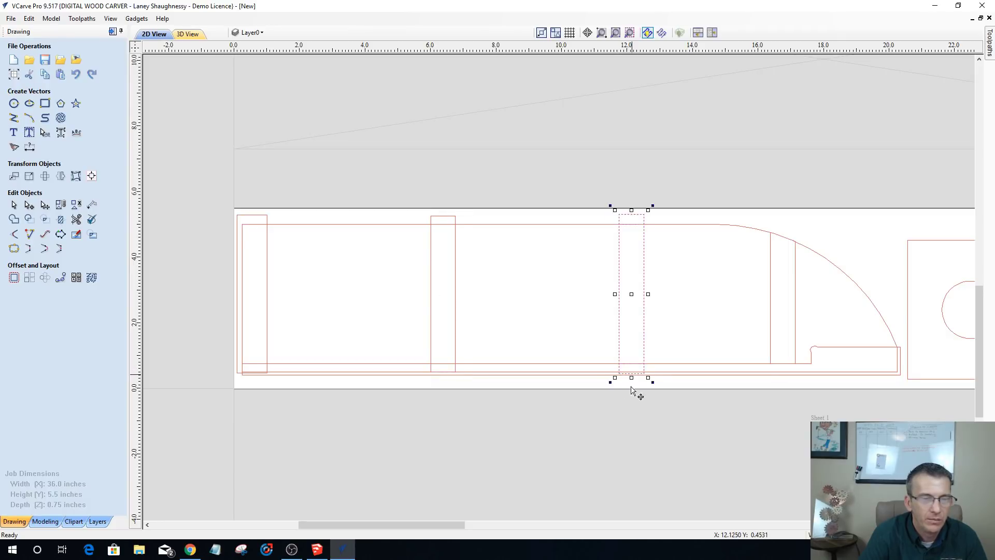
- Lengthen the fourth, angled-end slot evenly from its centre beyond the curved edge and into the long pocket
click(771, 304)
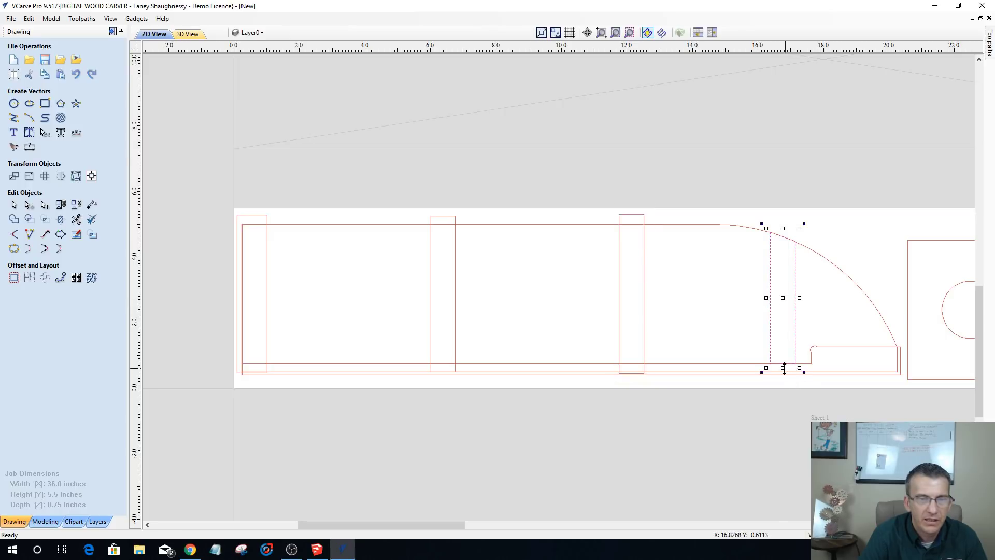
drag(782, 367, 782, 374)
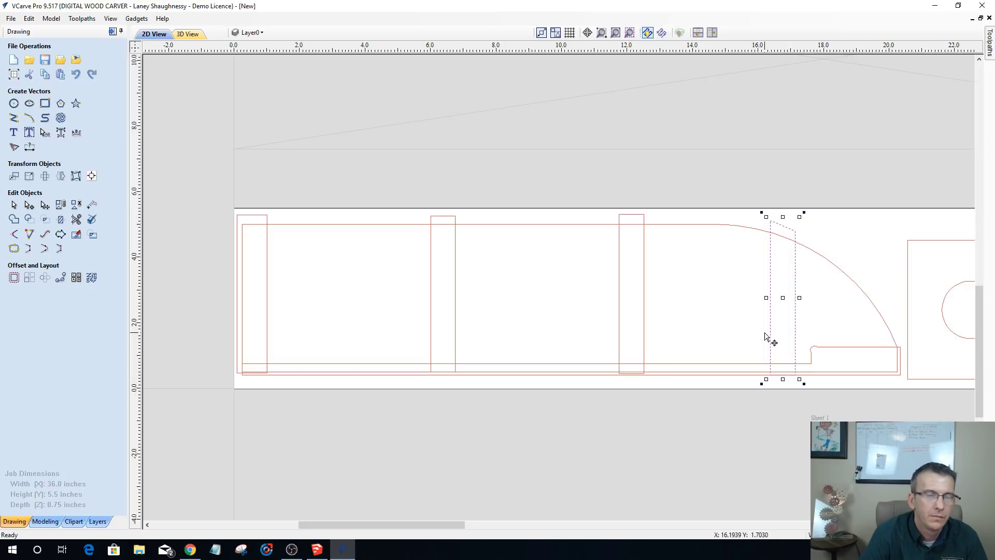
scroll(765, 338, down, 1)
scroll(766, 338, down, 1)
scroll(746, 361, up, 3)
scroll(817, 284, down, 4)
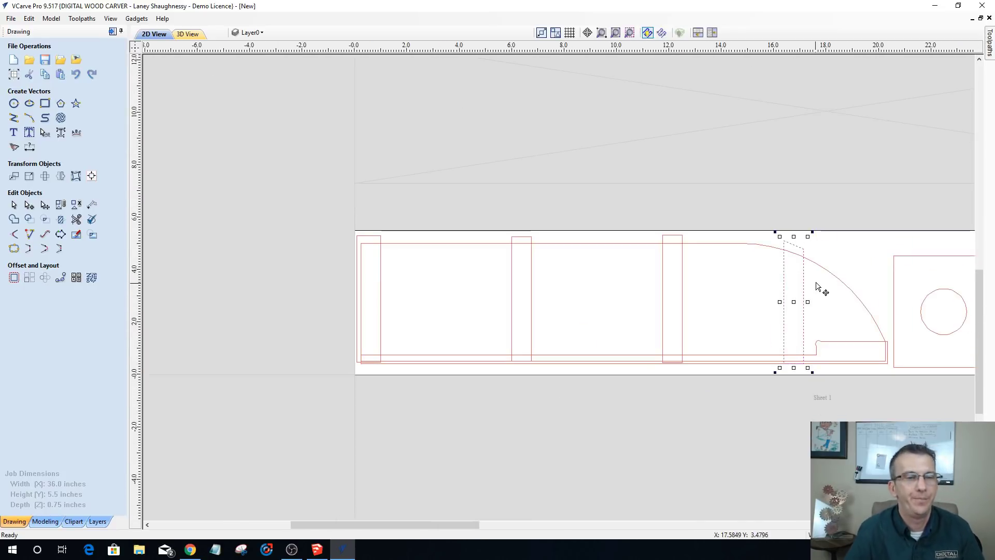
scroll(818, 284, down, 4)
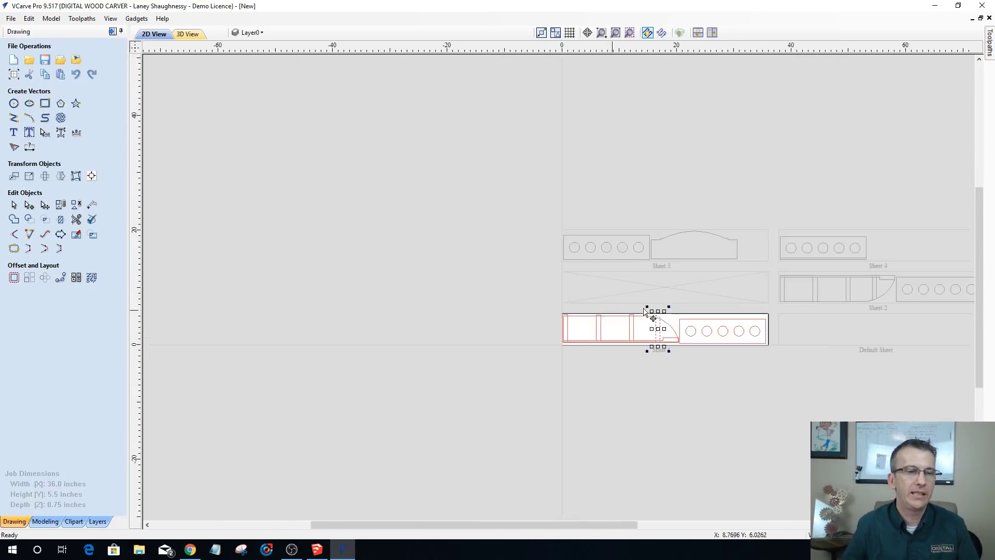
- Inspect the oversized slot and long pocket outlines on the side part nested on Sheet 1
scroll(629, 384, up, 4)
click(659, 376)
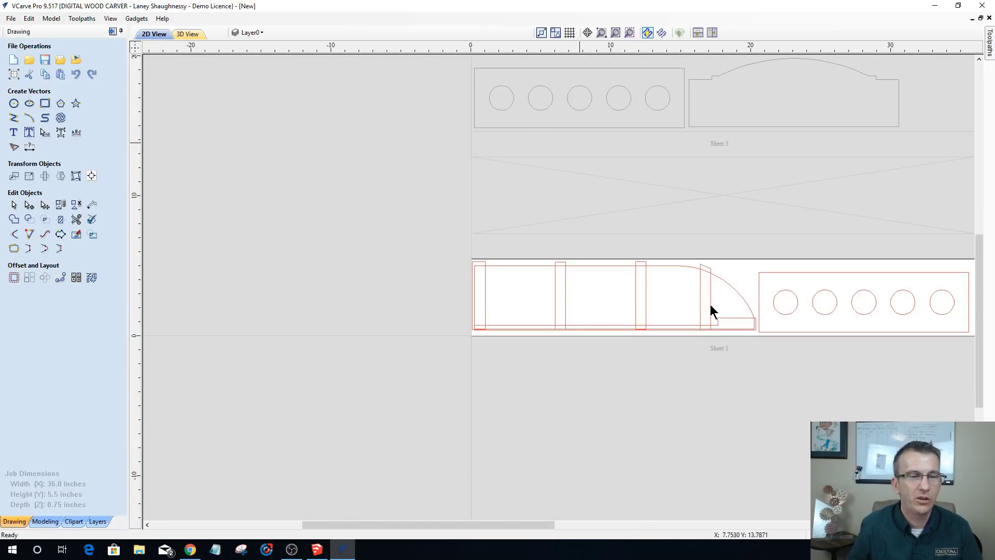
scroll(790, 358, up, 3)
scroll(795, 346, down, 2)
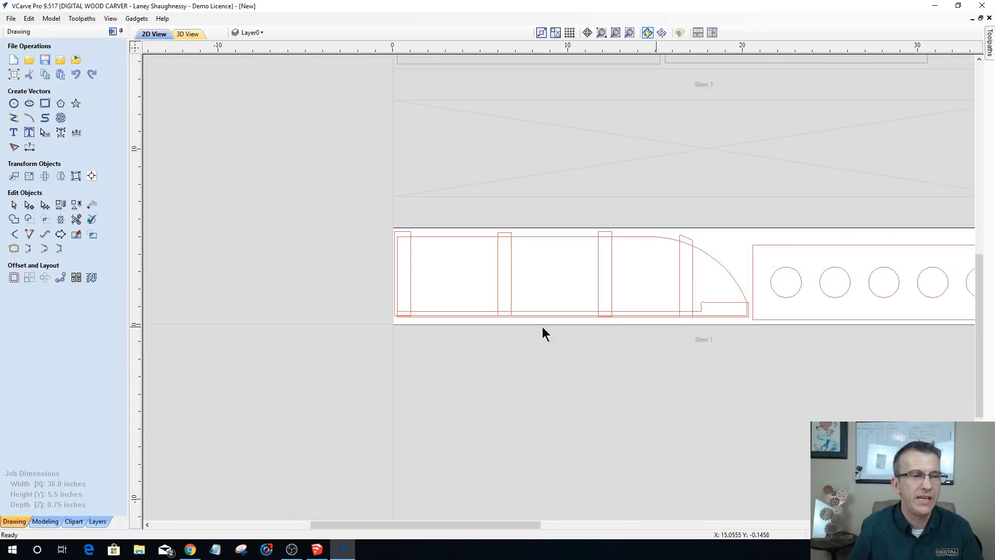
scroll(716, 374, down, 3)
scroll(648, 377, up, 2)
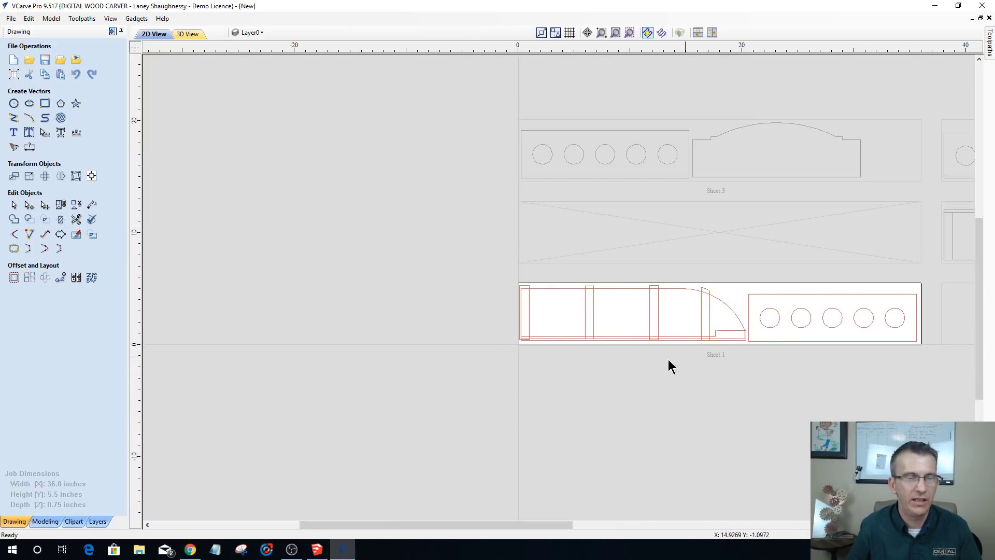
scroll(633, 351, down, 2)
scroll(706, 384, up, 2)
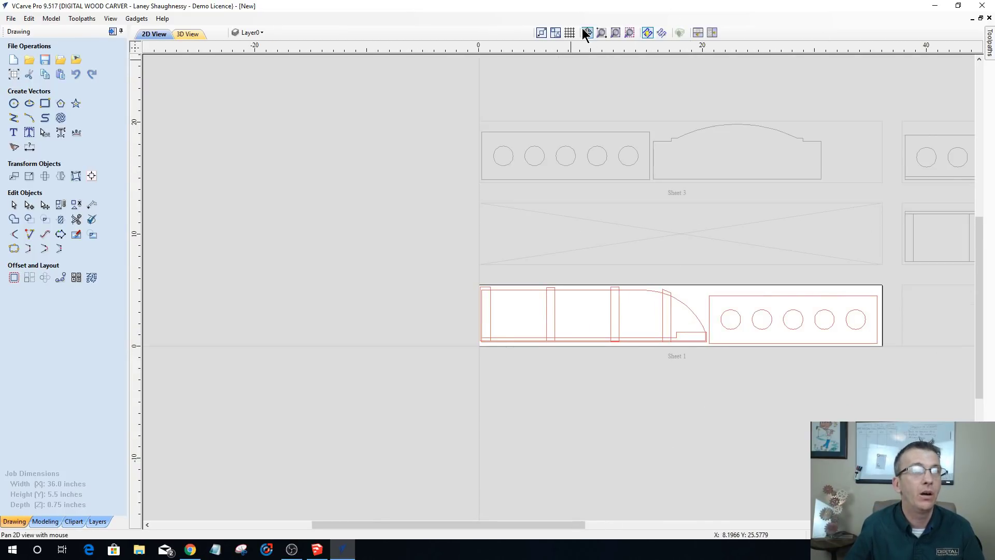
click(600, 33)
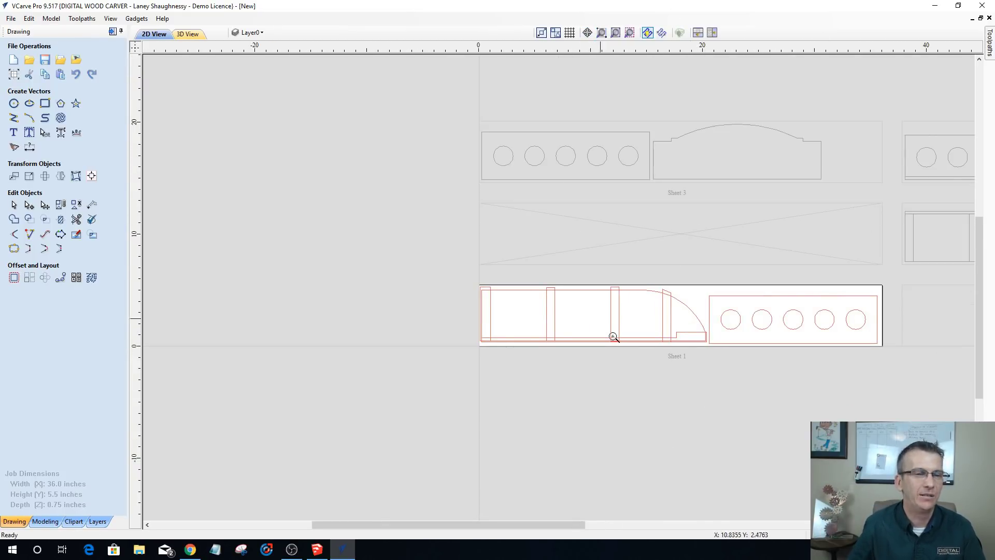
click(680, 357)
scroll(681, 356, up, 1)
scroll(471, 510, down, 2)
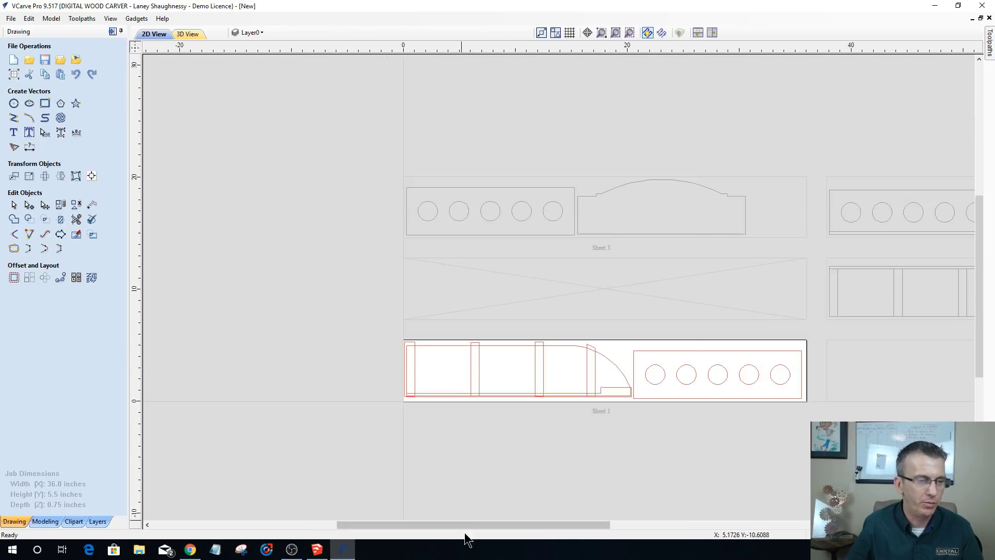
drag(466, 526, 502, 524)
click(503, 477)
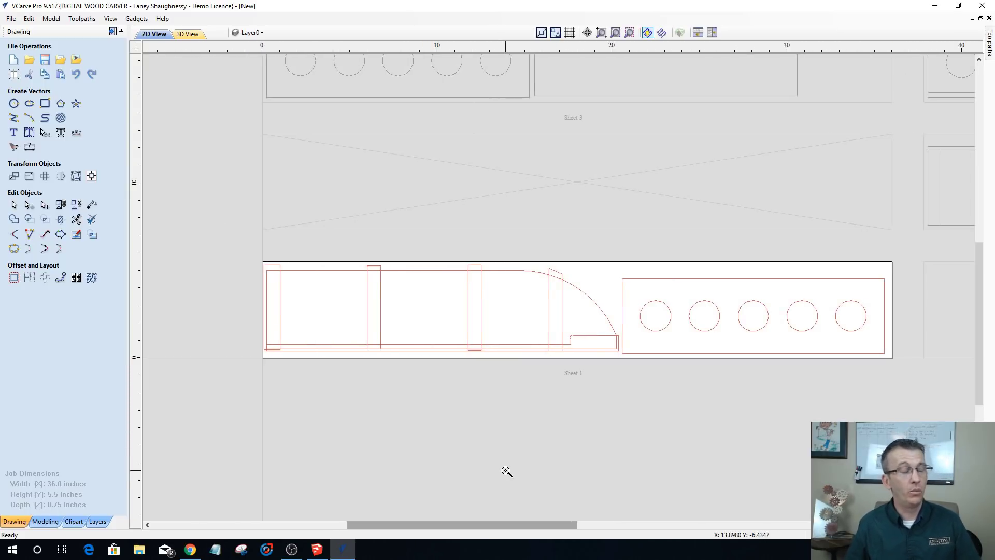
- Switch to toolpath setup and select the side part's long pocket and four slot outlines, leaving out its outer profile
click(113, 32)
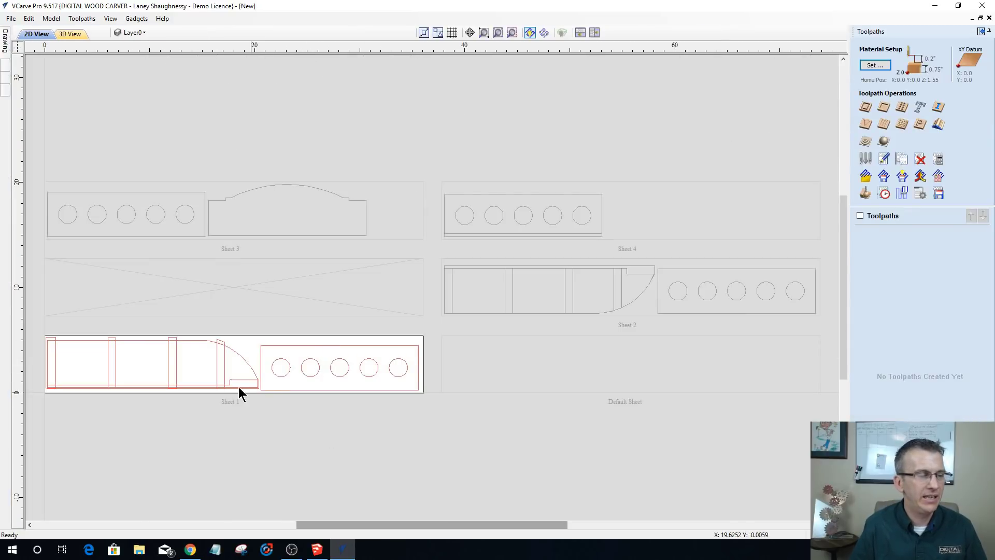
click(238, 381)
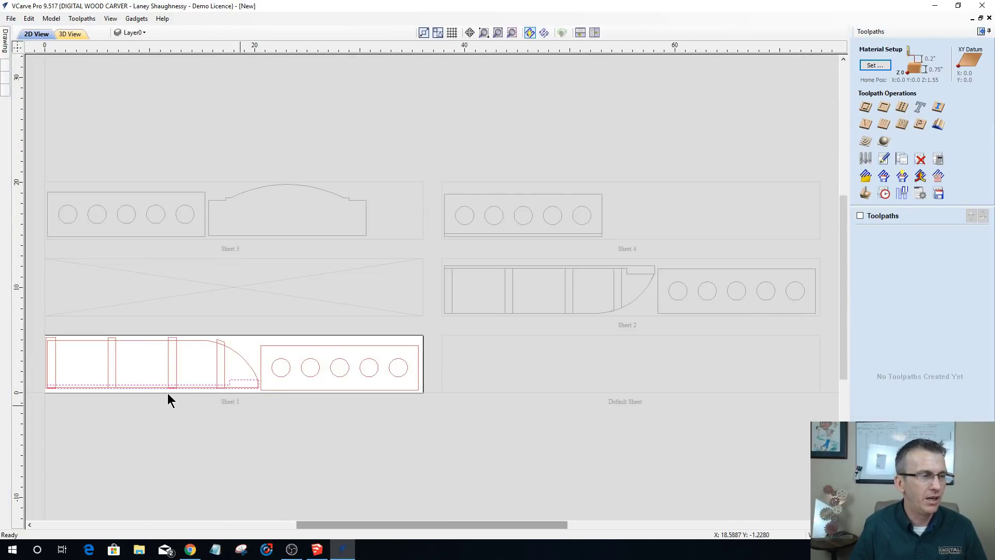
scroll(166, 399, up, 5)
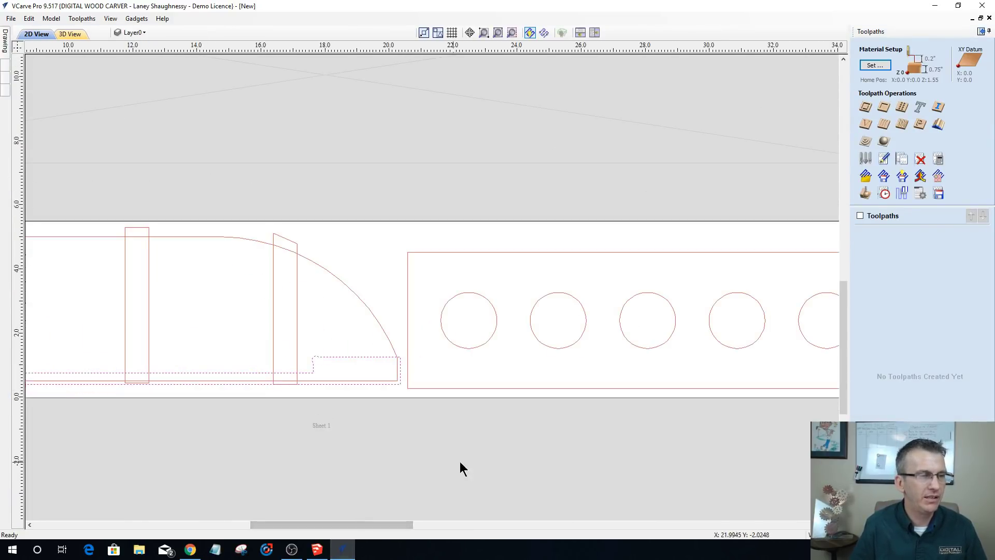
scroll(459, 465, down, 5)
scroll(204, 439, up, 2)
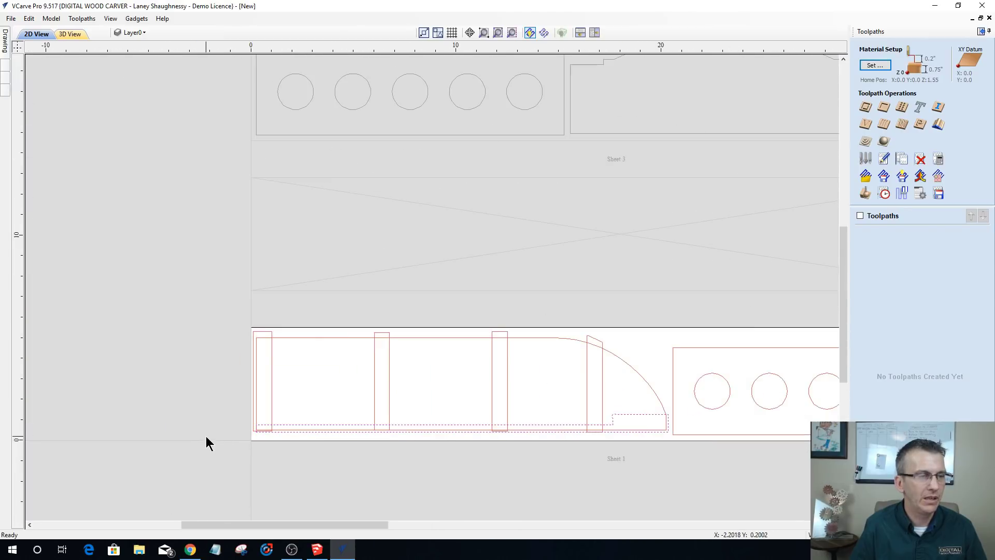
scroll(508, 487, down, 1)
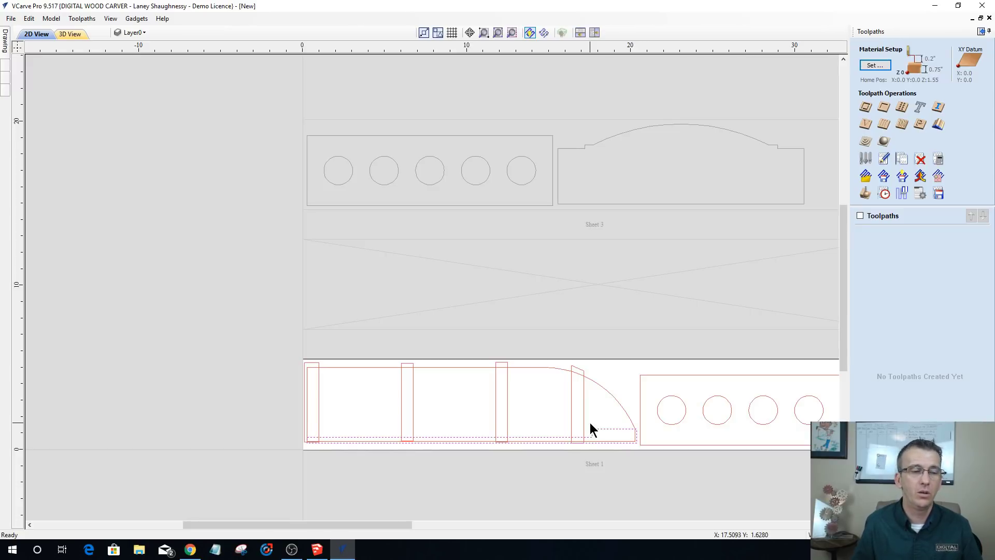
drag(599, 452, 273, 389)
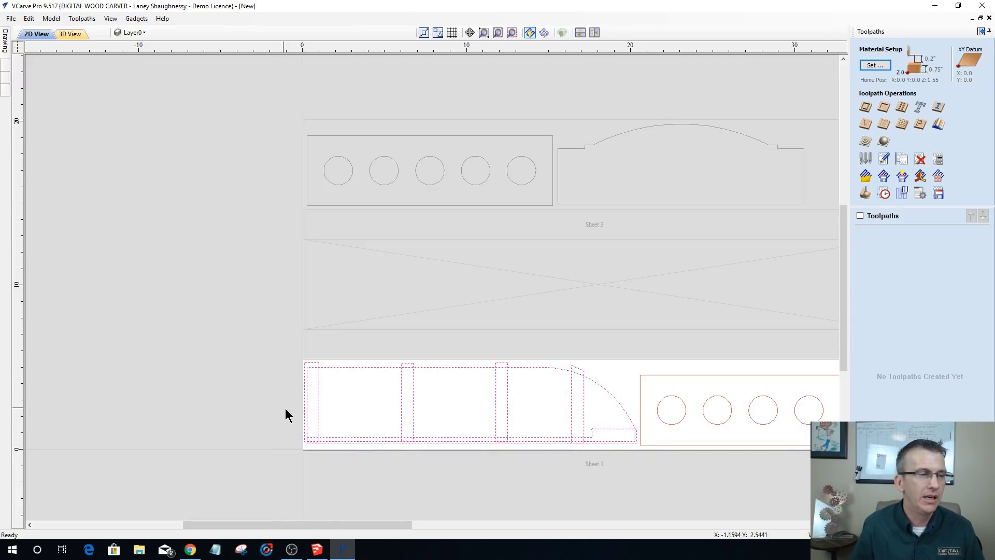
ctrl+click(357, 367)
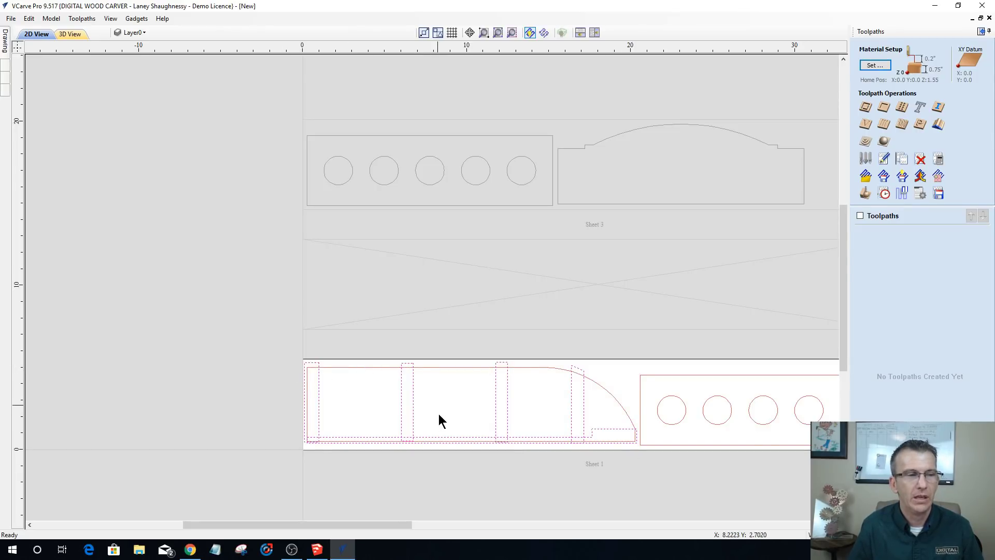
- Start a Pocket toolpath for the selected outlines with a 0.375 inch cut depth and the 0.25 inch End Mill
click(883, 107)
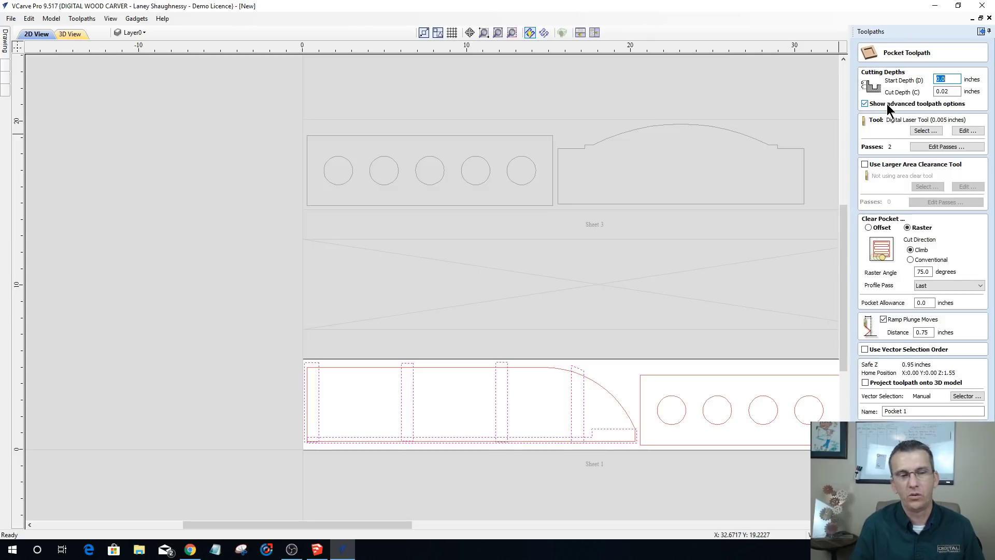
key(Tab)
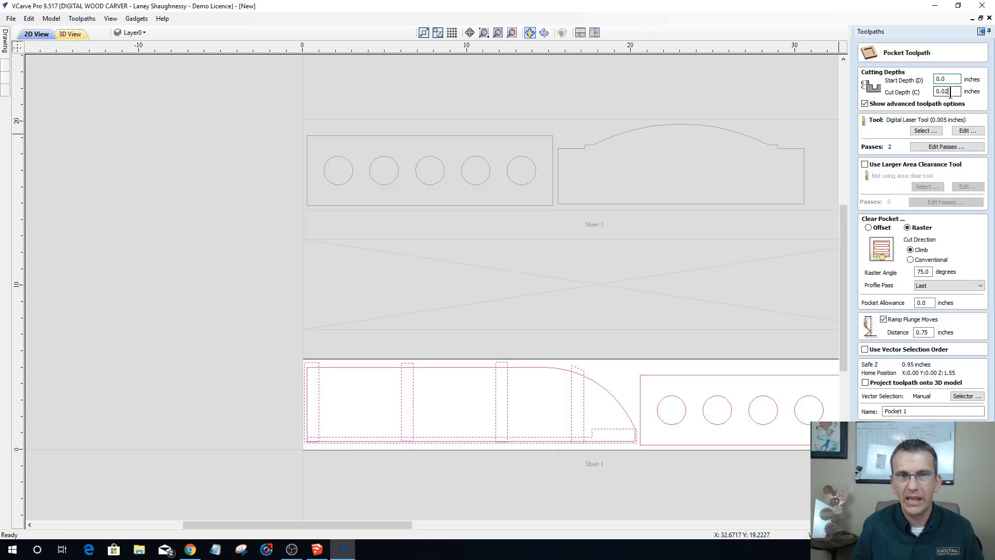
text(.375)
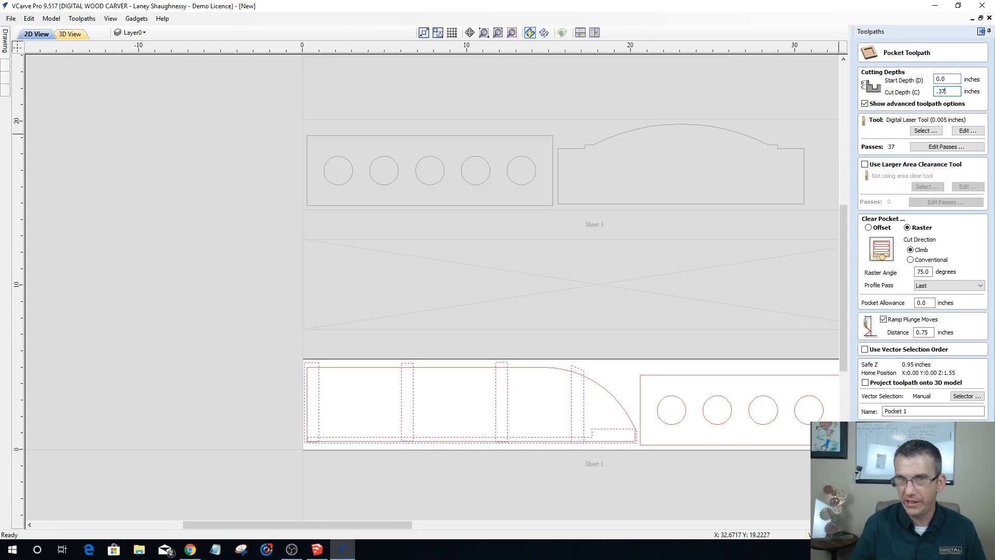
click(913, 128)
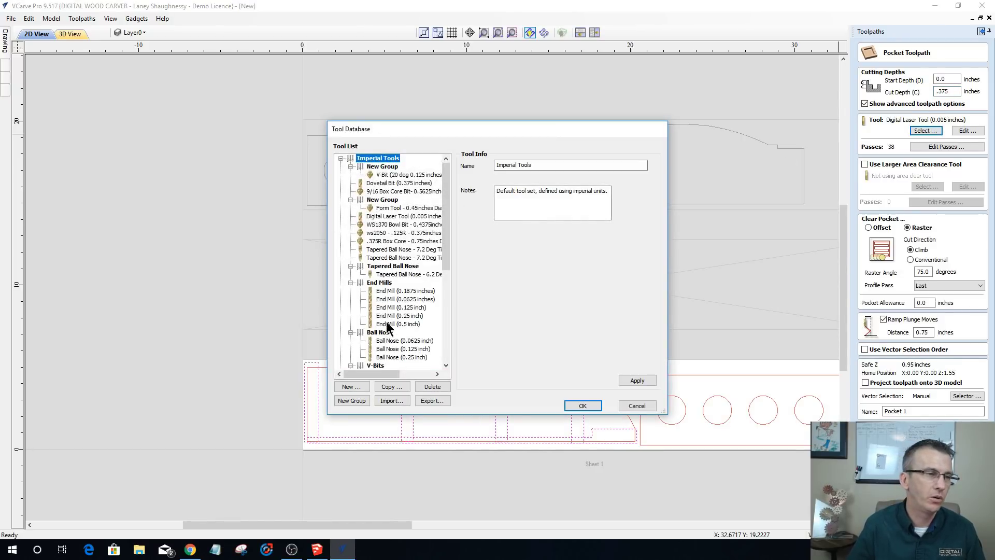
click(390, 315)
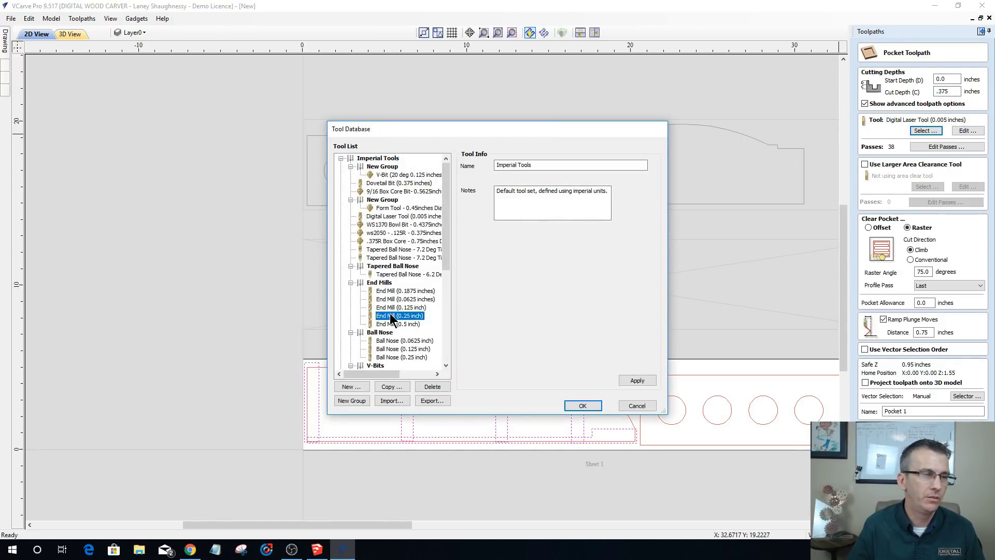
click(582, 406)
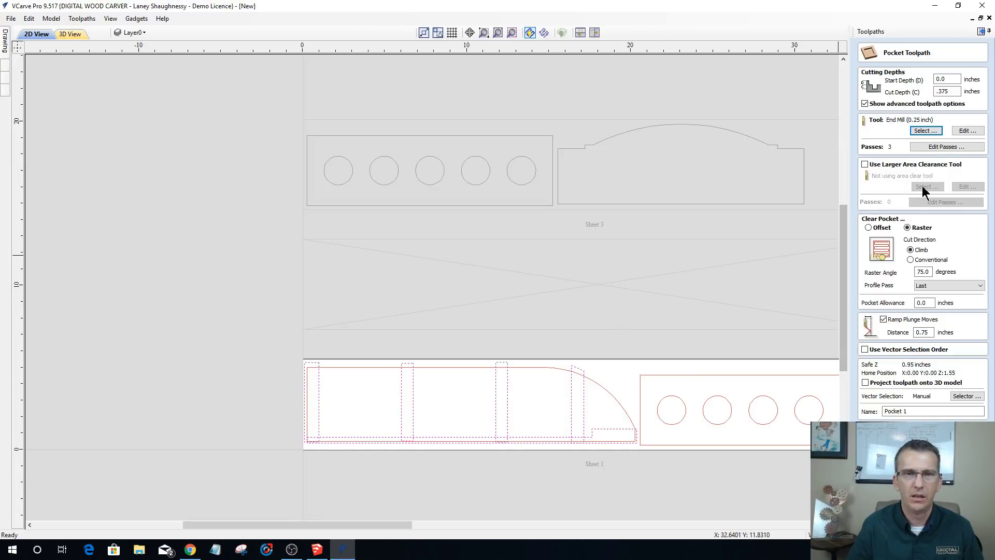
- Check the end mill's cutting parameters, accept them, and set the pocket clearing strategy to Offset
click(962, 130)
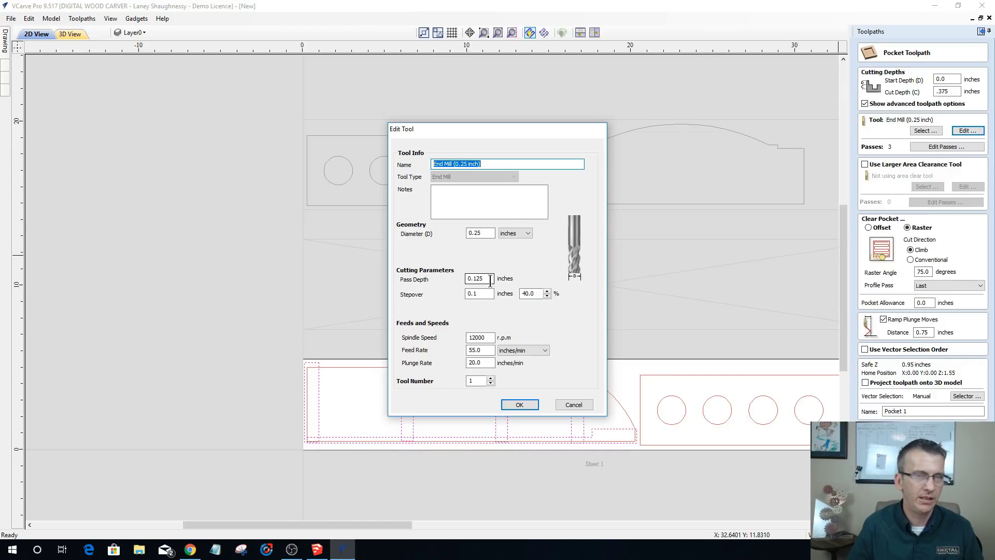
click(516, 404)
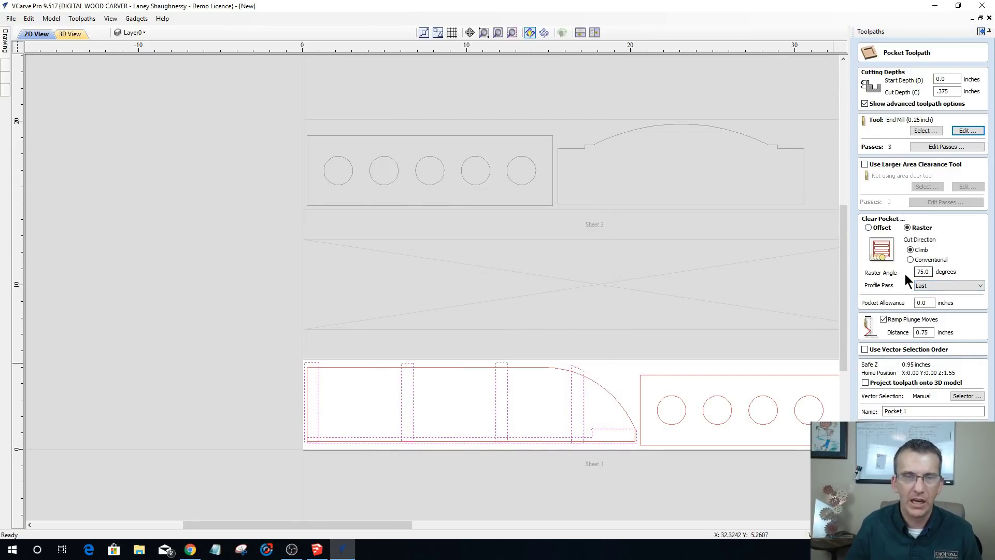
click(868, 228)
click(868, 228)
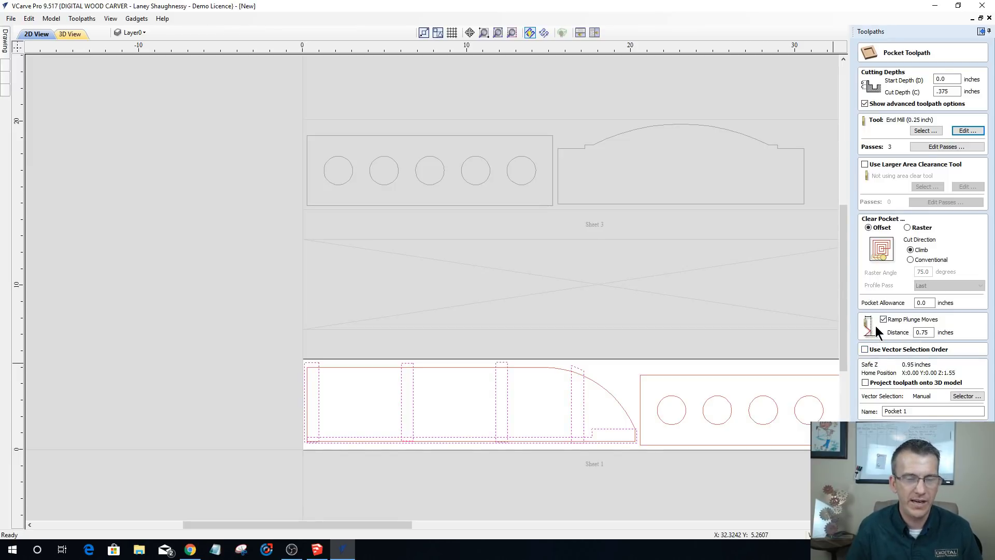
- Name the pocket toolpath Sheet1_Side1_Pocket_.25EM and calculate it
click(913, 411)
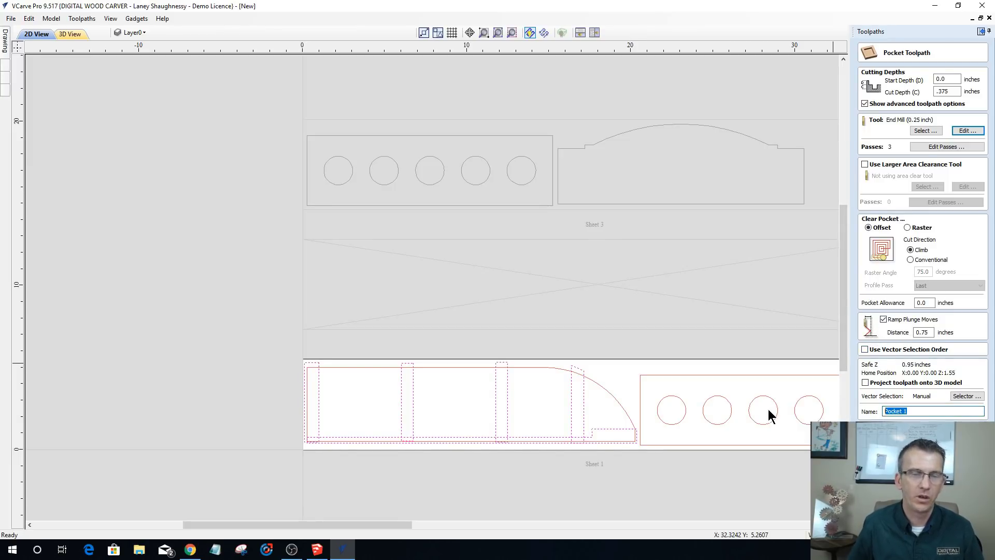
text(Sheet1)
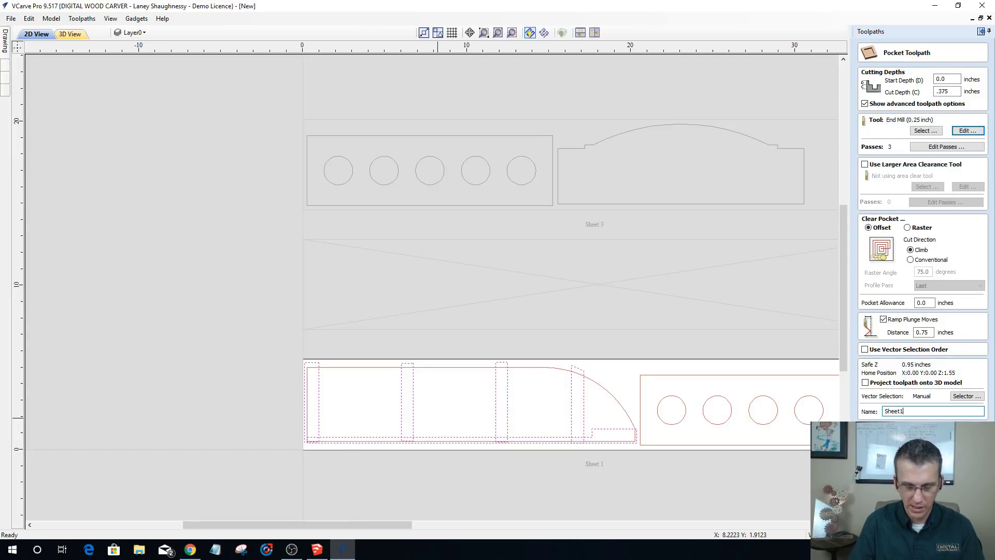
text(_Side1_Pocket_.25)
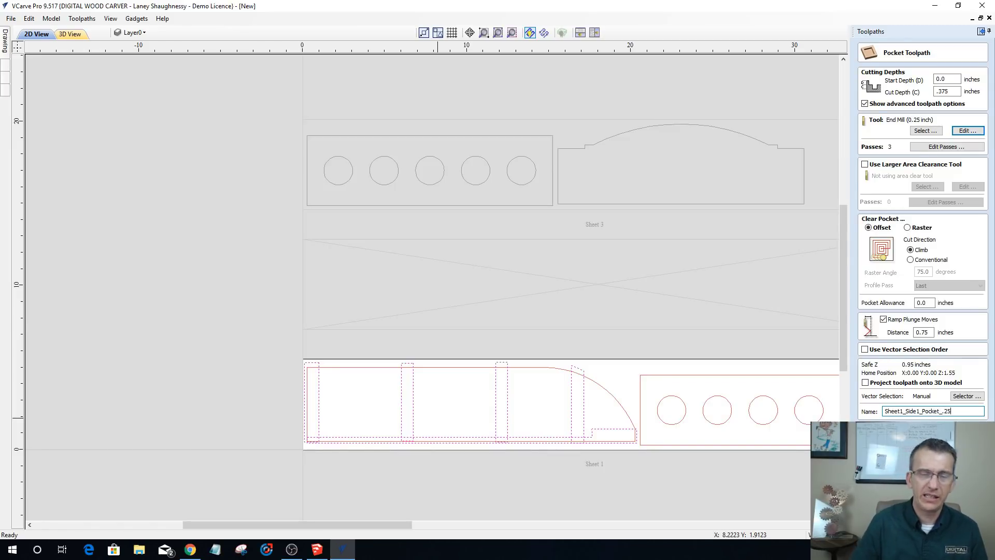
text(EM)
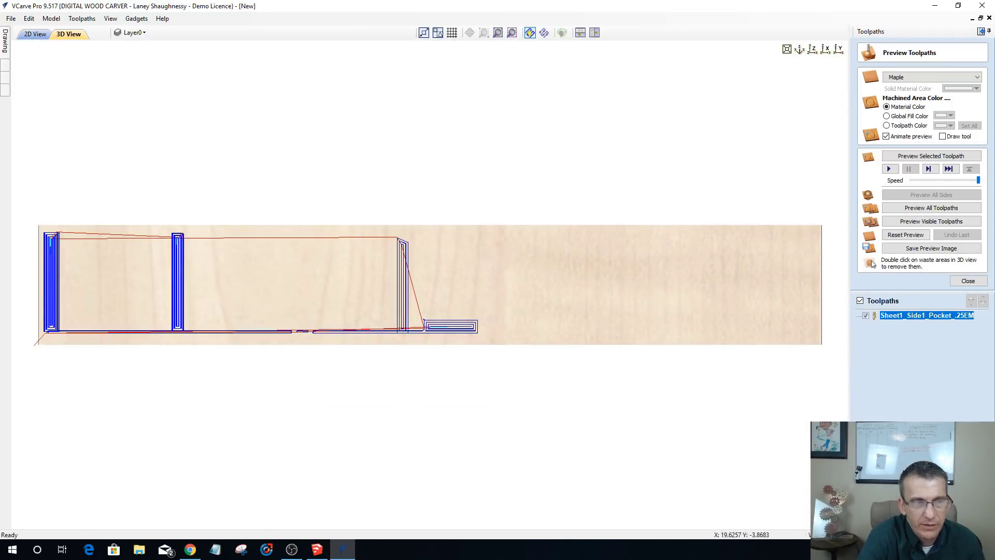
- Inspect the calculated pocket toolpath in 3D and 2D, focusing on where the slot near X 12 meets the long pocket
drag(365, 366, 596, 398)
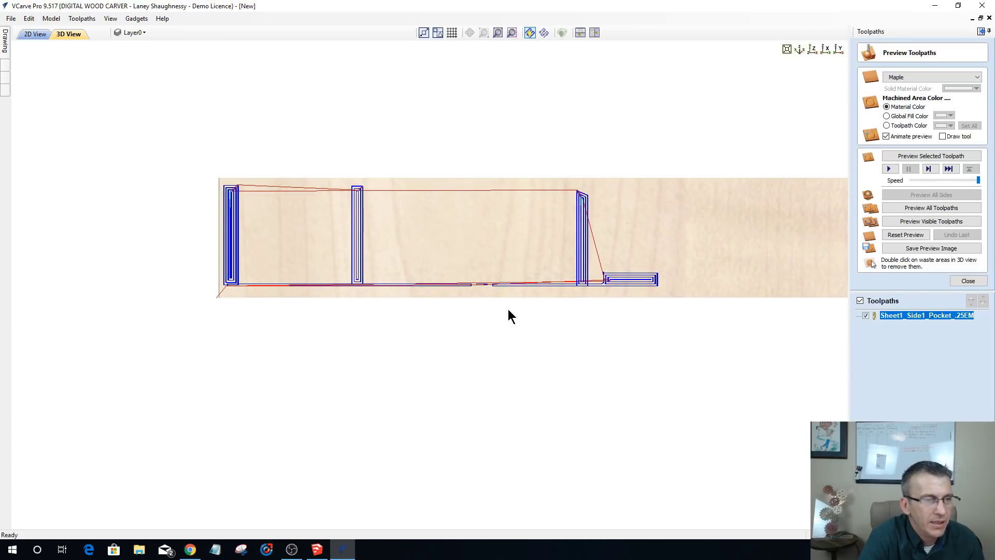
scroll(480, 297, up, 5)
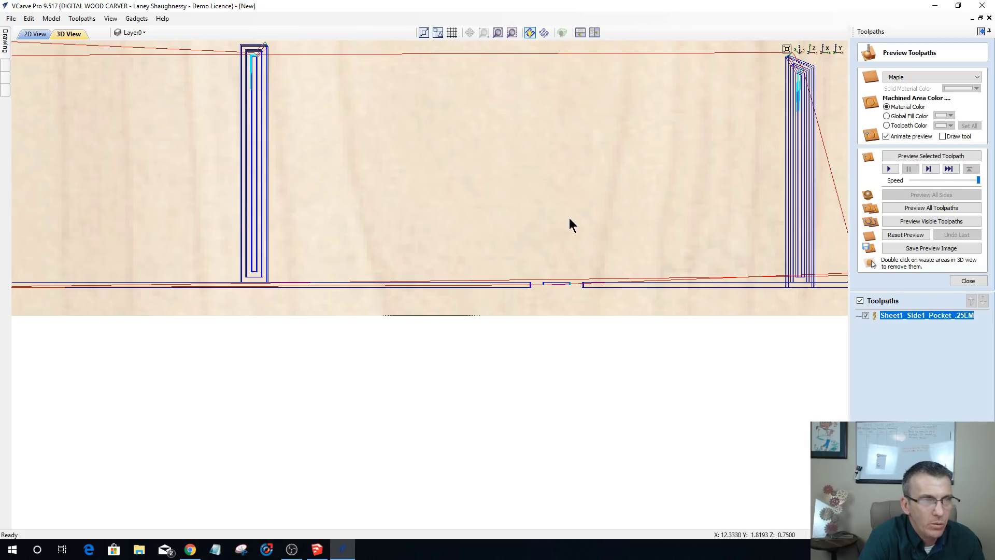
scroll(570, 218, down, 3)
scroll(570, 213, down, 1)
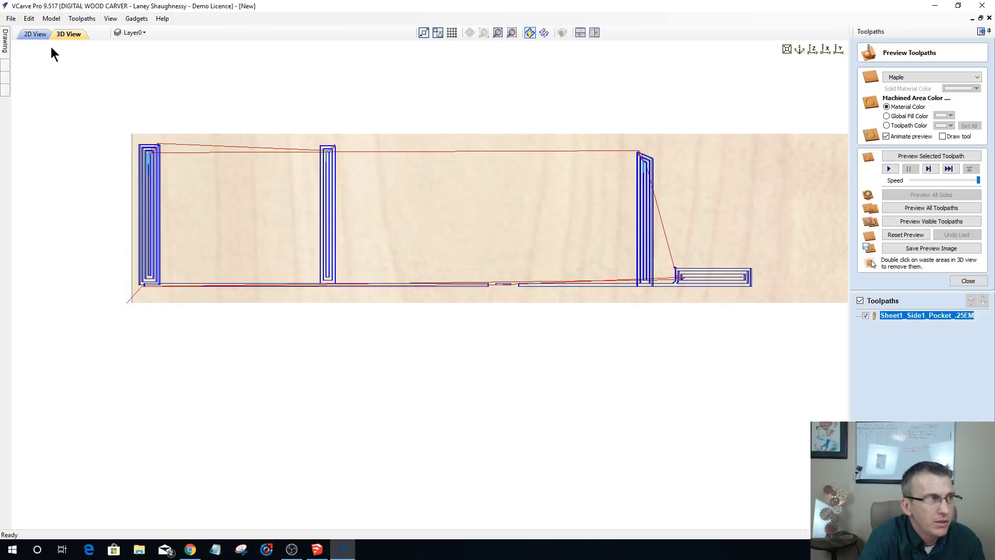
click(33, 35)
scroll(517, 437, up, 5)
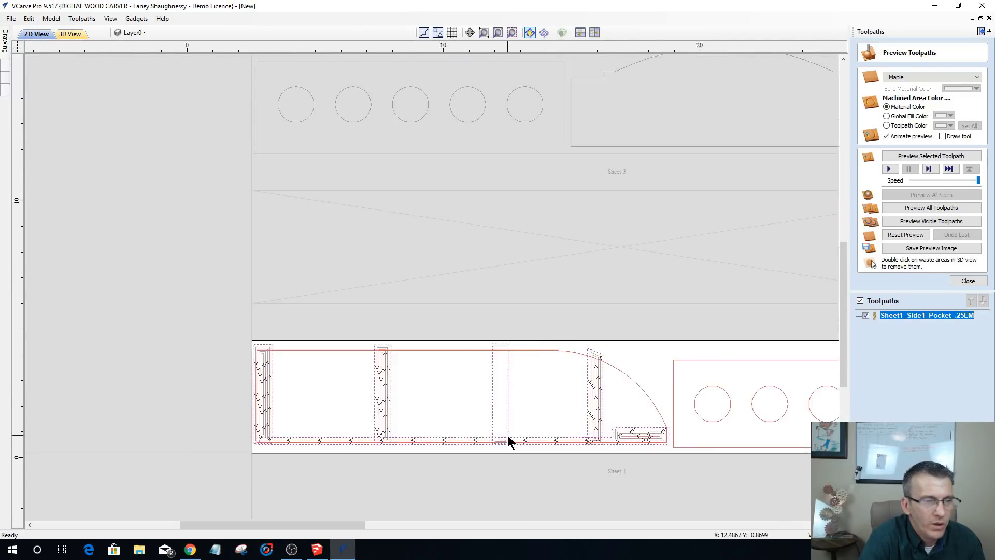
scroll(464, 456, up, 3)
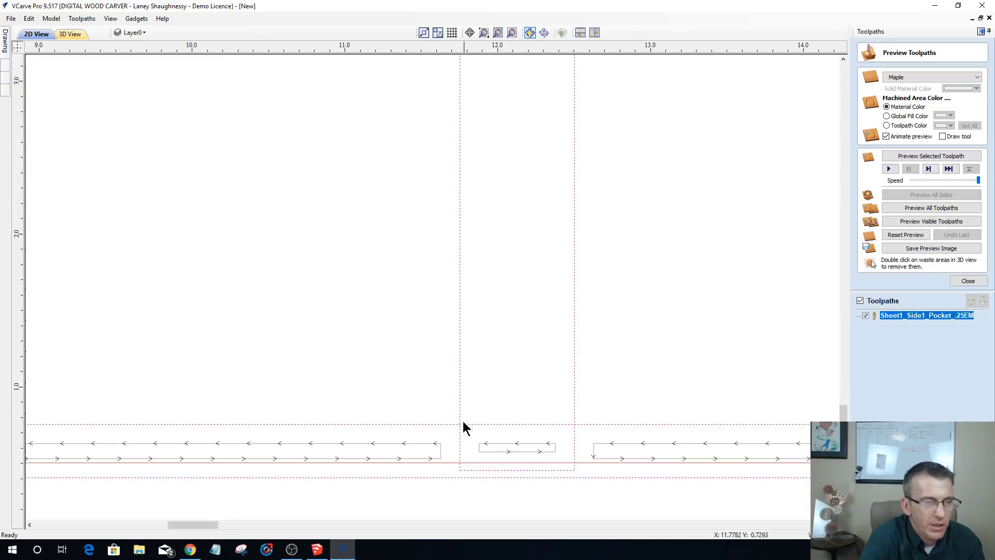
click(419, 294)
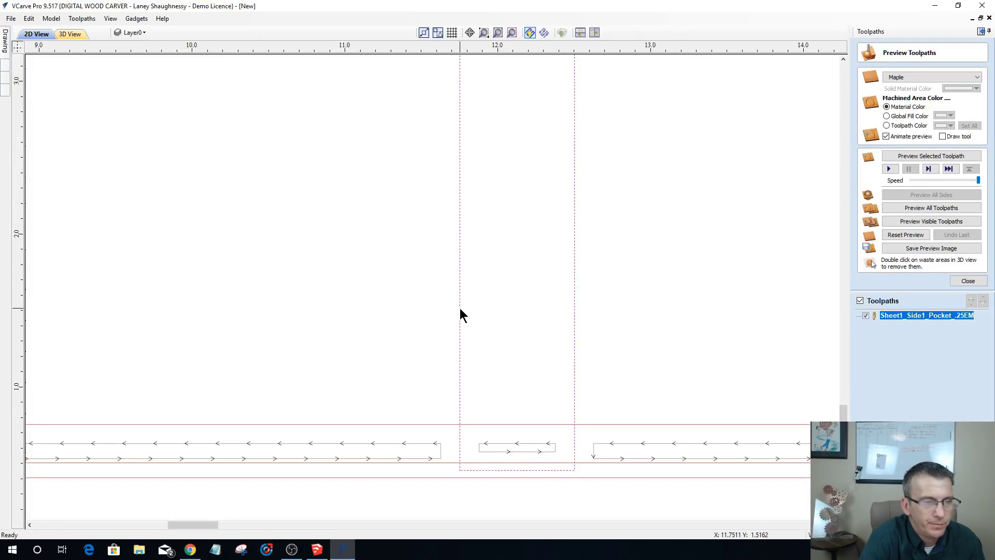
scroll(458, 332, down, 3)
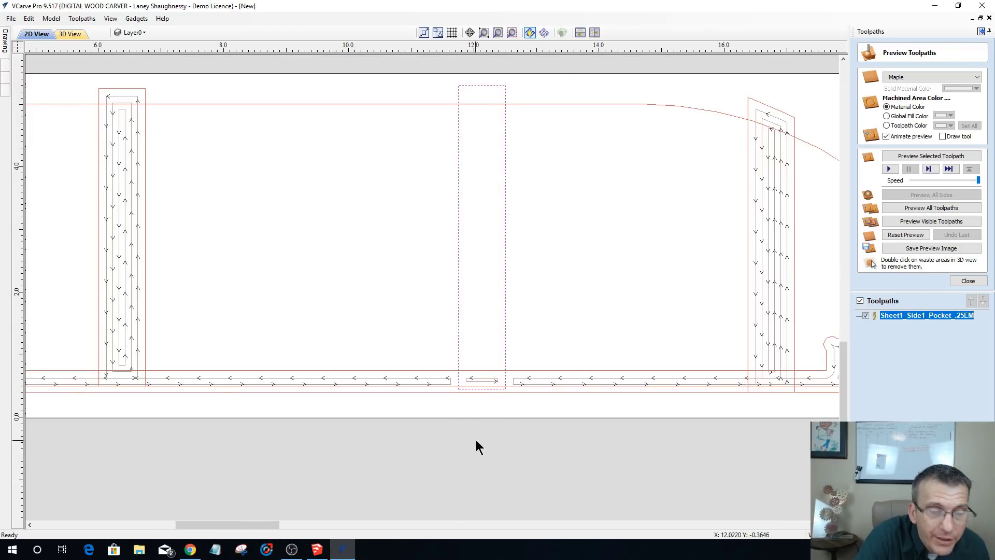
- Reopen the Sheet1_Side1_Pocket_.25EM toolpath and extend the slot rectangle near X 12 past the long pocket's lower edge
double_click(903, 315)
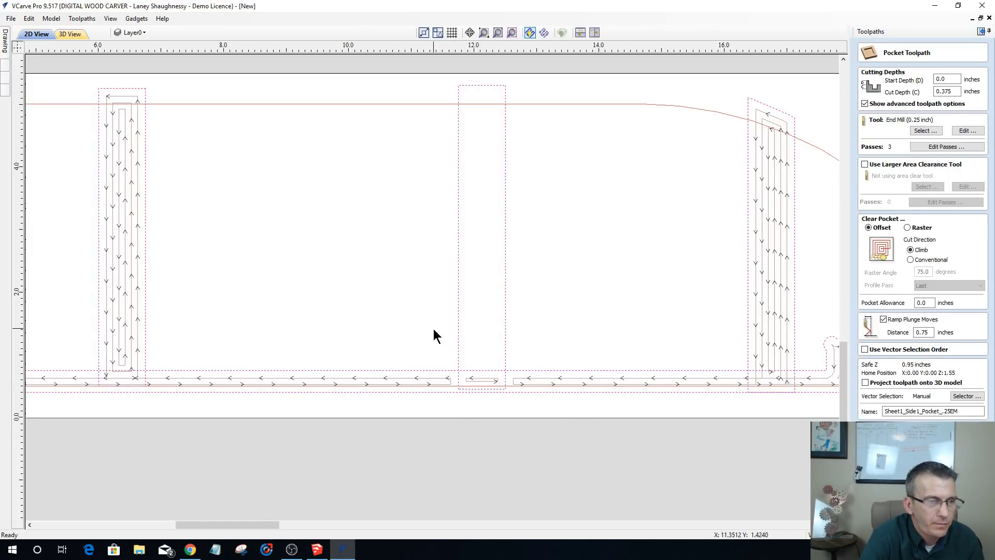
click(458, 349)
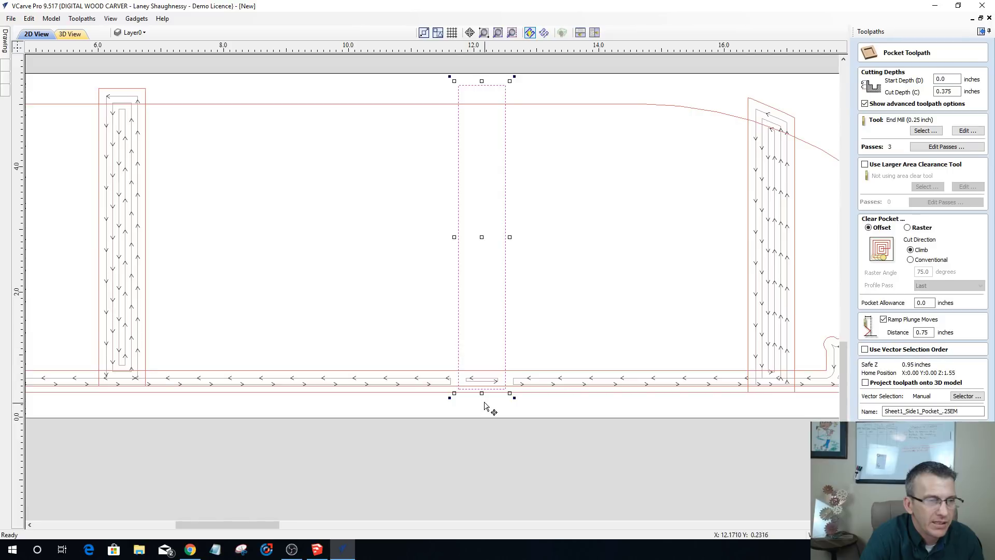
drag(482, 394, 482, 402)
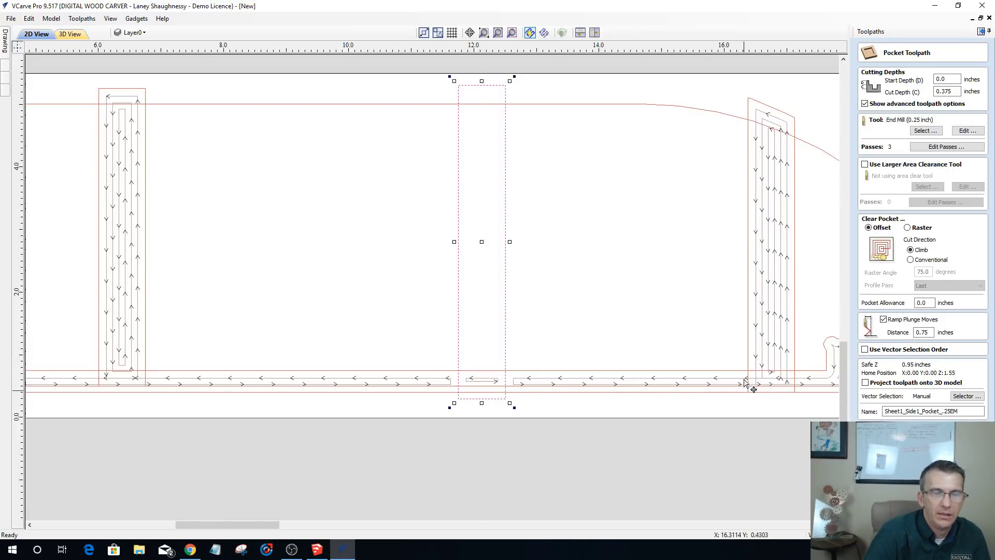
- Add the side panel's remaining slot vectors and its bottom groove to the selection and calculate the Sheet1_Side1_Pocket_.25EM pocket toolpath
shift+click(749, 346)
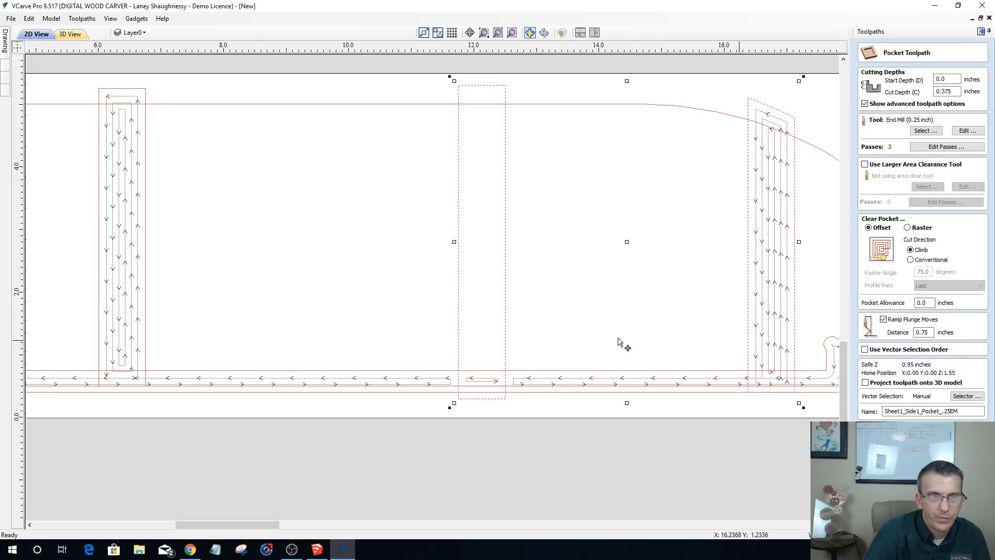
scroll(336, 288, down, 3)
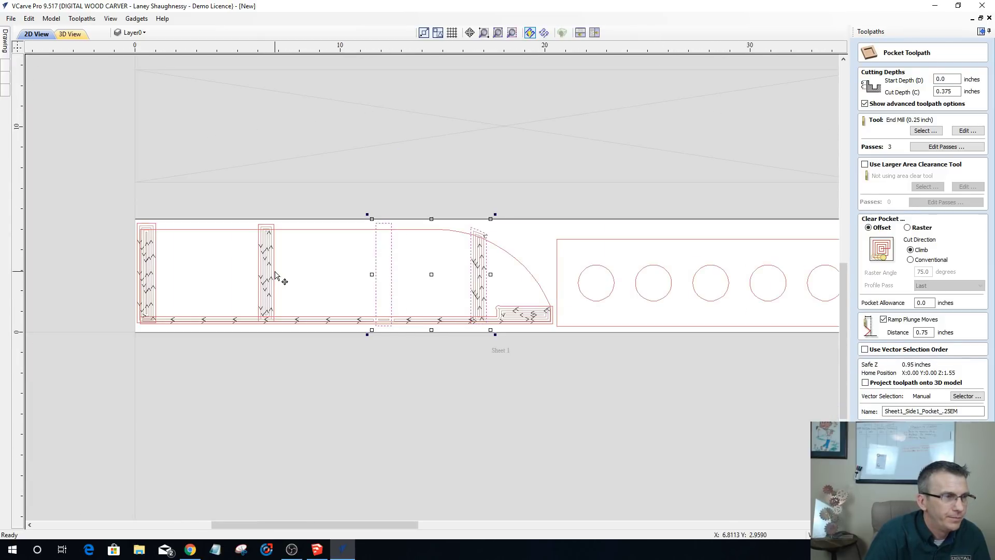
shift+click(155, 270)
shift+click(220, 318)
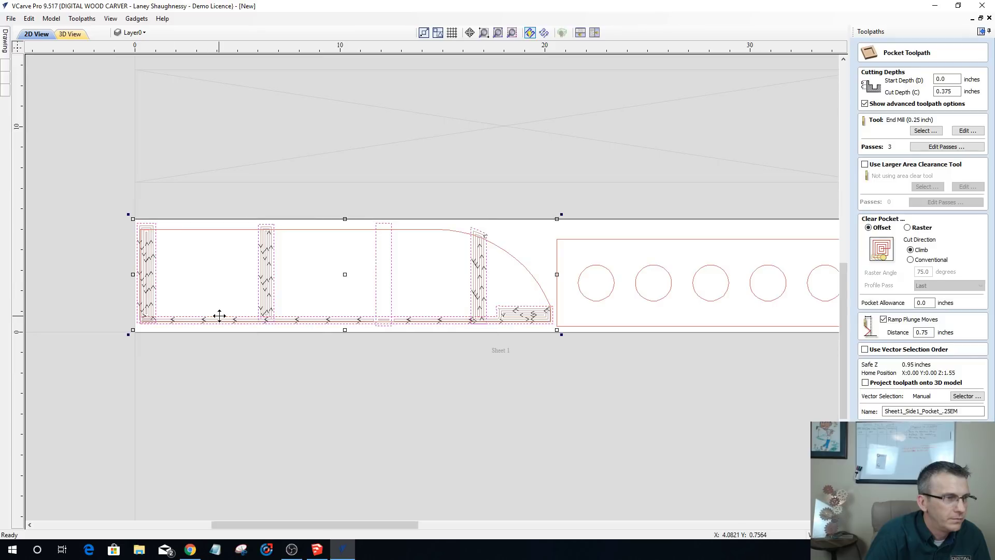
click(881, 432)
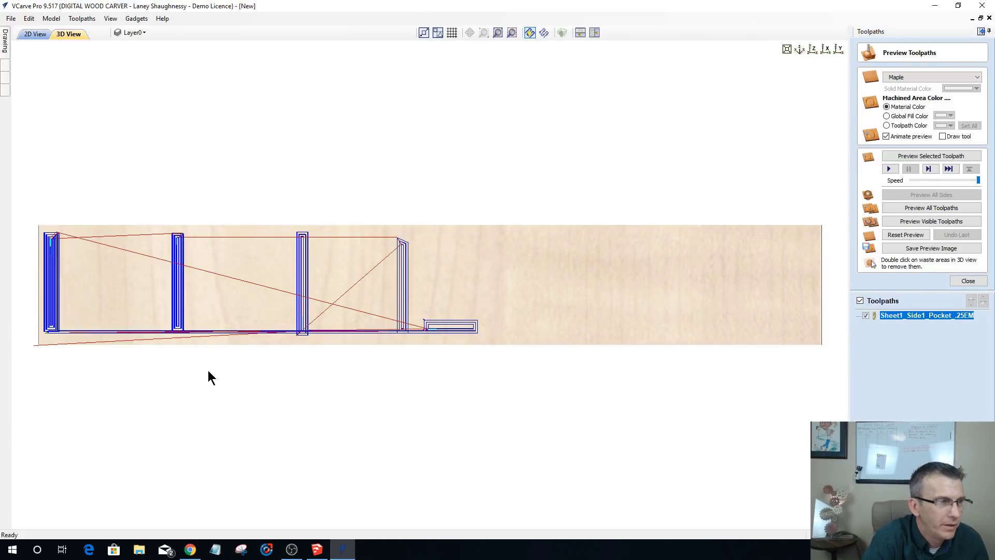
scroll(140, 331, up, 5)
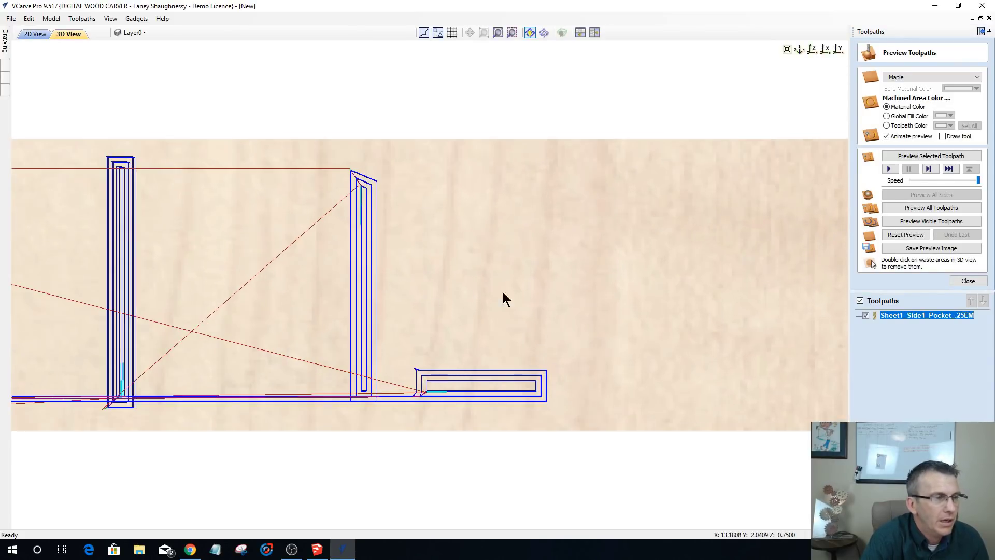
scroll(599, 299, down, 5)
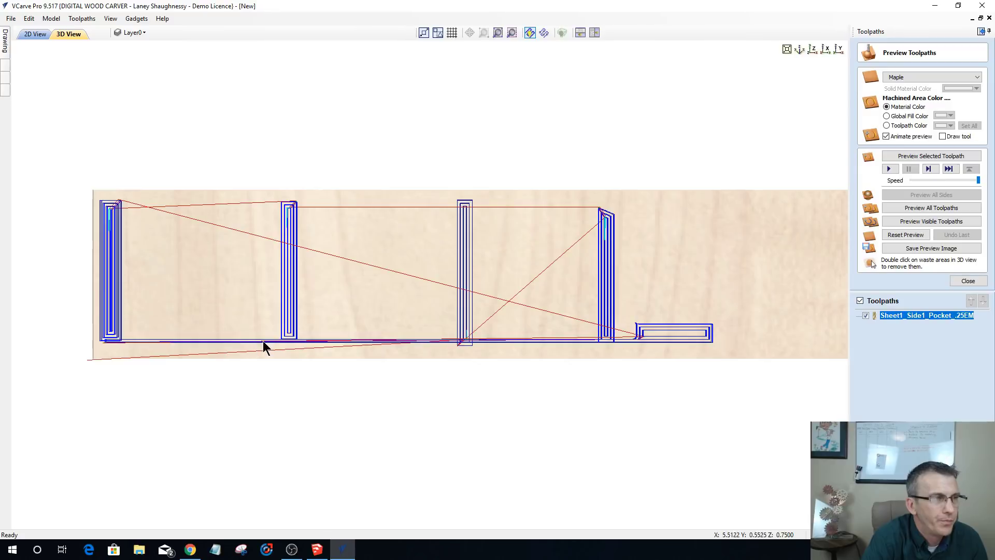
click(967, 281)
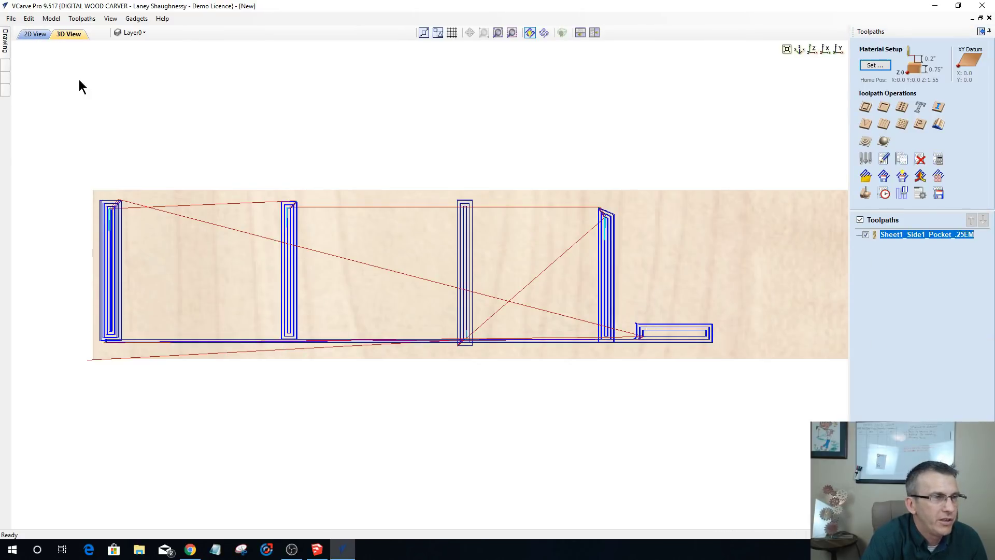
- Start a 2D profile toolpath on the side panel's outer outline with a cut depth of 0.75 inches
click(35, 34)
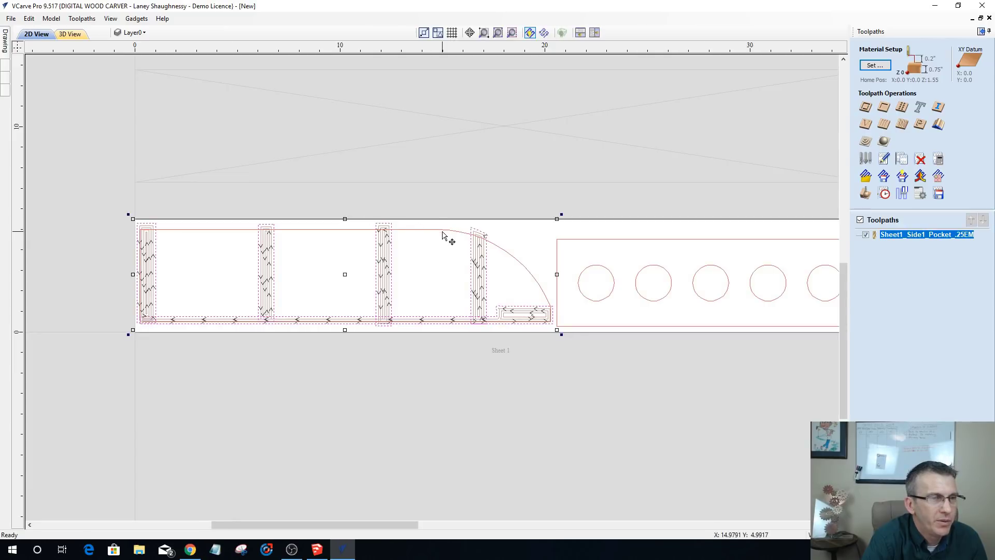
click(883, 106)
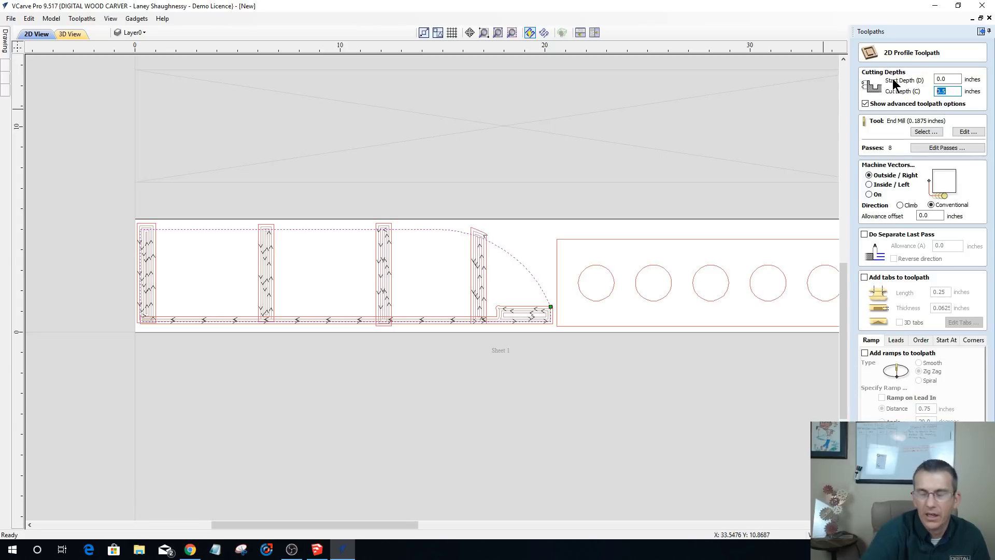
text(.7)
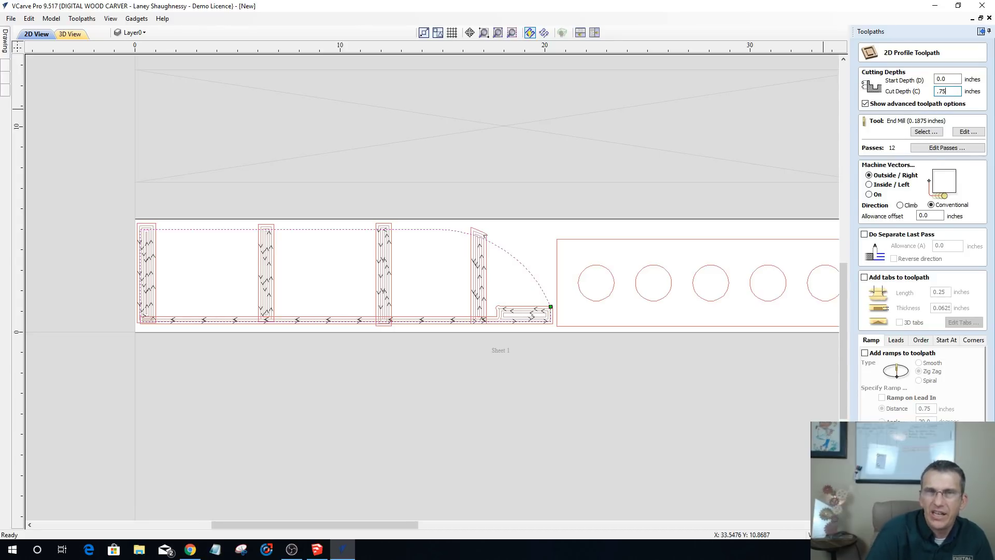
text(5)
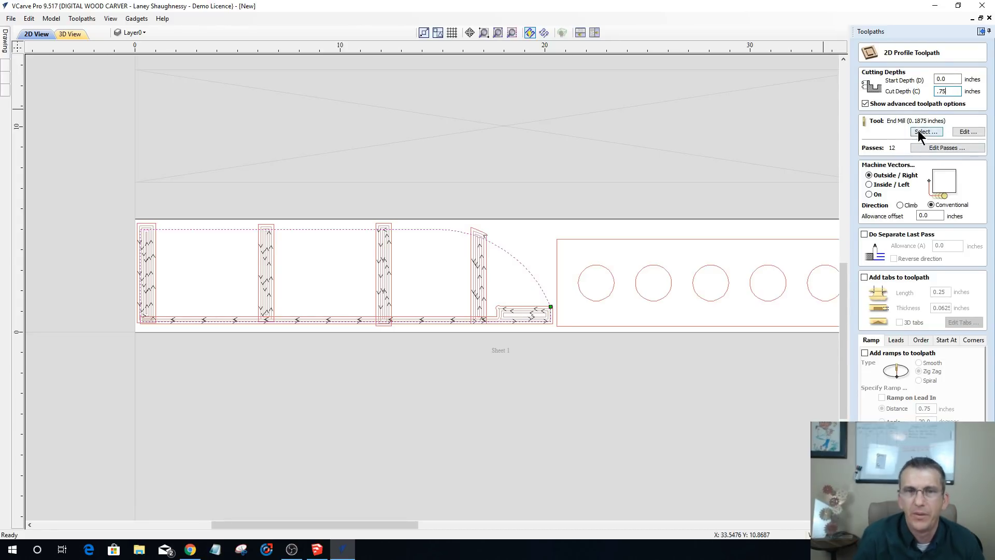
- Assign the End Mill (0.25 inch), add ramps to the profile toolpath and calculate it as Sheet1_Side1_Profile_.25EM
click(918, 133)
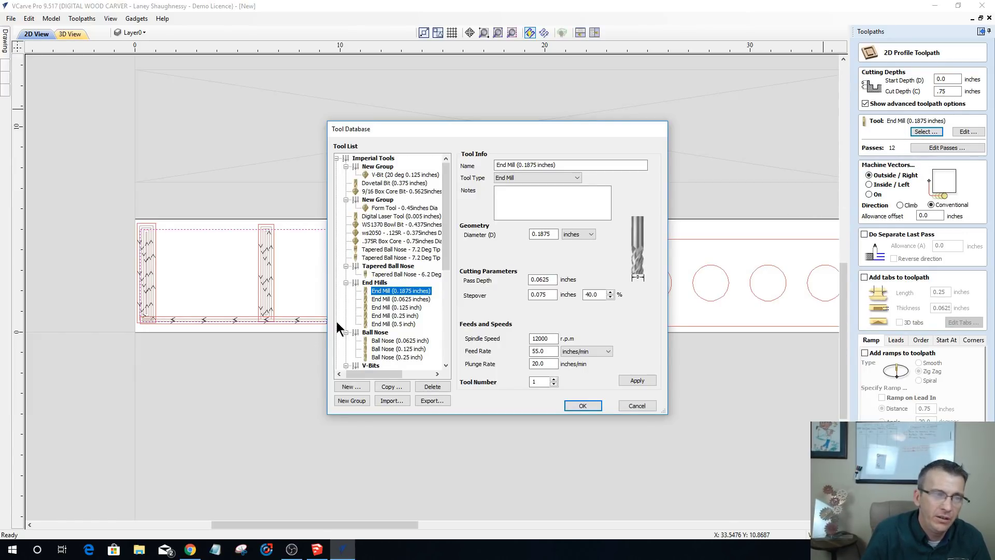
click(403, 316)
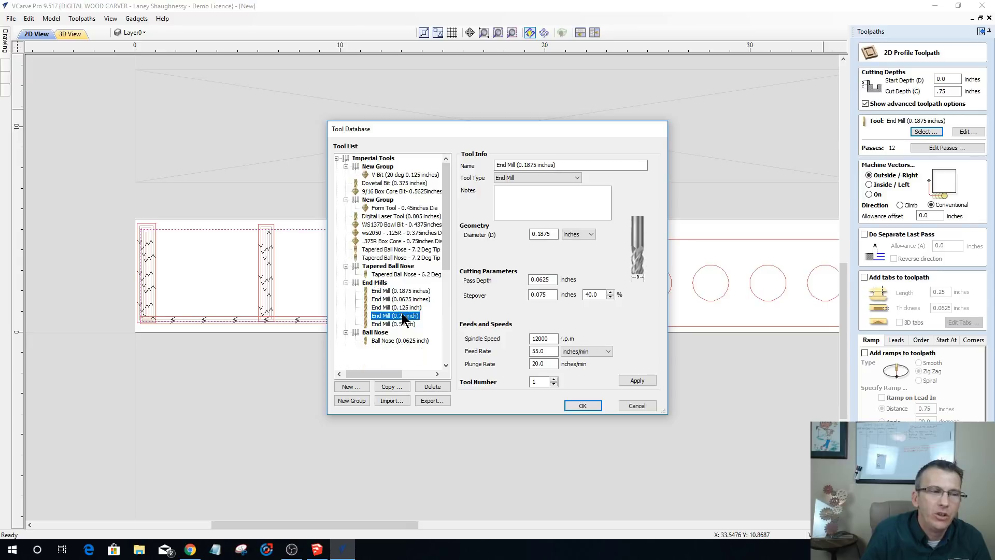
click(577, 404)
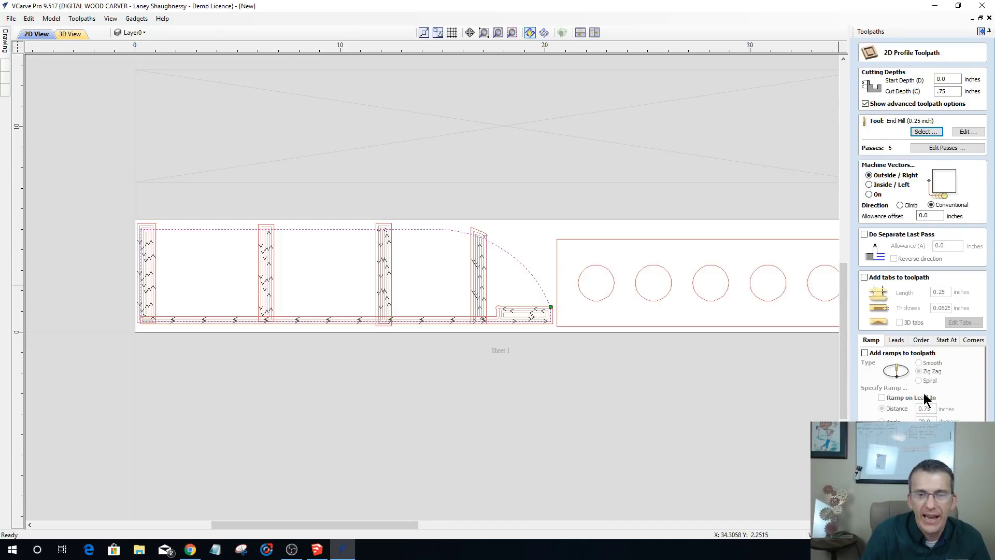
click(864, 353)
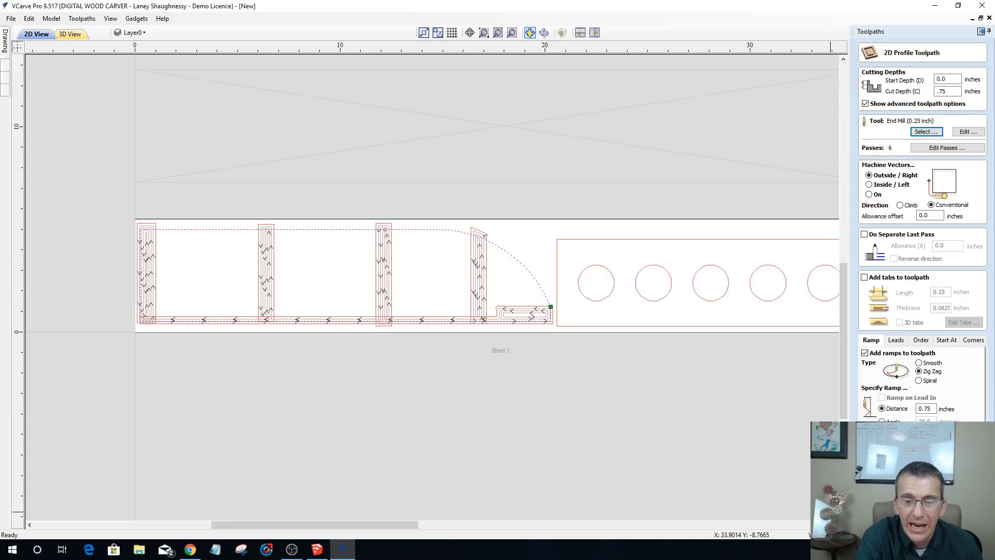
click(889, 516)
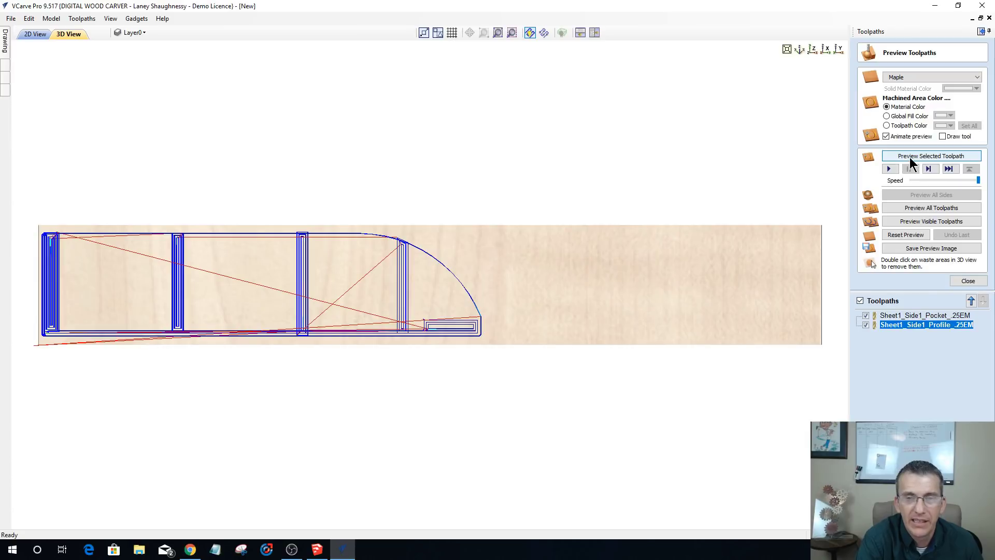
- Set the preview simulation quality to Very High (4 x Slower) and preview the Sheet1_Side1_Pocket_.25EM toolpath
click(907, 315)
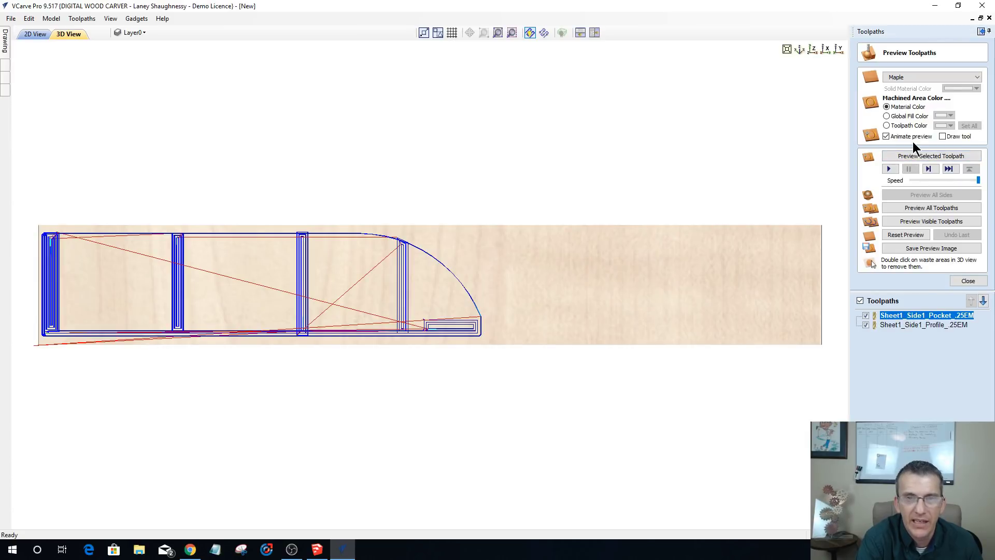
click(913, 156)
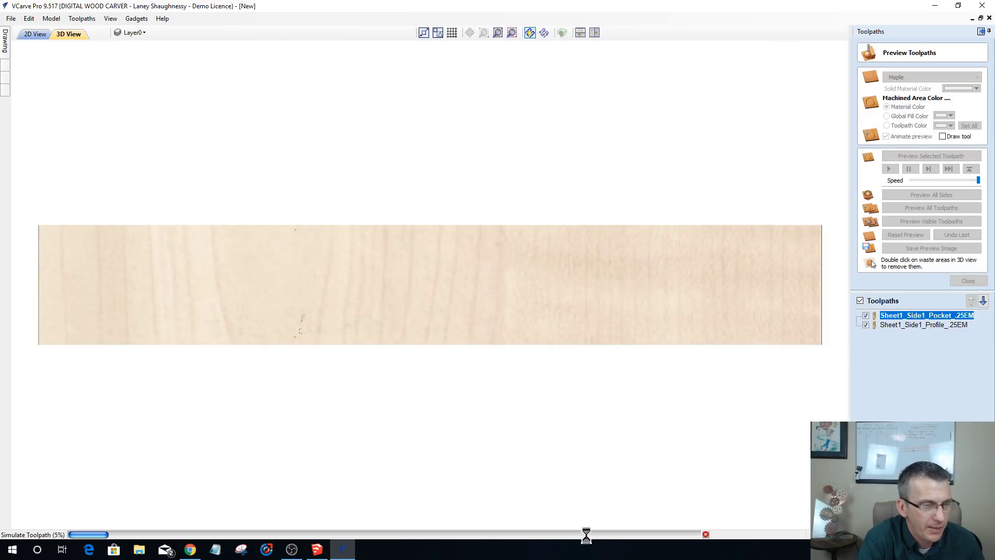
click(706, 535)
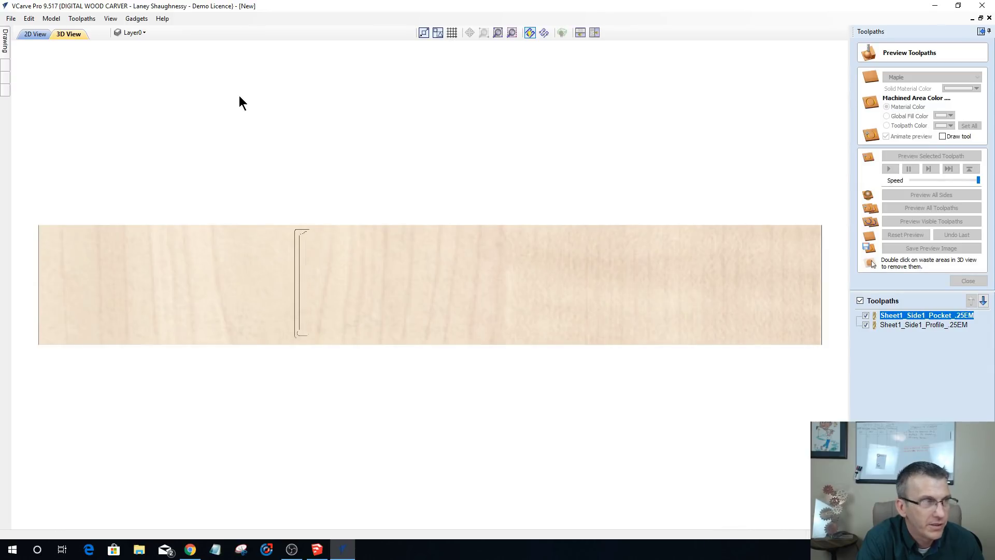
click(82, 18)
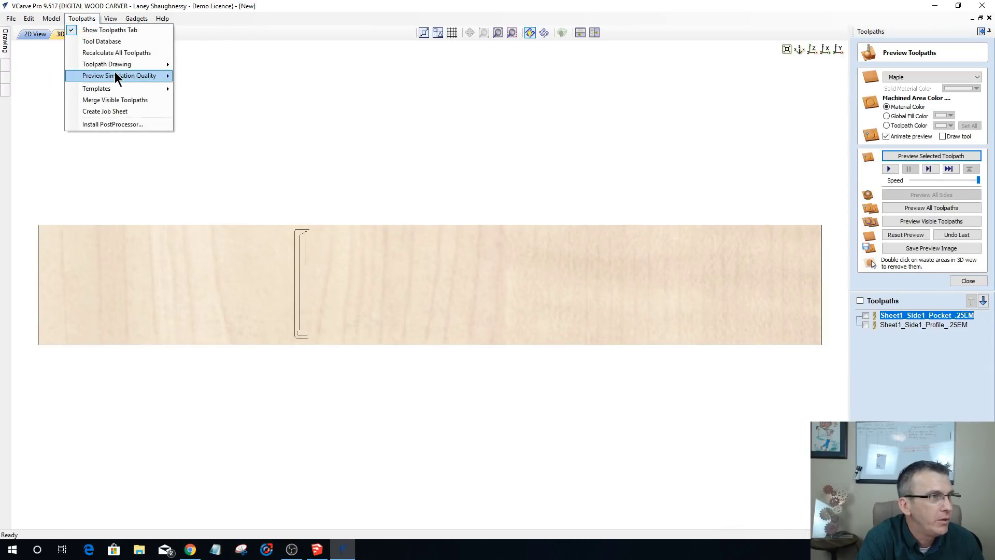
mouse_move(118, 77)
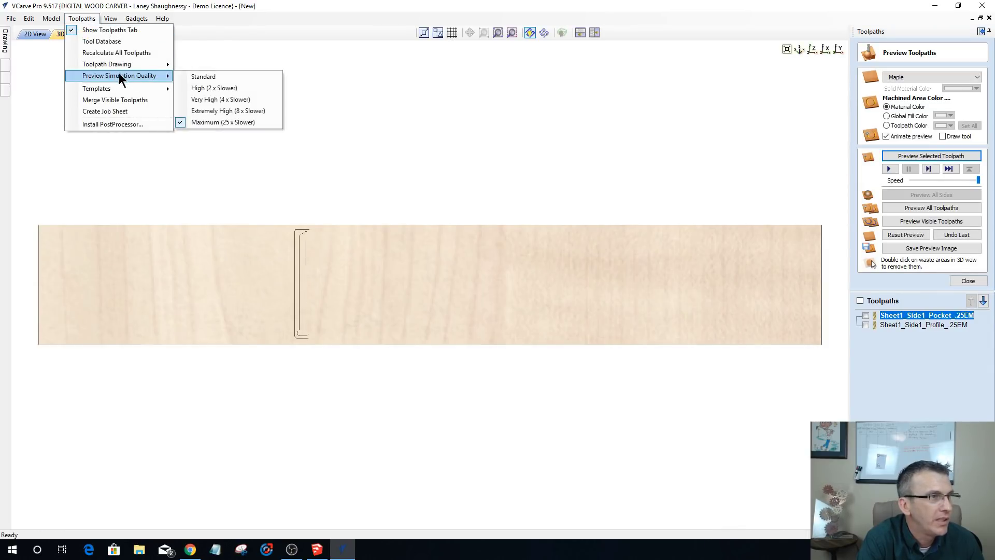
click(198, 102)
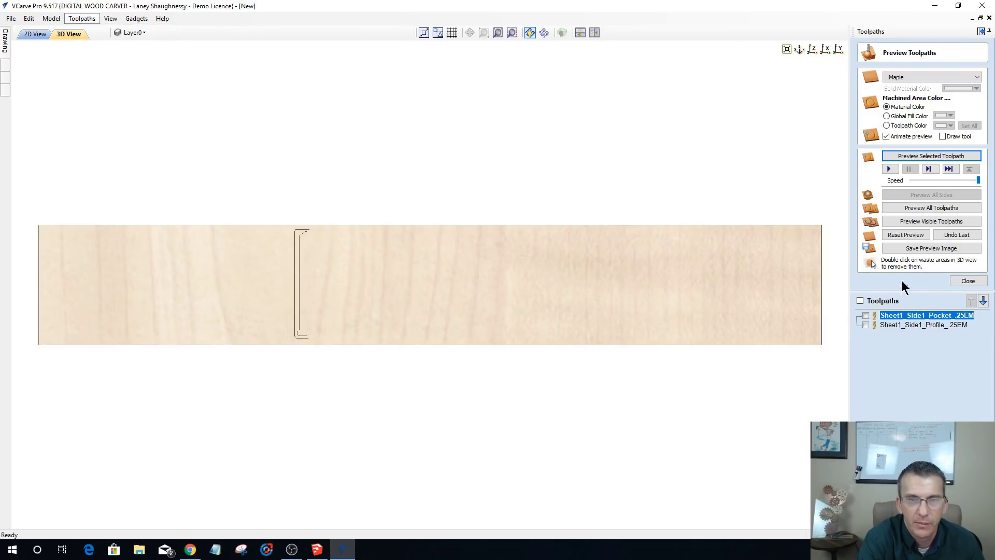
click(908, 158)
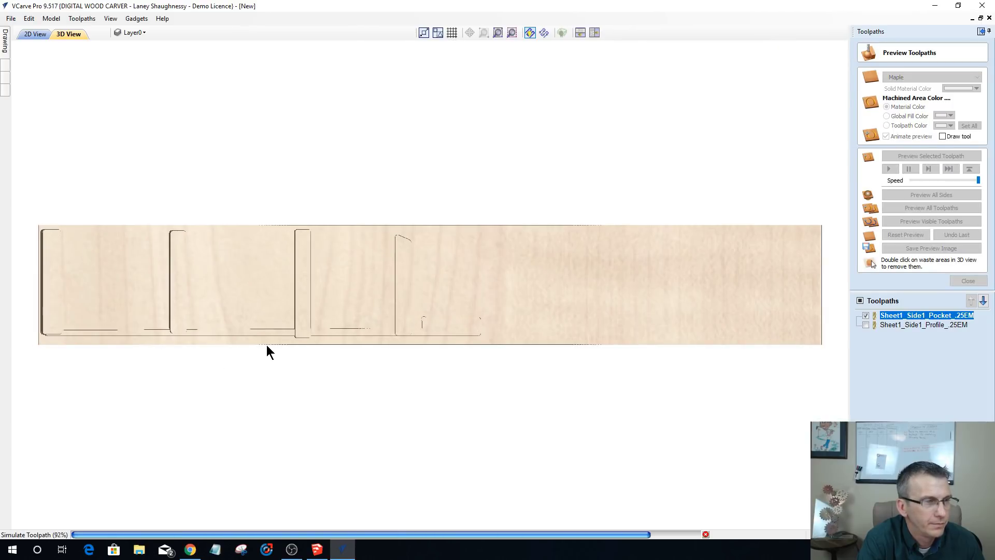
- Examine the machined slots and the rounded relief corner of the side panel in the 3D preview
scroll(391, 224, up, 3)
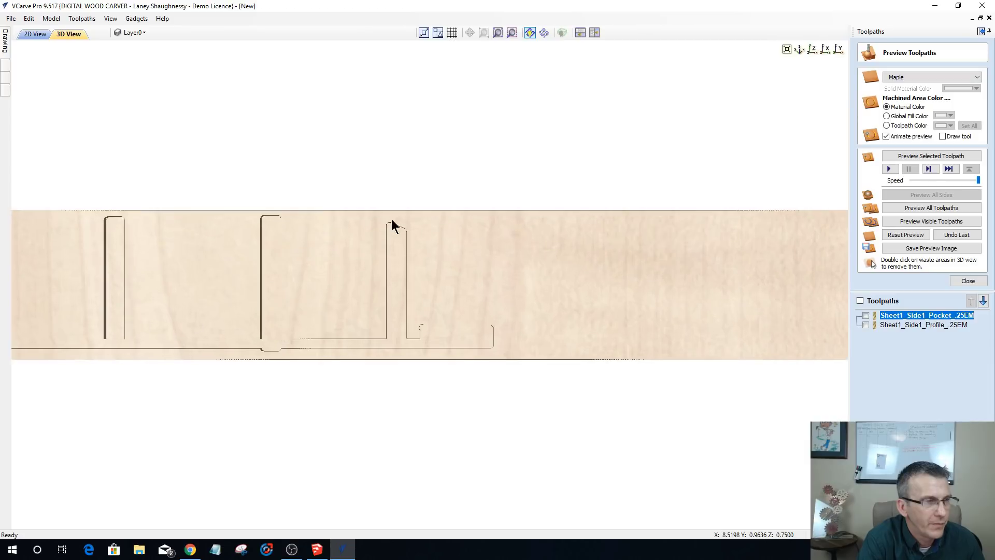
middle_drag(486, 199, 417, 332)
drag(417, 331, 422, 212)
scroll(578, 302, up, 5)
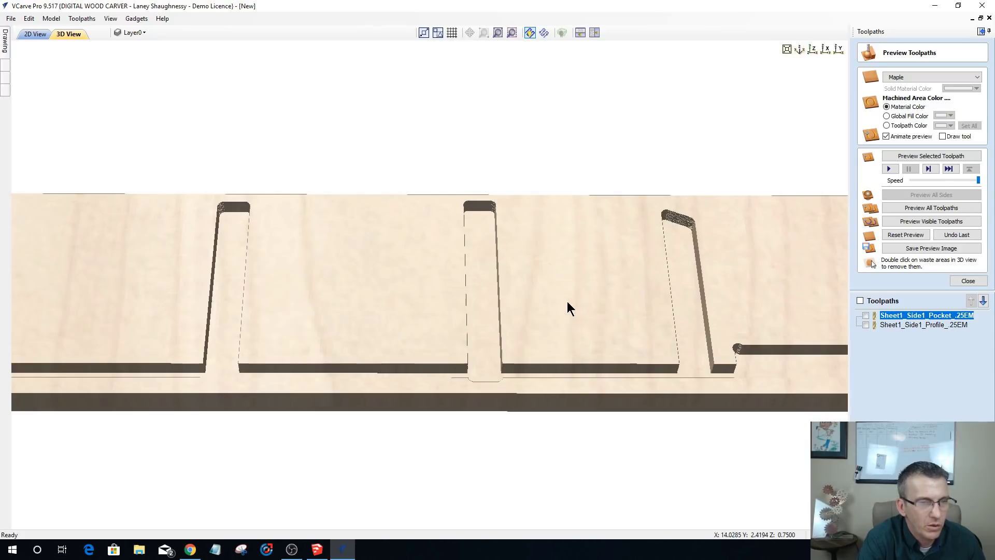
scroll(562, 322, down, 5)
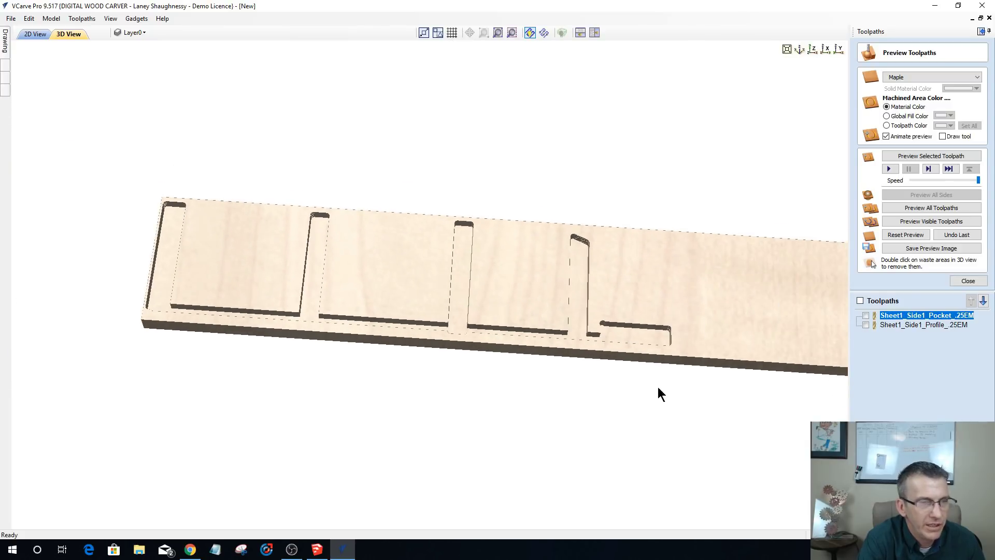
scroll(604, 322, up, 4)
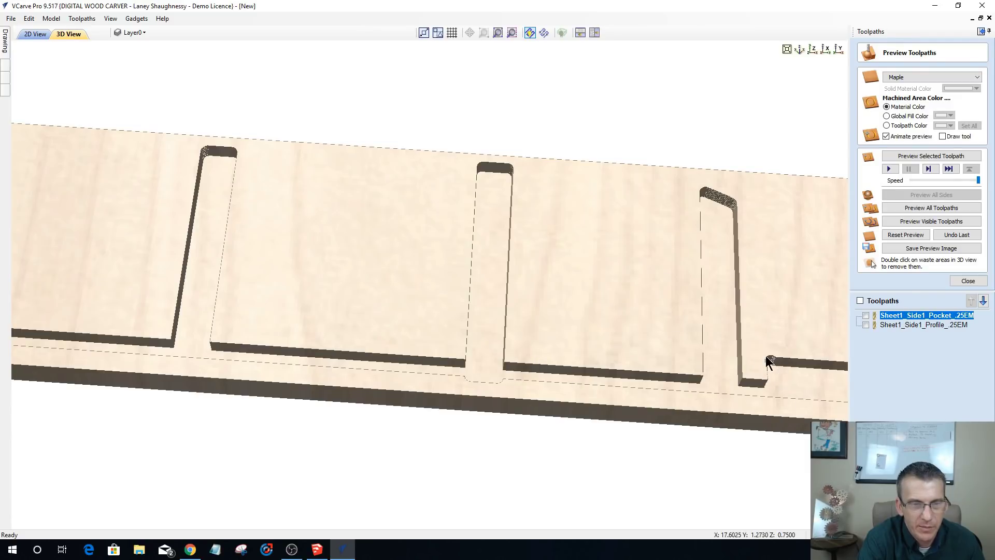
scroll(612, 342, down, 2)
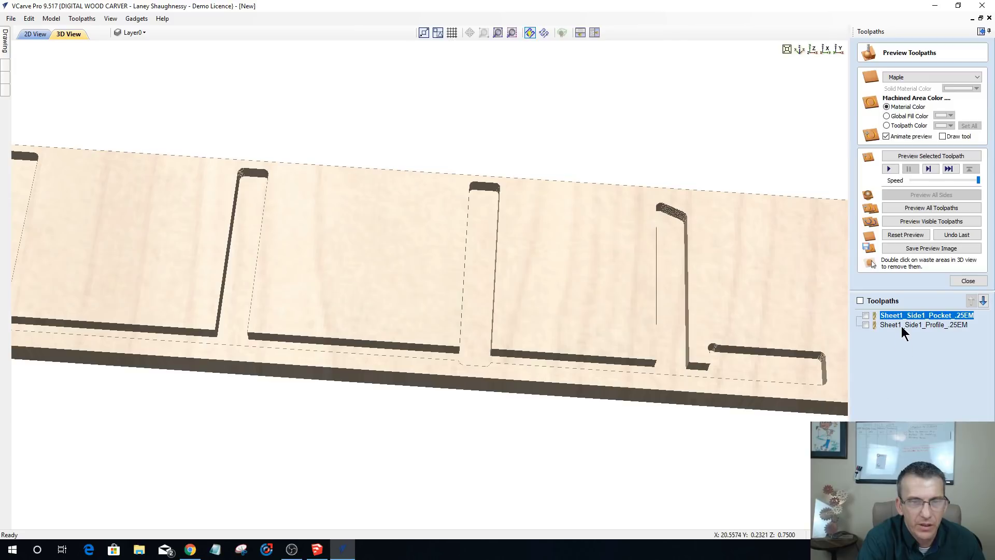
- Preview the Sheet1_Side1_Profile_.25EM toolpath and remove the waste around the side panel to inspect the finished part
click(902, 324)
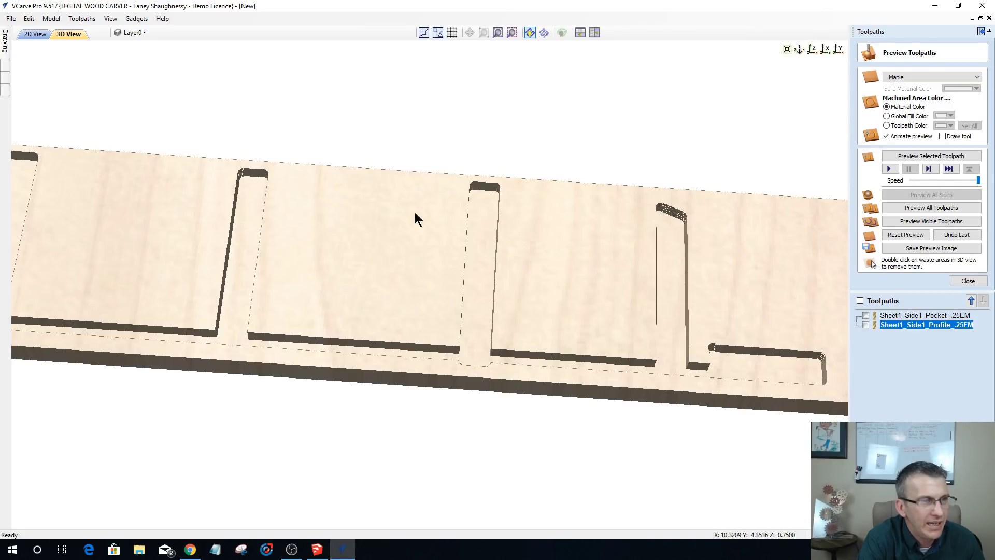
click(929, 156)
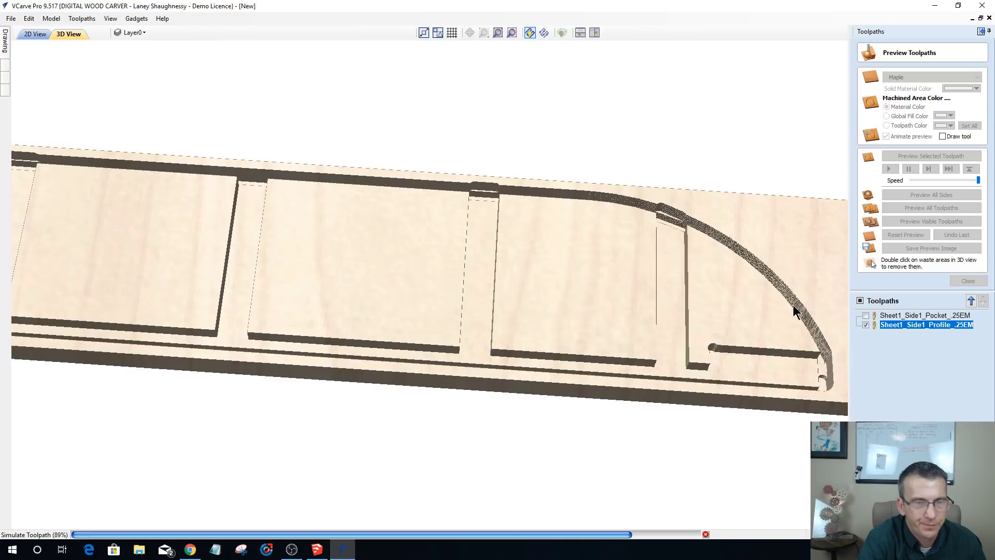
double_click(782, 262)
mouse_move(580, 306)
mouse_down()
mouse_move(733, 266)
mouse_move(615, 309)
mouse_move(549, 296)
mouse_up()
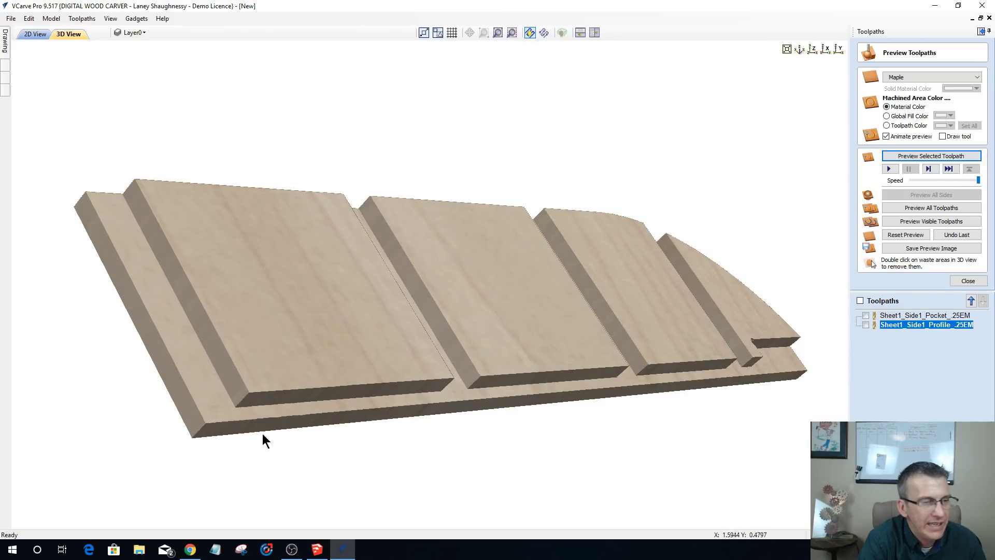
drag(446, 367, 118, 338)
drag(596, 326, 504, 362)
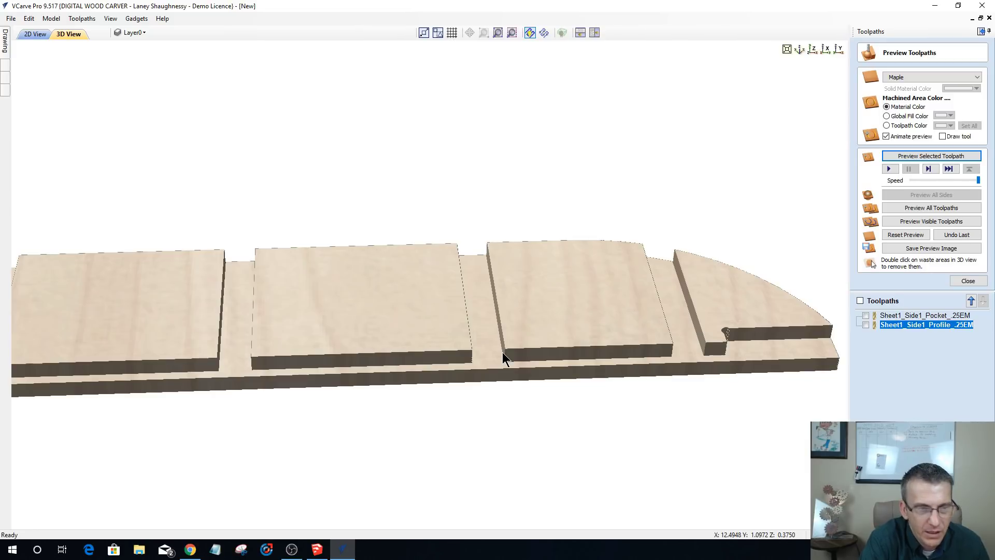
- Select the Sheet1_Side1_Pocket_.25EM toolpath, return to the 2D drawing and clear the vector selection
click(892, 315)
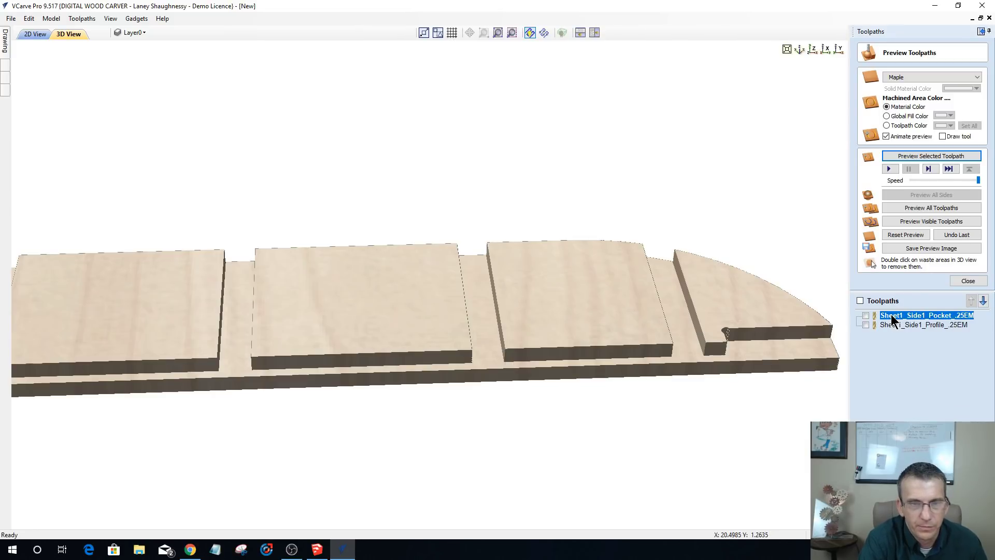
click(23, 30)
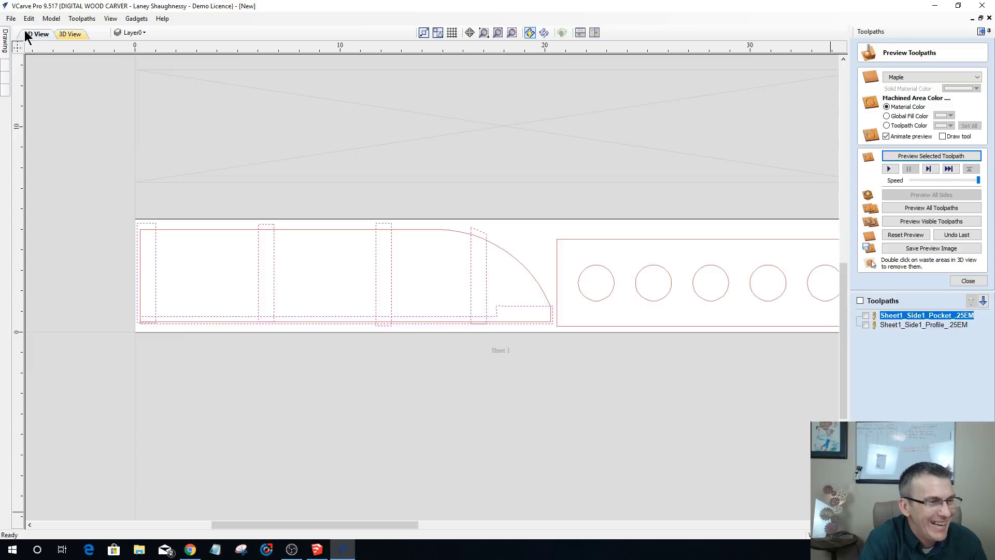
scroll(383, 295, up, 1)
click(373, 242)
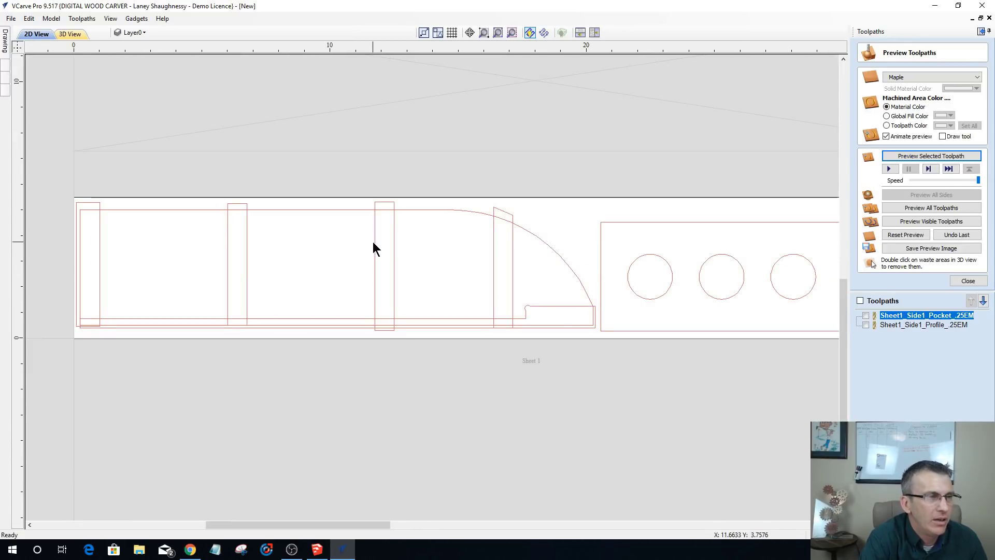
- Shorten the third slot rectangle so it spans only from the side panel's upper edge to the inner edge of the lower long slot
click(375, 242)
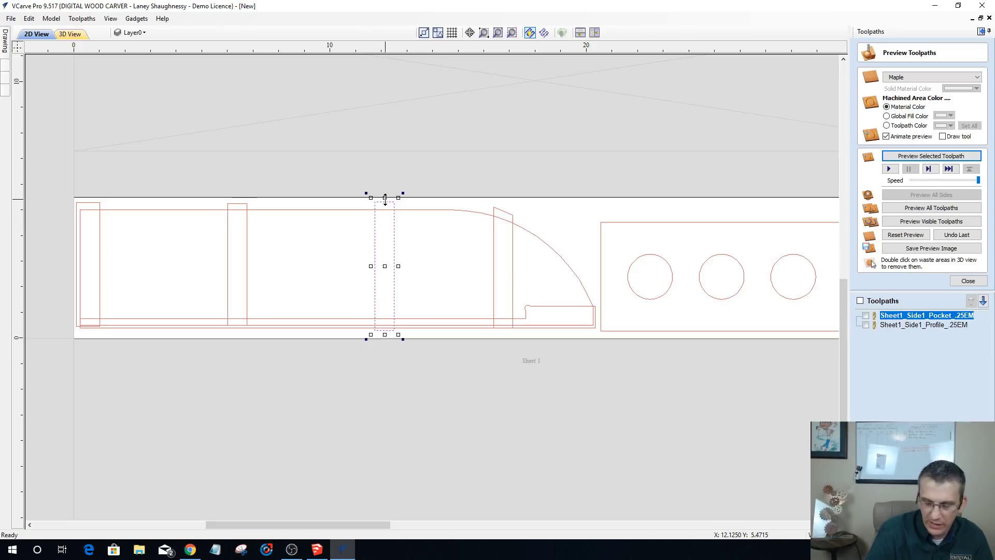
drag(384, 205, 384, 210)
drag(384, 327, 384, 317)
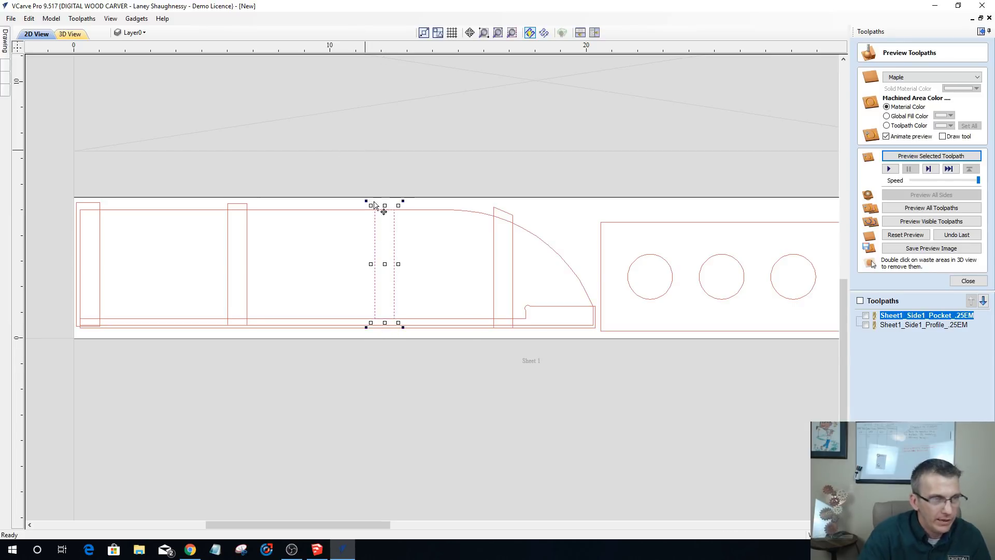
- Recalculate the Sheet1_Side1_Pocket_.25EM toolpath after the slot change and reset the material preview
double_click(921, 316)
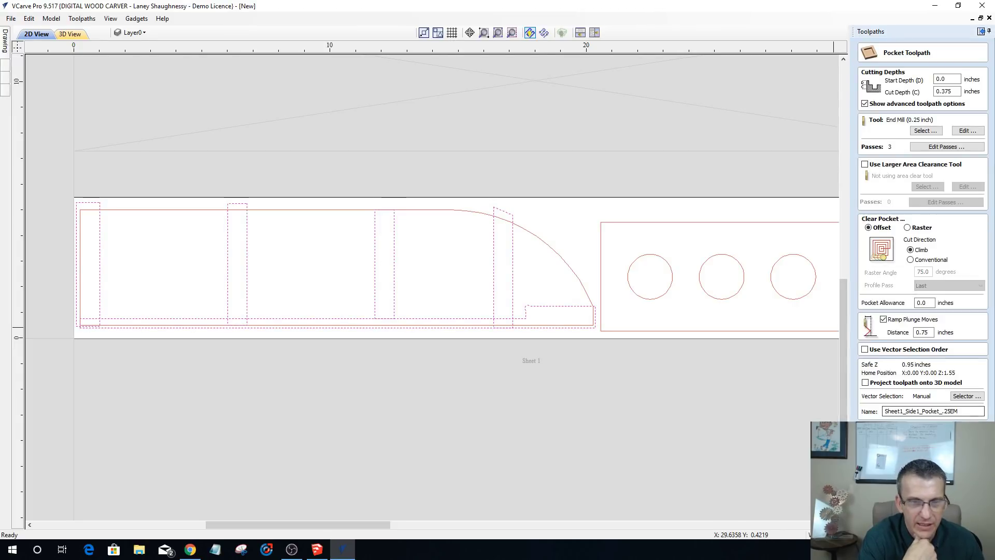
click(897, 433)
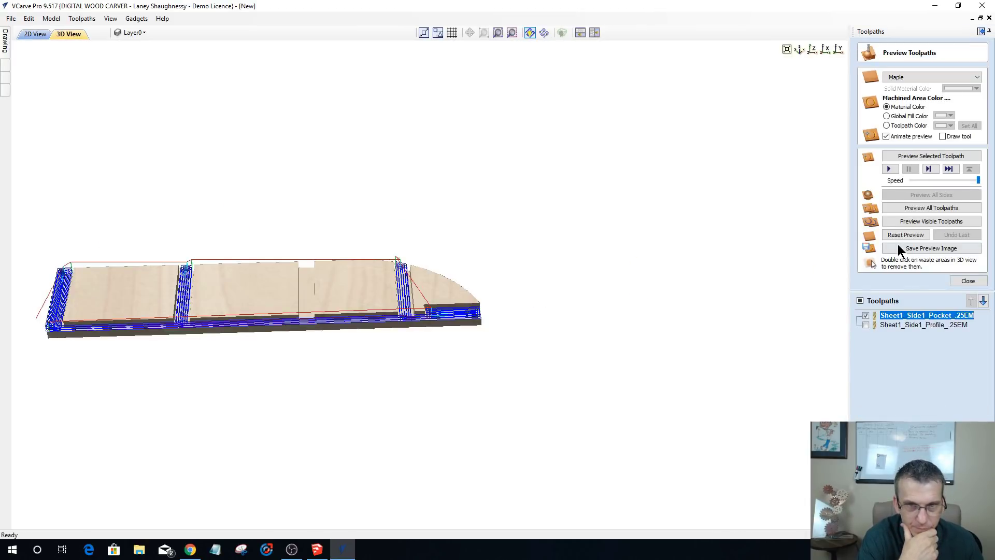
click(895, 235)
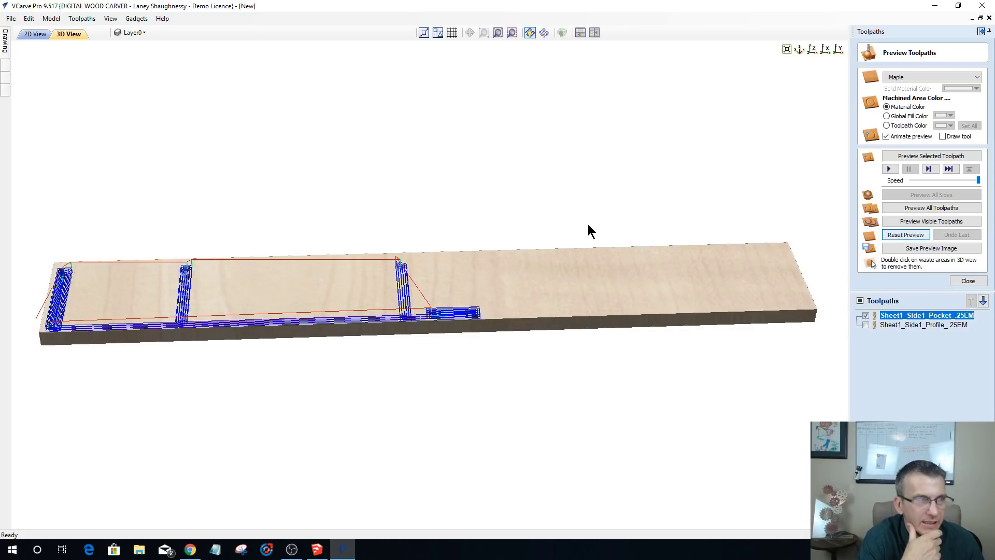
- Return to the 2D drawing, select only the third slot and readjust its upper end on the side panel's upper edge
click(31, 34)
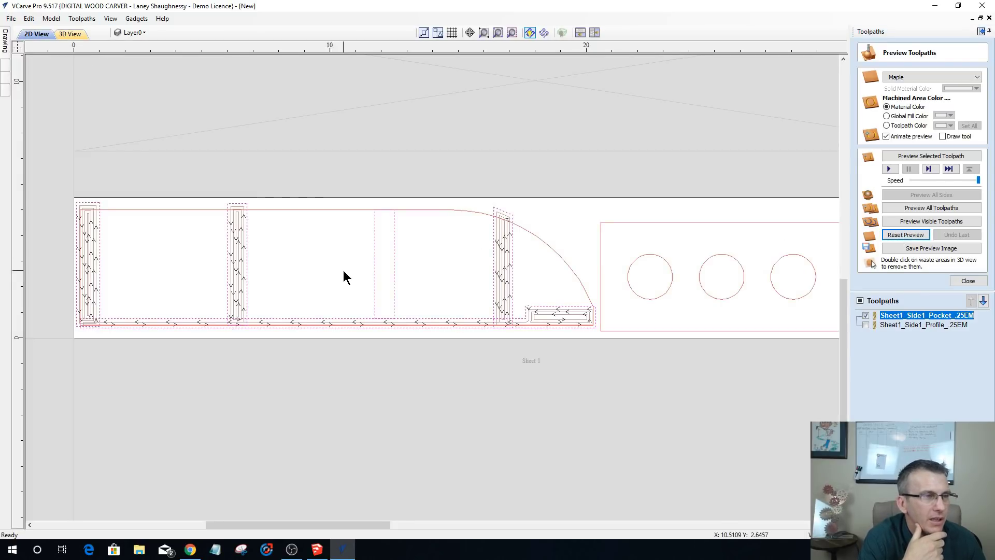
scroll(366, 238, up, 2)
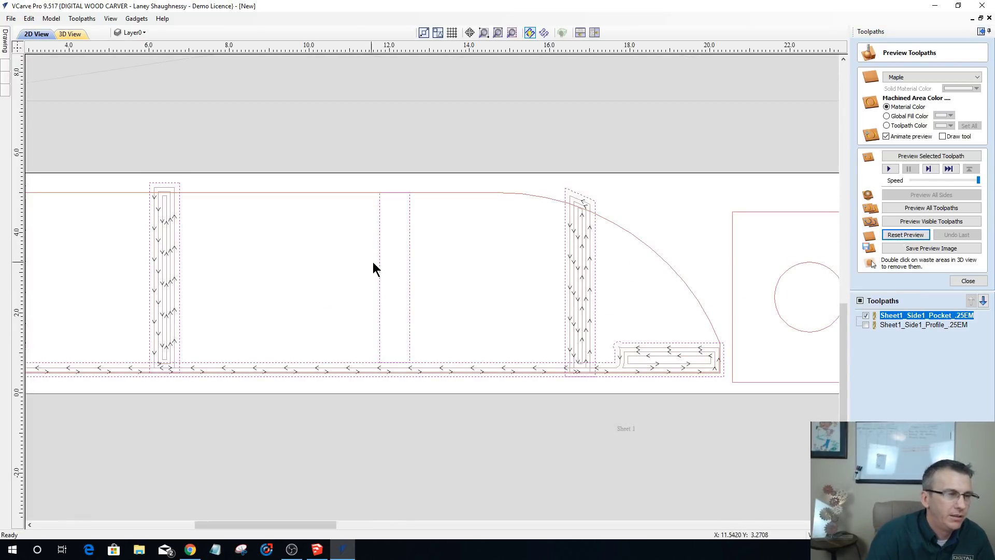
click(380, 262)
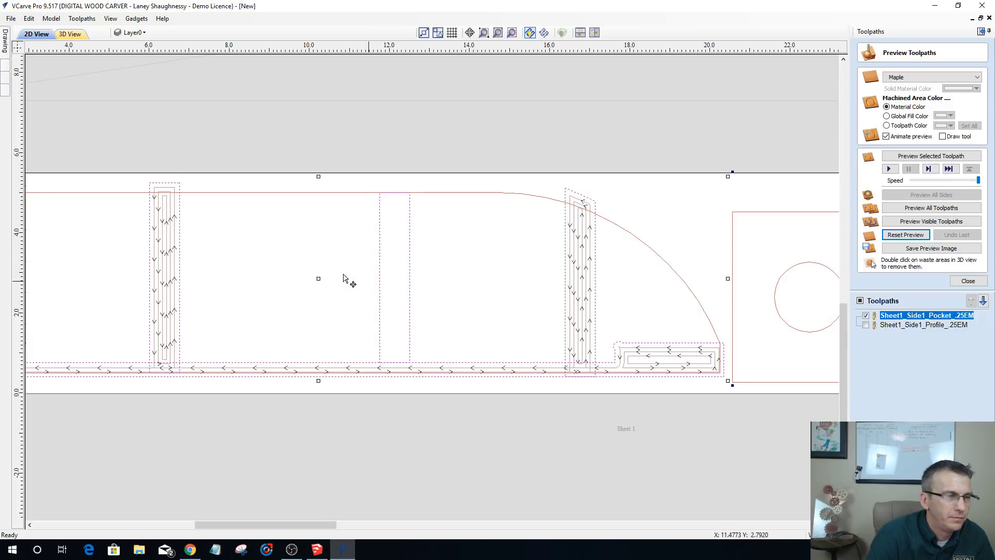
click(368, 270)
click(378, 264)
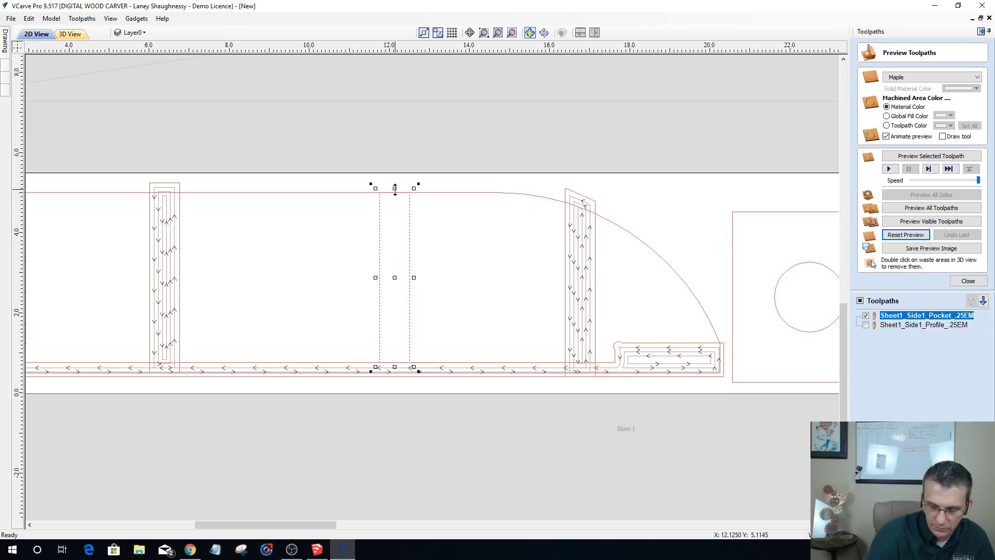
key(Escape)
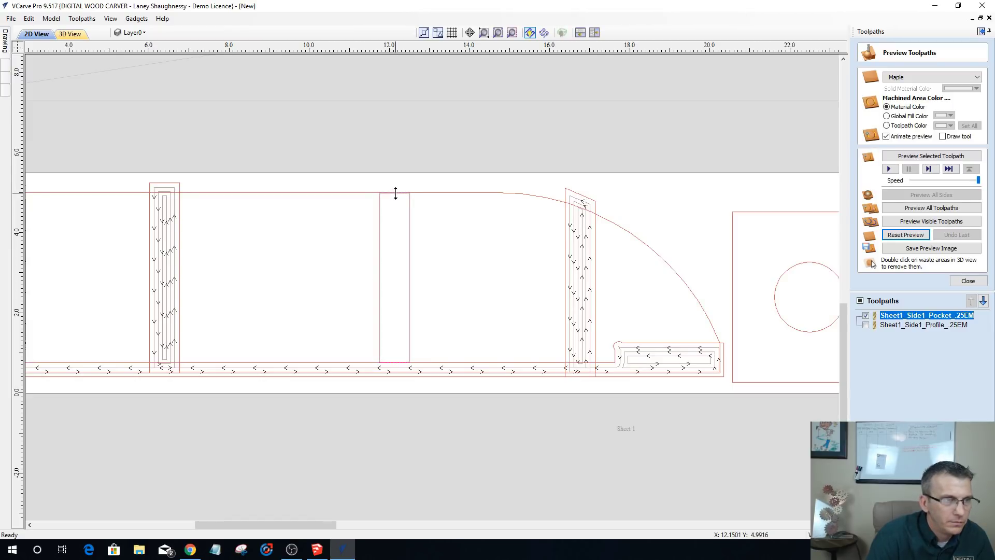
click(395, 193)
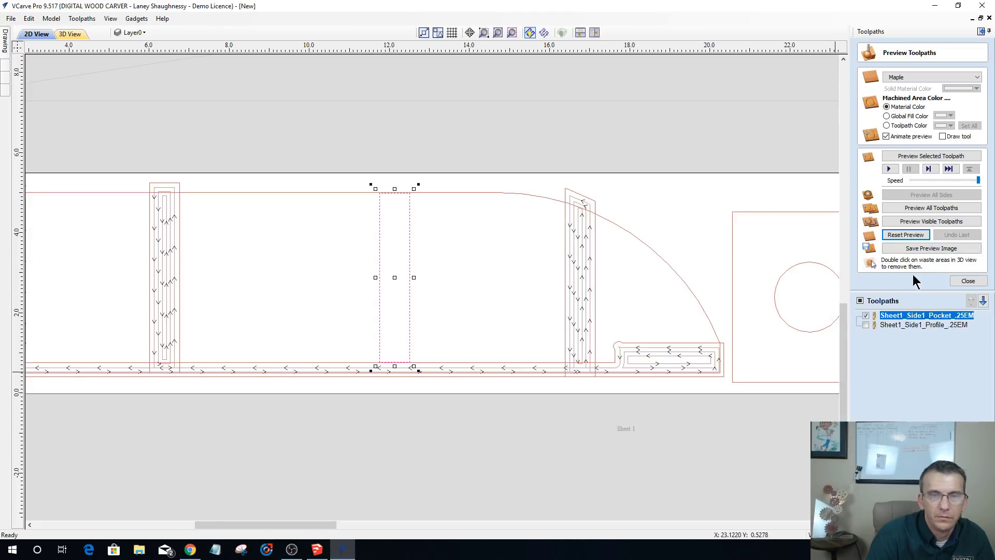
- Select all four cross slots and the lower long slot, and recalculate the Sheet1_Side1_Pocket_.25EM toolpath with them
scroll(660, 337, down, 3)
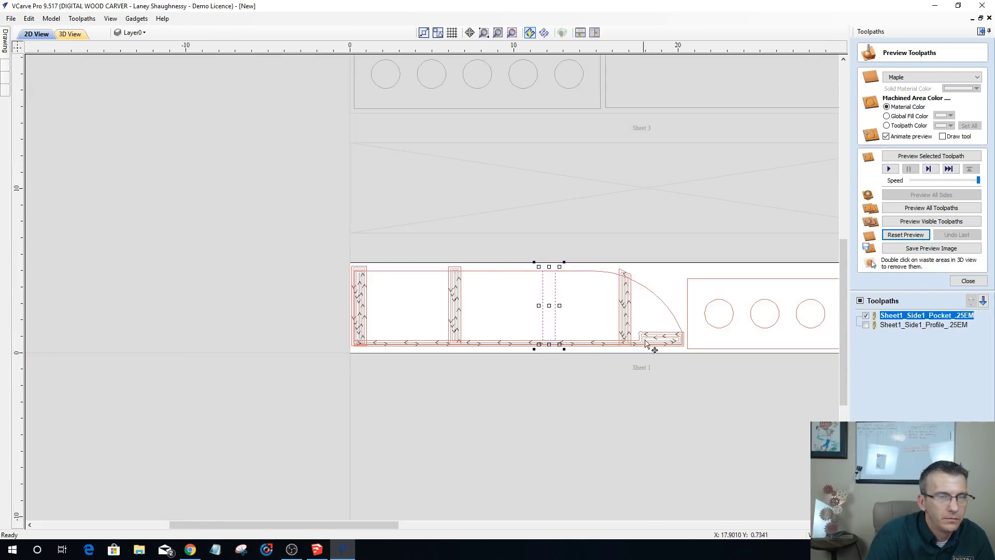
click(592, 305)
click(620, 312)
shift+click(554, 304)
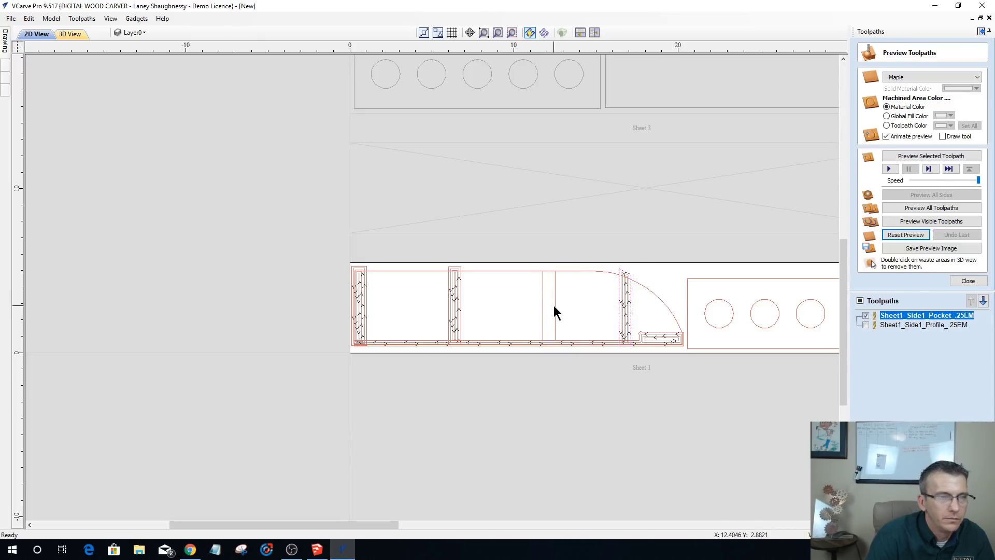
shift+click(459, 293)
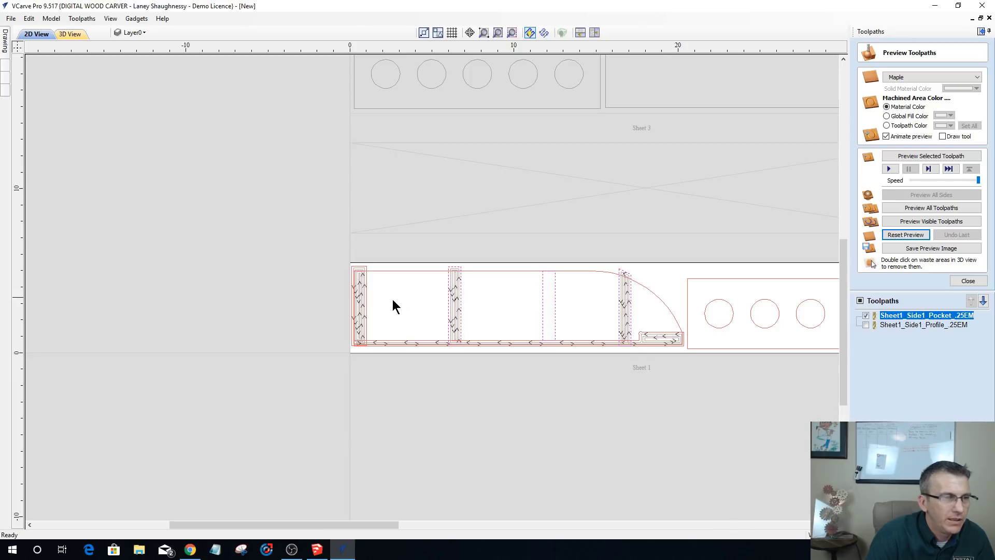
shift+click(367, 308)
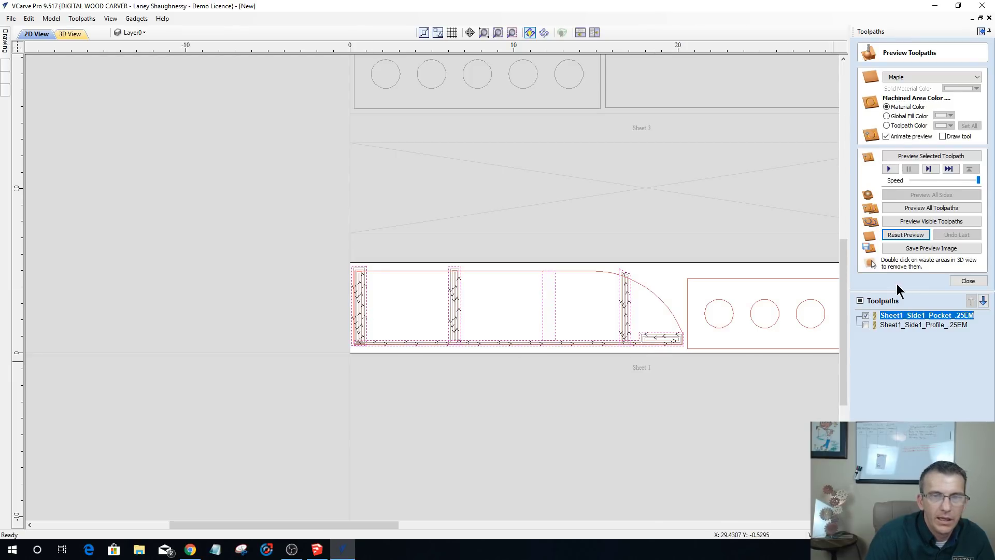
double_click(903, 314)
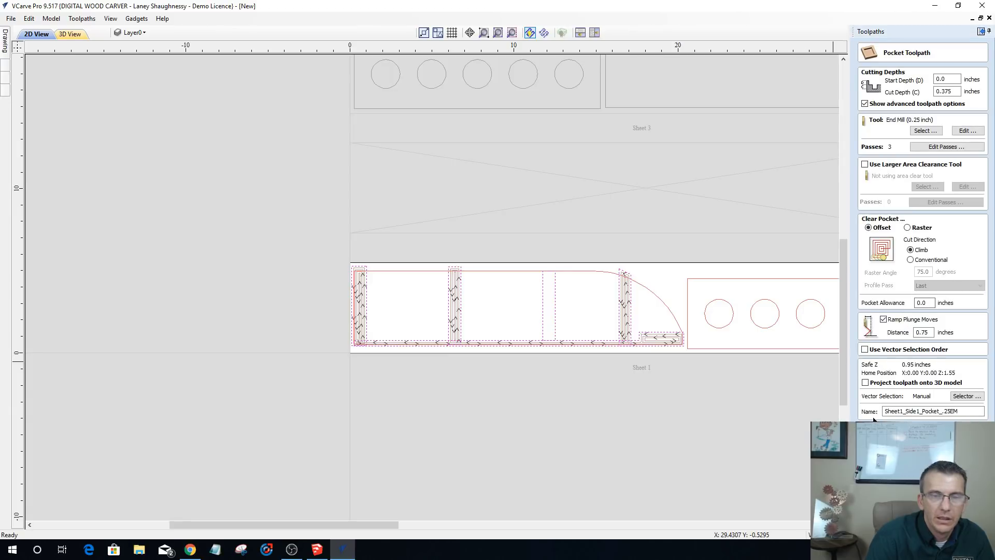
click(891, 431)
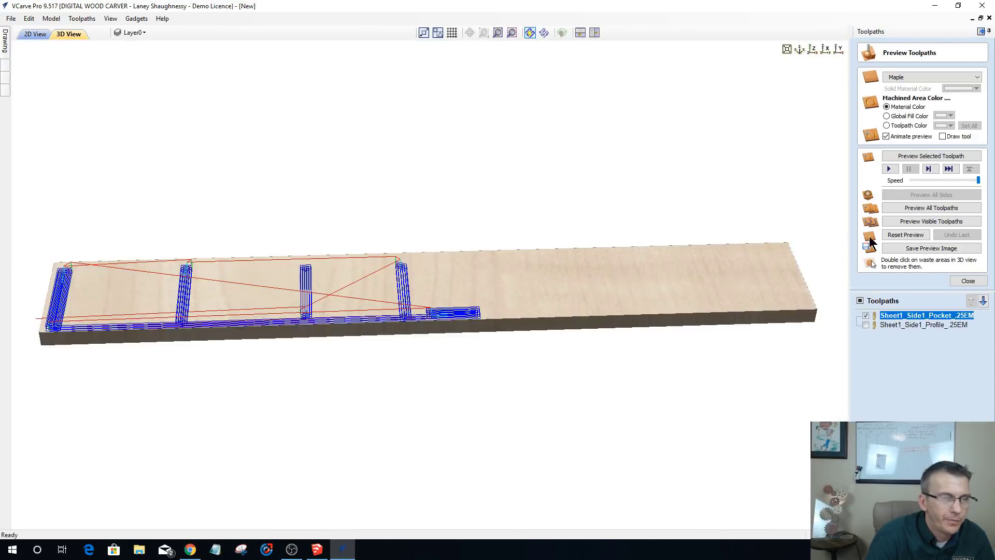
- Preview the Sheet1_Side1_Pocket_.25EM and Sheet1_Side1_Profile_.25EM toolpaths and remove the waste around the side panel
click(922, 157)
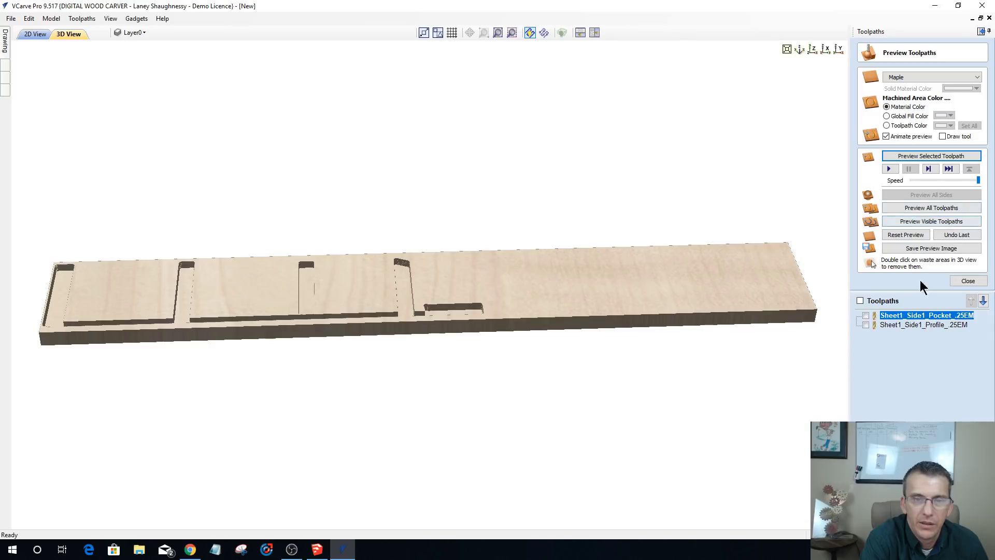
click(907, 324)
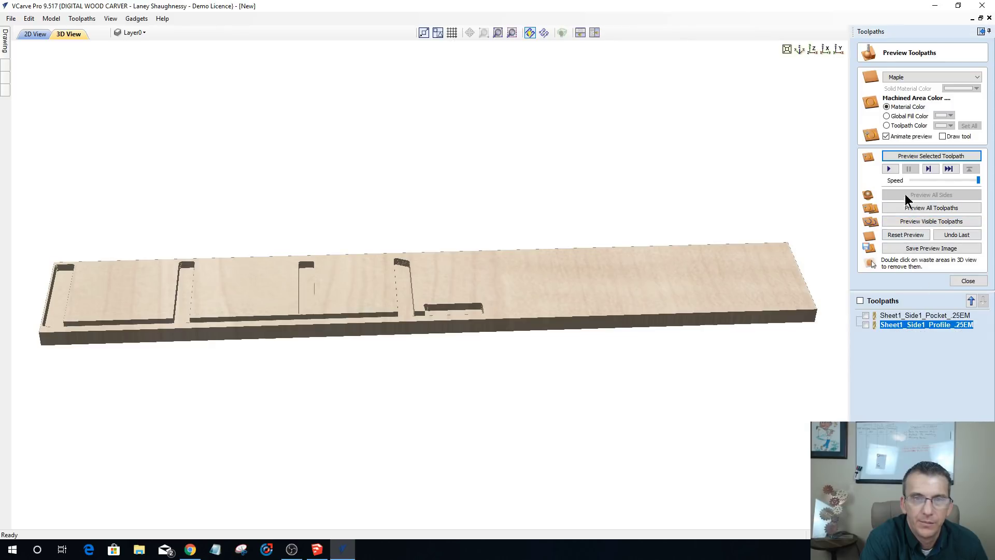
click(907, 156)
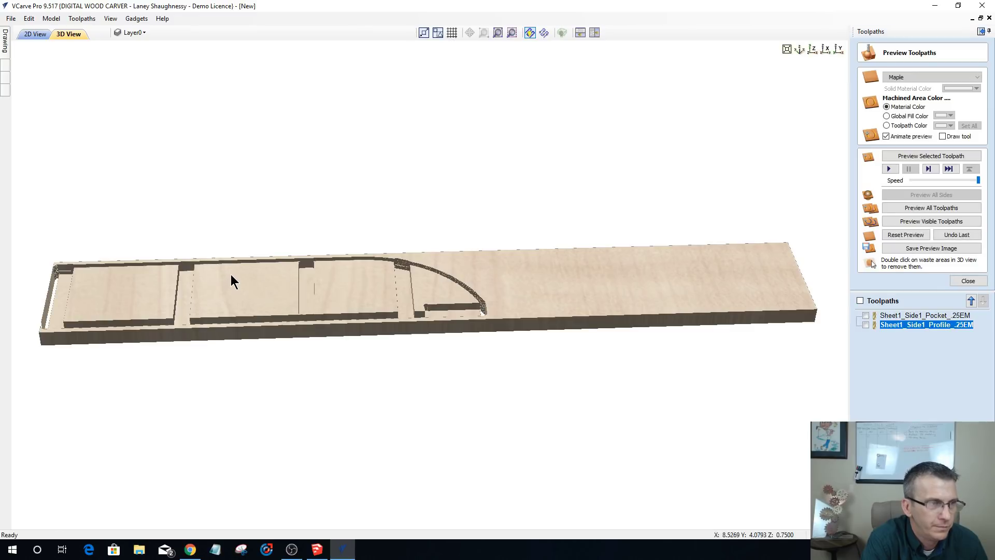
double_click(226, 293)
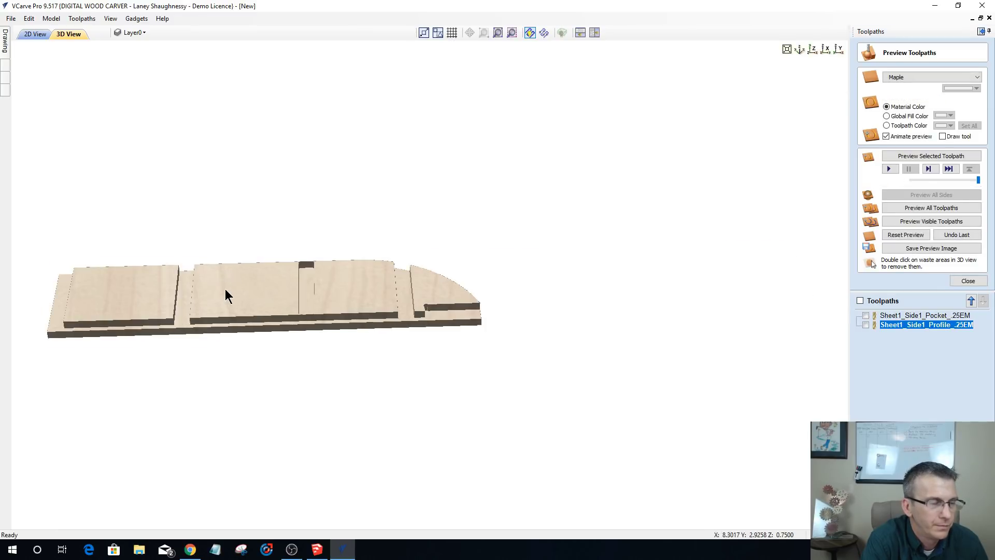
- Examine both ends of the shortened third slot on the machined side panel in the 3D preview
drag(229, 288, 492, 412)
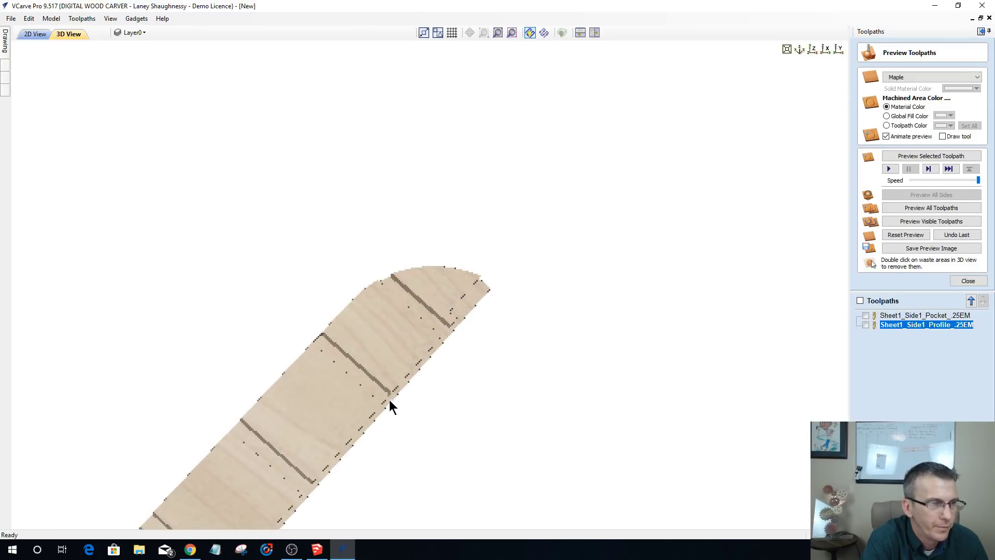
scroll(302, 356, up, 5)
drag(491, 250, 430, 83)
scroll(428, 119, up, 6)
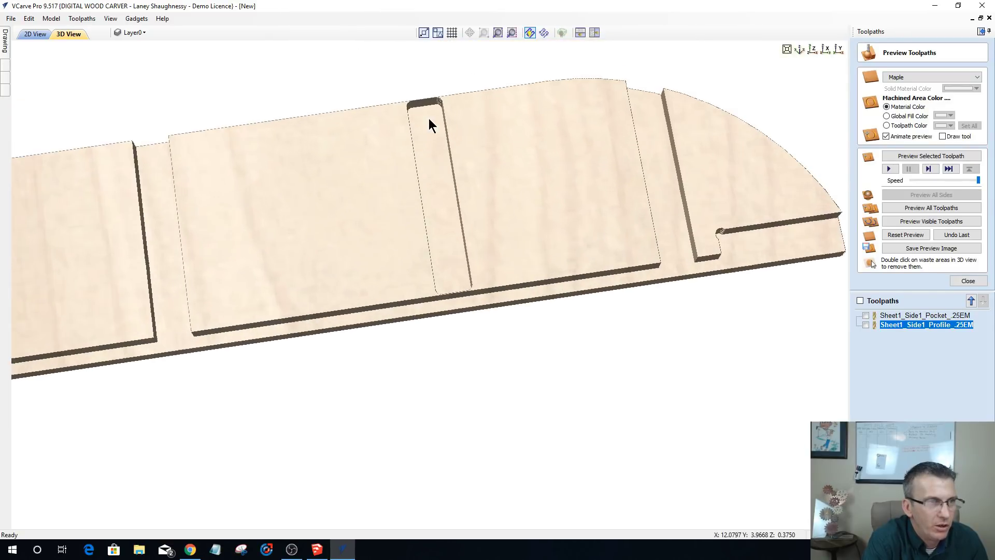
scroll(438, 262, up, 3)
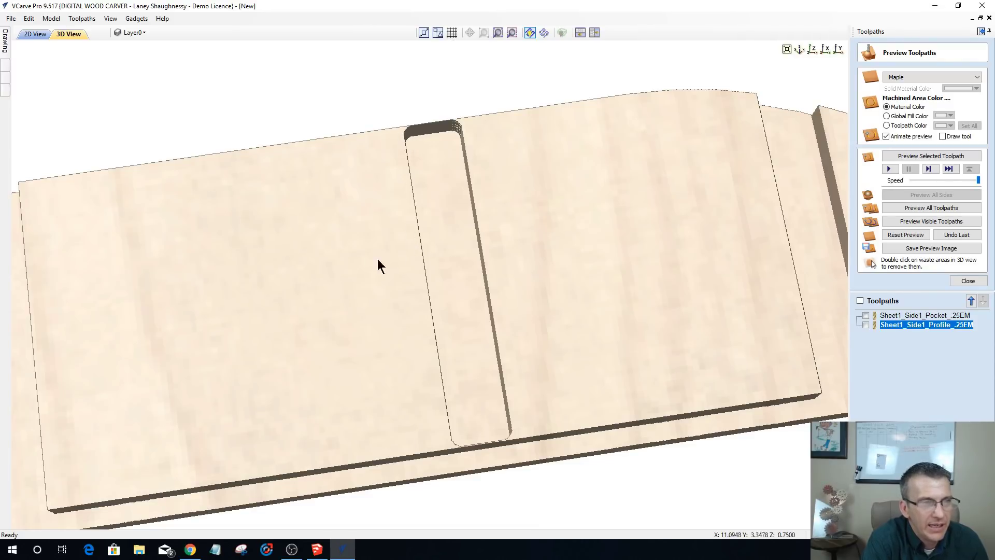
drag(378, 266, 322, 233)
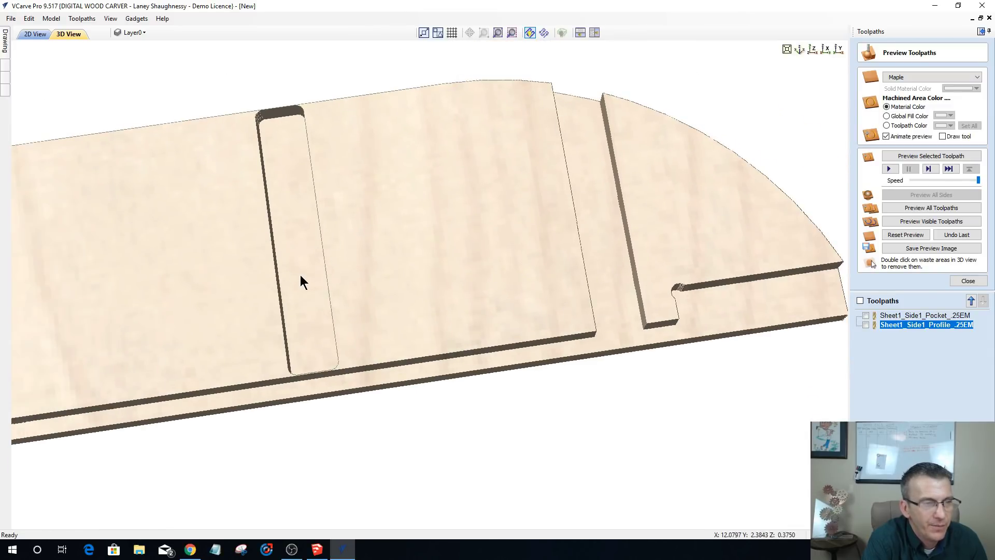
- Return to the 2D drawing and stretch the third slot rectangle beyond the side panel's upper and lower edges
click(32, 35)
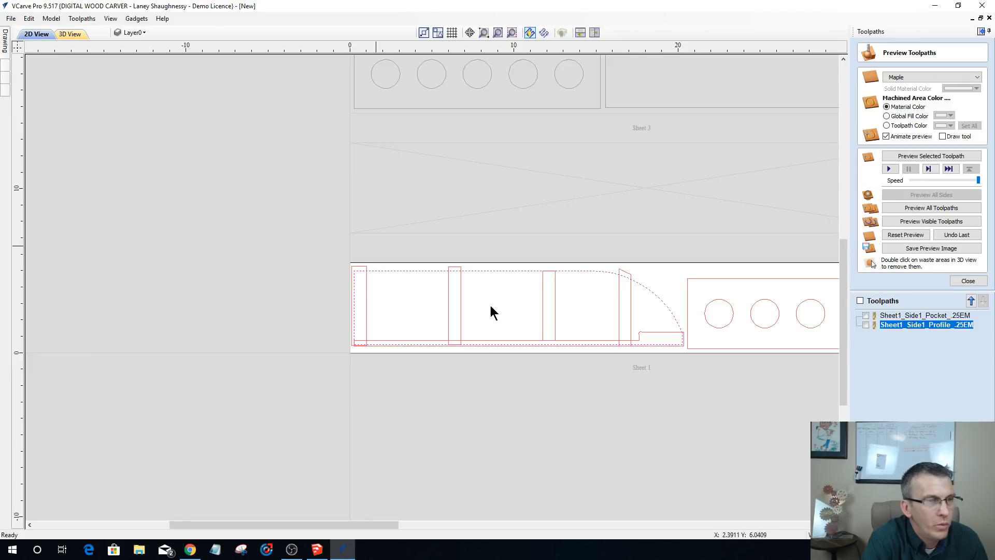
click(543, 284)
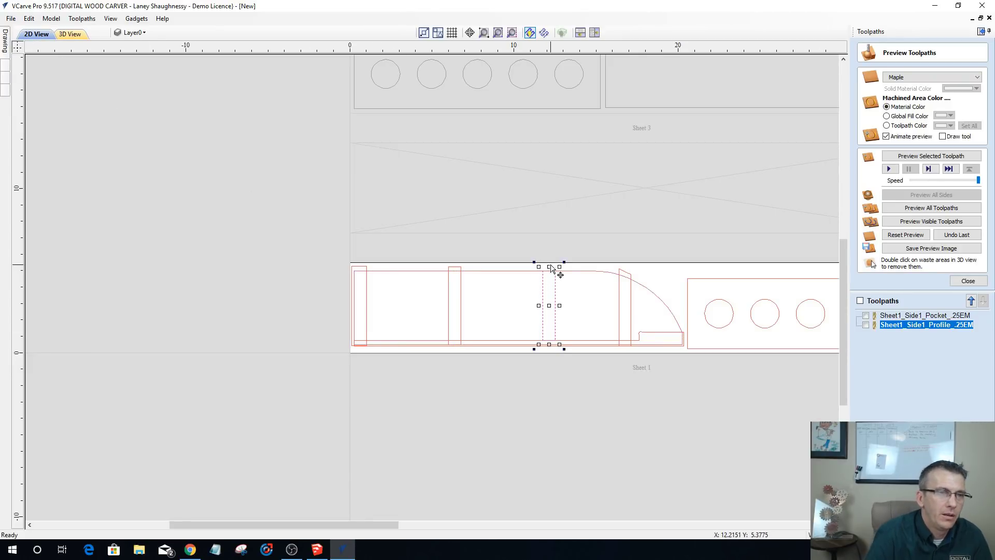
key(Escape)
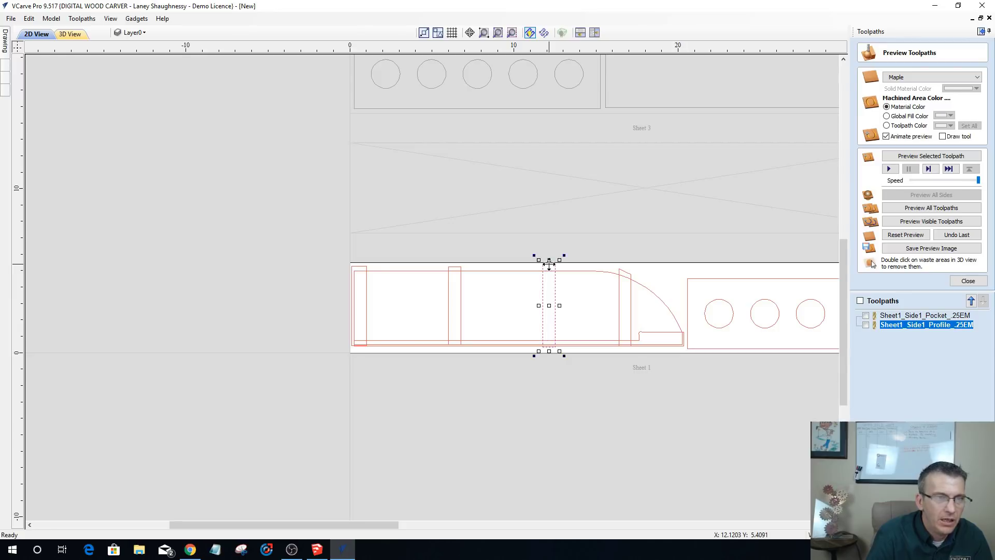
key(Escape)
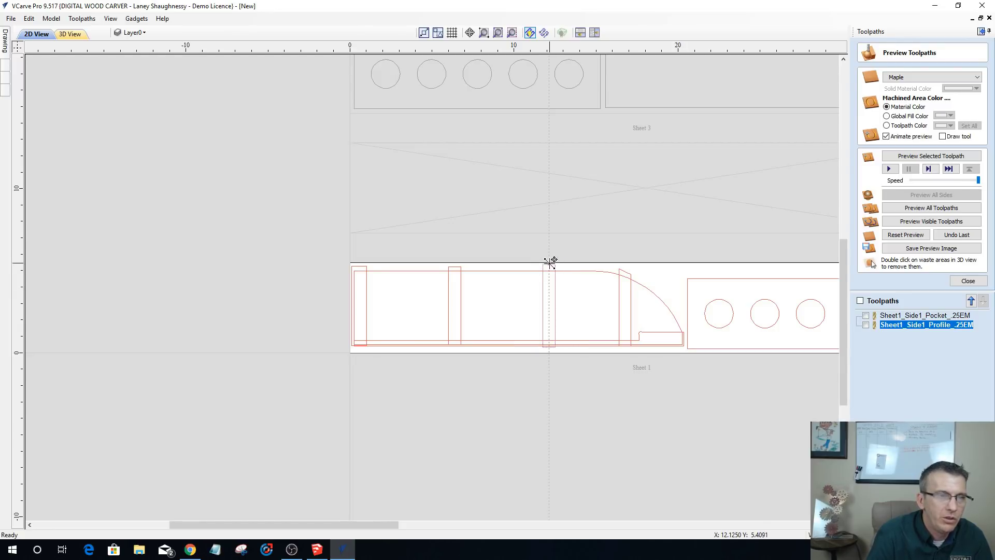
scroll(550, 265, up, 3)
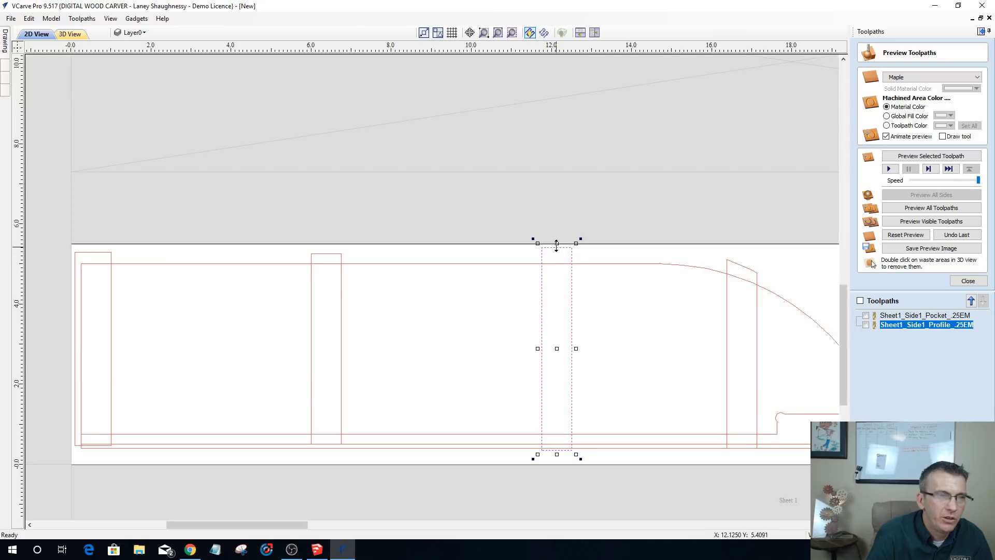
drag(557, 244, 558, 250)
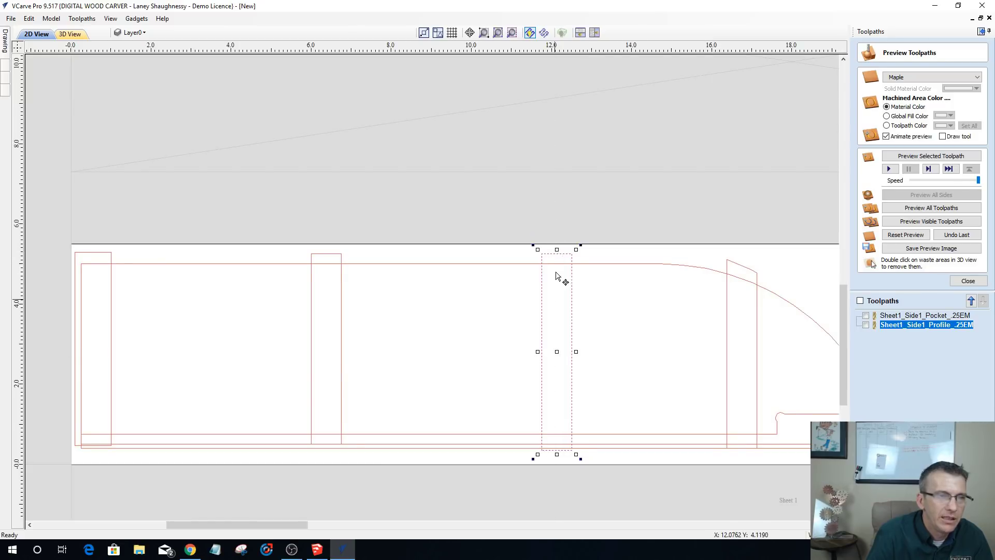
drag(556, 454, 557, 454)
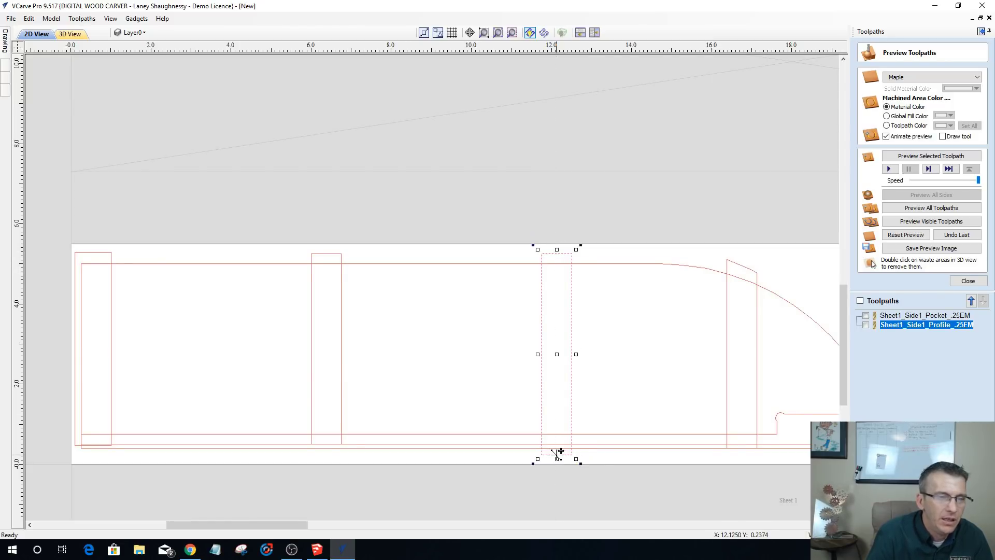
- Recalculate the Sheet1_Side1_Pocket_.25EM toolpath with the extended third slot and inspect its passes over the slot ends in 3D
click(927, 315)
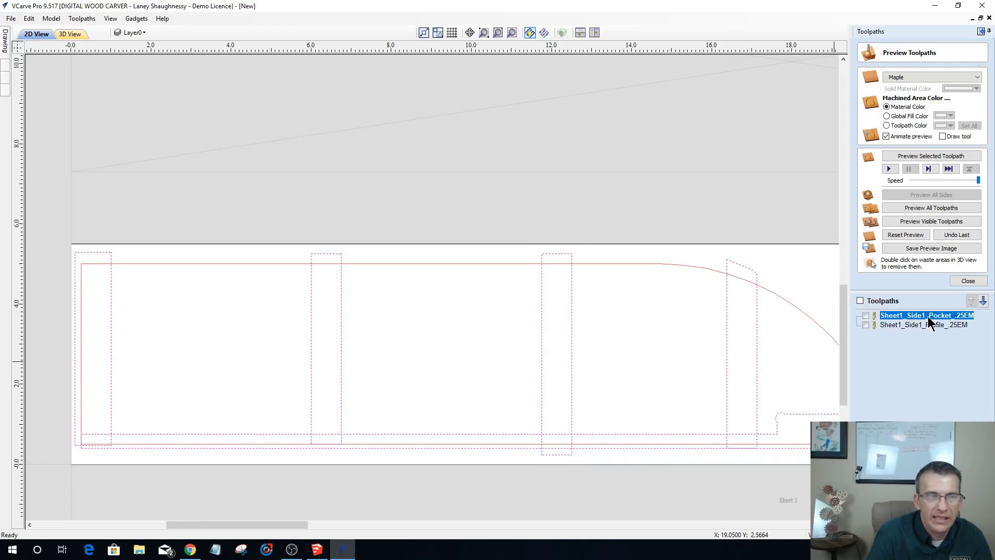
double_click(928, 316)
click(884, 430)
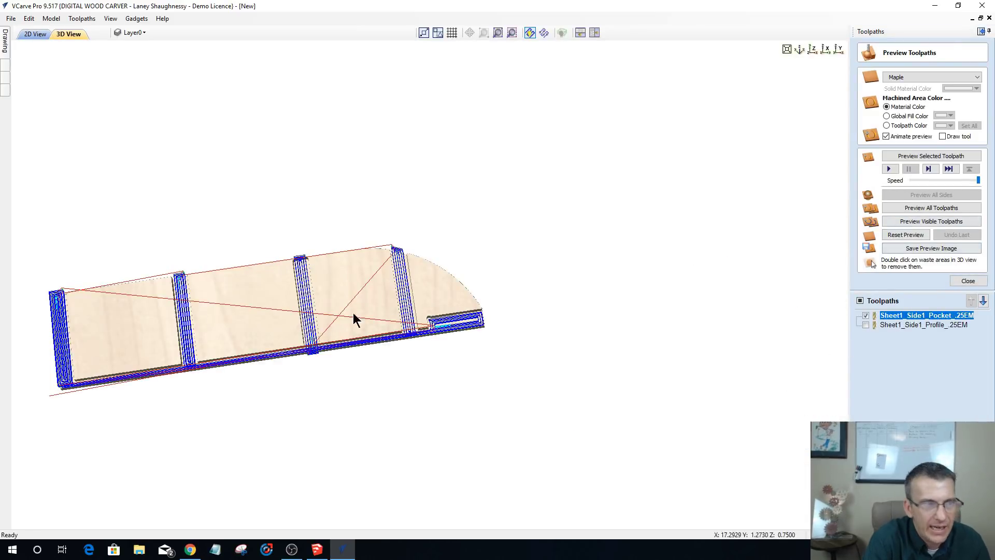
scroll(276, 278, up, 3)
drag(304, 293, 568, 271)
scroll(569, 271, up, 2)
scroll(567, 270, up, 1)
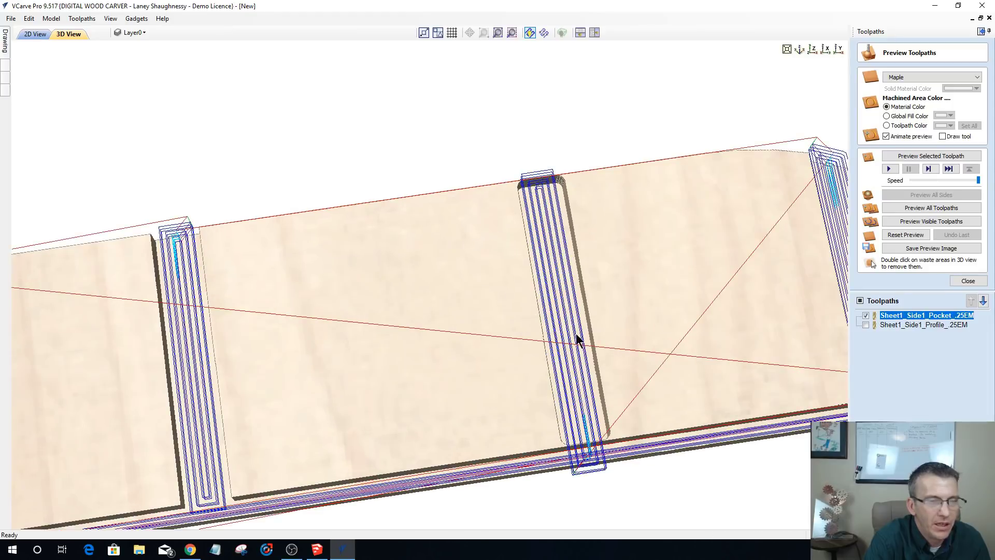
- Preview the recalculated Sheet1_Side1_Pocket_.25EM toolpath and inspect the extended third slot on the machined side panel in 3D
click(906, 157)
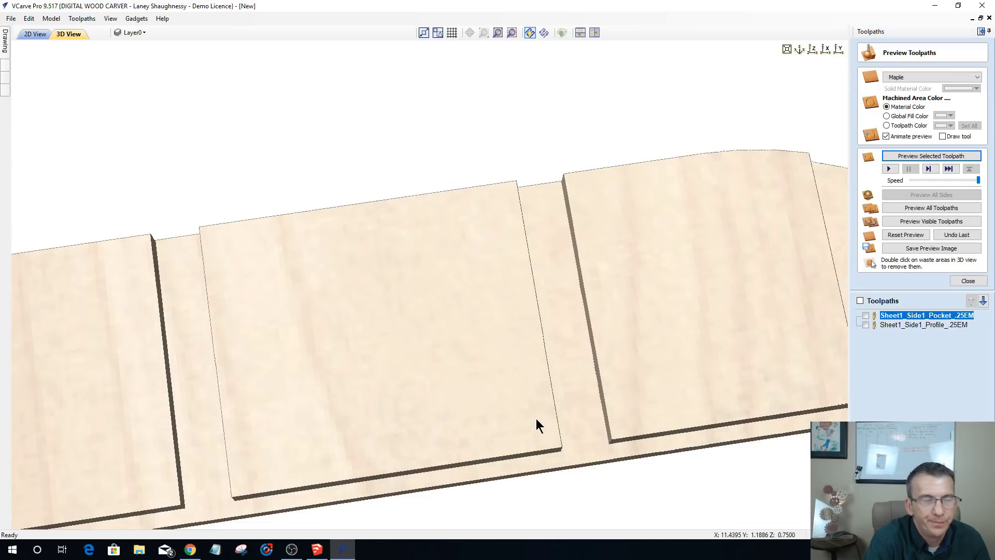
scroll(453, 374, down, 2)
scroll(460, 368, down, 3)
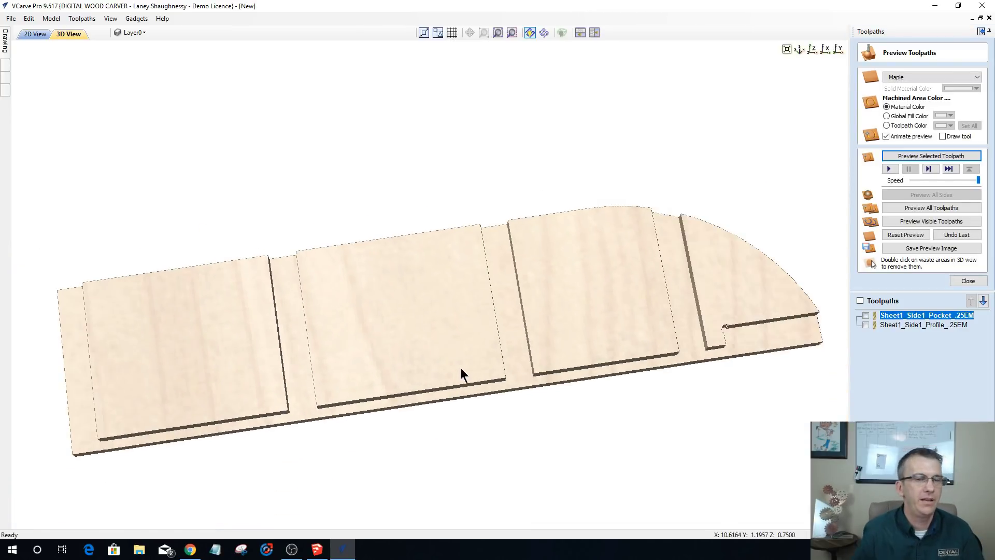
mouse_move(462, 369)
mouse_down()
mouse_move(367, 289)
mouse_move(427, 380)
mouse_move(413, 281)
mouse_up()
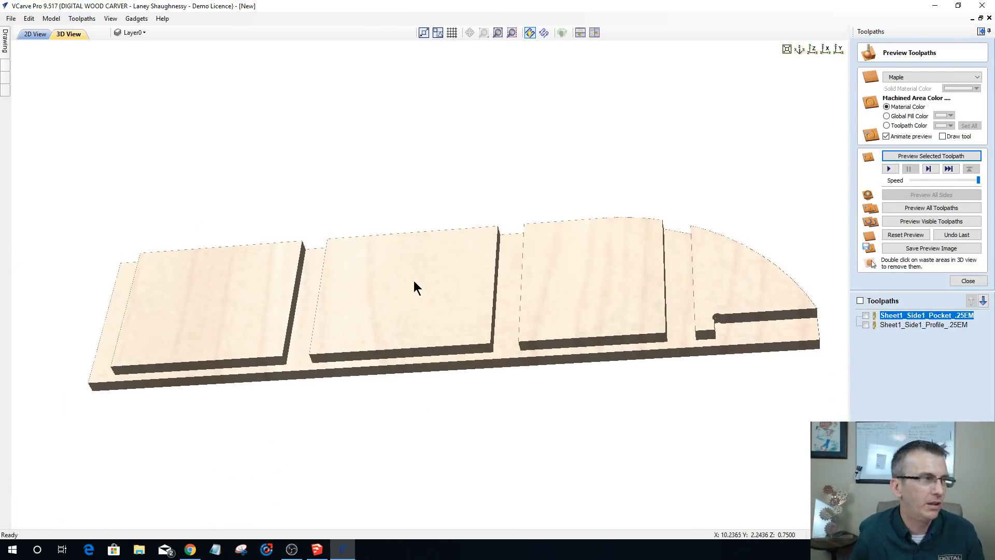
- Return to the 2D drawing and review the 0.25 inch end mill's cutting parameters in the Sheet1_Side1_Pocket_.25EM toolpath without changing them
click(34, 35)
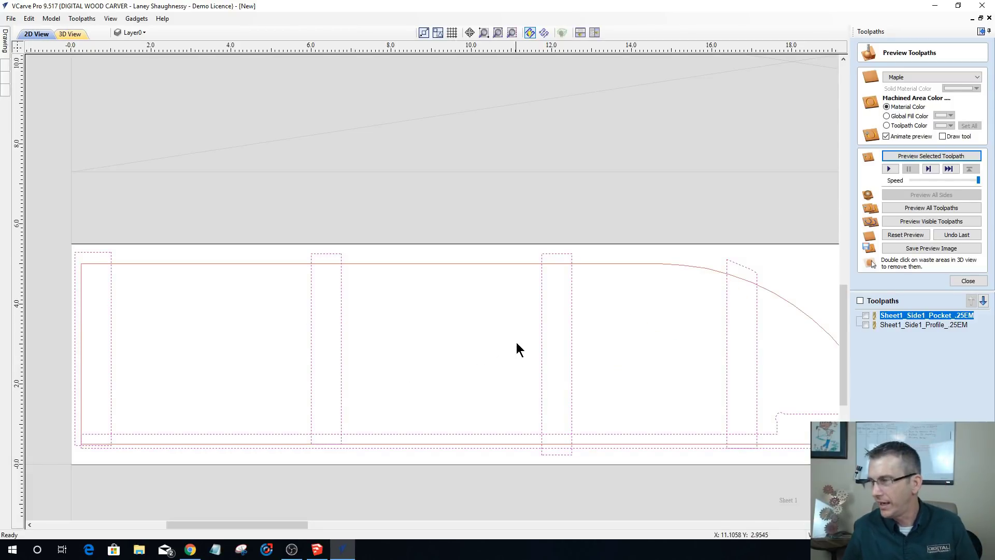
scroll(511, 316, down, 2)
scroll(580, 313, up, 1)
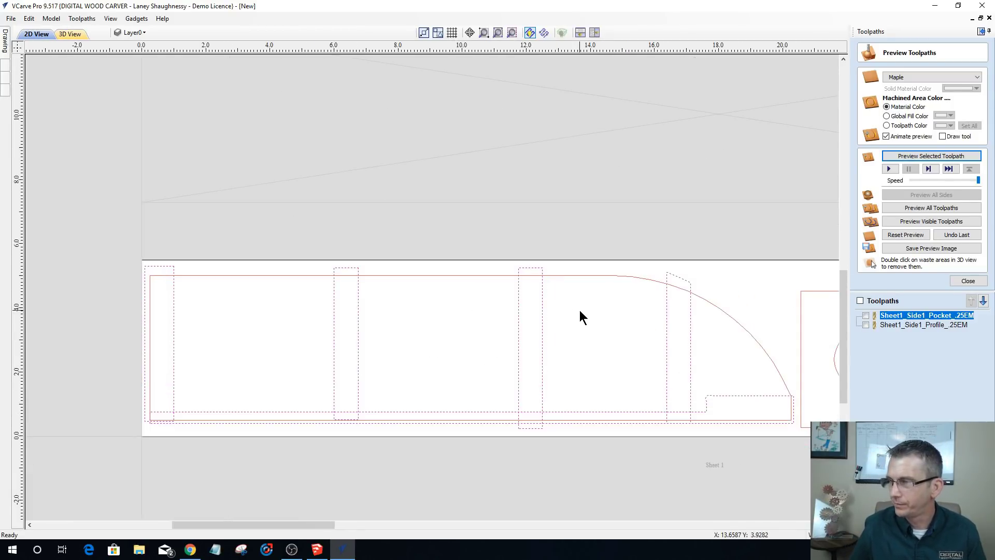
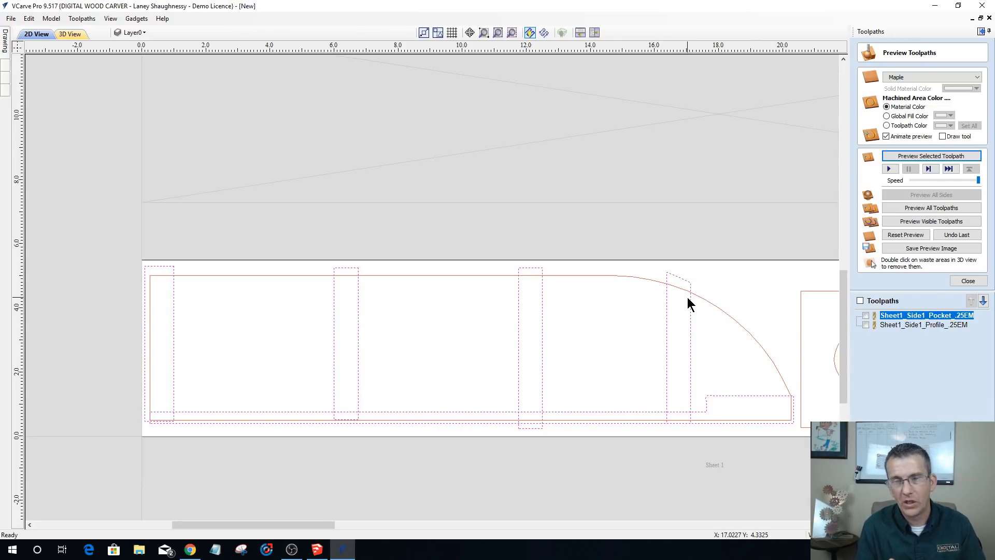
click(903, 315)
double_click(902, 315)
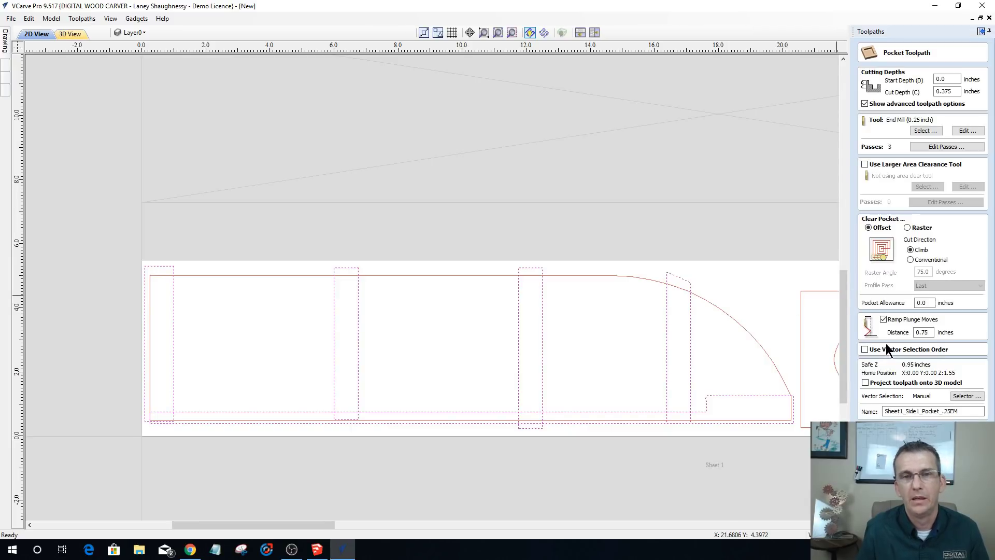
click(965, 129)
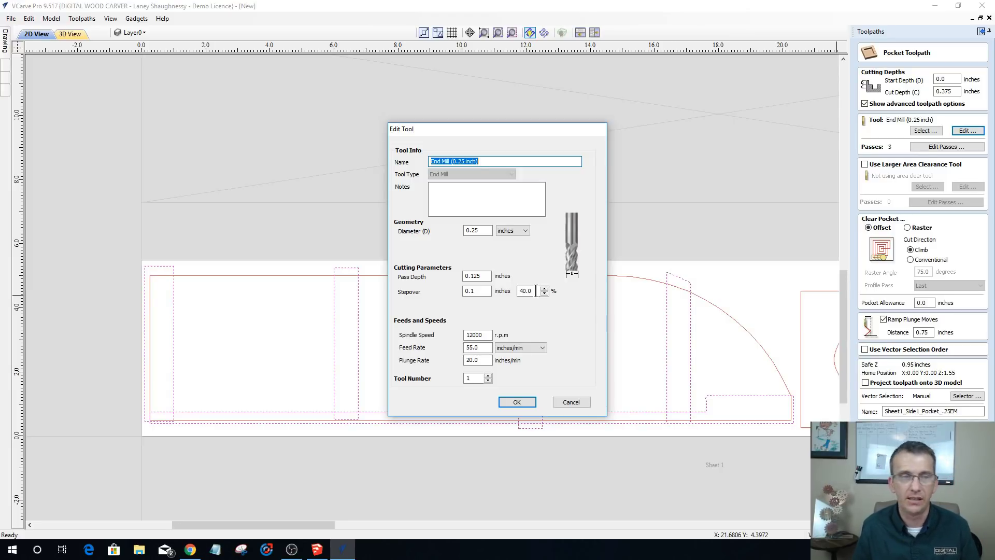
click(569, 403)
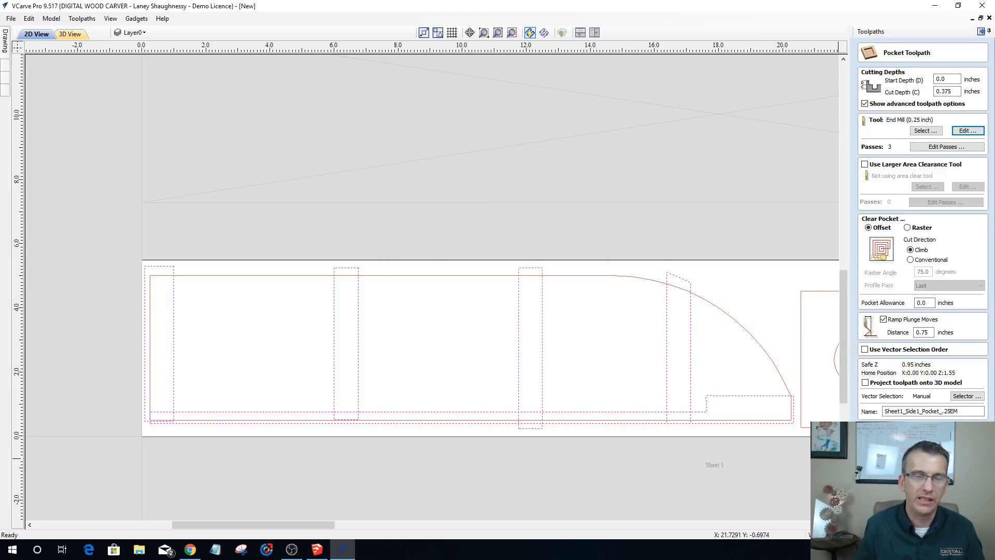
click(889, 431)
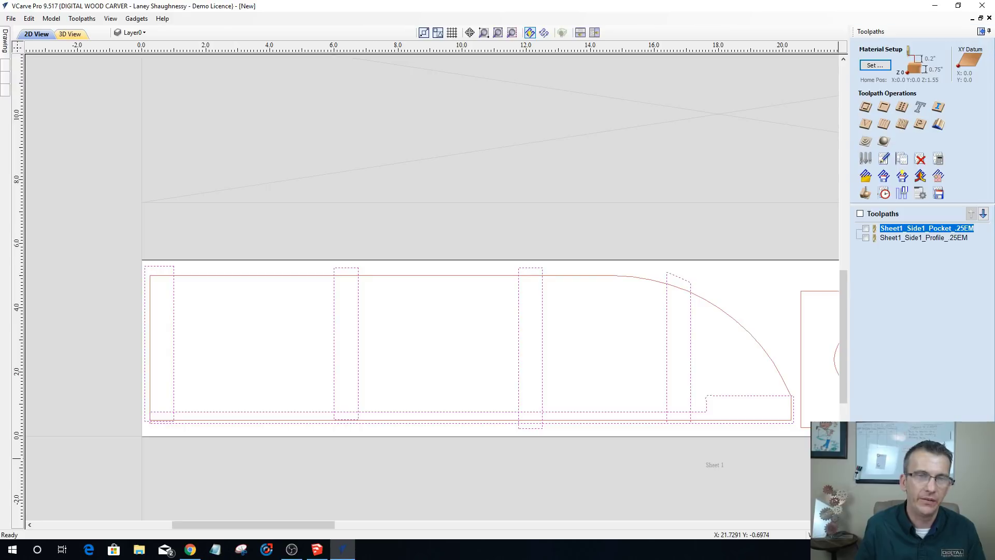
- Show the Sheet1_Side1_Pocket_.25EM toolpath and check its estimated machining time in the toolpaths summary
click(866, 228)
click(884, 193)
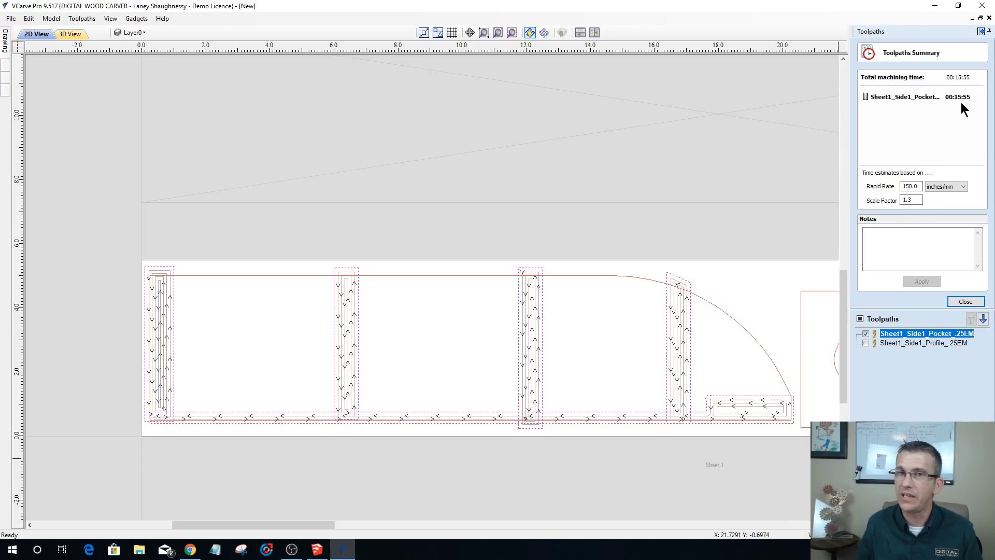
click(965, 302)
- Set the pocket toolpath's 0.25 inch end mill stepover to 75% and recalculate Sheet1_Side1_Pocket_.25EM
double_click(915, 234)
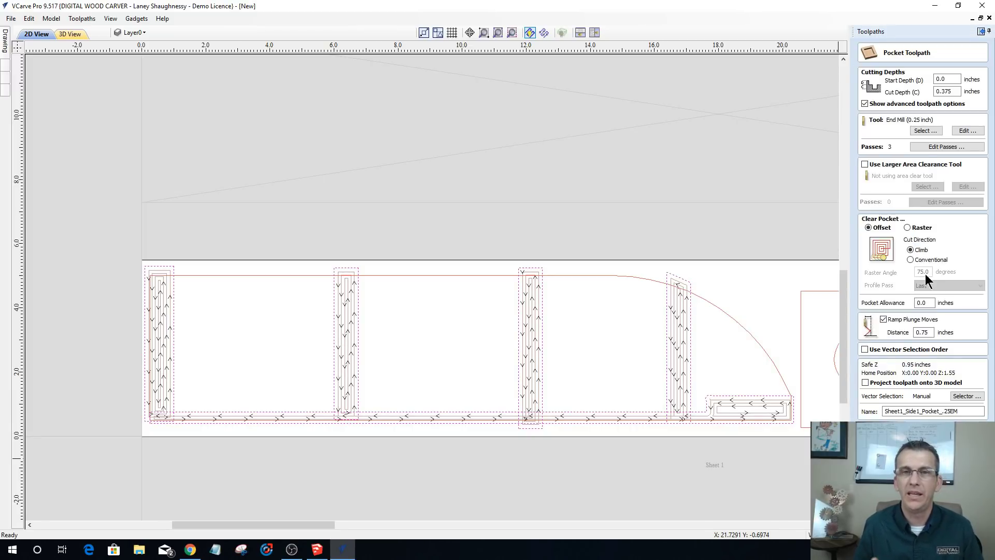
click(967, 130)
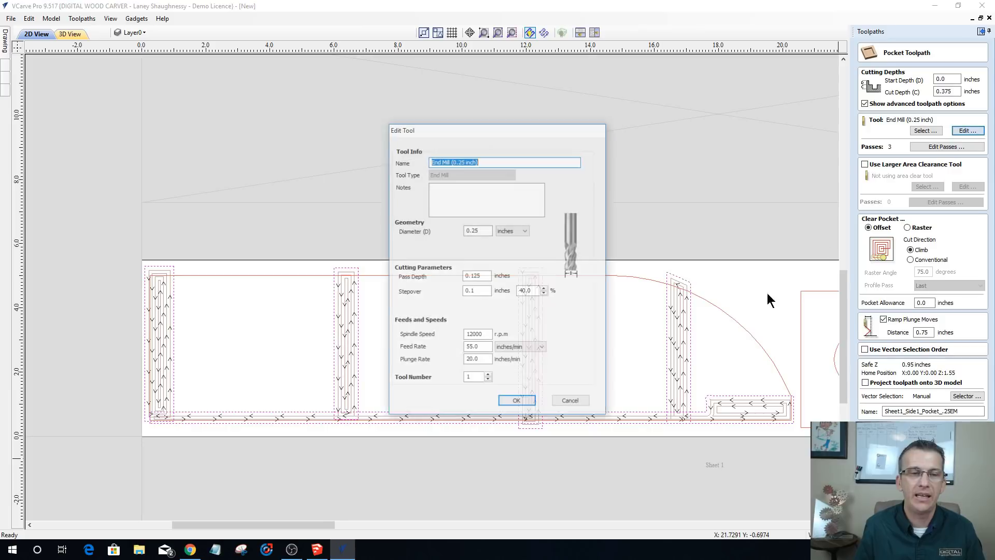
double_click(533, 290)
text(75)
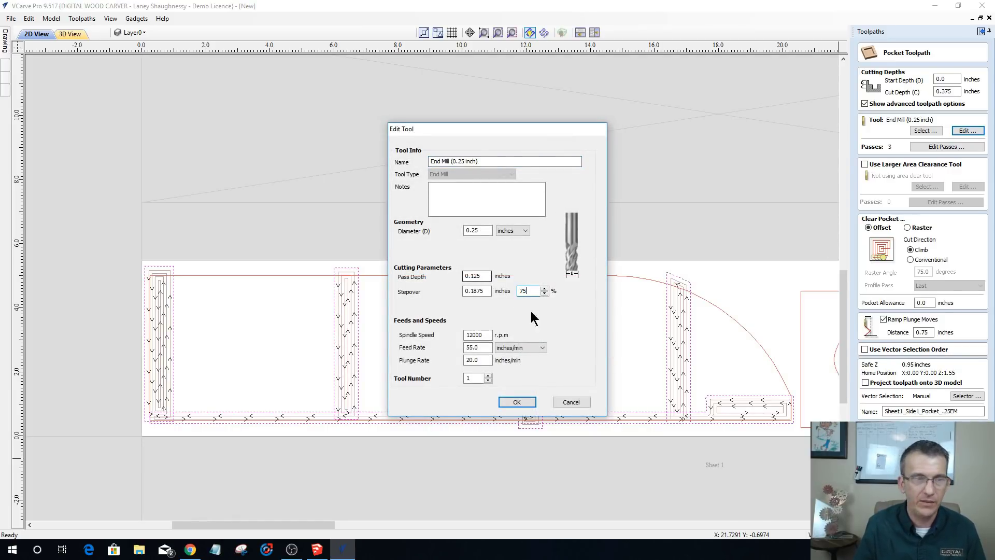
click(516, 402)
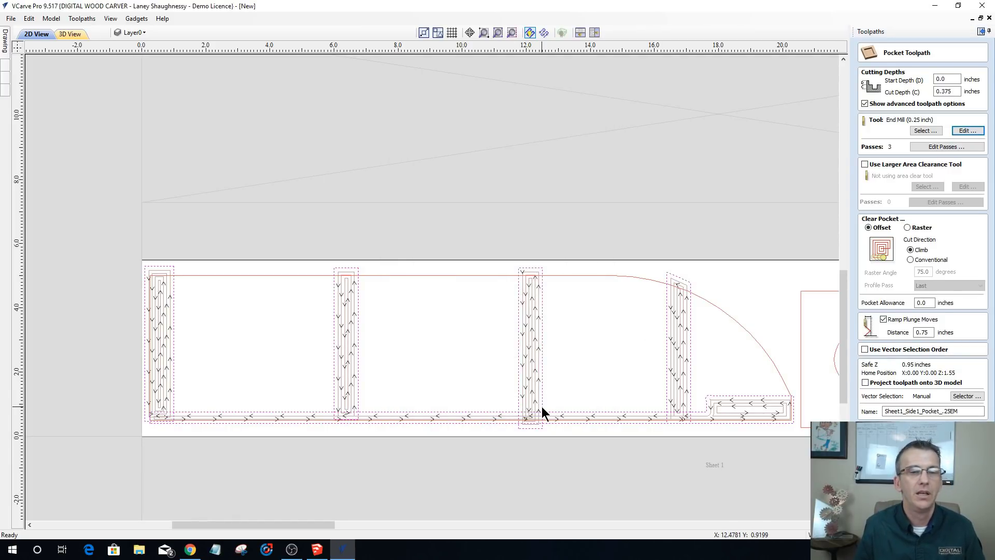
click(892, 432)
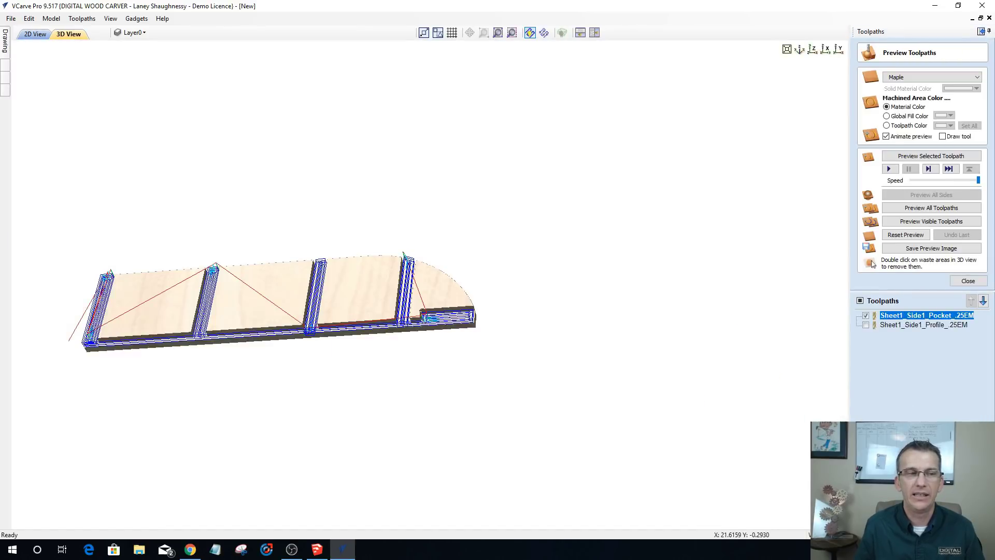
- Check the estimated machining time of the recalculated pocket toolpath and inspect its wider-spaced passes in 3D
click(967, 280)
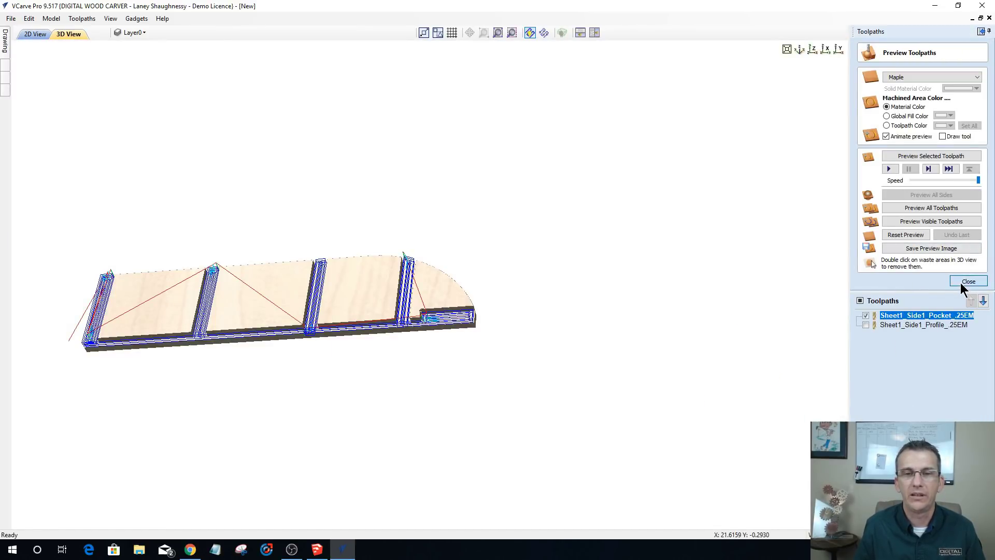
click(884, 193)
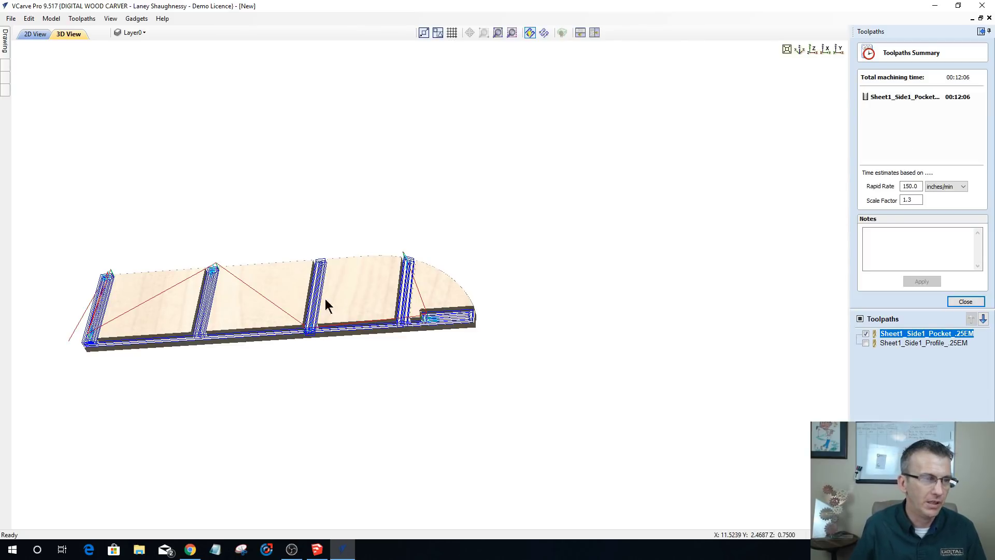
scroll(505, 313, up, 1)
drag(505, 313, 593, 344)
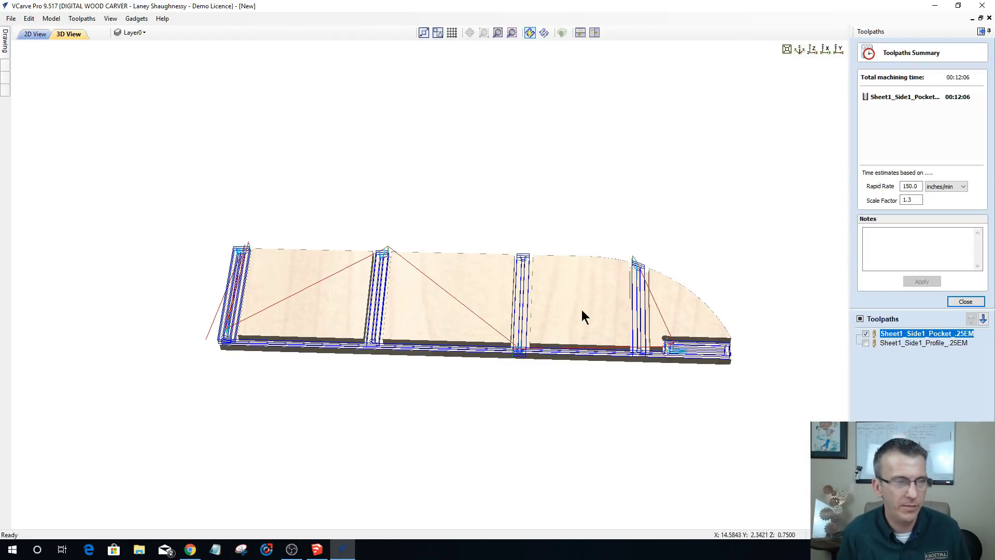
scroll(454, 203, down, 1)
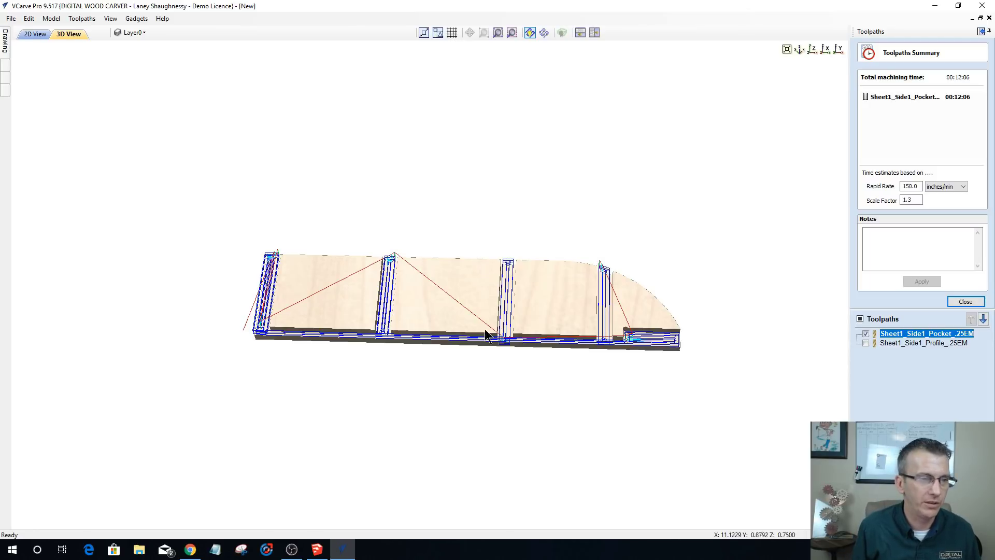
- Hide the Sheet1_Side1_Pocket_.25EM toolpath, view the bare machined side panel and return to the 2D drawing
click(866, 333)
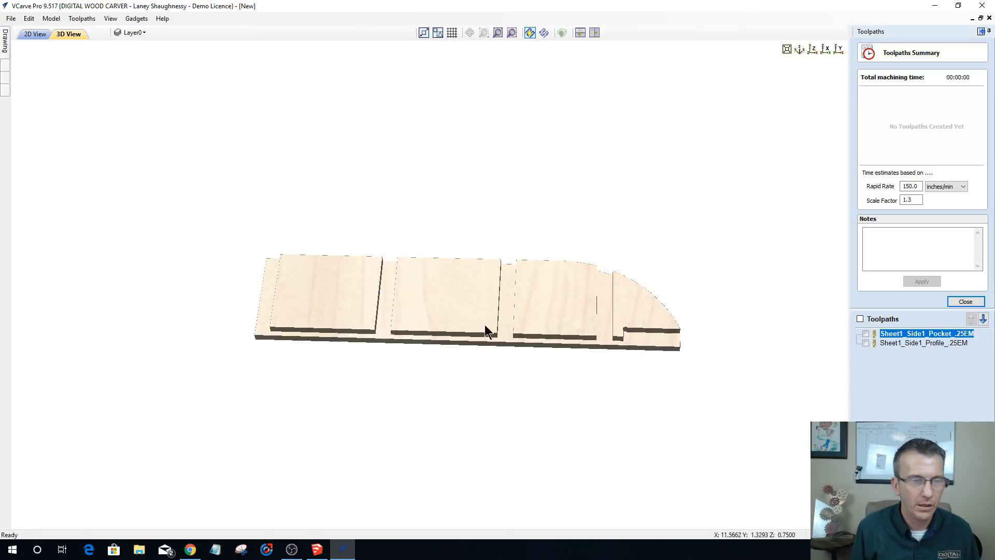
drag(384, 319, 376, 388)
click(34, 34)
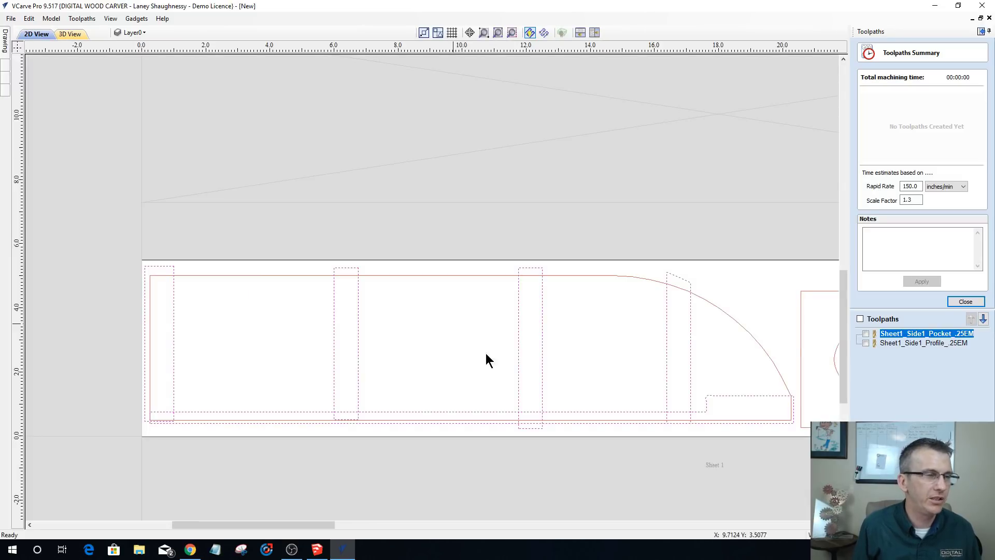
- Examine the side panel slots and the panel with five holes on Sheet 1, along with the surrounding sheet layouts
scroll(478, 343, down, 1)
scroll(484, 331, up, 1)
scroll(305, 482, up, 1)
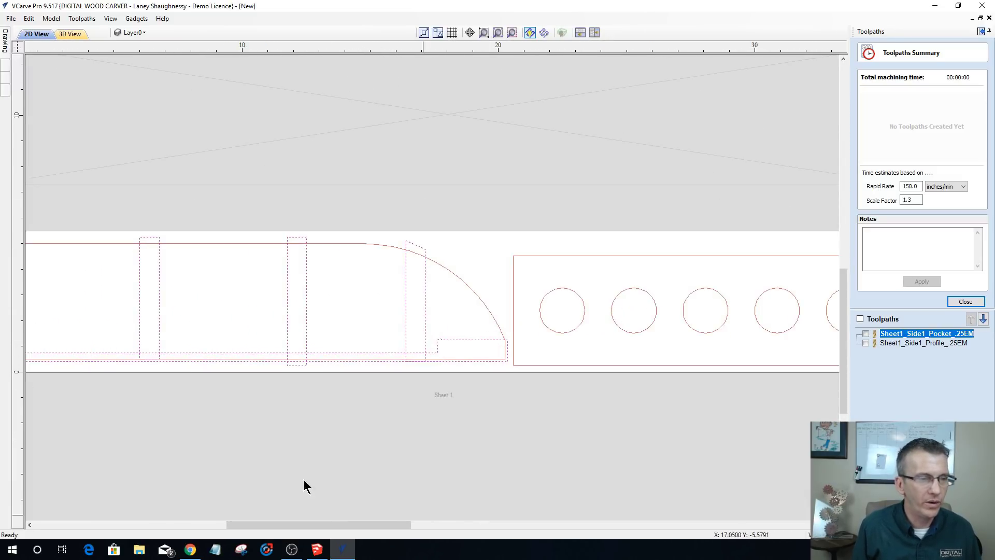
scroll(373, 360, down, 1)
scroll(373, 360, down, 1)
drag(446, 316, 630, 352)
scroll(508, 361, up, 1)
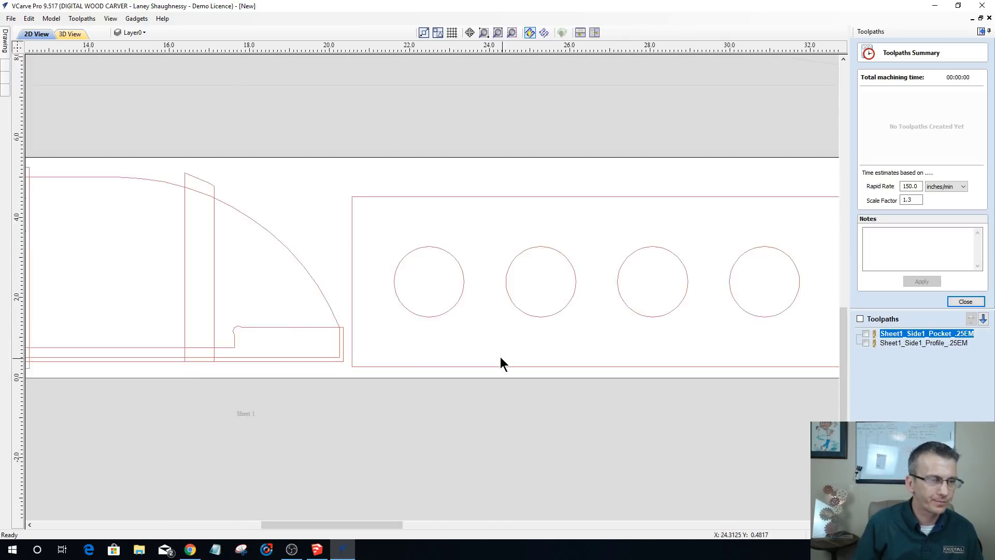
scroll(528, 289, down, 3)
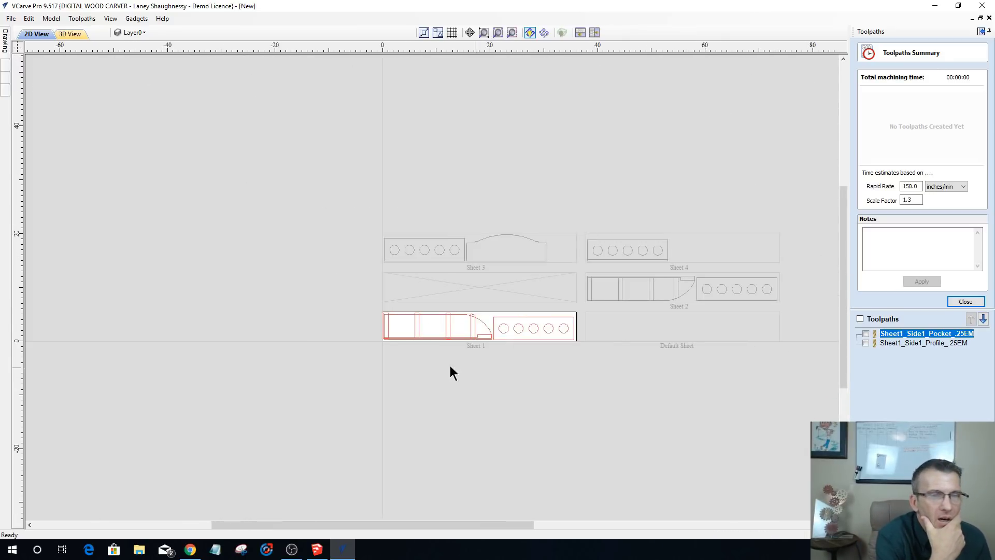
scroll(447, 356, up, 1)
scroll(442, 337, down, 3)
scroll(365, 319, up, 5)
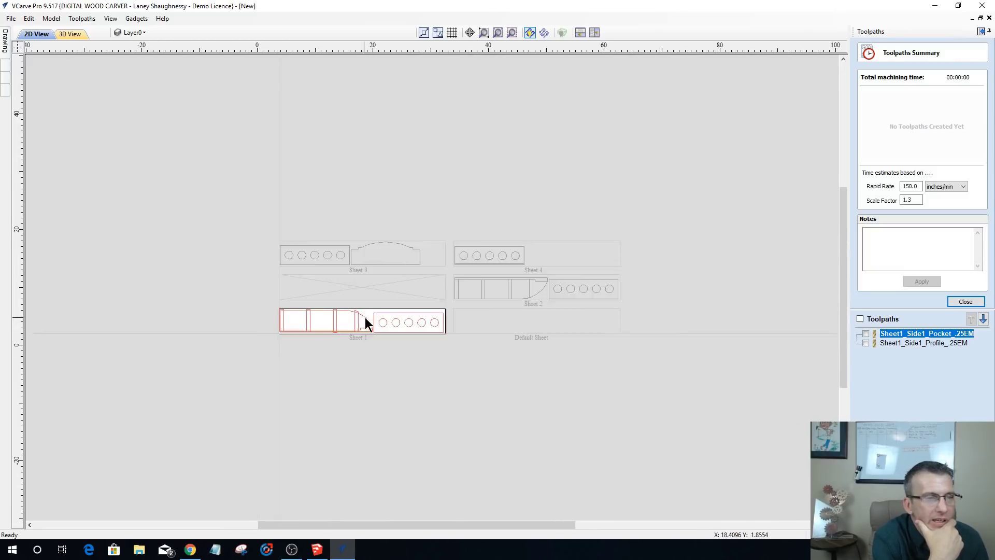
scroll(409, 337, up, 1)
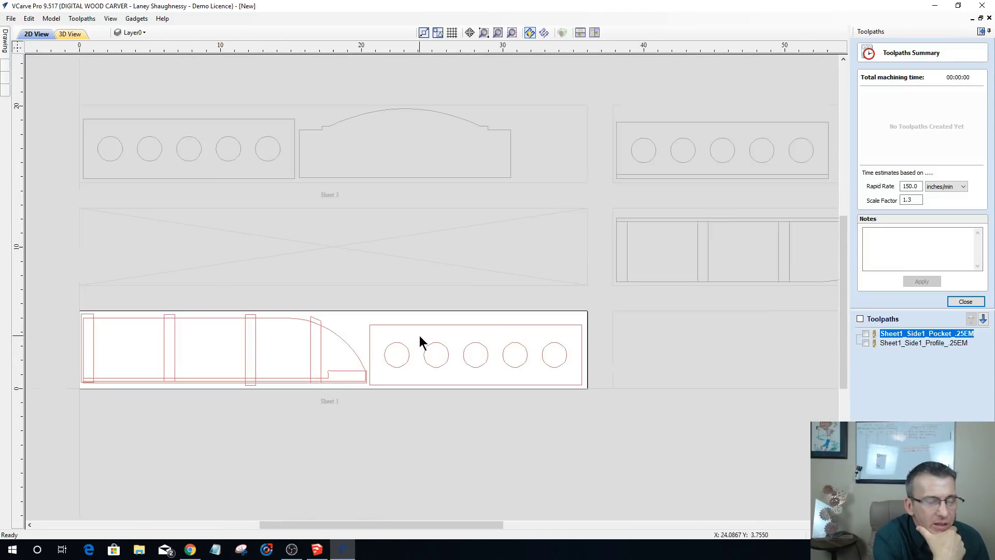
scroll(418, 334, down, 4)
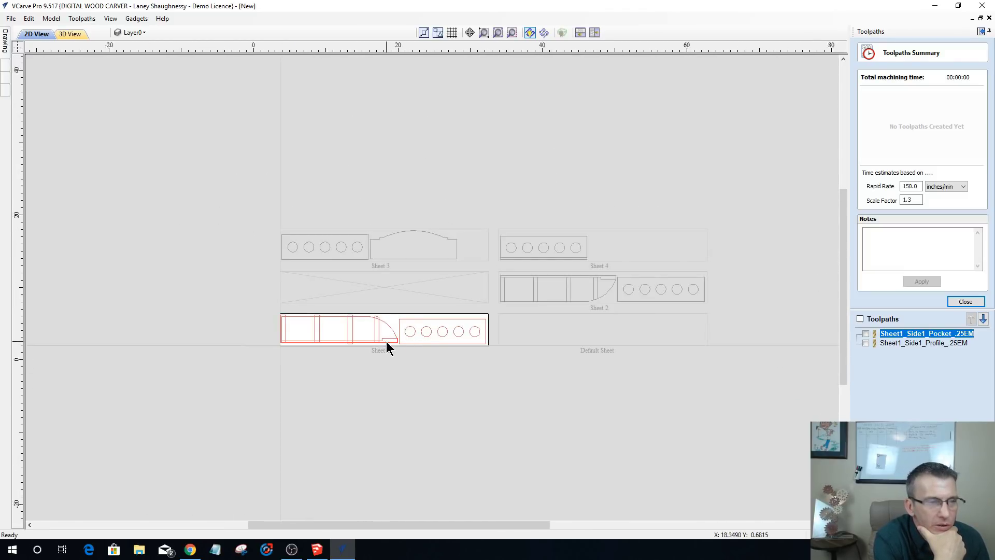
scroll(387, 341, up, 4)
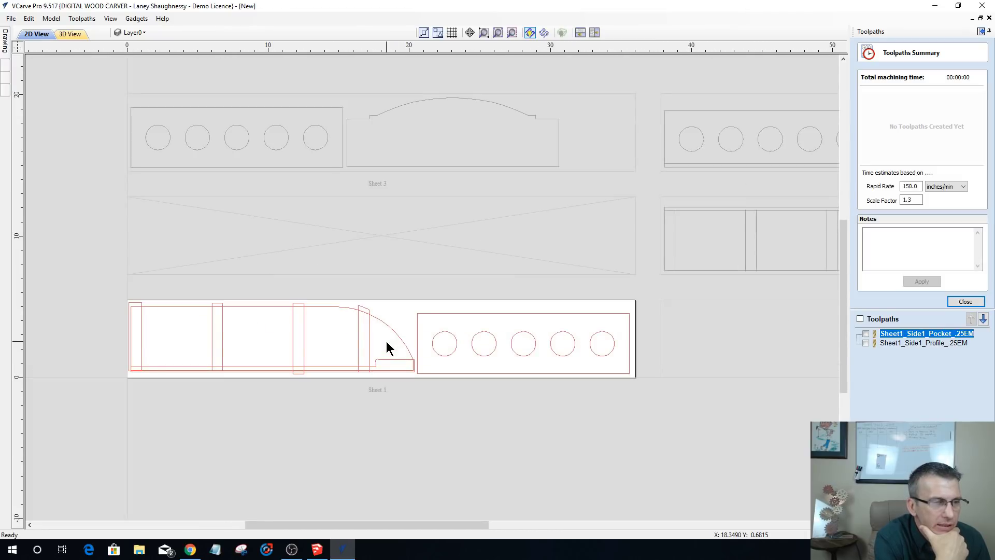
scroll(387, 341, down, 3)
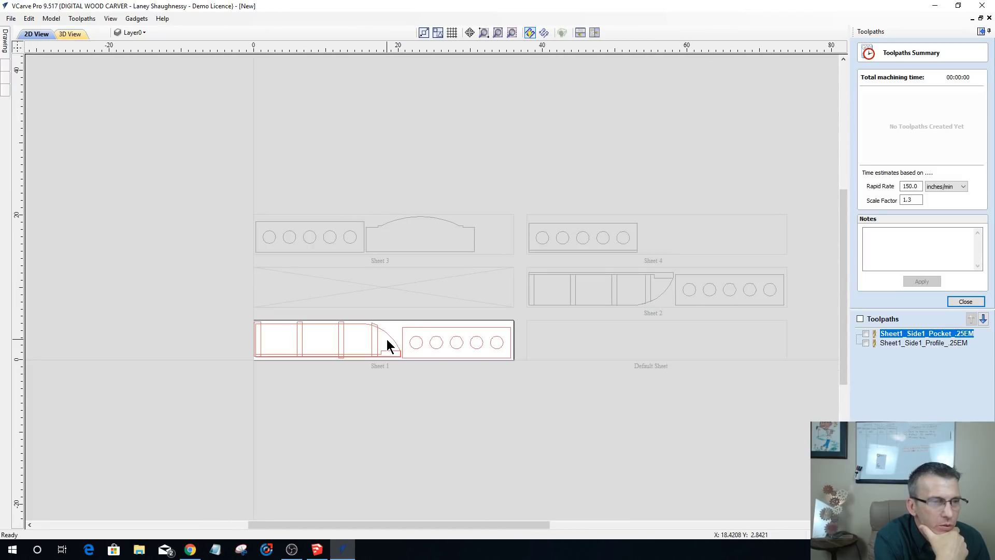
scroll(388, 339, up, 1)
scroll(390, 344, up, 2)
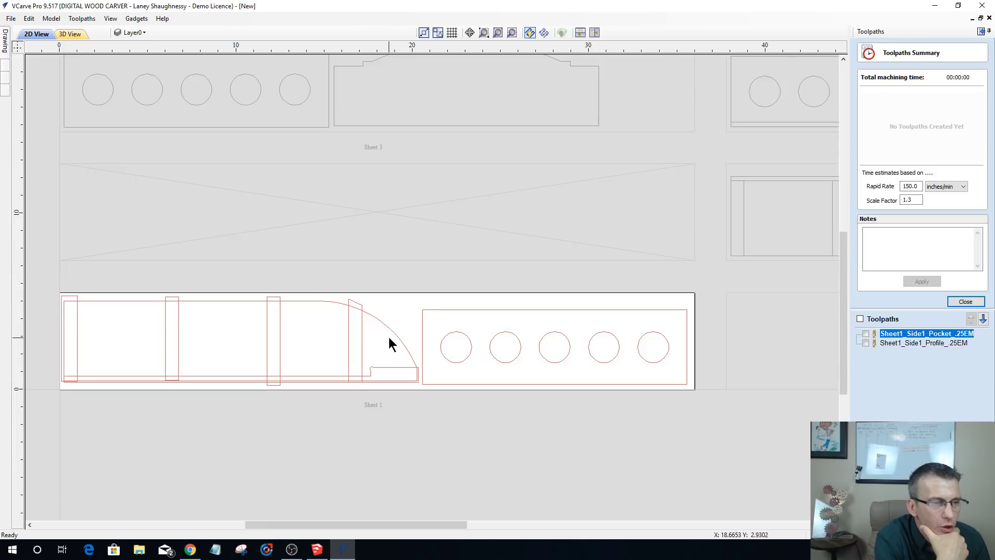
middle_drag(389, 338, 513, 293)
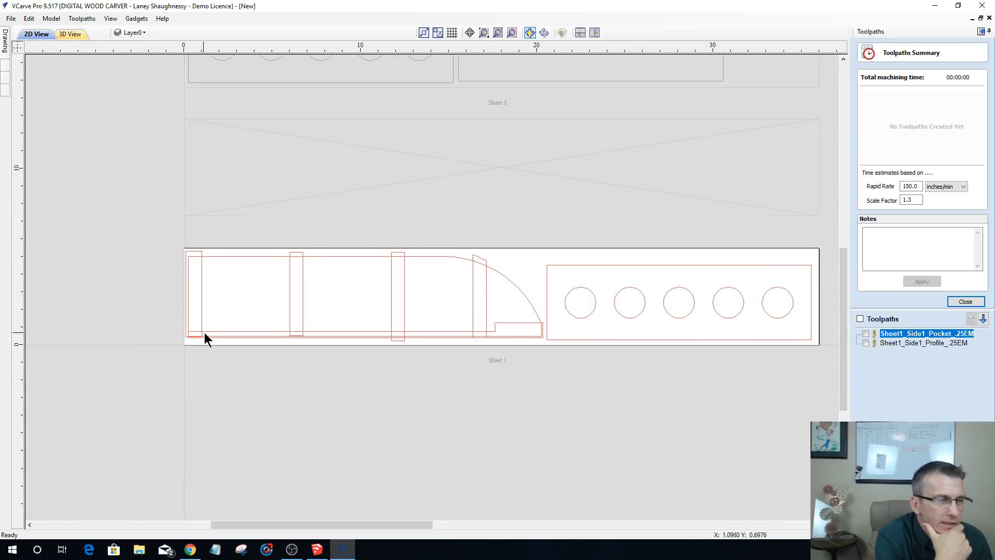
scroll(215, 332, up, 2)
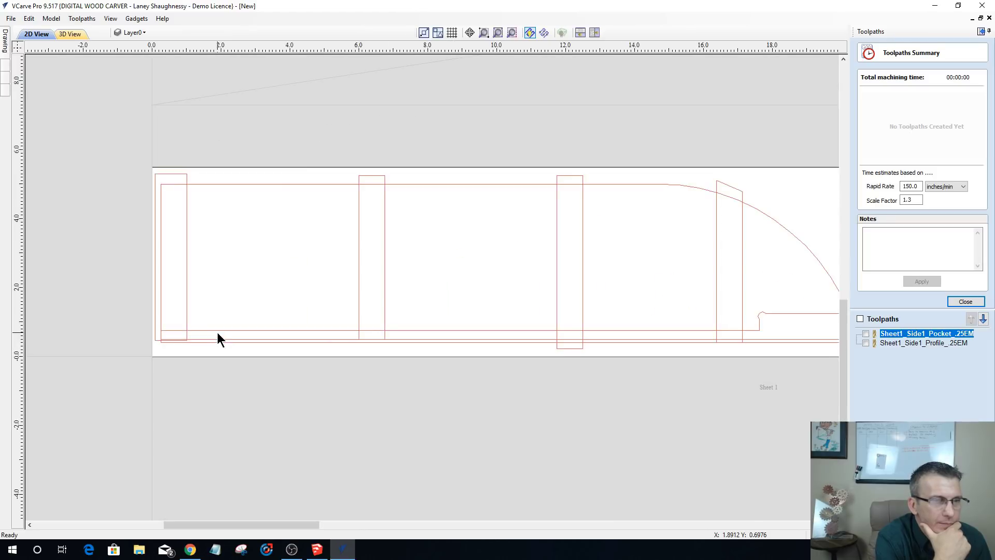
scroll(218, 335, down, 2)
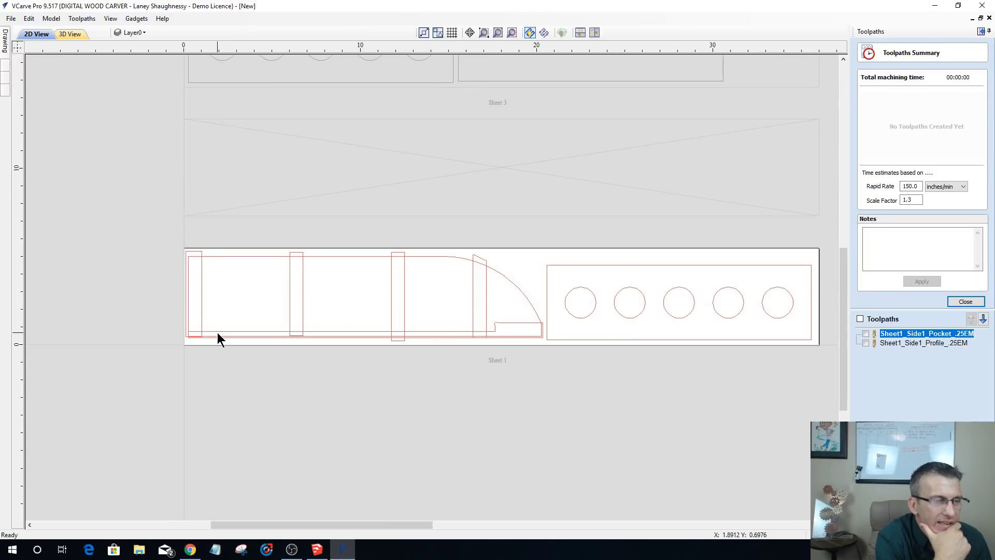
scroll(218, 333, down, 2)
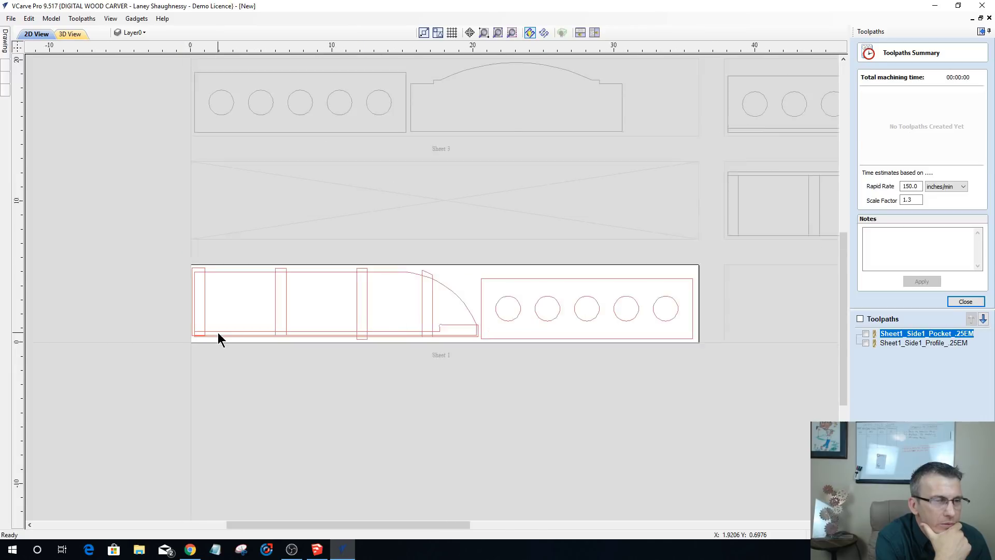
- Examine how the parts fill Sheet 1 and compare it with the layouts on Sheets 2, 3 and 4
scroll(218, 333, up, 2)
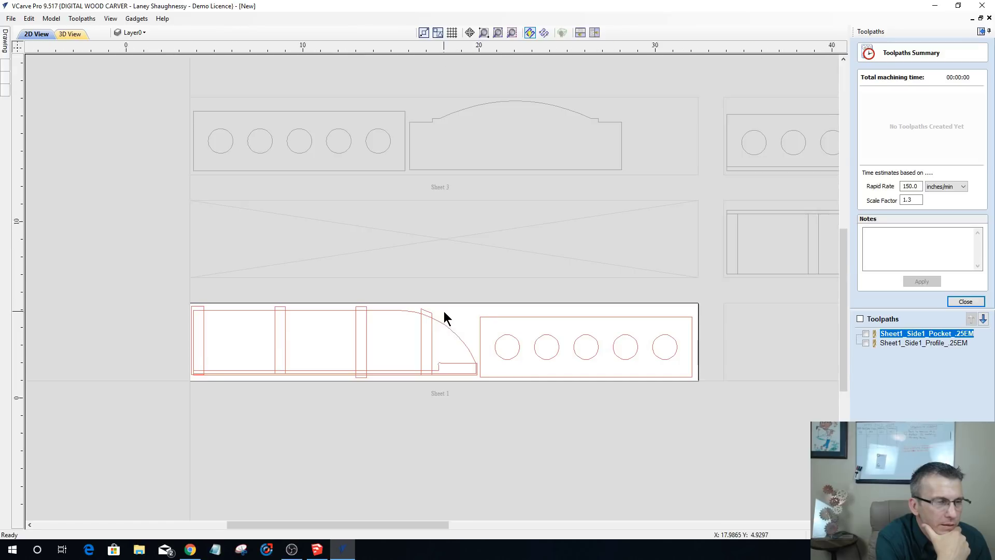
scroll(444, 314, up, 3)
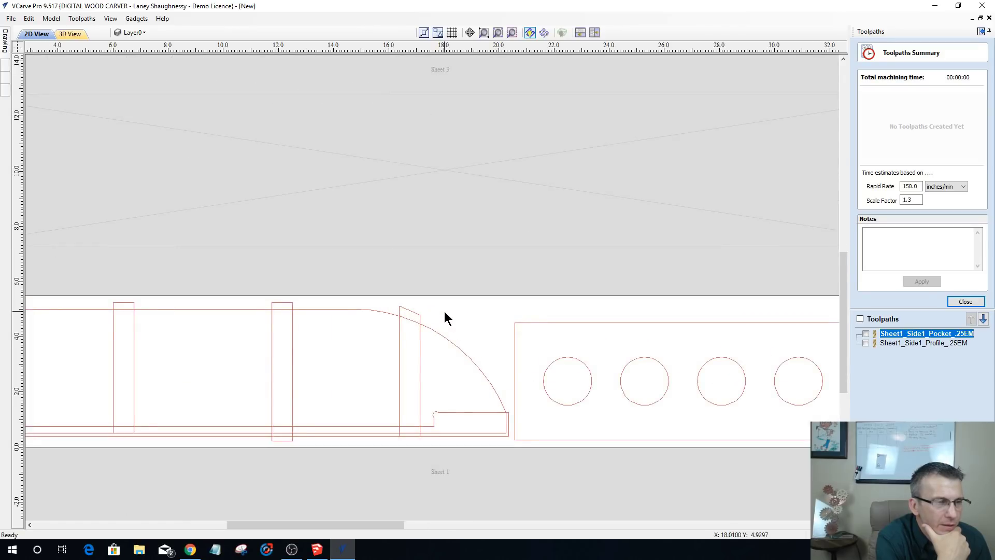
scroll(444, 312, down, 3)
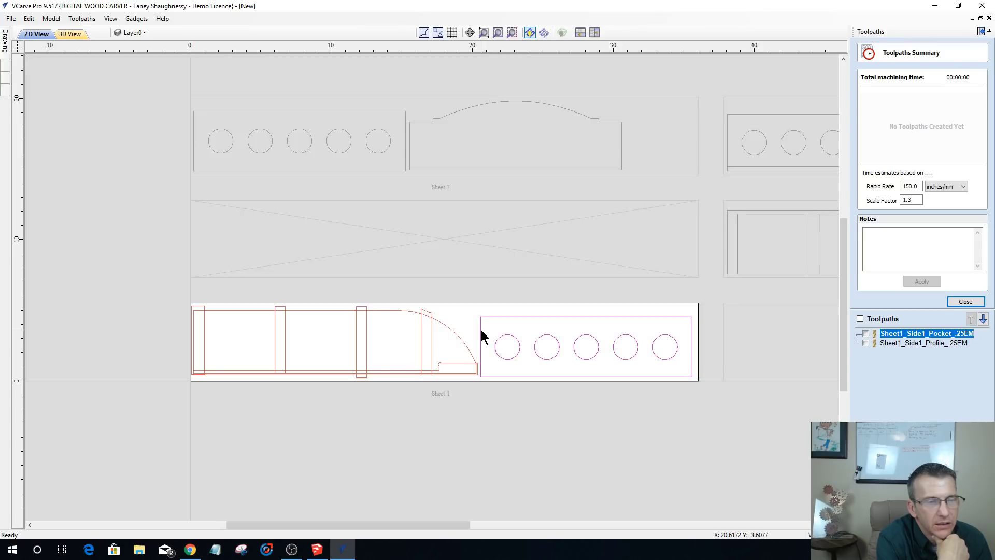
scroll(481, 330, down, 3)
scroll(481, 330, up, 2)
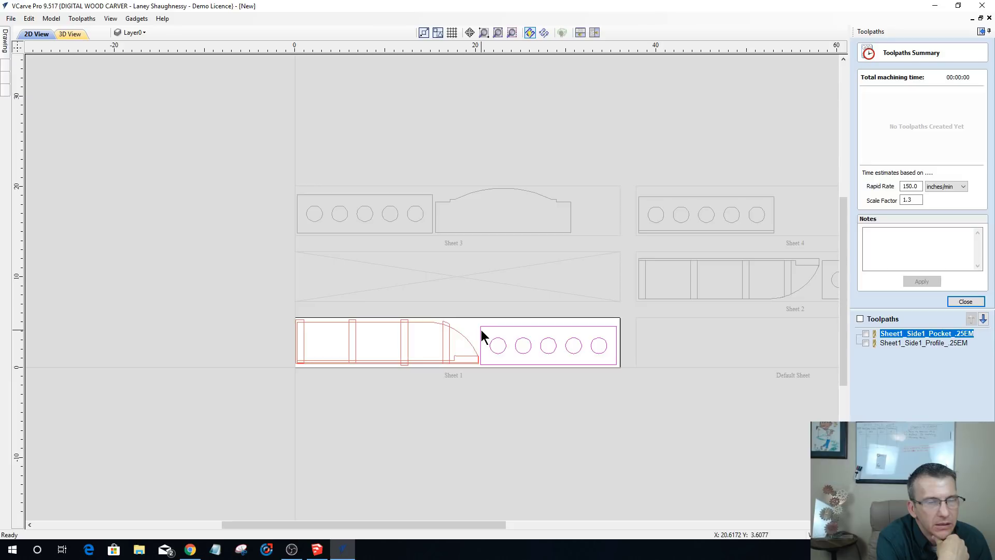
scroll(481, 329, down, 2)
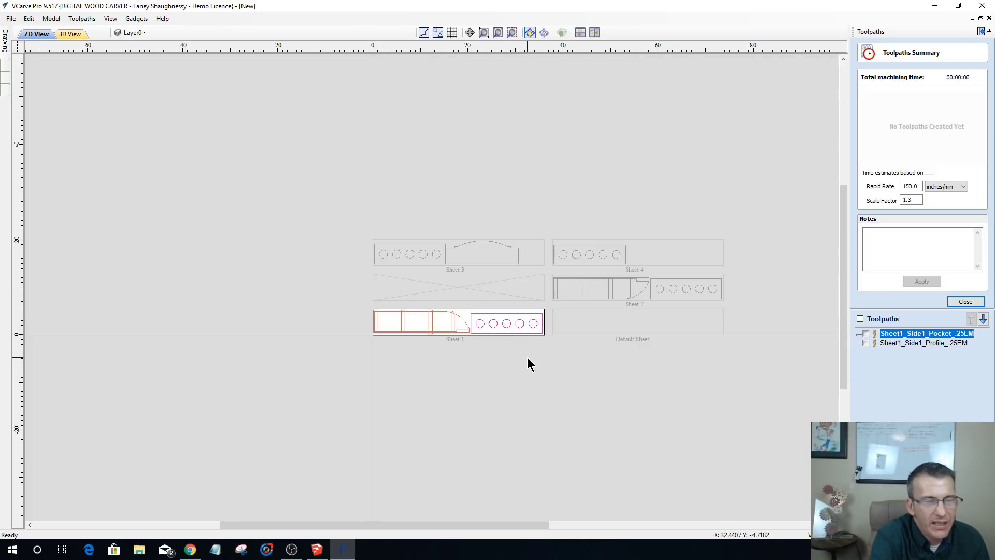
scroll(431, 345, up, 2)
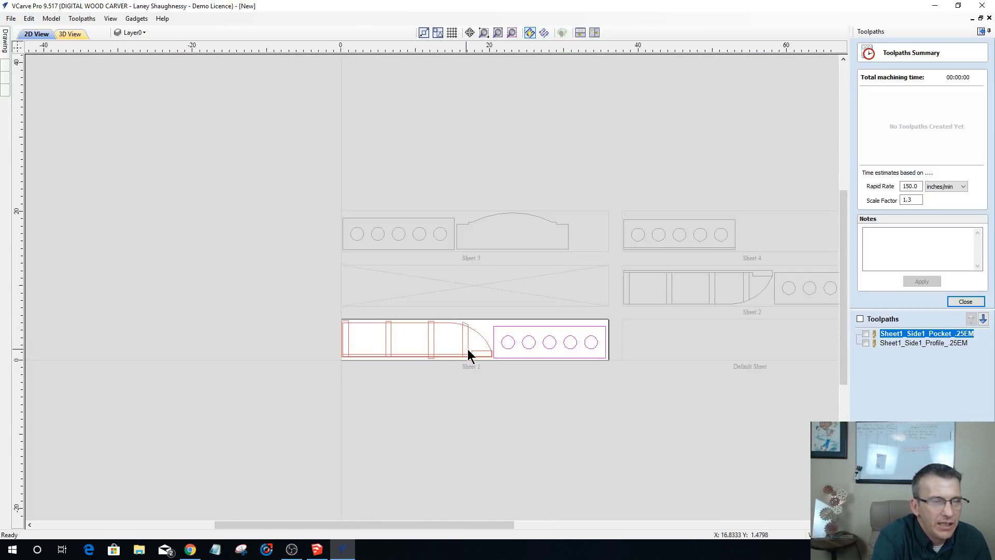
scroll(469, 351, up, 2)
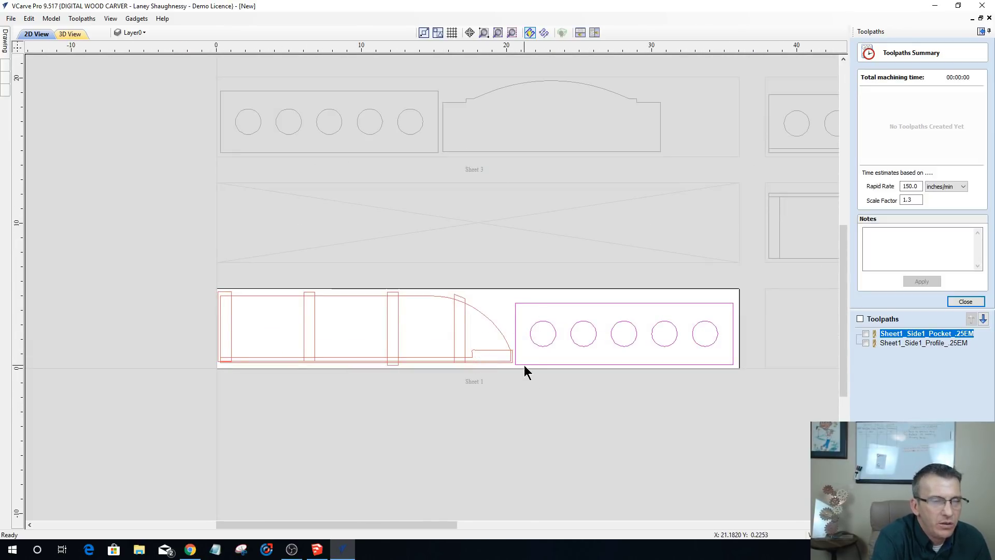
scroll(524, 365, down, 2)
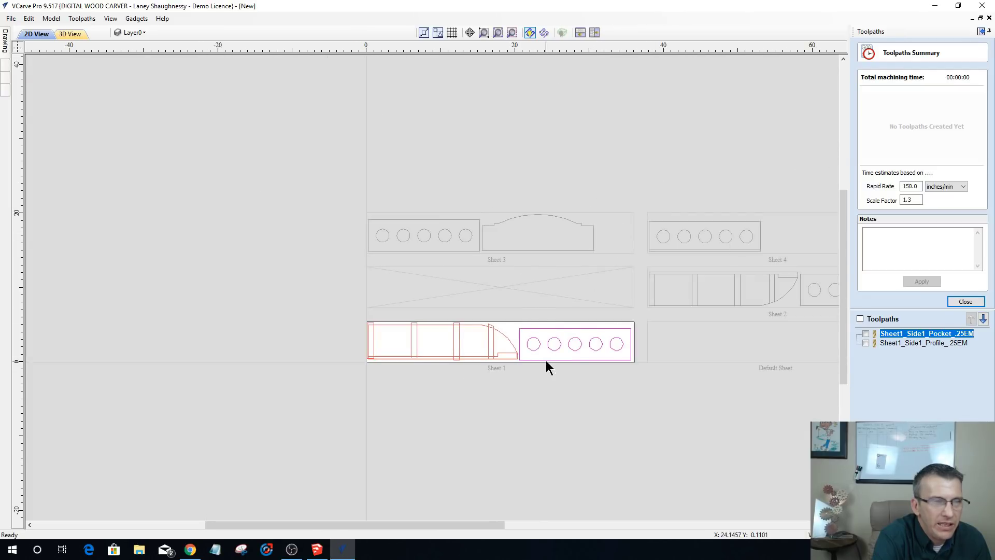
scroll(540, 337, down, 1)
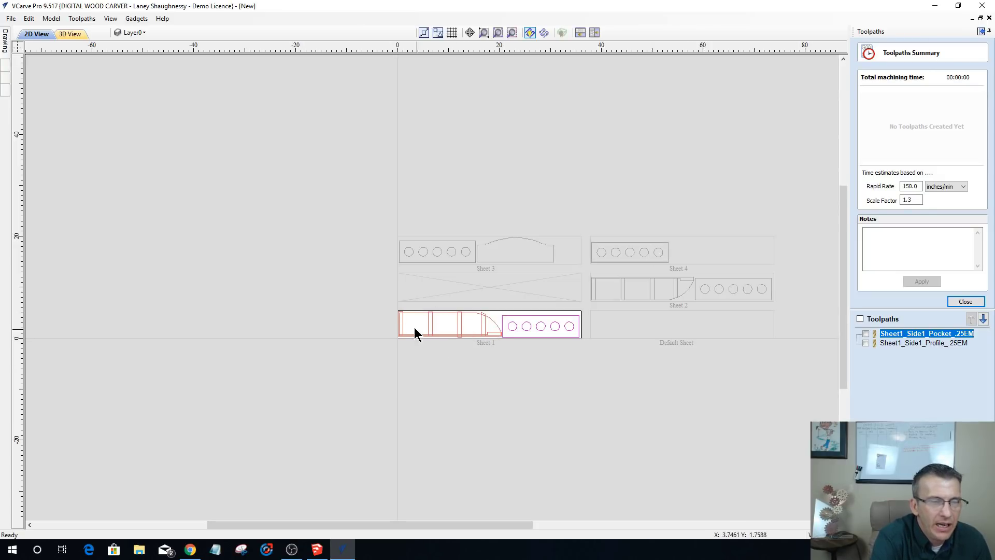
scroll(444, 325, up, 5)
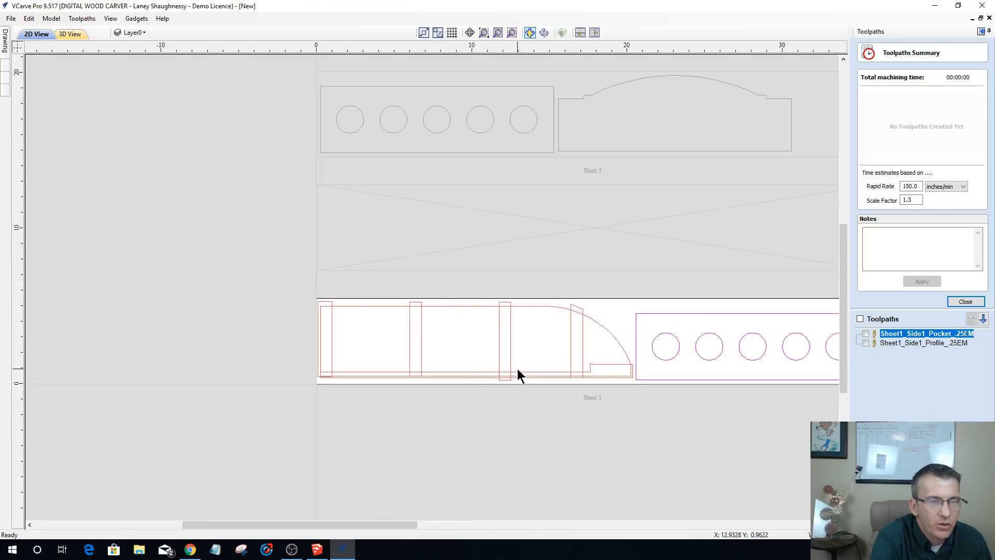
scroll(524, 363, down, 2)
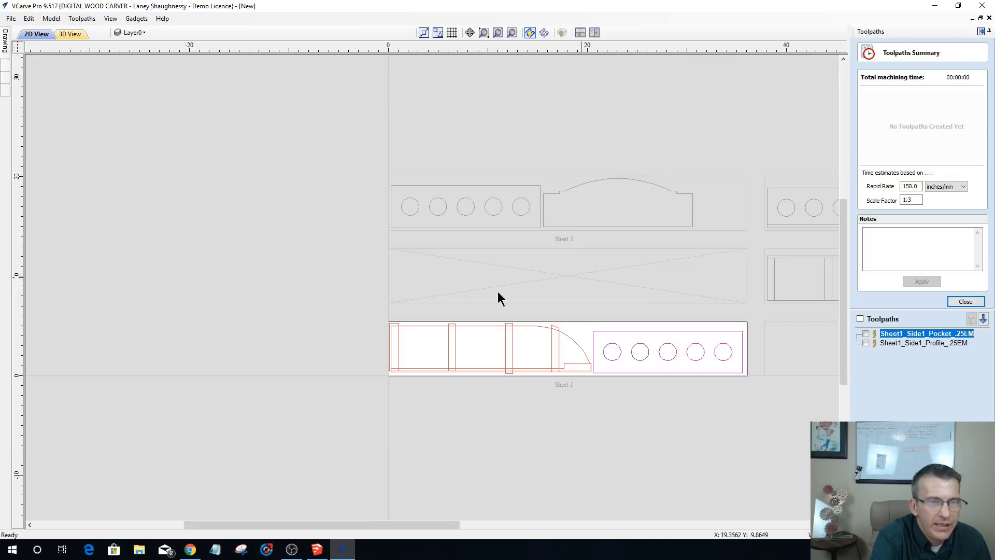
scroll(434, 298, down, 3)
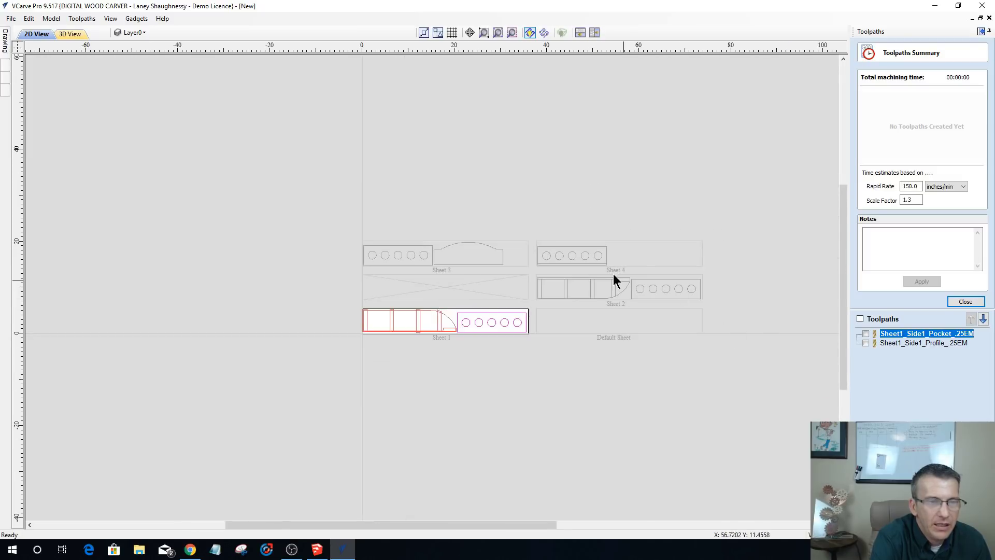
scroll(613, 273, up, 3)
scroll(657, 382, down, 4)
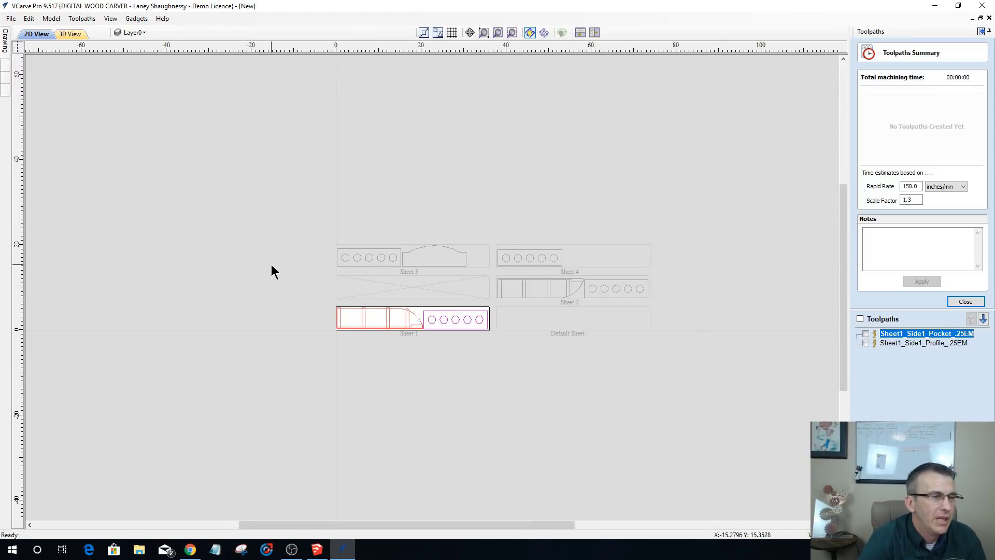
scroll(409, 328, up, 3)
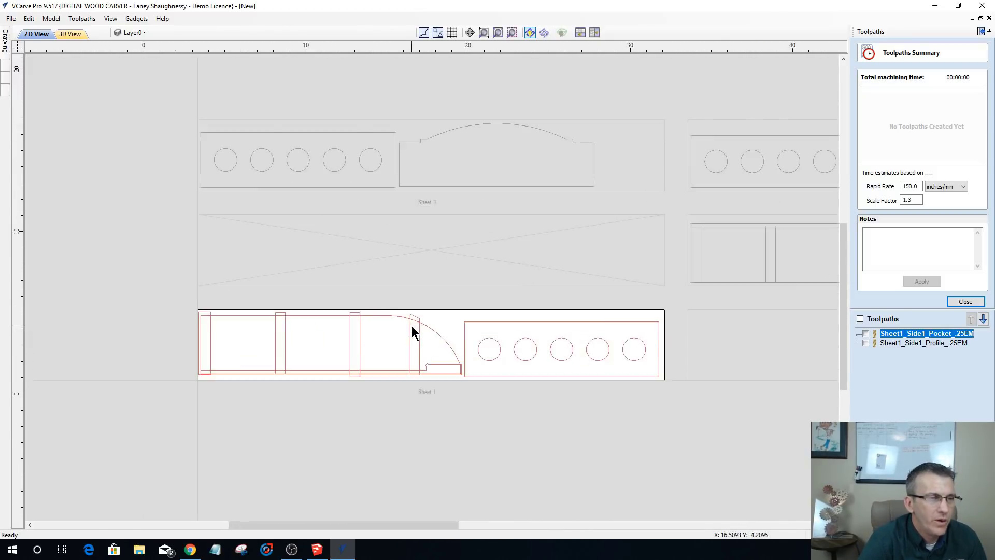
scroll(425, 289, down, 4)
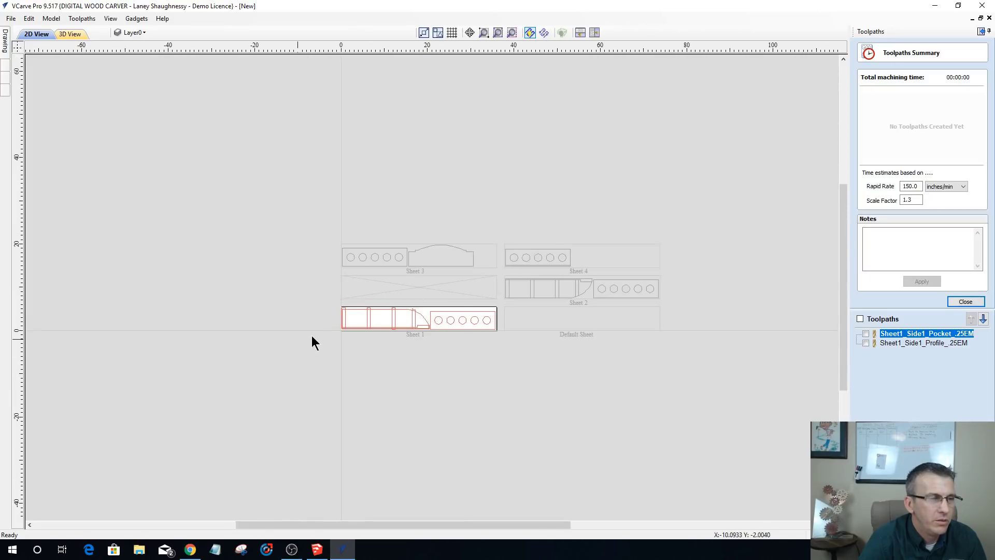
scroll(332, 340, up, 3)
scroll(433, 322, down, 3)
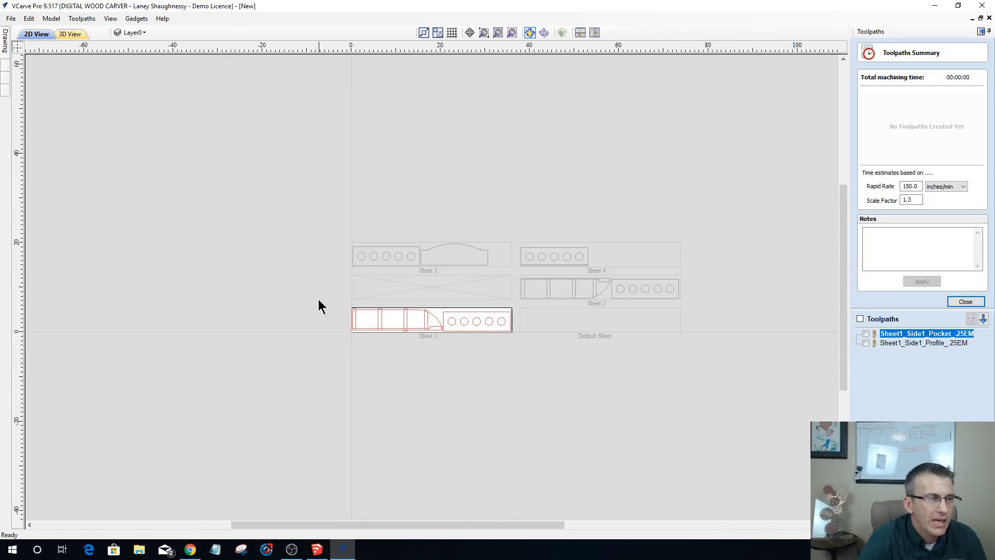
- Select all part vectors on Sheet 1 and move them to the Default Sheet
drag(318, 300, 481, 313)
drag(522, 347, 523, 349)
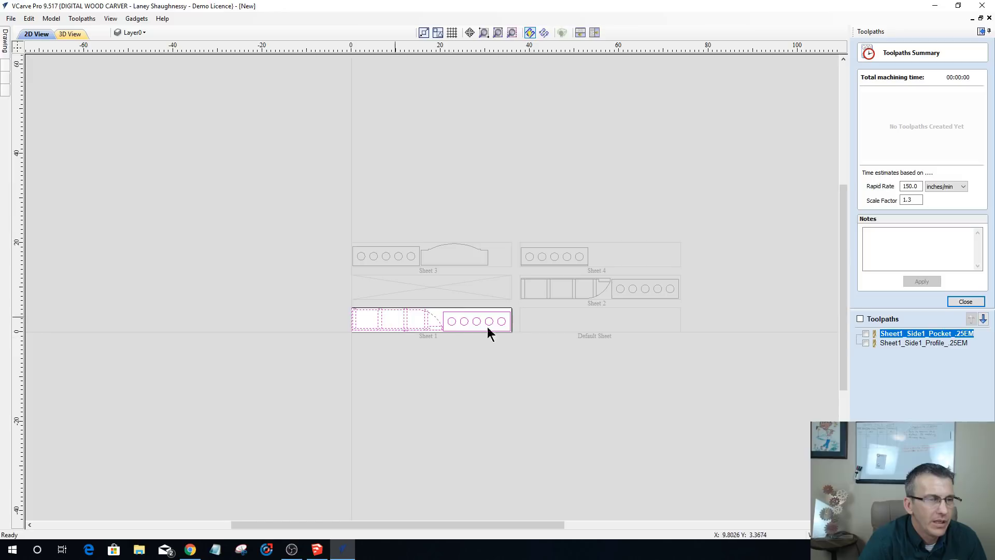
right_click(442, 332)
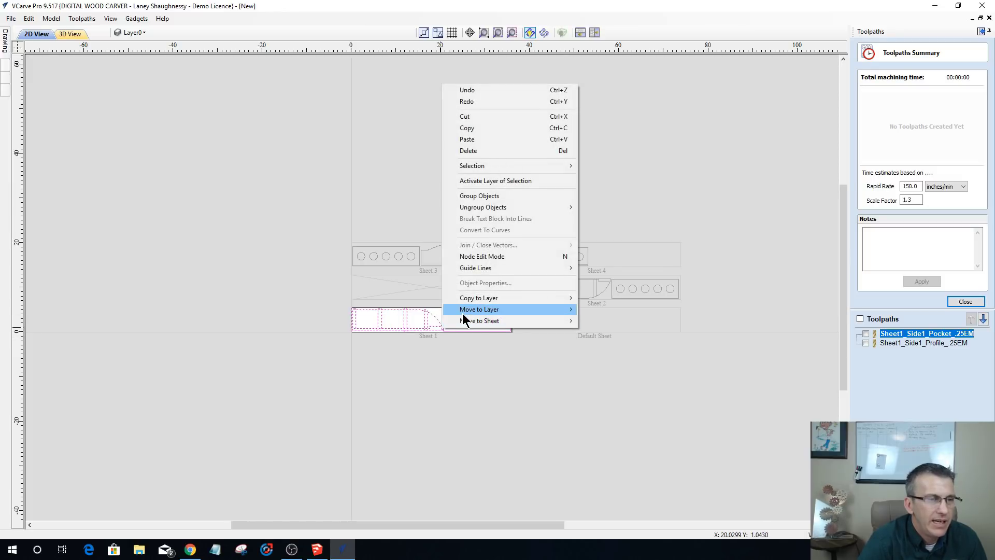
mouse_move(463, 313)
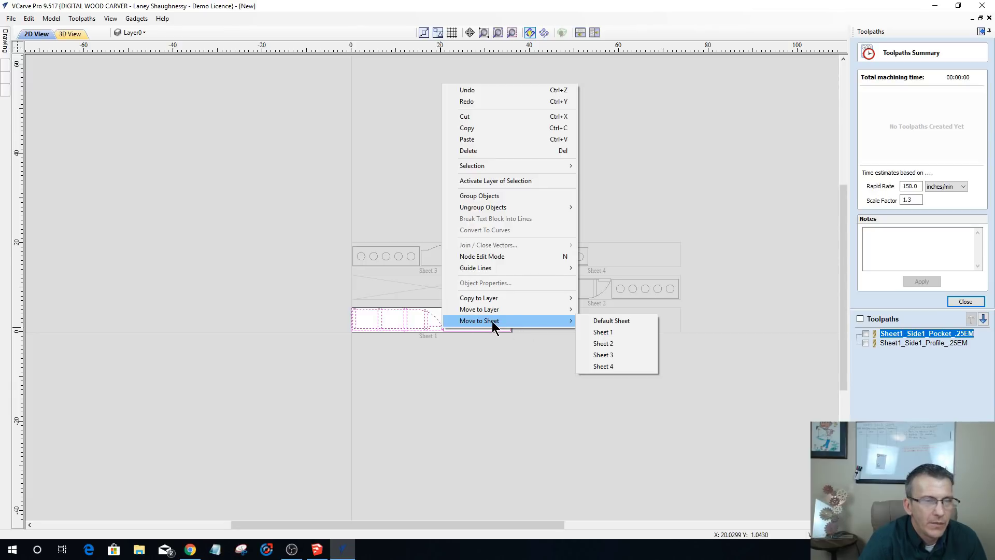
click(618, 322)
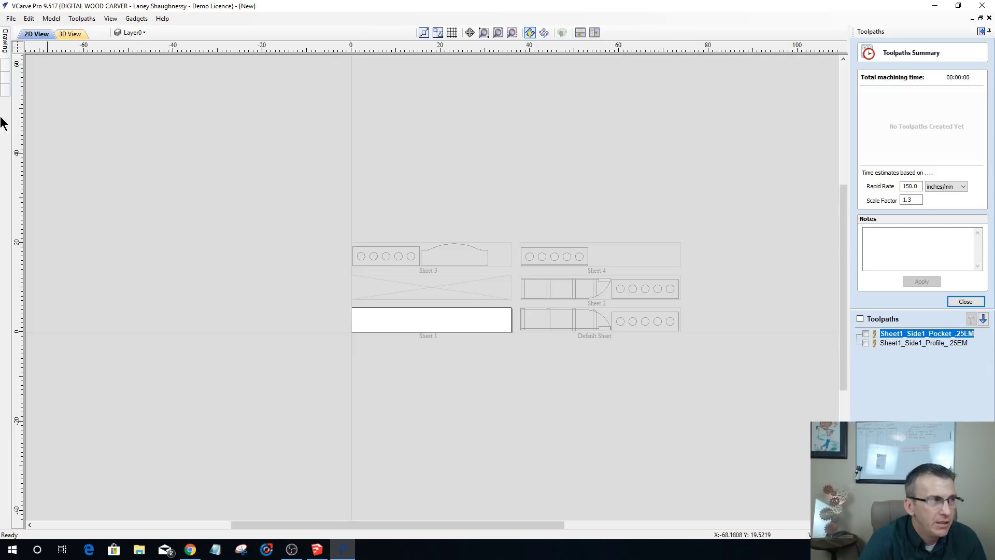
- Use Nest Parts to make sheet 0 active, dismiss the toolpath summary, and exit nesting without applying a layout
mouse_move(5, 41)
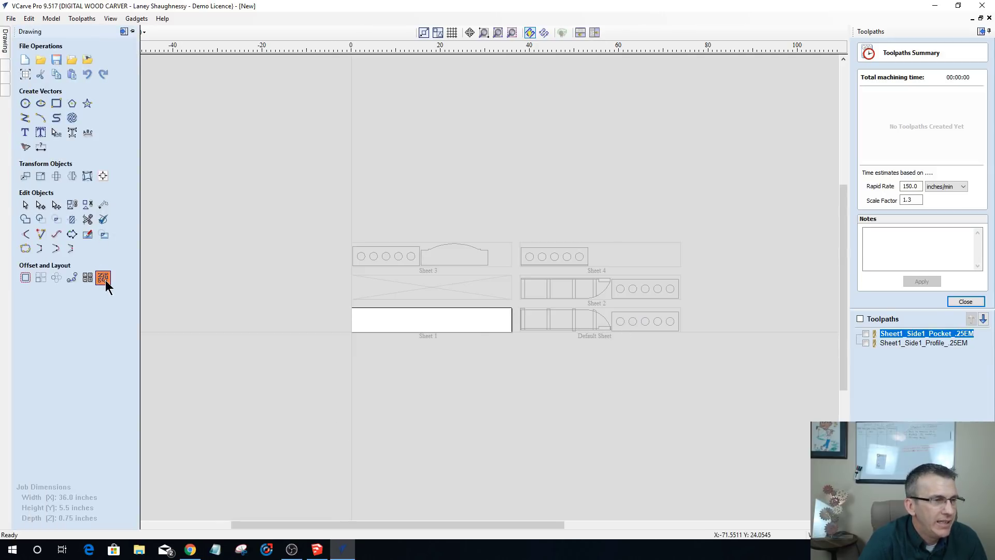
click(104, 280)
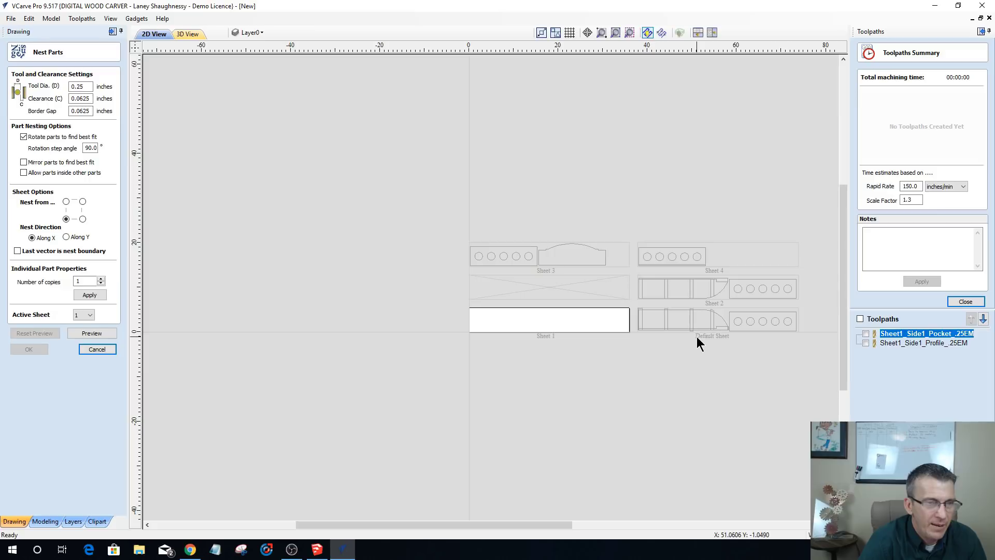
click(81, 315)
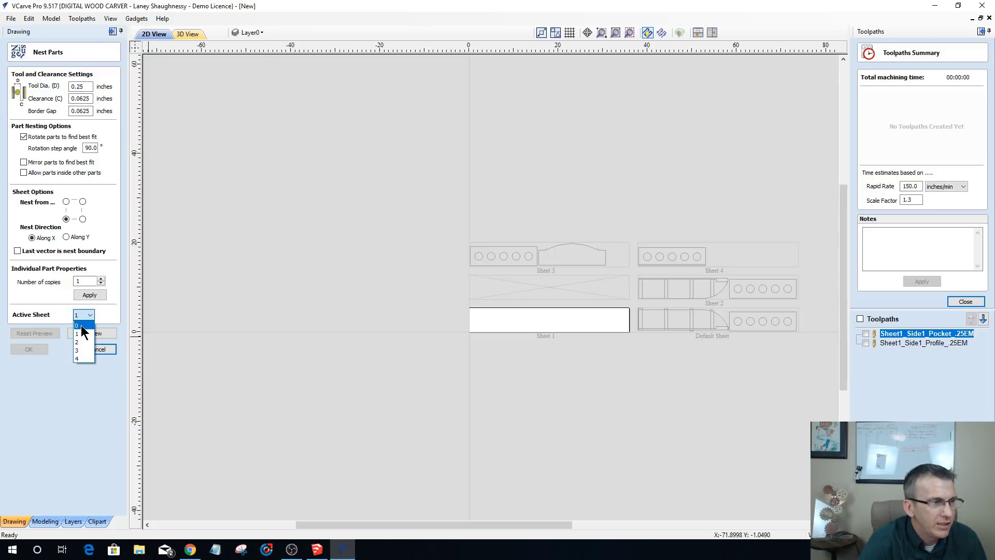
click(81, 326)
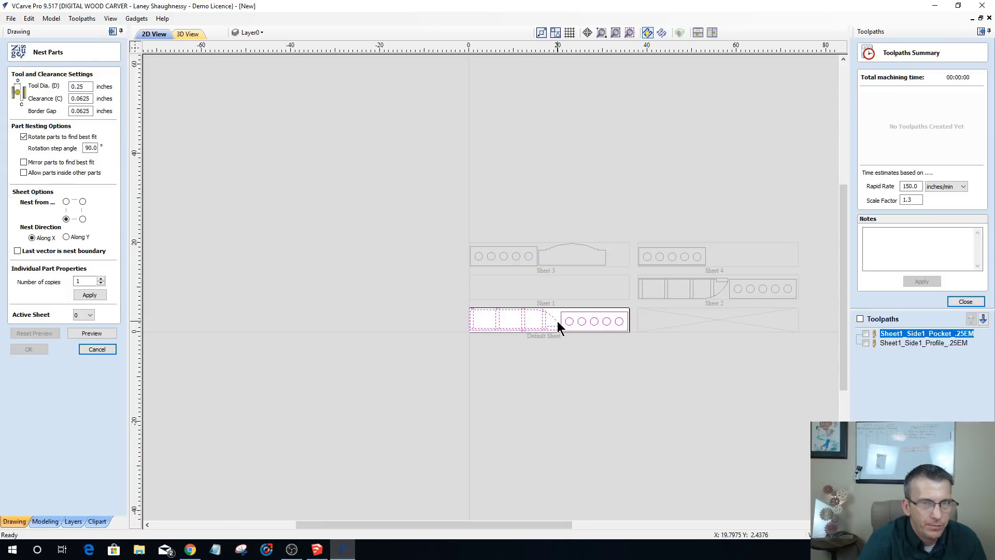
click(964, 301)
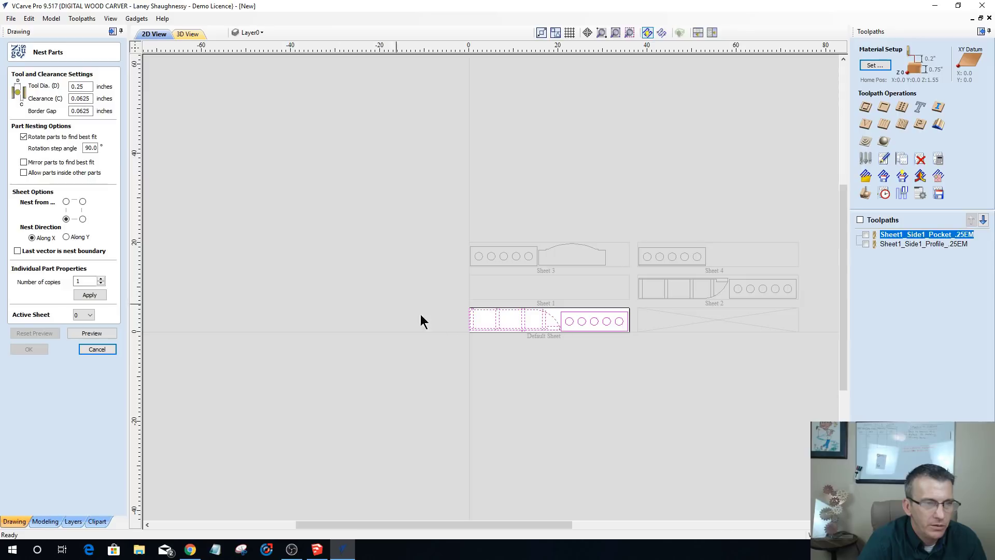
scroll(566, 365, up, 5)
scroll(337, 304, down, 1)
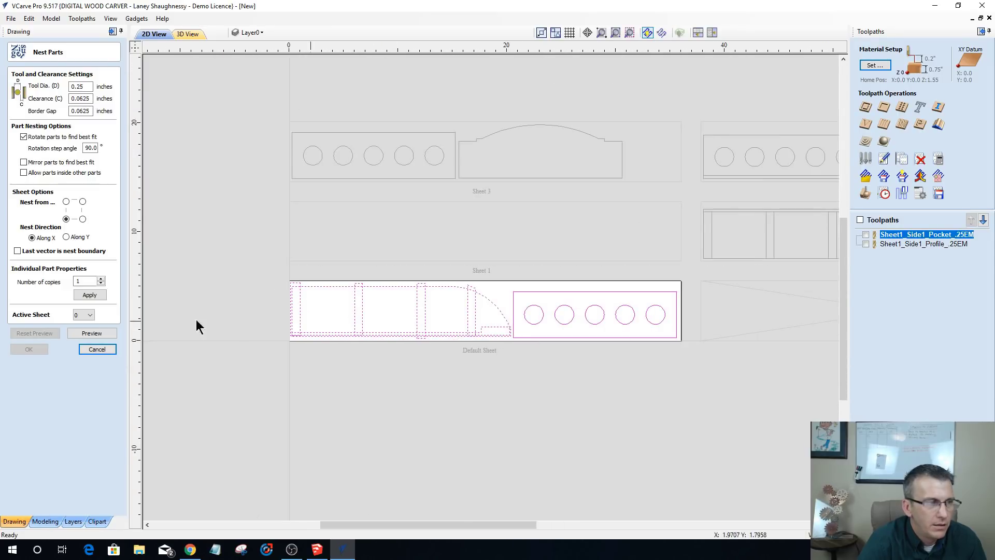
click(101, 349)
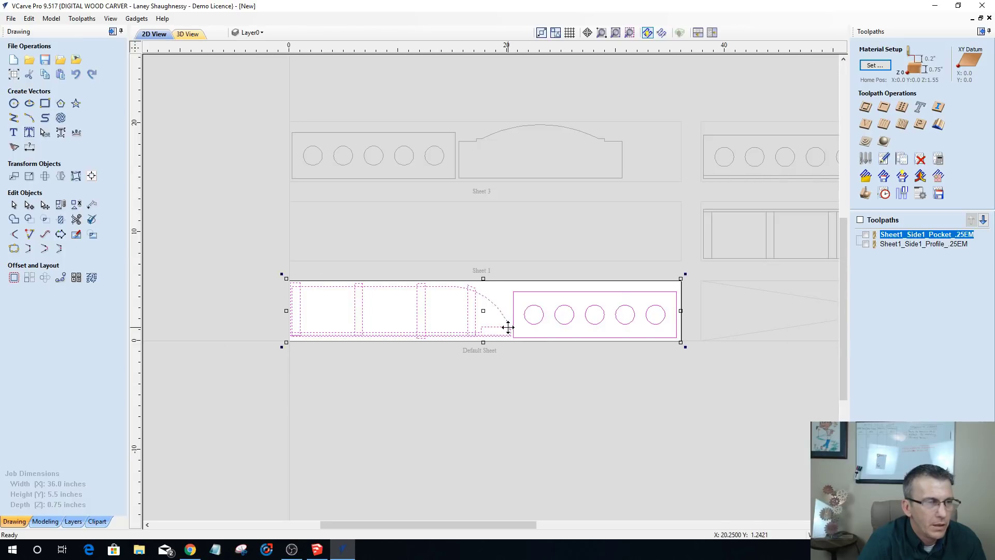
- Move the side panel and five-hole panel off the Default Sheet into the empty area beyond its upper-left corner
scroll(595, 358, down, 2)
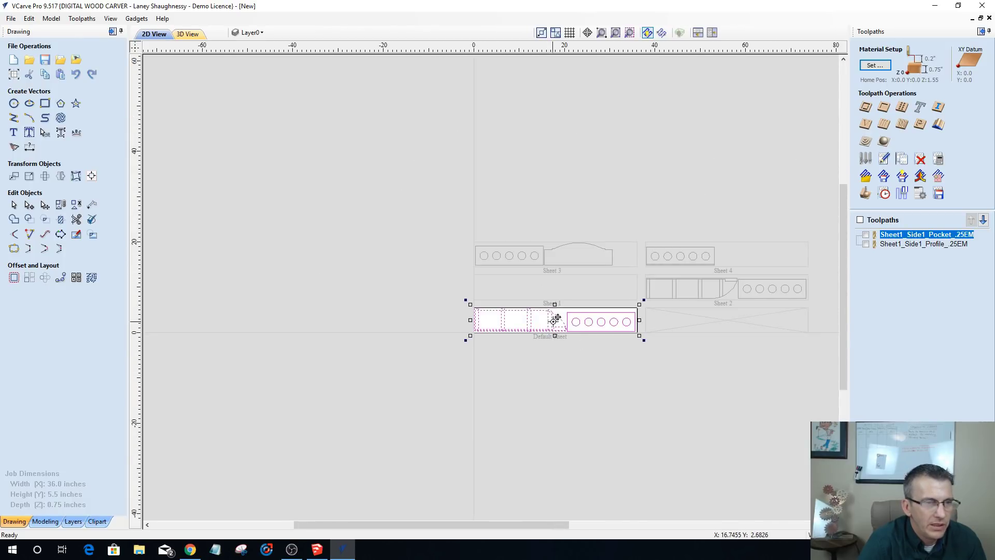
drag(556, 318, 352, 248)
scroll(393, 313, up, 1)
scroll(386, 300, down, 2)
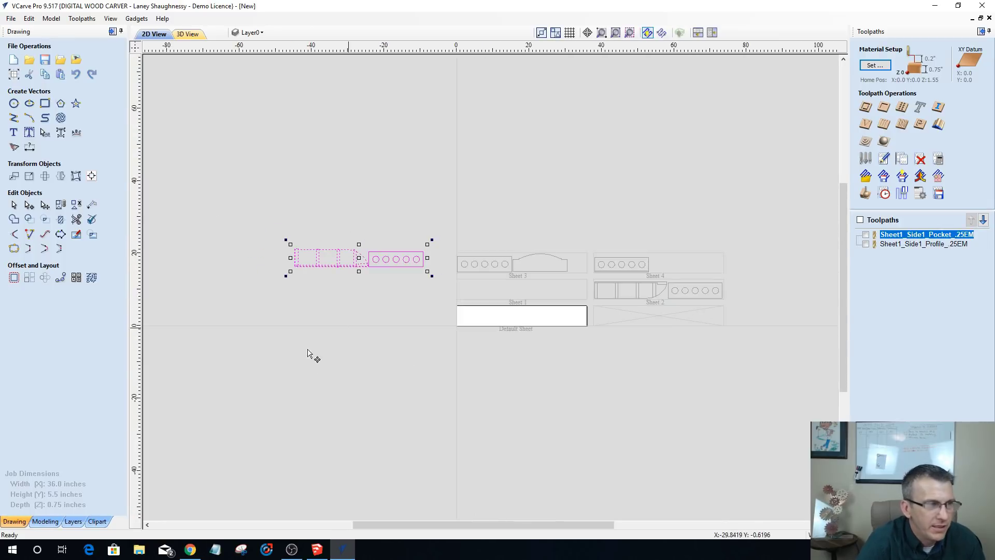
- Make sheet 2 active in Nest Parts and move all of its part vectors to the Default Sheet
click(92, 278)
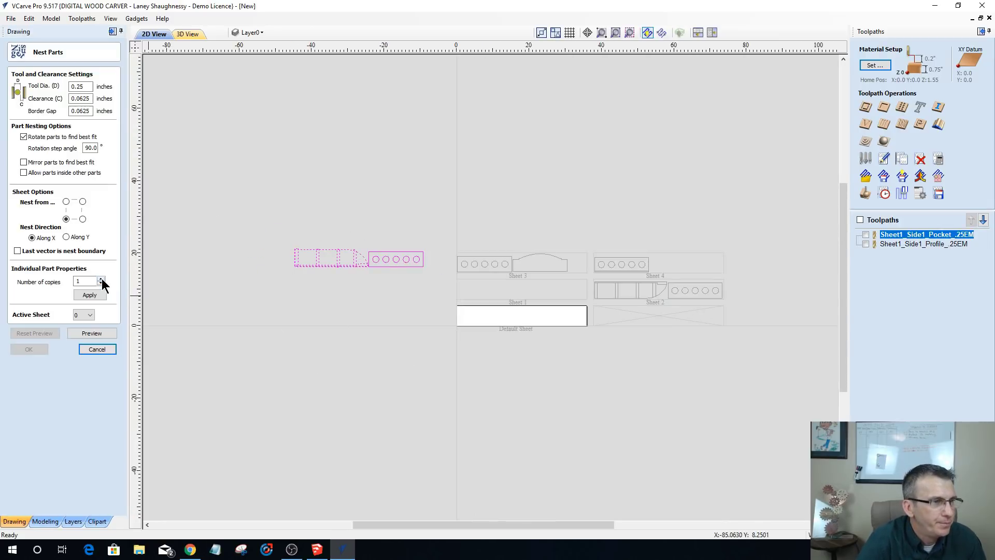
click(86, 317)
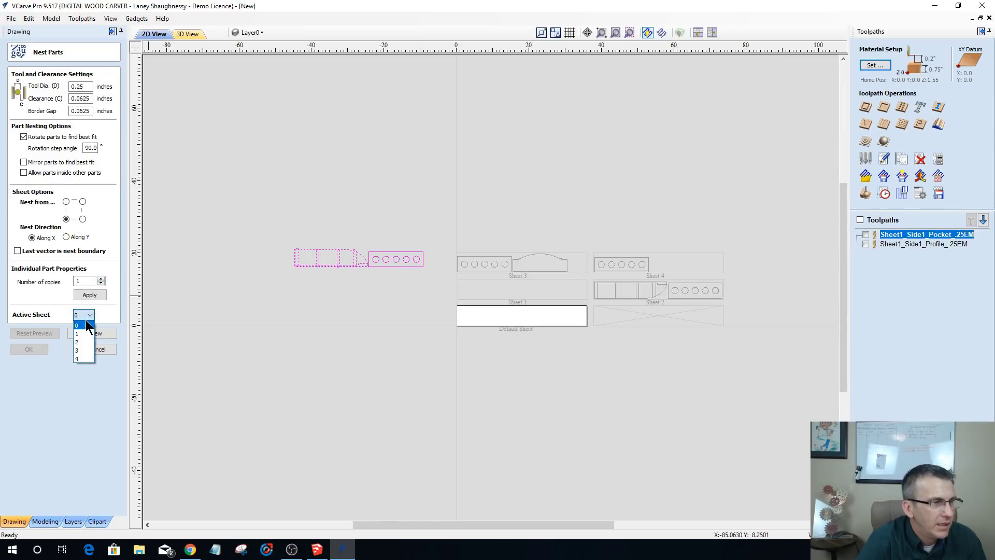
click(83, 334)
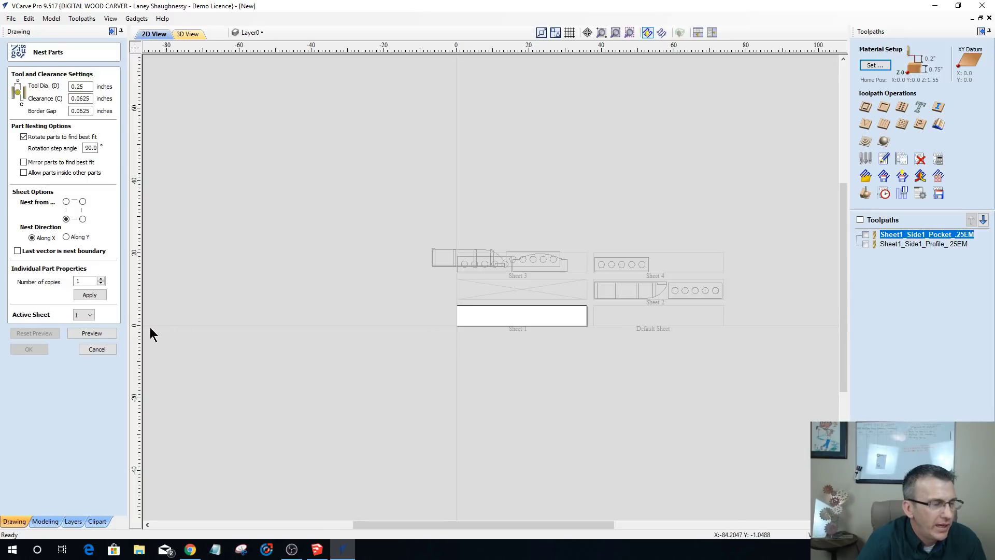
click(91, 316)
click(83, 343)
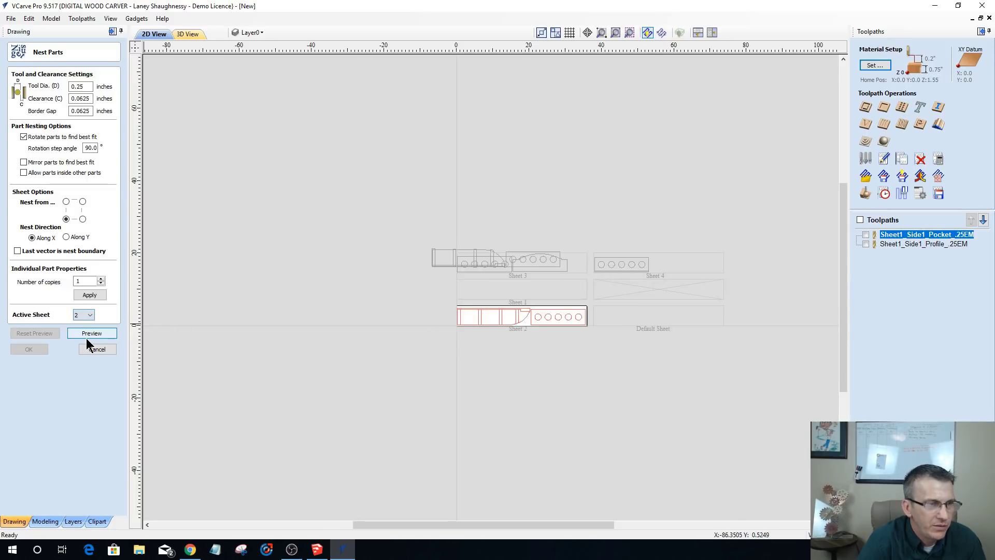
drag(395, 284, 647, 359)
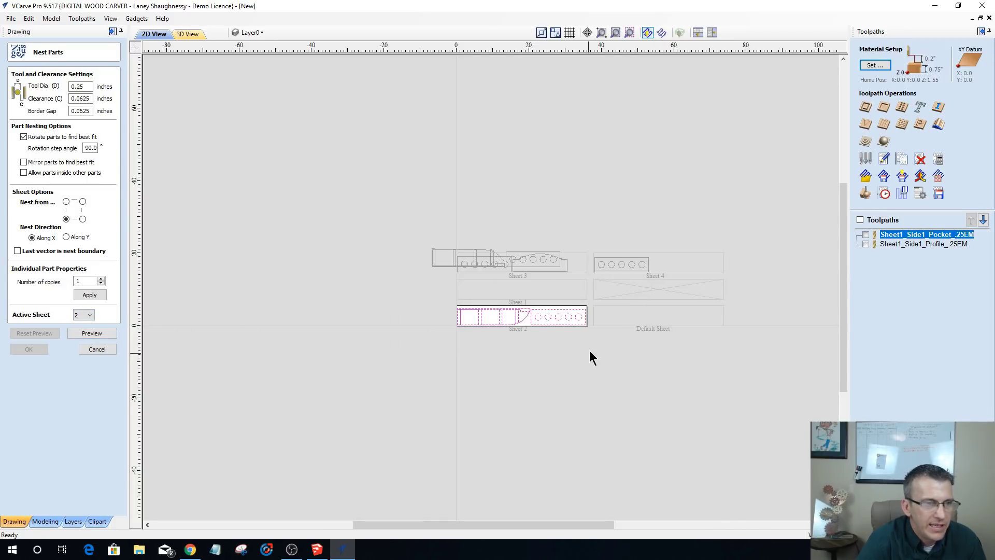
right_click(536, 324)
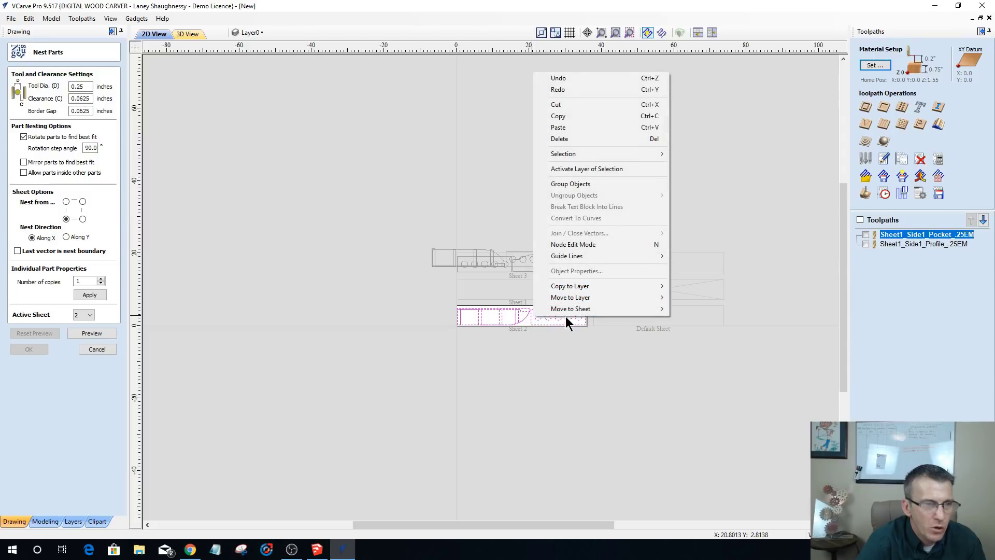
mouse_move(569, 311)
click(709, 311)
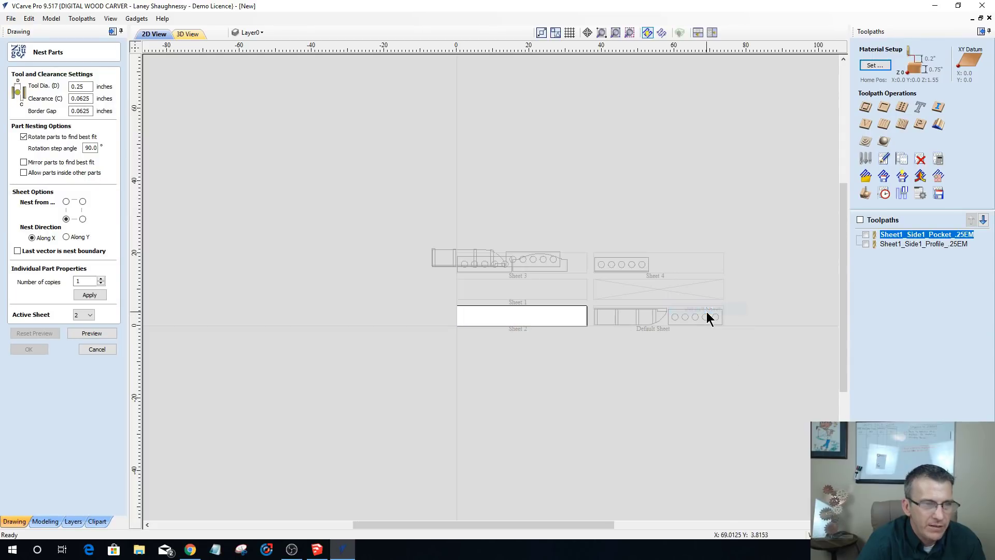
- Make sheet 0 active, exit nesting, and move the side panel and five-hole panel off the Default Sheet, below the parts already set aside
click(83, 317)
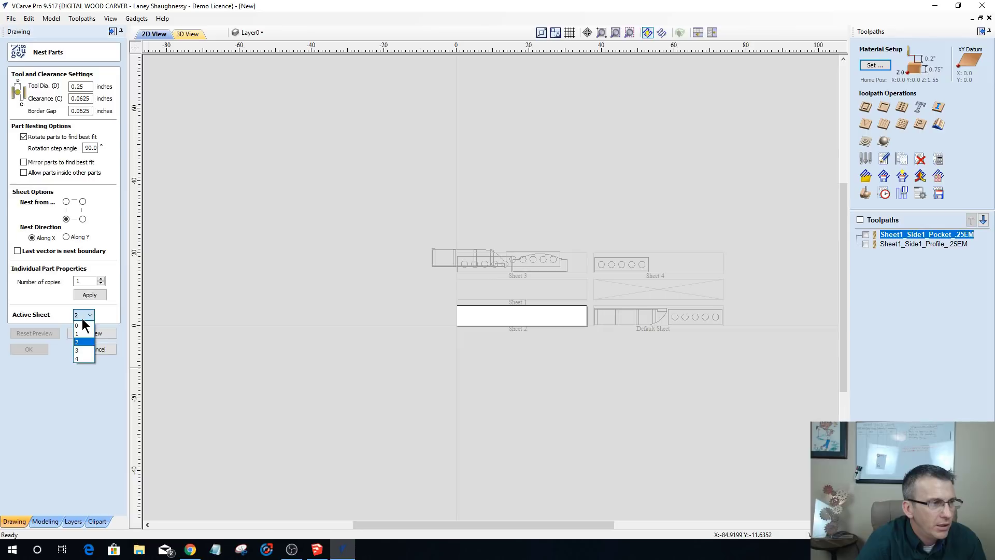
click(85, 321)
scroll(85, 318, up, 2)
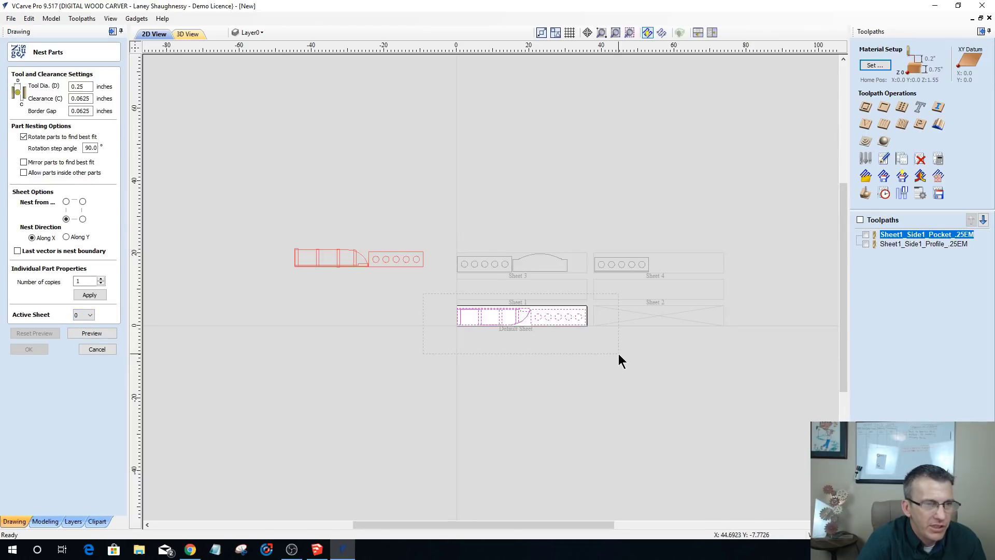
click(97, 348)
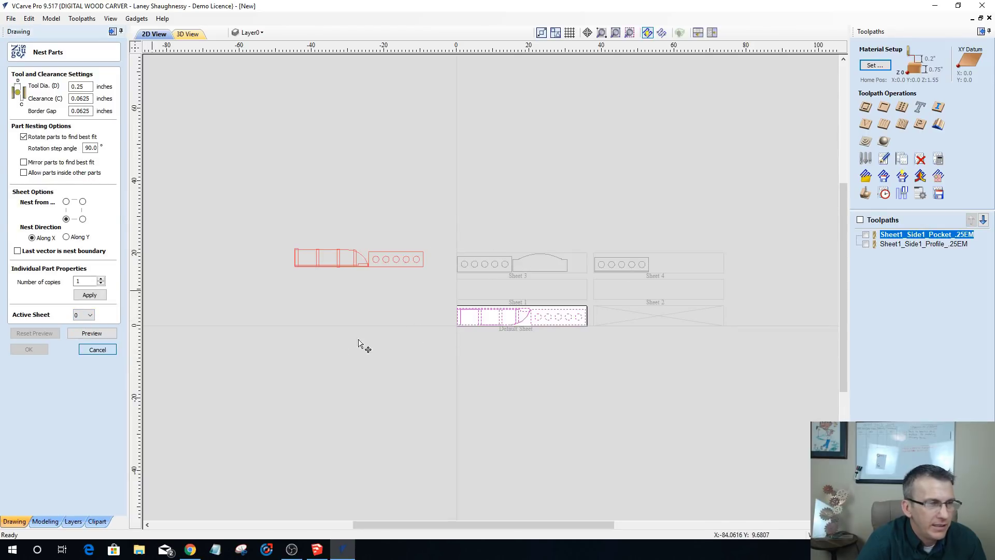
click(487, 316)
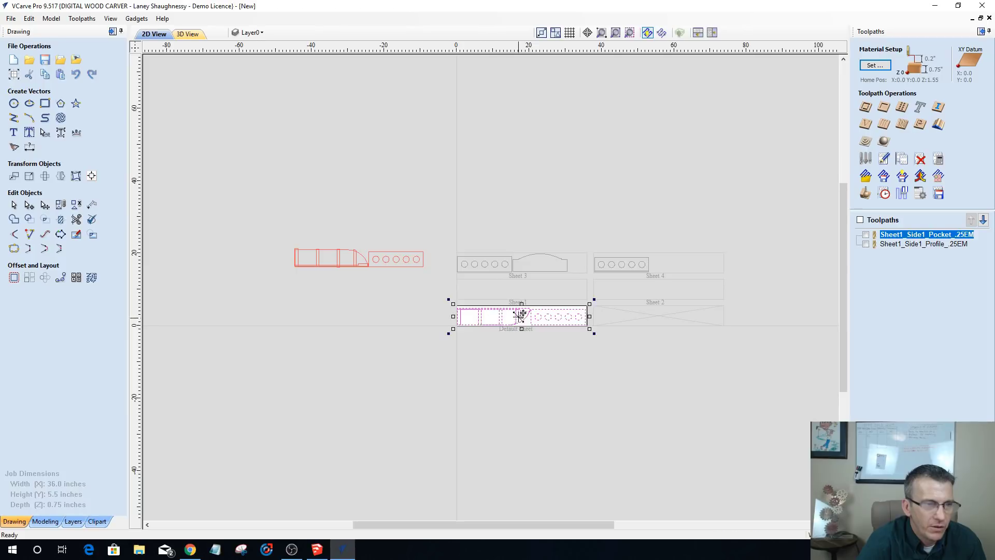
drag(427, 297, 327, 295)
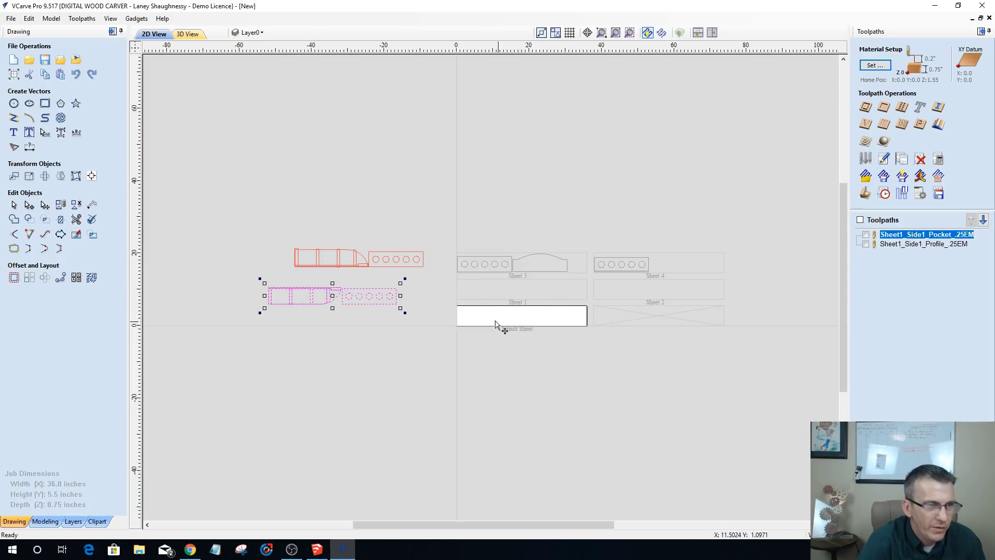
- Make sheet 3 active in Nest Parts, exit nesting, and move the five-hole panel and arched panel to the Default Sheet
click(91, 277)
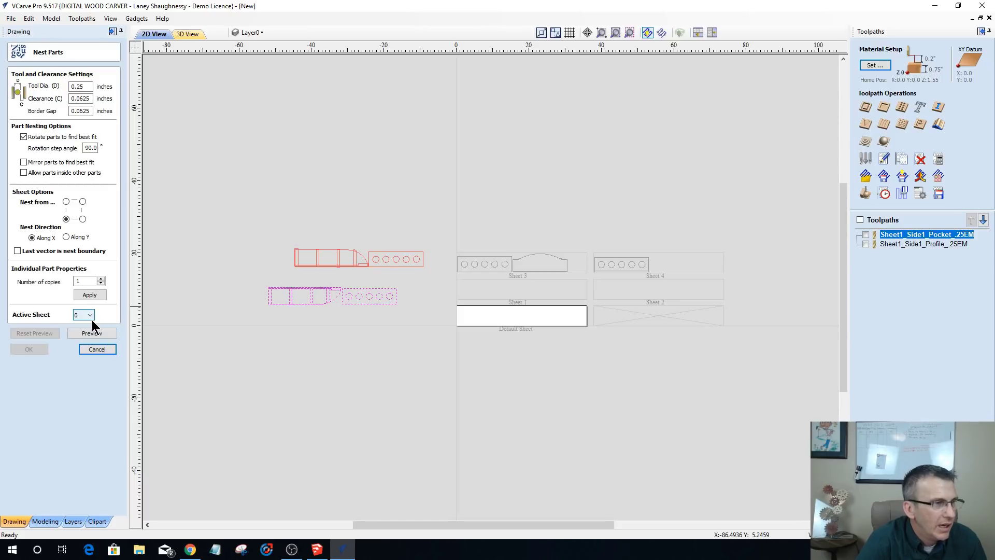
click(90, 314)
click(86, 351)
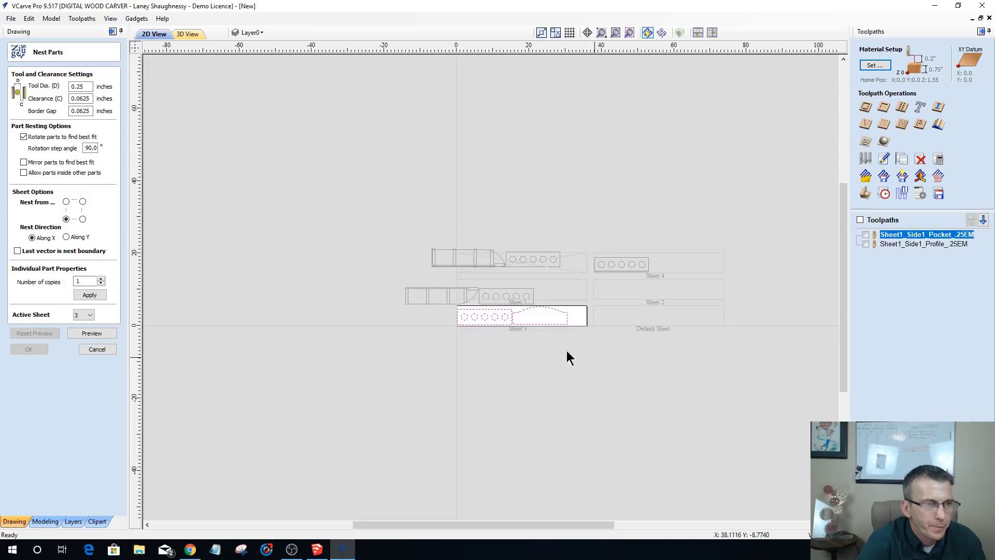
click(516, 322)
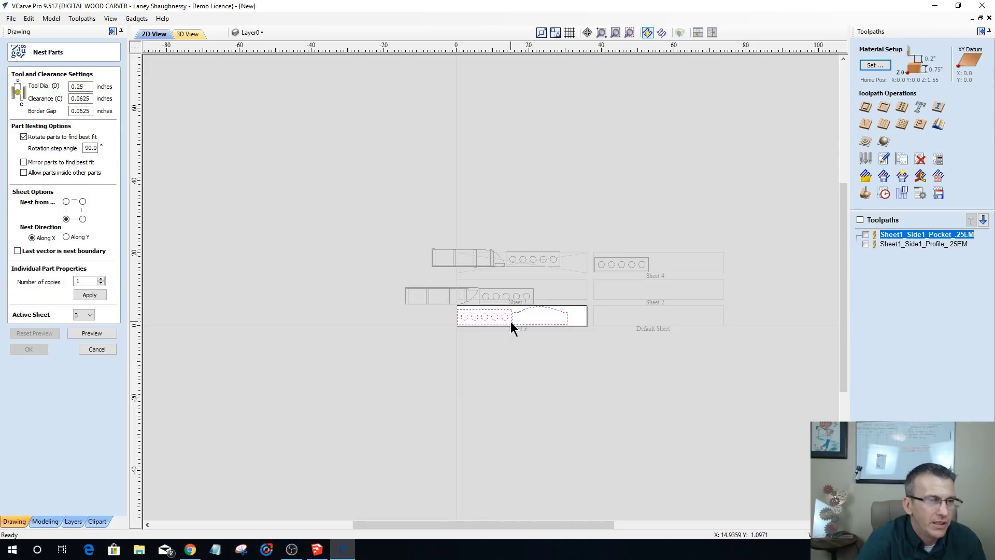
click(97, 349)
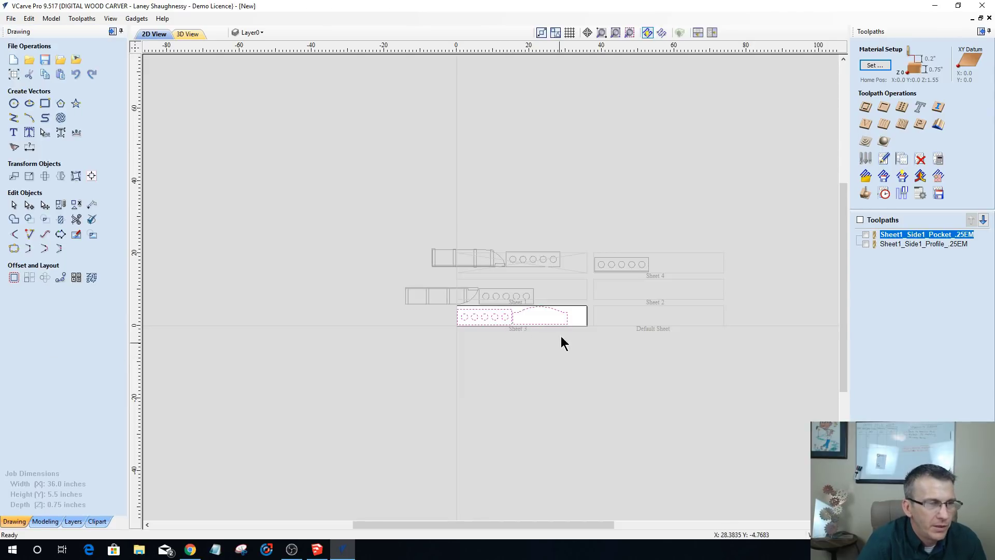
right_click(513, 324)
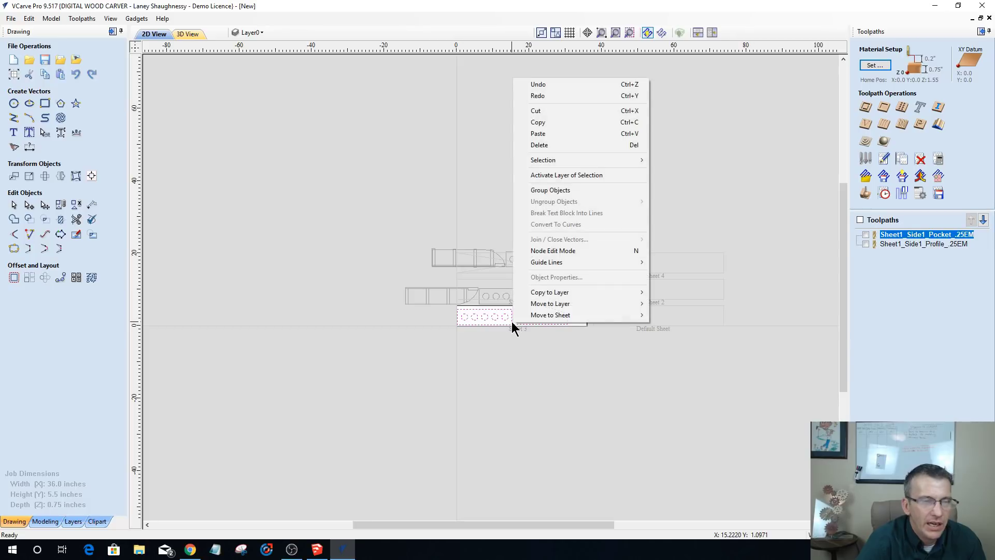
mouse_move(604, 320)
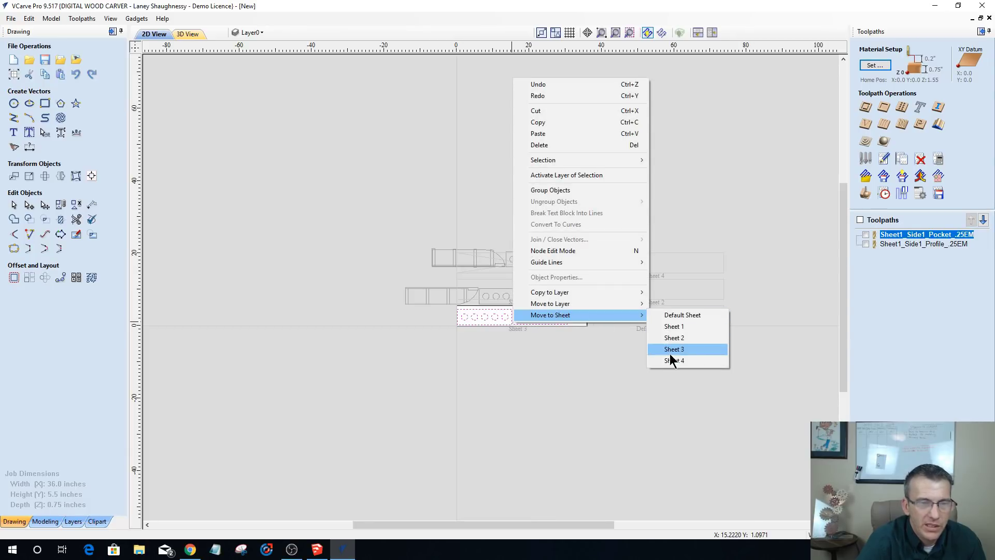
click(672, 316)
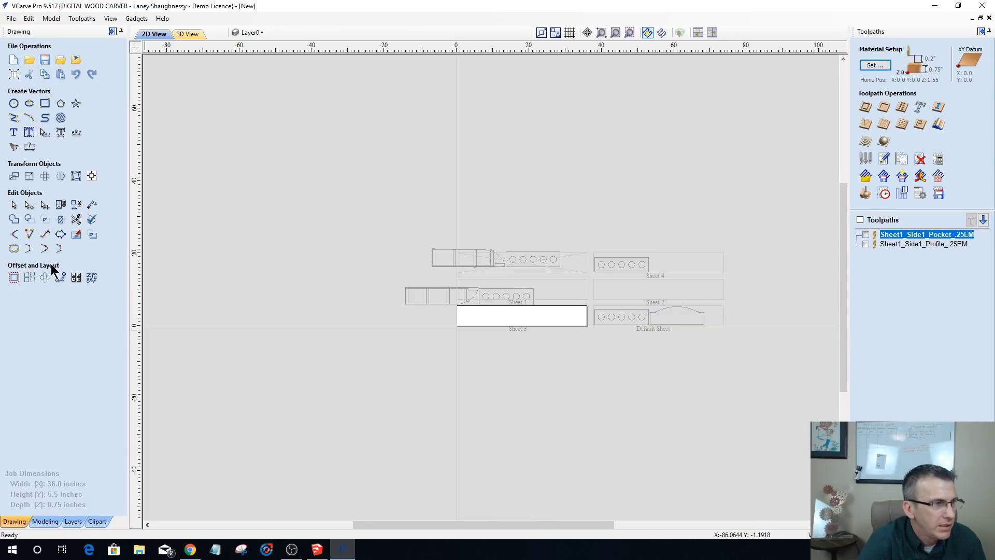
- Make sheet 0 active, exit nesting, and move the five-hole and arched panels off the sheet, below the two rows of set-aside parts
click(92, 278)
click(90, 314)
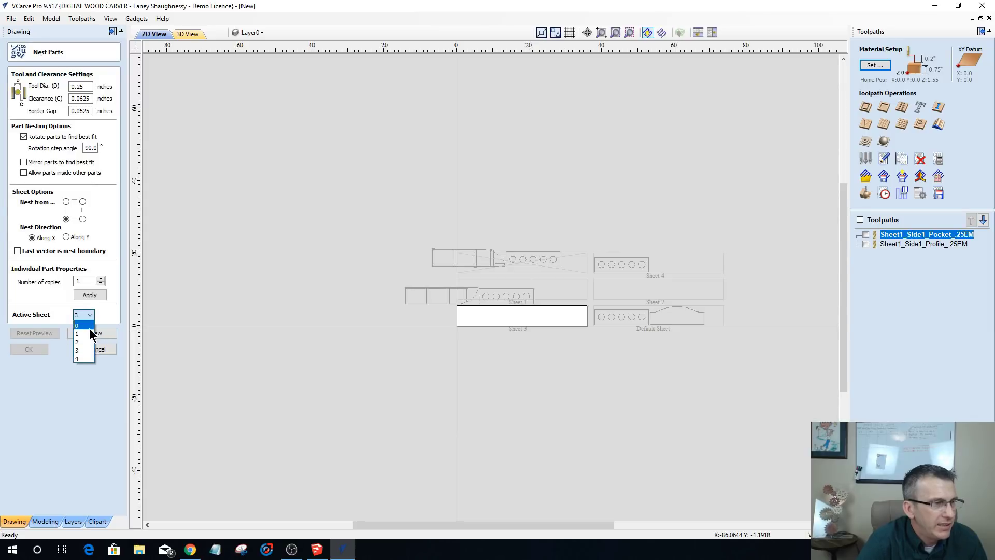
click(84, 325)
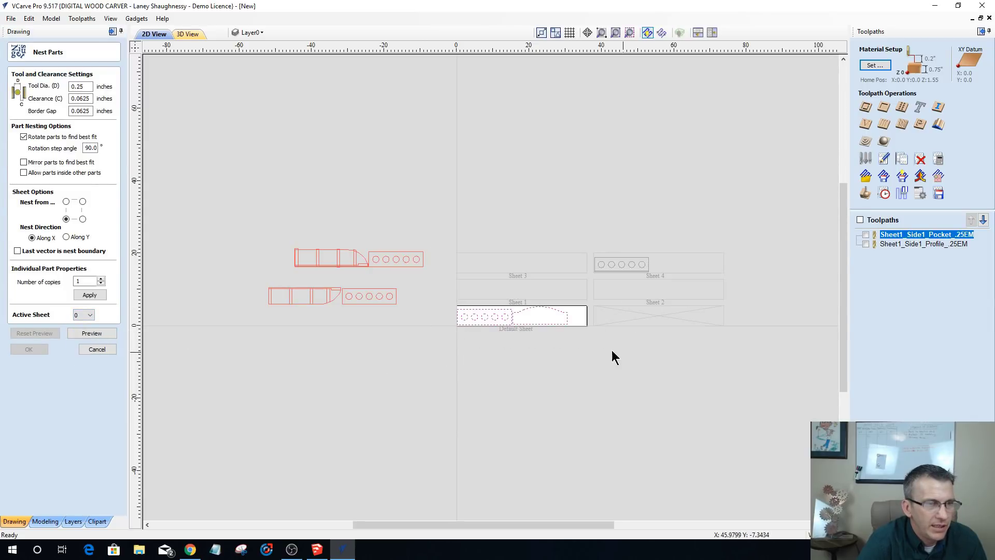
click(94, 352)
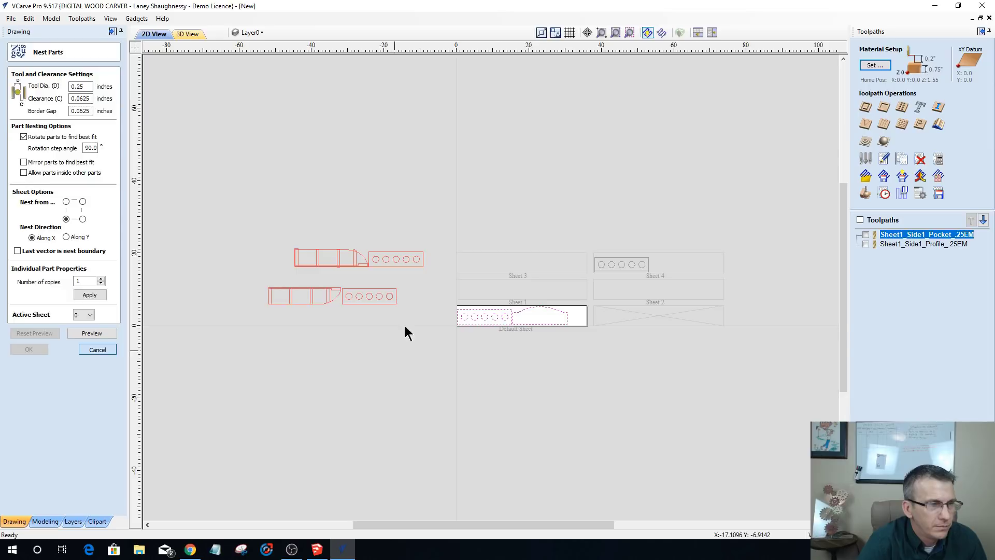
click(512, 315)
drag(512, 315, 299, 341)
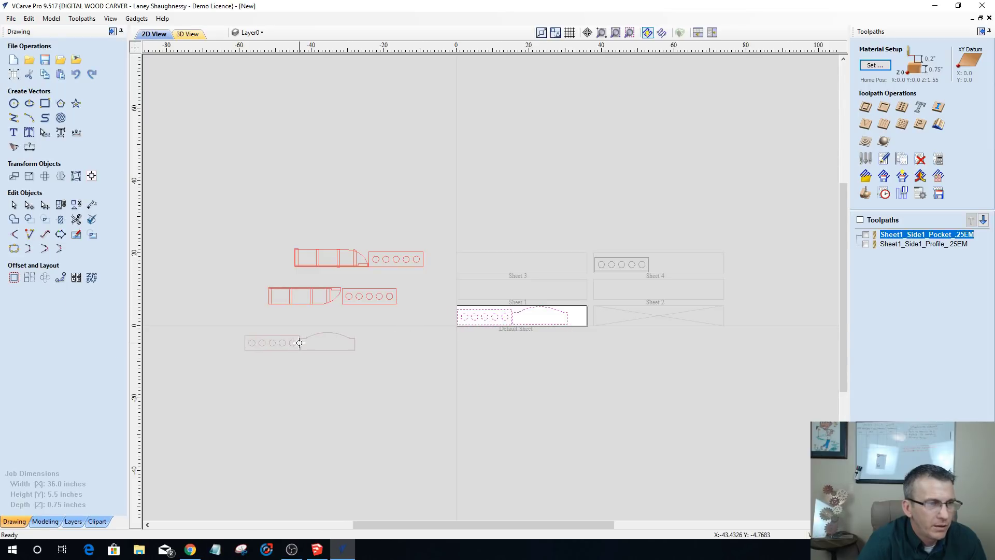
- Make sheet 4 active in Nest Parts and move its single five-hole panel to the Default Sheet
click(76, 277)
click(85, 316)
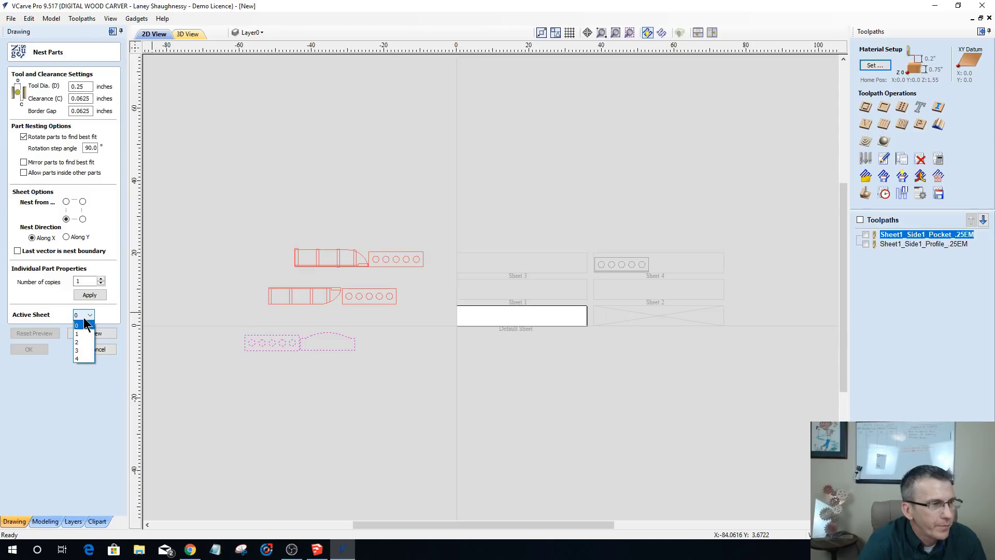
click(78, 358)
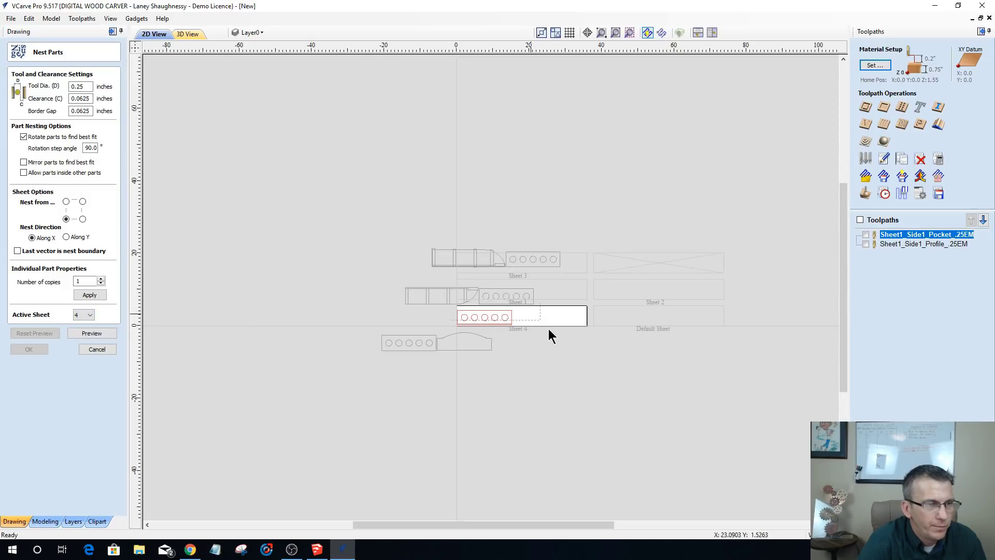
right_click(484, 318)
mouse_move(572, 317)
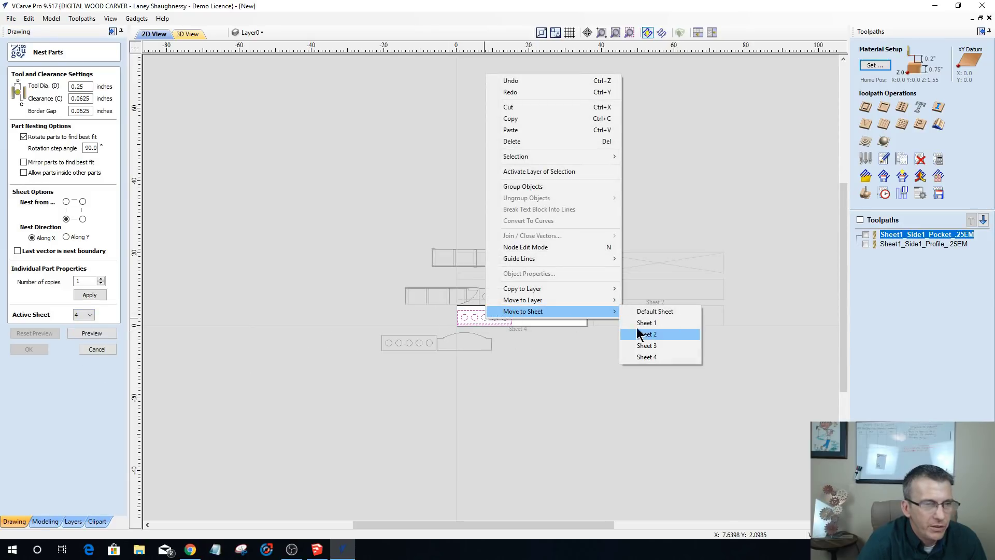
click(637, 311)
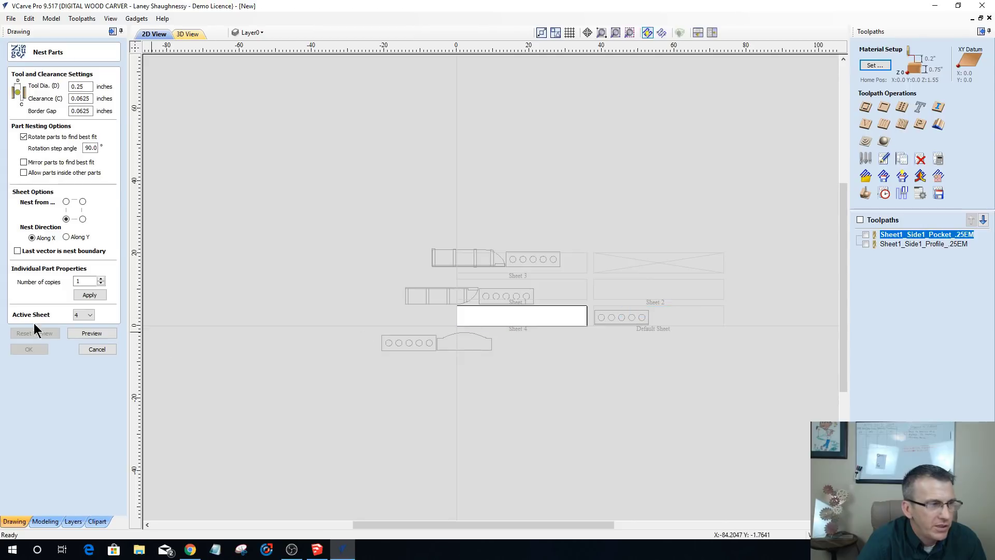
- Make sheet 0 active, exit nesting, and move the last five-hole panel off the Default Sheet, beneath the arched panel's row
click(90, 315)
click(84, 326)
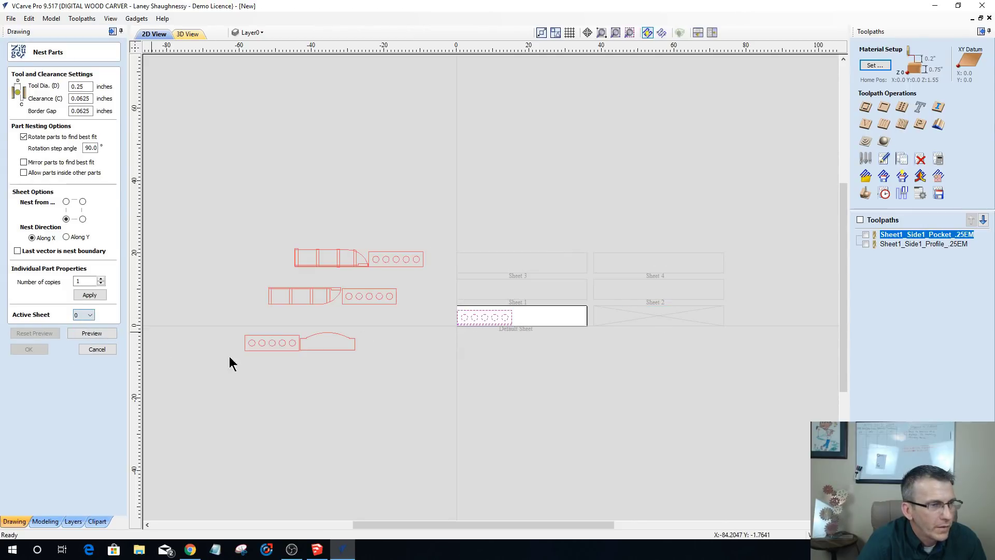
right_click(503, 317)
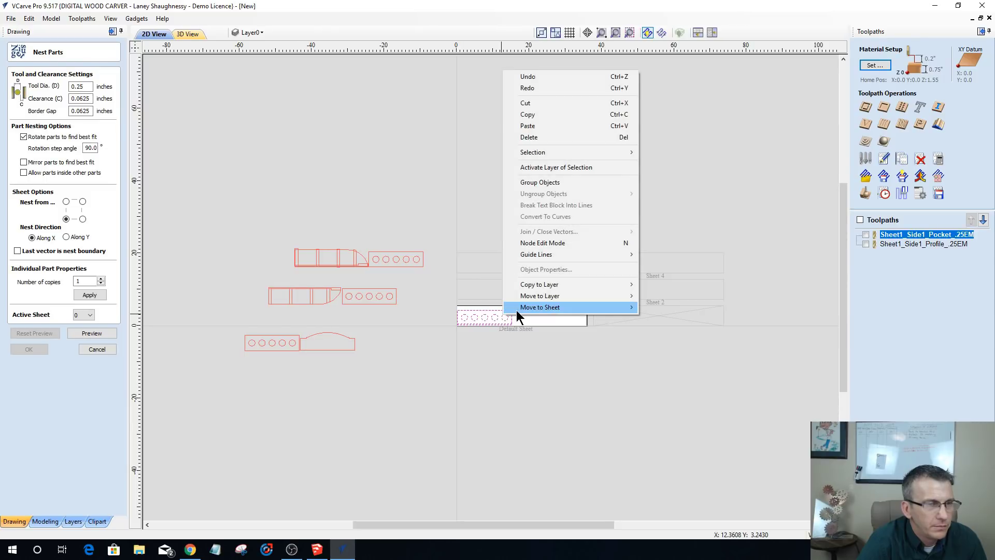
mouse_move(517, 310)
click(494, 321)
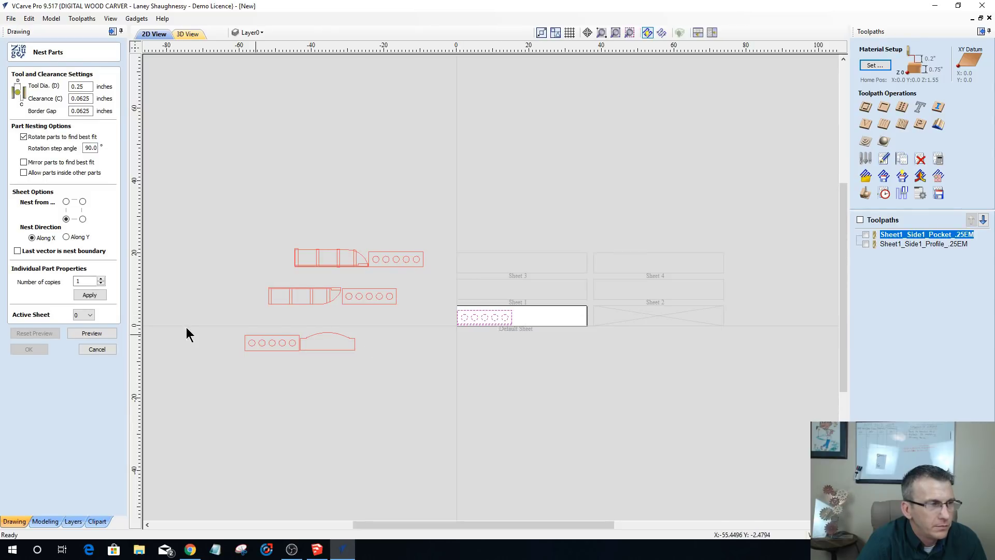
click(102, 348)
click(477, 315)
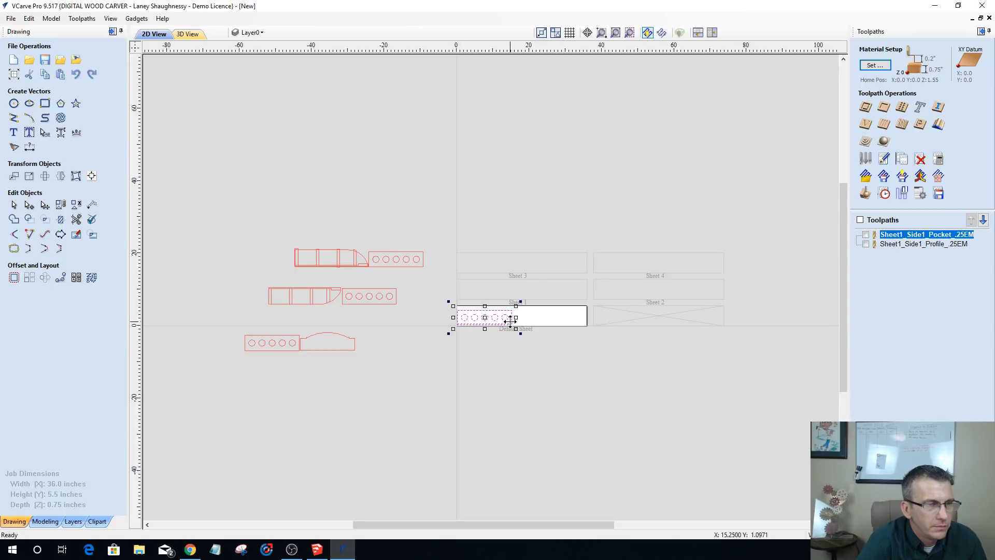
drag(489, 314, 309, 379)
scroll(342, 397, up, 2)
scroll(358, 378, down, 2)
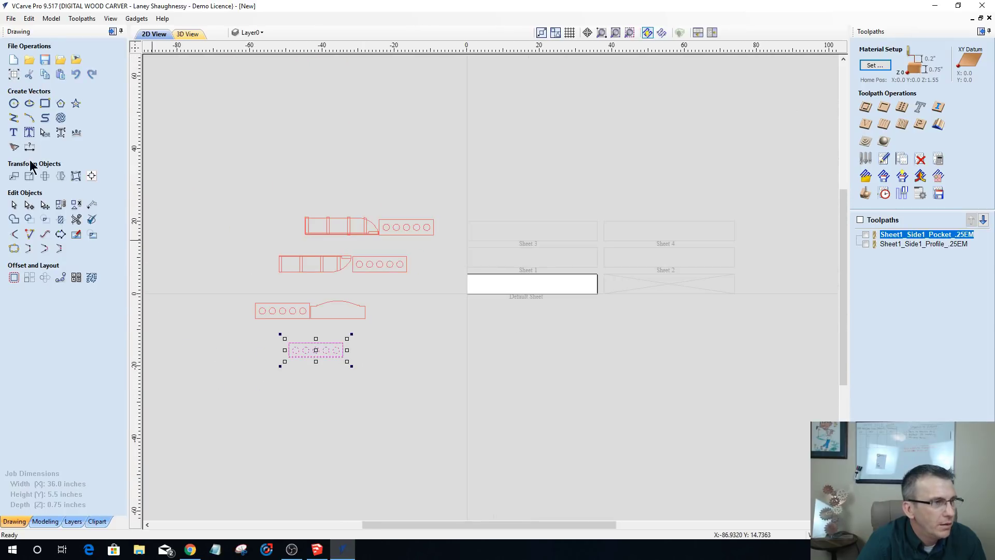
- Set the job width to 22 inches in Job Setup and apply it
click(10, 79)
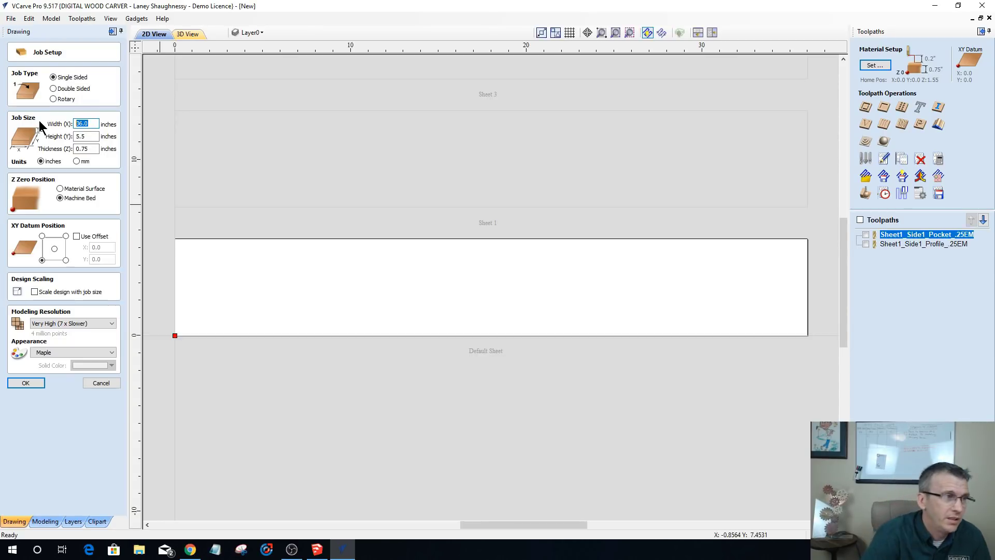
text(22)
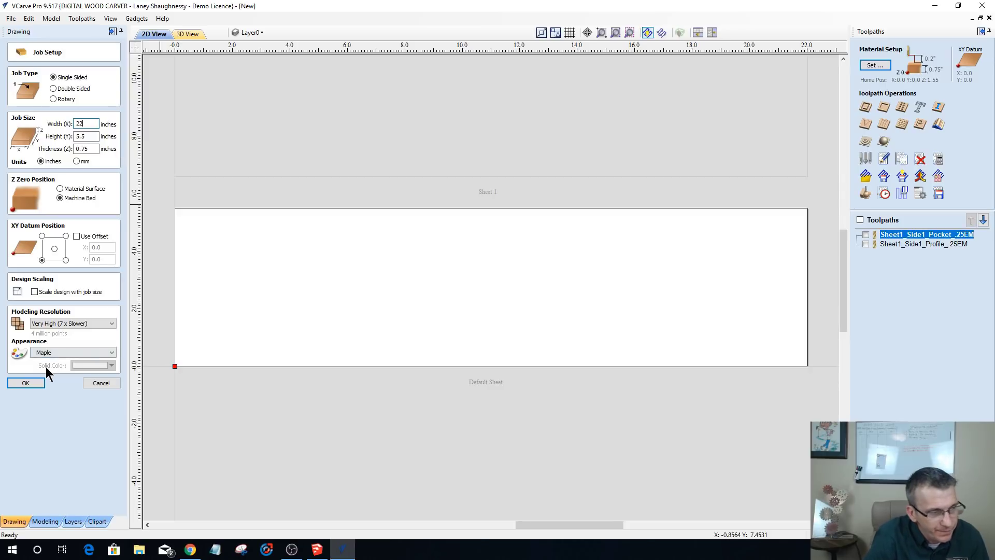
click(25, 384)
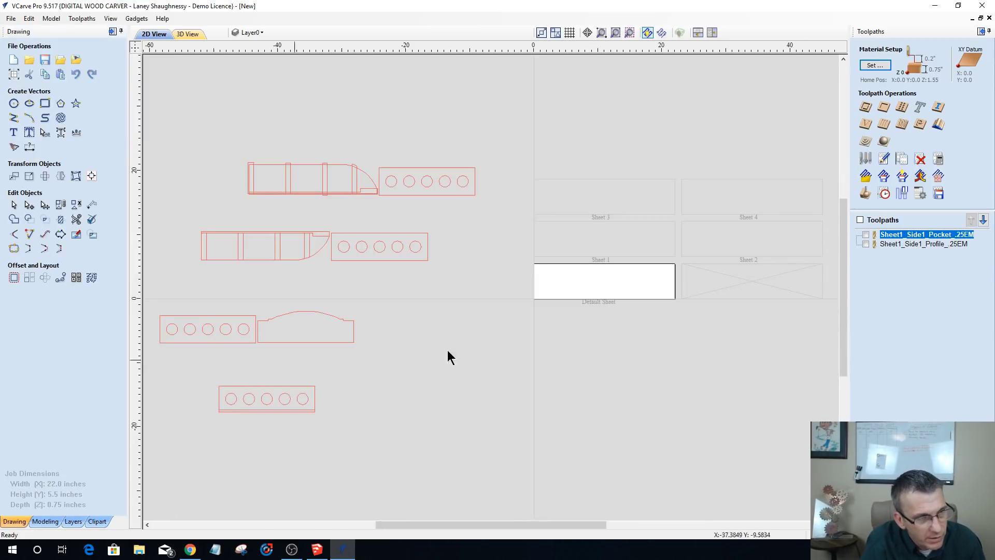
scroll(508, 321, up, 1)
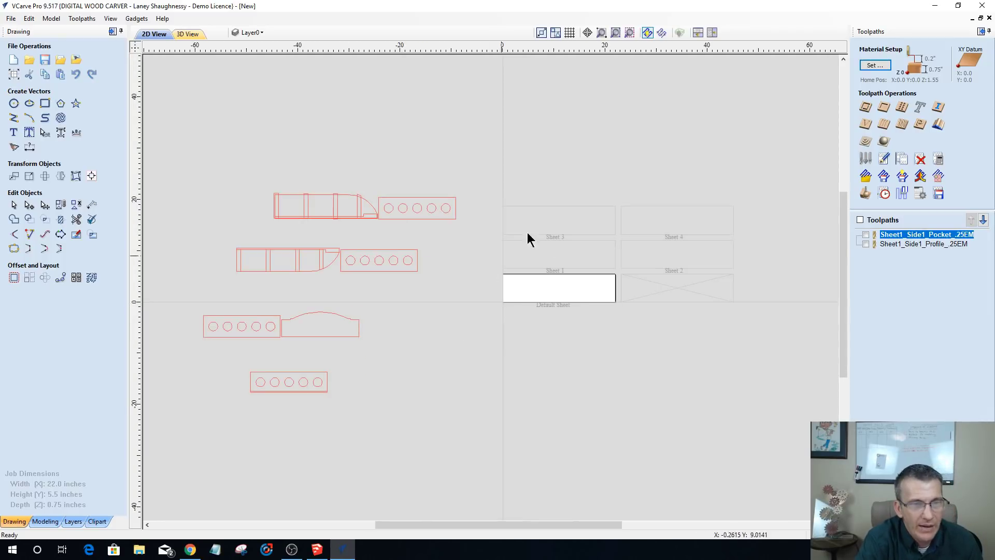
click(92, 278)
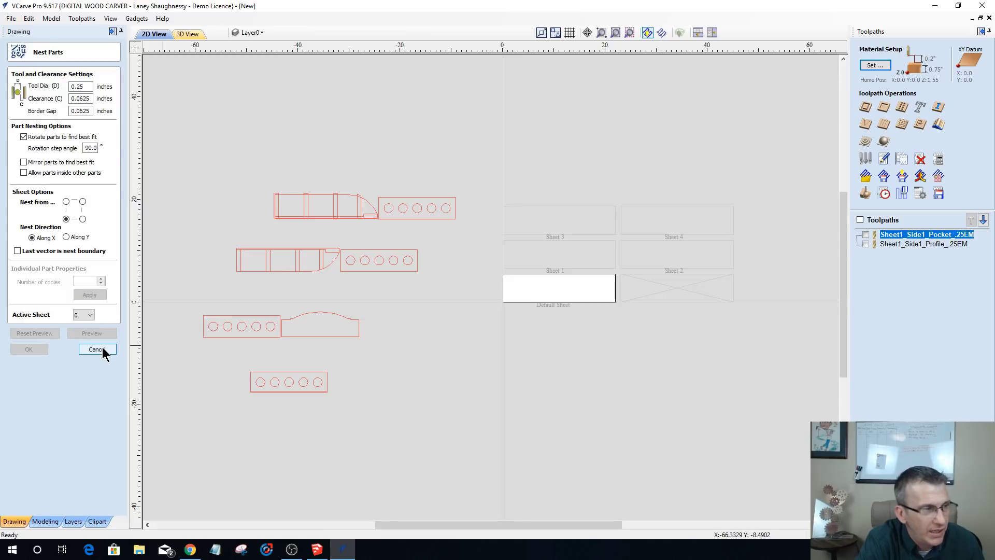
click(85, 314)
click(81, 330)
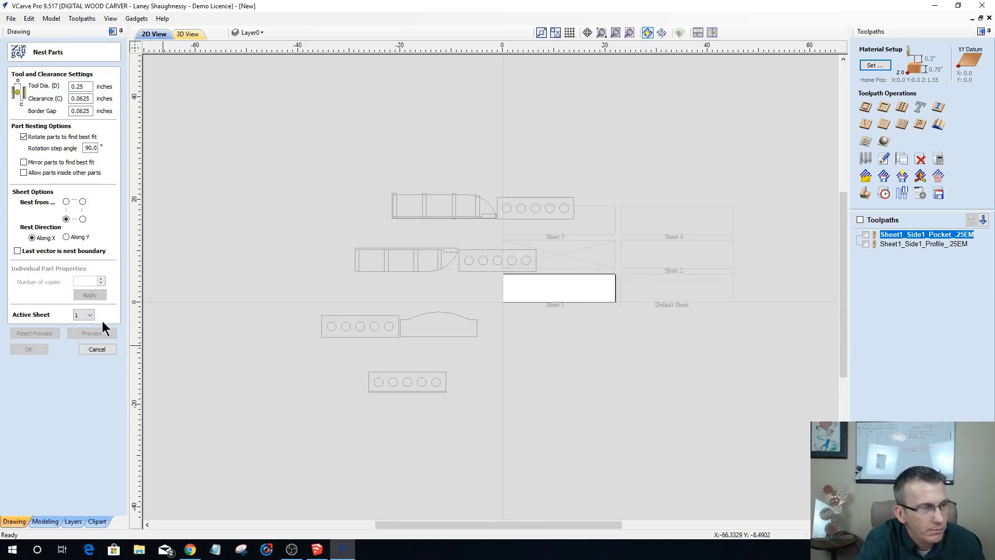
click(87, 315)
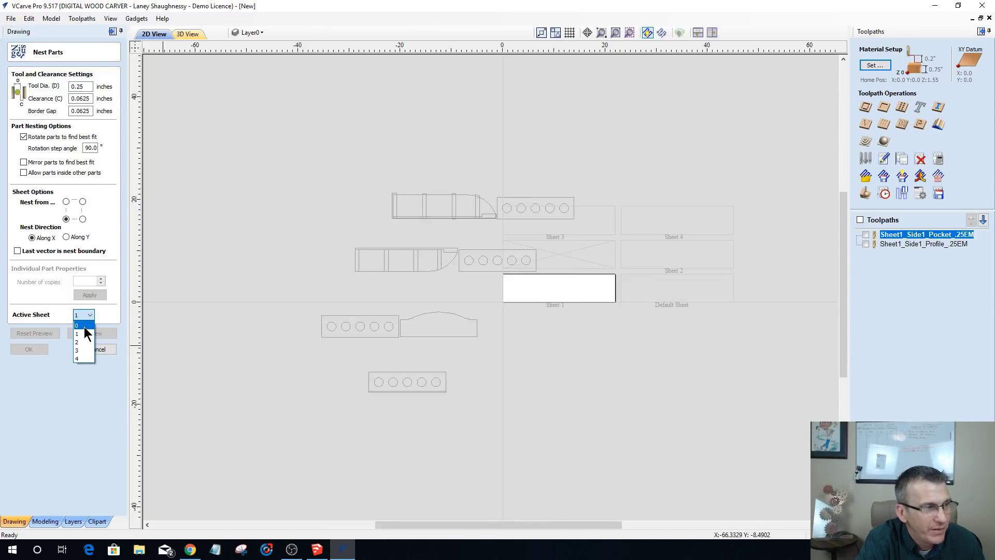
click(84, 326)
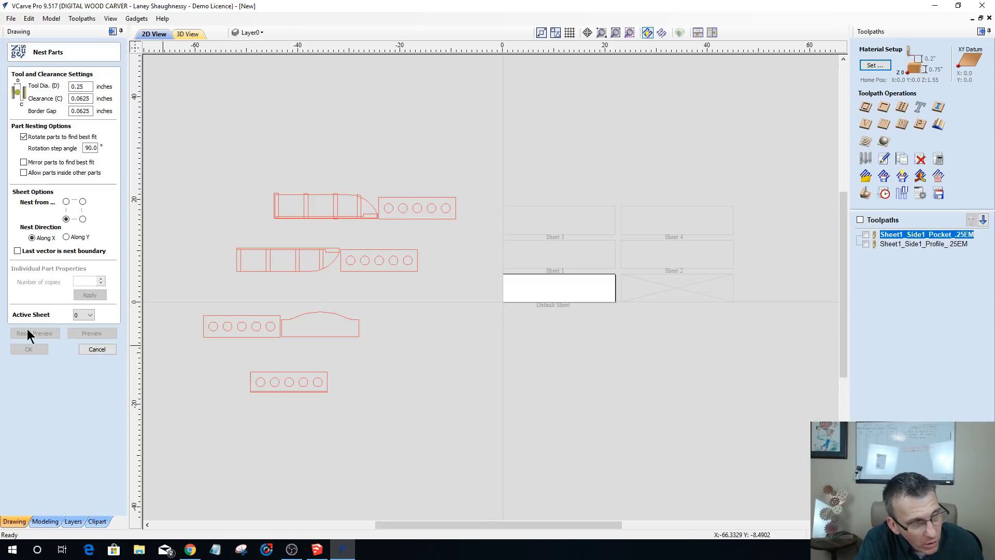
click(98, 349)
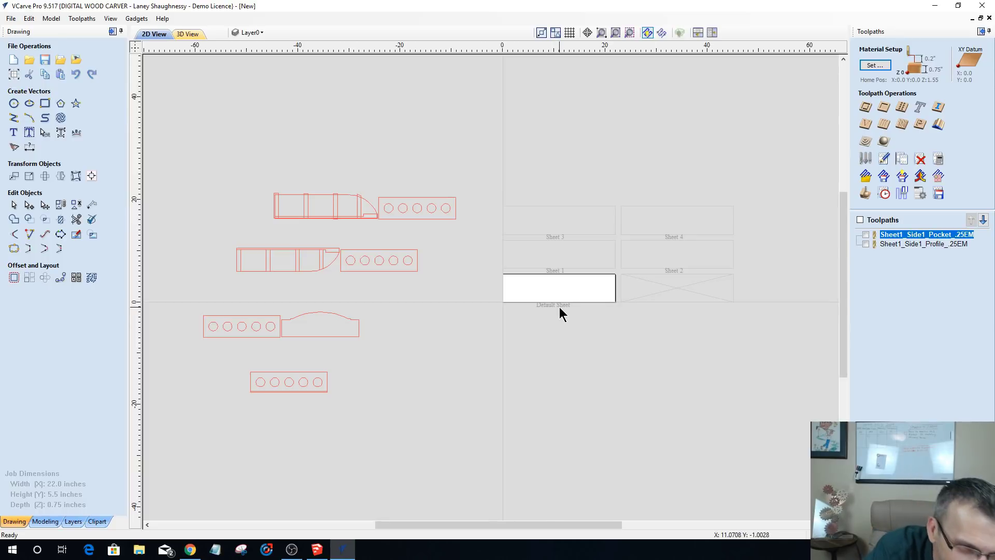
click(252, 33)
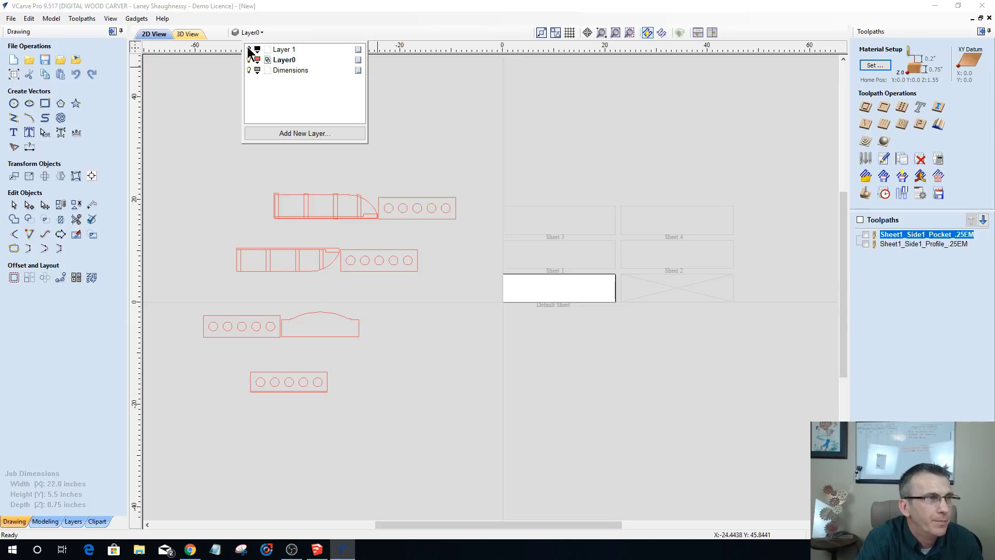
click(583, 288)
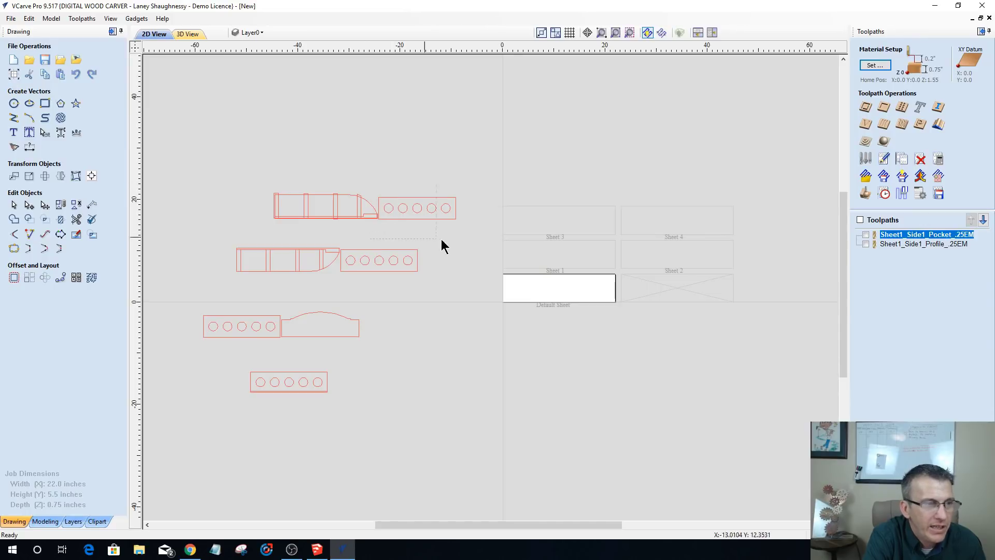
- Move the five-hole panel beside the uppermost curved side panel onto the Default Sheet, fully inside its borders
drag(441, 239, 473, 238)
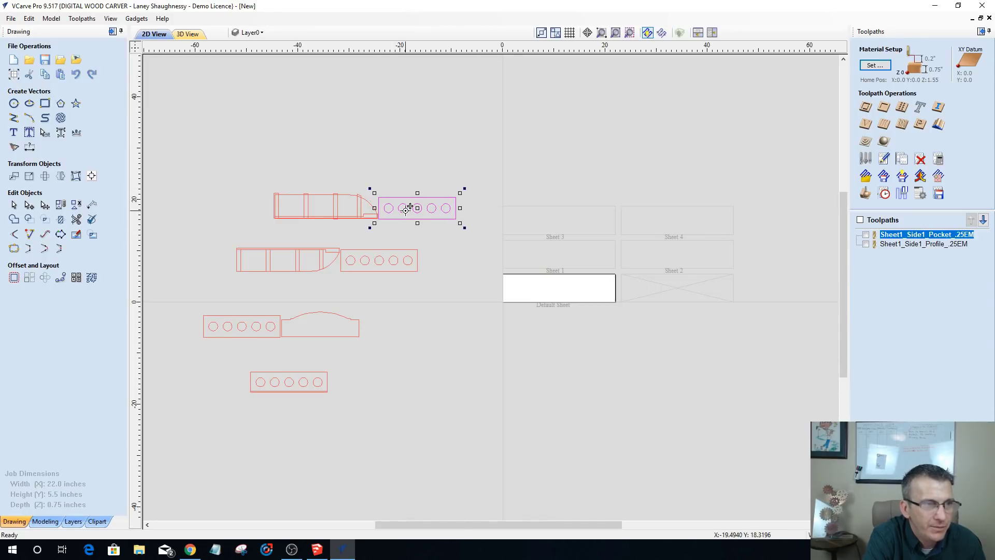
drag(409, 200, 552, 279)
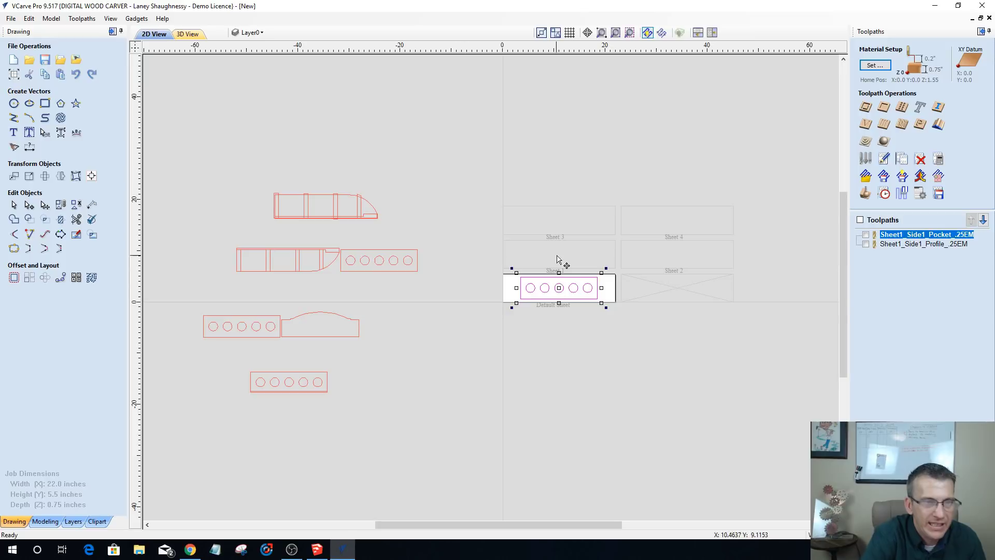
- Examine how the five-hole panel fits within the Default Sheet's borders
scroll(557, 284, up, 4)
scroll(557, 284, down, 5)
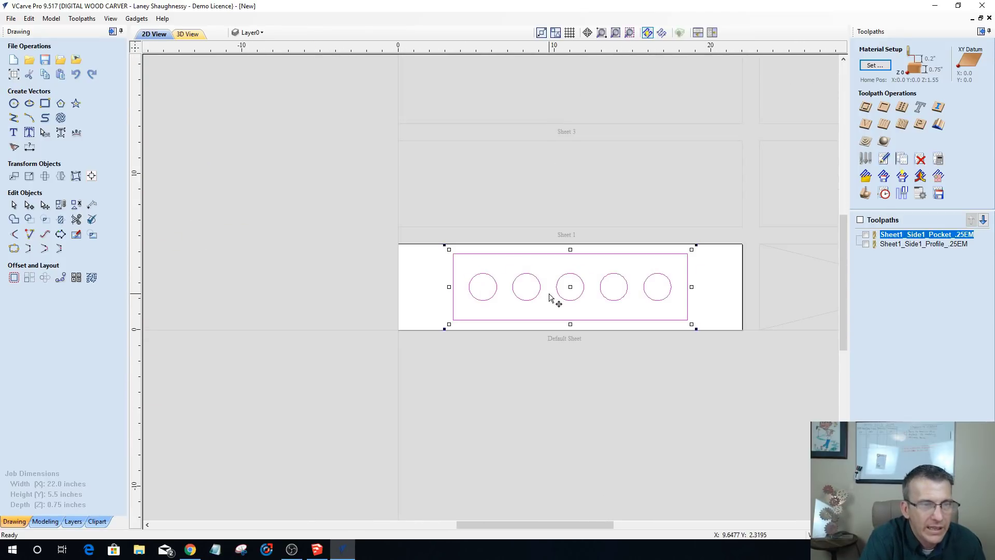
scroll(557, 284, down, 1)
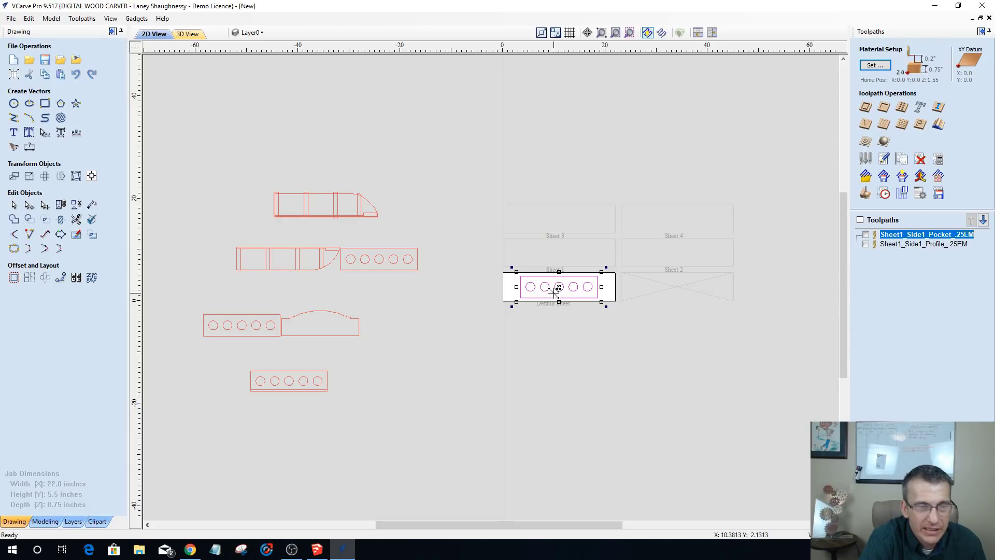
scroll(555, 290, up, 1)
scroll(555, 291, down, 2)
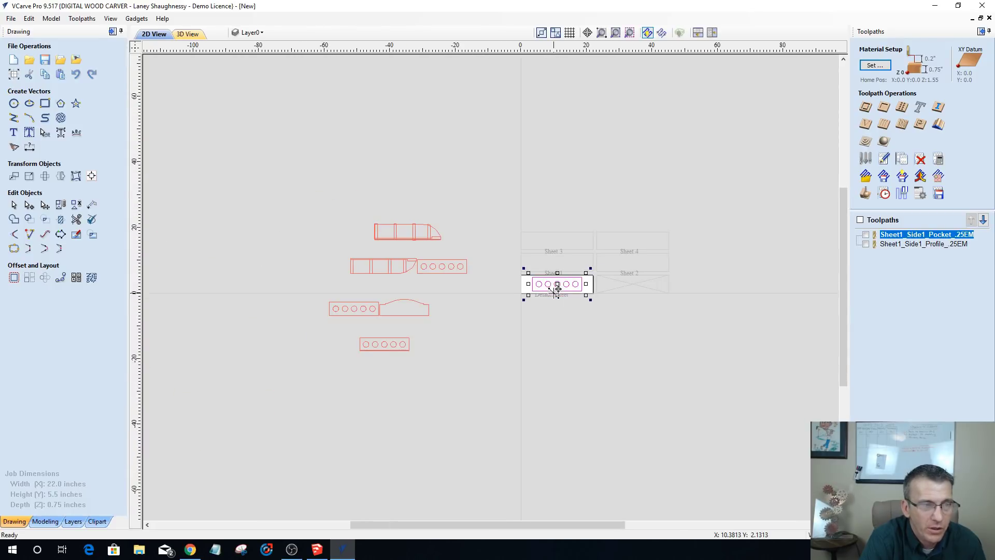
scroll(555, 290, up, 1)
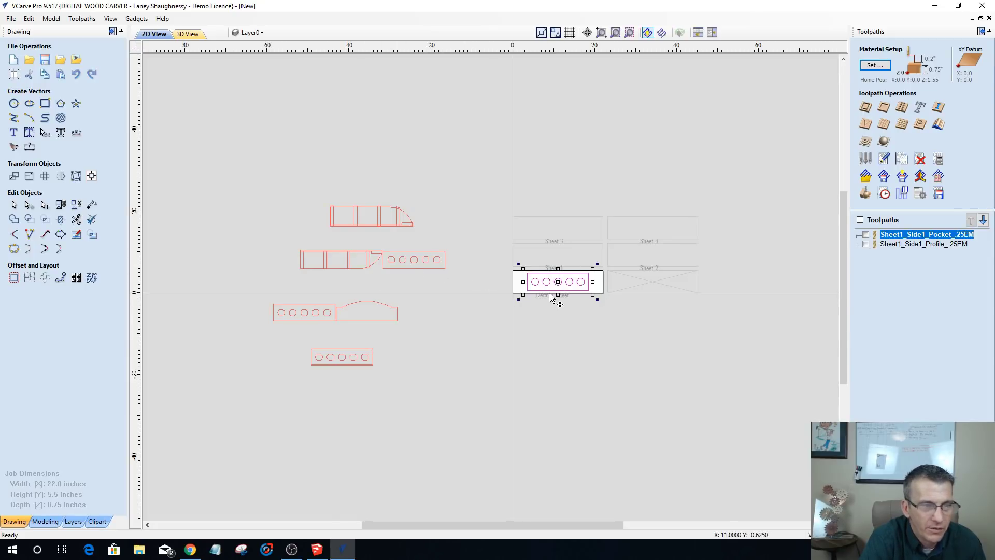
scroll(554, 297, up, 5)
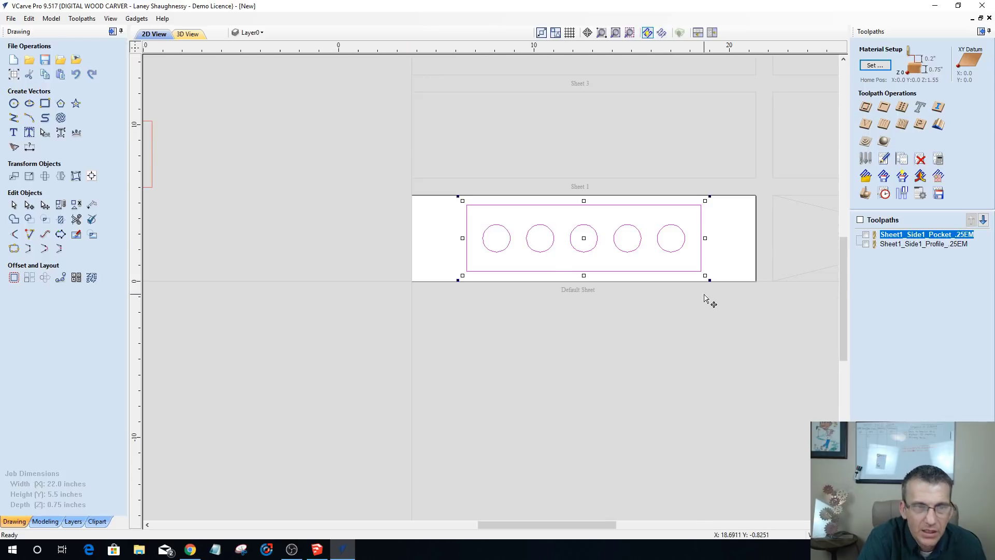
scroll(706, 297, down, 4)
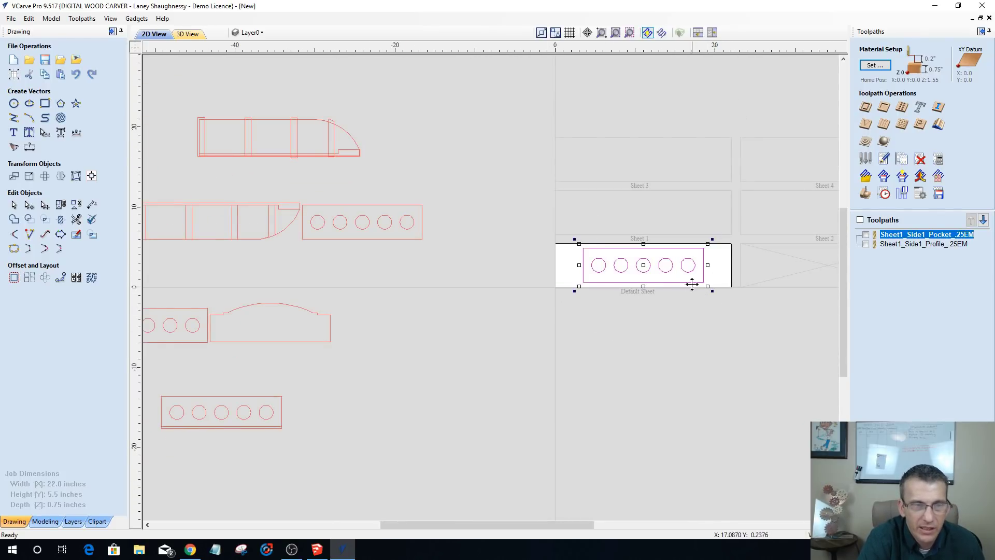
scroll(667, 296, up, 2)
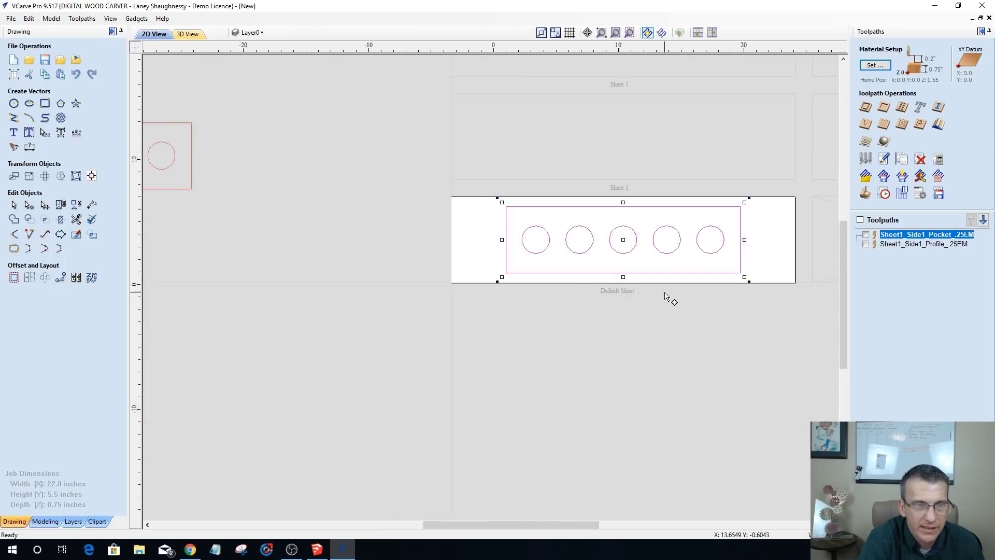
scroll(667, 297, down, 2)
scroll(666, 297, down, 1)
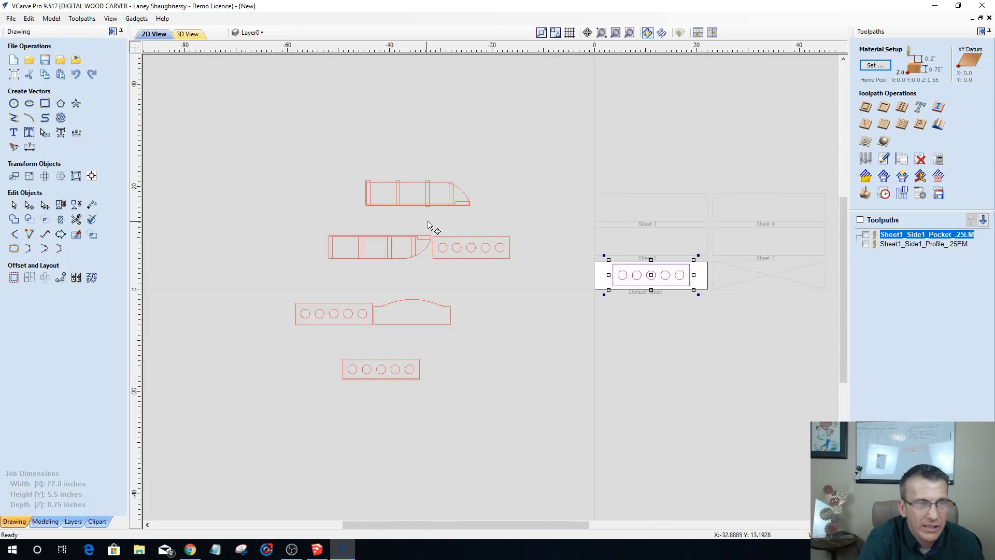
- Stack the three remaining loose five-hole panels in a column to the left of the curved side panels, off the sheets
click(498, 258)
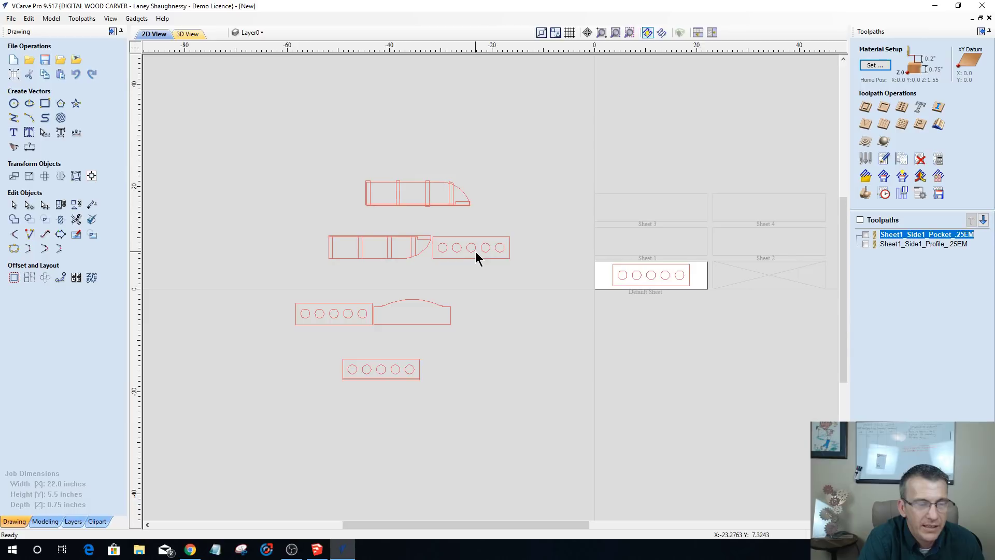
click(482, 247)
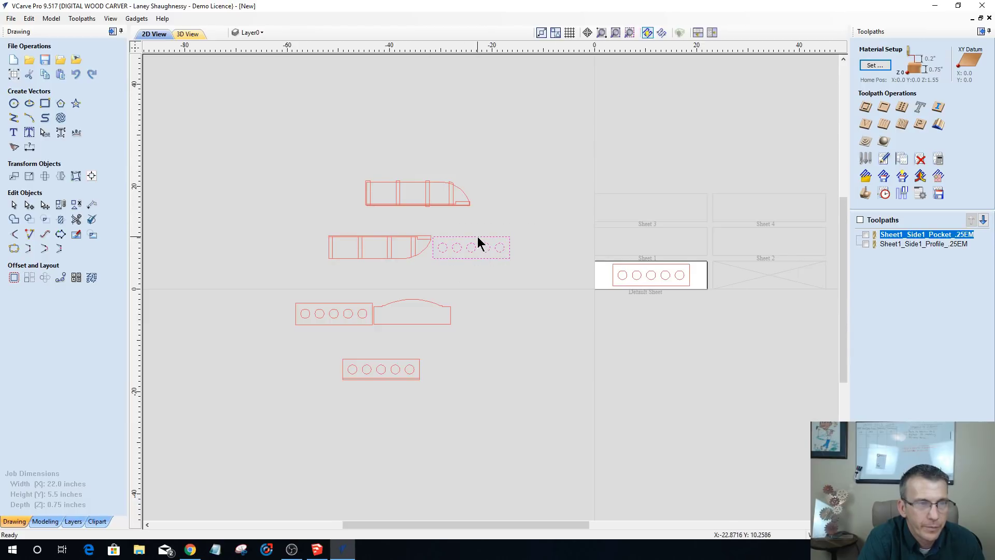
click(479, 247)
drag(474, 242, 242, 217)
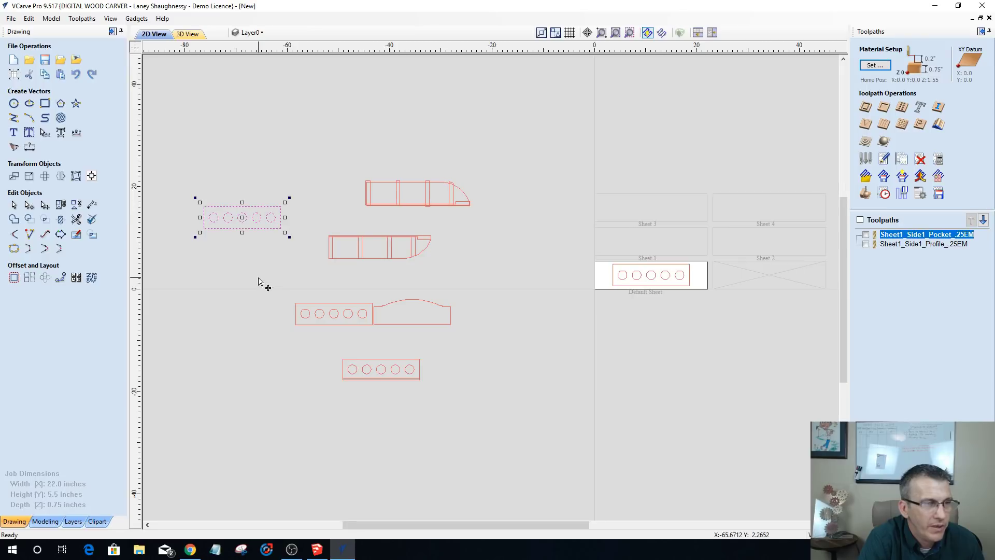
click(340, 321)
click(337, 314)
drag(338, 314, 241, 246)
drag(442, 411, 442, 411)
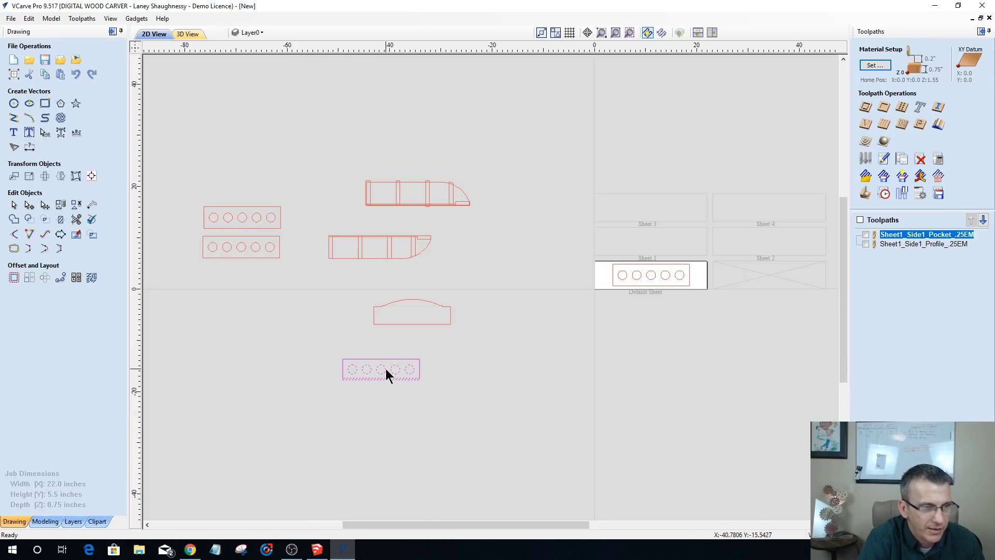
drag(385, 368, 249, 276)
- Inspect the stacked five-hole panels, the curved and arched panels, and the sheet layout
scroll(244, 289, up, 5)
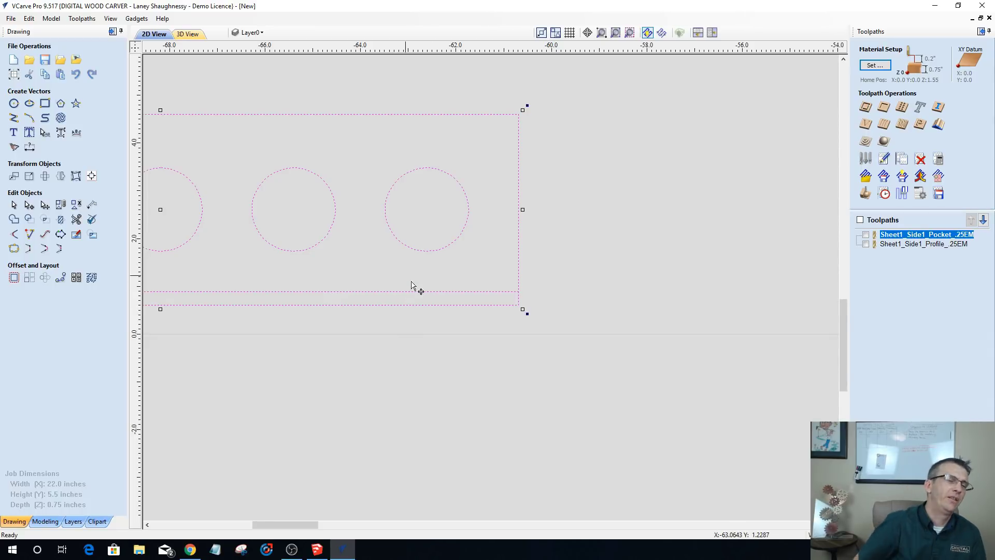
scroll(523, 342, down, 5)
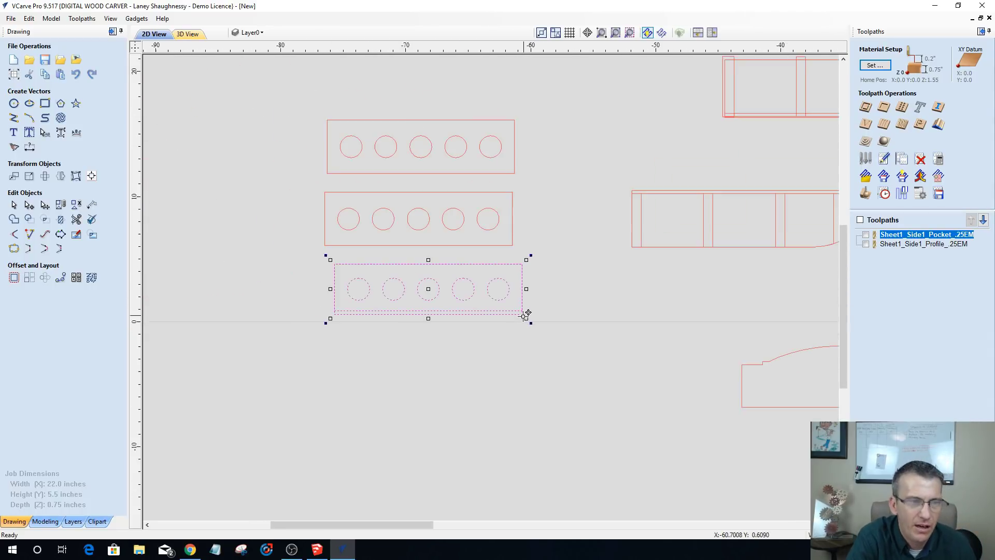
scroll(601, 366, down, 2)
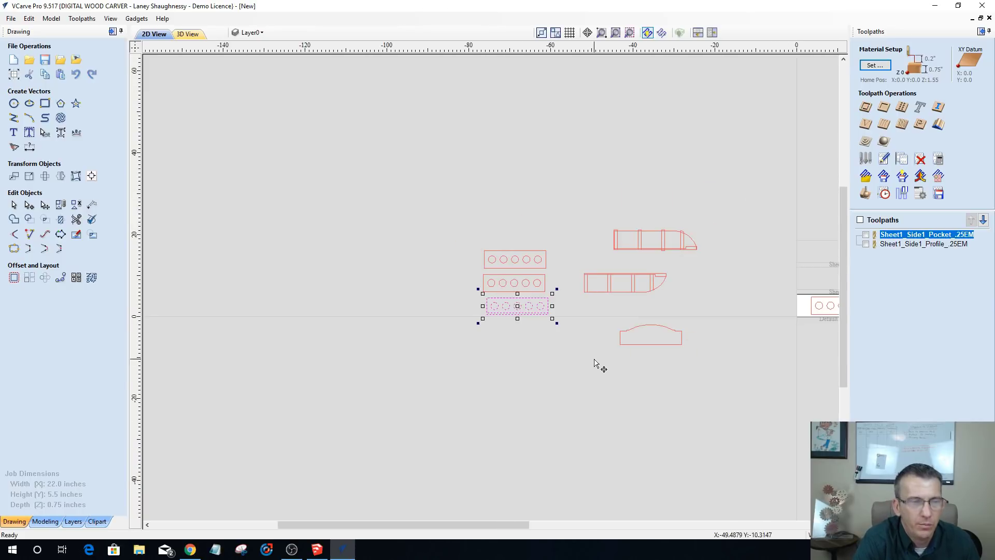
scroll(643, 348, up, 2)
scroll(646, 351, up, 2)
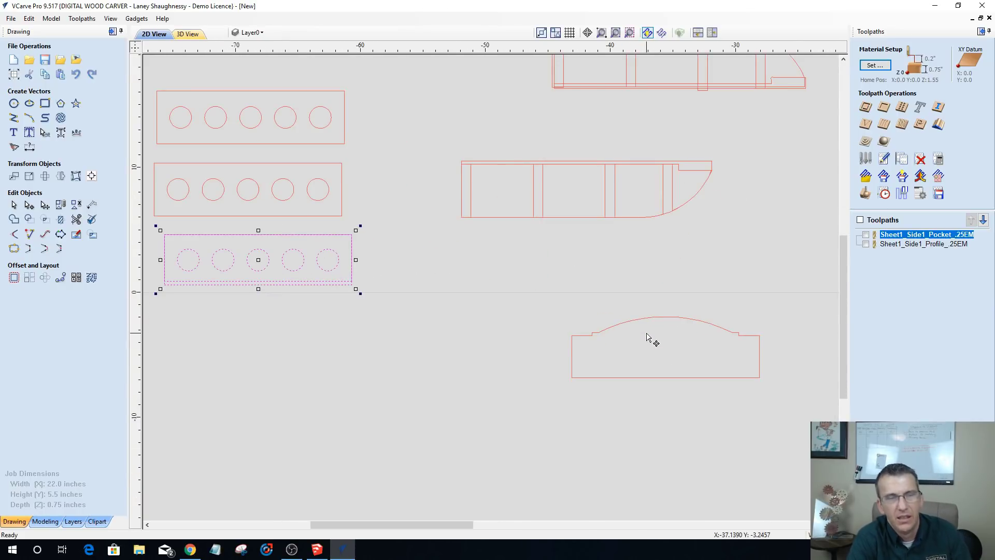
scroll(414, 316, down, 2)
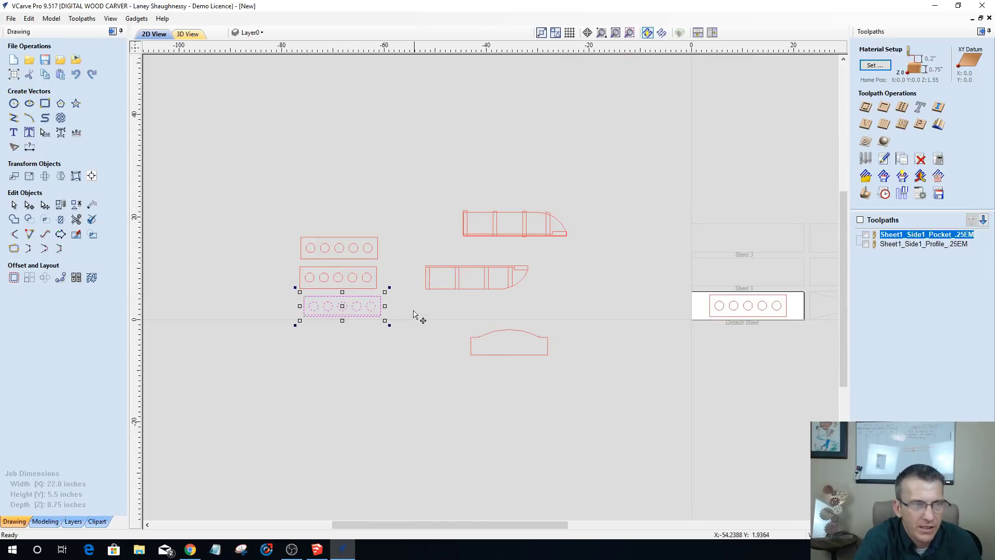
scroll(415, 316, up, 2)
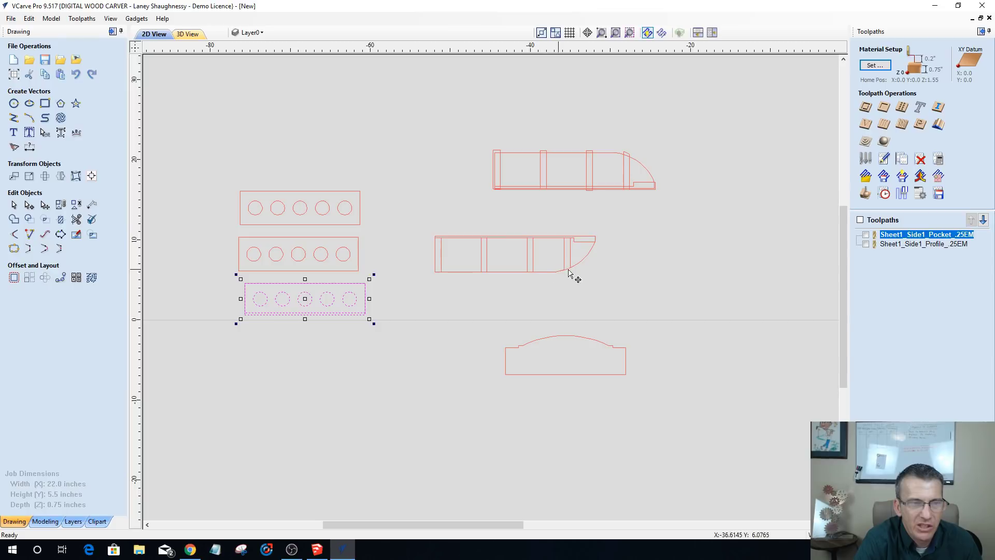
scroll(466, 321, down, 5)
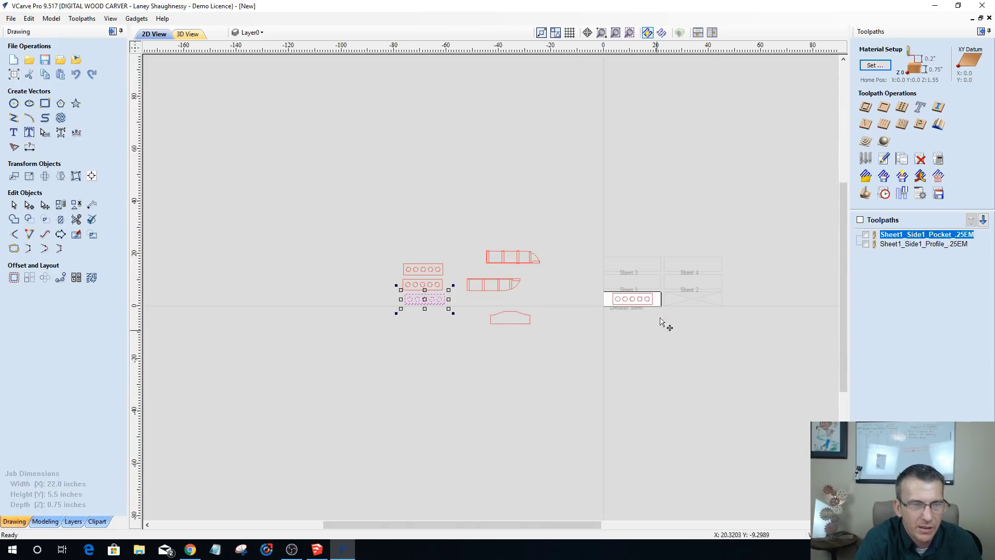
scroll(620, 300, up, 4)
scroll(689, 318, down, 3)
scroll(659, 311, up, 3)
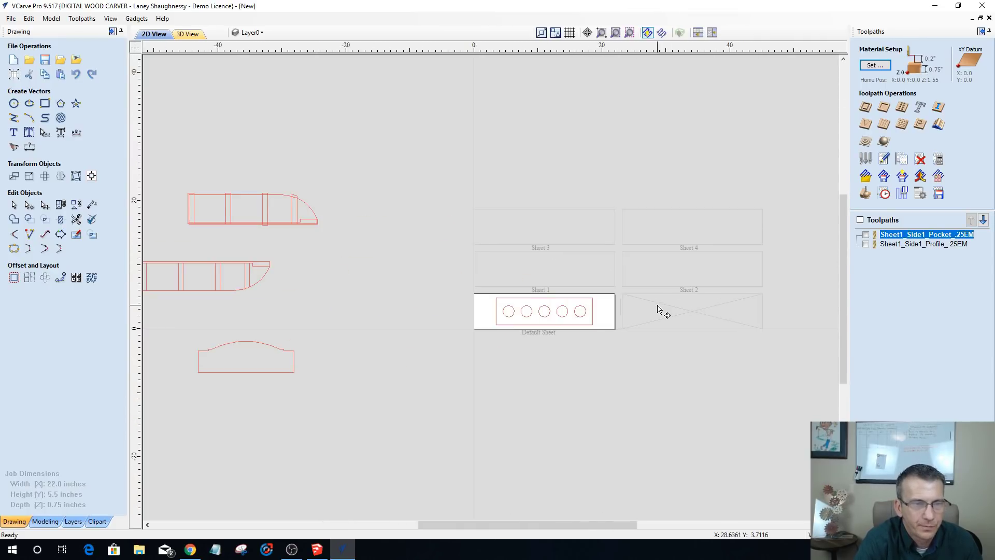
- Move the five-hole panel on the Default Sheet to Sheet 1
click(593, 309)
scroll(501, 322, up, 2)
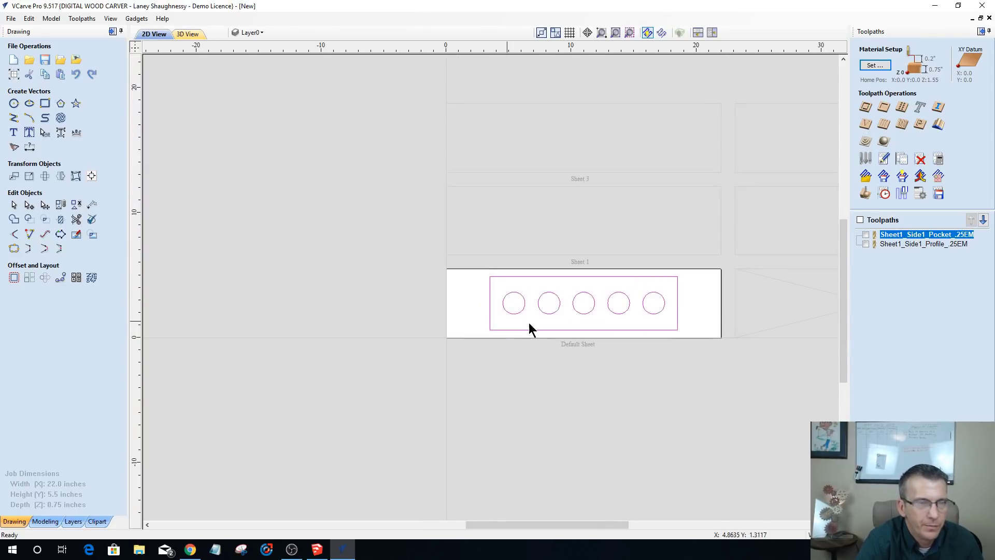
right_click(573, 308)
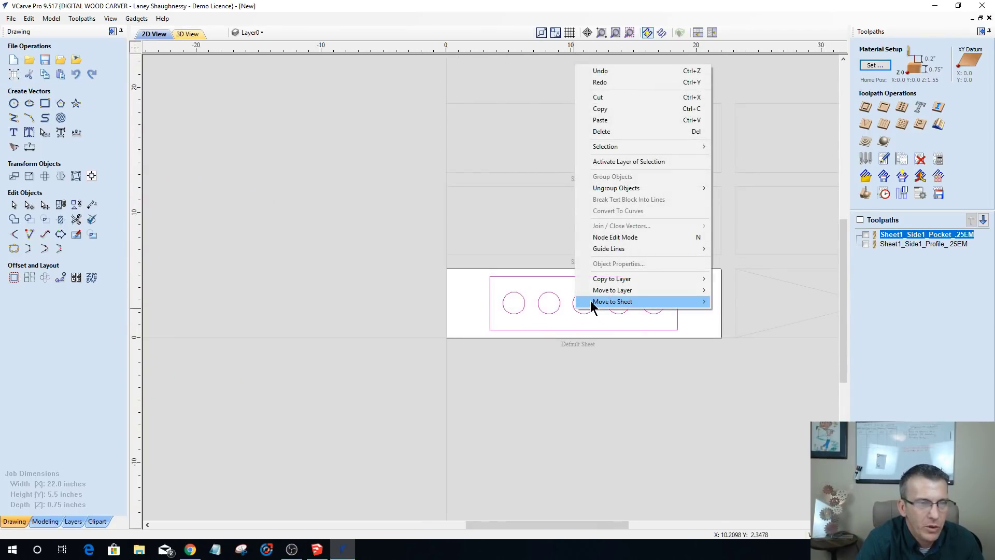
mouse_move(595, 305)
click(730, 313)
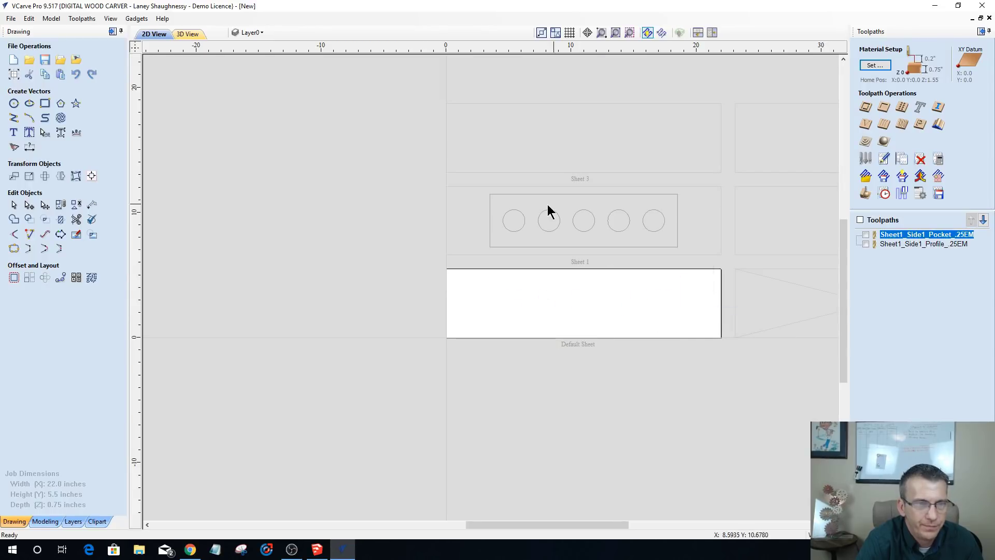
- Centre the arched panel on the Default Sheet and move it to Sheet 2
scroll(625, 346, down, 3)
scroll(660, 362, down, 1)
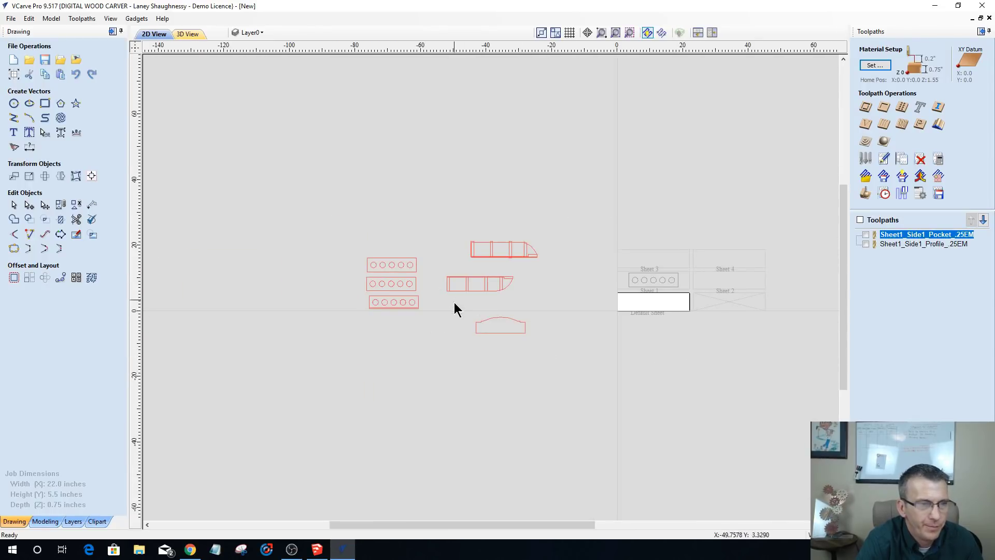
click(496, 322)
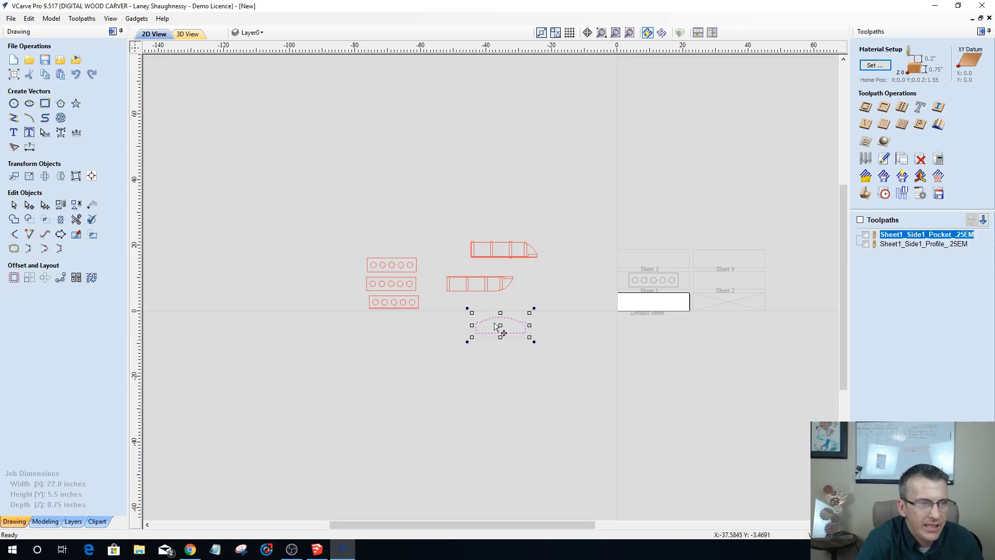
drag(593, 321, 658, 299)
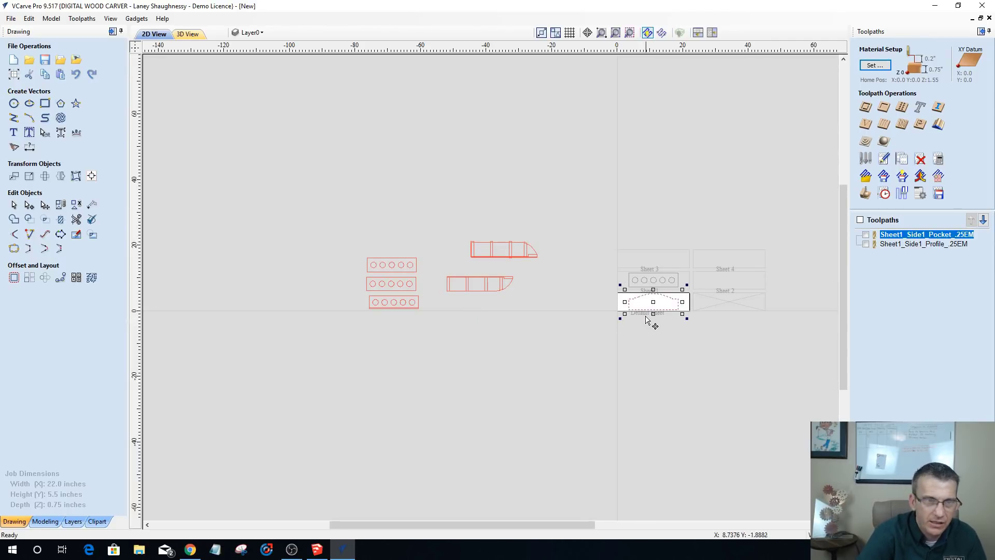
scroll(651, 323, up, 6)
scroll(641, 383, down, 2)
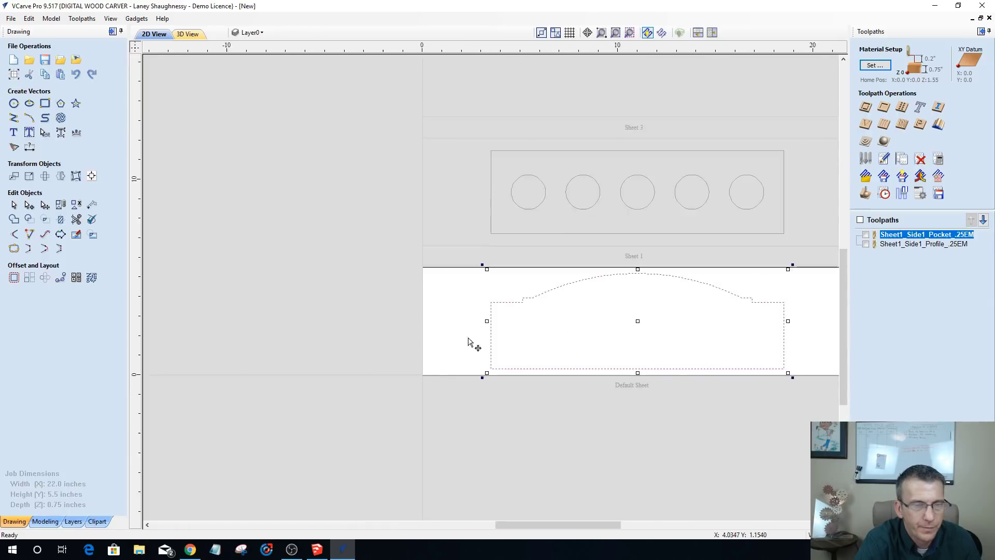
right_click(612, 327)
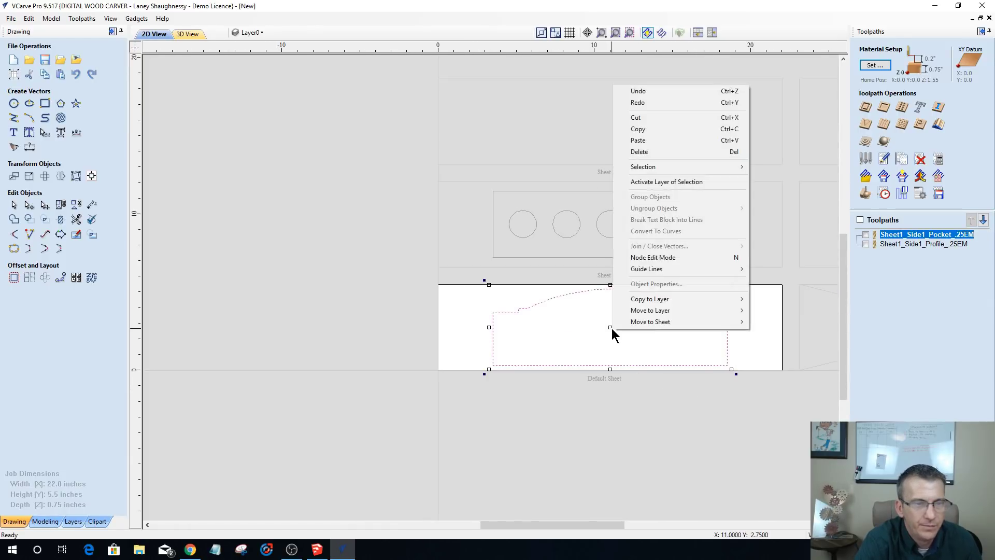
mouse_move(631, 321)
click(770, 344)
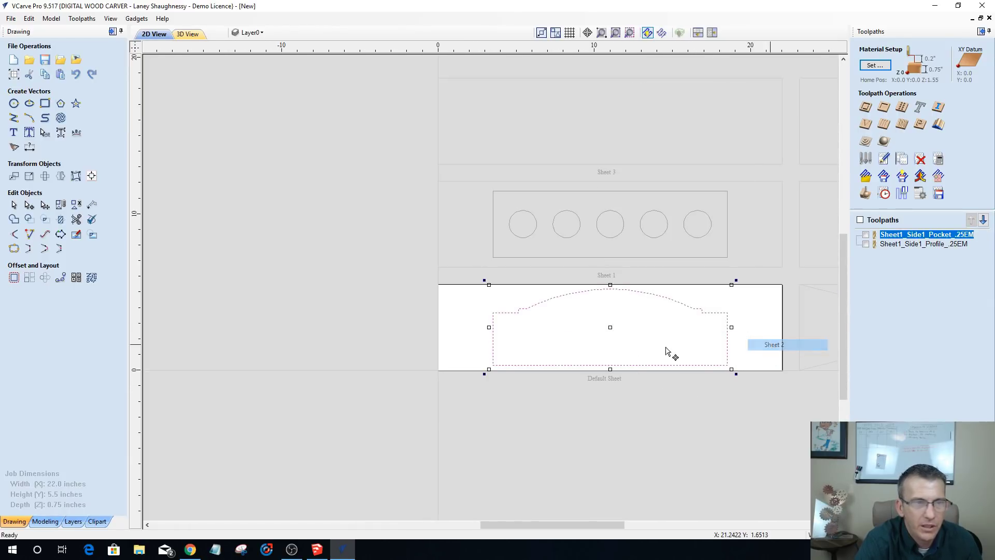
- Centre the lower loose curved side panel on the Default Sheet and move it to Sheet 3
scroll(533, 352, down, 5)
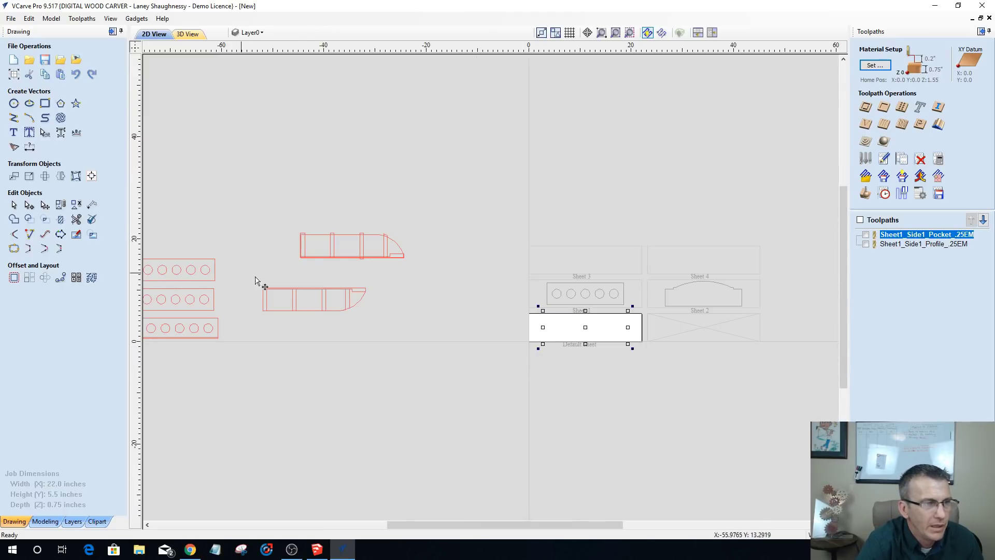
click(308, 289)
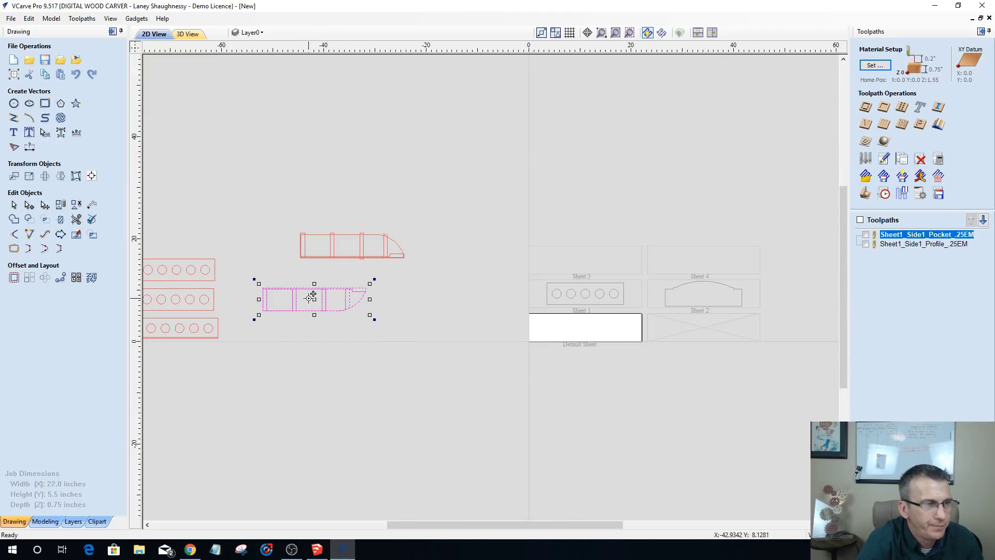
key(F9)
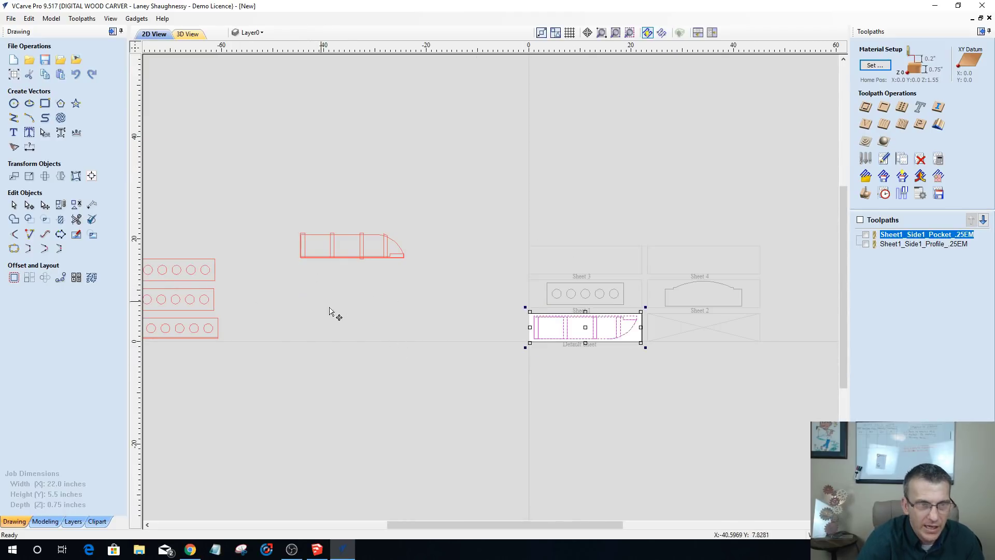
scroll(589, 327, up, 2)
scroll(589, 327, down, 1)
right_click(587, 327)
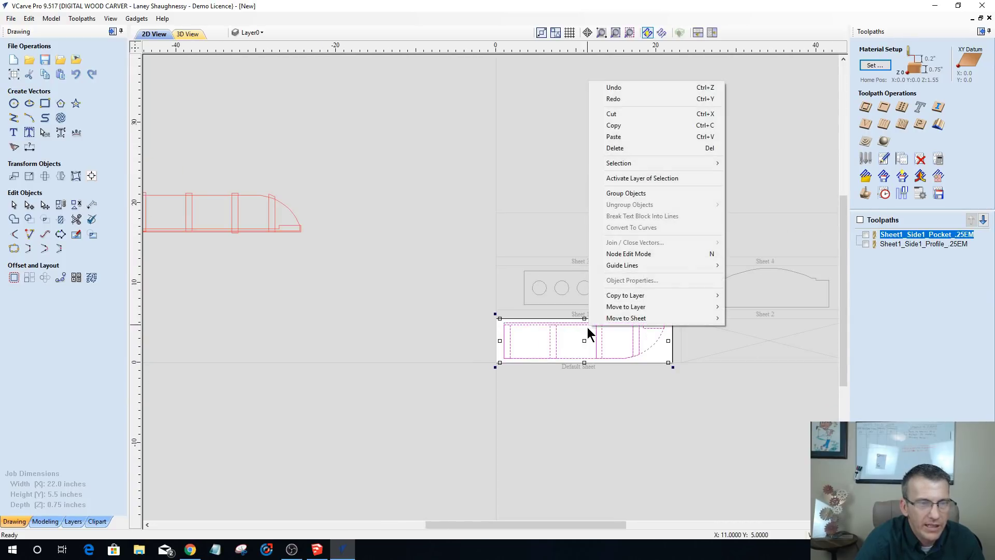
mouse_move(615, 318)
click(749, 352)
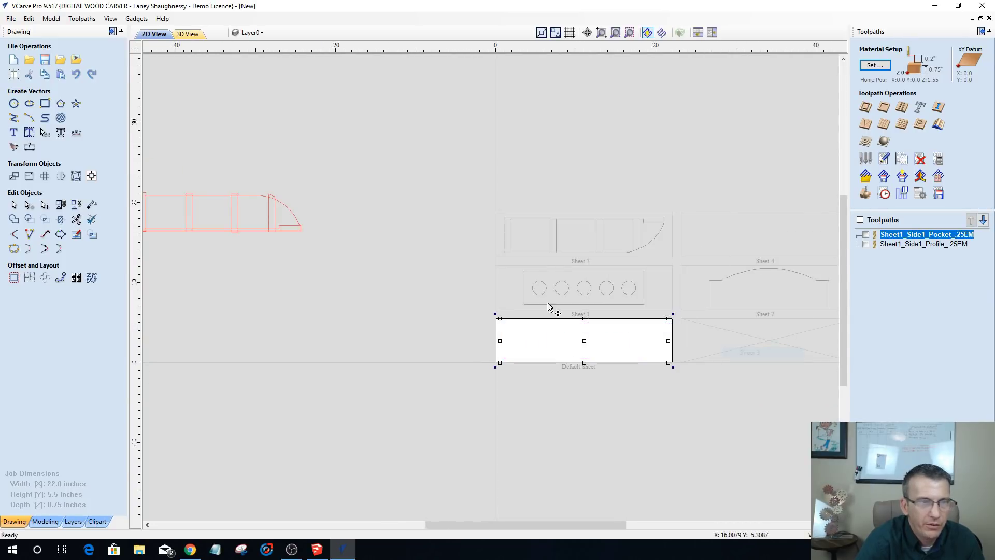
- Place the remaining curved side panel within the Default Sheet and move it to Sheet 4
scroll(382, 318, down, 2)
click(244, 233)
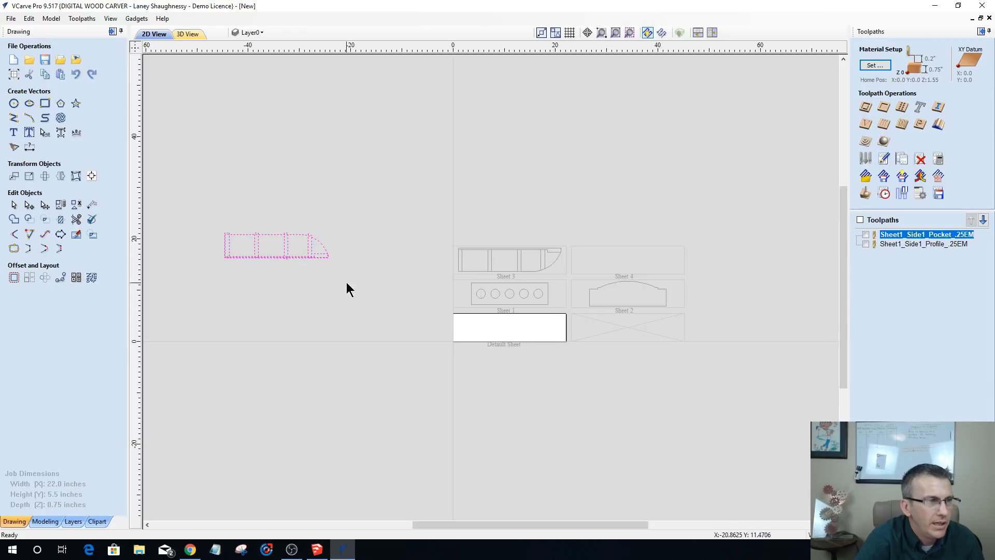
right_click(265, 256)
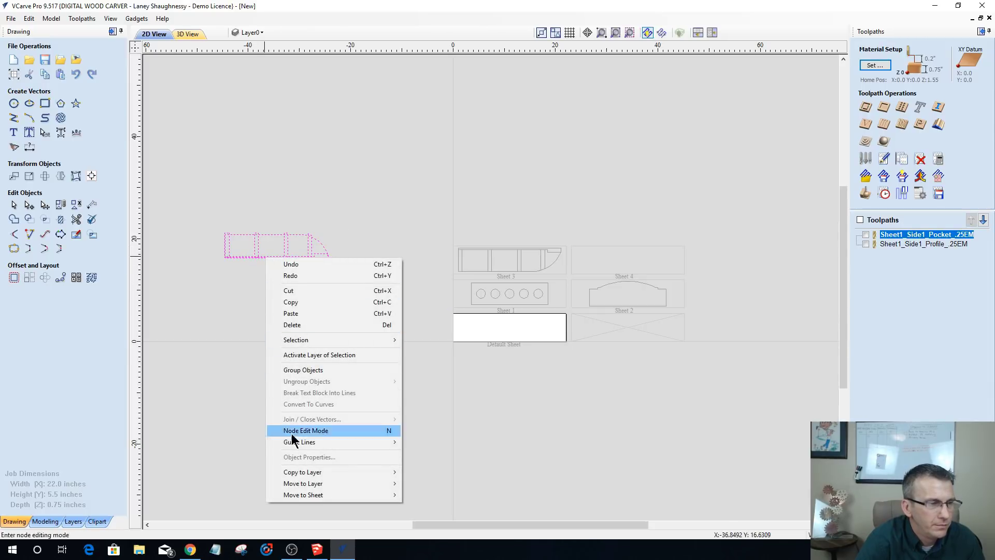
mouse_move(302, 486)
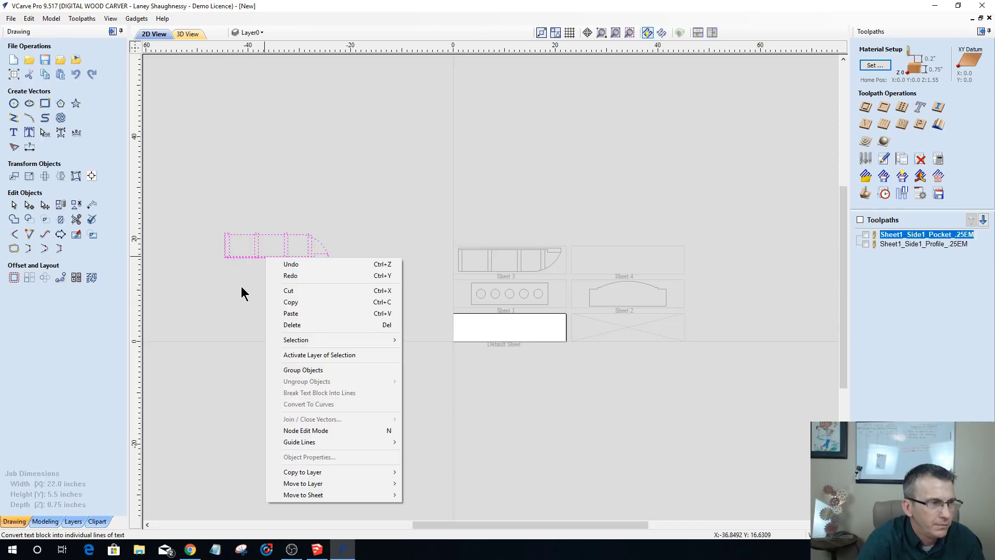
click(231, 257)
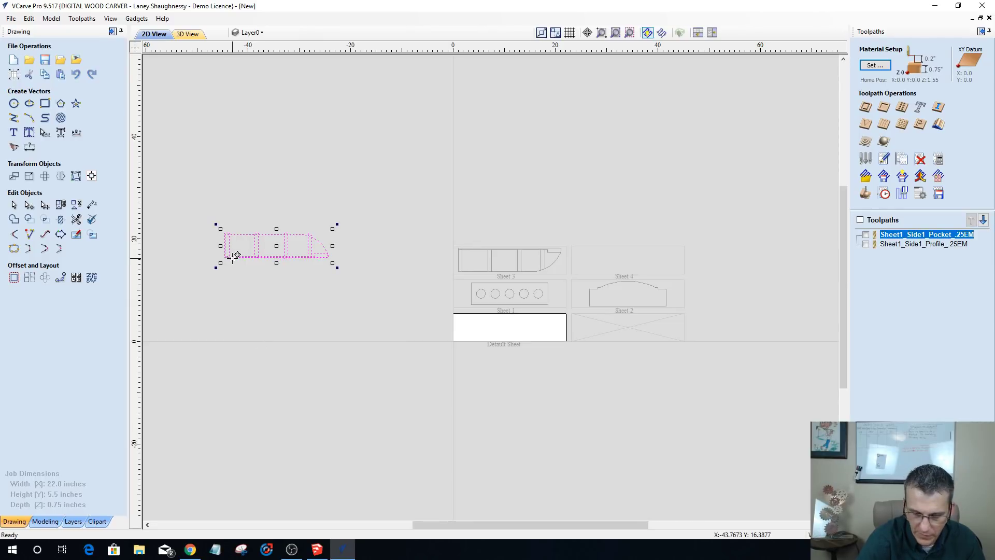
drag(233, 256, 458, 328)
scroll(505, 331, up, 3)
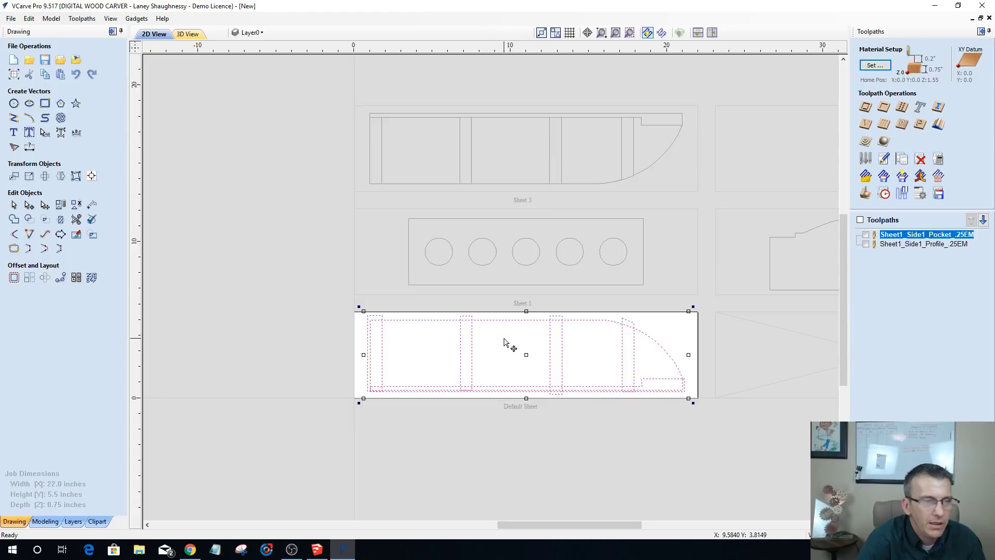
right_click(503, 340)
mouse_move(544, 323)
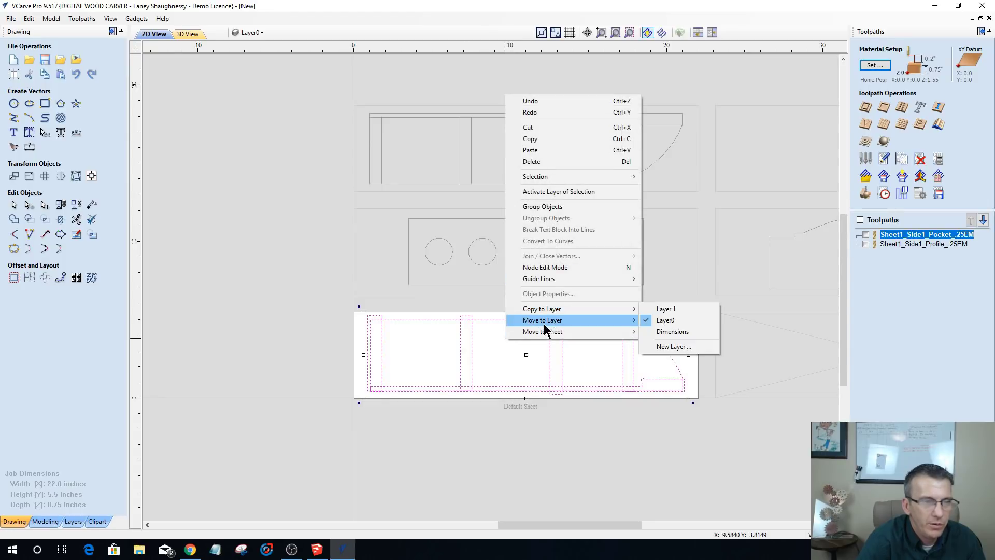
mouse_move(577, 332)
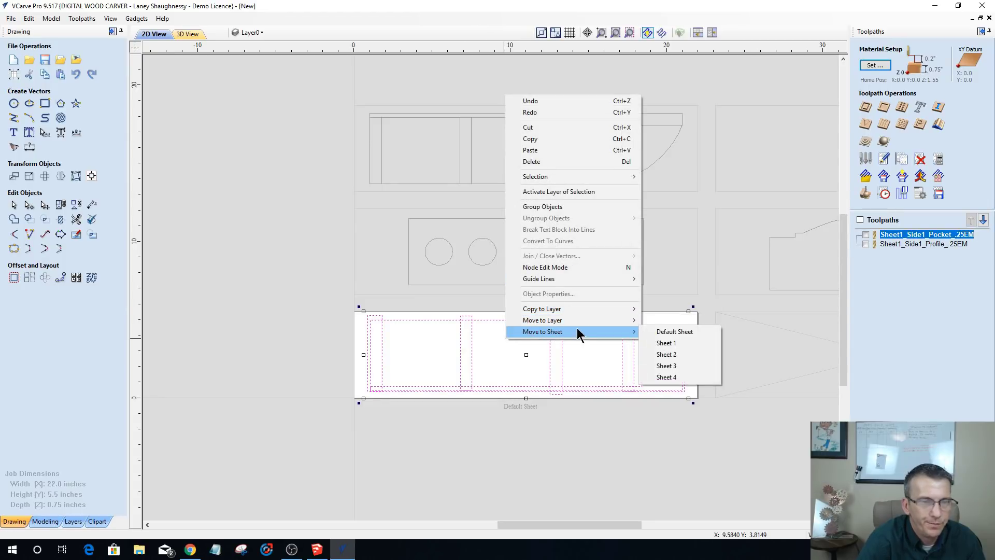
click(666, 377)
- Make Sheet 3 the active sheet through the Nest Parts settings, without nesting any parts
scroll(511, 346, down, 4)
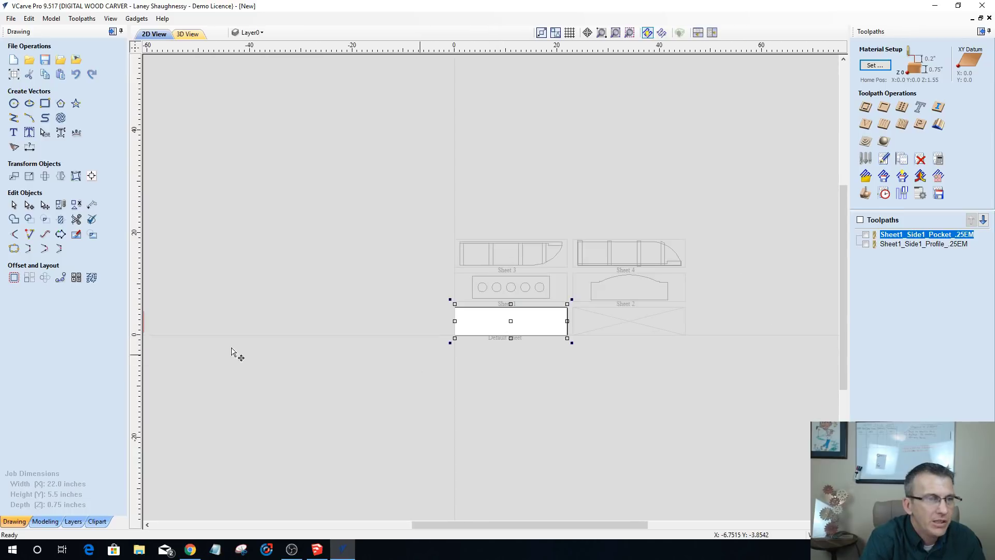
click(92, 277)
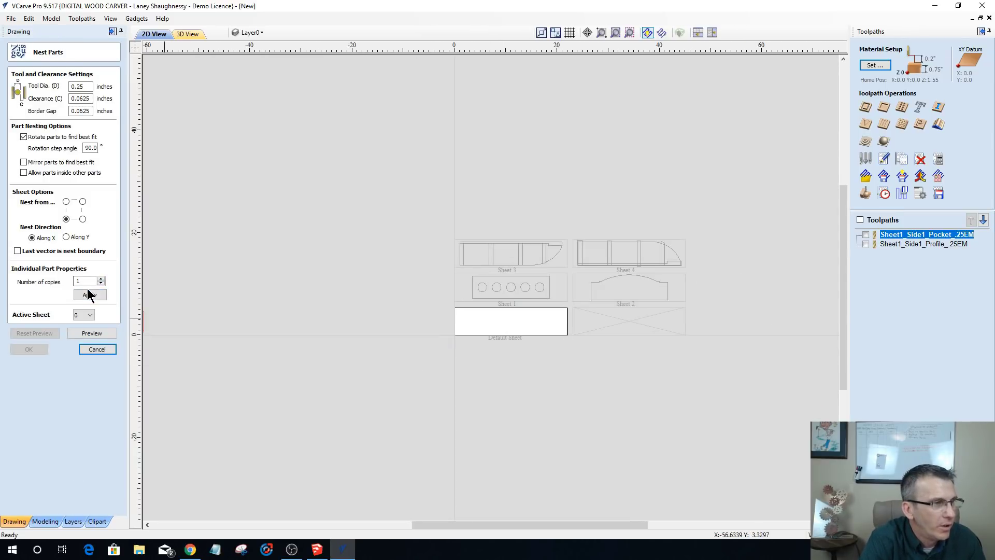
click(89, 315)
click(85, 353)
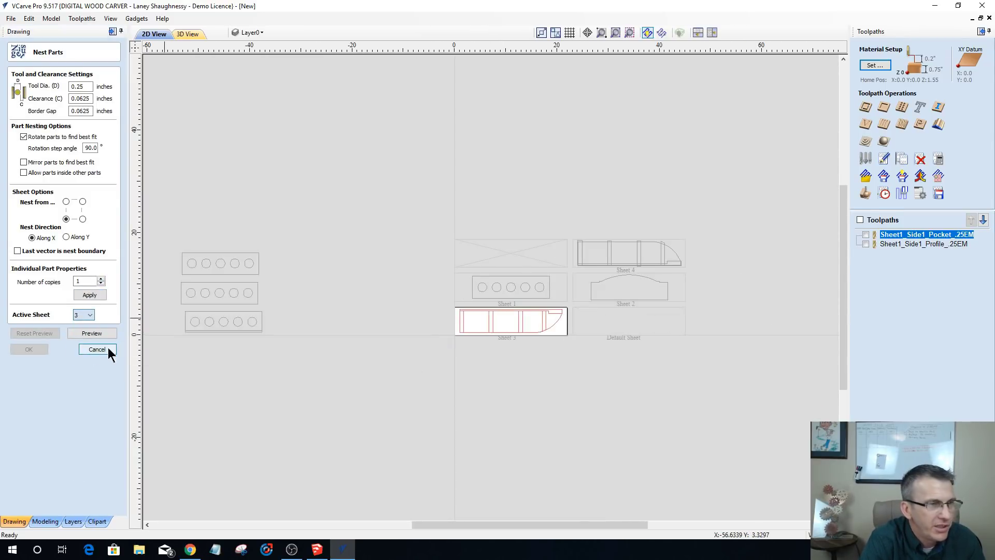
scroll(515, 334, up, 5)
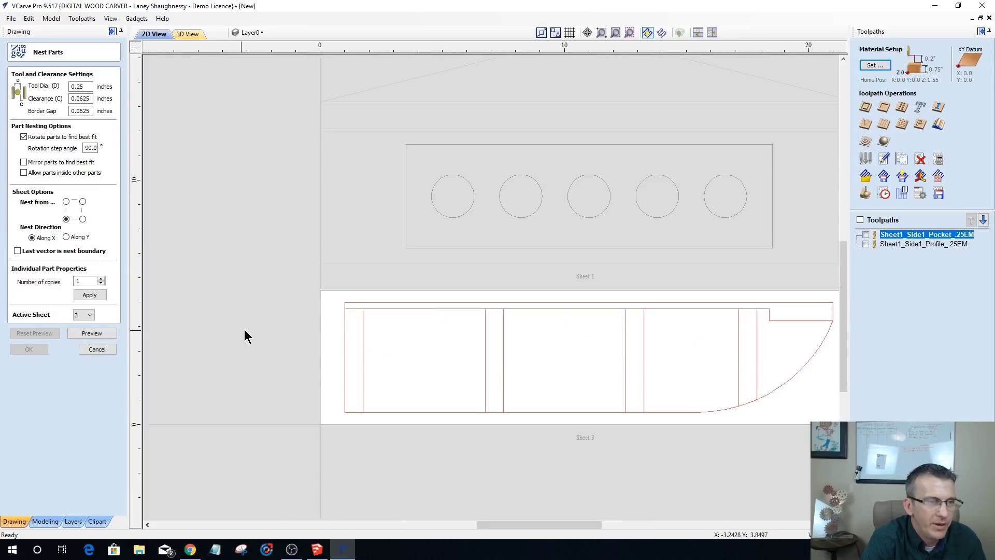
click(97, 349)
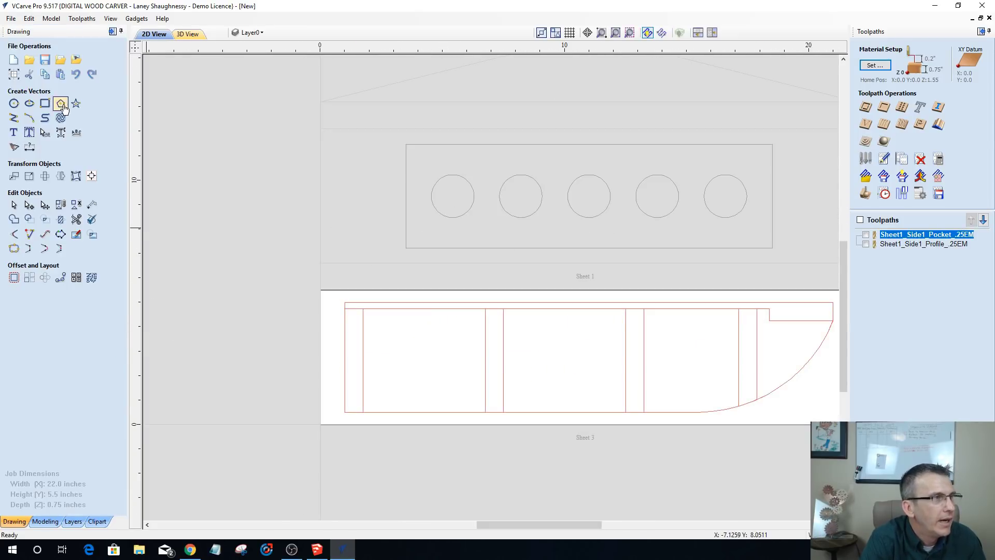
- Change the job type to double sided without recalculating the toolpaths
click(13, 75)
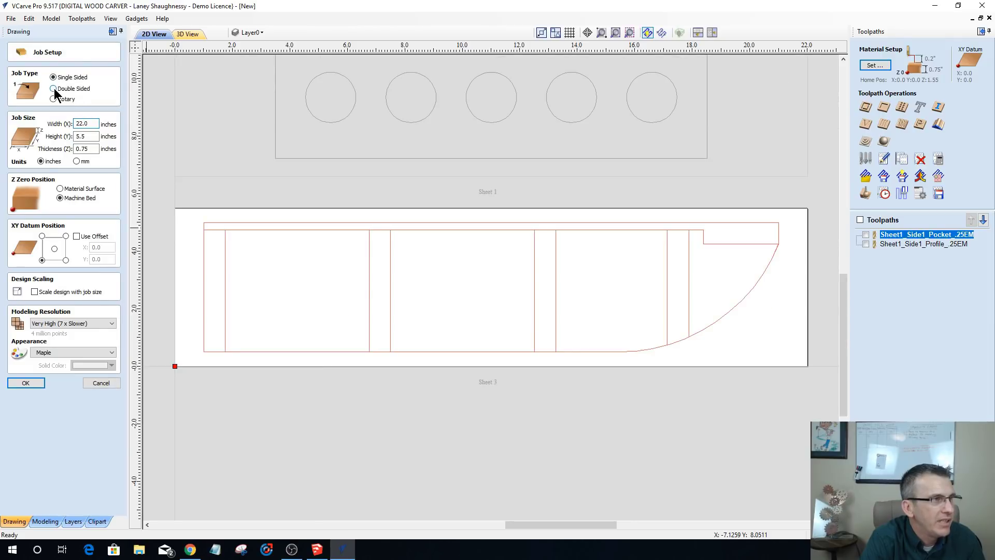
click(54, 88)
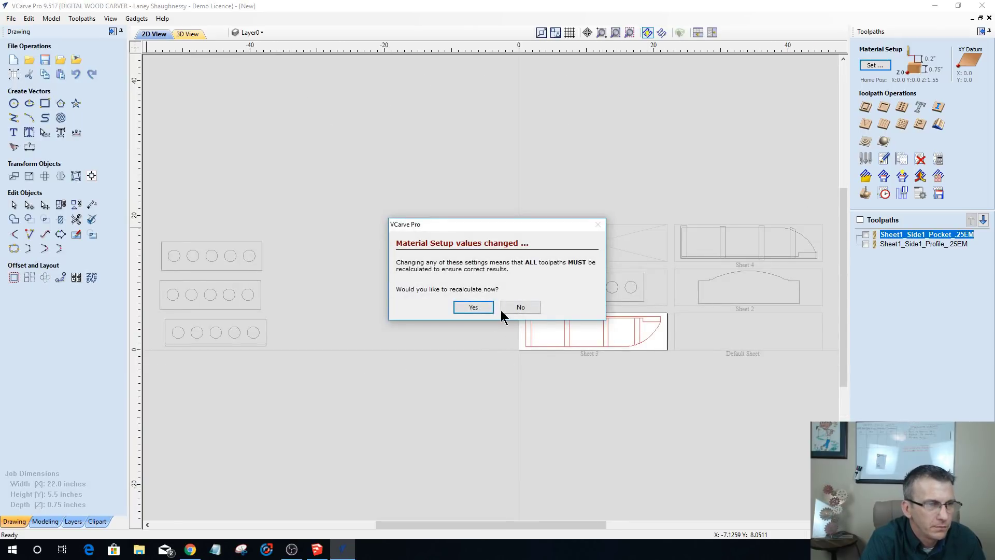
click(520, 307)
scroll(531, 351, down, 4)
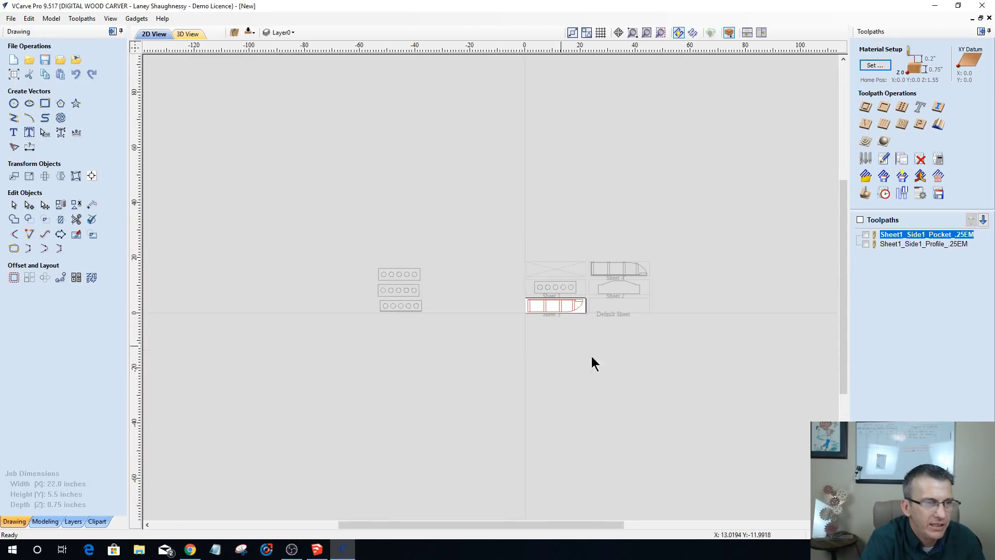
scroll(599, 329, up, 3)
scroll(339, 347, up, 3)
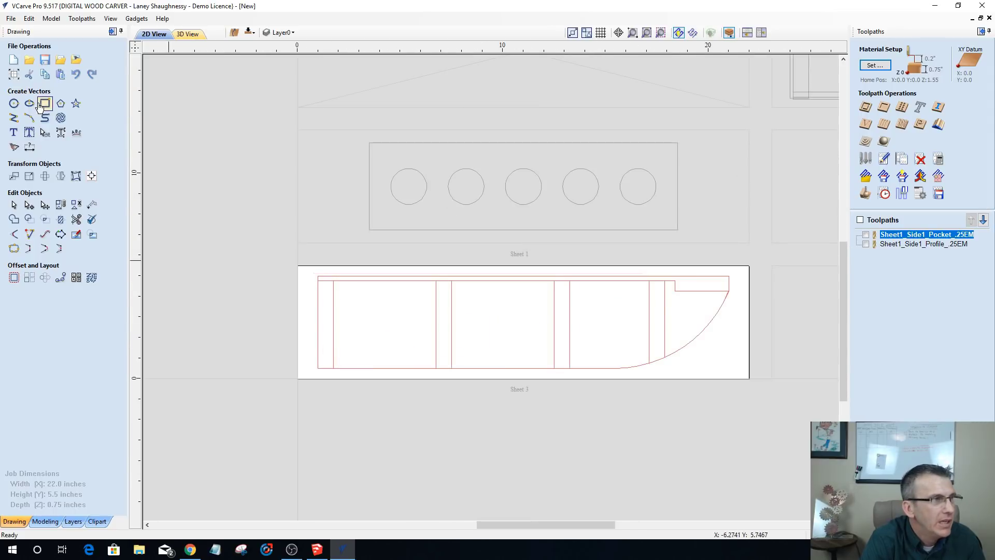
- Draw two 0.25-inch-diameter circles in Sheet 3's waste areas, at about X 0.46, Y 4.96 and X 20.63, Y 1.15
click(13, 103)
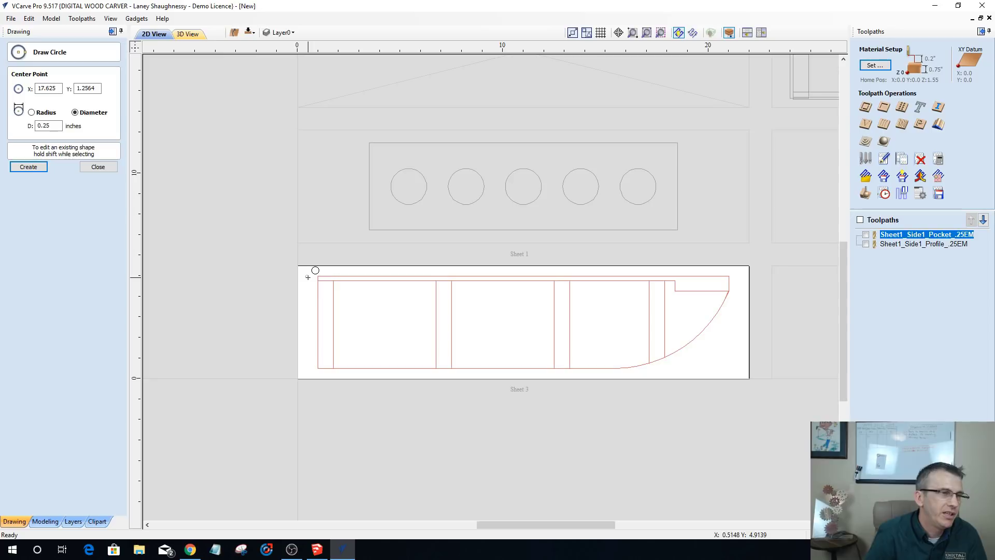
click(308, 276)
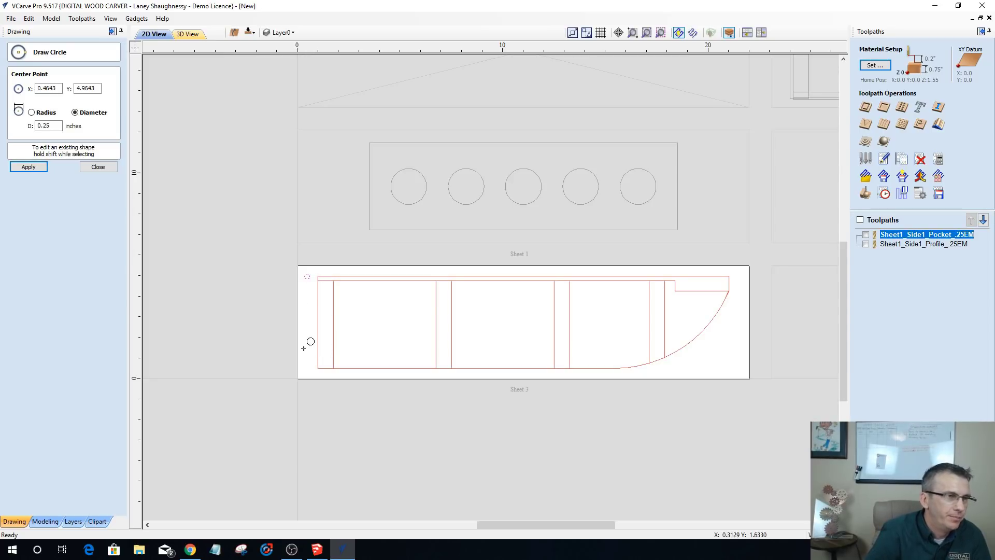
click(721, 354)
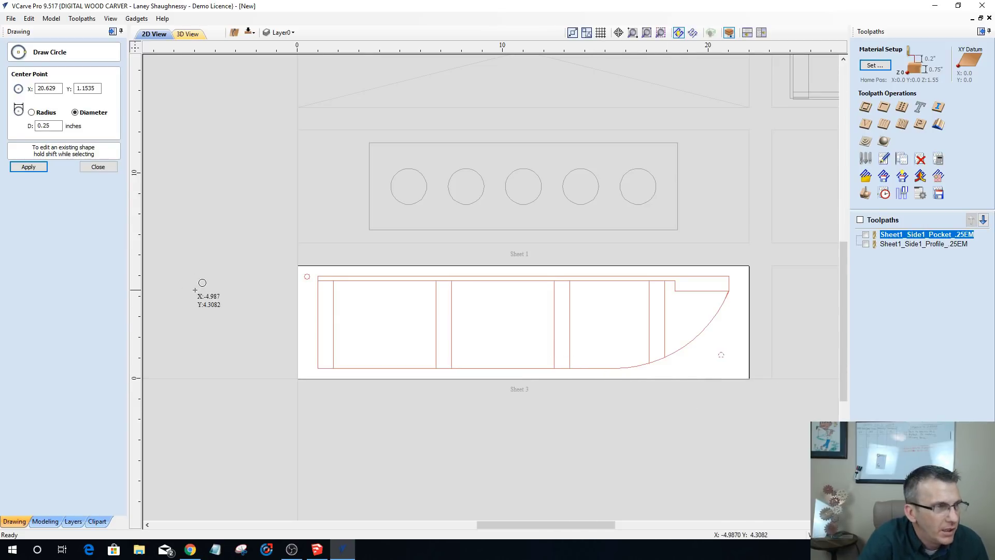
click(98, 166)
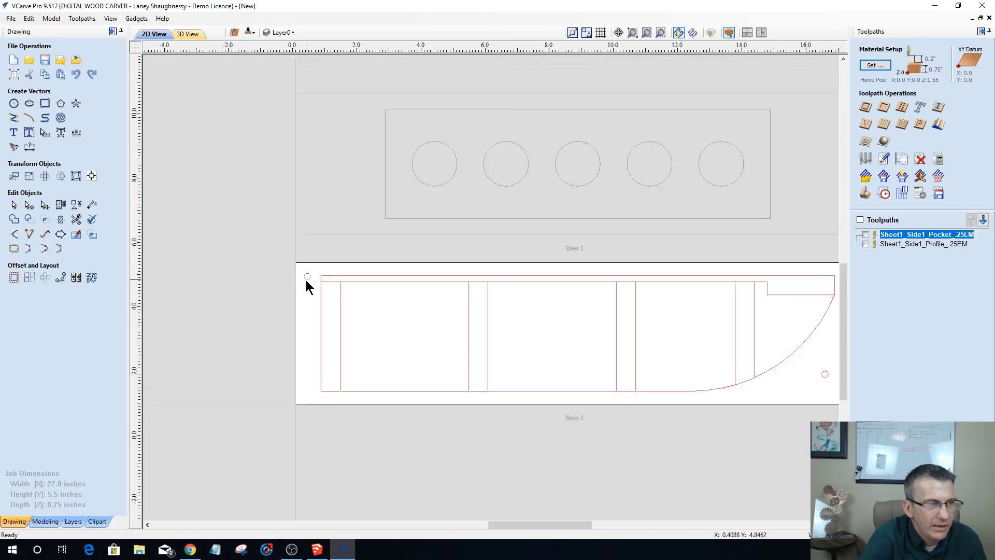
- Copy the curved side panel and both small circles on Sheet 3 to the other side of the job
scroll(305, 280, up, 2)
scroll(294, 283, down, 3)
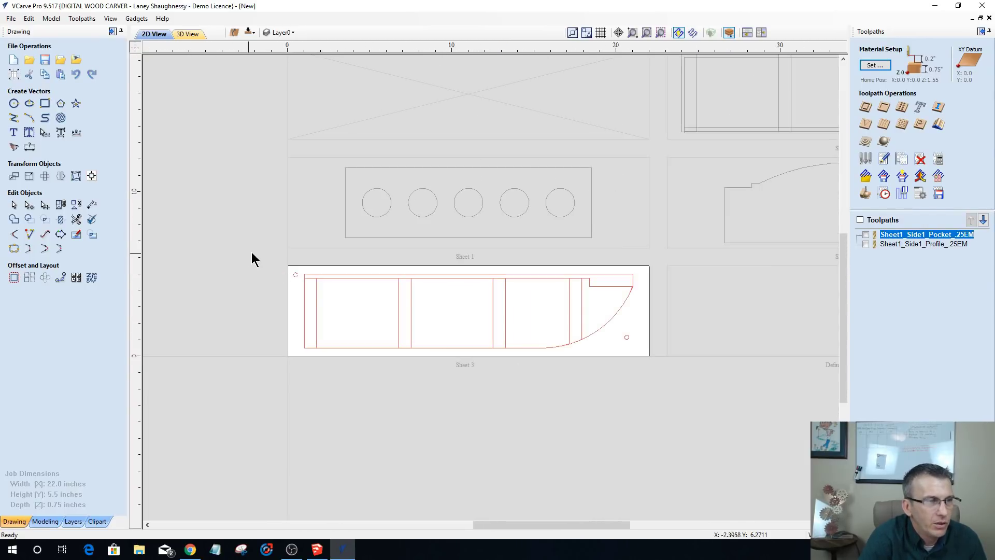
drag(255, 252, 313, 283)
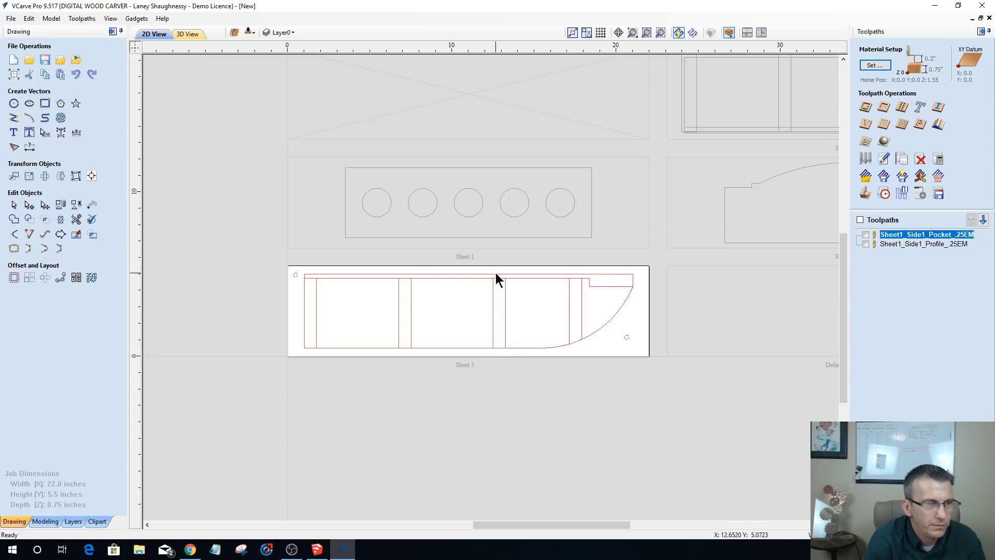
drag(258, 255, 762, 444)
right_click(505, 310)
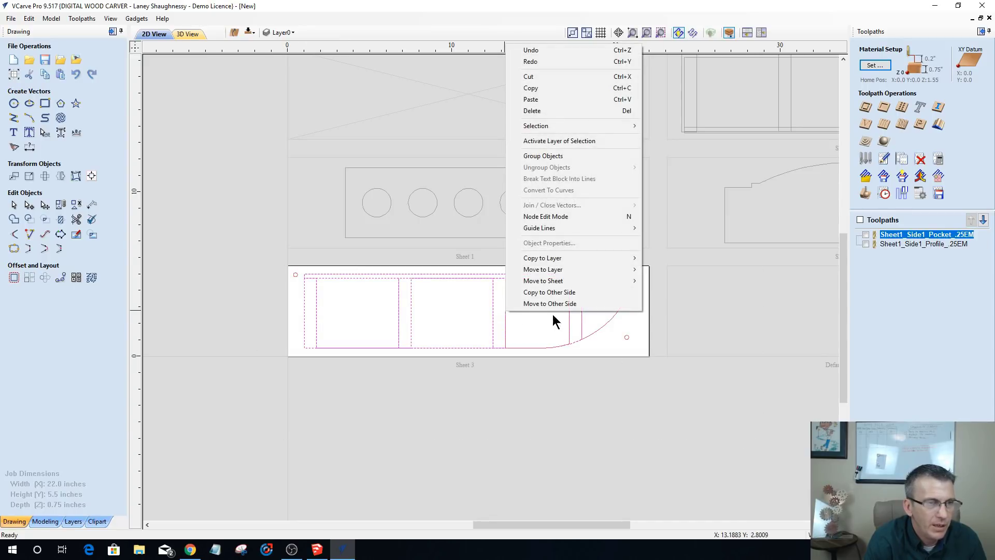
click(555, 292)
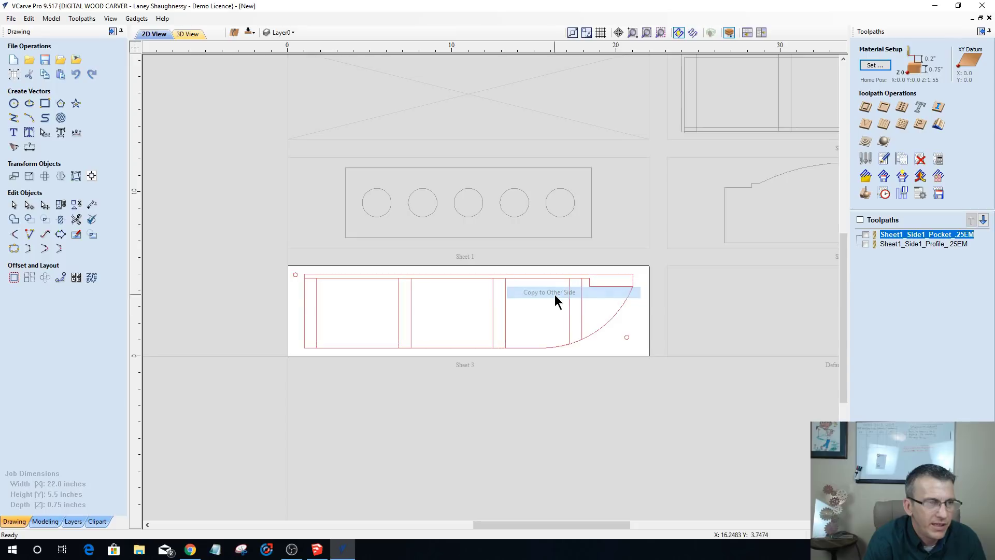
- Switch to the bottom side and delete Sheet 3's inner slot and pocket vectors, leaving only the curved side panel's outline
scroll(574, 363, down, 5)
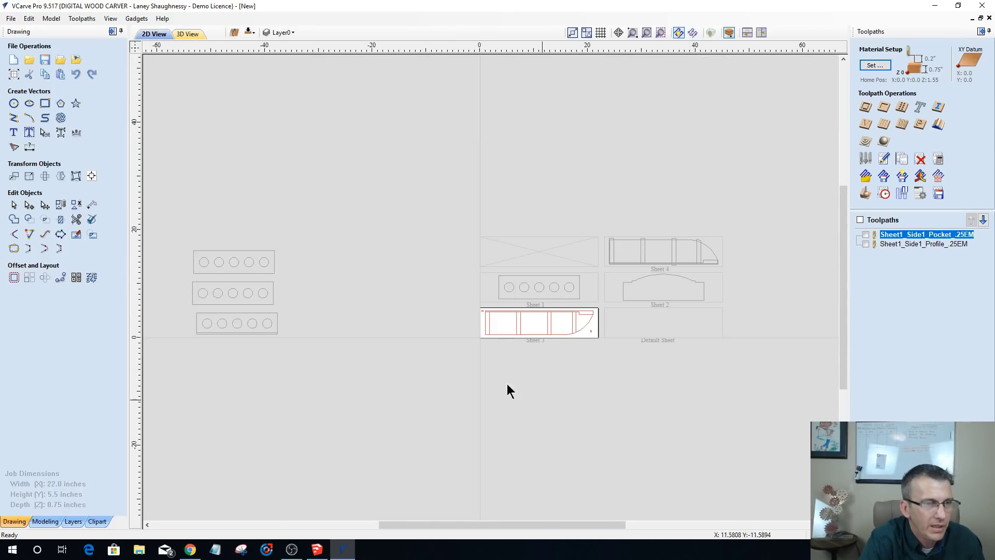
scroll(198, 321, up, 3)
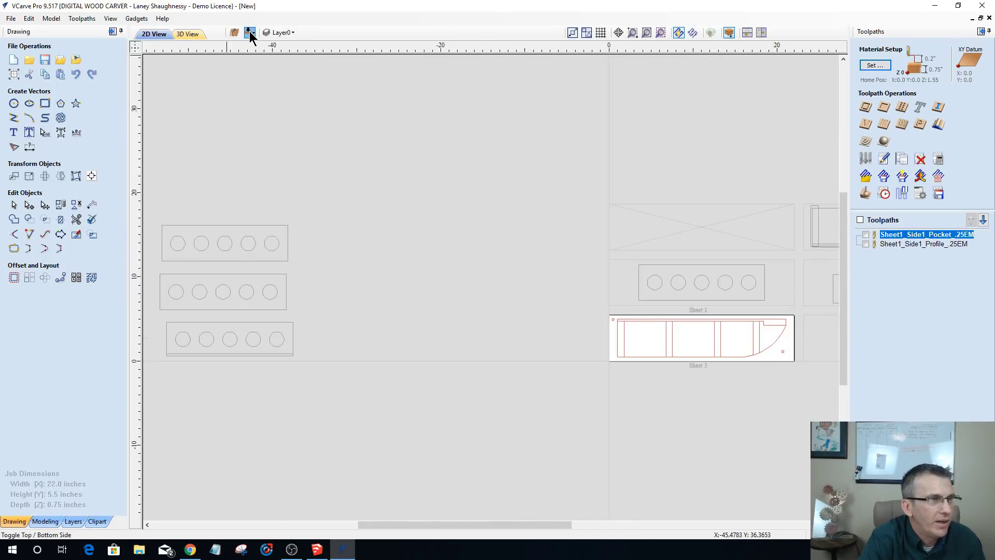
click(234, 32)
scroll(639, 459, up, 3)
scroll(647, 444, down, 3)
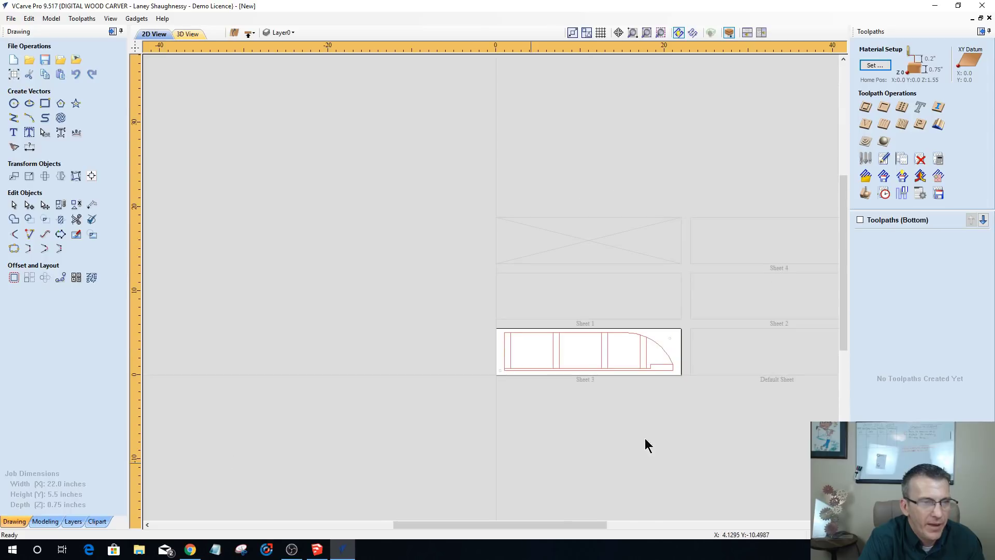
scroll(594, 369, up, 4)
drag(618, 286, 267, 296)
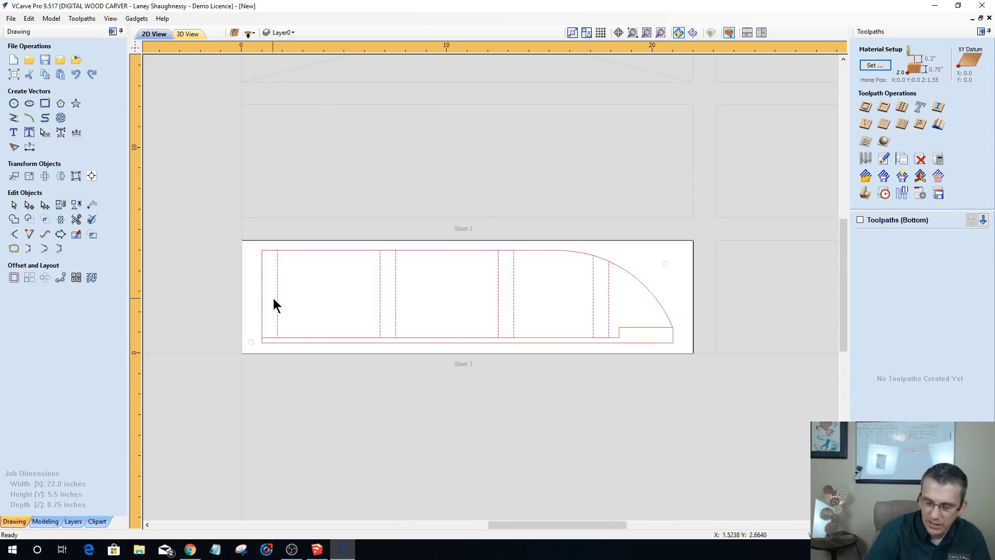
key(Escape)
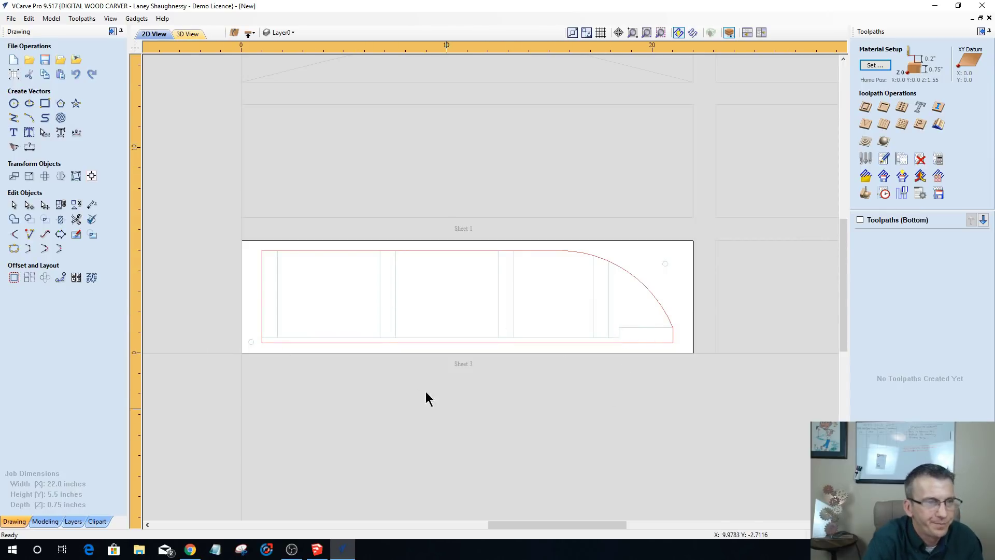
- Return to the top side and make Sheet 4 the active sheet through the Nest Parts settings, without nesting any parts
scroll(353, 343, up, 2)
scroll(394, 334, down, 2)
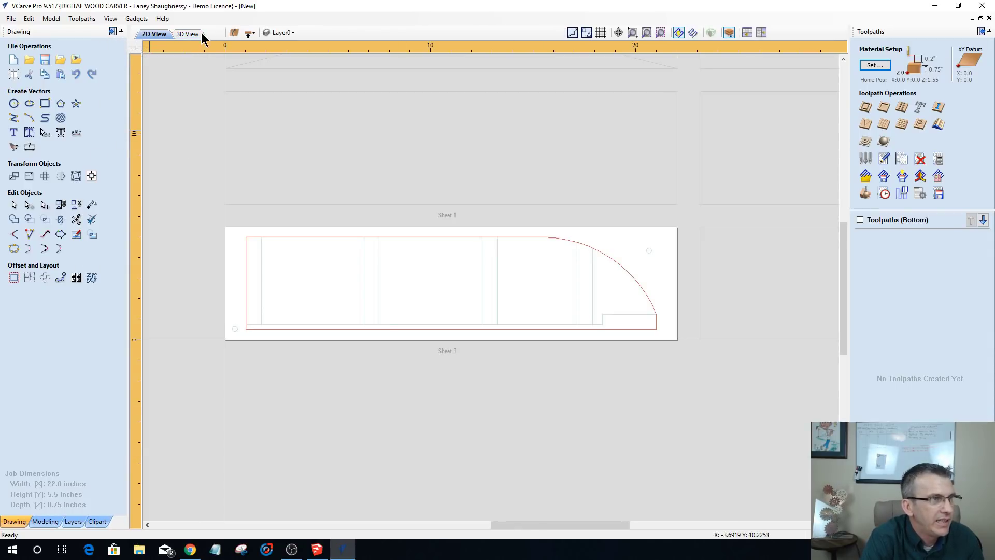
click(246, 34)
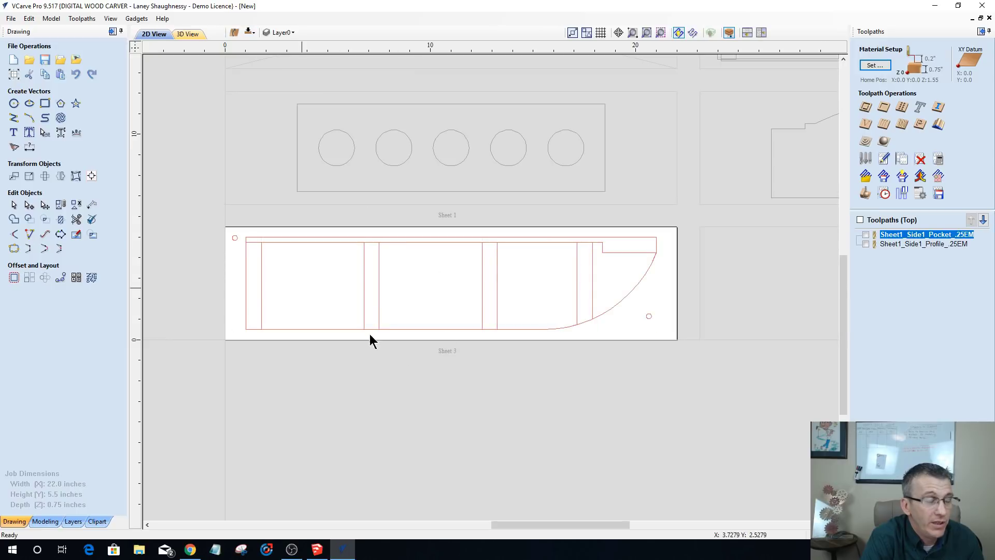
scroll(510, 368, down, 5)
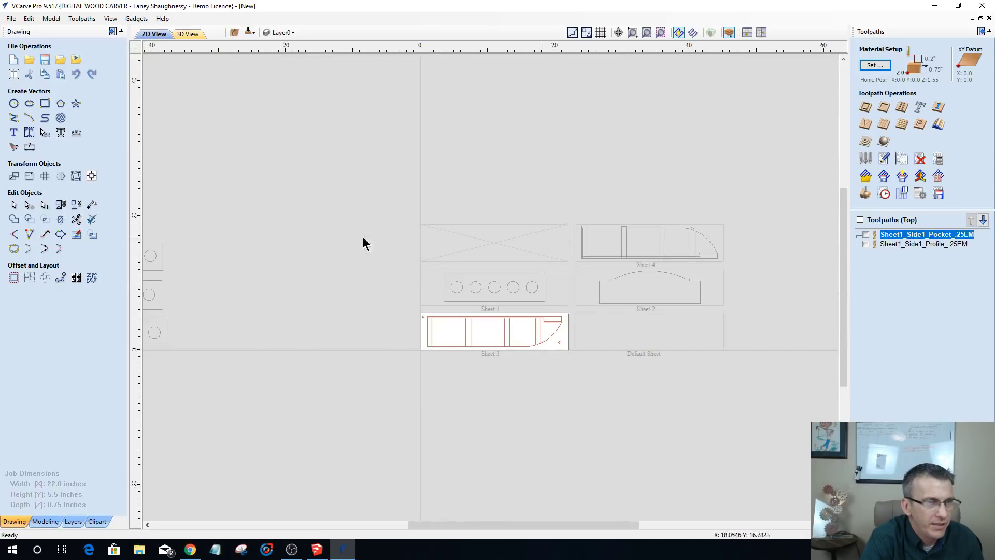
click(92, 278)
click(90, 314)
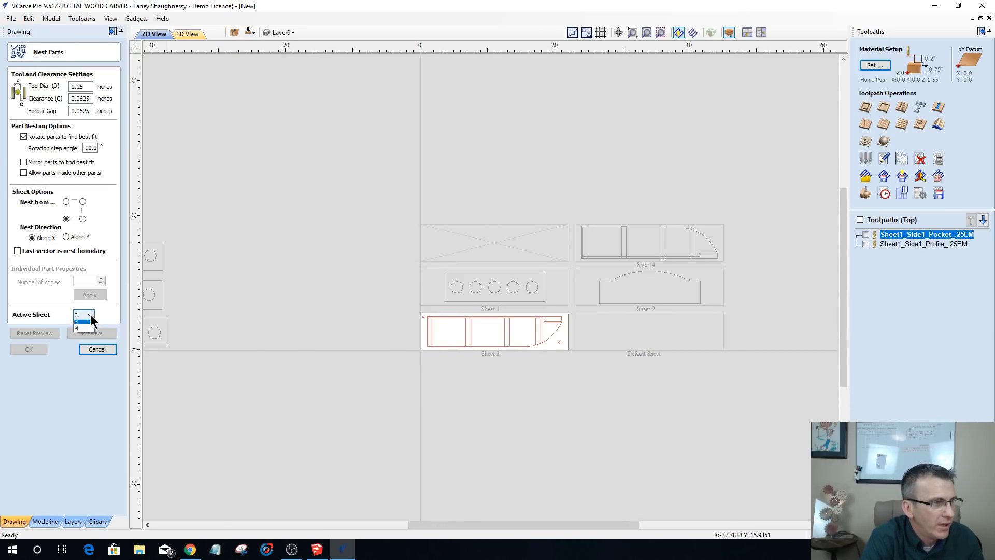
click(87, 355)
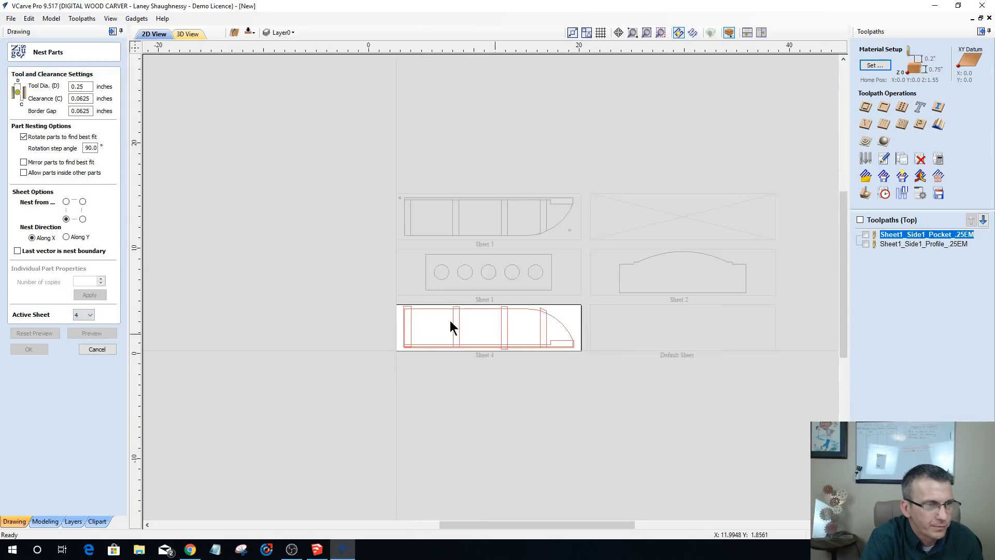
scroll(450, 326, up, 2)
scroll(278, 280, up, 2)
scroll(418, 342, up, 2)
scroll(352, 324, up, 2)
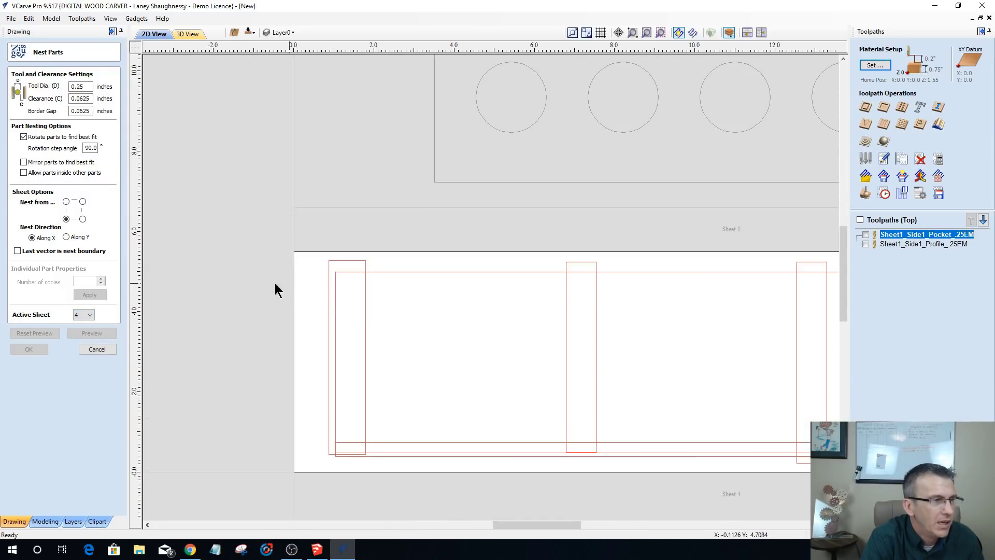
click(105, 351)
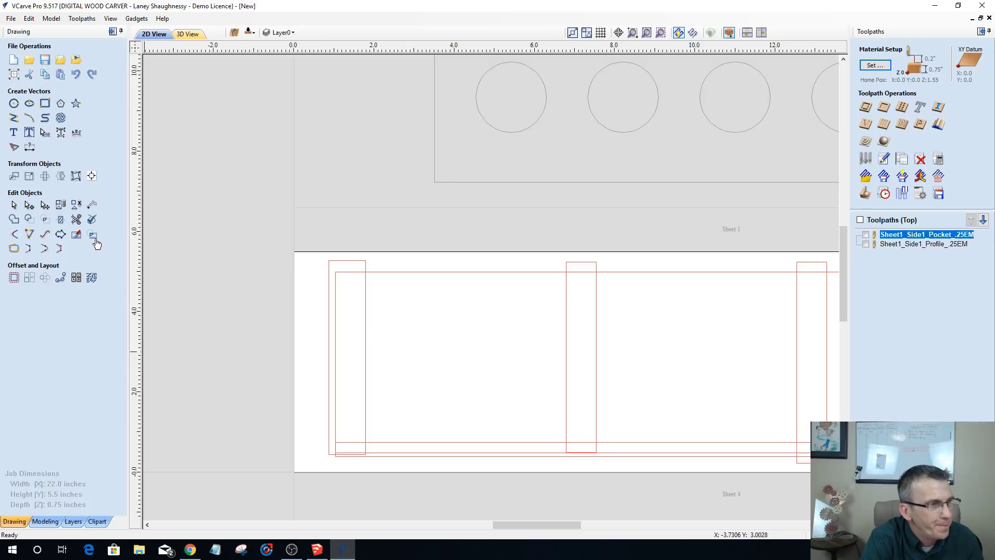
- Draw 0.25-inch-diameter circles on Sheet 4 at about X 20.95, Y 4.52 and X 0.44, Y 0.43, removing the extra one near the panel's square upper corner
click(14, 103)
click(314, 270)
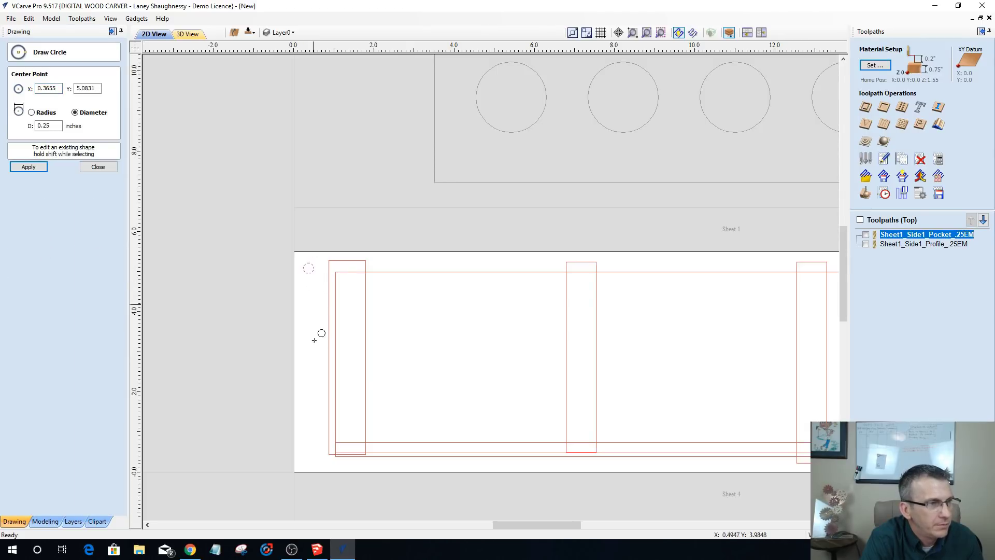
scroll(218, 367, down, 4)
scroll(622, 421, up, 1)
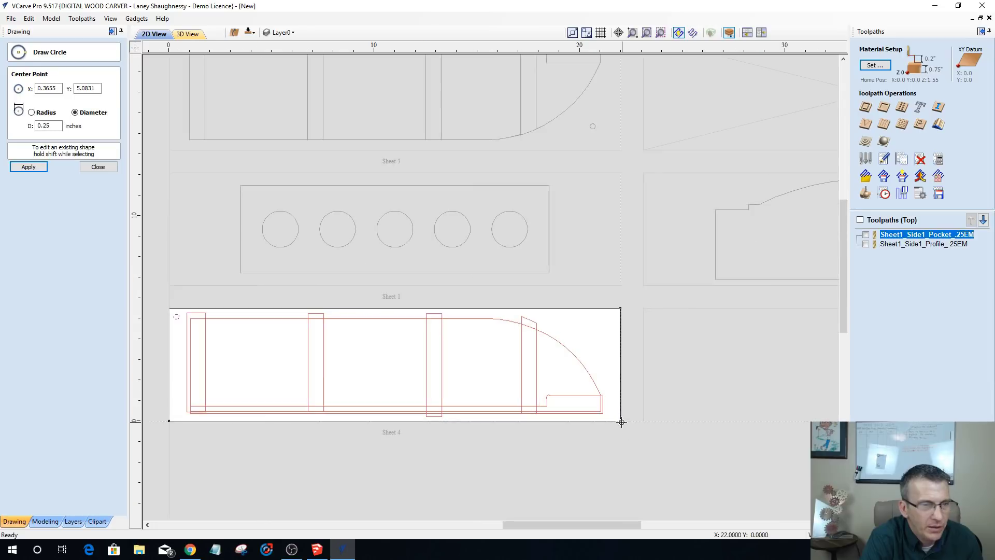
click(599, 328)
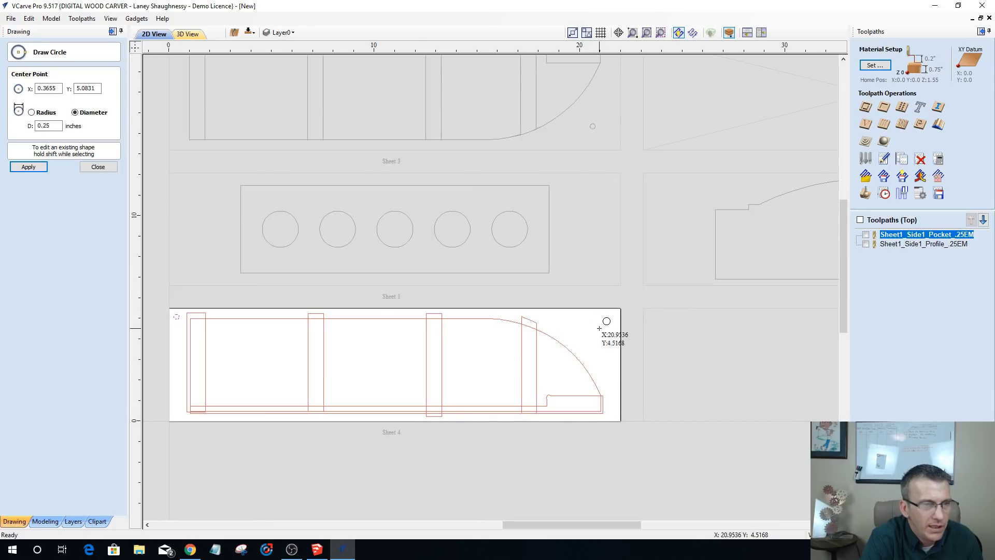
click(178, 412)
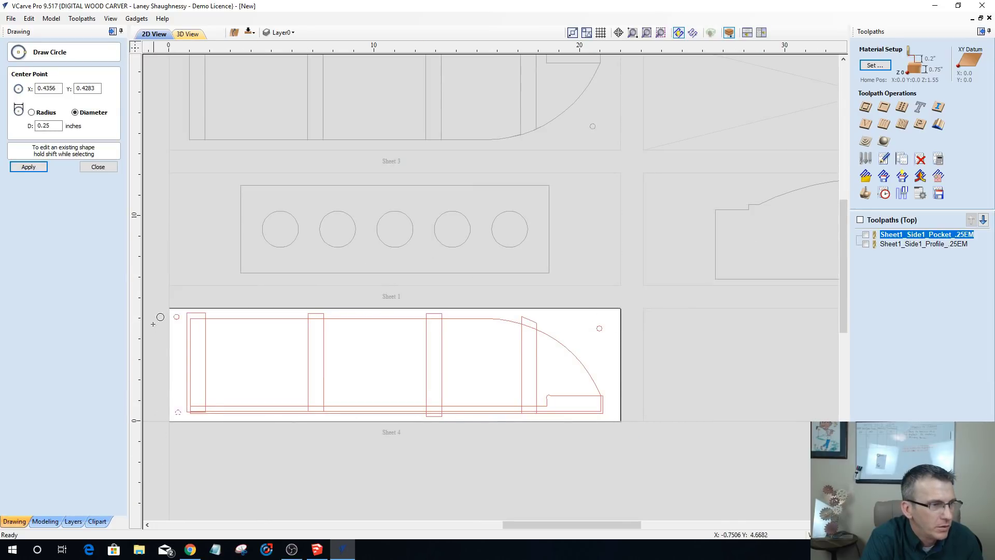
click(98, 166)
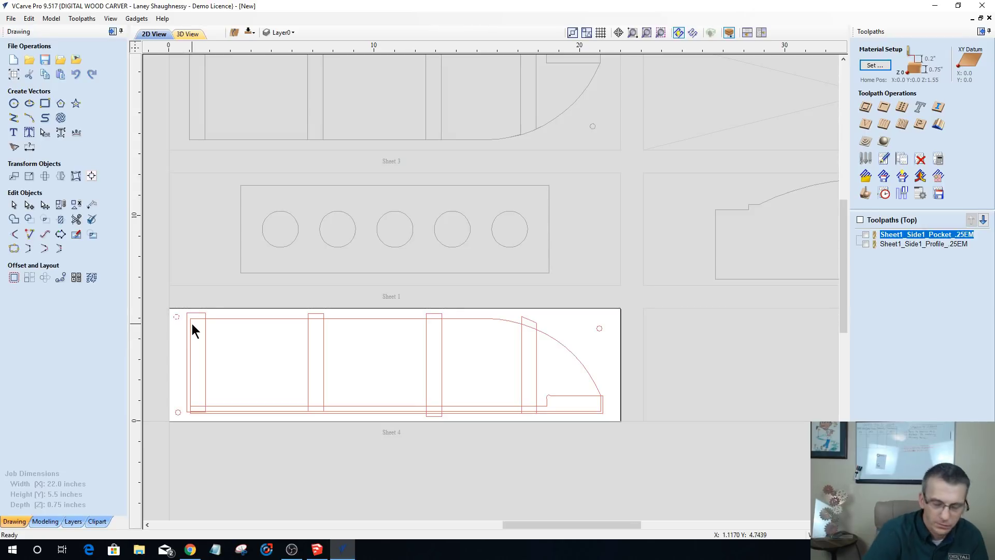
key(Delete)
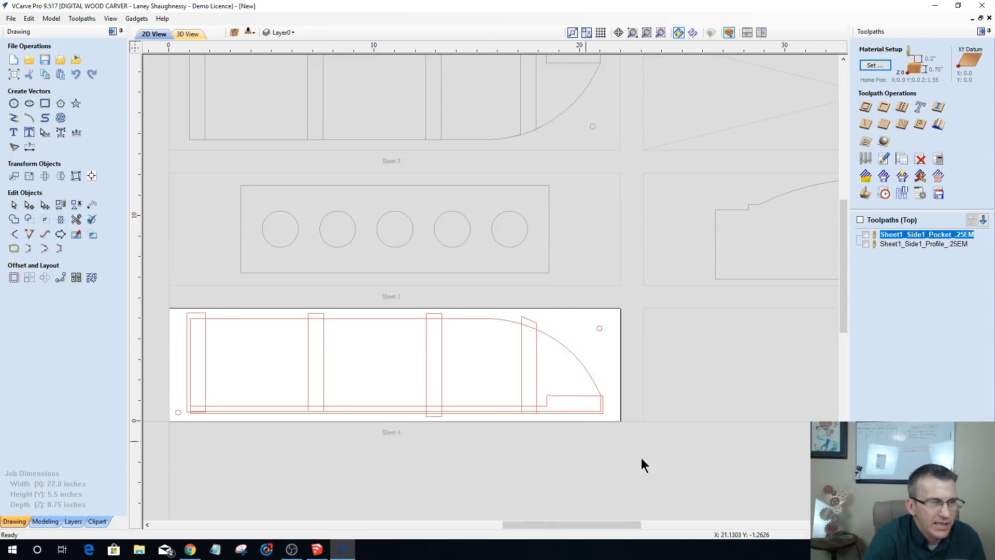
- Copy the curved side panel's outline and both small circles on Sheet 4 to the other side of the job
key(ctrl+a)
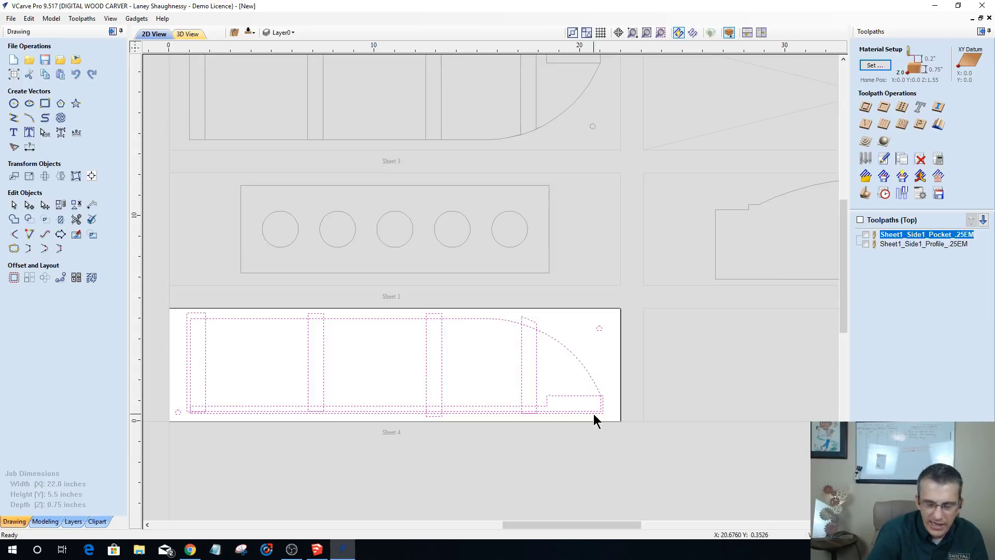
click(555, 367)
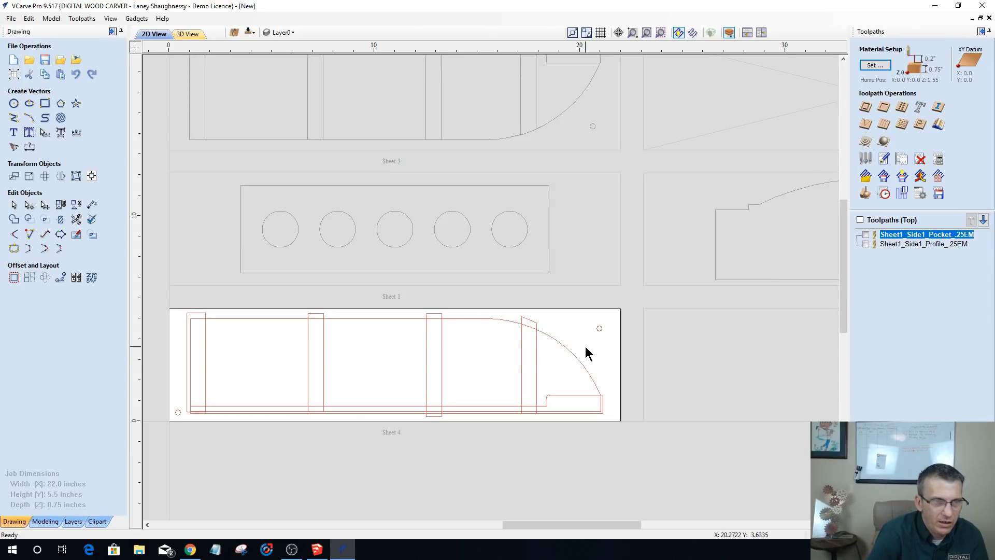
drag(164, 394, 195, 430)
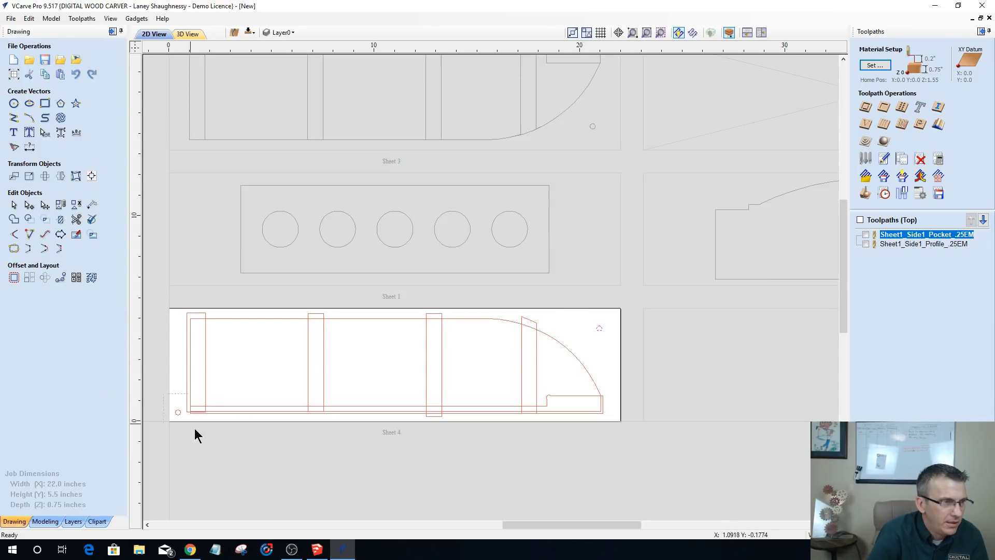
click(271, 422)
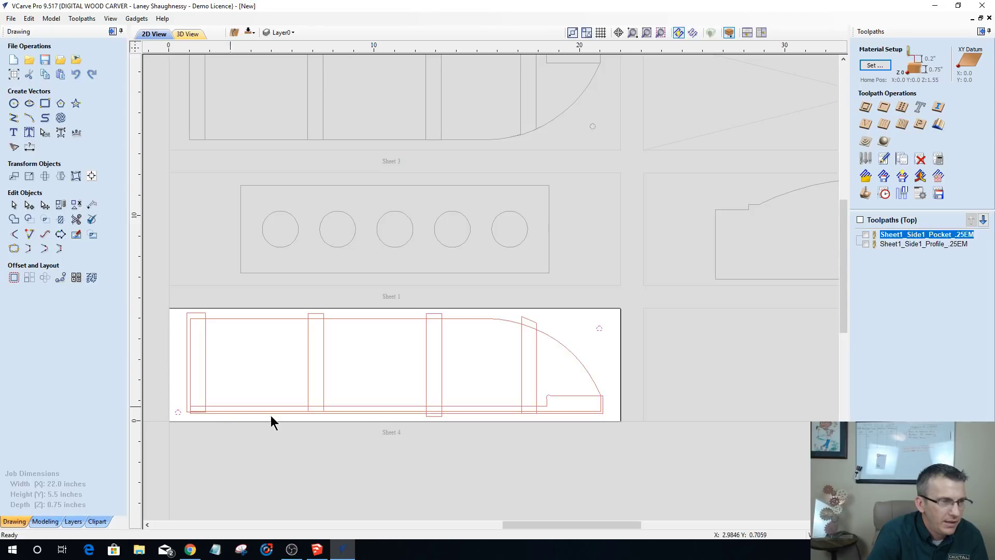
right_click(508, 410)
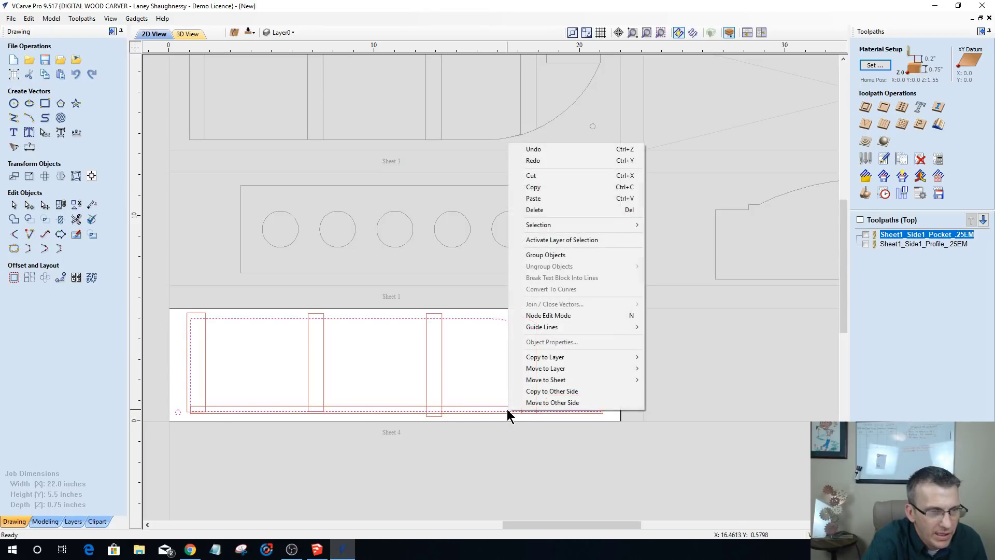
click(534, 391)
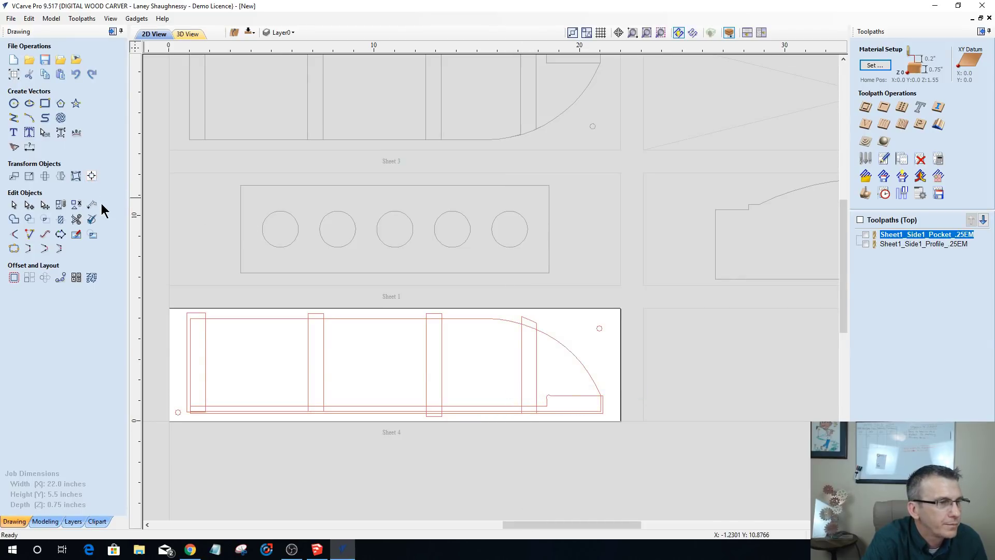
- Make Sheet 3 the active sheet again through the Nest Parts settings
click(92, 277)
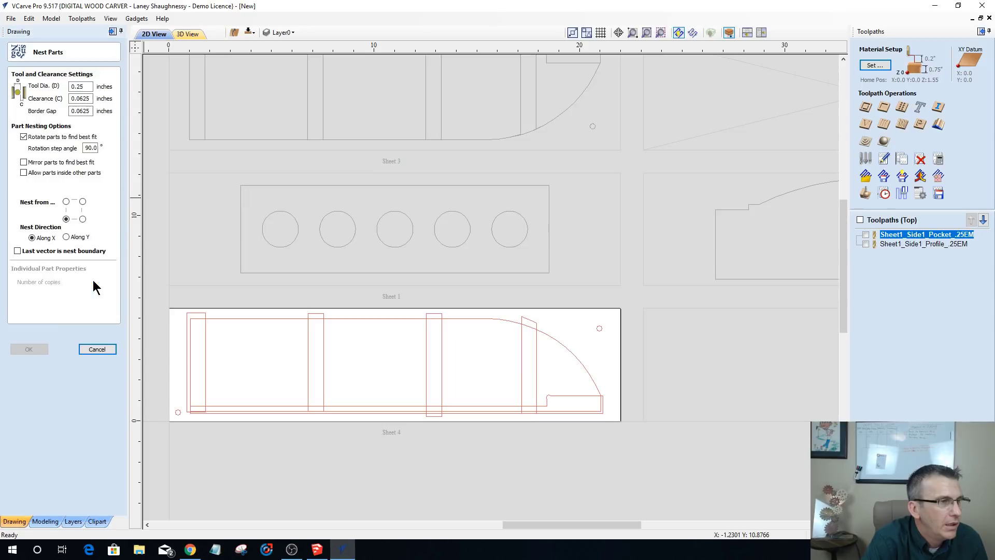
click(87, 315)
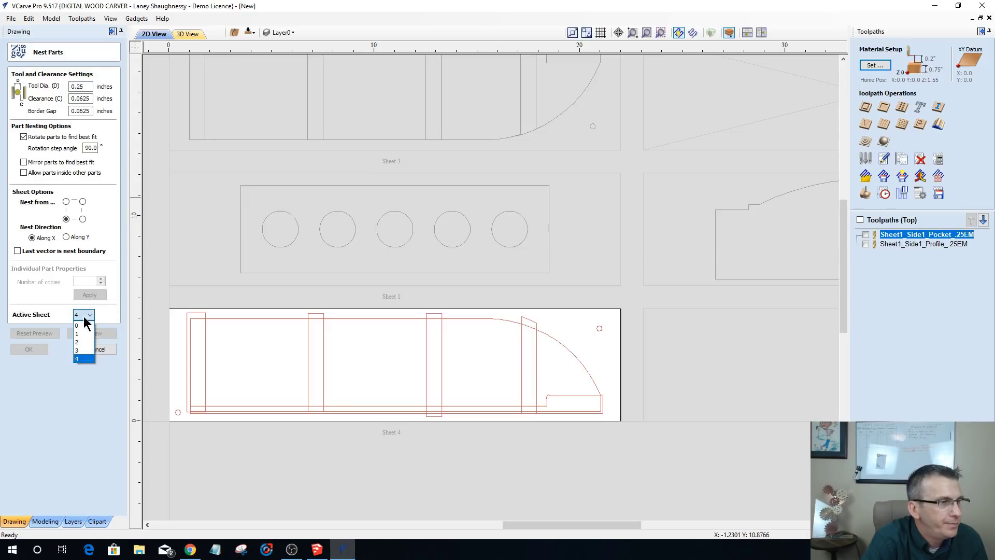
click(81, 352)
scroll(671, 382, down, 2)
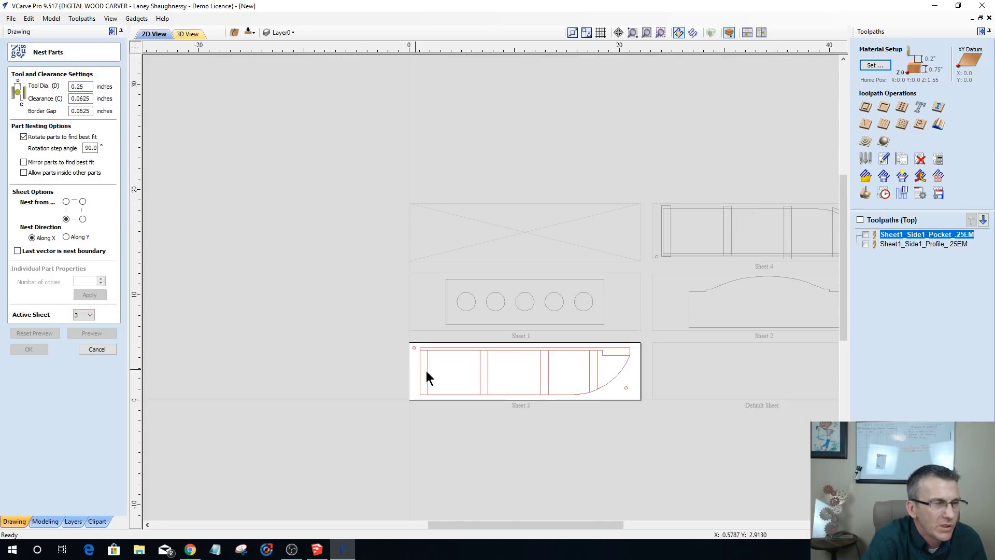
scroll(428, 373, up, 5)
scroll(285, 347, down, 3)
scroll(563, 423, up, 2)
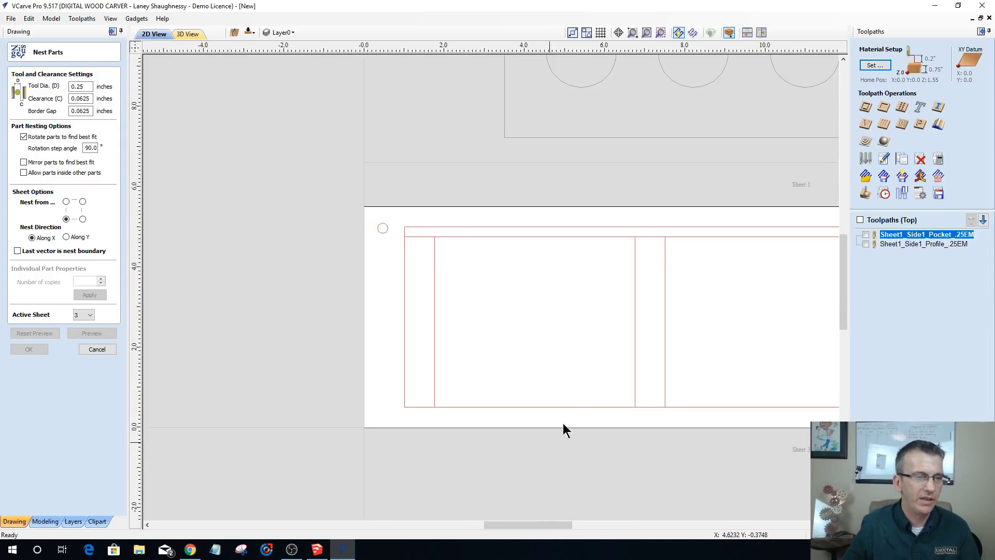
scroll(194, 287, down, 4)
scroll(443, 299, up, 2)
scroll(348, 346, up, 2)
scroll(315, 358, up, 1)
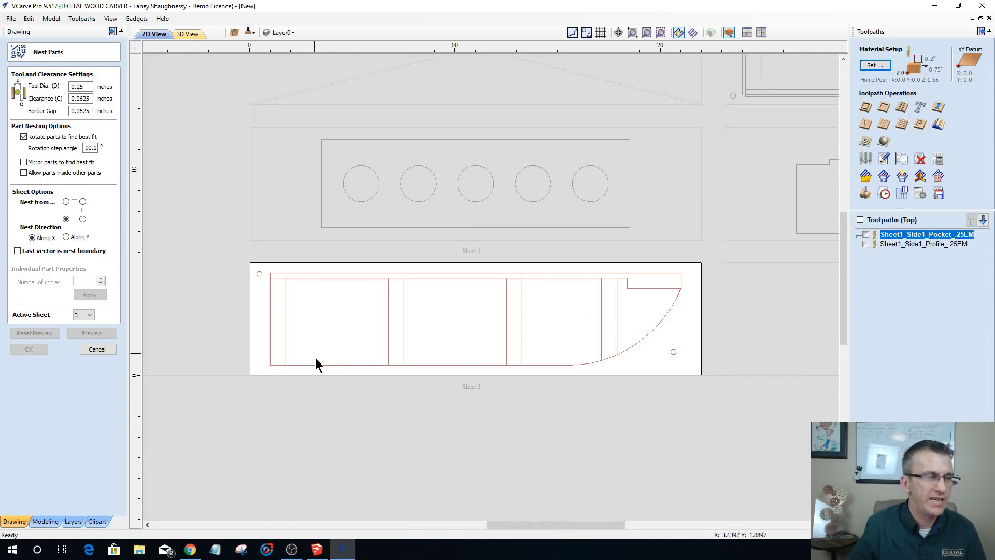
- Select the vertical slot vector nearest the curved end of Sheet 3's panel and leave Nest Parts without nesting
click(322, 364)
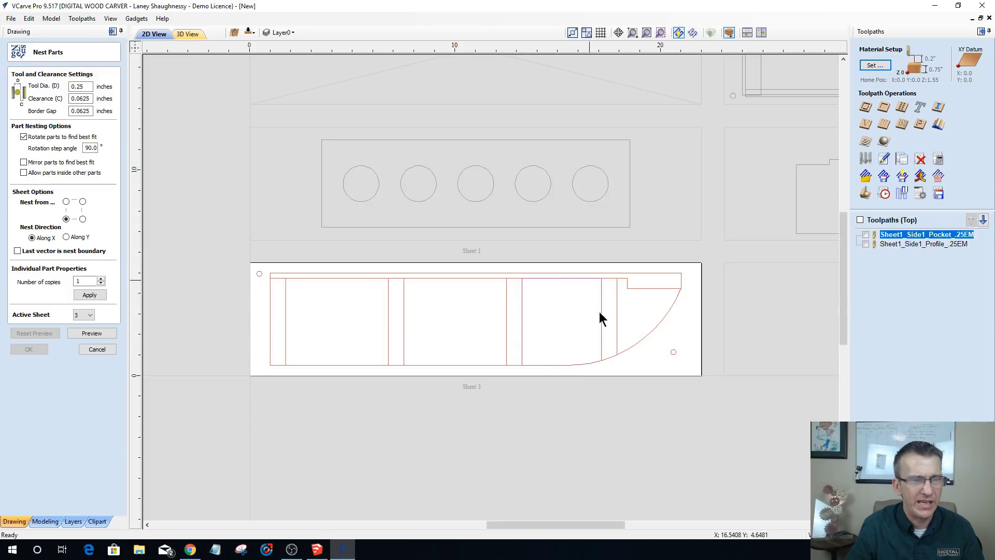
scroll(554, 364, up, 3)
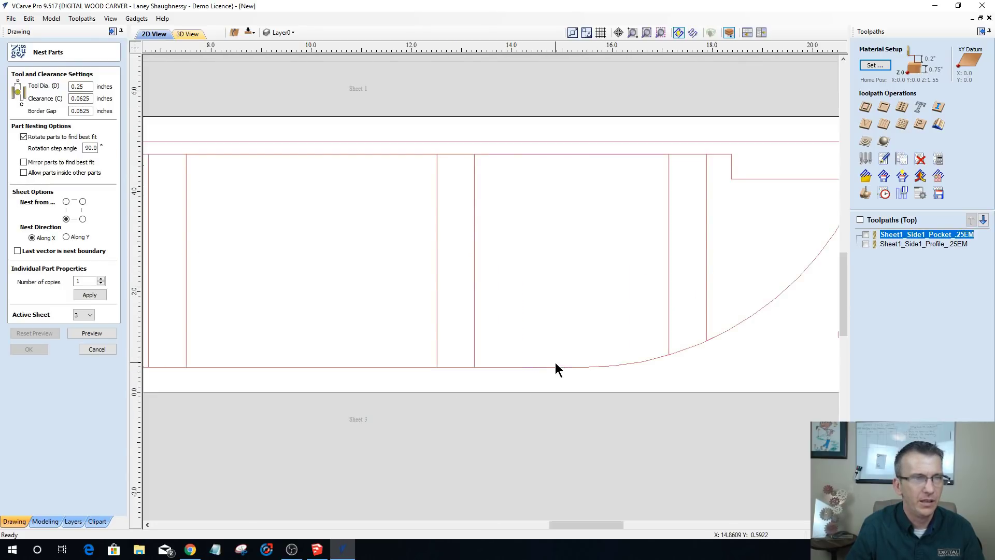
click(718, 336)
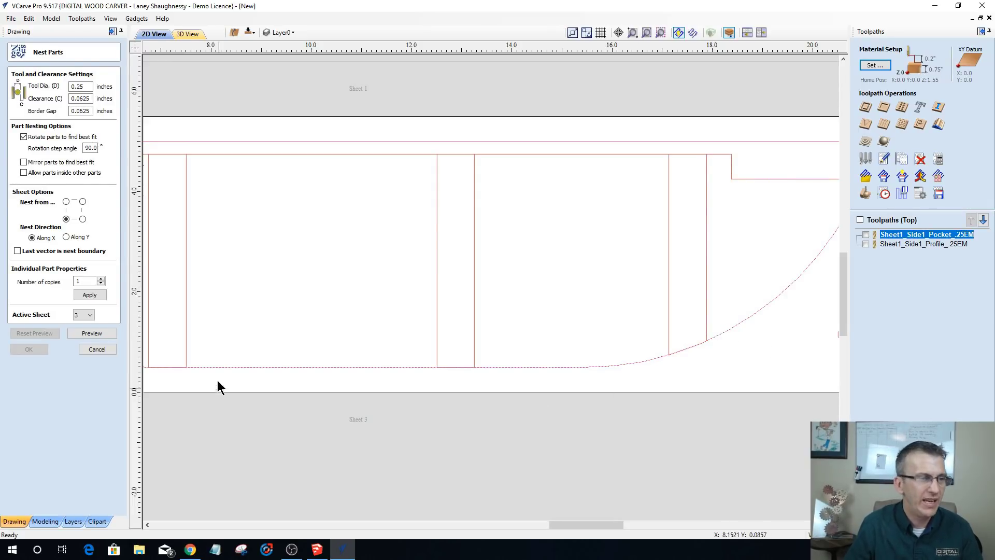
scroll(263, 352, down, 2)
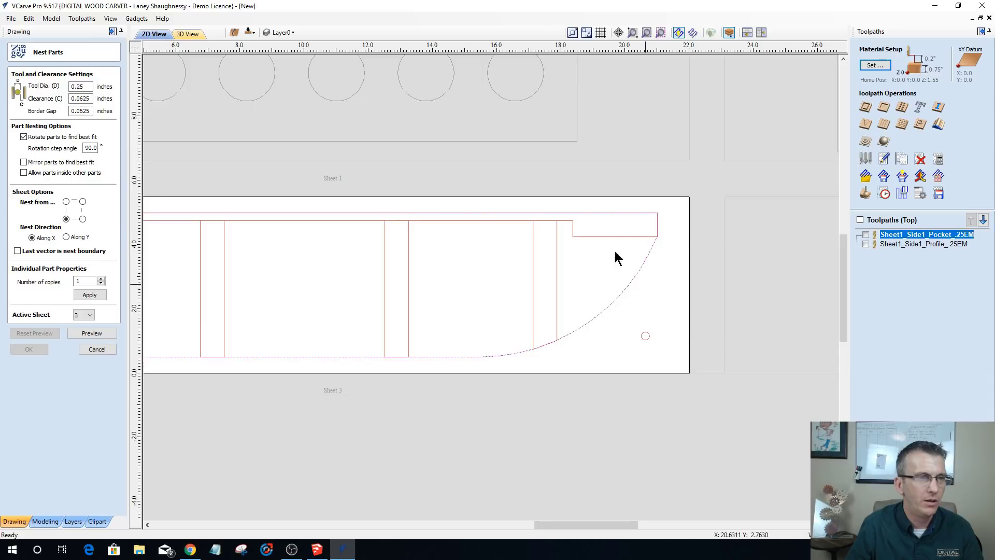
scroll(529, 316, up, 2)
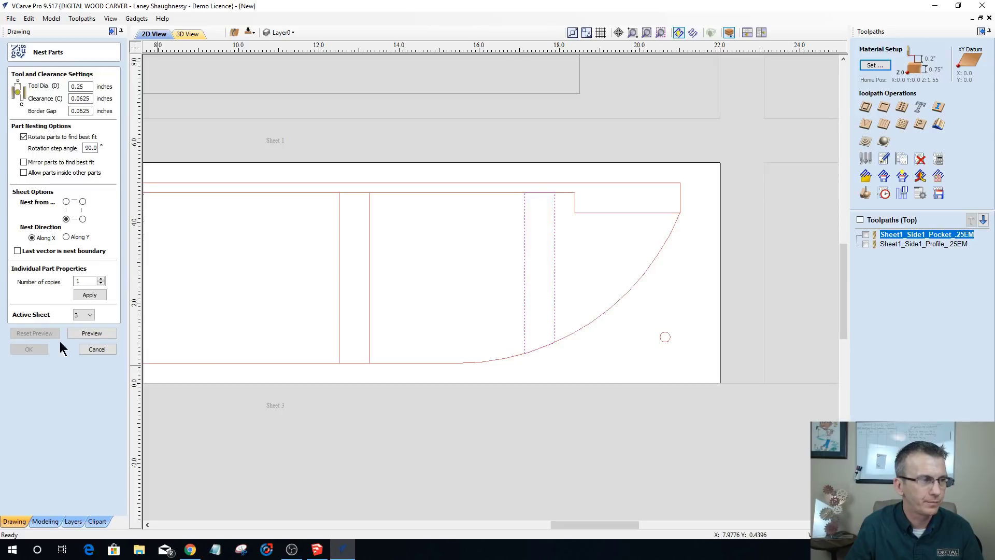
click(86, 349)
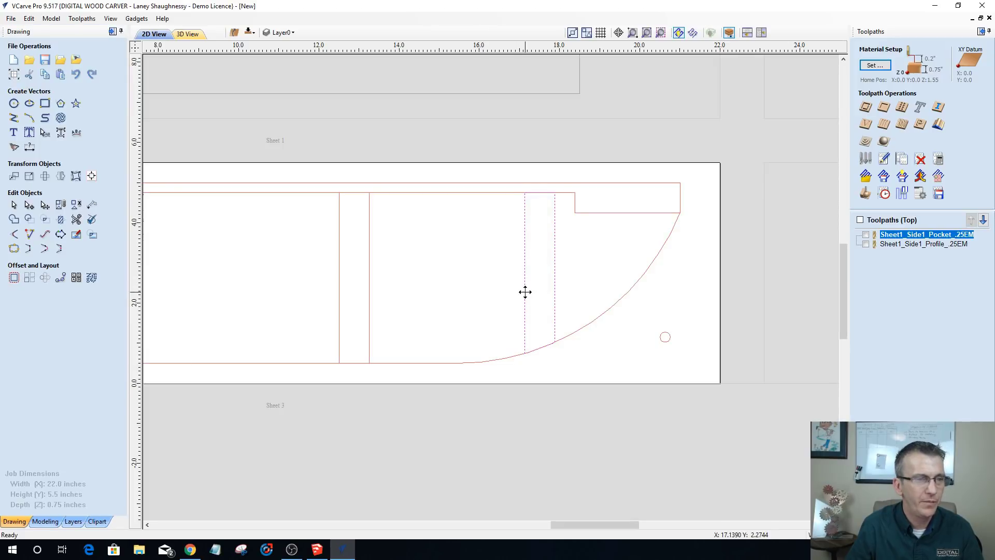
- Stretch Sheet 3's slot nearest the curved end and the adjacent slot starting near X 12.5 past the panel's upper and lower edges
click(526, 352)
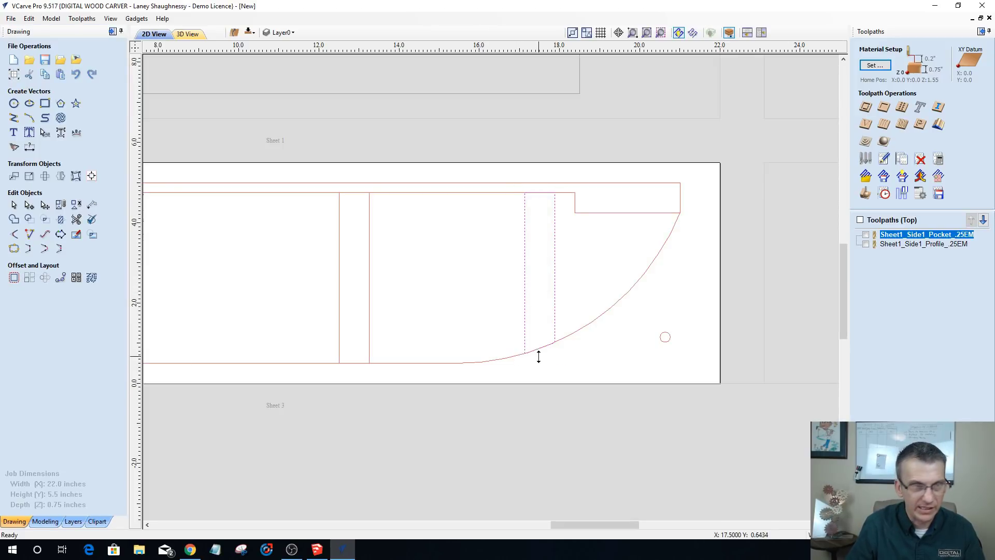
drag(539, 356, 539, 370)
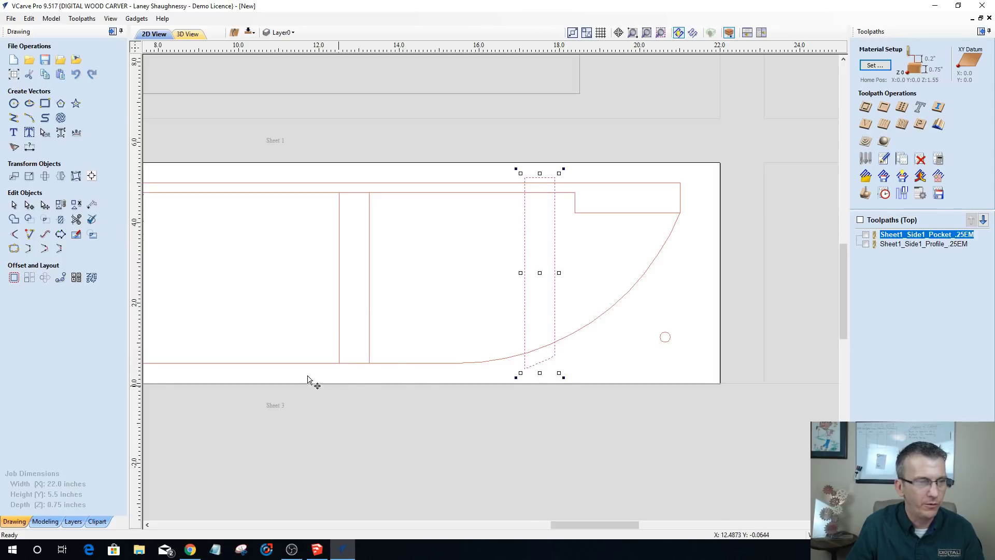
click(338, 320)
drag(355, 368, 354, 371)
drag(354, 180, 355, 175)
- Stretch the slot between about X 6.75 and 7.5 on Sheet 3 past the panel's upper and lower edges
scroll(466, 362, down, 2)
scroll(249, 384, down, 3)
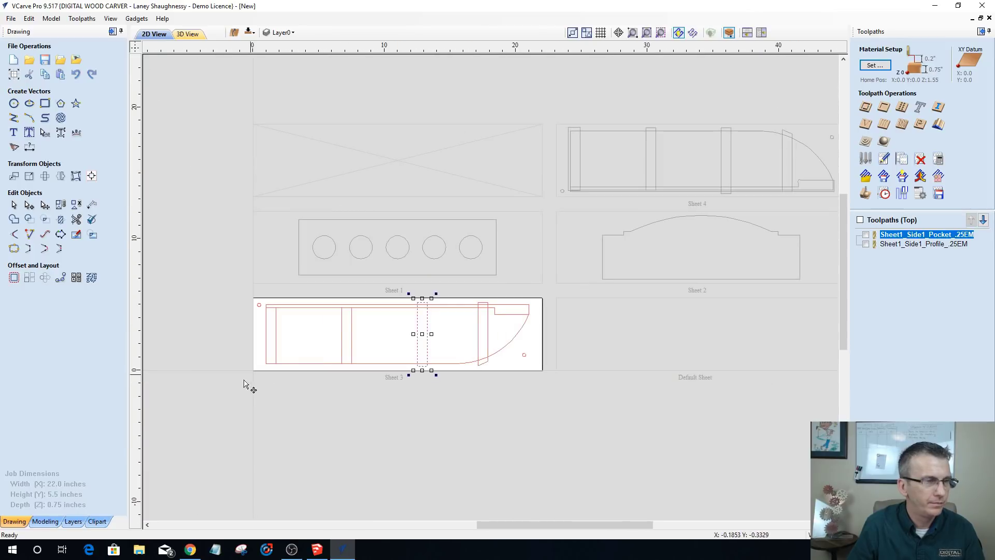
scroll(315, 351, up, 5)
scroll(314, 351, up, 1)
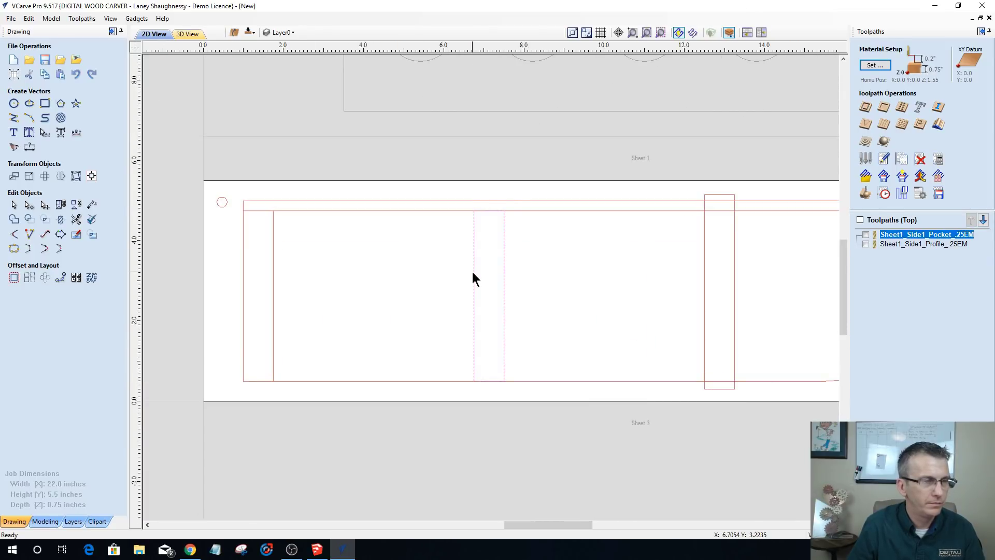
drag(489, 386, 490, 389)
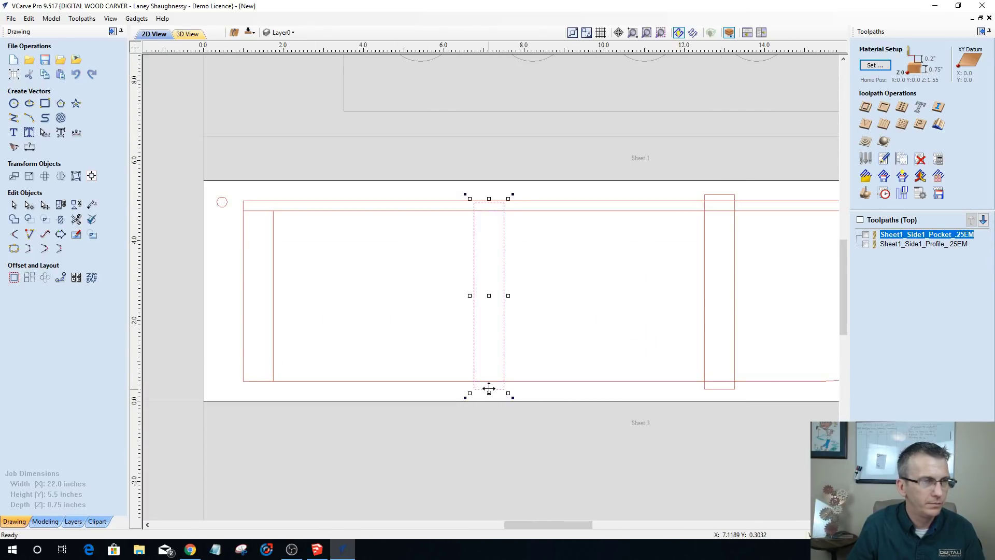
drag(489, 199, 488, 194)
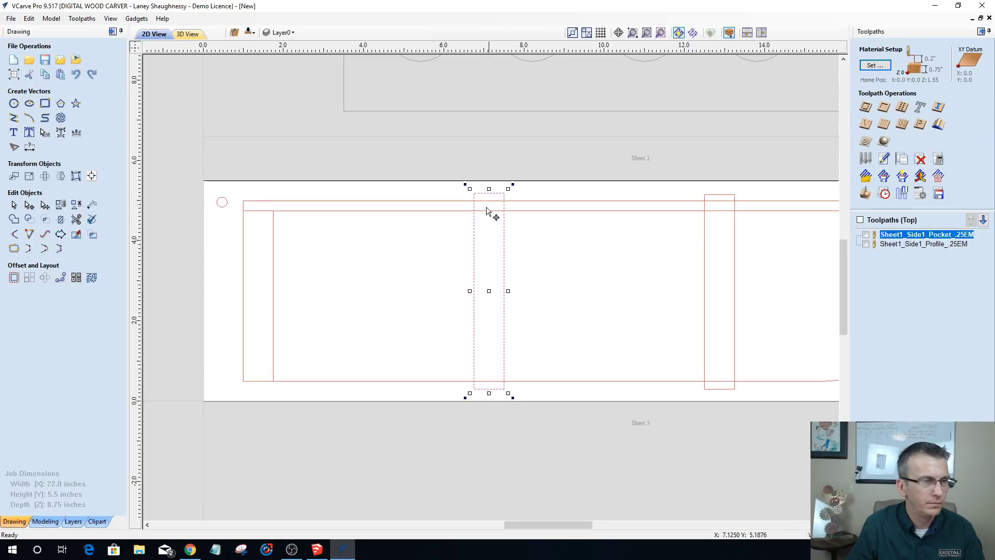
- Stretch the slot at the panel's square end past the upper and lower edges and outward to about X 0.83
click(244, 246)
drag(258, 203, 259, 196)
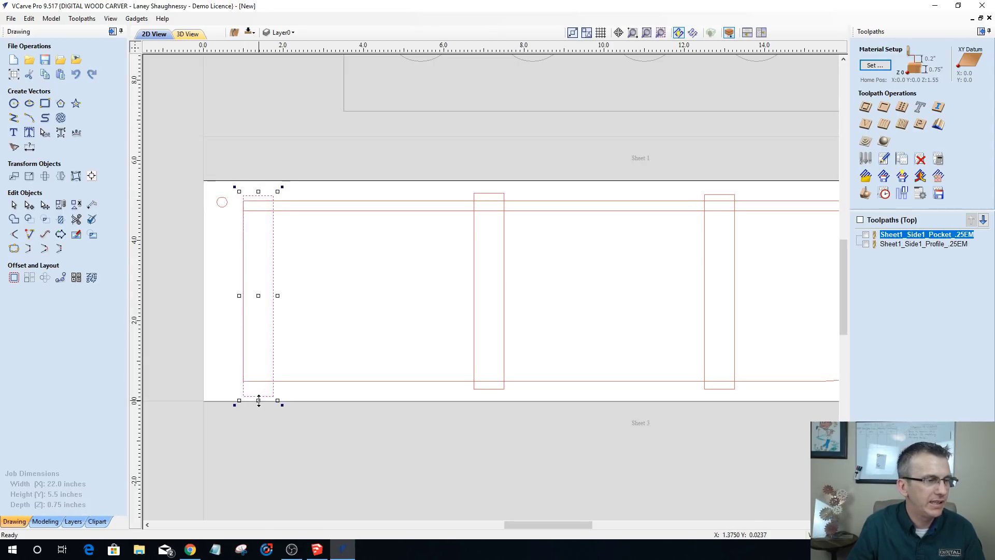
drag(259, 400, 260, 397)
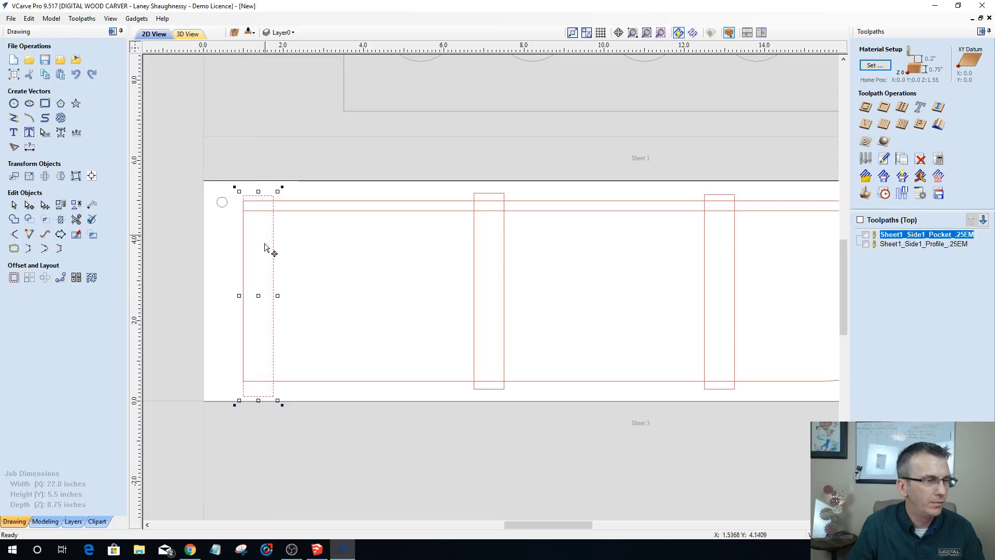
click(243, 297)
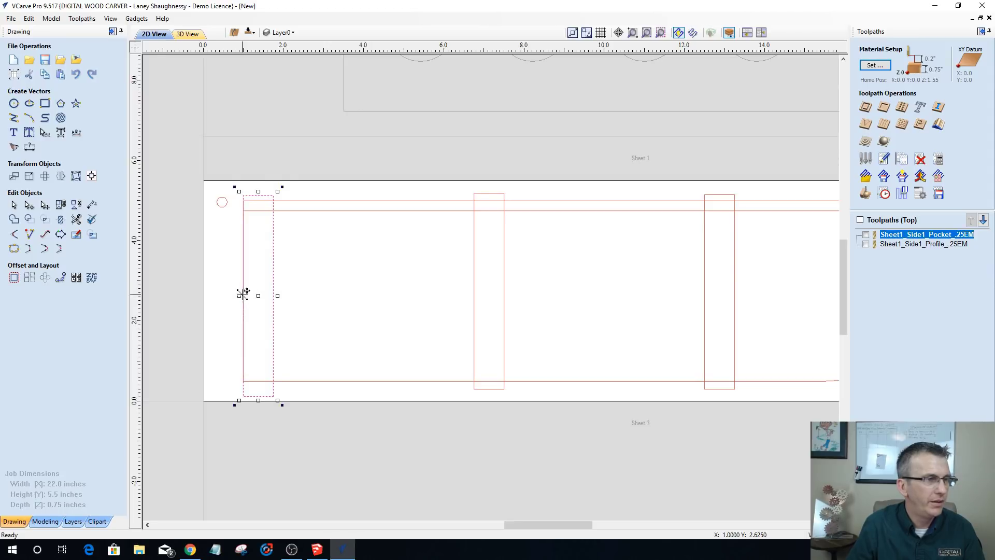
drag(239, 296, 236, 295)
key(Escape)
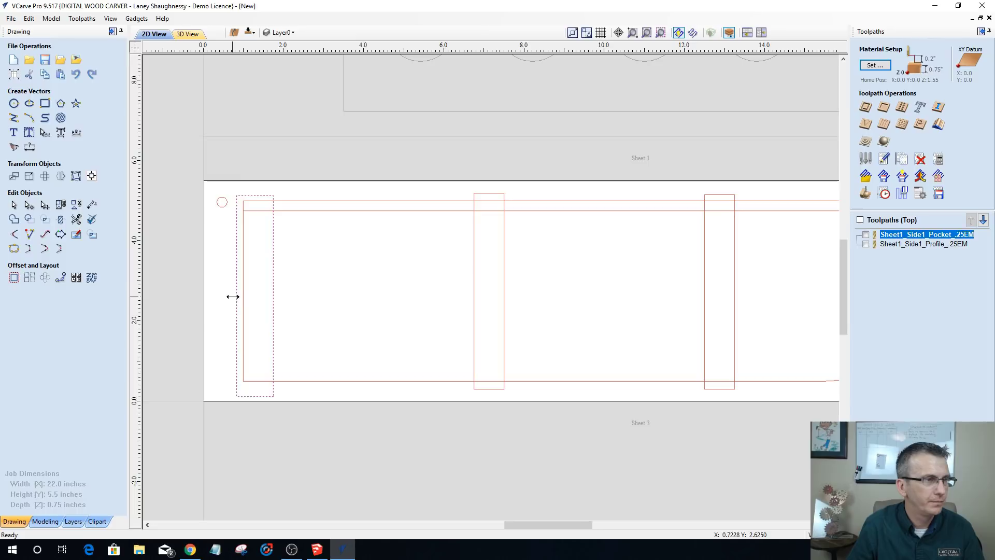
click(236, 294)
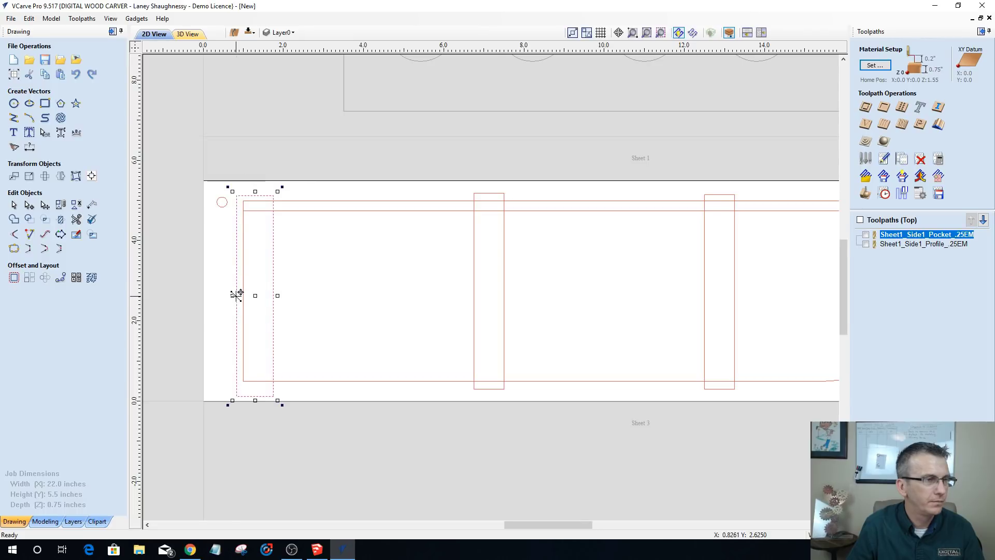
- Cut the stepped groove vector along the panel's upper edge at its outer corner node, X 21.0, Y 5.0
scroll(218, 327, down, 5)
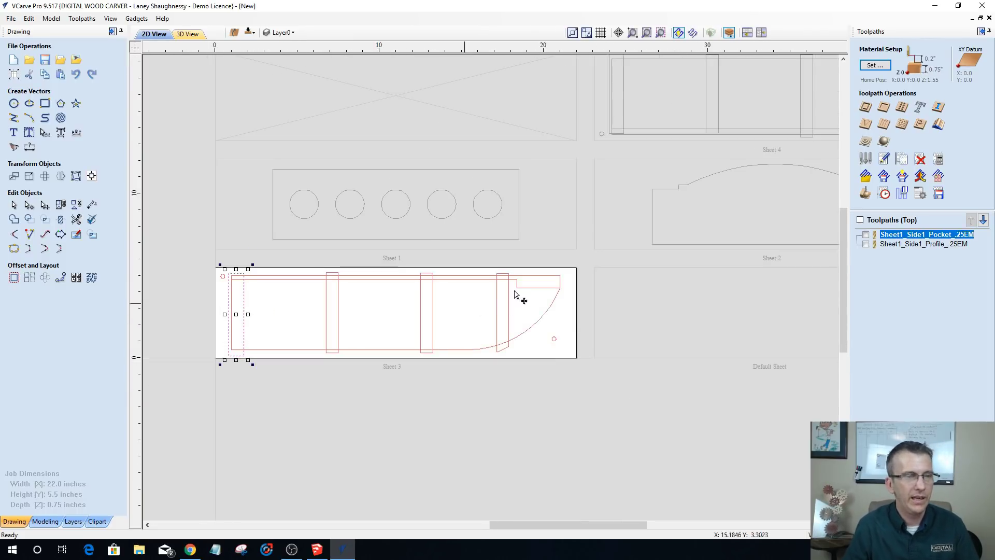
scroll(529, 286, up, 1)
click(522, 278)
scroll(521, 279, up, 3)
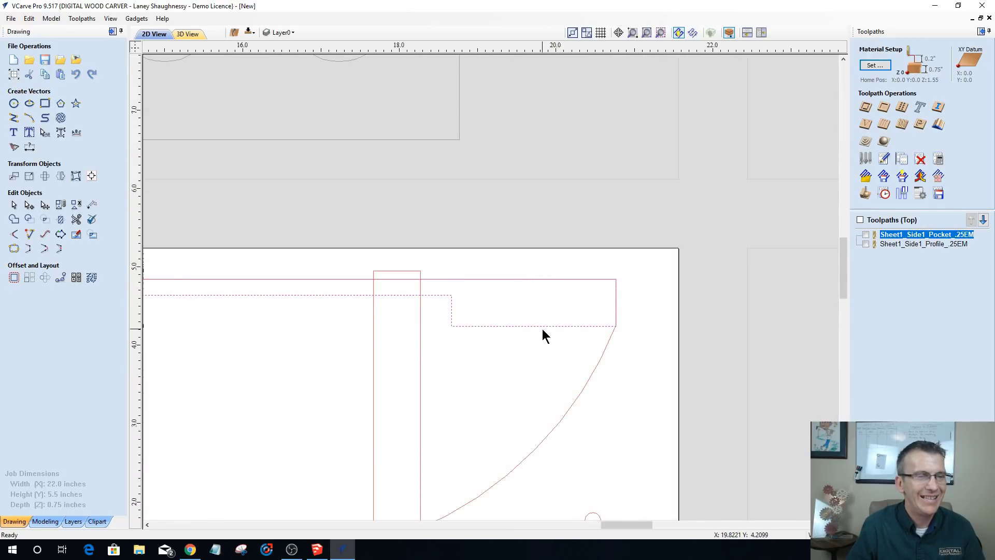
scroll(542, 329, up, 1)
double_click(549, 328)
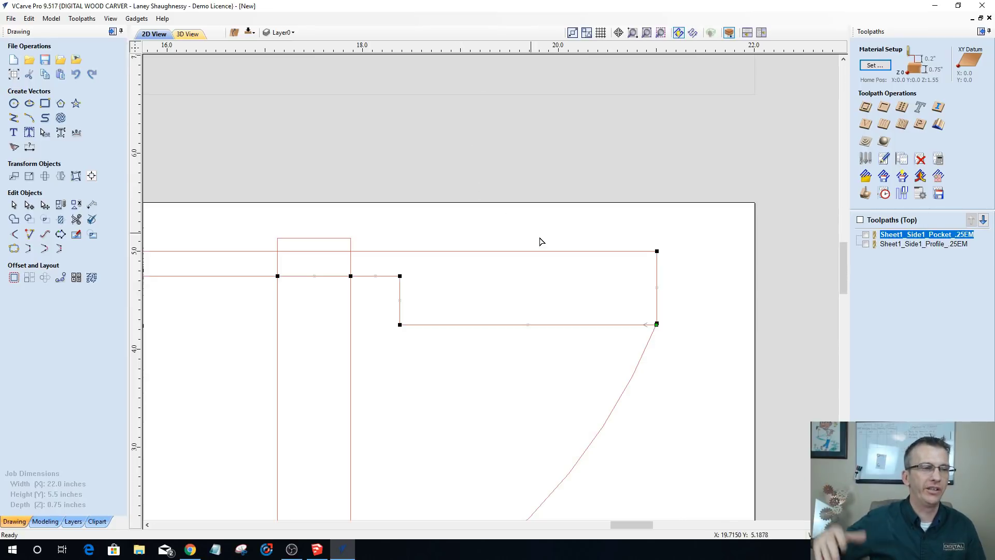
right_click(657, 252)
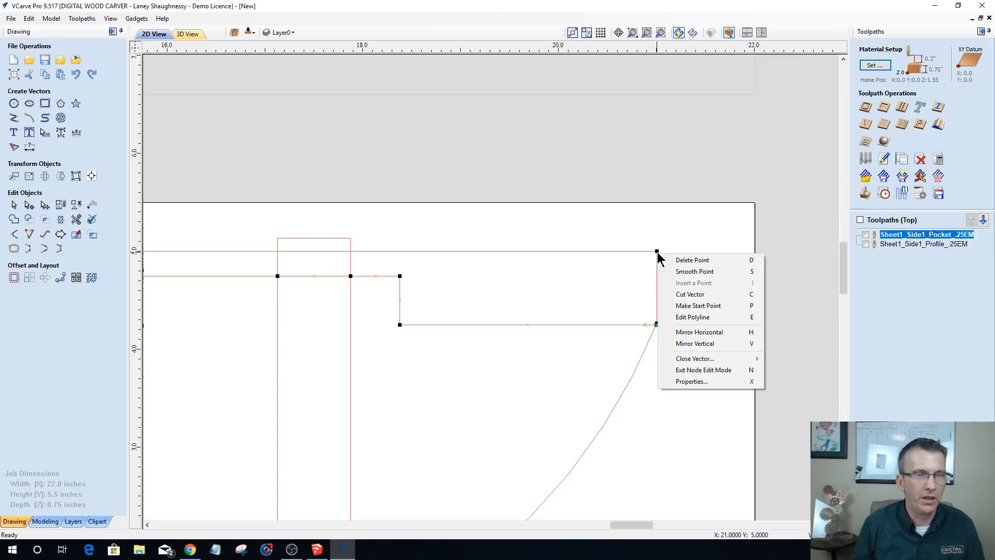
click(668, 305)
scroll(657, 335, up, 2)
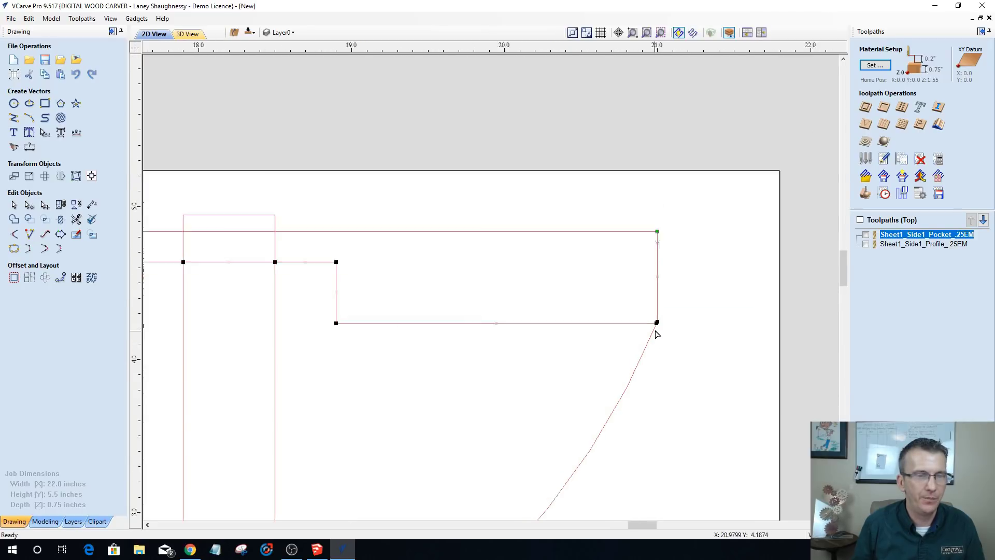
- Cut the groove vector at the node X 20.9934, Y 4.25, where its step meets the curved edge
scroll(657, 334, up, 5)
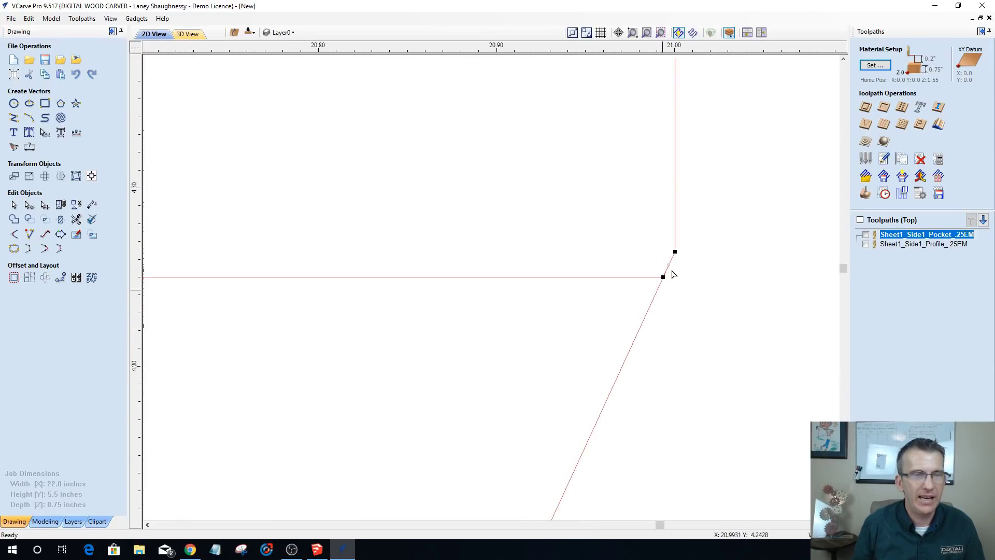
scroll(681, 255, down, 6)
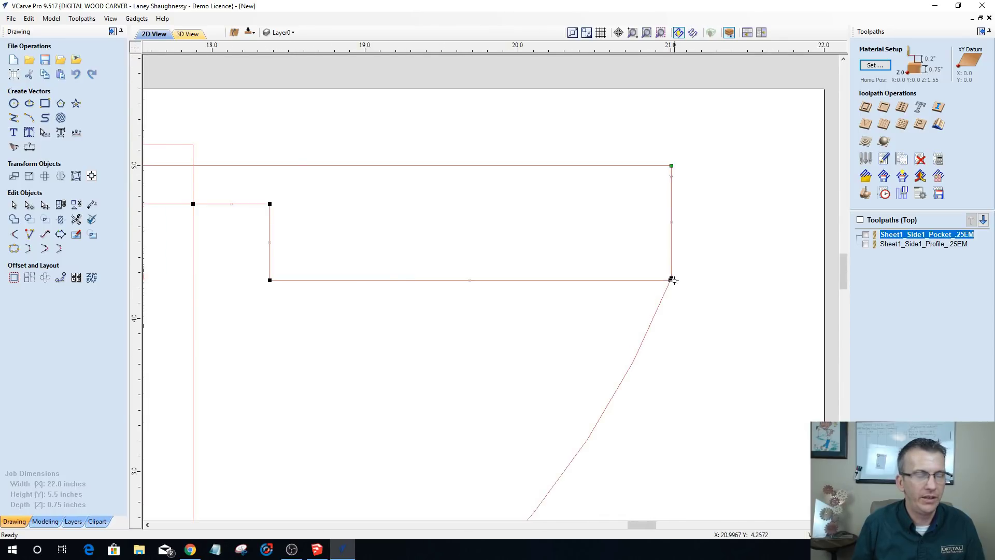
scroll(672, 280, up, 6)
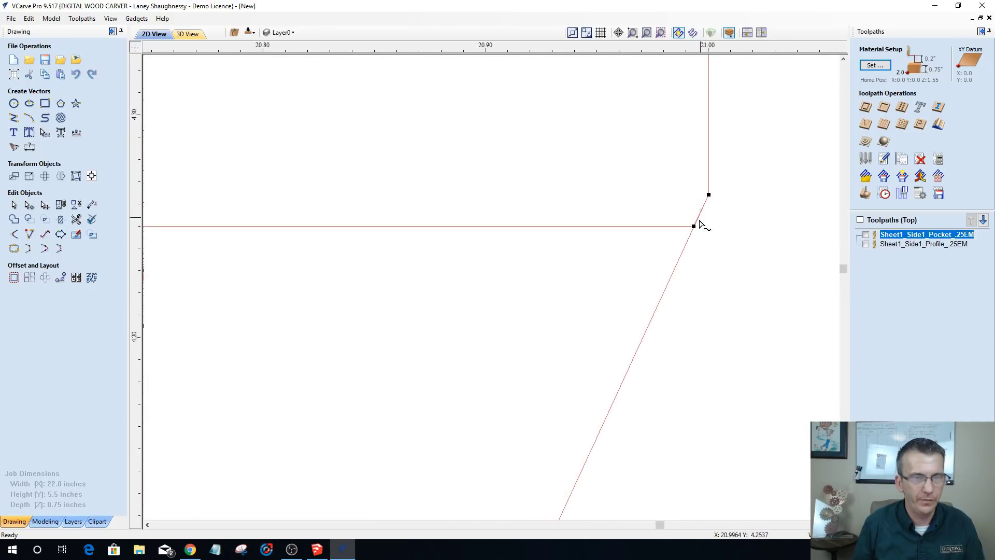
right_click(693, 225)
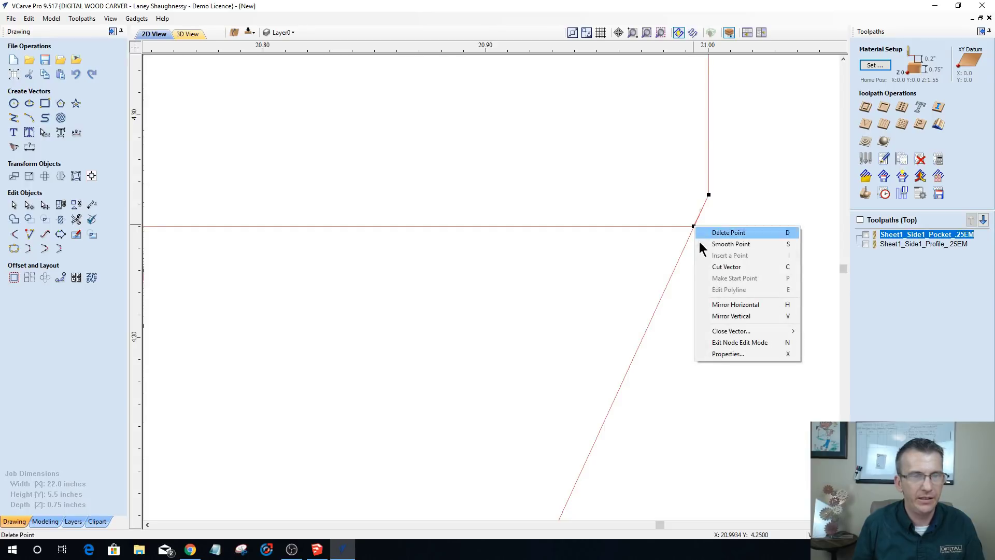
click(704, 263)
scroll(733, 263, down, 1)
scroll(731, 262, down, 8)
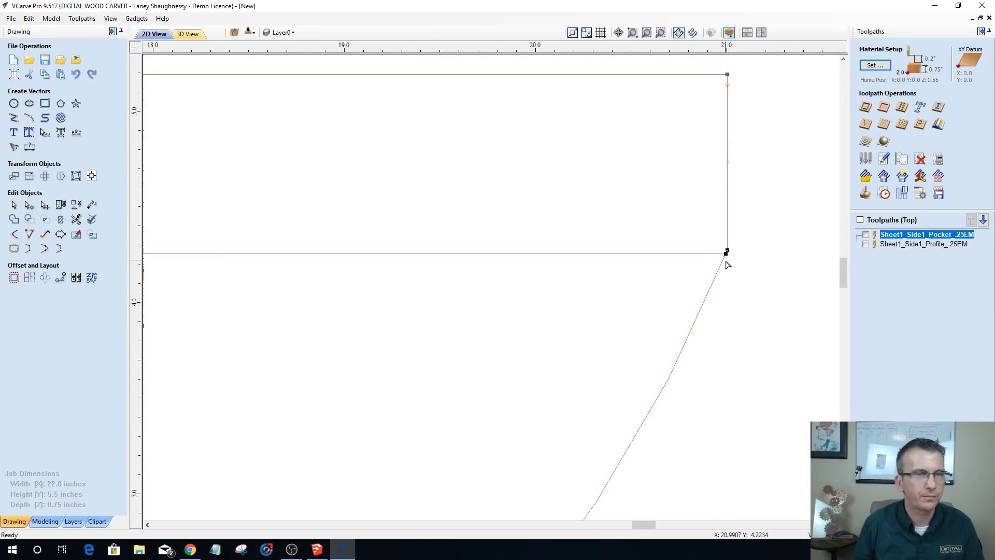
- Cut the groove vector at the square end's upper corner node, X 1.0, Y 5.0, and leave node editing
scroll(198, 247, up, 5)
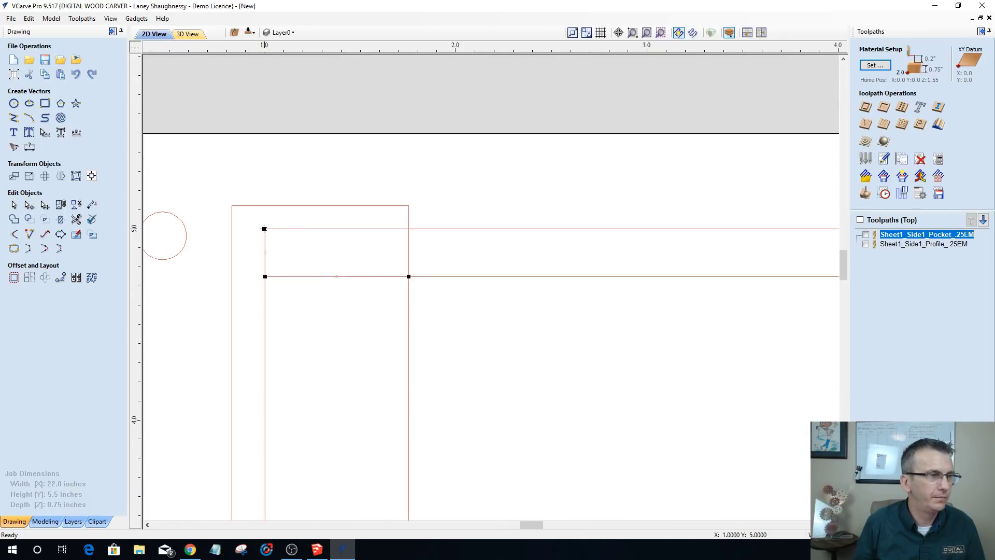
right_click(264, 228)
click(278, 269)
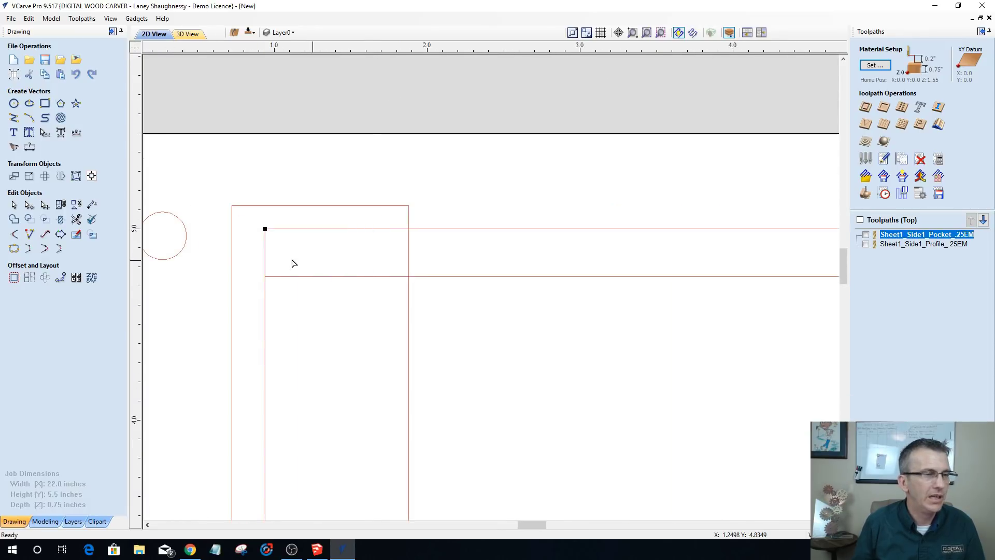
scroll(291, 263, down, 5)
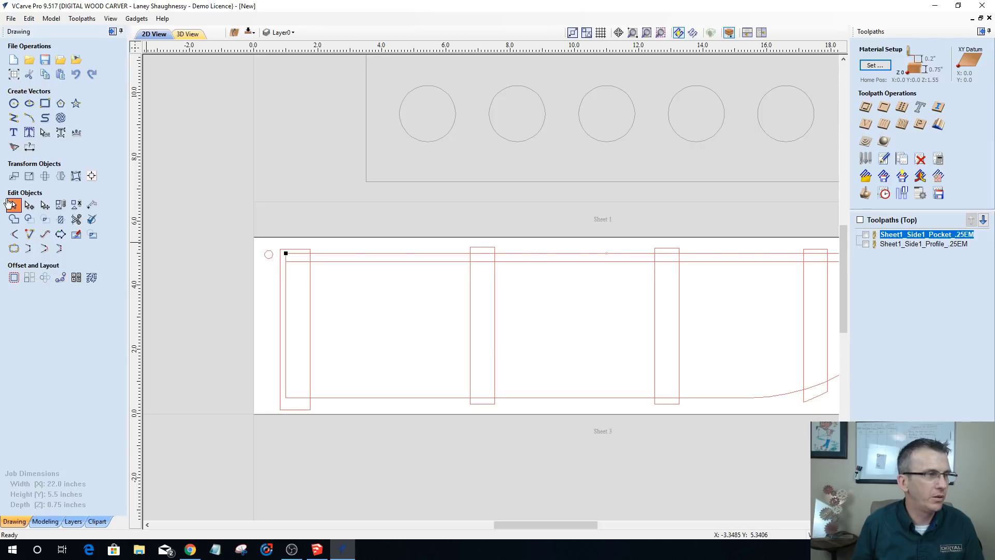
click(11, 205)
scroll(620, 250, up, 1)
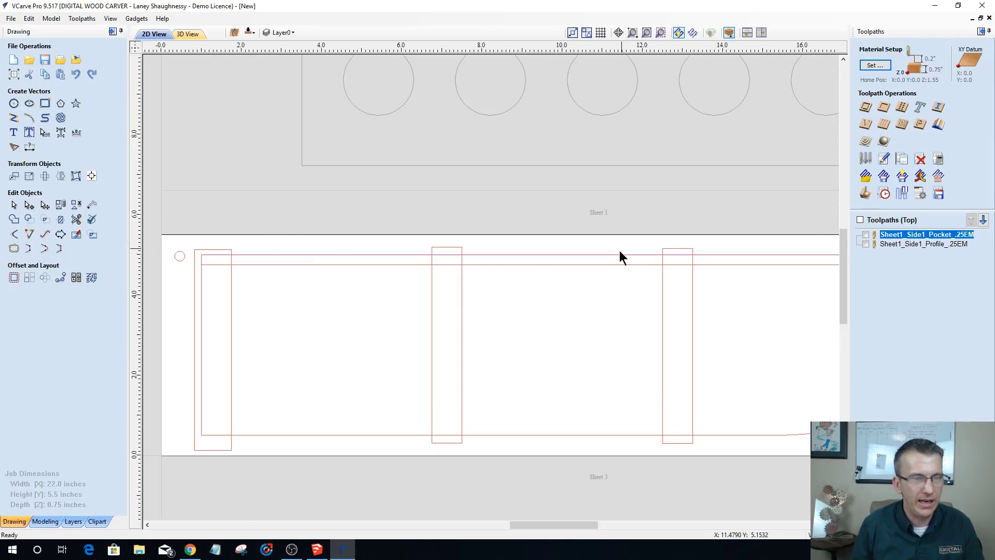
- Move the groove's separated upper line to about Y 5.1 and its short end segment out to about X 21.08
drag(595, 253, 596, 251)
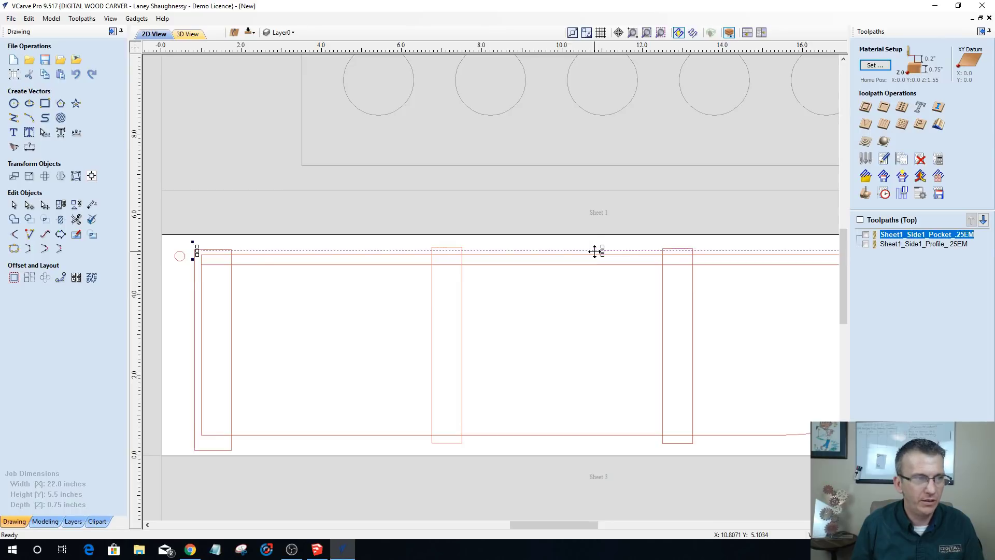
scroll(595, 271, down, 3)
scroll(660, 286, up, 4)
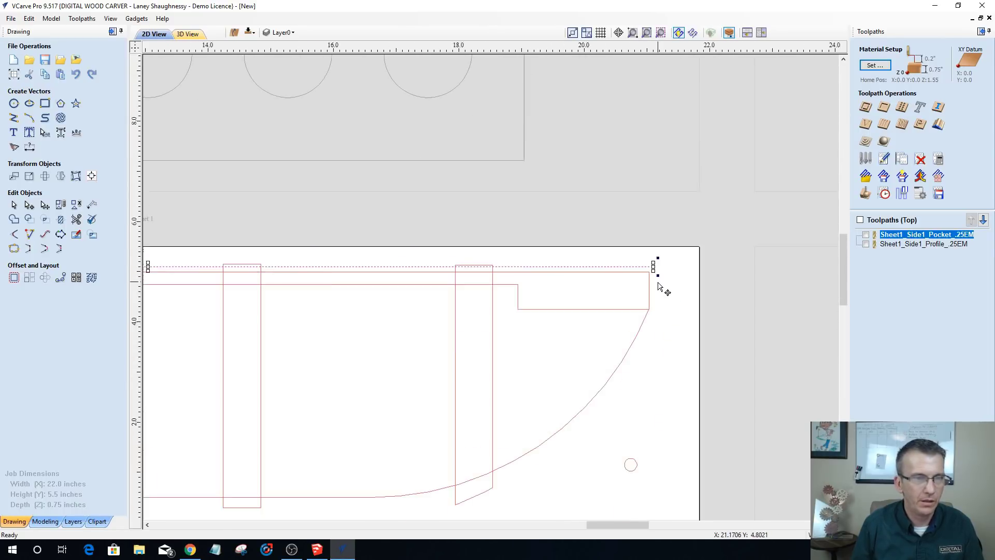
scroll(660, 286, up, 2)
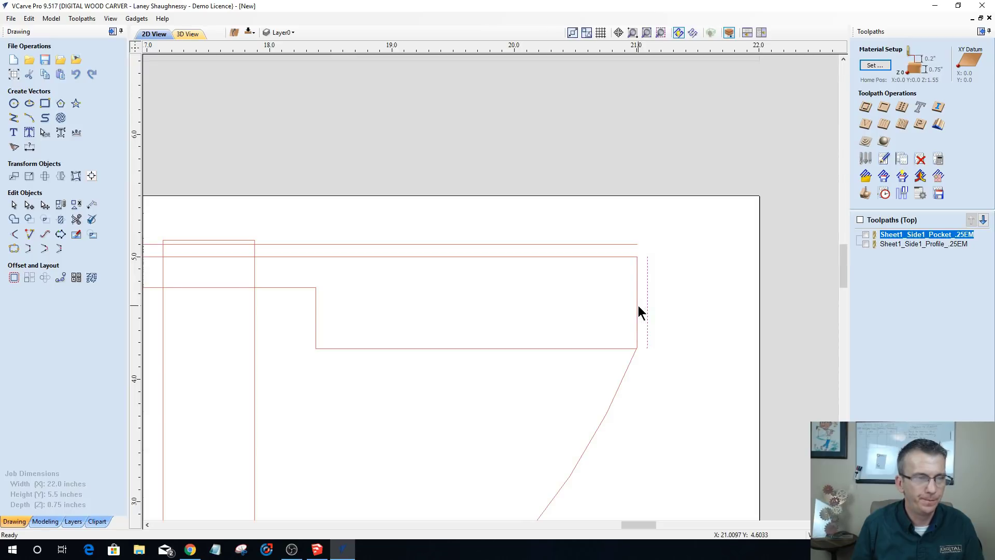
- Delete the tiny angled span at the lower end of the groove's moved end segment
scroll(642, 351, up, 5)
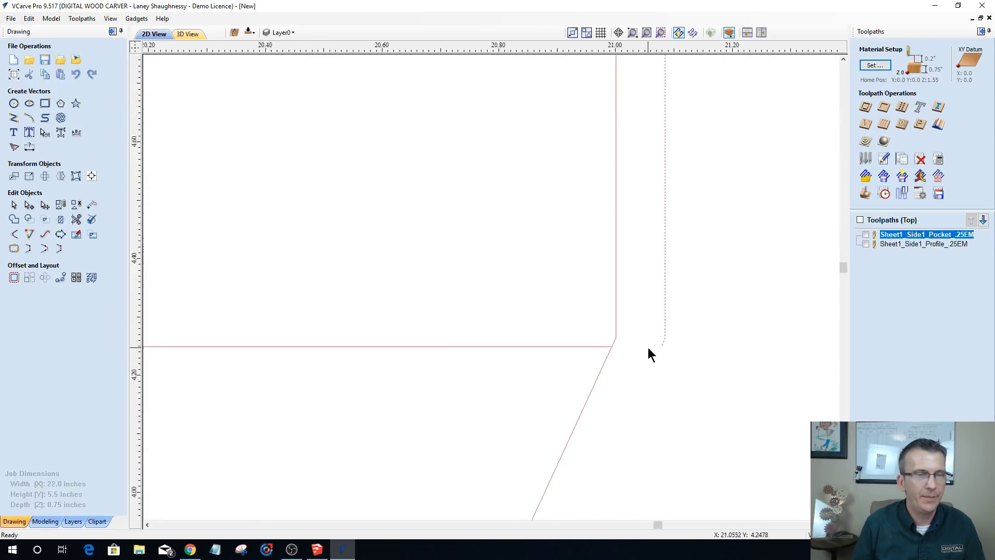
scroll(665, 348, up, 1)
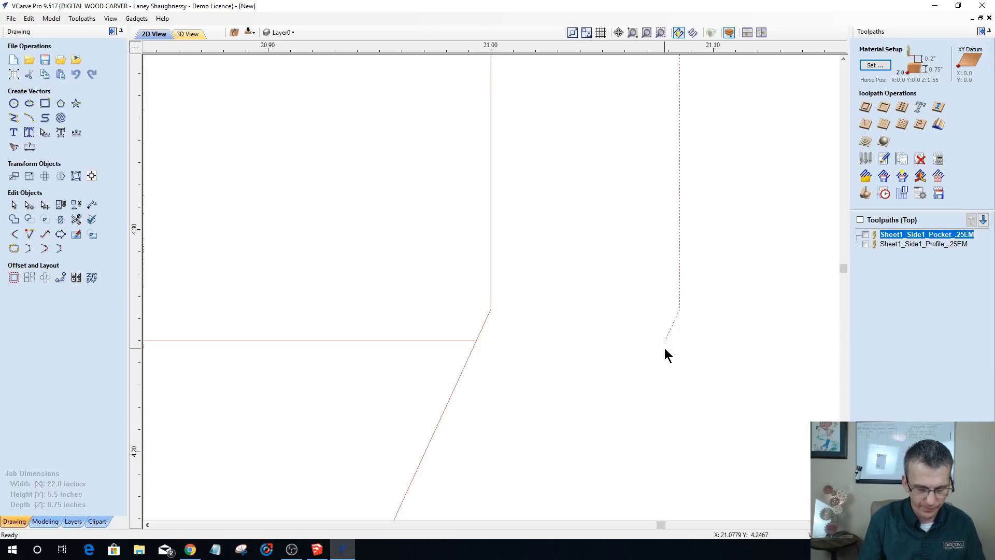
double_click(672, 328)
right_click(673, 321)
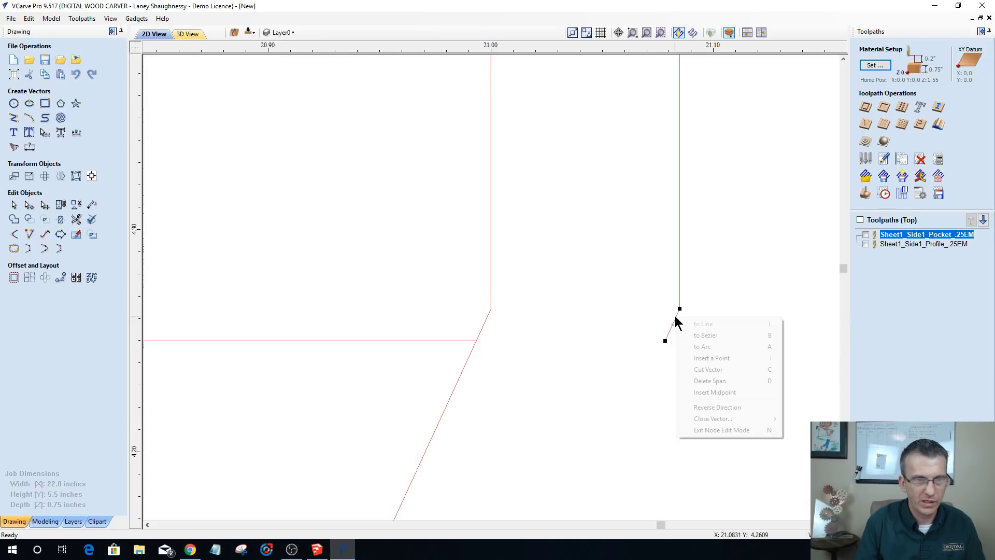
click(693, 382)
scroll(702, 355, down, 8)
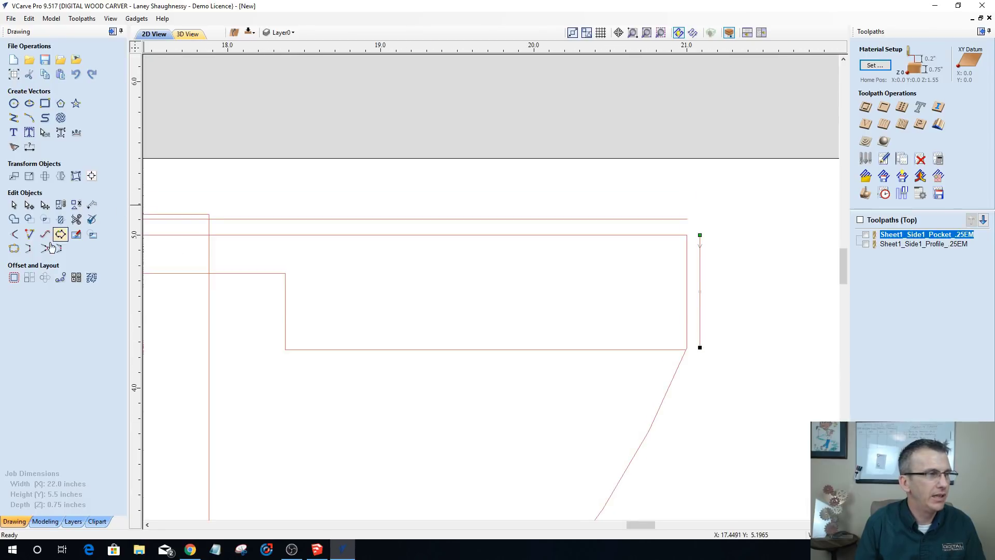
- Extend the groove's separated spans to common intersection points, closing the corners at both ends of its moved upper line
click(29, 235)
click(681, 219)
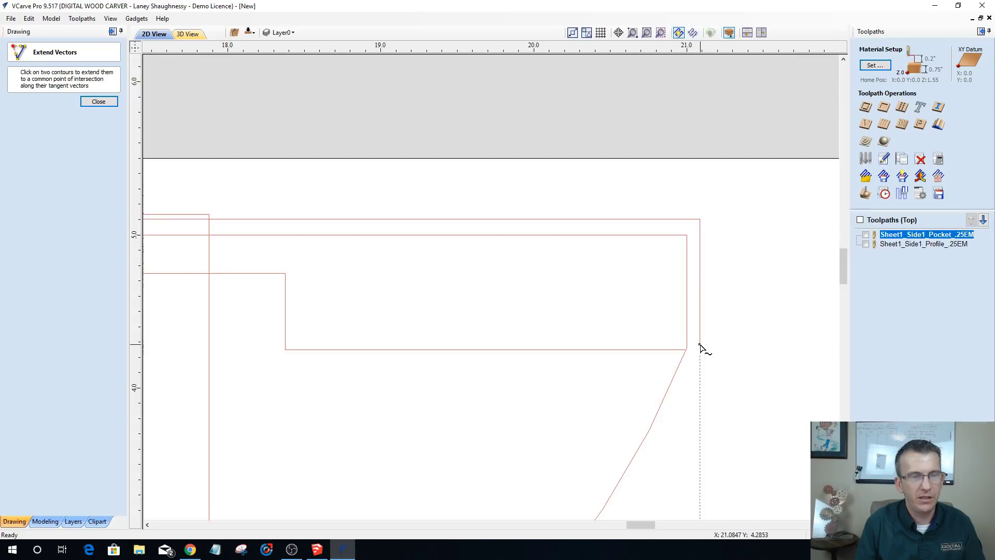
scroll(772, 380, down, 3)
scroll(755, 360, down, 3)
scroll(335, 345, down, 2)
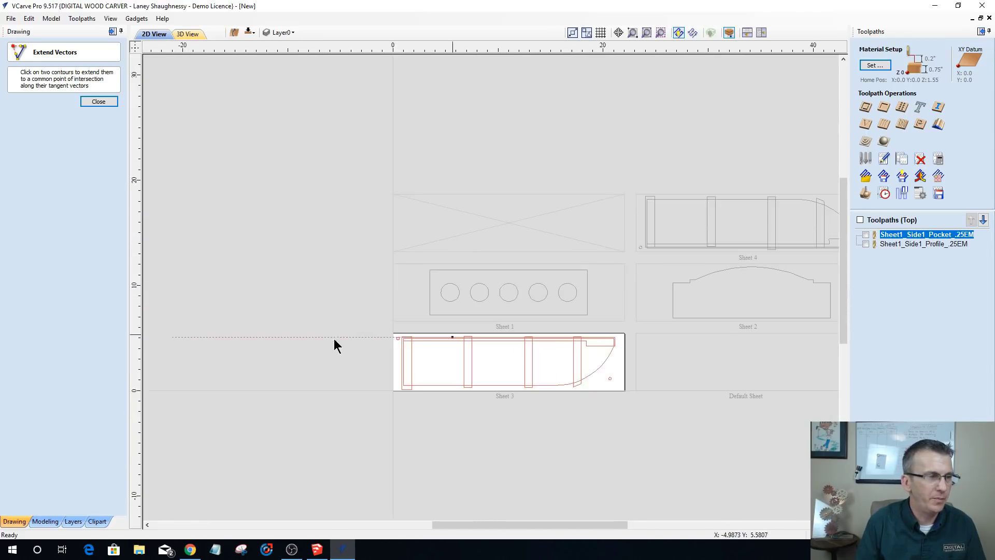
scroll(402, 337, up, 10)
scroll(398, 330, up, 5)
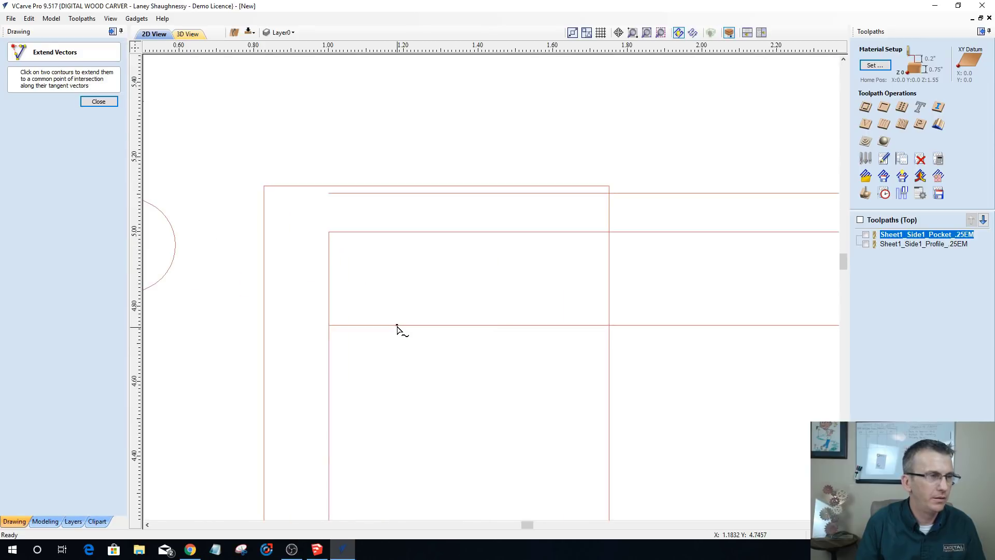
scroll(401, 326, down, 2)
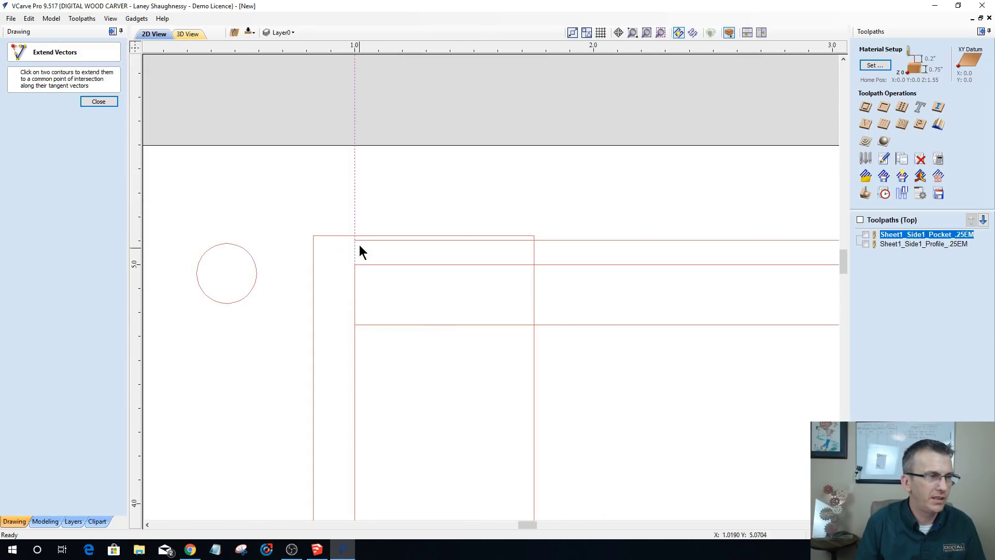
click(360, 244)
click(353, 269)
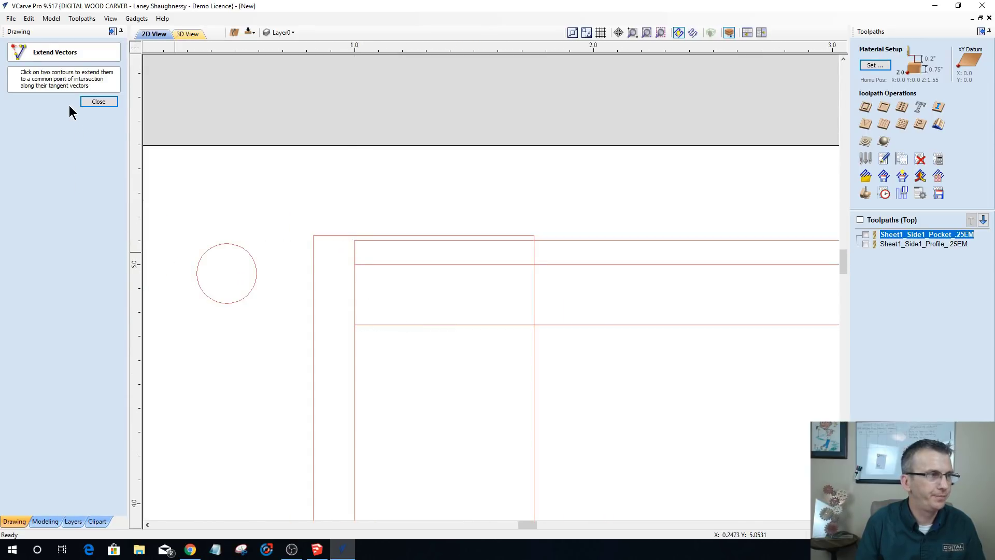
click(99, 103)
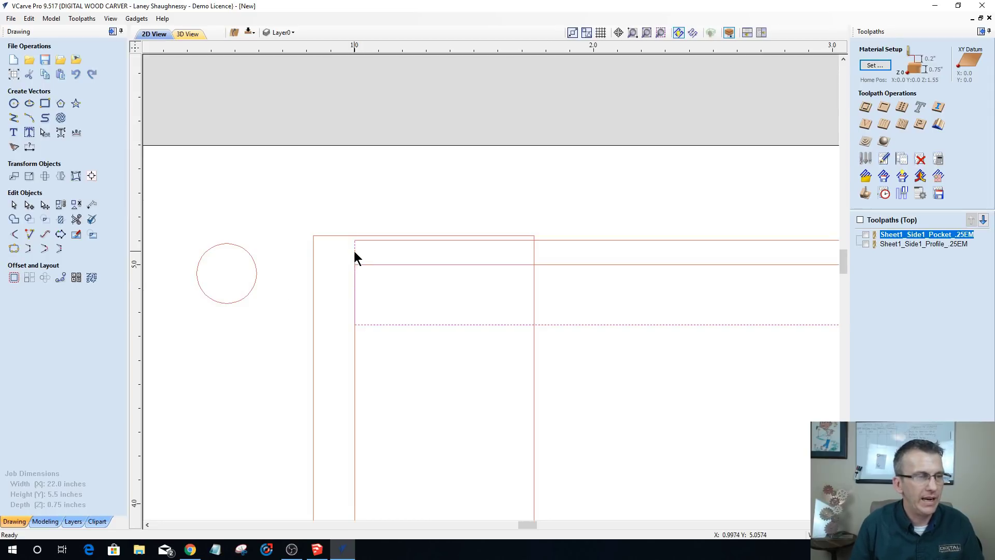
- Join the groove's three open spans into one closed vector with a tolerance of 0.004 inches
scroll(355, 257, down, 6)
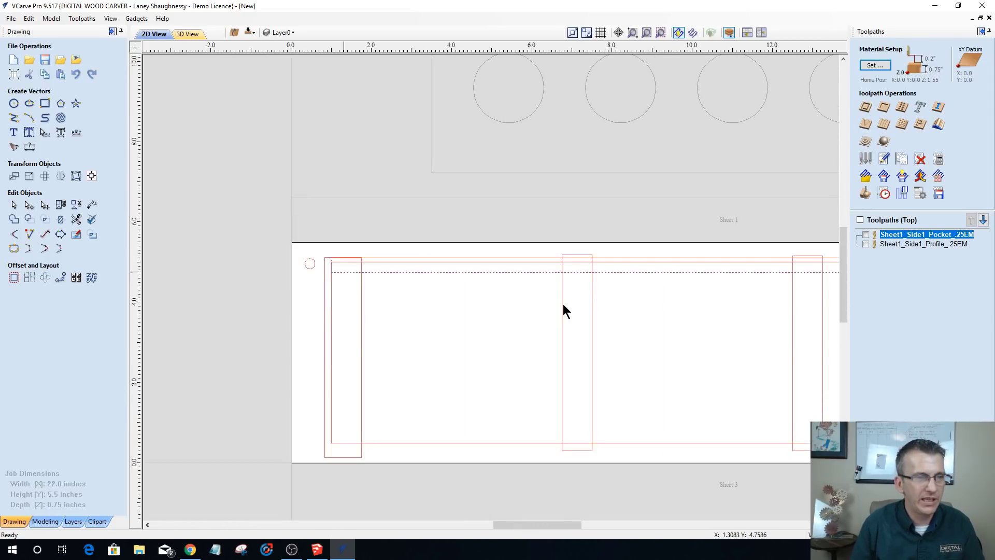
scroll(770, 321, down, 3)
scroll(732, 318, up, 4)
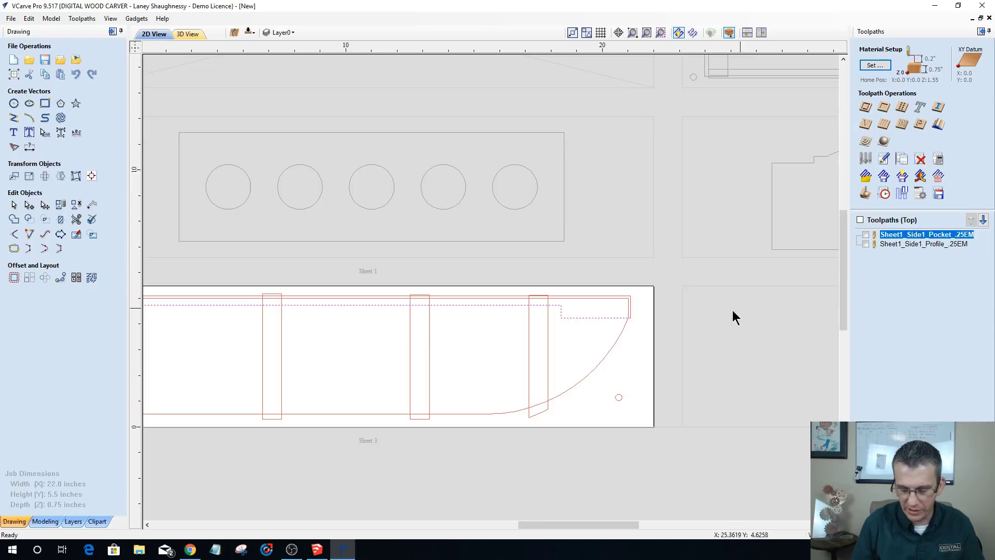
scroll(650, 315, up, 5)
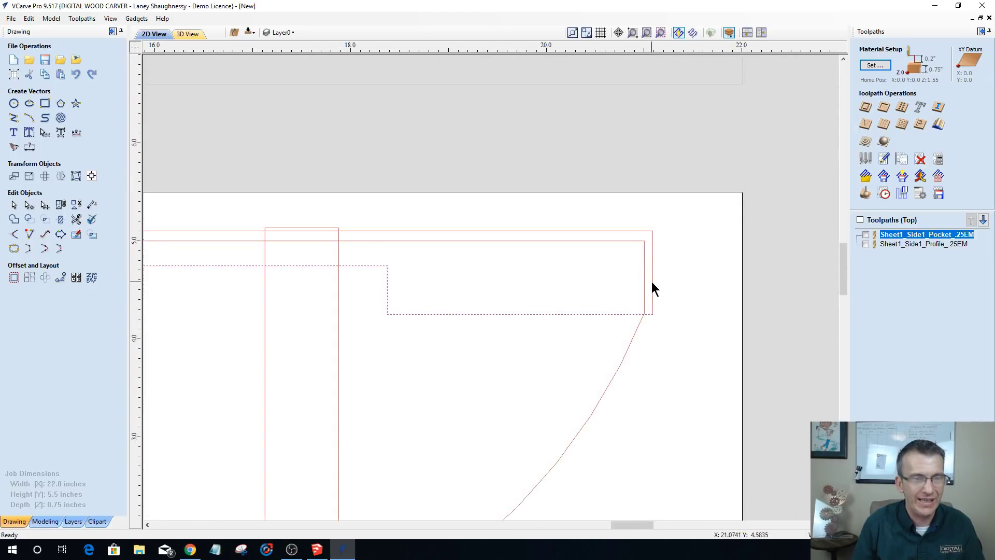
click(652, 281)
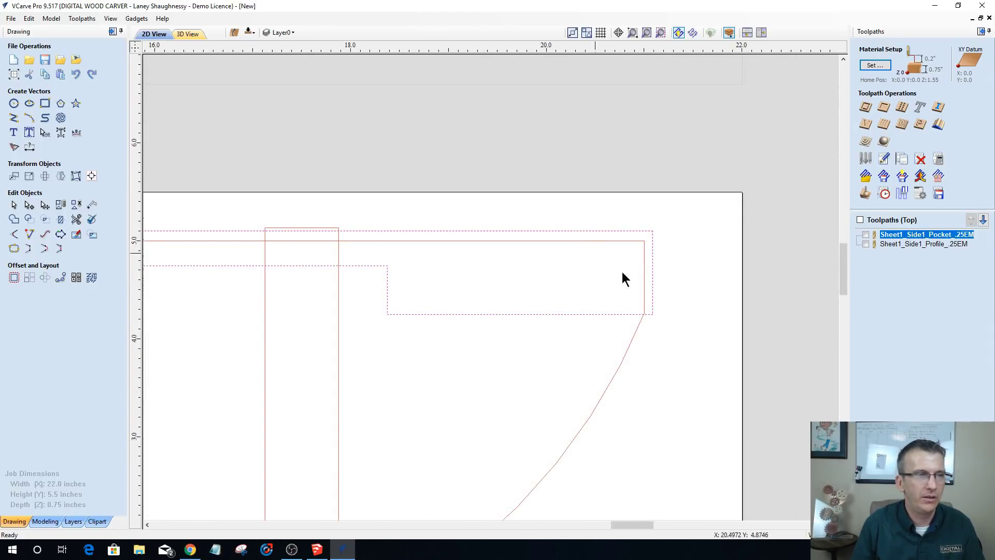
scroll(696, 303, down, 6)
click(14, 248)
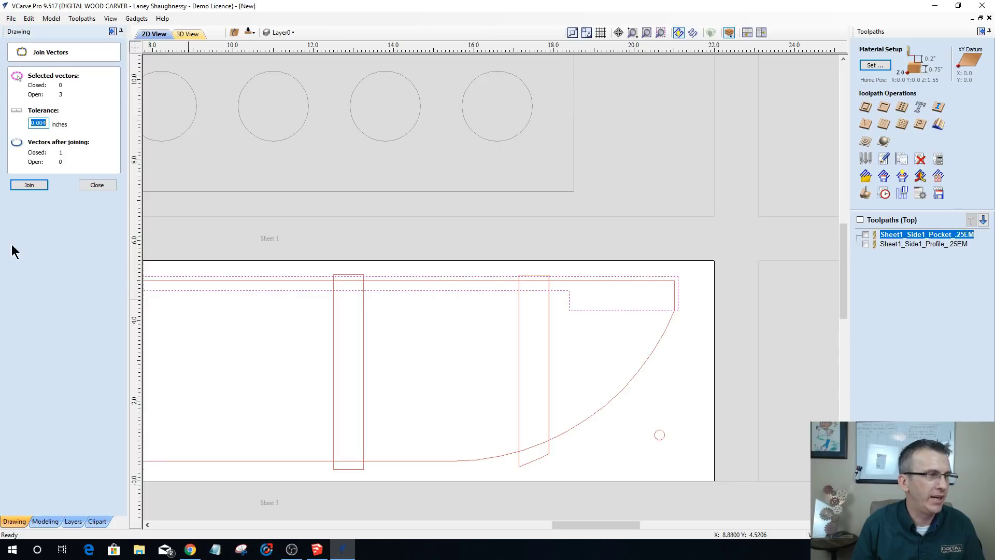
click(22, 184)
scroll(636, 390, down, 3)
scroll(643, 390, down, 2)
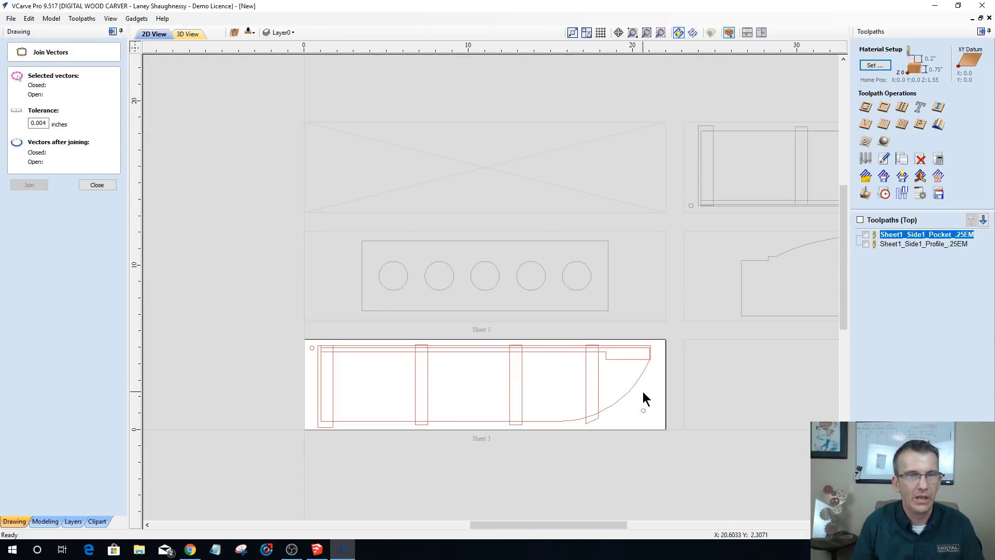
scroll(637, 386, up, 2)
scroll(640, 404, down, 1)
scroll(644, 424, up, 1)
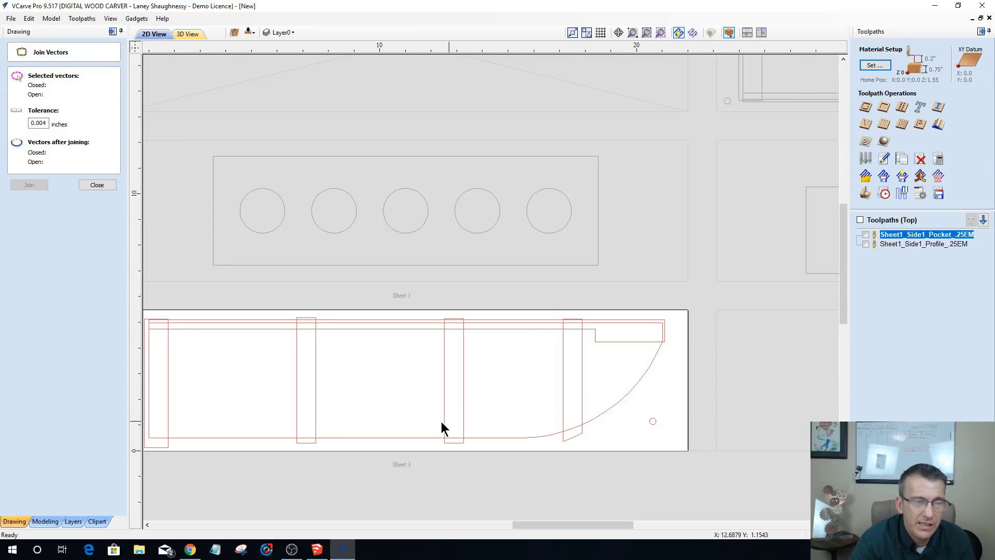
scroll(440, 421, up, 3)
scroll(459, 421, down, 2)
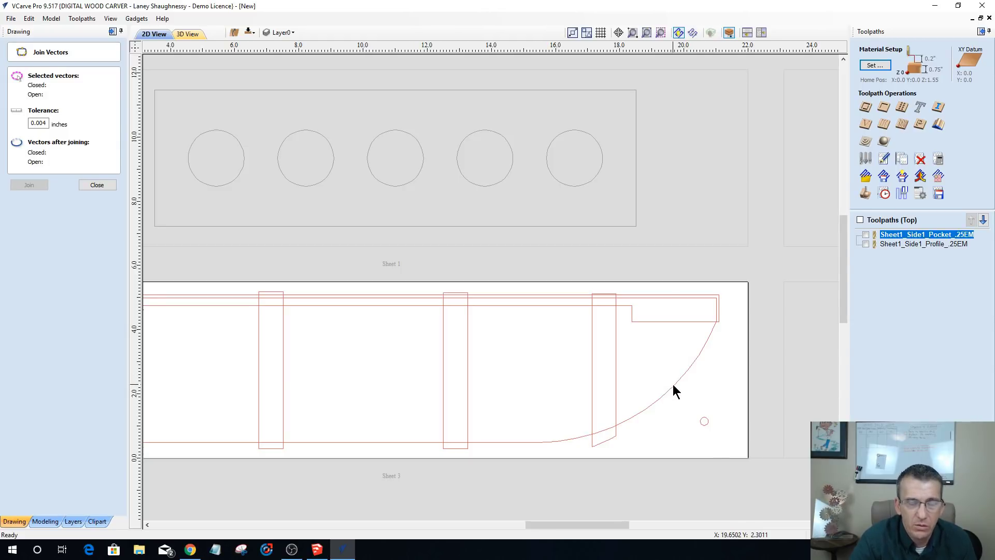
- Duplicate the toolpaths Sheet1_Side1_Pocket_.25EM and Sheet1_Side1_Profile_.25EM
click(892, 236)
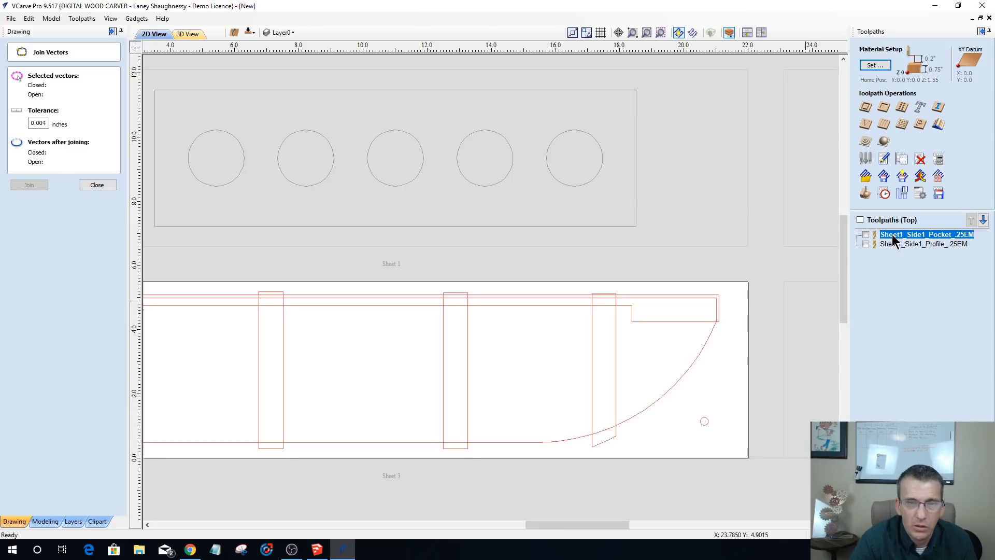
right_click(893, 238)
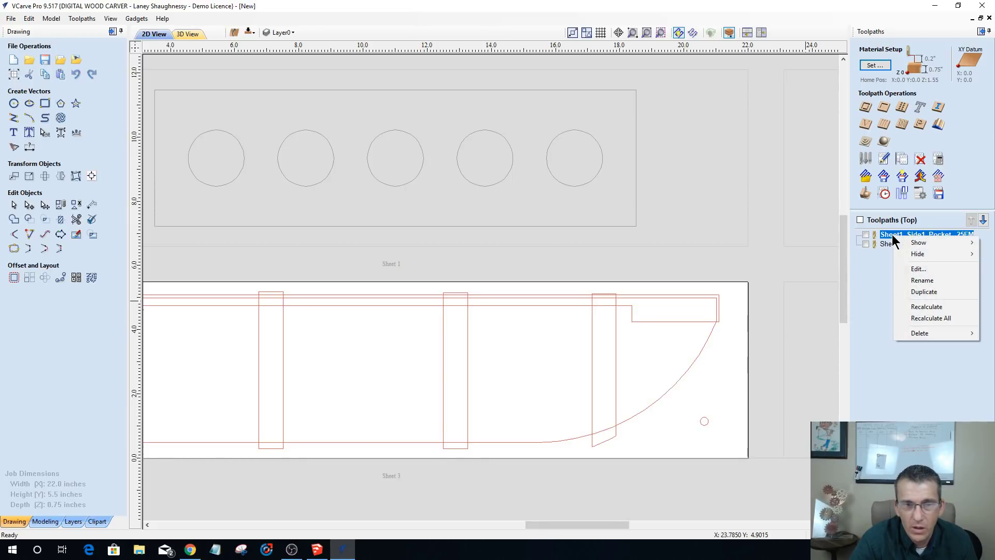
click(923, 291)
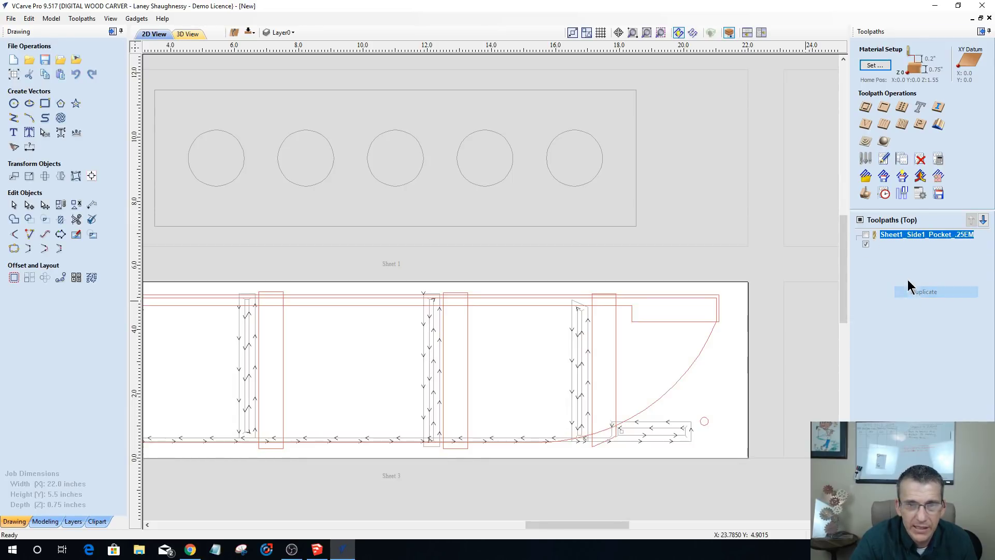
right_click(899, 253)
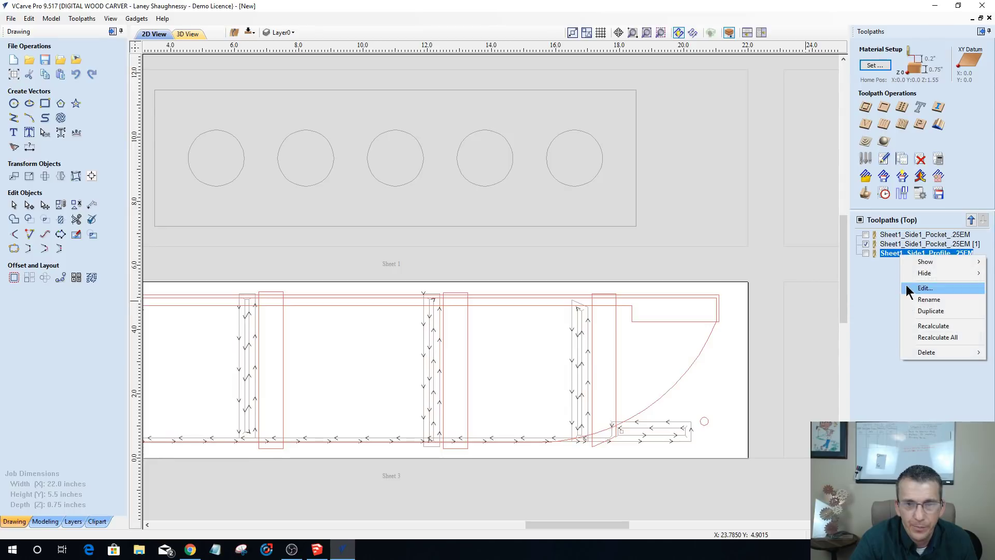
click(916, 311)
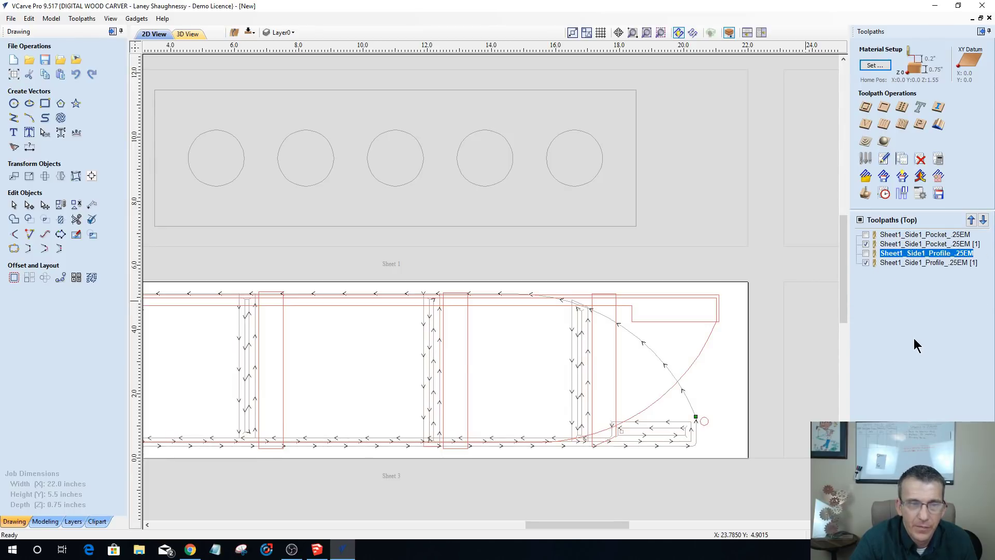
- Rename the duplicated pocket toolpath as Sheet3_Side1_Pocket_.25EM [1]
right_click(887, 245)
click(910, 288)
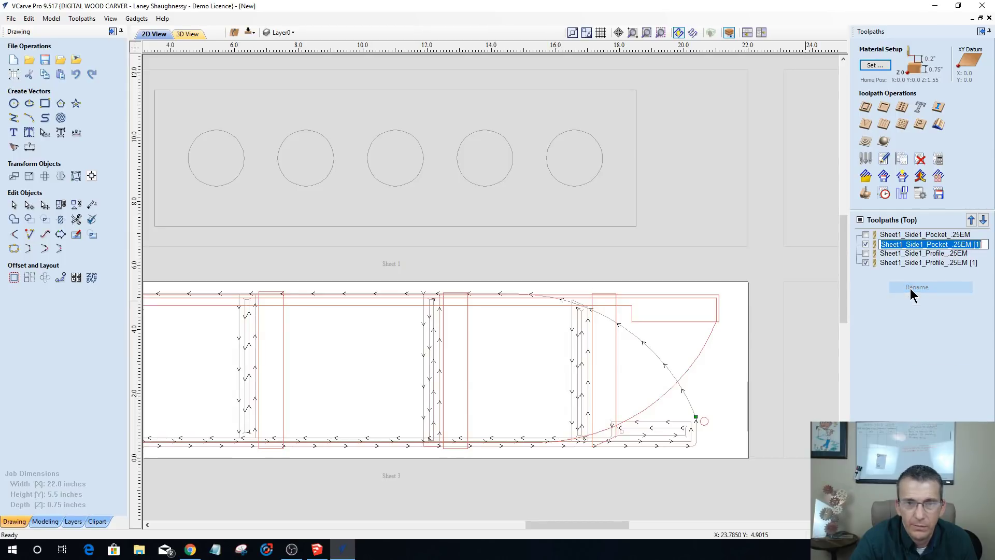
click(901, 244)
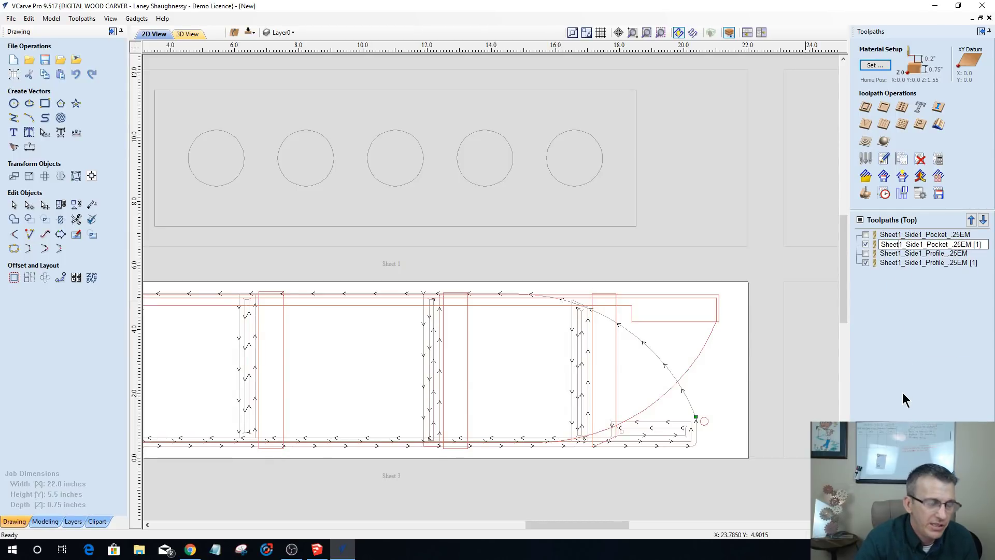
key(BackSpace)
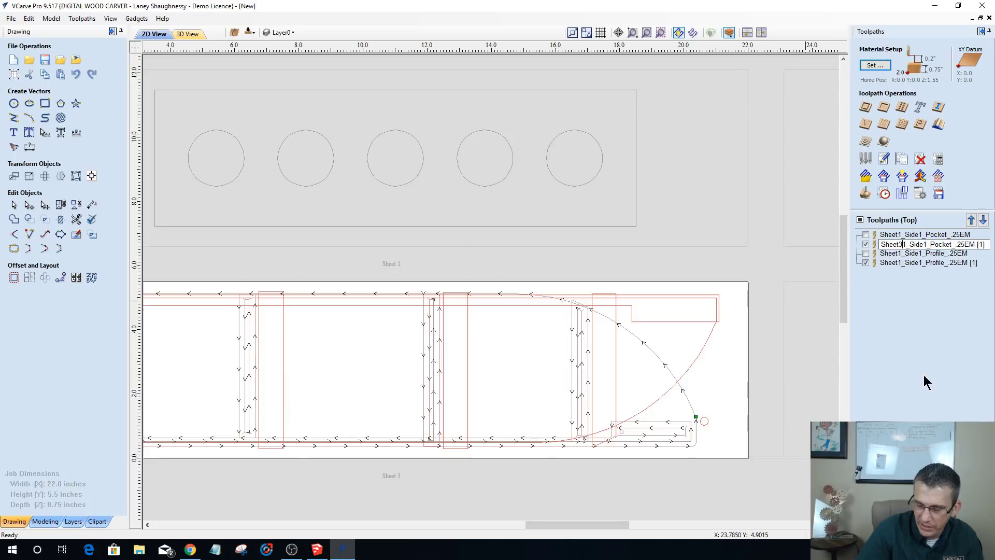
text(3)
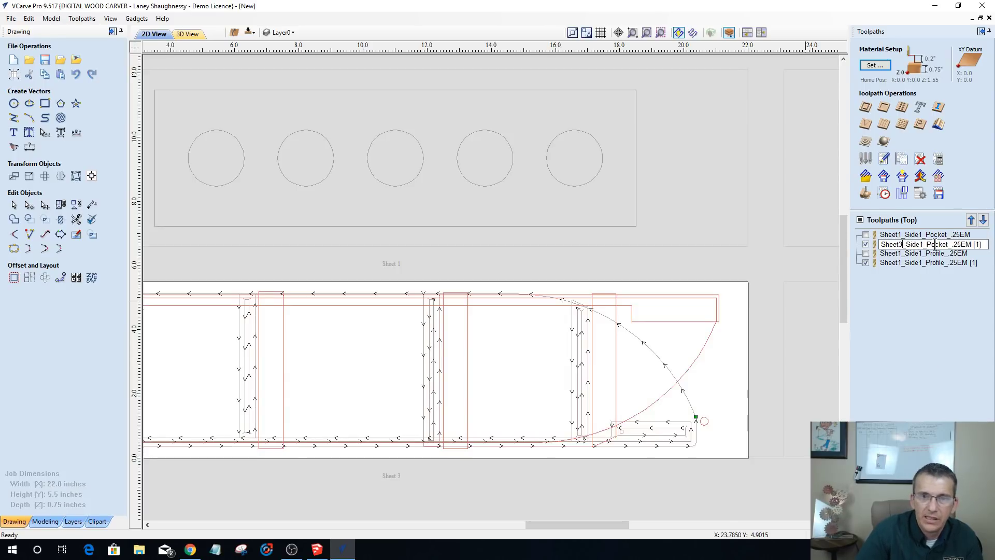
- Rename the duplicated profile toolpath as Sheet3_Side1_Profile_.25EM [1]
click(899, 263)
right_click(899, 264)
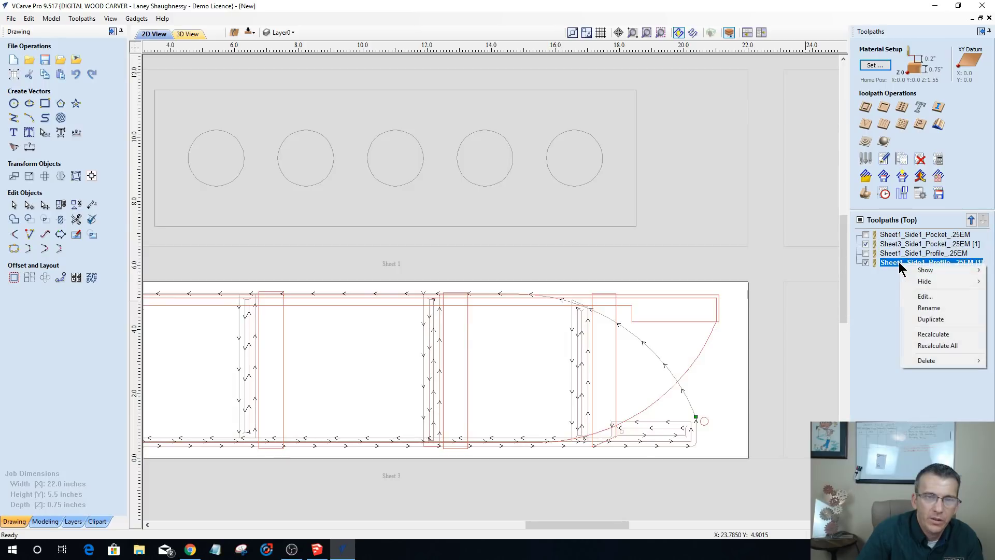
click(927, 307)
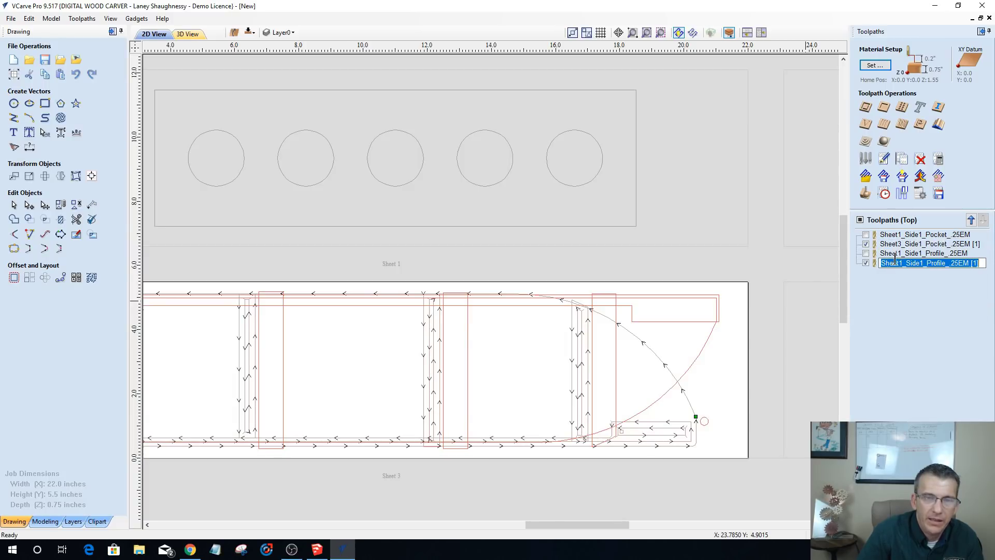
right_click(900, 268)
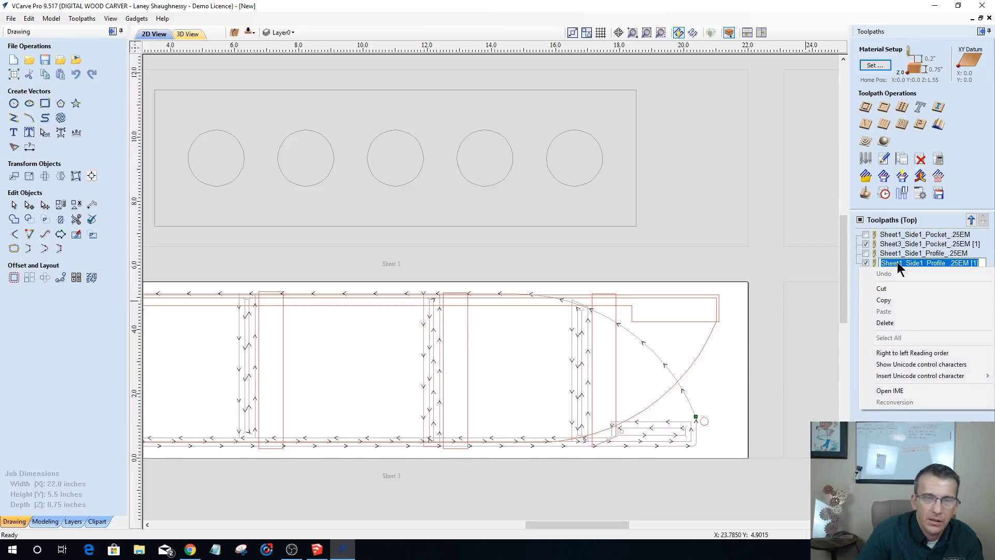
click(902, 263)
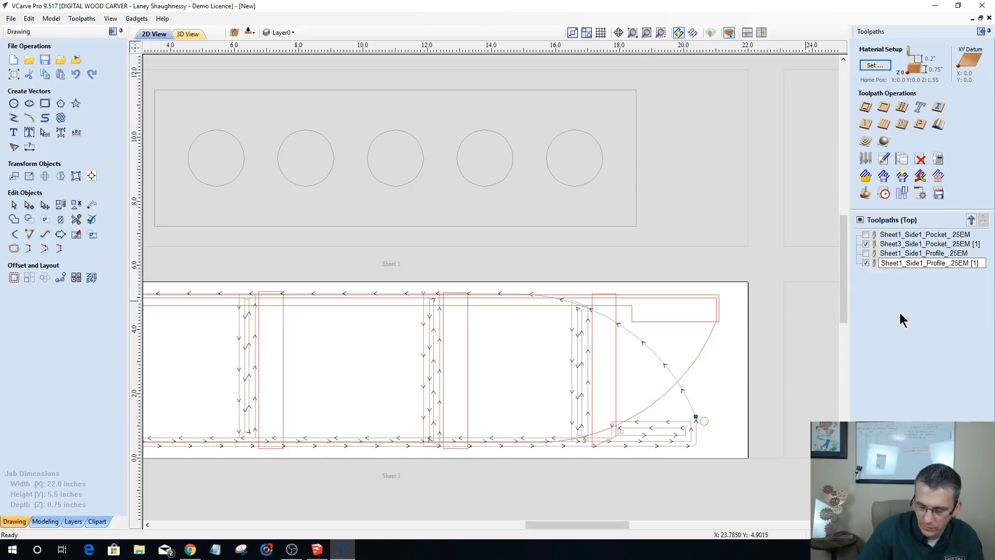
key(BackSpace)
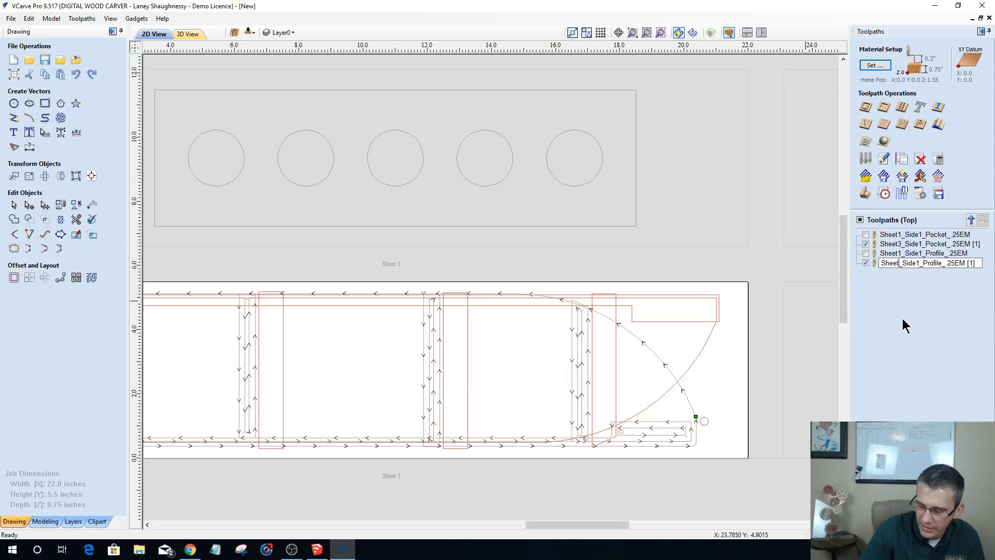
text(3)
key(Return)
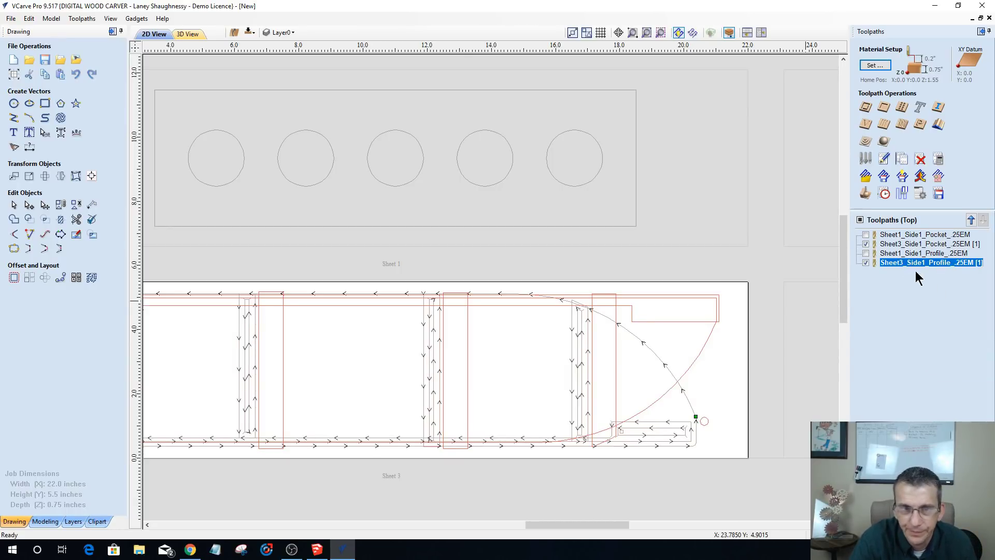
- Recalculate the original pocket toolpath Sheet1_Side1_Pocket_.25EM and dismiss the notice
click(885, 235)
right_click(887, 236)
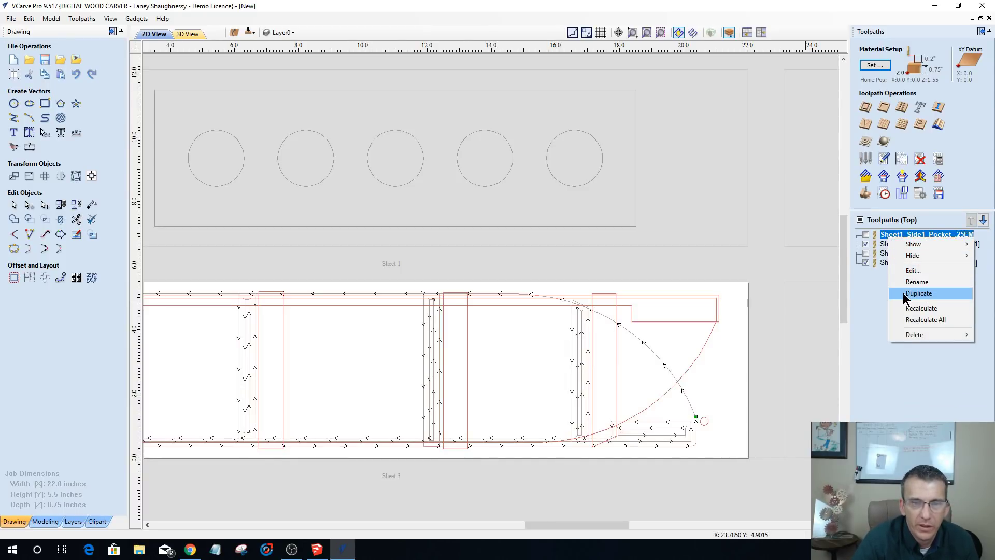
click(920, 308)
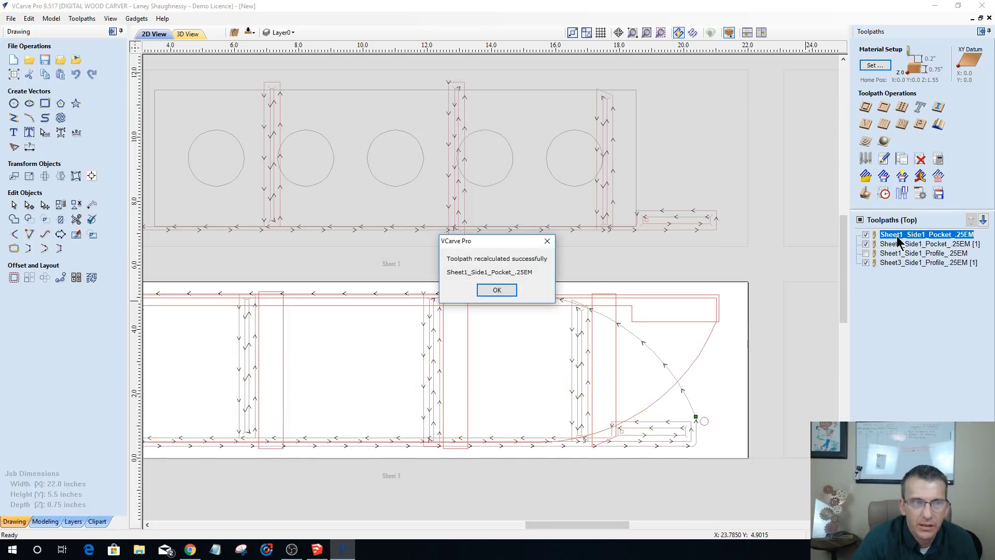
click(512, 289)
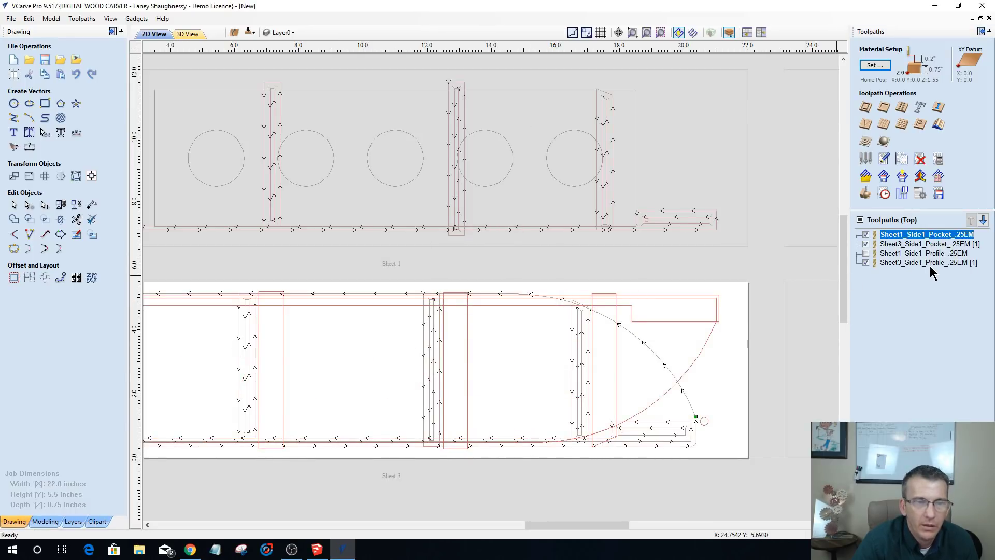
- Rename the original pocket toolpath as Sheet4_Side1_Pocket_.25EM
right_click(917, 236)
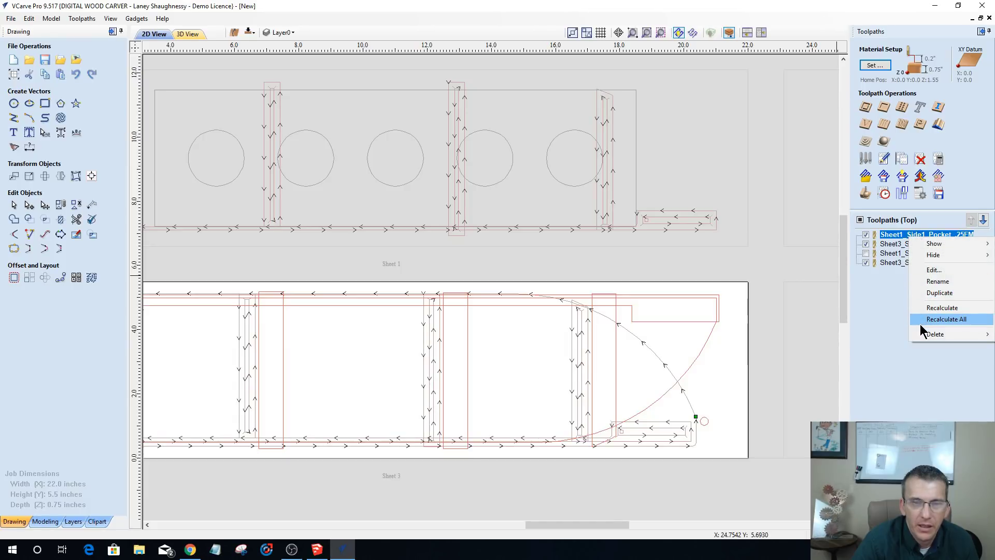
click(928, 281)
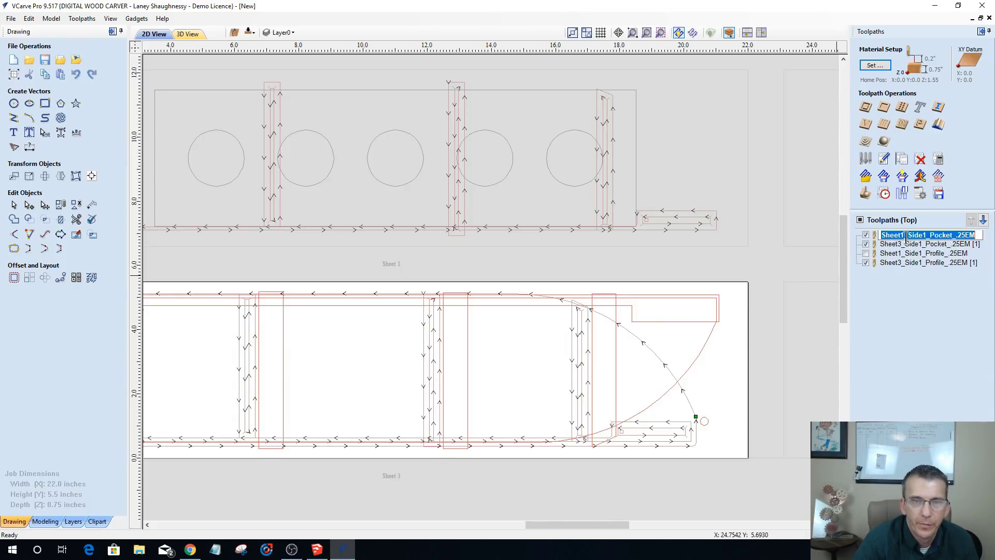
click(905, 236)
key(BackSpace)
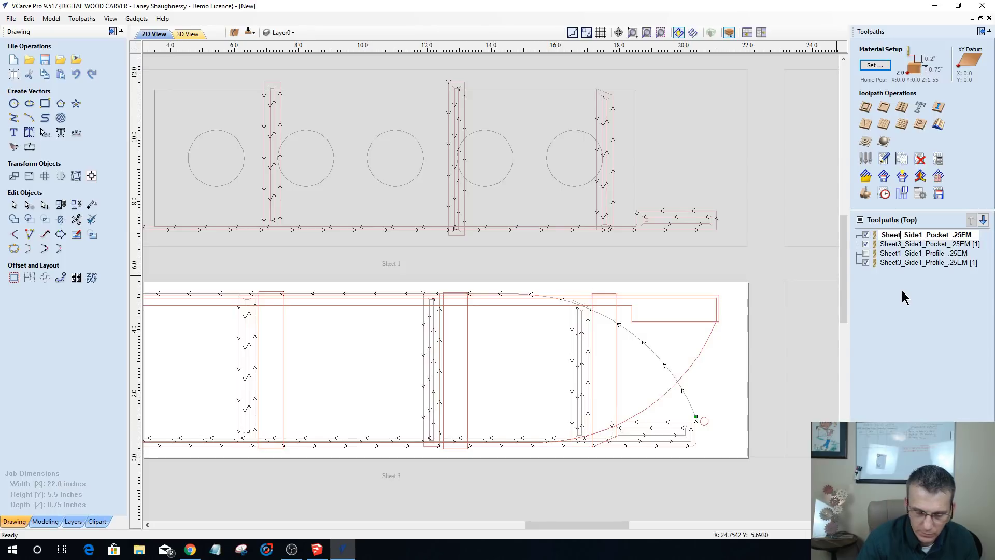
text(4)
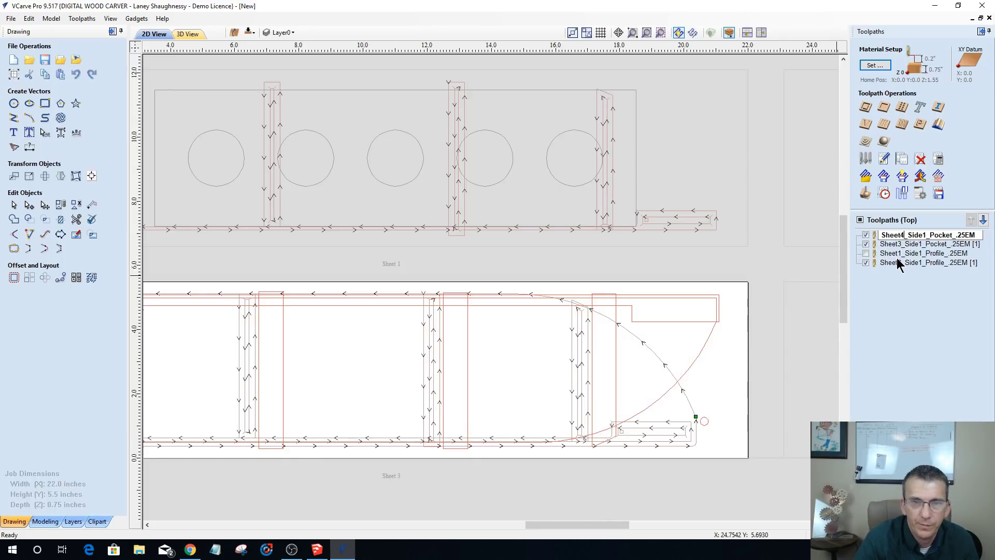
- Open the name of the original profile toolpath, Sheet1_Side1_Profile_.25EM, for editing at its sheet number
click(898, 255)
right_click(898, 254)
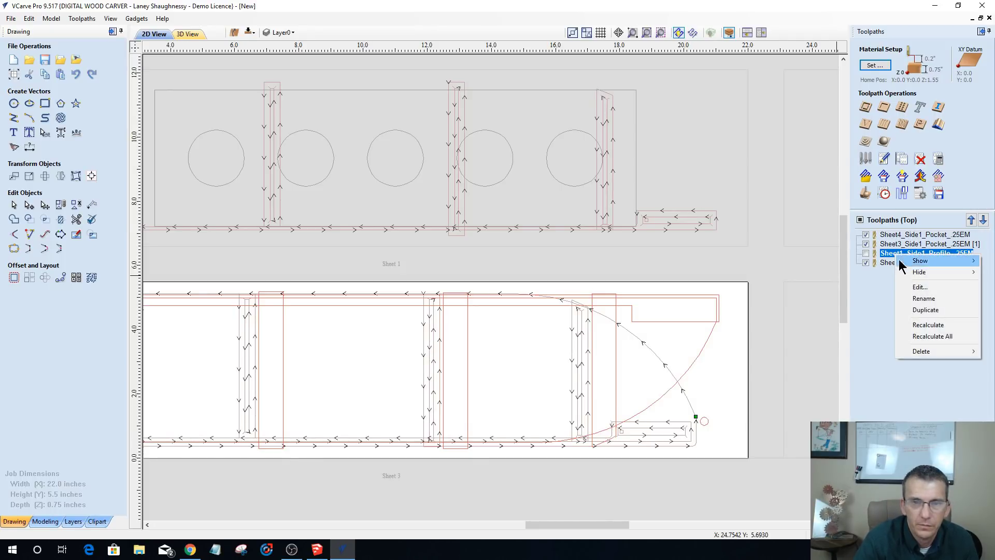
click(912, 303)
click(902, 253)
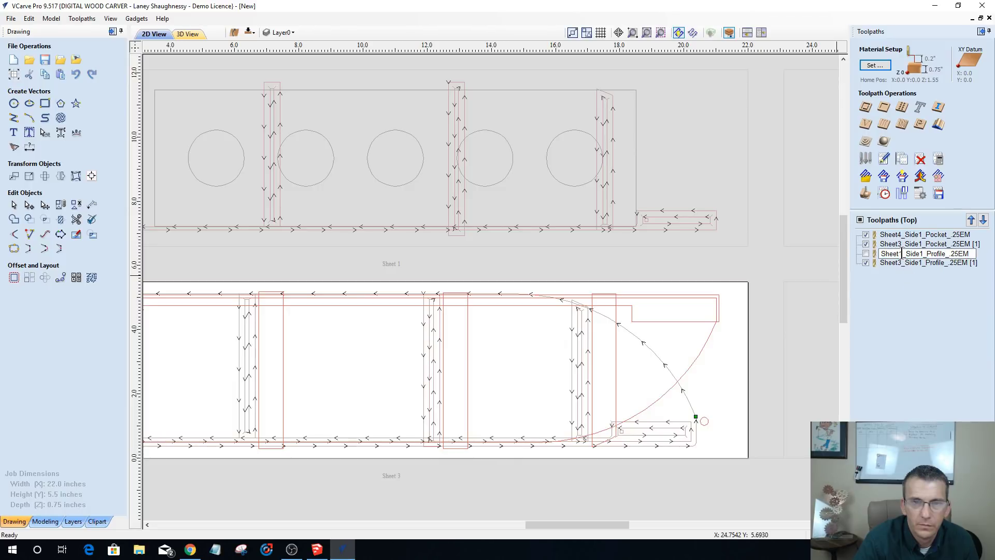
- Rename the first profile toolpath in the list as Sheet4_Side1_Profile_.25EM
key(BackSpace)
text(4)
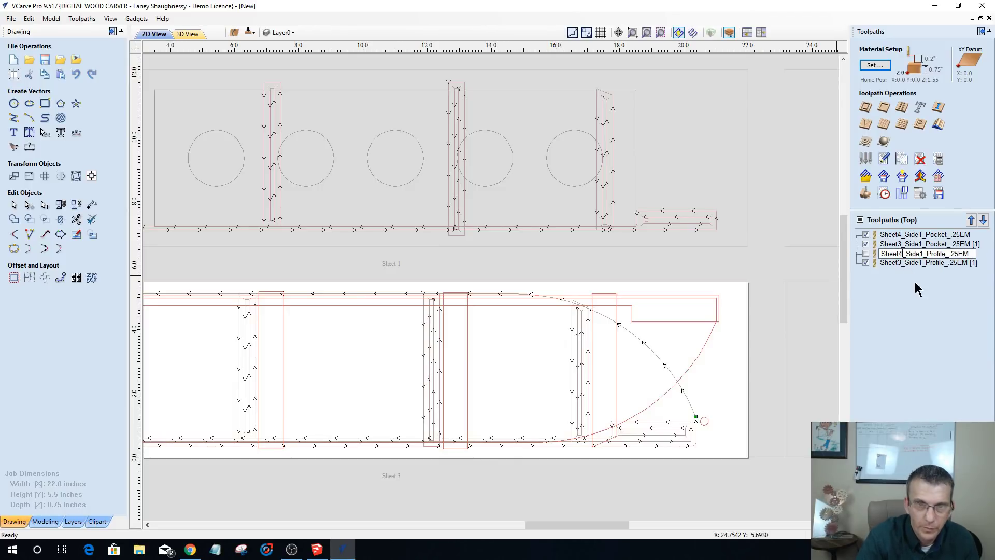
key(Return)
scroll(791, 269, down, 2)
scroll(788, 265, down, 1)
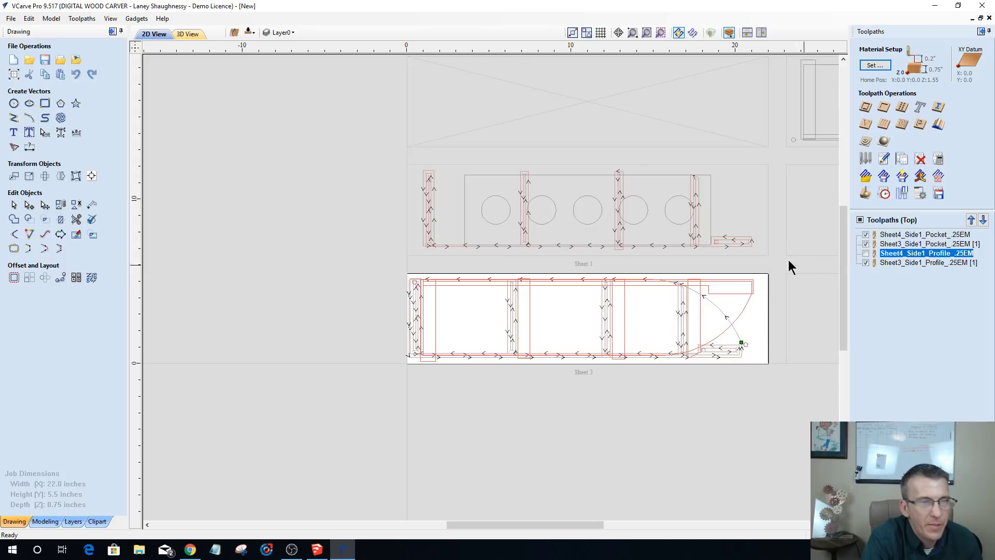
scroll(575, 378, up, 5)
scroll(627, 308, up, 2)
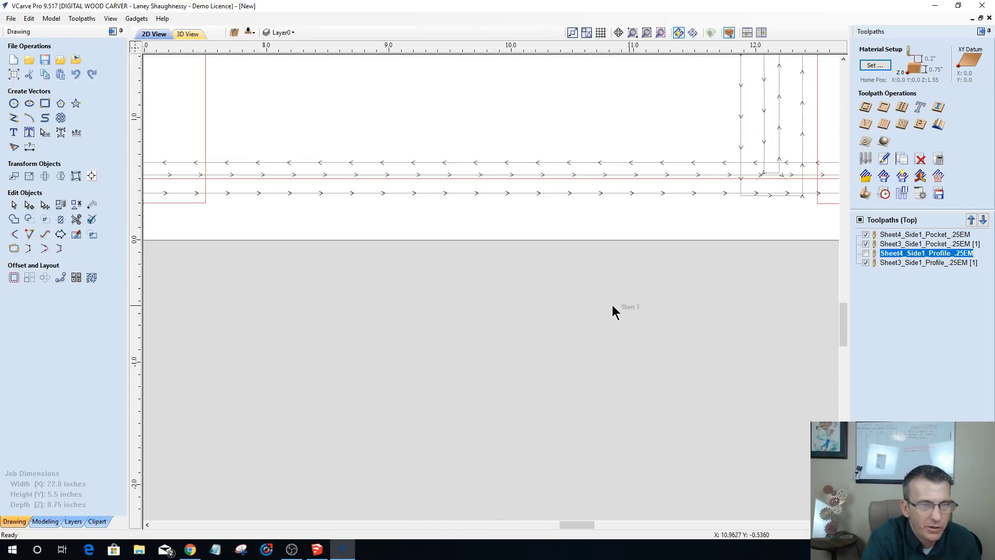
scroll(596, 317, down, 6)
scroll(546, 308, down, 2)
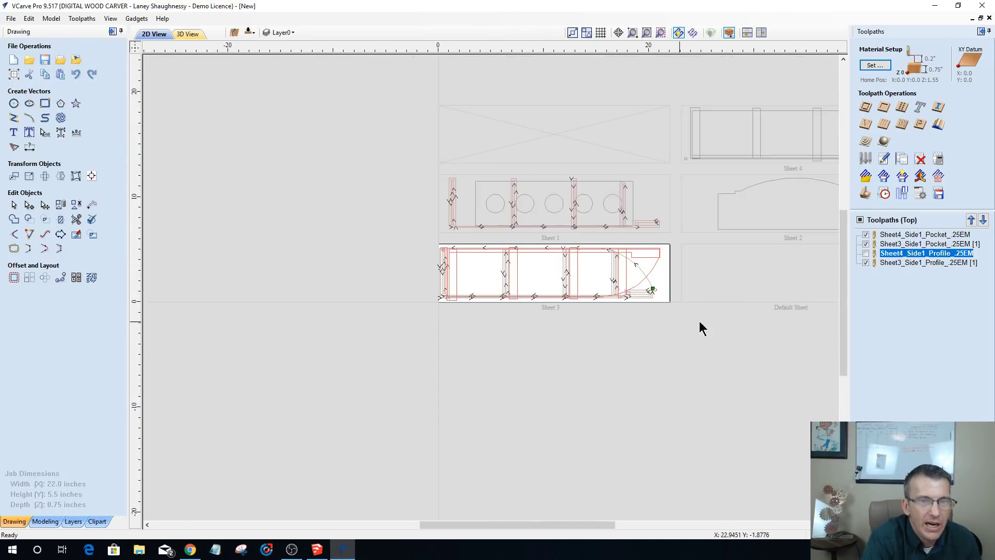
scroll(604, 318, down, 4)
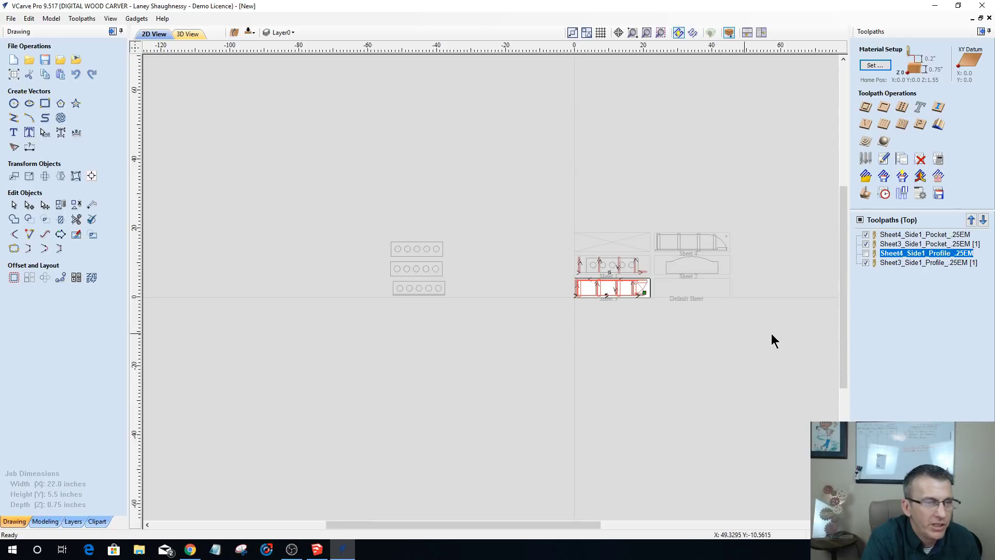
- Hide all toolpaths so that only the vectors on Sheet 3 are displayed
double_click(894, 243)
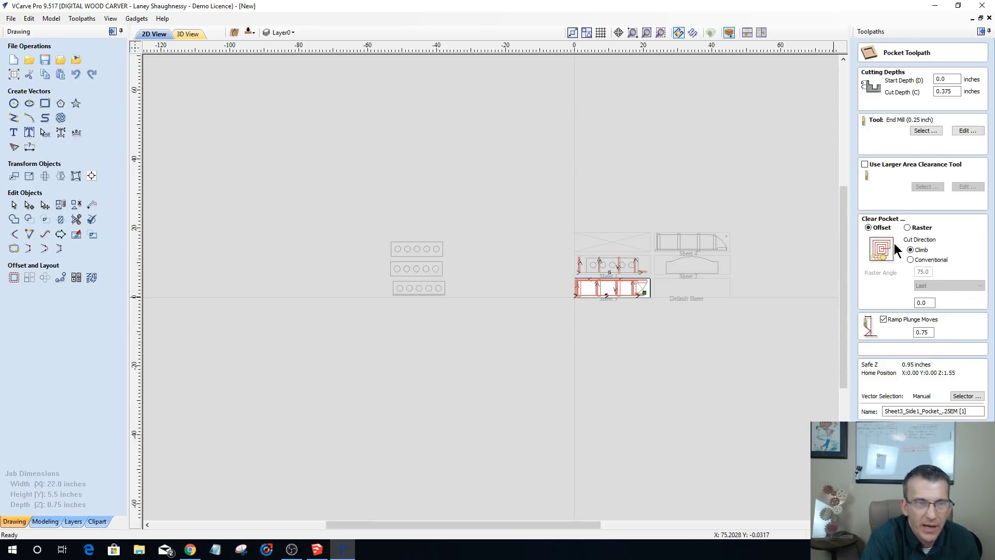
click(956, 430)
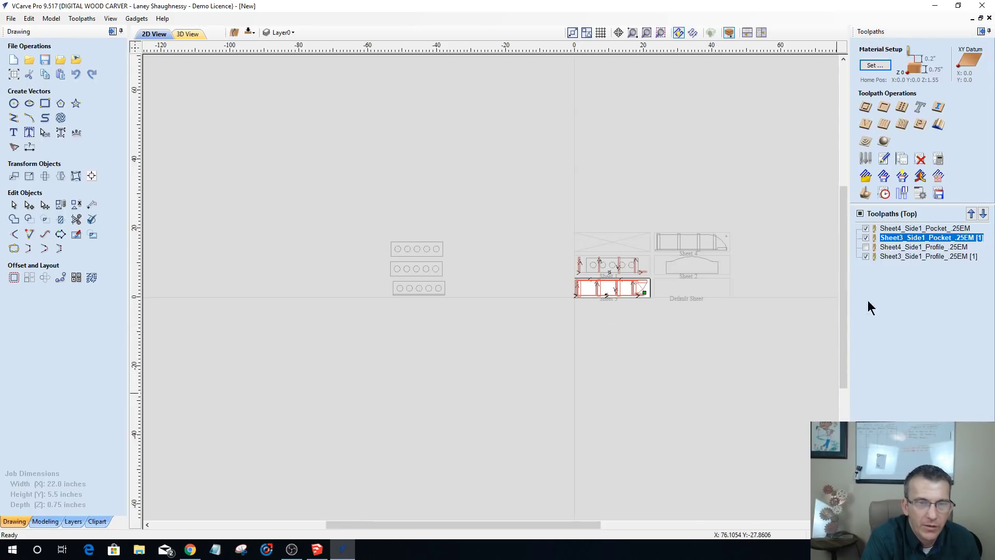
click(860, 212)
scroll(649, 280, up, 5)
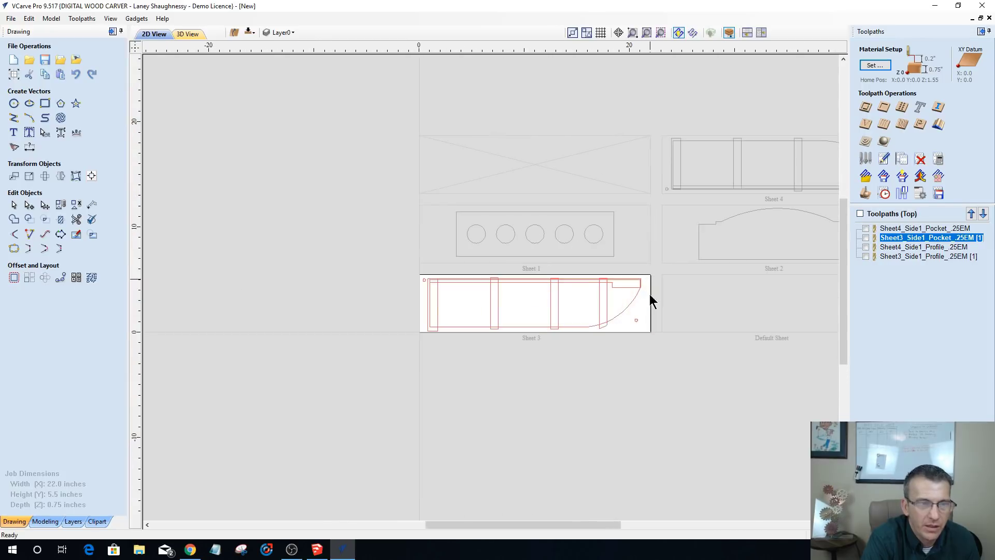
scroll(492, 384, up, 2)
scroll(539, 365, down, 1)
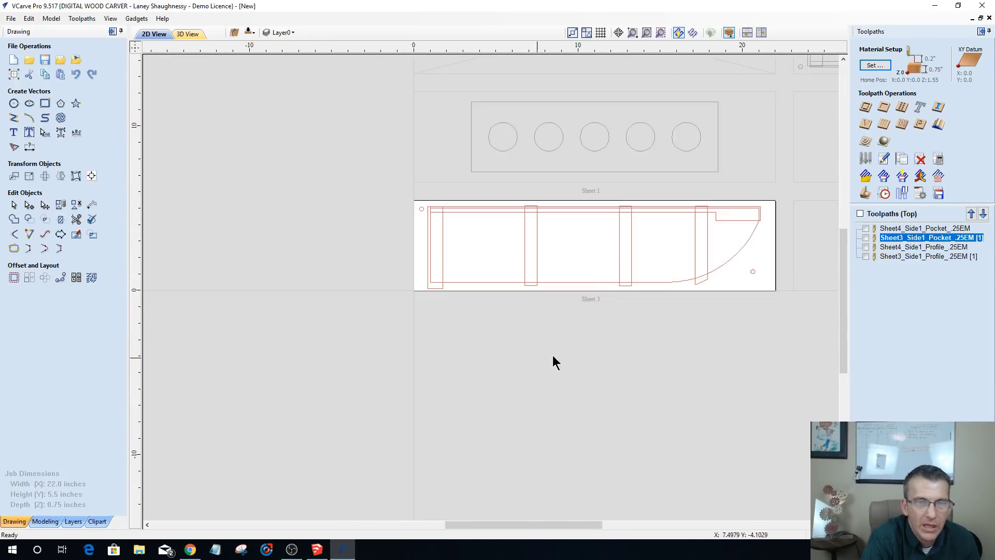
- Recalculate the Sheet3_Side1_Pocket_.25EM [1] toolpath for the four cross slots and the long notched strip along the part's upper edge
double_click(894, 240)
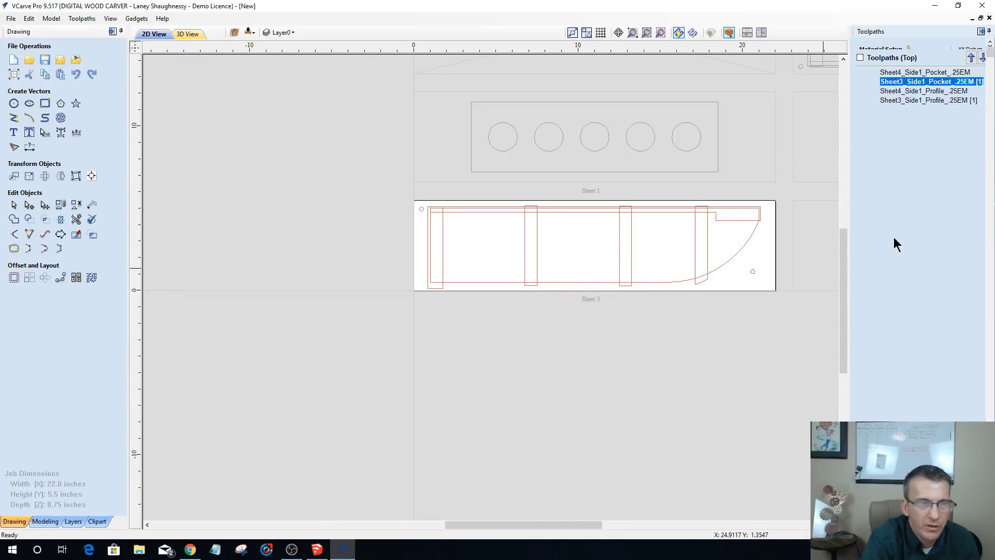
click(695, 251)
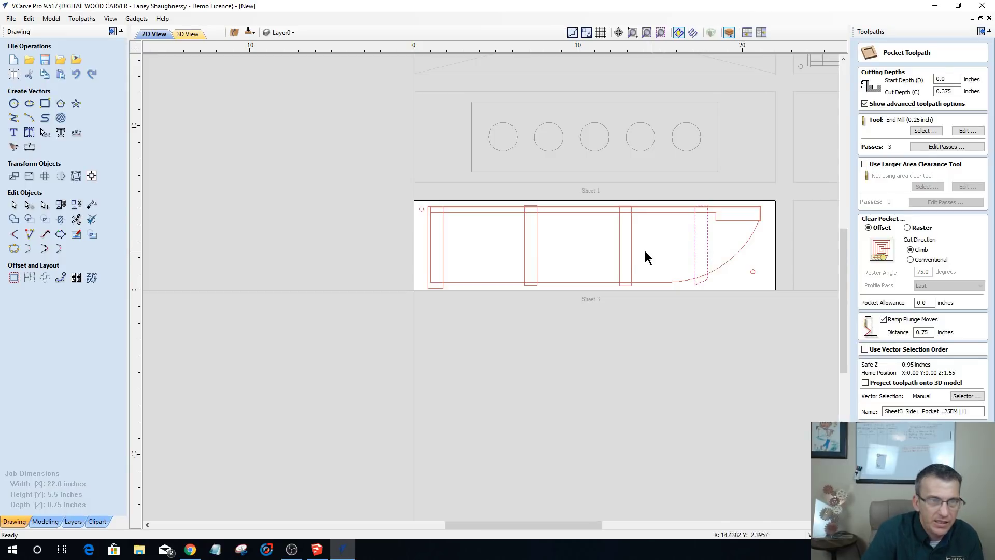
shift+click(536, 249)
shift+click(443, 241)
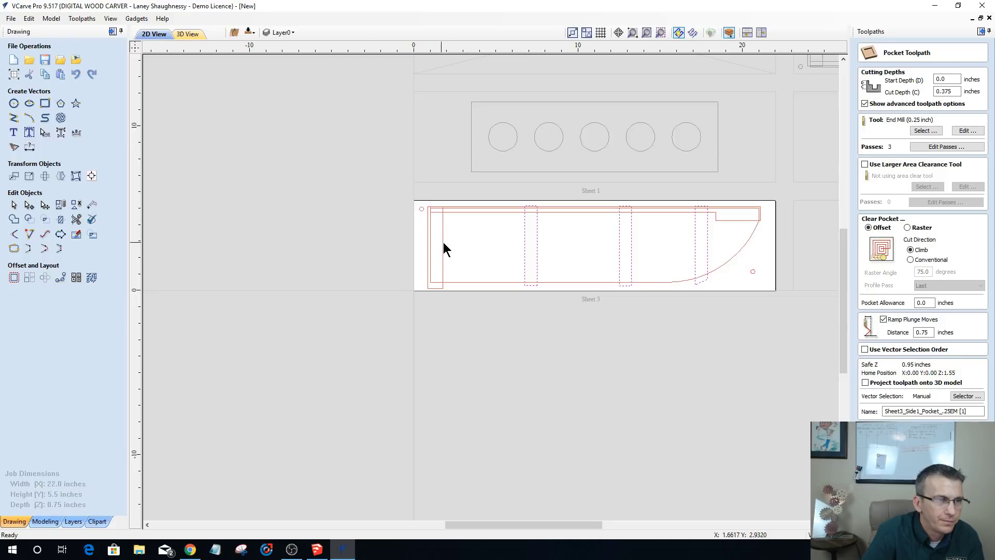
shift+click(716, 217)
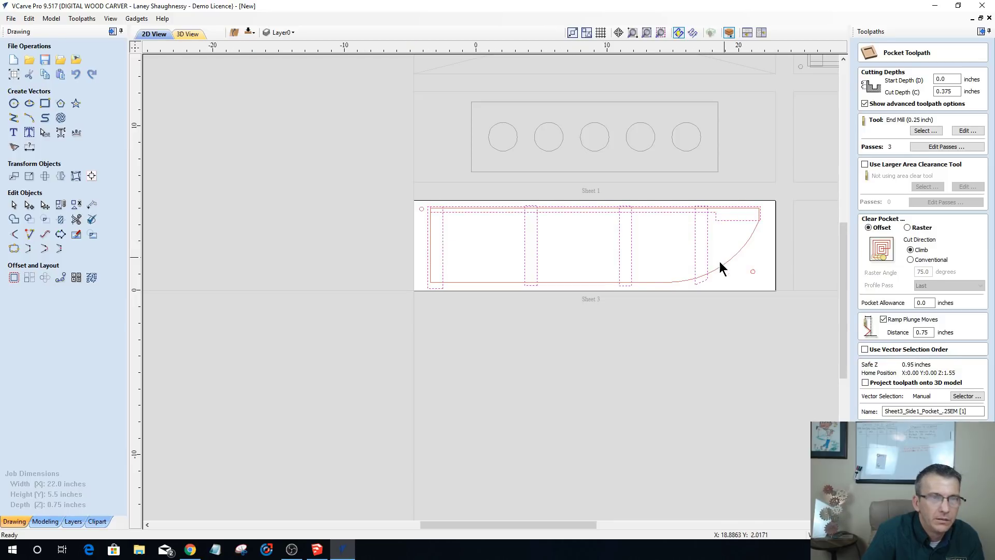
scroll(720, 261, down, 3)
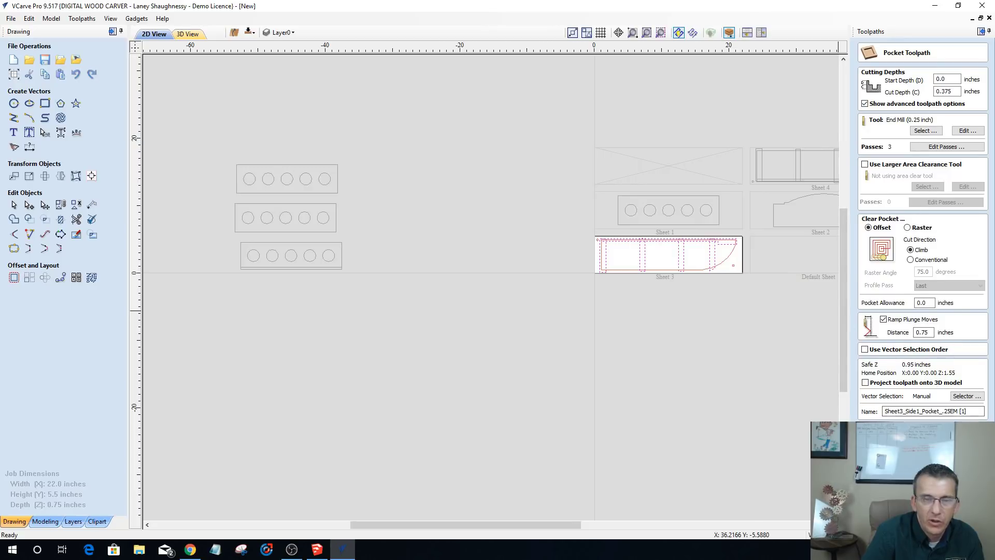
click(901, 430)
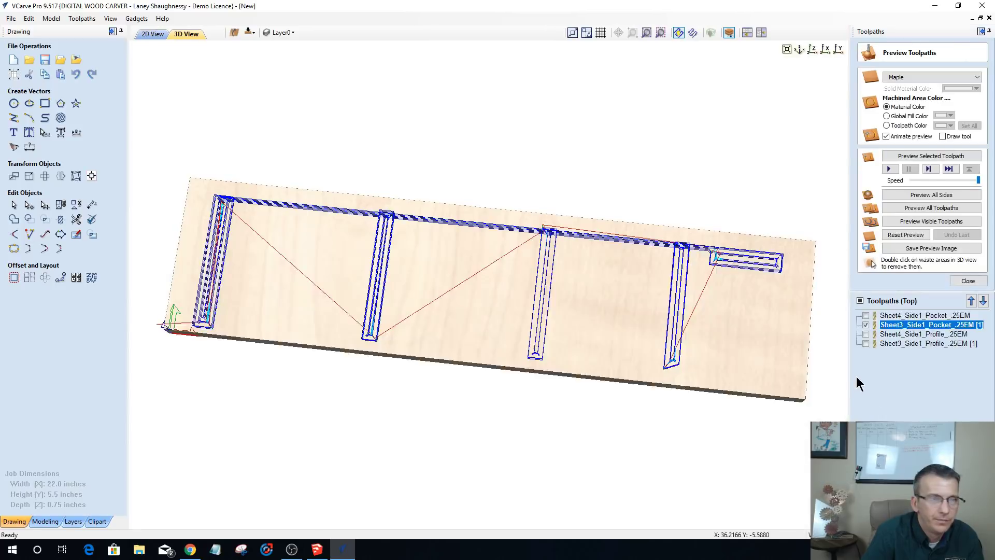
- Set the Sheet3_Side1_Profile_.25EM [1] toolpath's cut depth to 0.375 inches and enable tabs on it
click(152, 33)
scroll(678, 288, up, 5)
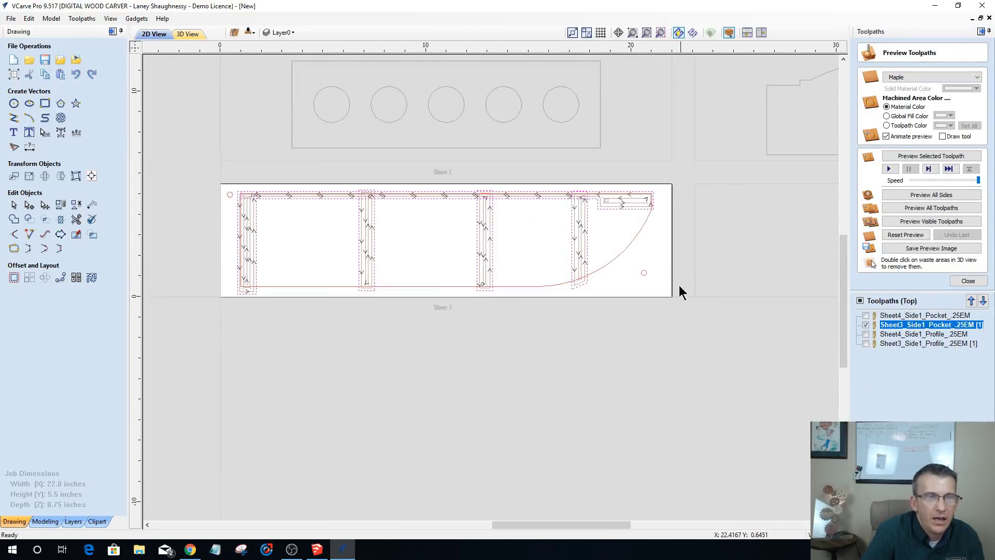
scroll(630, 289, down, 3)
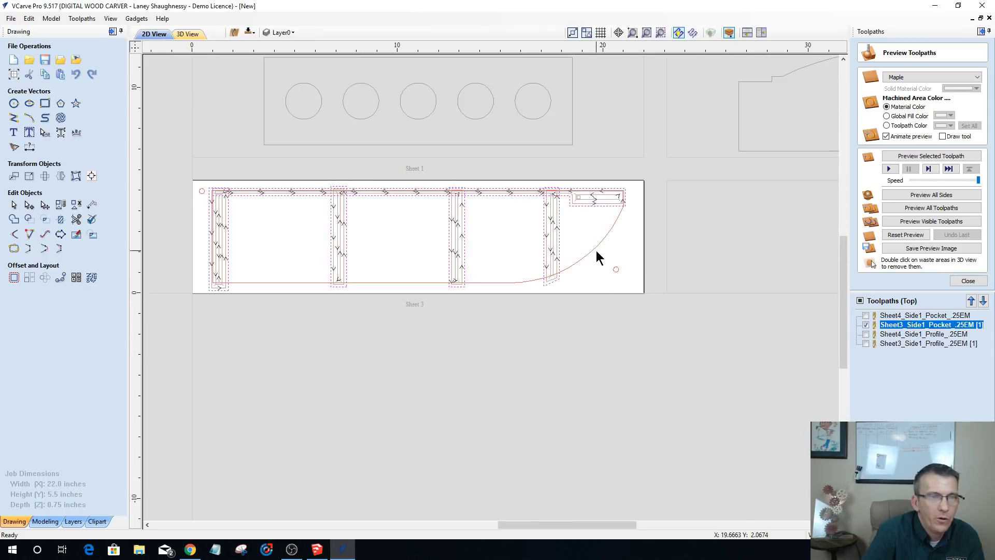
click(912, 344)
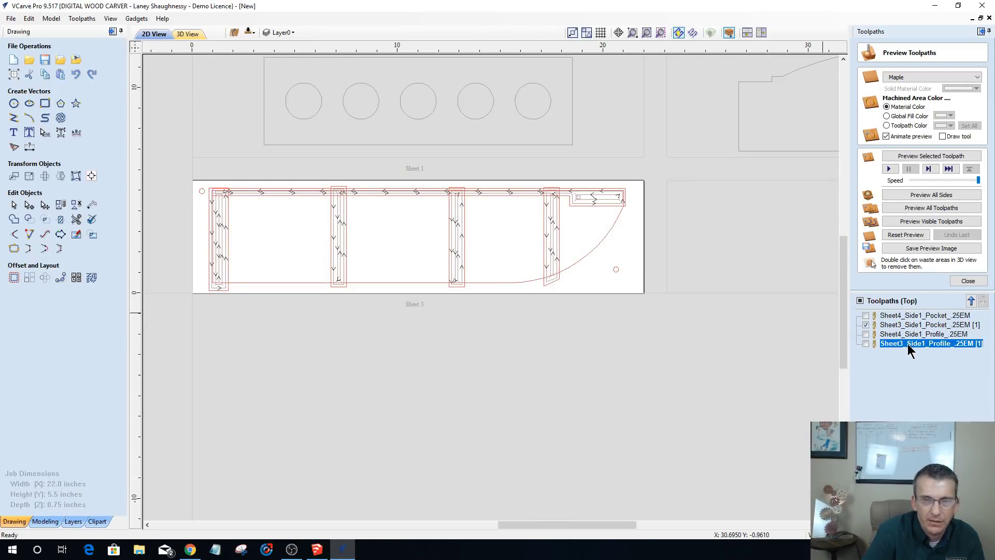
double_click(907, 343)
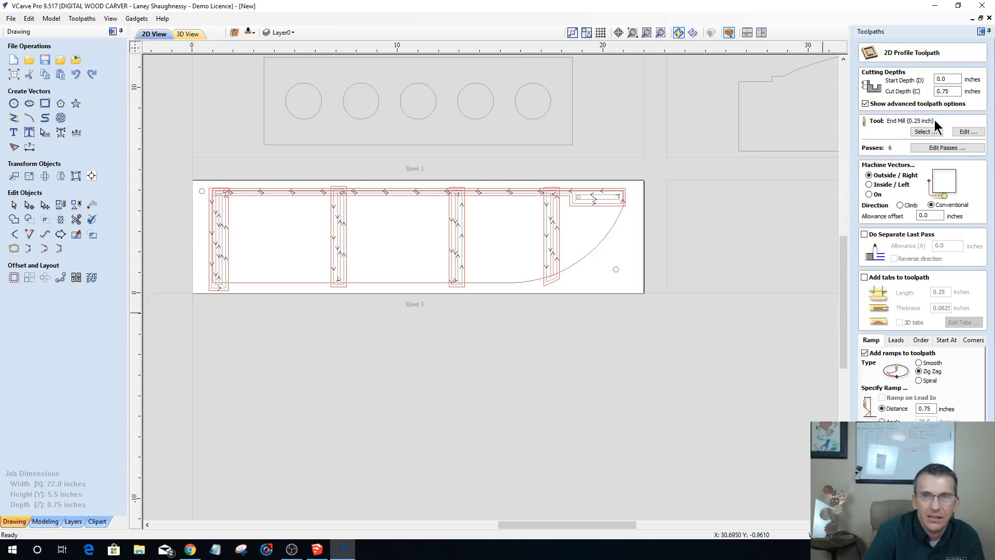
click(942, 91)
text(3)
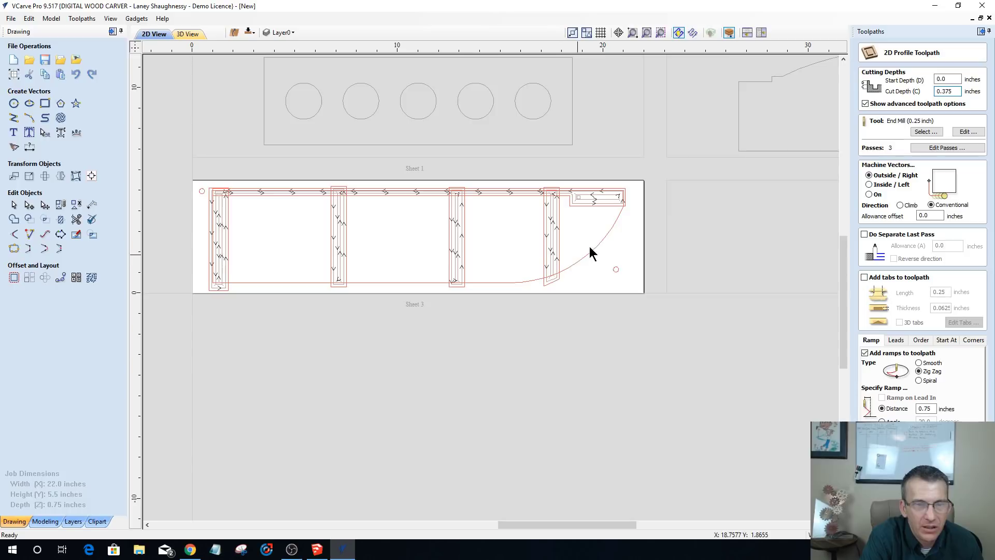
click(863, 276)
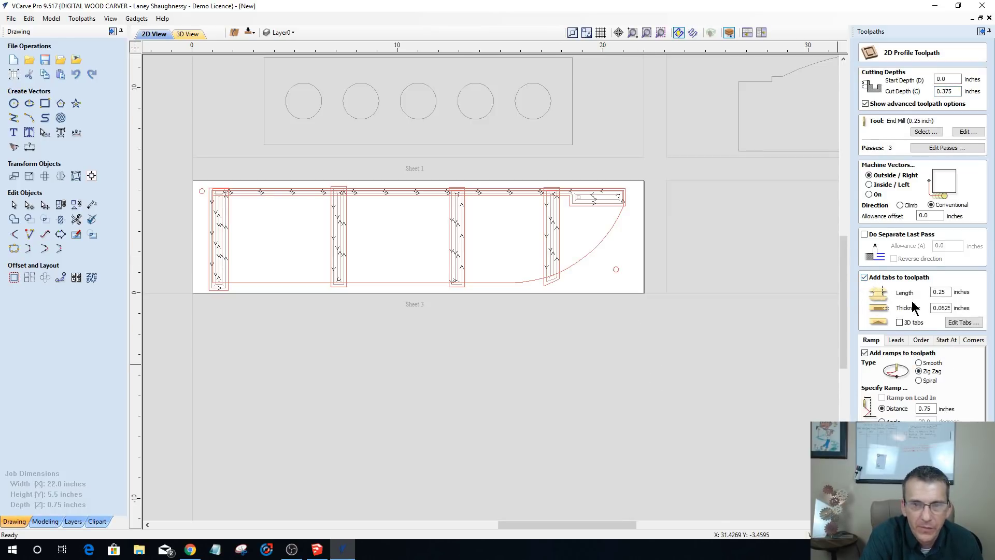
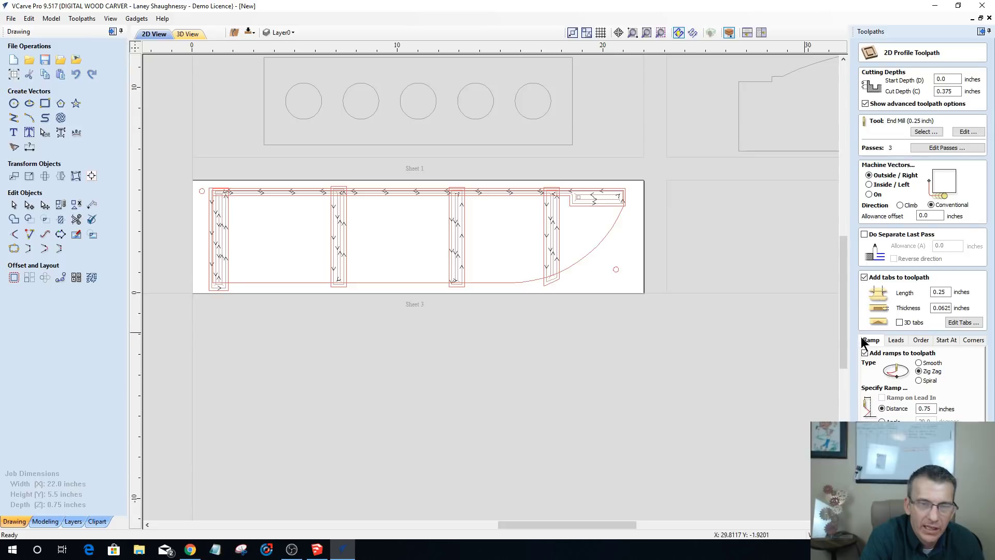
click(961, 322)
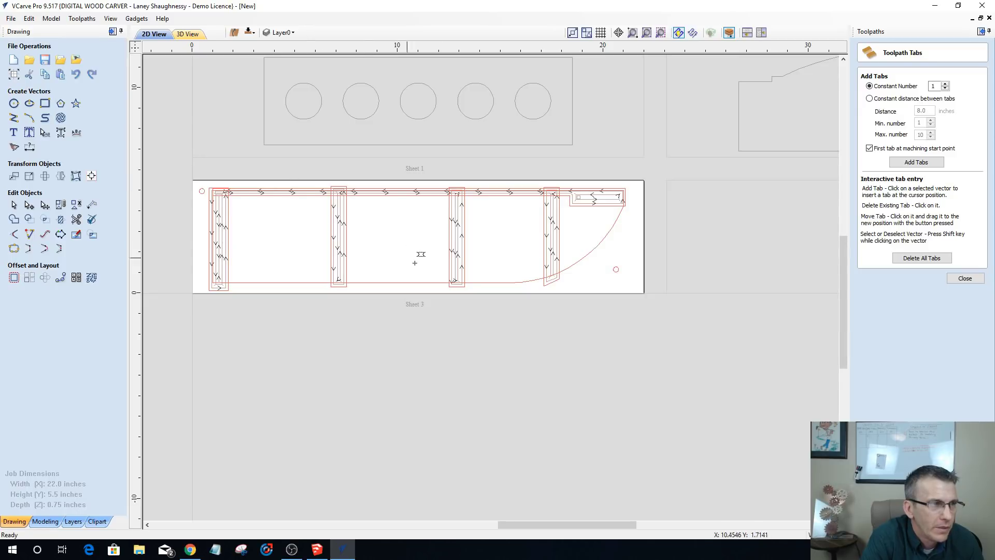
scroll(488, 300, up, 1)
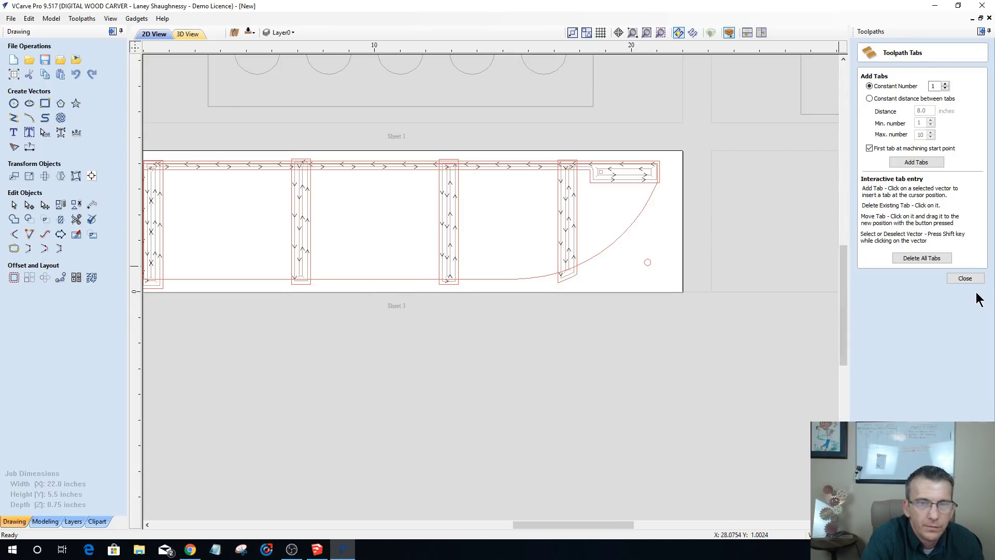
click(966, 280)
- Place four tabs on the side panel's outer outline, two along its upper edge and two along its lower edge
click(485, 278)
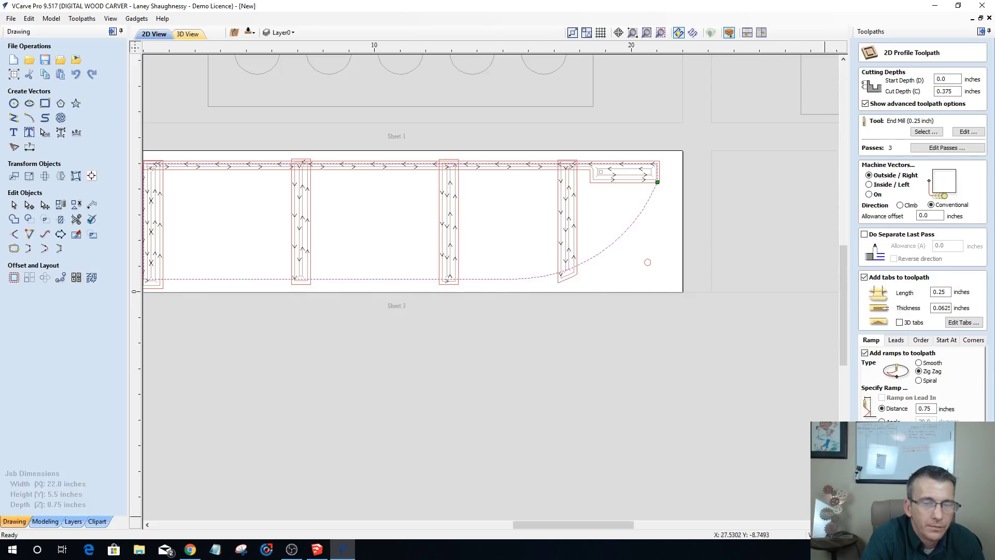
click(959, 322)
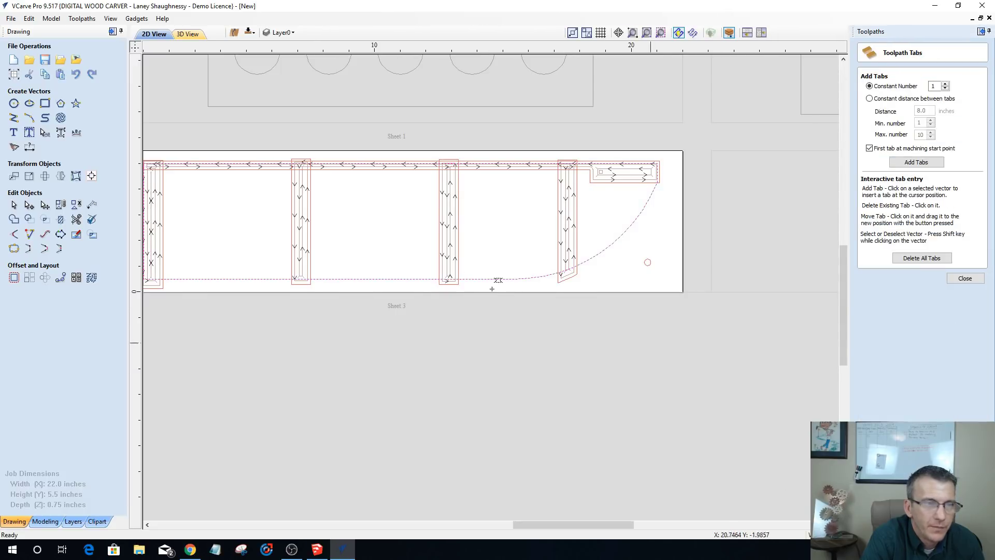
click(505, 164)
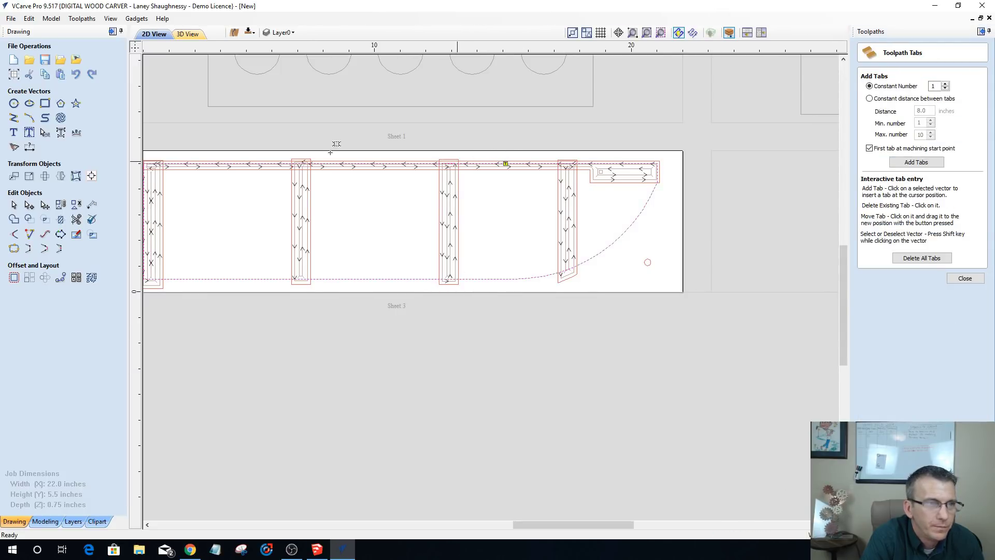
scroll(231, 160, down, 3)
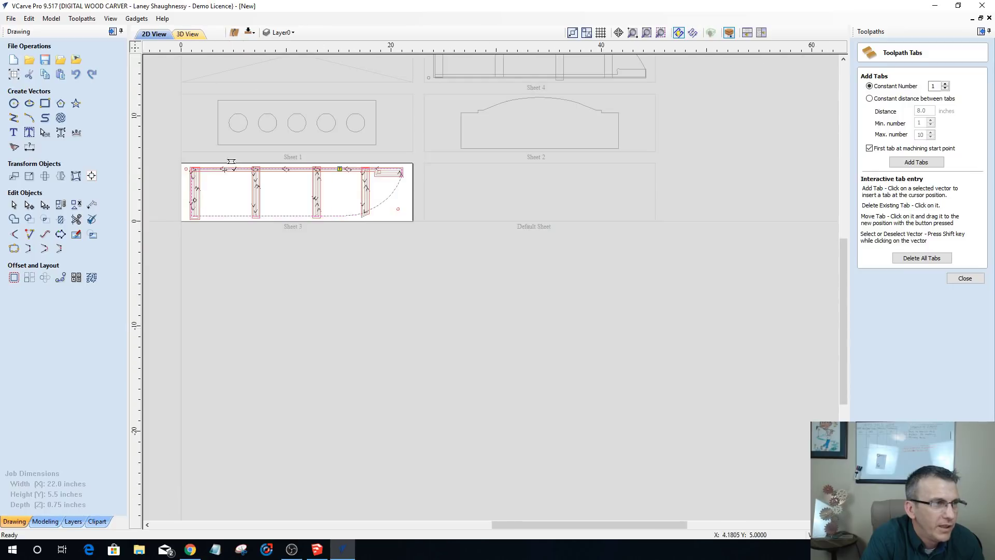
scroll(231, 160, up, 3)
click(232, 171)
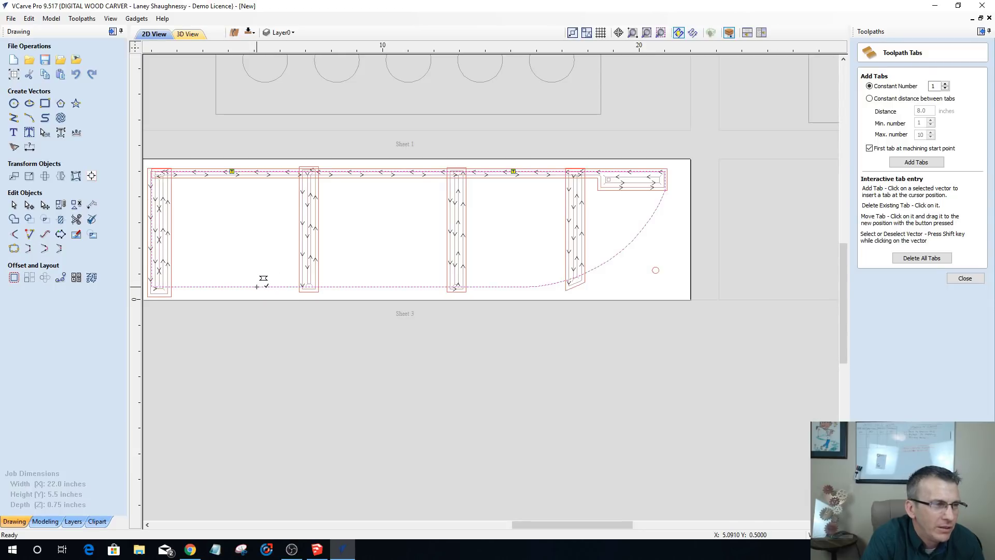
click(500, 286)
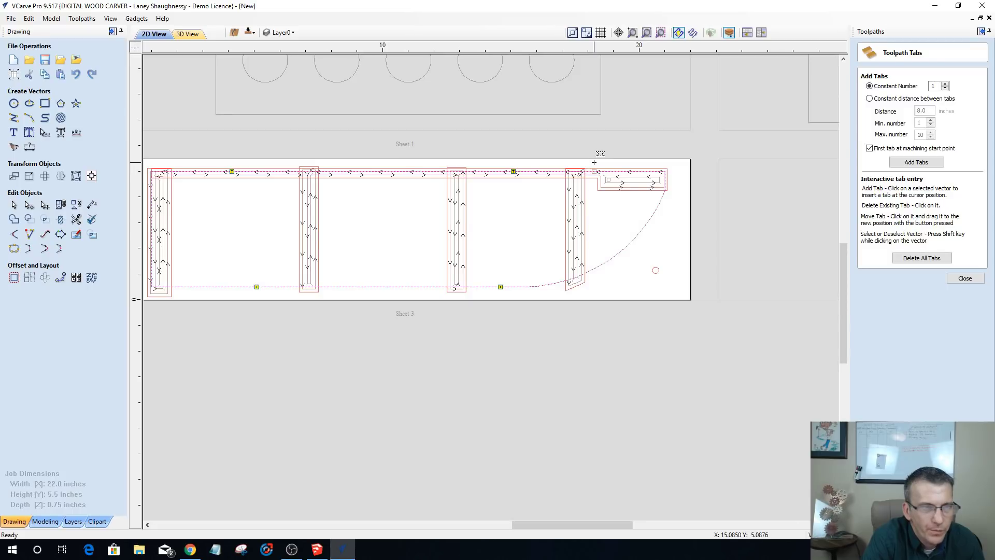
click(594, 163)
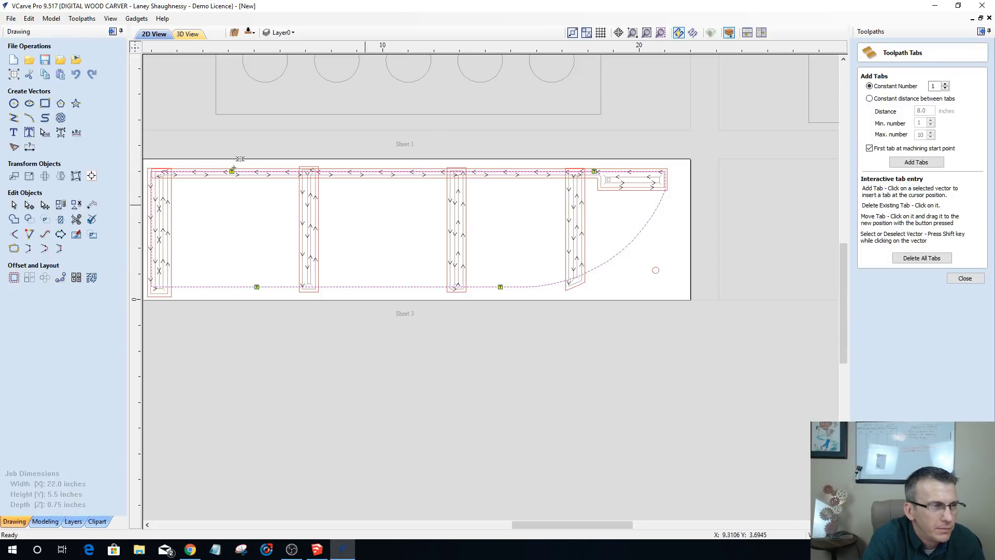
click(964, 278)
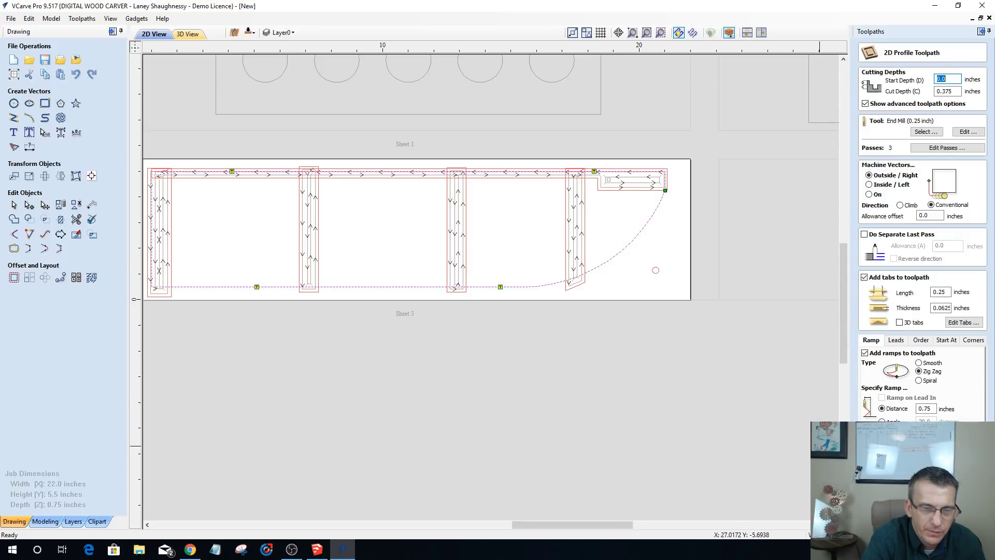
- Calculate the Sheet 3 profile toolpath and preview the visible pocket and profile cuts in 3D
click(891, 519)
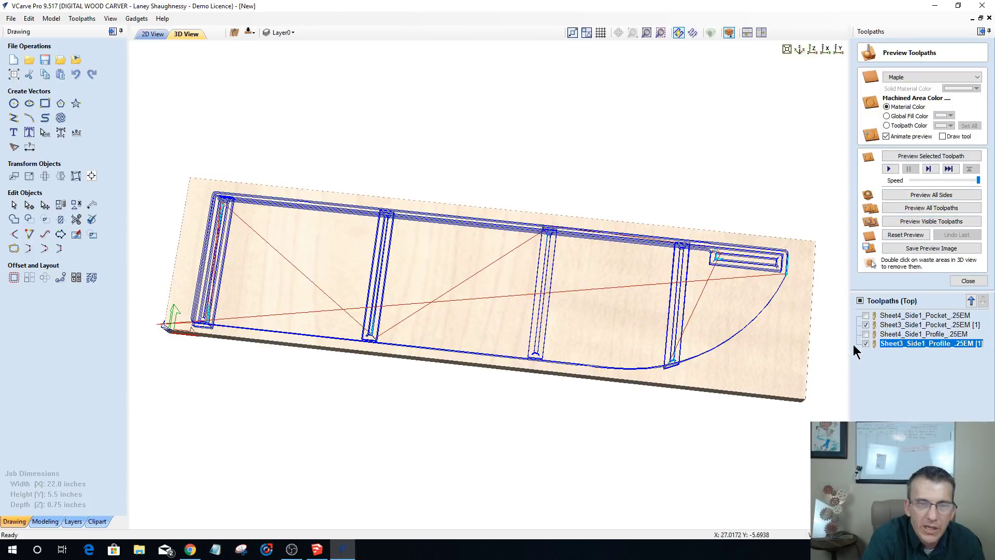
click(916, 222)
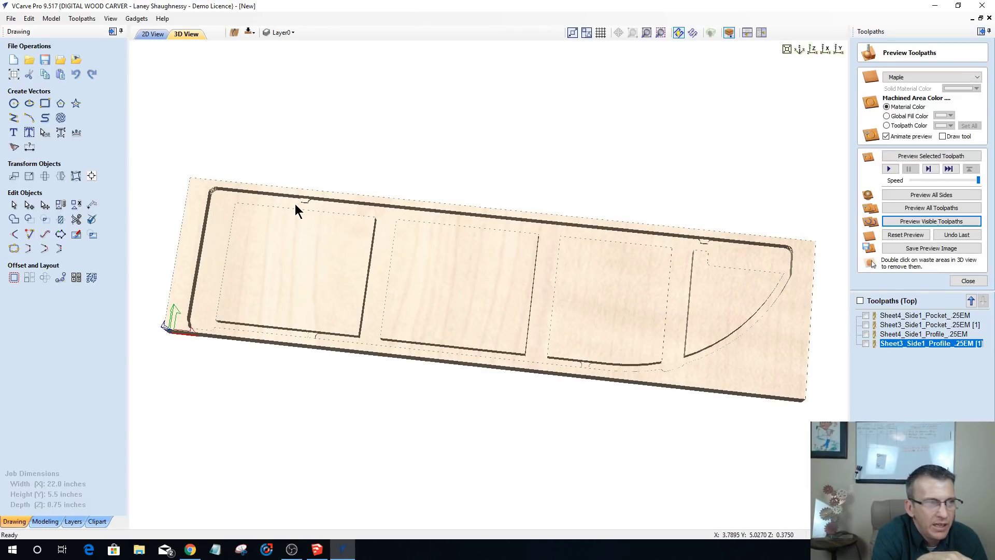
drag(467, 368, 586, 322)
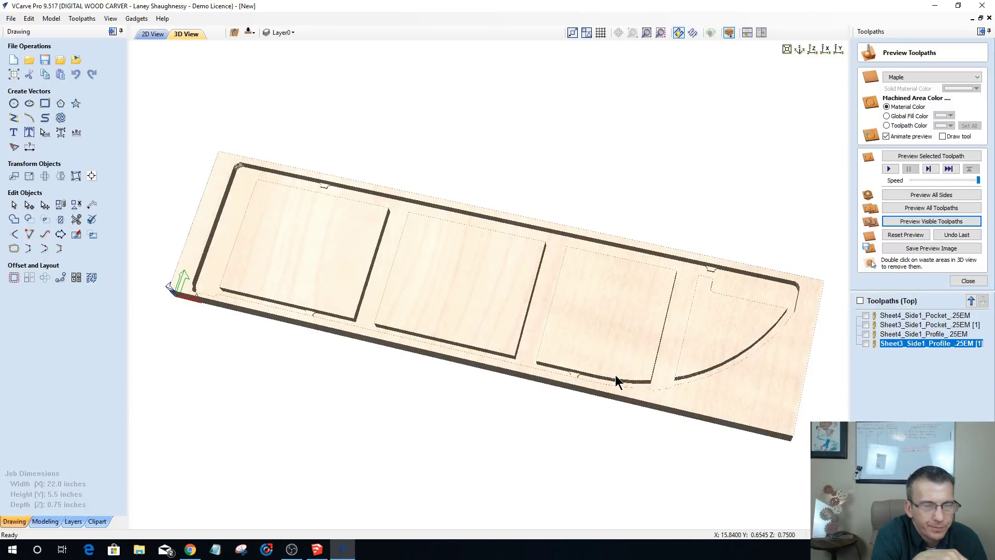
- Examine the previewed pocket and profile cuts on the Sheet 3 side panel in 3D
scroll(616, 375, up, 4)
drag(616, 375, 543, 359)
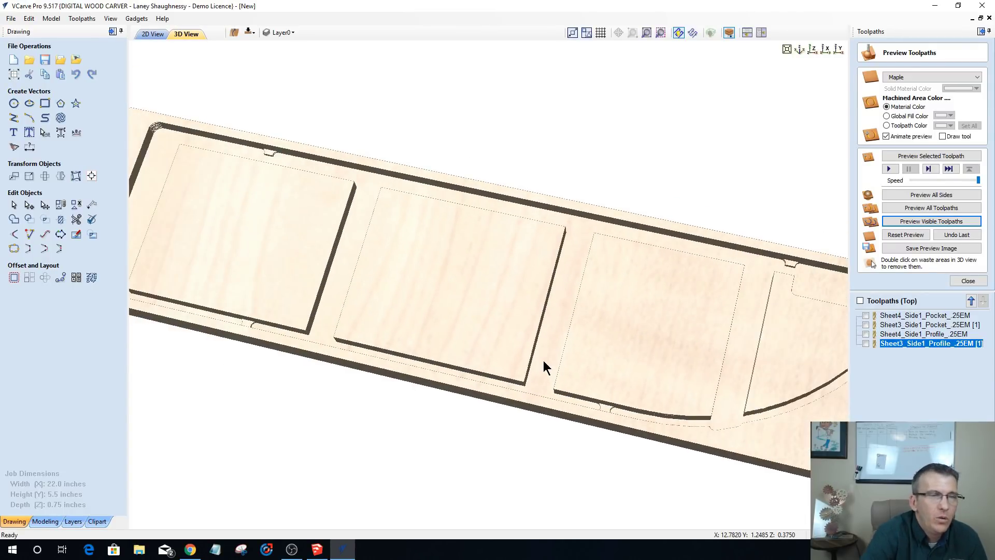
scroll(543, 360, down, 5)
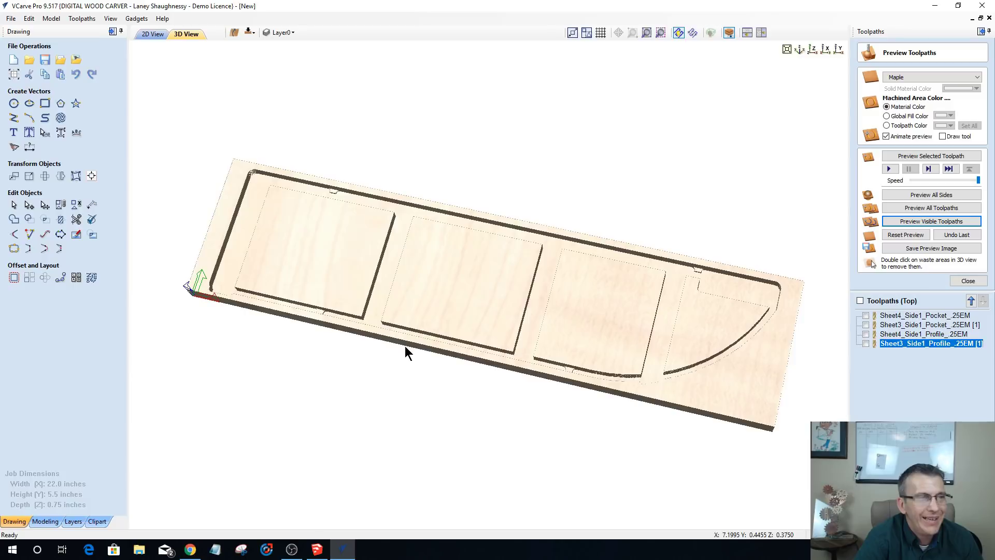
drag(405, 347, 417, 352)
- Select the two small alignment circles at opposite corners of Sheet 3 in the 2D drawing and start a drilling toolpath for them
click(151, 33)
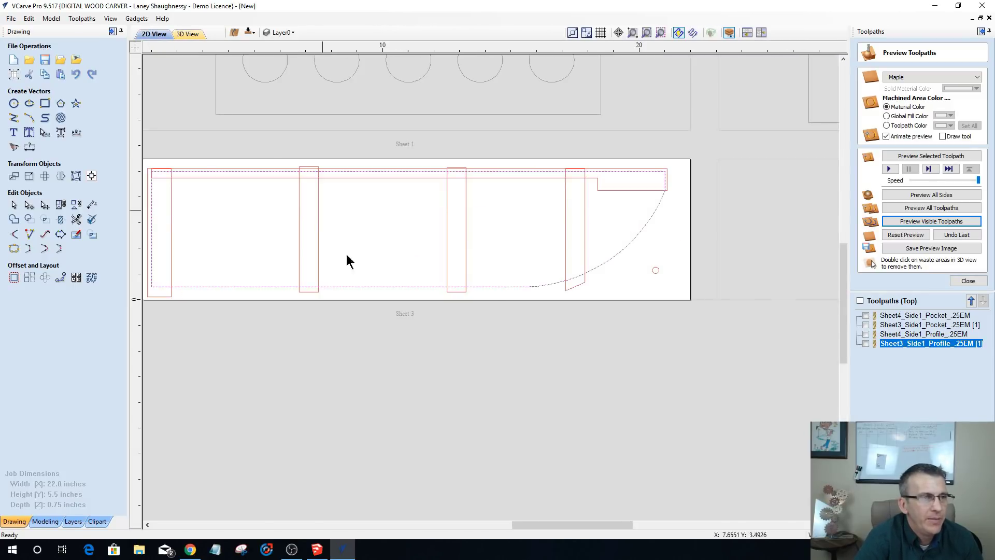
scroll(549, 304, down, 3)
scroll(406, 260, down, 1)
scroll(408, 256, up, 5)
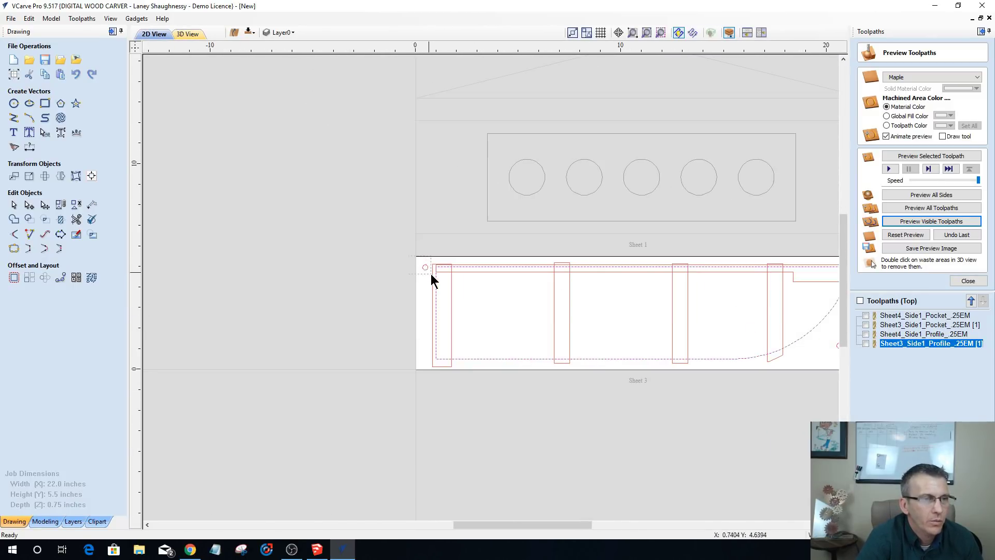
scroll(322, 282, down, 2)
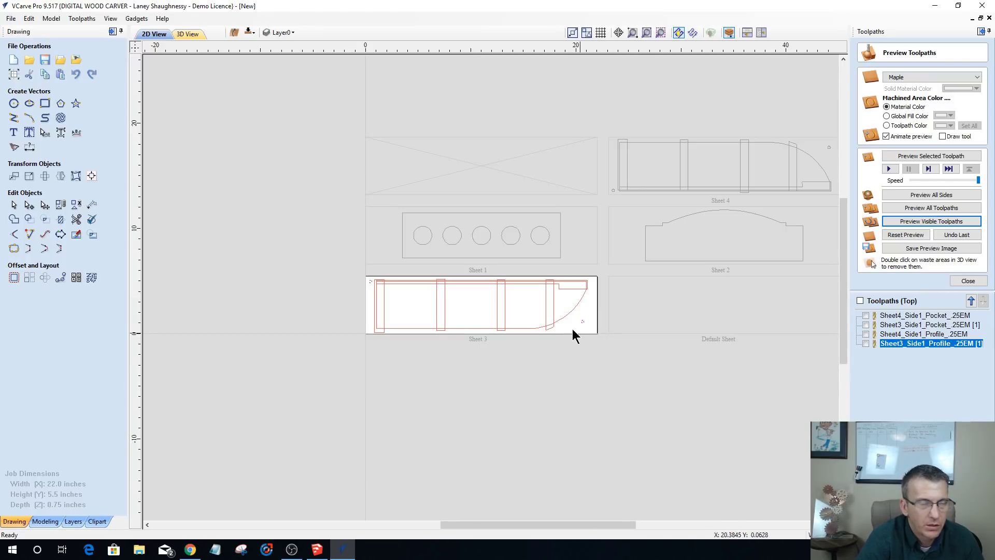
scroll(572, 332, up, 4)
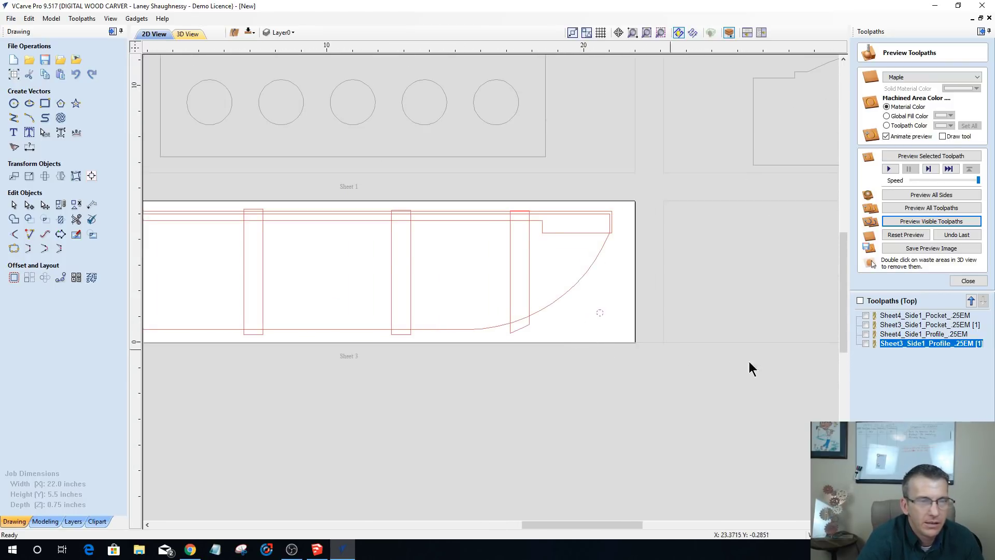
click(967, 281)
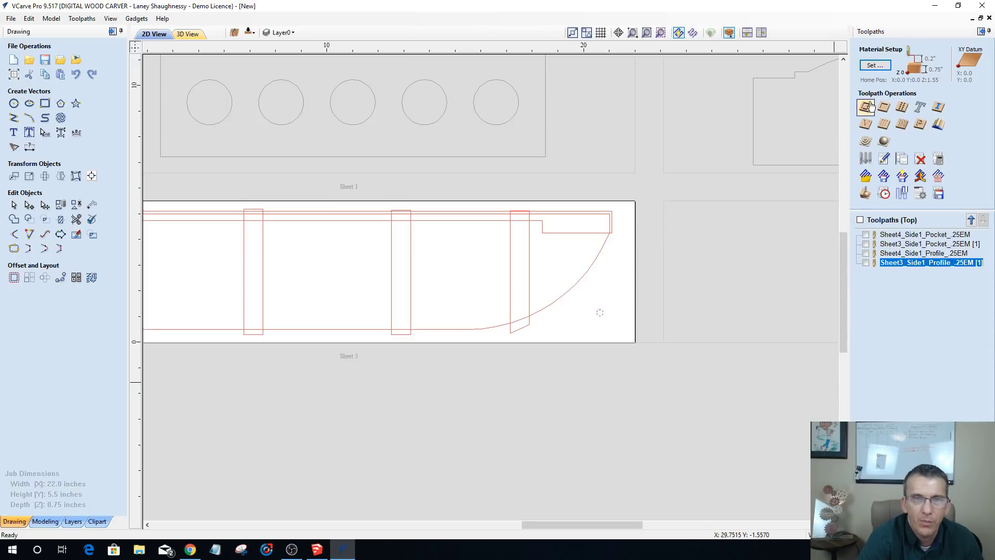
click(902, 107)
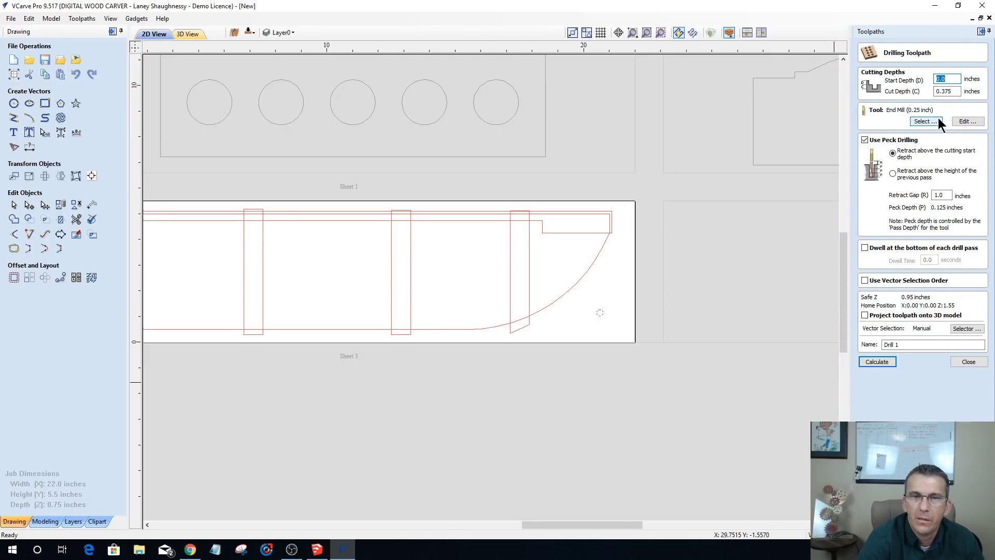
- Name the drilling toolpath Sheet3_BoardAlignment Holes_.25EM and calculate it
triple_click(902, 344)
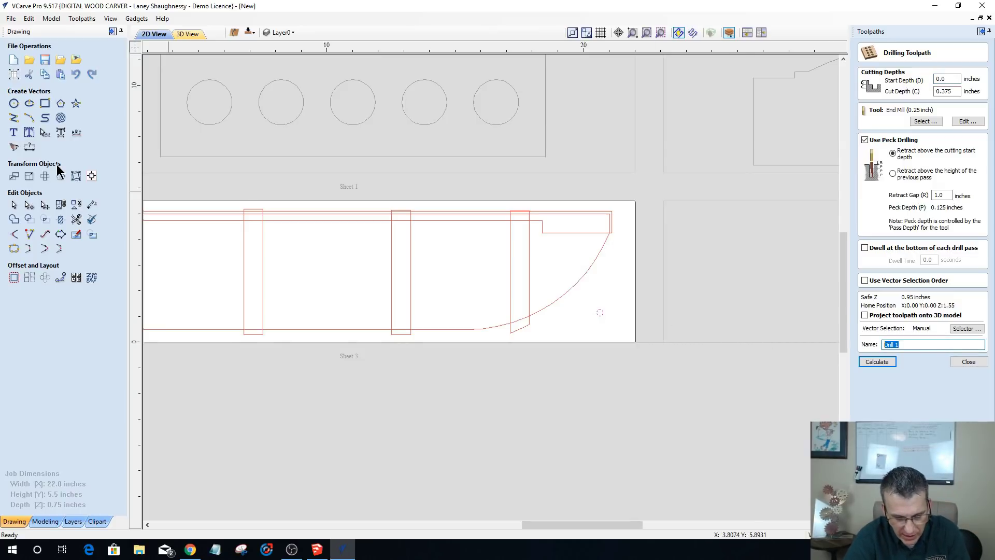
text(Sheet)
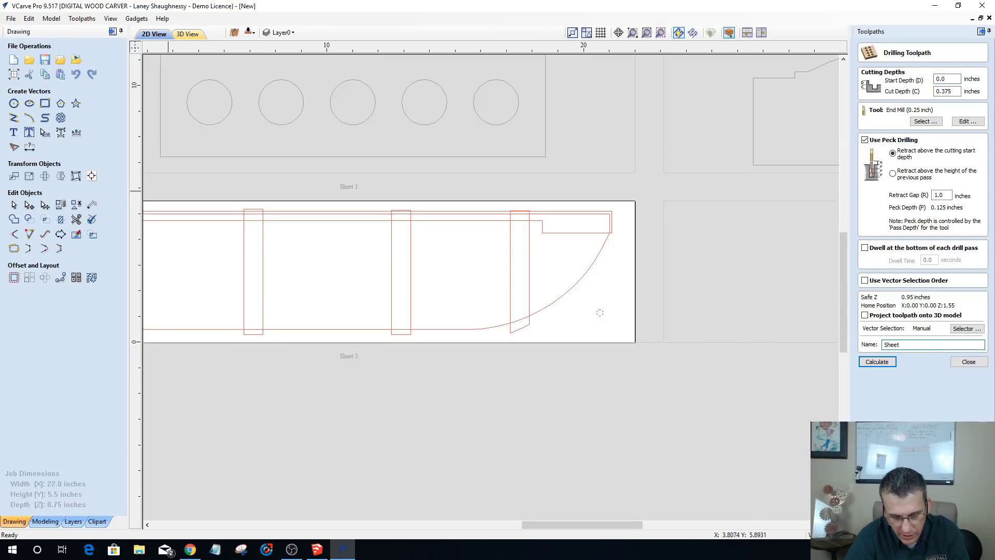
text(3_Wa)
key(BackSpace)
key(BackSpace)
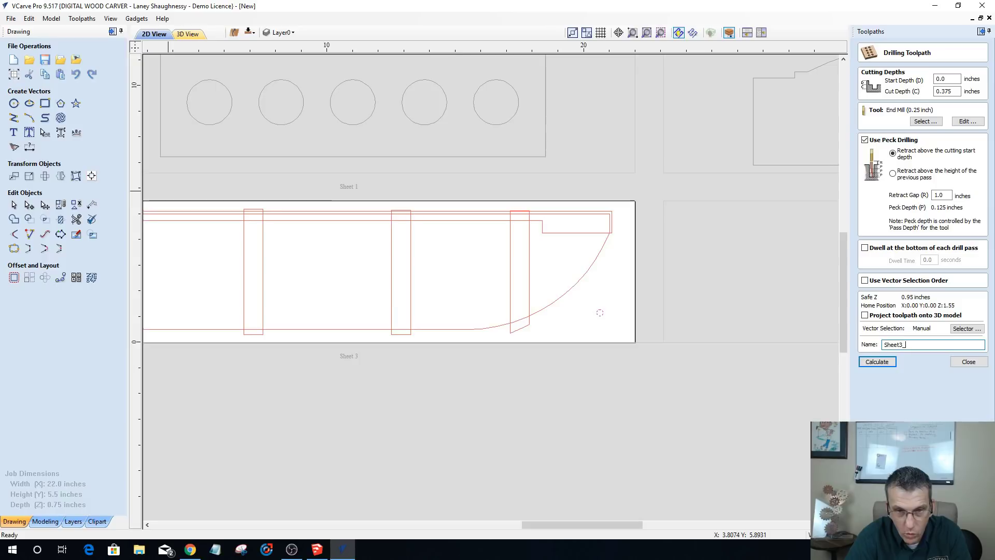
text(BoardAlignment)
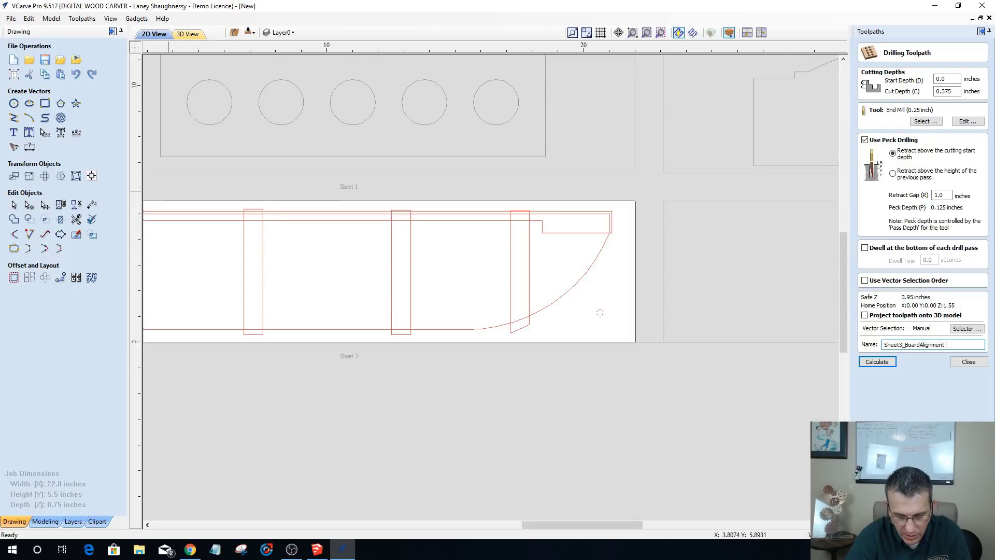
text( Holes)
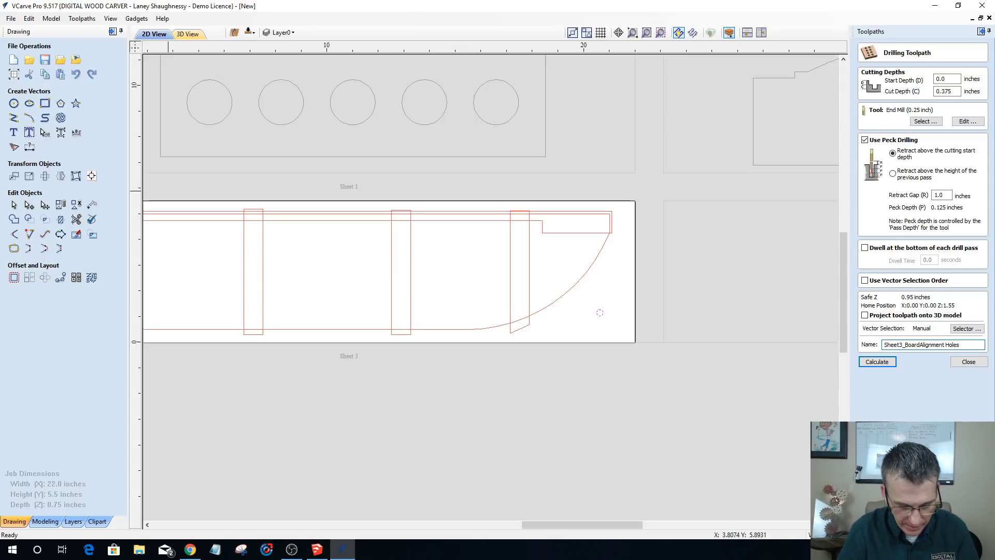
text(_.25EM)
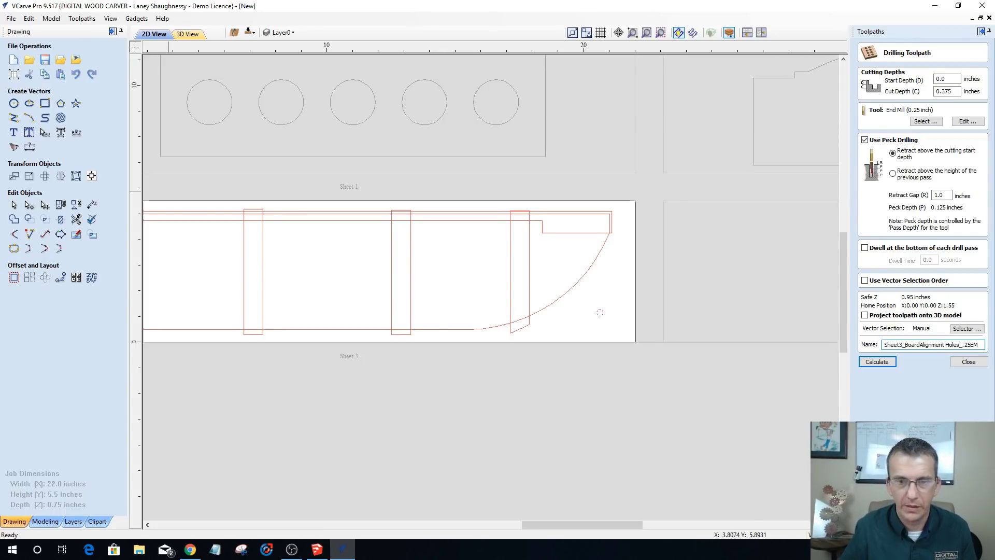
click(877, 362)
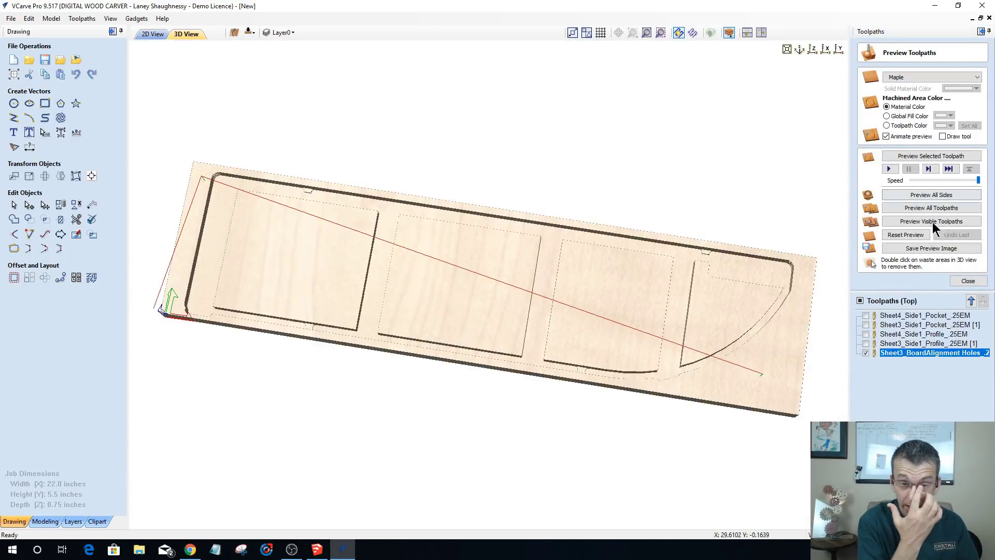
- Reorder the toolpaths so the Sheet3 alignment holes come first and Sheet4_Side1_Pocket_.25EM follows the Sheet3 pocket toolpath
mouse_move(910, 354)
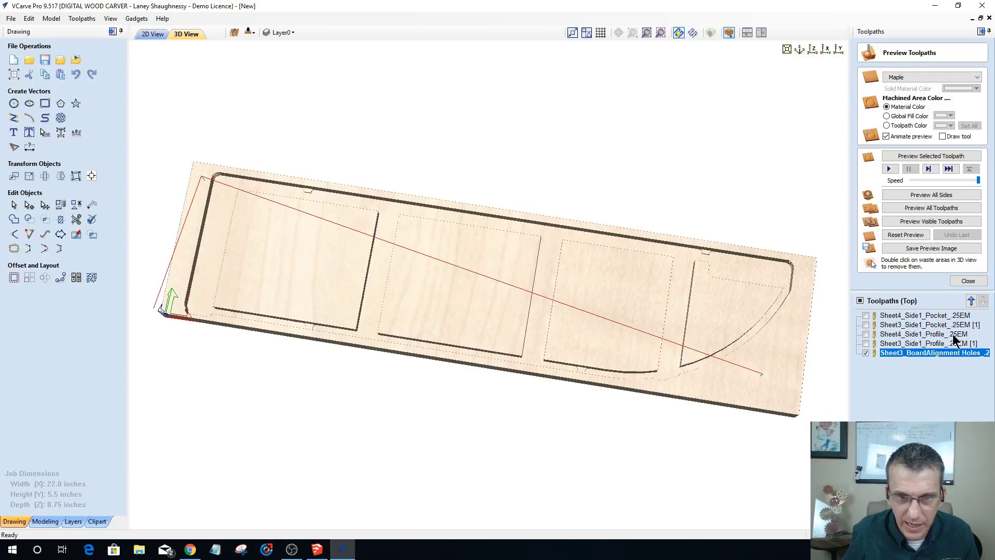
click(970, 300)
click(970, 301)
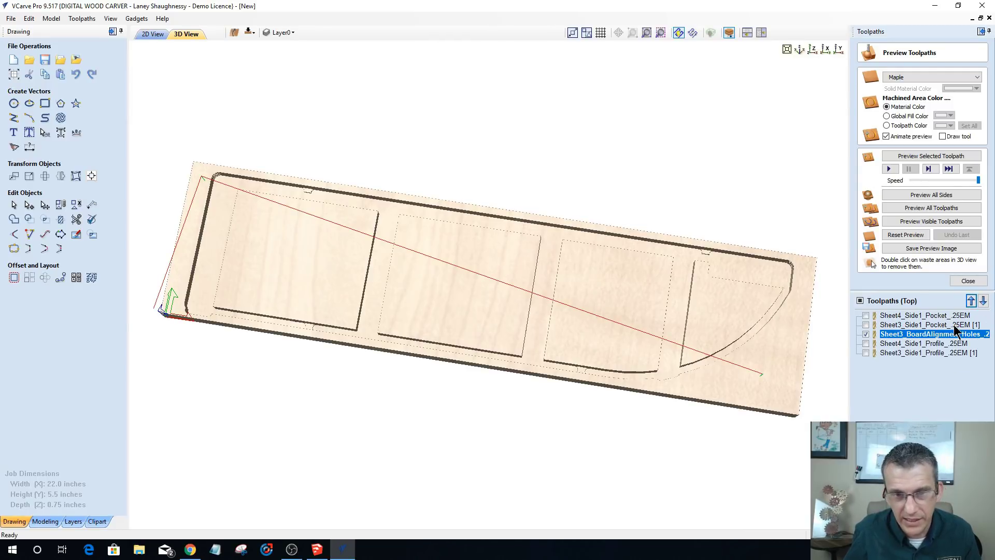
click(970, 301)
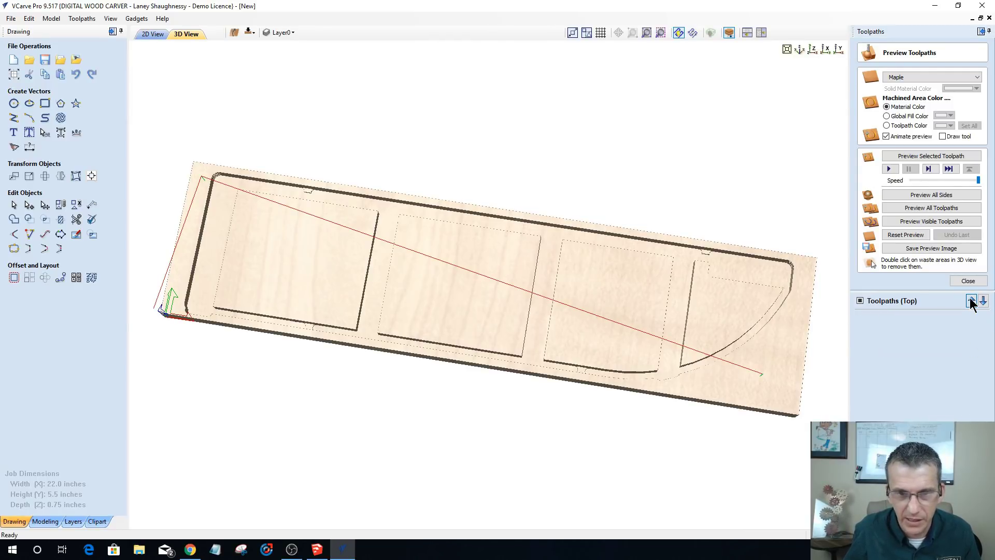
click(971, 300)
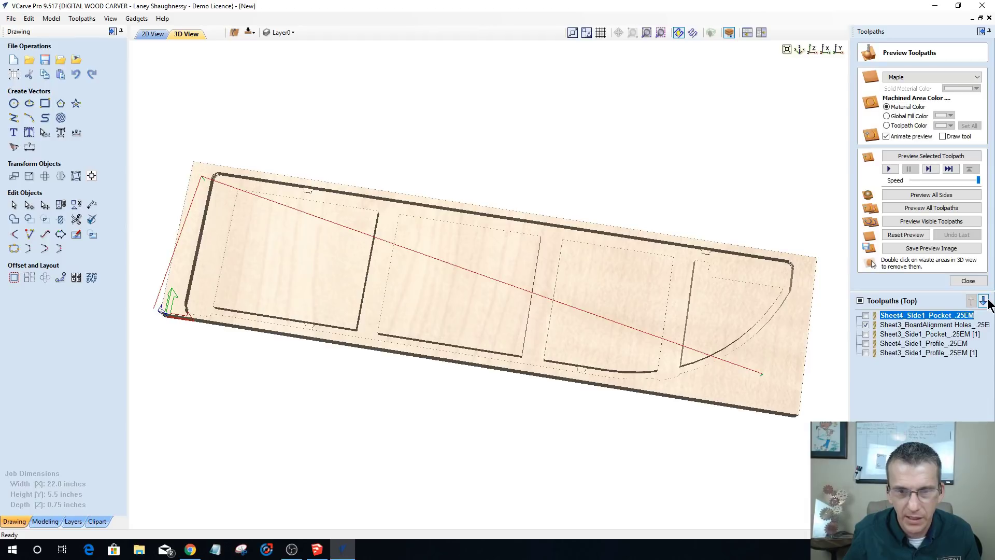
click(983, 301)
click(984, 301)
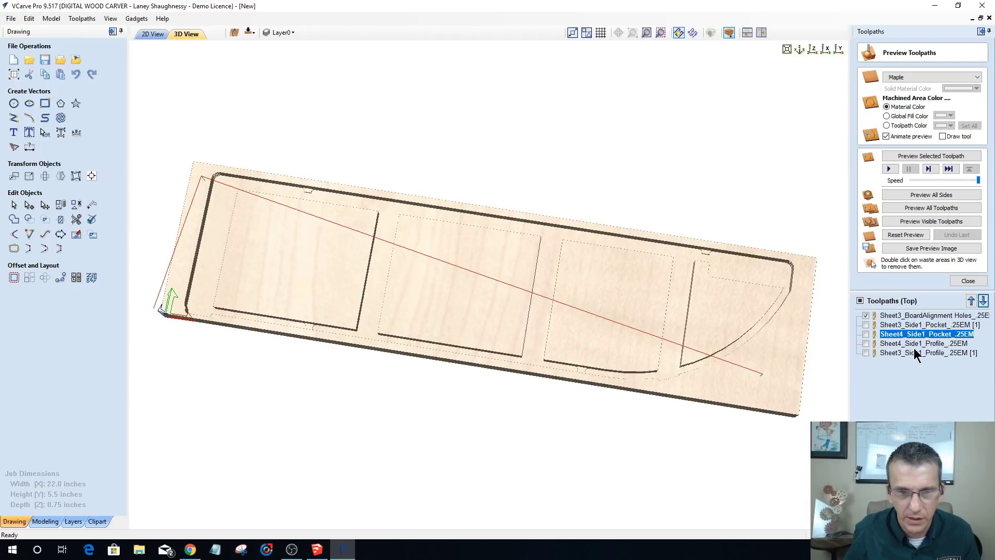
- Move Sheet3_Side1_Profile_.25EM [1] up directly below the Sheet3 pocket toolpath, ahead of both Sheet4 toolpaths, and check the resulting order
click(909, 353)
click(970, 301)
click(970, 301)
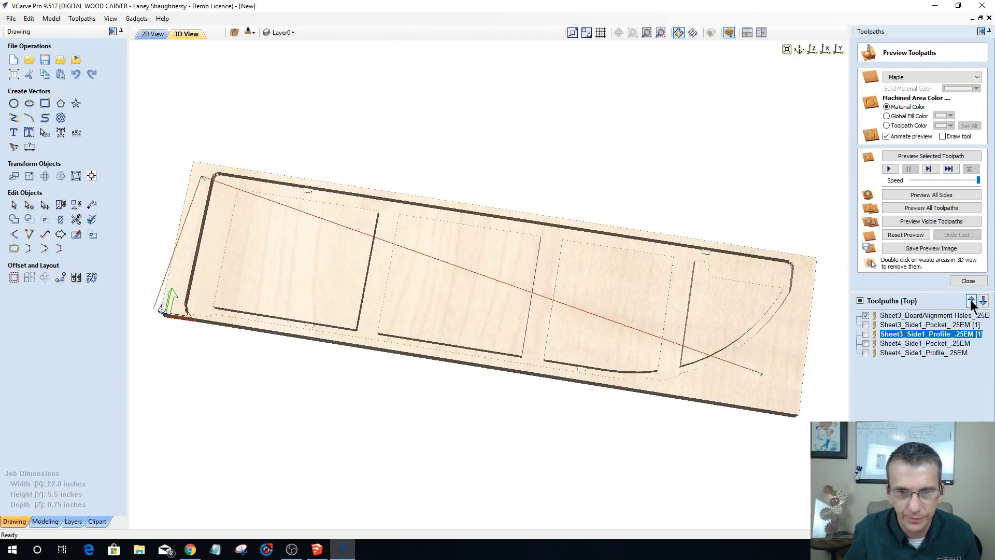
click(970, 301)
click(983, 301)
click(899, 316)
click(892, 325)
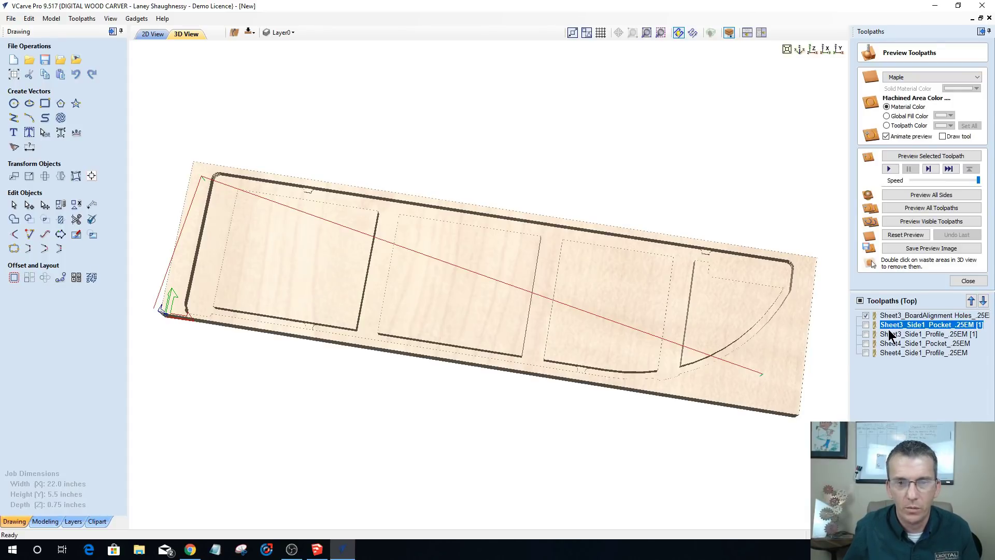
click(891, 334)
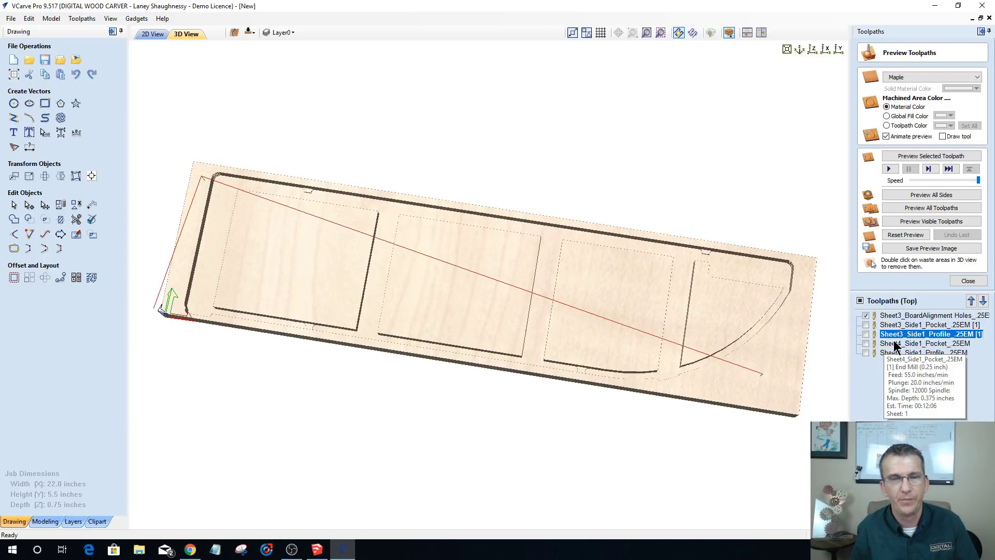
click(885, 344)
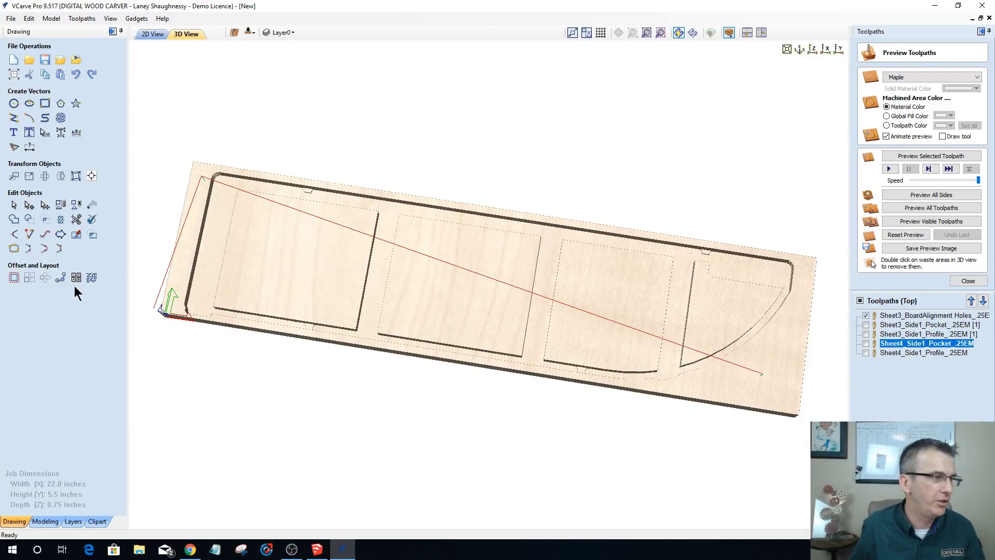
- Make sheet 4 the active sheet through Nest Parts and bring its side panel into view in the 2D drawing
click(92, 278)
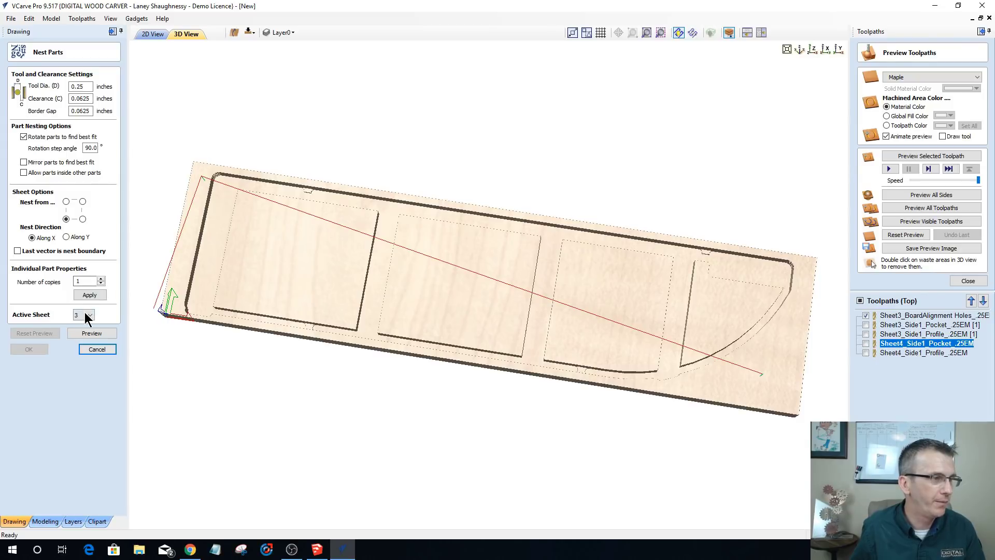
click(85, 314)
click(82, 362)
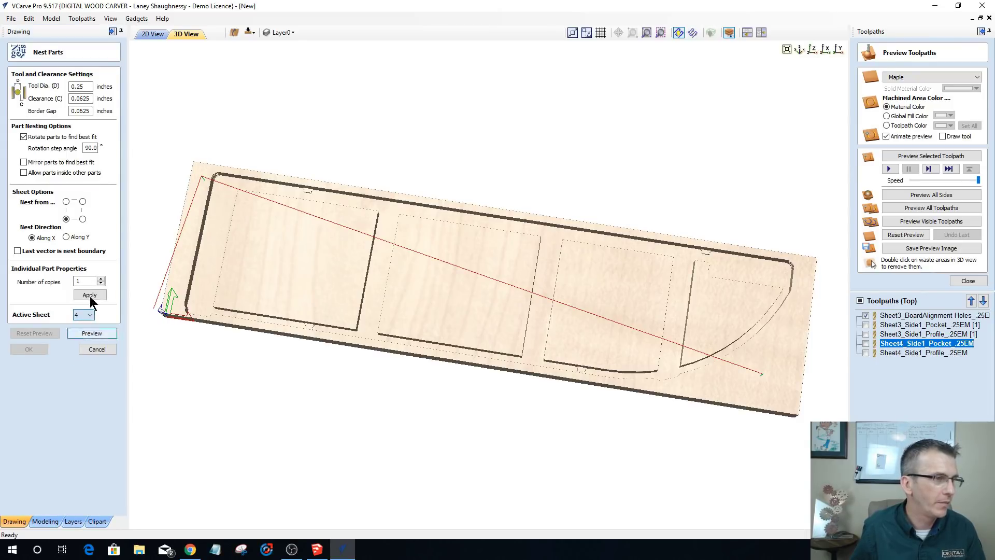
click(153, 34)
scroll(487, 254, down, 3)
scroll(331, 311, up, 3)
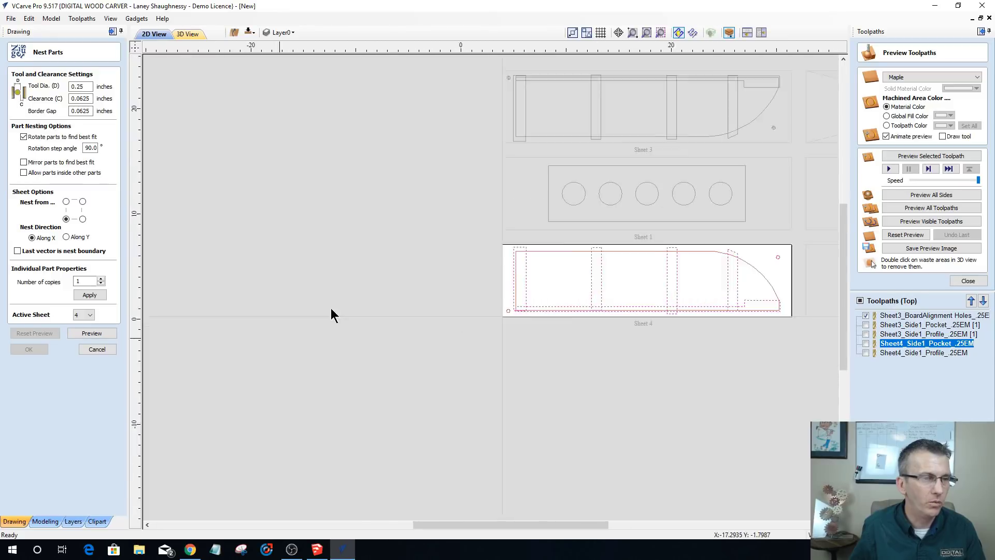
scroll(228, 322, down, 1)
scroll(777, 262, up, 1)
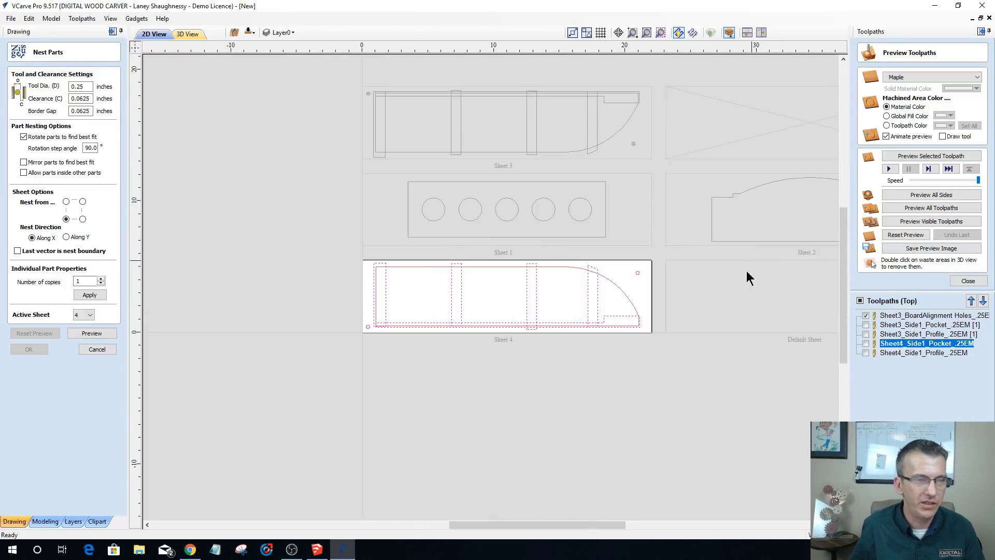
scroll(702, 367, up, 1)
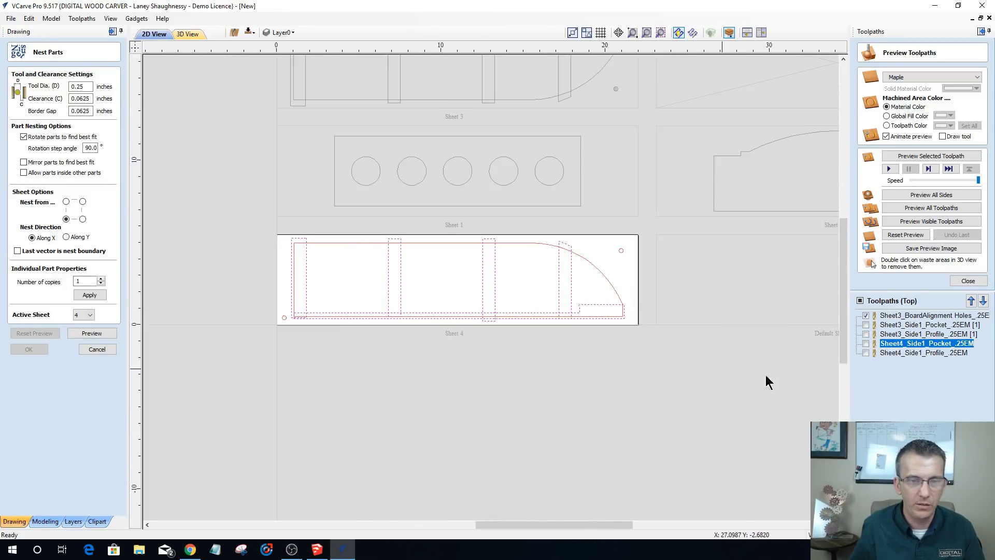
- Duplicate the Sheet3_BoardAlignment Holes_.25EM drilling toolpath
click(919, 315)
right_click(920, 316)
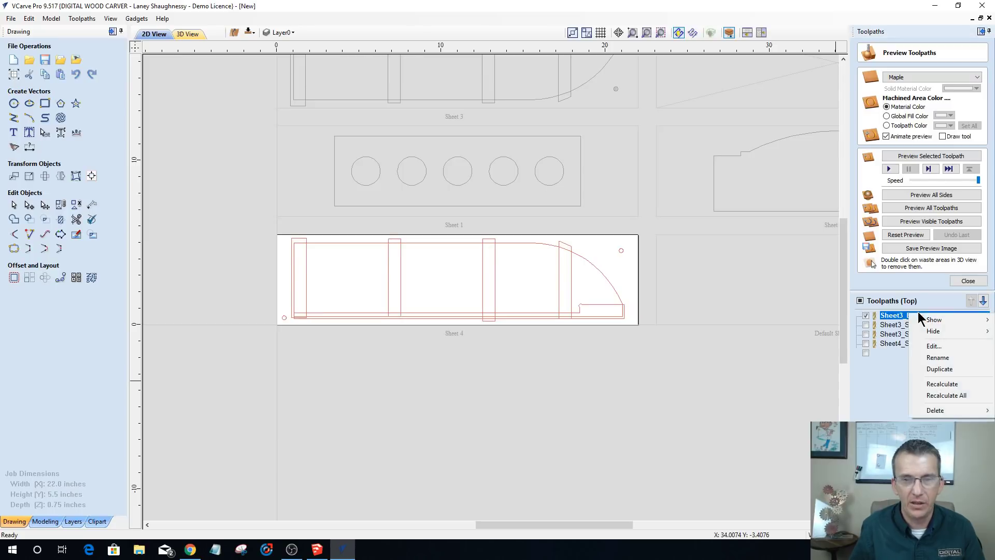
click(931, 369)
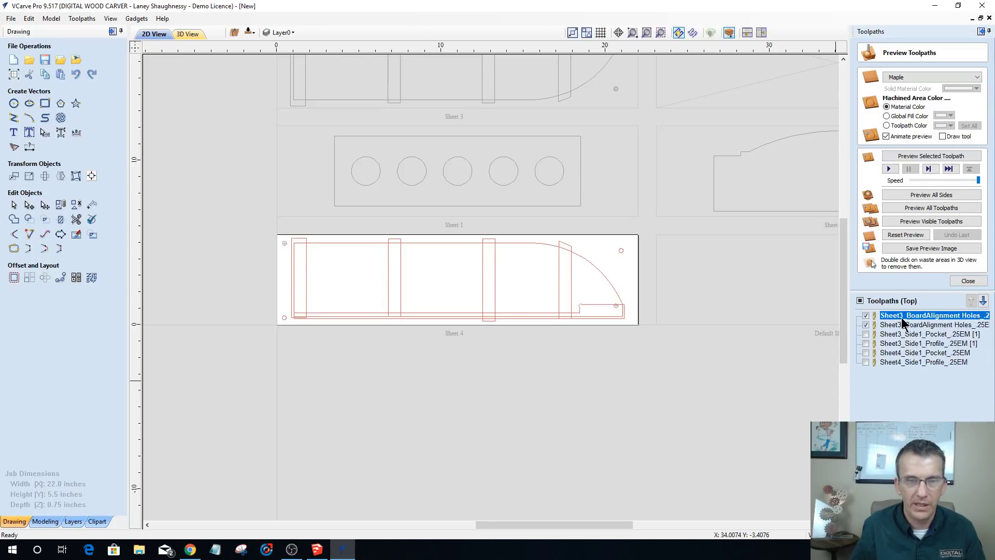
- Rename the duplicated Sheet3 alignment holes toolpath as Sheet4_BoardAlignment Holes_.25EM [1]
click(903, 325)
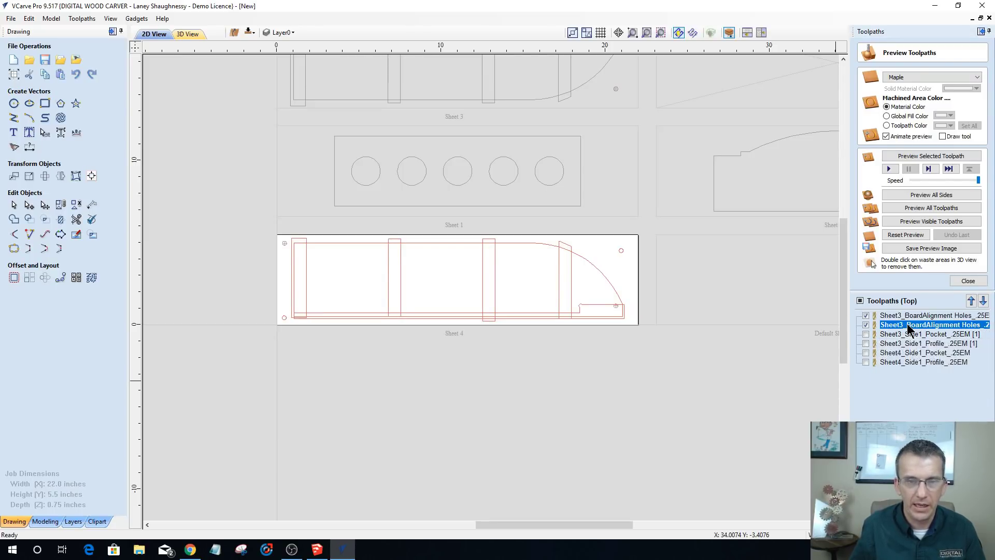
right_click(903, 325)
click(929, 371)
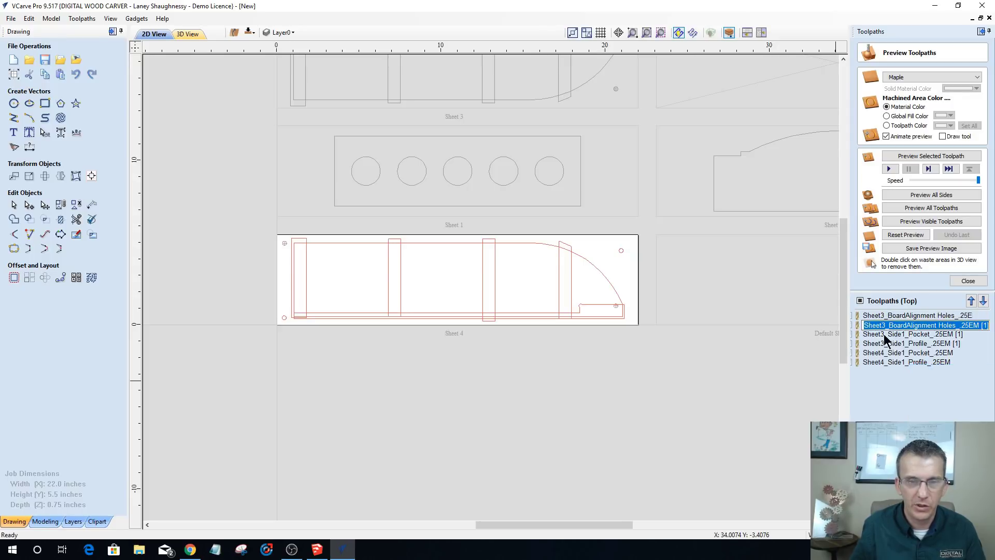
click(886, 325)
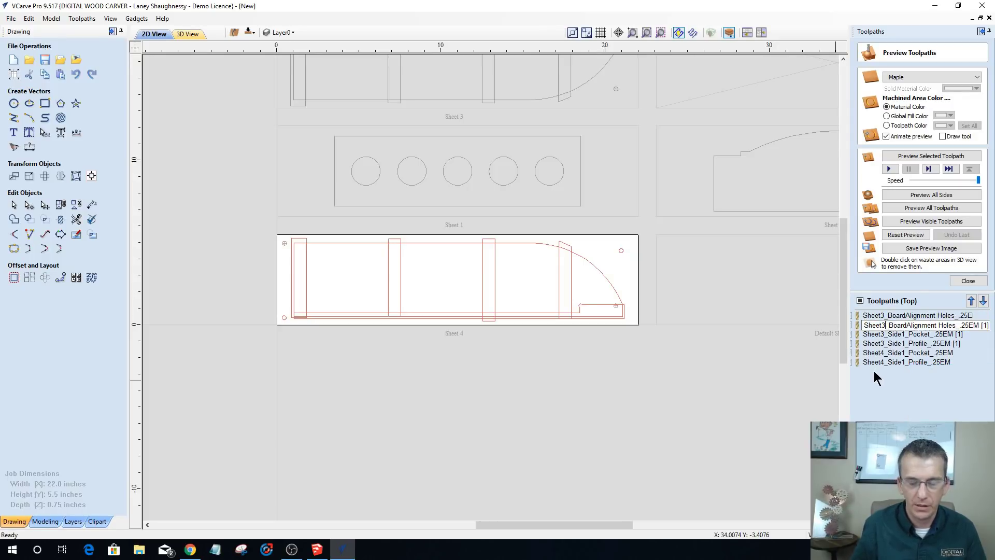
key(BackSpace)
text(4)
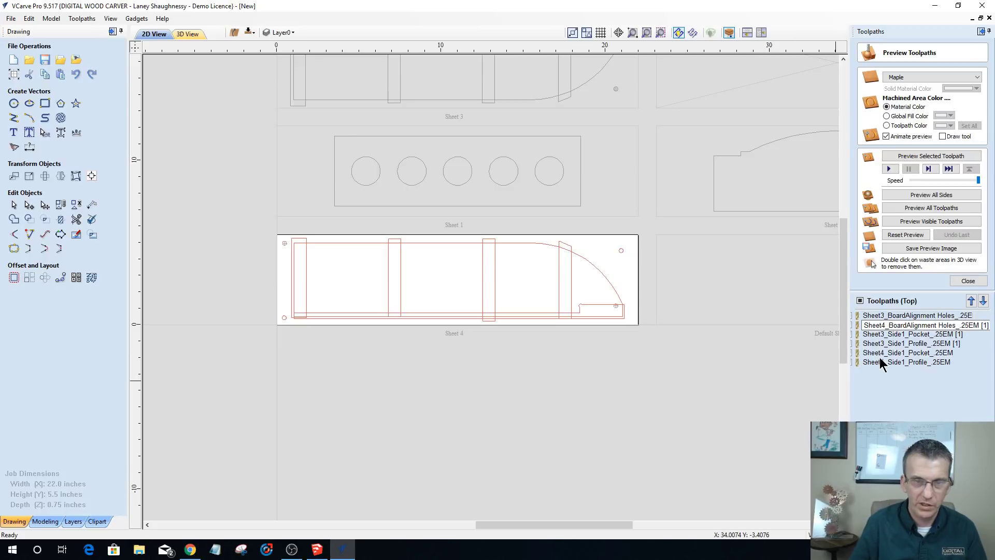
click(929, 392)
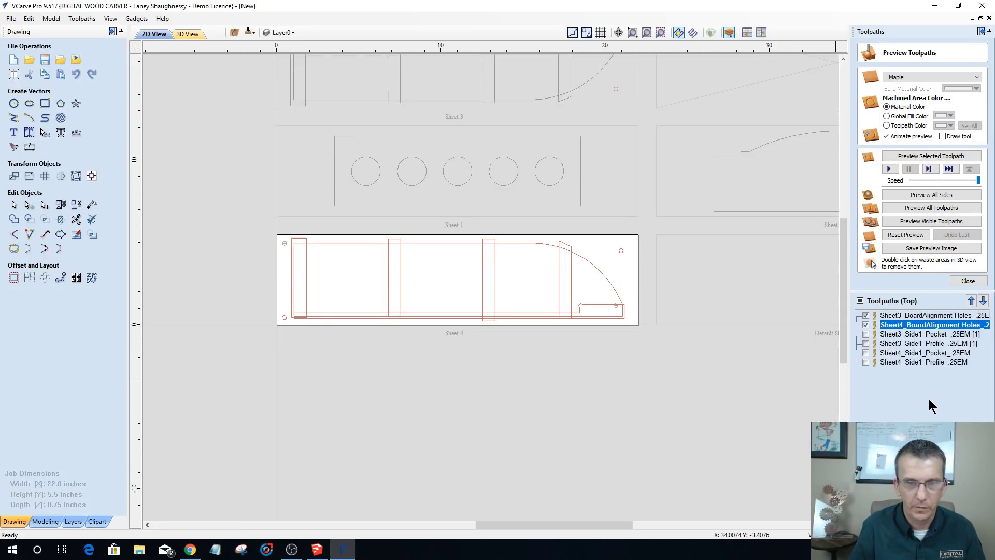
- Move the Sheet4 board alignment holes toolpath down below the Sheet3 profile toolpath, directly ahead of the Sheet4 pocket toolpath
click(924, 316)
click(923, 326)
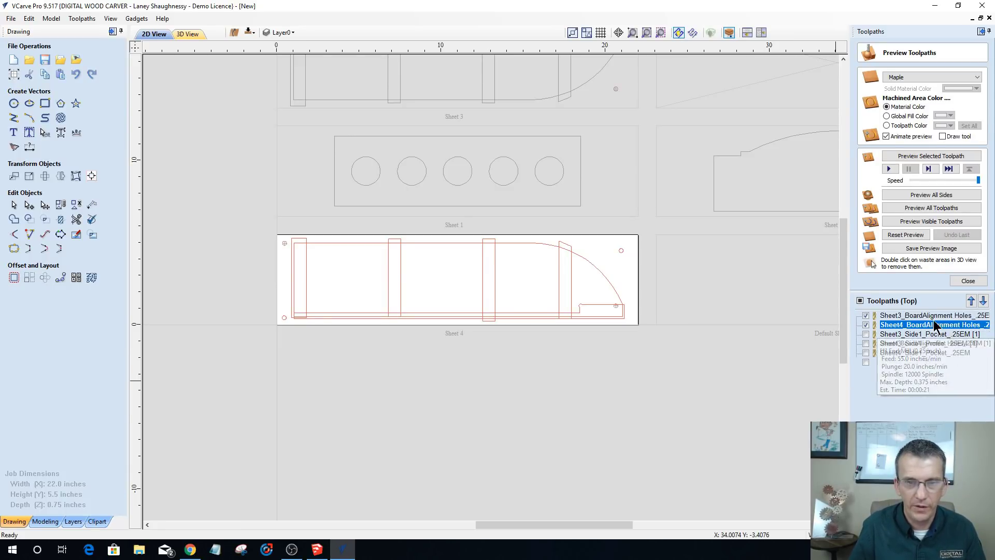
click(983, 301)
click(983, 301)
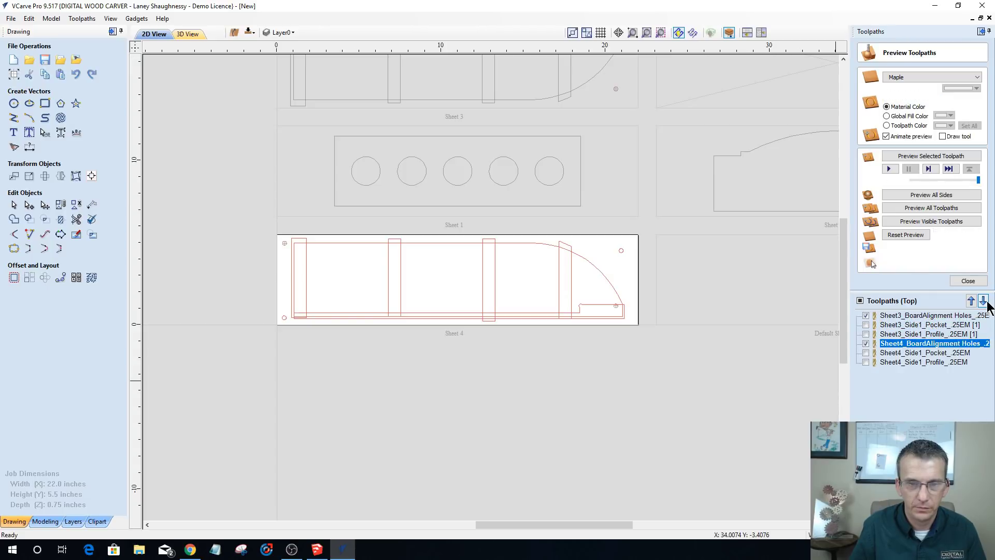
- Recalculate the Sheet4 board alignment drilling toolpath for the lower-left and upper-right alignment holes on sheet 4
double_click(910, 344)
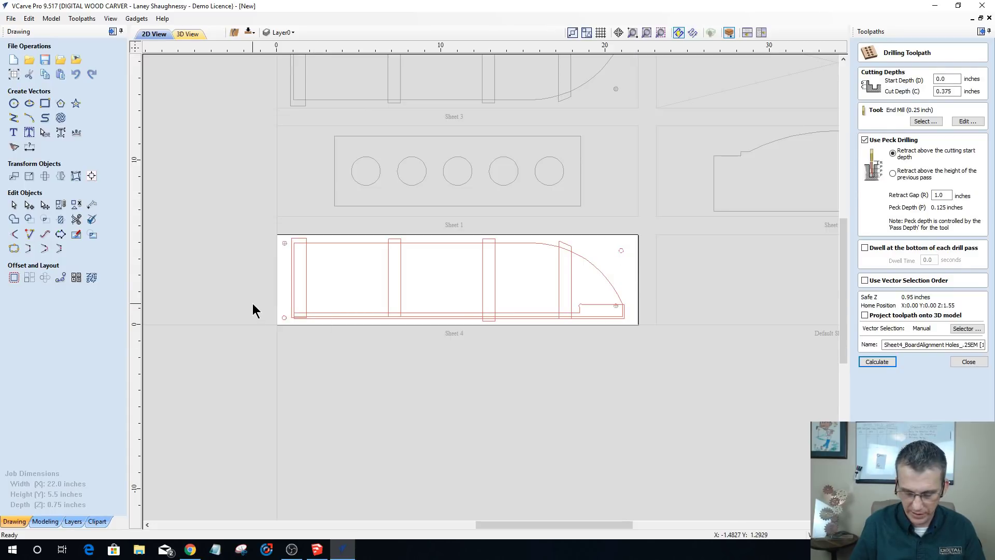
drag(257, 299, 294, 328)
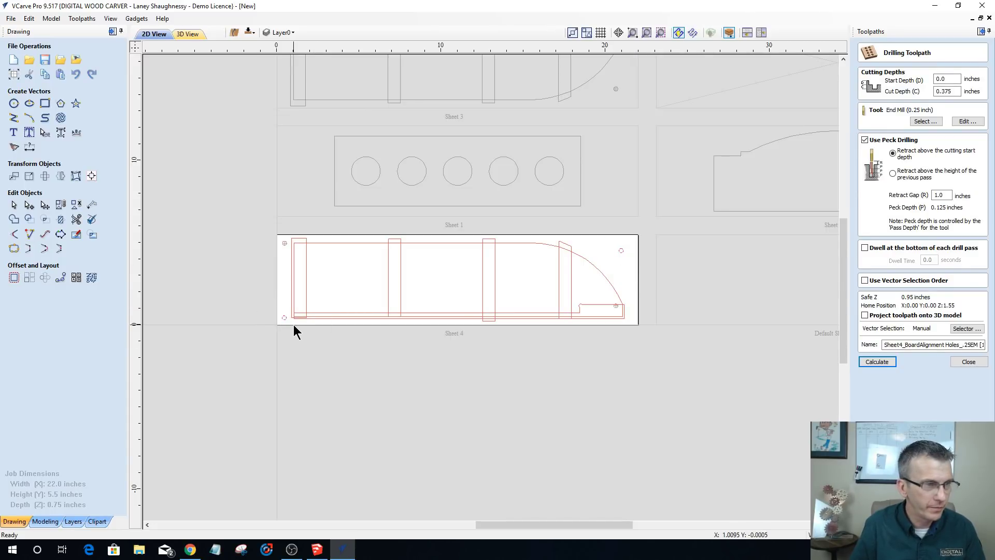
click(881, 362)
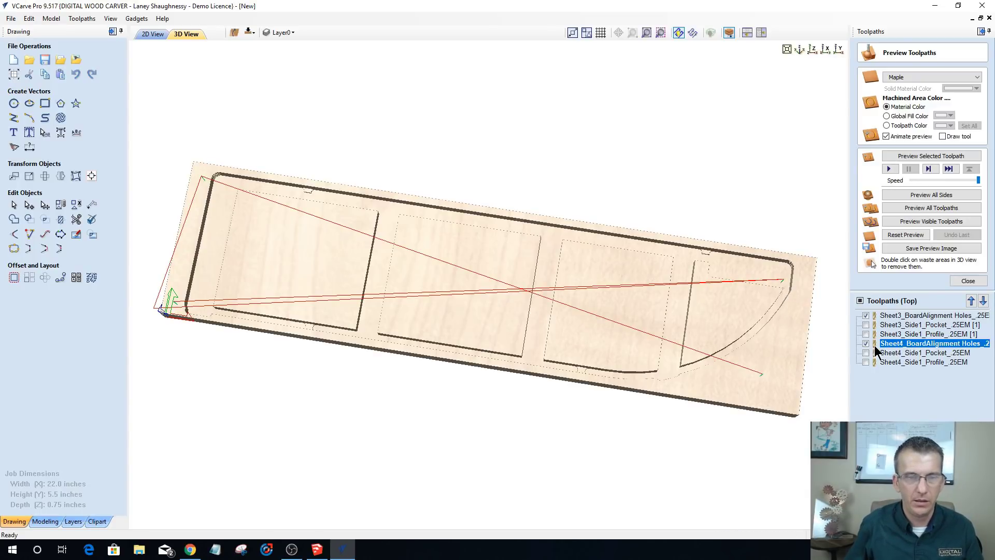
- Hide the Sheet3 alignment holes toolpath, inspect the Sheet4 drilling path from several angles in 3D, and hide it too
click(865, 315)
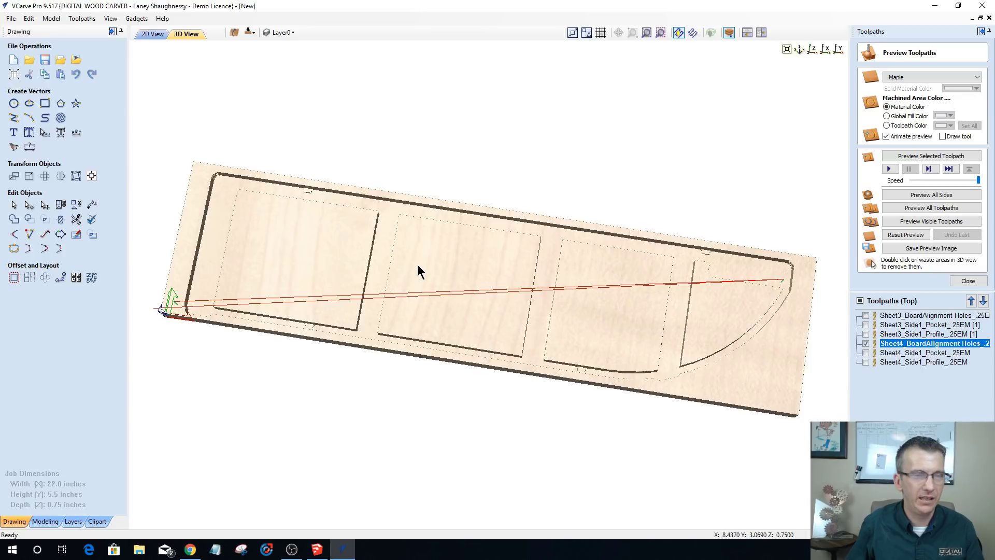
drag(417, 265, 872, 339)
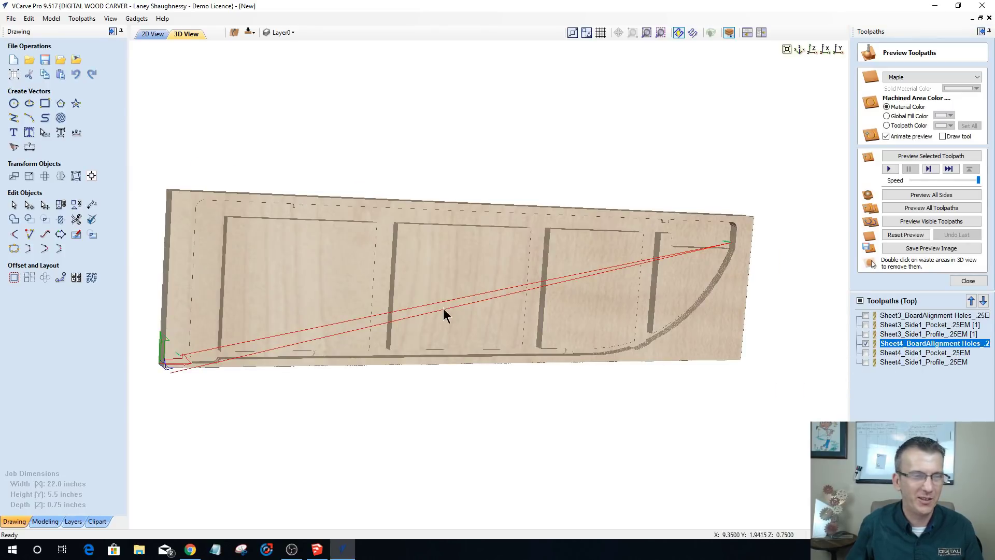
drag(571, 322, 467, 267)
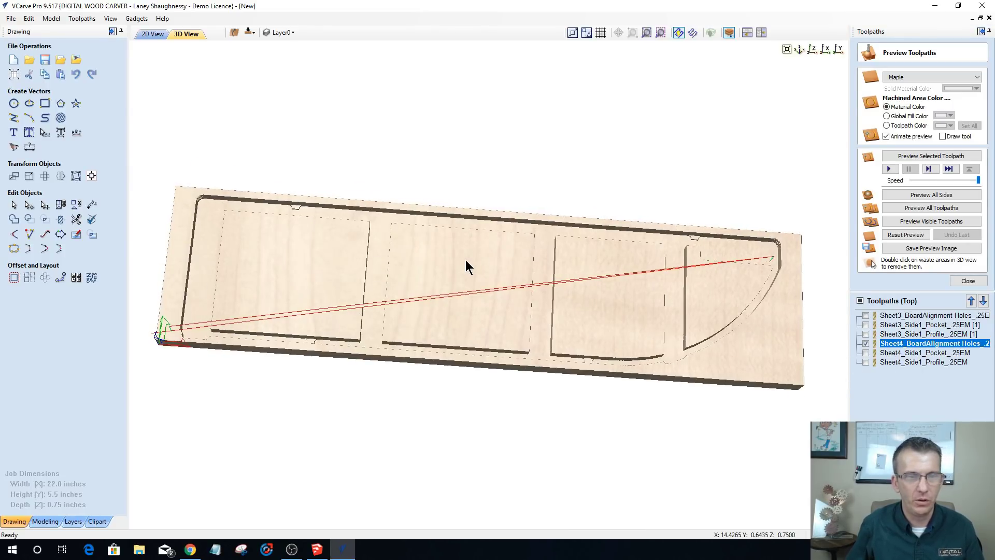
click(866, 344)
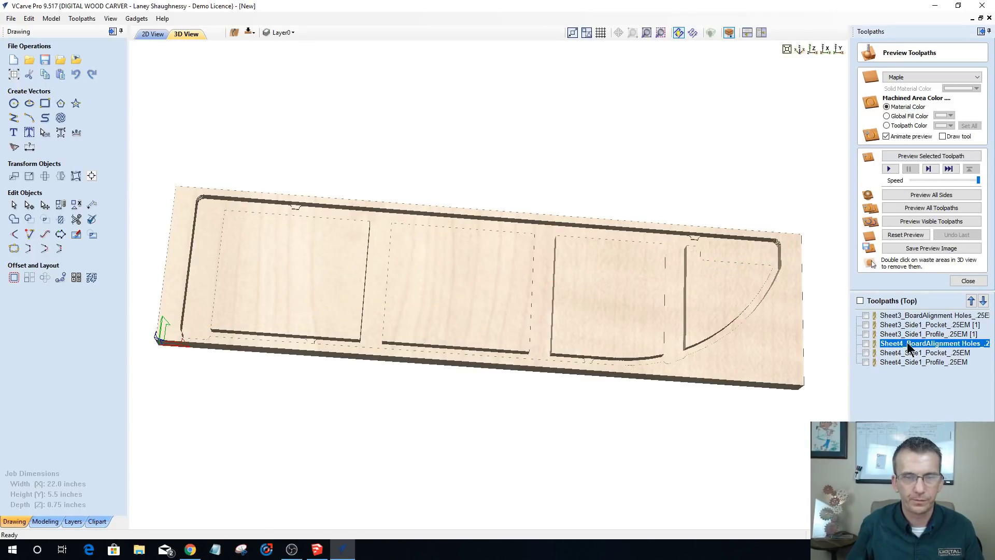
- Preview the Sheet4 alignment hole drilling and compare the hole locations with the 2D drawing
click(903, 157)
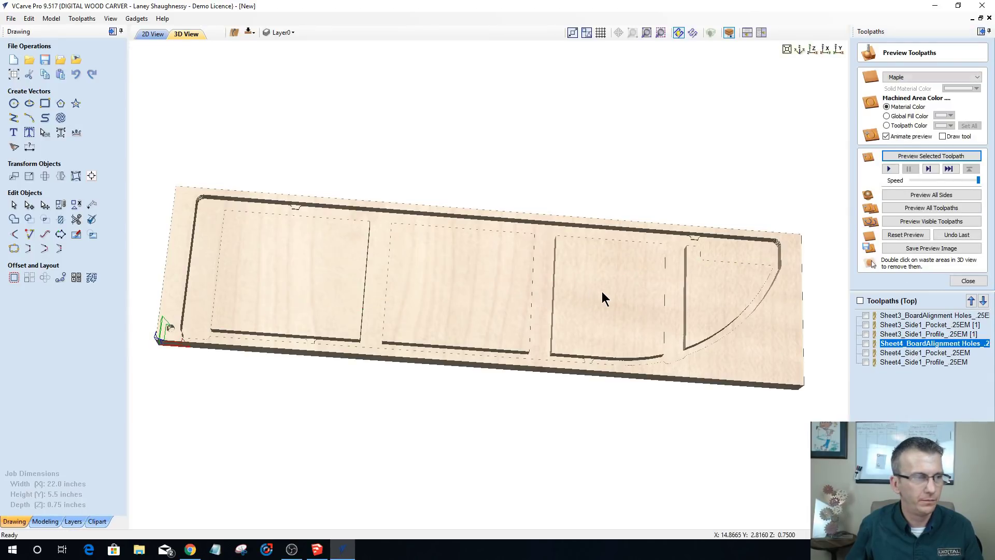
drag(611, 291, 505, 297)
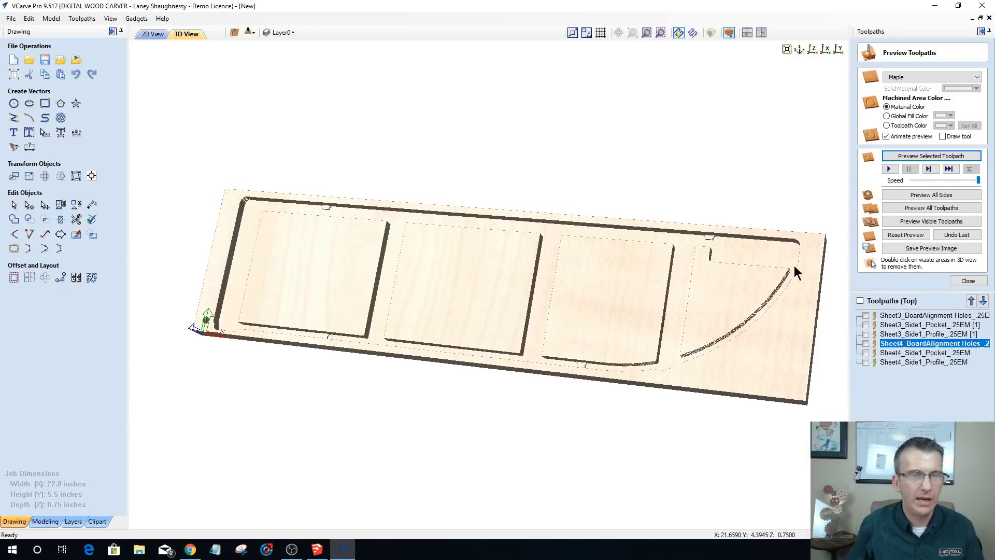
click(151, 34)
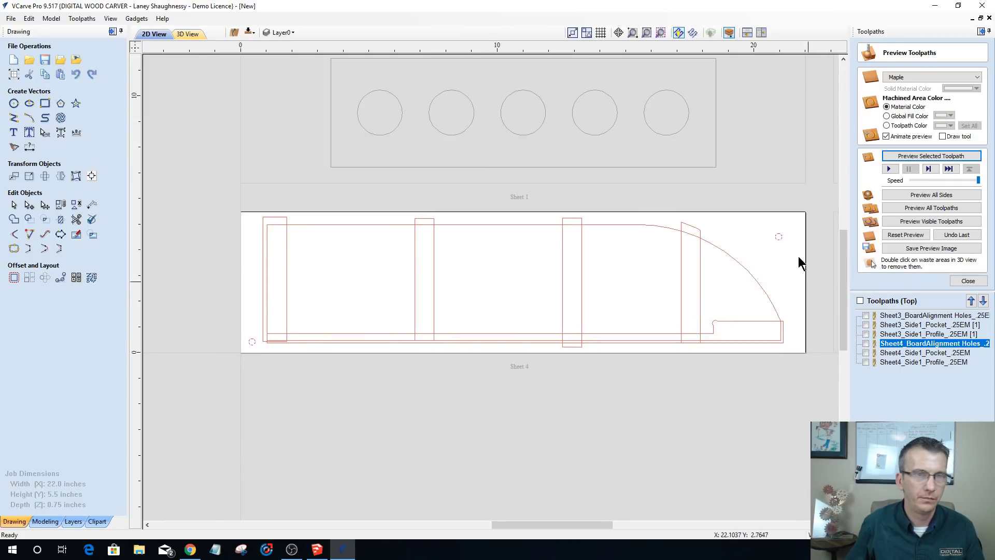
- Reset the material preview and simulate the Sheet4 alignment holes, pocket and profile toolpaths in sequence in 3D
click(900, 236)
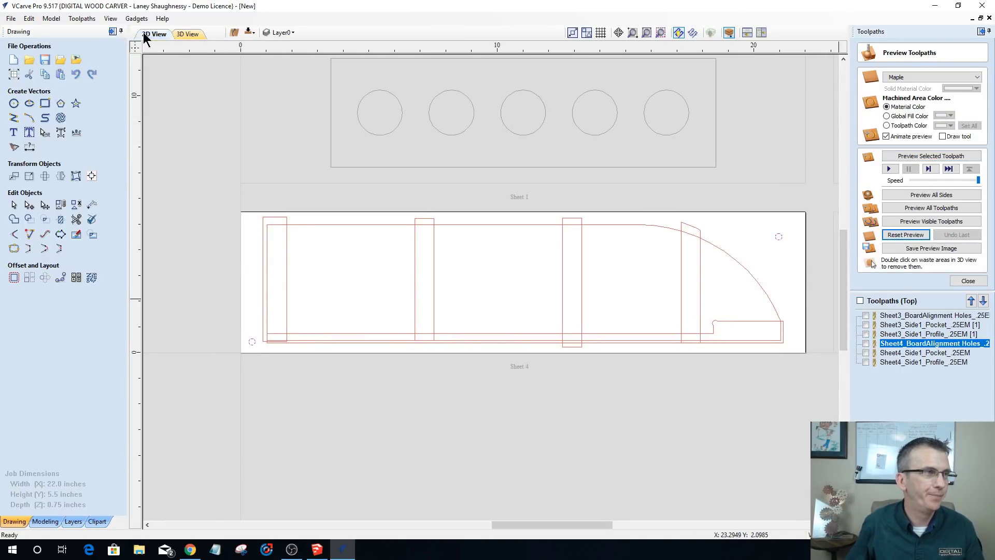
click(196, 36)
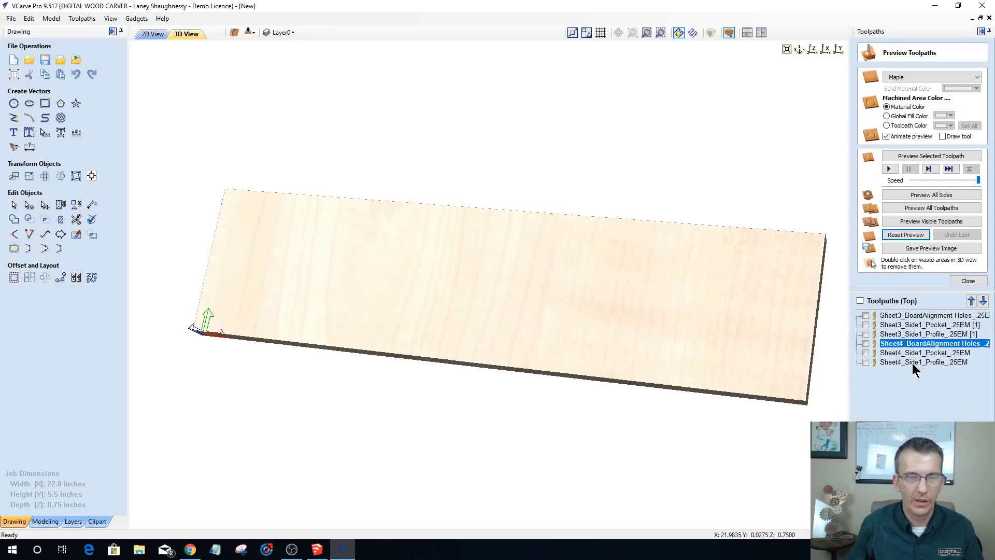
click(899, 156)
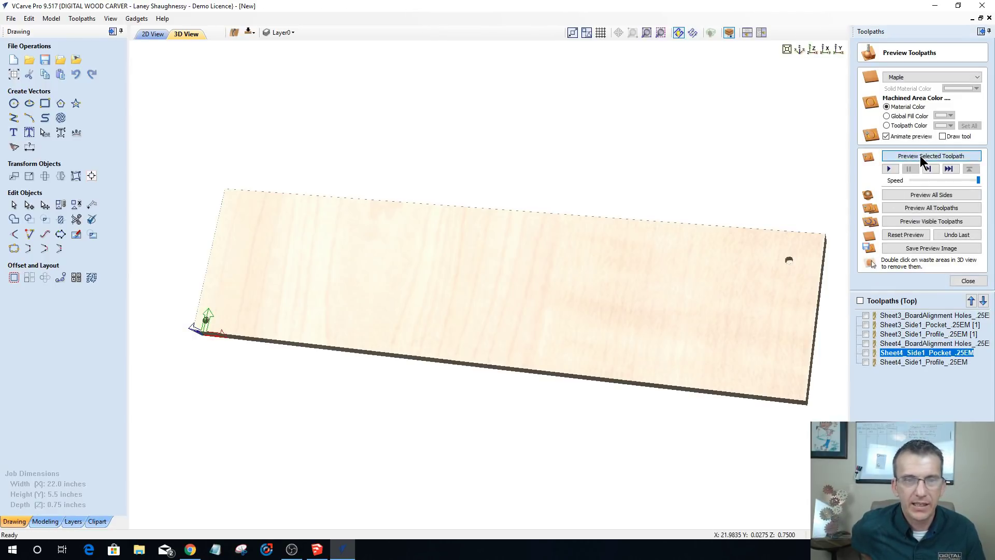
click(920, 156)
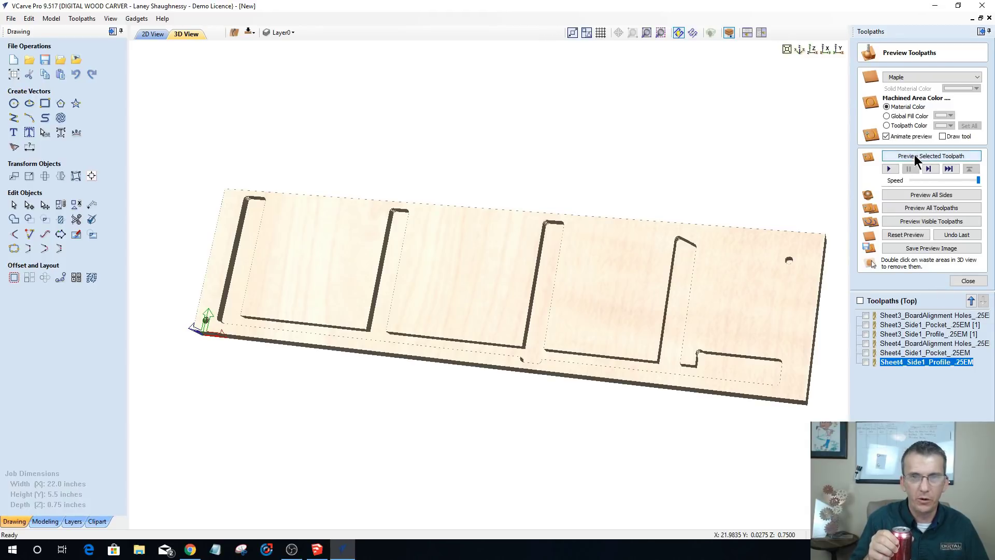
click(915, 156)
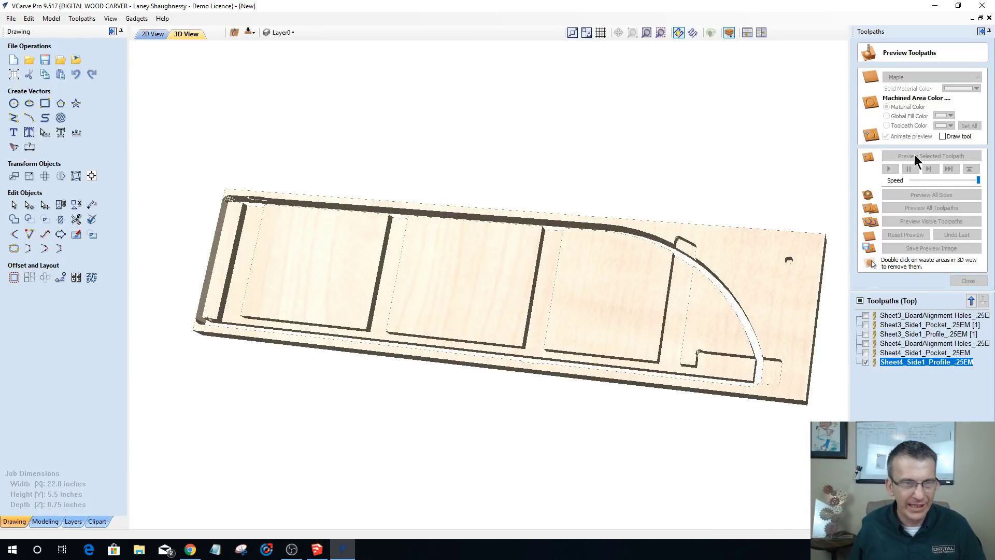
- Edit Sheet4_Side1_Profile_.25EM, setting its cut depth to 0.375 inches and enabling tabs on the toolpath
double_click(909, 362)
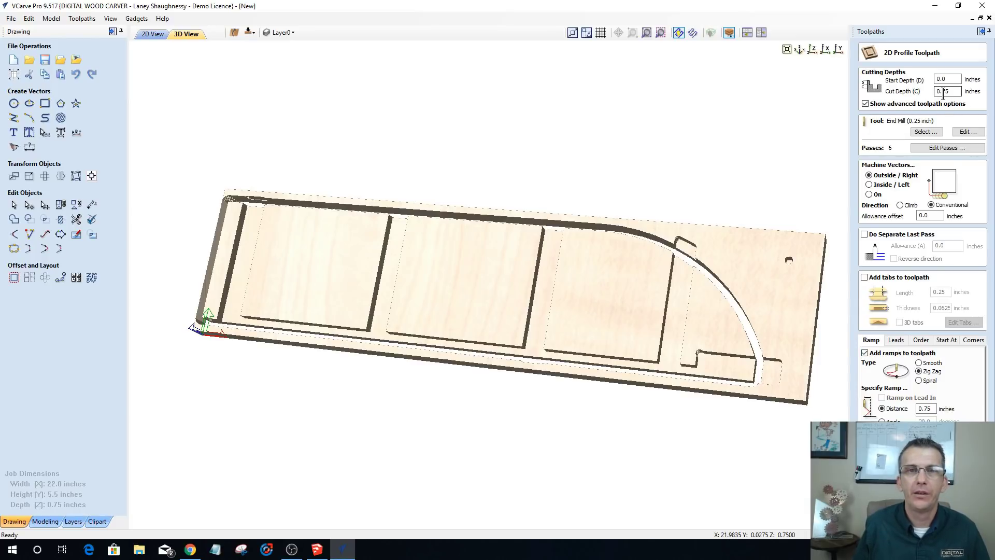
text(3)
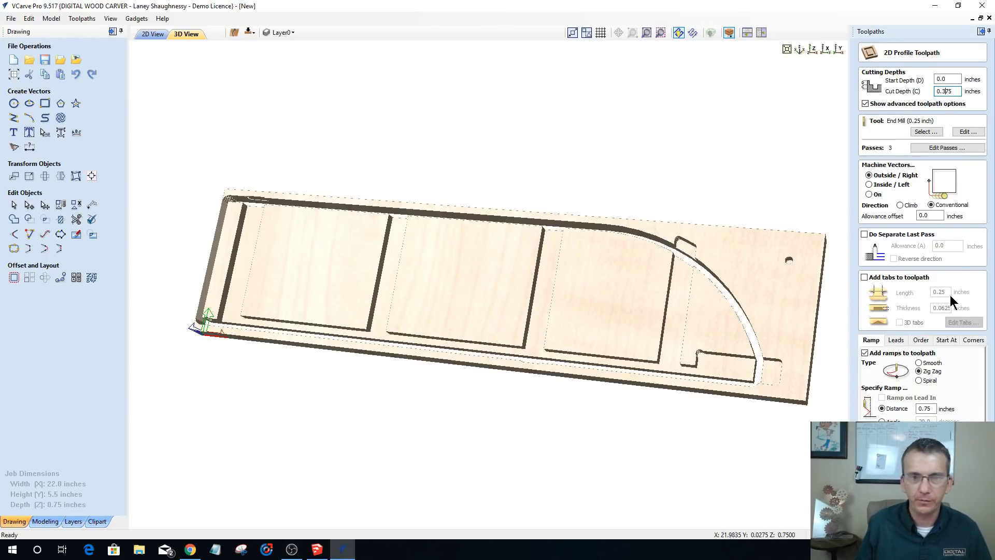
click(865, 277)
click(962, 322)
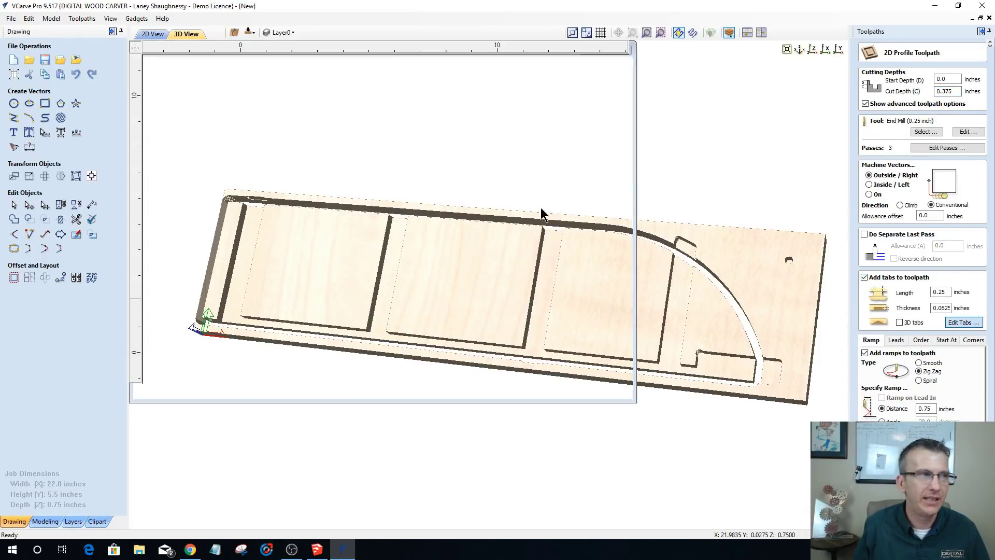
click(183, 33)
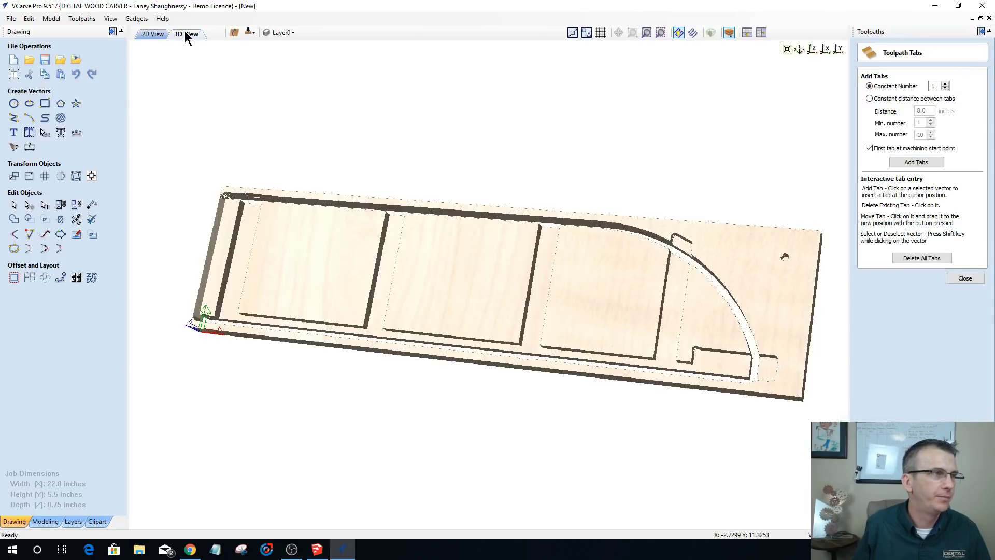
click(148, 33)
scroll(272, 131, down, 4)
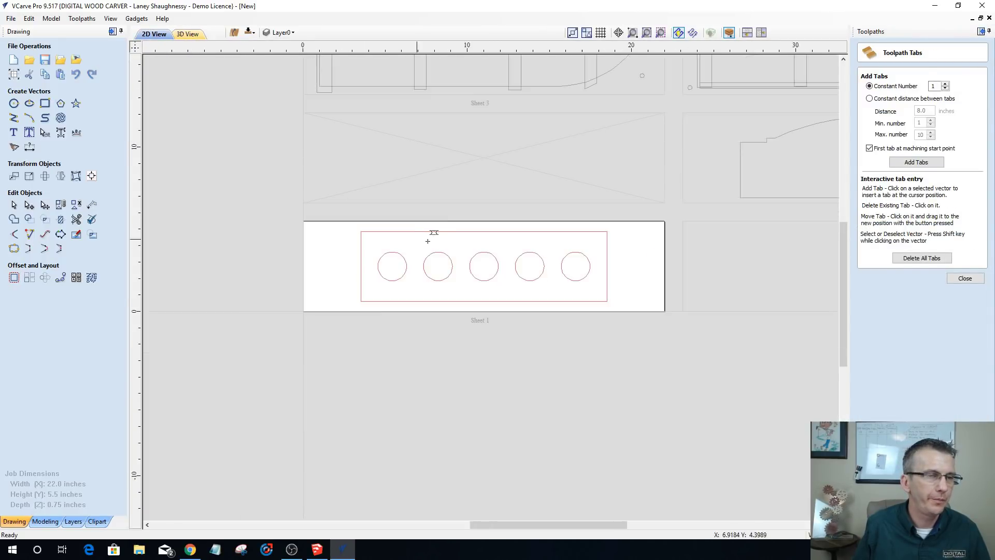
scroll(361, 262, down, 1)
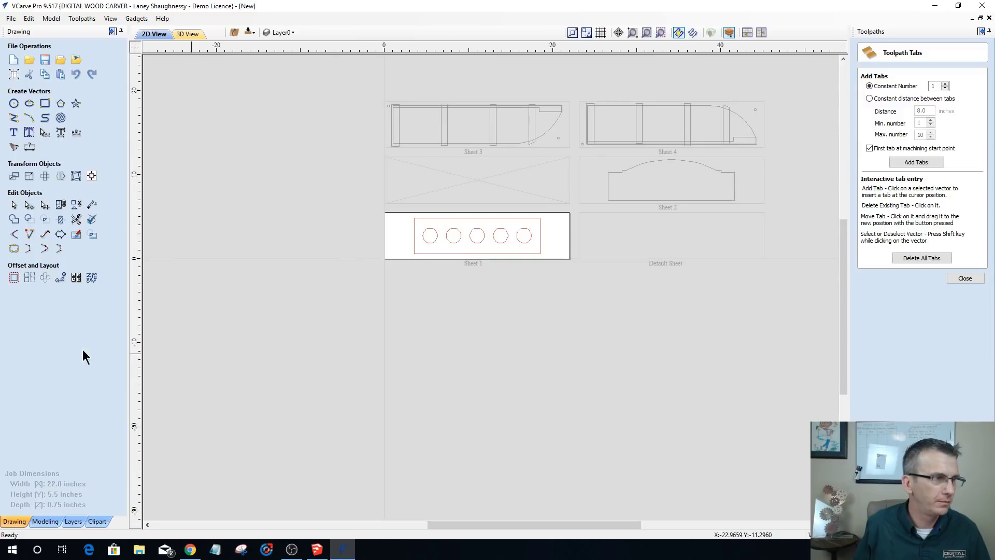
click(91, 277)
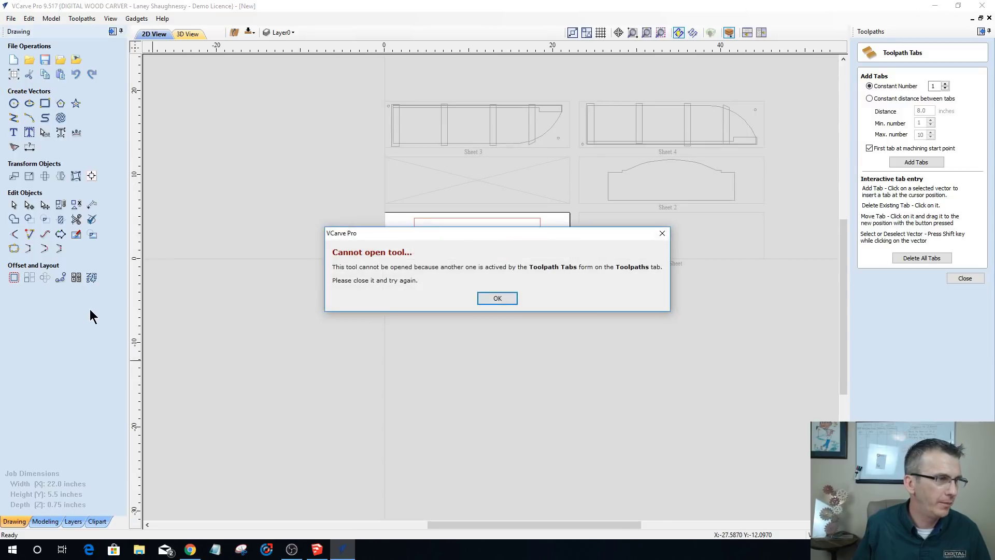
click(499, 303)
click(964, 279)
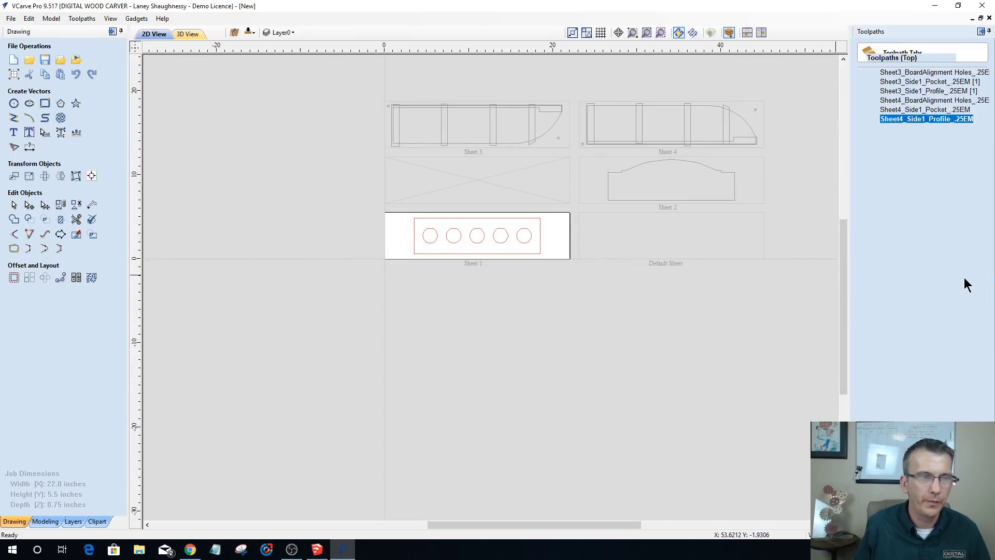
- Make sheet 4 the active sheet through Nest Parts and bring its side panel into view in the 2D drawing
click(92, 277)
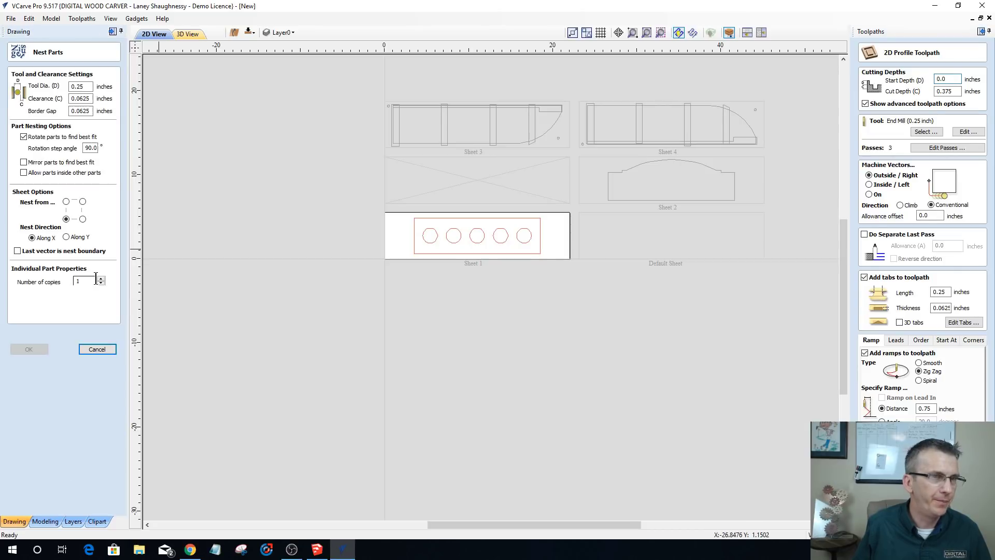
click(82, 315)
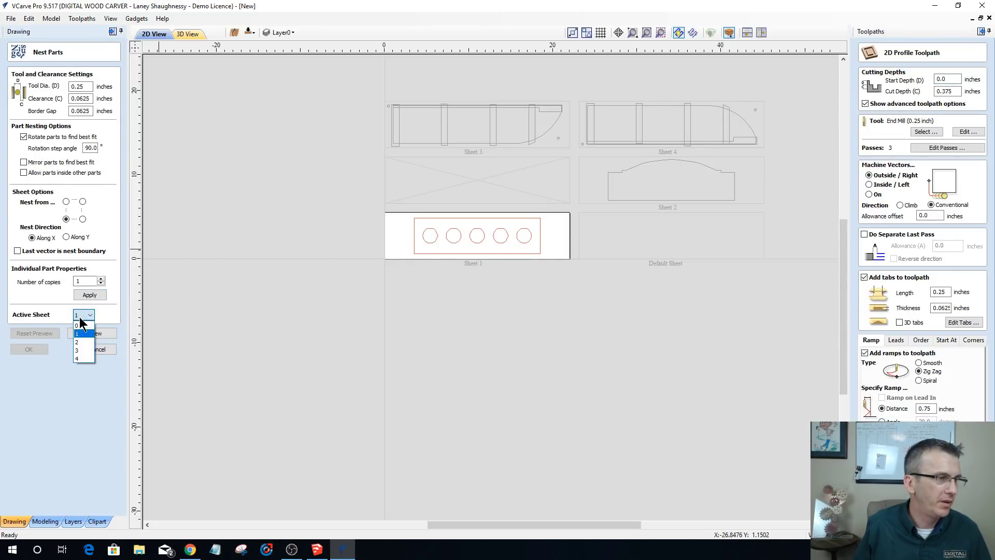
click(80, 358)
scroll(556, 231, up, 5)
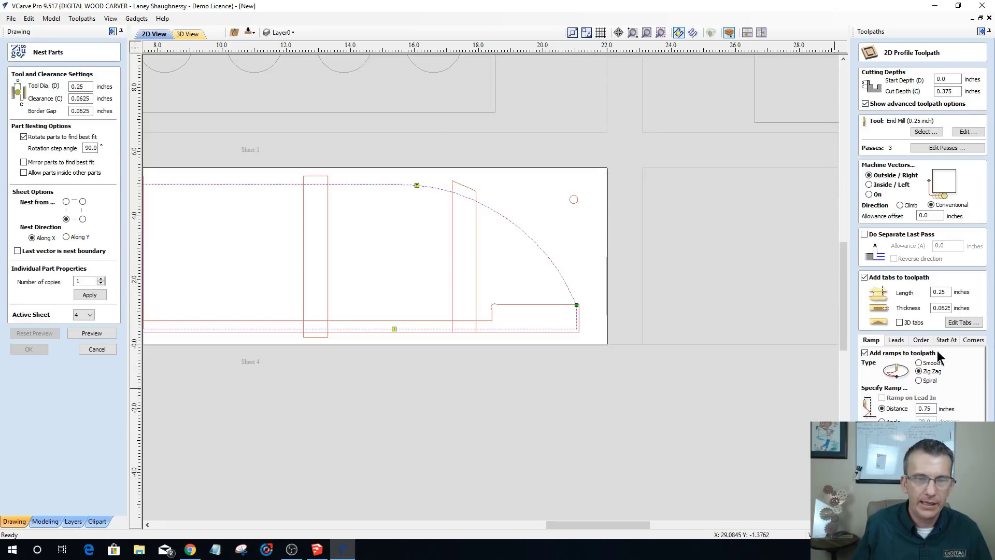
- Add a tab on the lower edge of Sheet 4's side panel outline and recalculate its profile toolpath
click(963, 323)
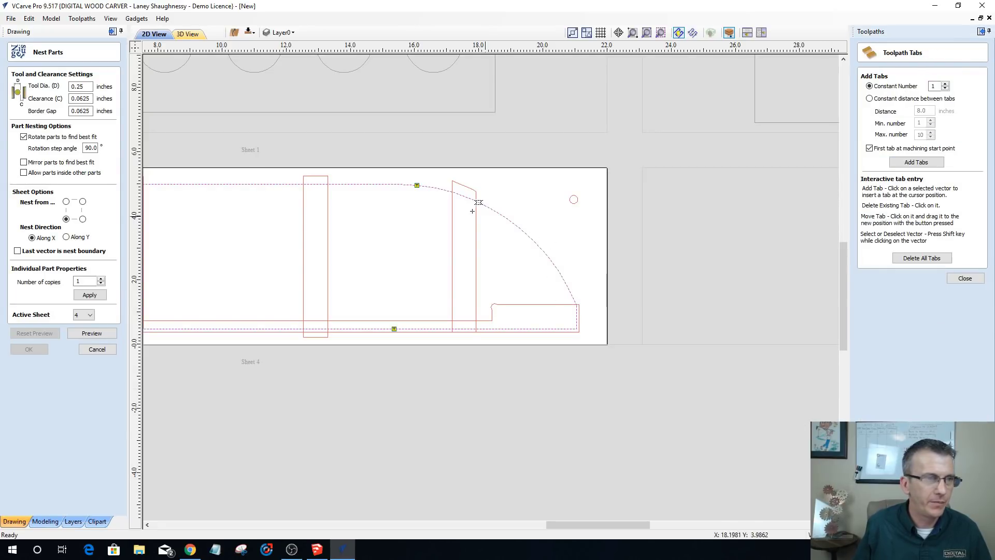
scroll(462, 230, down, 4)
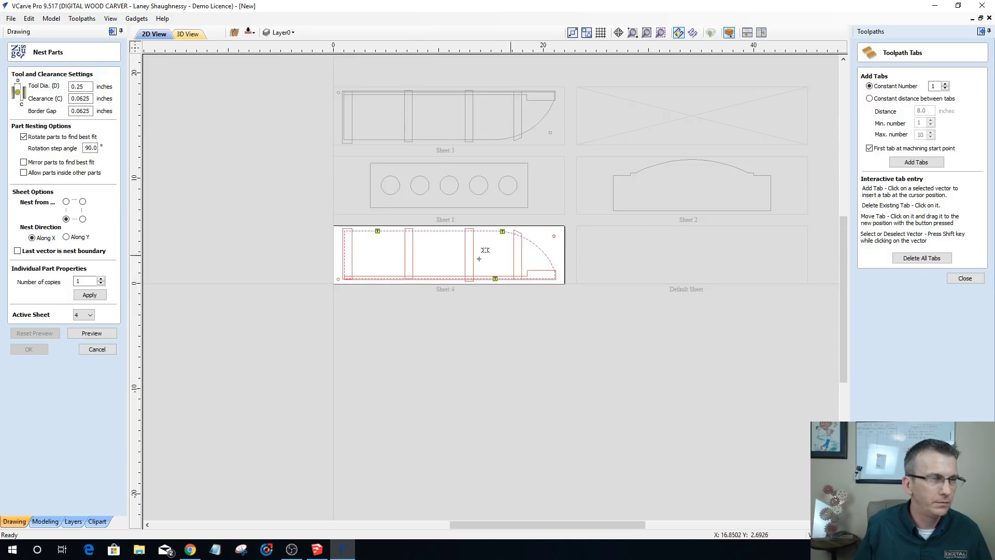
scroll(384, 278, up, 4)
scroll(384, 277, up, 1)
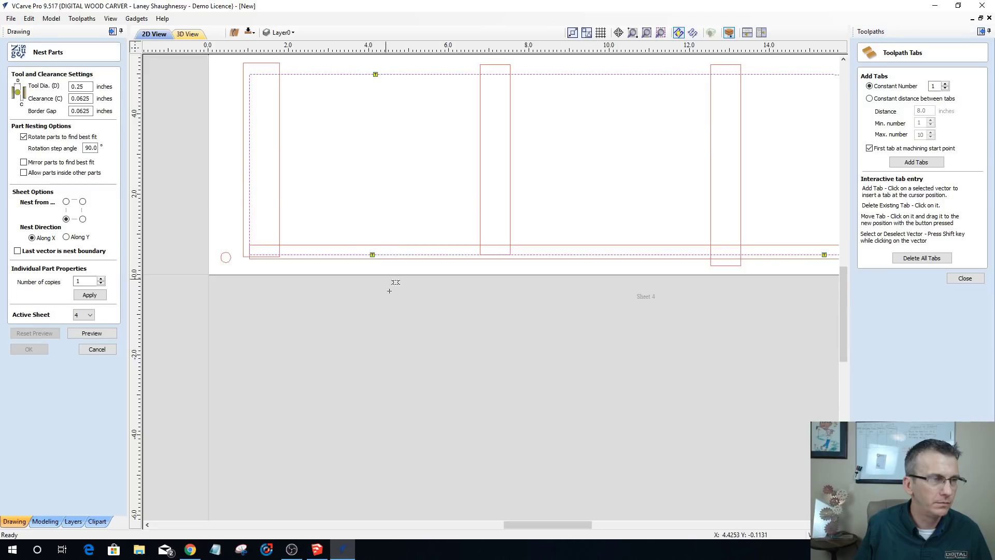
scroll(384, 275, down, 3)
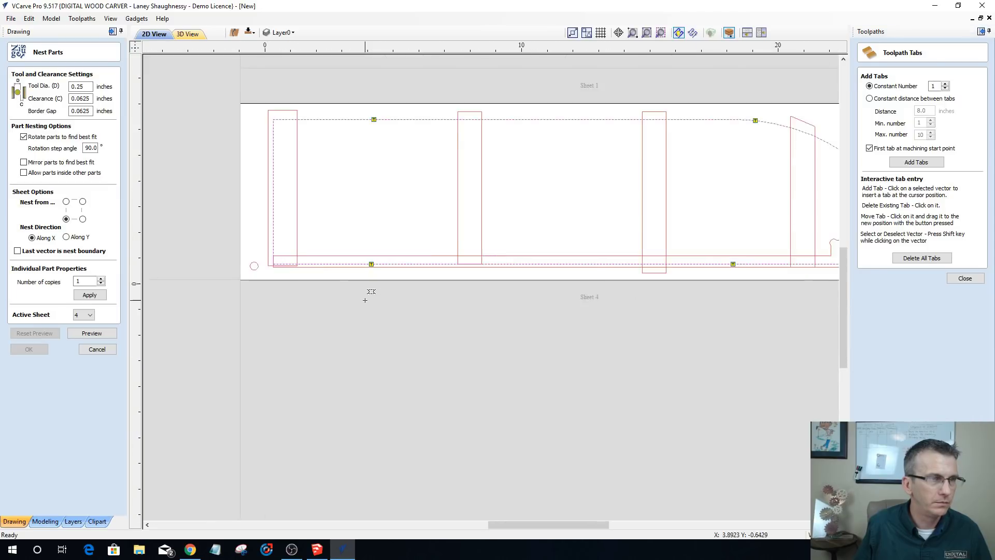
click(959, 278)
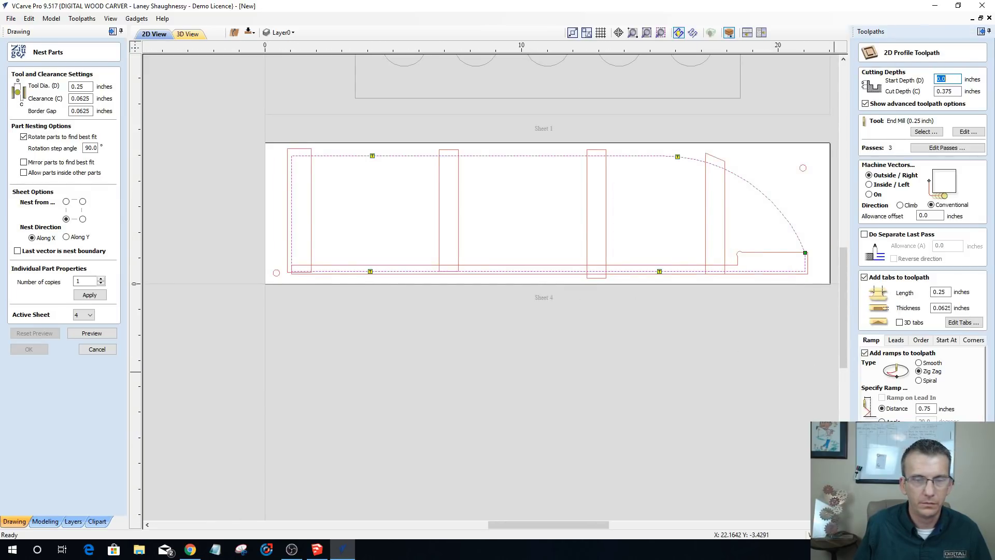
key(Return)
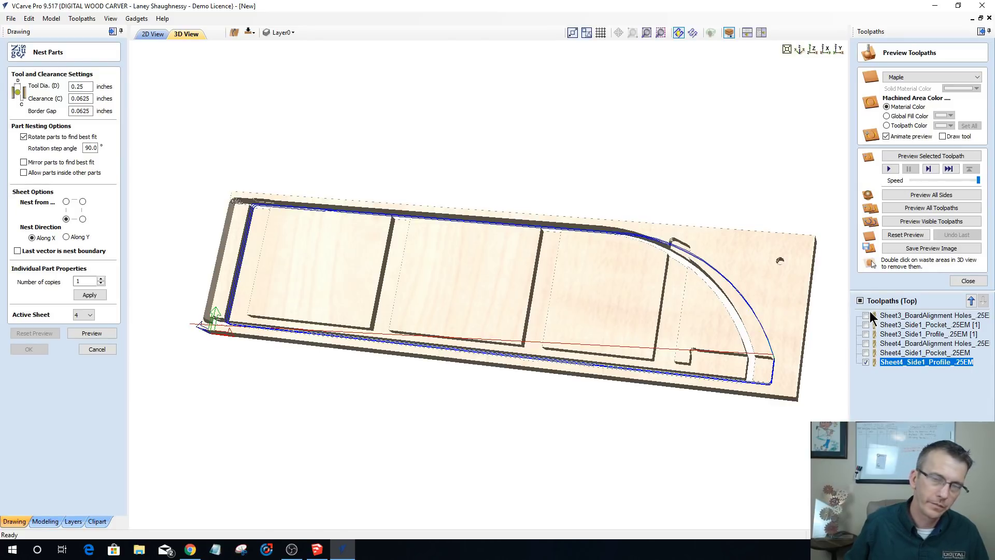
- Reset the material preview and simulate the Sheet4 alignment holes, pocket and profile toolpaths together in 3D
click(896, 234)
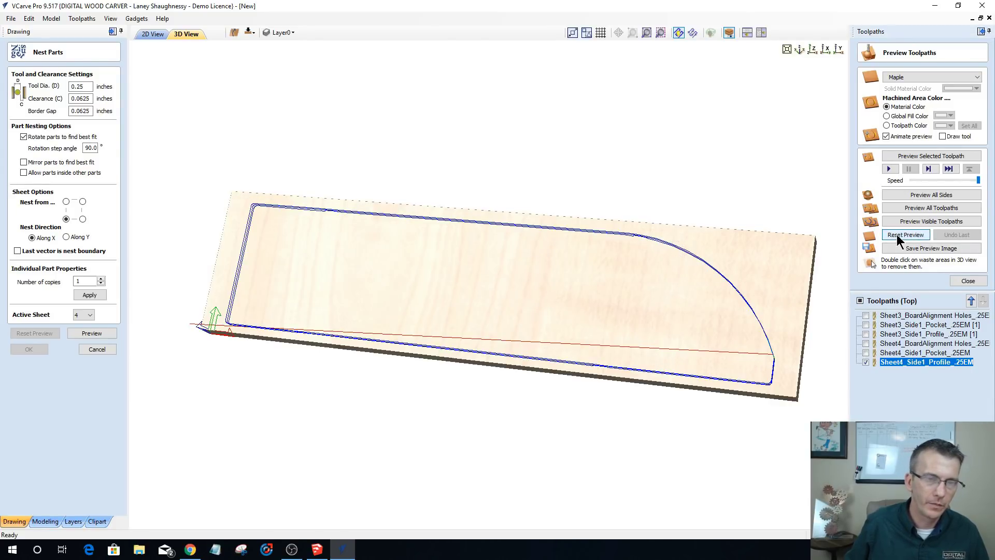
drag(637, 325, 762, 344)
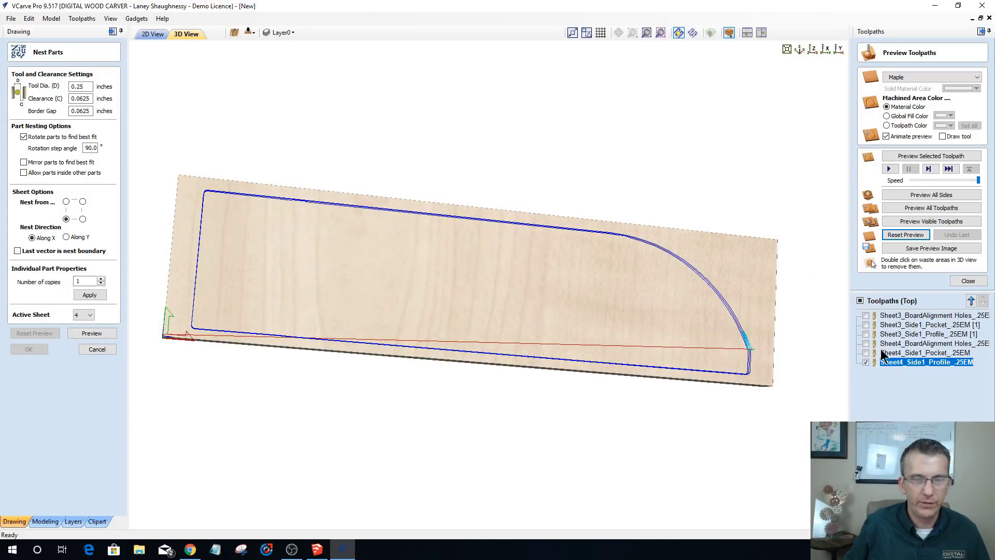
click(866, 343)
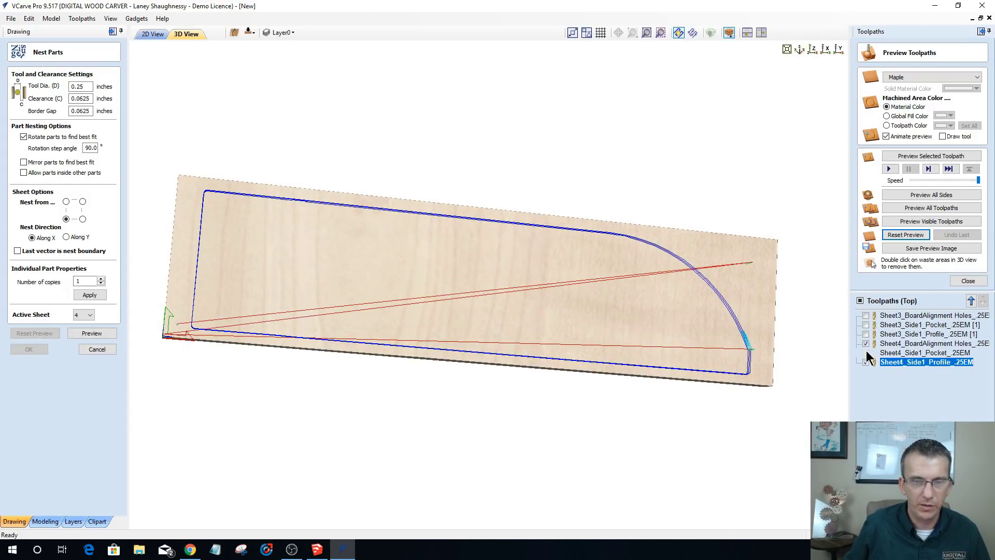
click(866, 352)
click(930, 221)
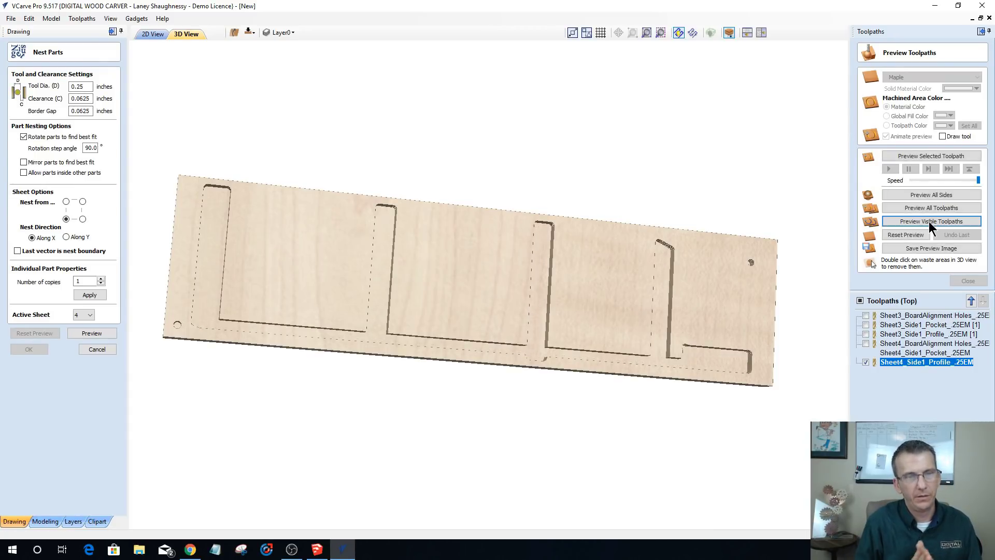
click(931, 221)
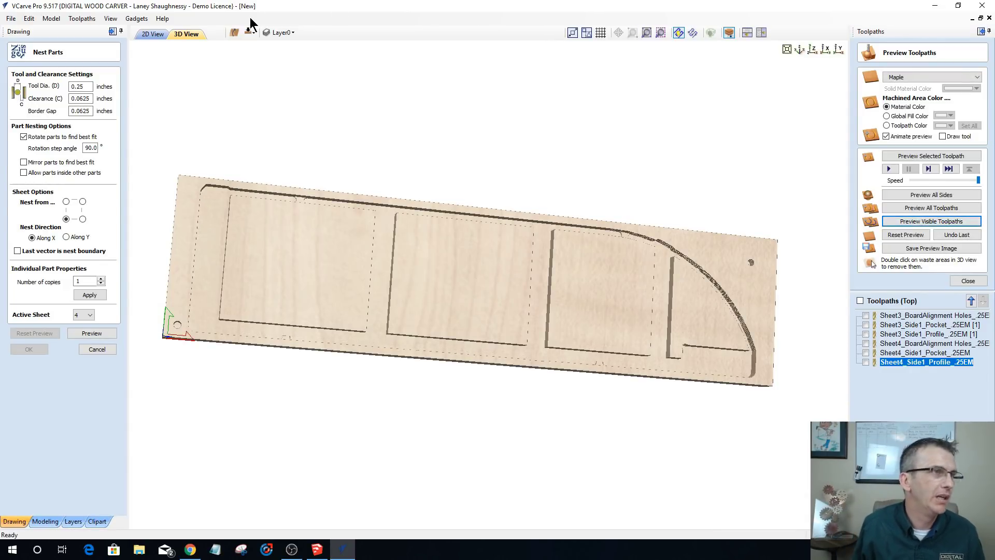
- Exit Nest Parts, switch to the bottom side in the 2D drawing and select Sheet 4's two alignment hole circles
click(97, 349)
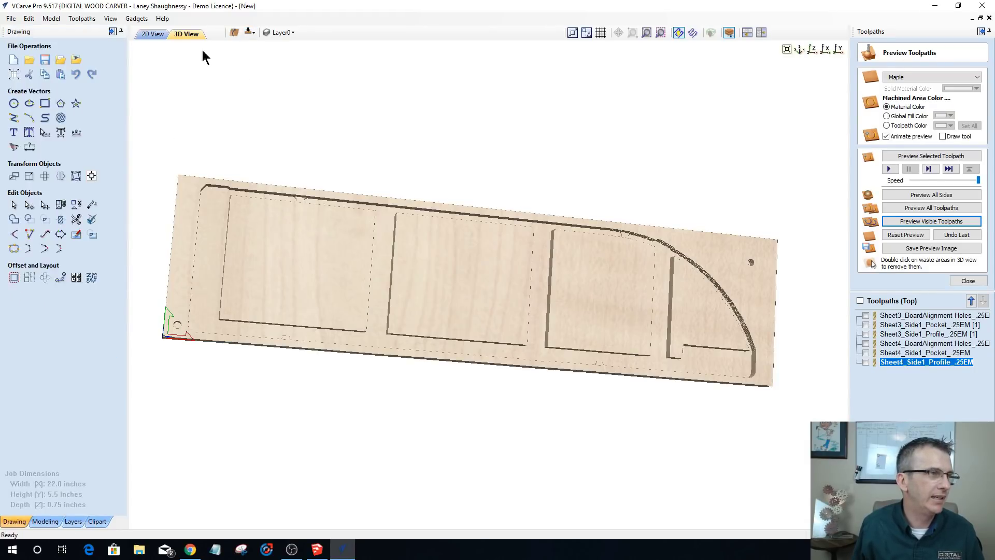
click(250, 33)
click(151, 32)
scroll(519, 235, down, 1)
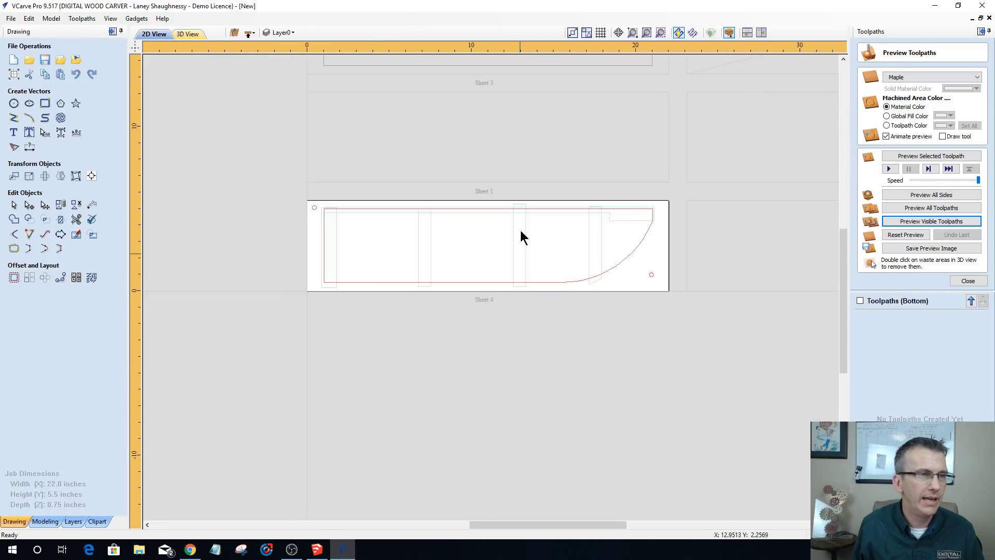
scroll(529, 127, up, 2)
scroll(139, 334, down, 3)
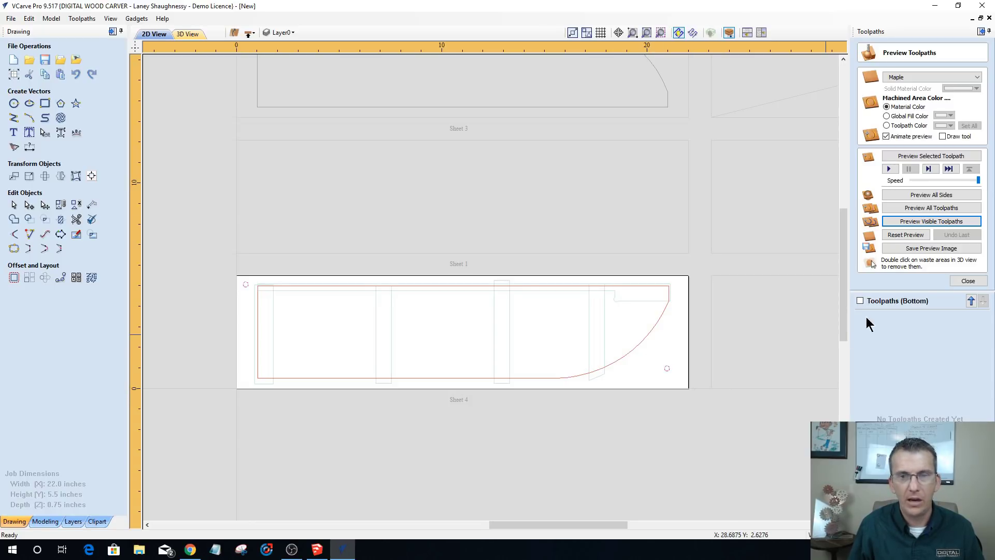
- Calculate a 0.25-inch-deep drilling toolpath for the bottom-side alignment holes, named Sheet4_WasteBoardAlignmentHoles_.25EM
click(963, 282)
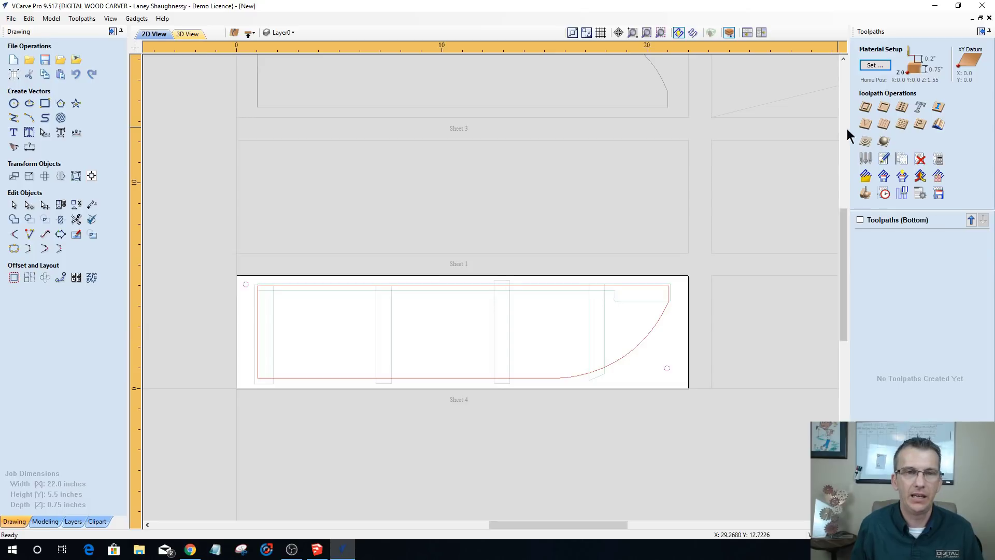
click(902, 106)
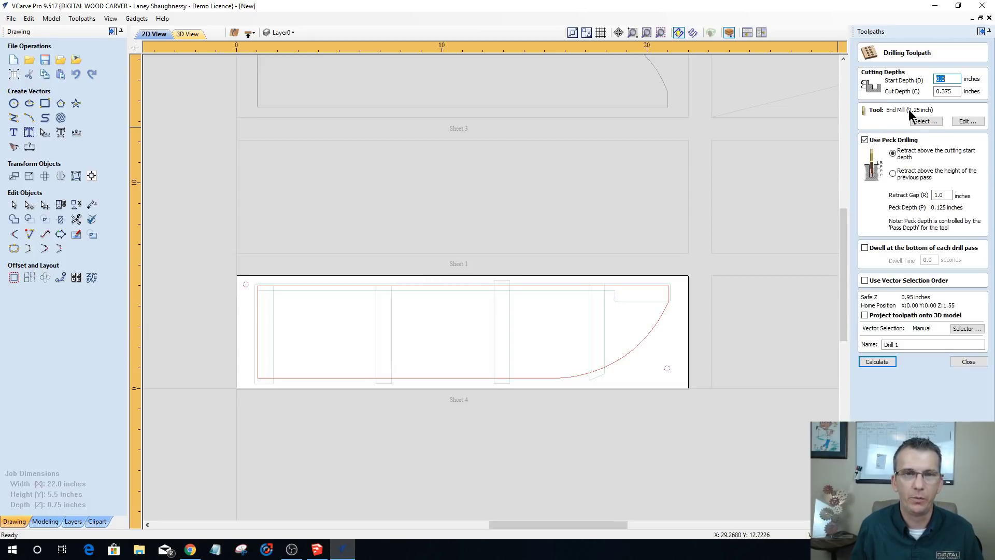
drag(953, 93, 918, 99)
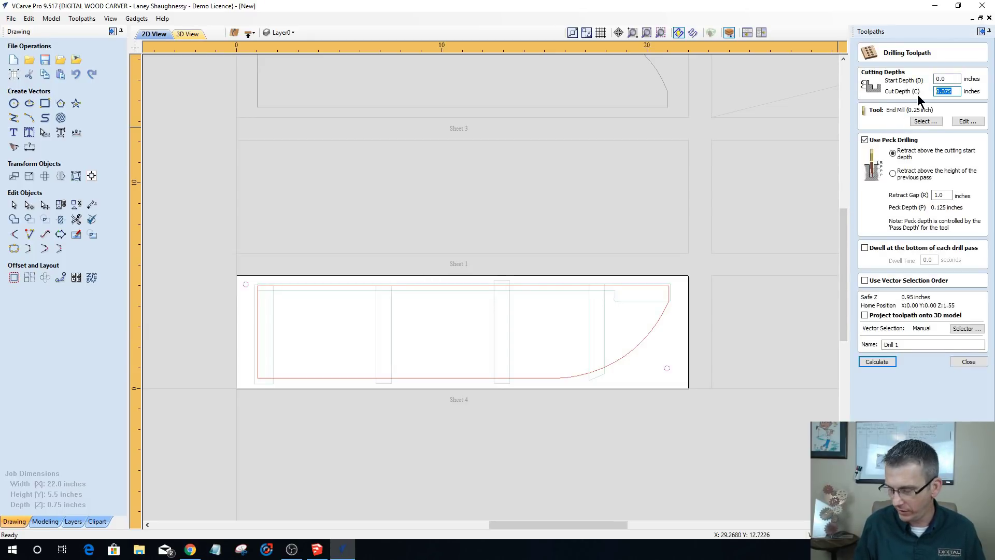
text(.25)
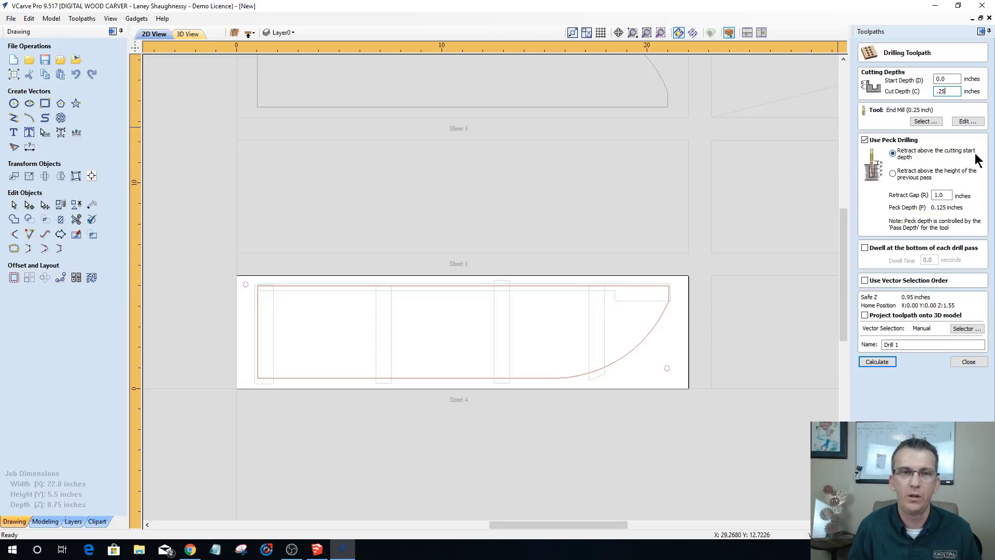
click(898, 342)
text(Sheet4_WasteBoard)
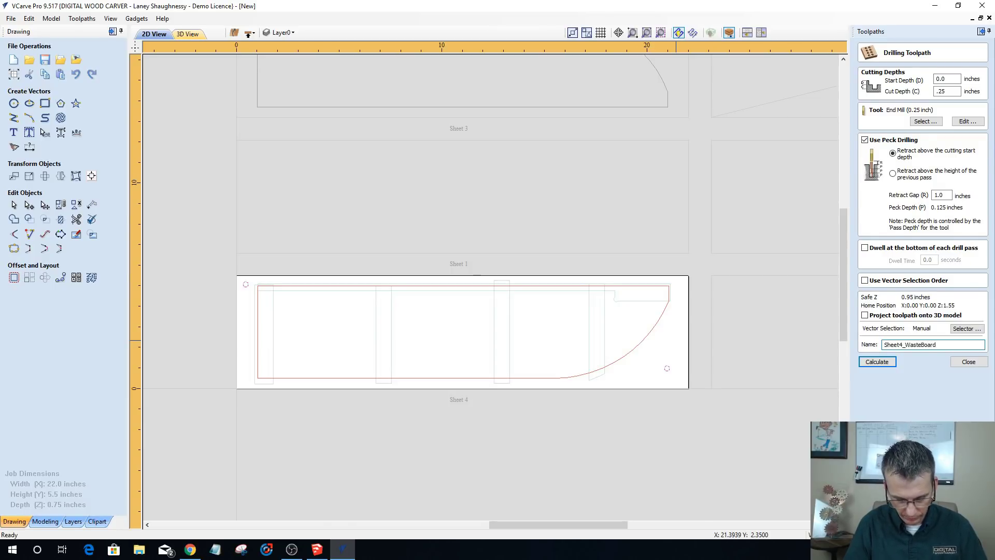
text(ll)
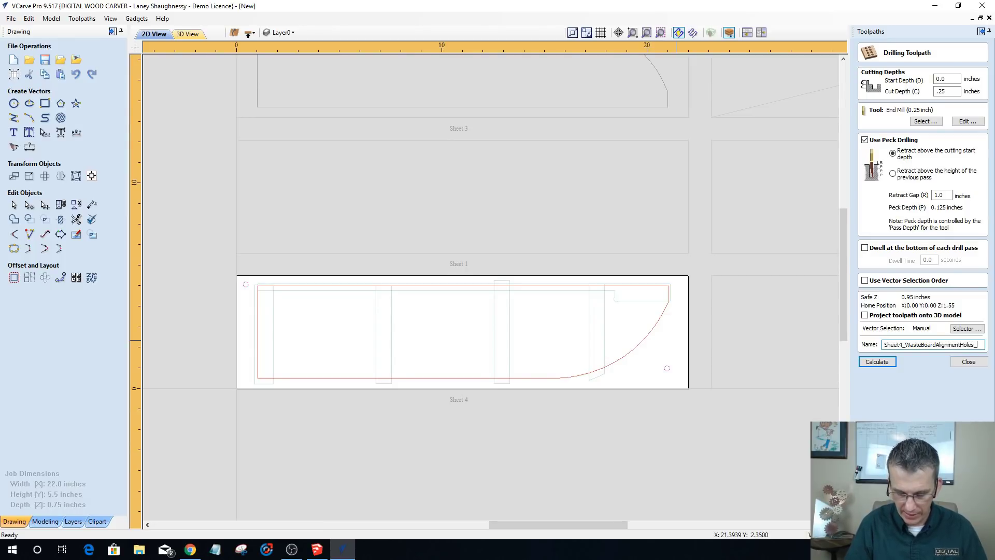
text(gnmentHoles_.25)
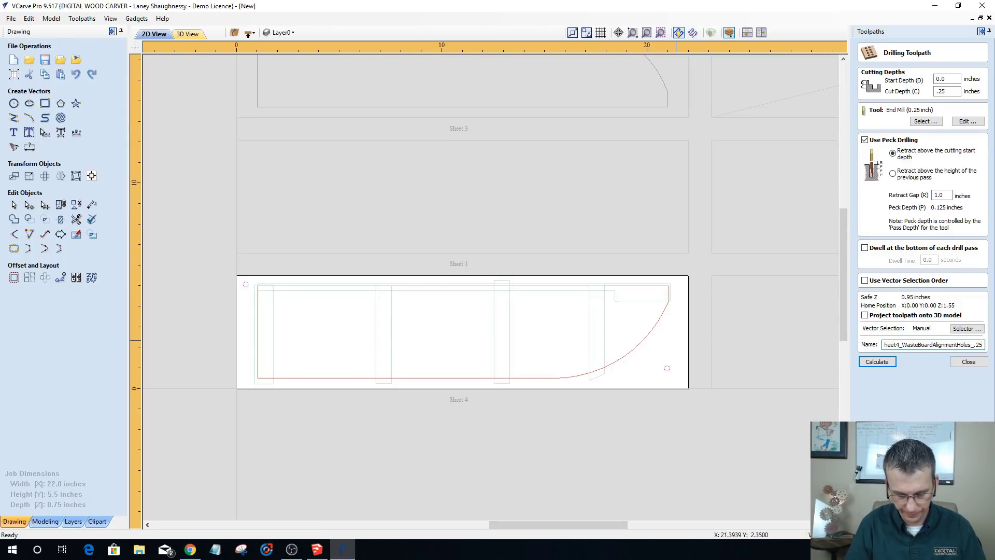
text(EM)
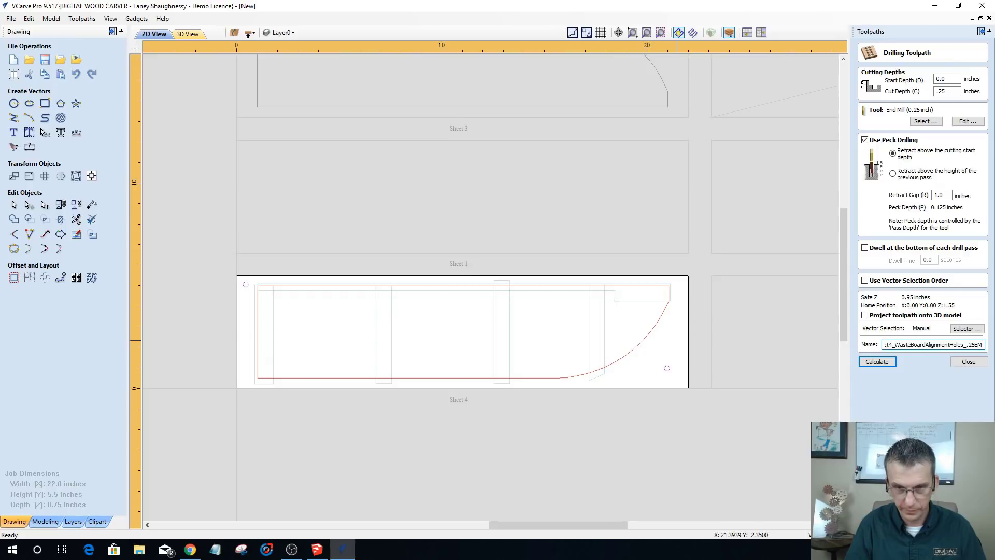
click(887, 359)
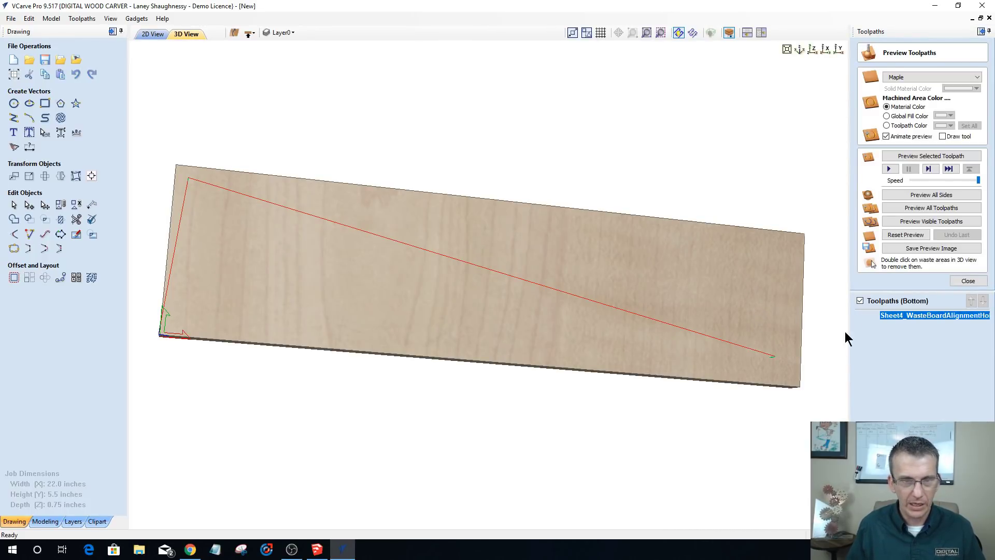
- Hide the drilling toolpath and set up an outside profile toolpath with tabs enabled for the bottom-side panel outline
click(860, 301)
click(141, 36)
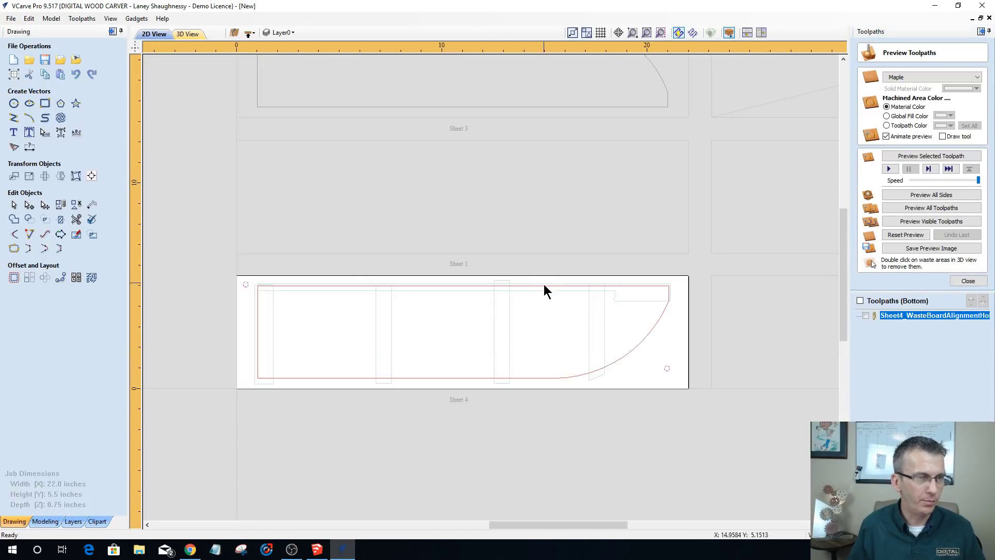
click(968, 281)
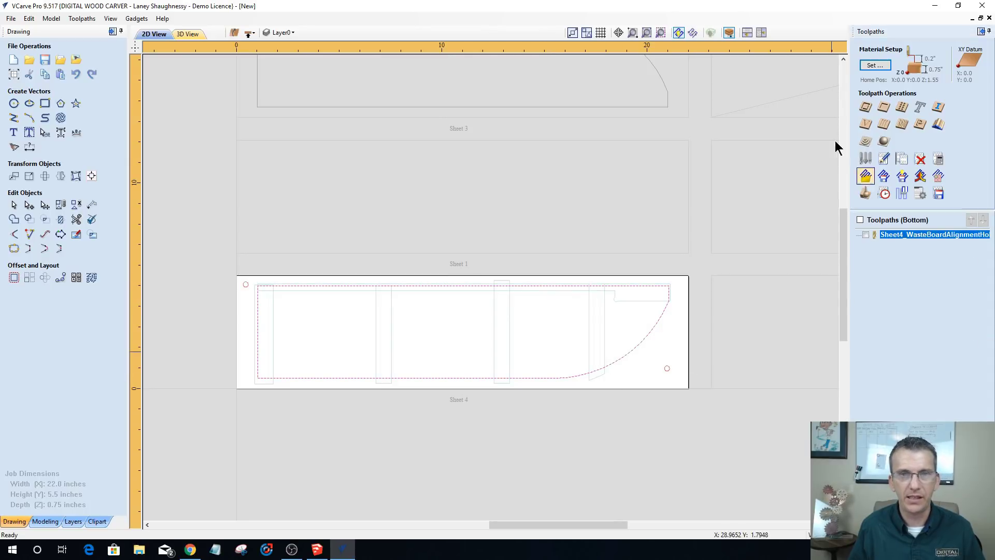
click(866, 107)
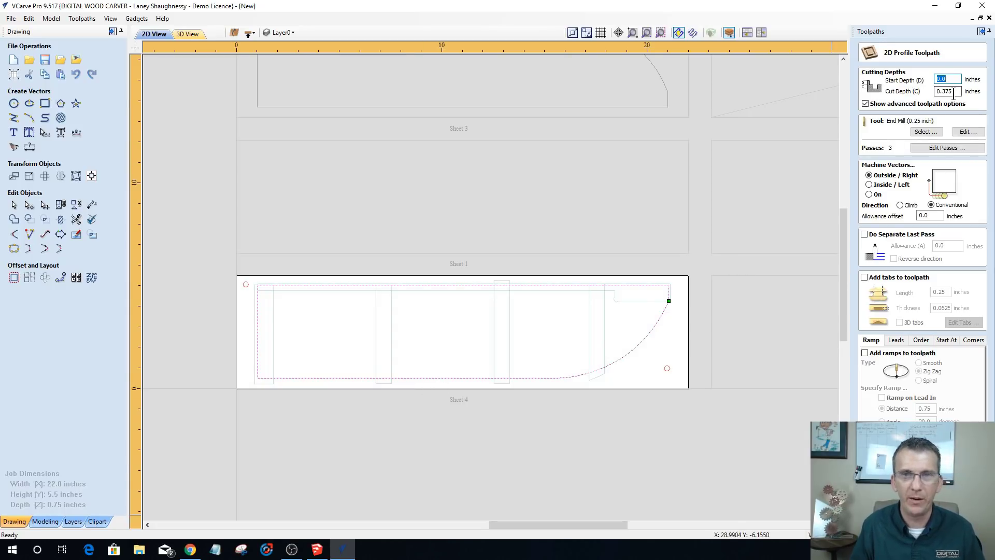
key(Tab)
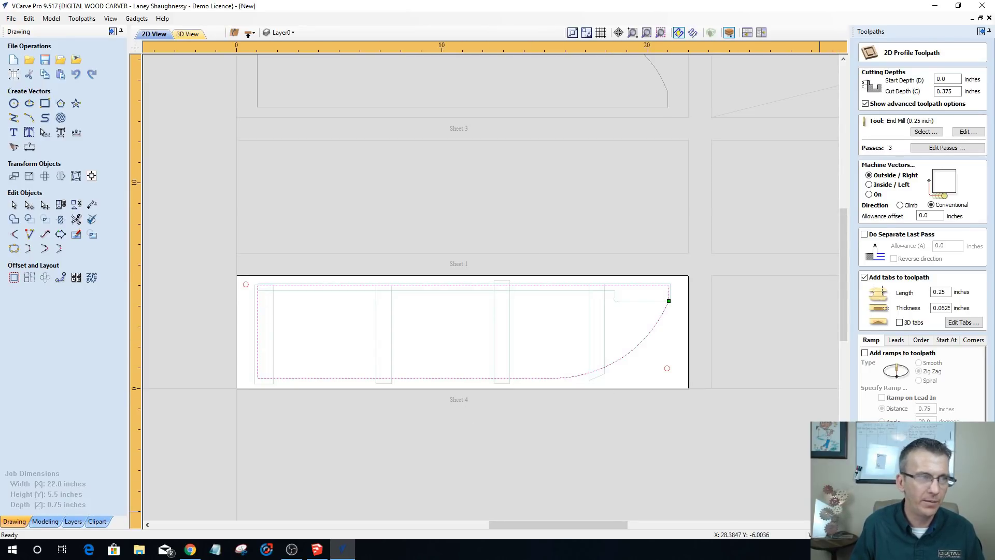
- Copy the tabbed panel outline from Sheet 4's top side to the other side and return to the bottom side
click(248, 35)
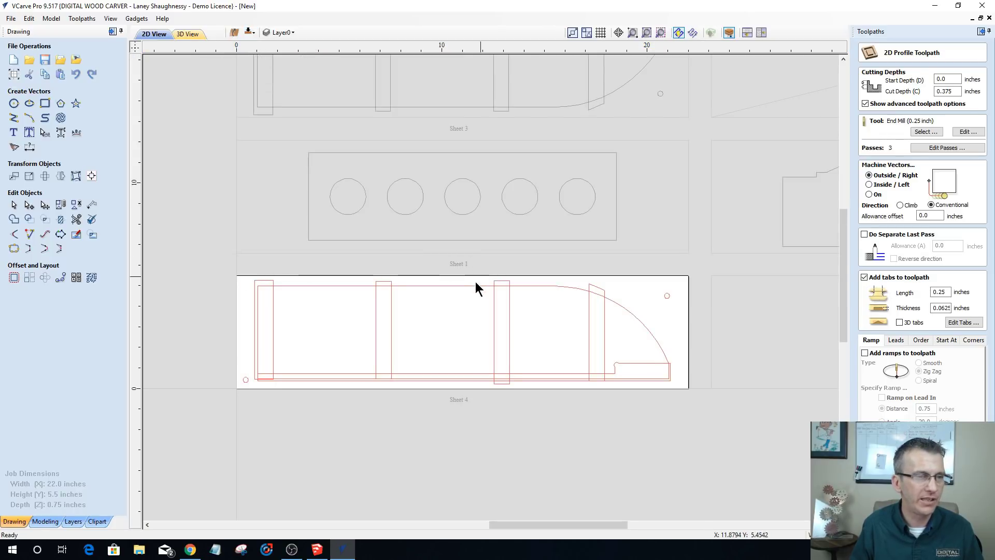
click(466, 285)
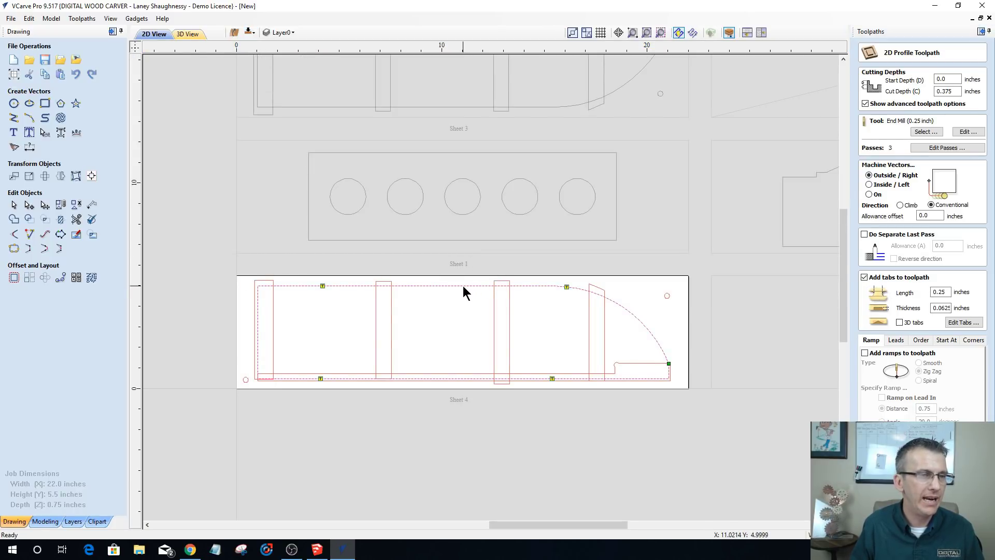
right_click(466, 286)
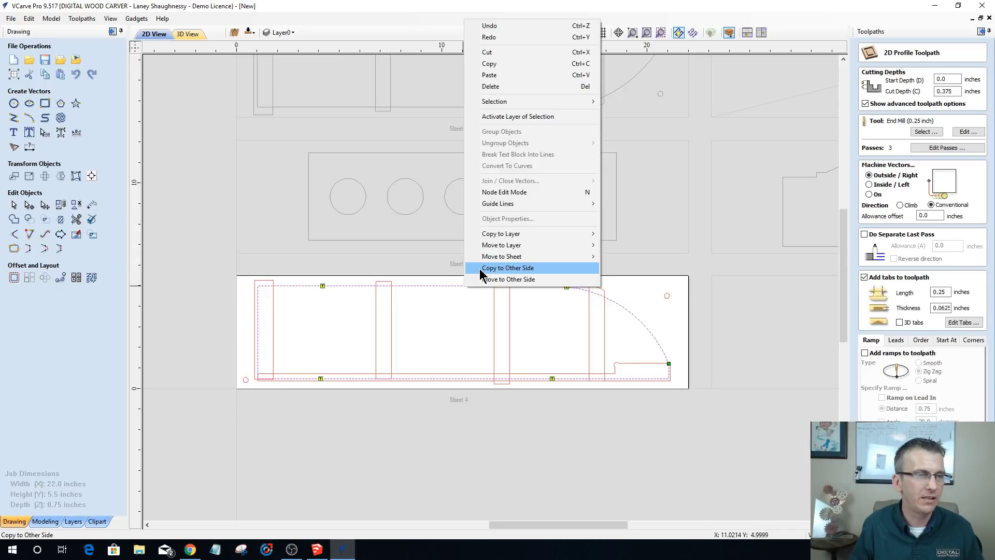
click(480, 268)
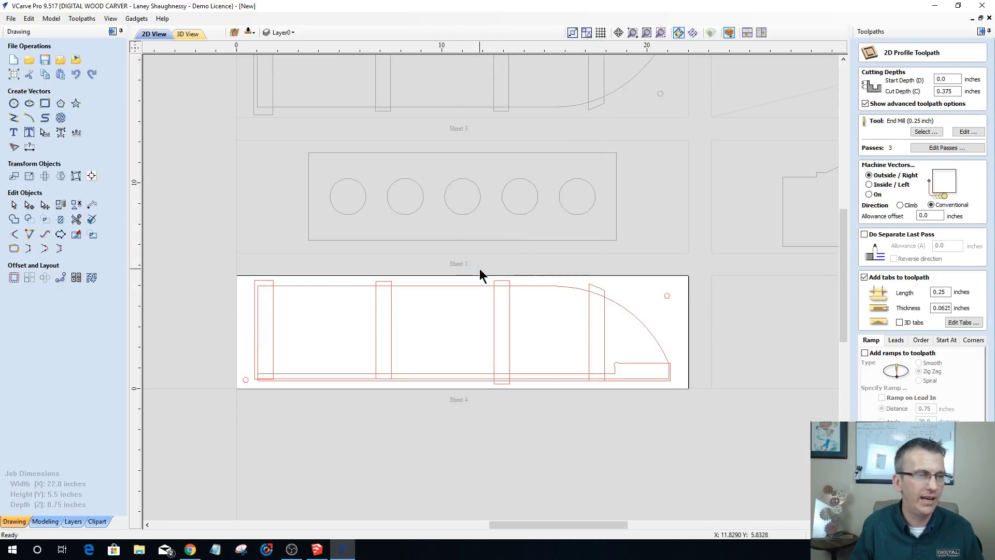
click(251, 34)
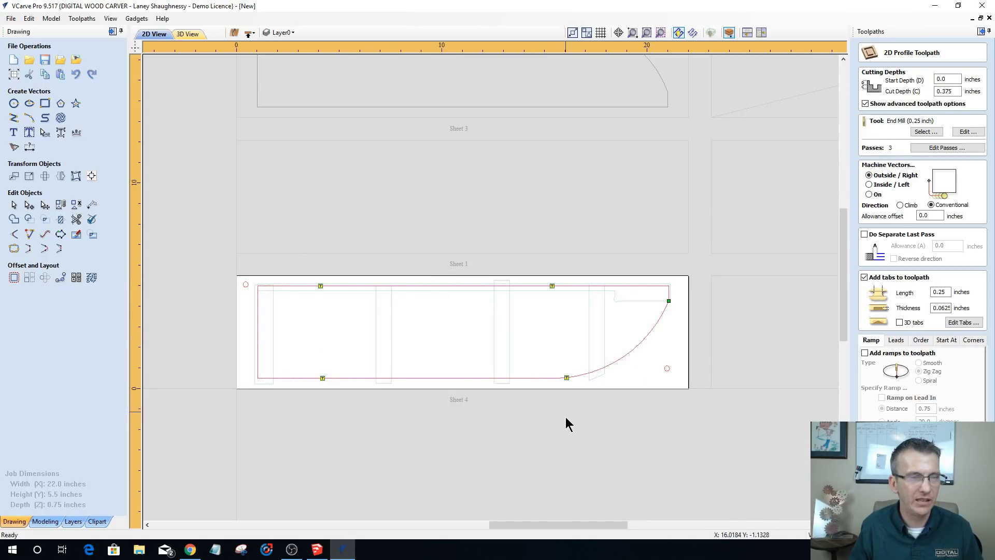
- Check the tab positions on the copied outline and calculate the bottom-side profile toolpath
click(564, 373)
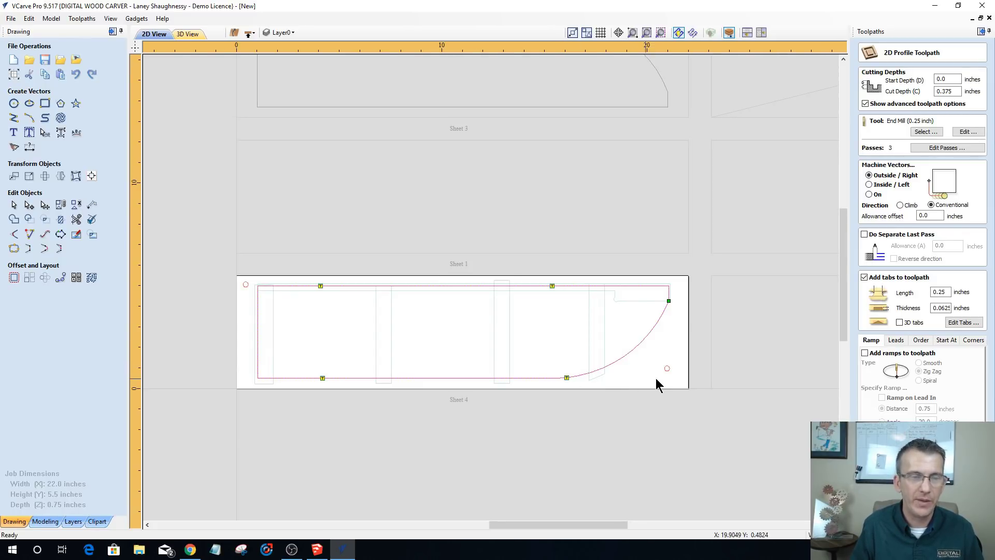
scroll(658, 380, up, 3)
scroll(665, 374, down, 2)
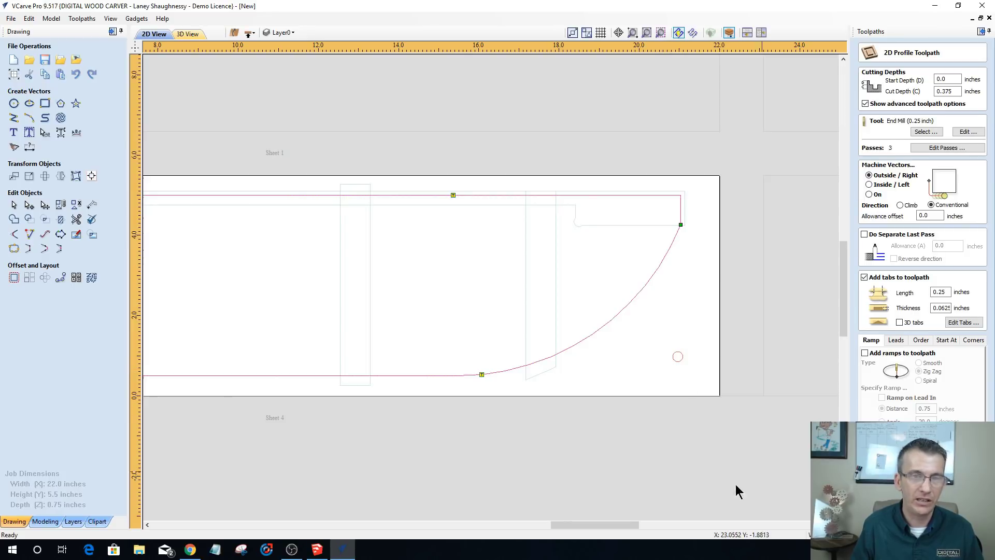
click(980, 19)
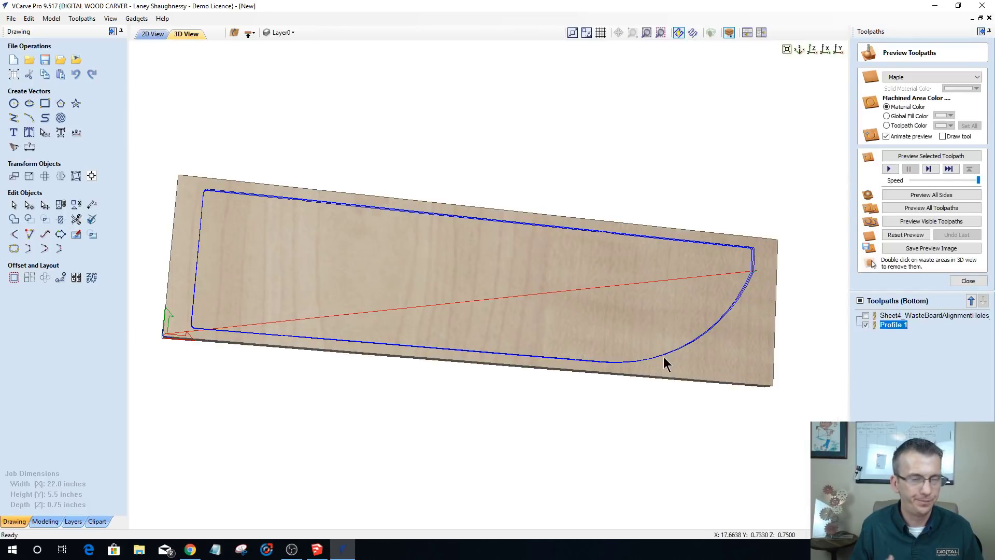
- Select the bottom-side panel outline in 2D and check it against the profile toolpath and tab positions along its edges
click(154, 33)
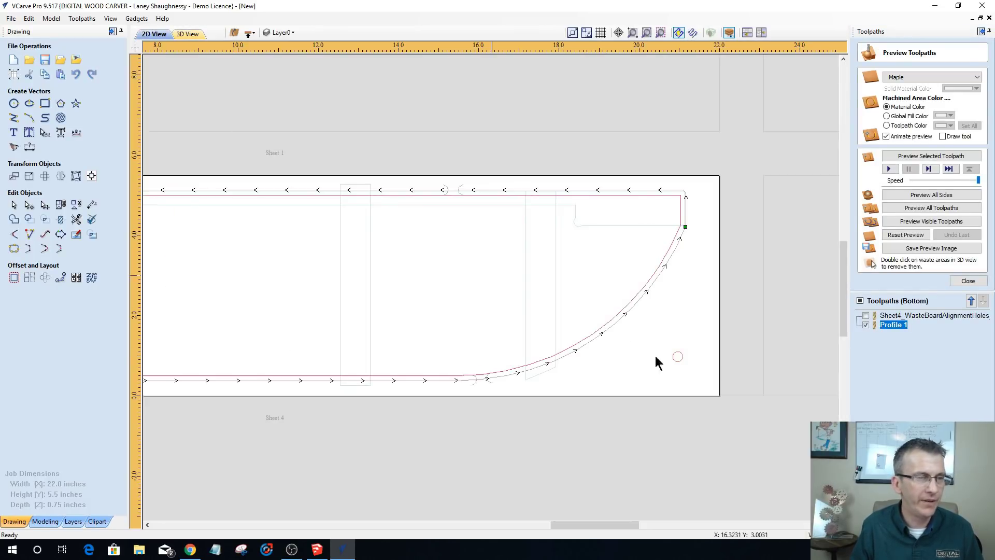
scroll(683, 287, down, 2)
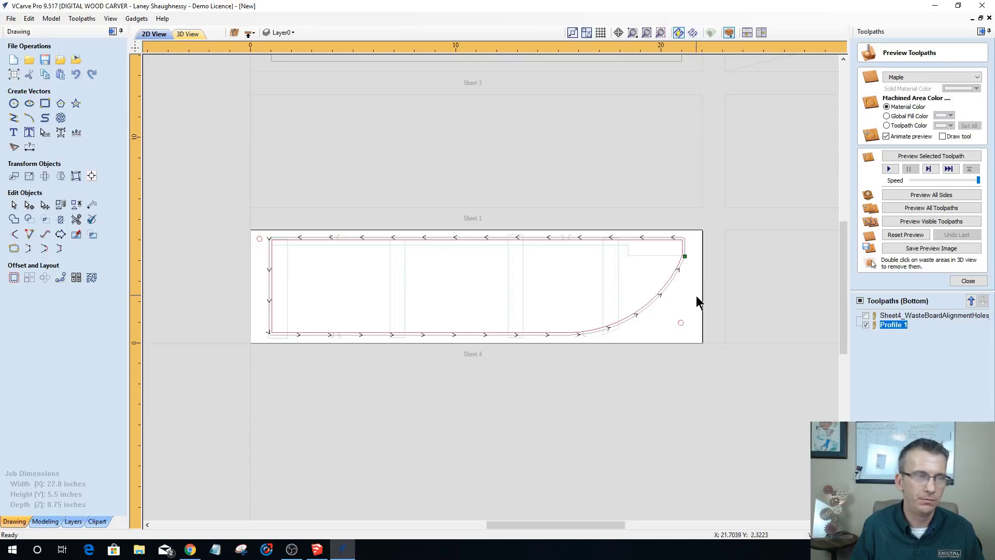
click(413, 337)
scroll(411, 334, up, 4)
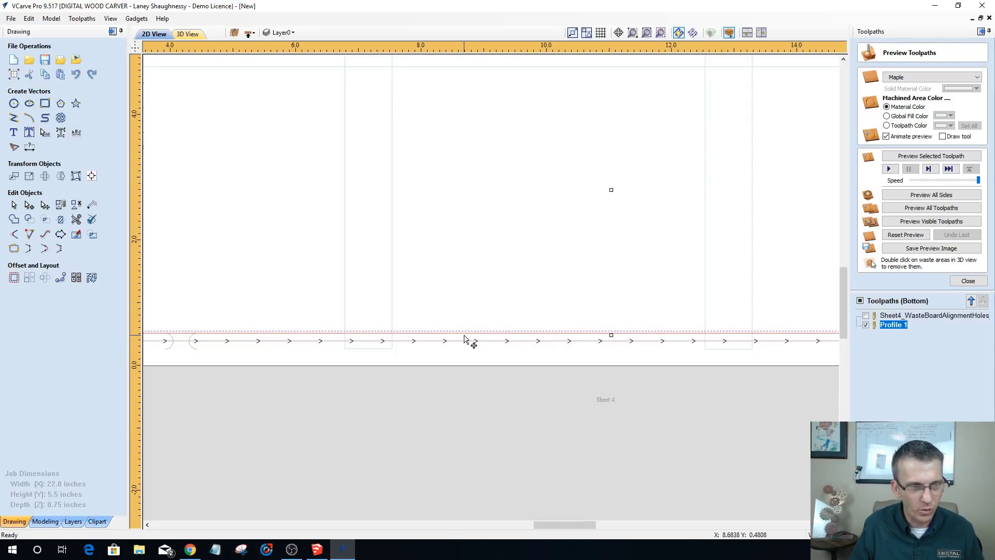
drag(464, 333, 476, 333)
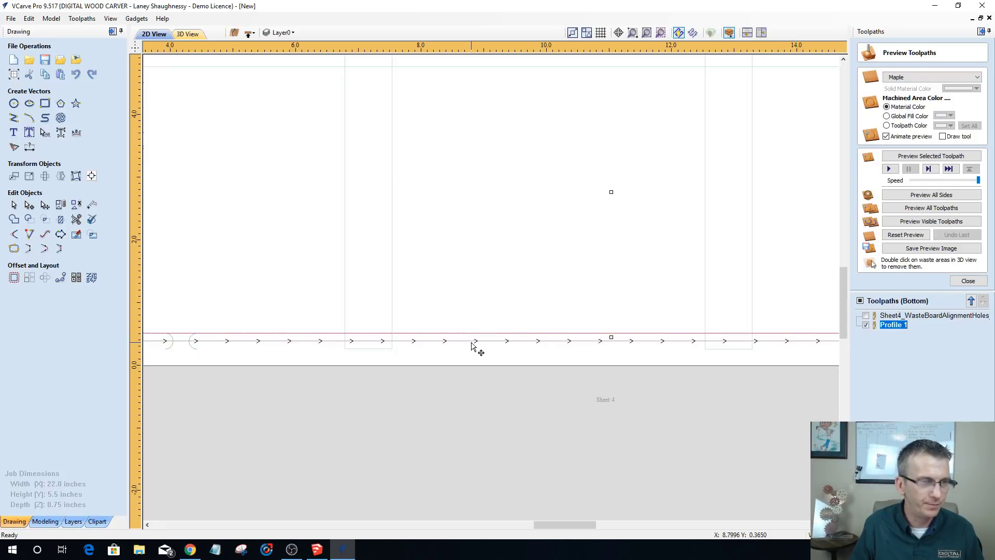
drag(473, 347, 478, 341)
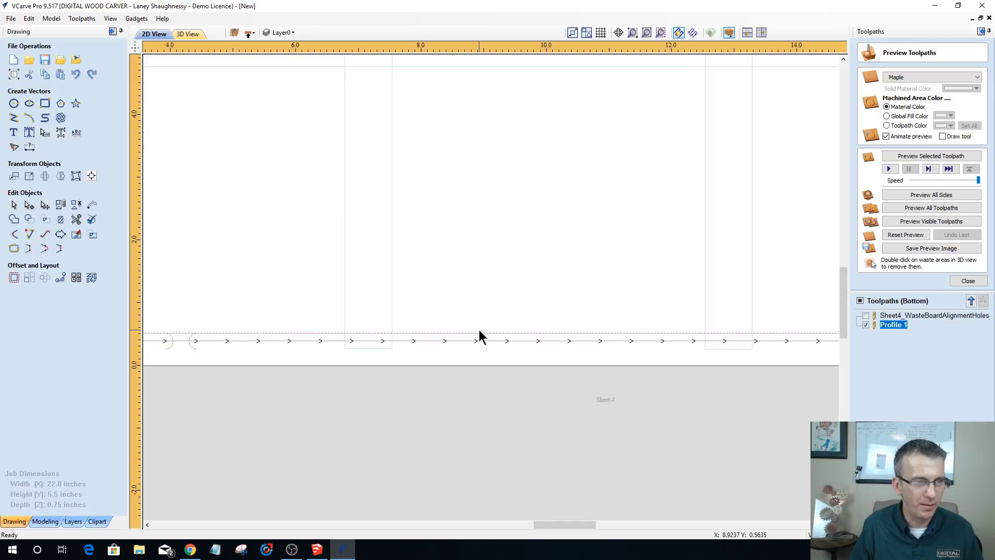
scroll(477, 334, down, 5)
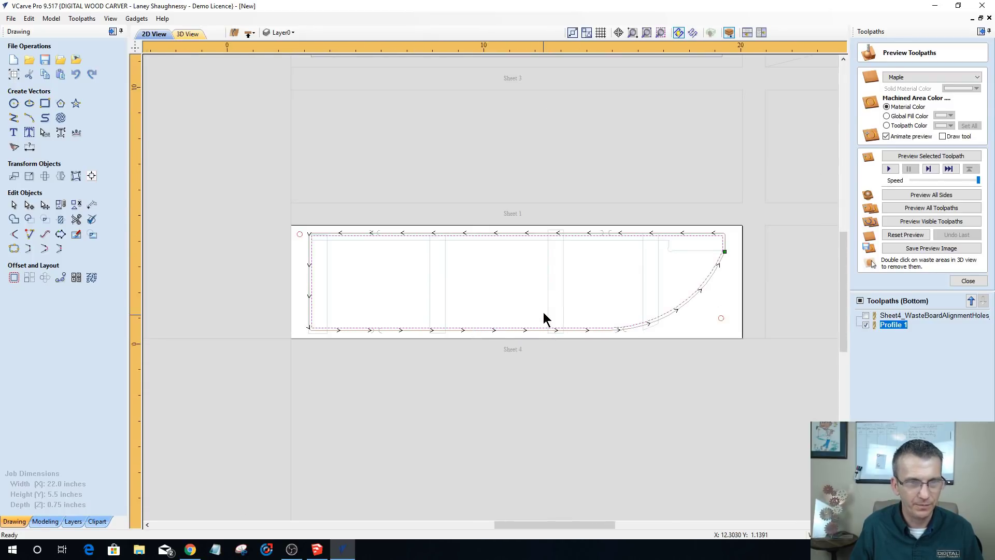
scroll(544, 313, up, 3)
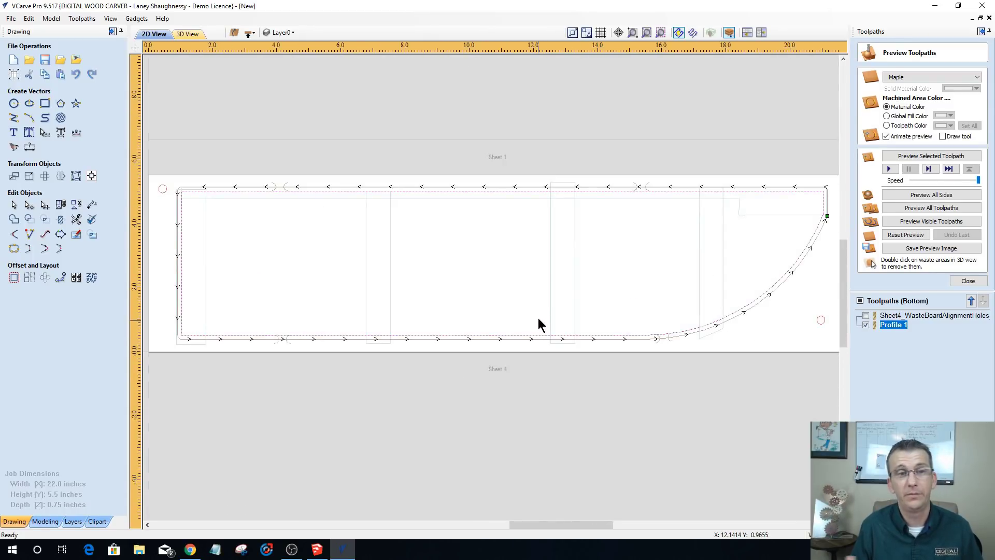
scroll(538, 318, down, 2)
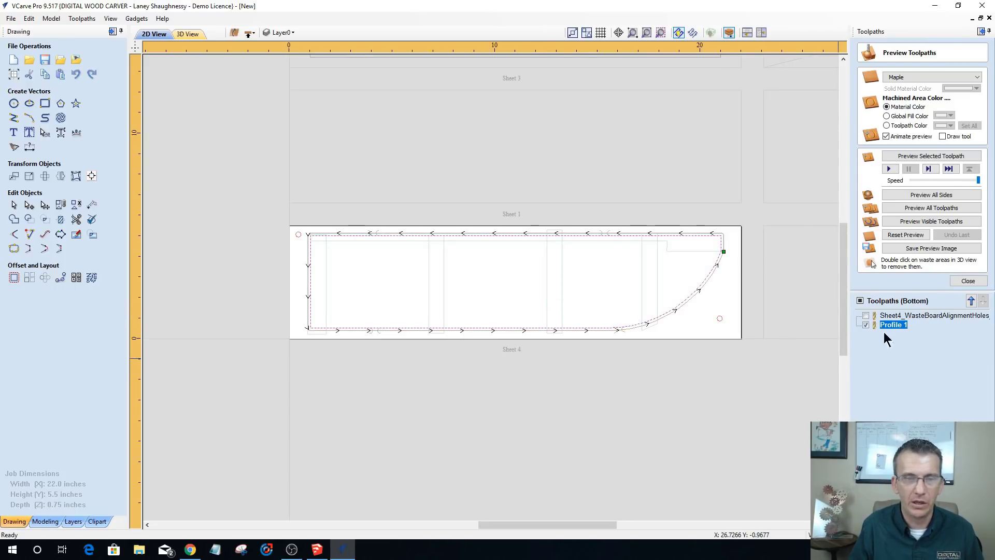
- Preview the bottom-side profile toolpath in 3D and turn the board over to inspect its reverse face
click(188, 34)
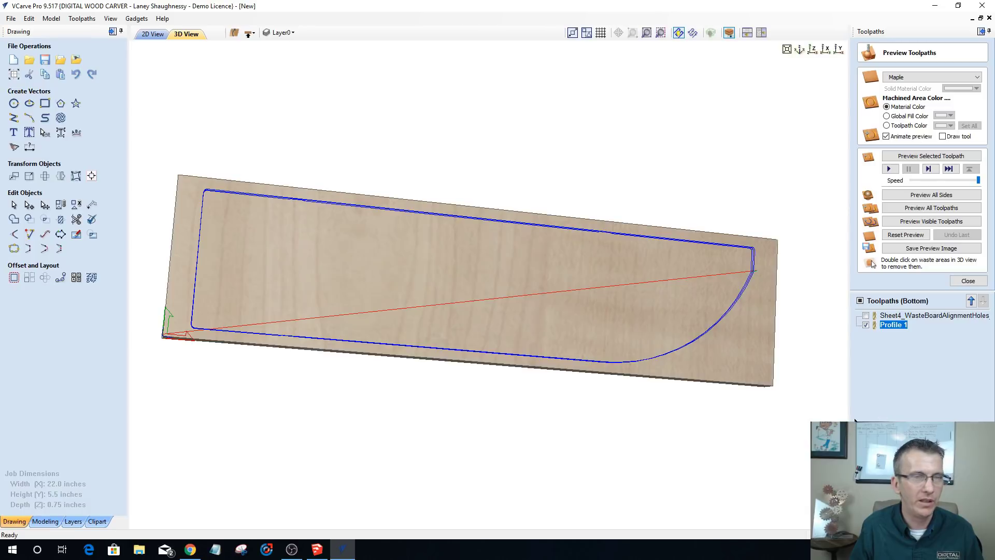
click(922, 156)
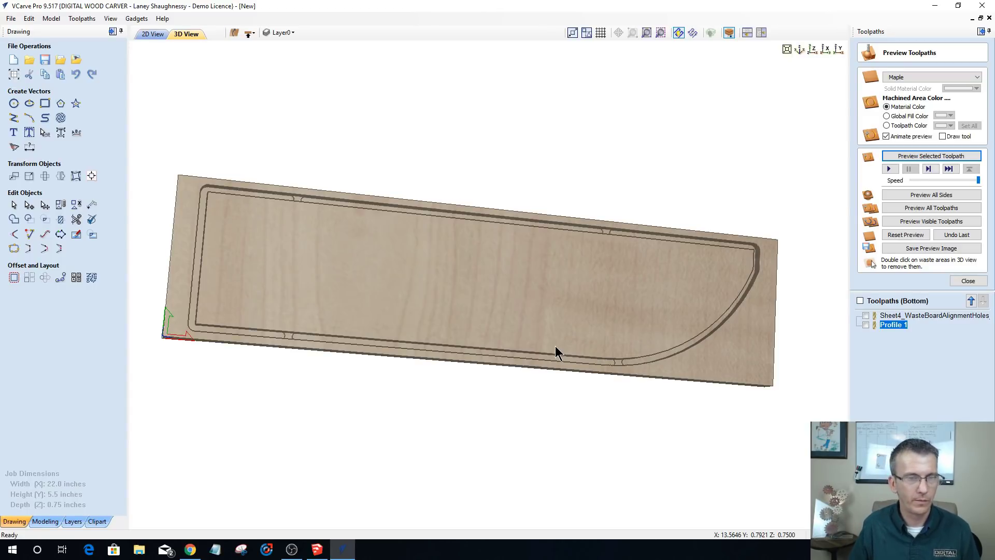
drag(641, 357, 344, 185)
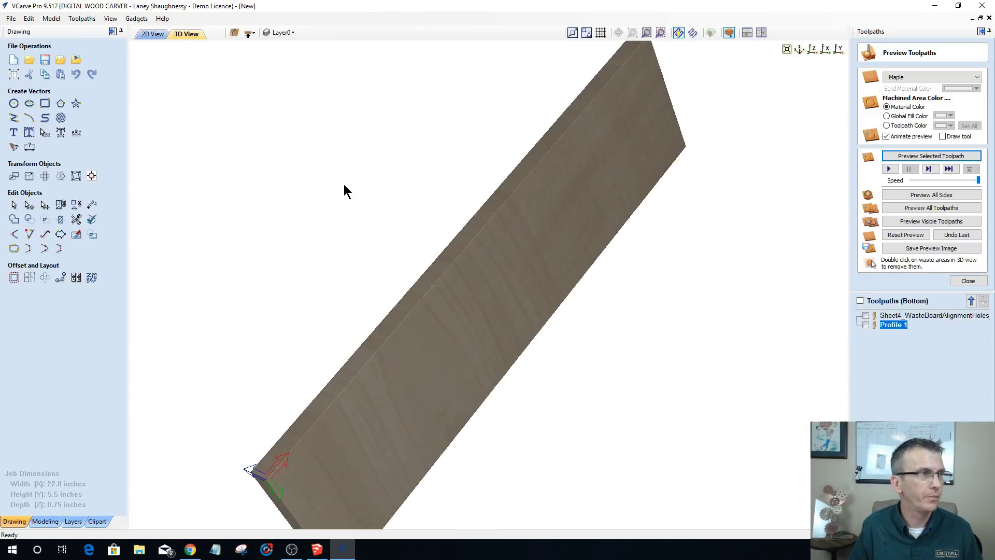
- Preview Sheet 4's top-side alignment hole, pocket and profile toolpaths together and inspect the machined board in 3D
click(250, 33)
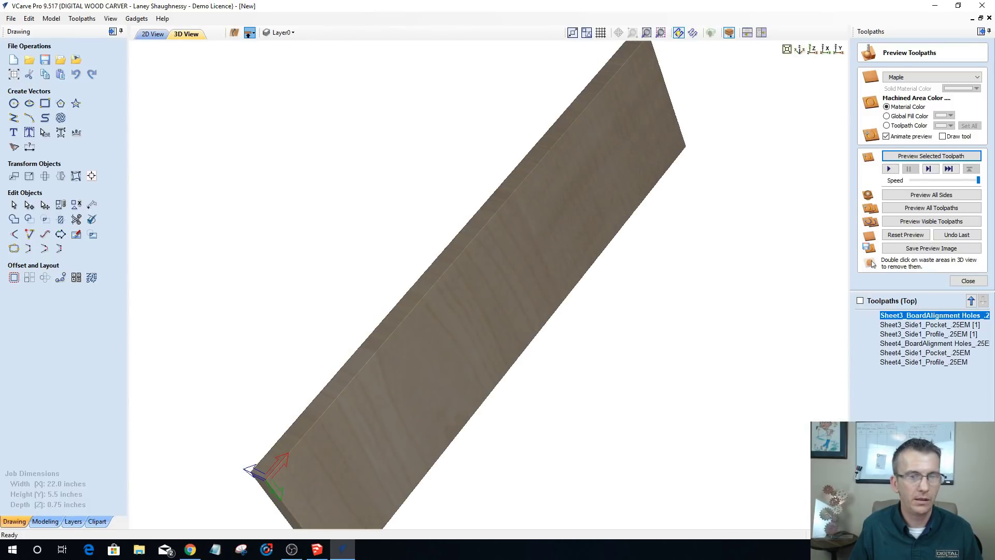
click(865, 343)
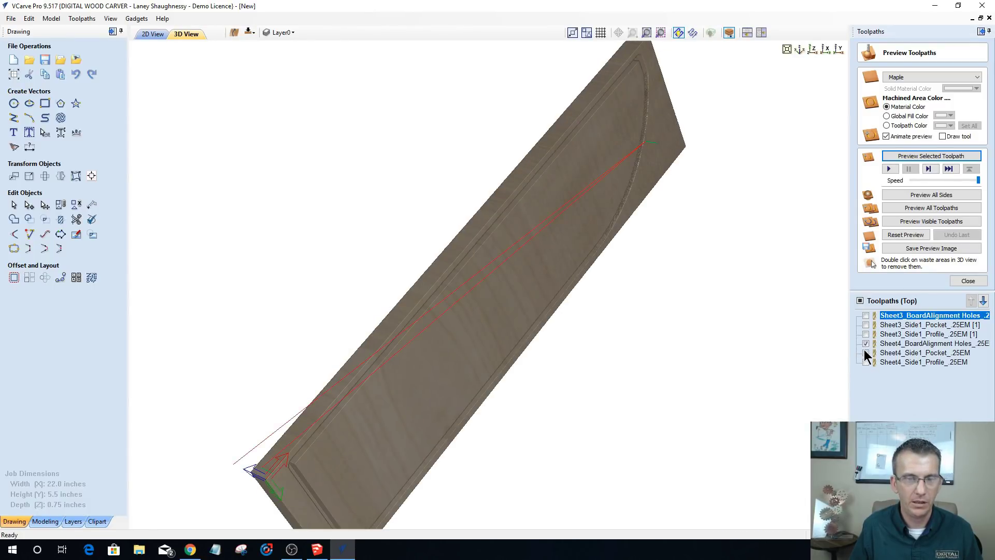
click(865, 352)
click(865, 362)
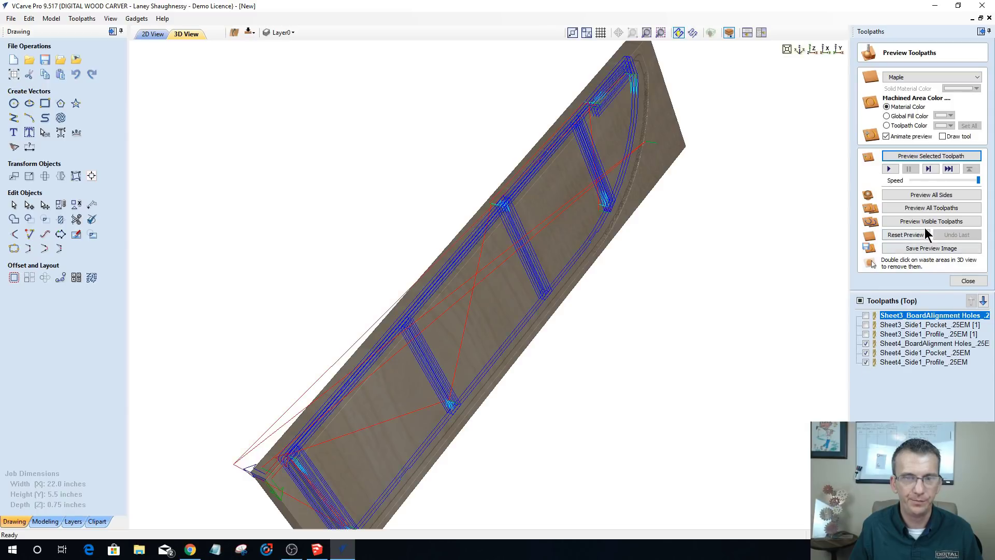
click(919, 221)
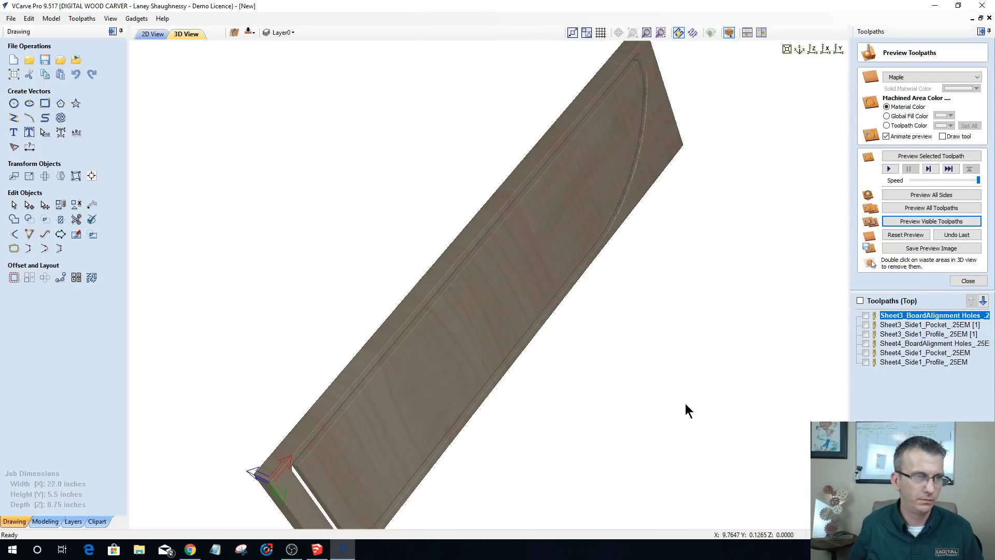
scroll(692, 407, up, 5)
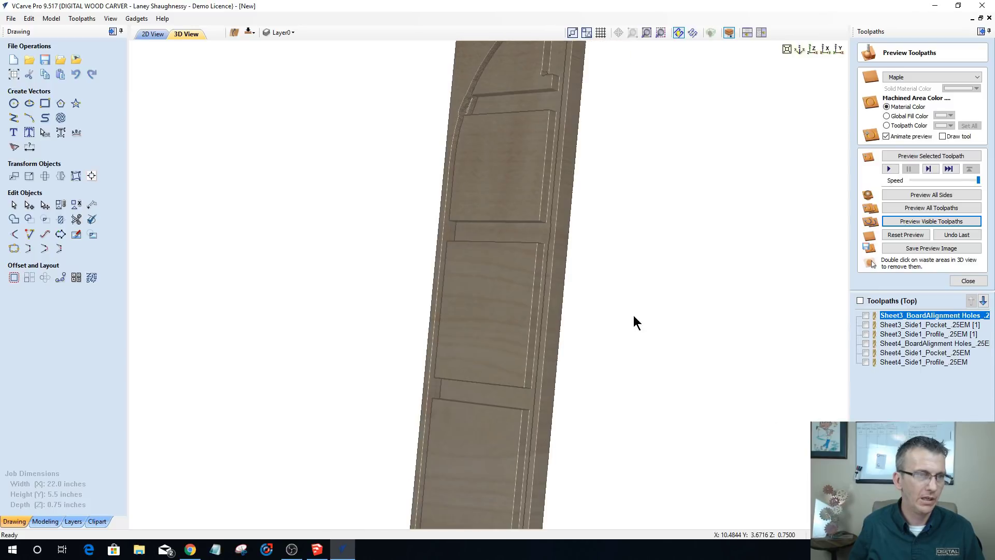
drag(720, 326, 565, 301)
mouse_move(428, 250)
mouse_down()
mouse_move(409, 185)
mouse_move(493, 231)
mouse_move(528, 232)
mouse_move(460, 204)
mouse_move(435, 156)
mouse_move(415, 142)
mouse_move(358, 329)
mouse_move(531, 373)
mouse_move(508, 338)
mouse_move(541, 350)
mouse_up()
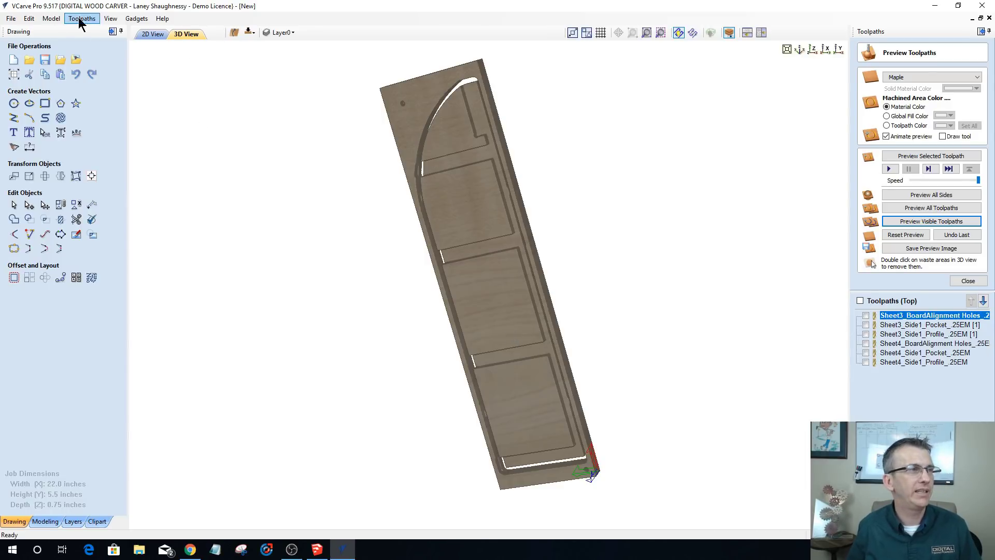
- Compare the panel outline and alignment holes on Sheet 4's bottom and top sides in 2D, ending on the bottom side
click(153, 33)
click(249, 35)
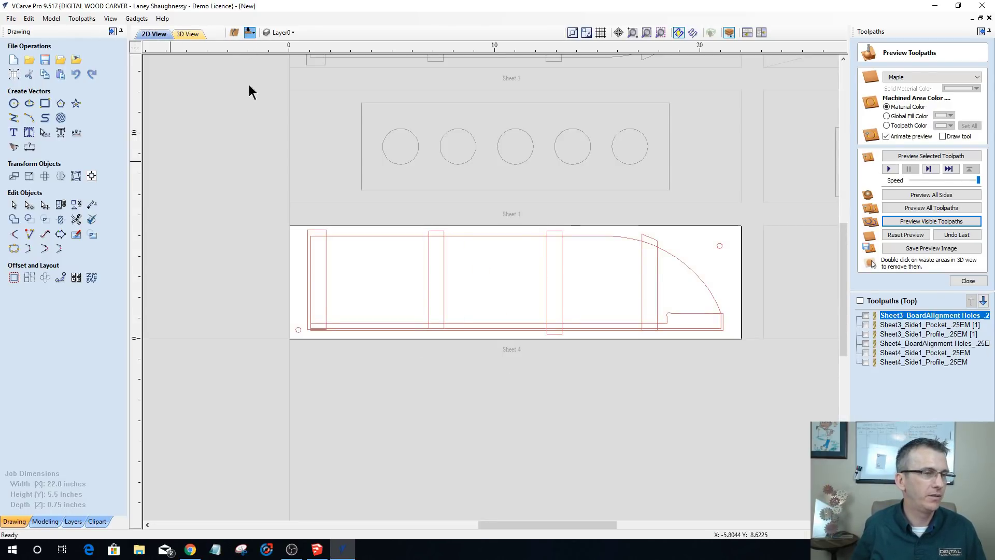
scroll(511, 285, up, 2)
scroll(511, 284, down, 5)
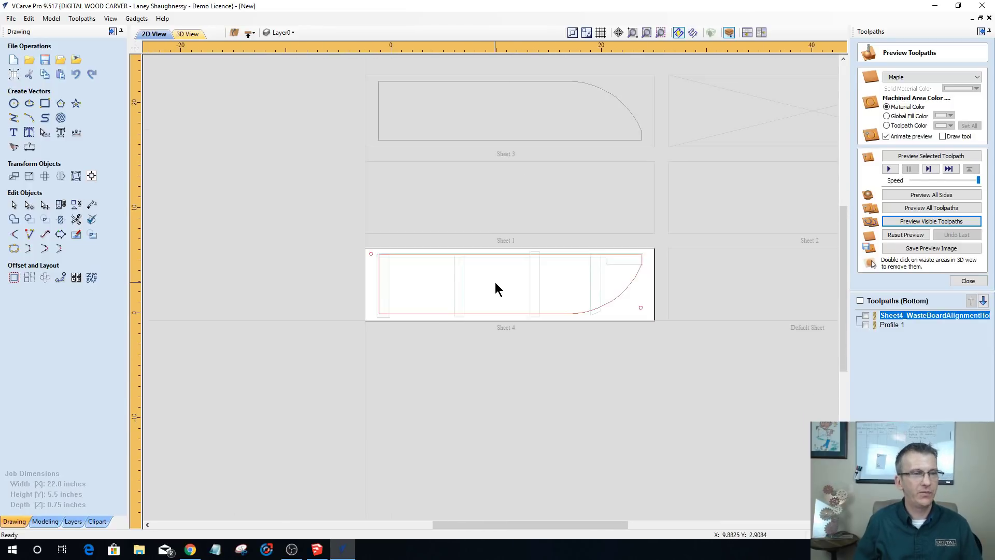
scroll(546, 295, up, 2)
scroll(546, 295, up, 2)
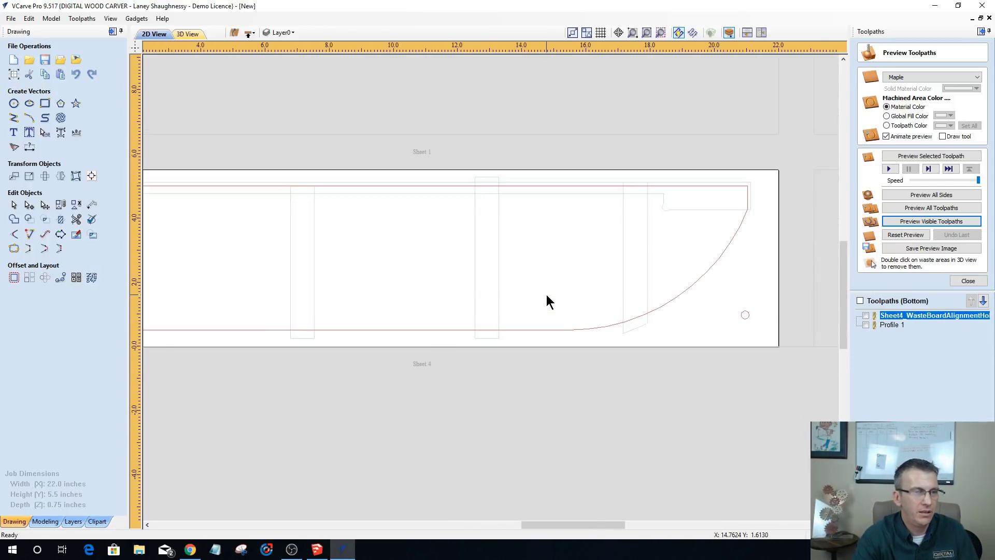
scroll(511, 358, down, 1)
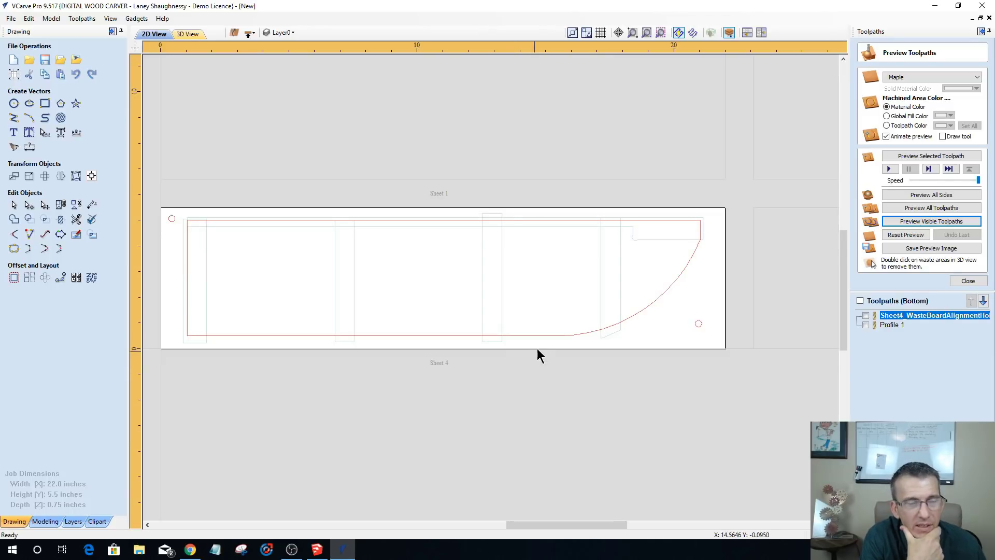
click(249, 33)
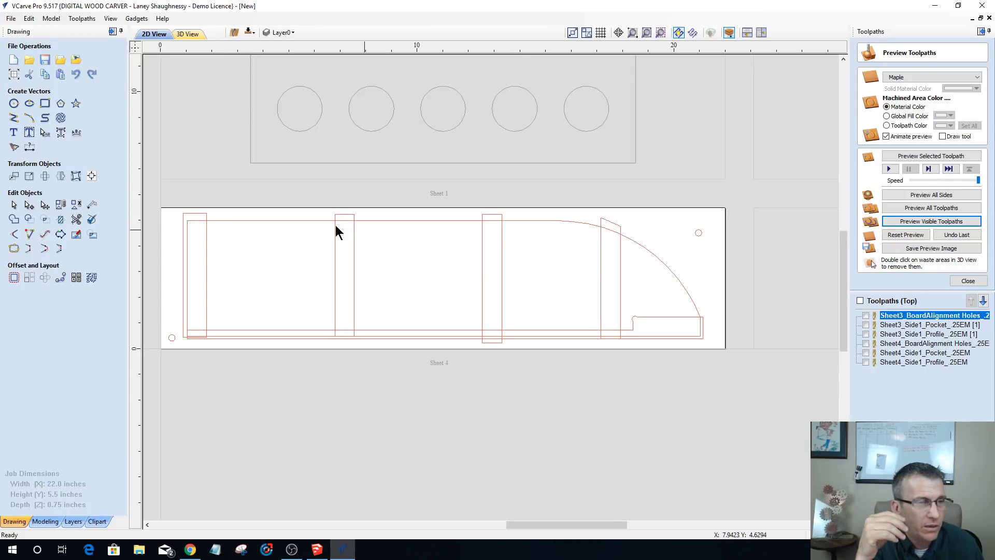
click(249, 32)
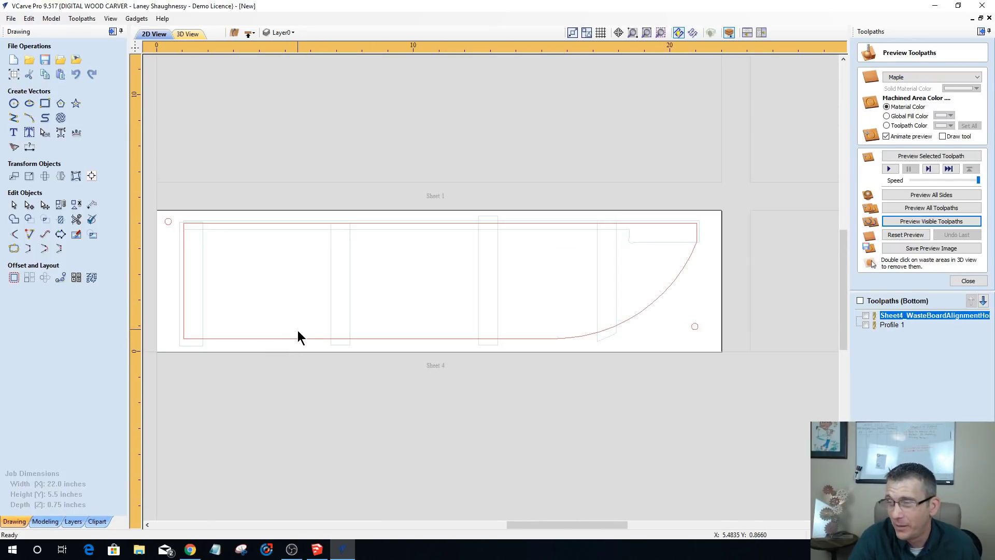
- Select the bottom-side panel outline on Sheet 4 and rotate it 90 degrees about its centre
scroll(364, 365, down, 1)
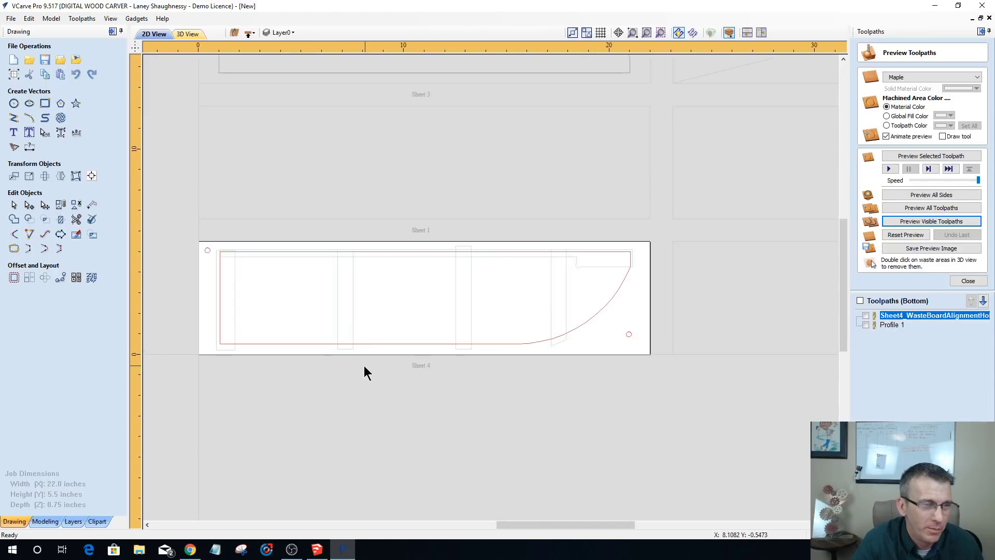
scroll(301, 320, up, 2)
scroll(313, 326, down, 1)
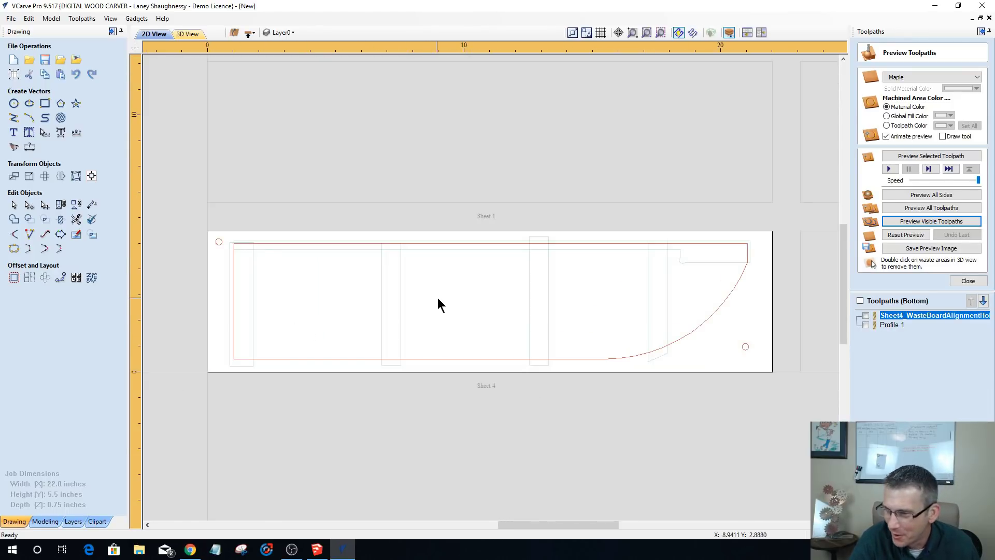
scroll(498, 386, up, 1)
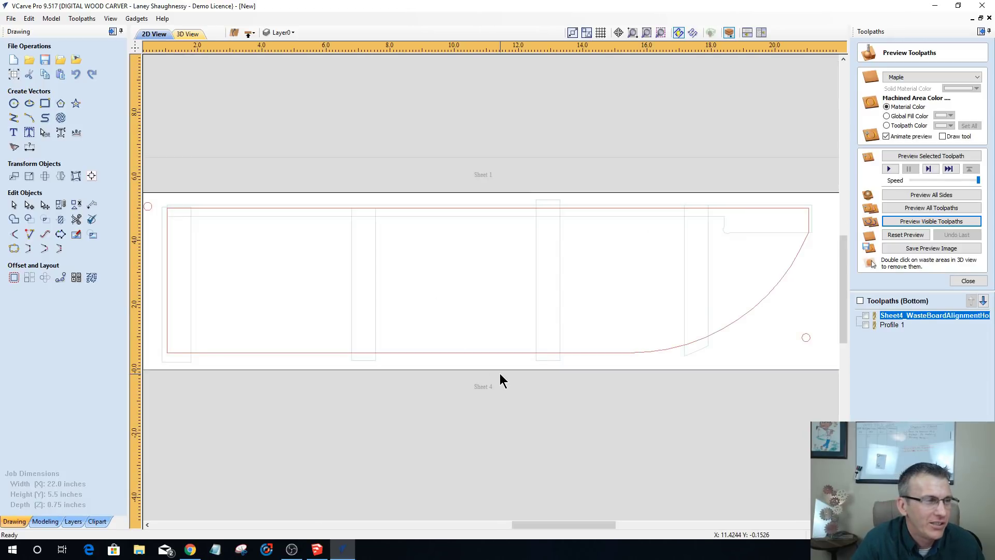
scroll(494, 363, down, 1)
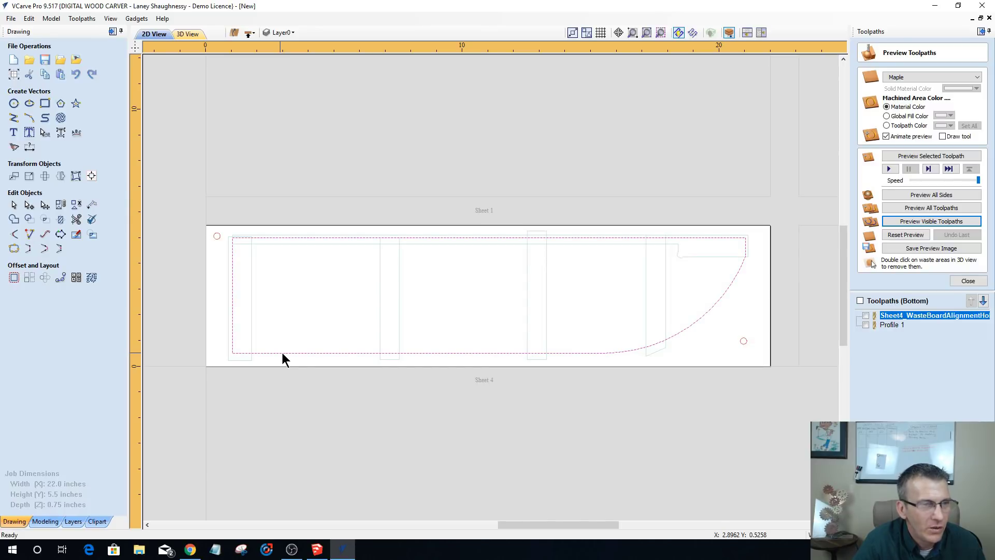
scroll(479, 352, down, 1)
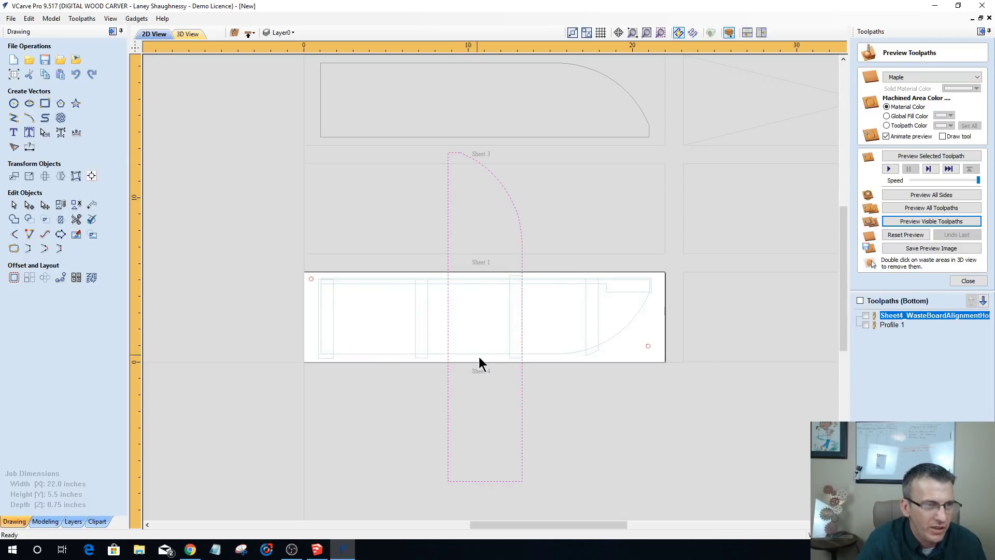
- Examine the rotated panel outline's position relative to Sheet 4's edges and alignment holes, and switch to Chrome
scroll(480, 359, up, 1)
scroll(477, 352, down, 1)
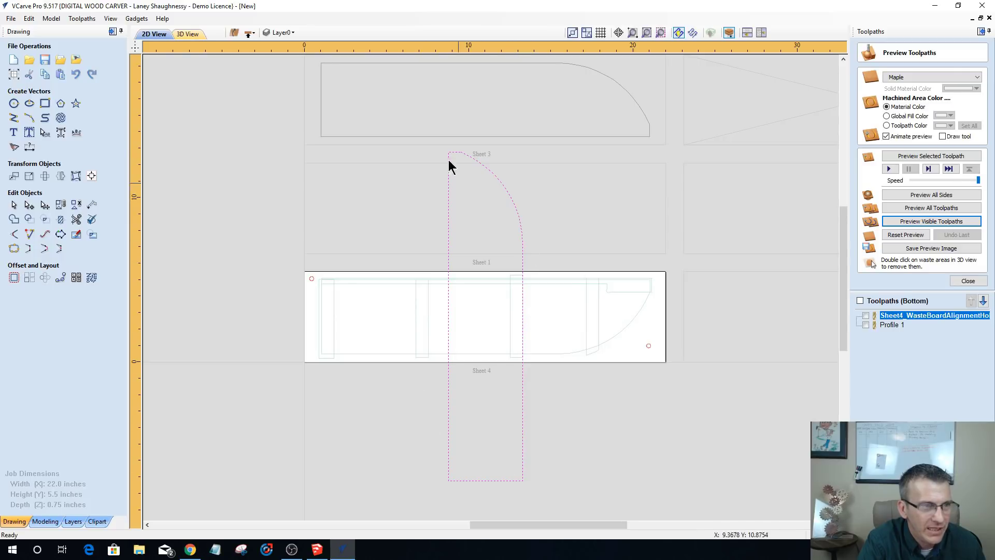
scroll(501, 450, up, 1)
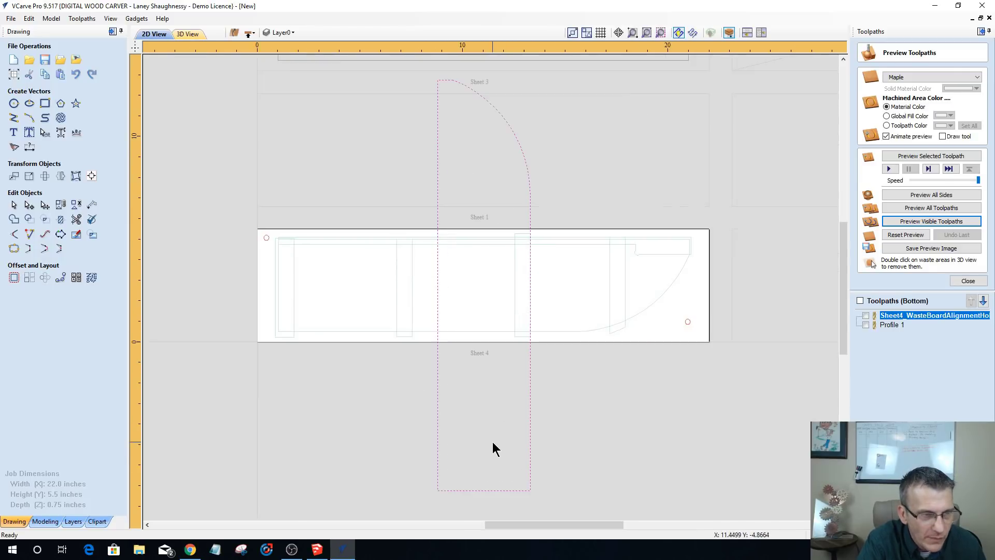
scroll(478, 258, down, 1)
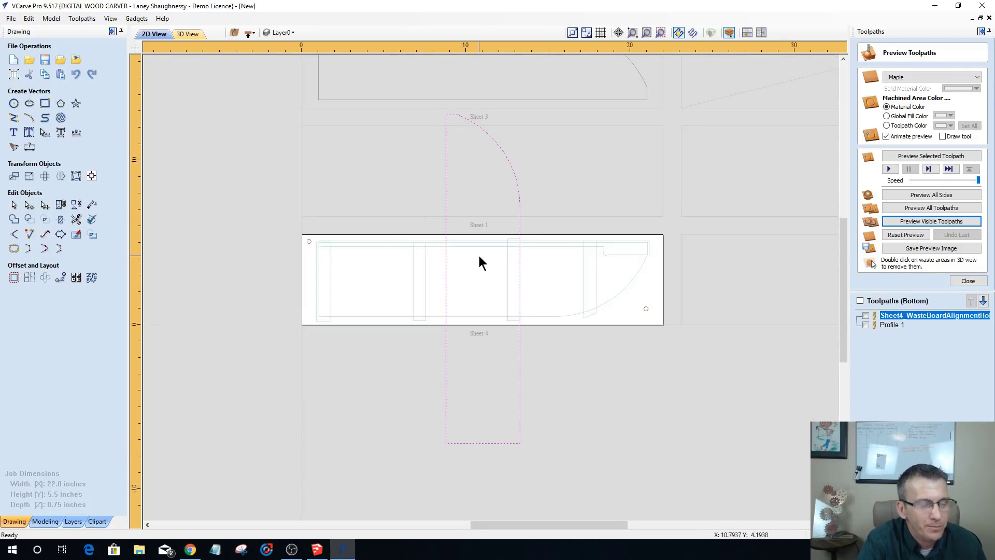
scroll(482, 255, up, 2)
scroll(484, 246, down, 1)
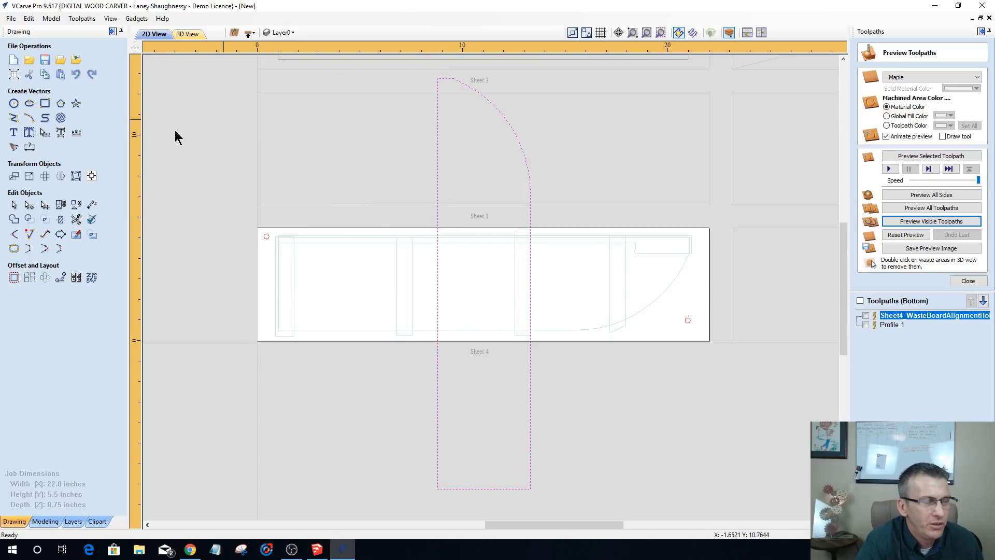
scroll(445, 179, up, 2)
scroll(454, 182, down, 2)
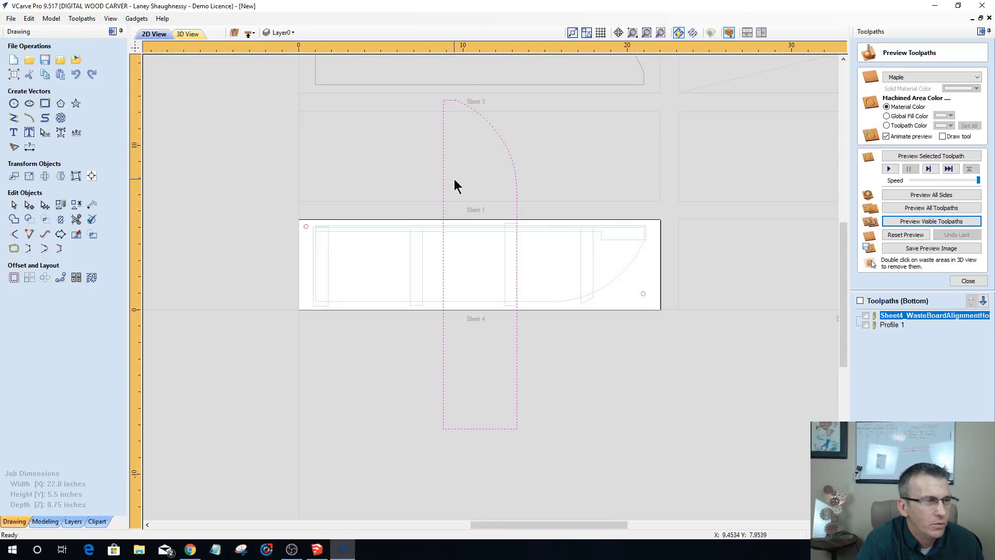
scroll(454, 178, up, 1)
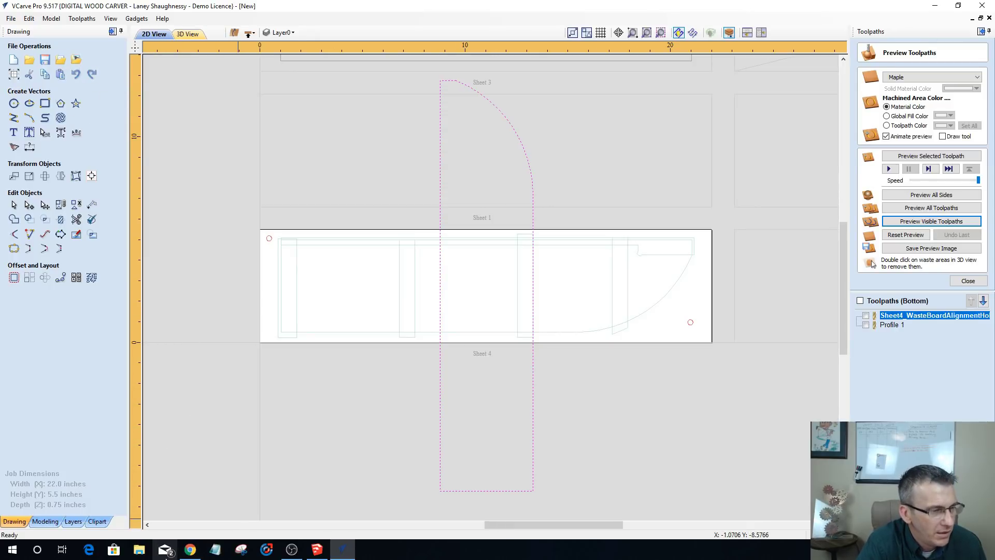
click(190, 550)
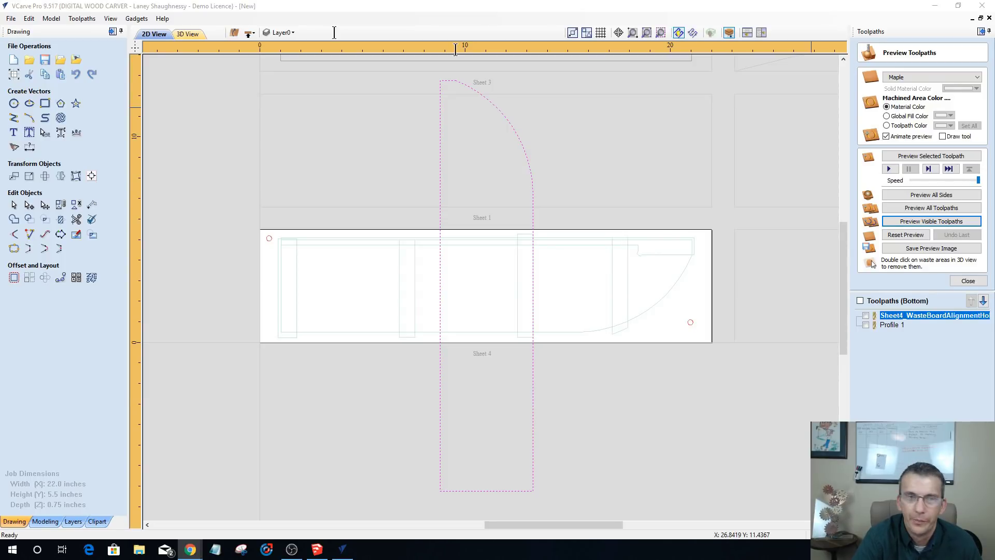
- Browse the tropical flourish vector image results in Chrome and open the red floral border image from 123rf
key(alt+Tab)
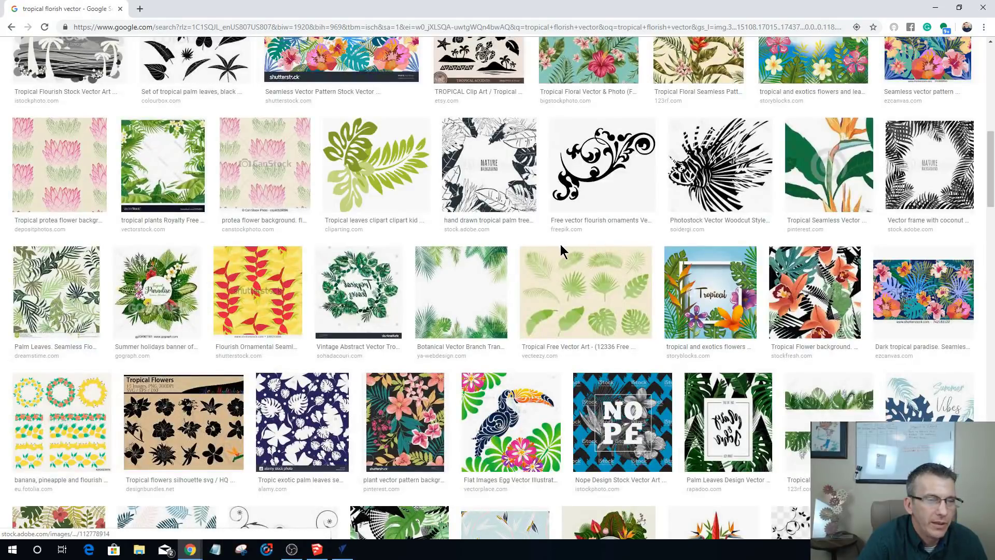
scroll(561, 244, down, 8)
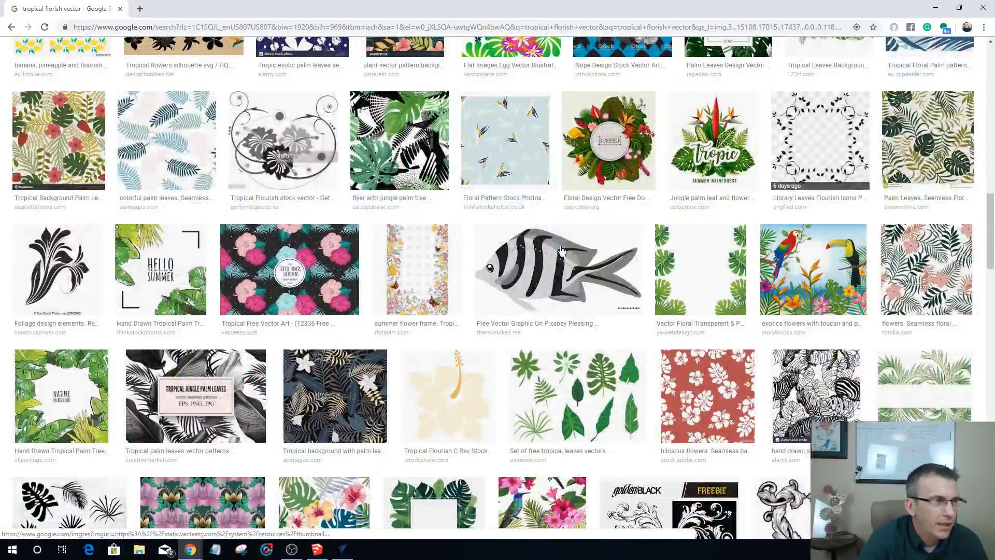
scroll(561, 250, down, 5)
scroll(560, 250, down, 4)
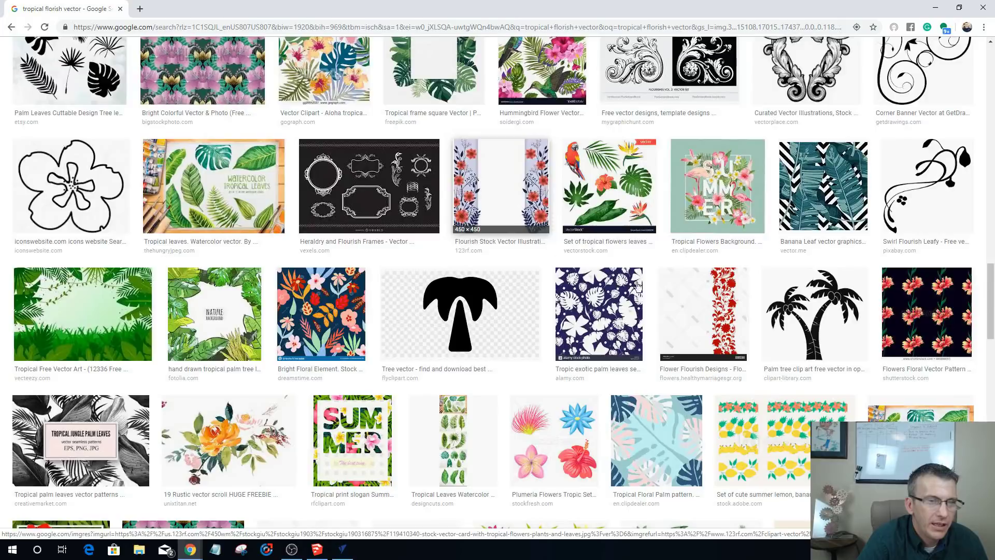
click(727, 318)
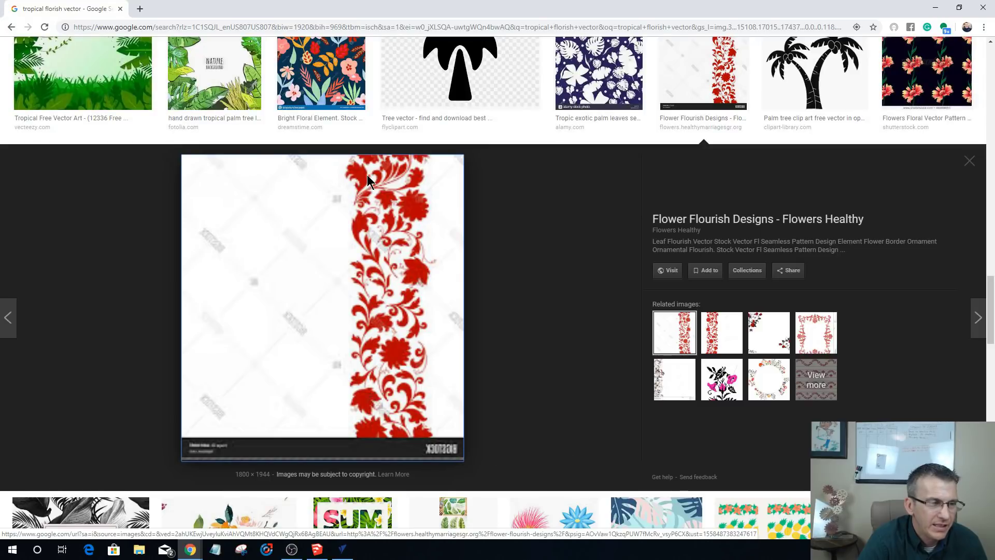
click(661, 376)
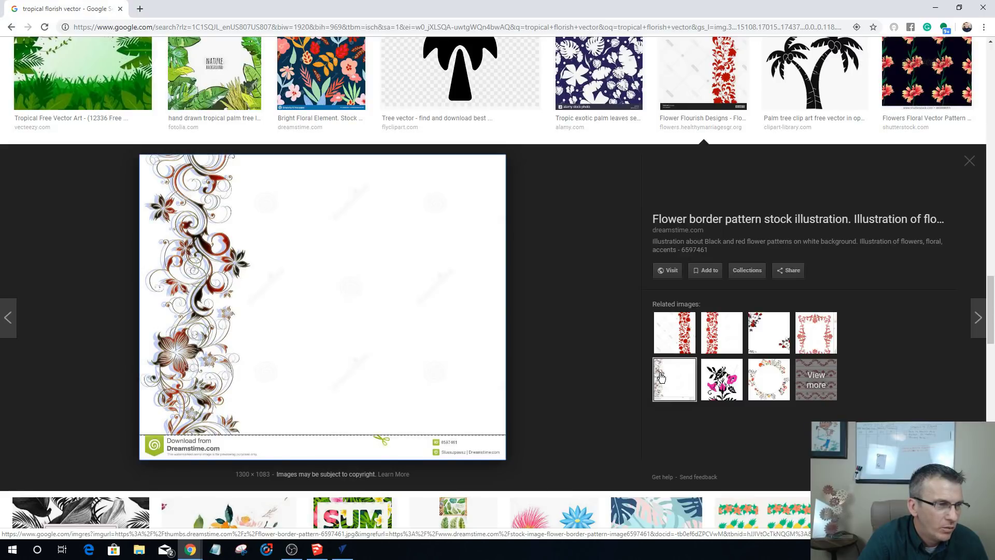
click(721, 336)
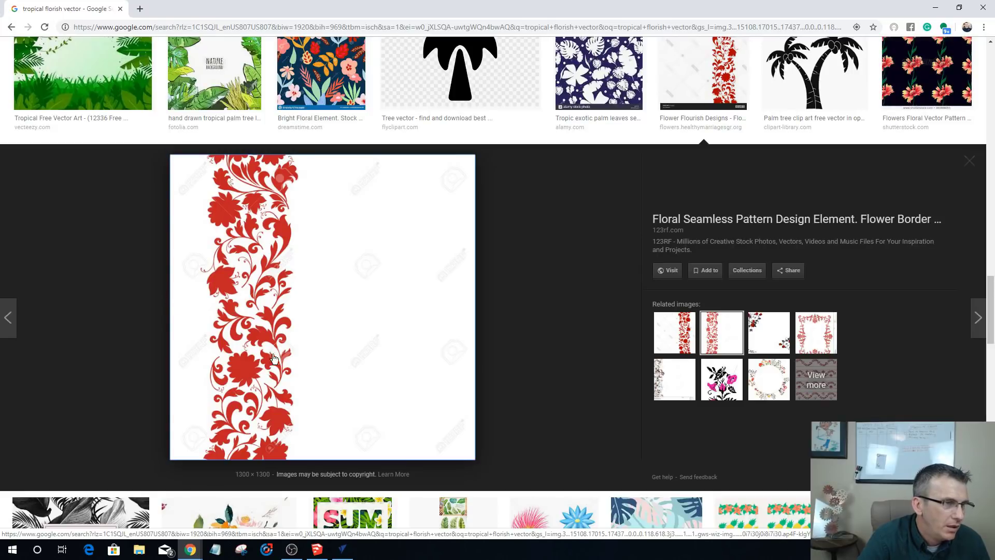
- Save the red floral border image to the Class File folder as flourish.jpg
right_click(273, 330)
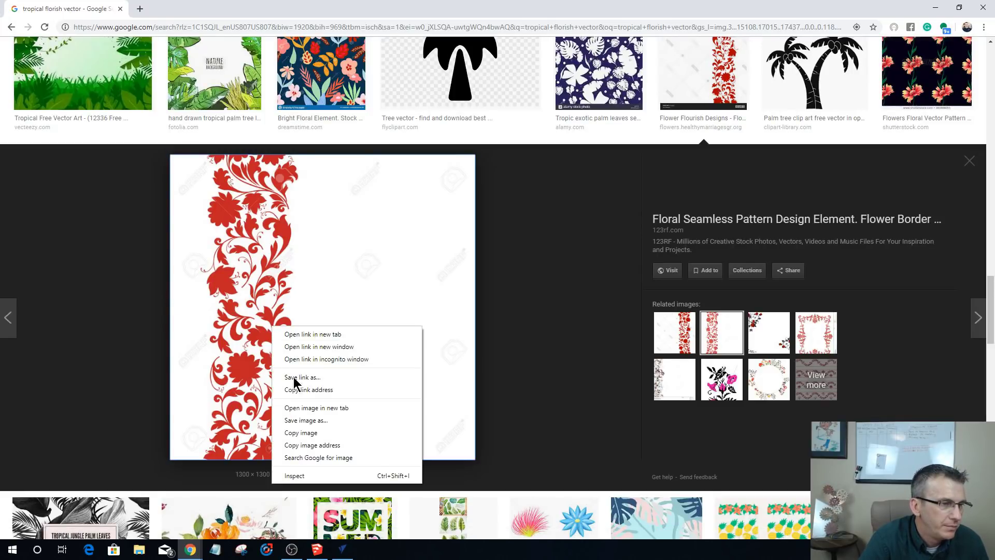
click(299, 421)
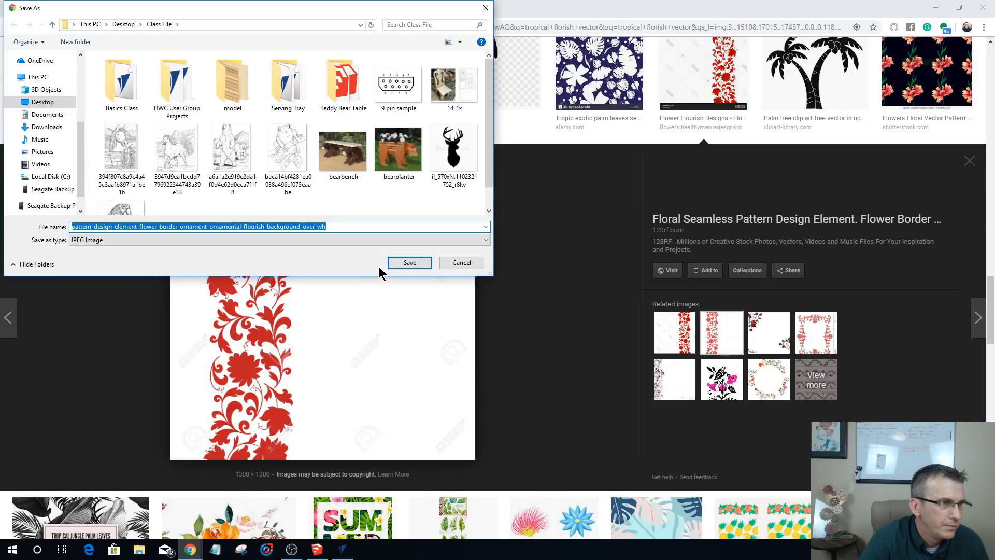
text(flo)
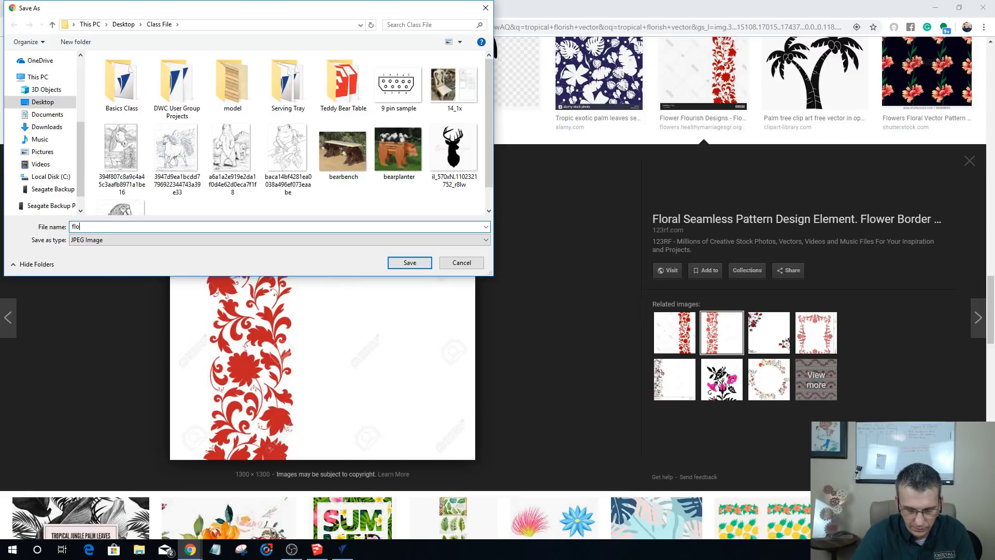
text(wer)
key(Return)
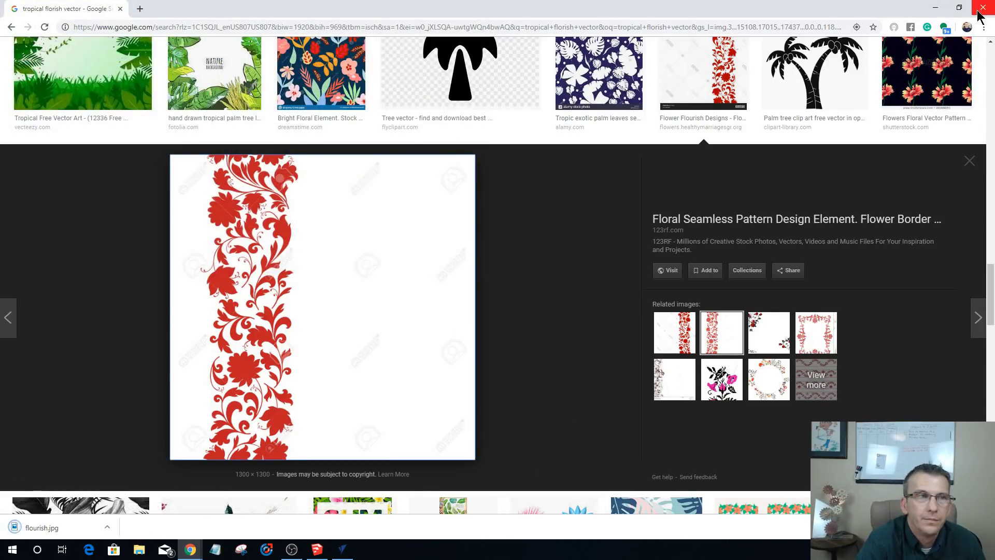
- Switch back to VCarve Pro and import the flourish image from the Class File folder onto Sheet 4's bottom side
key(alt+Tab)
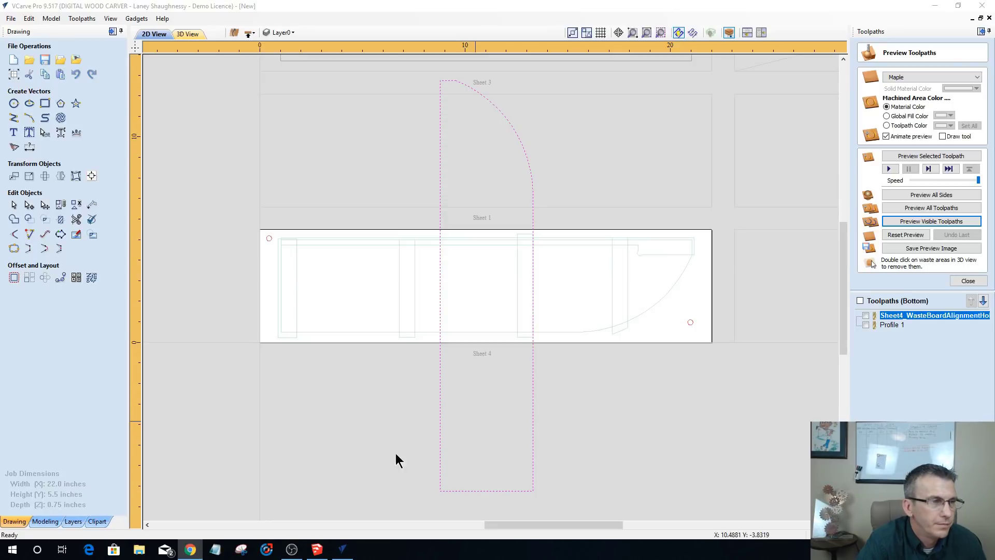
click(75, 60)
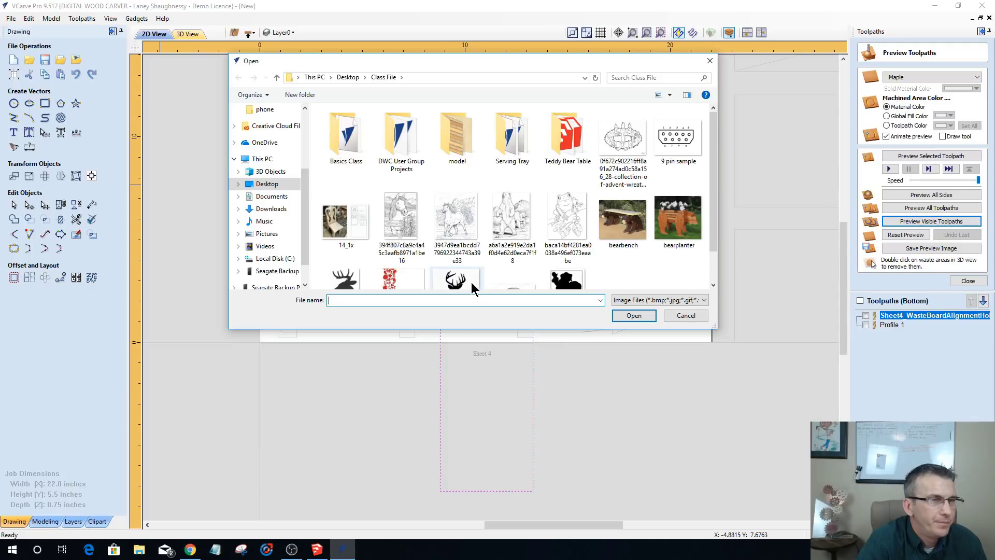
double_click(400, 278)
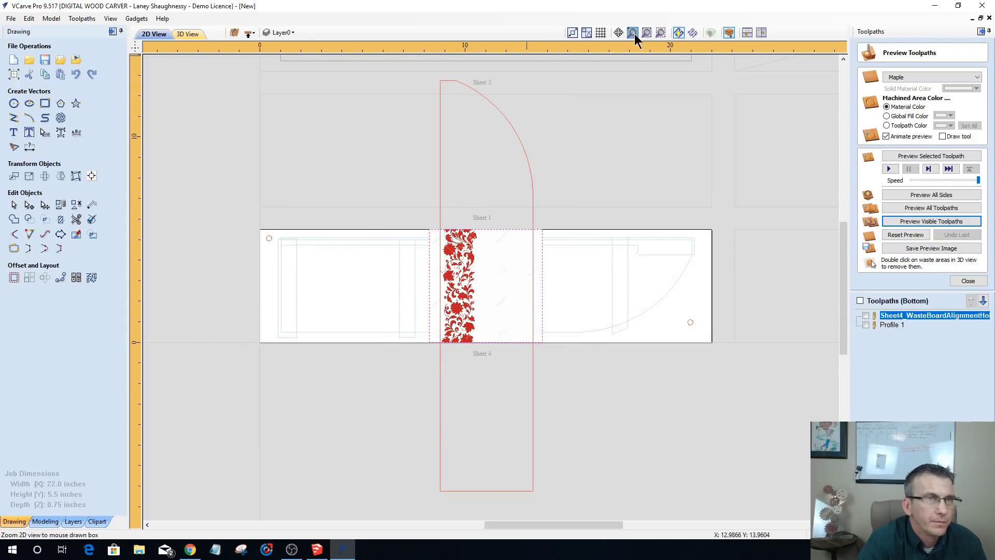
click(659, 32)
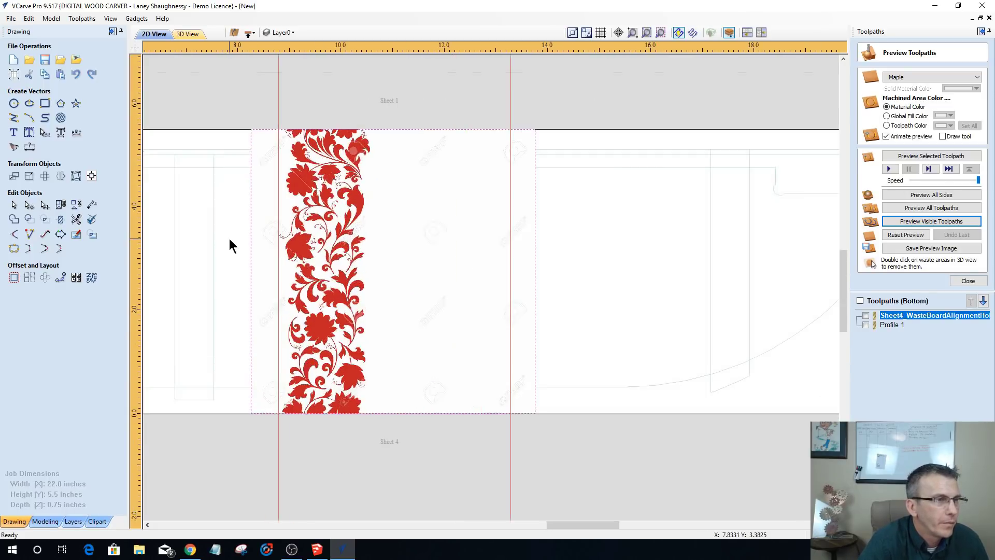
- Set up a black and white bitmap trace of the flourish with a threshold of 0.83 and bitmap fading of 0%
click(14, 147)
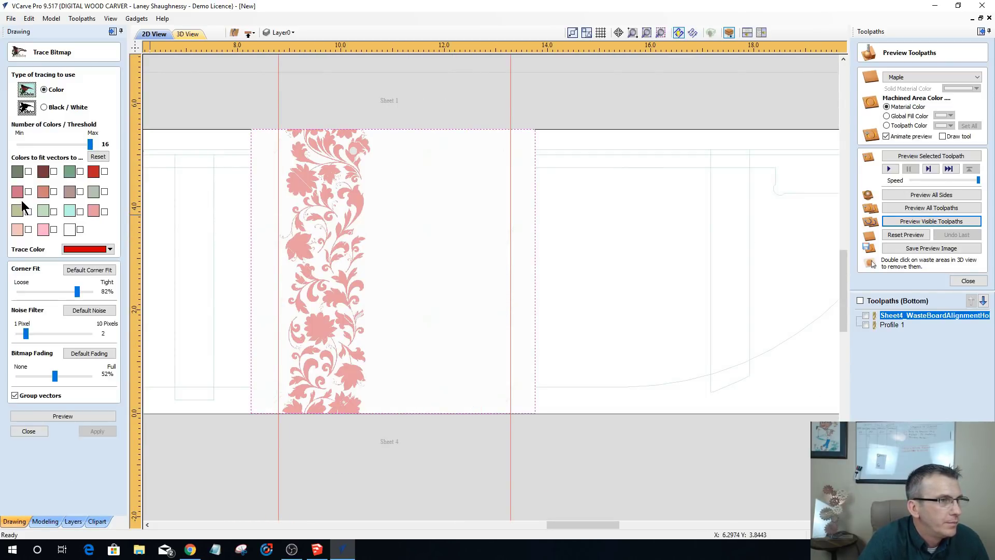
scroll(243, 262, up, 3)
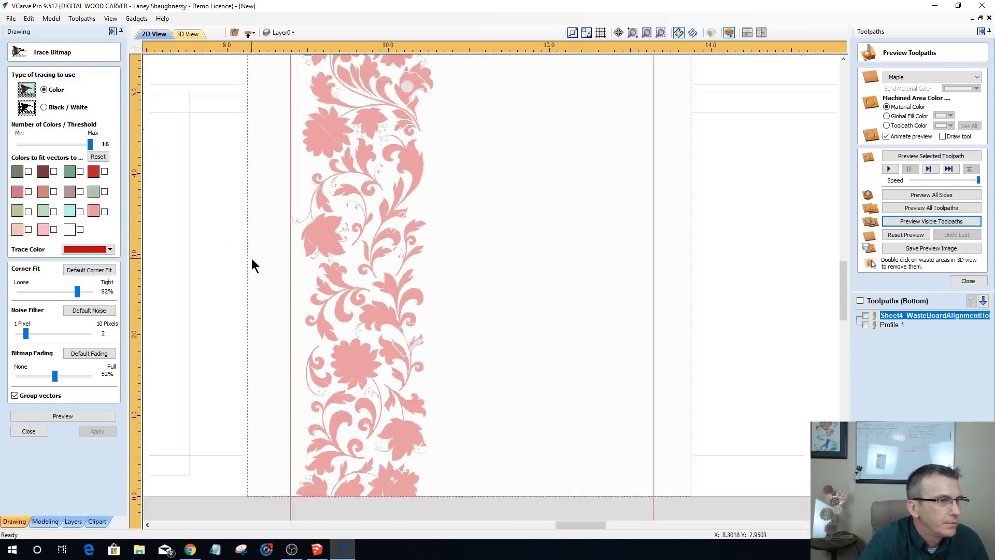
click(44, 107)
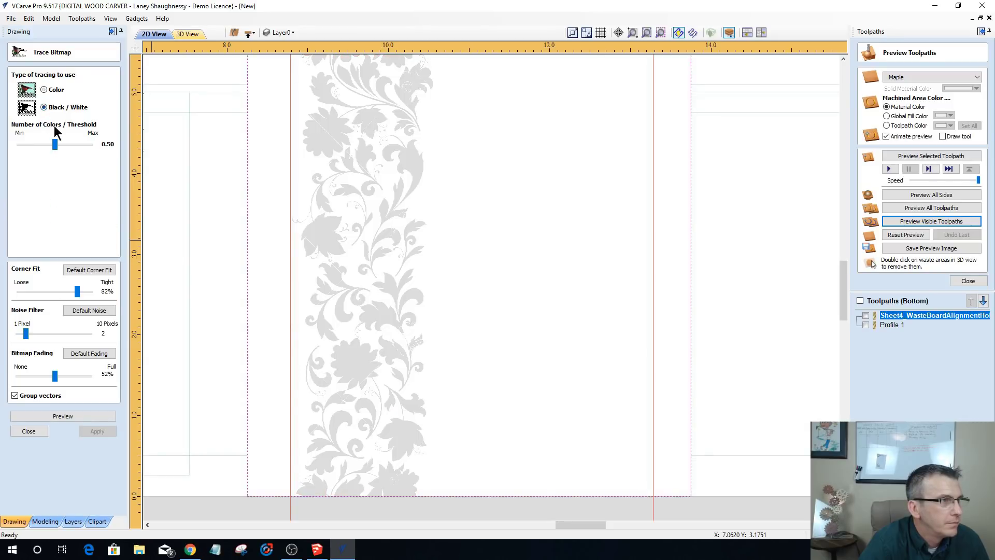
drag(54, 375, 0, 375)
drag(54, 147, 83, 149)
drag(85, 150, 80, 155)
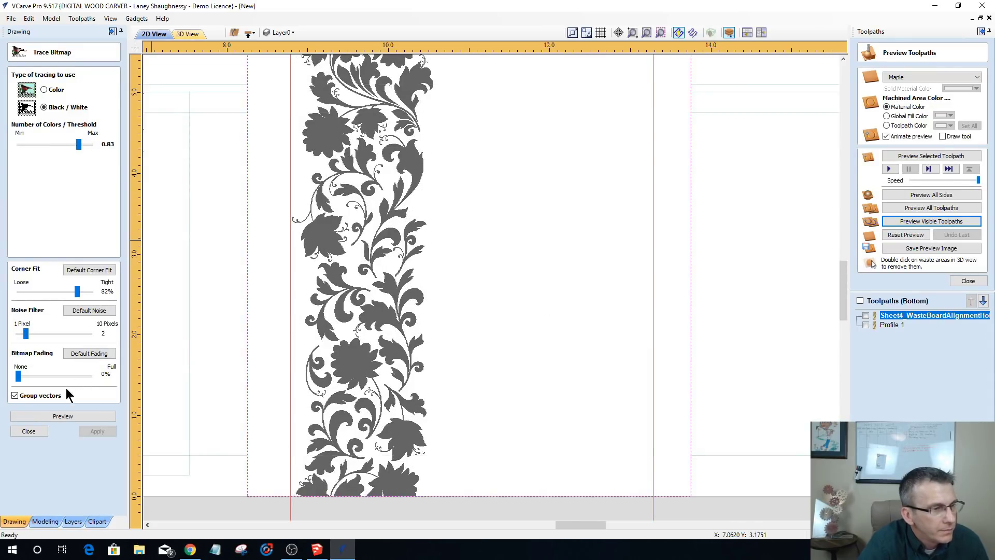
- Create the traced flourish vectors from the bitmap and delete the source image
click(80, 418)
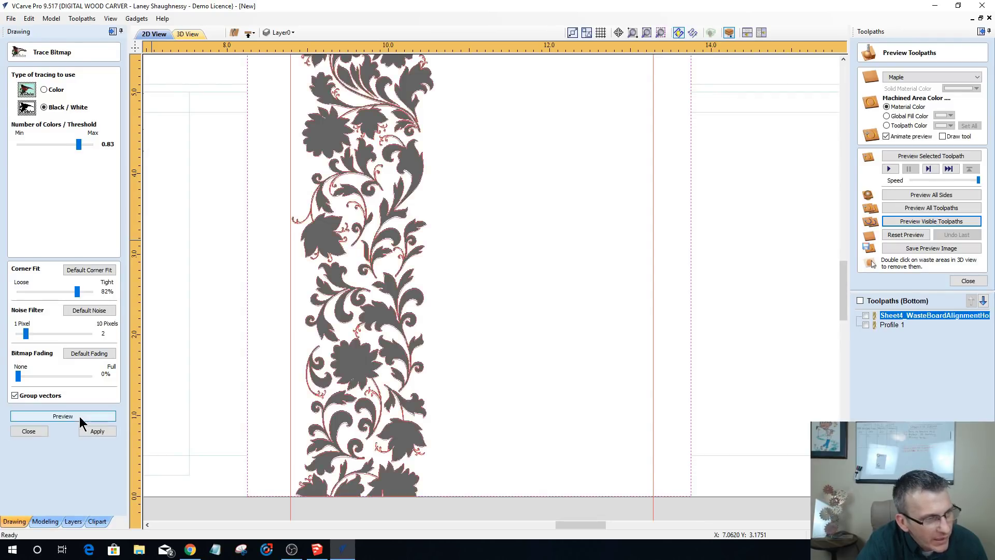
click(28, 430)
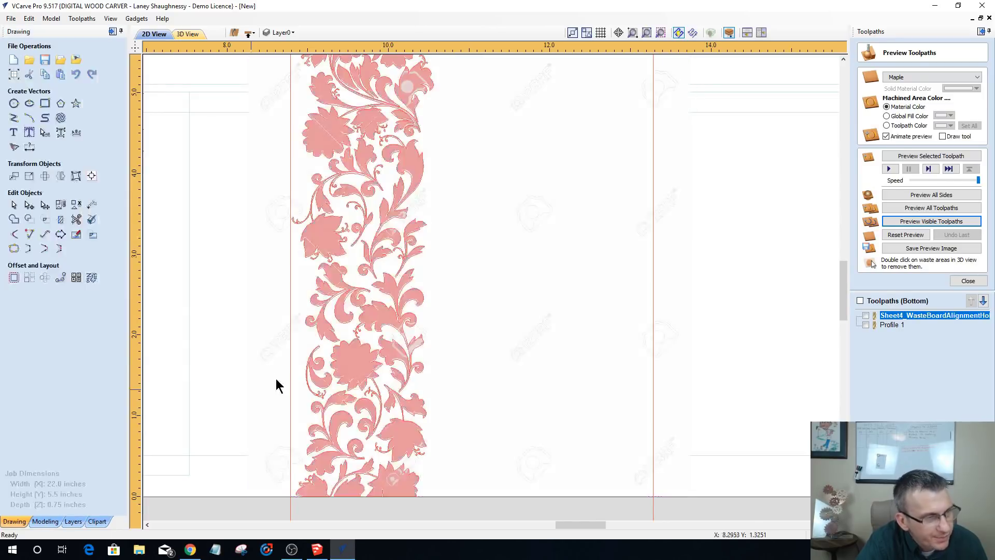
click(502, 148)
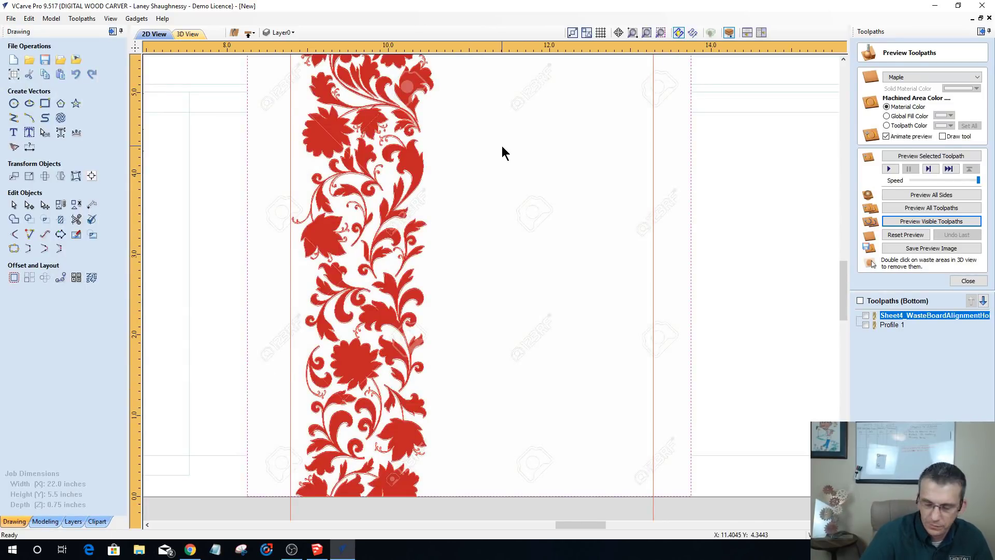
key(Delete)
- Enlarge the traced flourish proportionally to nearly the width of the rotated panel outline, keeping it over the outline's lower part
scroll(539, 228, down, 5)
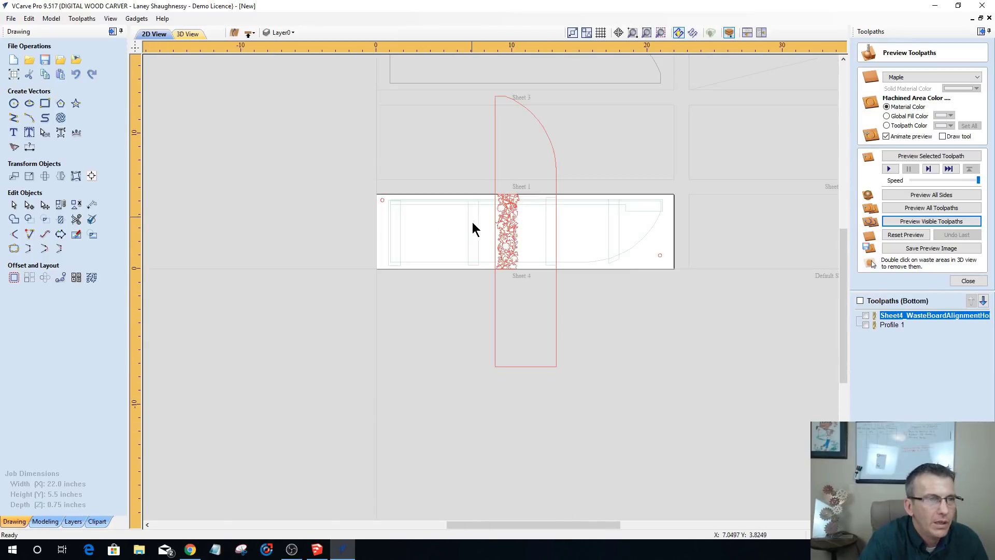
click(511, 211)
click(508, 236)
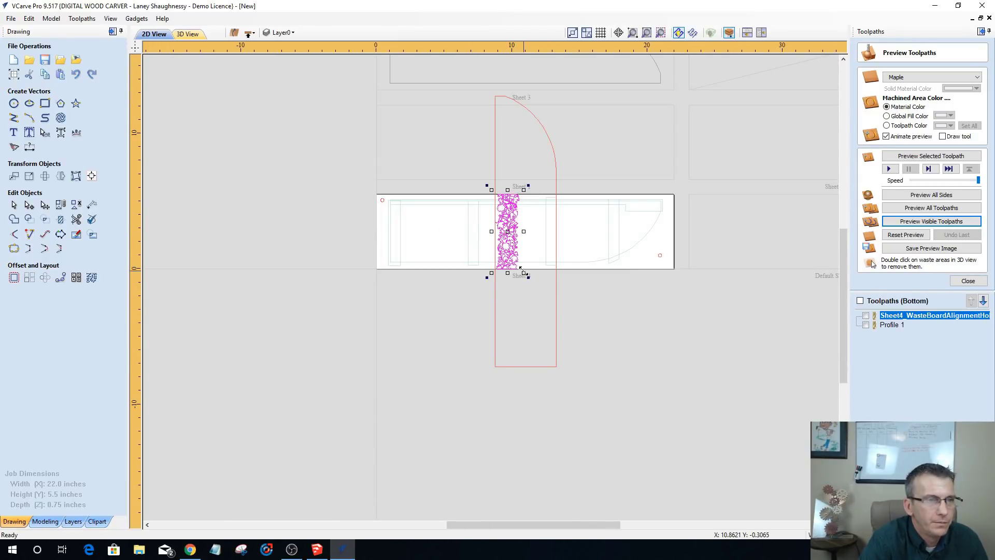
drag(522, 270, 551, 336)
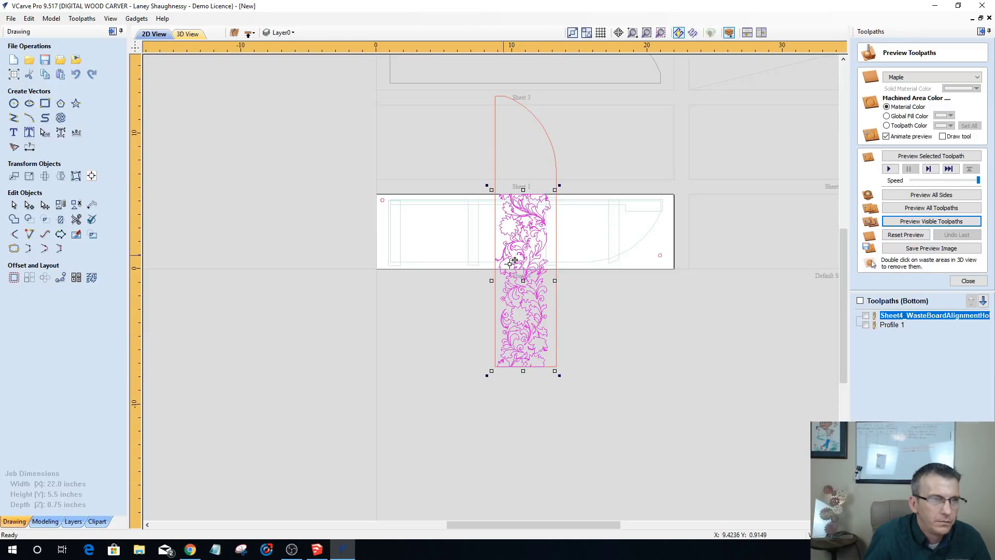
scroll(541, 313, up, 2)
scroll(513, 306, down, 2)
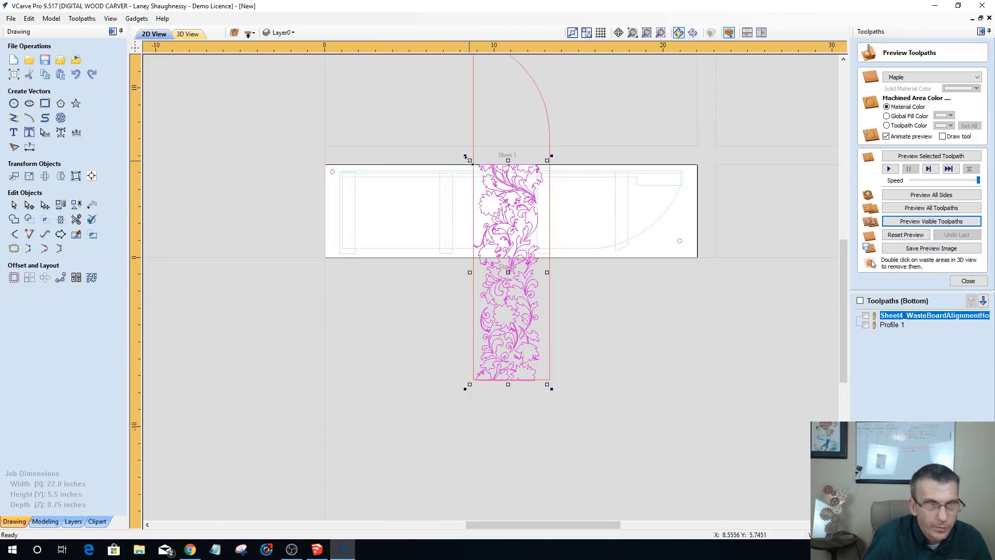
mouse_move(466, 157)
mouse_down()
mouse_move(459, 151)
mouse_move(473, 172)
mouse_move(468, 157)
mouse_up()
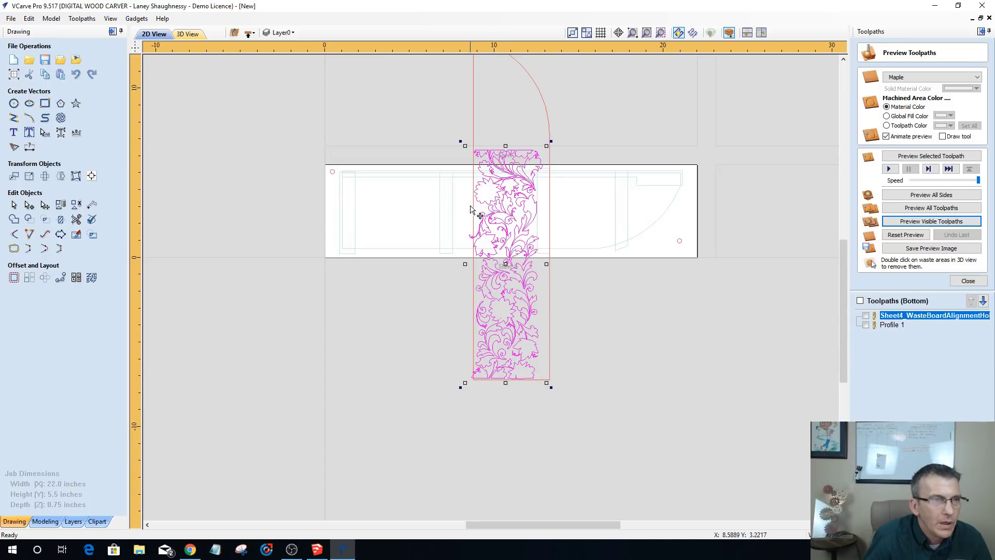
scroll(501, 201, up, 2)
scroll(501, 201, down, 2)
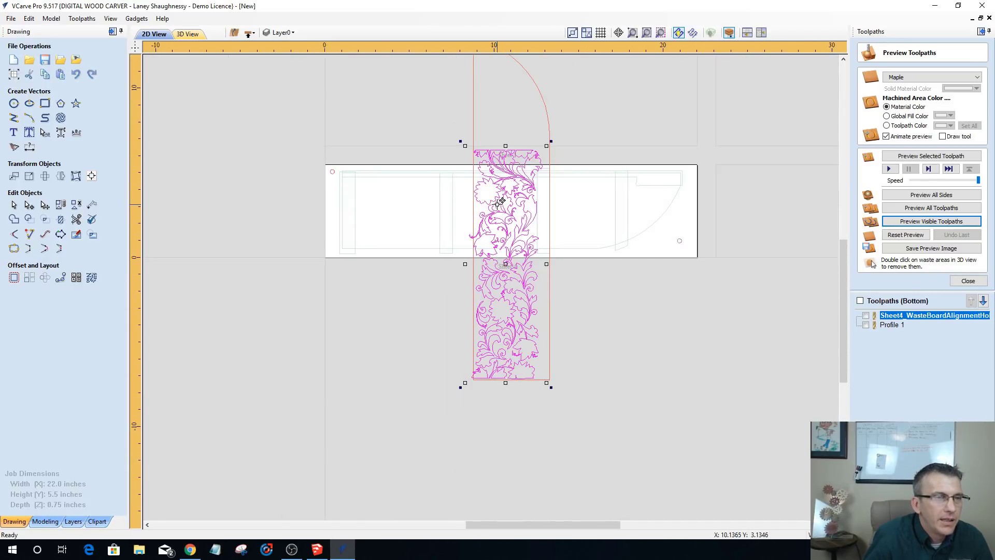
- Centre the flourish on the panel outline and align it to the inside of the outline's lower edge
click(550, 227)
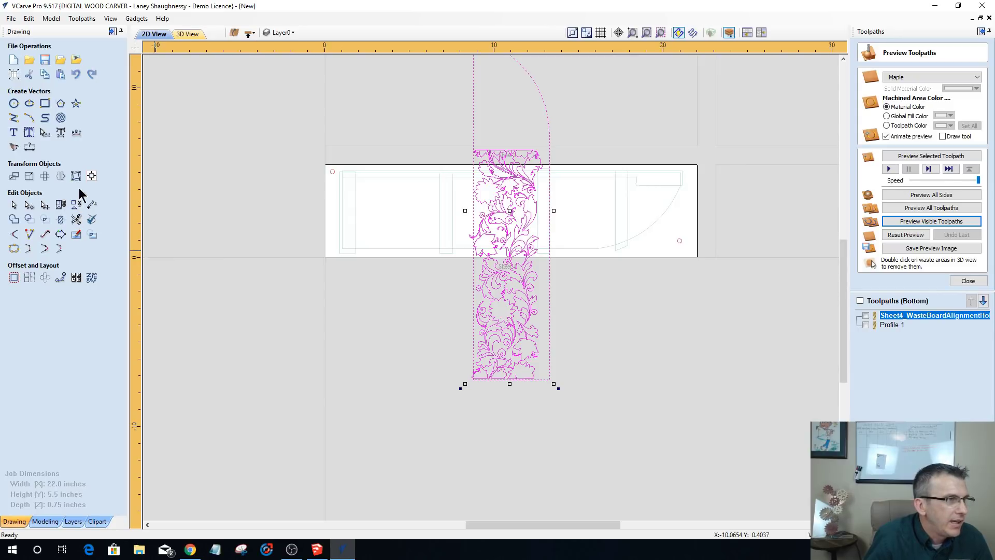
click(91, 175)
click(69, 142)
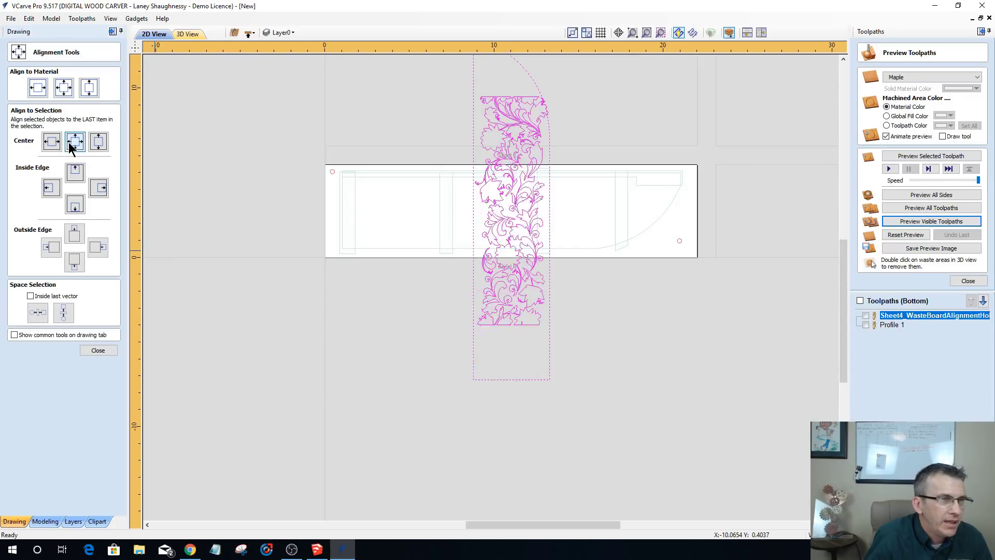
click(74, 208)
click(98, 350)
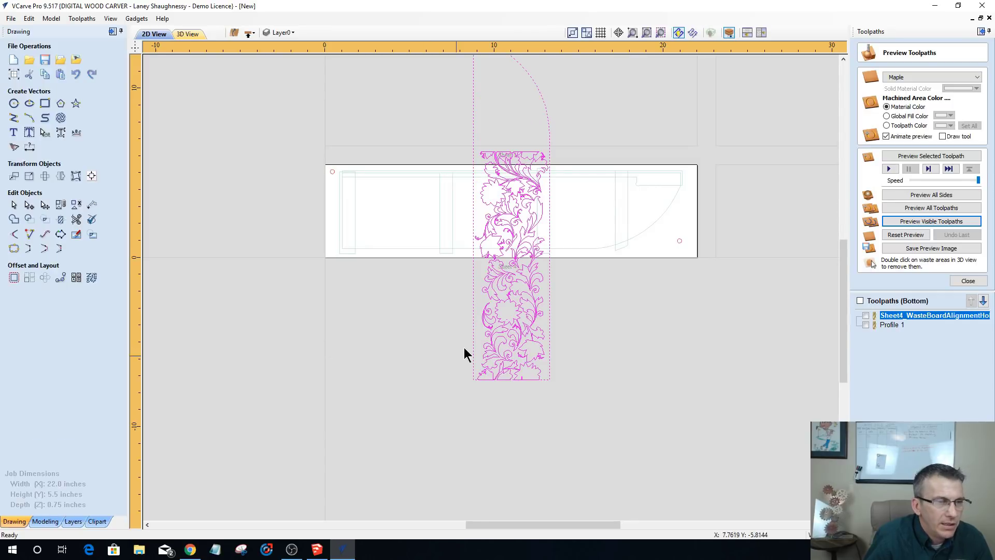
scroll(465, 355, up, 3)
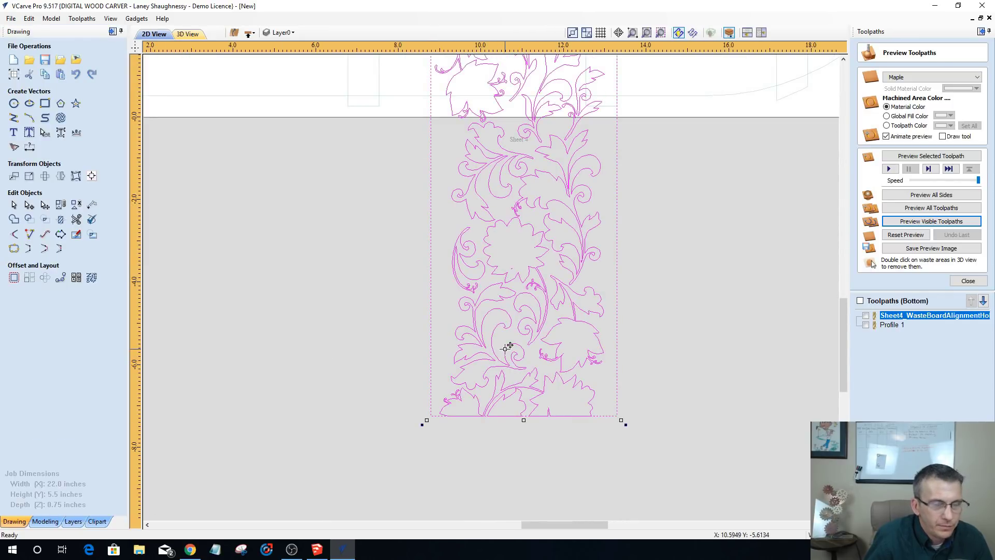
key(Up)
key(Up)
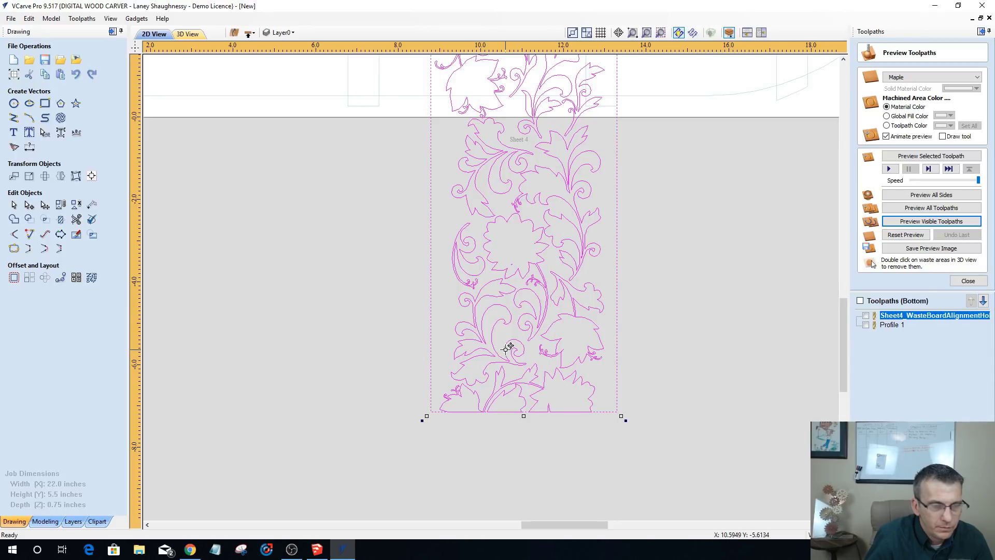
key(Down)
key(Down)
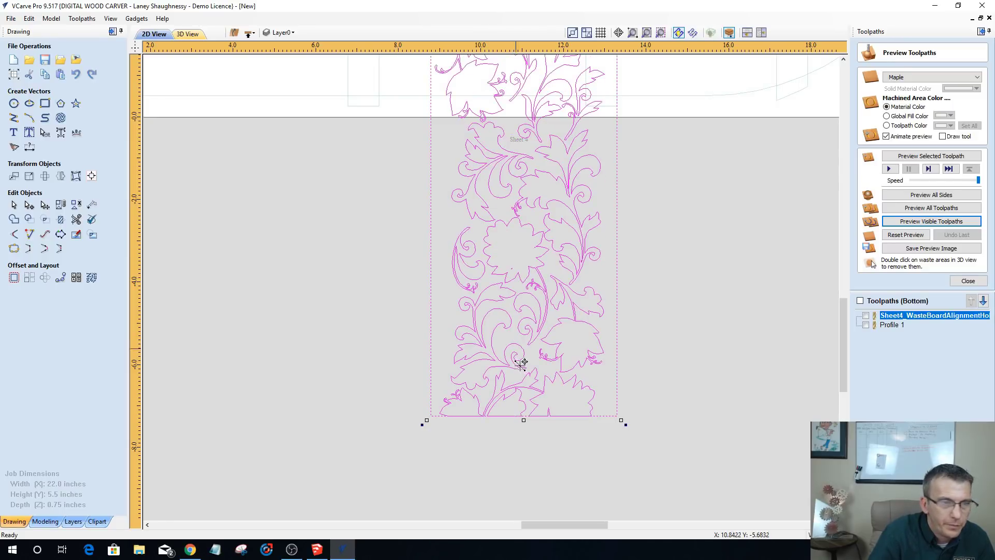
- Select the flourish without the panel outline and move it slightly up from the outline's lower edge
click(398, 324)
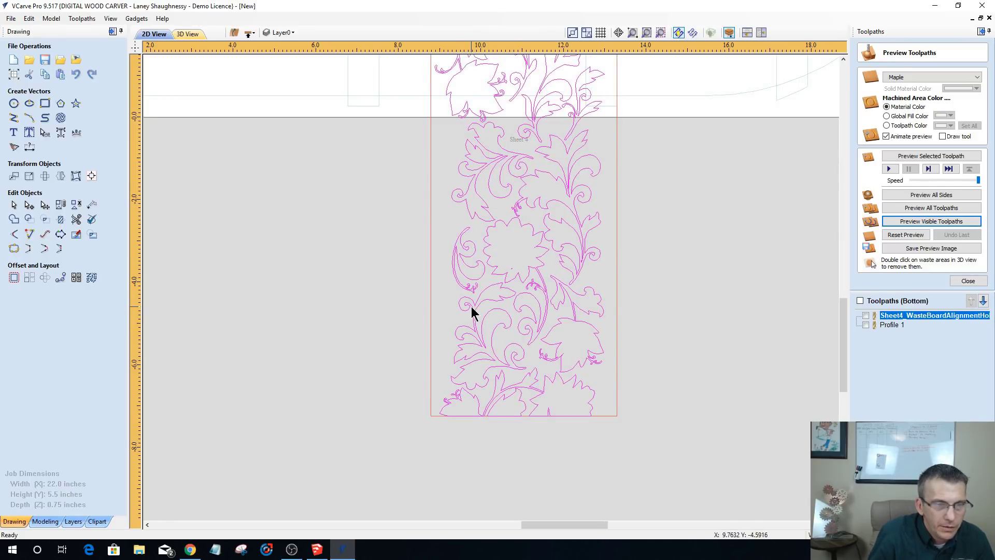
scroll(471, 311, down, 2)
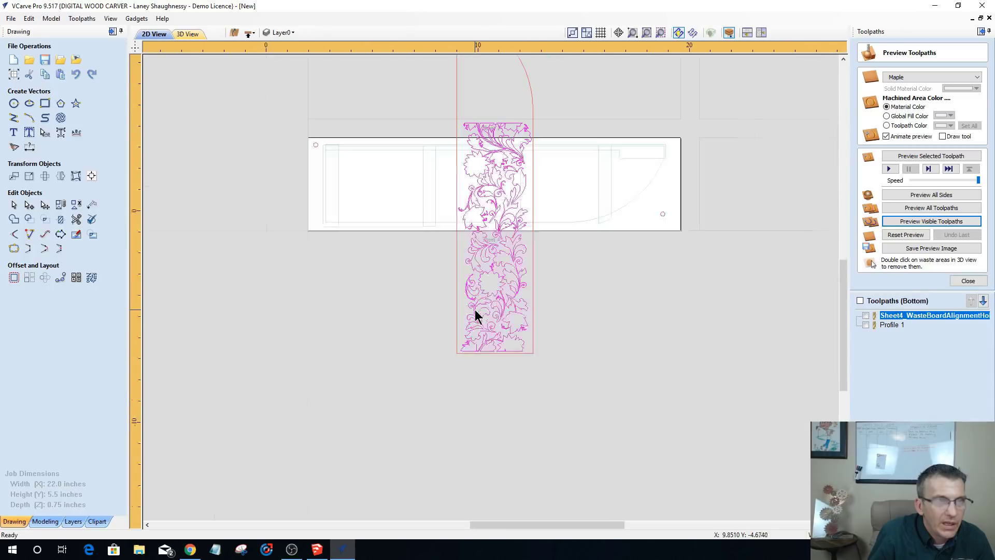
- Import the parrot vector artwork from the DWC User Group Projects folder inside Class File
scroll(507, 72, down, 1)
scroll(494, 52, up, 3)
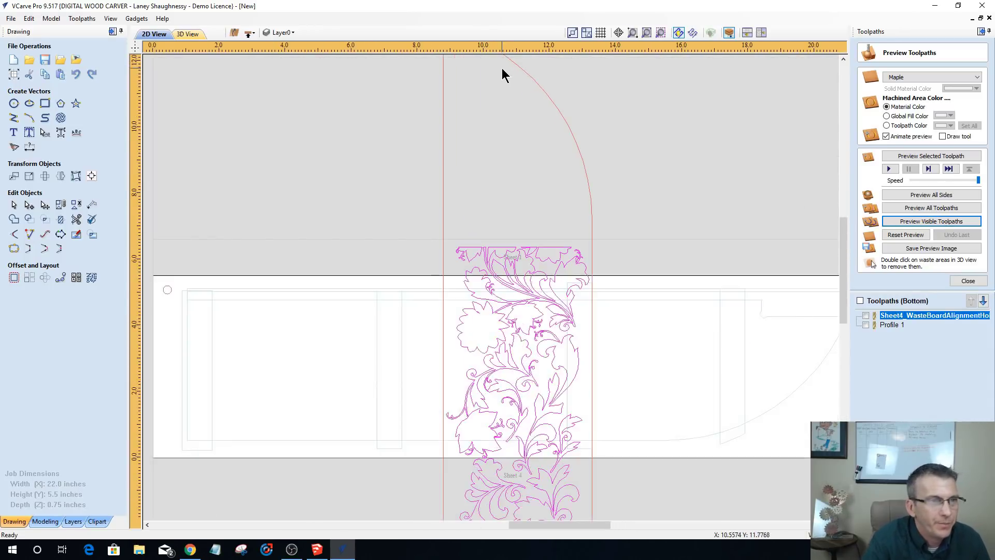
click(60, 60)
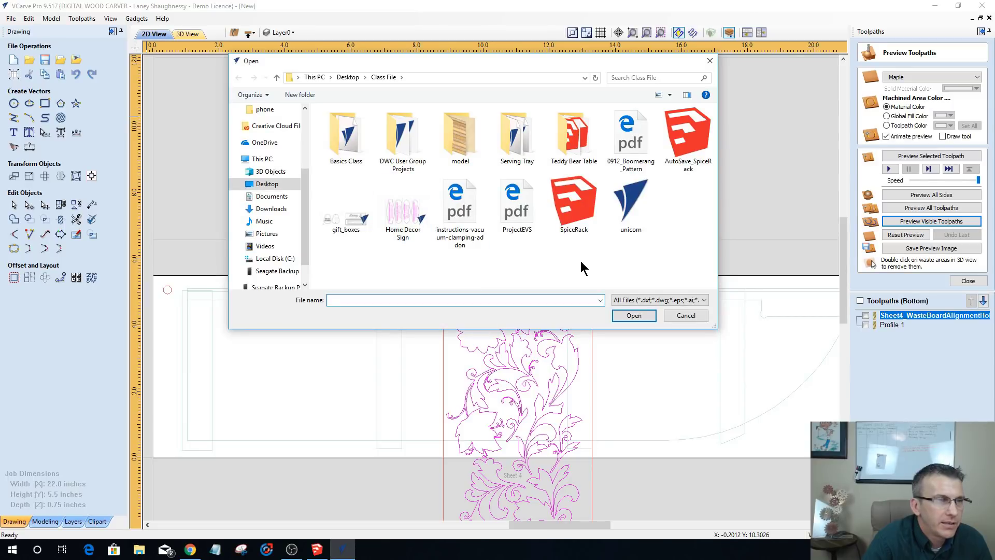
double_click(412, 164)
double_click(336, 277)
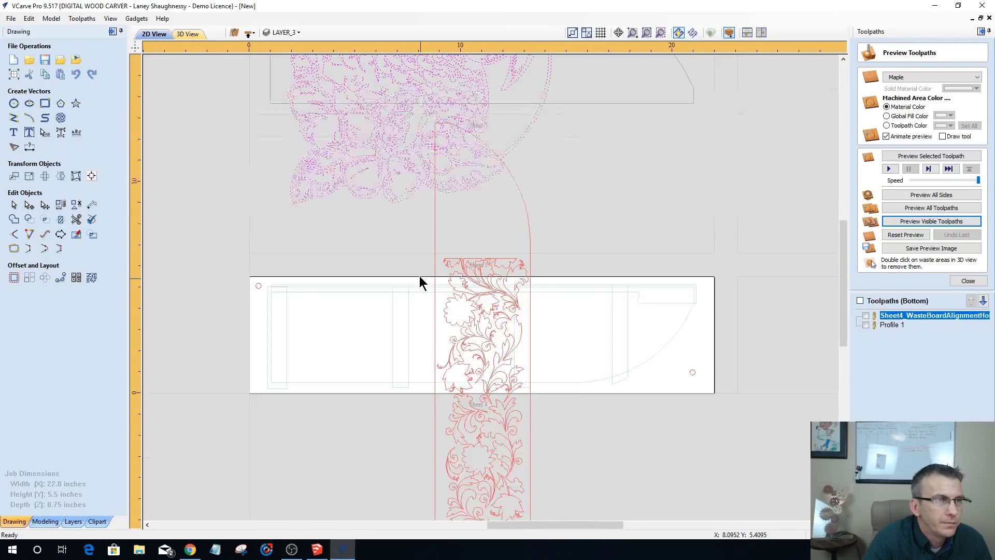
- Shrink the imported parrot proportionally and move it into the rotated panel outline, above the flourish
scroll(418, 272, down, 2)
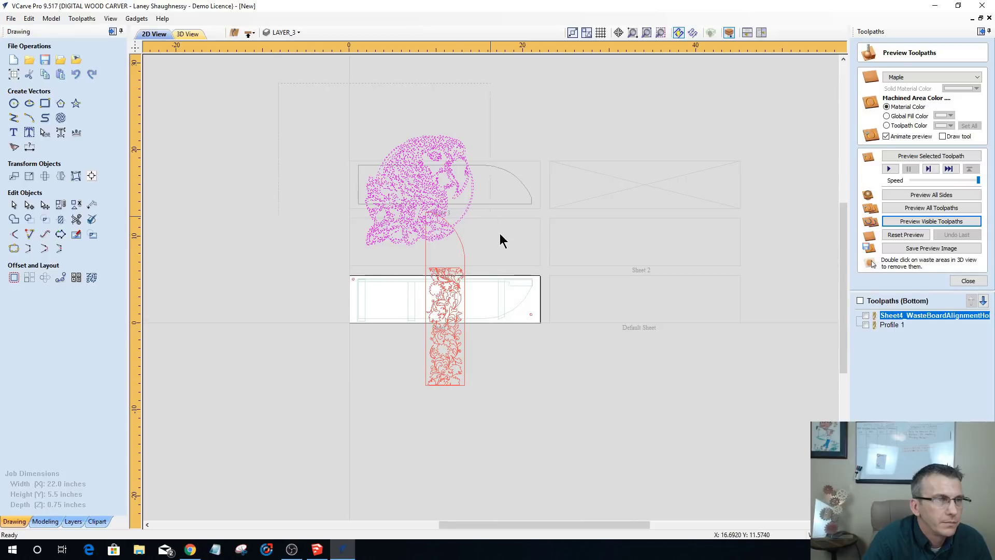
scroll(407, 158, up, 2)
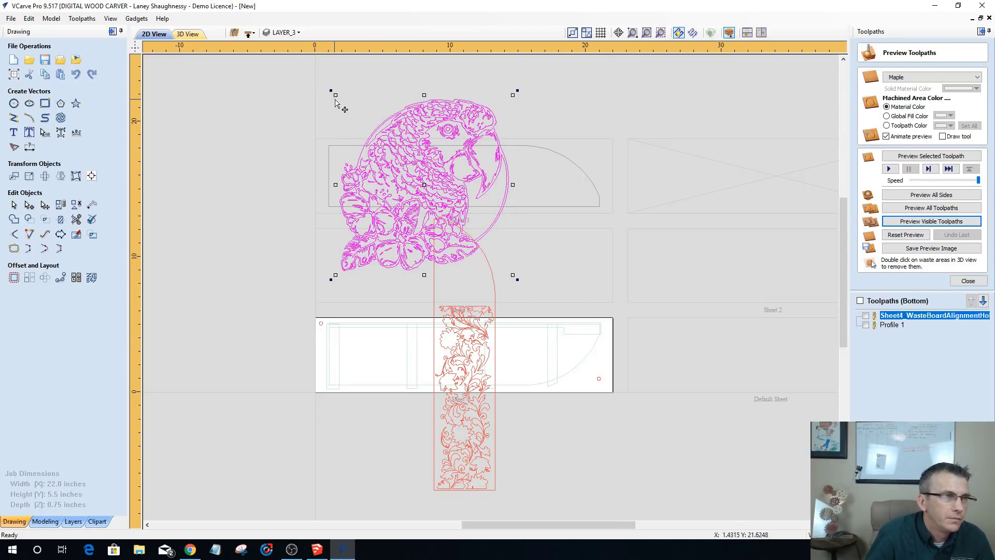
click(353, 119)
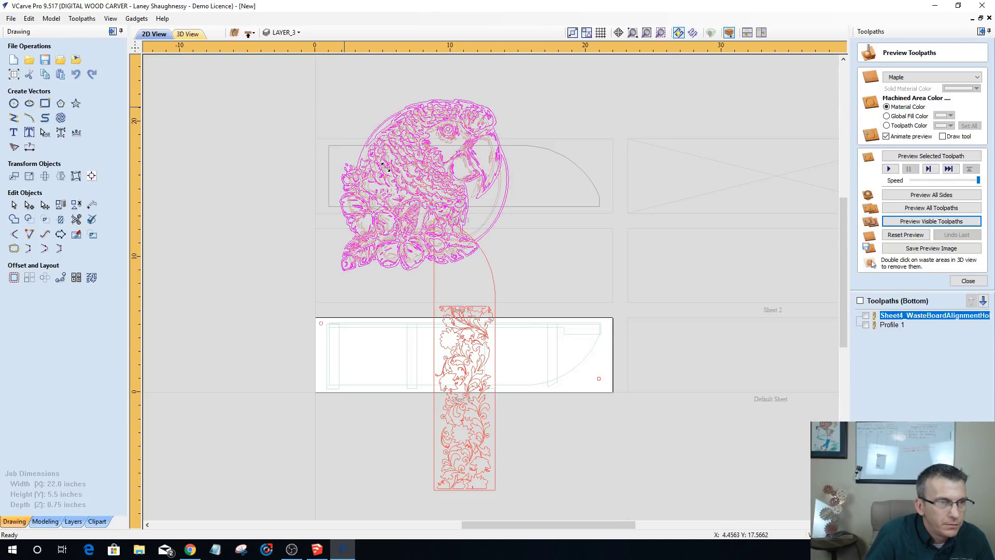
drag(393, 177, 424, 183)
click(452, 269)
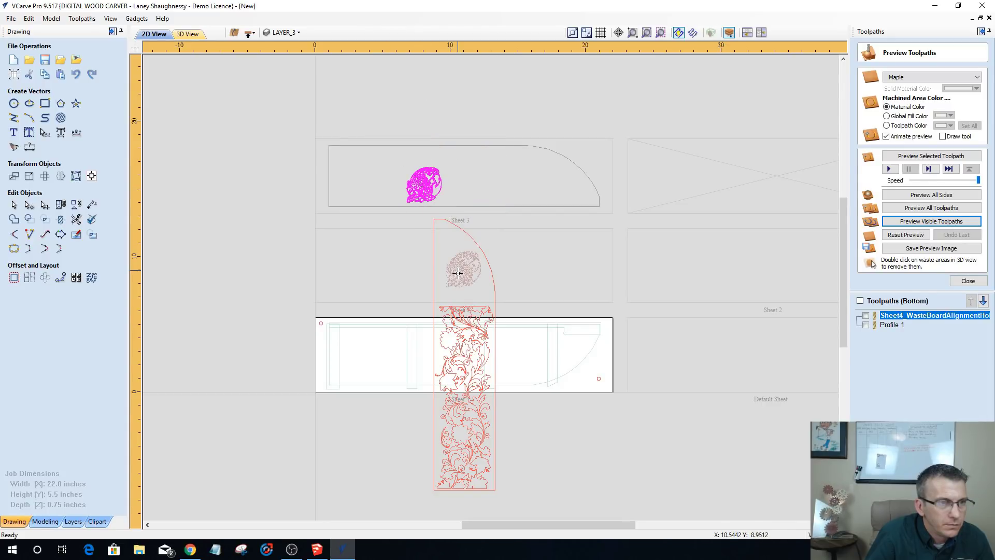
drag(457, 278, 470, 274)
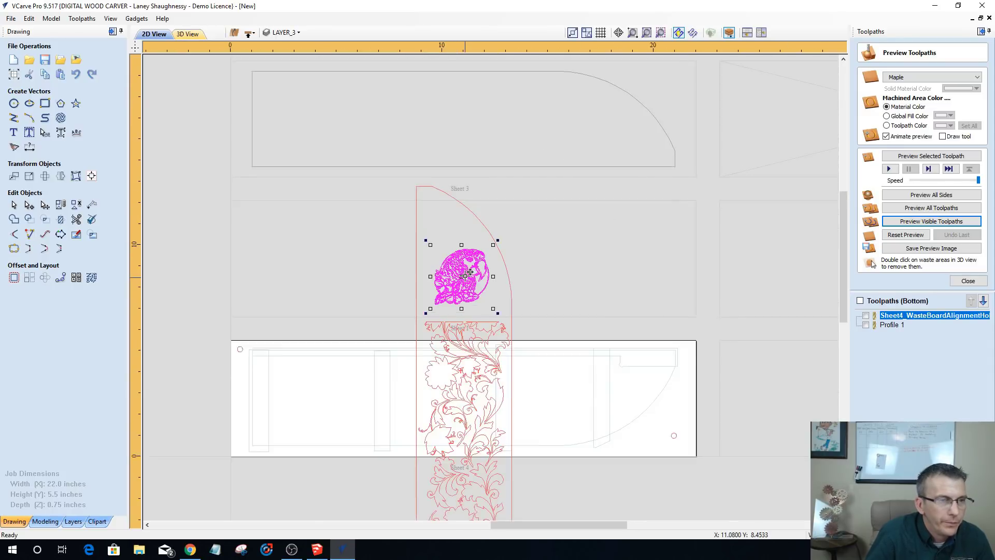
- Enlarge the parrot proportionally to about 3.3 inches wide, keeping it clear of the outline and the flourish
scroll(469, 275, up, 3)
scroll(463, 282, up, 3)
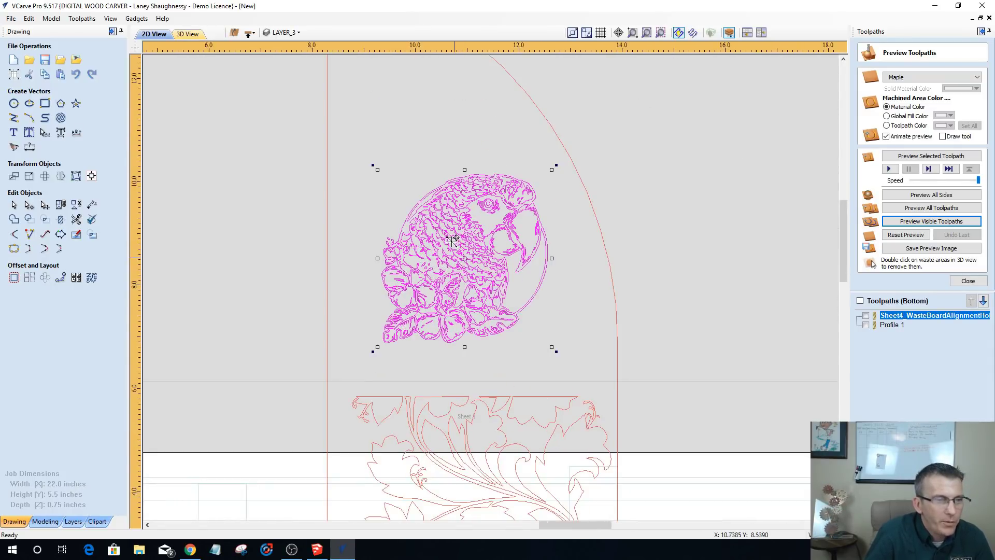
scroll(463, 282, down, 2)
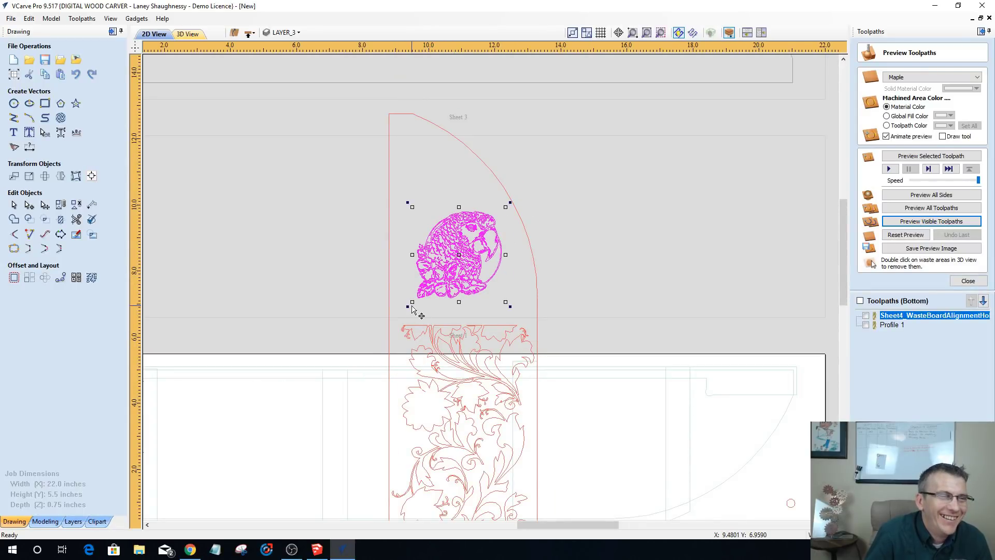
scroll(412, 304, up, 1)
drag(413, 301, 404, 332)
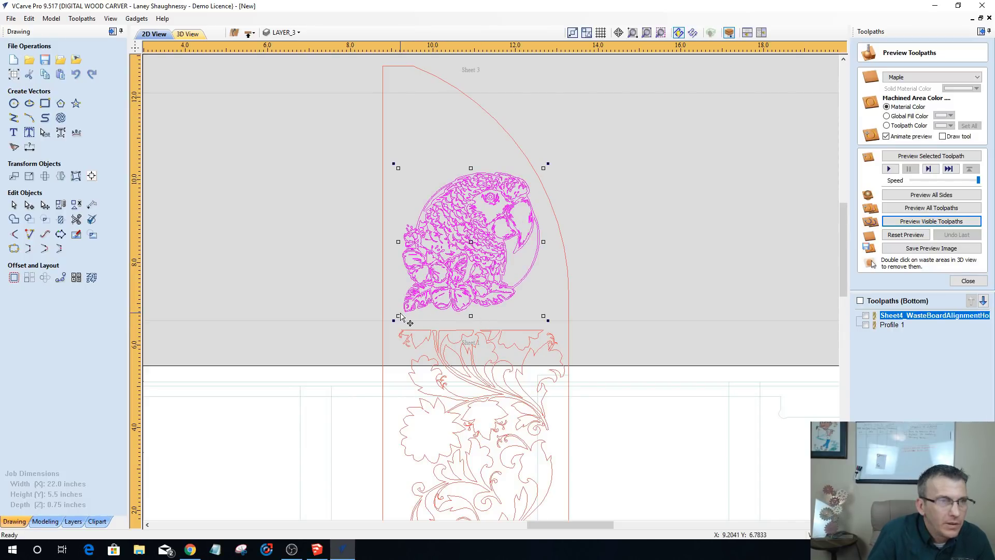
- Centre the parrot horizontally on the panel outline
click(384, 271)
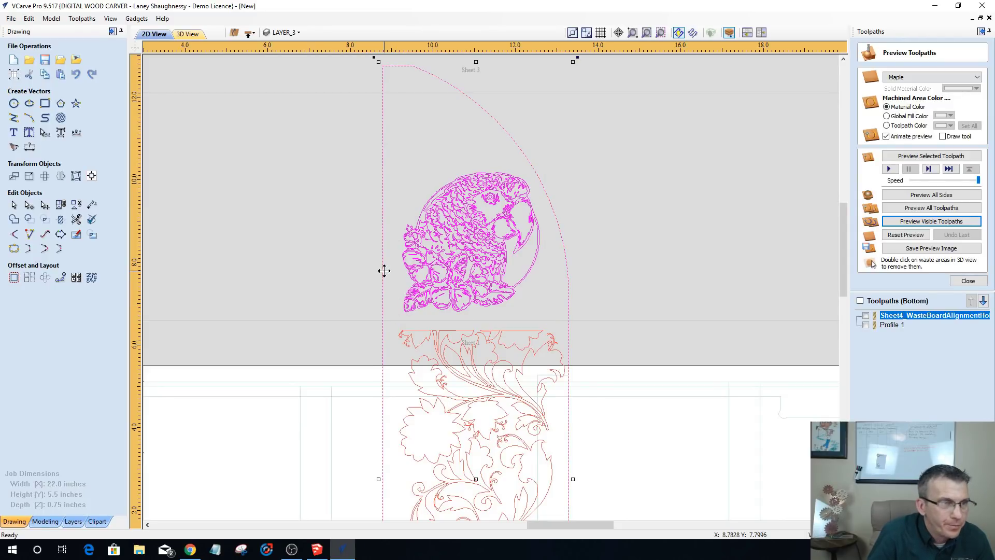
click(91, 176)
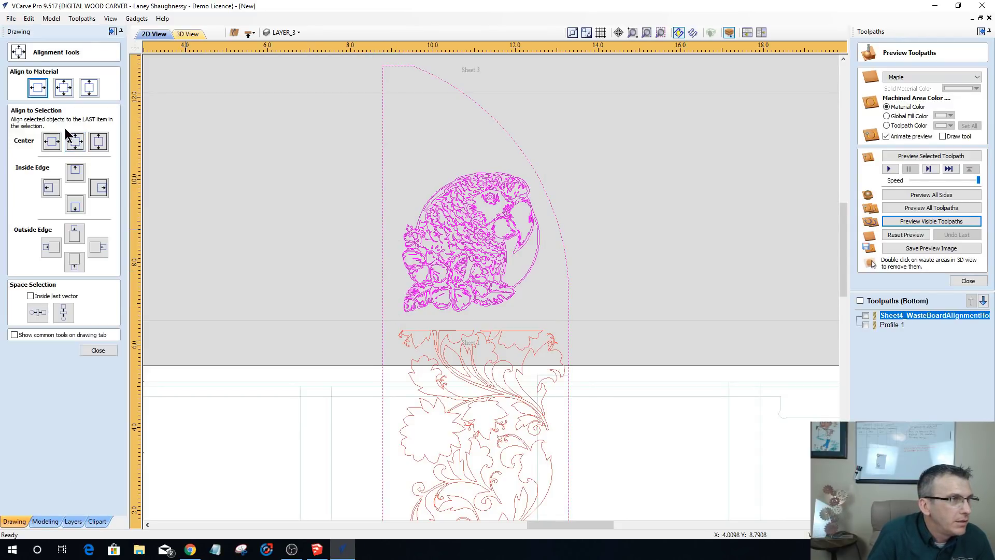
click(51, 141)
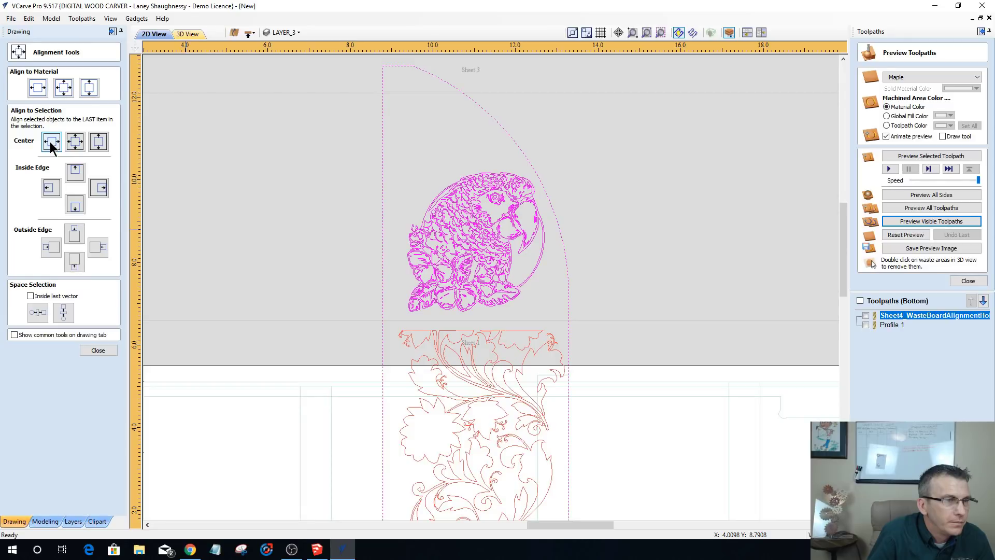
click(98, 351)
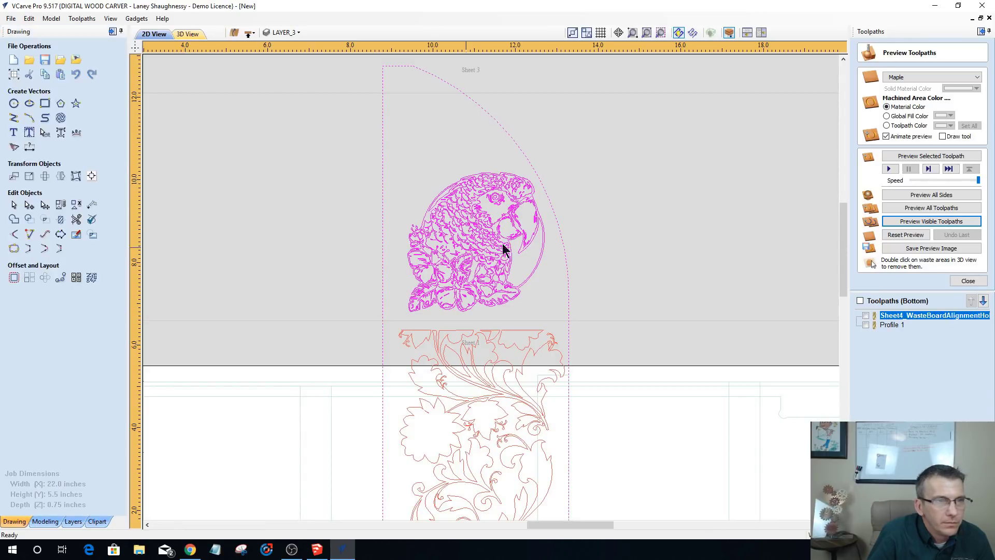
- Examine the parrot and flourish layout within the panel outline, close up and as a whole
scroll(539, 246, up, 3)
scroll(539, 244, down, 7)
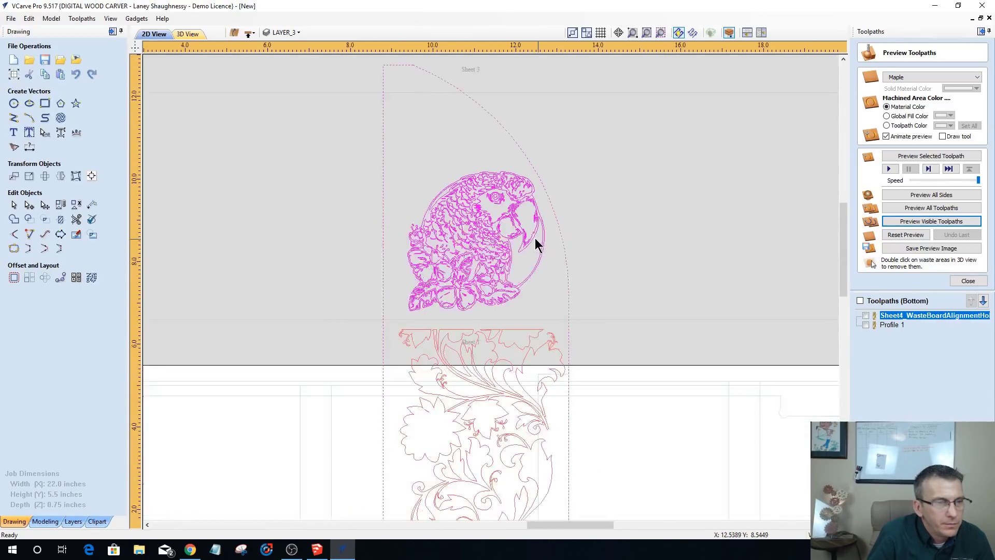
scroll(534, 241, down, 1)
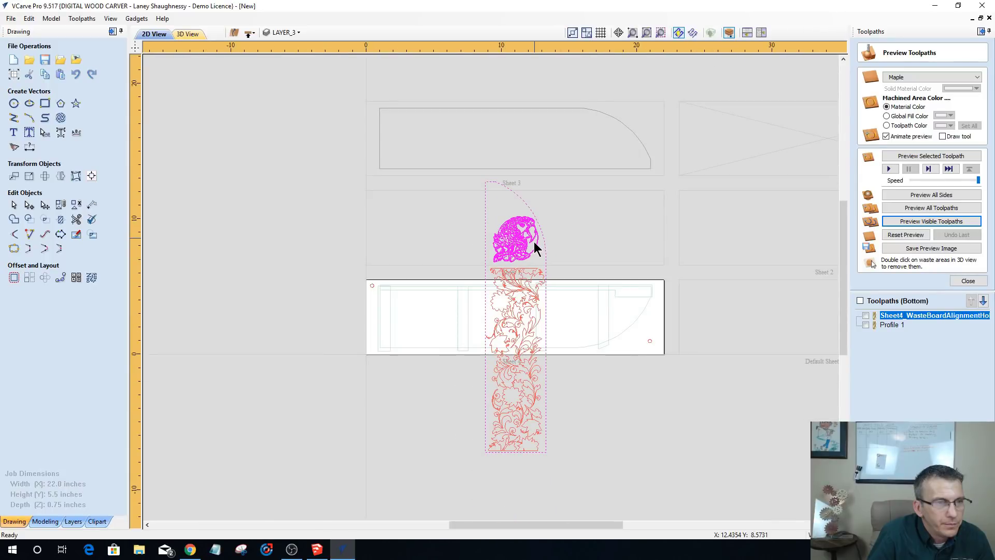
scroll(534, 242, up, 7)
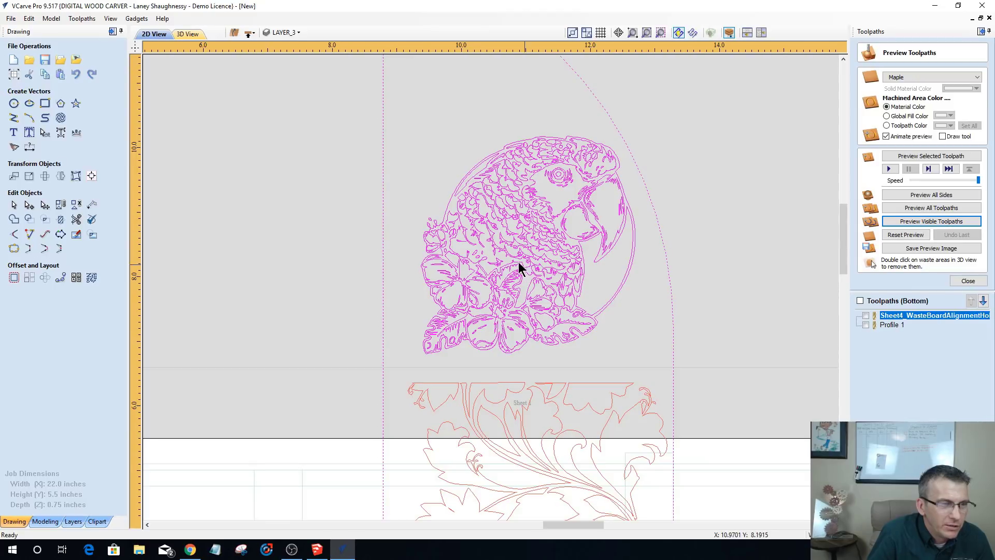
scroll(518, 262, down, 3)
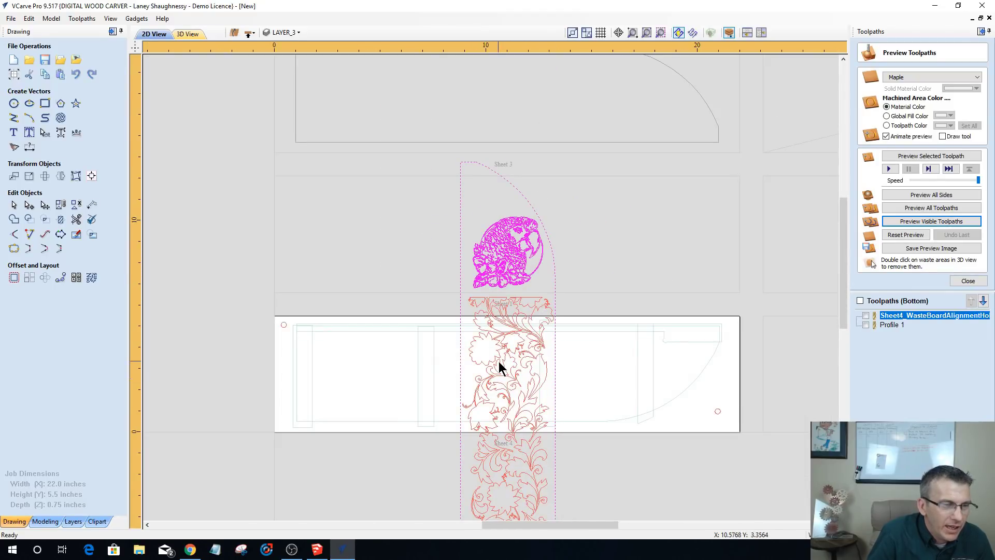
scroll(509, 422, down, 2)
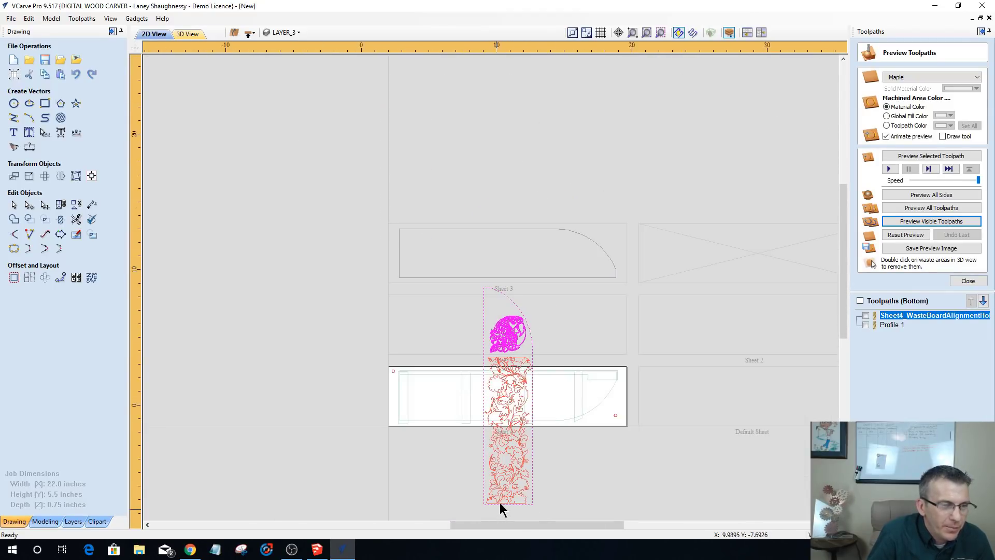
scroll(501, 500, up, 4)
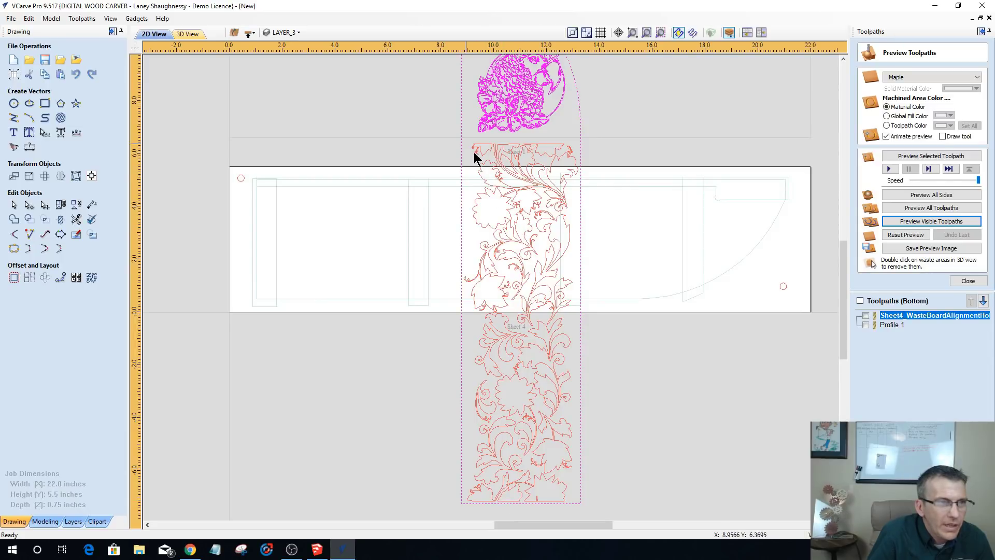
scroll(503, 181, down, 2)
scroll(502, 185, up, 3)
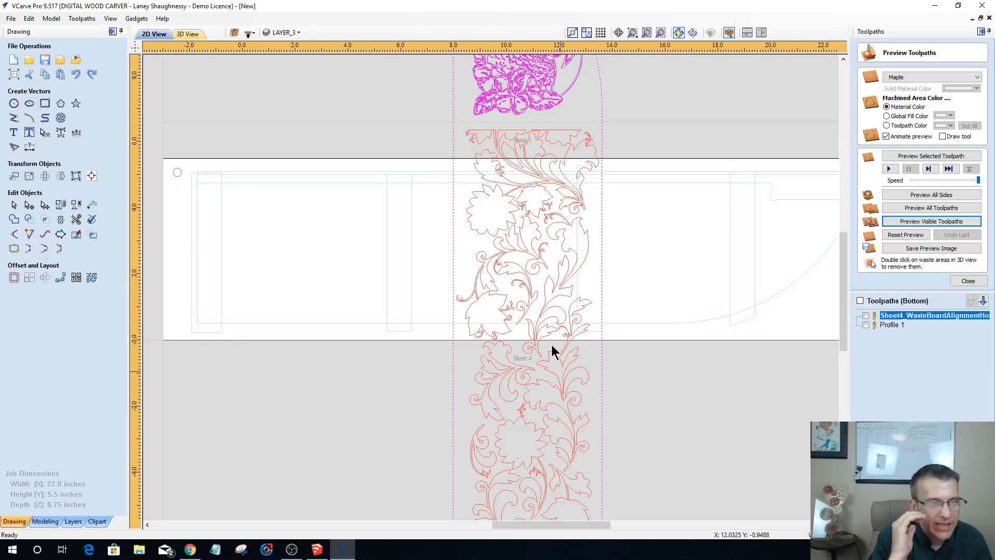
scroll(550, 339, down, 4)
scroll(534, 284, up, 1)
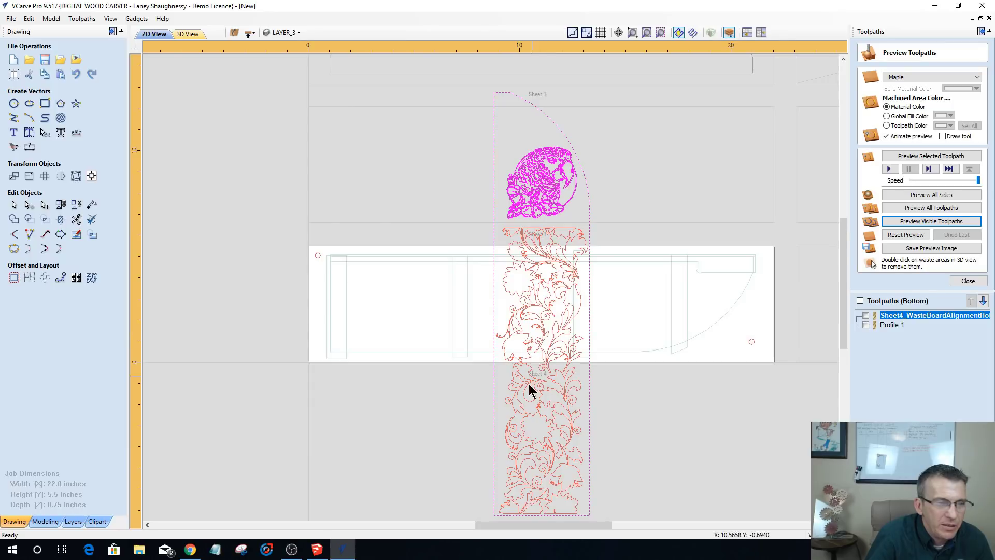
scroll(546, 241, up, 1)
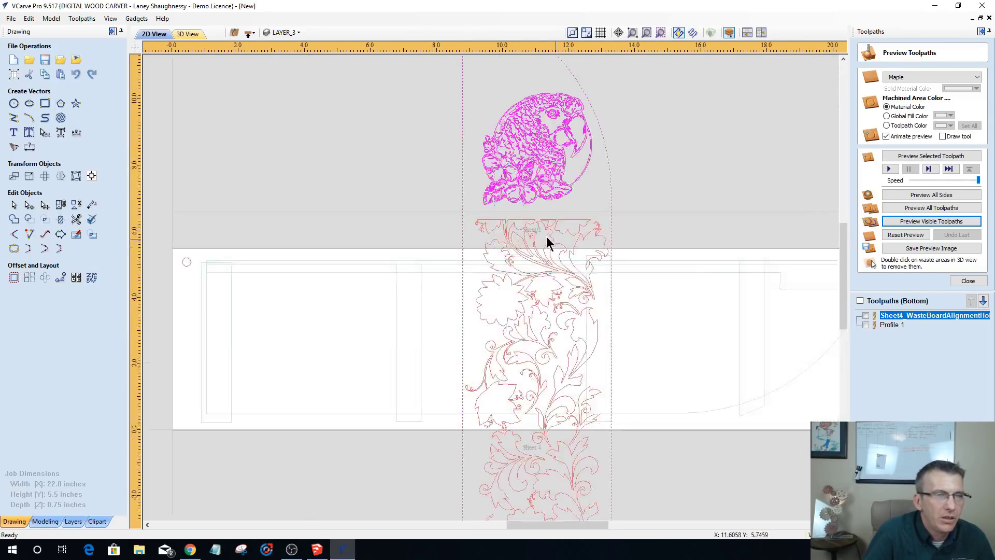
scroll(518, 233, down, 1)
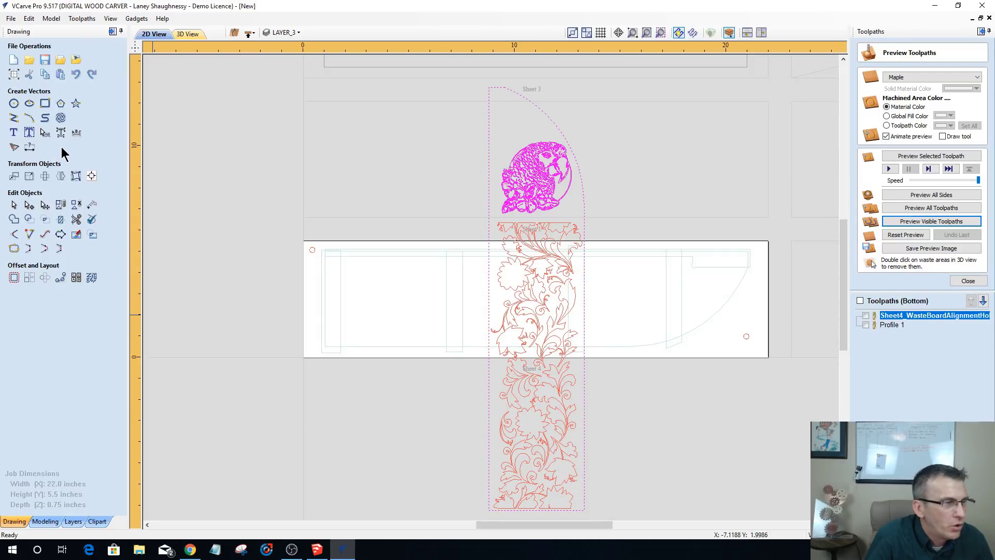
- Draw a square-cornered rectangle around the flourish, about 3.67 by 13.60 inches
click(45, 104)
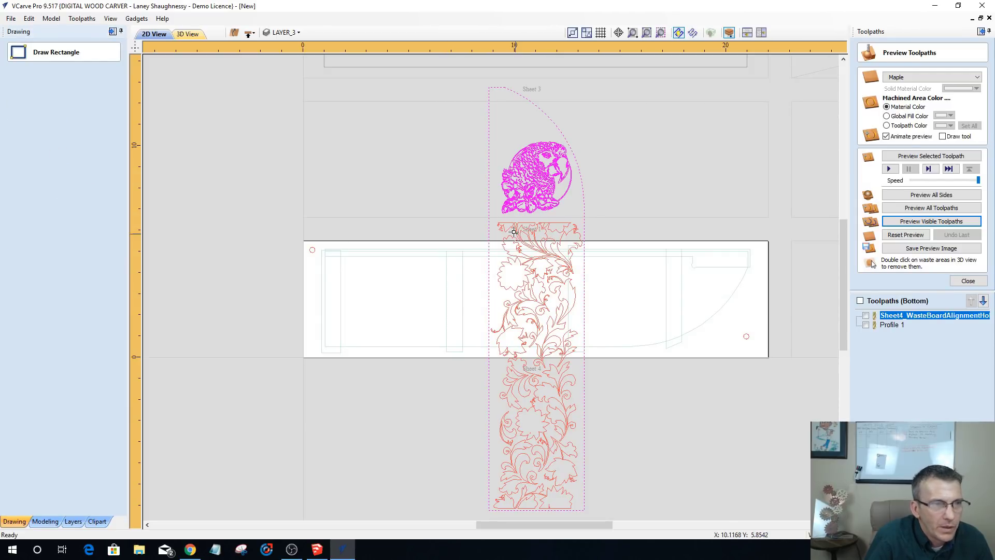
drag(496, 222, 576, 511)
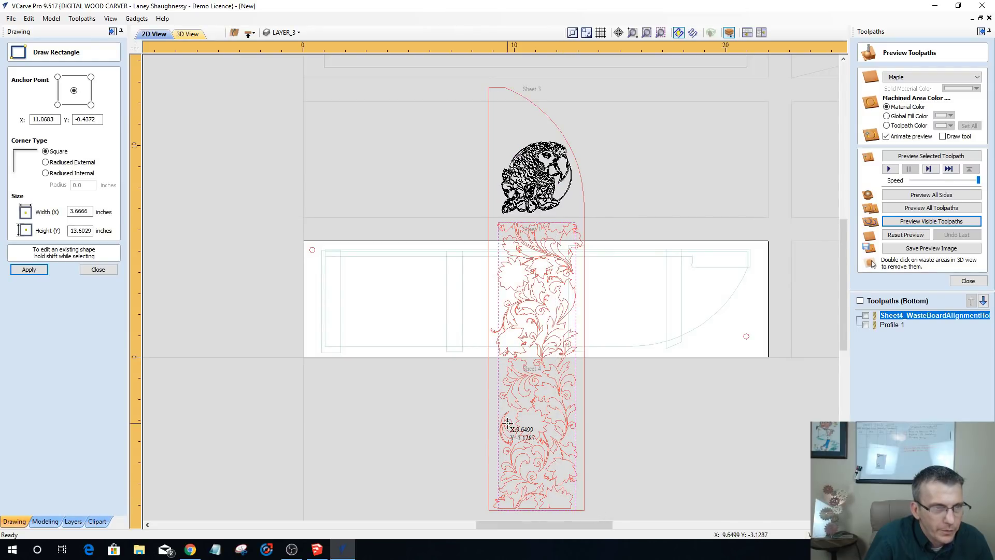
scroll(507, 420, up, 5)
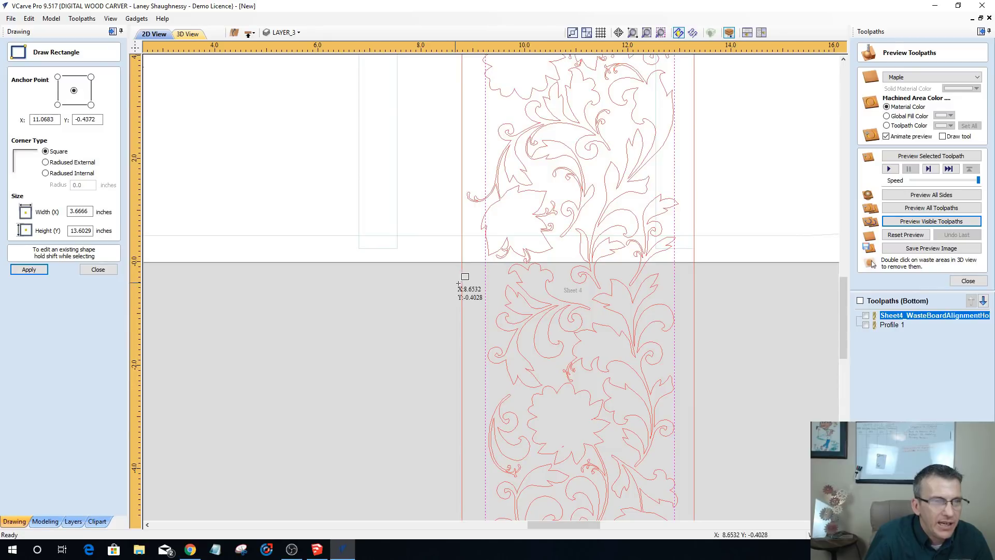
scroll(467, 283, down, 4)
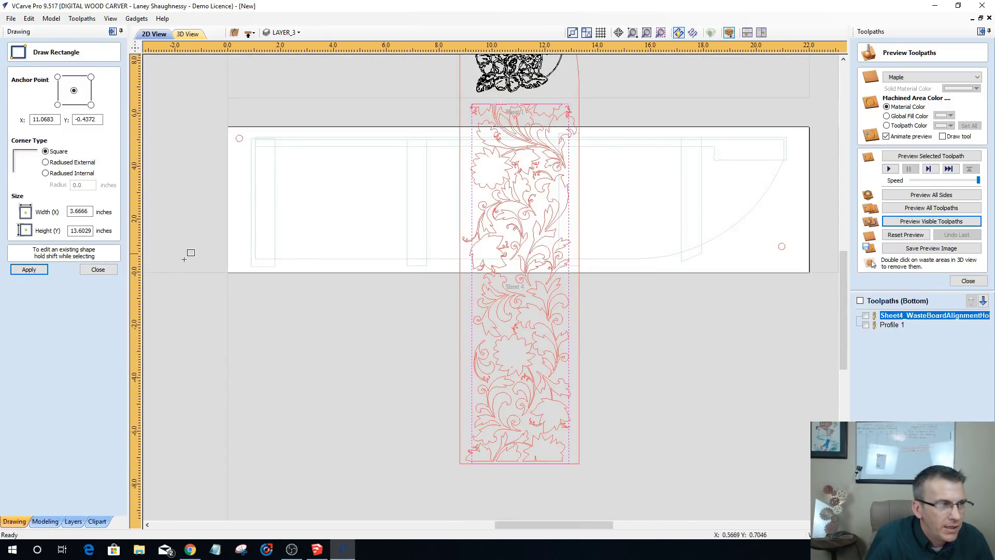
click(94, 269)
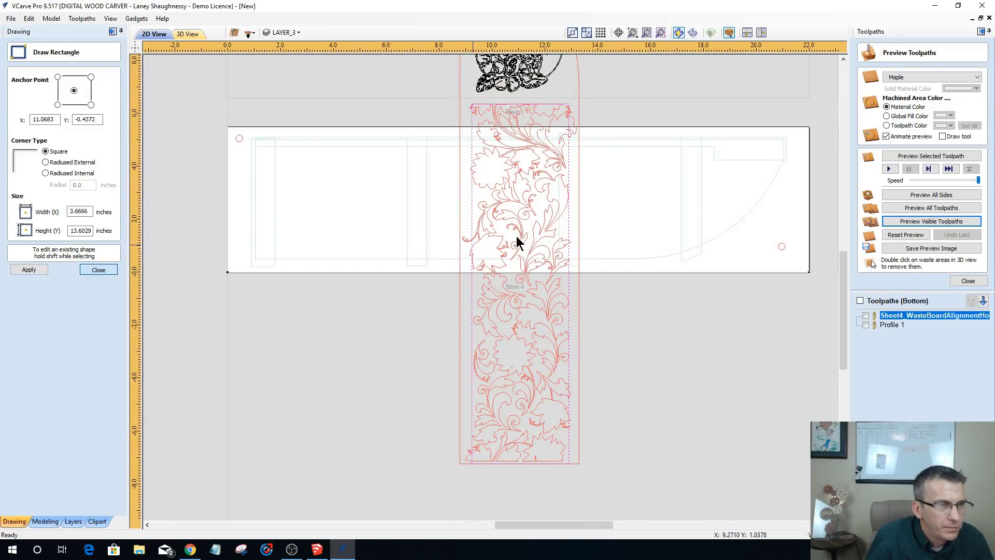
- Pull all four sides of the rectangle slightly inward so it lies just inside the flourish's edges
click(471, 212)
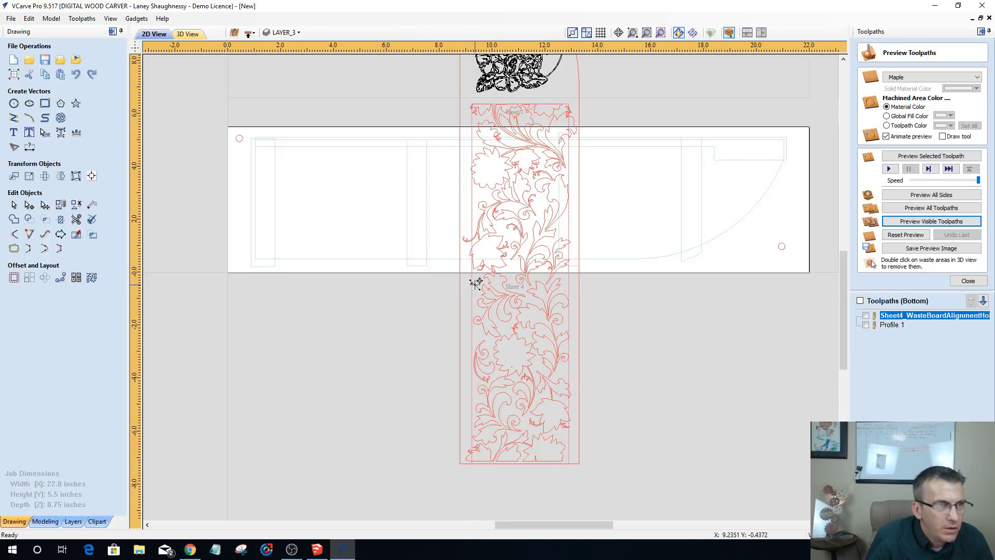
drag(475, 283, 477, 285)
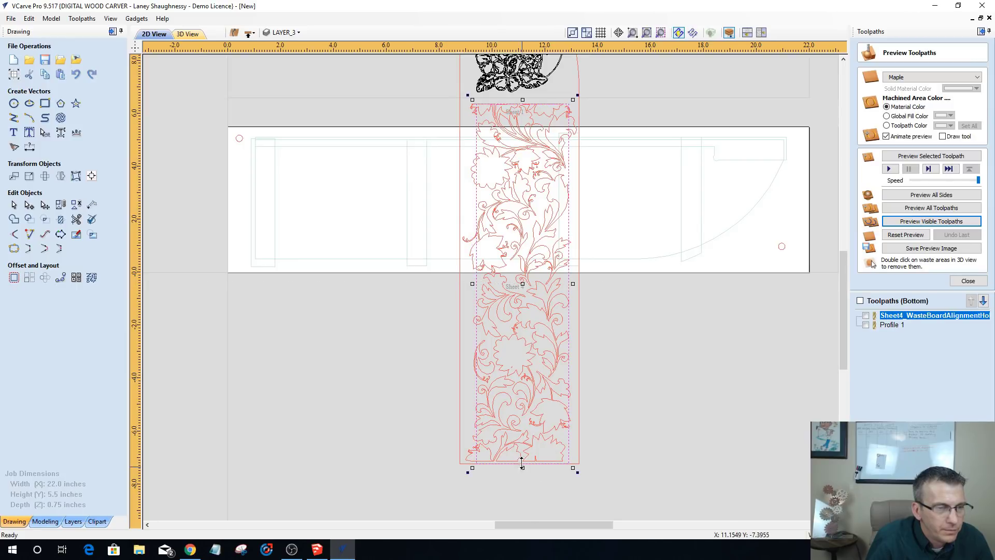
drag(521, 454, 522, 455)
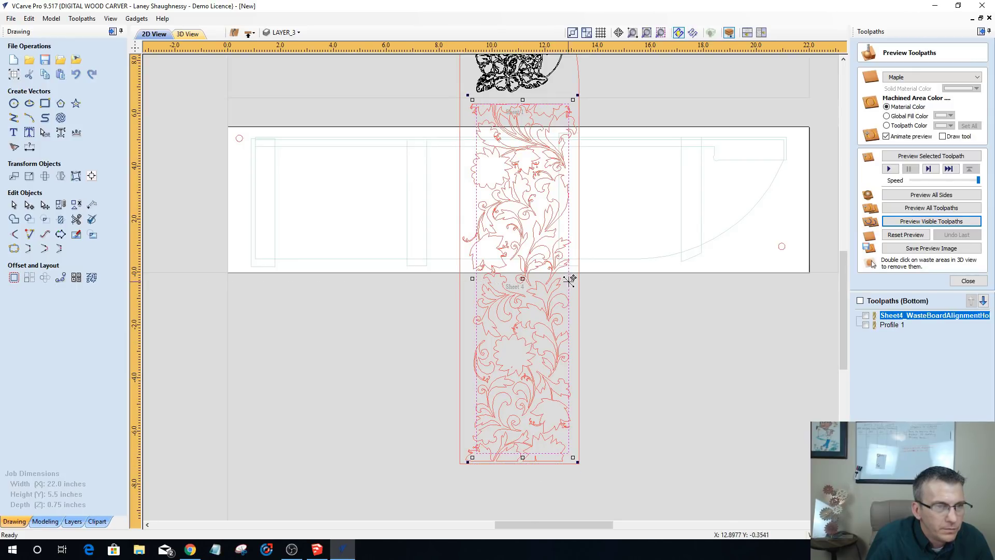
drag(569, 278, 564, 280)
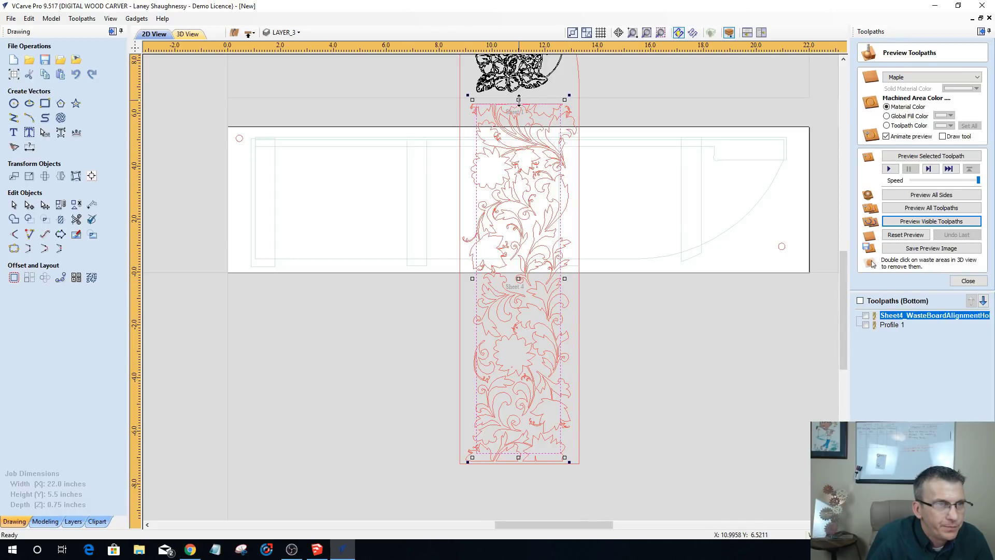
drag(518, 100, 518, 103)
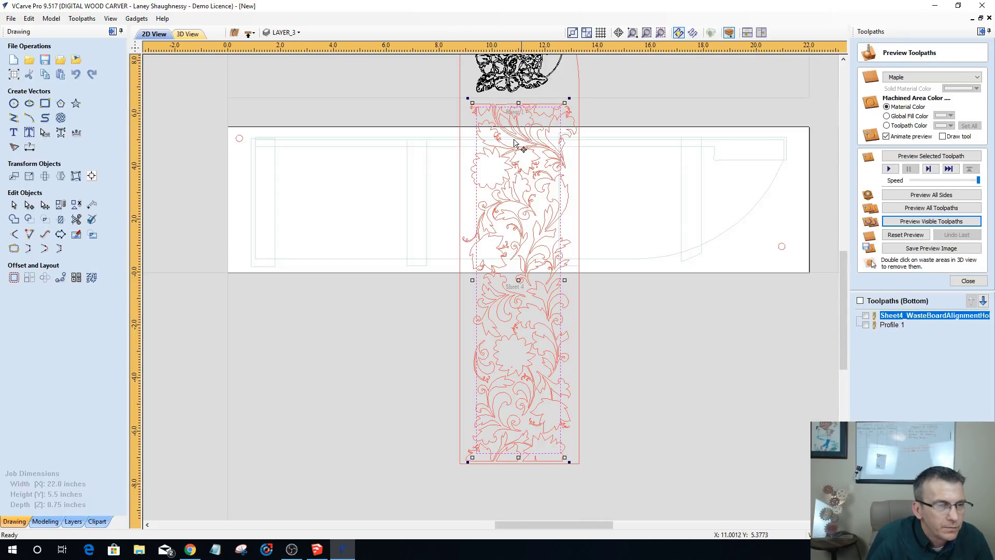
- Trim away the parts of the flourish that lie outside the rectangle, using the rectangle as the trim boundary
scroll(526, 251, up, 2)
scroll(526, 252, down, 2)
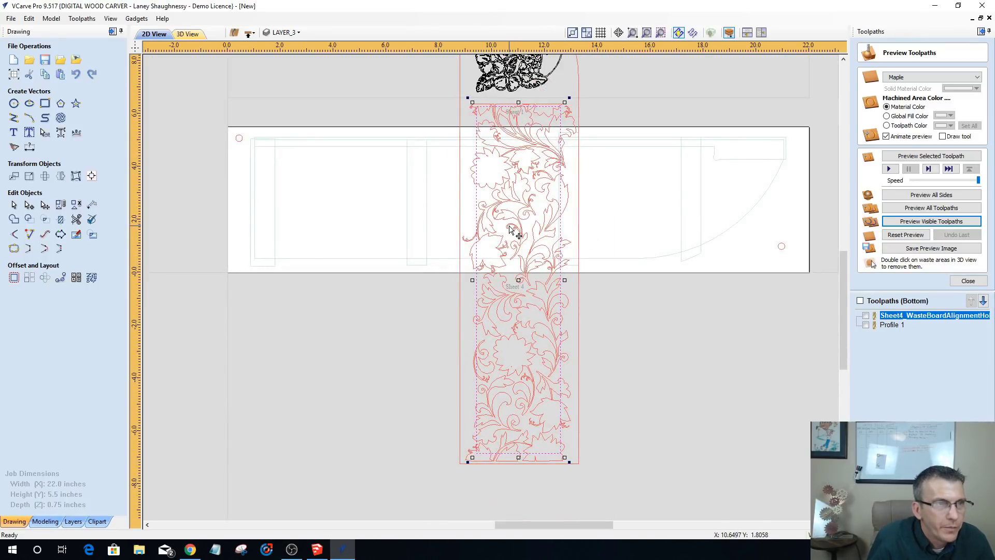
scroll(511, 228, up, 1)
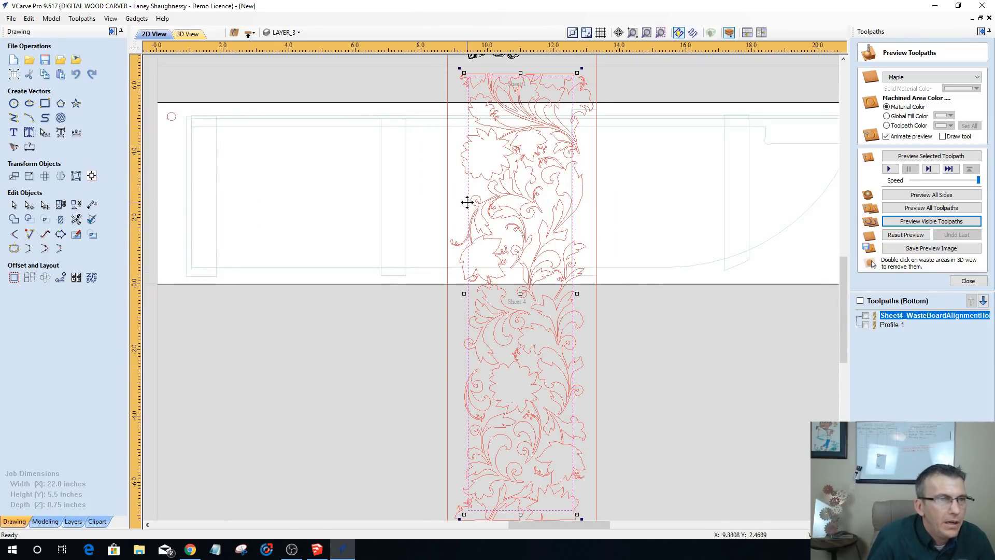
click(496, 241)
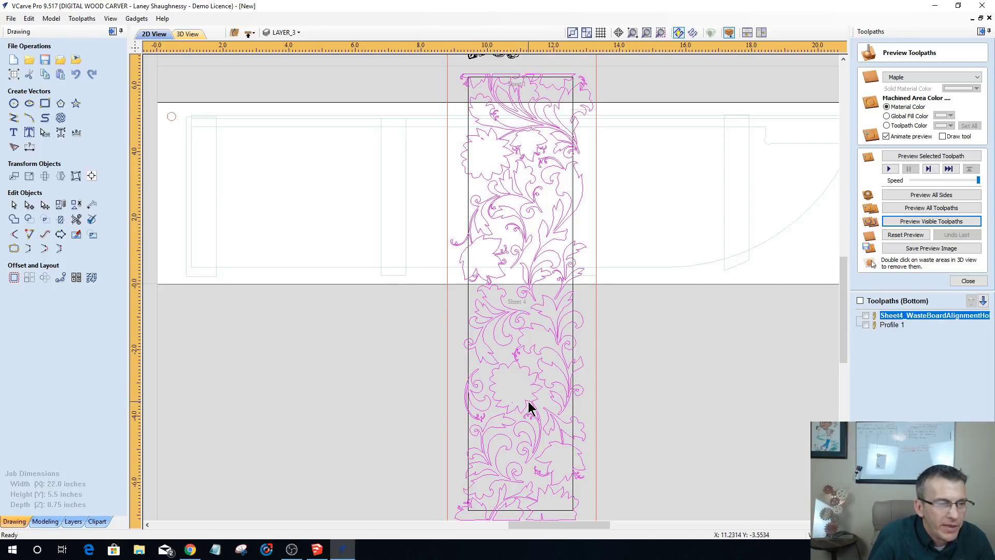
click(468, 297)
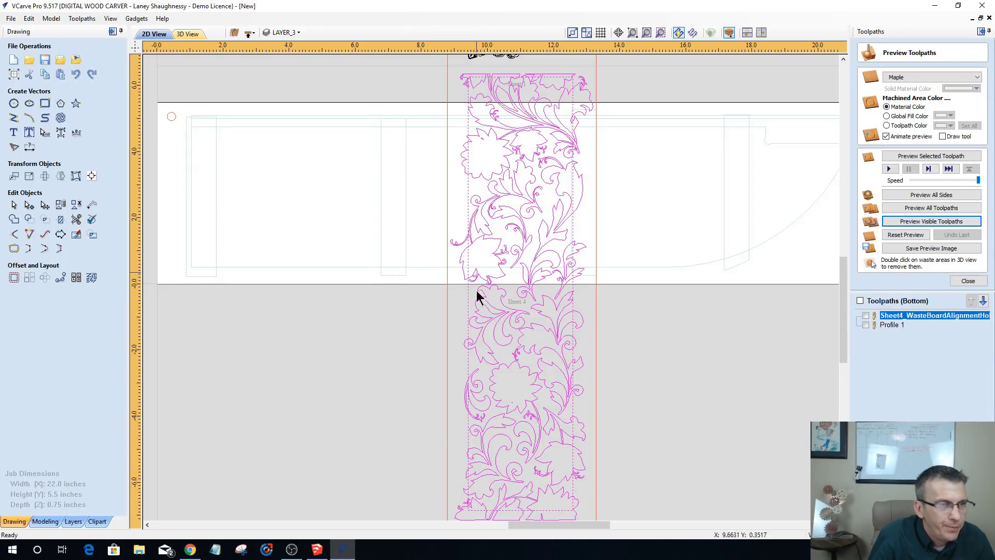
click(59, 221)
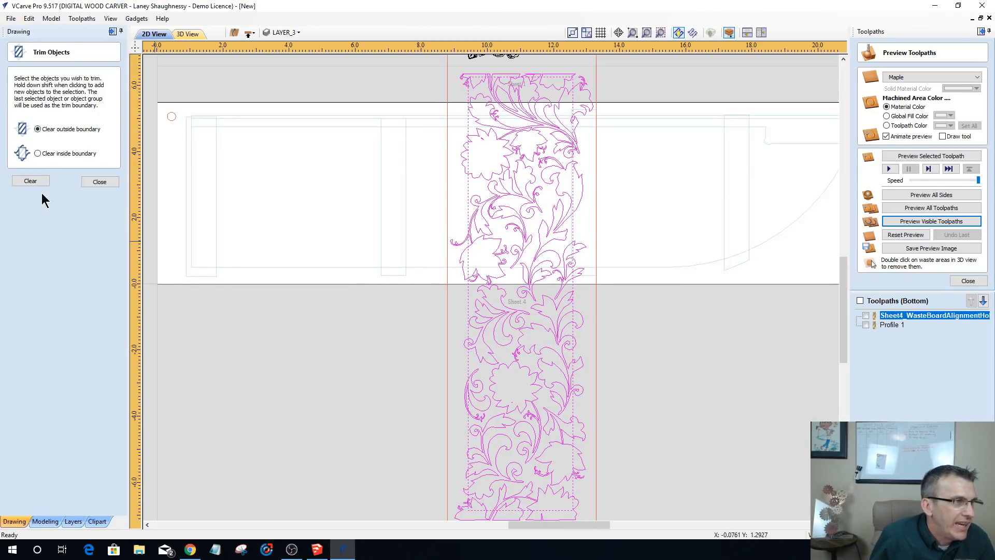
click(31, 181)
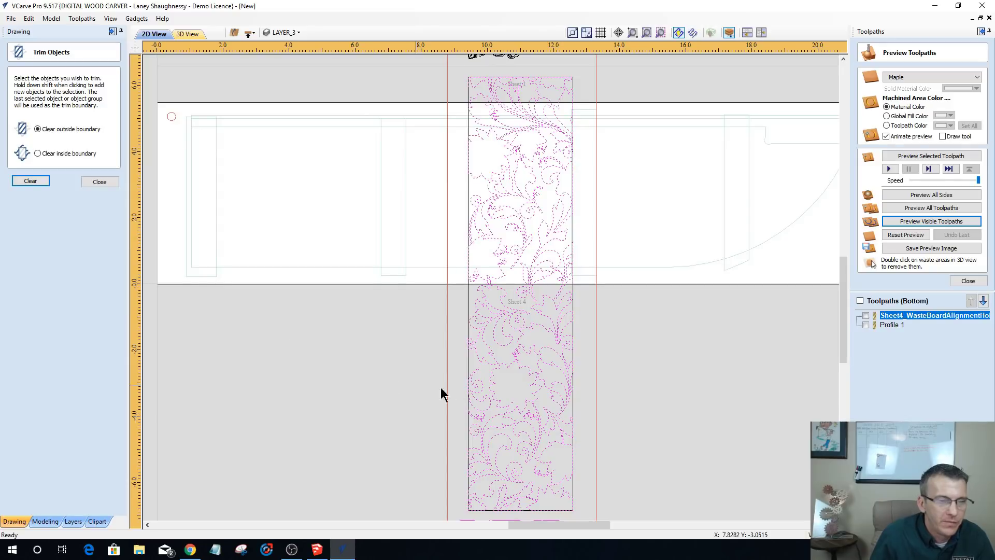
scroll(505, 366, down, 3)
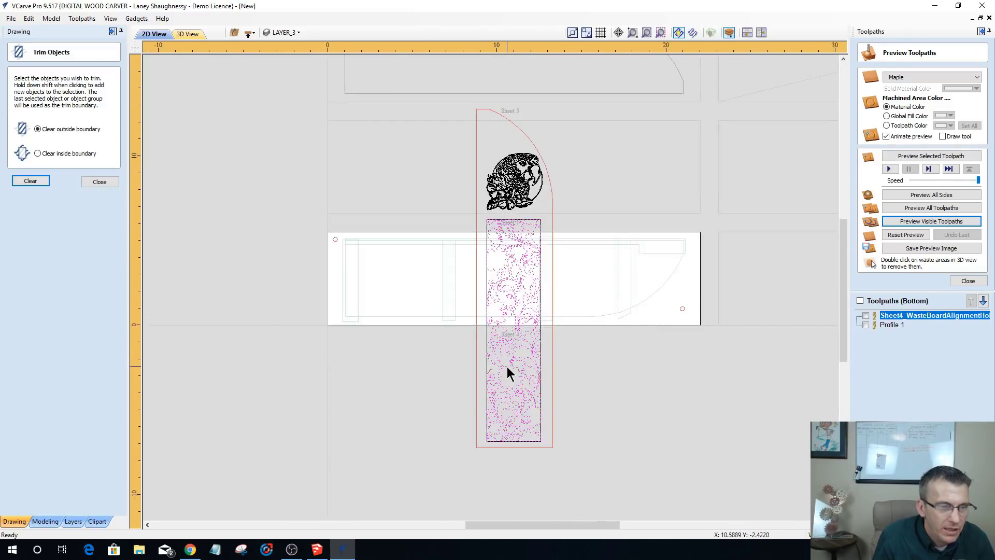
scroll(510, 368, up, 4)
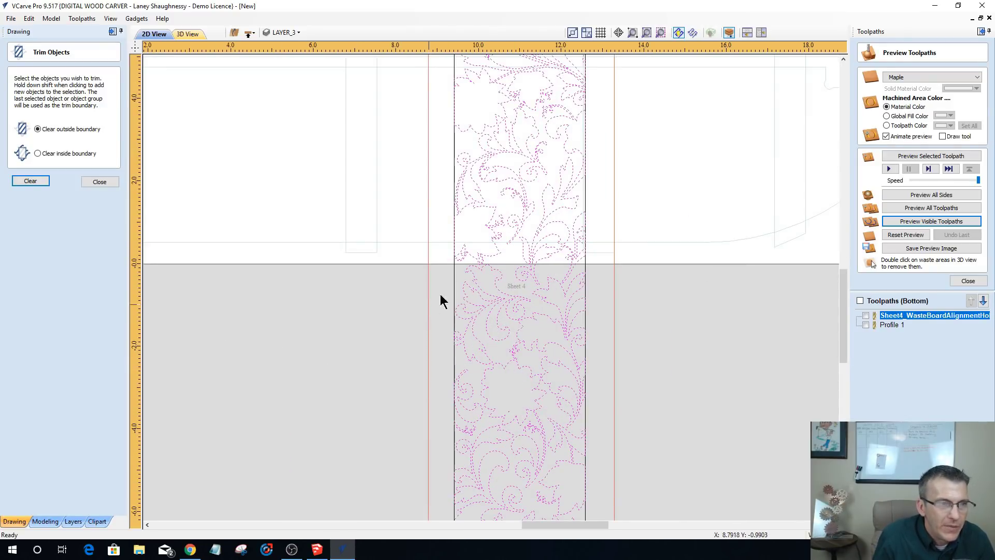
click(453, 284)
click(99, 183)
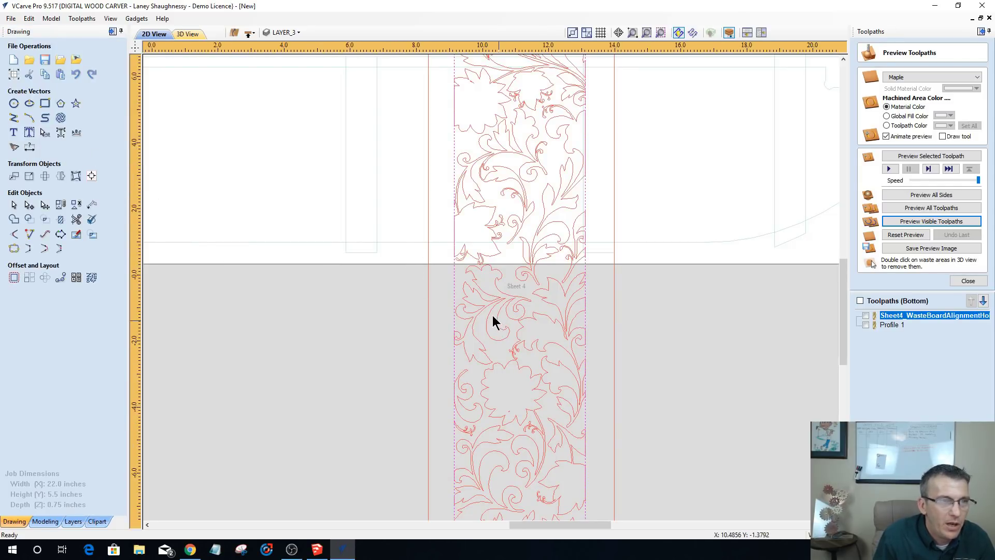
- Try to offset the rectangle outward by 0.25 inches without sharp corners
scroll(492, 322, down, 2)
click(14, 277)
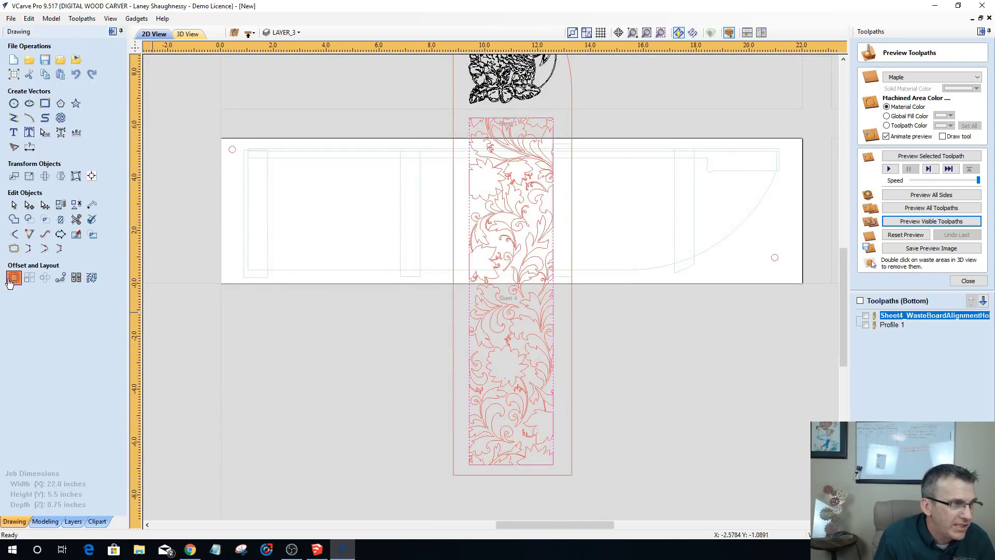
click(37, 78)
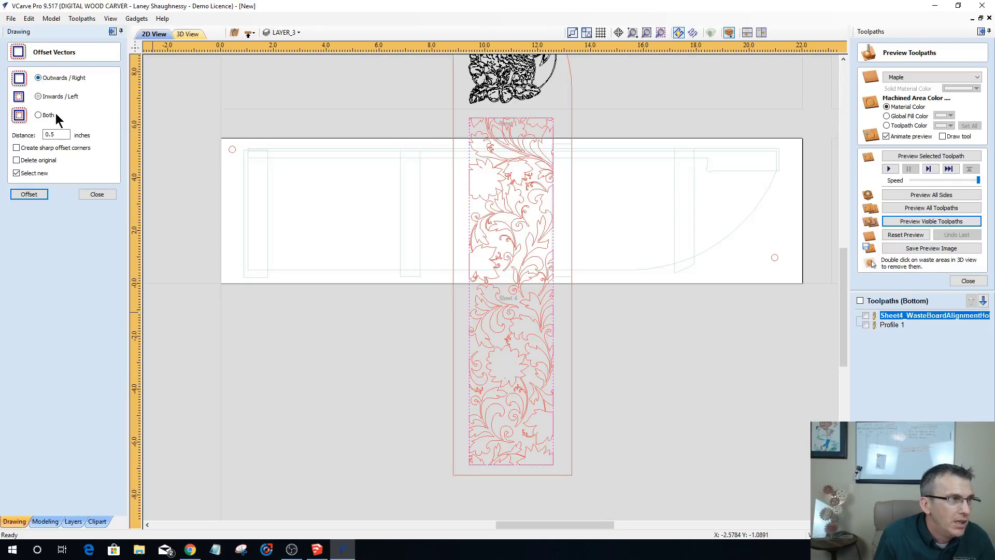
double_click(56, 134)
text(.)
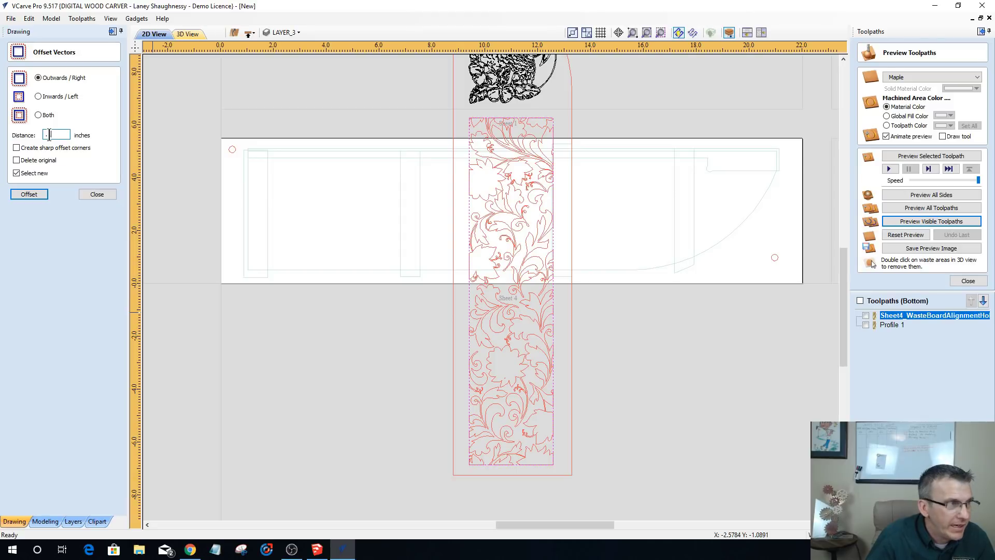
text(25)
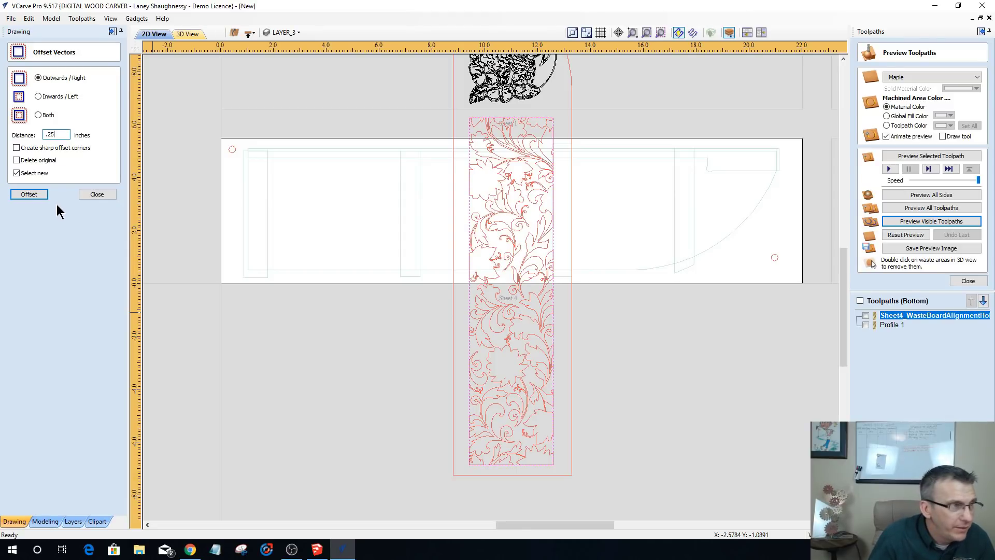
click(29, 194)
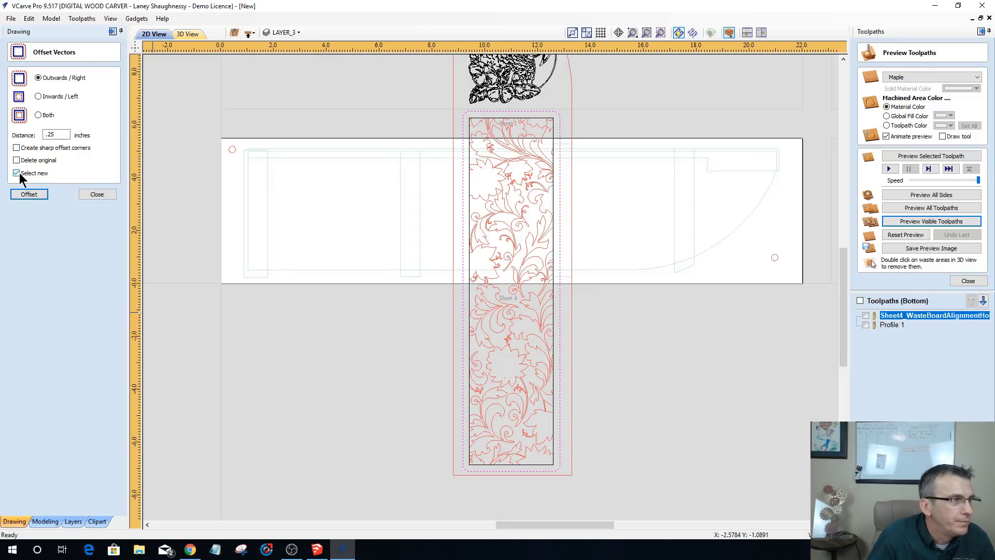
key(ctrl+z)
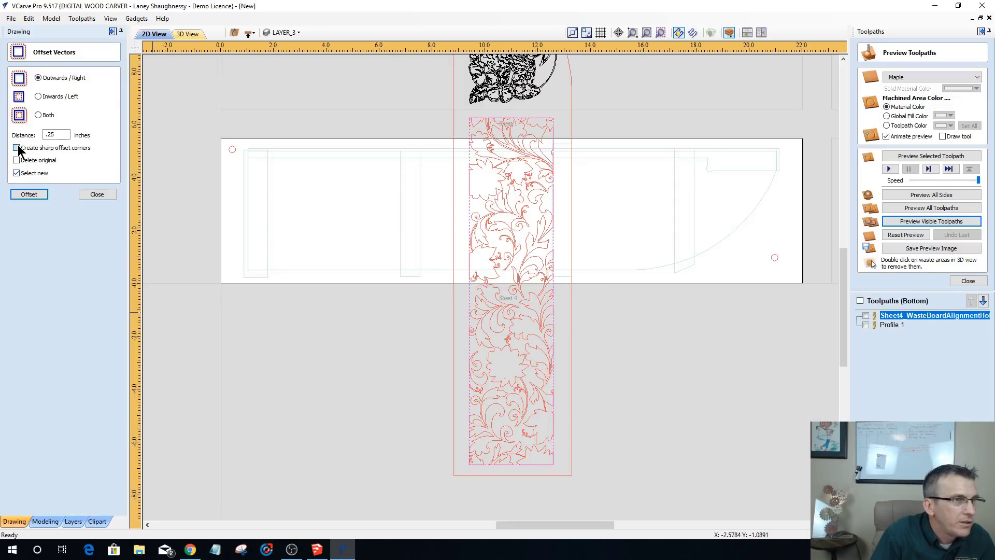
- Offset the rectangle outward by 0.1875 inches with sharp corners and delete the original inner rectangle
double_click(62, 135)
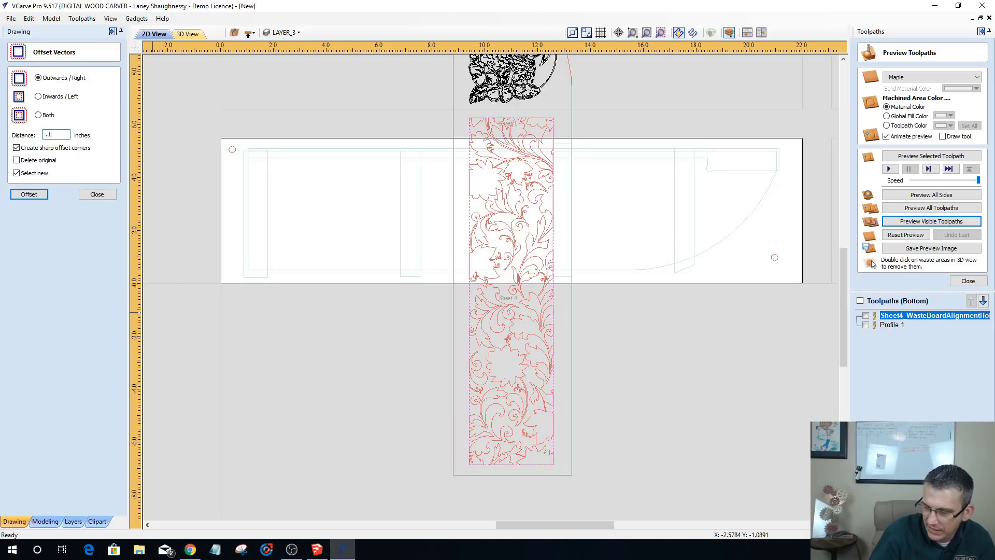
text(.1875)
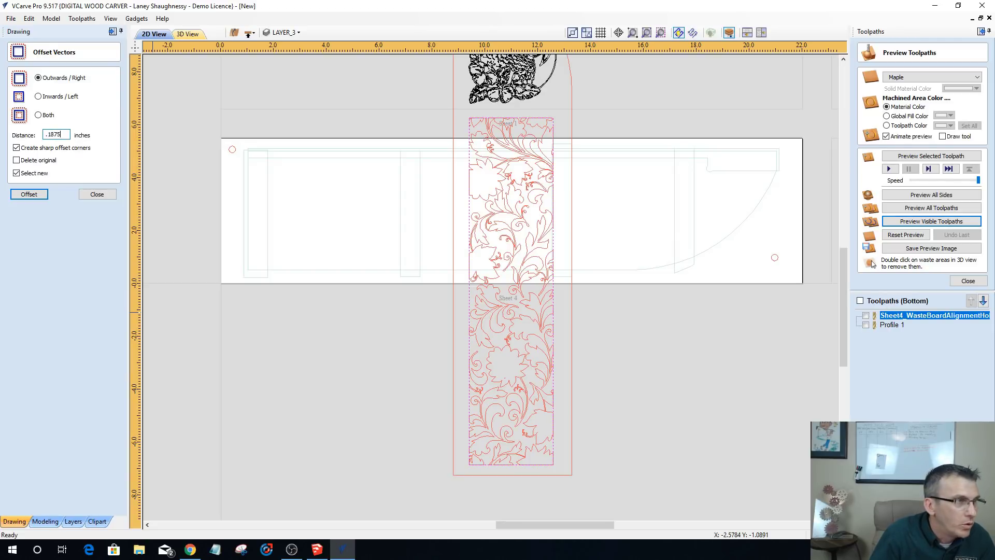
click(30, 194)
click(89, 195)
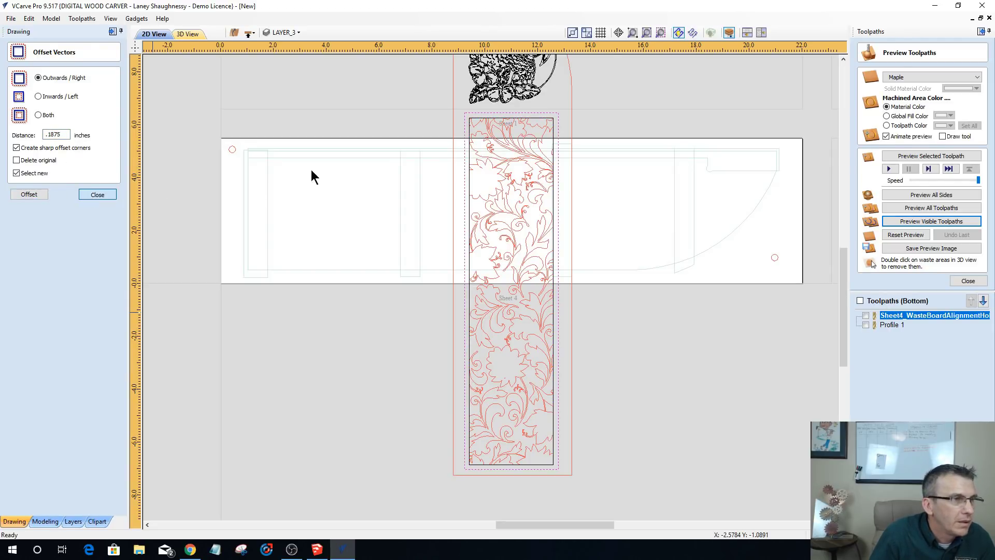
click(470, 154)
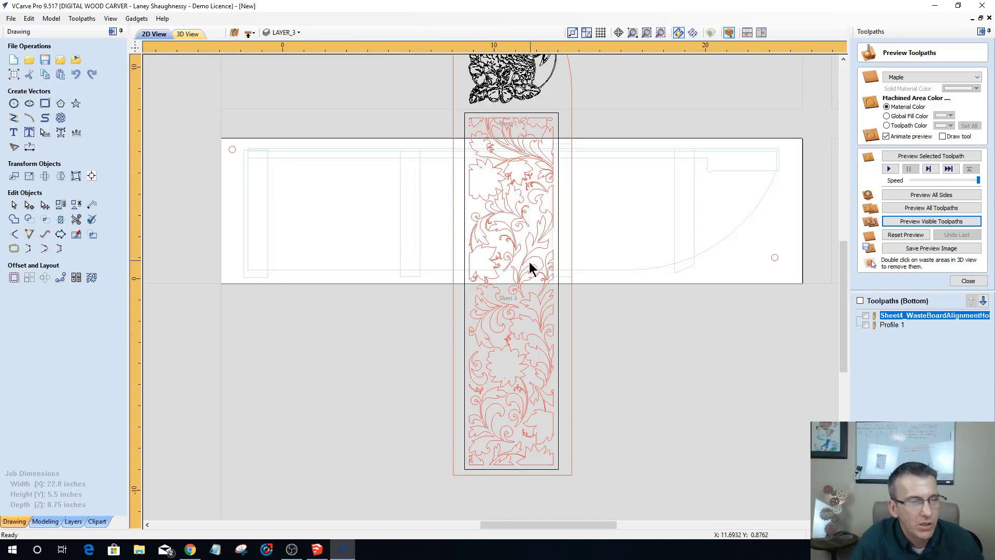
- Rotate the panel outline with its parrot, flourish and border together 90 degrees clockwise so it lies lengthwise on Sheet 4
scroll(537, 290, down, 1)
scroll(537, 276, up, 1)
scroll(491, 244, down, 1)
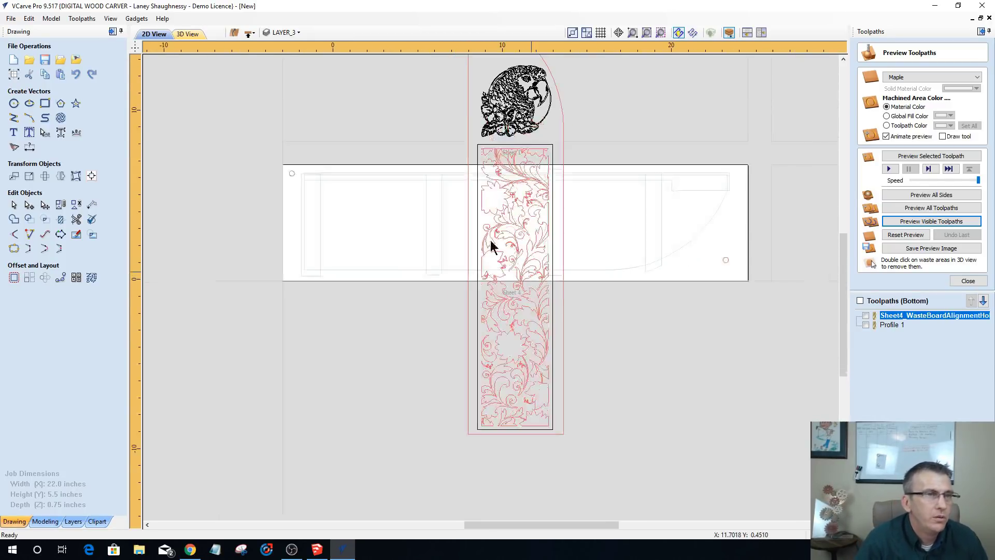
scroll(486, 213, down, 1)
drag(463, 162, 575, 422)
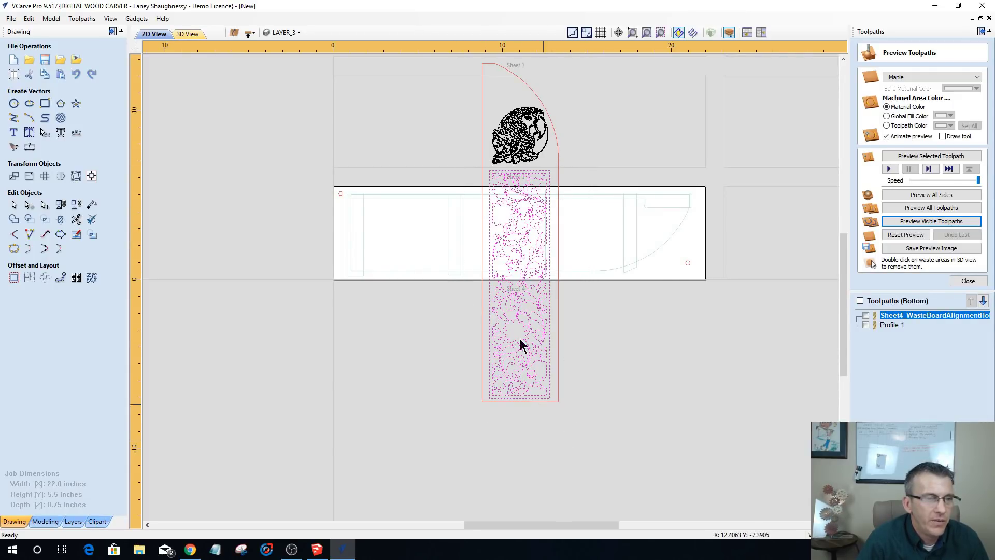
scroll(454, 245, down, 1)
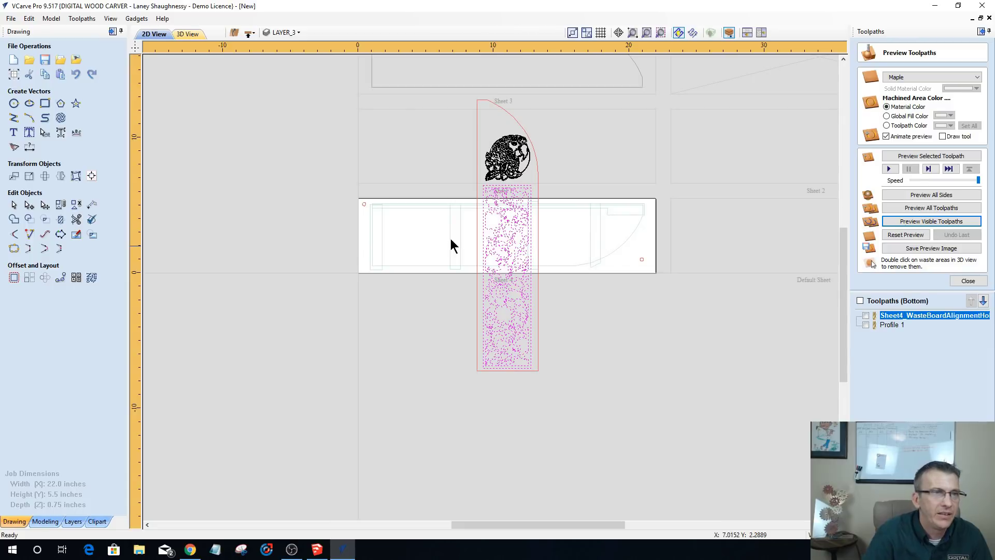
shift+drag(431, 108, 624, 428)
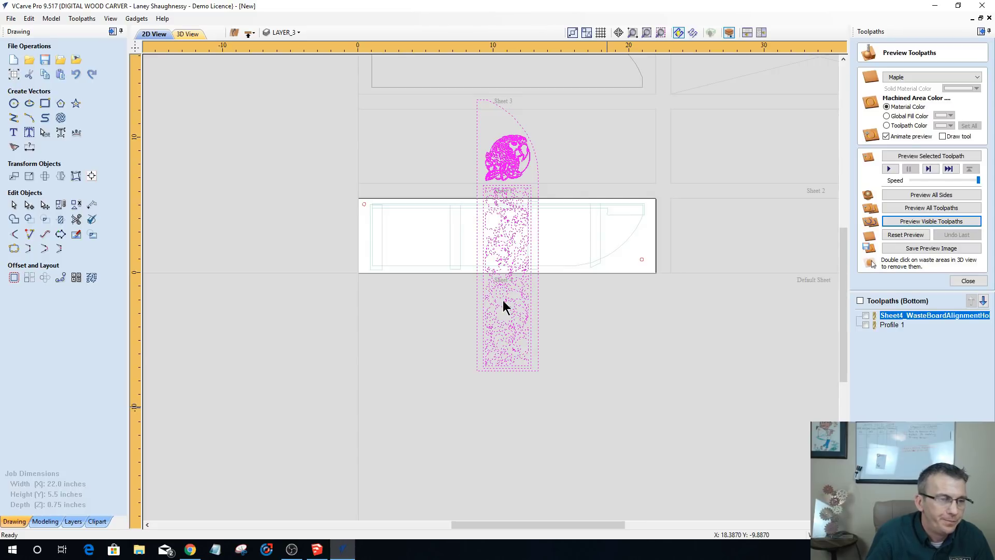
click(523, 327)
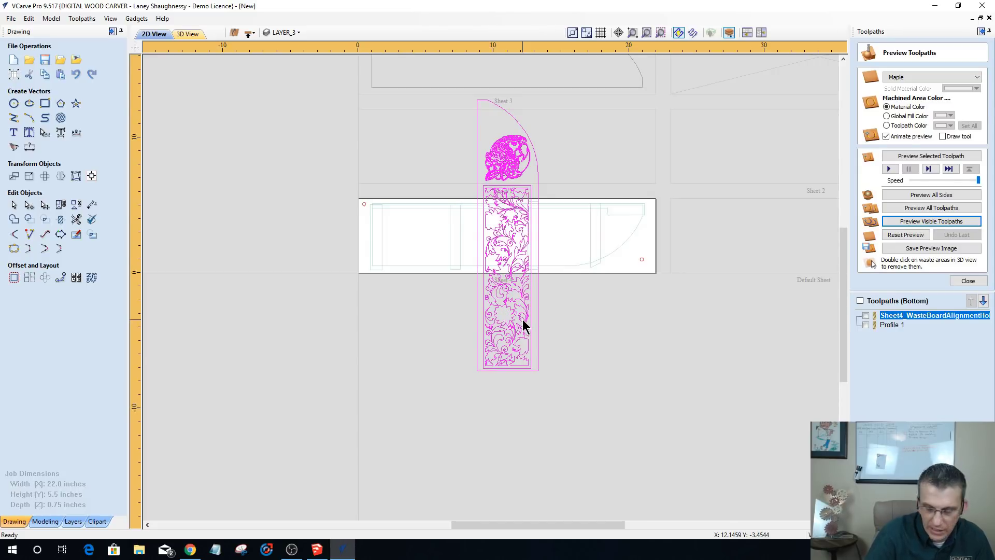
key(ctrl+z)
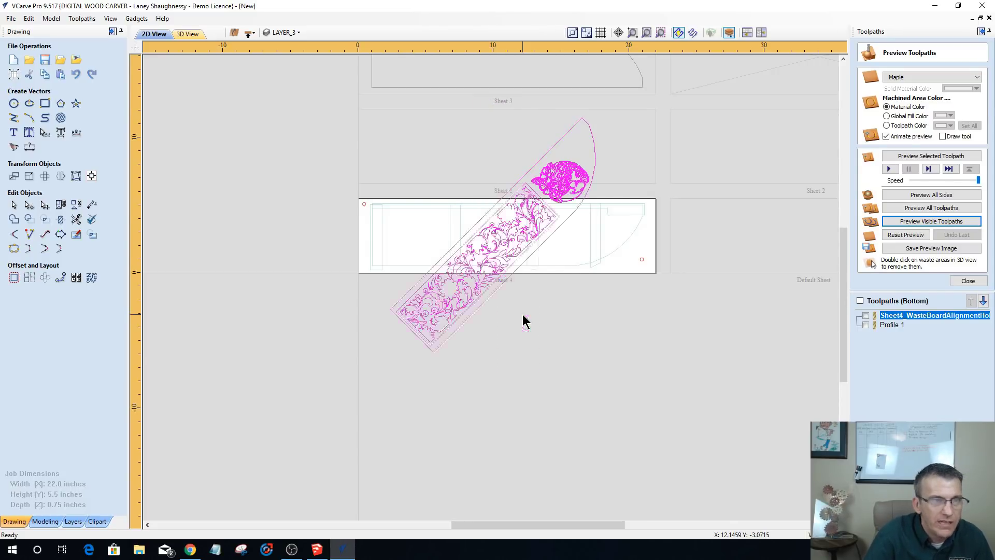
key(ctrl+y)
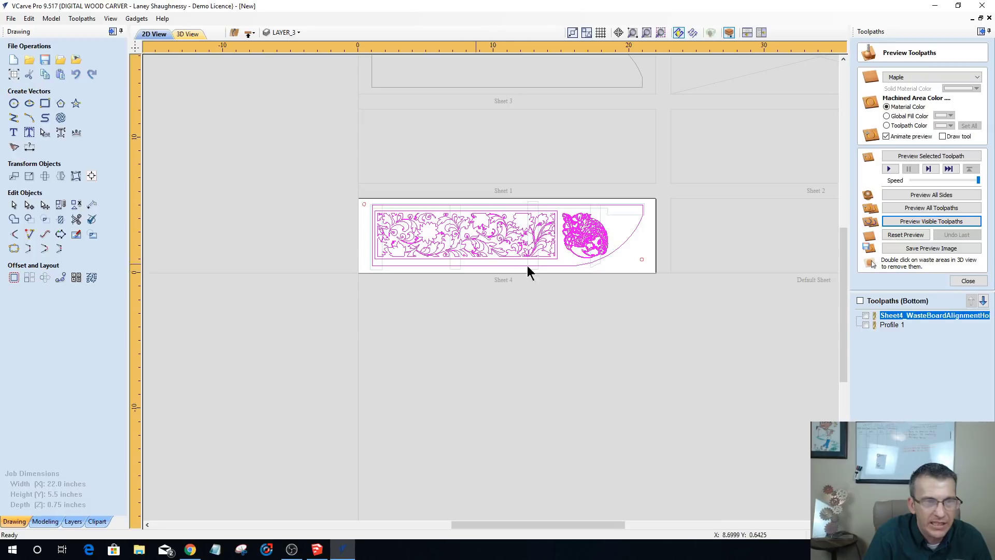
scroll(589, 246, up, 3)
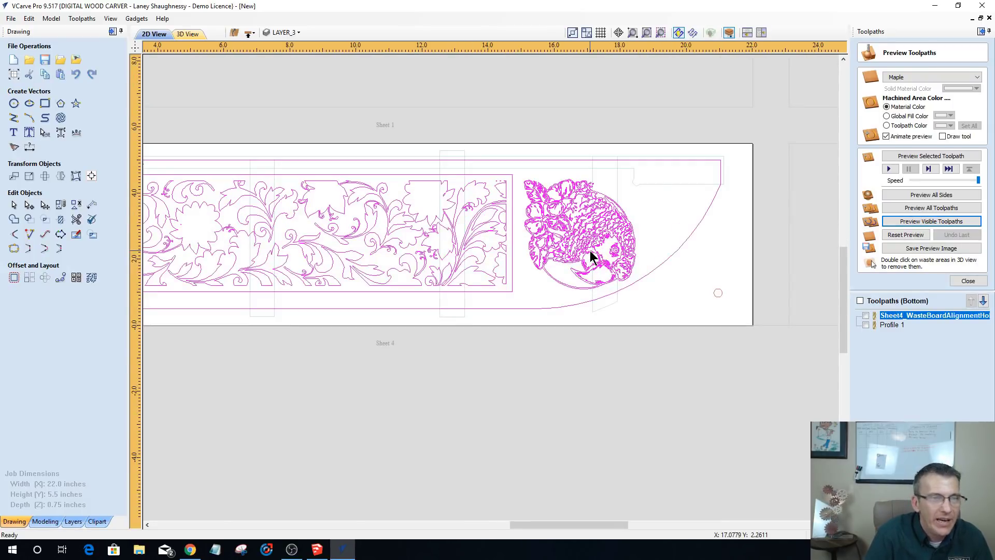
scroll(590, 250, down, 1)
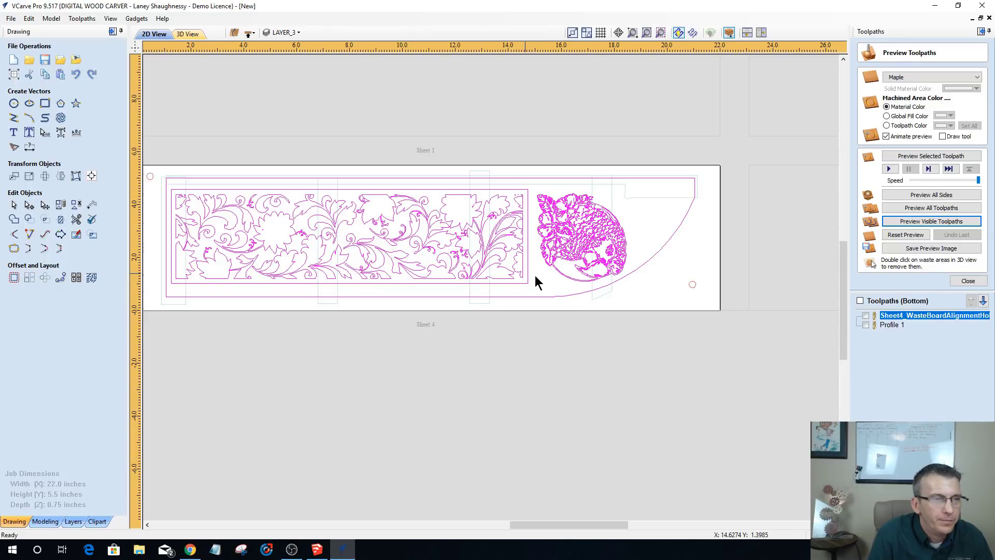
click(557, 291)
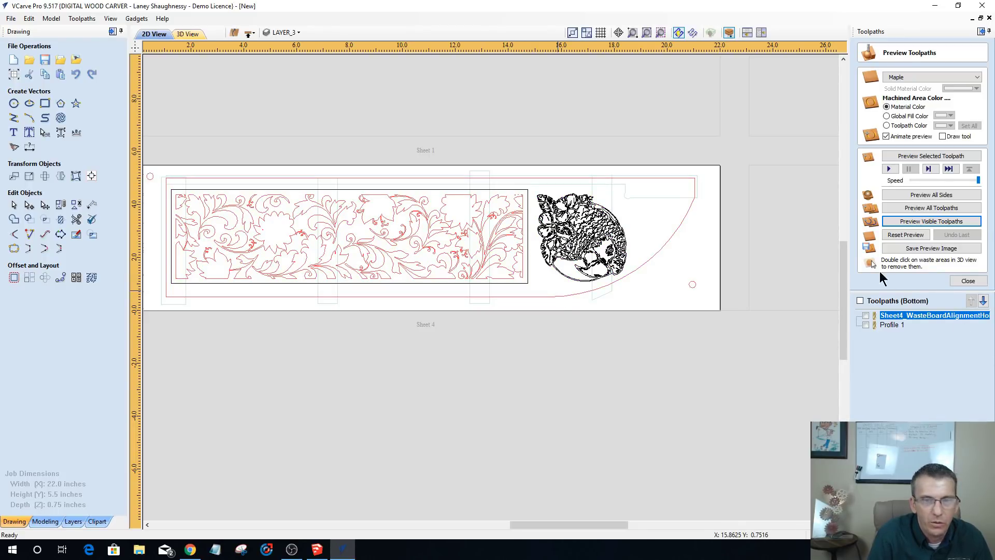
- Set up a V-carve toolpath for the flourish and its rectangular border, limited to a flat depth of 0.125 inches
click(967, 281)
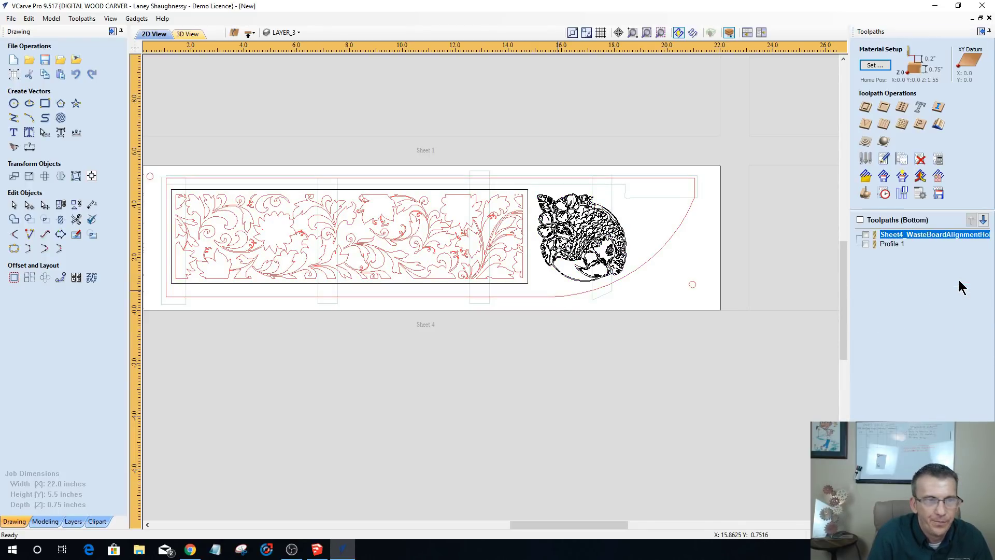
click(472, 254)
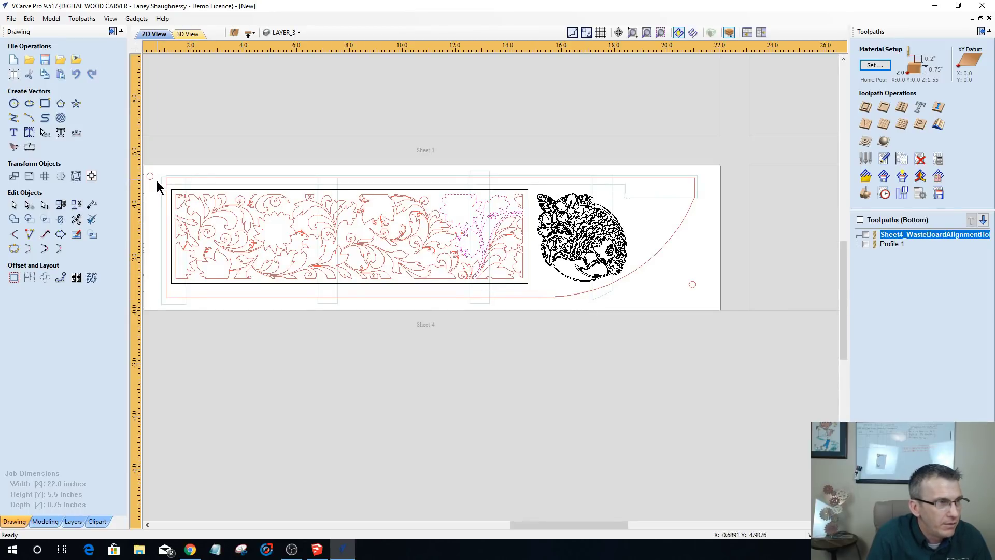
drag(157, 181, 533, 288)
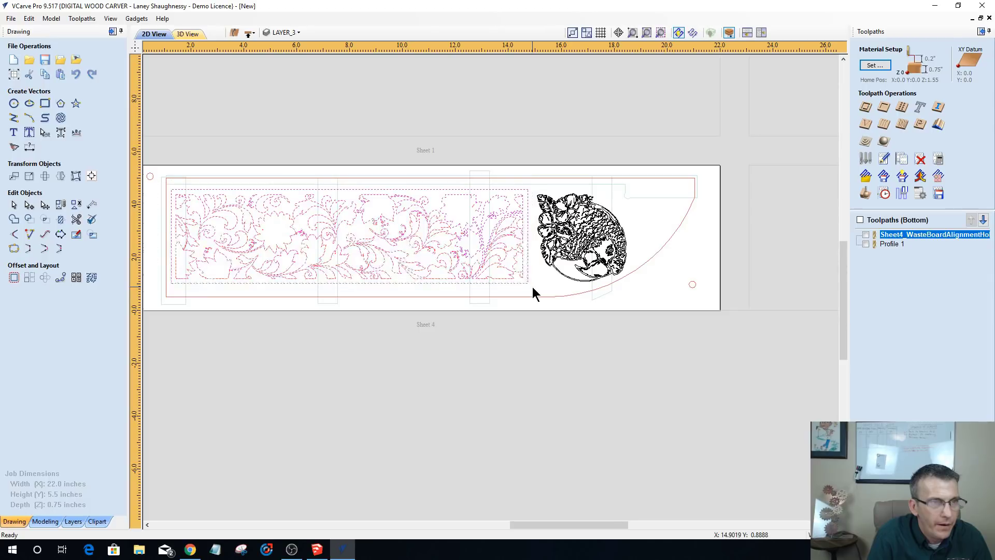
click(865, 124)
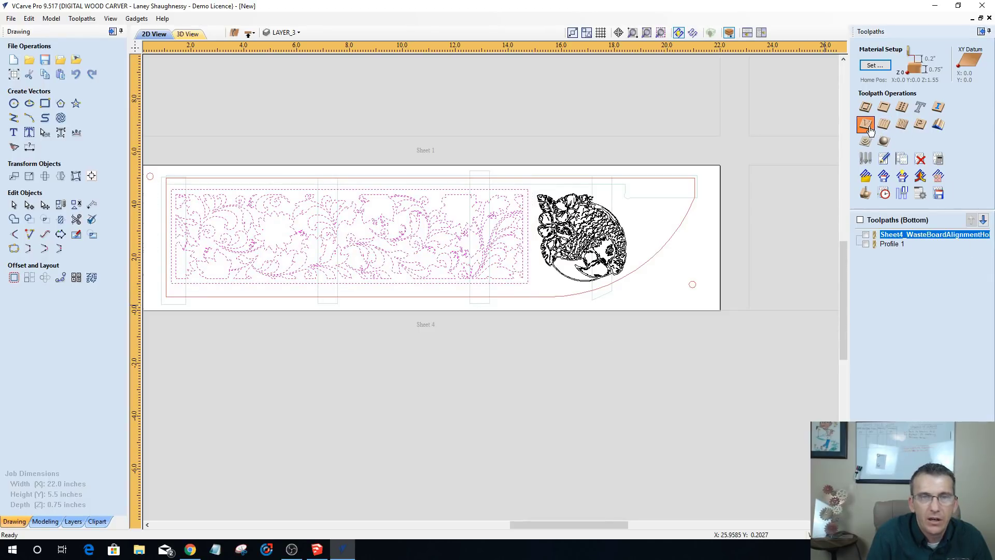
click(889, 92)
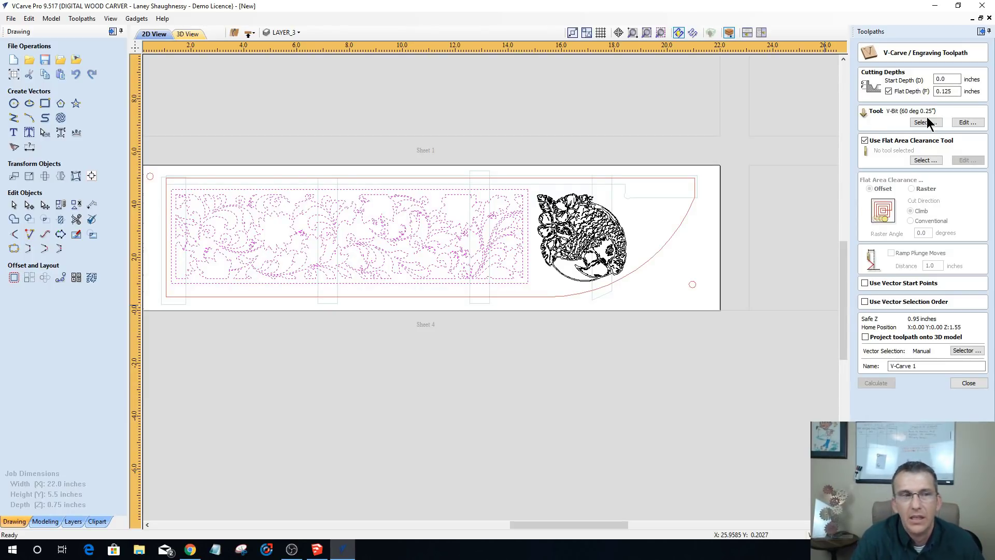
- Assign the End Mill (0.125 inch) as the flat area clearance tool of the V-carve toolpath
click(923, 160)
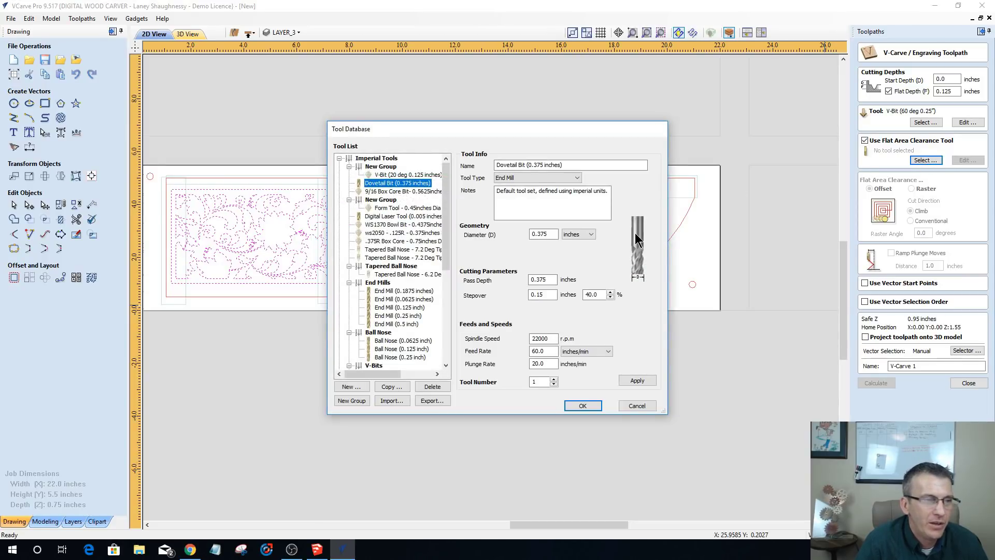
click(393, 307)
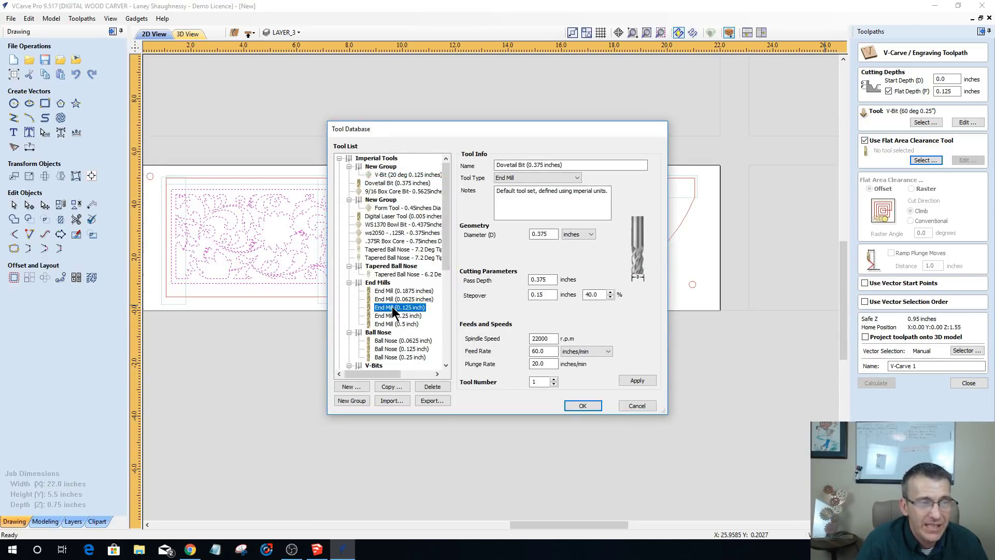
click(576, 405)
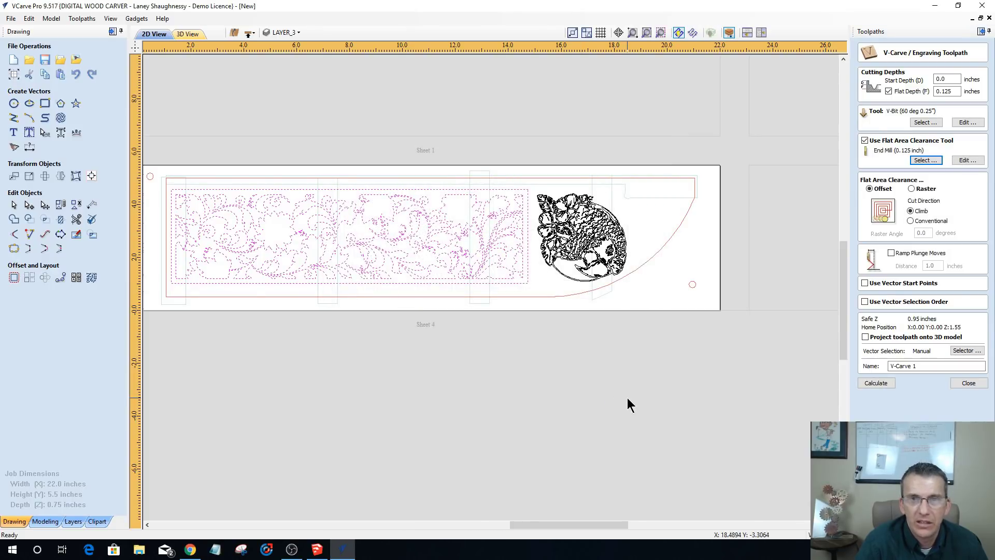
- Name the flourish toolpath Sheet4_Side2_Decor_60DegVBit and calculate it
click(919, 366)
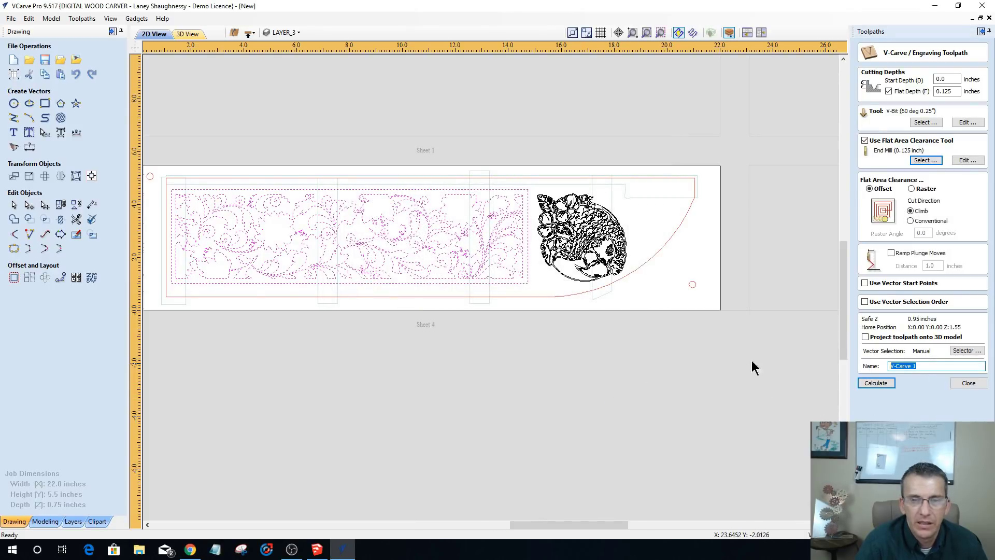
text(Sh)
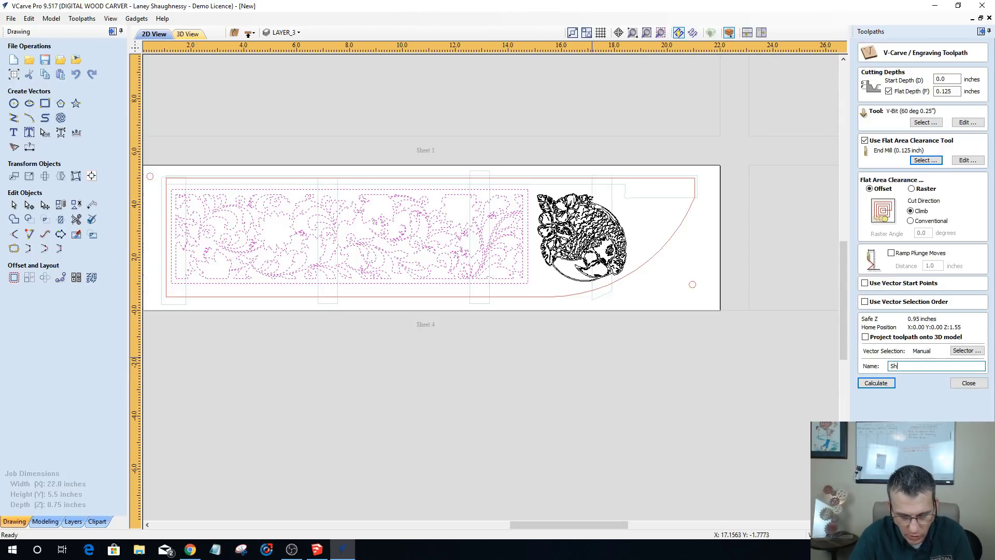
text(ee5)
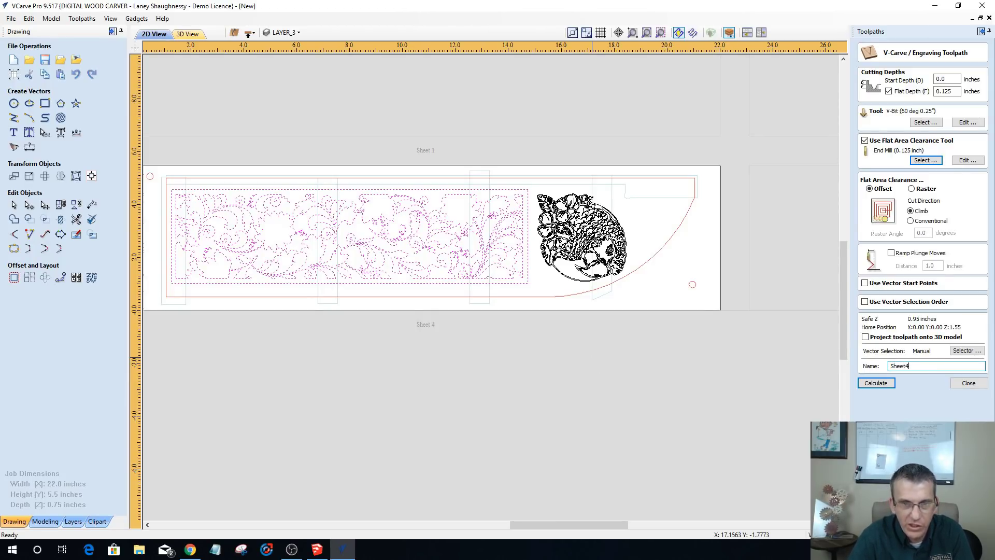
text(_Side2_)
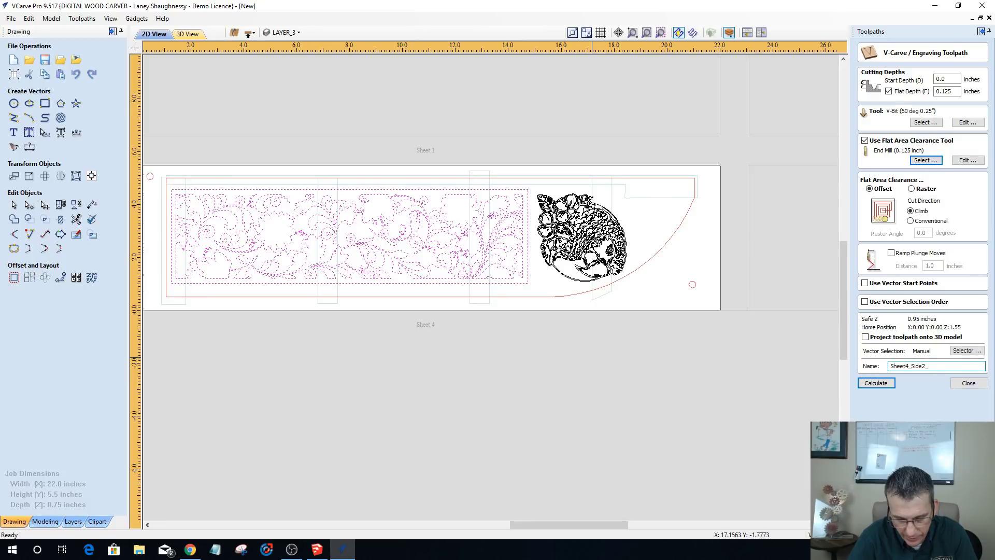
text(Decor_60DegVBit)
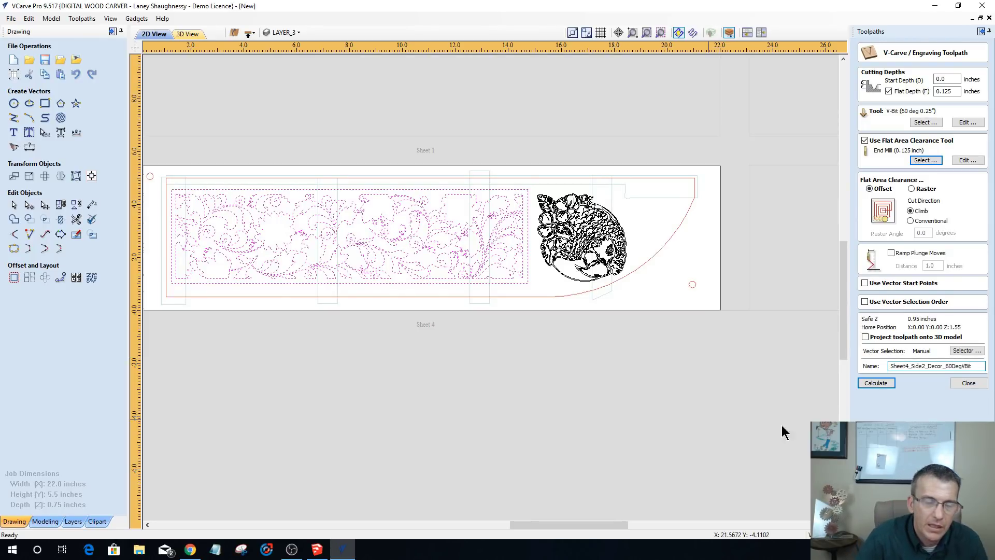
click(880, 383)
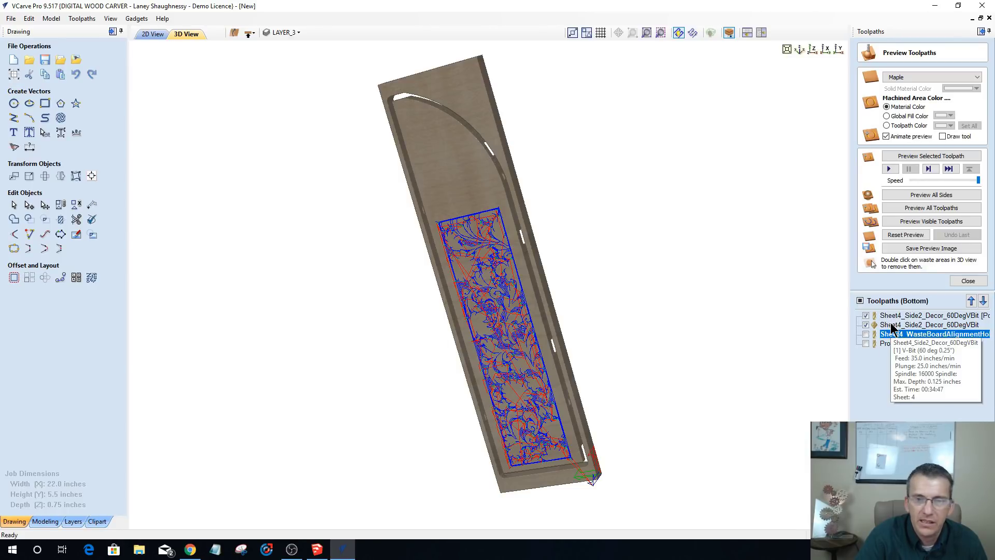
- Rename the flourish's pocket clearance toolpath to Sheet4_Side2_Decor_.125EM[Pocket]
click(962, 316)
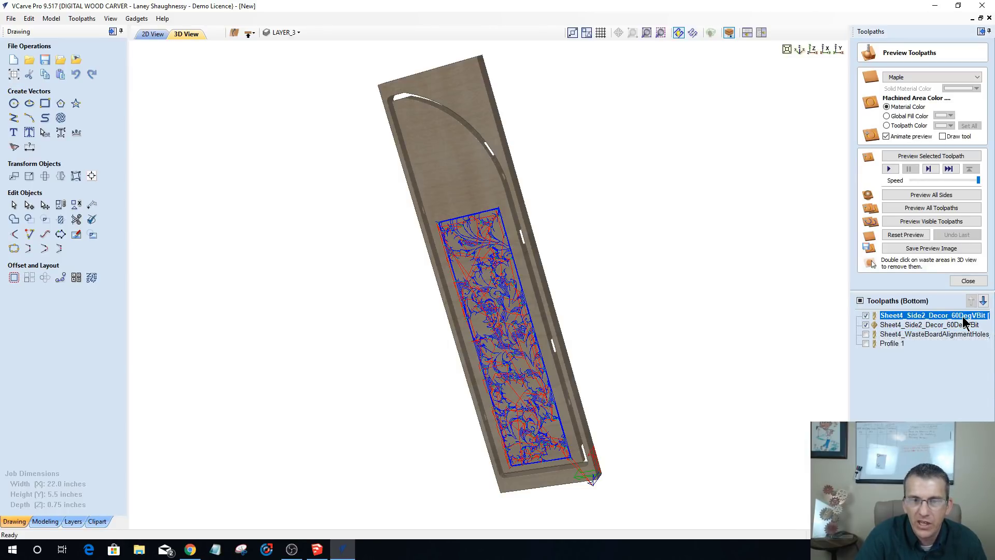
right_click(961, 317)
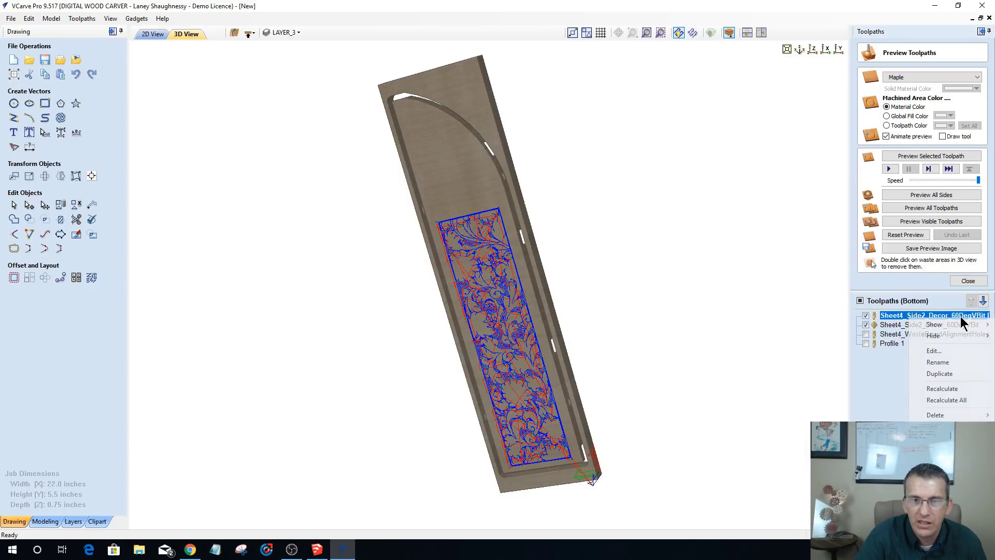
click(940, 354)
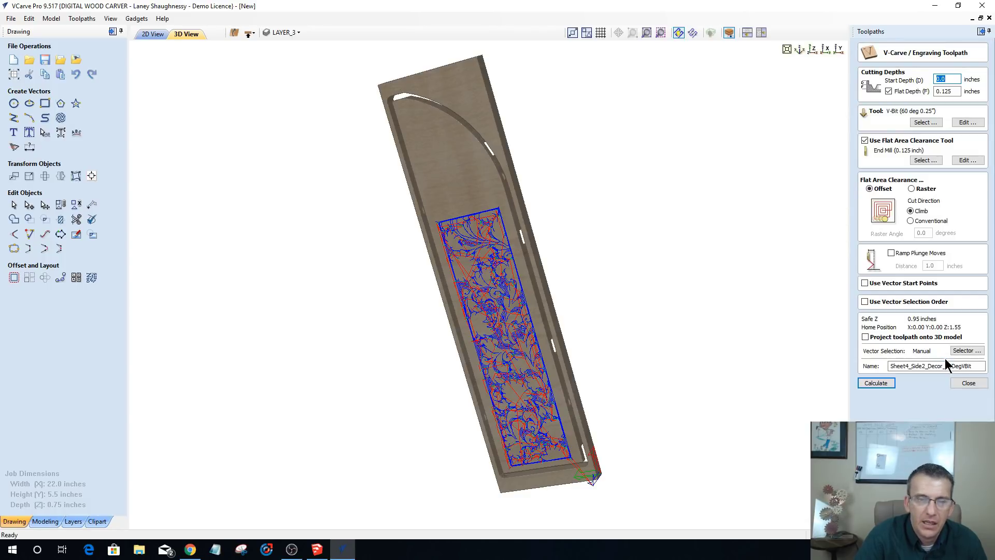
click(959, 385)
right_click(940, 229)
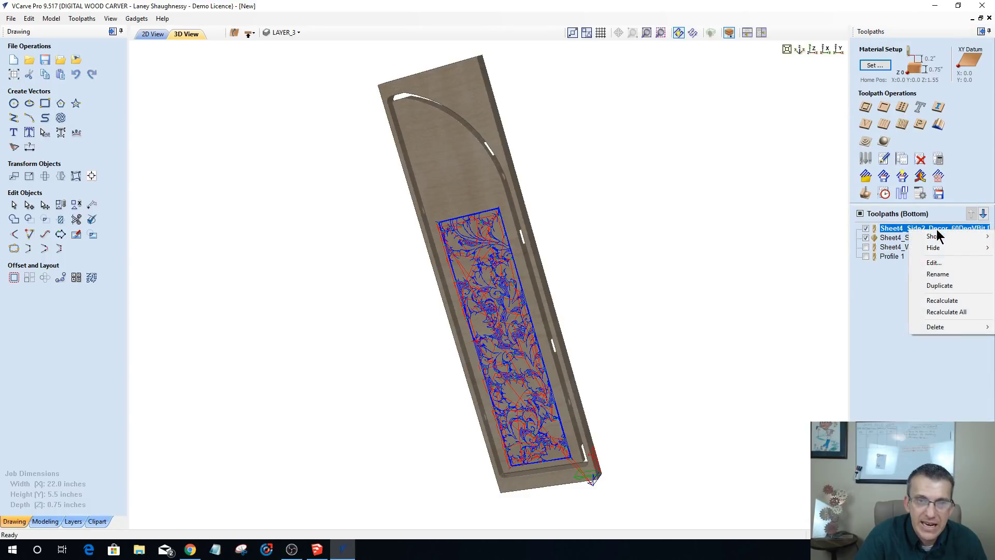
click(938, 275)
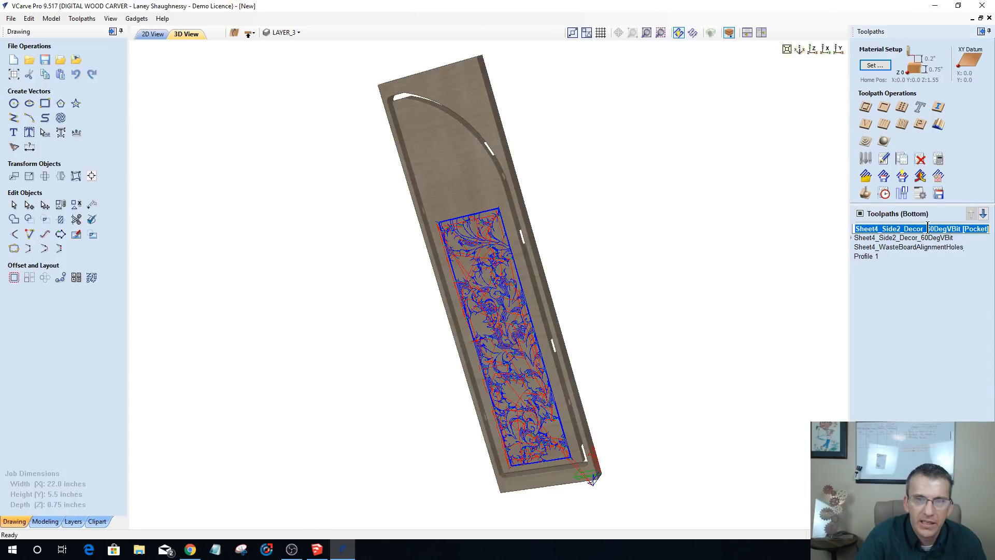
drag(927, 229, 962, 229)
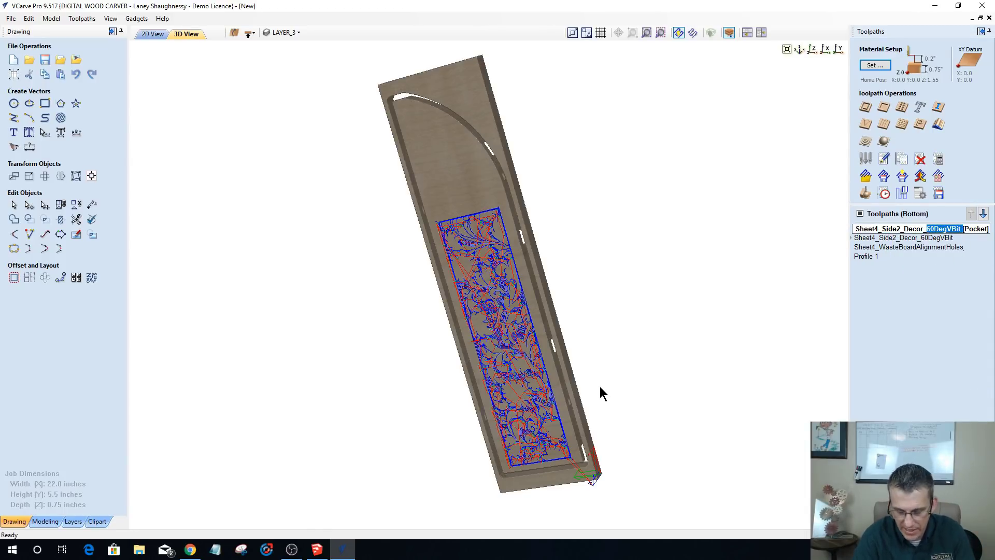
text(.125EM)
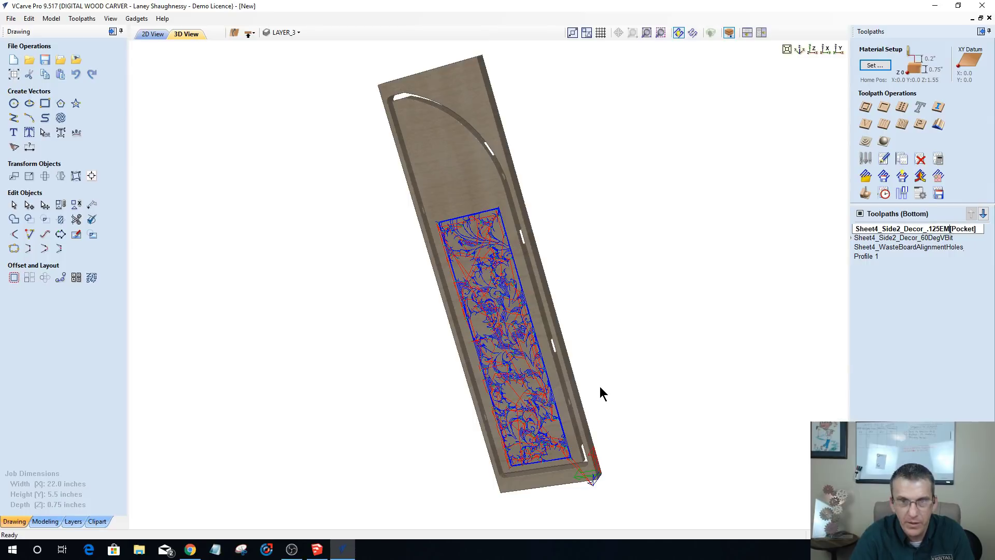
key(Return)
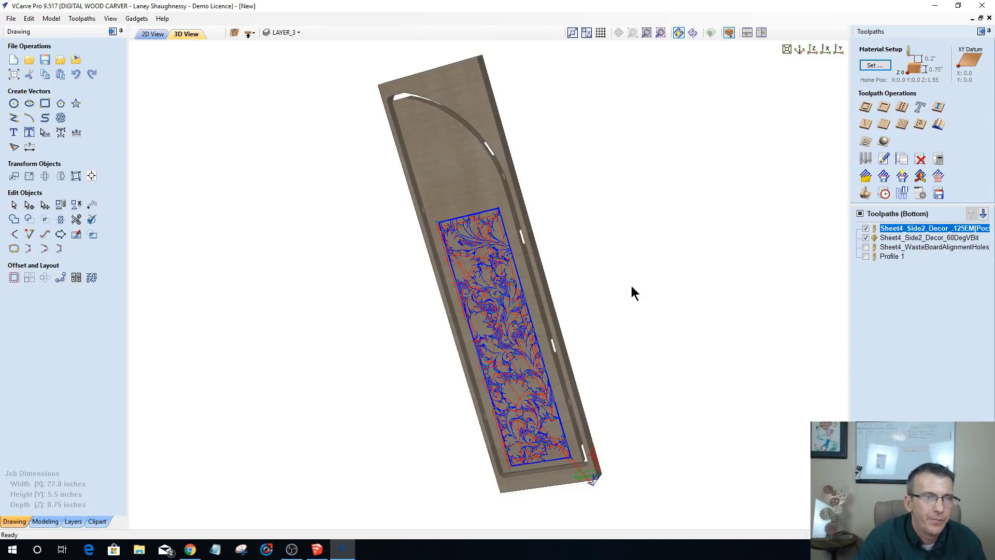
- Set up a V-carve toolpath for the parrot in the 2D view with the flat depth limit turned off
mouse_move(462, 249)
mouse_down()
mouse_move(562, 169)
mouse_move(457, 259)
mouse_up()
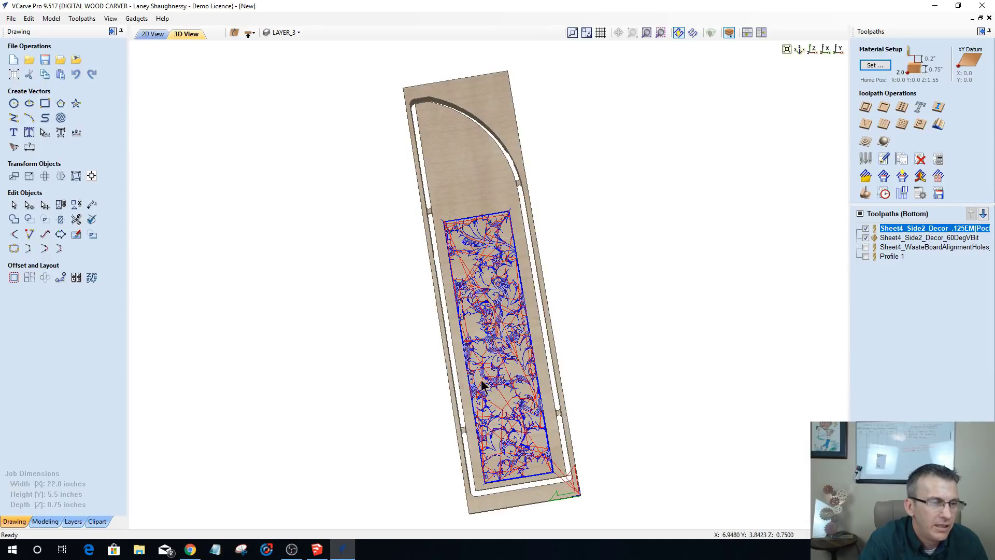
click(153, 34)
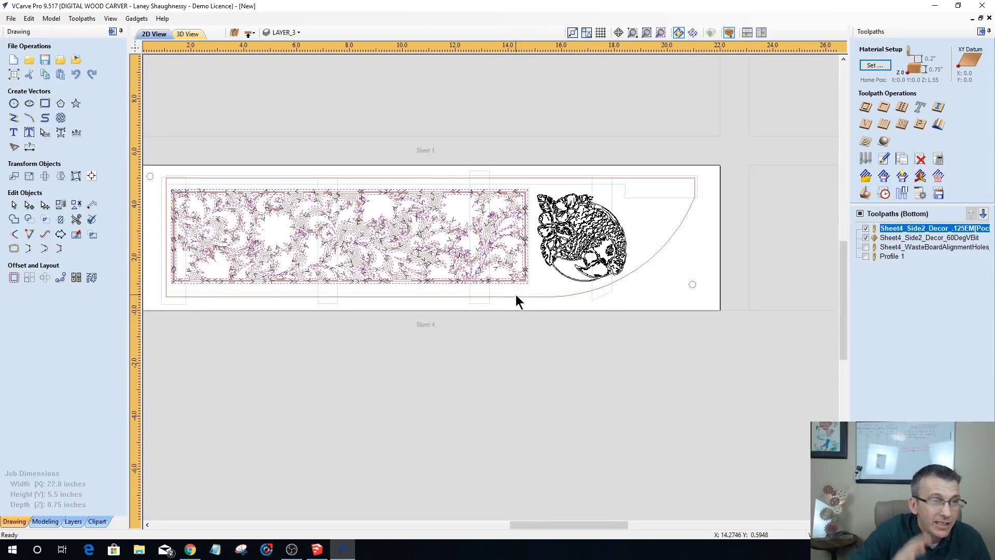
drag(655, 289, 654, 289)
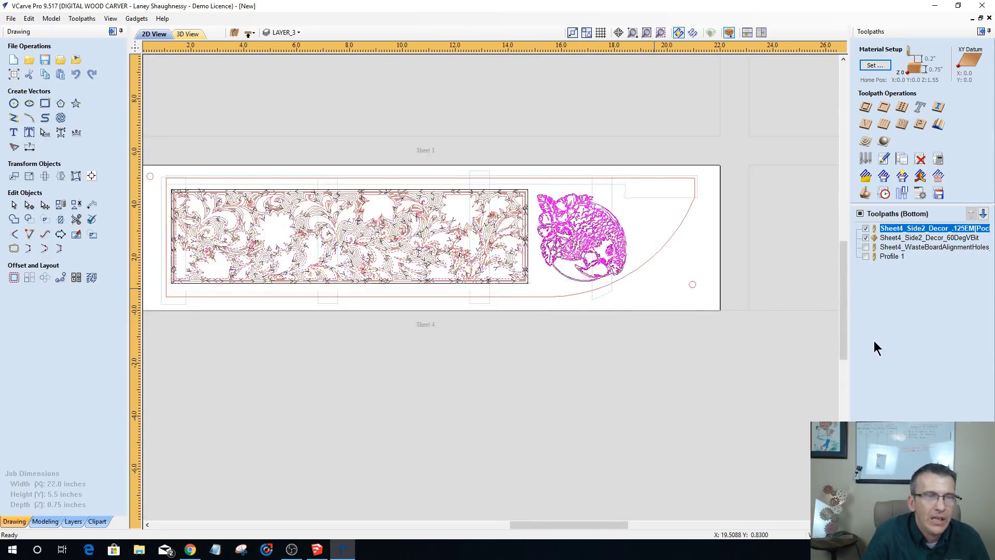
click(864, 139)
click(889, 91)
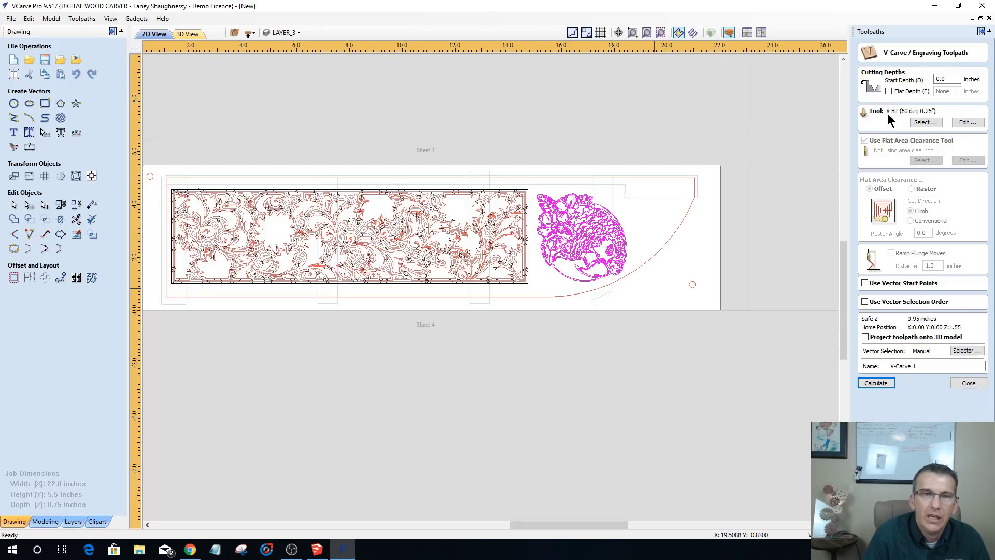
- Name the parrot toolpath Sheet4_Side2_Parrot_.60DegVBit and calculate it
click(920, 368)
text(She)
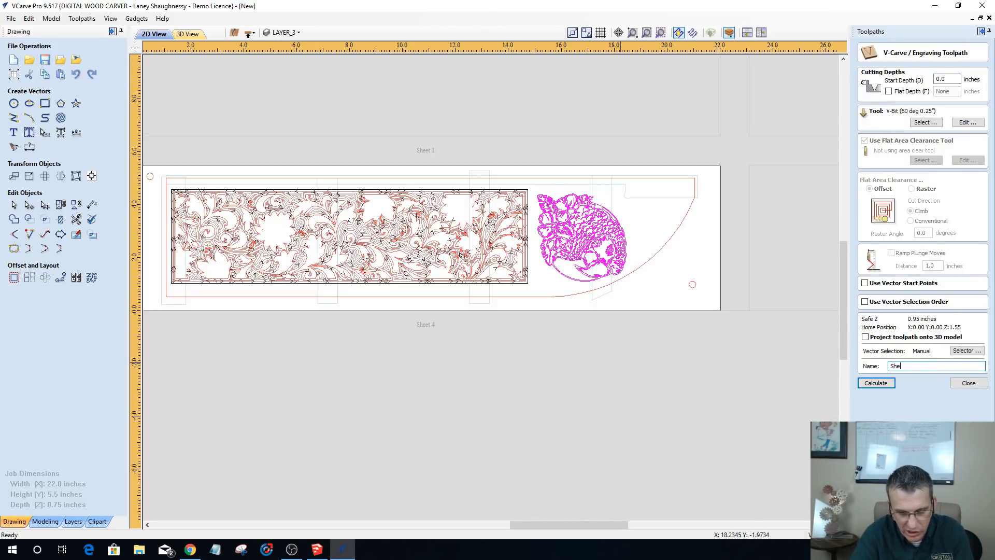
text(et4_Sid)
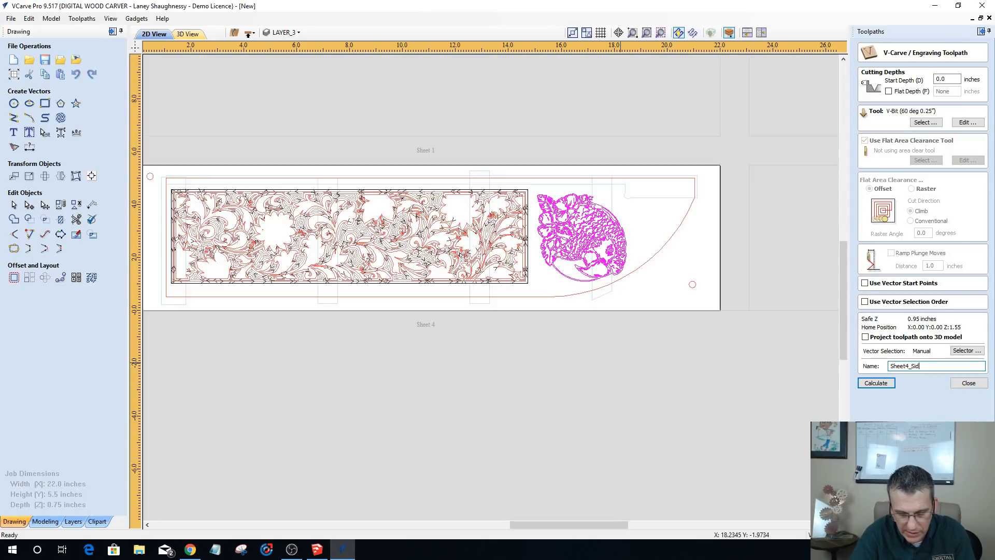
text(e2_P)
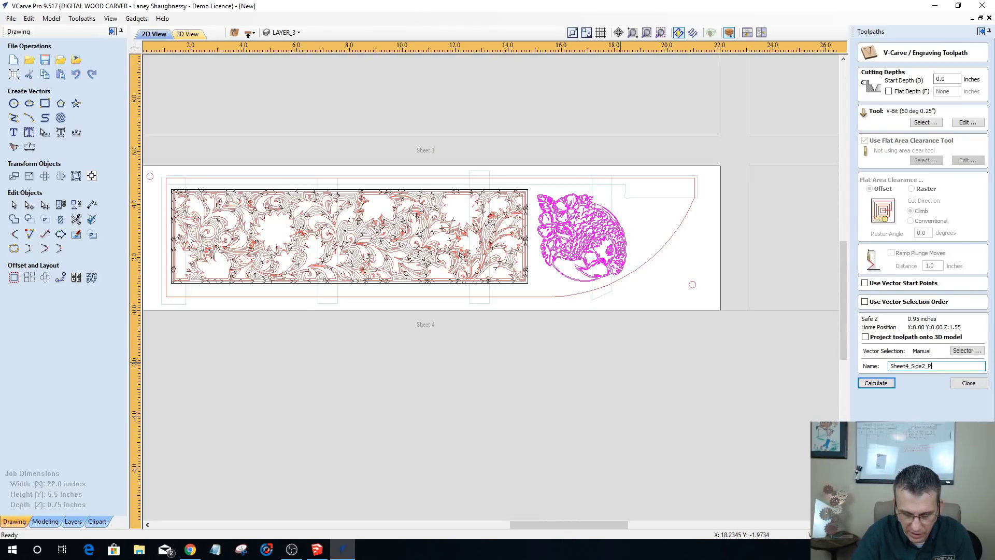
text(arrot_)
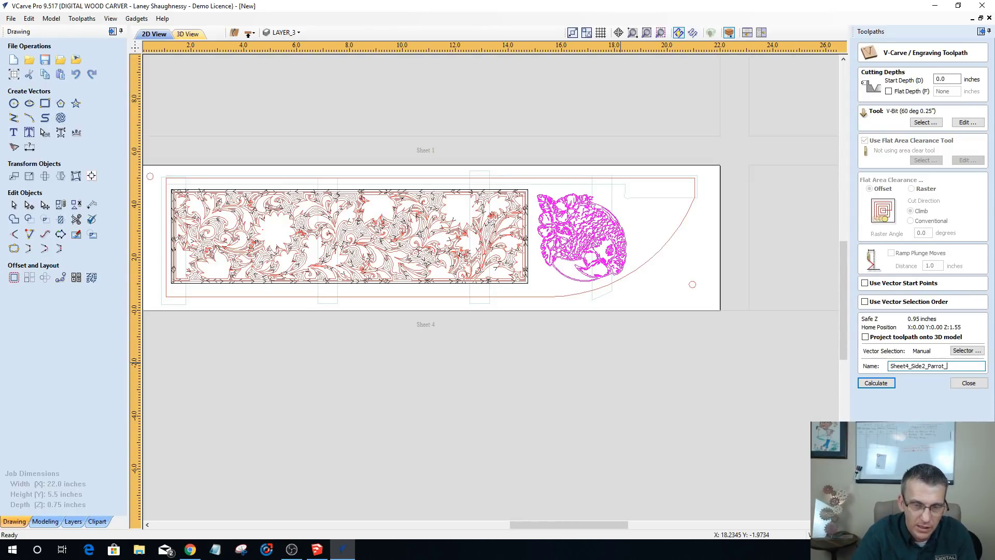
text(.60De)
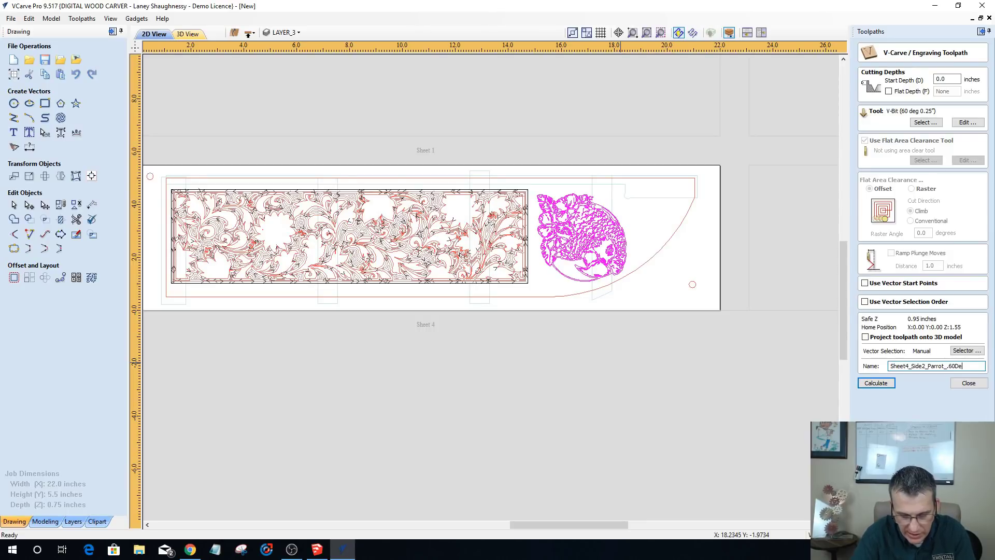
text(gVBi)
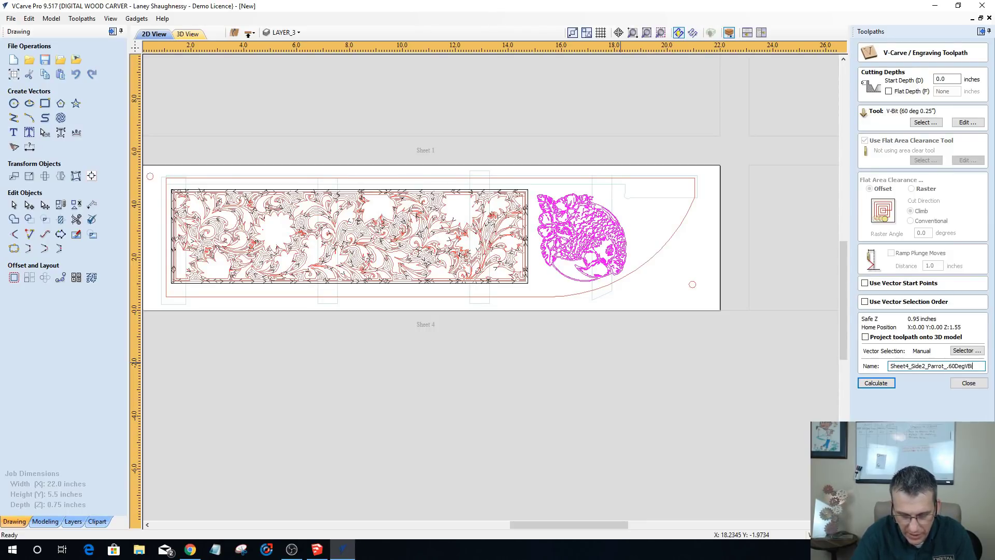
text(t)
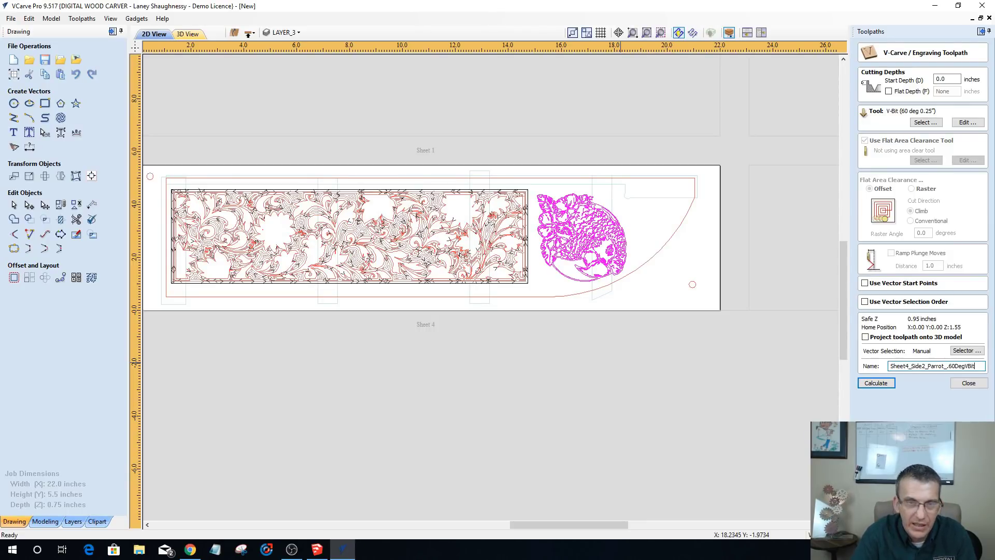
click(868, 383)
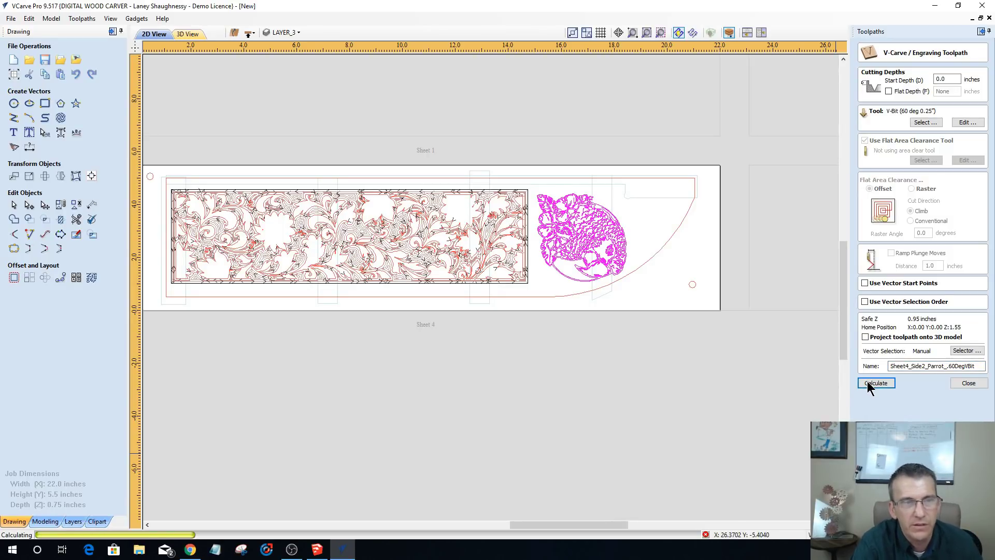
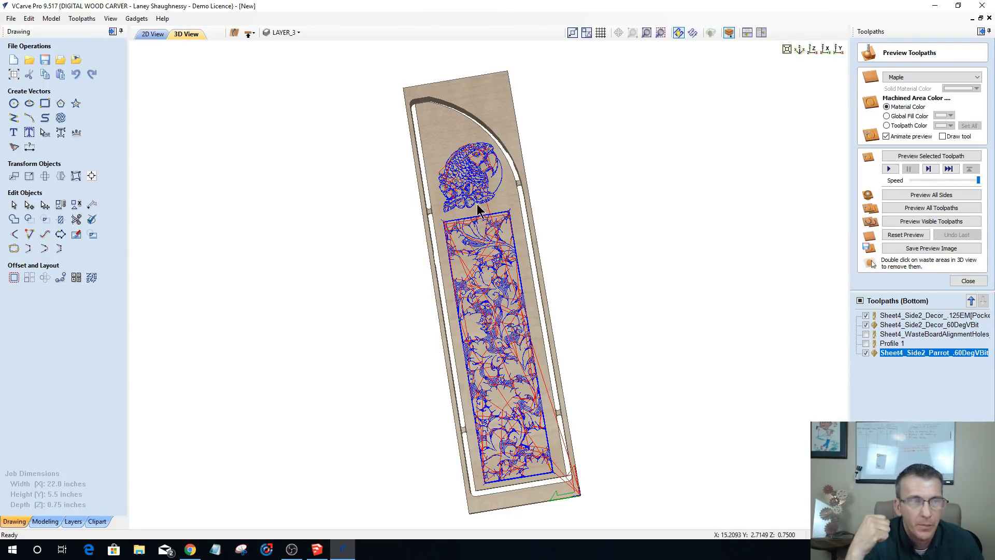
- Run the cutting preview of all visible bottom-side toolpaths, covering the flourish pocket, the flourish V-carve and the parrot V-carve
scroll(446, 134, up, 2)
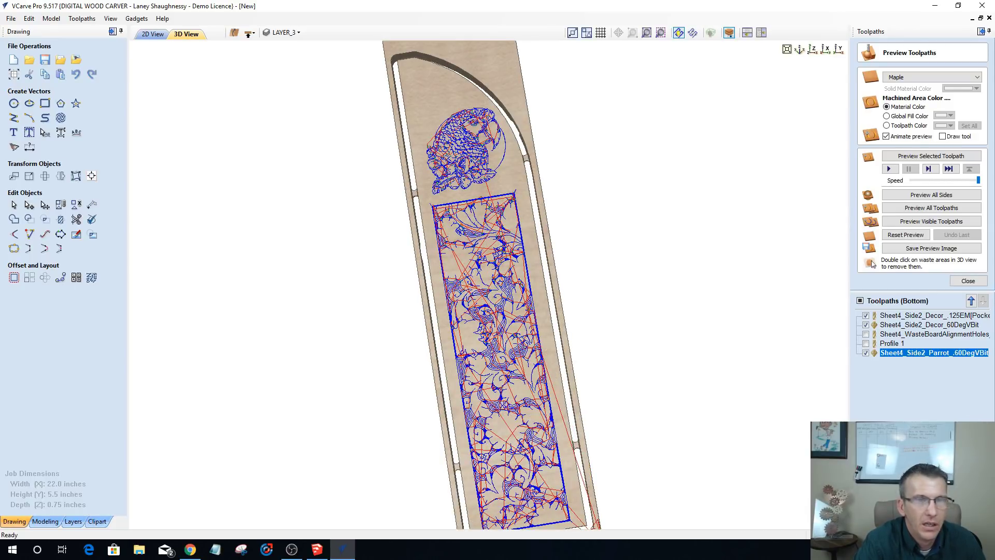
click(902, 221)
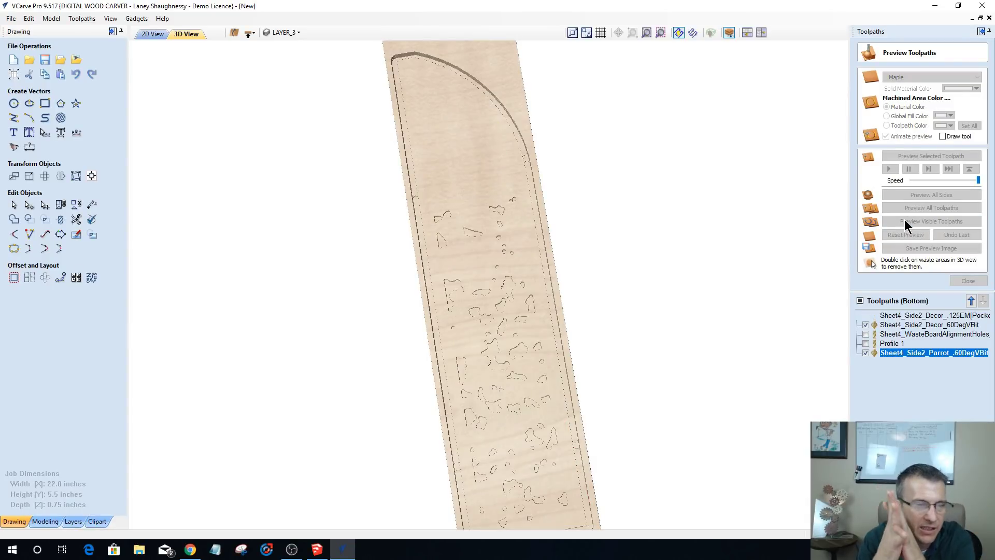
click(904, 220)
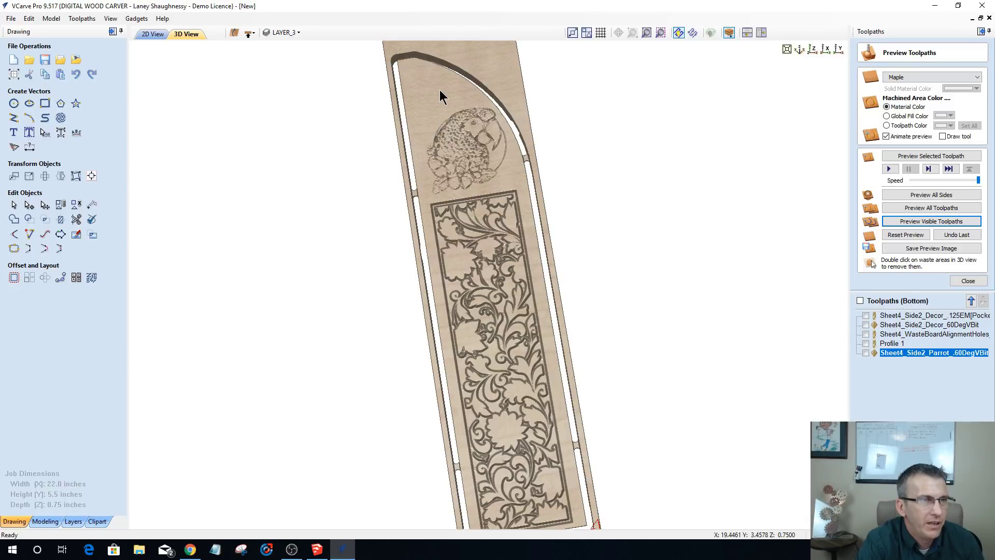
- Examine the simulated parrot and flourish carvings up close in the 3D preview for carved detail
scroll(440, 102, up, 1)
scroll(440, 102, up, 4)
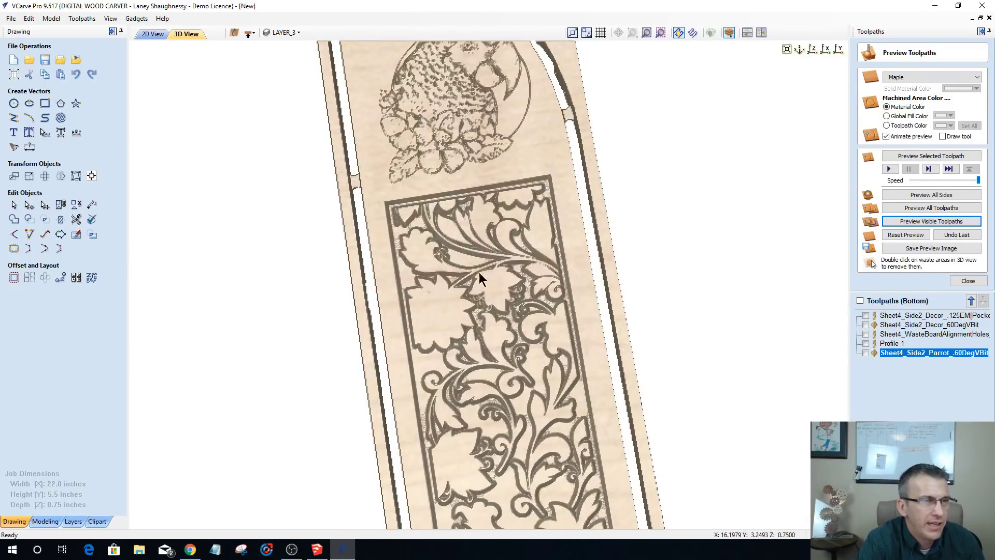
scroll(484, 312, up, 1)
scroll(497, 256, up, 2)
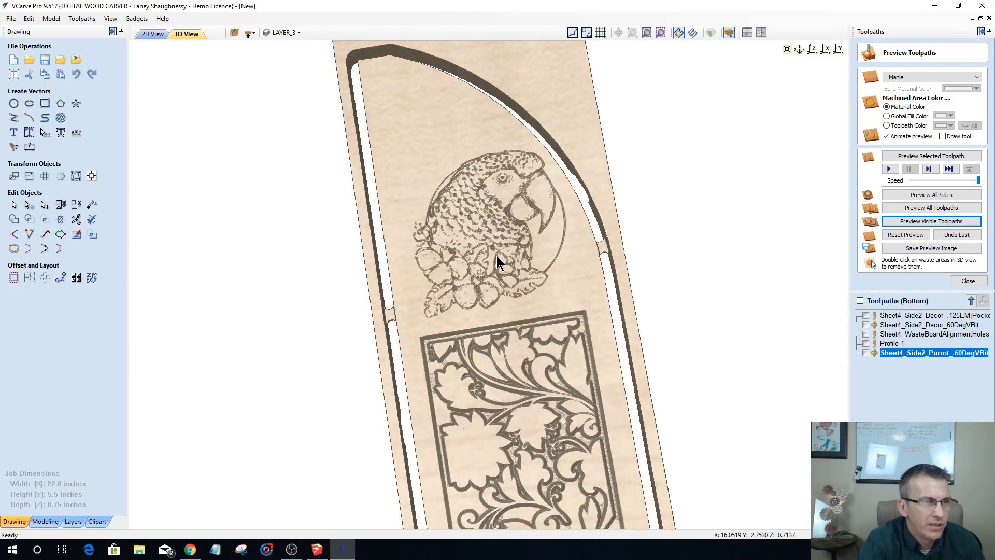
scroll(496, 256, up, 2)
scroll(557, 349, up, 3)
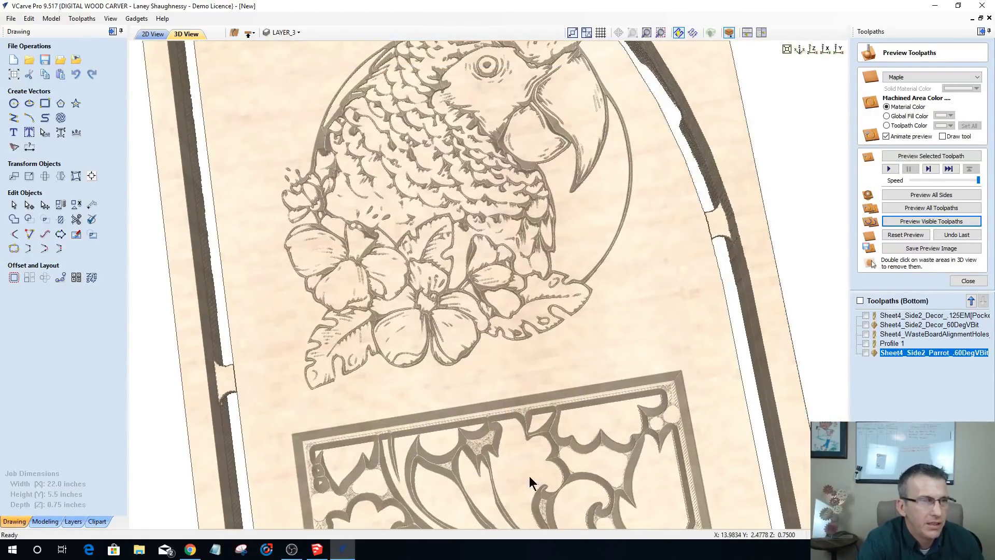
drag(534, 484, 484, 405)
scroll(486, 407, down, 2)
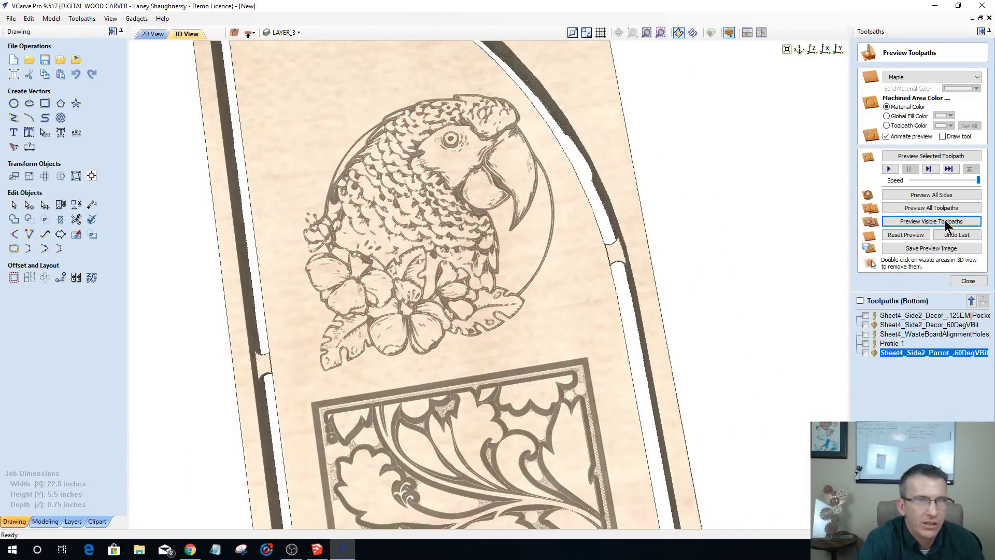
- Display the machined areas of the preview with a dark red global fill color
click(947, 113)
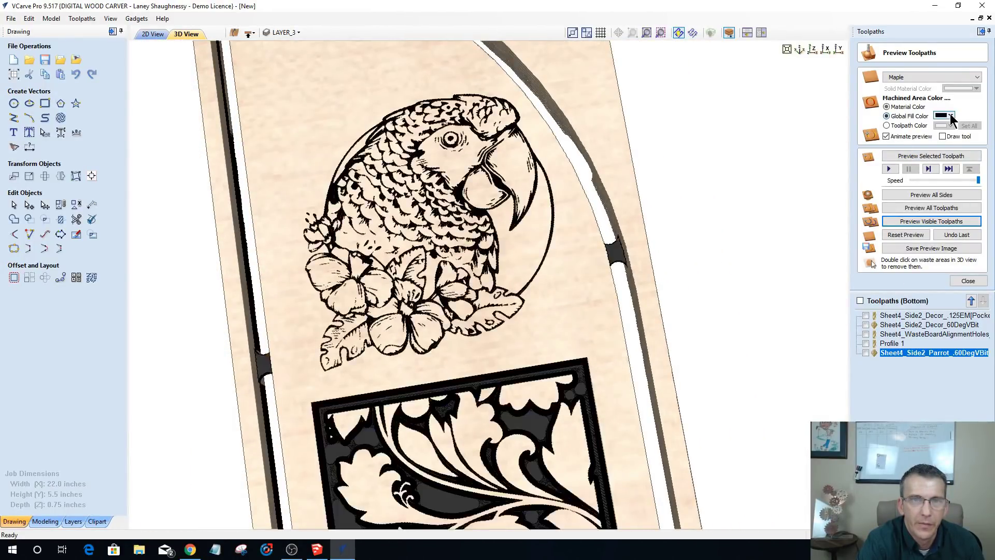
click(951, 116)
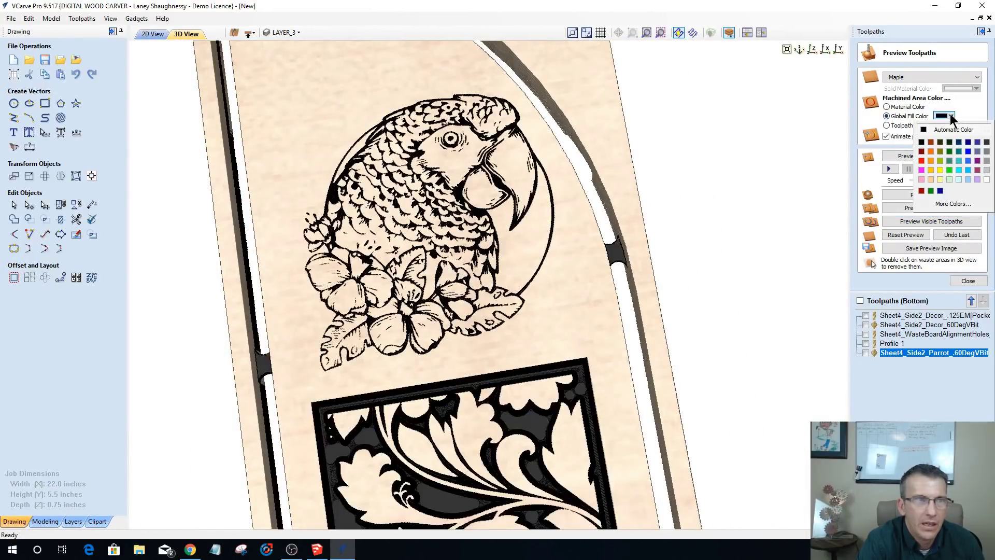
click(922, 151)
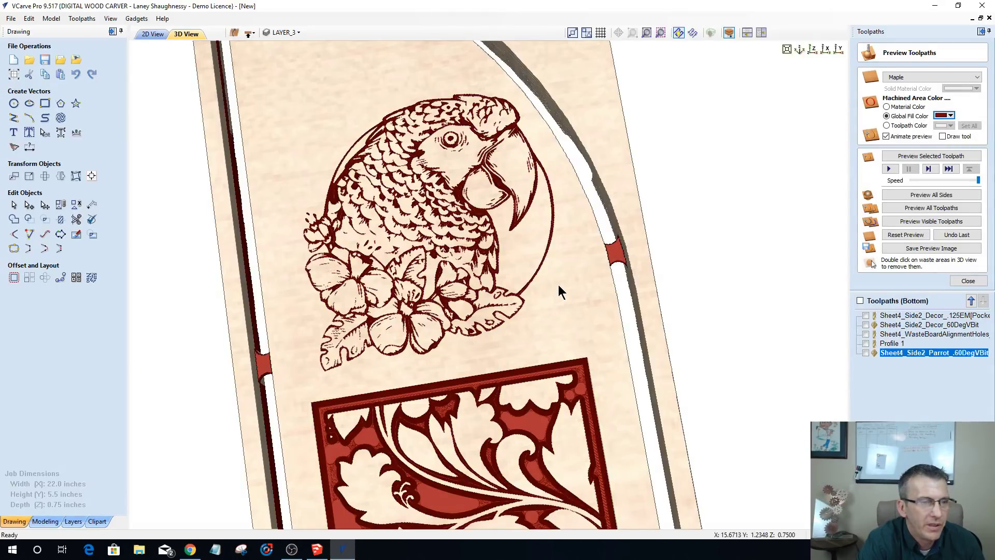
- Inspect the color-filled parrot and the full length of the bordered flourish at close range in the 3D preview
scroll(558, 285, down, 3)
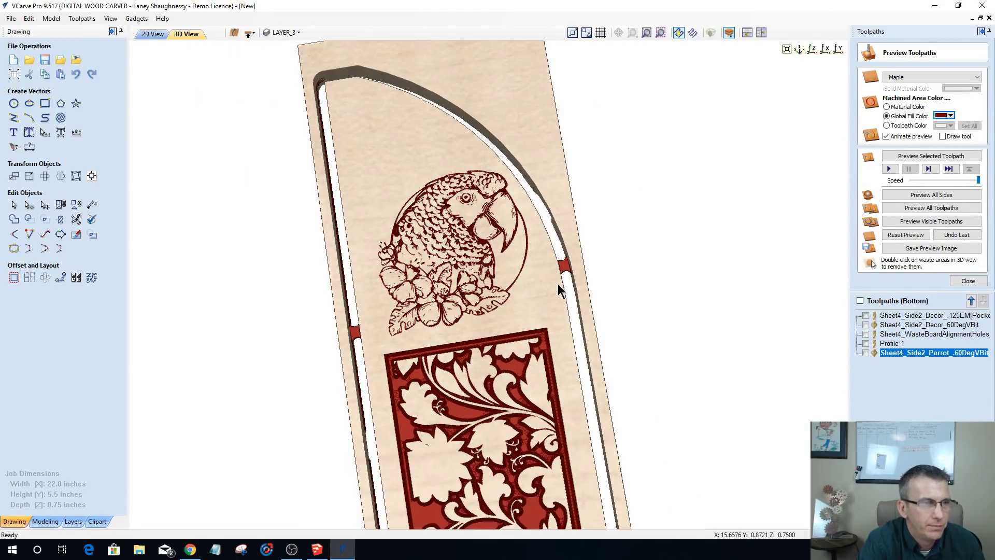
scroll(444, 174, up, 2)
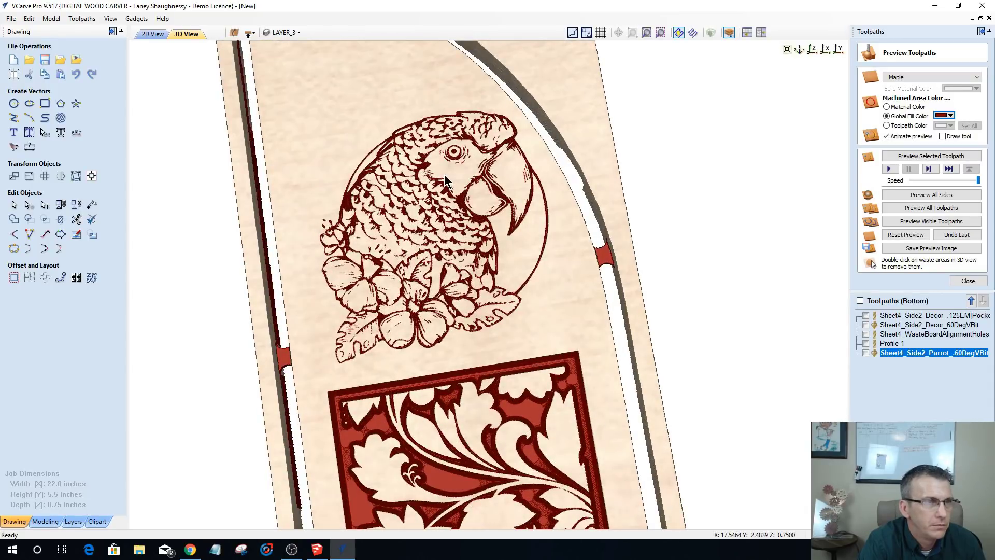
scroll(454, 178, down, 4)
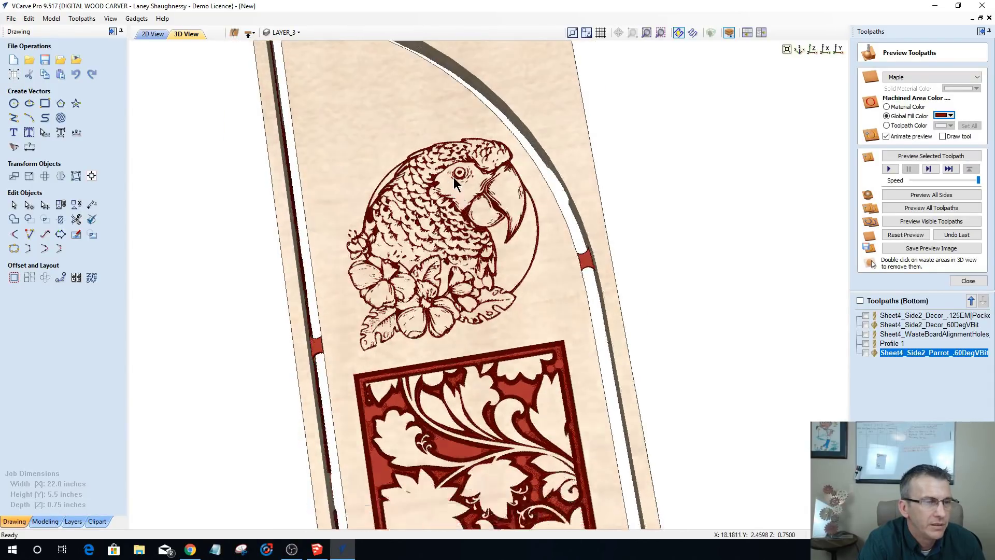
scroll(478, 220, down, 4)
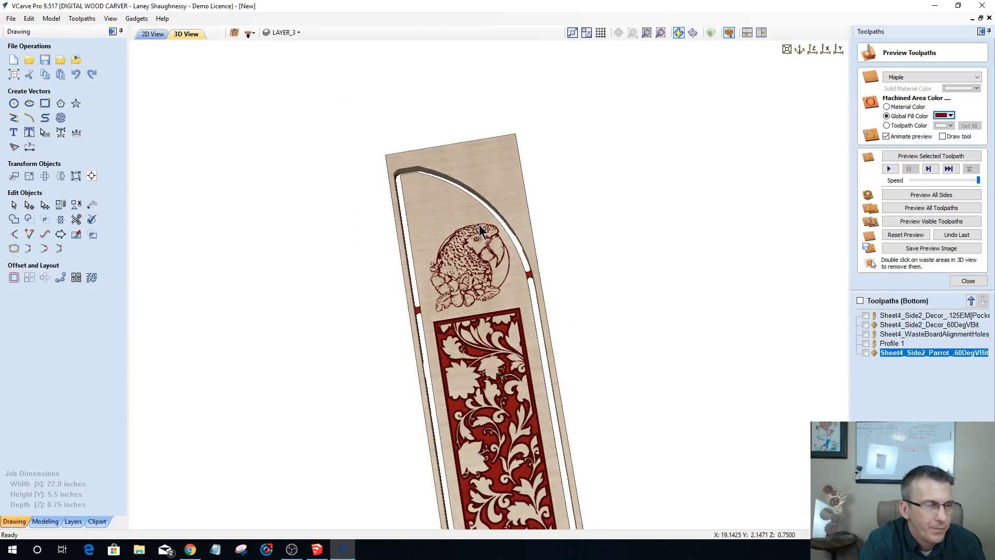
scroll(499, 471, up, 5)
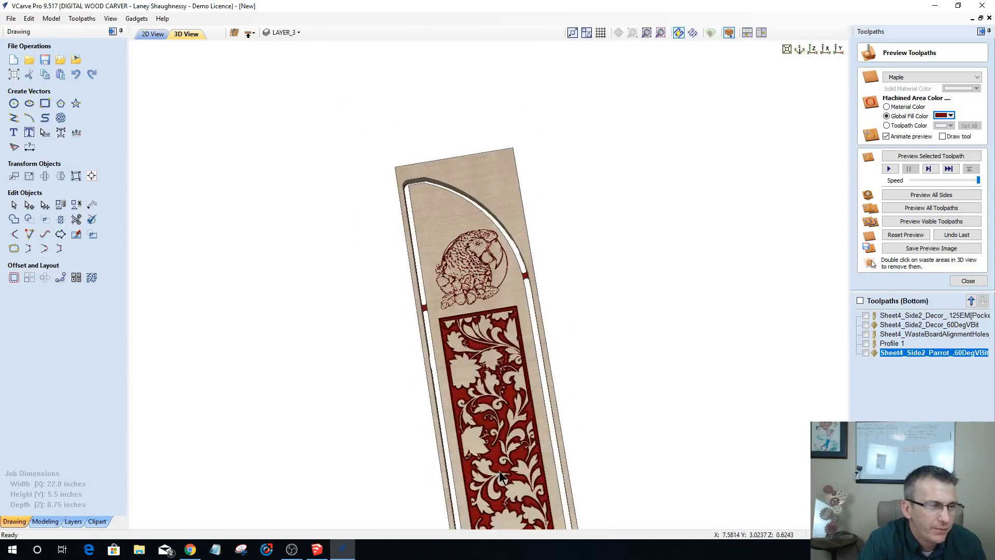
middle_drag(518, 229, 518, 228)
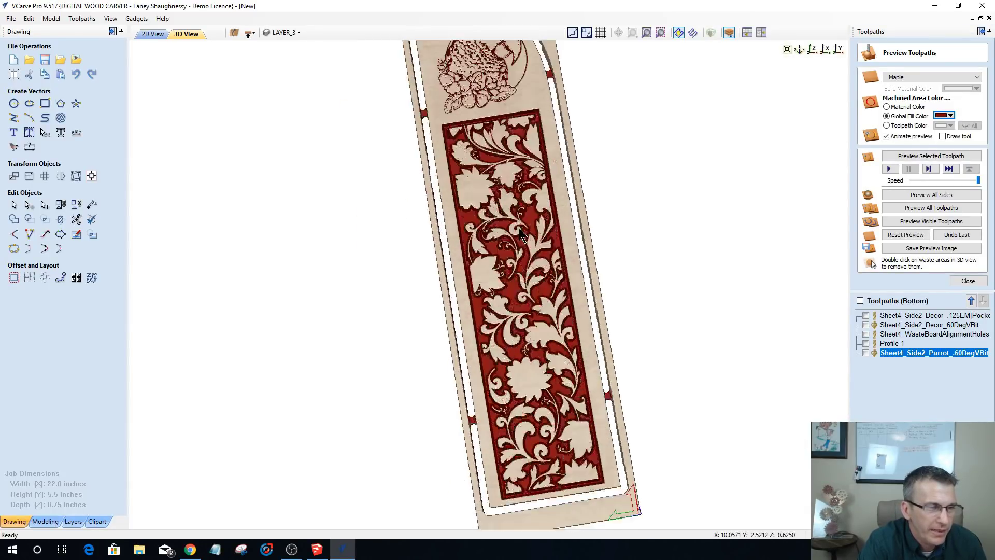
scroll(523, 384, up, 3)
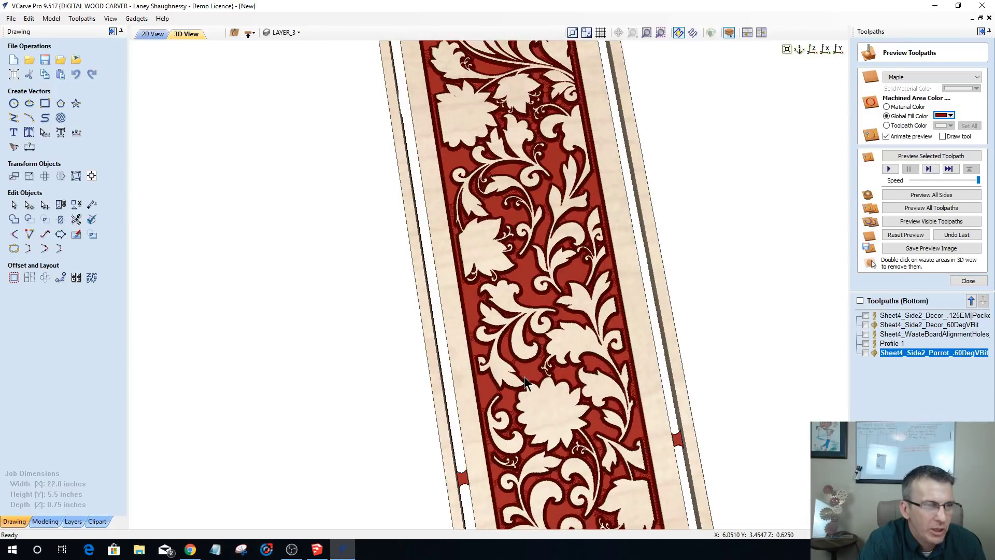
scroll(527, 378, down, 4)
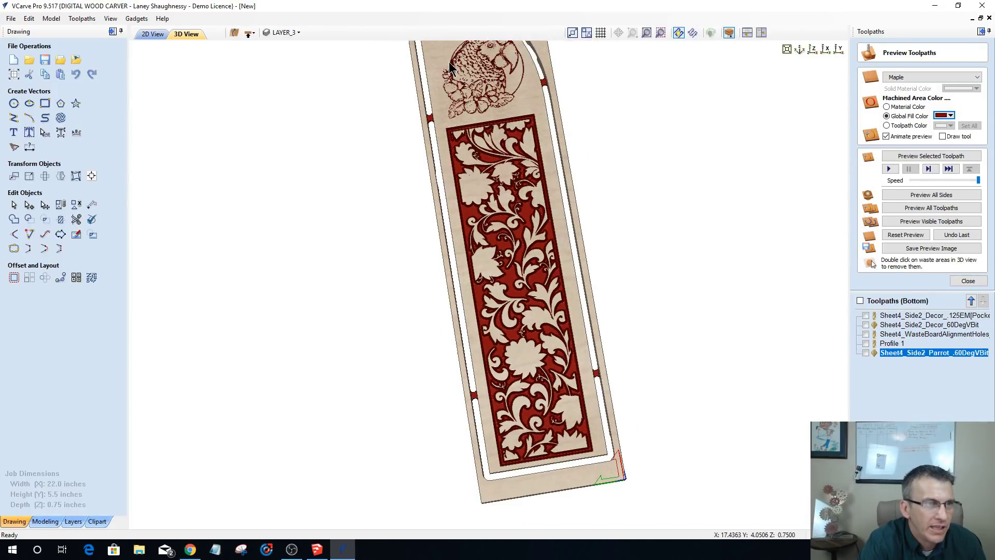
drag(487, 195, 495, 217)
drag(506, 255, 512, 214)
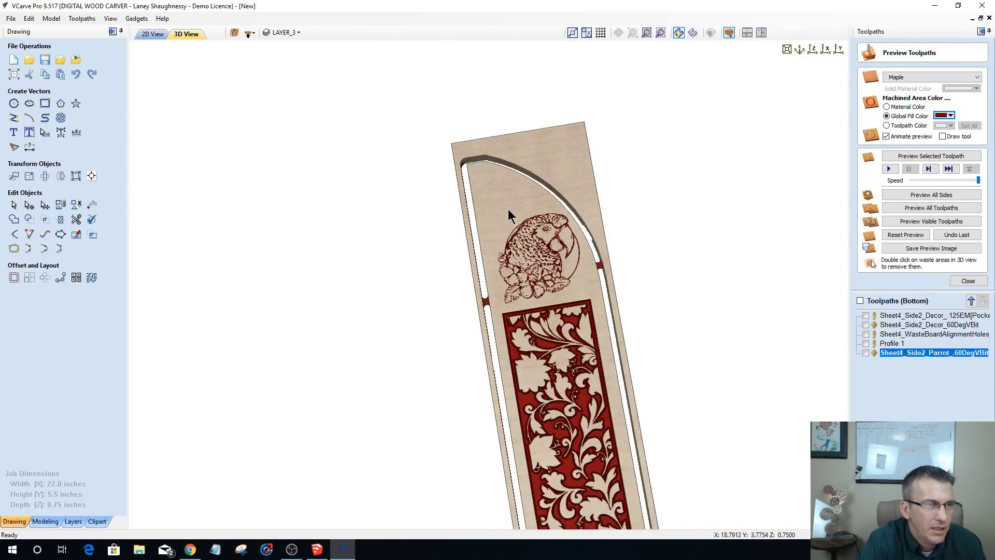
scroll(555, 294, up, 3)
scroll(556, 294, up, 4)
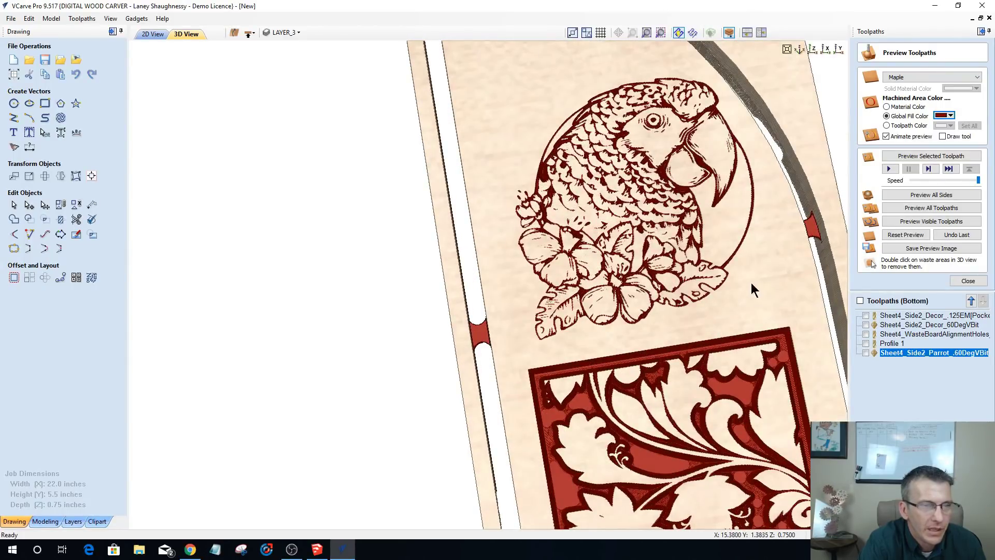
scroll(469, 235, down, 6)
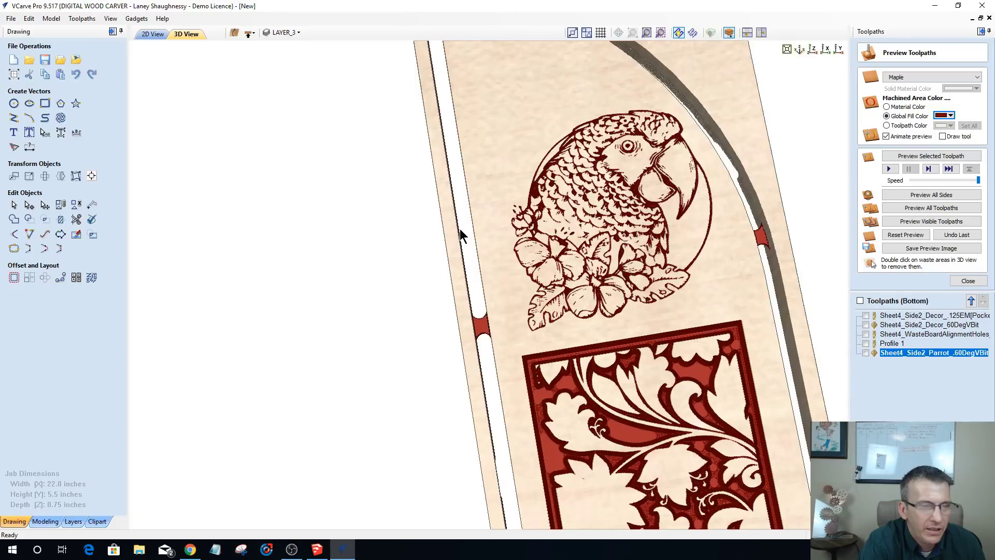
- Review the whole color-filled panel in the 3D preview, from straight down the Z axis and from several tilted angles
click(811, 52)
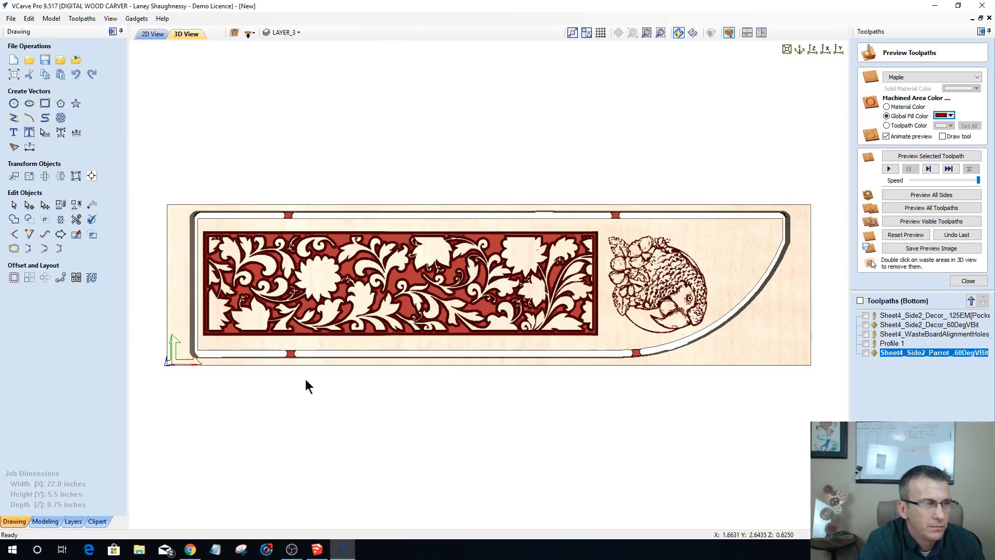
drag(306, 382, 522, 401)
drag(524, 313, 369, 364)
scroll(368, 367, down, 5)
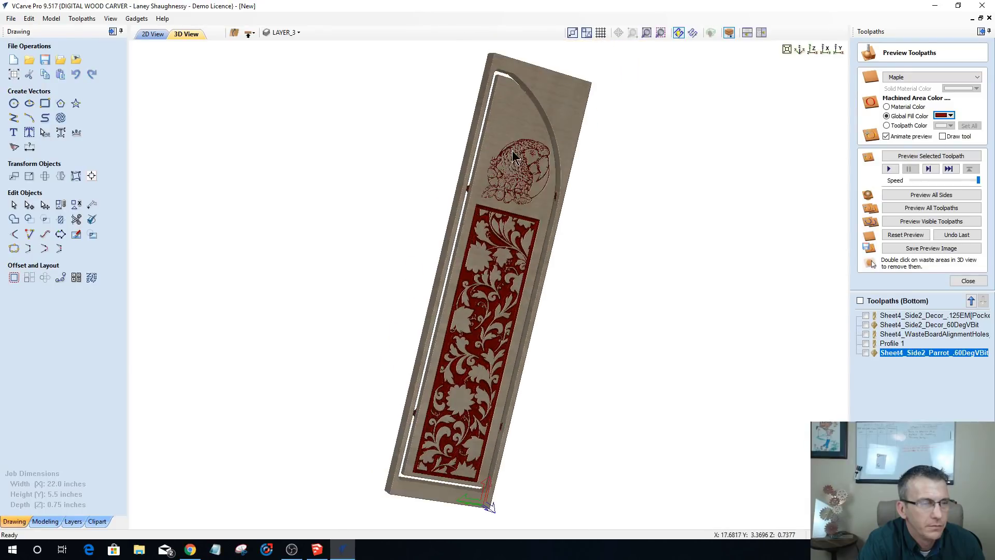
drag(455, 207, 474, 81)
drag(448, 326, 453, 323)
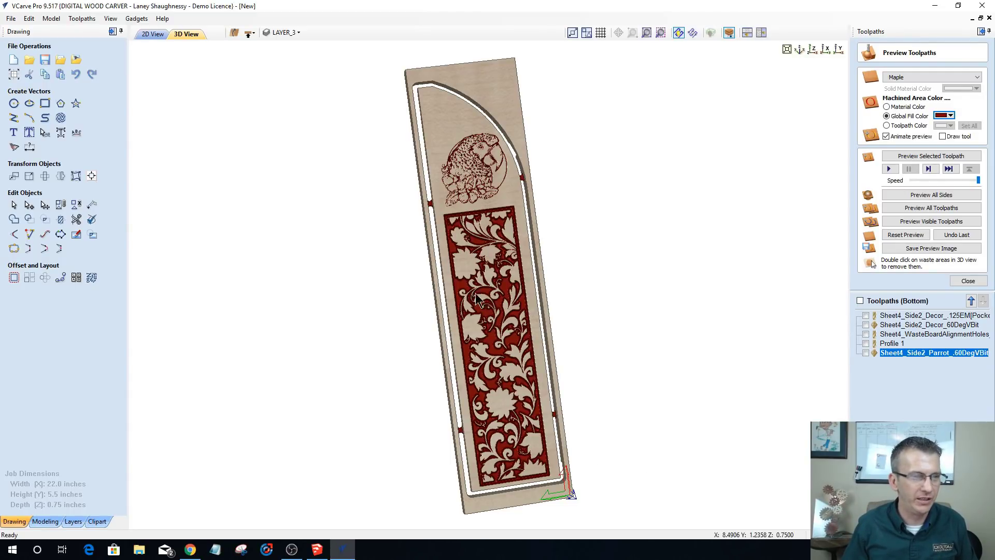
drag(476, 294, 468, 287)
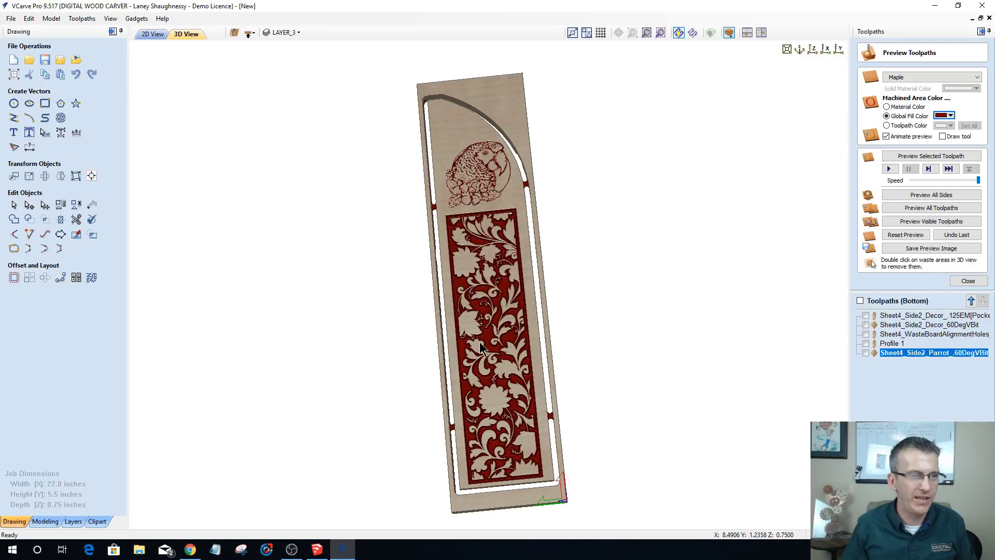
drag(480, 342, 433, 302)
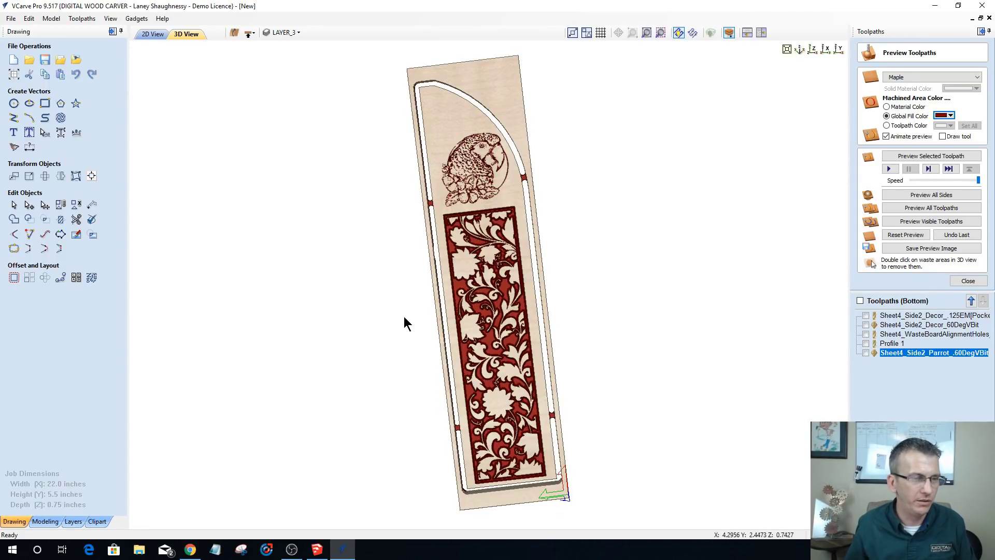
drag(404, 324, 474, 469)
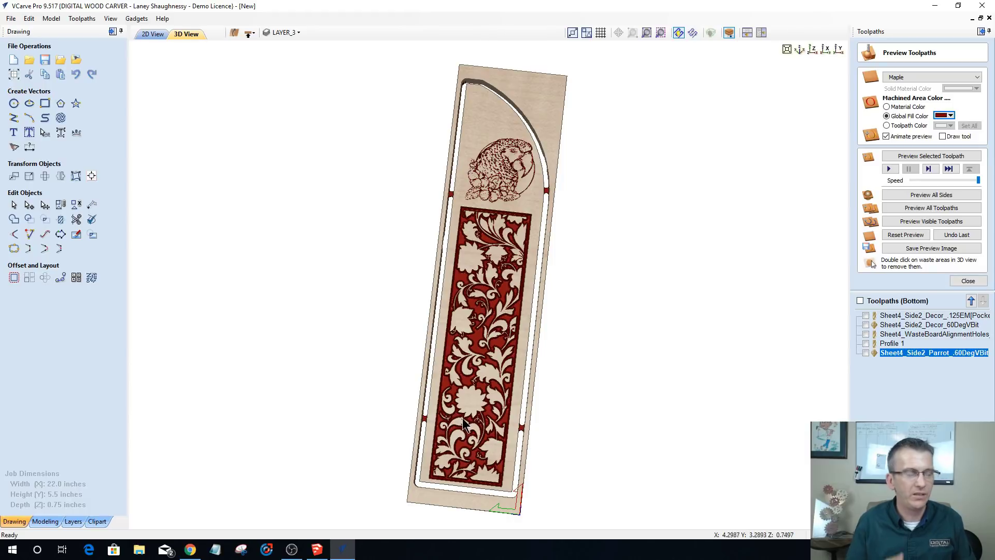
drag(465, 409, 508, 386)
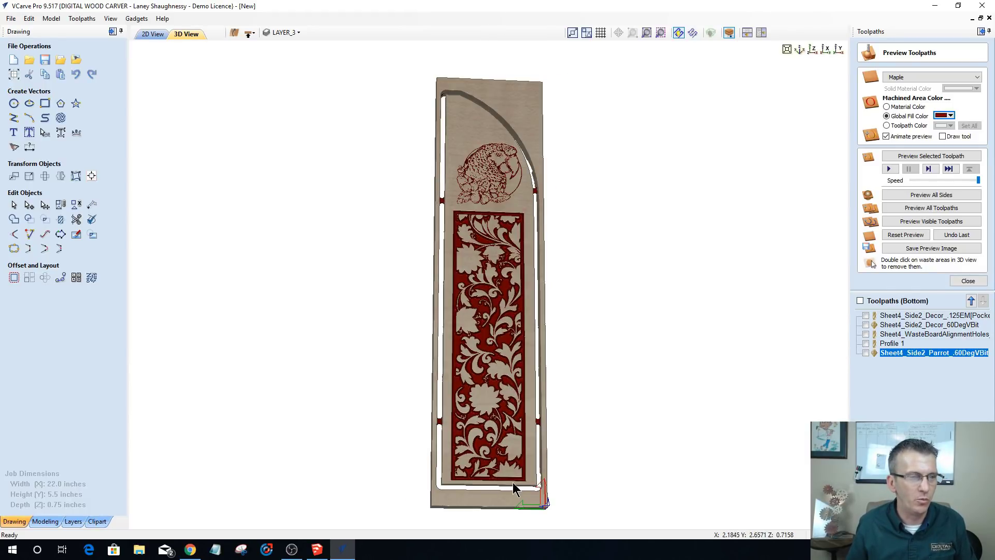
drag(515, 492, 478, 427)
scroll(478, 434, up, 4)
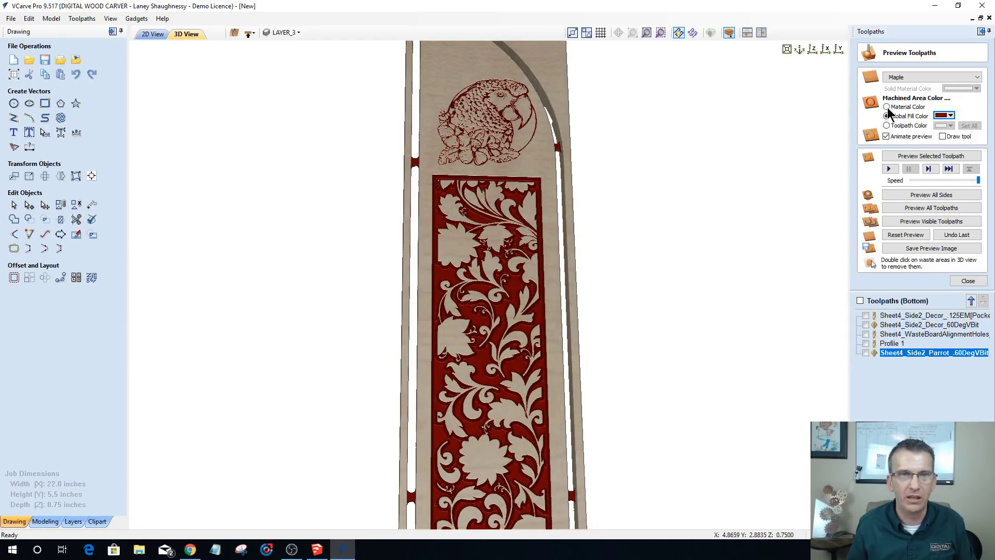
- Set the machined area color back to Material Color and inspect the finished parrot and flourish panel from several angles
click(887, 107)
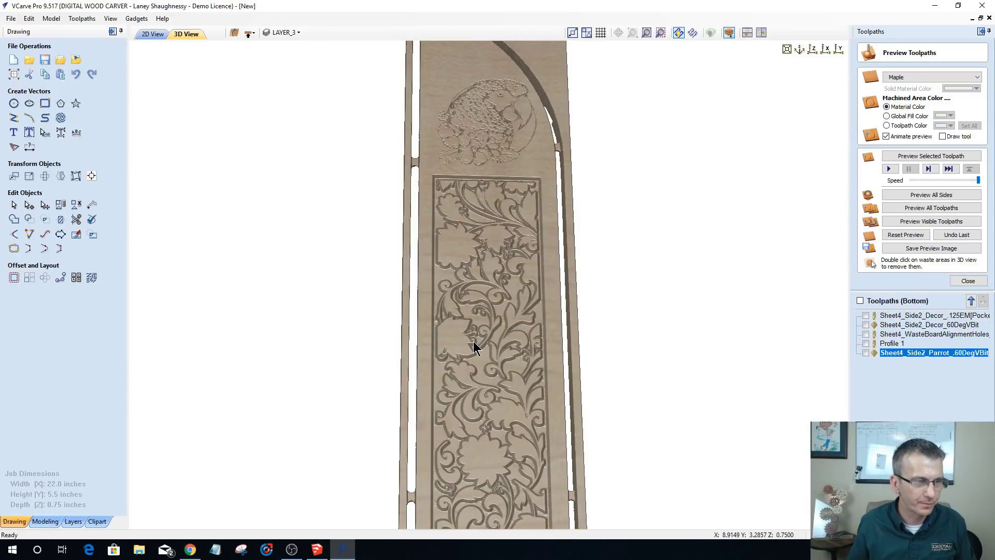
scroll(473, 342, up, 4)
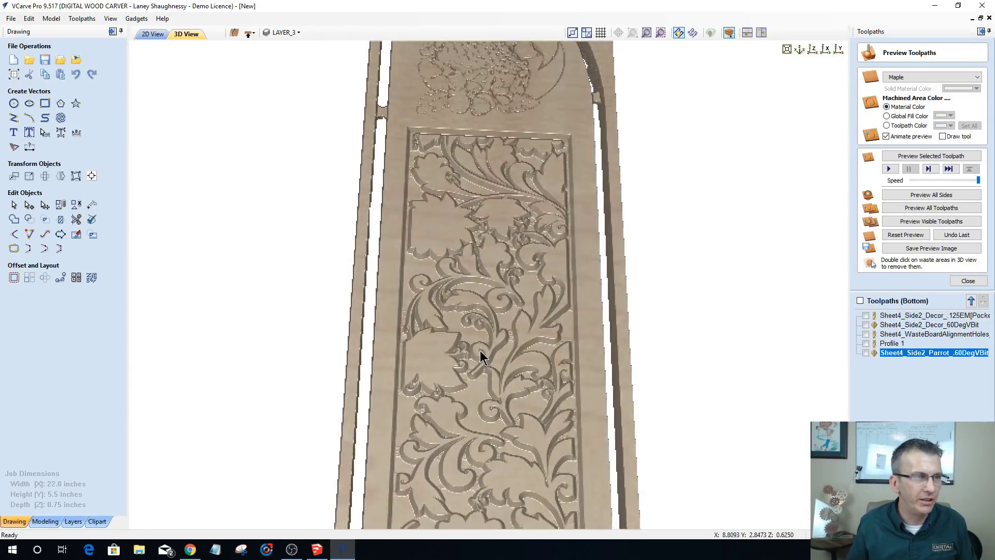
drag(477, 351, 418, 376)
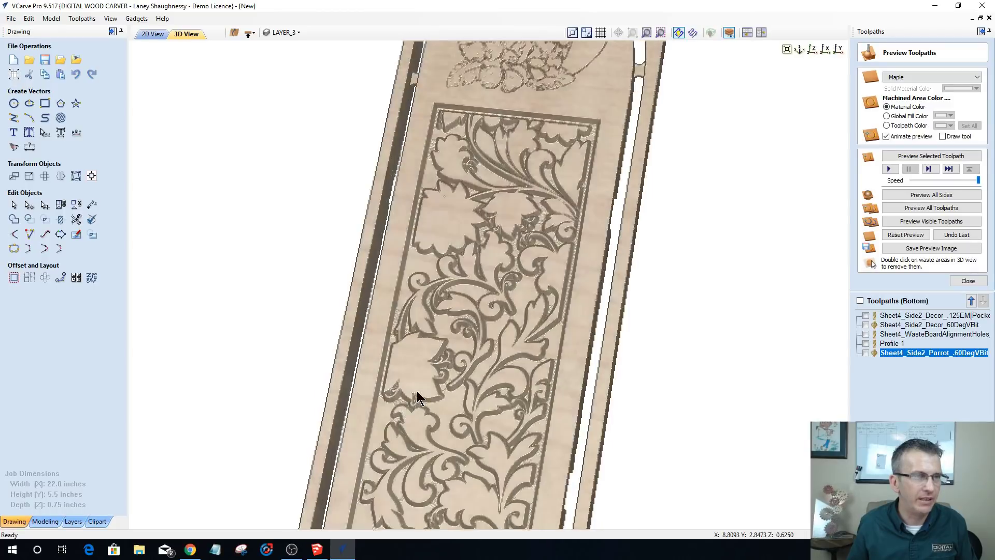
scroll(420, 395, down, 4)
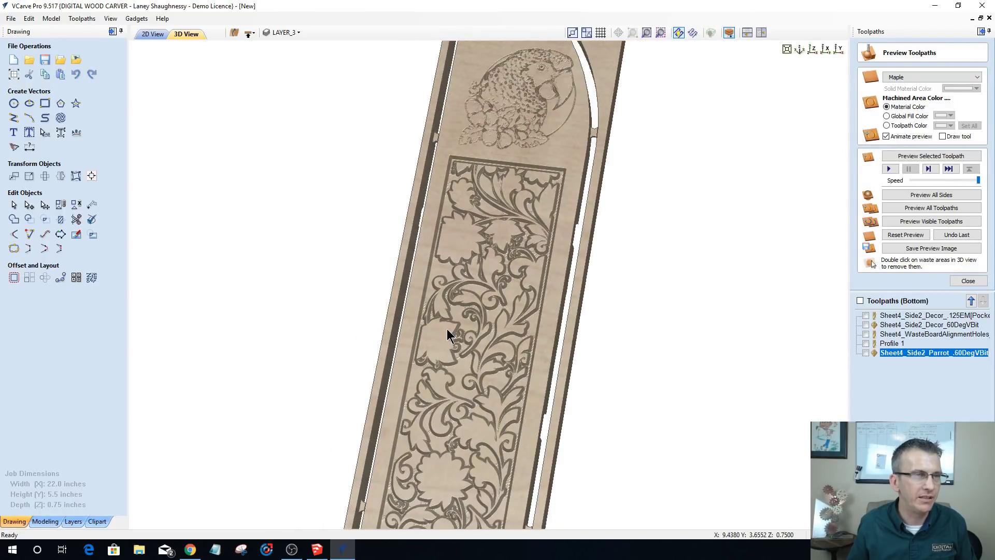
drag(464, 356, 471, 354)
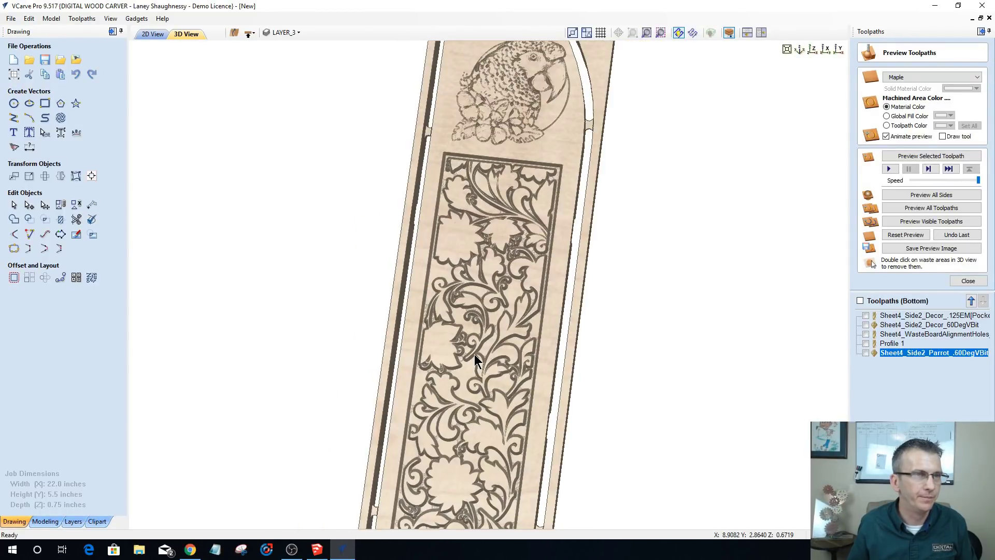
scroll(474, 354, down, 5)
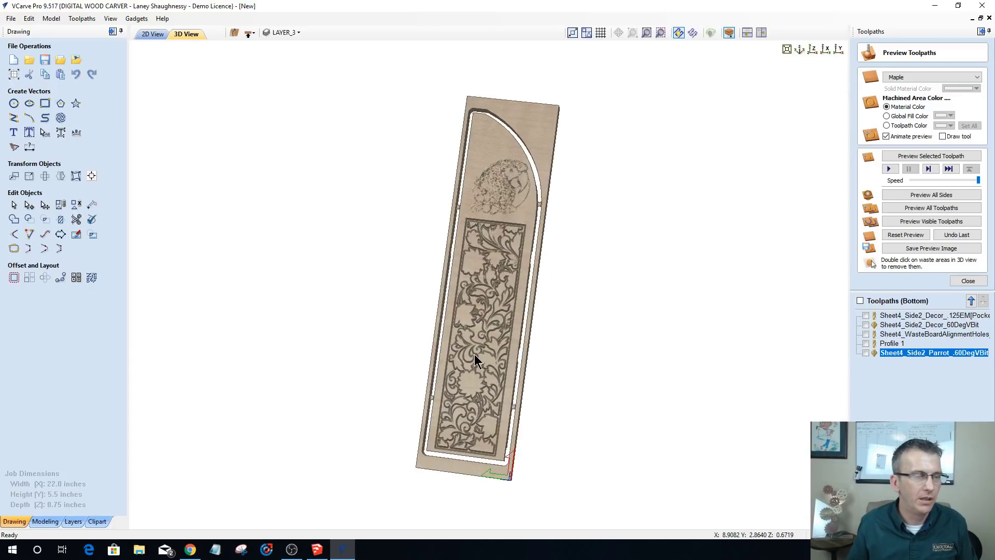
drag(475, 360, 511, 384)
scroll(496, 286, up, 3)
scroll(508, 329, down, 2)
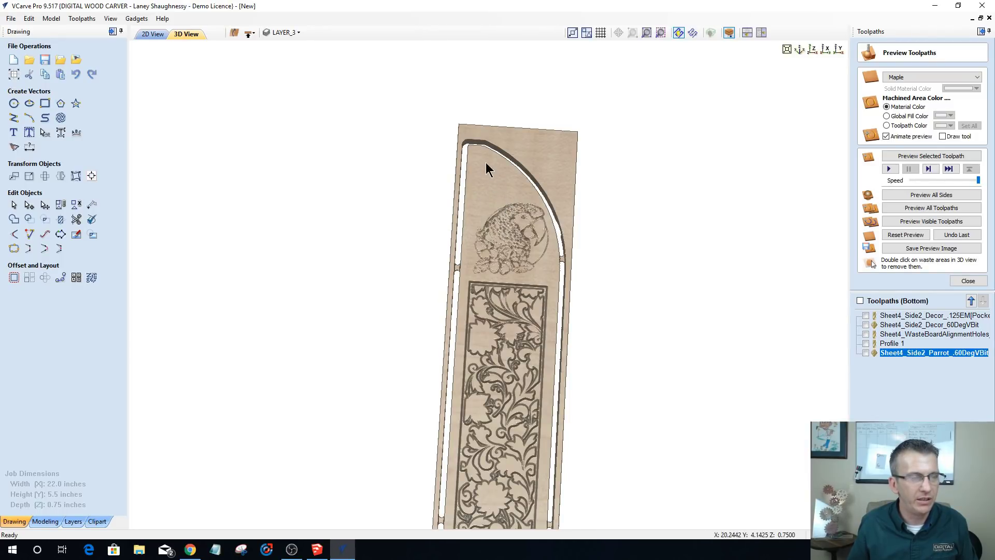
scroll(499, 296, down, 3)
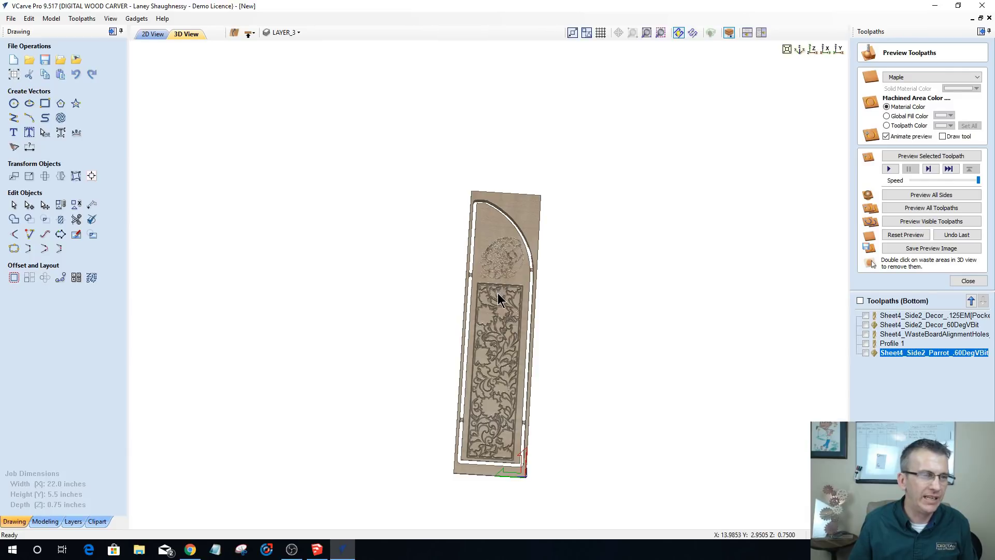
scroll(498, 298, up, 4)
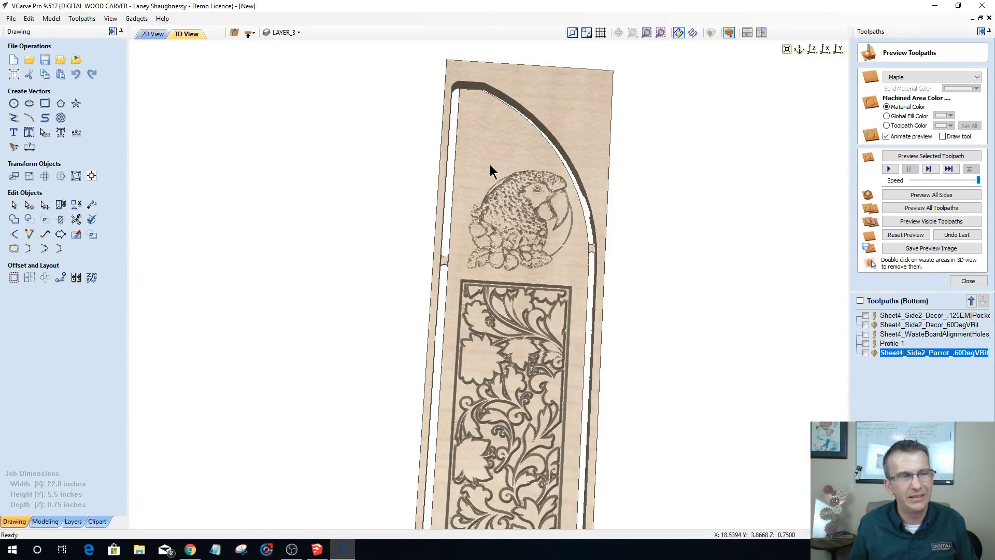
- Copy the leaf decor panel and parrot vectors from Sheet 4 in the 2D view
scroll(519, 289, down, 2)
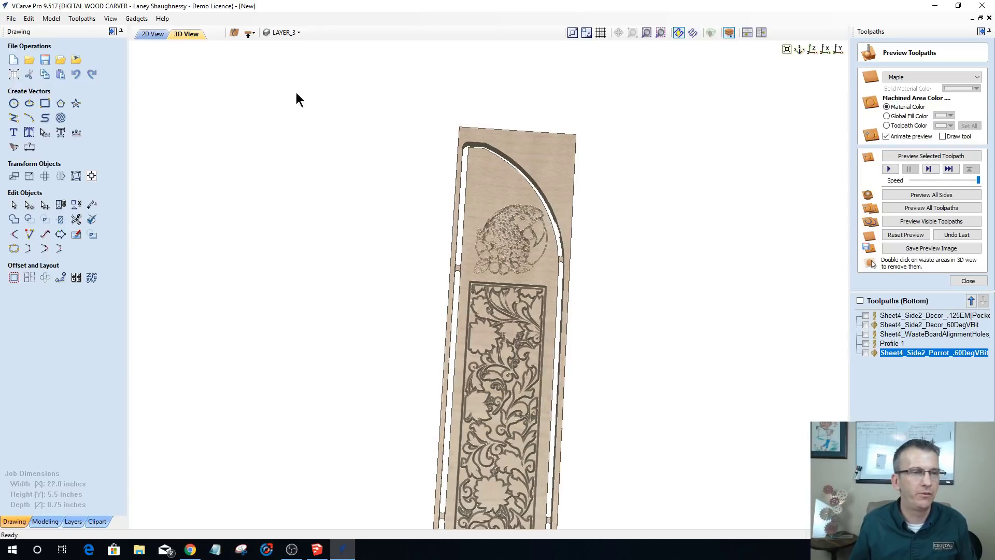
click(146, 35)
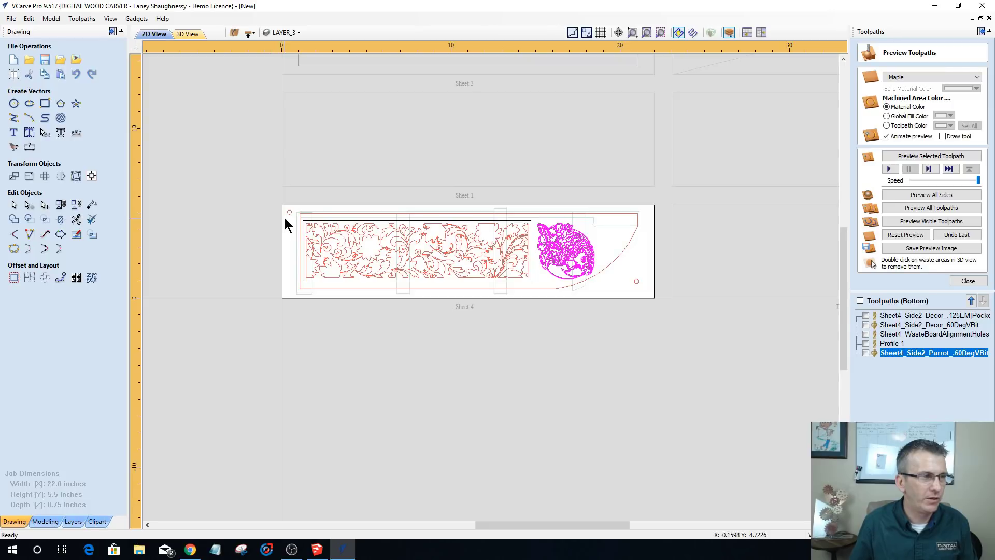
drag(284, 217, 631, 297)
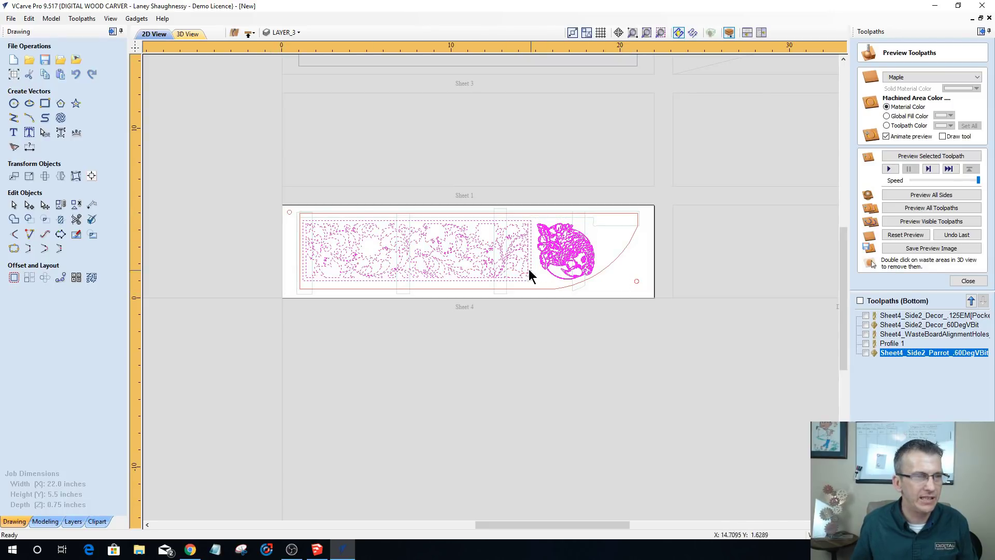
right_click(509, 260)
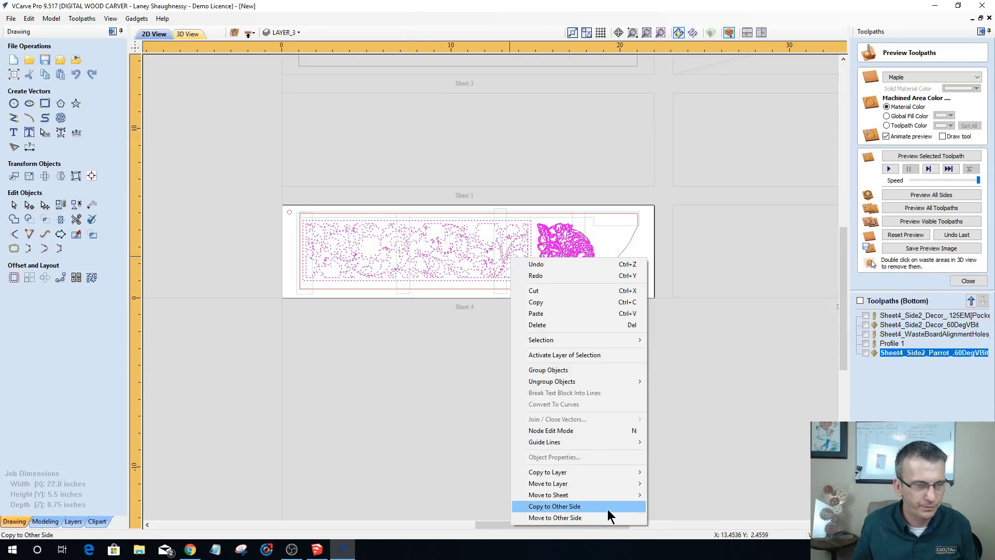
click(553, 302)
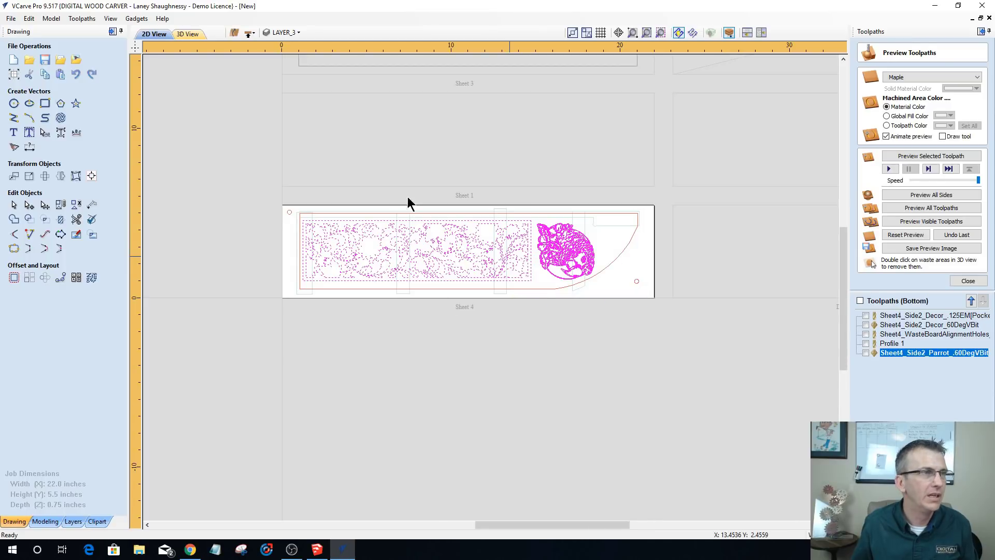
- Make sheet 3 the active sheet and paste the copied decor and parrot vectors onto it
click(92, 279)
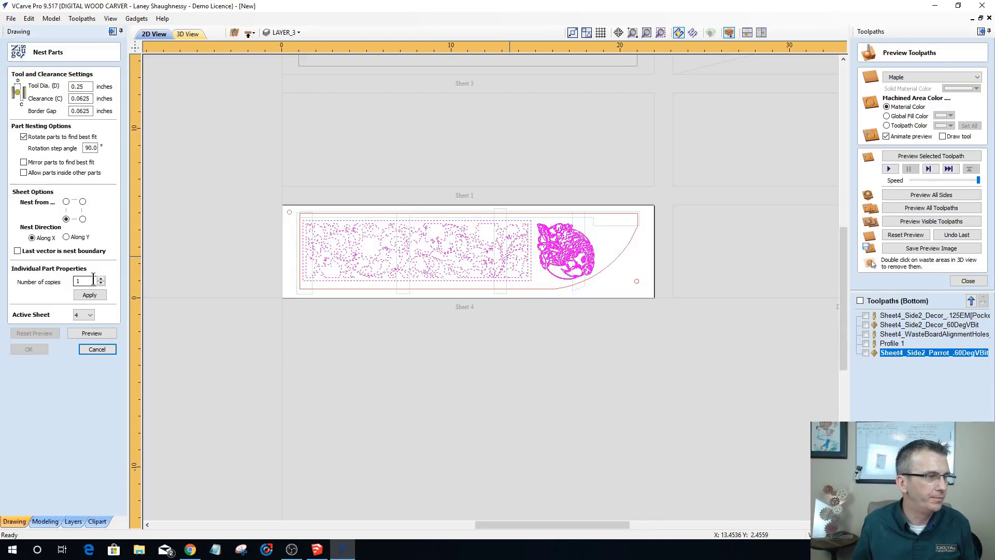
click(90, 315)
click(79, 350)
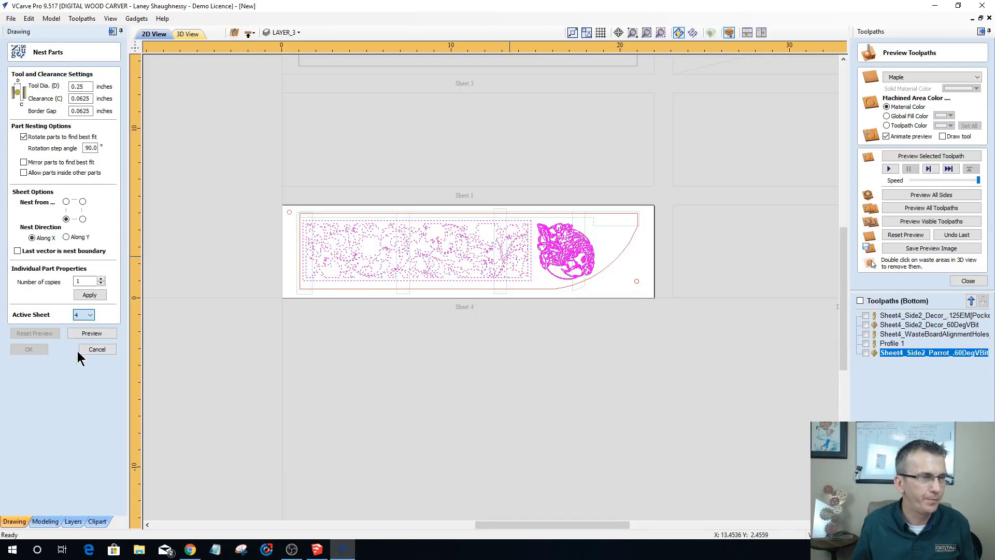
scroll(397, 273, up, 4)
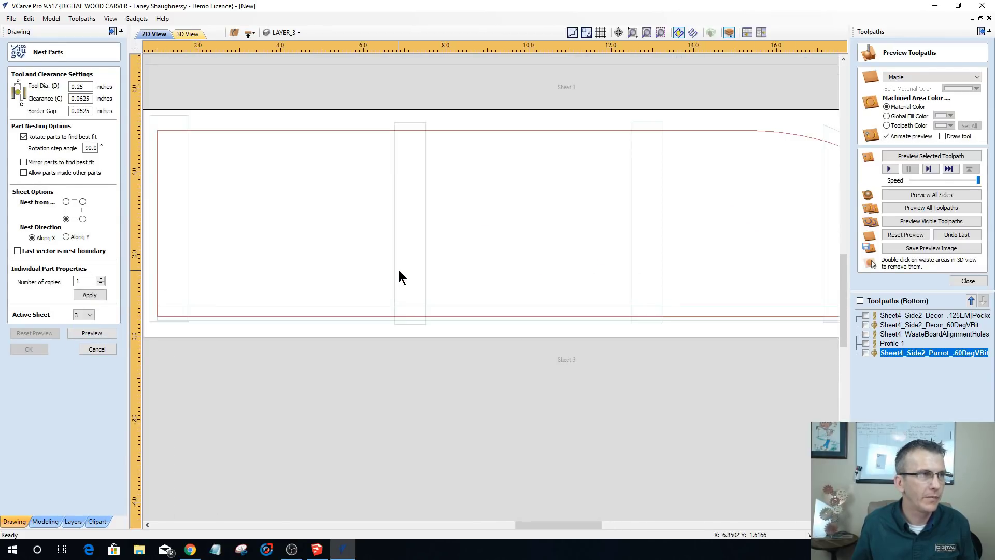
scroll(402, 277, down, 3)
right_click(495, 252)
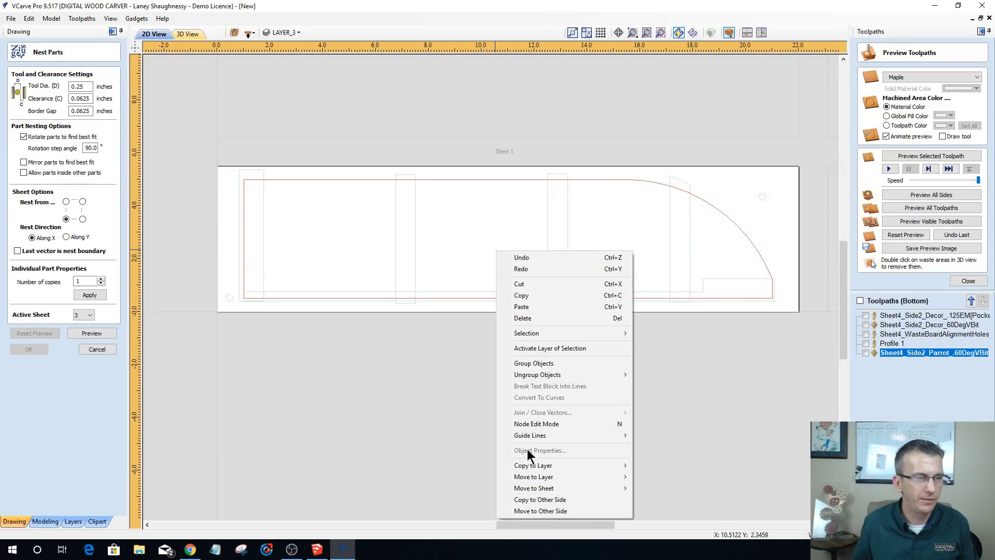
click(524, 306)
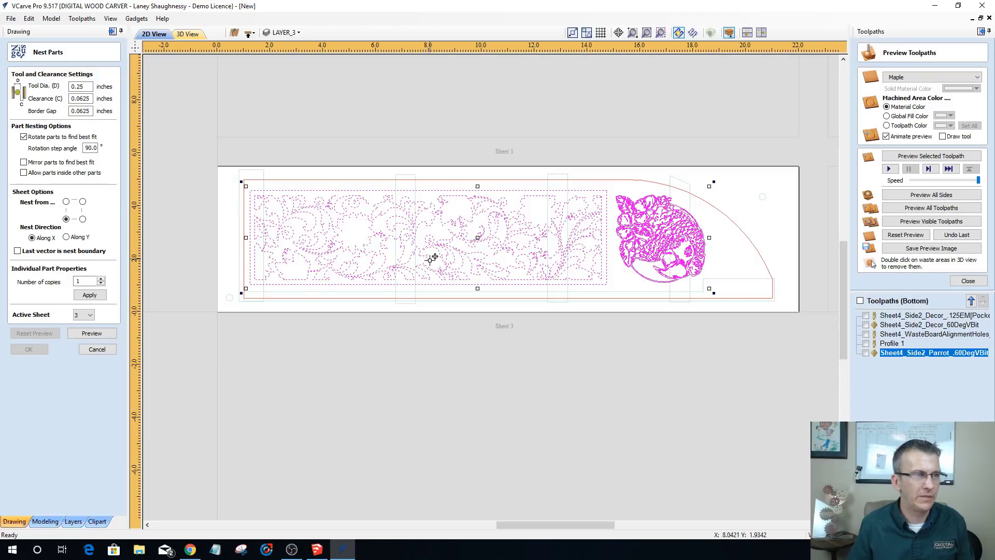
click(98, 351)
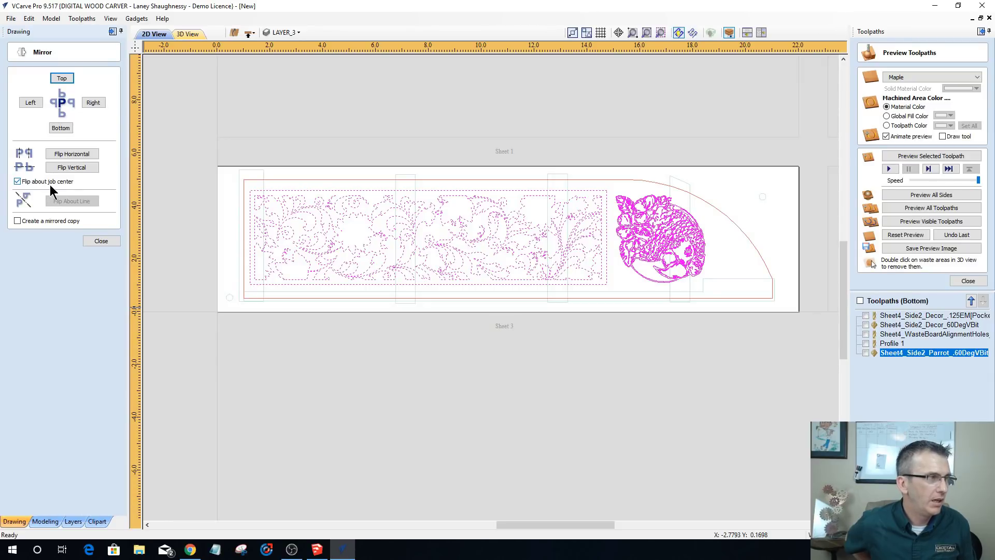
- Mirror the pasted decor and parrot vectors vertically about the job center
click(73, 168)
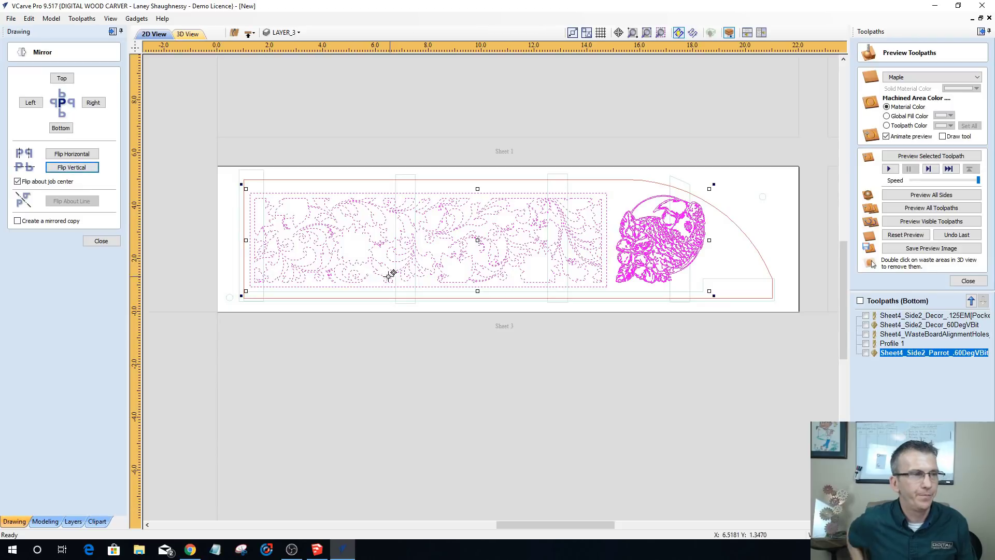
click(102, 241)
click(272, 264)
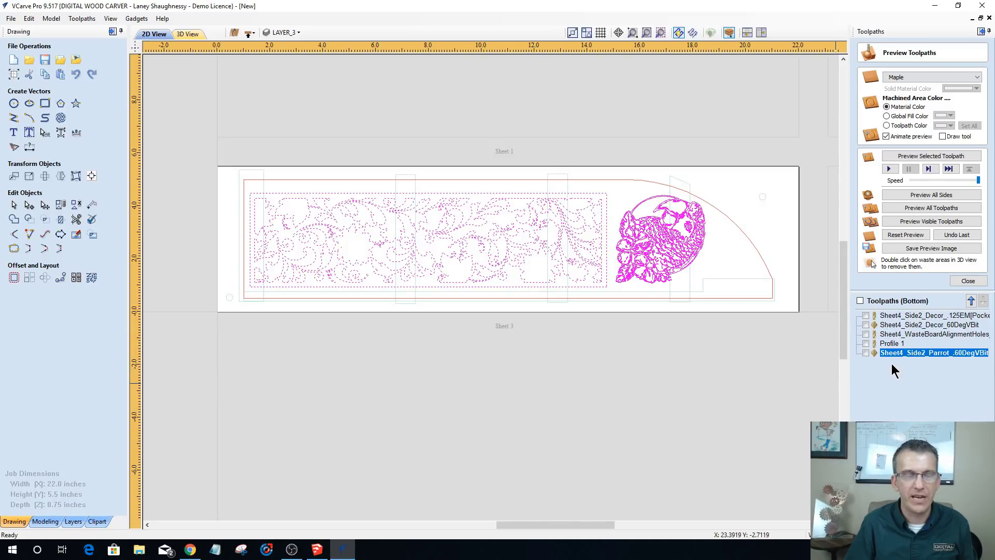
- Select only the leaf decor panel and start a V-Carve toolpath for it with a flat depth of 0.125 inches
click(608, 192)
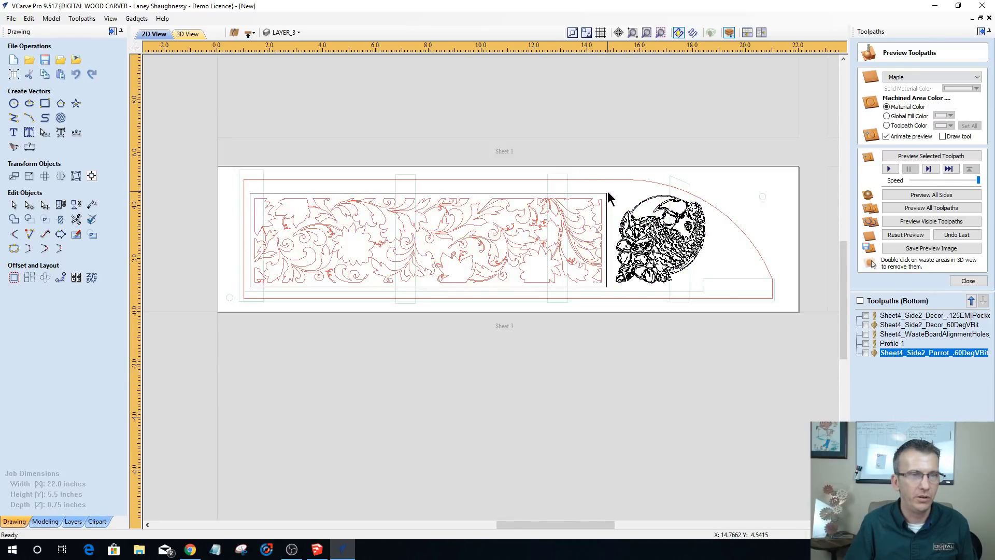
drag(184, 177, 616, 310)
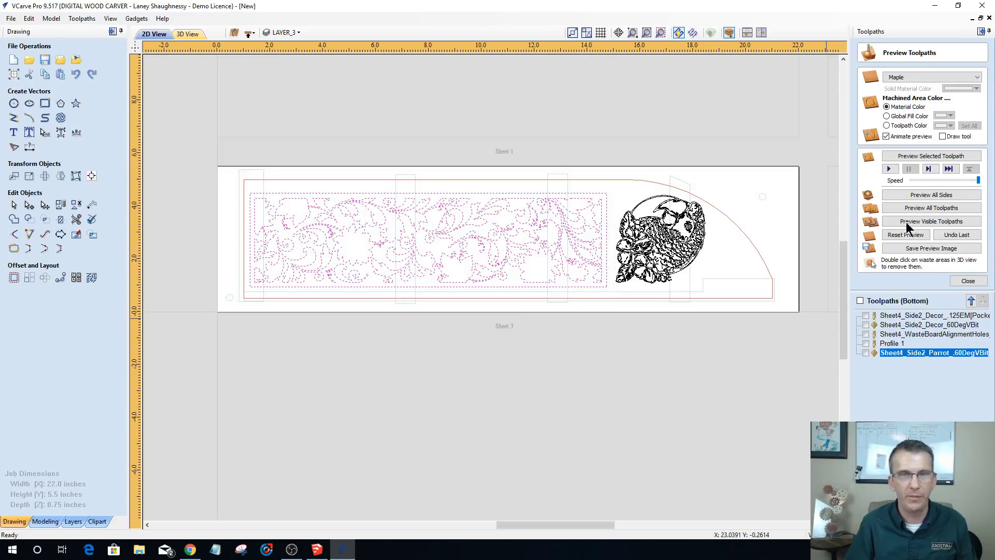
click(967, 280)
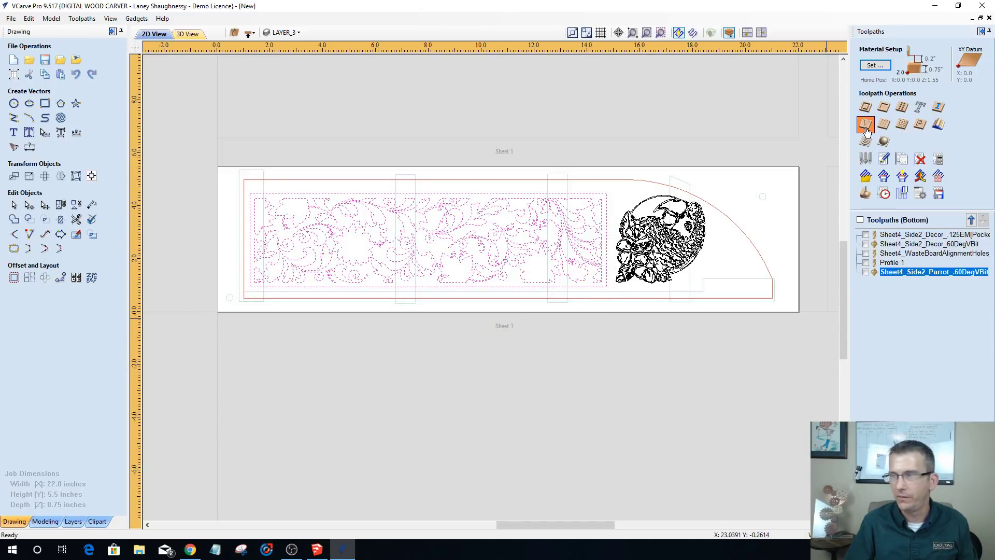
click(865, 125)
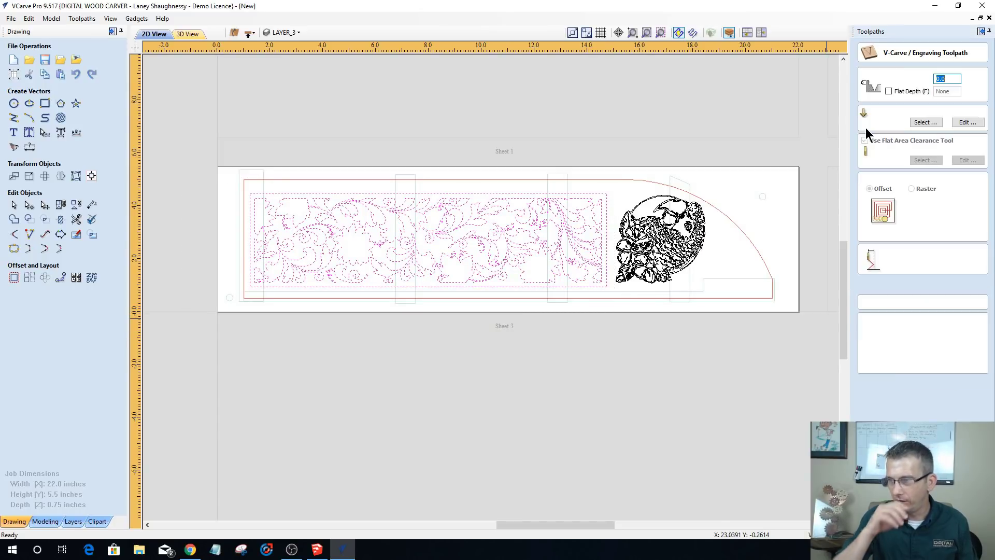
click(888, 92)
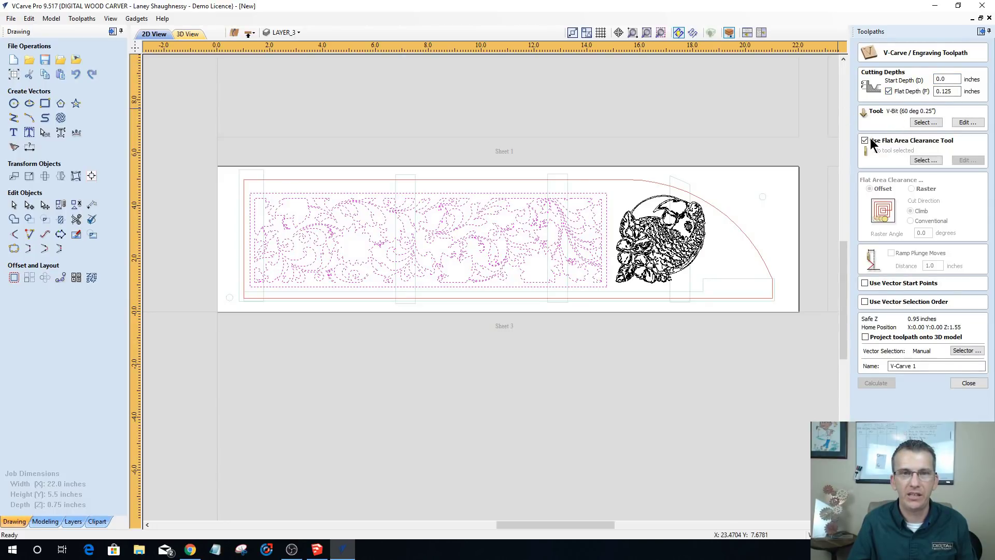
- Assign the End Mill (0.125 inch) as the V-Carve toolpath's flat area clearance tool
click(925, 162)
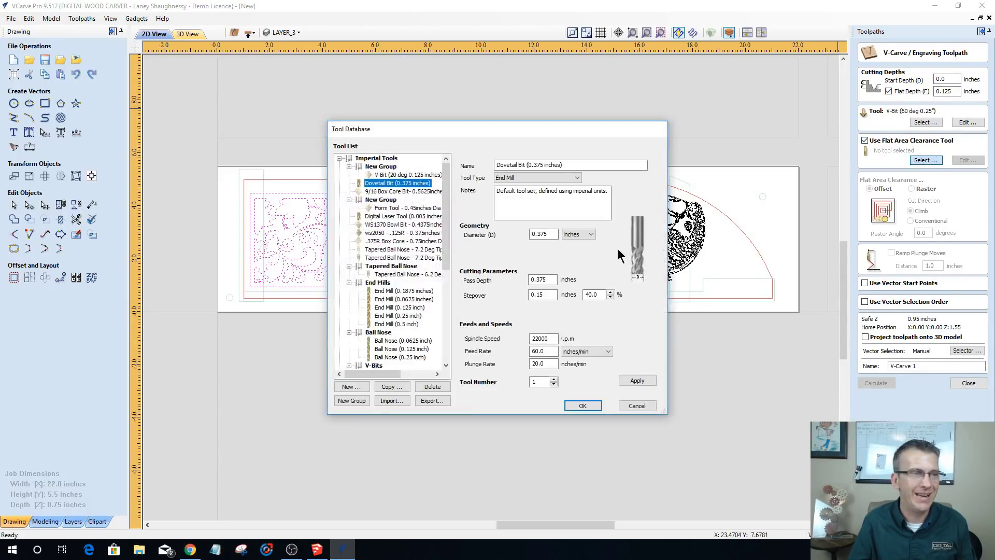
click(405, 307)
click(583, 405)
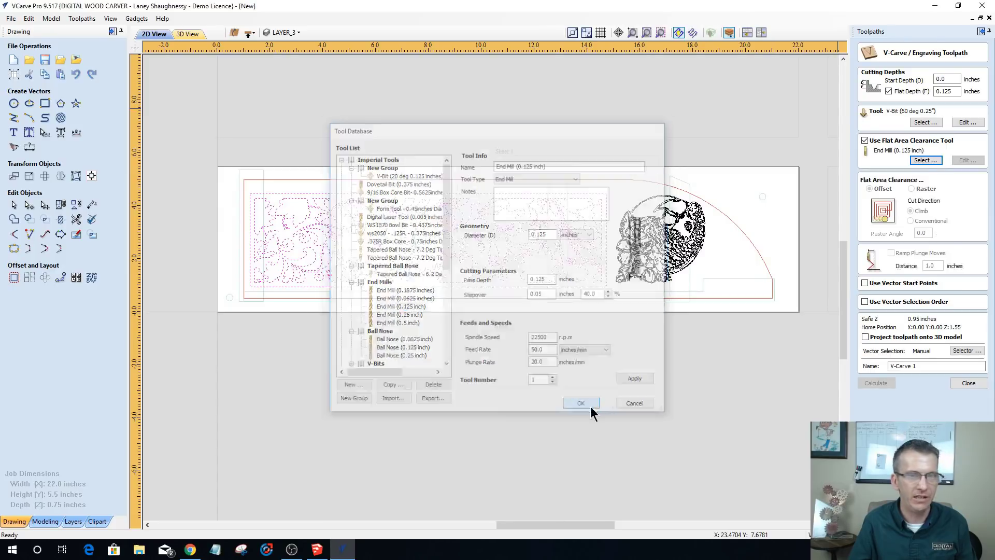
- Name the V-Carve toolpath Sheet3_Side2_Decor_60DegVBit and calculate it
double_click(915, 365)
text(Sheet3_Side)
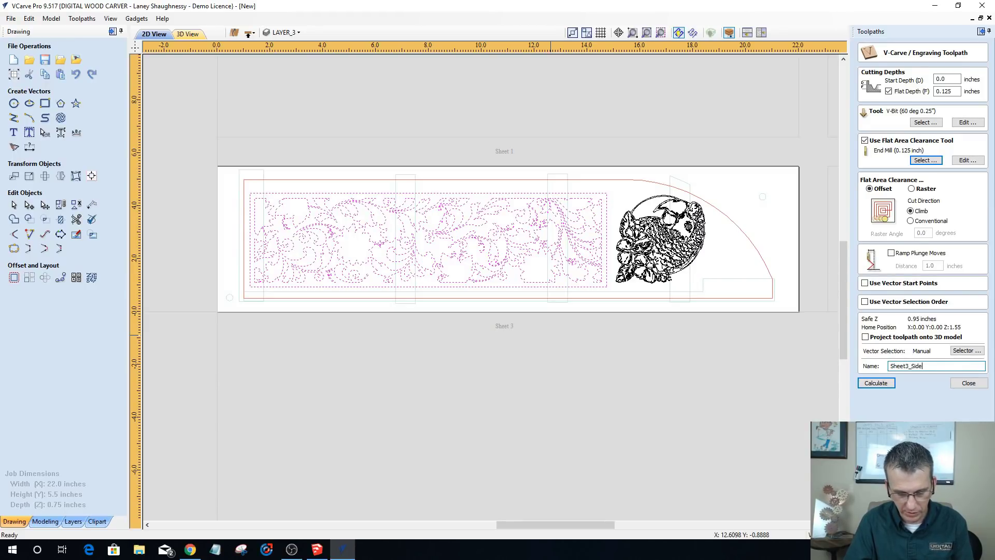
text(2_)
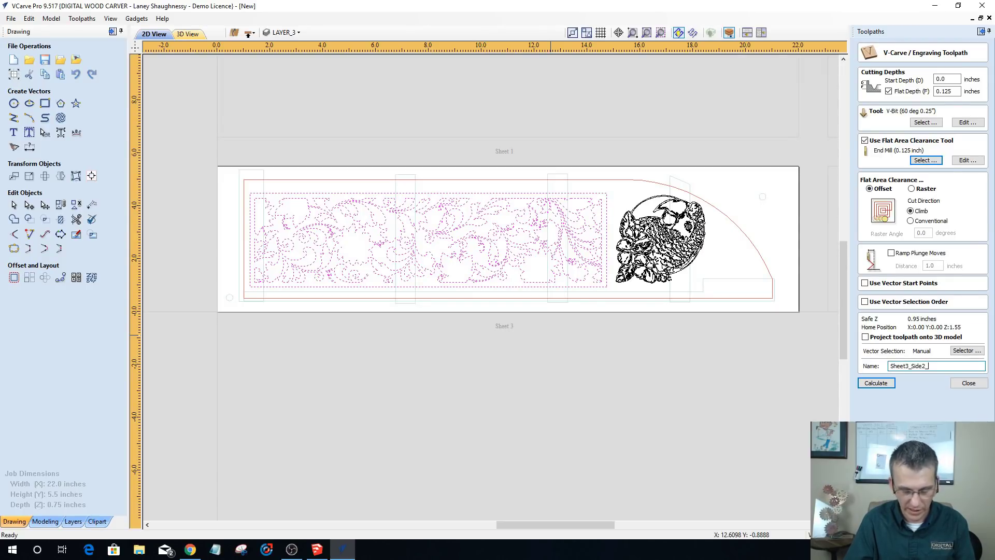
text(Decor)
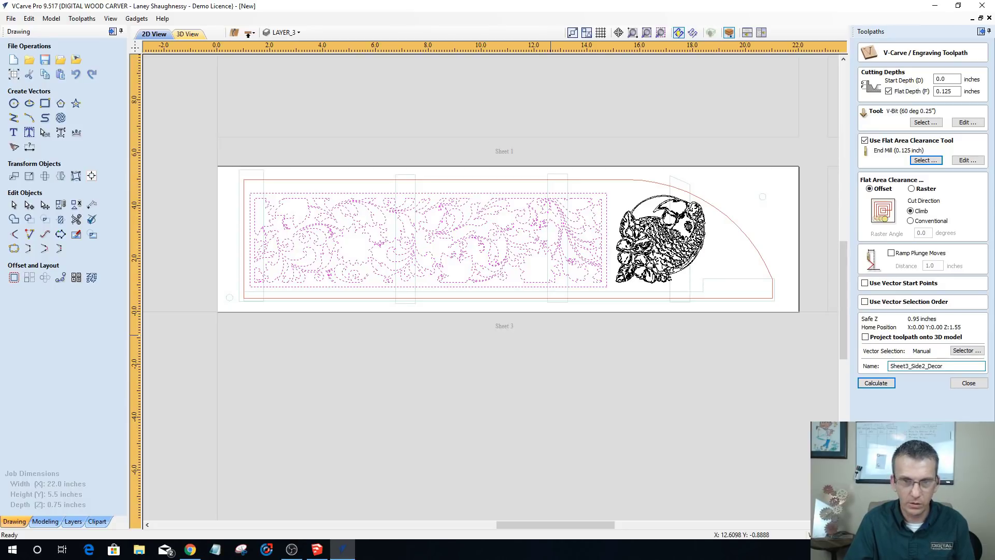
text(_)
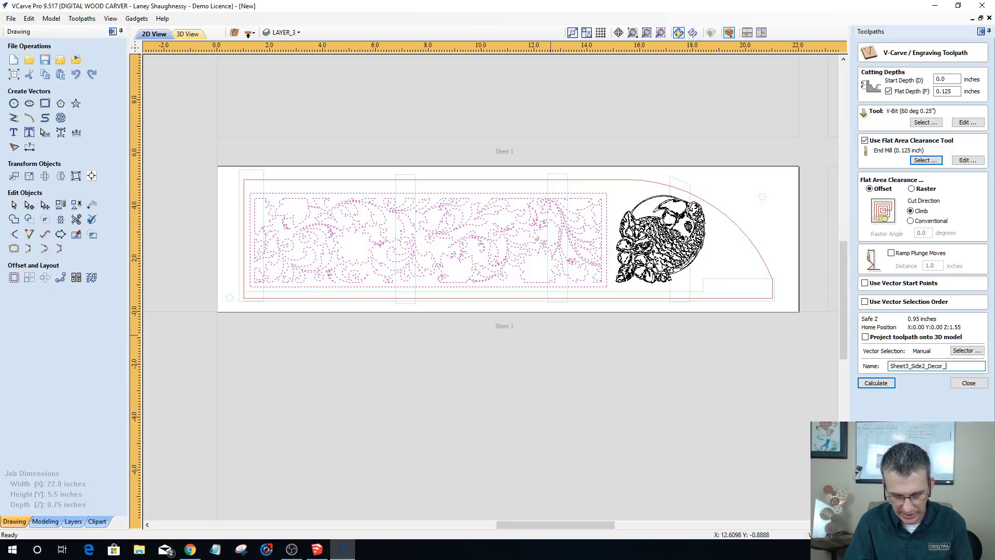
text(60Deg)
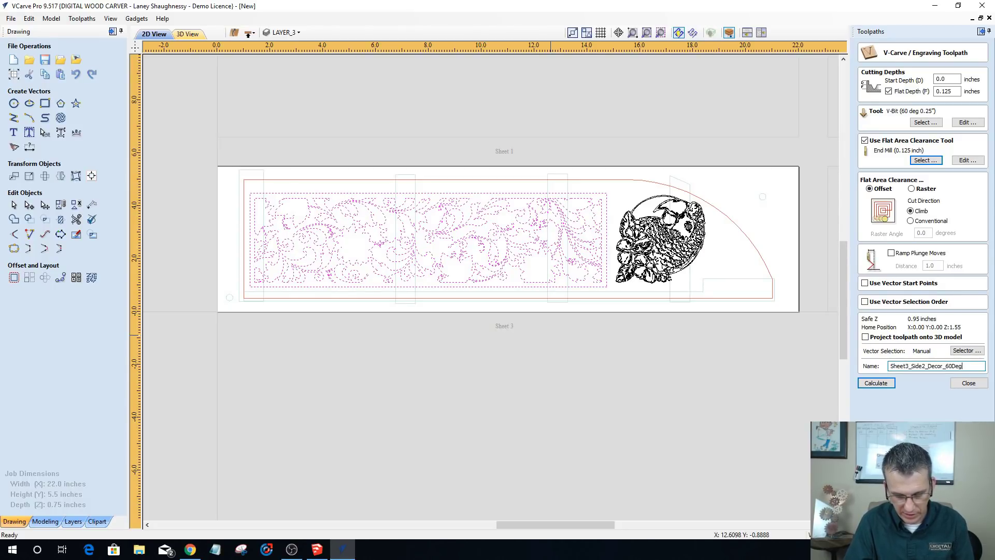
text(VB)
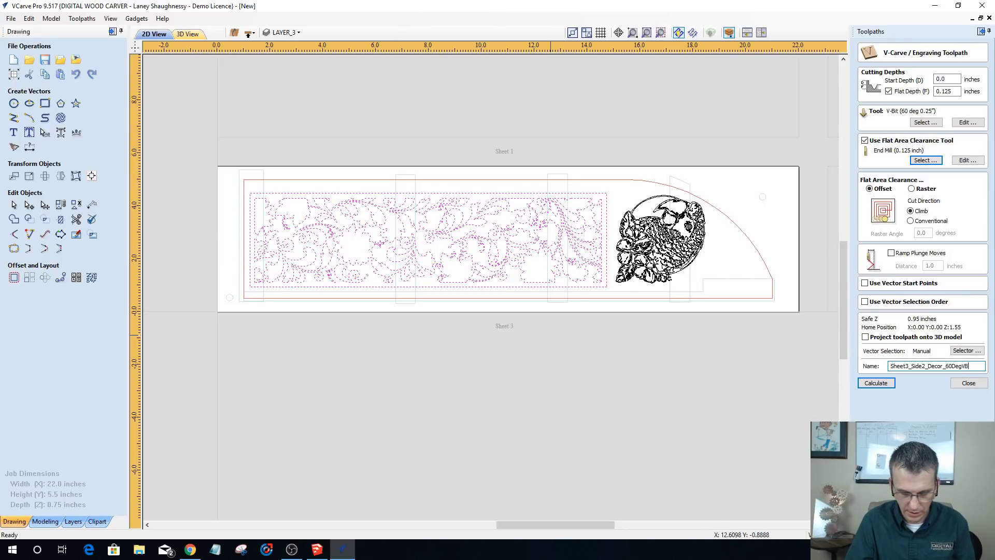
text(it)
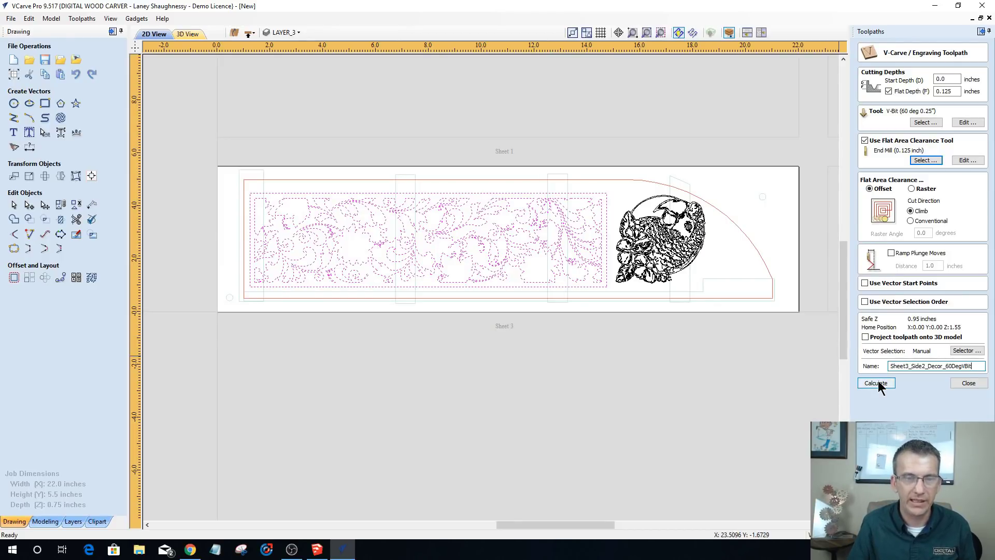
click(881, 384)
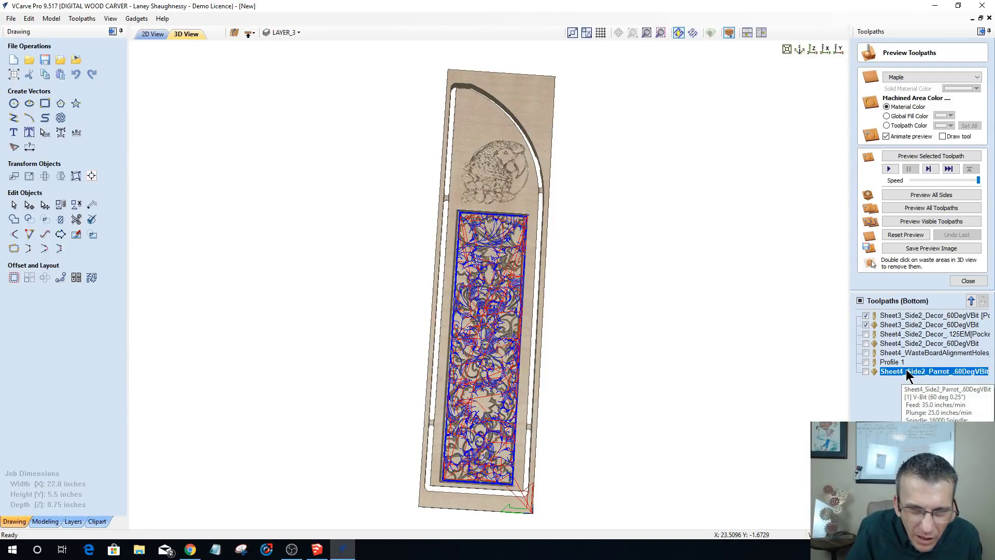
- Rename the sheet 3 decor pocket toolpath as Sheet3_Side2_Decor_.125EM[Pocket]
right_click(913, 317)
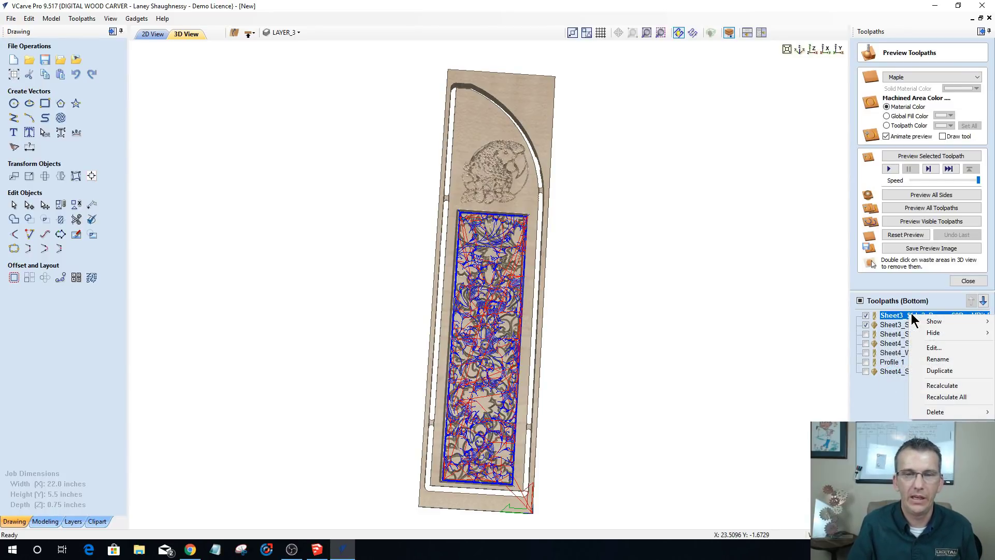
click(937, 358)
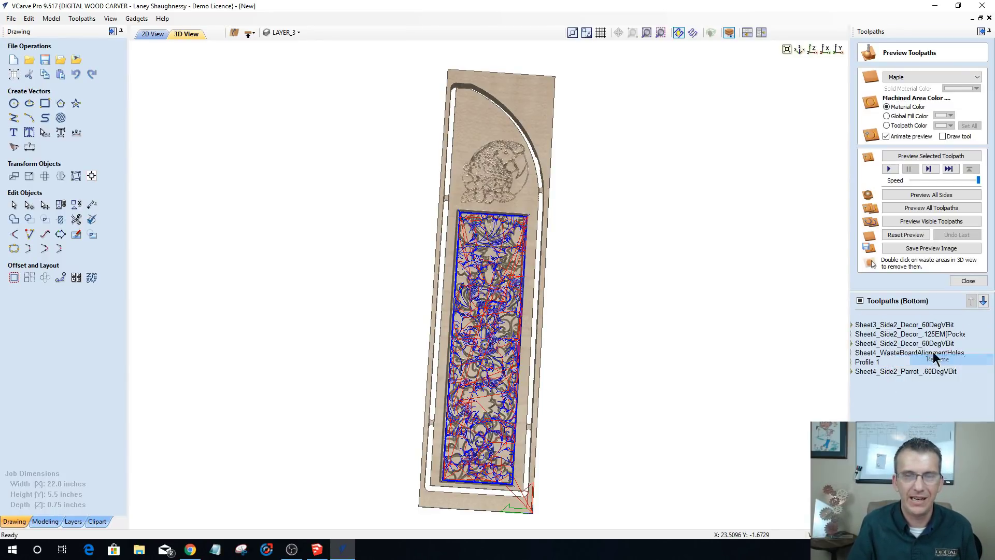
drag(923, 316, 956, 316)
text(.125)
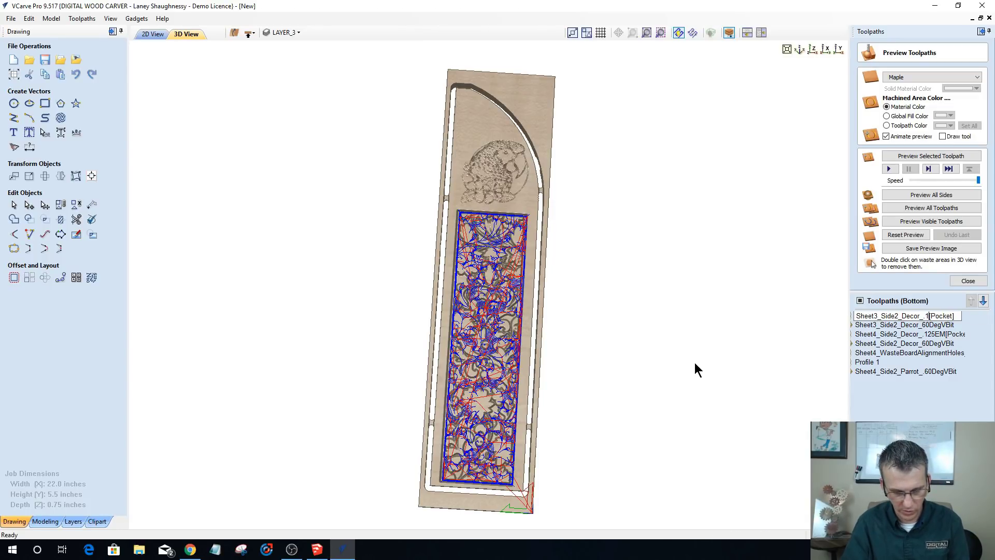
text(EM)
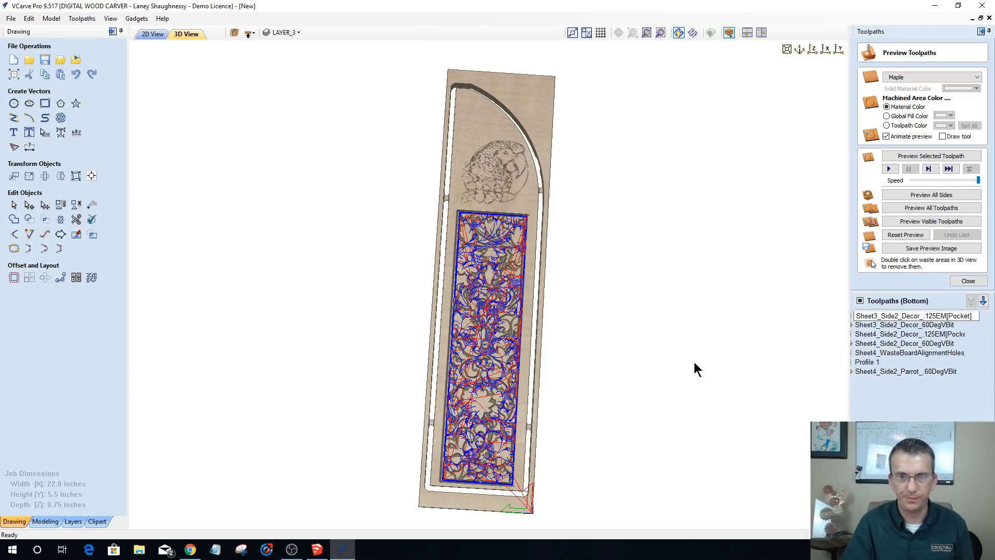
key(Return)
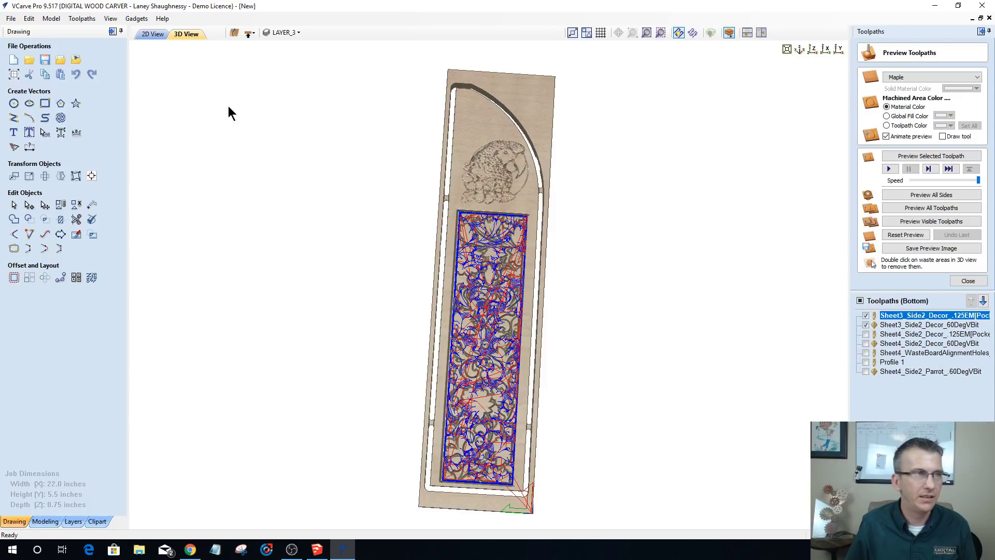
- Reset the toolpath preview to uncut material and return to the 2D drawing
click(906, 236)
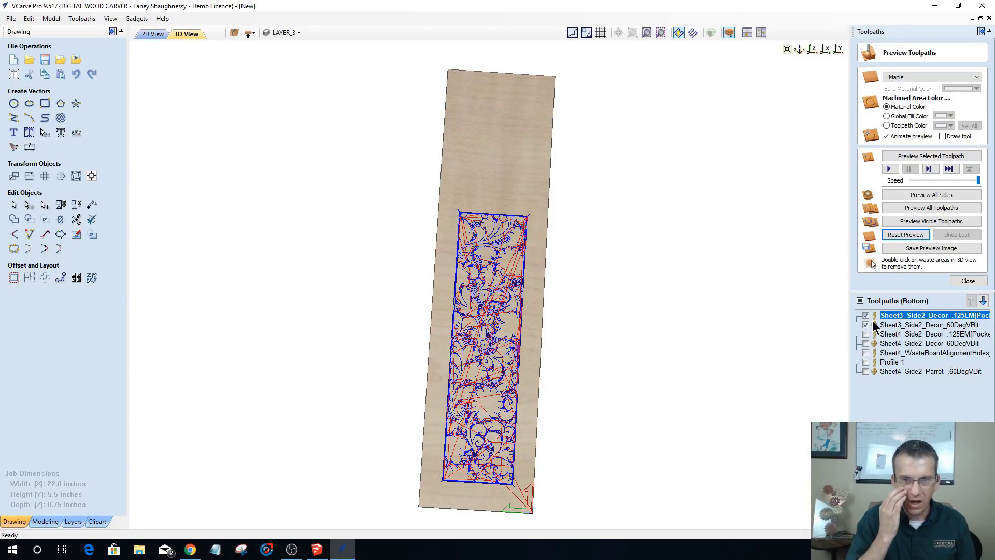
click(153, 34)
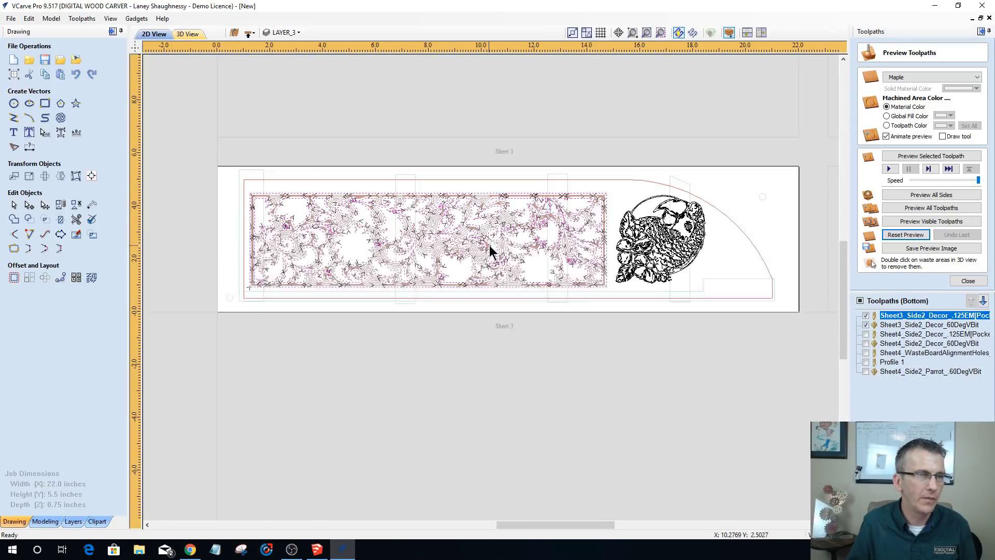
- Calculate a V-Carve toolpath for the parrot with flat depth turned off, named Sheet3_Side2_Parrot_60DegVBit
click(782, 313)
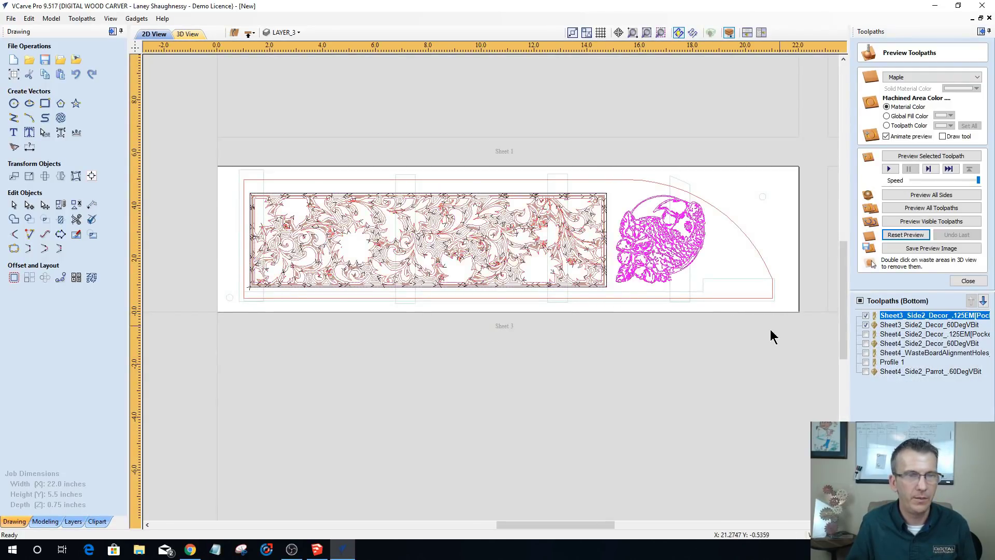
click(967, 281)
click(865, 124)
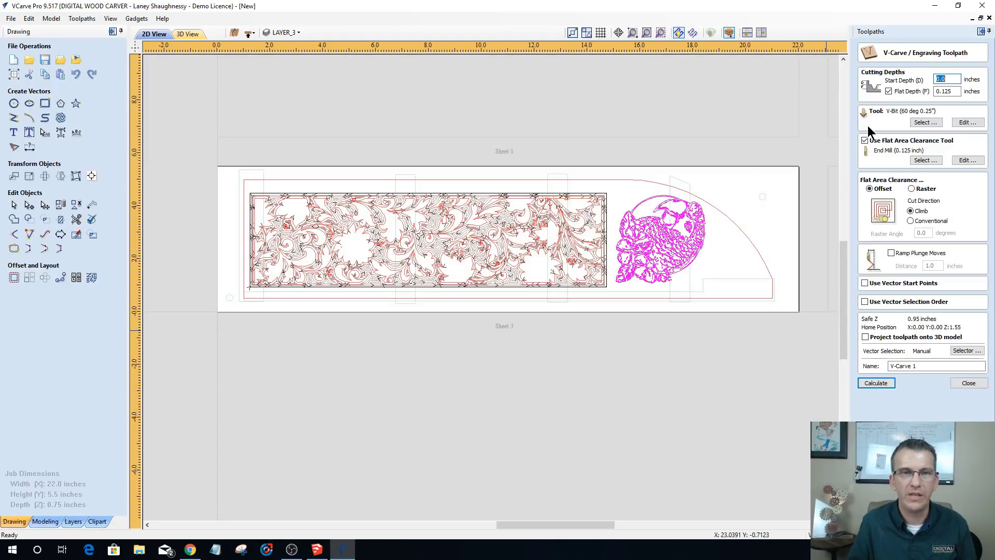
click(888, 91)
click(911, 366)
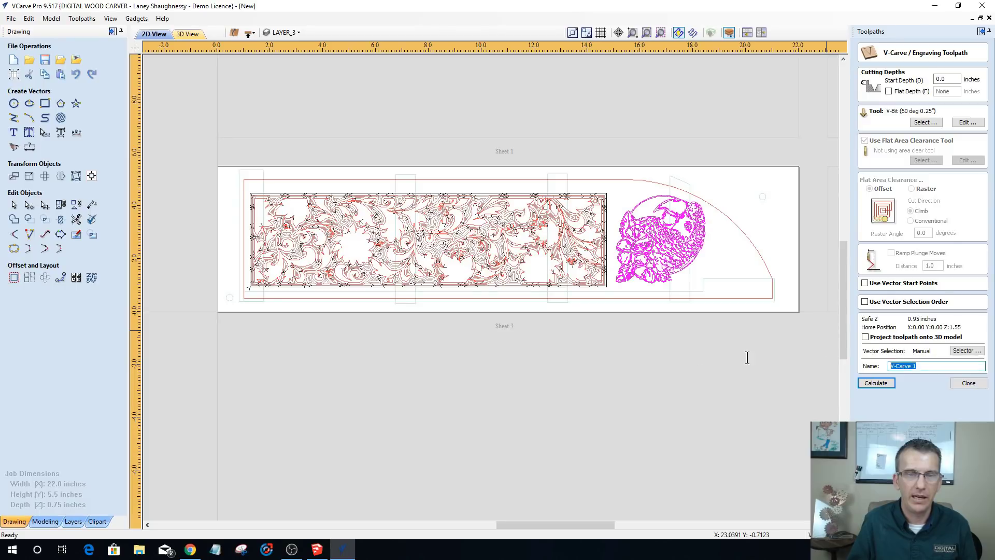
text(Sheet3_Side2_Parrot_60DegVBit)
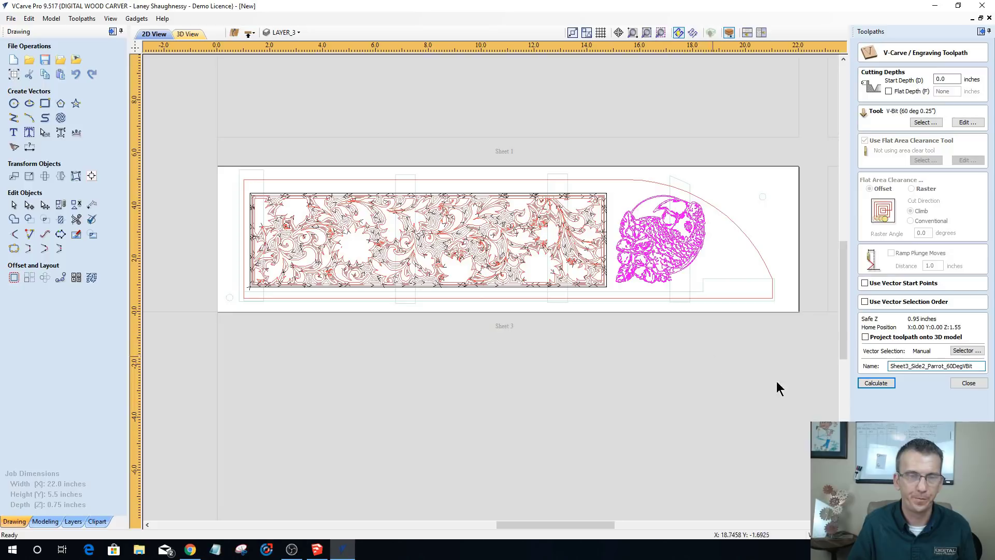
click(881, 383)
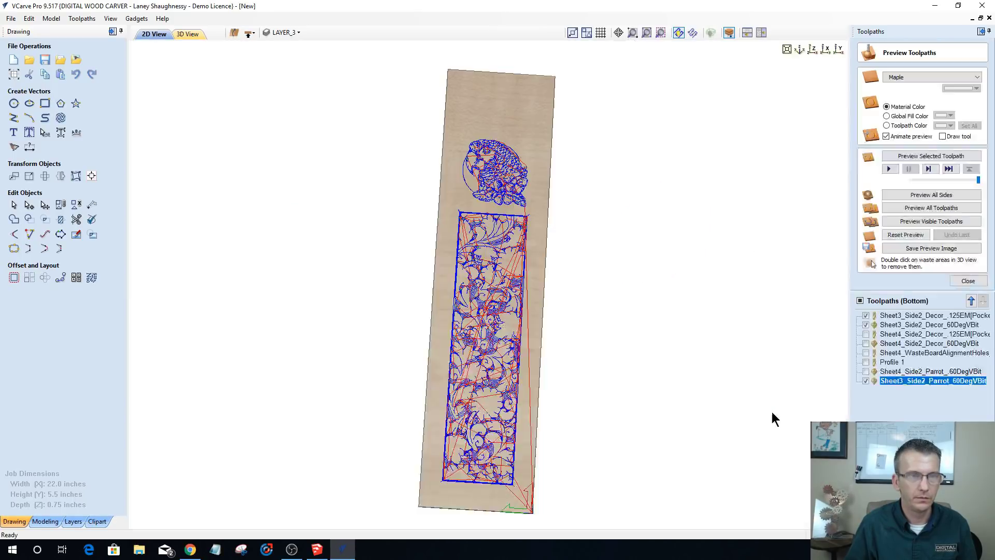
- Copy the two alignment hole circles on sheet 3's top side to the other side
click(153, 35)
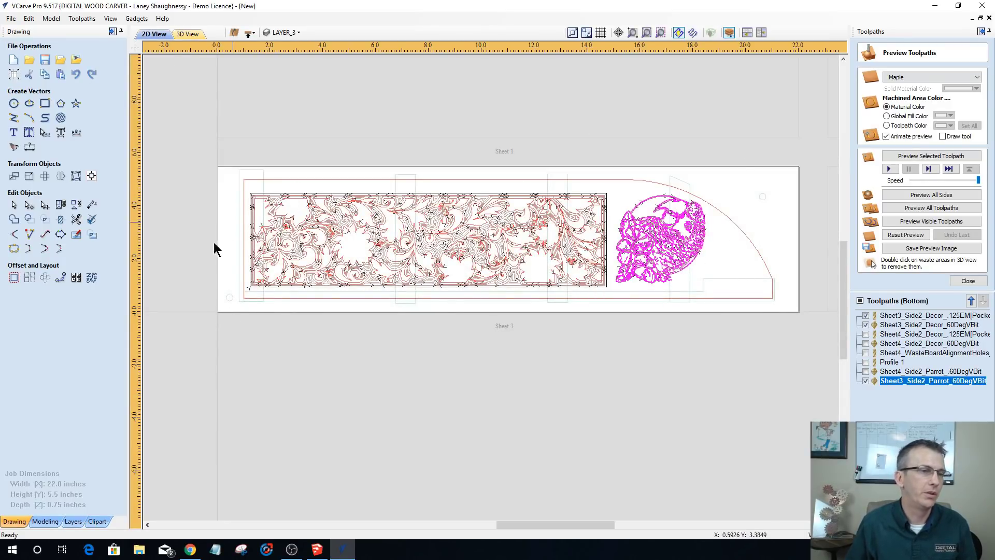
click(249, 32)
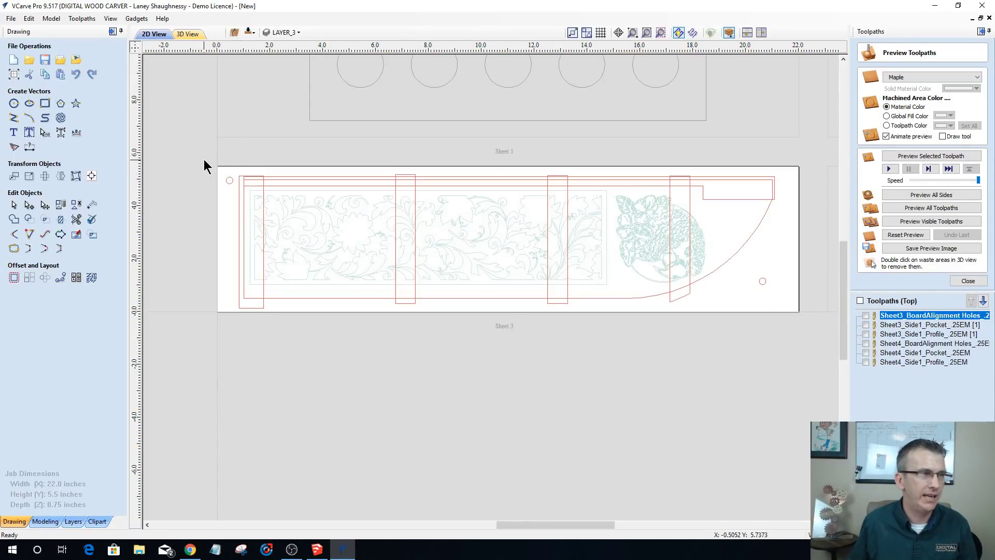
drag(204, 160, 244, 199)
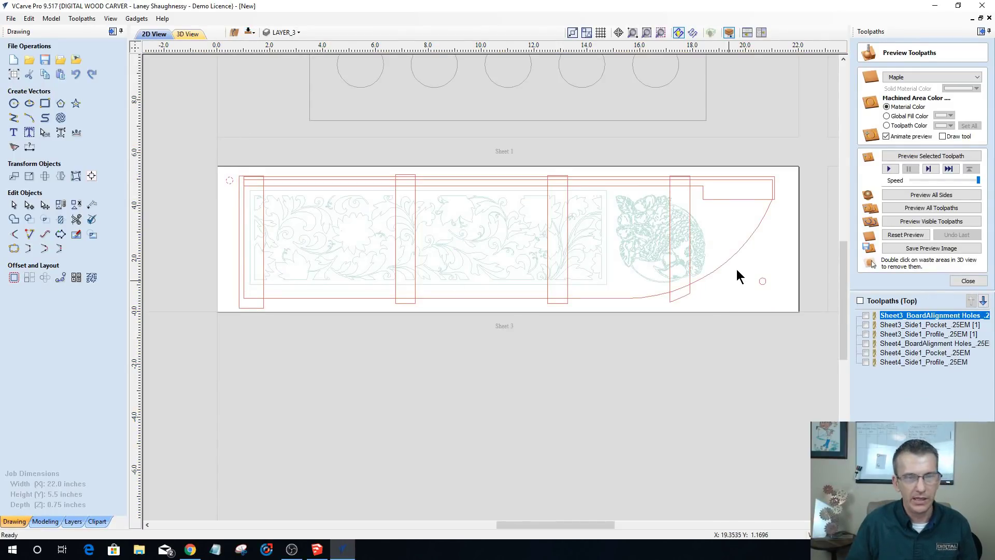
right_click(759, 285)
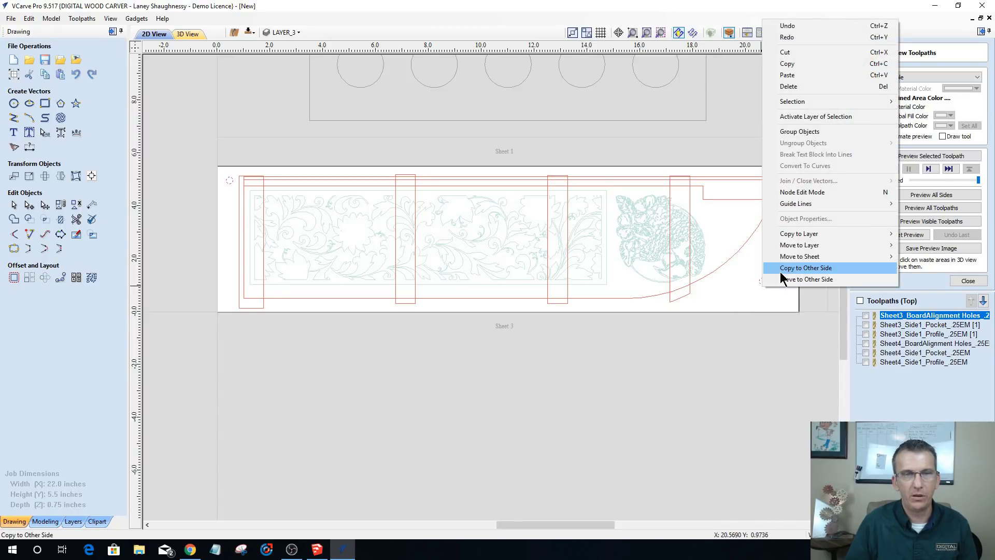
click(780, 271)
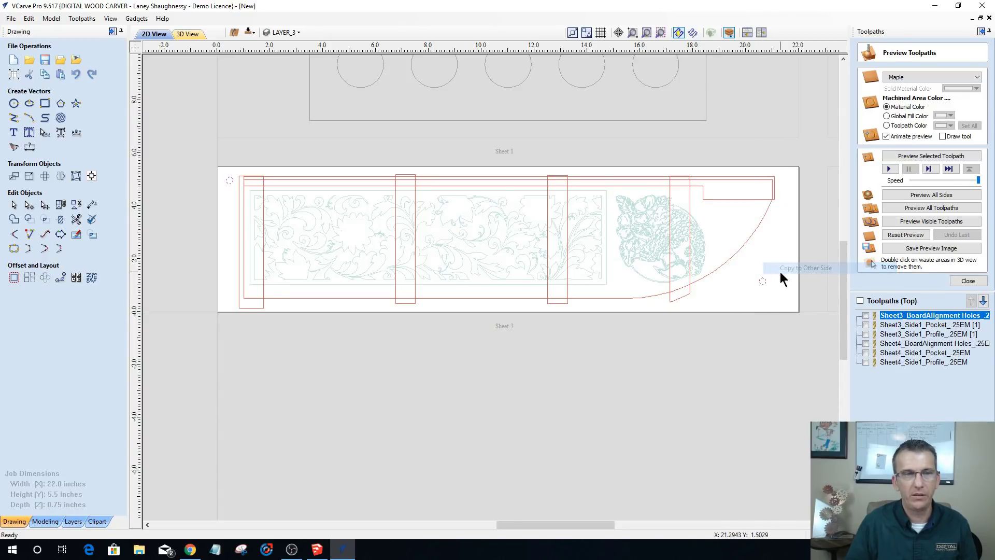
- Calculate a drilling toolpath for the two alignment holes on the bottom side, named Sheet3_WasteBoardAlignmentHoles_.25EM
click(250, 32)
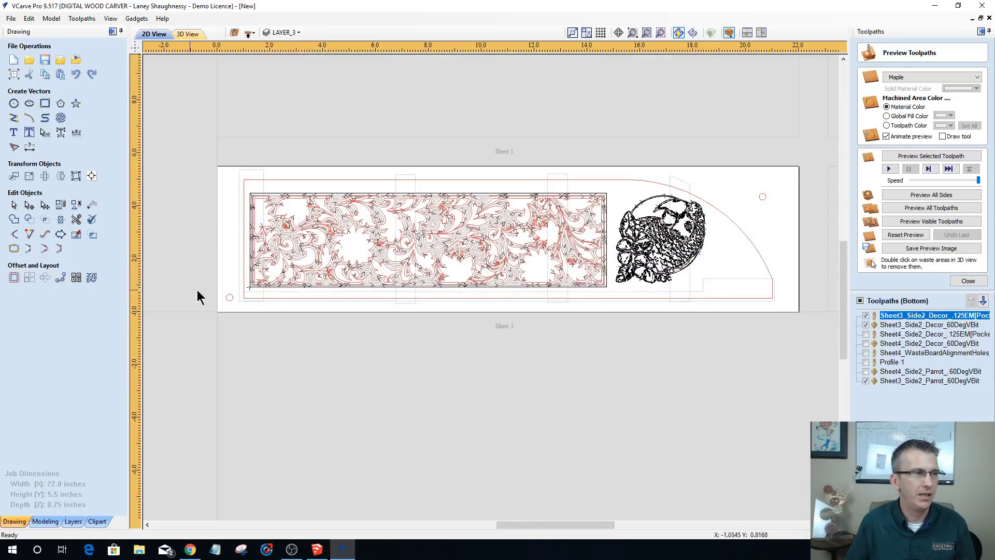
drag(199, 285, 259, 317)
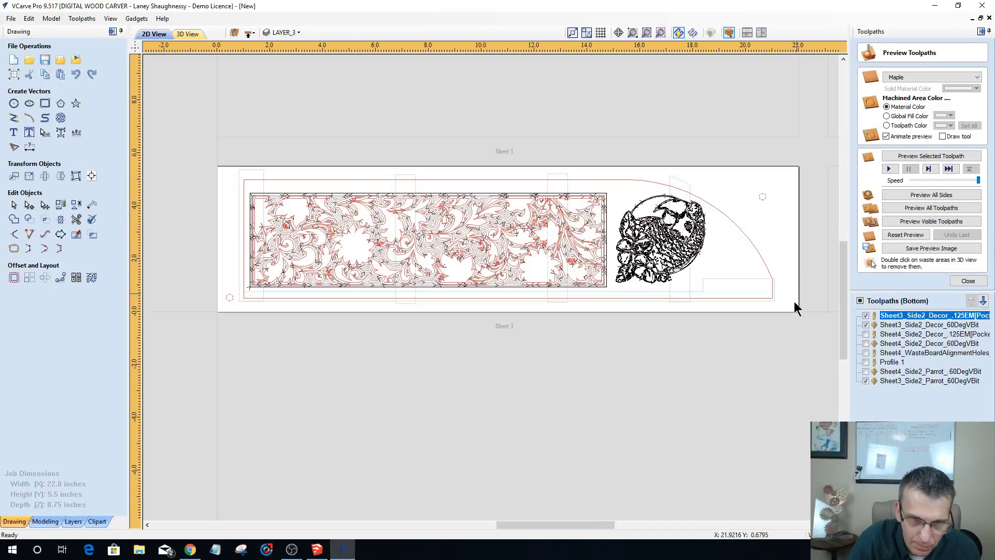
click(967, 280)
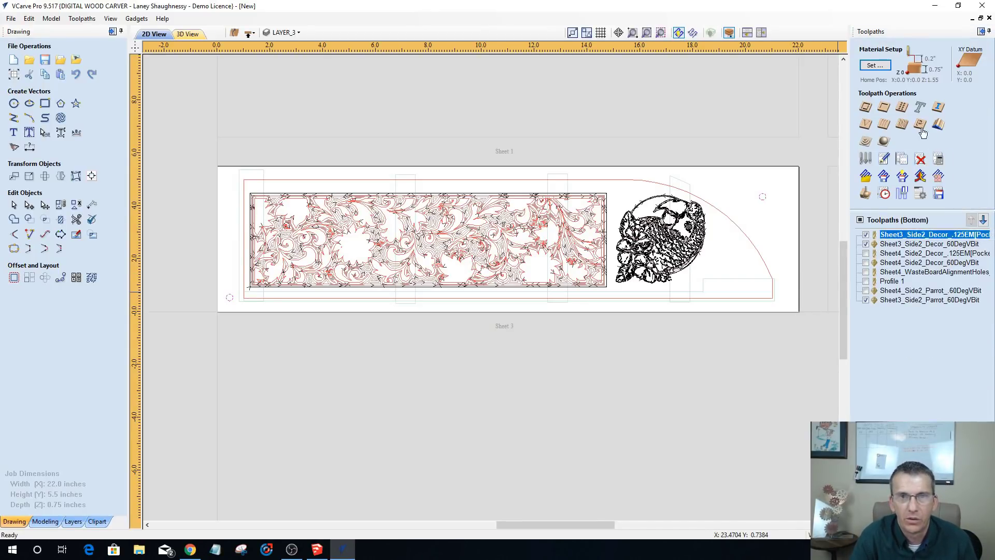
click(902, 107)
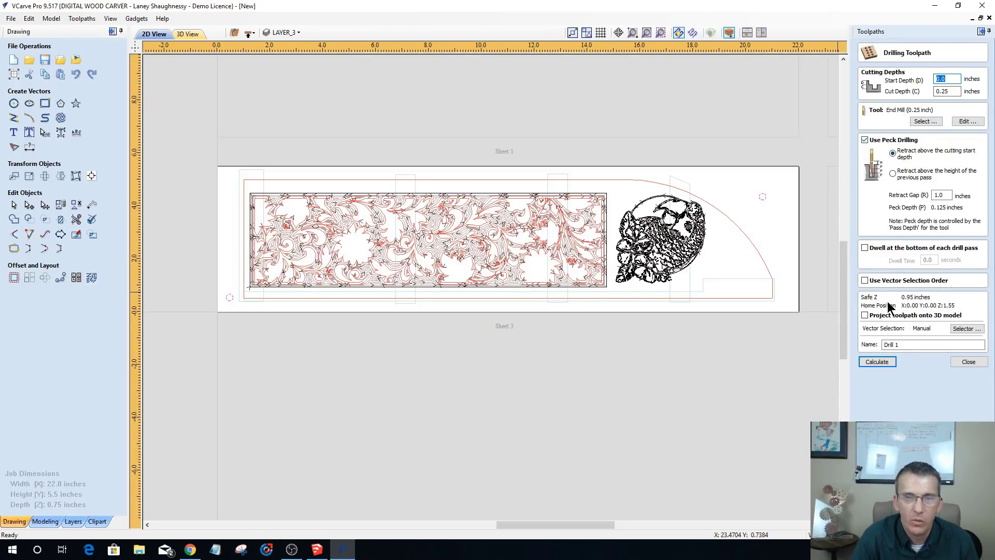
click(914, 344)
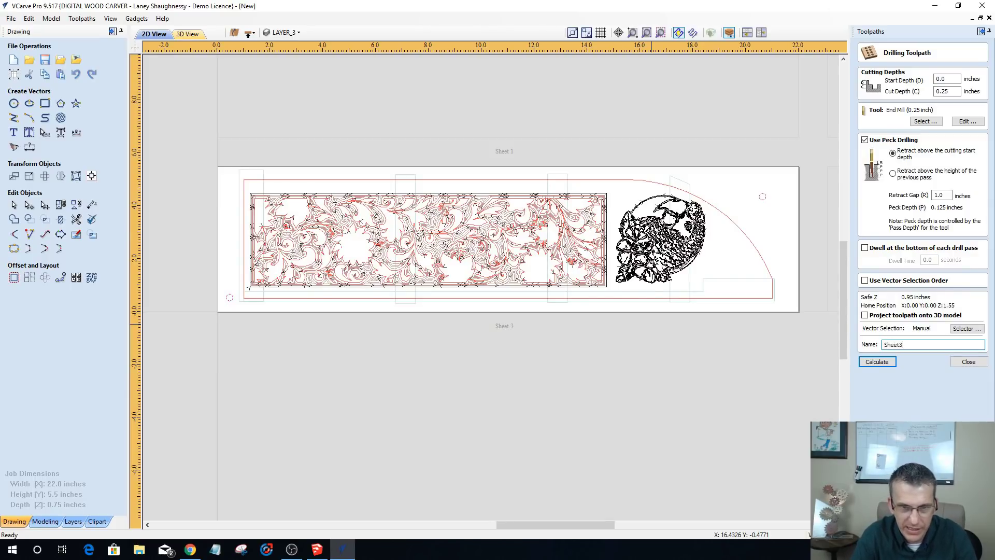
text(Sheet3_Was)
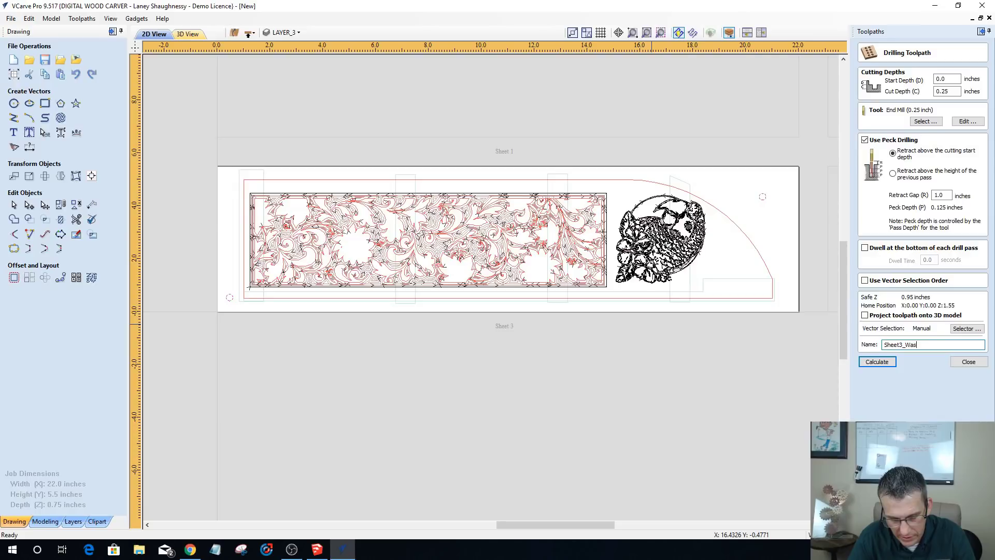
text(teBoardAlignmen)
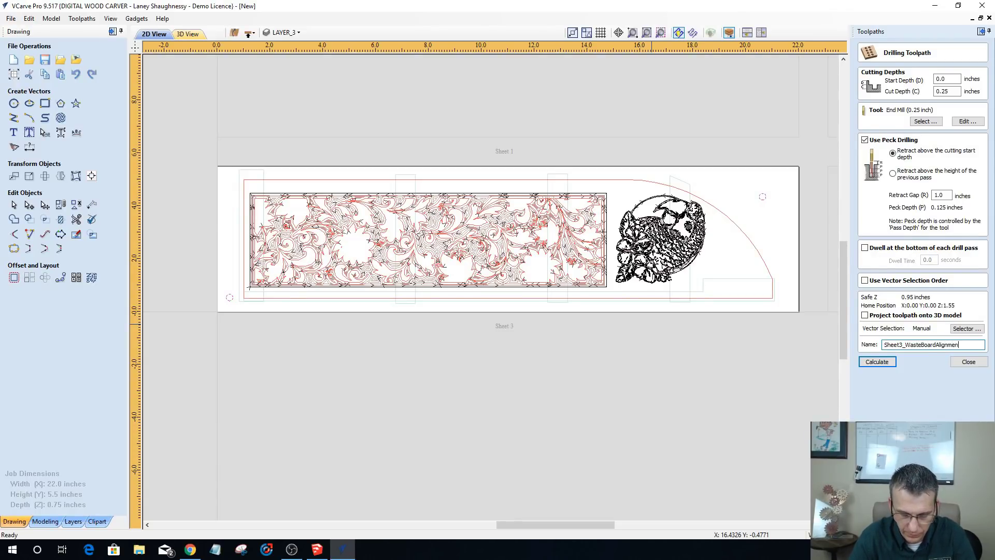
text(tHole)
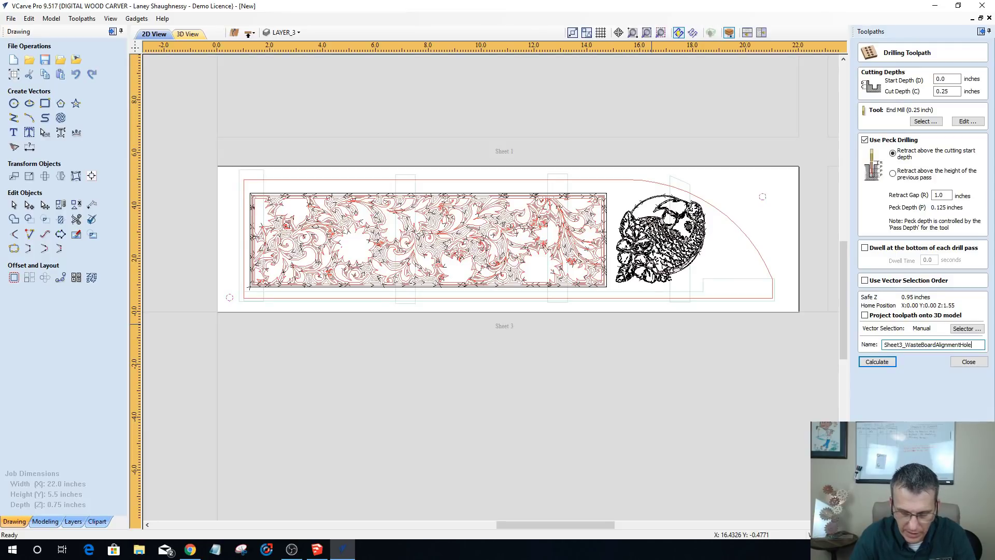
text(s_.25EM)
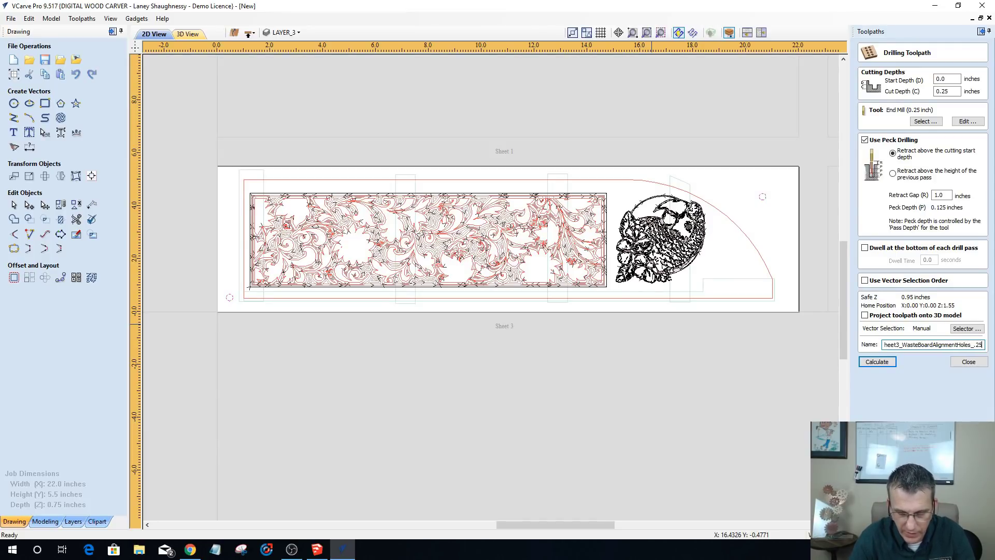
click(876, 362)
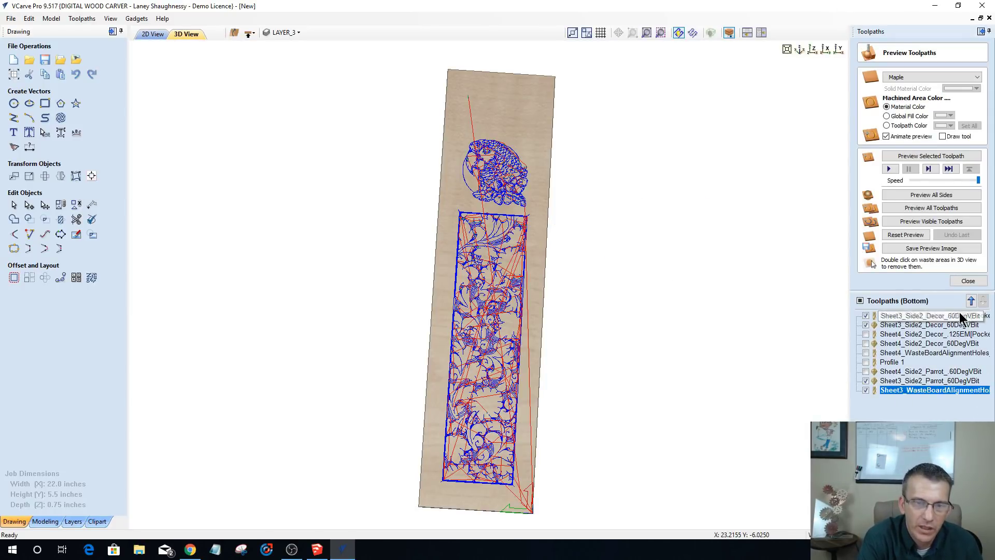
- Move the Sheet3 waste board alignment holes toolpath to the start of the bottom-side toolpath order
click(971, 301)
click(971, 301)
click(970, 301)
click(970, 301)
click(971, 301)
click(971, 301)
click(970, 302)
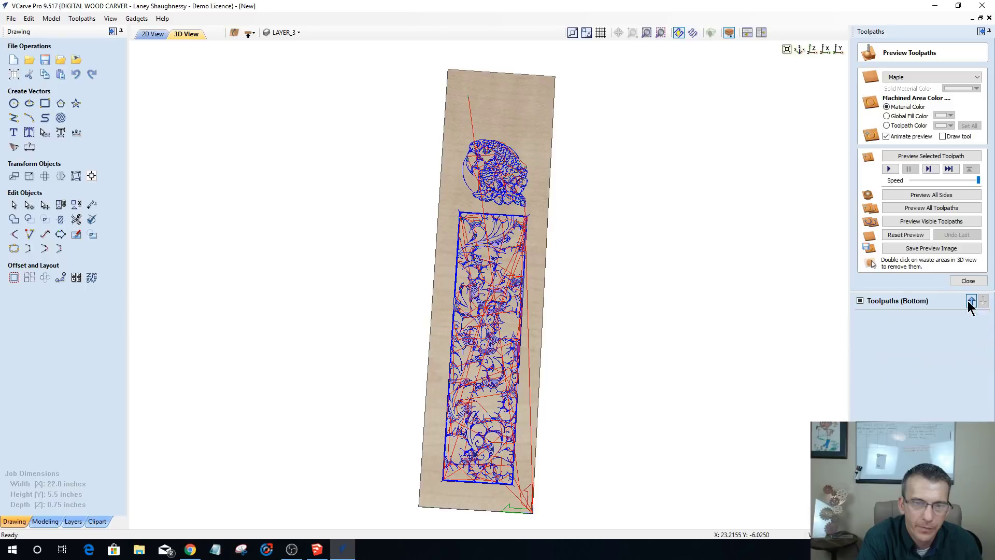
click(971, 301)
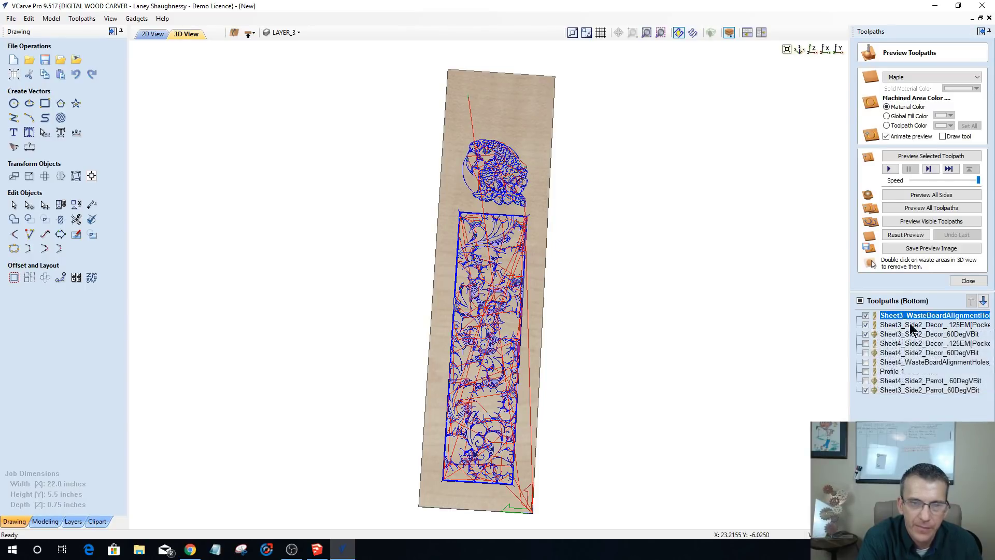
- Move Sheet3_Side2_Parrot_60DegVBit directly after Sheet3_Side2_Decor_60DegVBit in the toolpath order
click(890, 326)
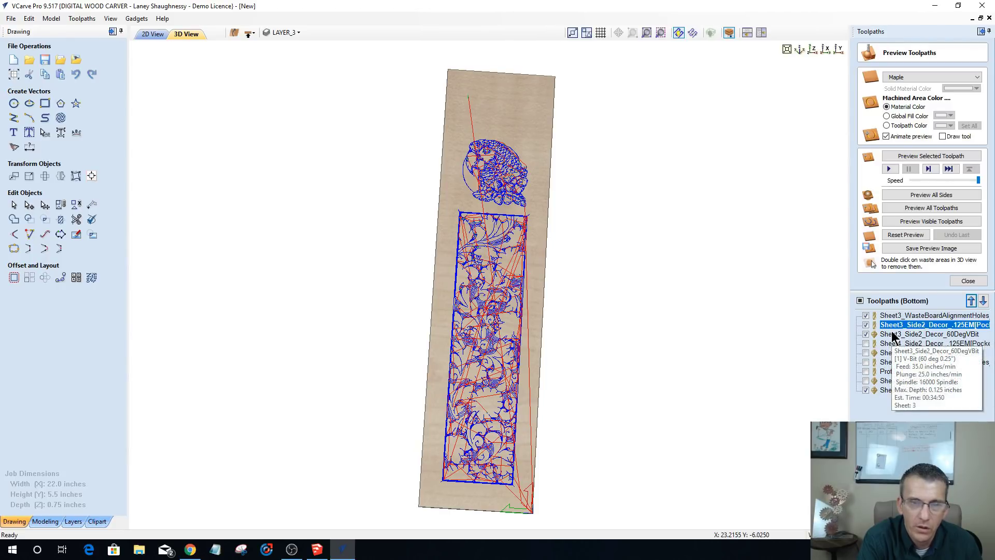
click(893, 335)
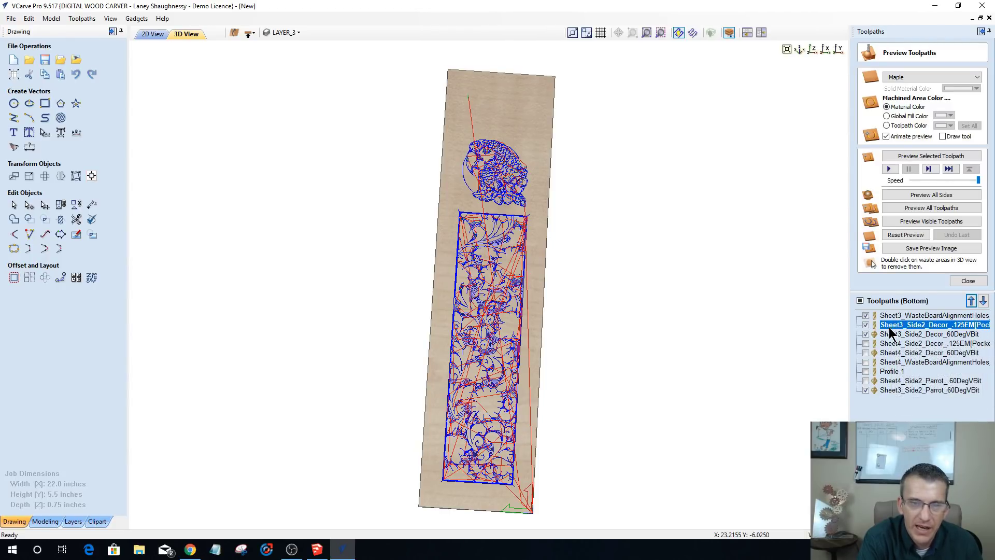
click(892, 334)
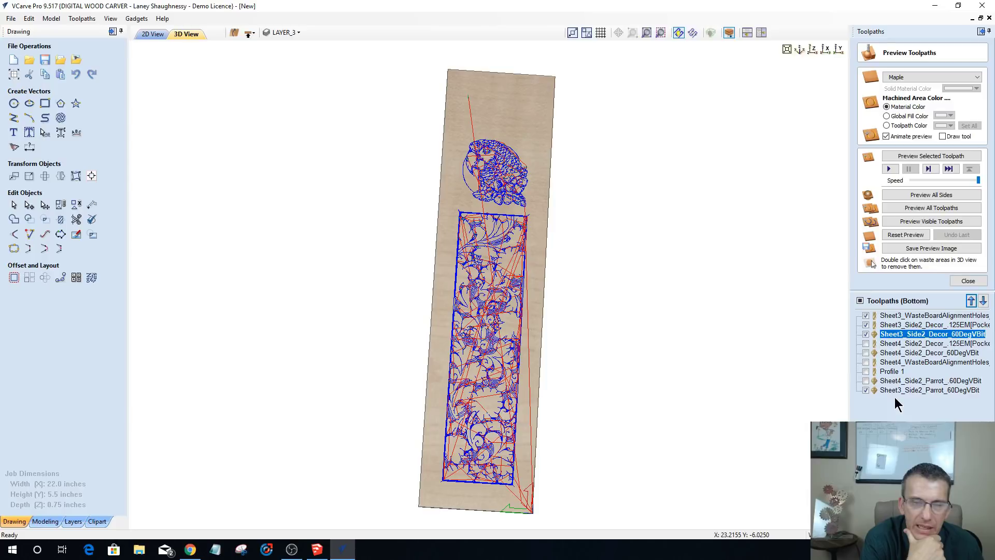
click(914, 390)
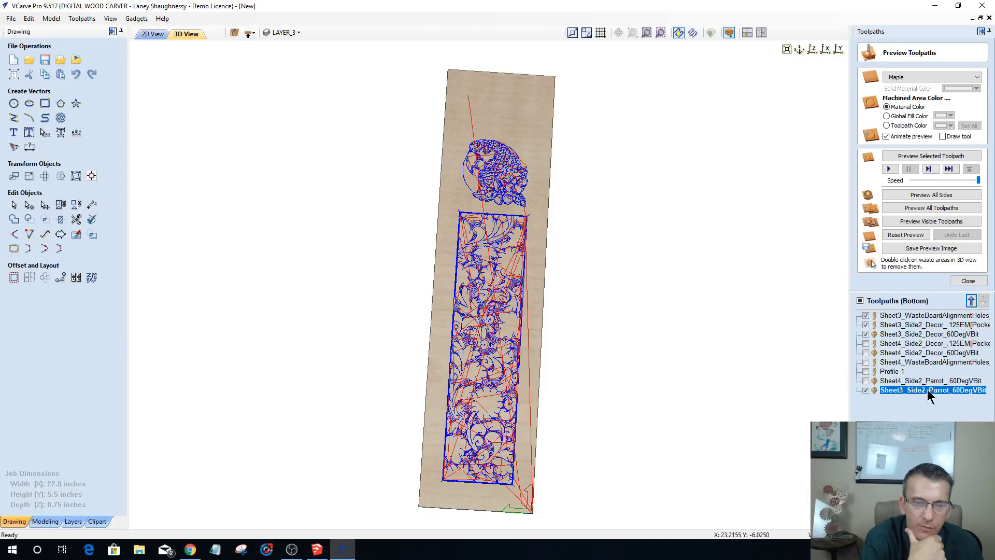
click(971, 300)
click(971, 301)
click(971, 300)
click(971, 300)
click(970, 301)
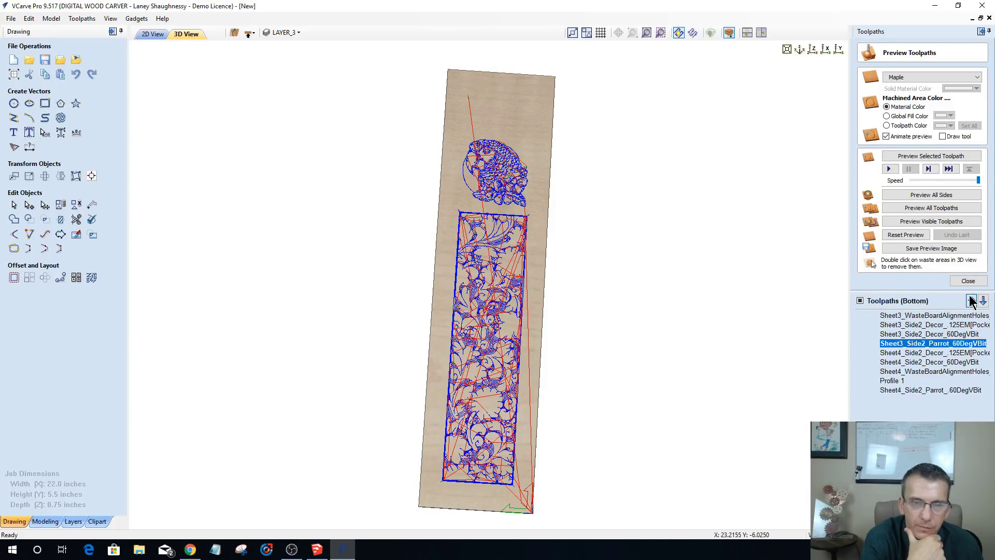
click(883, 335)
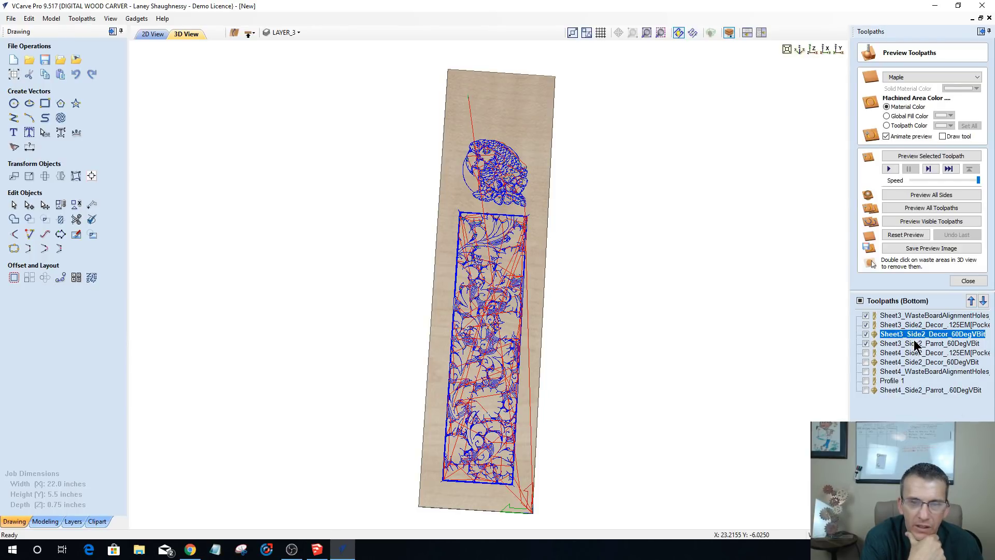
click(912, 344)
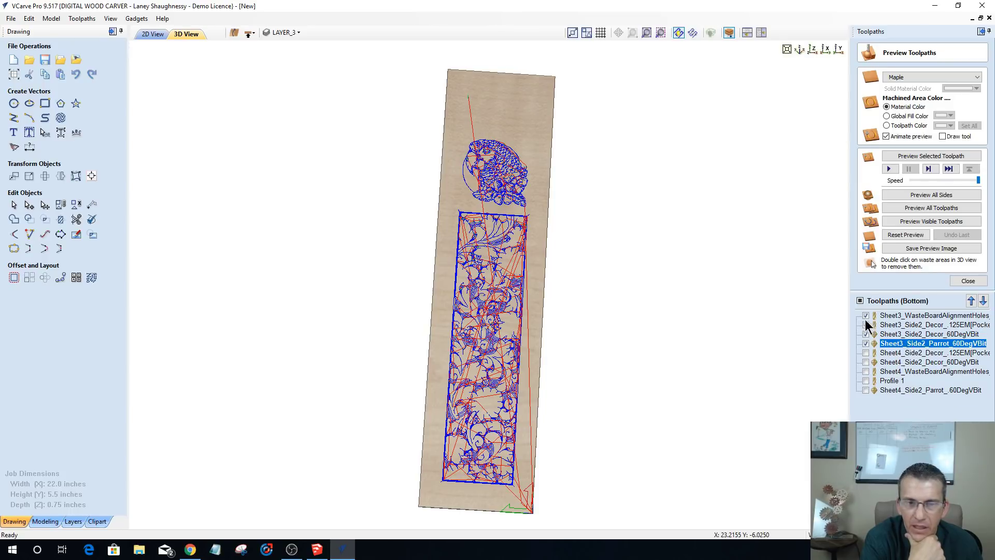
- Hide all bottom-side toolpaths and move the Sheet4 waste board alignment holes toolpath ahead of the Sheet4 decor toolpaths
click(860, 301)
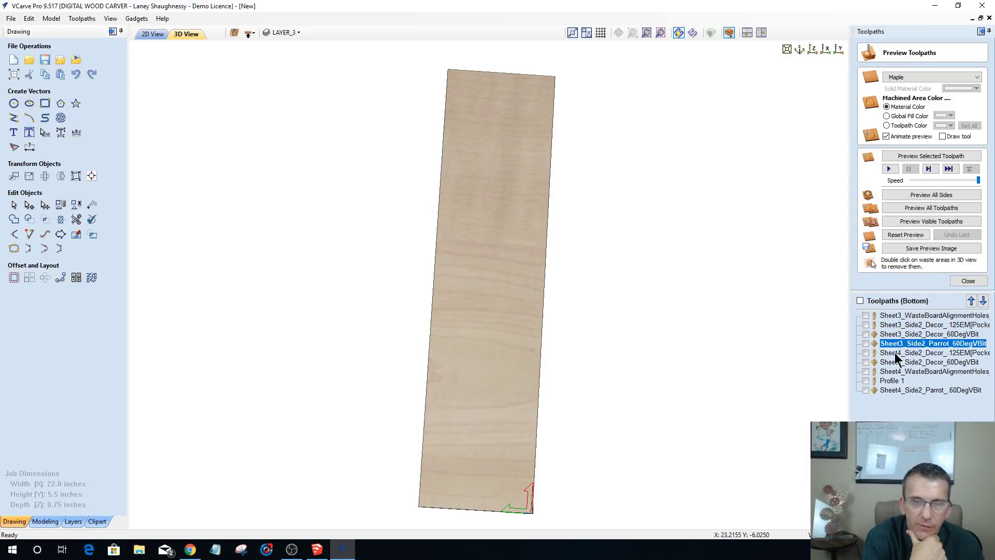
click(952, 371)
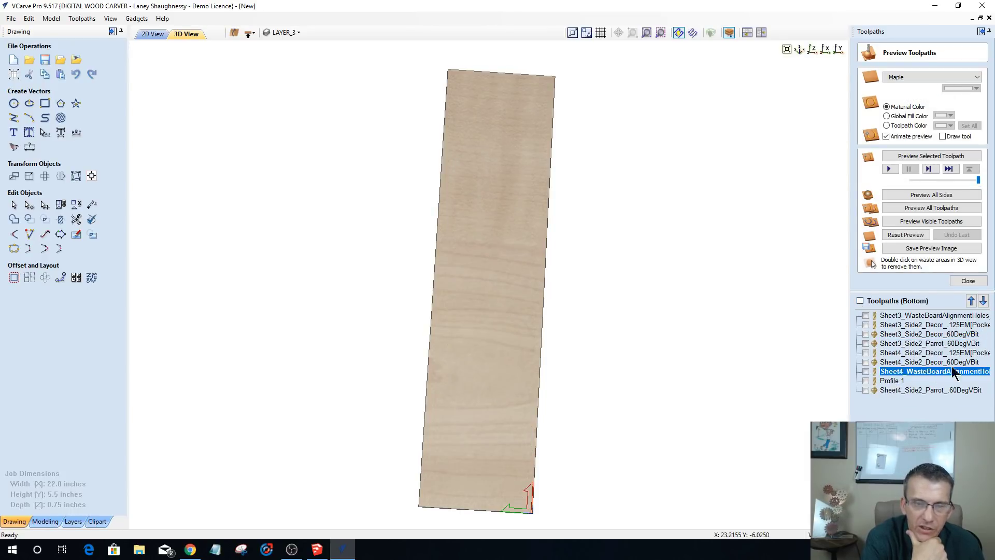
click(970, 300)
click(971, 301)
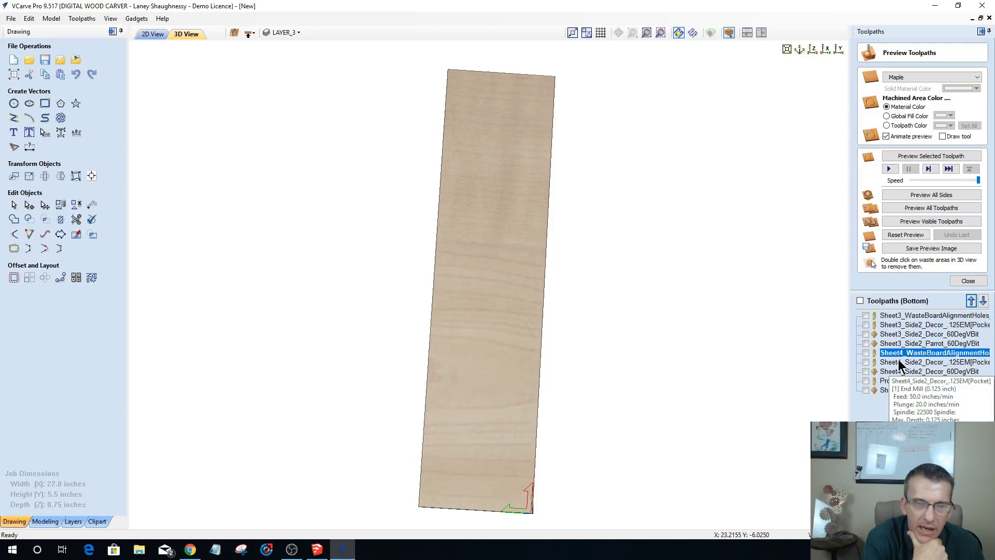
- Move the Sheet4 side 2 parrot toolpath ahead of Profile 1 so it follows the Sheet4 decor toolpaths
click(905, 363)
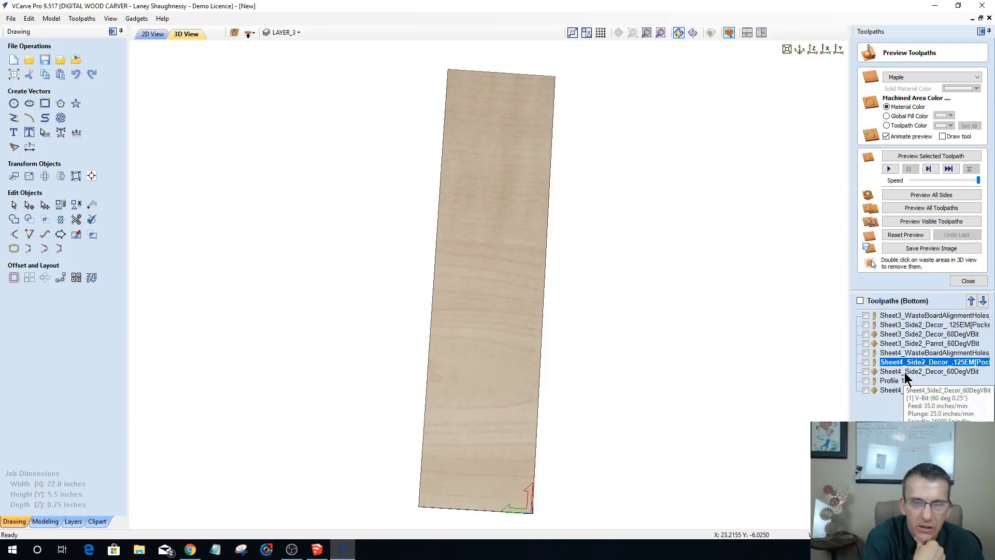
click(905, 372)
click(912, 389)
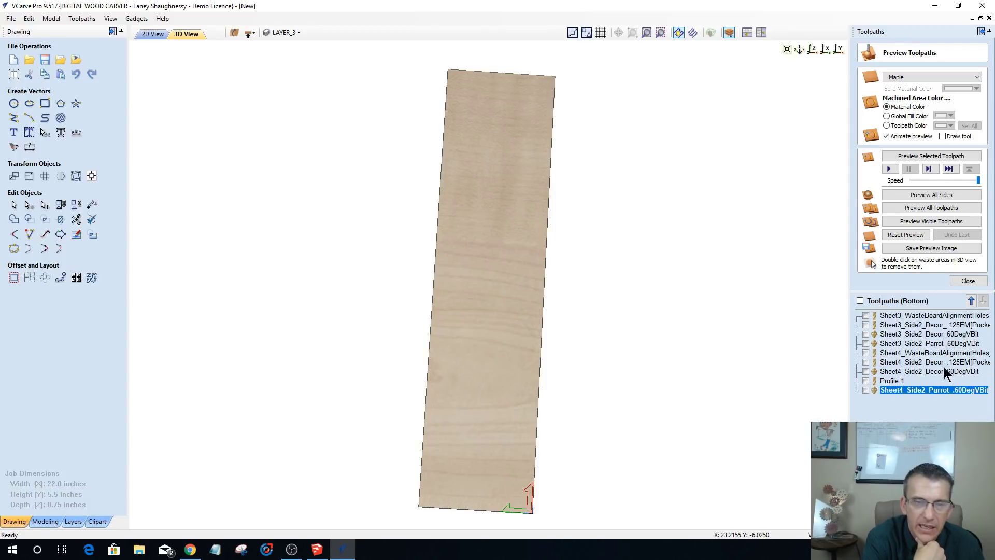
click(971, 300)
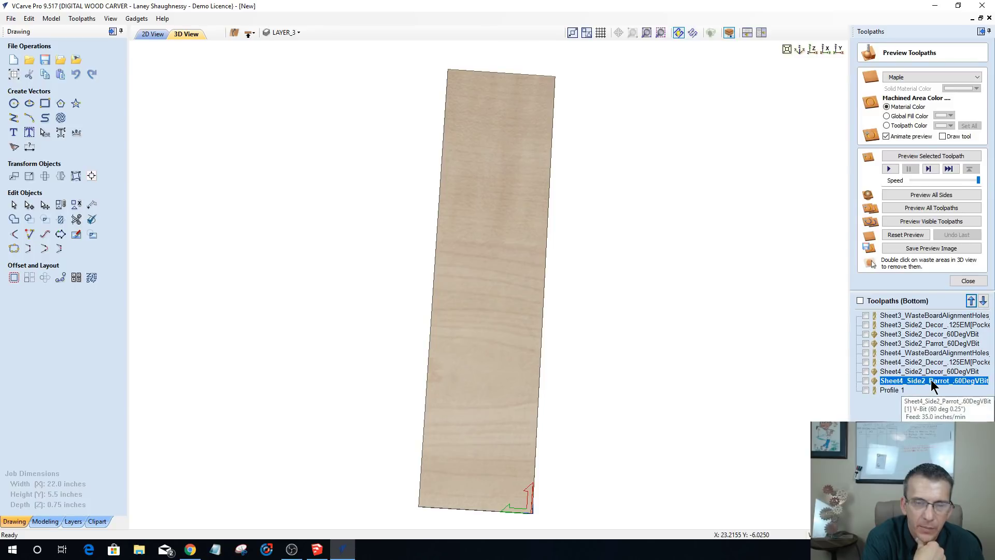
- Switch to the top side of the job to work with its toolpaths
click(884, 391)
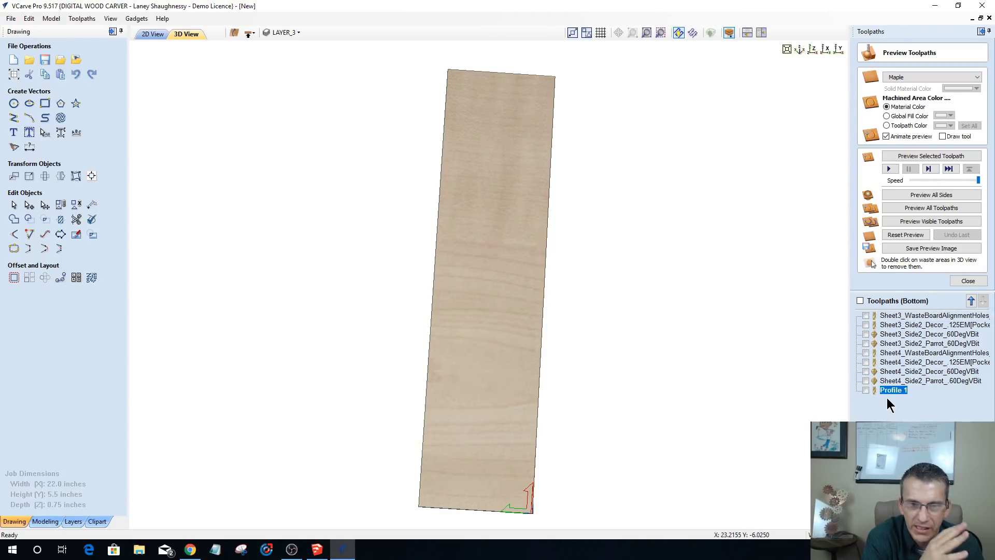
click(249, 34)
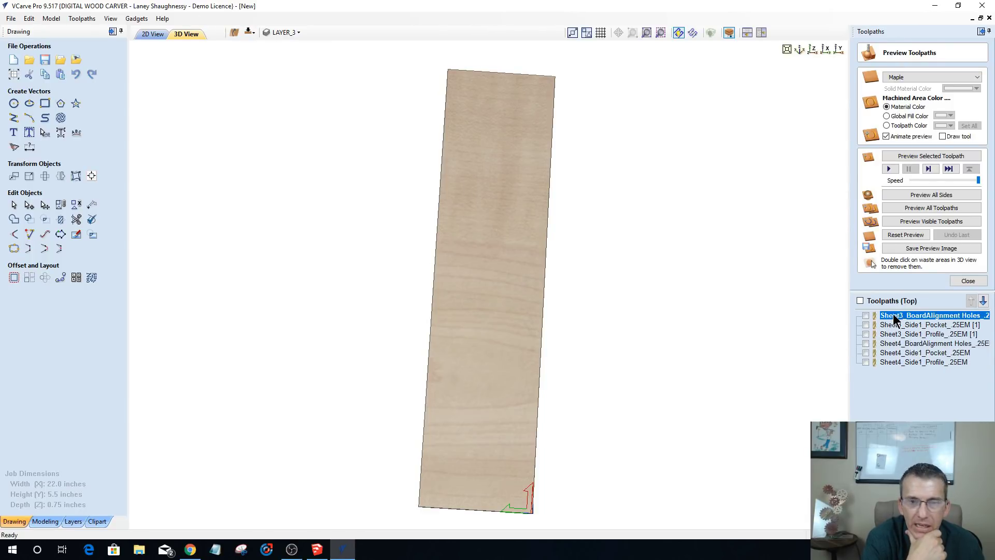
mouse_move(891, 319)
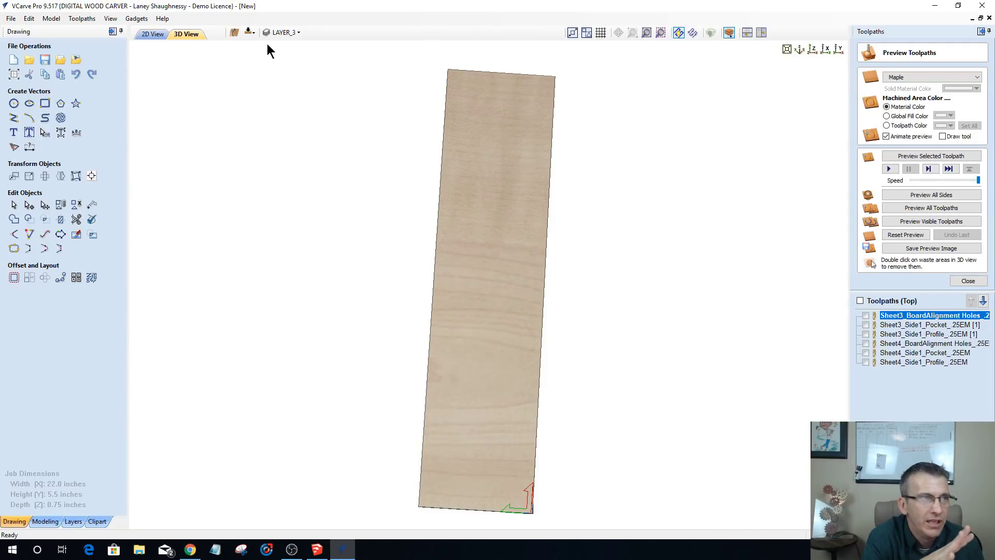
- Show the 2D drawing and make sheet 2 the active sheet through the part nesting settings
click(152, 35)
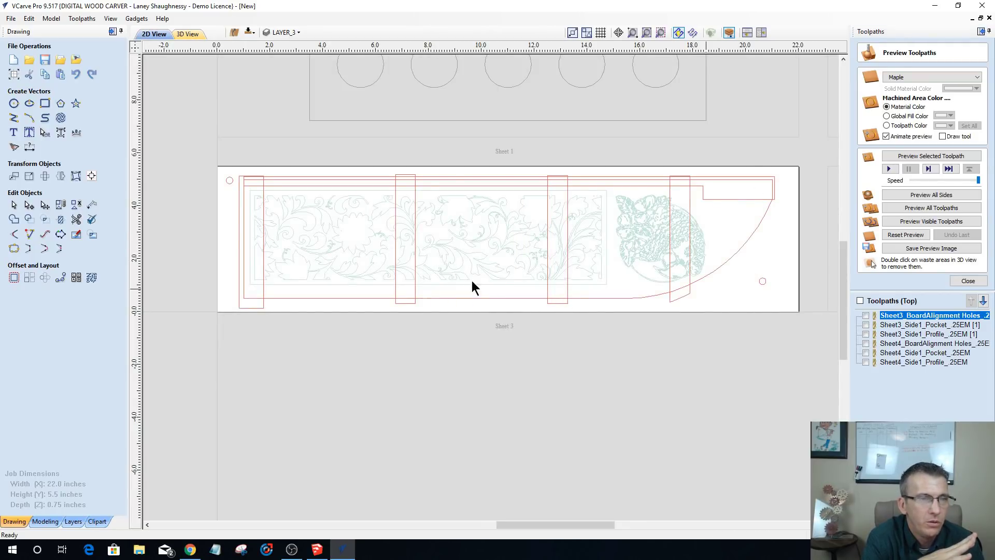
scroll(617, 309, down, 3)
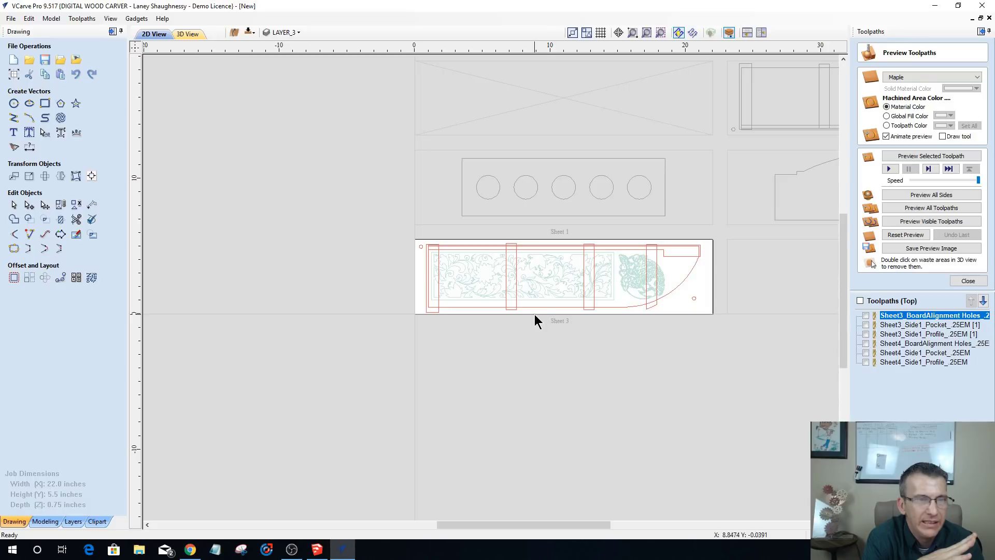
scroll(543, 316, down, 2)
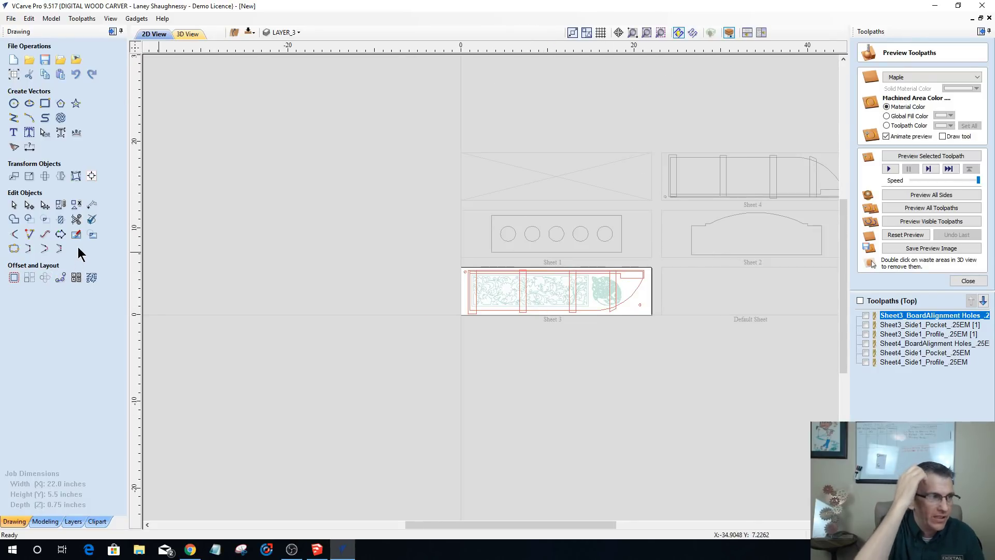
click(91, 278)
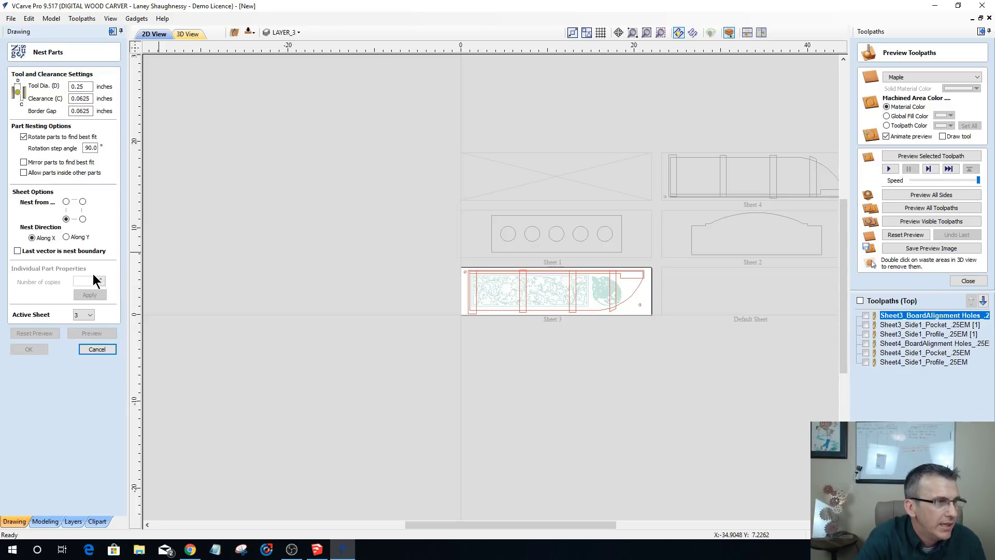
click(88, 317)
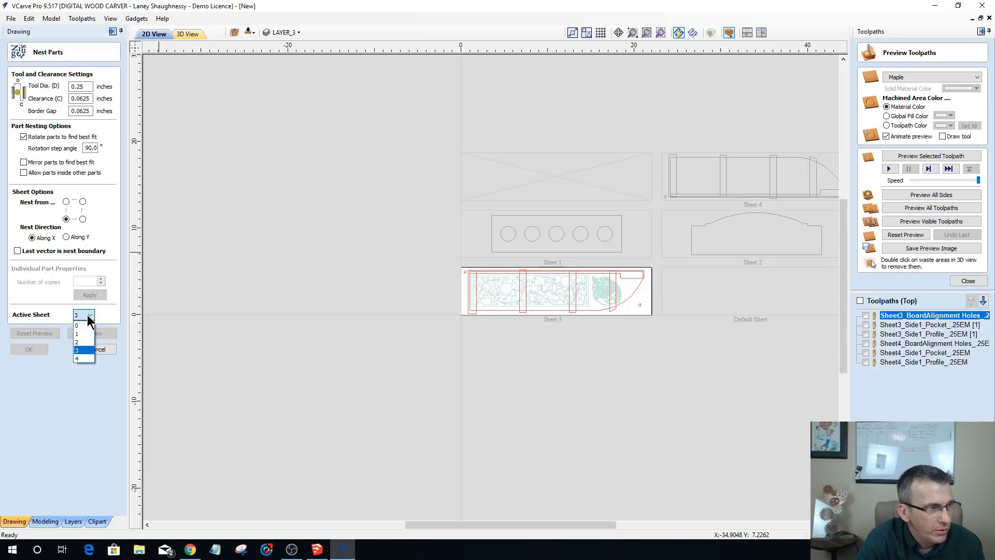
click(82, 342)
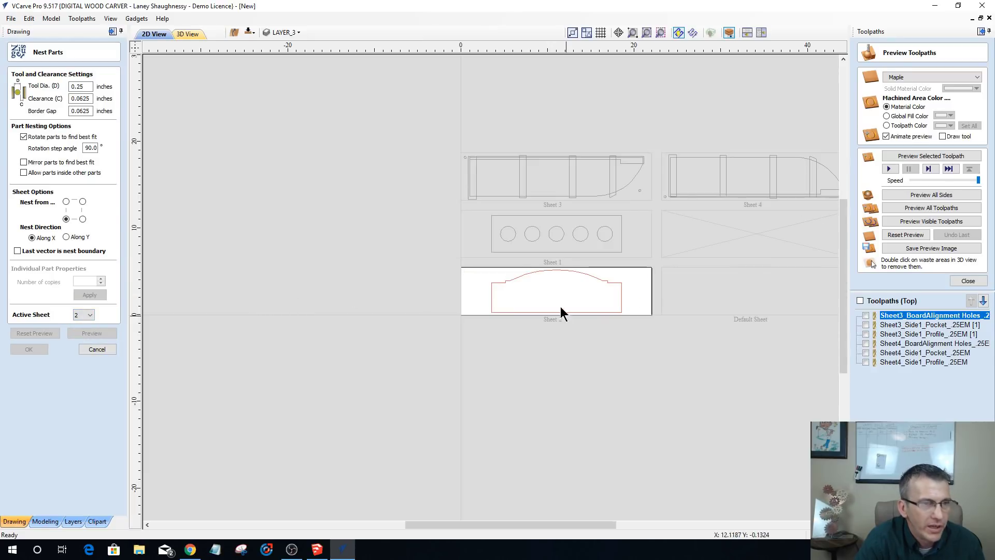
scroll(552, 293, up, 4)
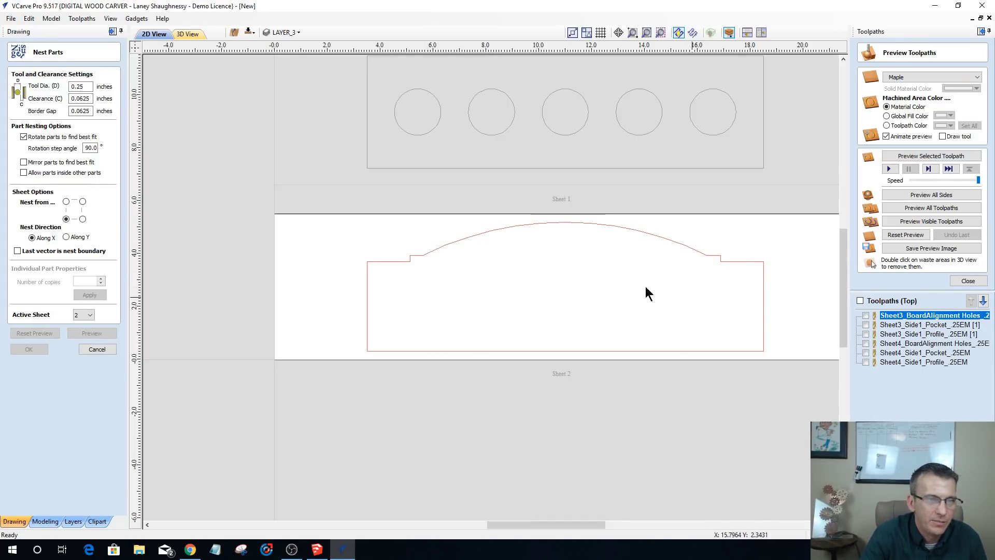
click(92, 348)
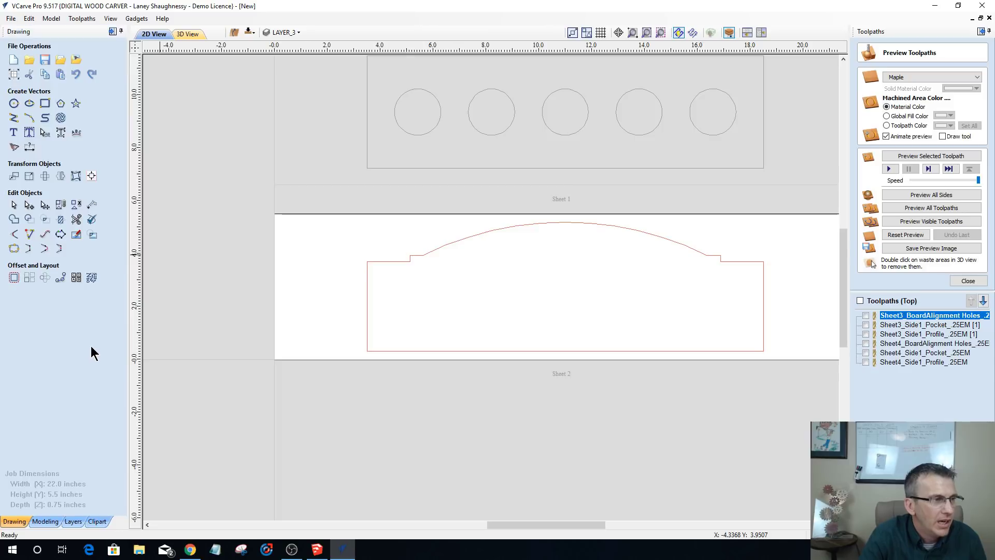
- Start a text object on sheet 2 with the letter S and set its font type to TrueType
click(13, 135)
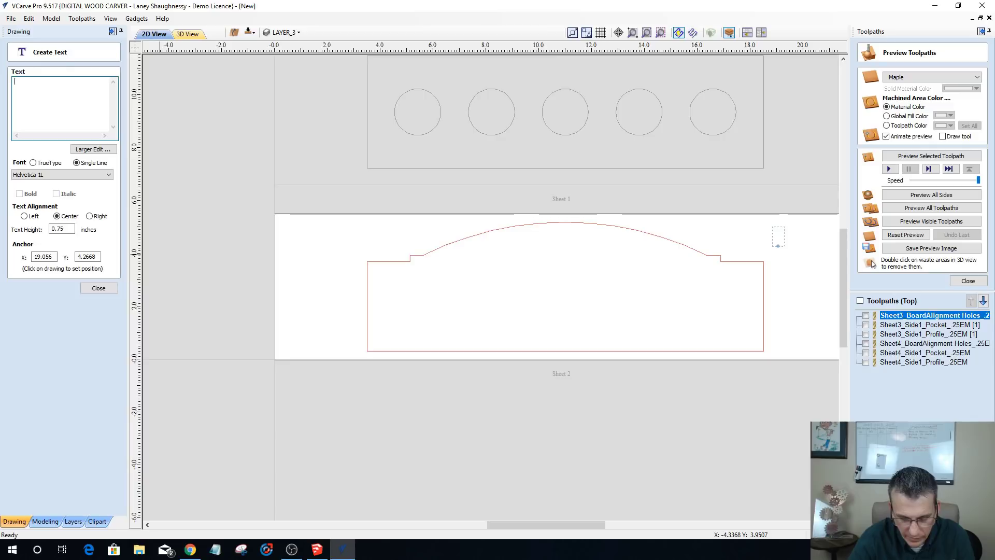
text(Spi)
key(BackSpace)
key(BackSpace)
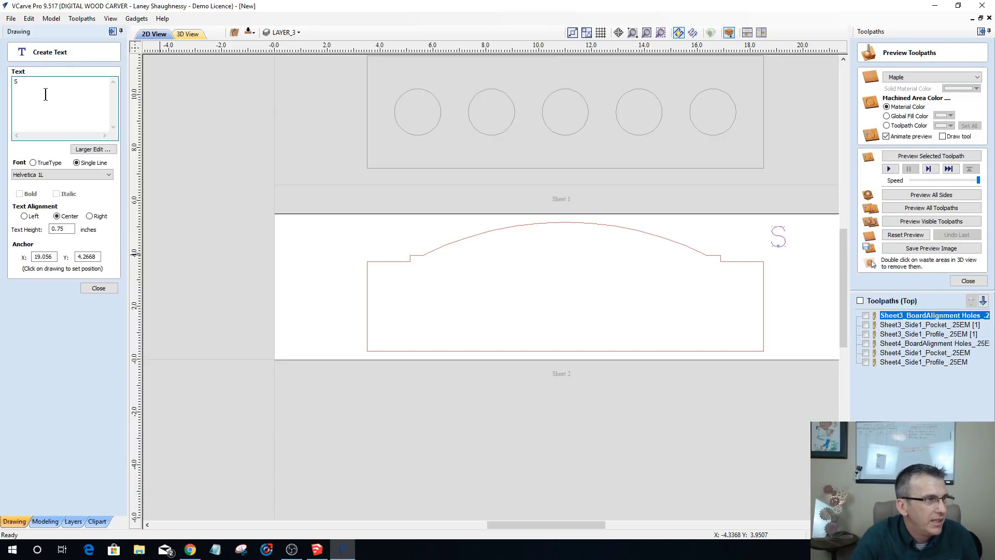
click(32, 162)
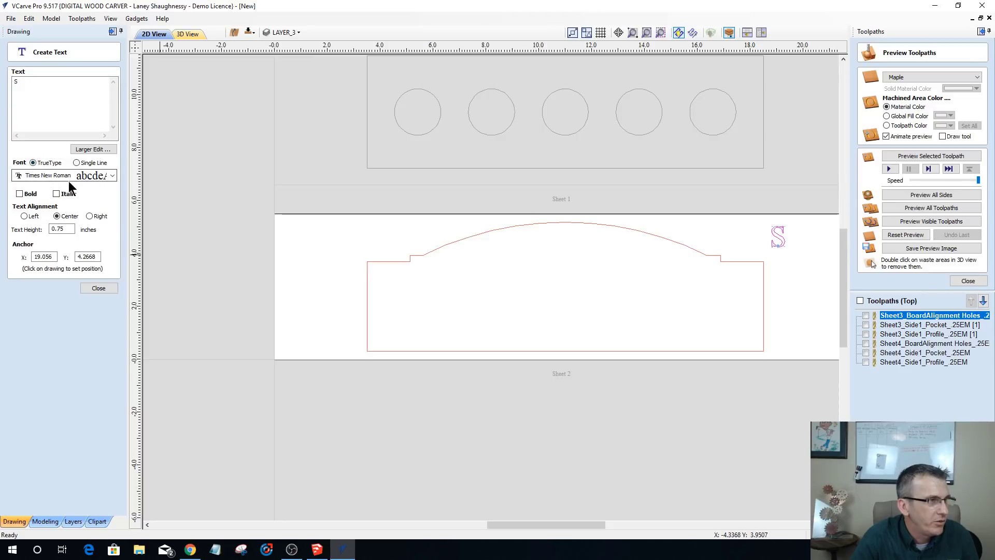
- Look through the available TrueType fonts for a suitable lettering style for the text
click(94, 176)
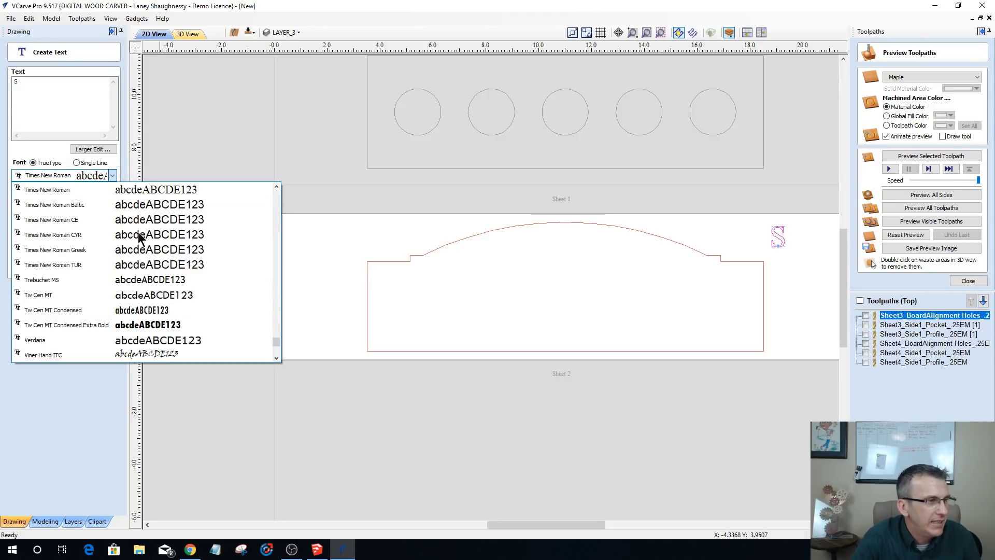
scroll(139, 270, up, 1)
scroll(140, 273, up, 5)
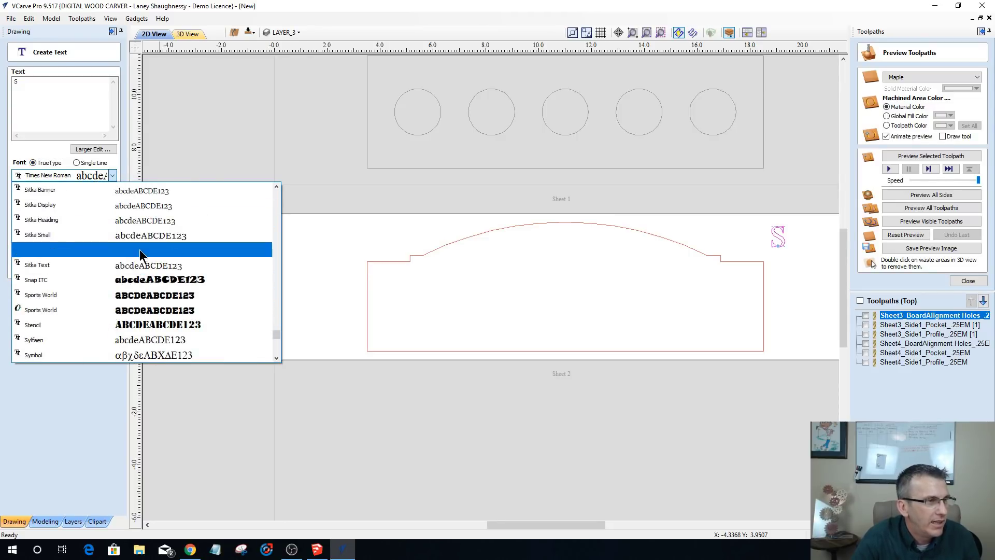
scroll(133, 275, up, 3)
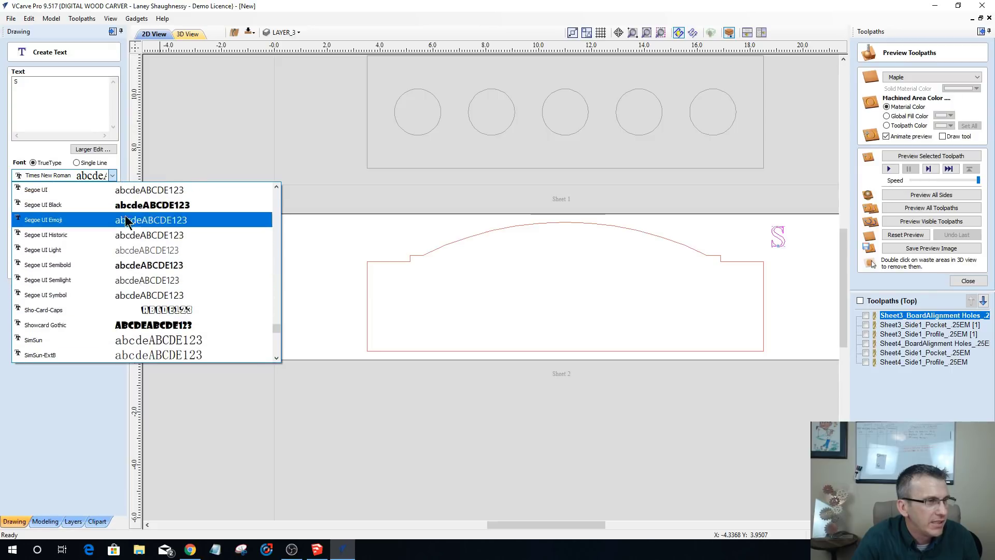
scroll(134, 309, up, 4)
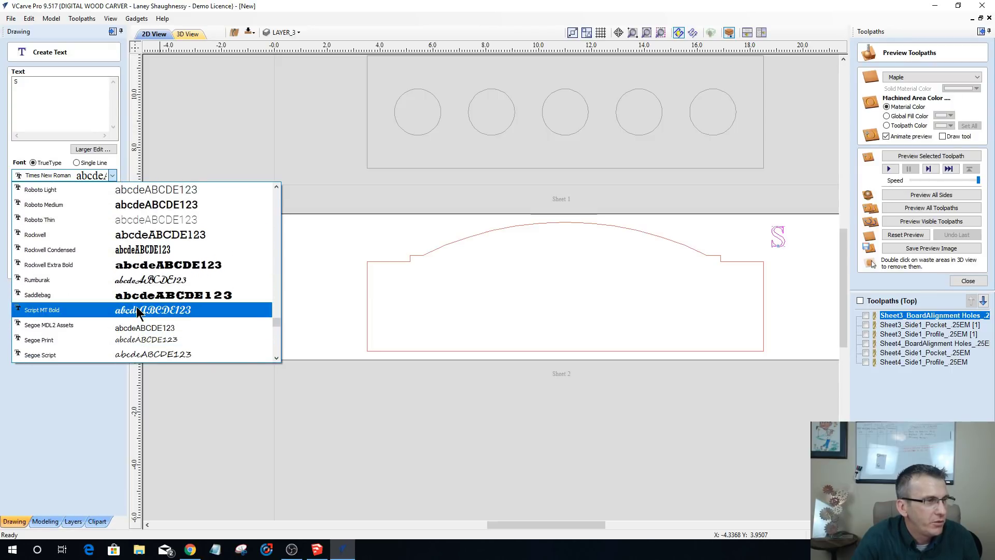
scroll(149, 276, up, 3)
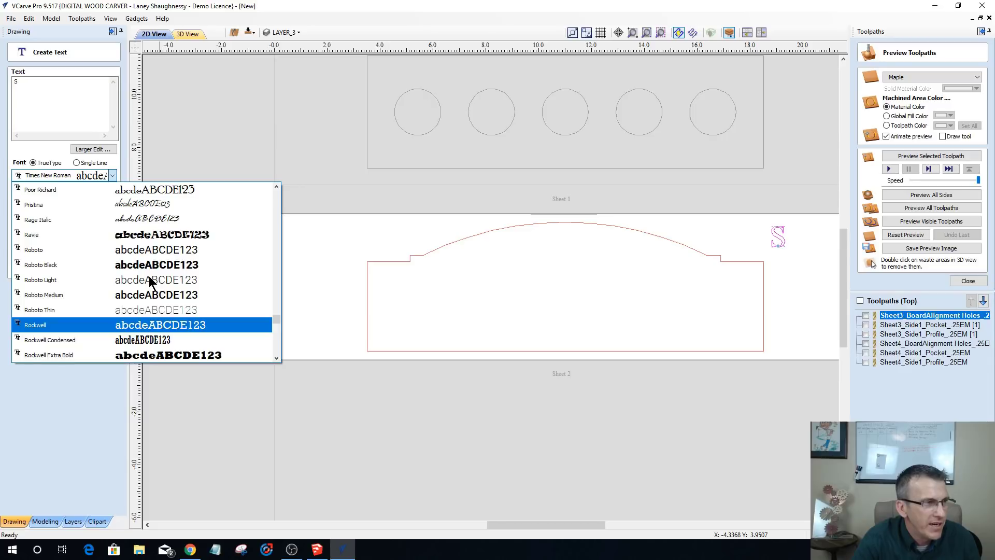
scroll(148, 275, up, 6)
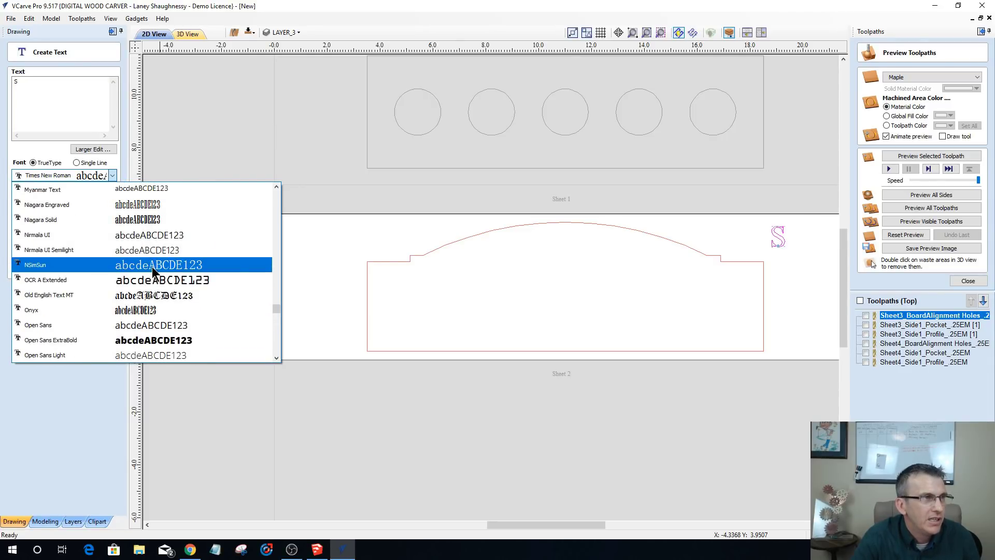
- Switch to Chrome, open wordmark.it in a maximized window and allow the site to run Flash
key(alt+Tab)
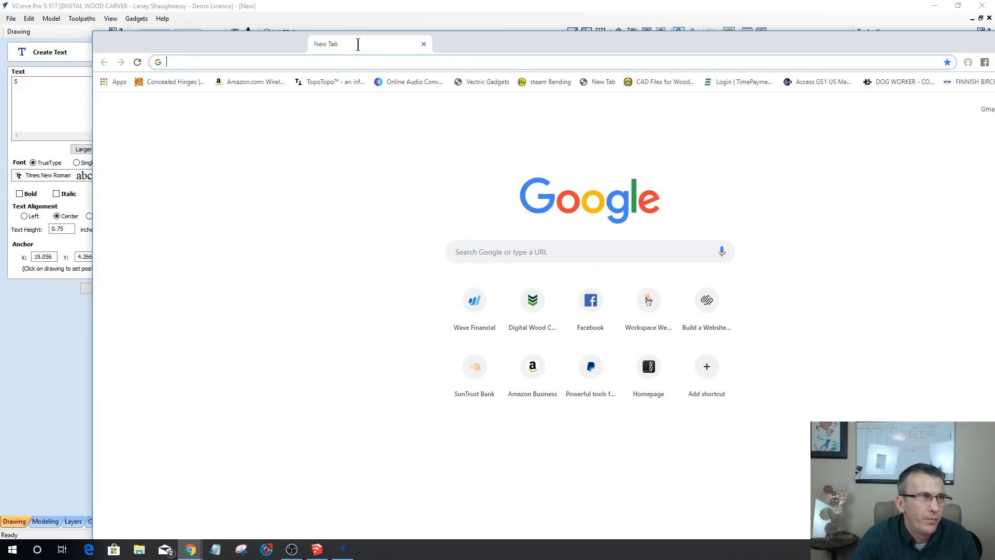
double_click(357, 42)
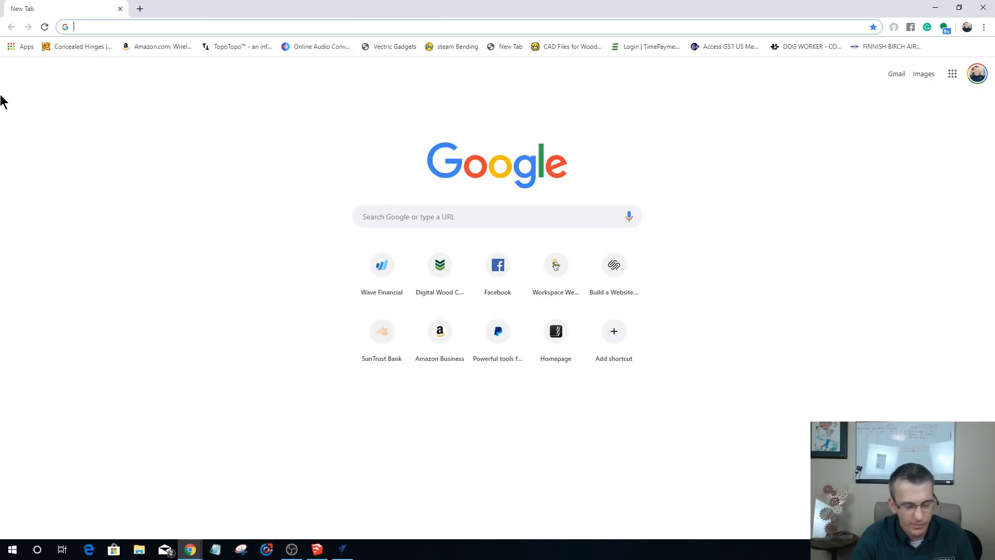
text(Word)
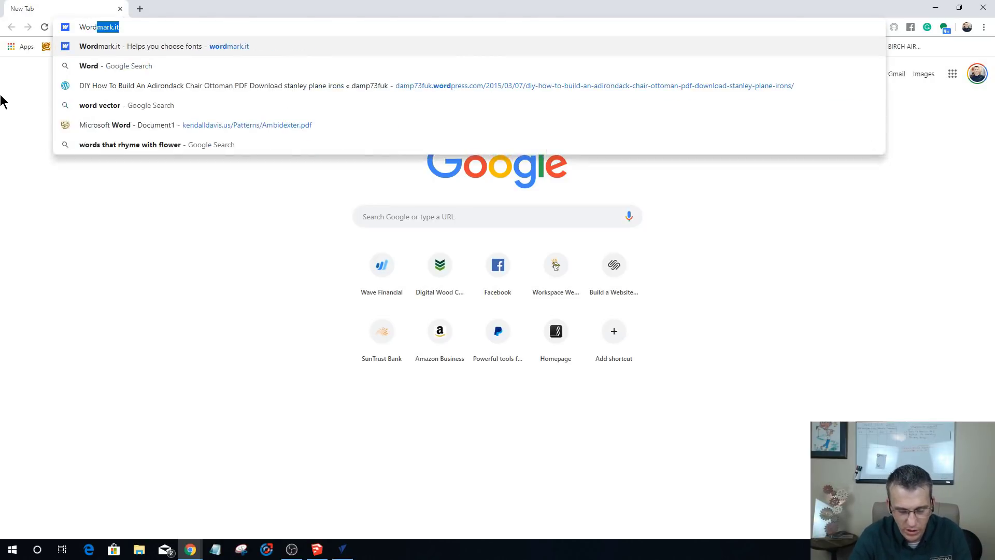
text(mark.it)
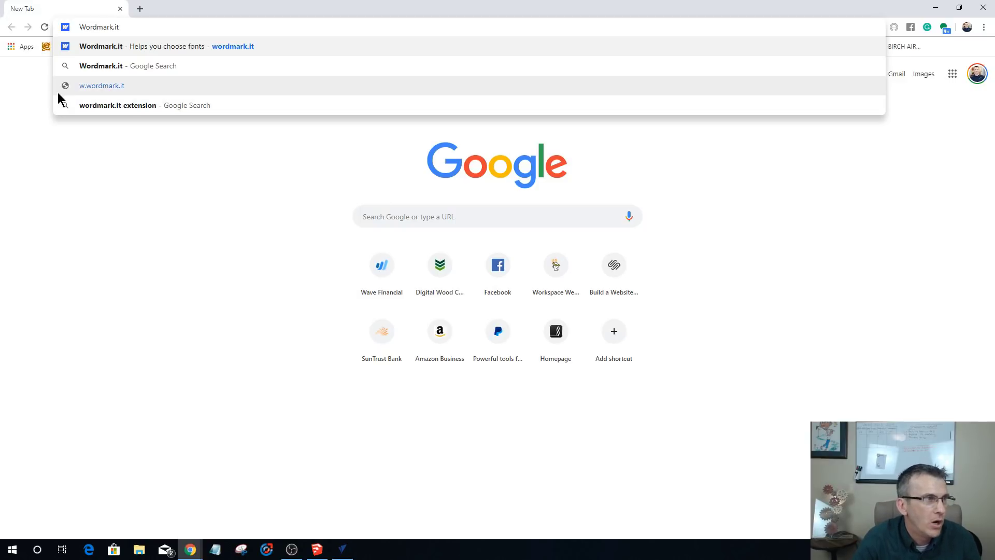
key(Return)
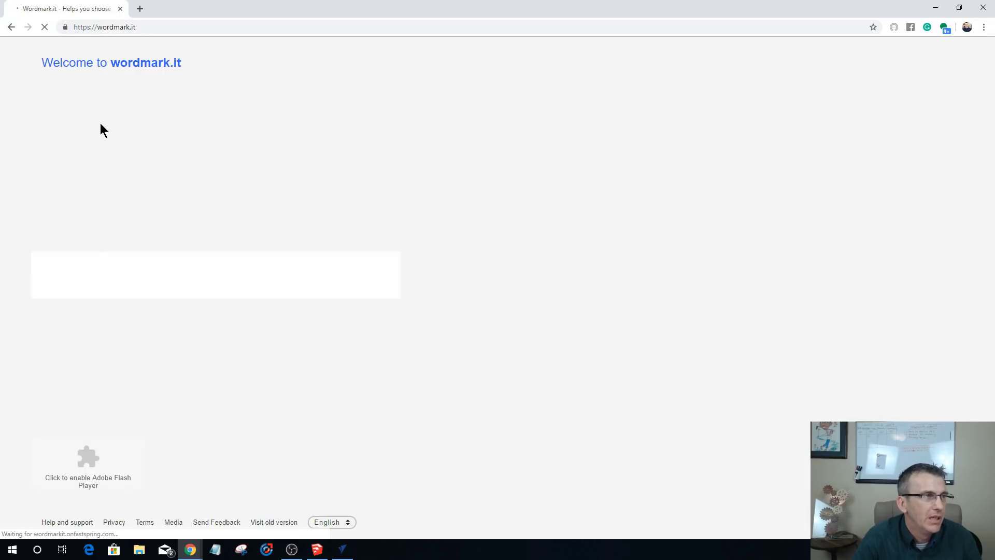
click(85, 474)
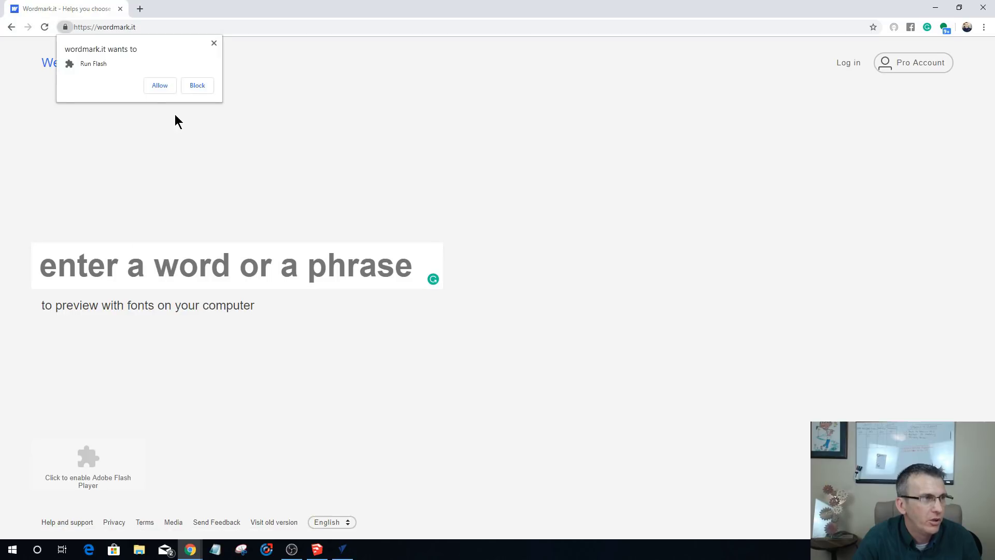
click(160, 88)
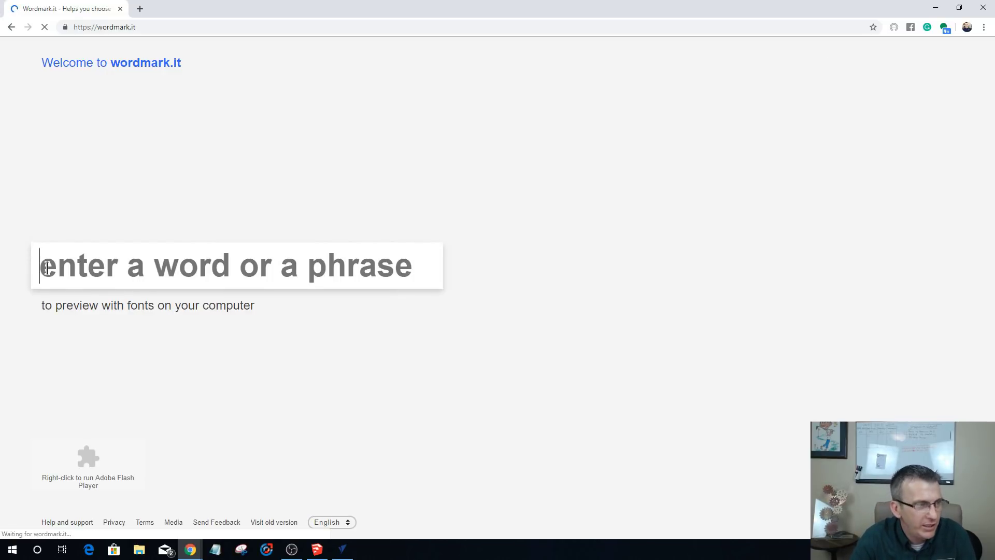
- Preview the phrase "Spice Up Your Life" in the fonts installed on the computer
text(Spice)
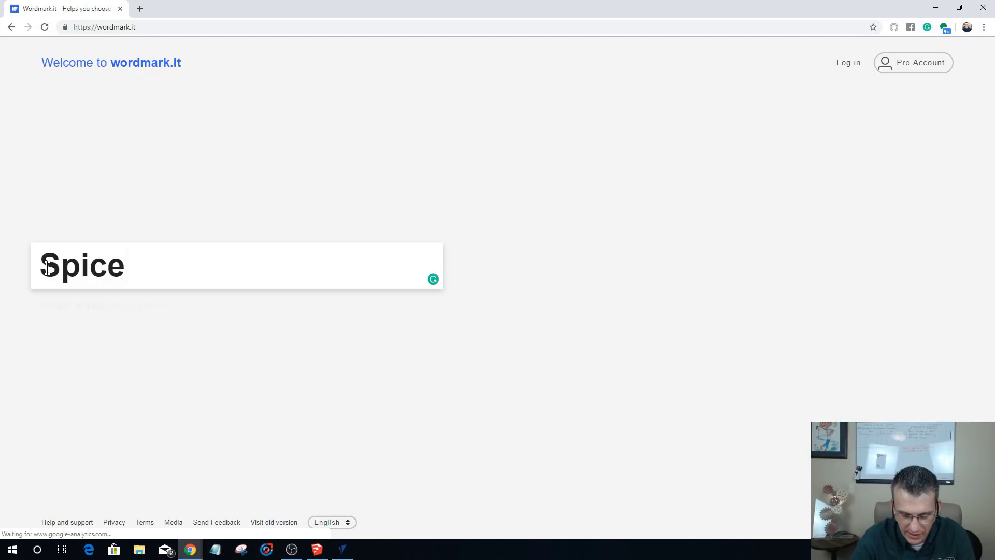
text( Up)
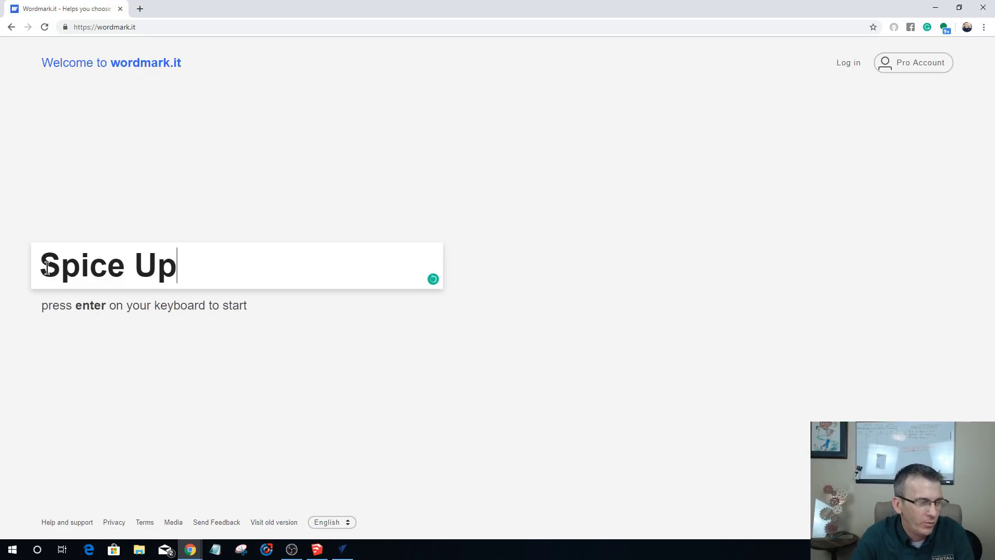
text( Your Lii)
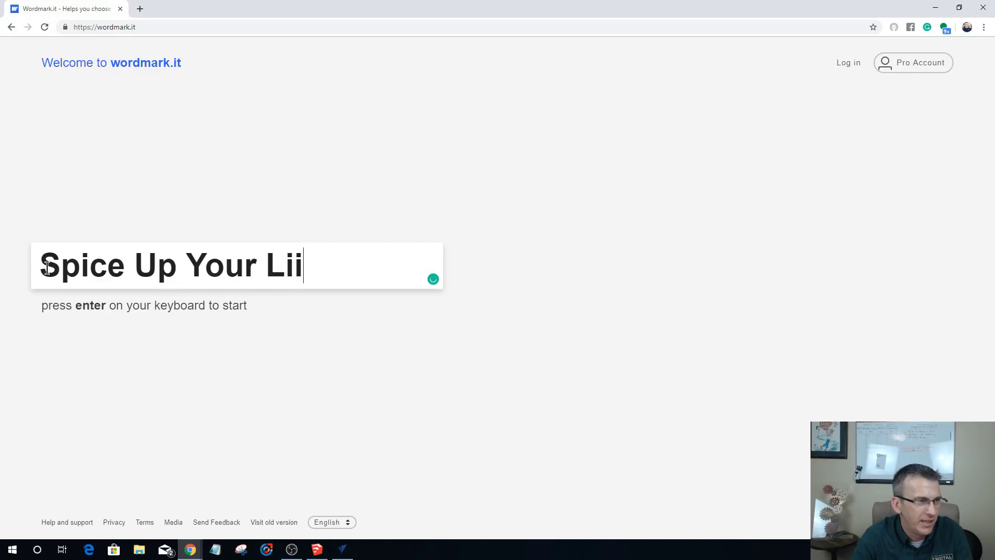
key(BackSpace)
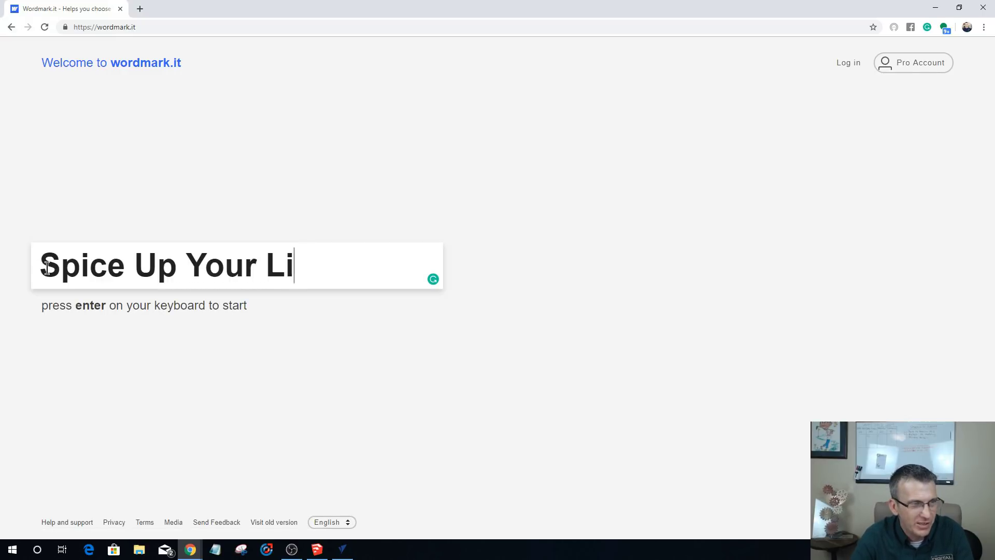
text(fe)
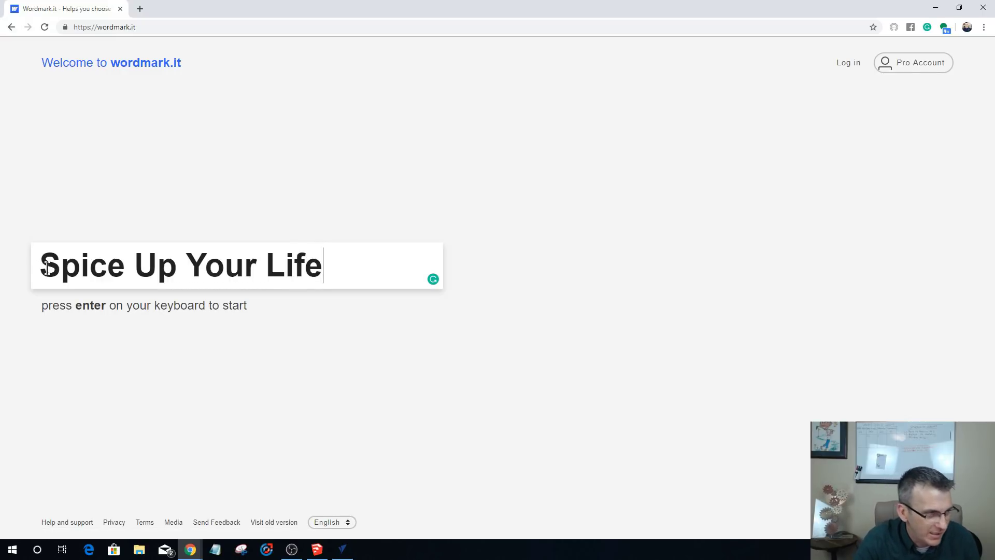
key(Return)
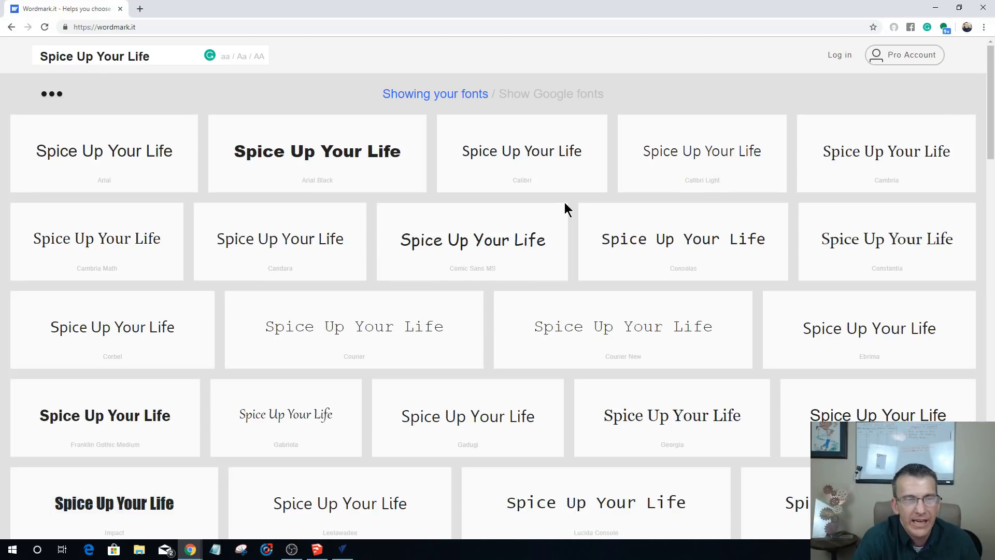
- Examine the "Spice Up Your Life" previews across all installed fonts, comparing the decorative and script styles for the lettering
scroll(506, 201, down, 2)
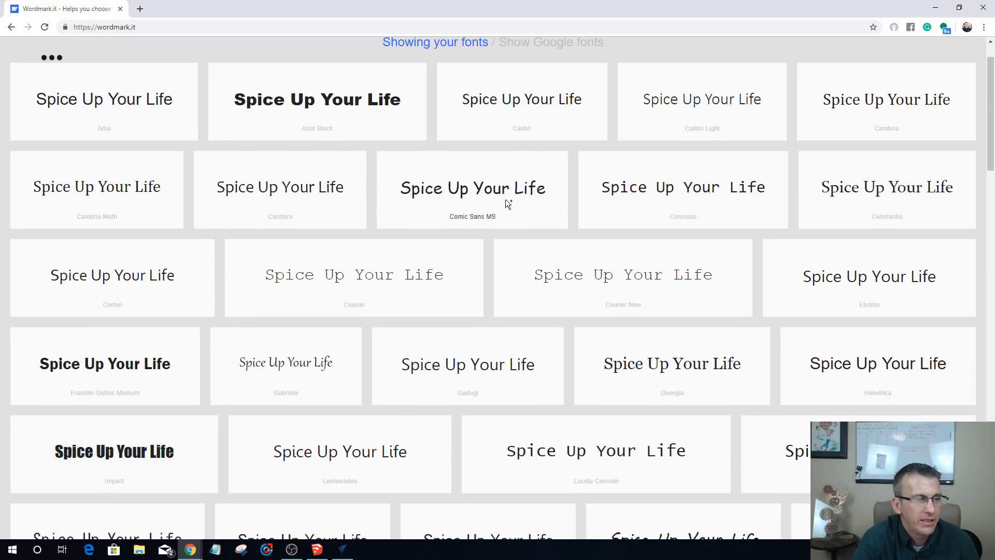
scroll(505, 201, down, 3)
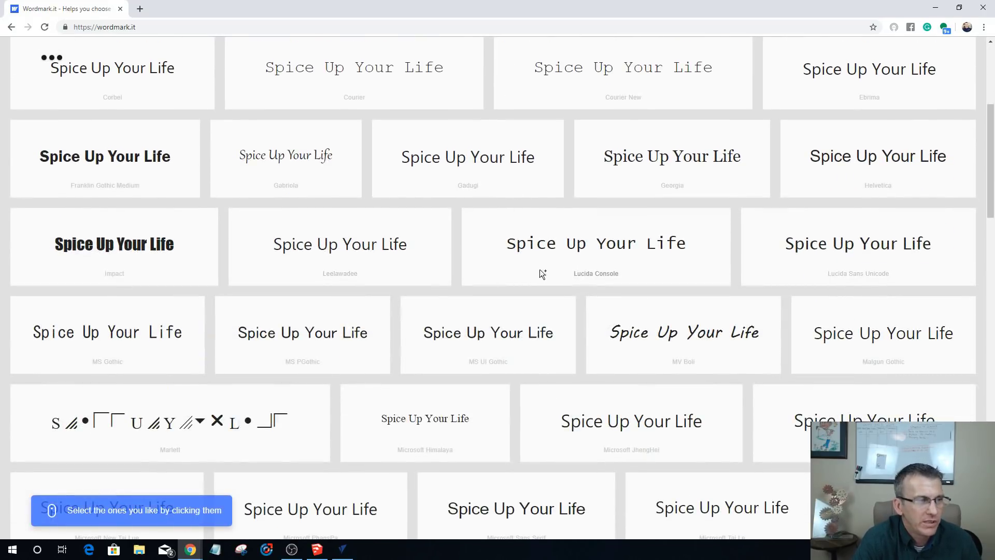
scroll(537, 265, down, 1)
scroll(534, 262, down, 9)
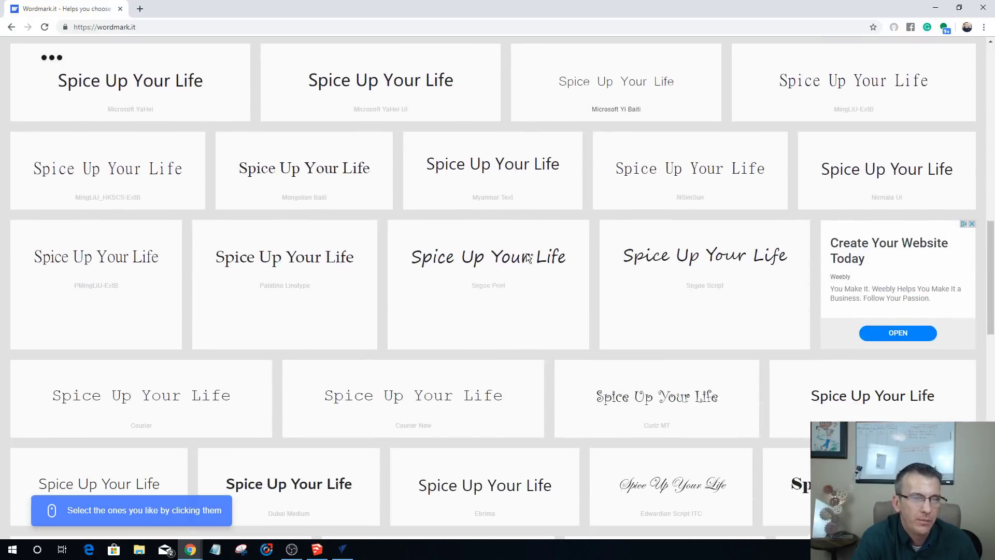
scroll(526, 256, down, 5)
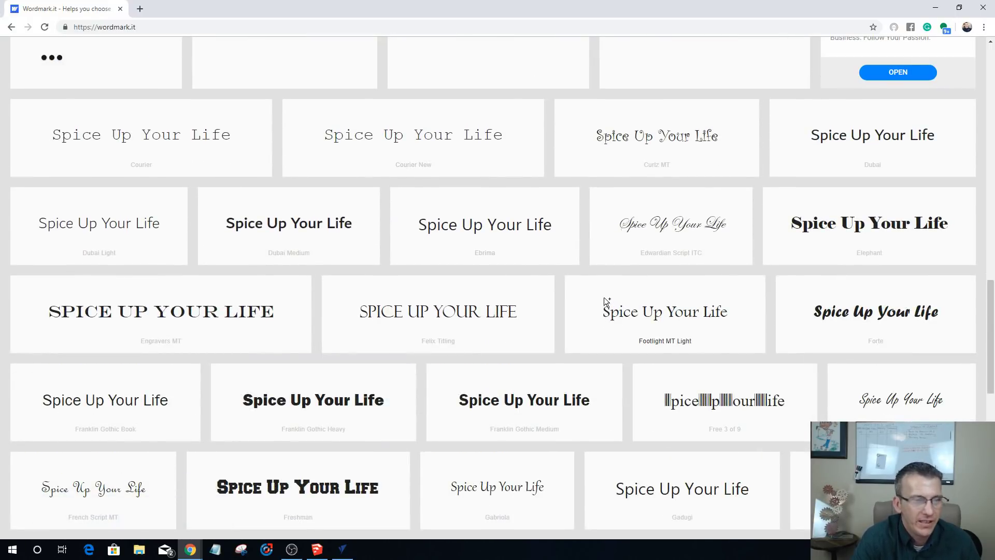
scroll(605, 297, down, 4)
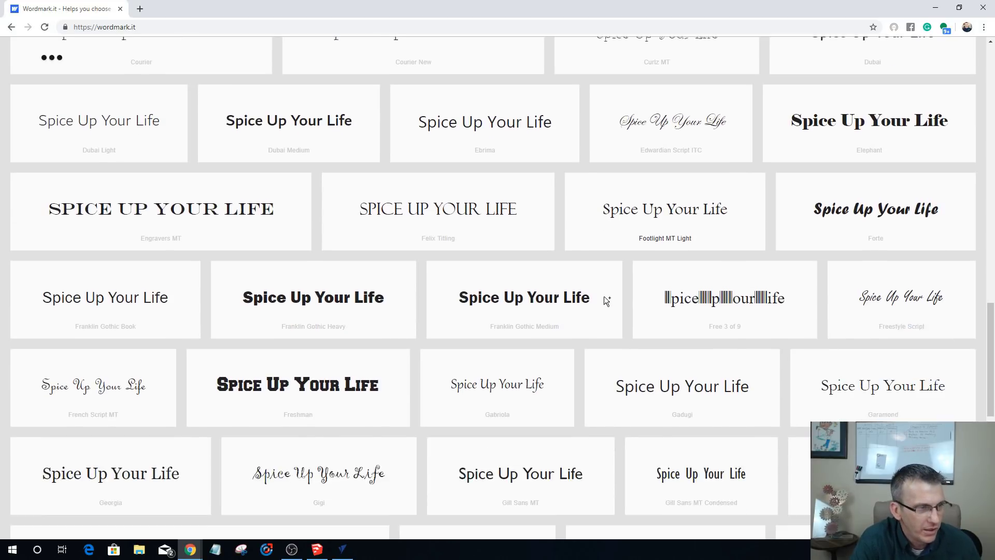
scroll(603, 295, down, 2)
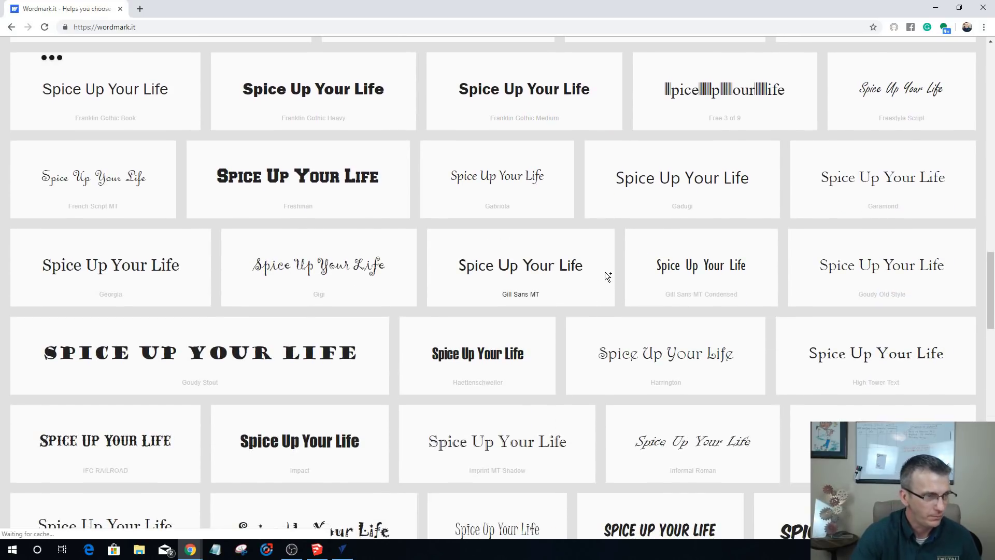
scroll(551, 263, down, 3)
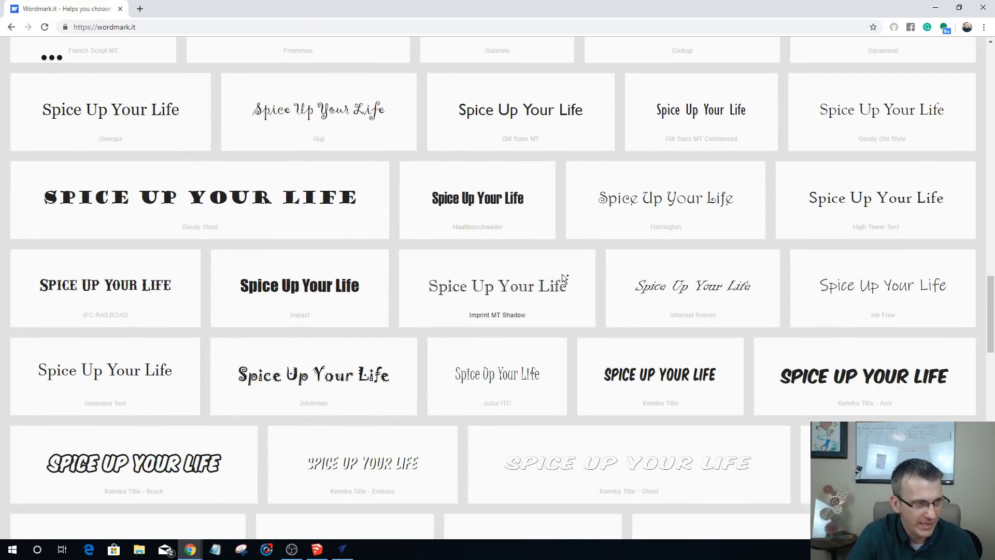
scroll(562, 275, down, 1)
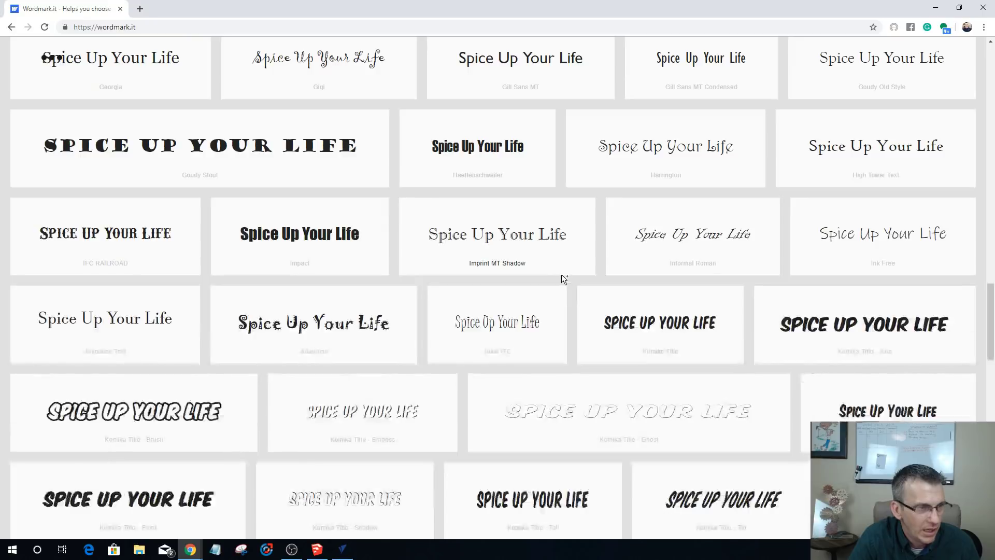
scroll(545, 278, down, 7)
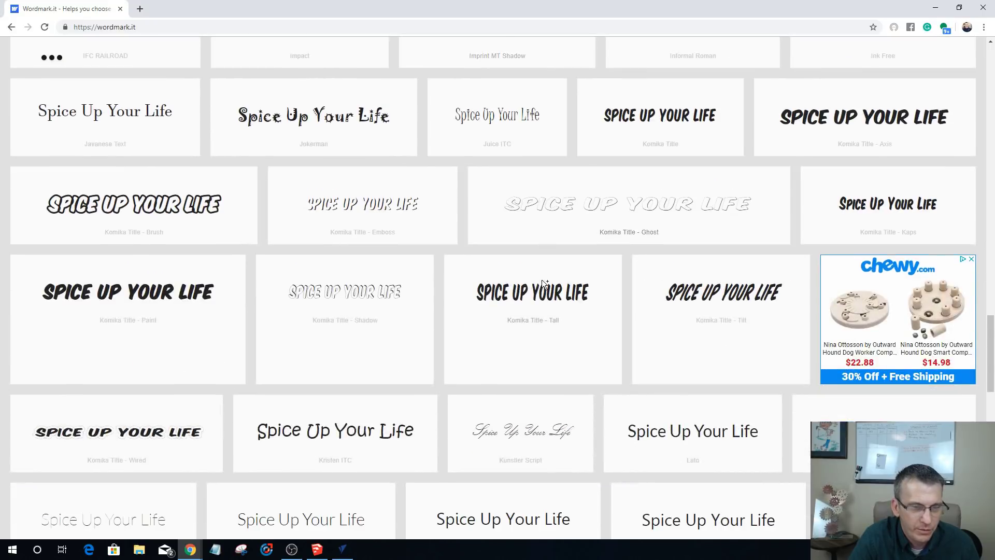
scroll(544, 283, down, 6)
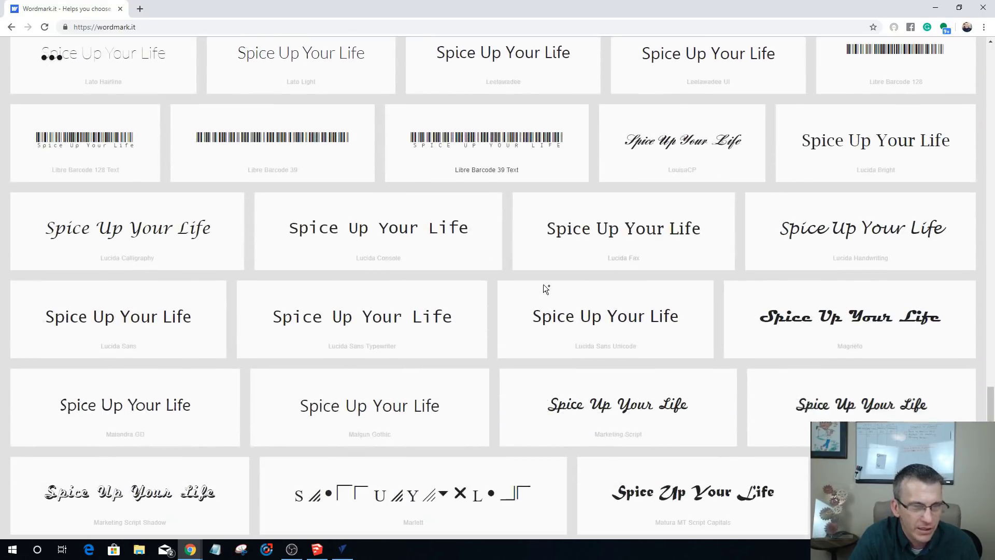
scroll(544, 285, down, 3)
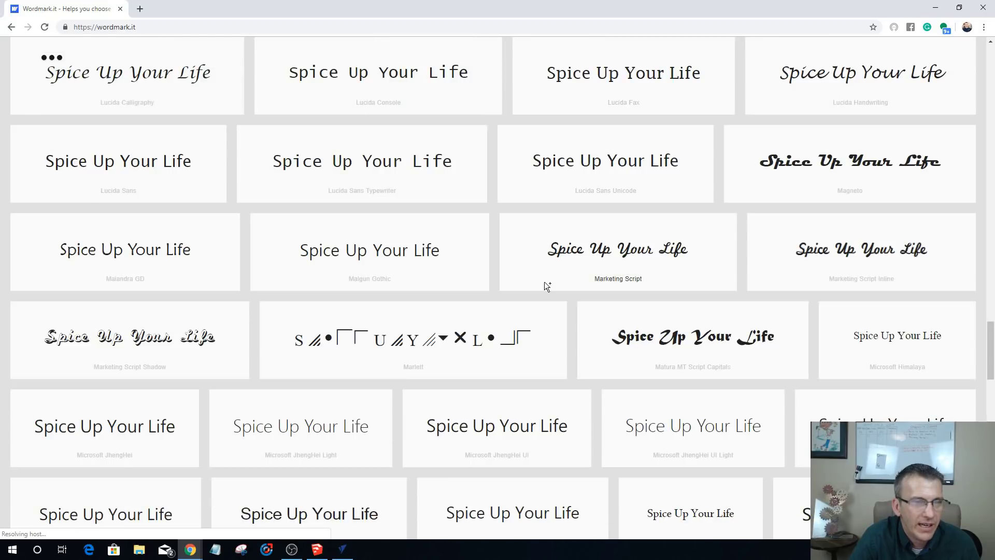
scroll(545, 286, down, 1)
scroll(547, 286, down, 3)
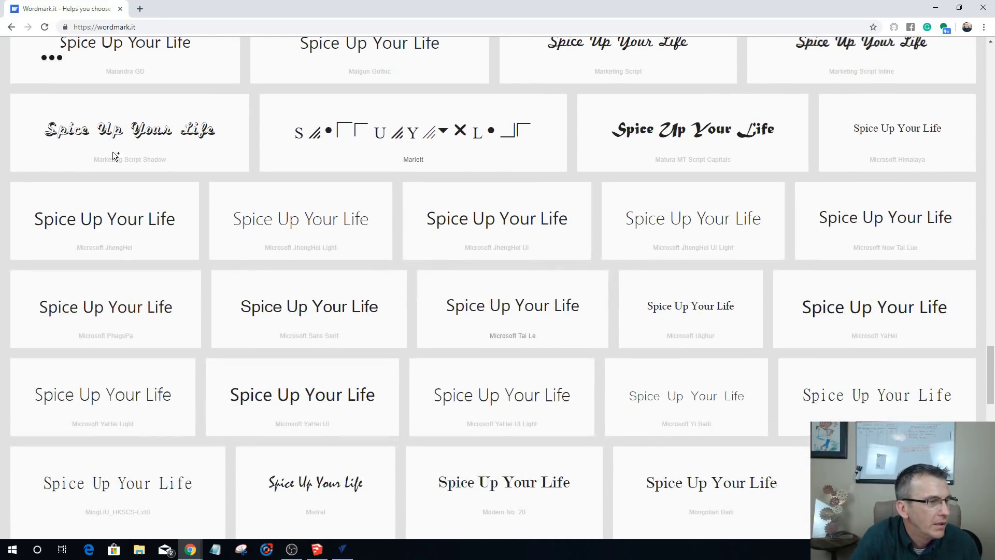
scroll(564, 309, down, 4)
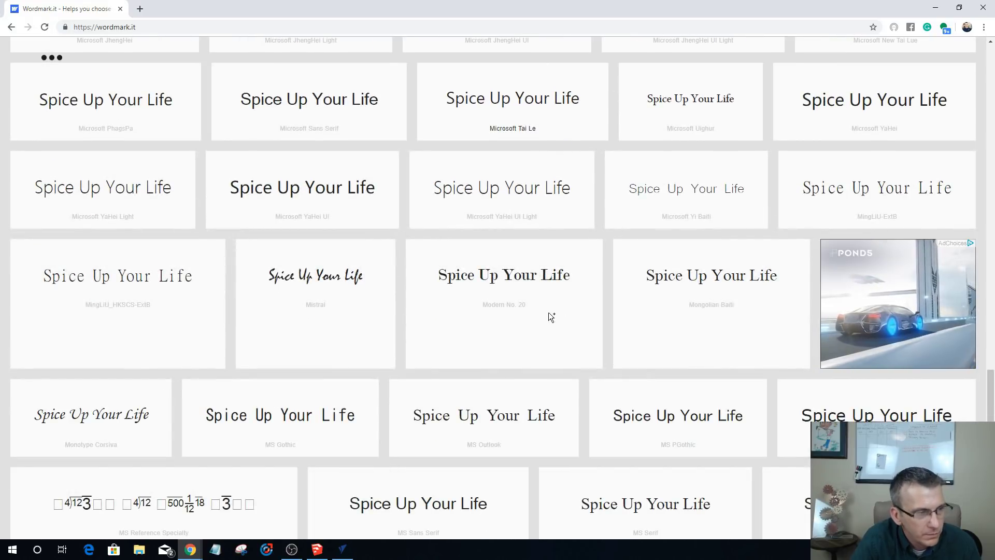
scroll(548, 313, down, 8)
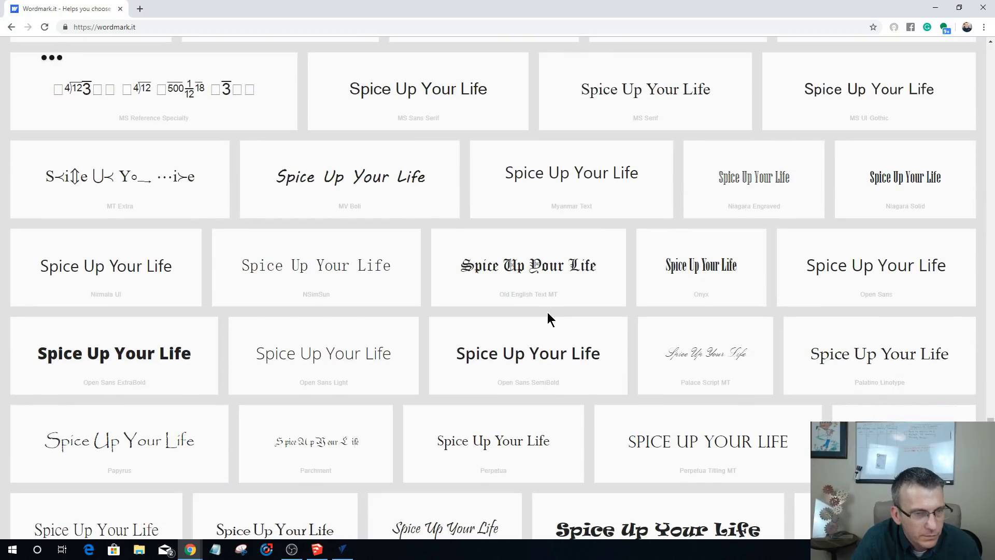
scroll(548, 313, down, 3)
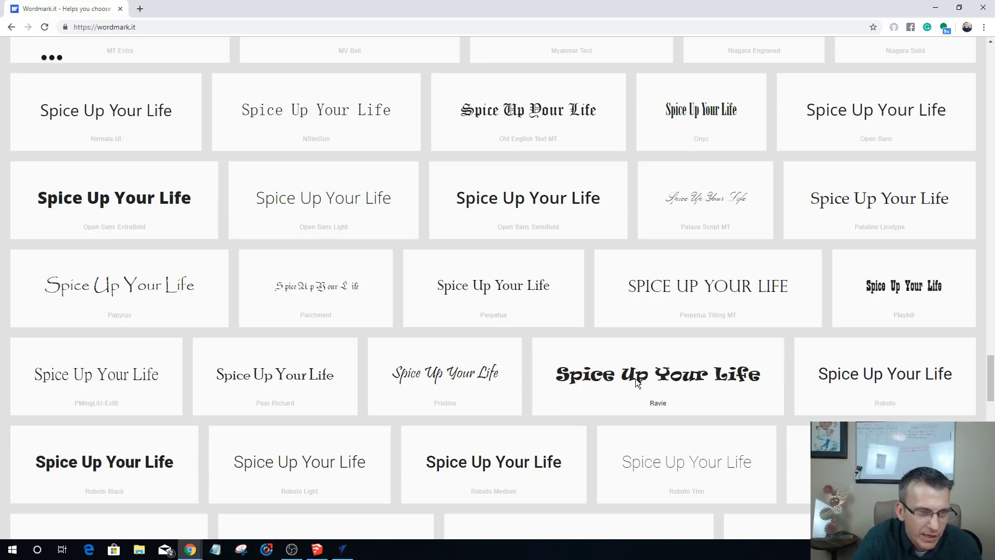
scroll(636, 379, down, 5)
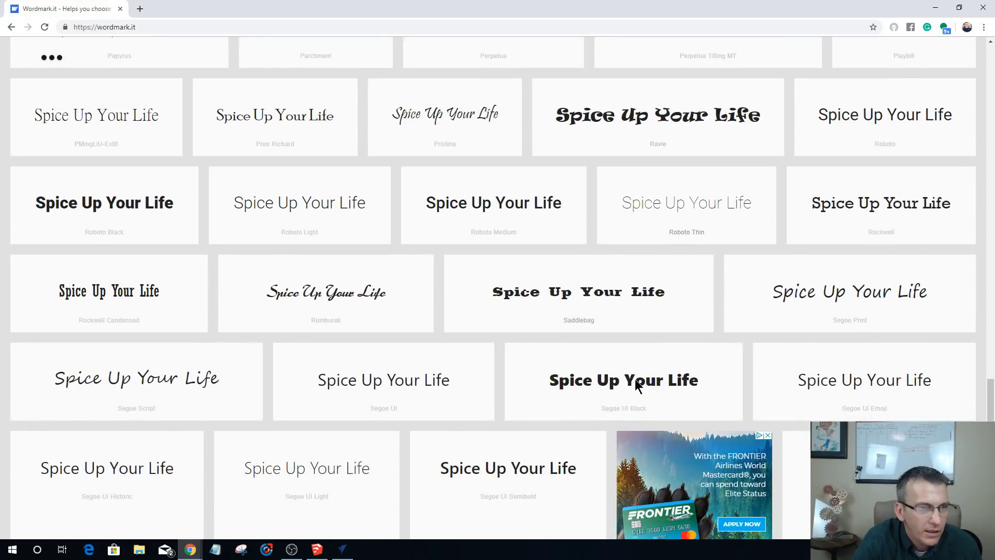
scroll(636, 381, down, 5)
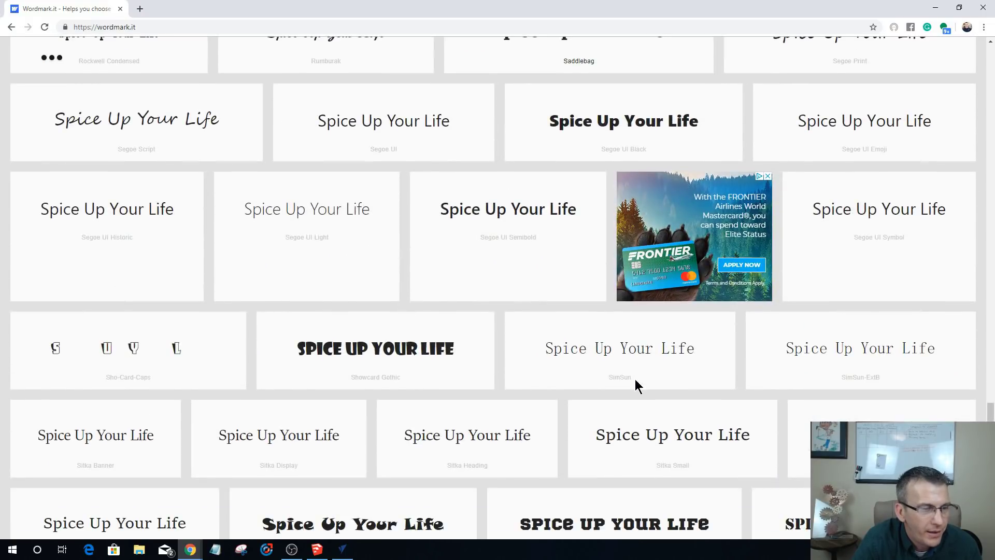
scroll(636, 378, down, 5)
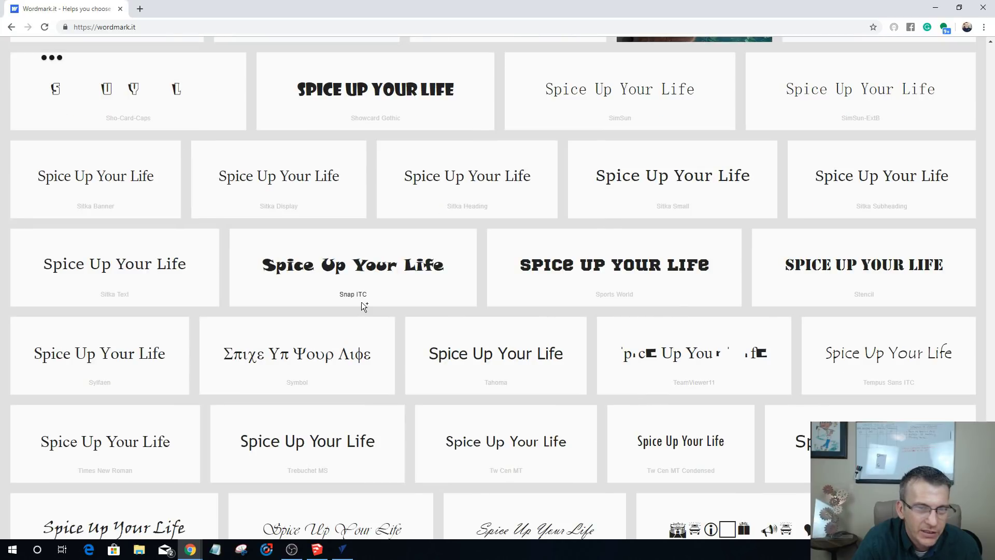
scroll(364, 302, down, 5)
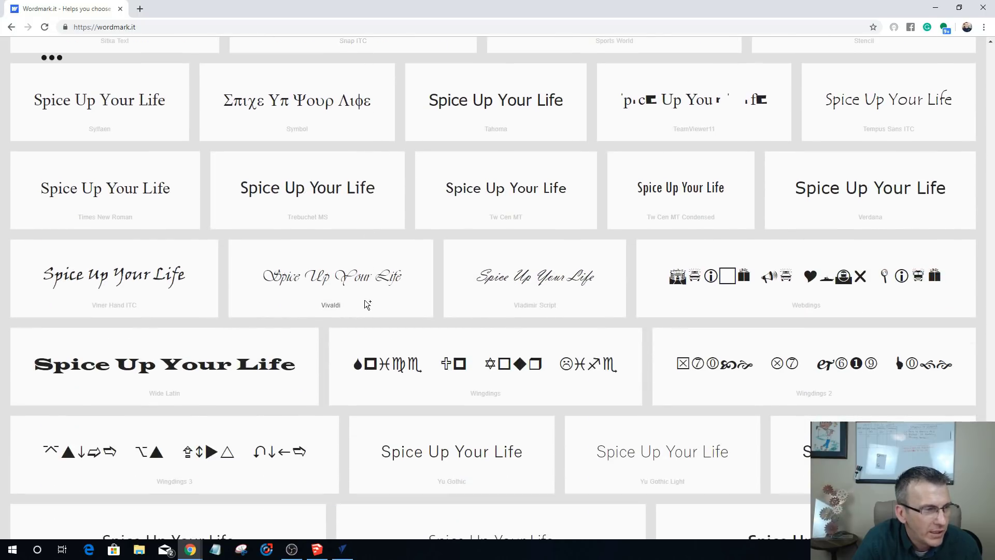
scroll(365, 299, down, 5)
scroll(366, 300, up, 3)
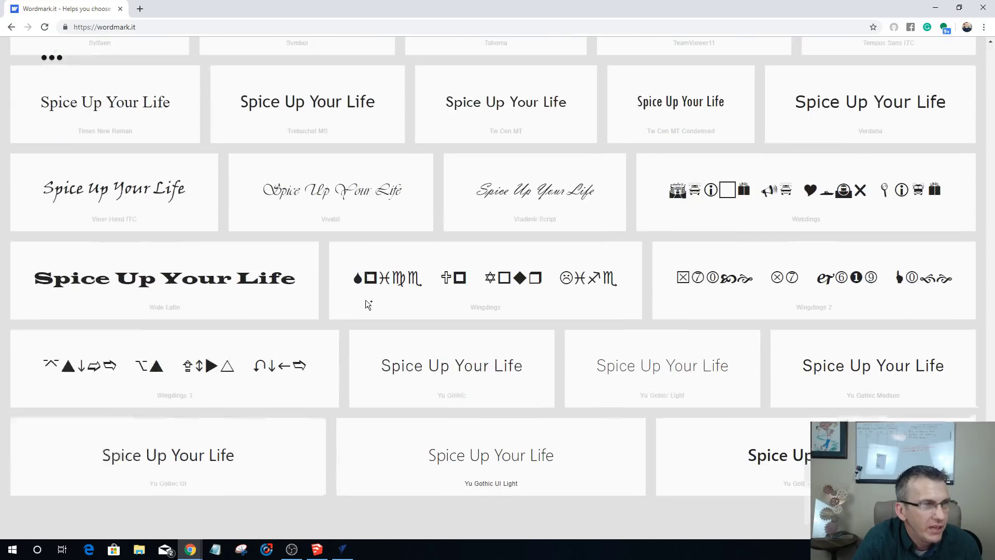
scroll(366, 299, up, 6)
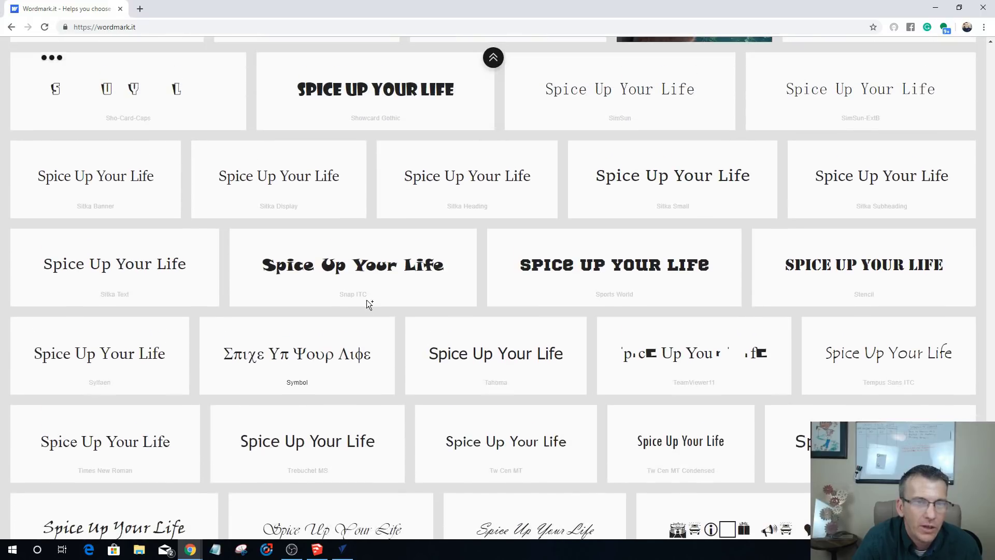
scroll(366, 300, up, 4)
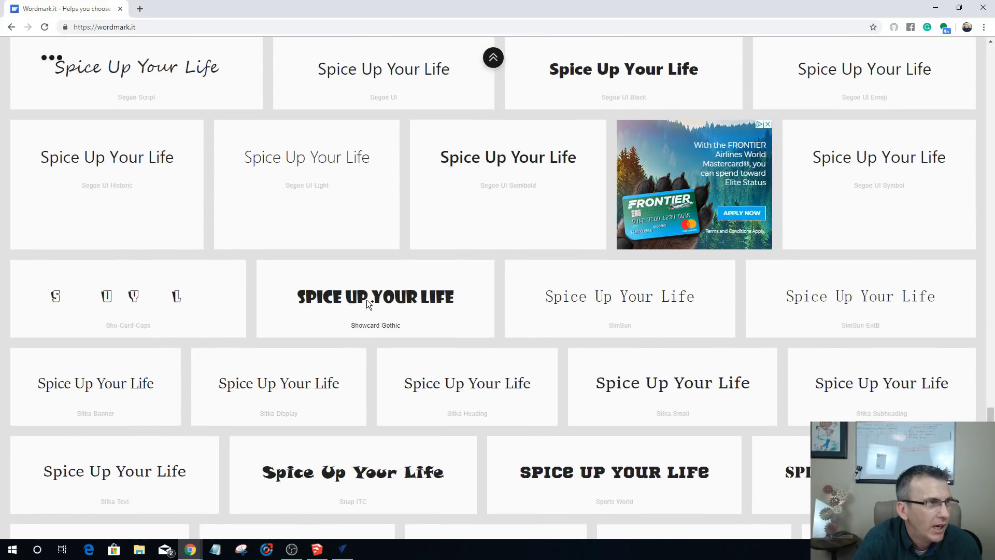
scroll(366, 300, up, 1)
scroll(366, 300, up, 1)
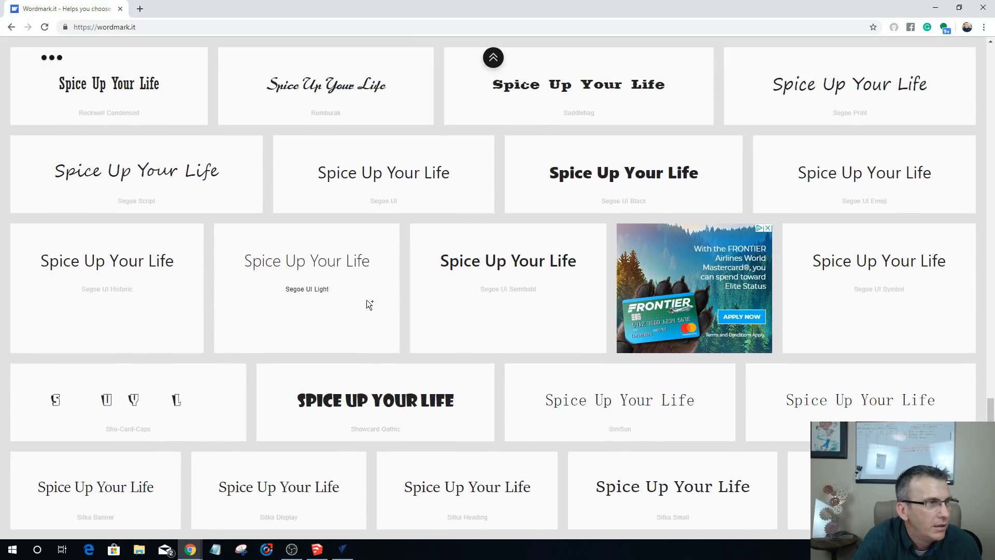
scroll(365, 300, up, 1)
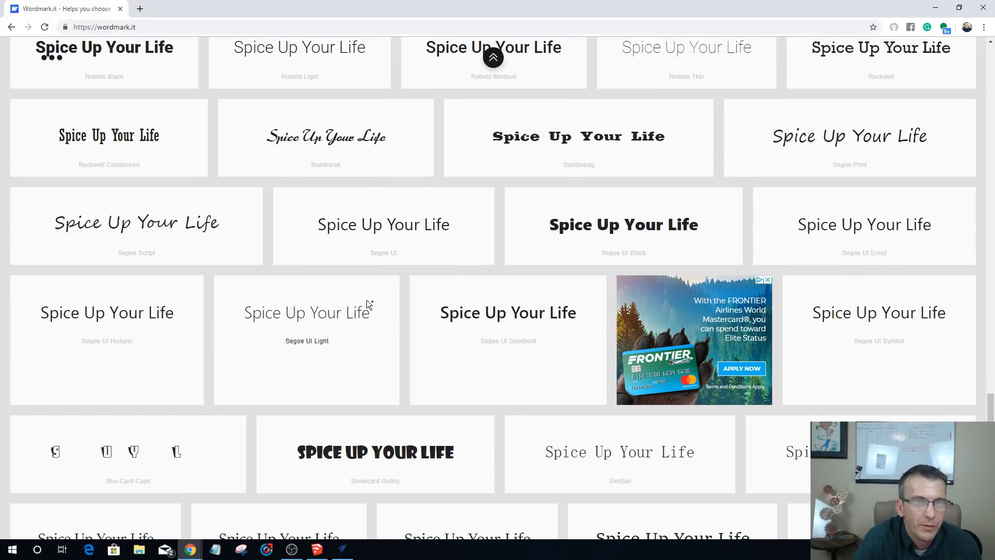
scroll(367, 301, up, 2)
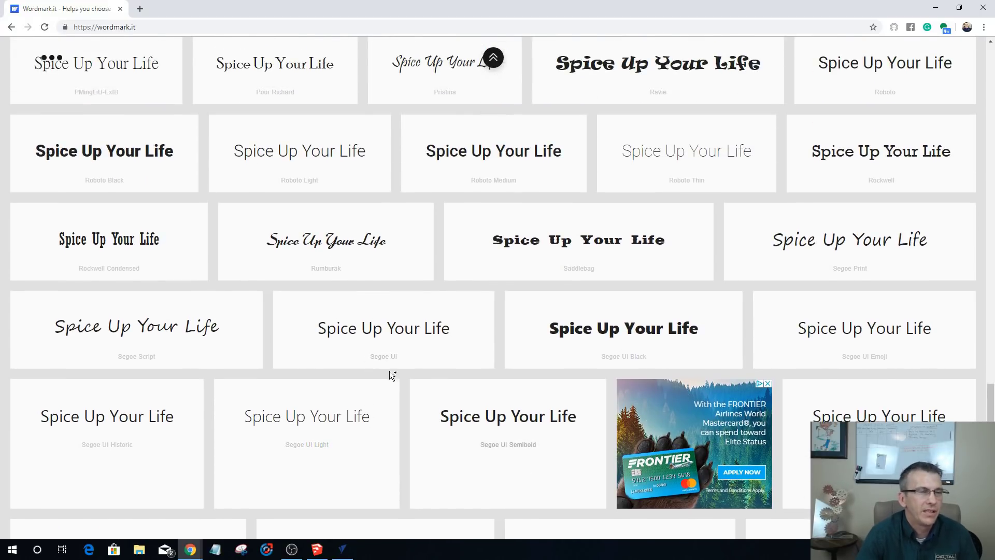
- Switch back to VCarve Pro and set the text's TrueType font to Ravie
click(935, 8)
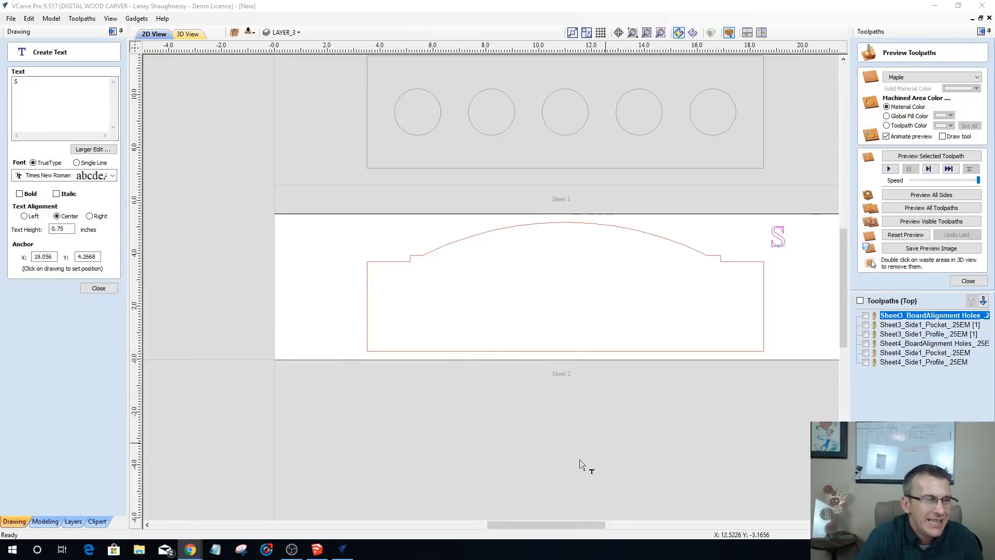
click(61, 178)
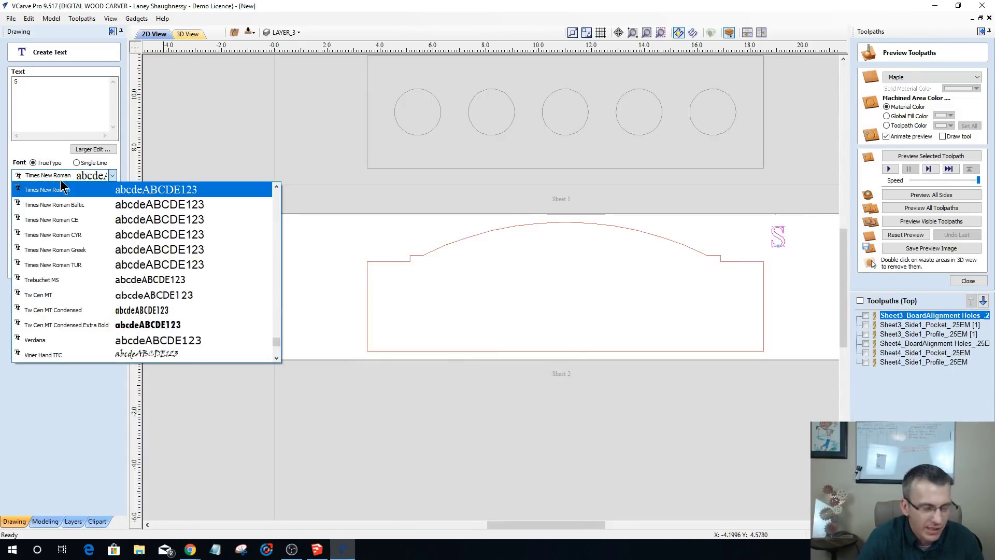
scroll(58, 245, up, 10)
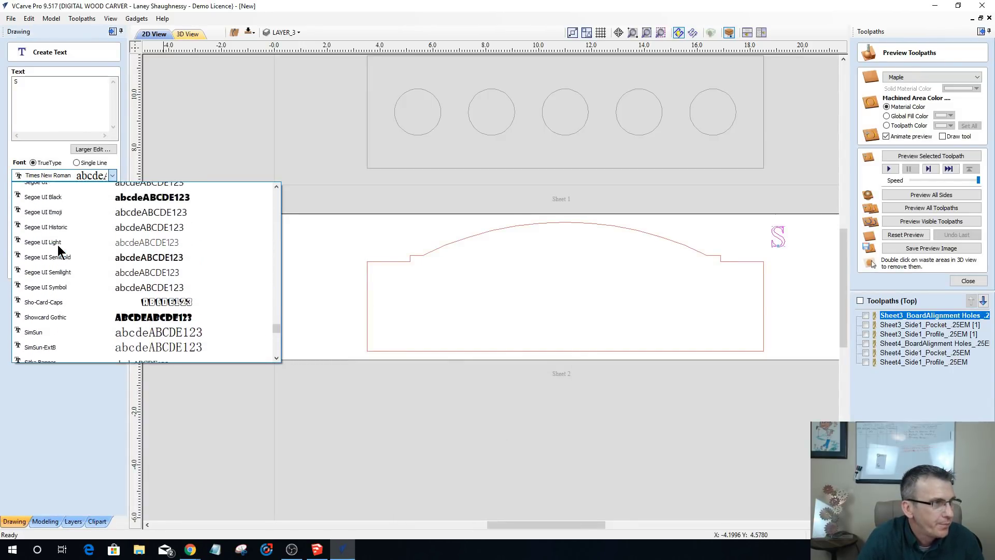
scroll(57, 245, up, 6)
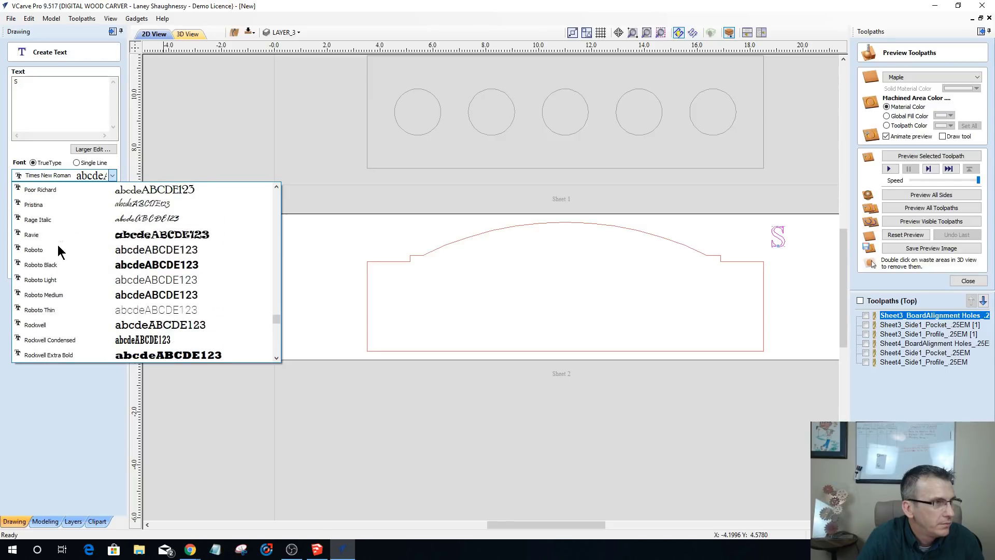
scroll(70, 245, up, 3)
scroll(70, 245, down, 2)
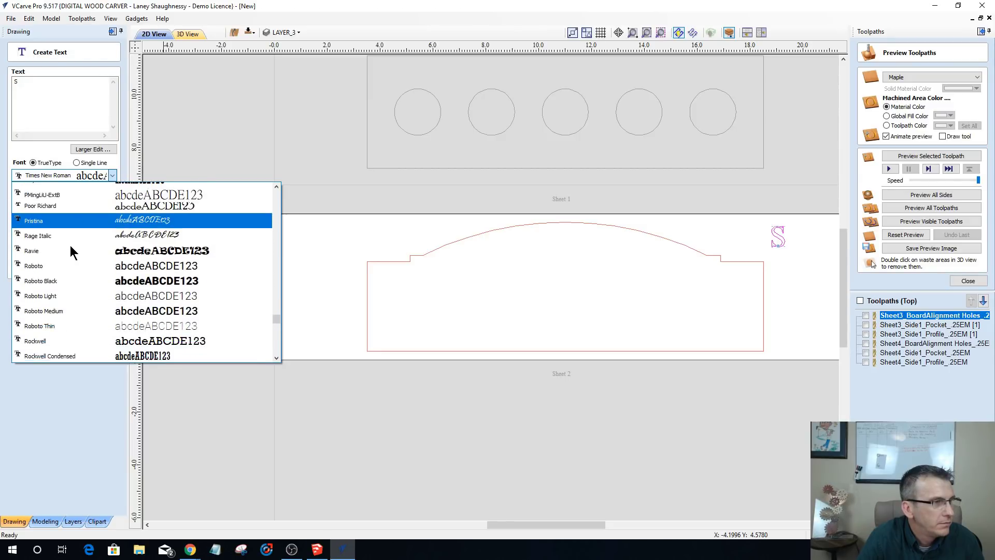
scroll(68, 241, down, 1)
click(64, 239)
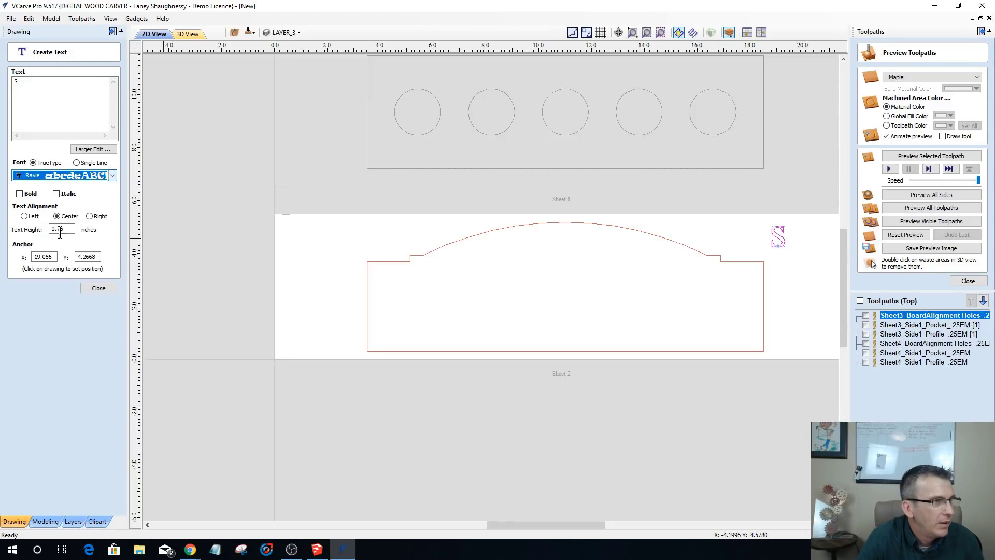
- Enter the text "Spices" with a height of 2 inches and finish creating it
double_click(39, 77)
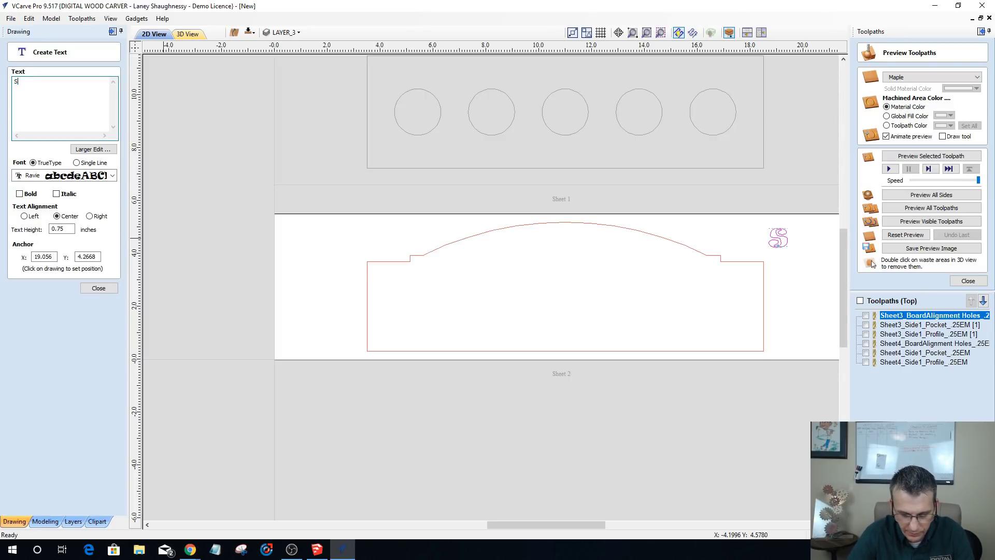
text(Spices)
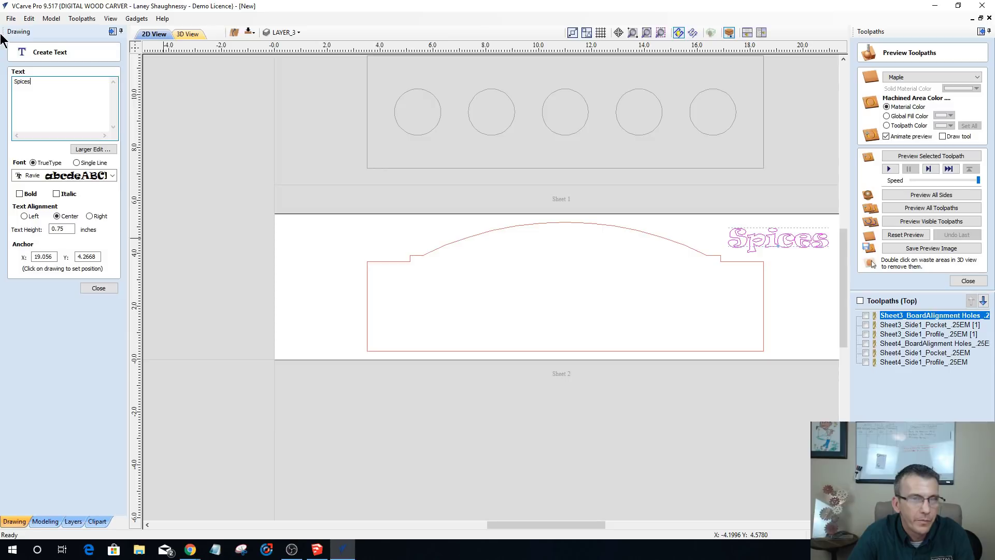
key(BackSpace)
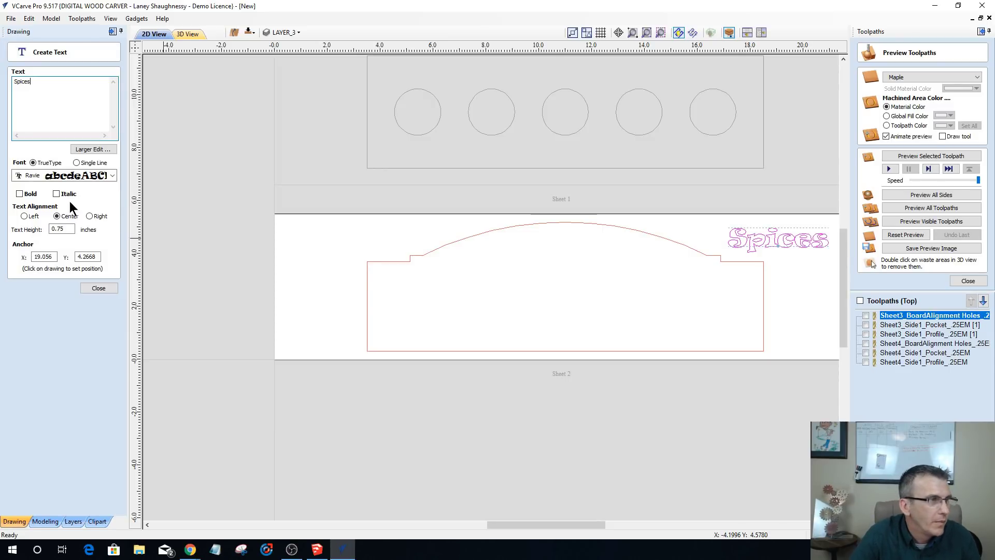
drag(68, 228, 20, 228)
text(2)
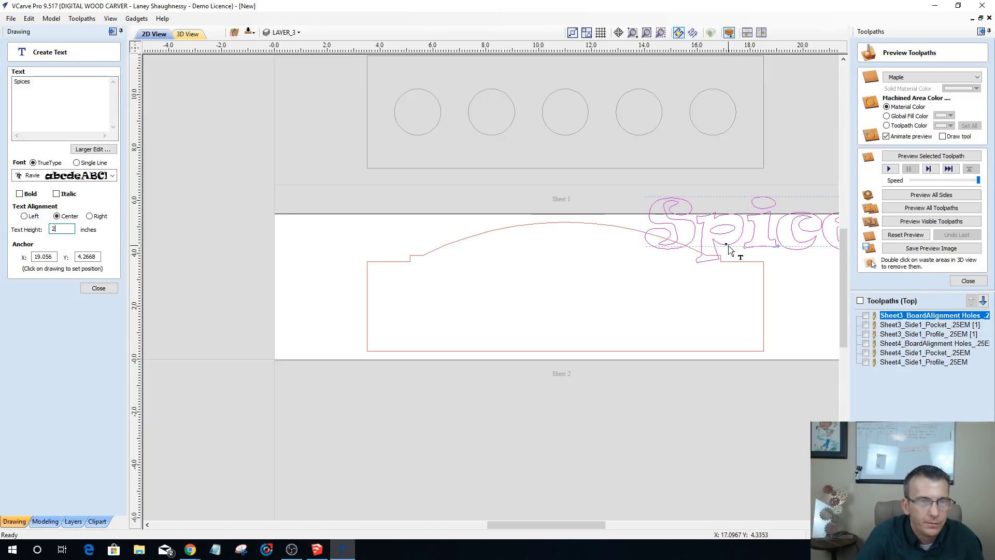
click(98, 288)
- Move the "Spices" lettering inside the arched board outline on sheet 2
click(689, 224)
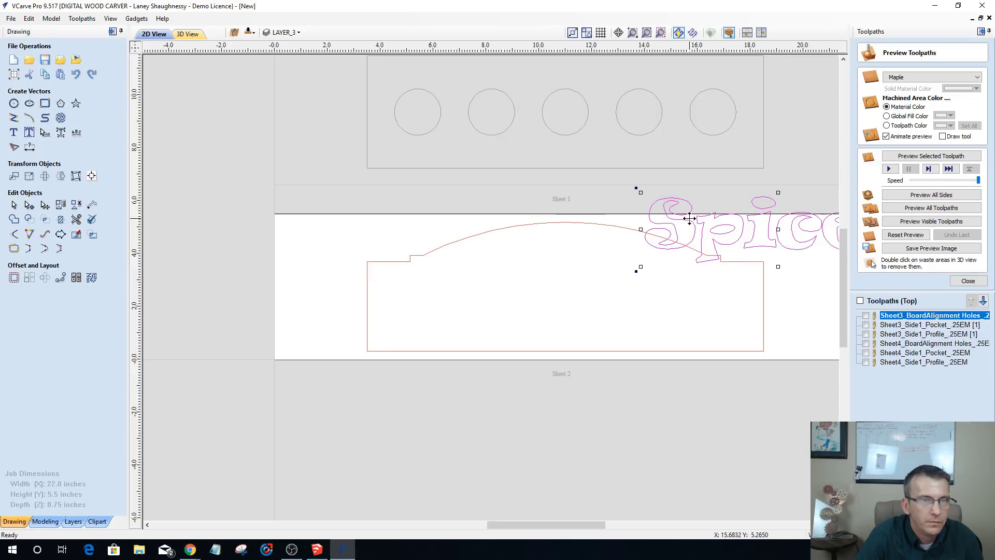
drag(755, 229, 541, 284)
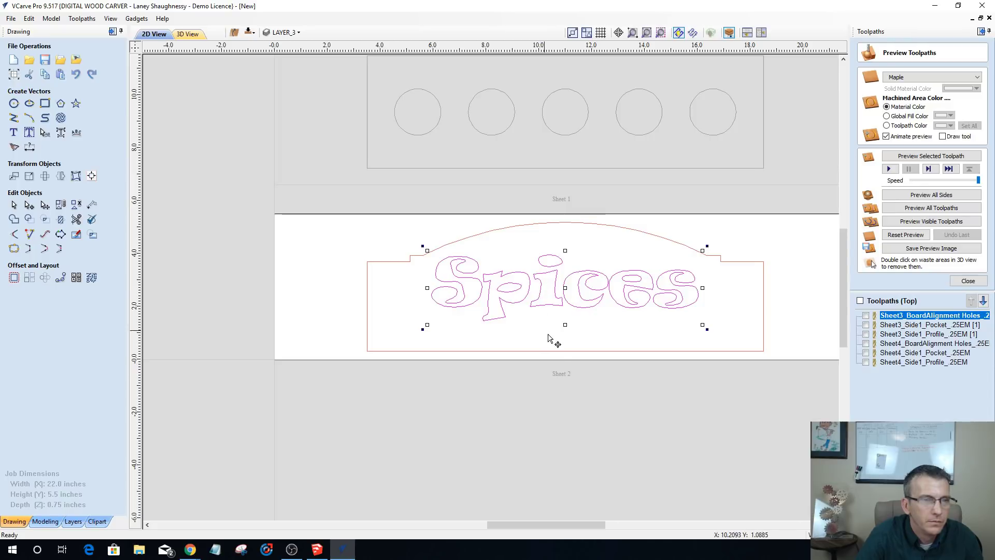
scroll(555, 338, down, 1)
scroll(553, 321, up, 1)
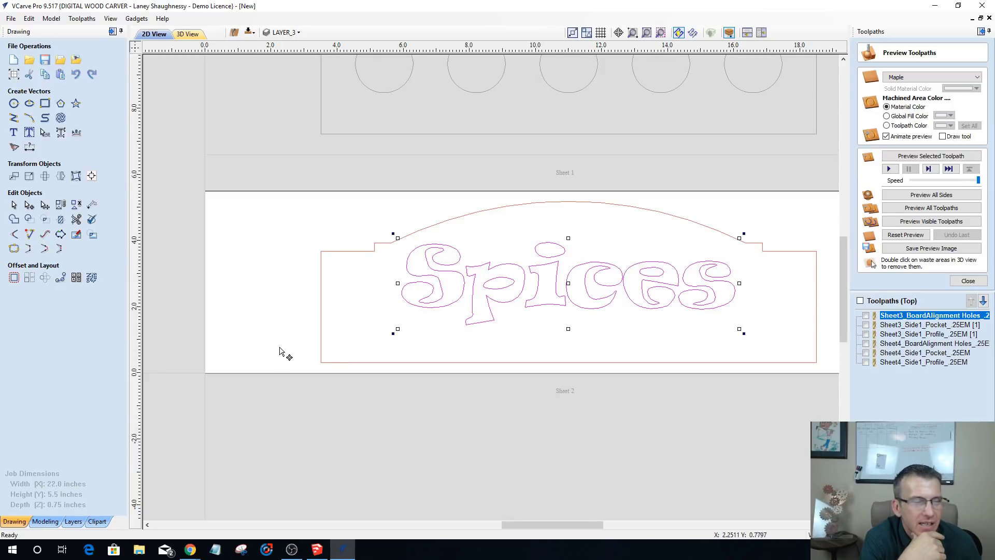
scroll(550, 317, down, 1)
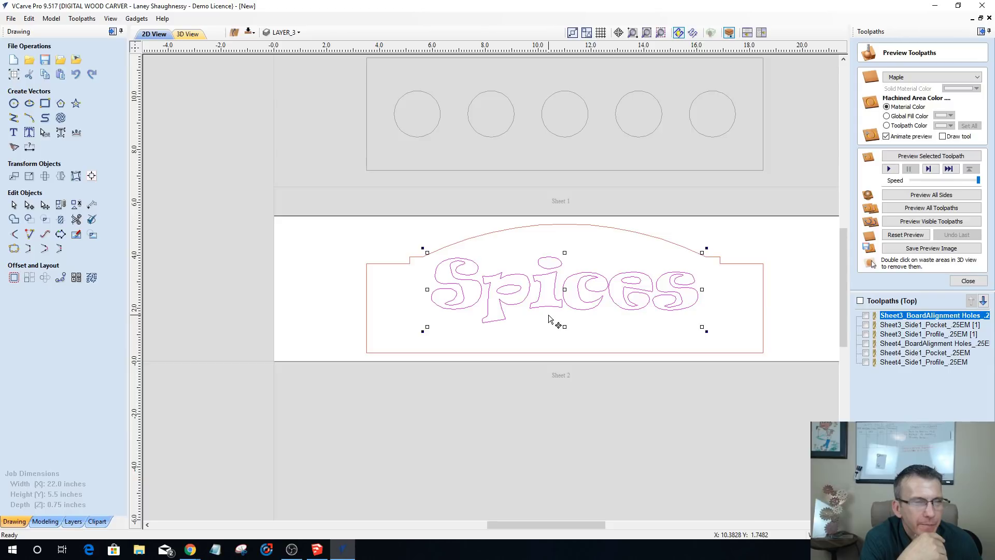
- Change the lettering's text to all capitals, "SPICES"
click(13, 133)
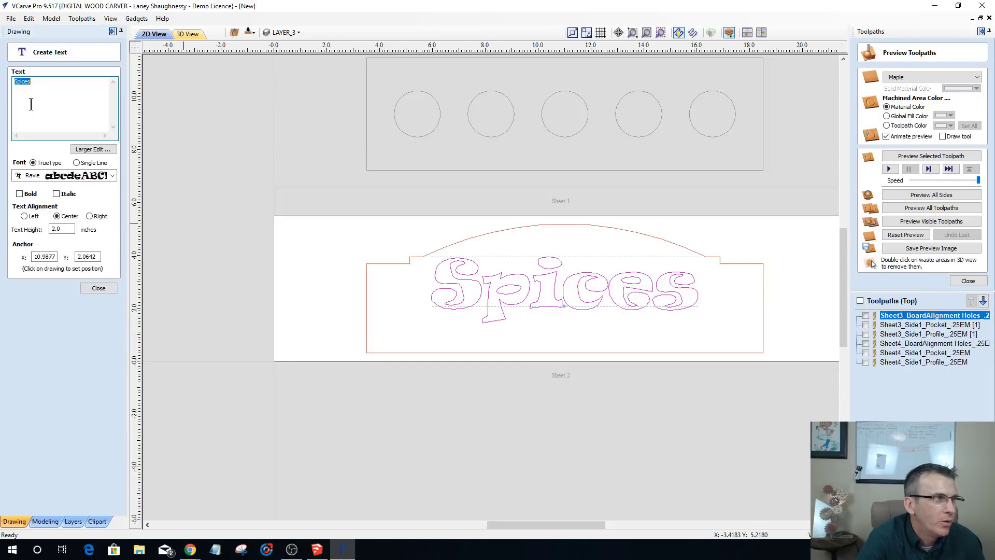
double_click(17, 84)
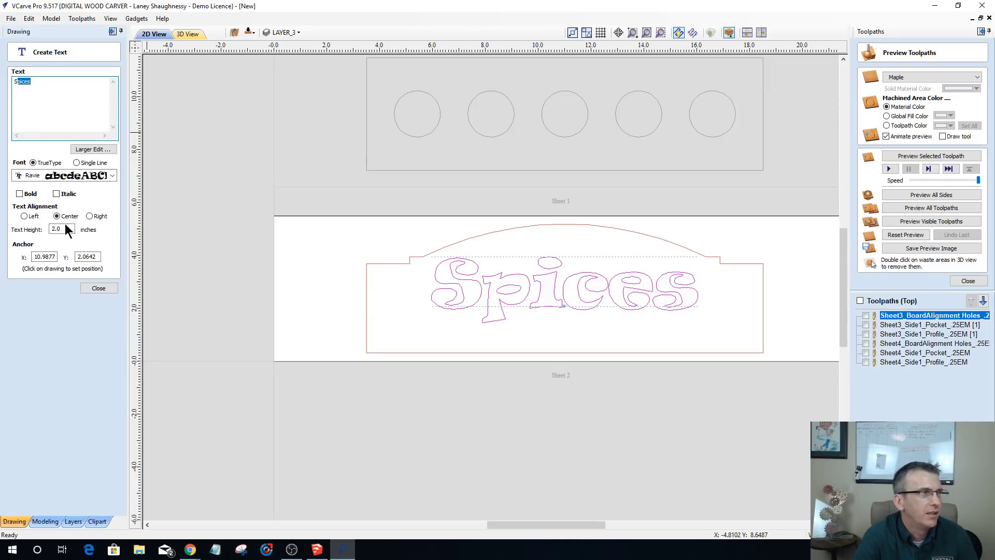
text(SPICES)
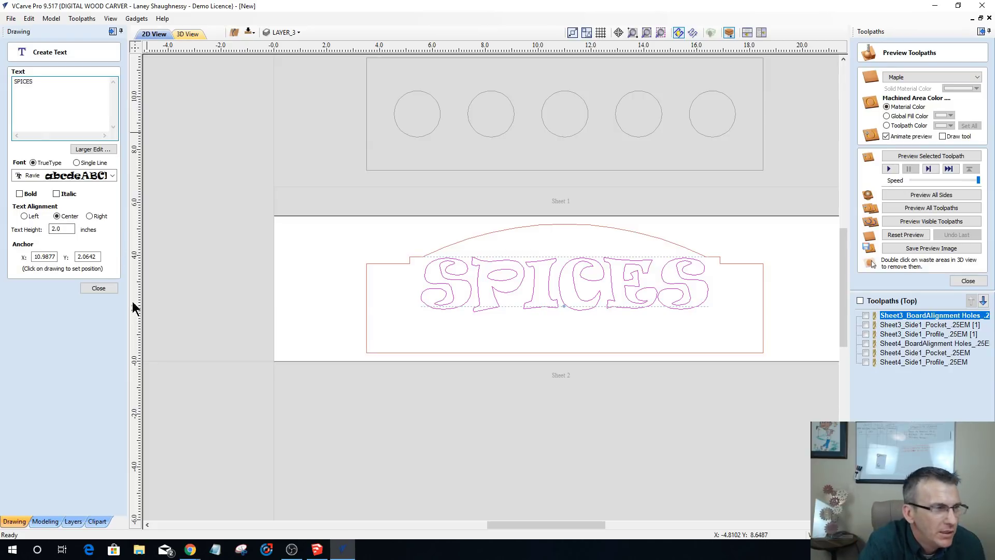
click(98, 288)
- Centre the "SPICES" lettering horizontally and vertically within the arched board outline
click(549, 307)
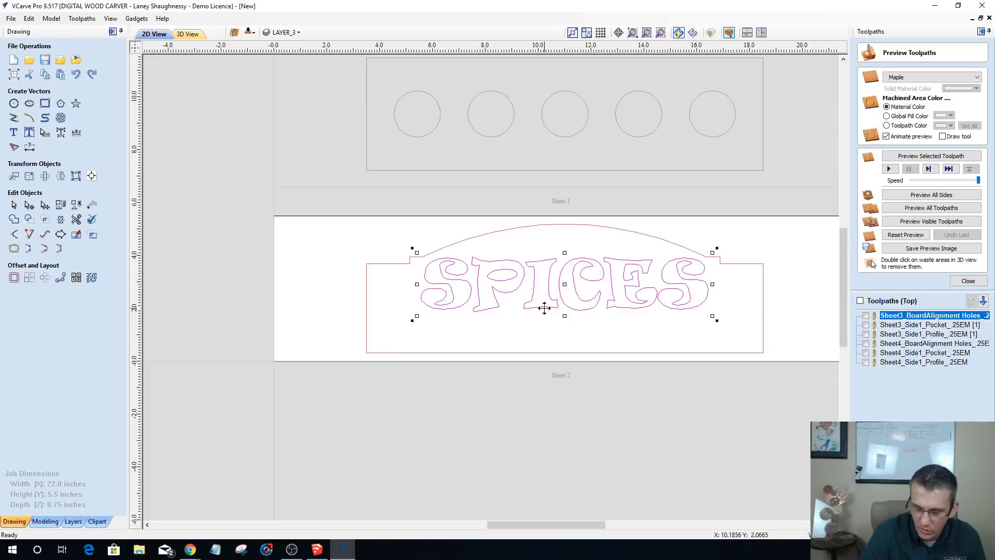
drag(544, 305, 544, 309)
key(Down)
key(Left)
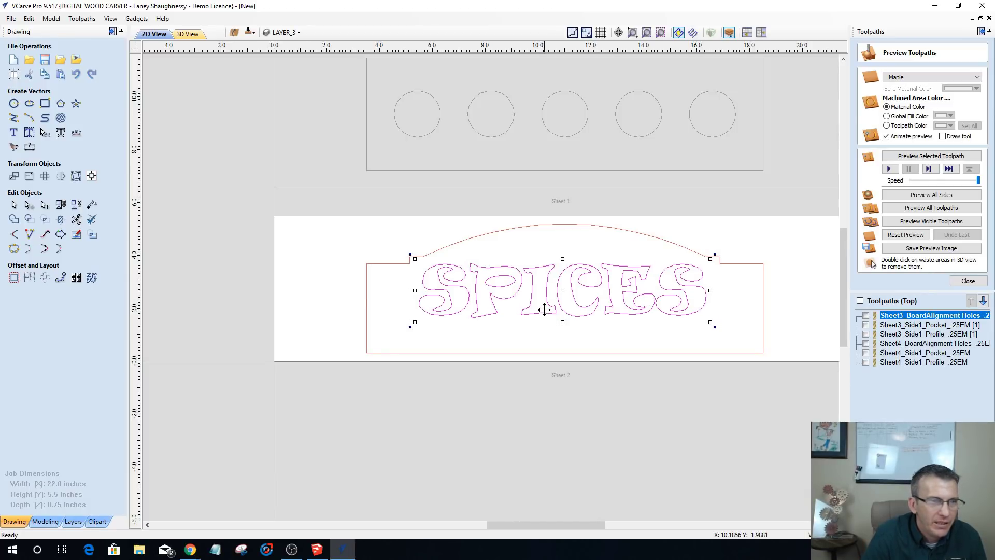
click(366, 292)
click(92, 177)
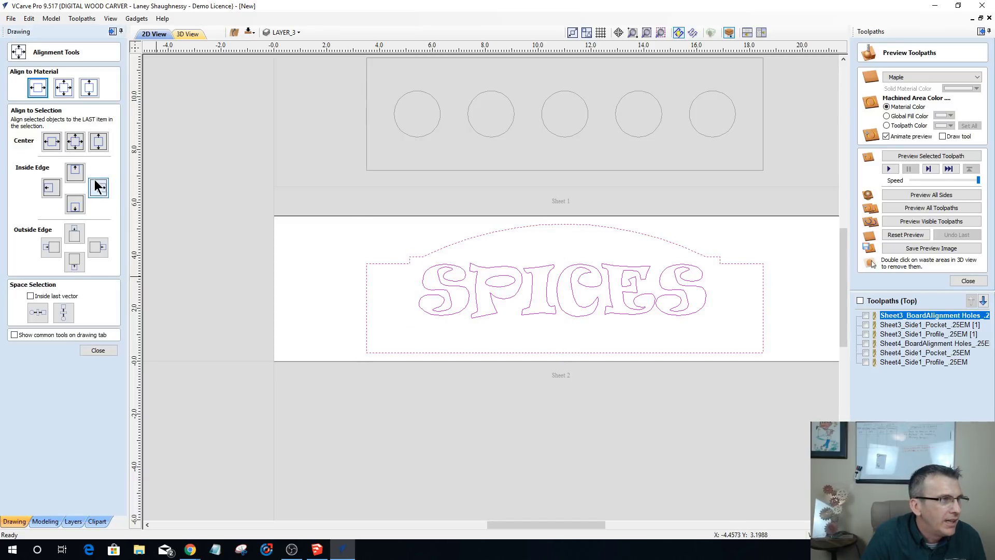
click(73, 145)
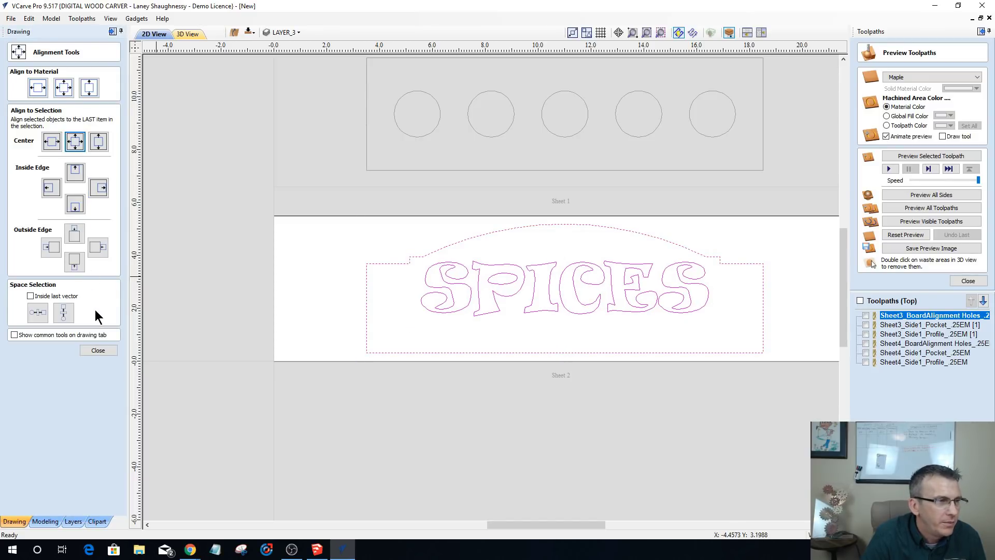
click(97, 350)
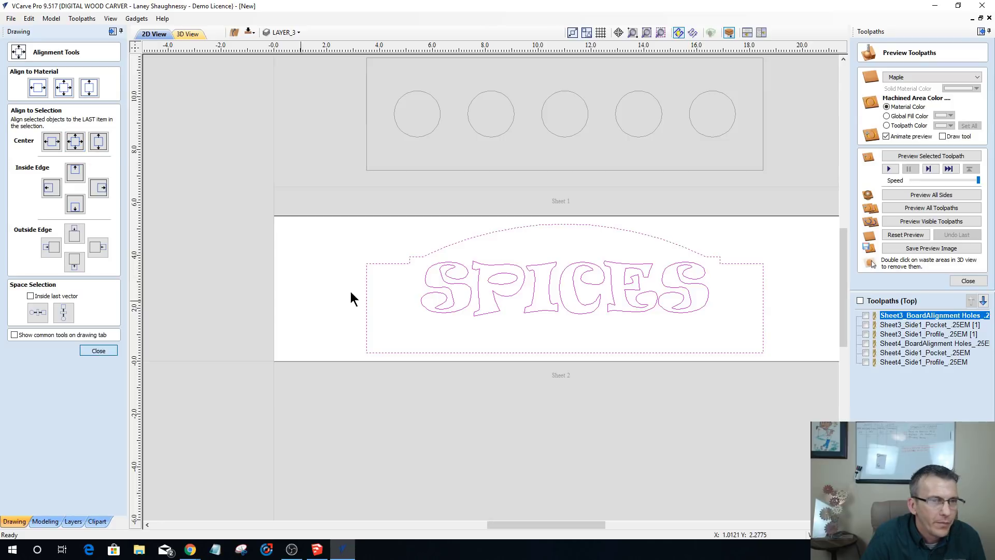
- Calculate a V-Carve toolpath for only the "SPICES" lettering, using the 60 deg 0.25" V-Bit and a 0.0 inch start depth
click(373, 254)
scroll(337, 285, down, 2)
drag(389, 262, 638, 314)
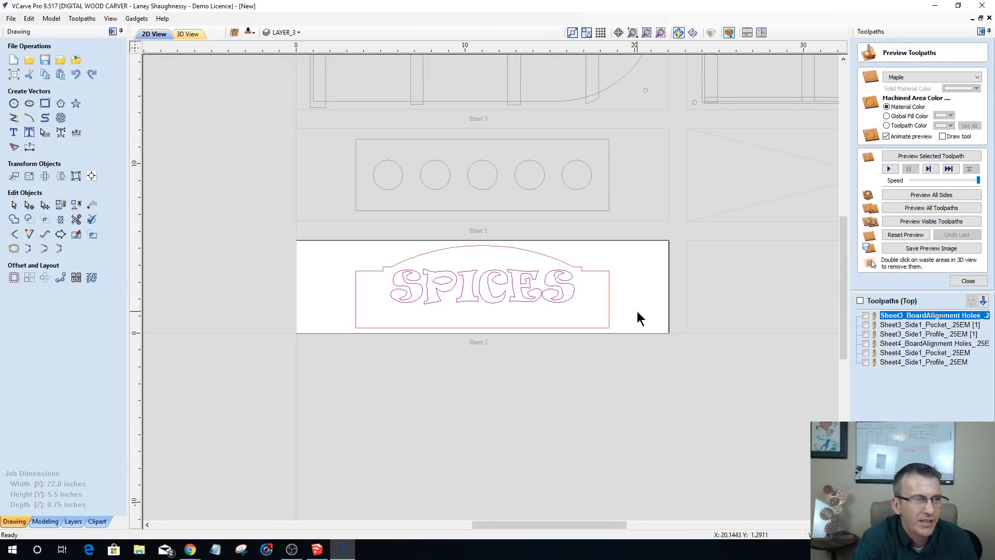
click(967, 280)
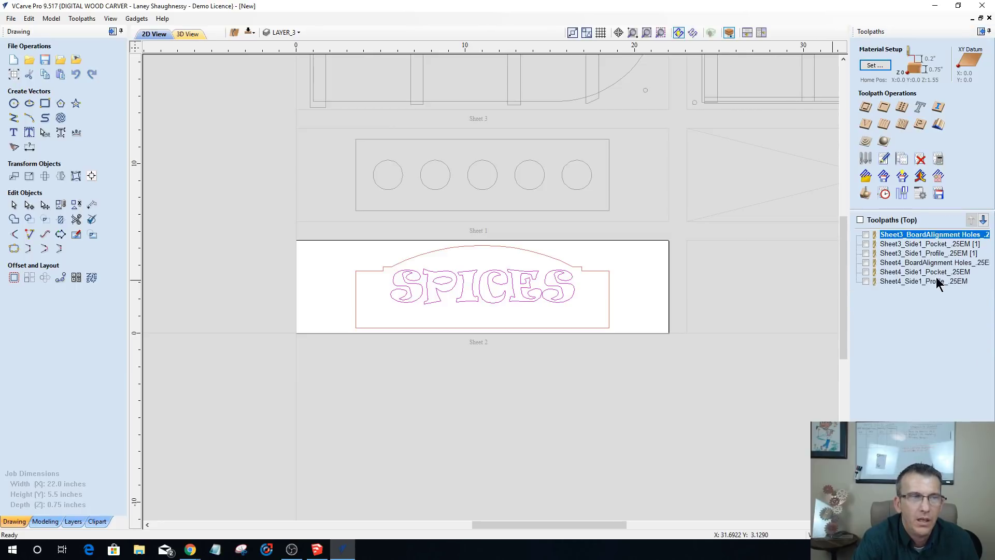
click(865, 124)
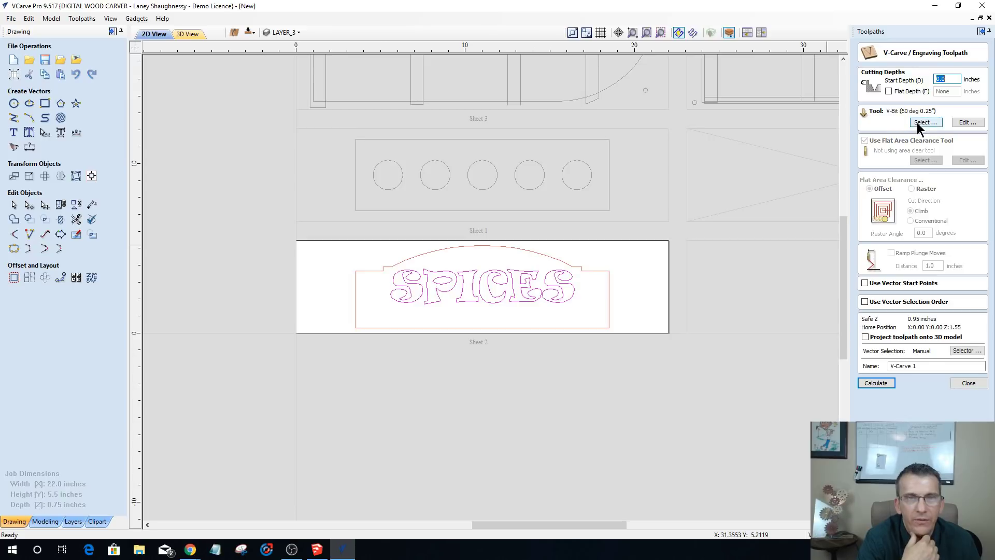
click(878, 382)
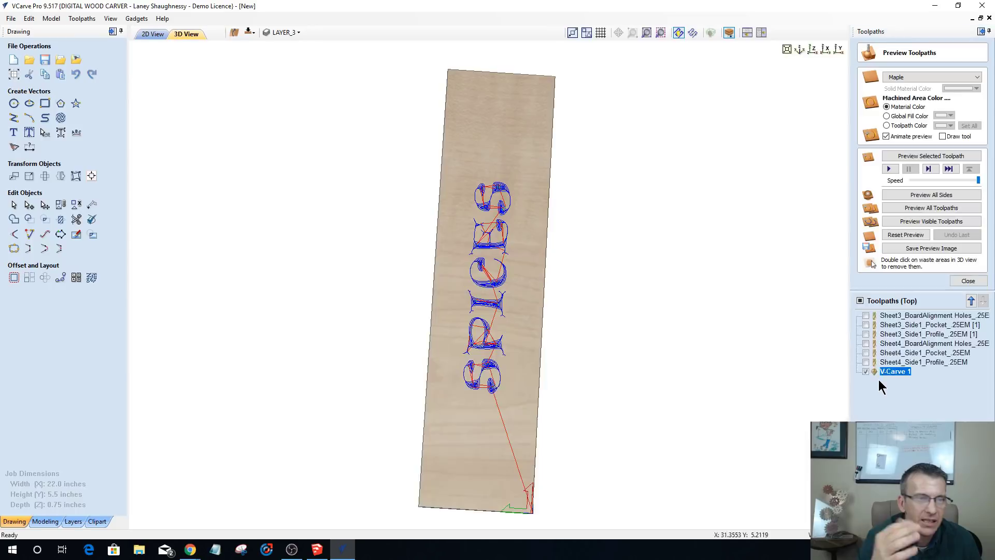
- Simulate the lettering's V-Carve toolpath and inspect the carved board in 3D from above and at an angle
click(920, 156)
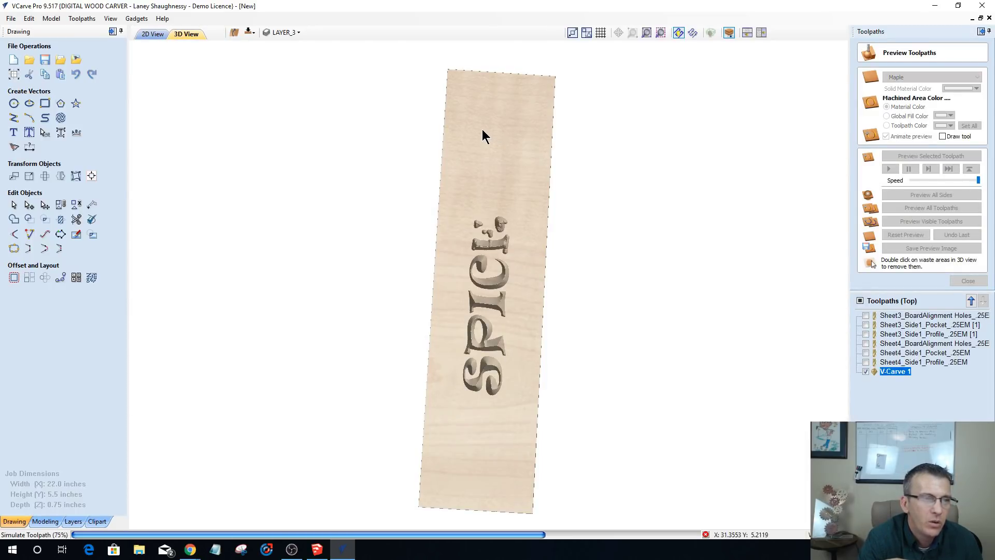
drag(546, 228, 616, 194)
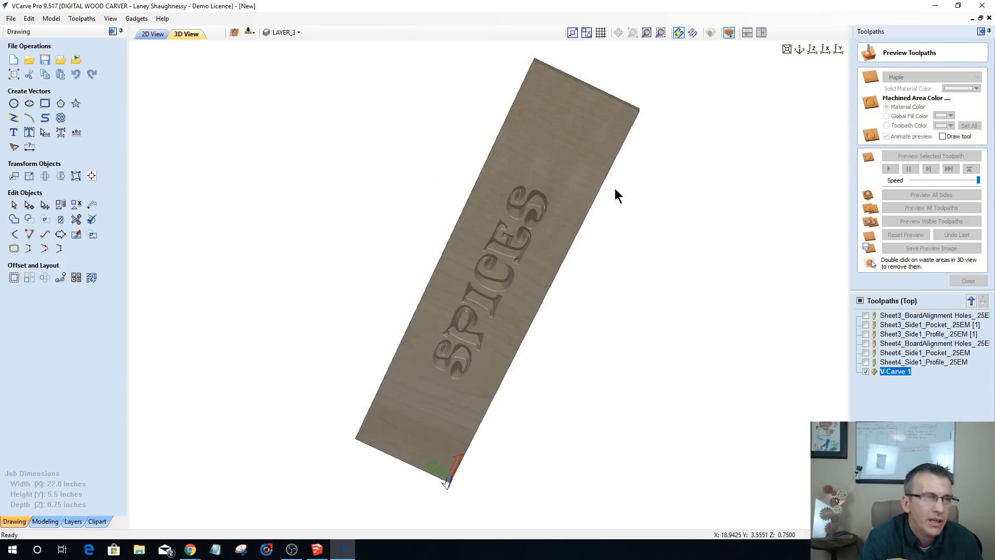
click(812, 48)
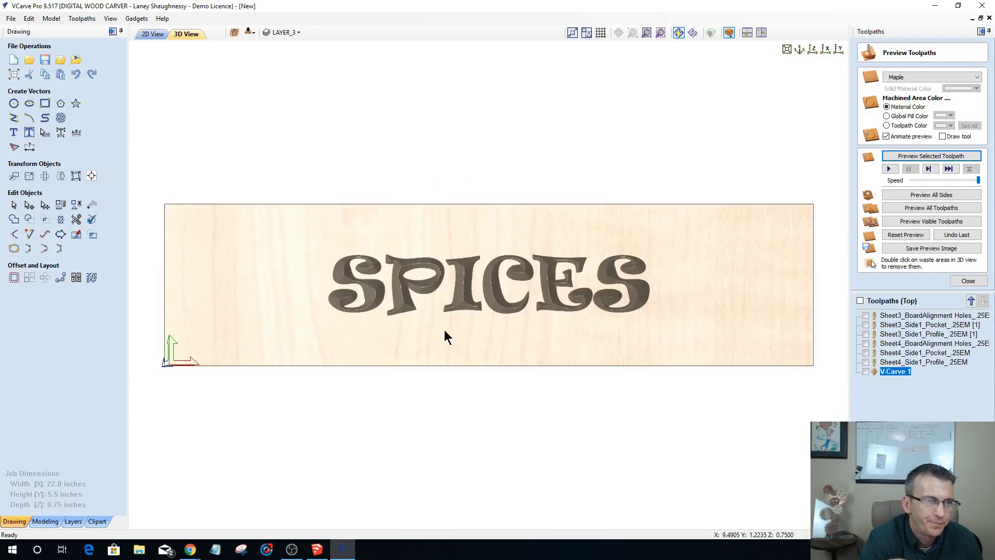
scroll(444, 330, up, 4)
drag(470, 340, 469, 295)
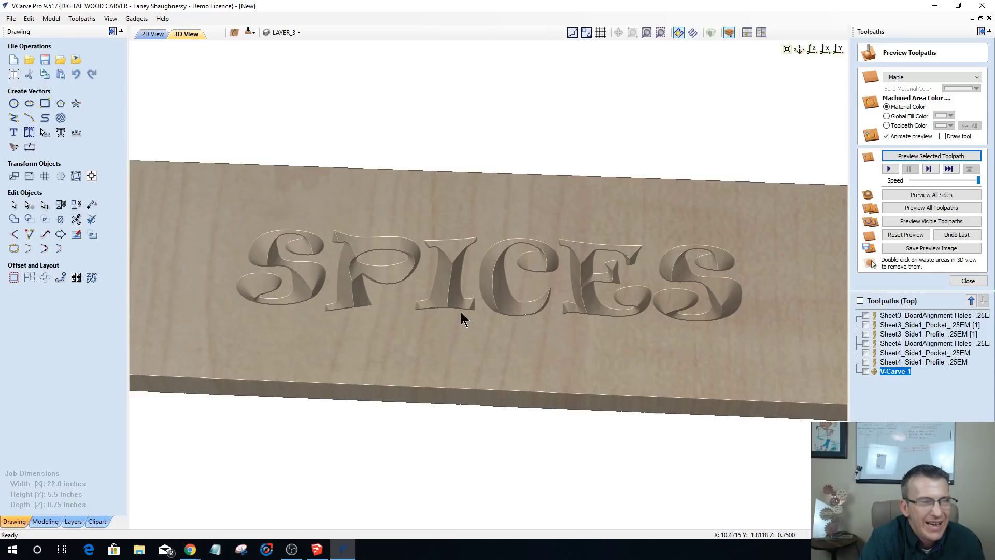
drag(462, 319, 462, 389)
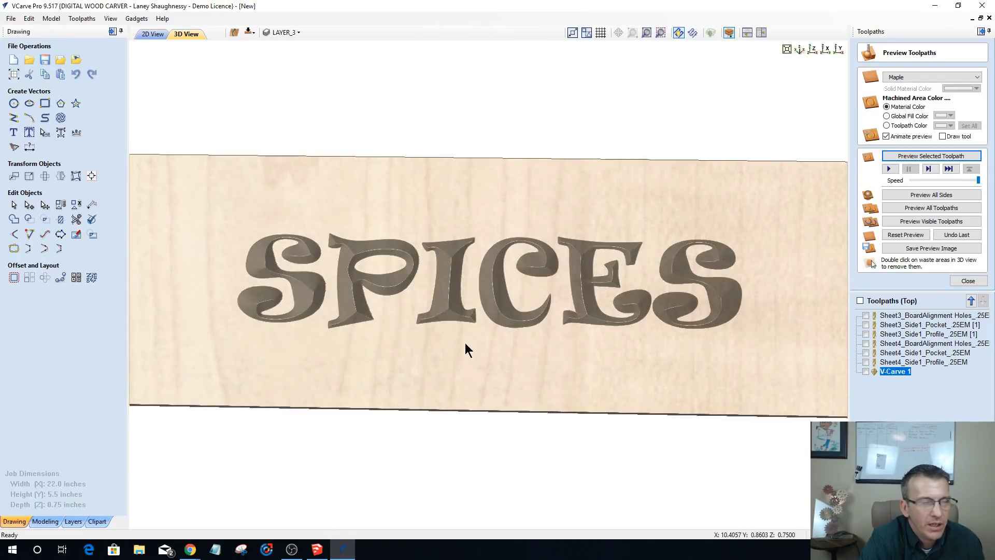
scroll(468, 329, down, 3)
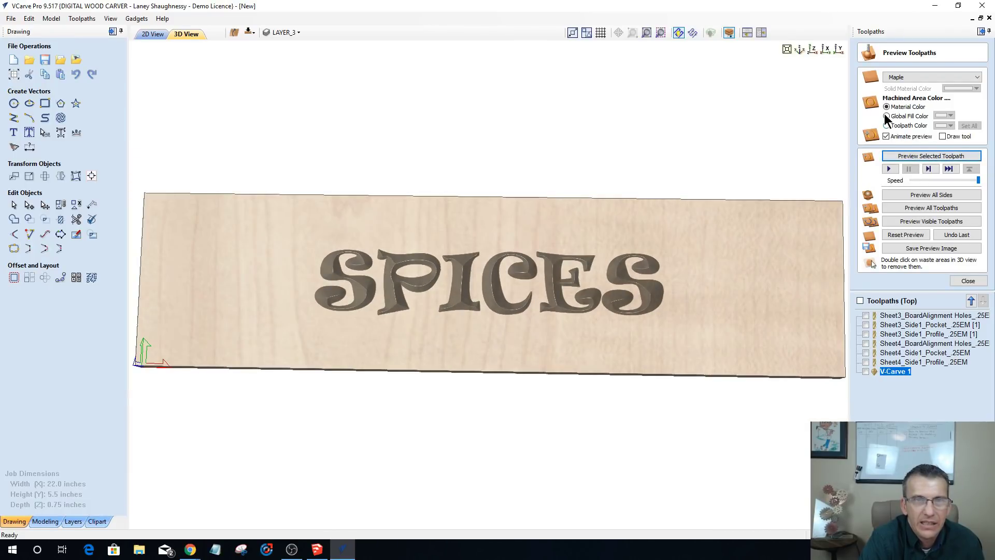
- Preview the carved letters with the dark red global fill colour, restore the material colour and close the toolpath preview
click(886, 115)
drag(653, 350, 682, 279)
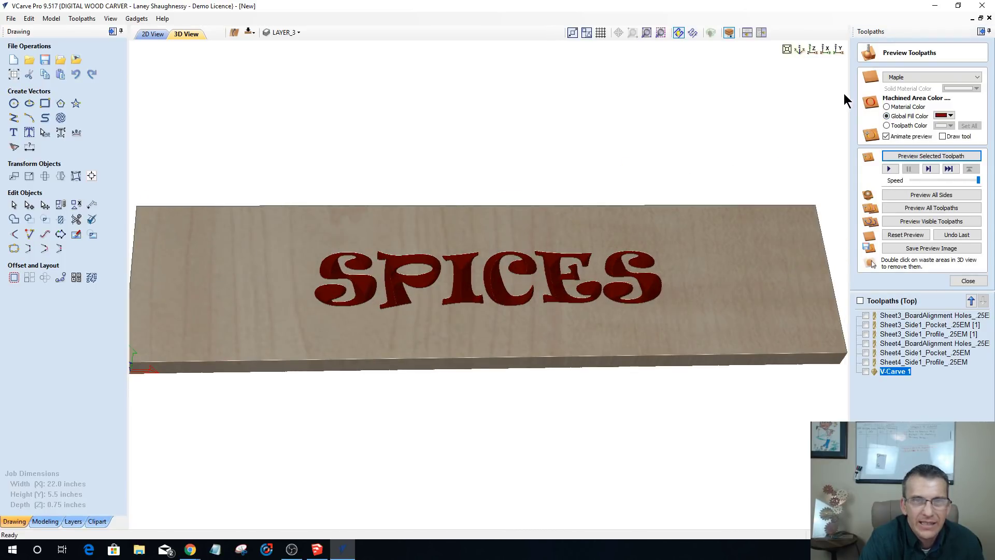
click(887, 106)
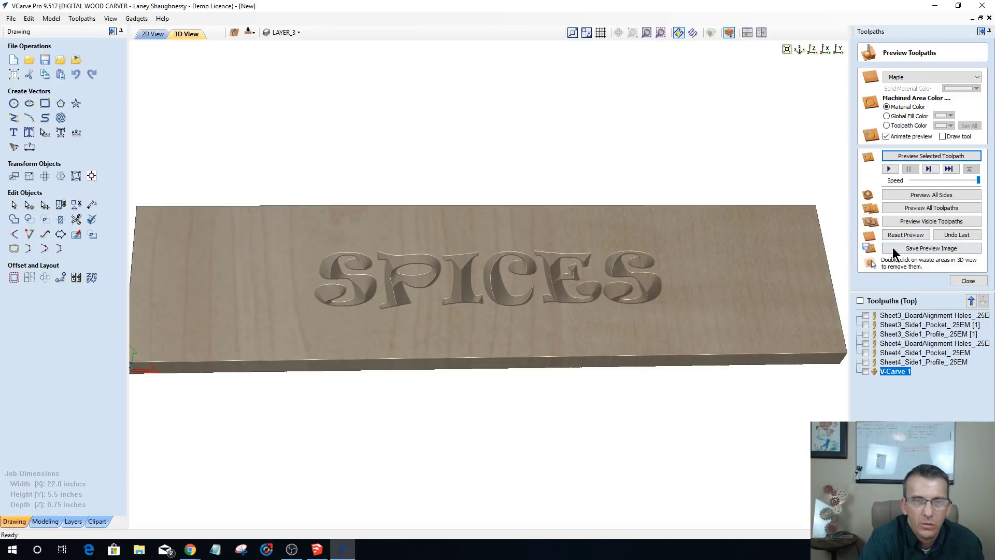
key(Escape)
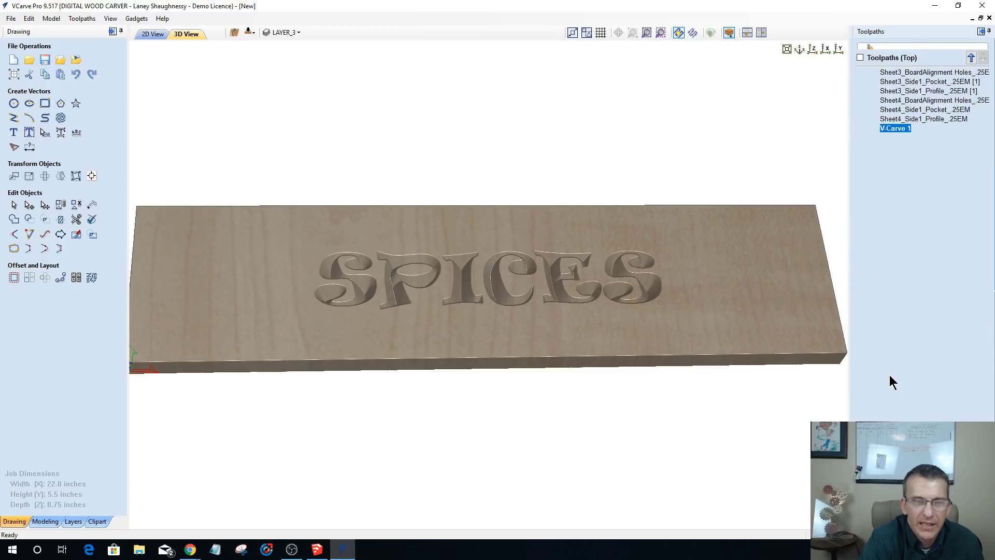
- Edit the "SPICES" V-Carve toolpath and enable a flat depth of 0.125 inches
double_click(895, 128)
click(889, 91)
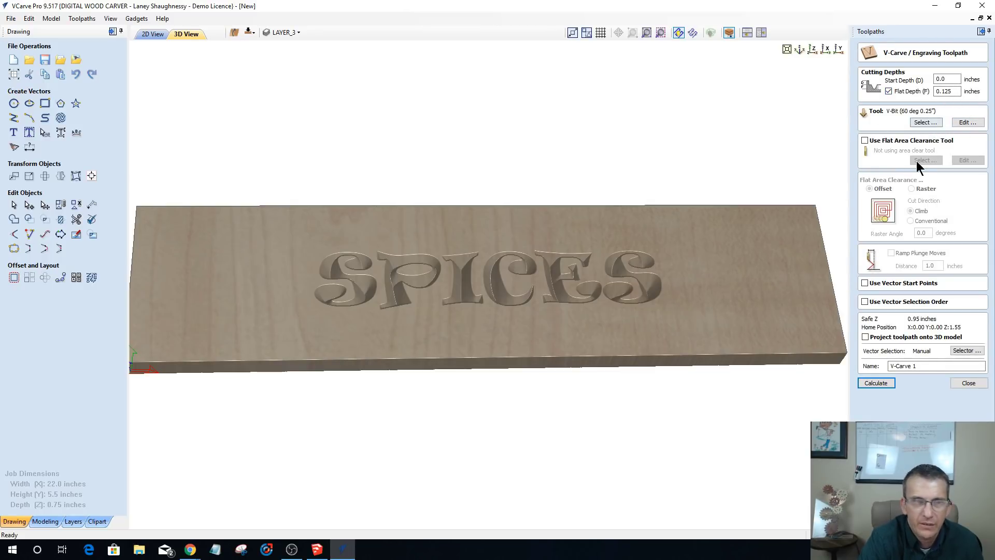
- Create a bounding-box distortion envelope around the "SPICES" lettering in the 2D view
click(145, 34)
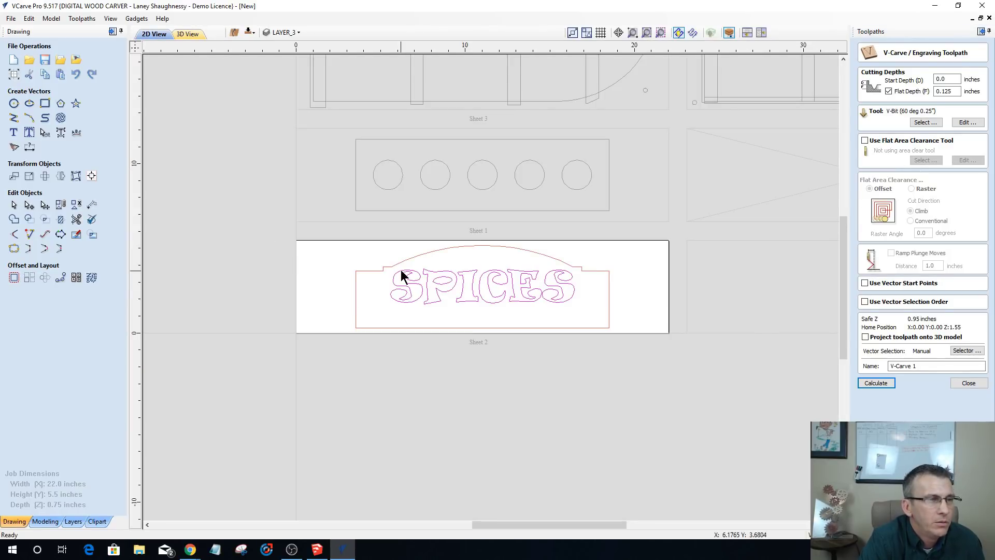
scroll(401, 275, up, 2)
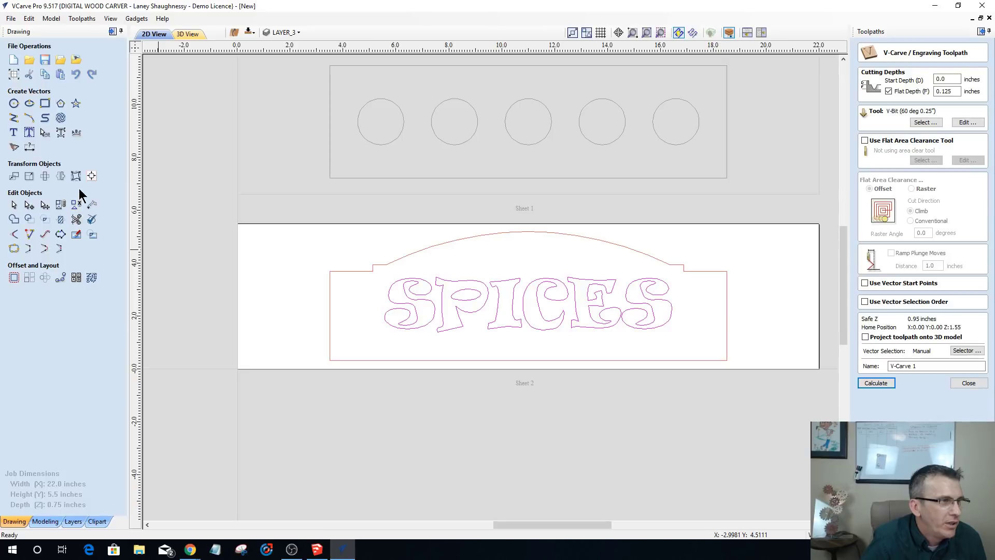
click(76, 204)
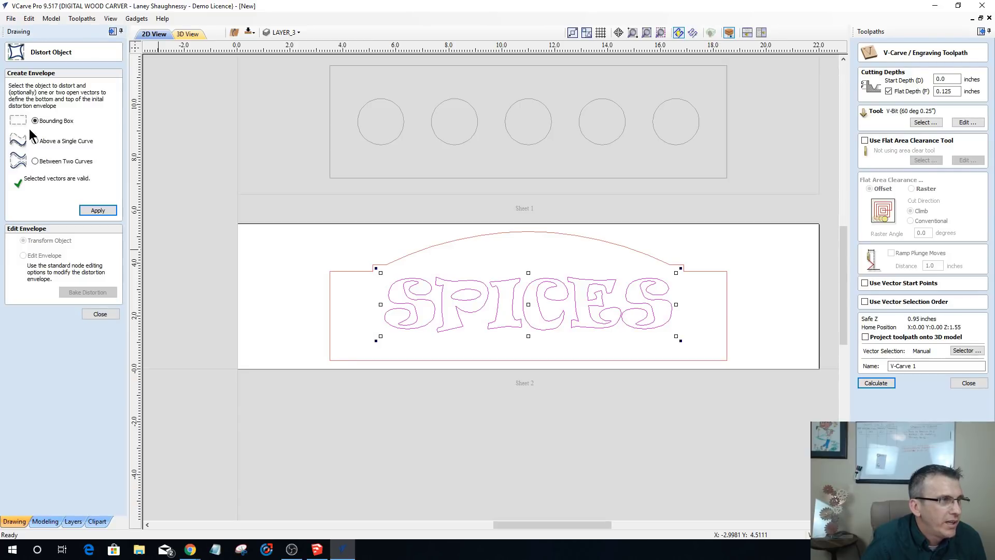
click(96, 210)
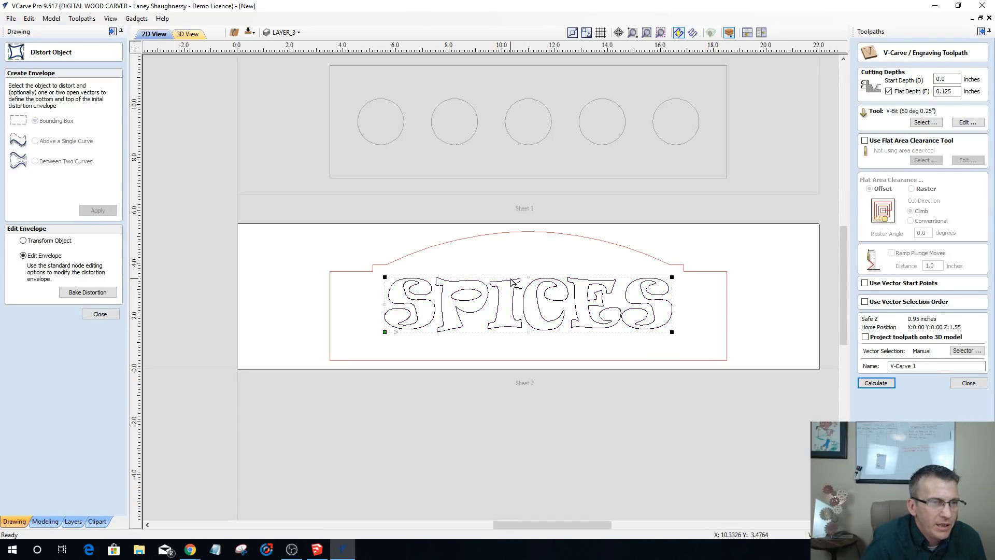
- Convert the envelope's upper edge to an arc, pull its midpoint up by about 0.9 inches to arch the lettering, and finish distorting
right_click(511, 281)
click(544, 296)
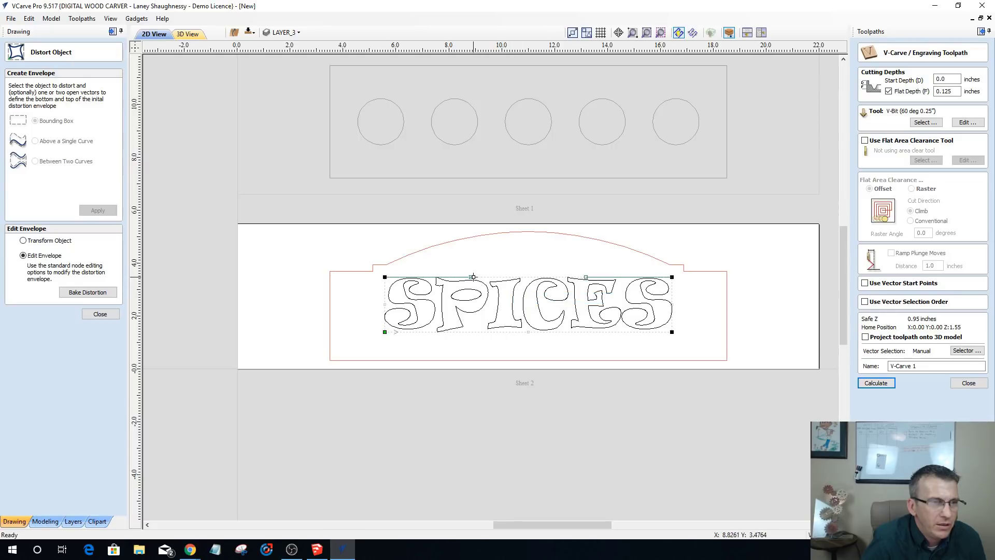
right_click(508, 279)
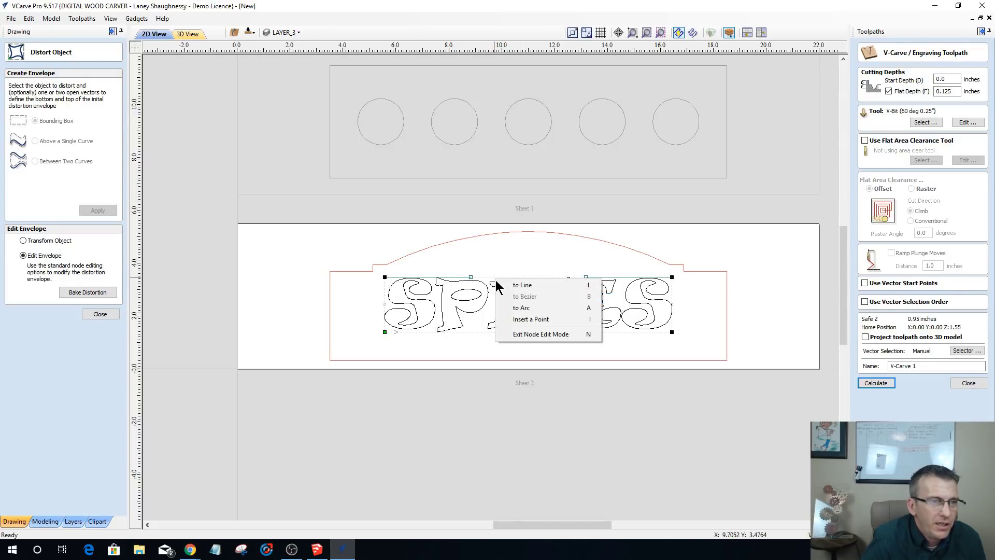
click(521, 306)
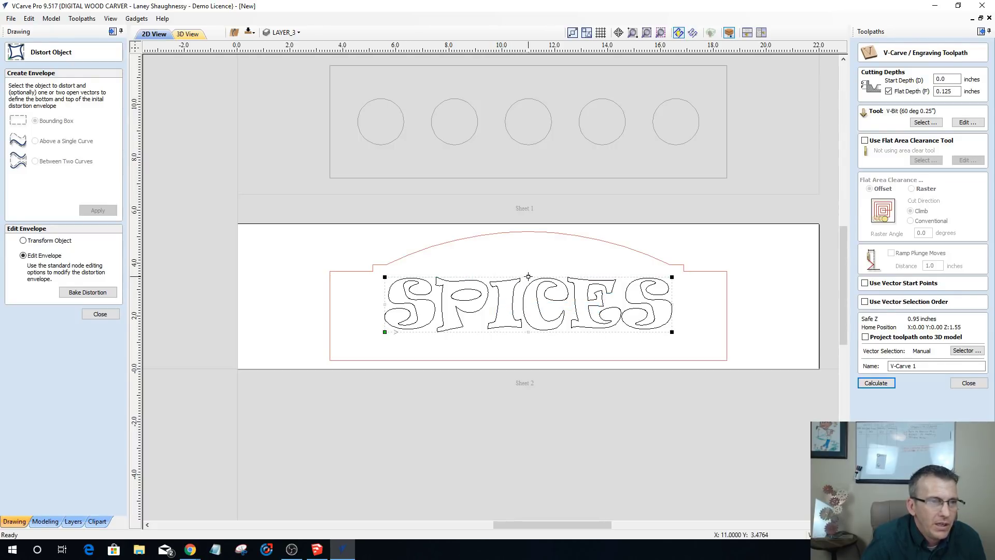
drag(528, 276, 529, 252)
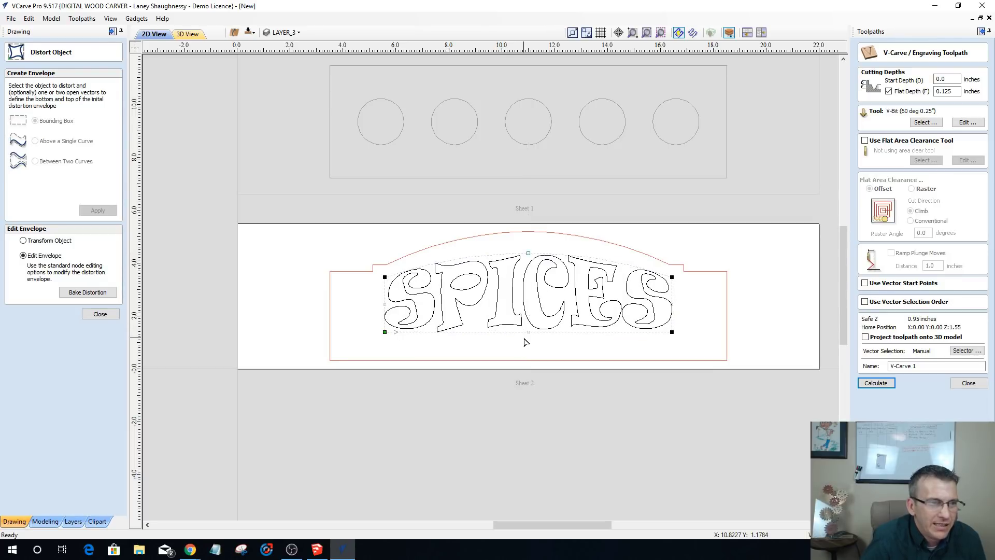
click(468, 347)
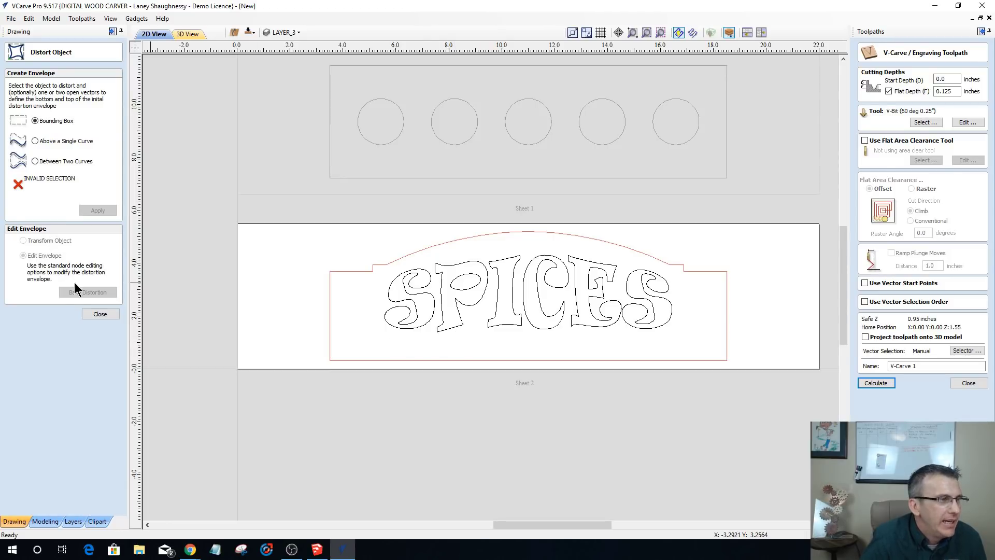
click(104, 315)
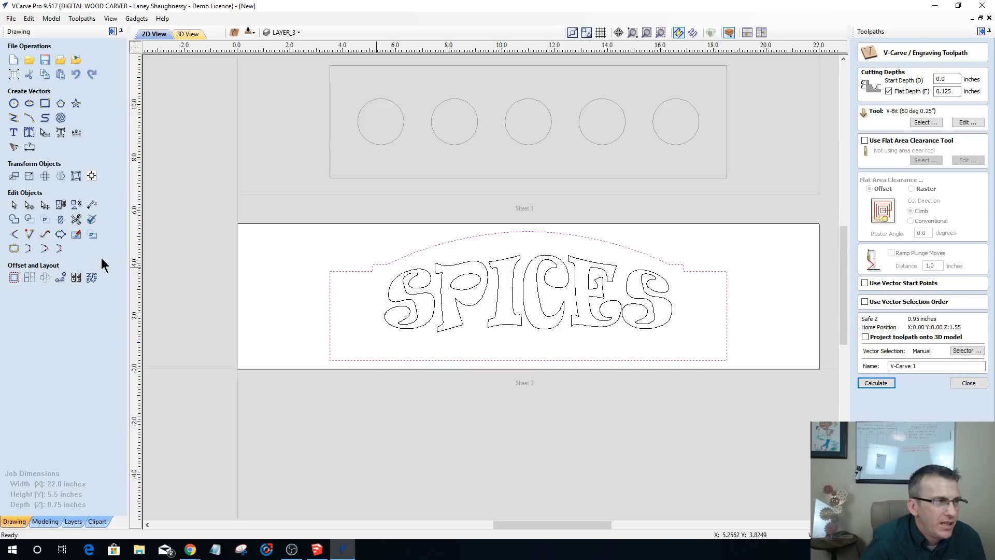
- Offset the arched board outline inwards by 0.1875 inches with sharp corners, keeping the original
click(14, 278)
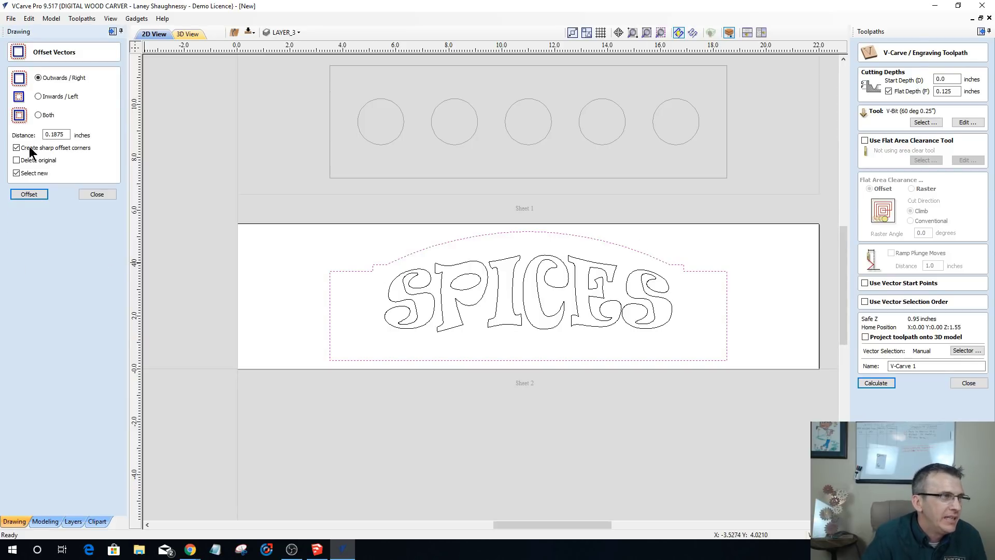
click(38, 95)
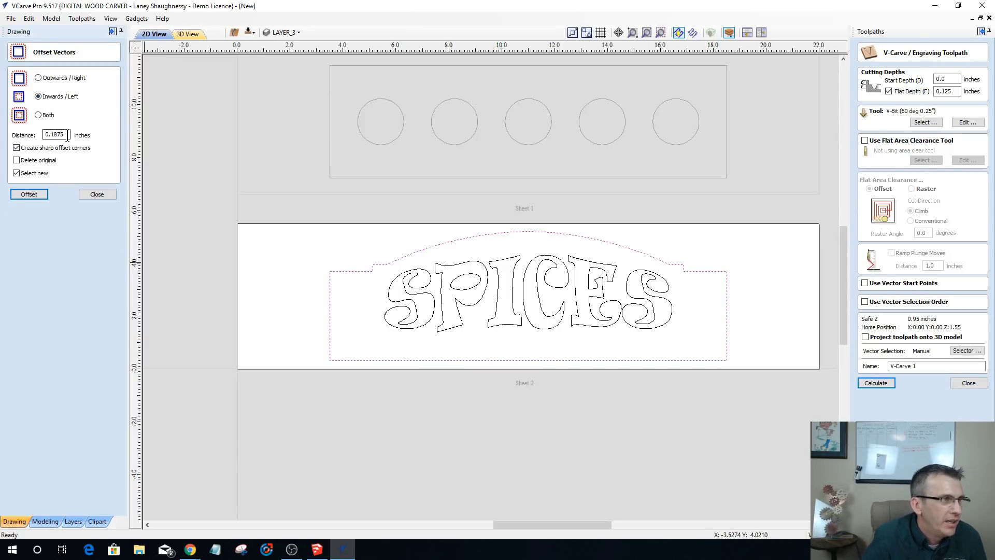
click(23, 195)
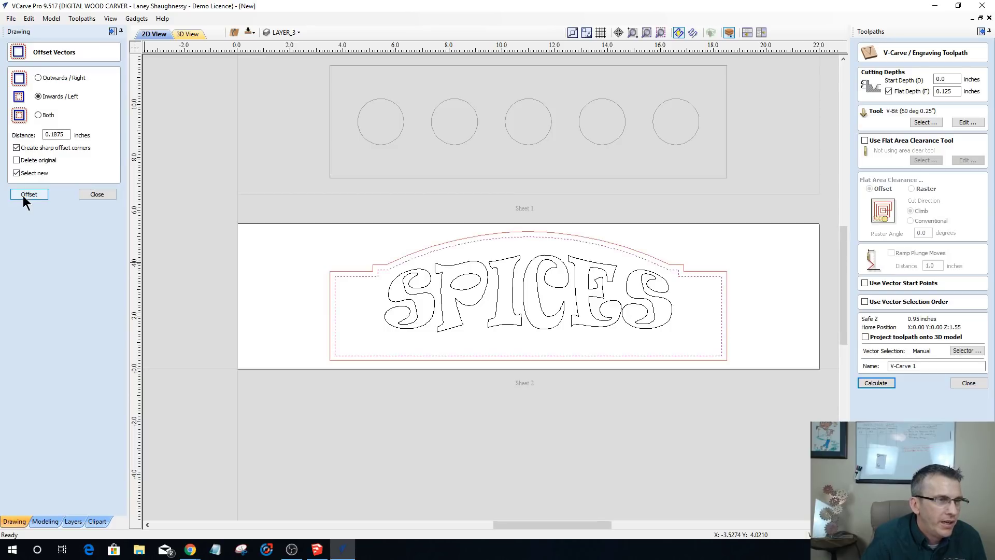
click(92, 195)
- Delete the left shoulder span and the left side span of the inner offset outline in node editing
scroll(394, 280, up, 1)
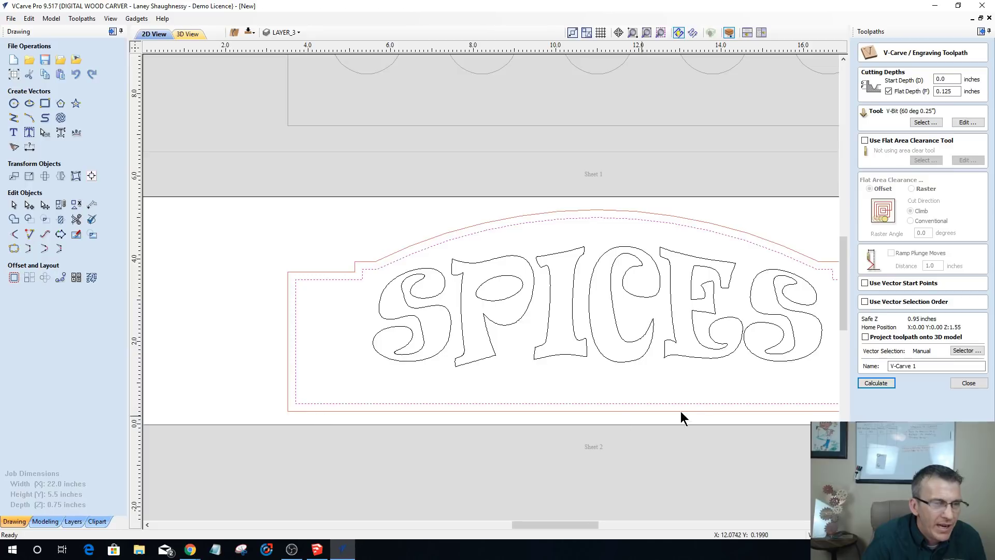
scroll(628, 403, down, 1)
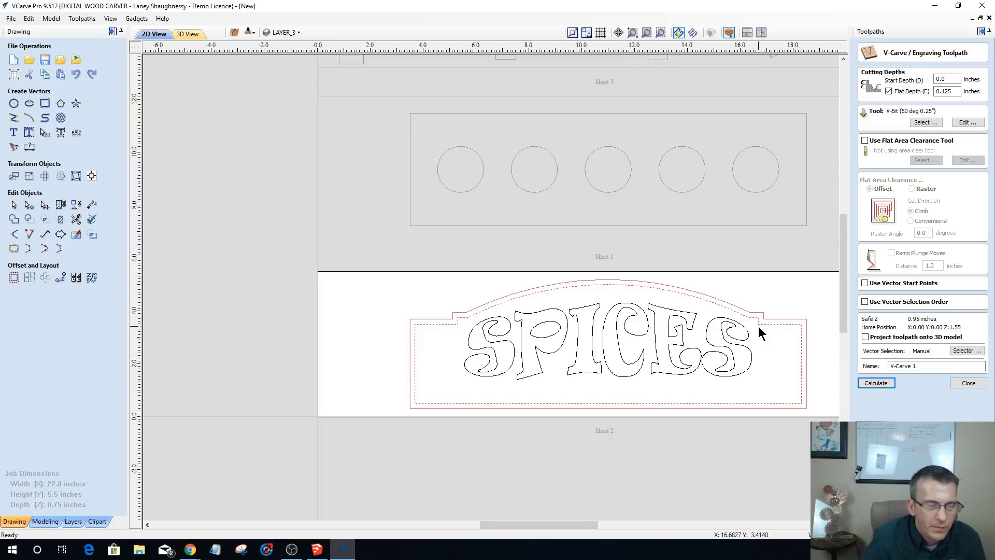
click(29, 205)
click(470, 399)
scroll(456, 355, up, 5)
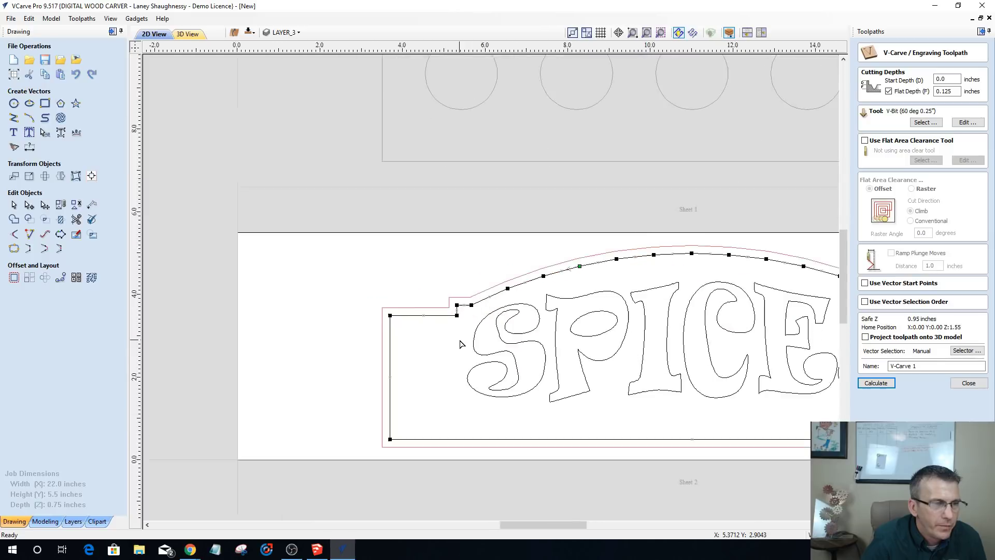
right_click(426, 295)
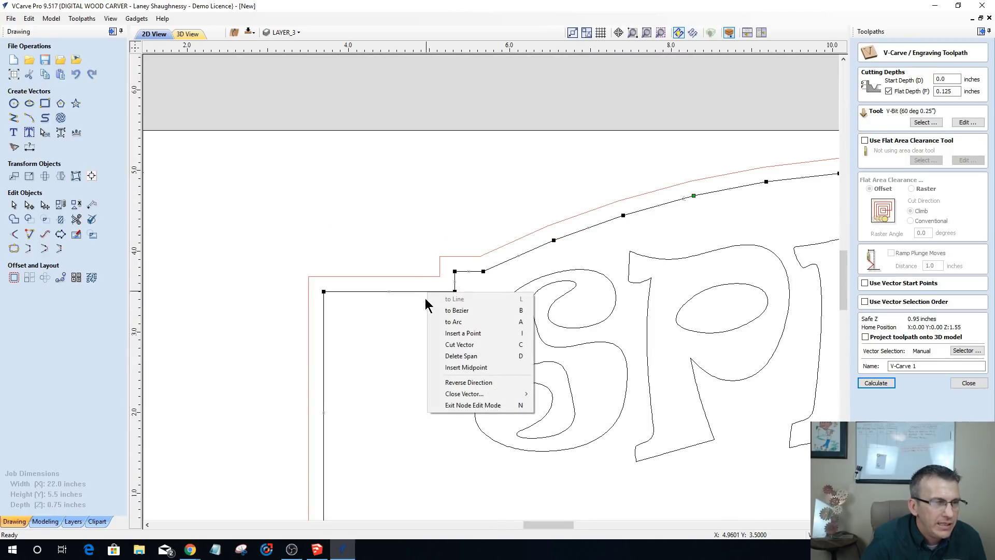
click(440, 361)
scroll(397, 378, down, 4)
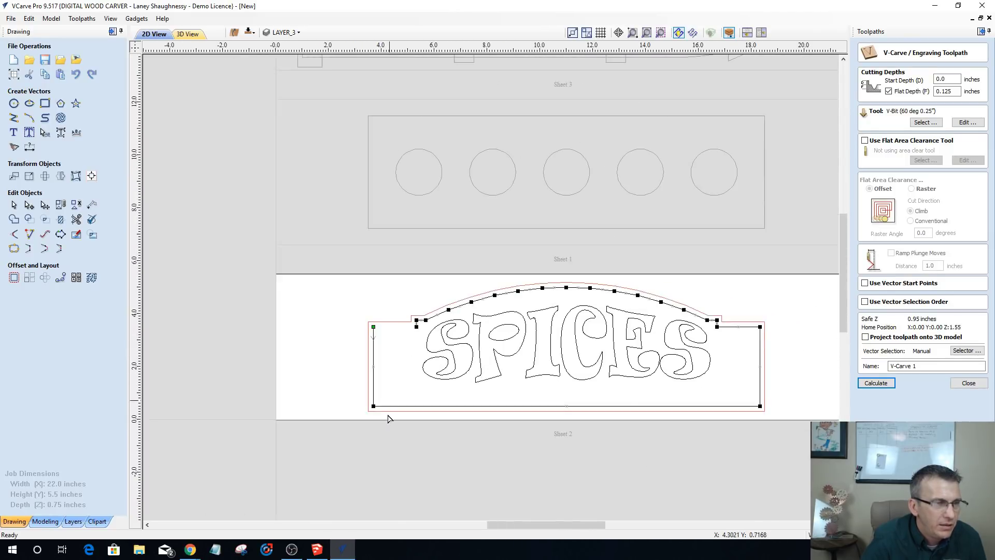
scroll(391, 418, up, 3)
right_click(357, 349)
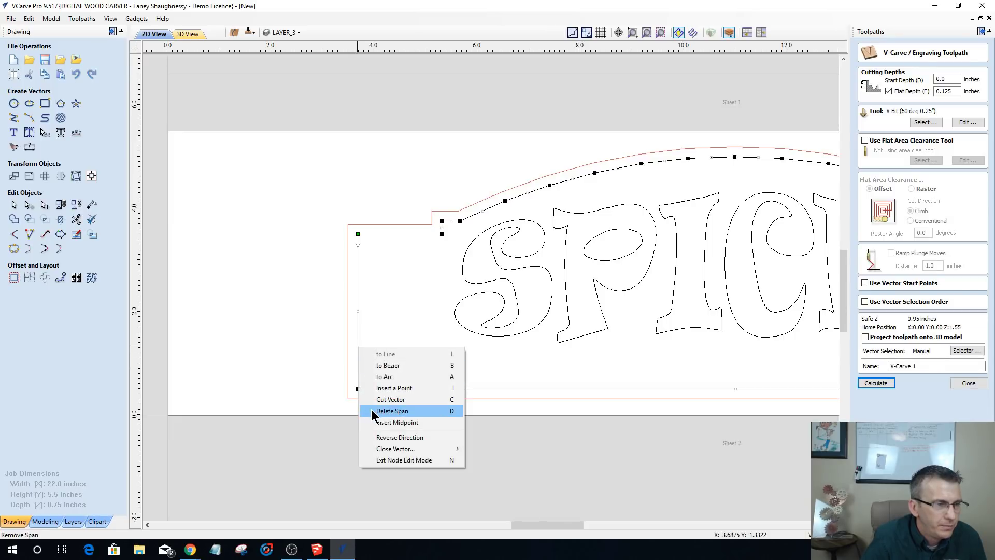
click(392, 411)
- Delete the right shoulder span and the right side span of the inner offset outline
scroll(679, 334, down, 3)
scroll(680, 334, up, 2)
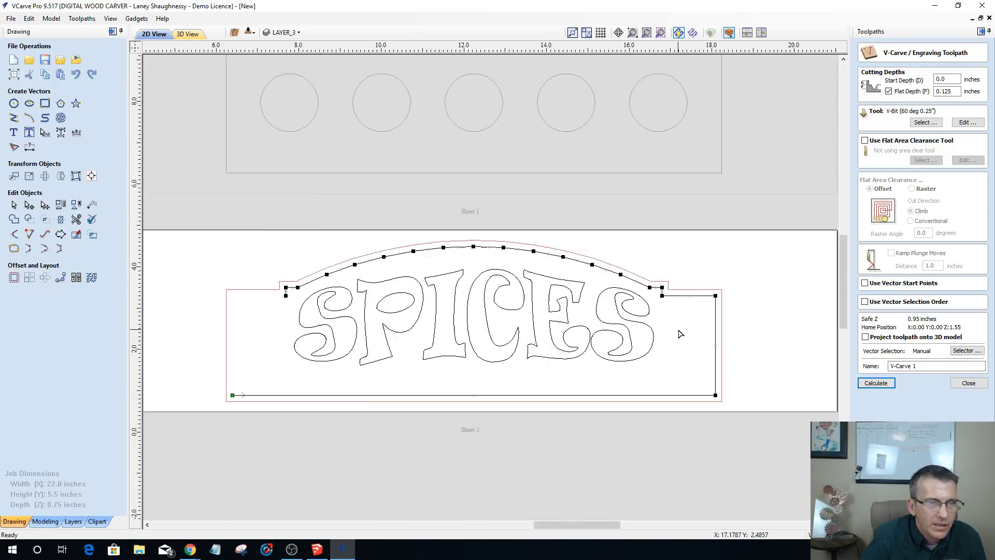
scroll(680, 334, up, 2)
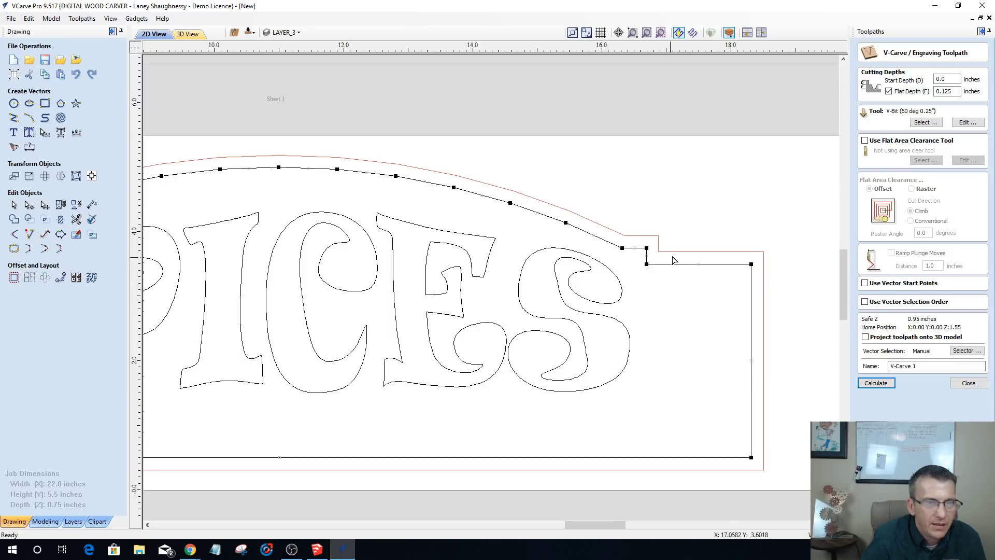
right_click(673, 267)
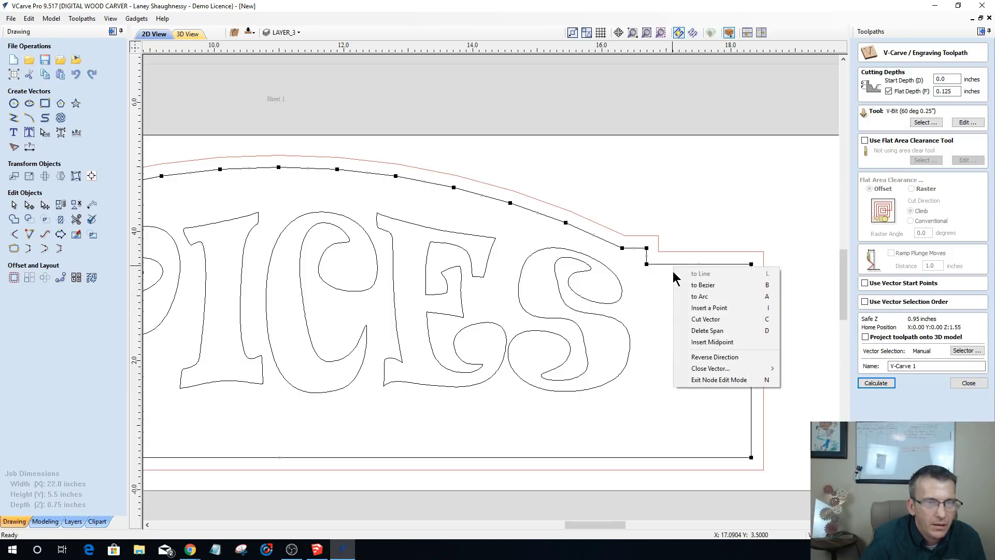
click(693, 336)
right_click(755, 328)
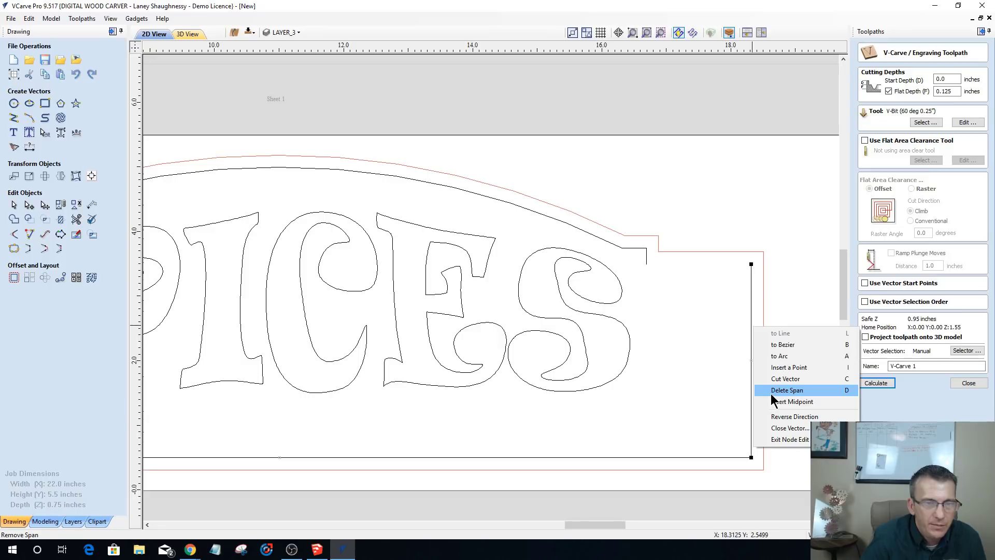
click(770, 393)
- Move the remaining lower line of the offset outline up to just below the "SPICES" lettering
scroll(673, 395, down, 4)
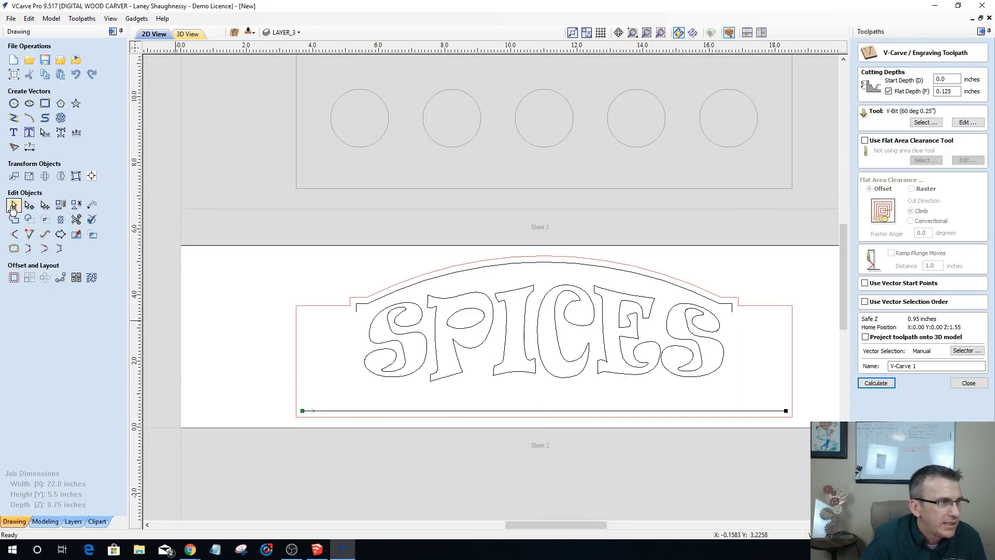
click(14, 205)
key(Up)
key(Up)
key(Up)
key(Up)
key(Up)
key(Up)
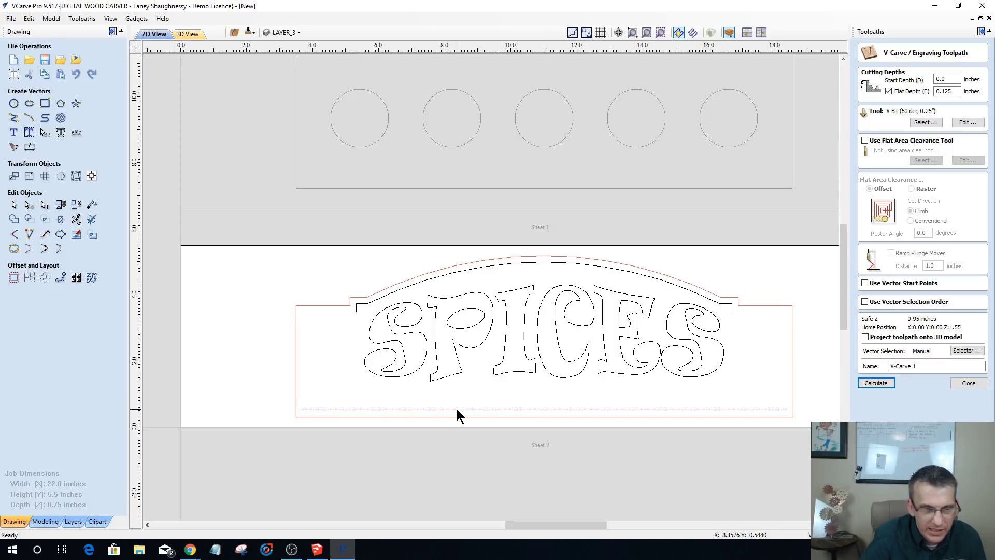
key(Up)
key(Up)
key(Up)
key(Up)
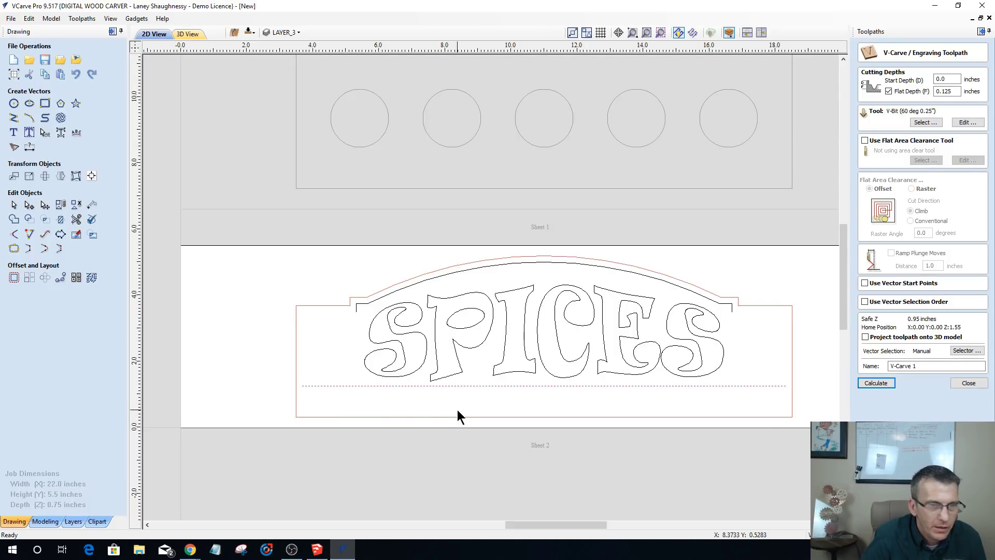
key(Down)
key(Down)
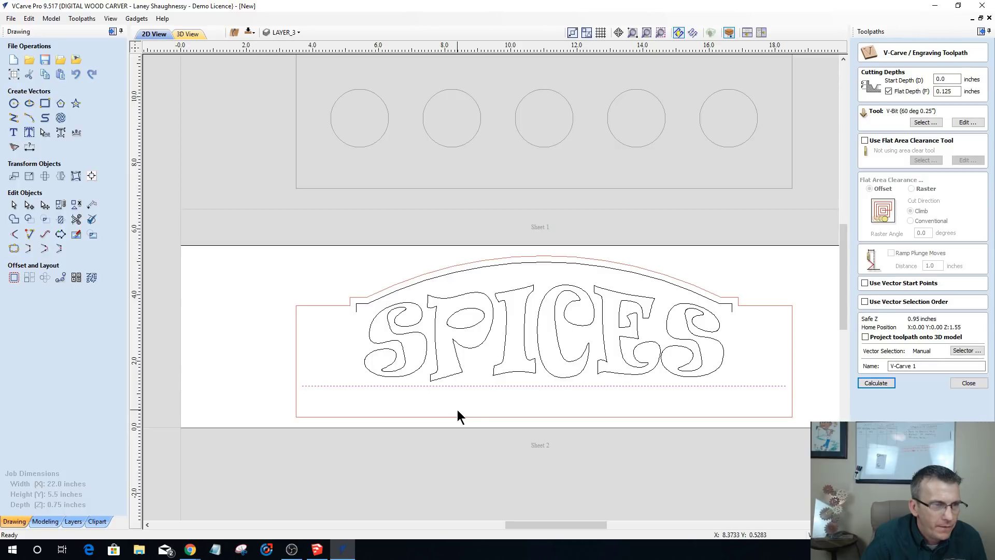
key(Down)
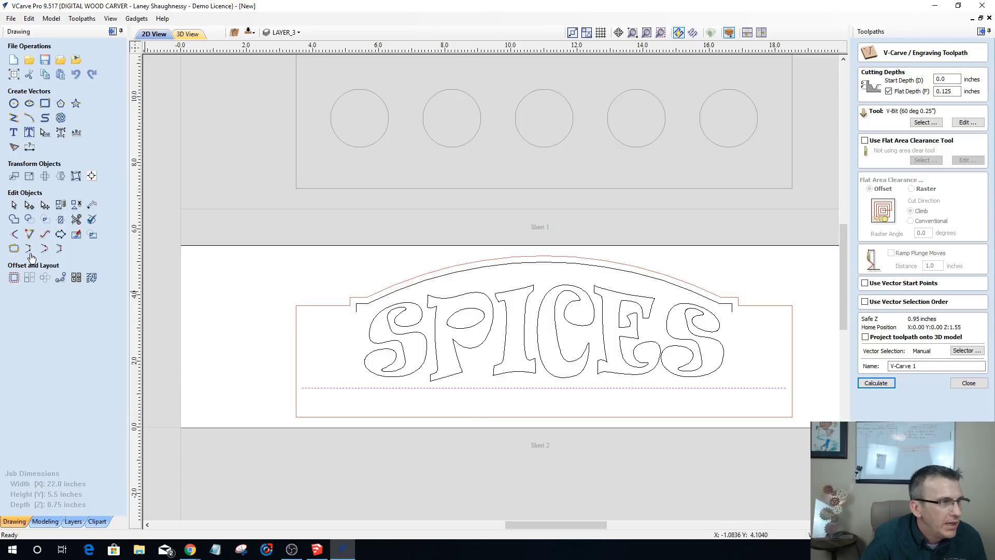
- Extend both short vertical ends of the inner arch down to meet the horizontal line below the lettering
click(29, 234)
click(359, 317)
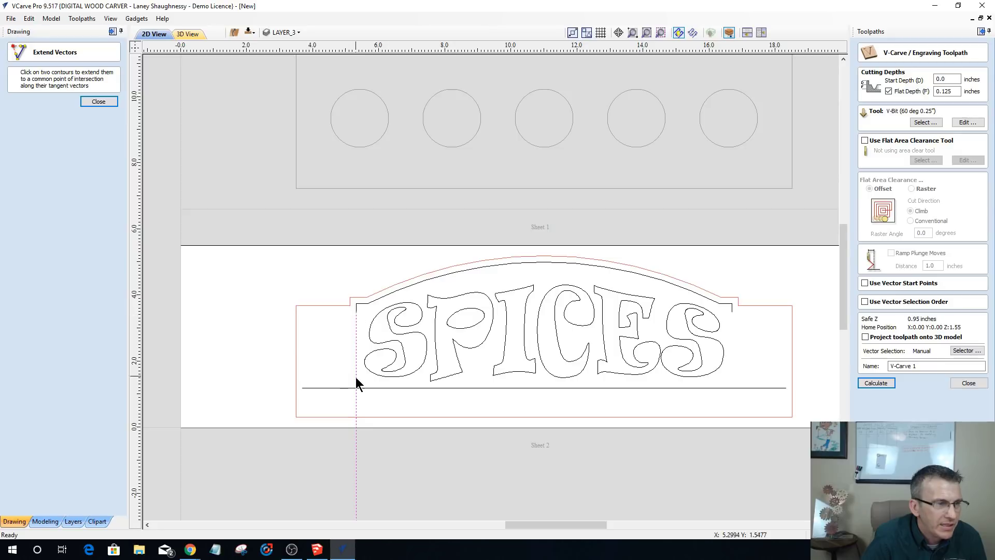
click(356, 389)
click(732, 310)
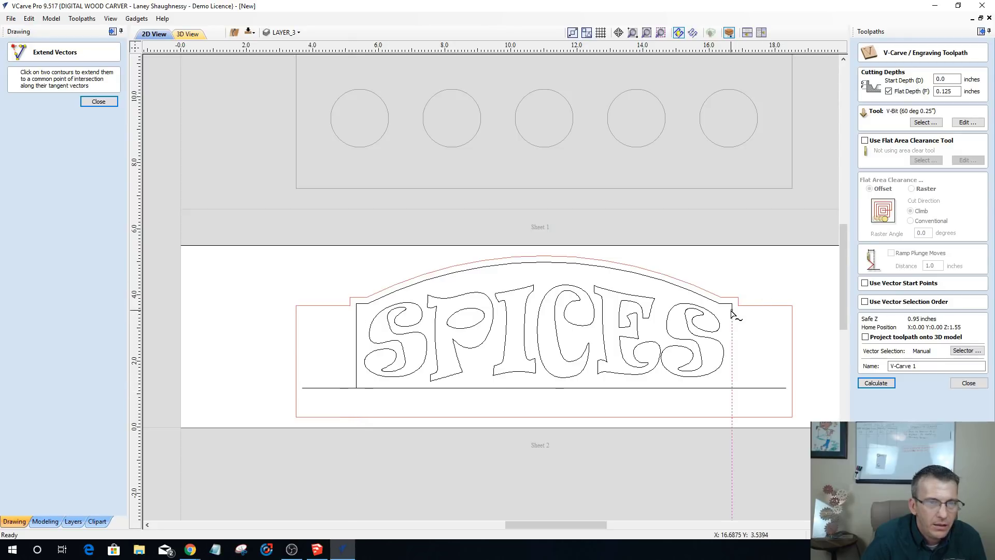
click(732, 388)
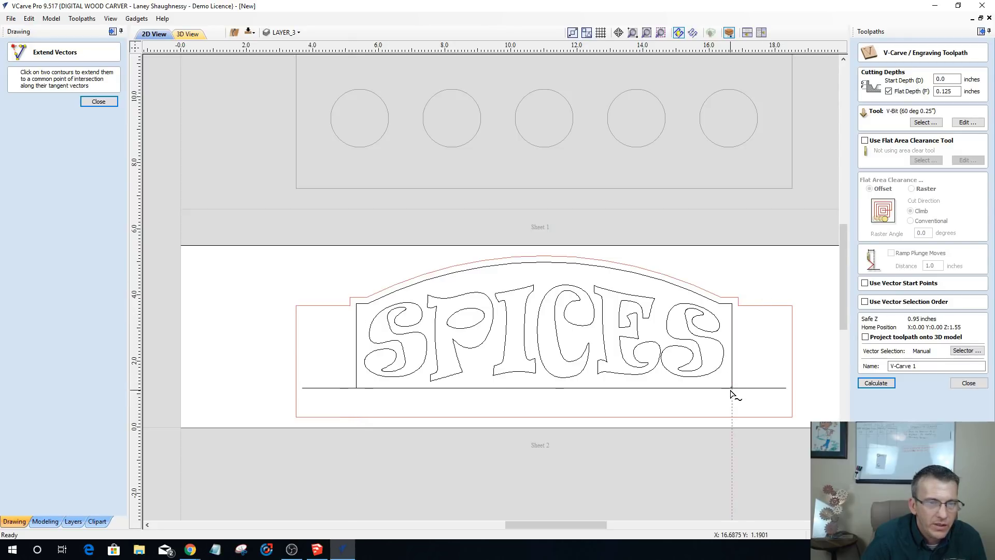
click(88, 102)
- Trim both overhanging ends of the horizontal line and rejoin the sections into a closed border around the lettering
click(76, 222)
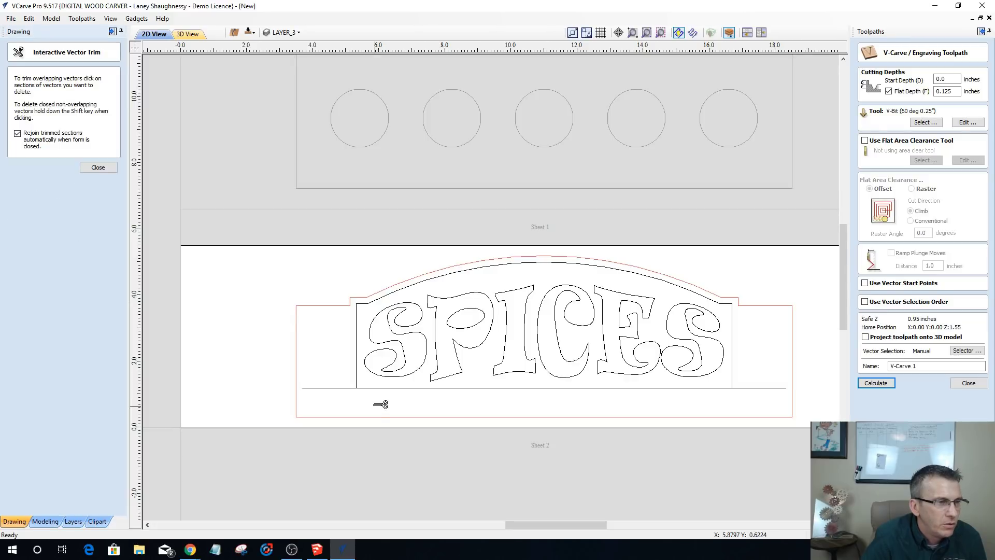
click(340, 388)
click(760, 387)
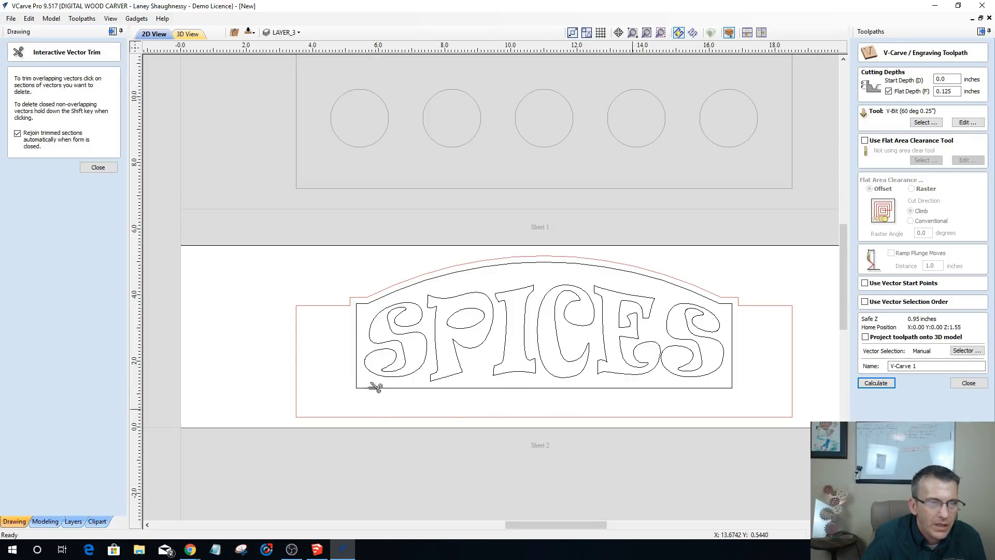
click(89, 168)
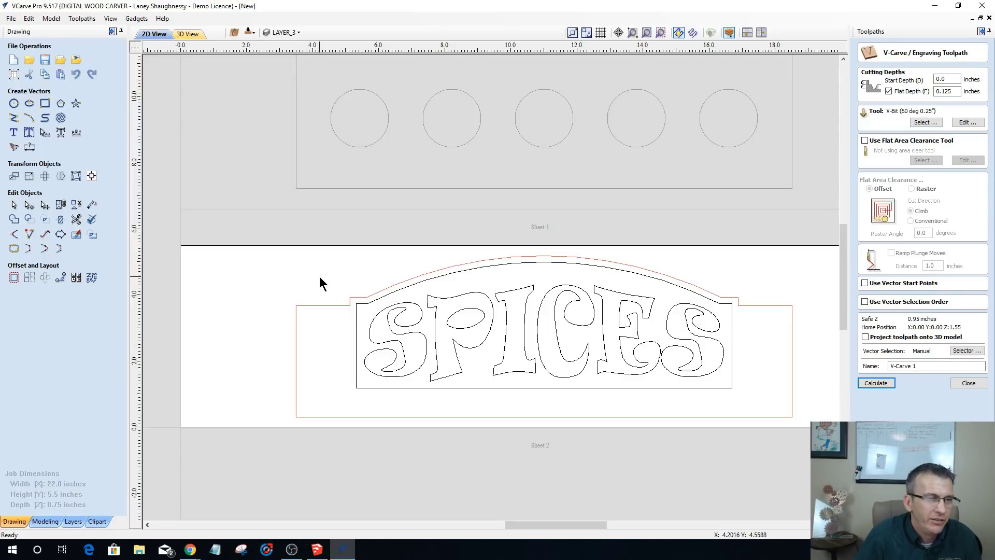
- Select the "SPICES" lettering with its inner border and add End Mill (0.125 inch) as the V-Carve toolpath's flat area clearance tool
drag(331, 254, 750, 403)
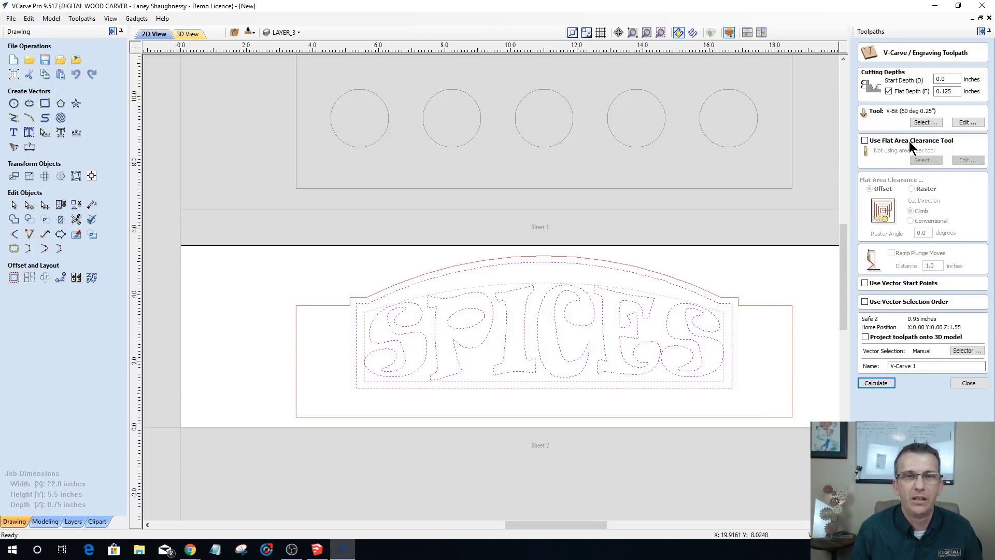
click(864, 141)
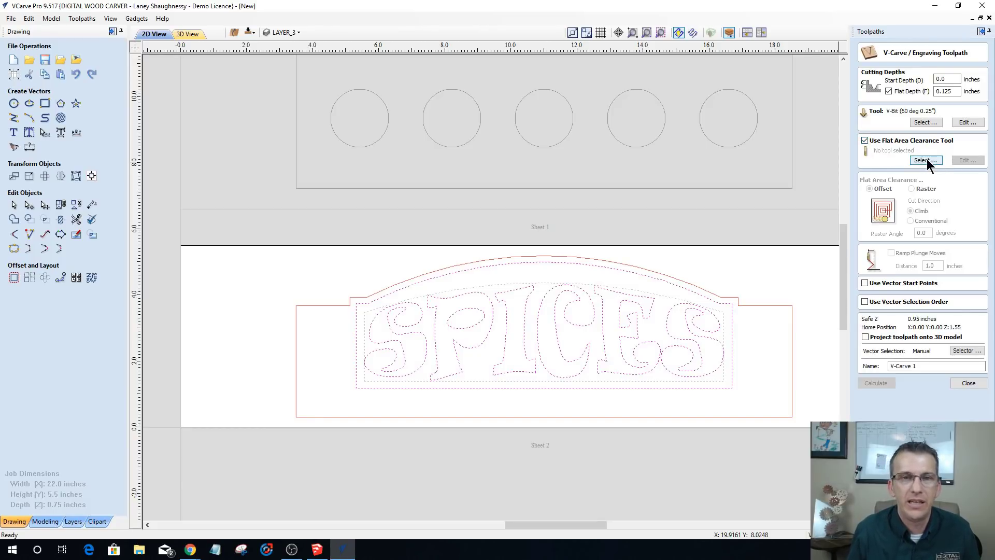
click(925, 159)
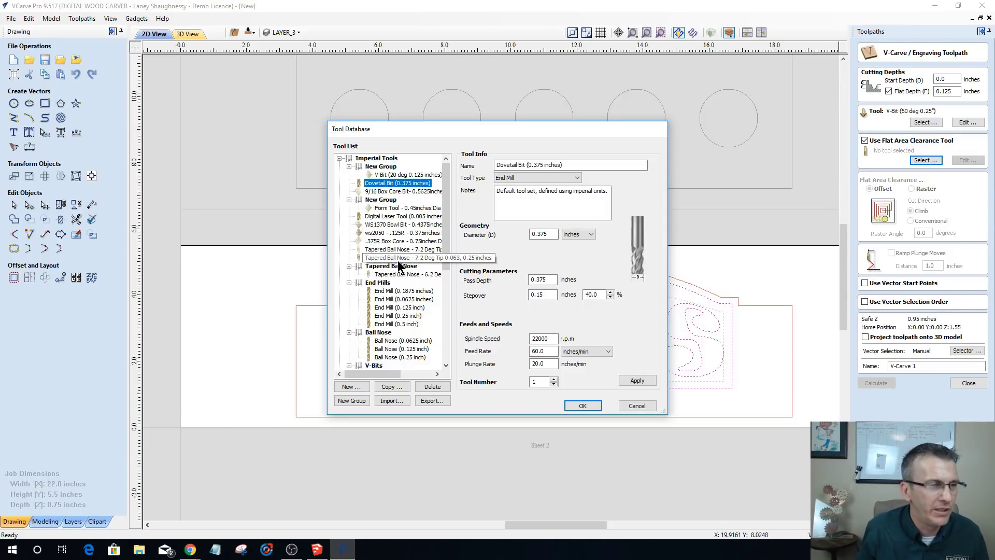
click(396, 308)
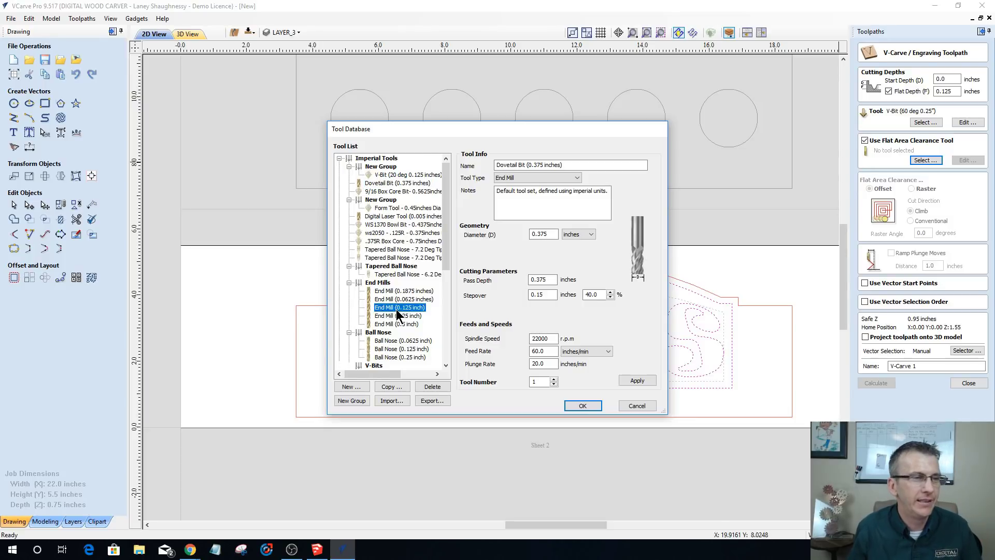
click(579, 406)
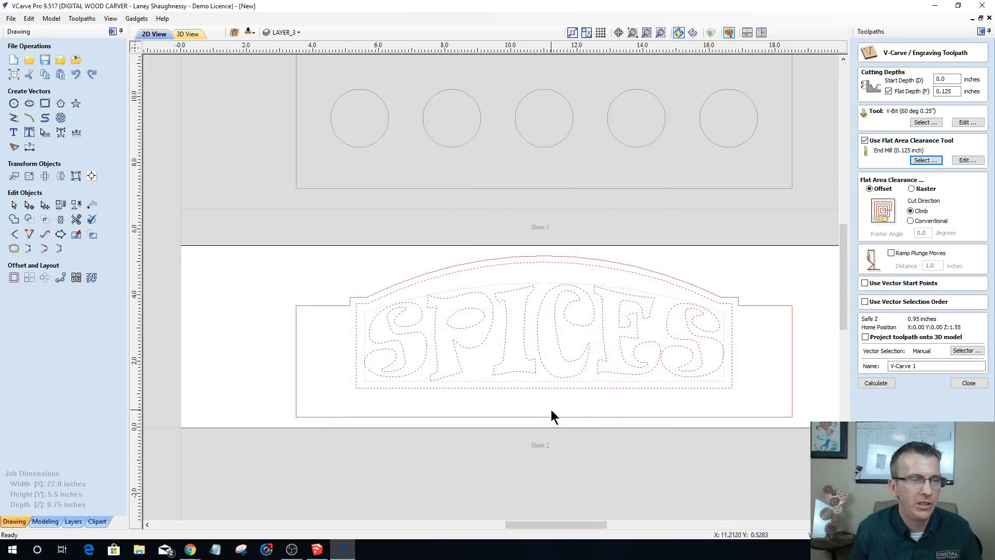
- Calculate the V-Carve toolpath under the name Sheet2_Side1_VCarve_60DegVBit and reset the material preview
click(876, 383)
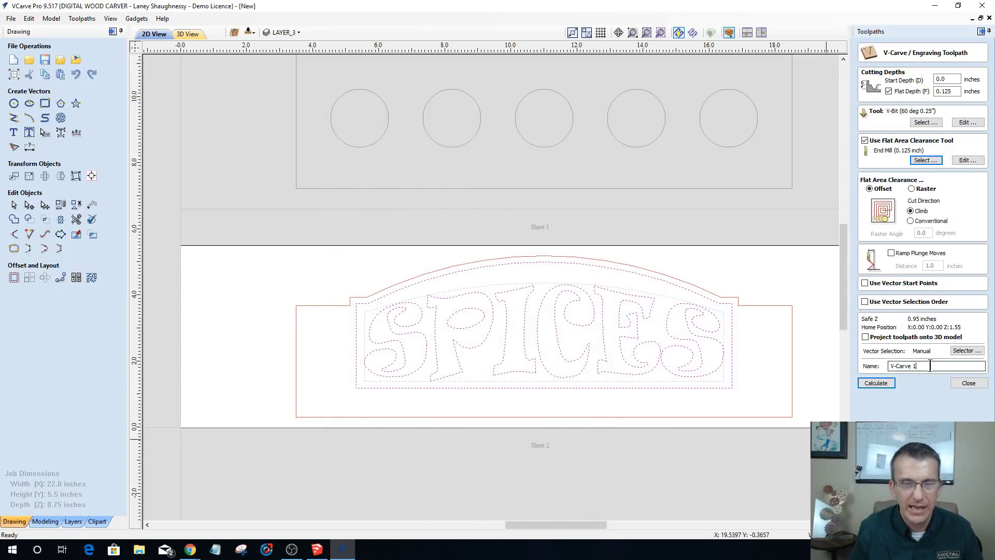
text(Sheet2)
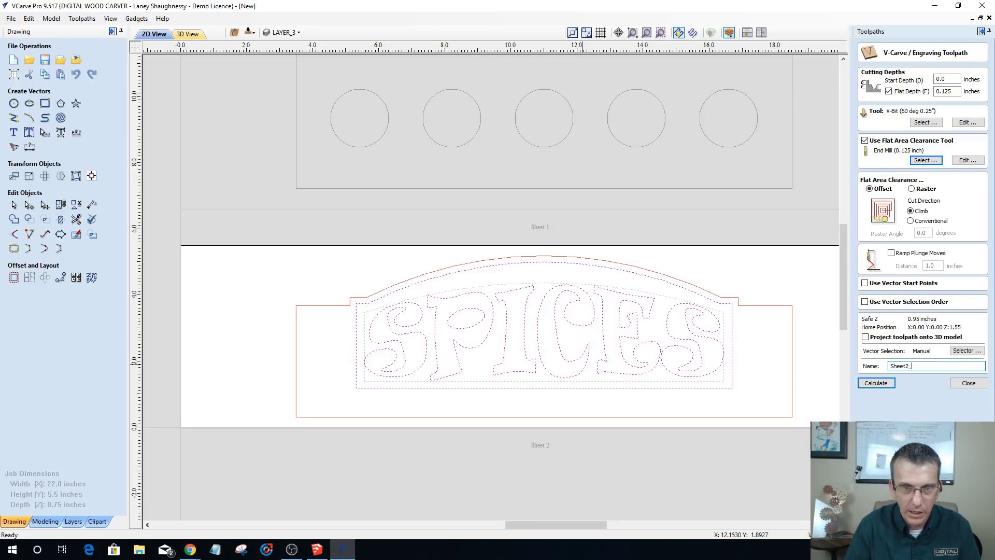
text(_Side1_)
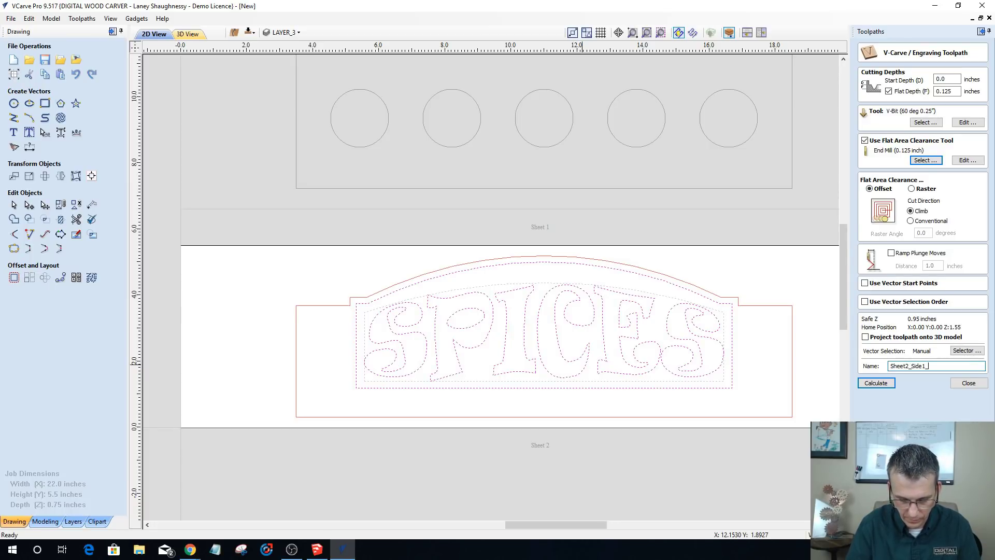
text(VCarve)
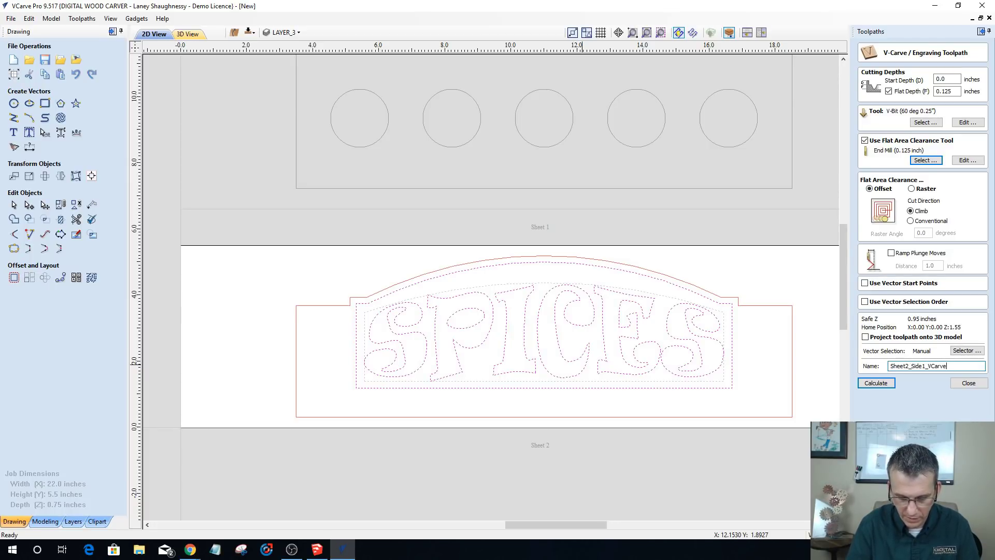
text(_60Deg)
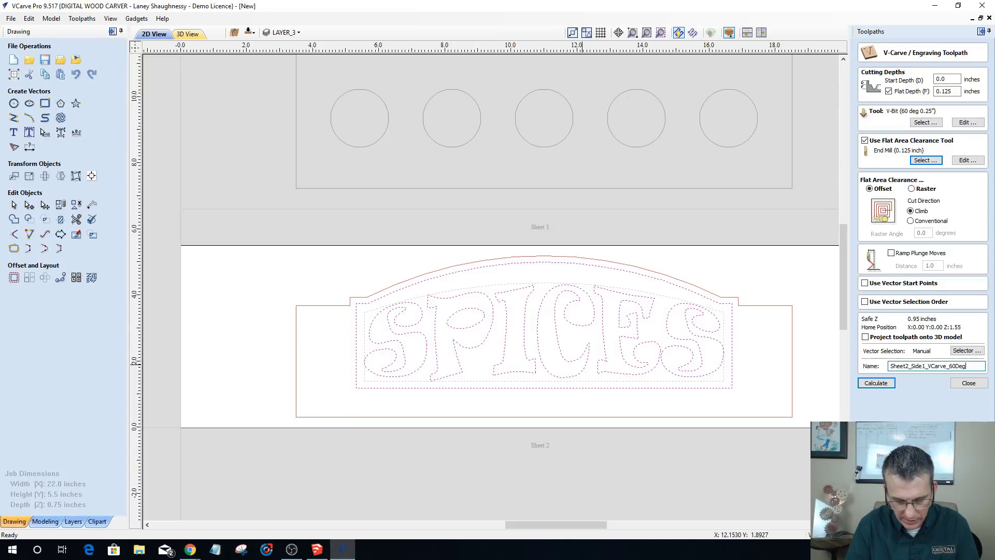
text(VBit)
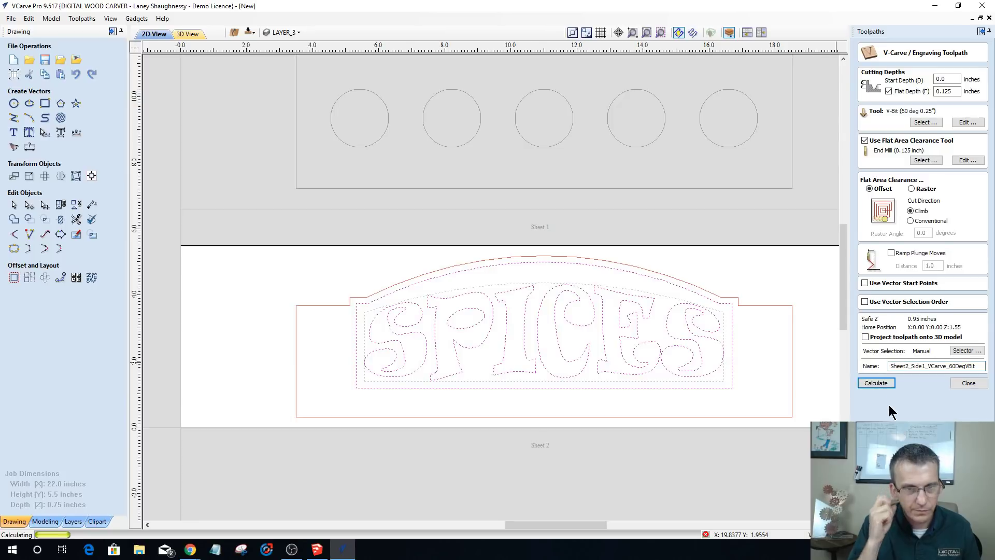
click(875, 384)
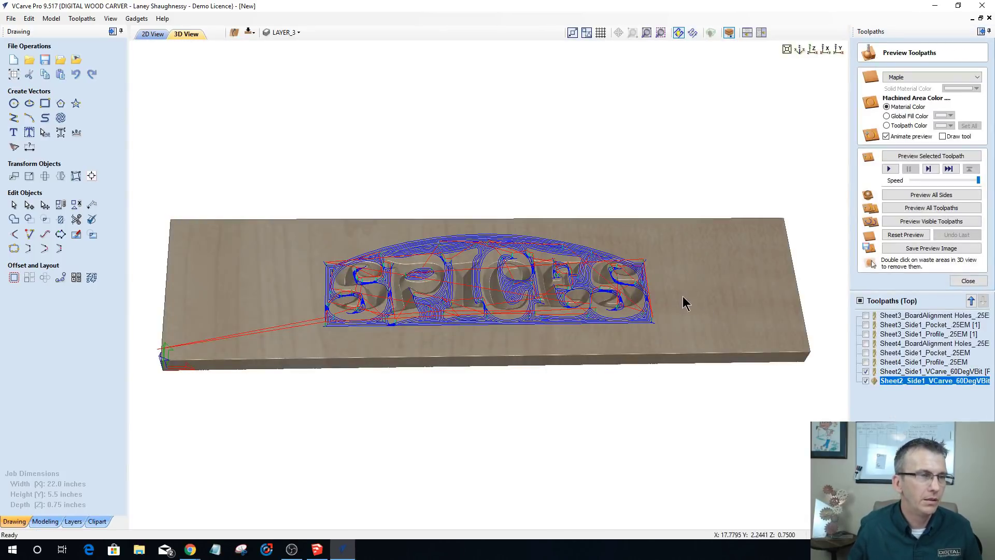
click(892, 236)
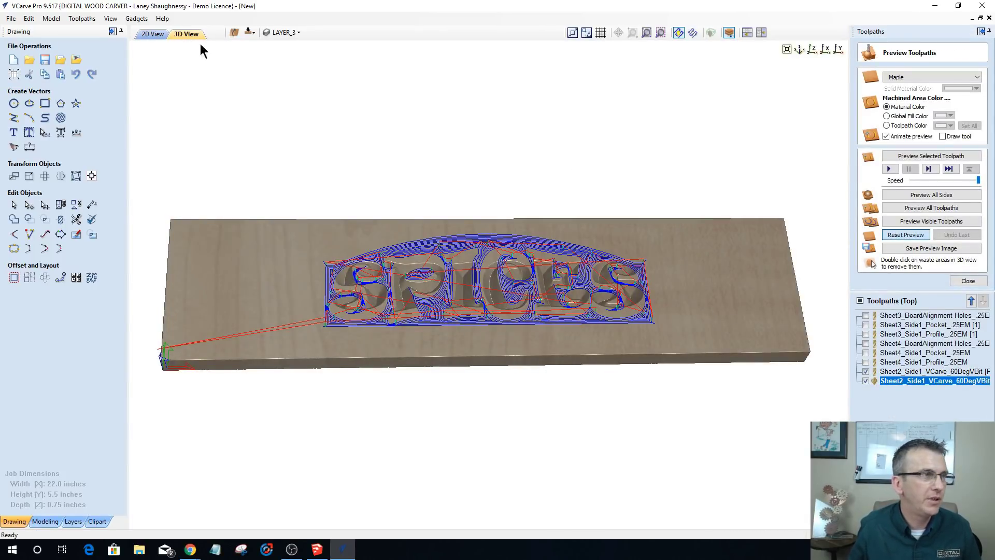
- Start a 2D profile toolpath on the outer outline of the "SPICES" board with a cut depth of 0.75 inches
click(151, 34)
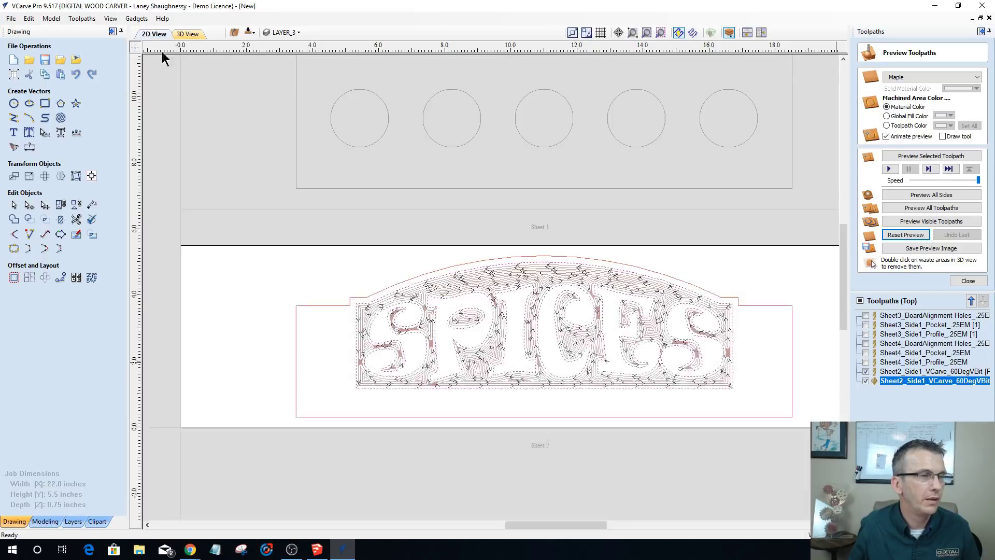
click(400, 284)
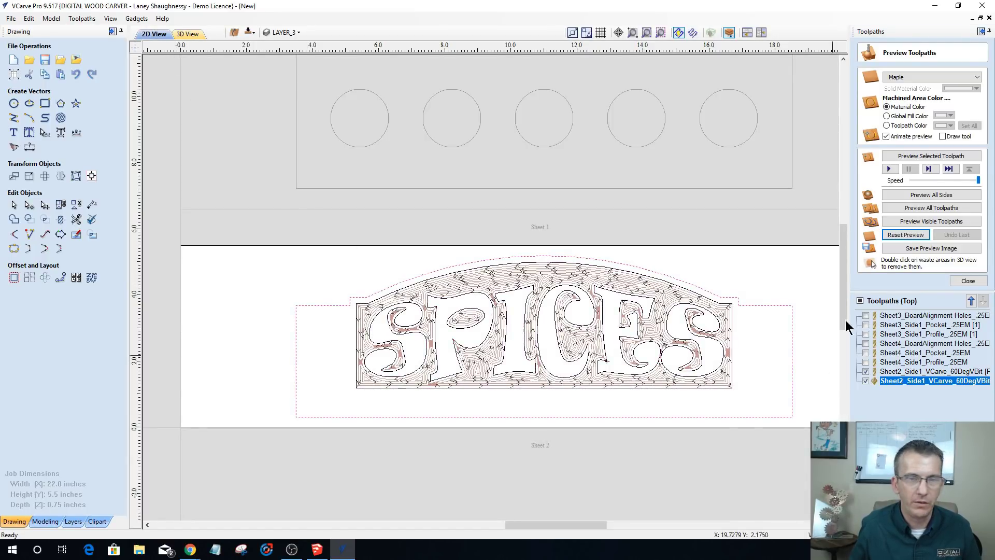
click(954, 283)
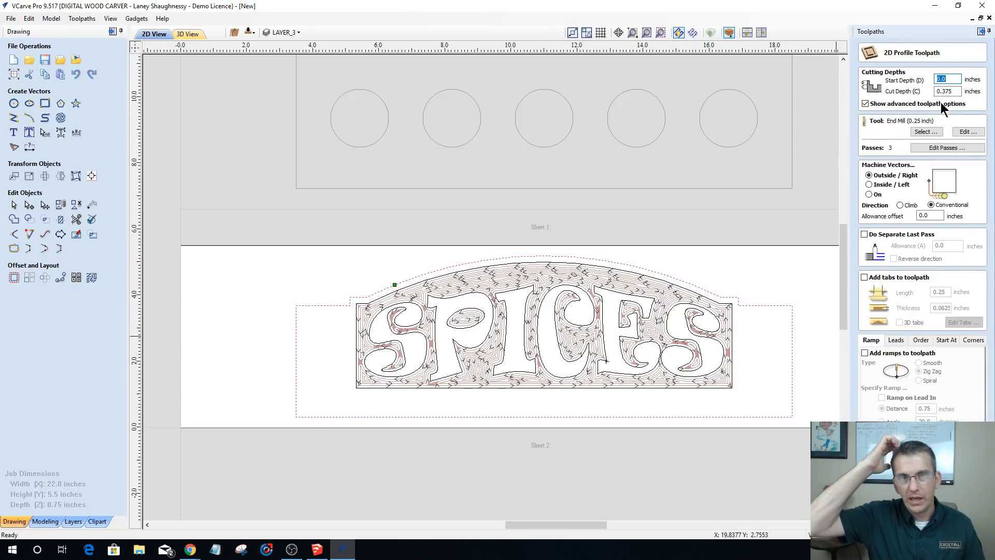
key(Tab)
text(.7)
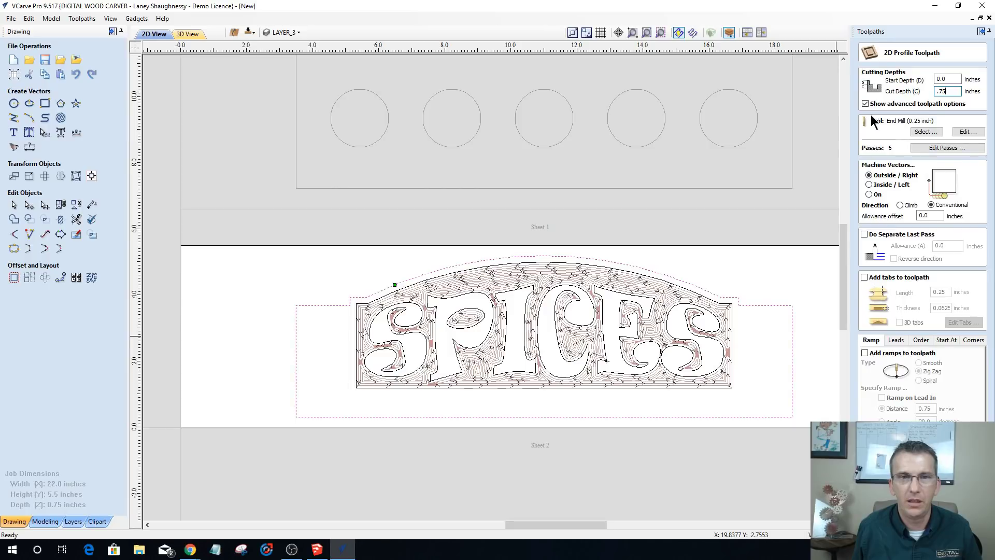
- Enable tabs on the profile toolpath and set their thickness to 0.125 inches
click(864, 277)
drag(935, 308, 991, 313)
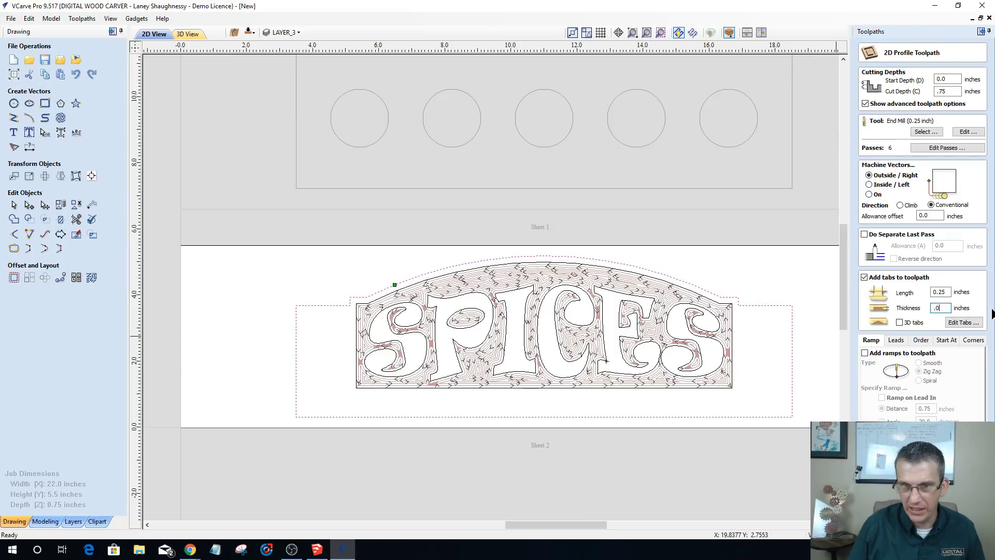
text(.12)
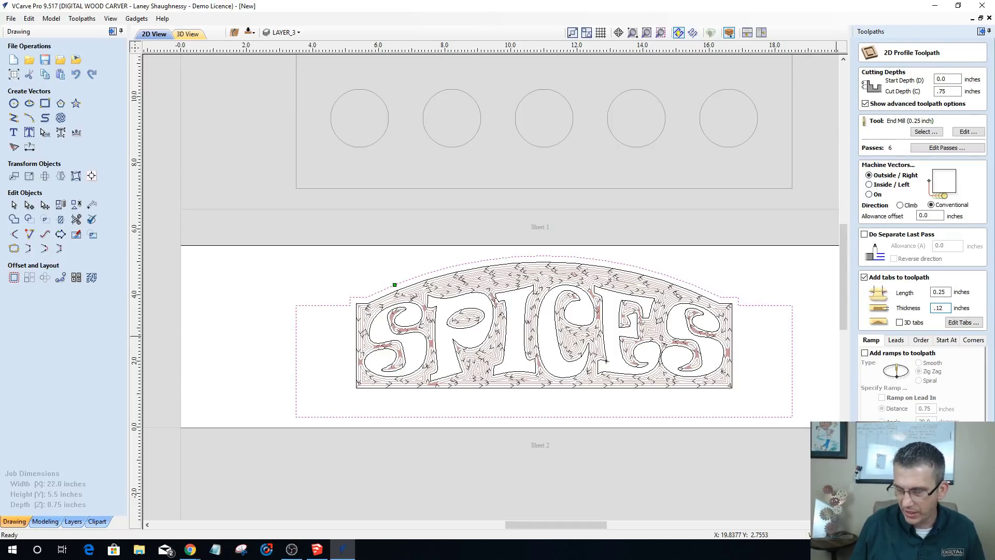
text(5)
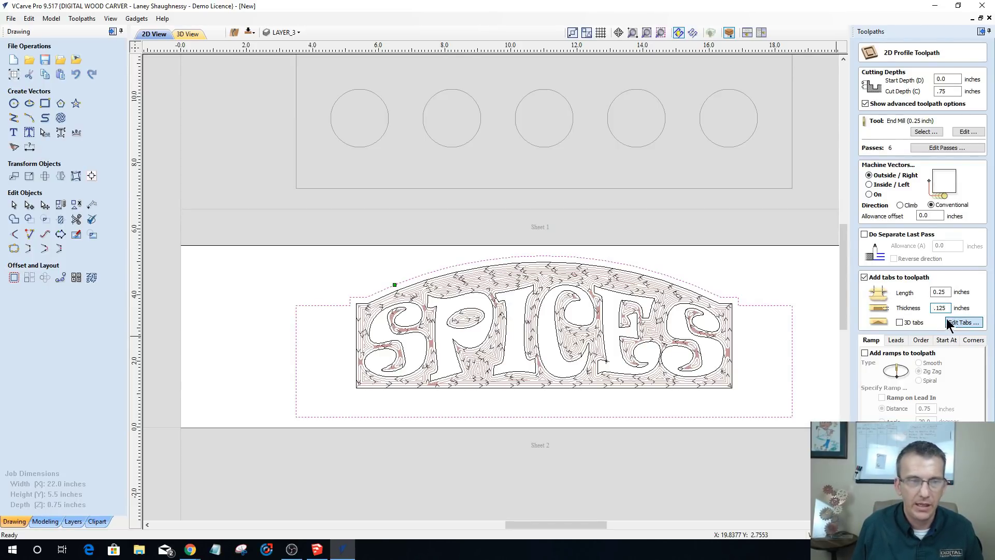
- Place eight tabs on the board outline, two per short side, two below and one per shoulder, and calculate the toolpath as Shee2_ProfileCut_.25EM
click(963, 322)
click(296, 333)
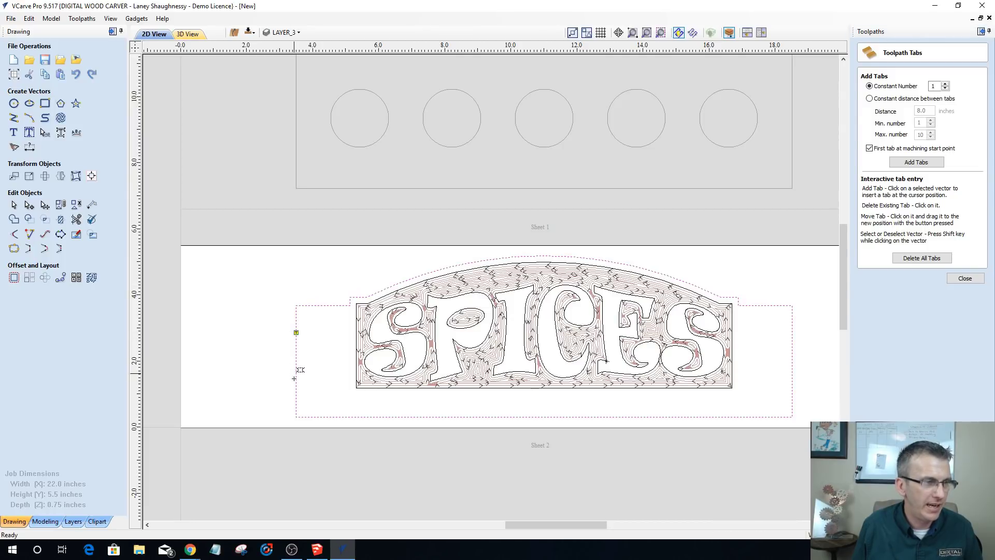
click(294, 389)
scroll(247, 304, down, 2)
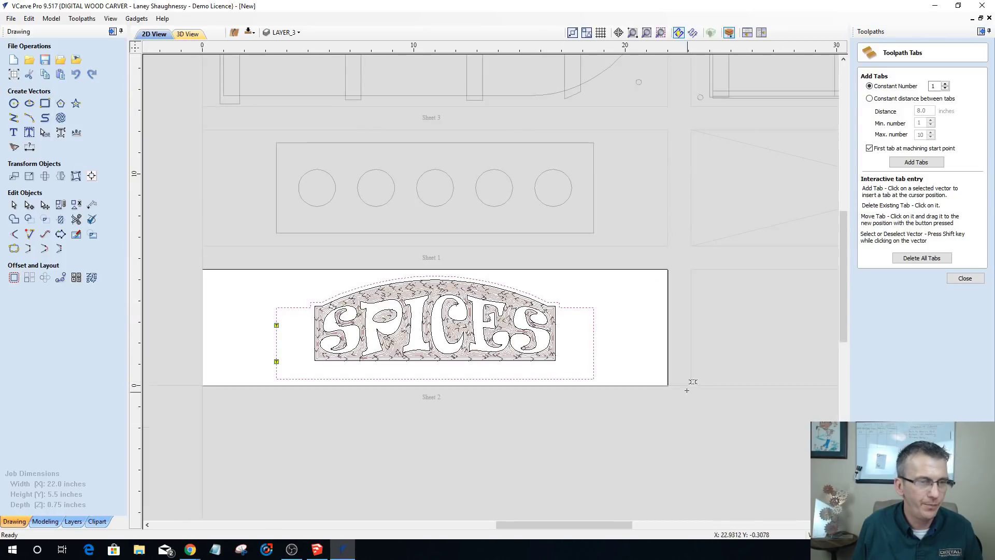
click(594, 322)
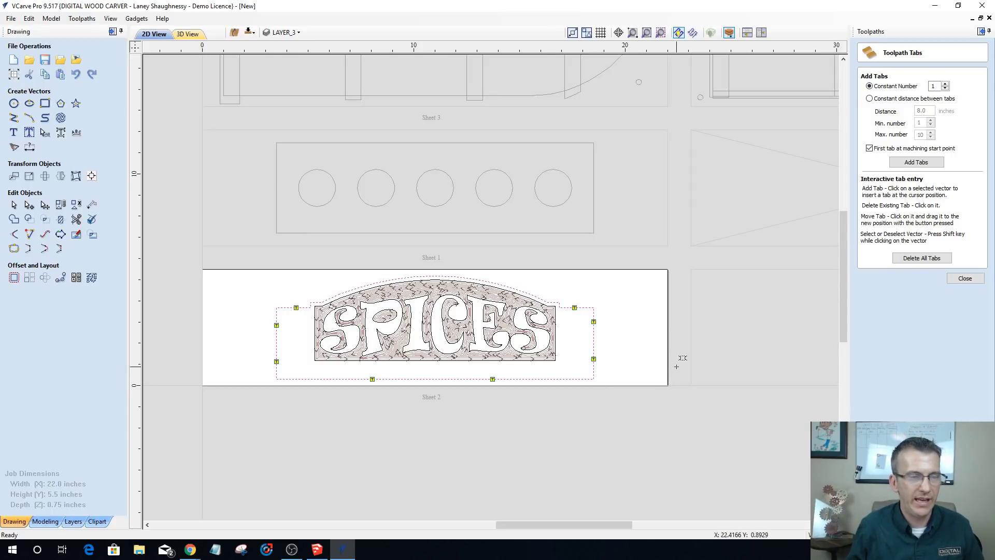
click(976, 279)
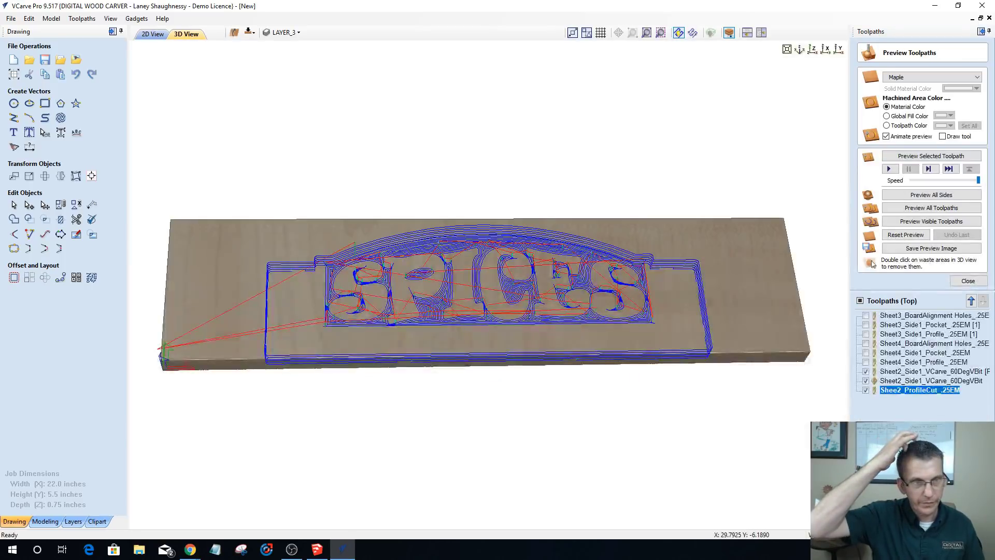
- Preview the visible sheet 2 toolpaths and examine the simulated lettering, profile cut and tabs from several angles
click(913, 222)
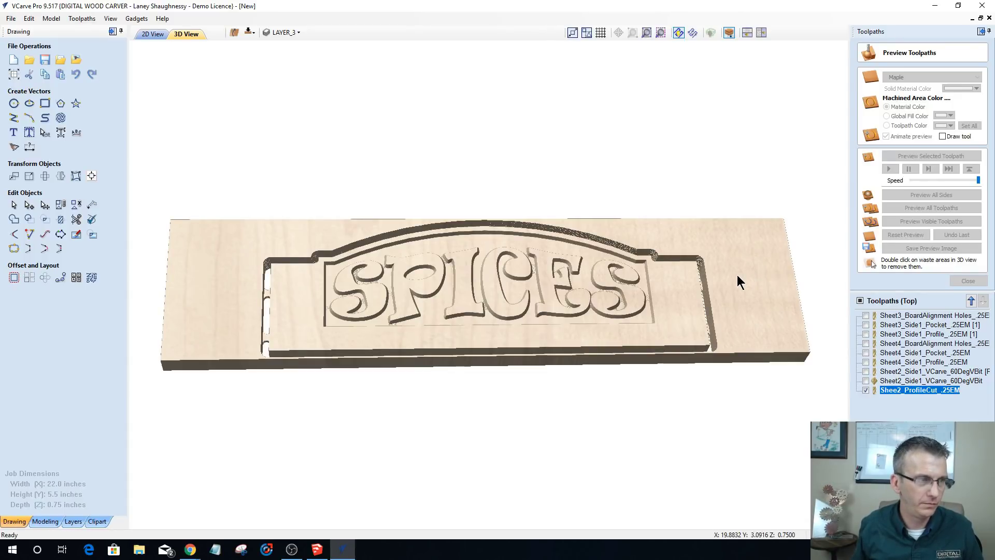
click(816, 51)
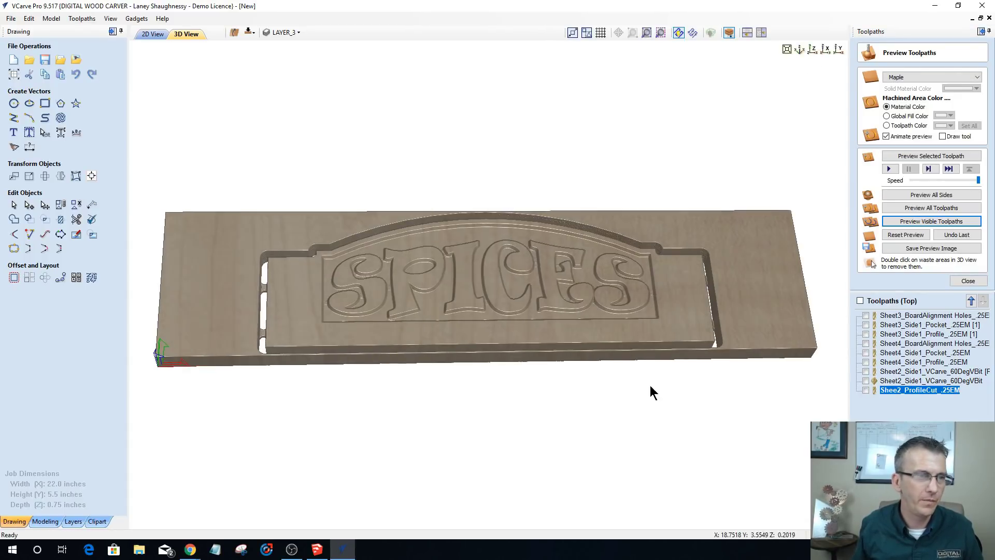
drag(444, 349, 587, 403)
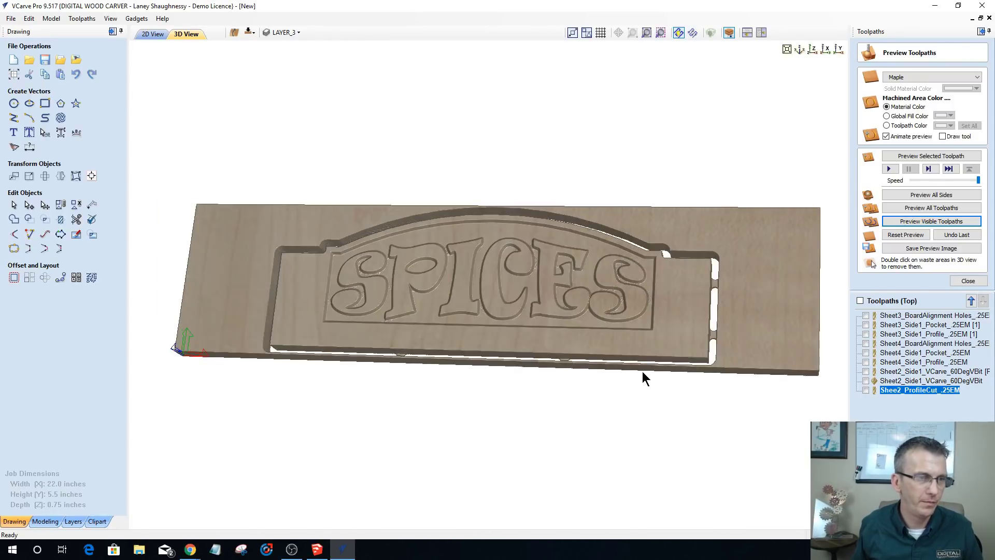
mouse_move(613, 344)
mouse_down()
mouse_move(577, 317)
mouse_move(648, 338)
mouse_move(590, 358)
mouse_move(600, 350)
mouse_up()
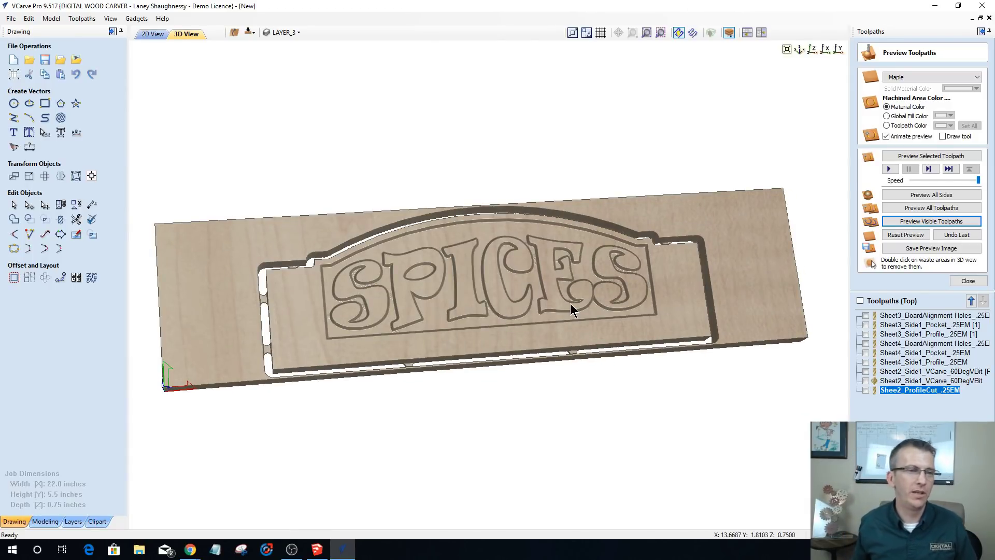
mouse_move(422, 311)
mouse_down()
mouse_move(469, 251)
mouse_move(451, 293)
mouse_move(284, 278)
mouse_up()
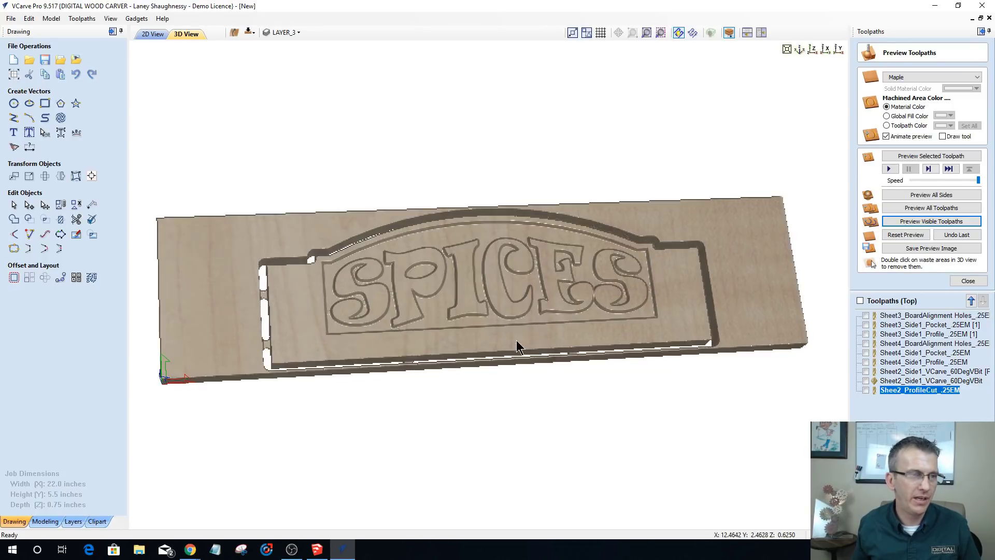
mouse_move(517, 344)
mouse_down()
mouse_move(506, 351)
mouse_move(472, 322)
mouse_up()
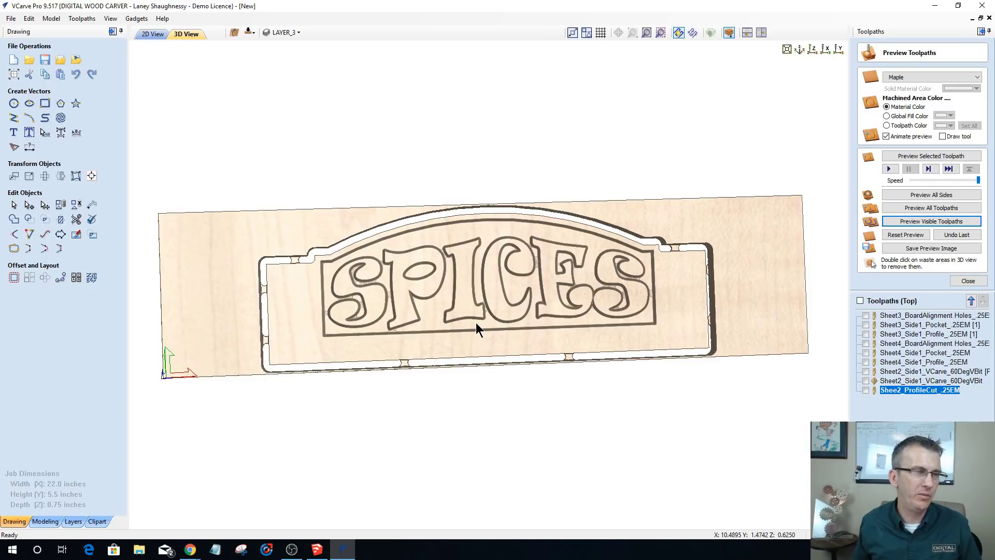
- Return to the 2D drawing and make sheet 1, holding the board with five circles, the active sheet through part nesting
click(147, 31)
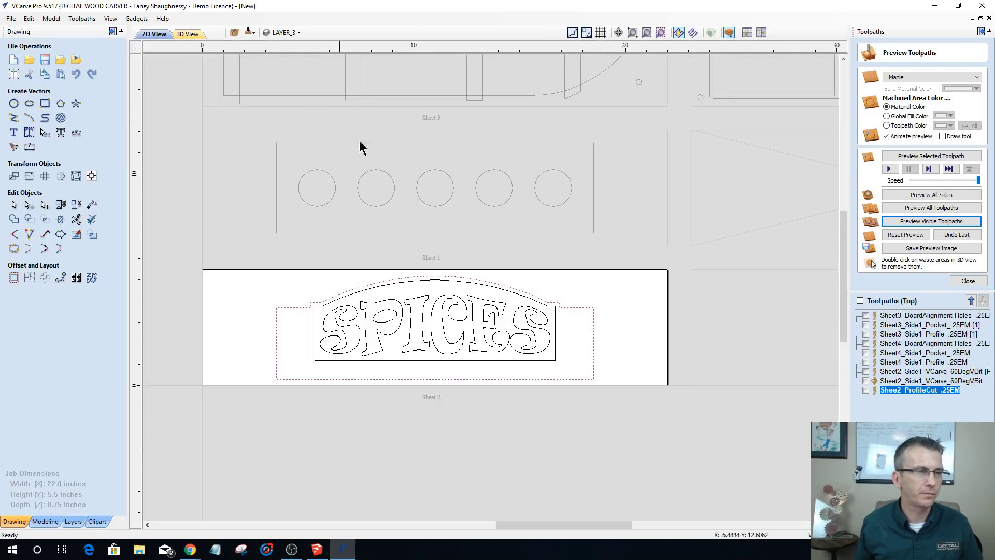
scroll(579, 368, down, 3)
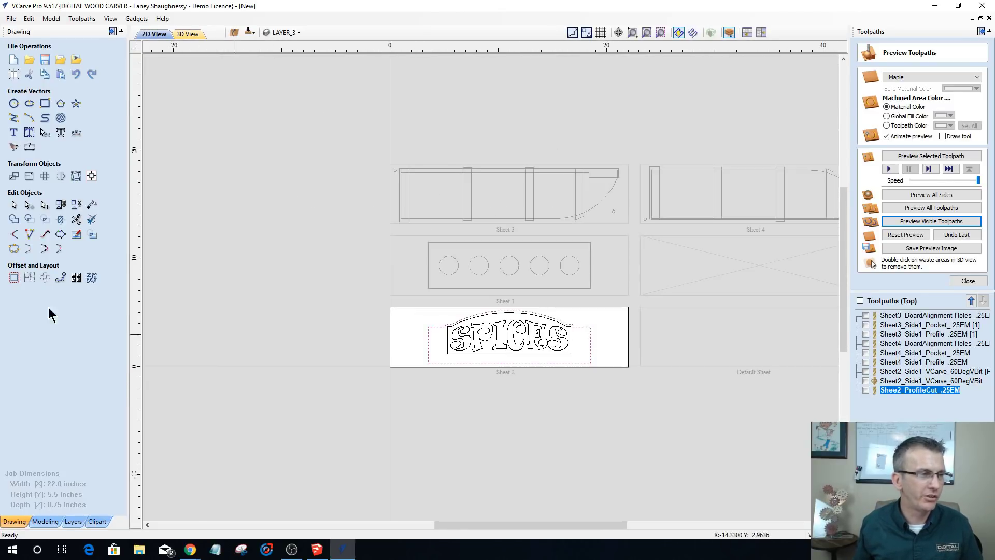
click(97, 280)
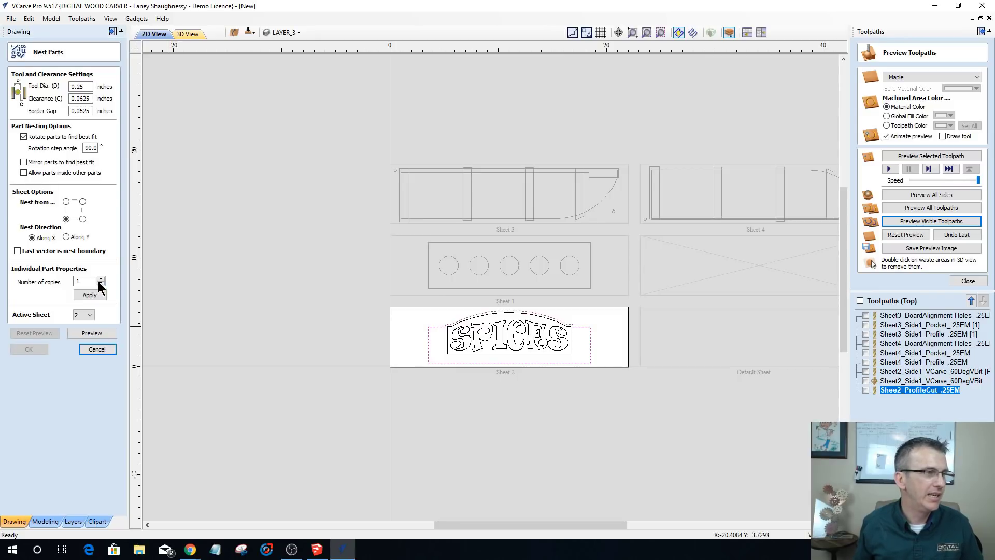
click(90, 315)
click(87, 333)
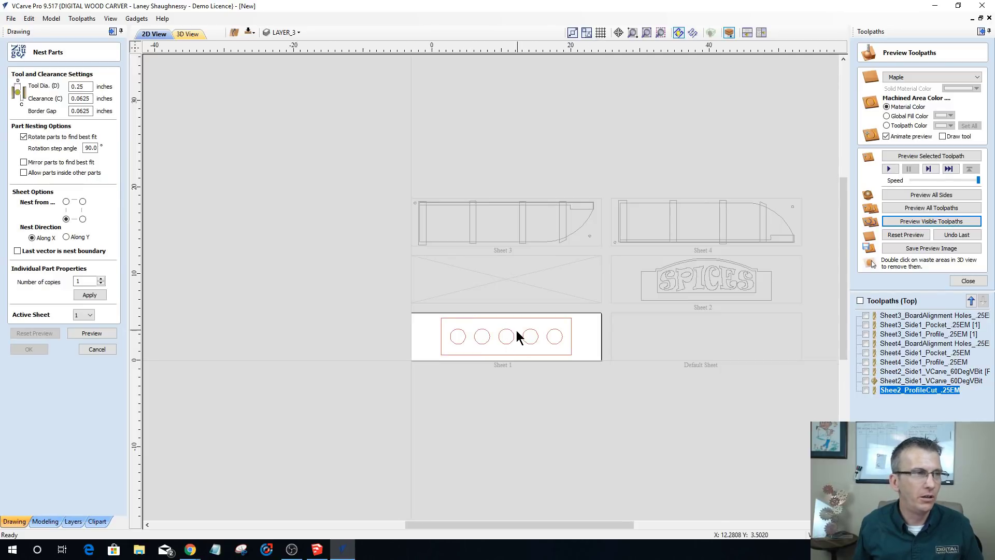
scroll(535, 328, down, 2)
scroll(218, 249, down, 2)
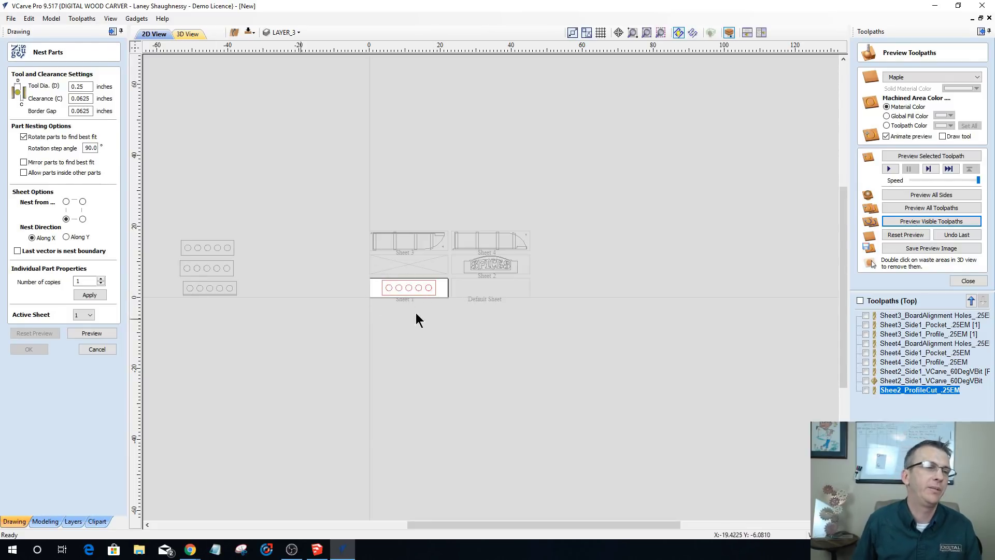
- Close the part nesting form and select only the five circles on sheet 1
scroll(390, 297, up, 1)
scroll(390, 297, up, 6)
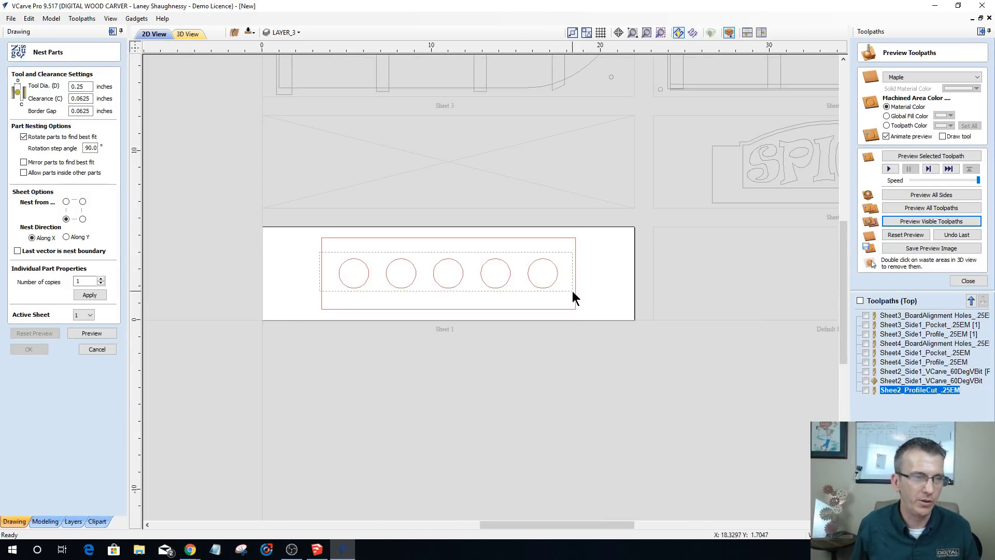
click(574, 296)
click(96, 349)
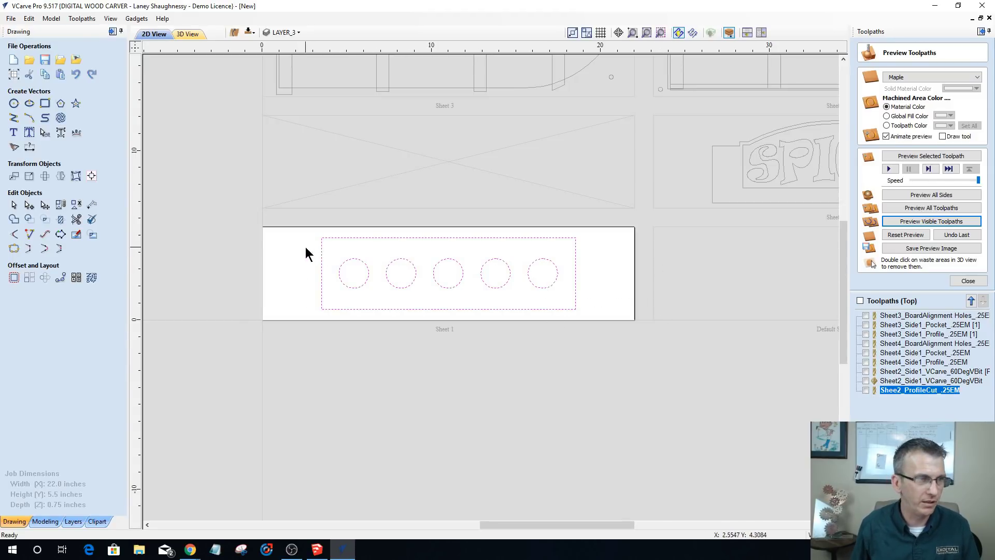
drag(300, 247, 604, 305)
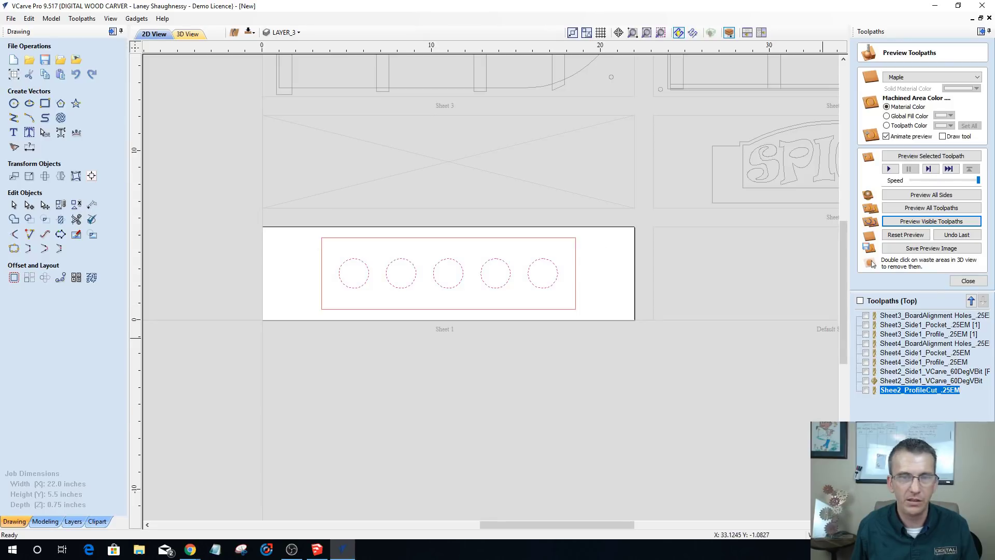
- Start a pocket toolpath for the five circles with a cut depth of 0.125 inches
click(967, 284)
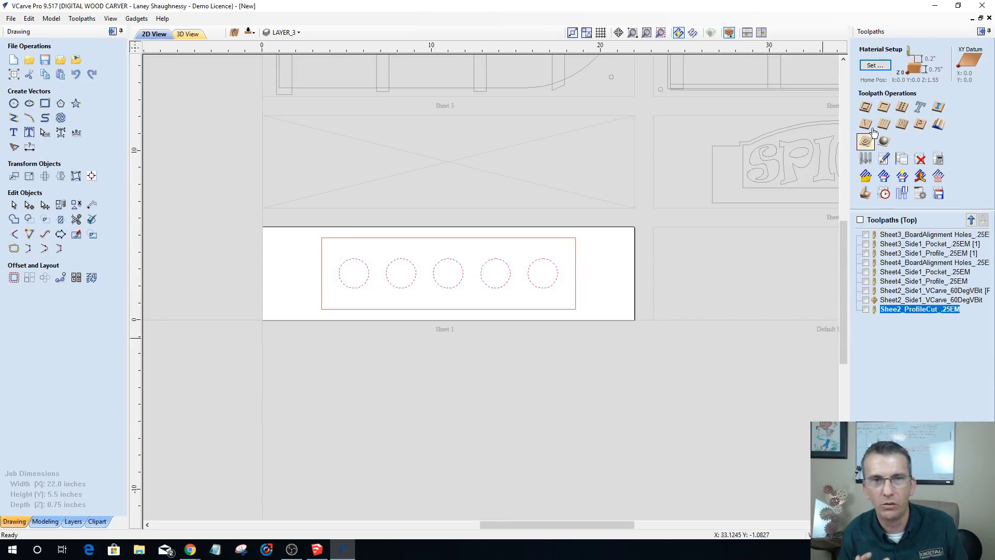
click(884, 108)
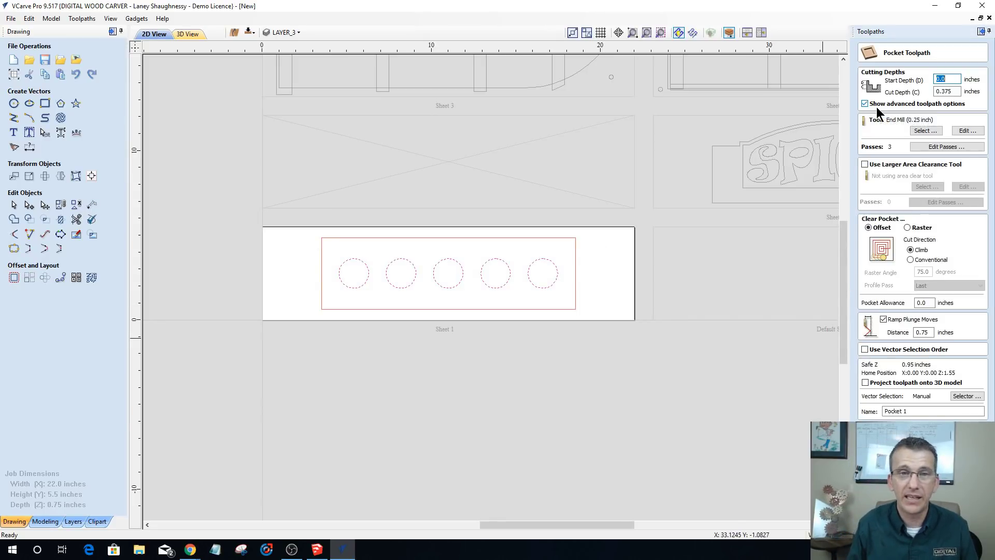
key(Tab)
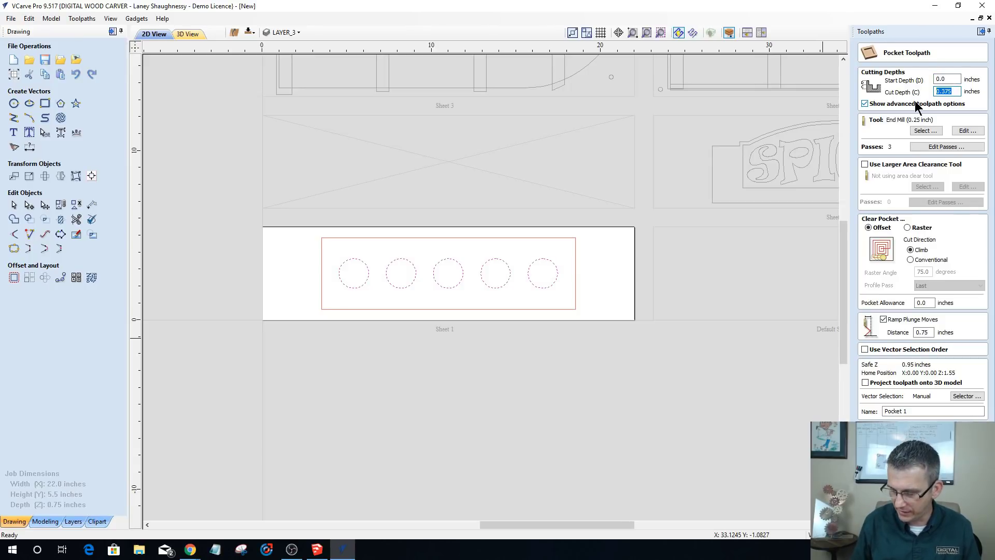
text(.125)
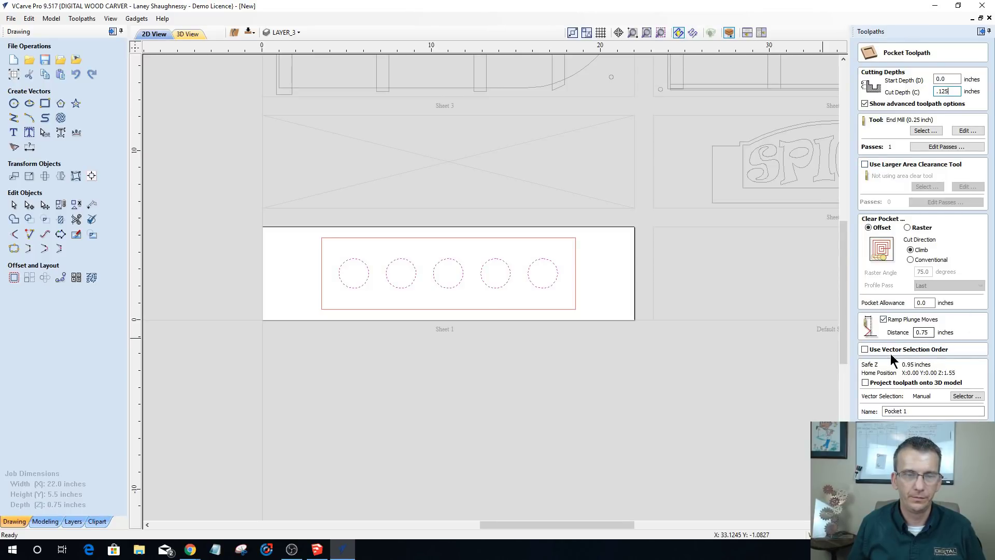
- Name the pocket toolpath Shee1_X4_.125EM and calculate it
click(916, 409)
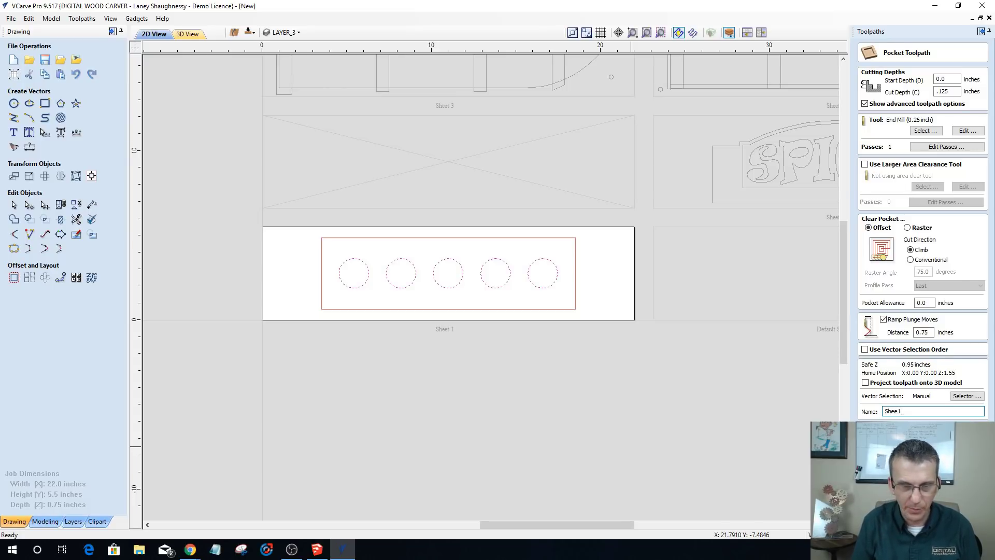
text(Shee1_)
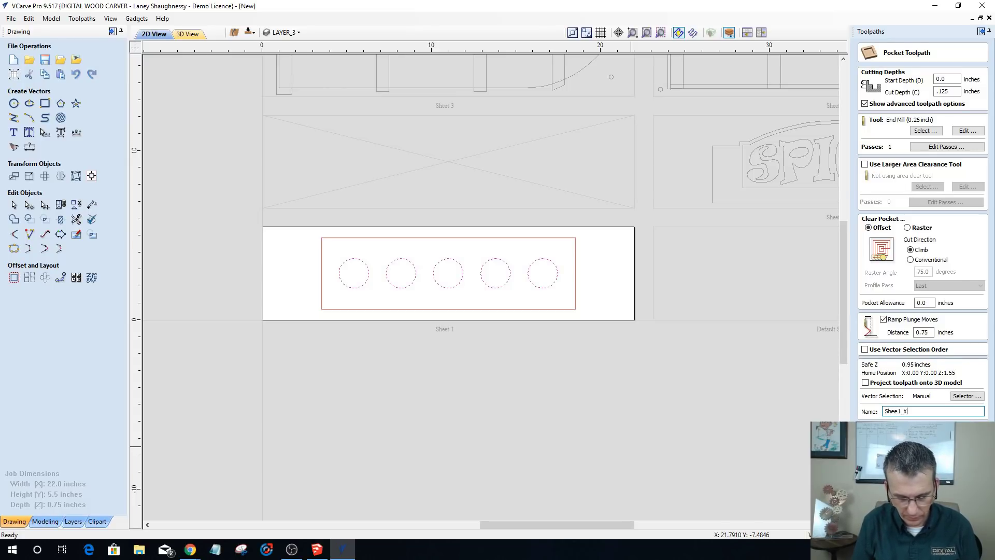
text(X4)
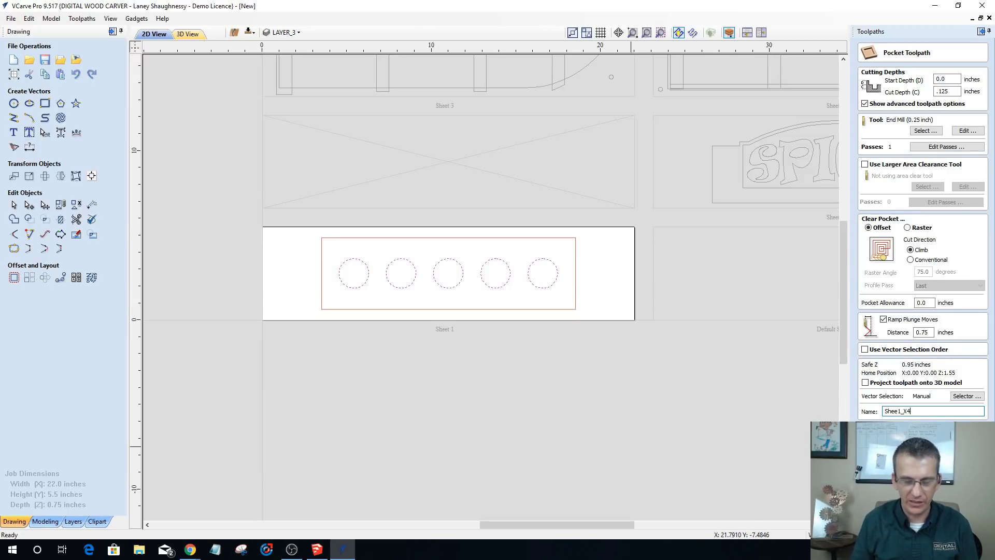
text(_)
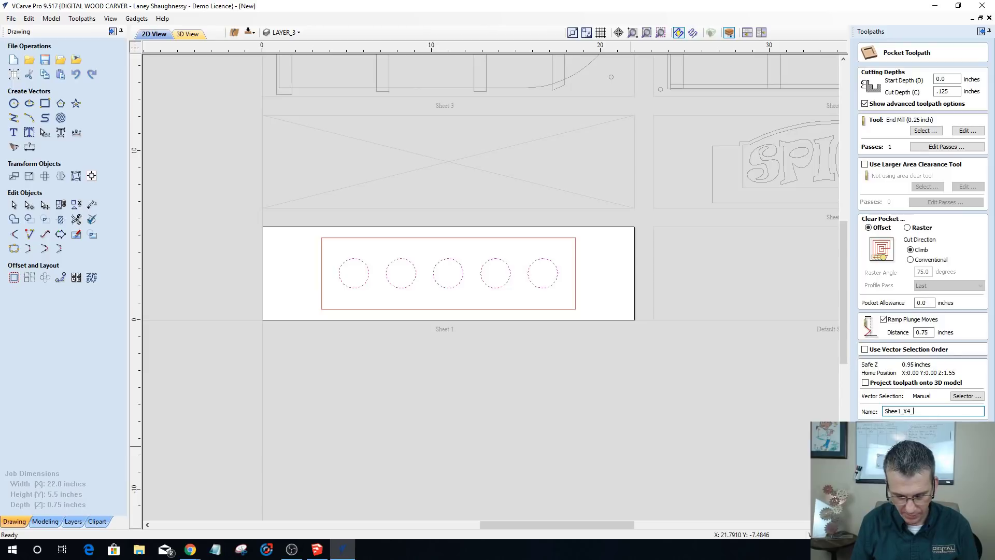
text(.125EM)
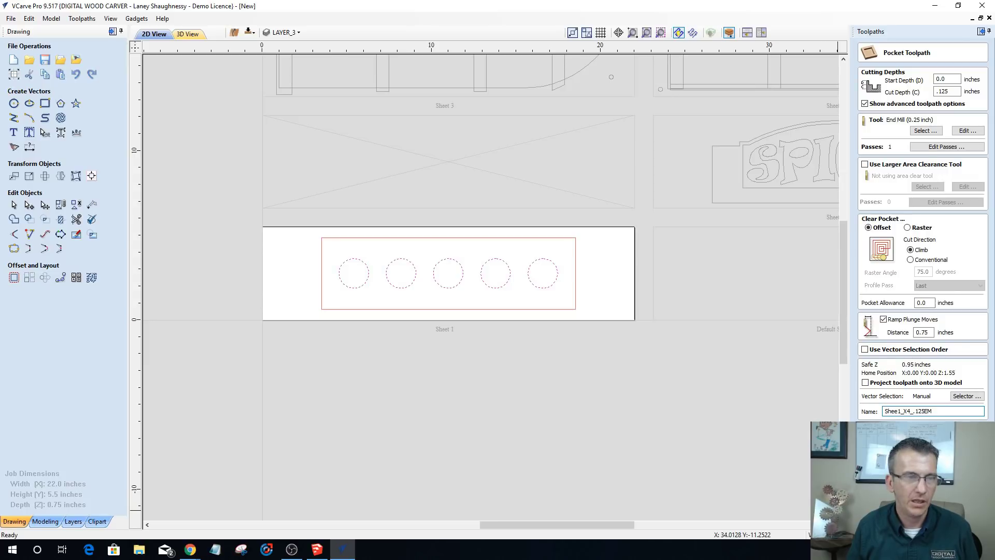
key(Return)
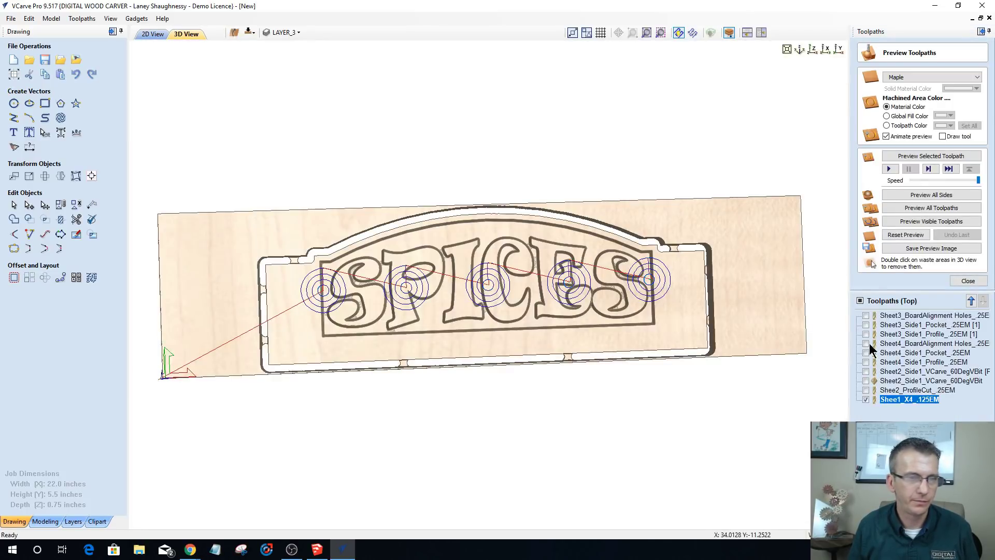
- Reset the simulation, preview the circle pocket toolpath and return to the 2D drawing
click(894, 235)
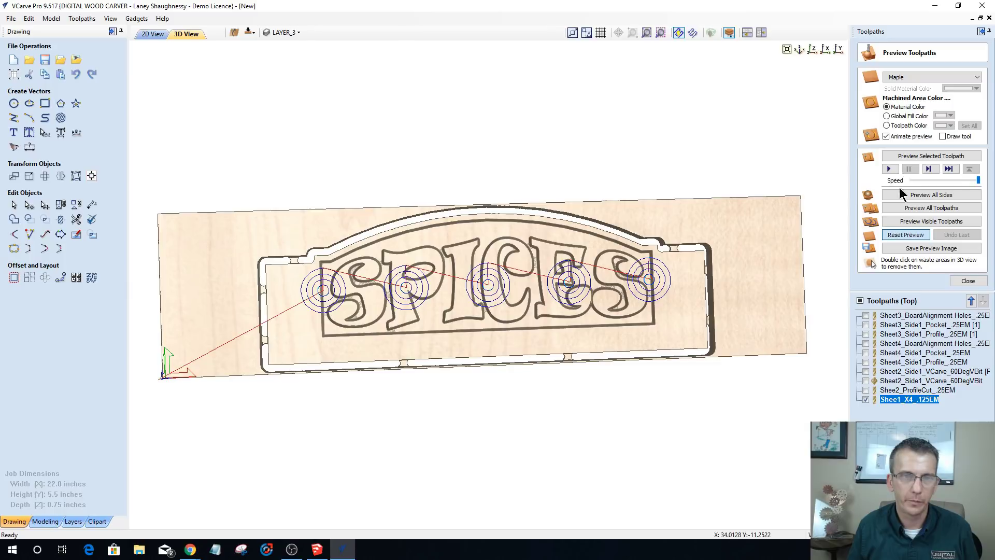
click(902, 158)
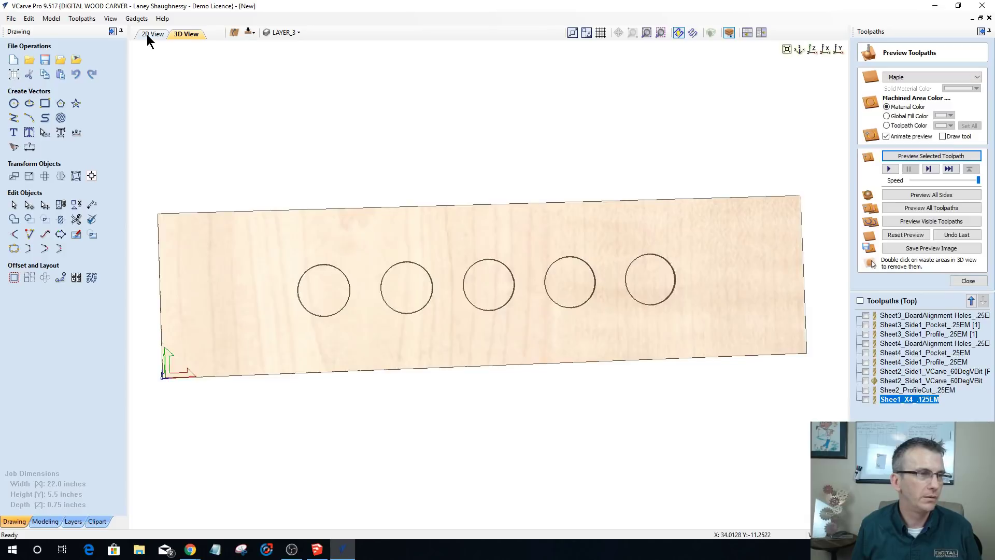
click(150, 34)
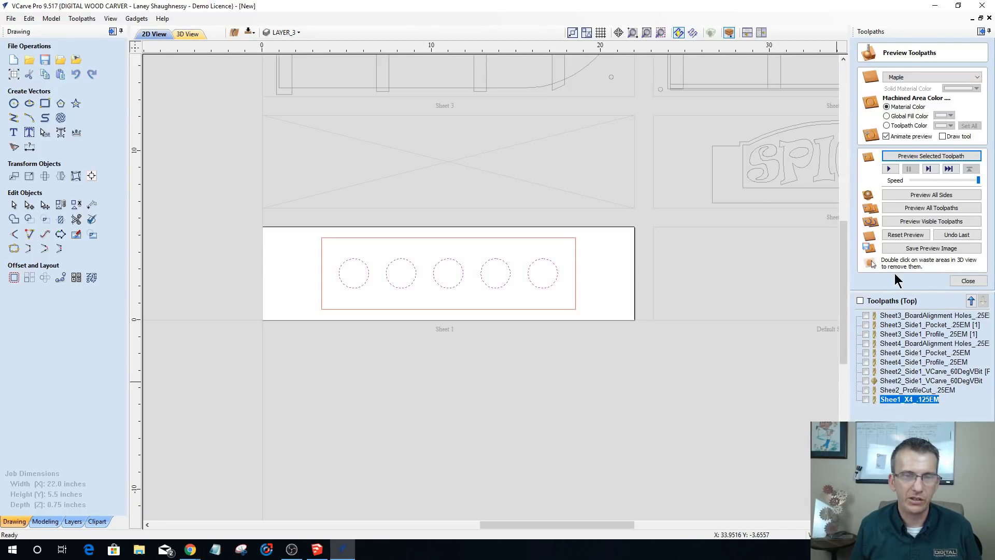
click(968, 280)
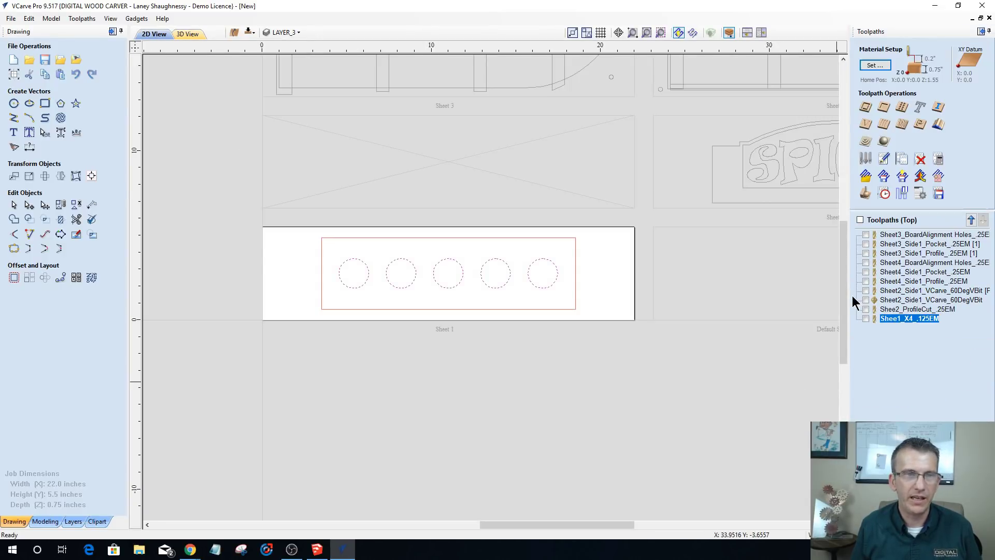
- Start a profile toolpath with zig zag ramps and tabs enabled, and make the sheet 1 board outline the only selected vector
click(866, 107)
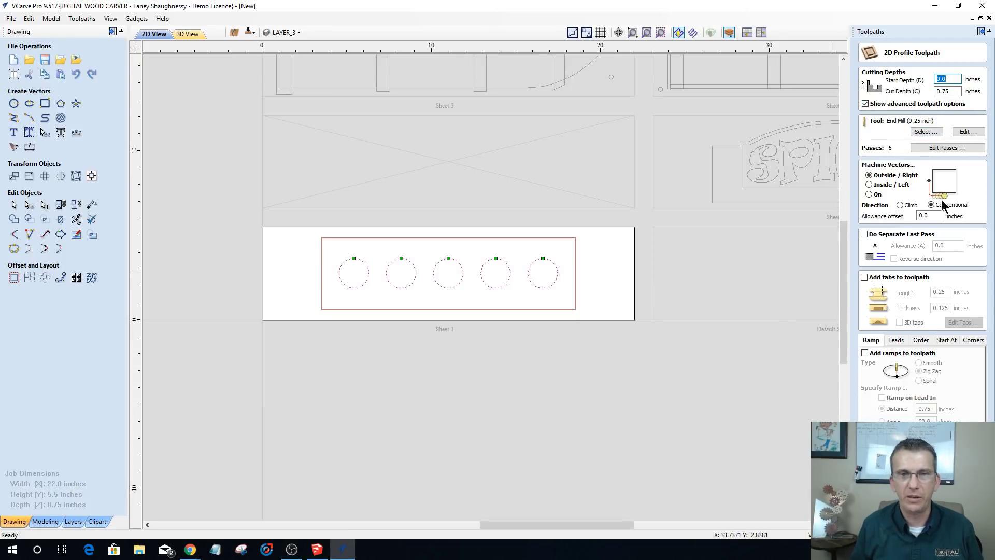
click(864, 353)
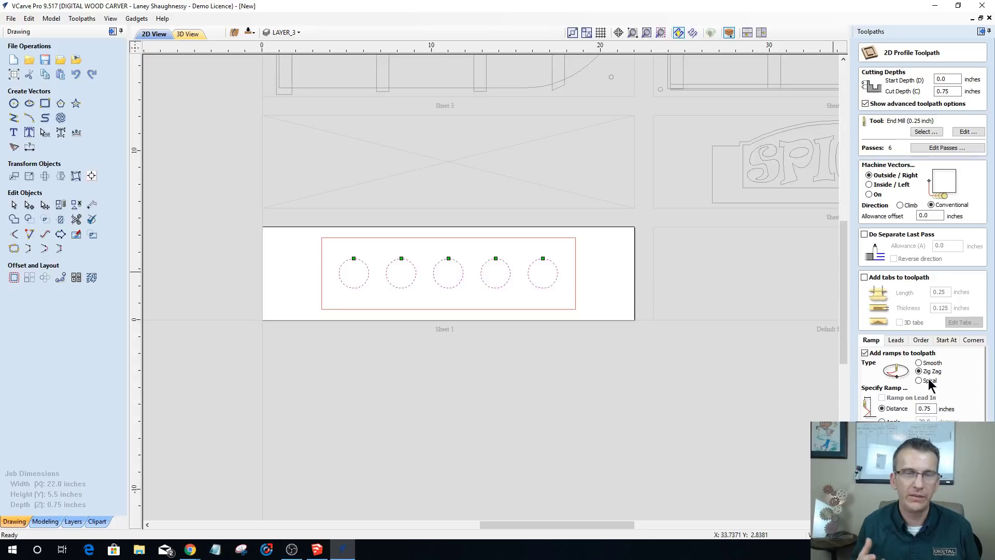
click(864, 277)
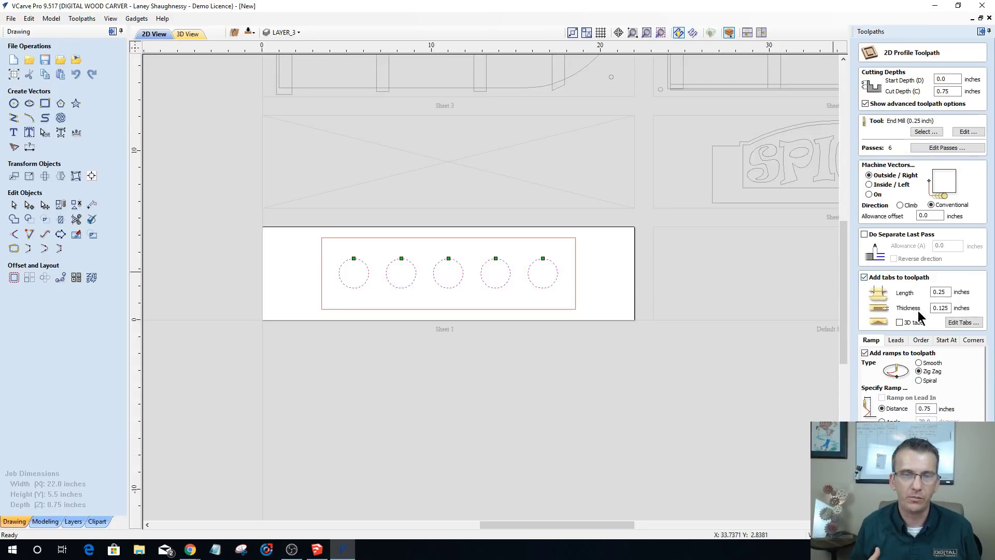
click(962, 322)
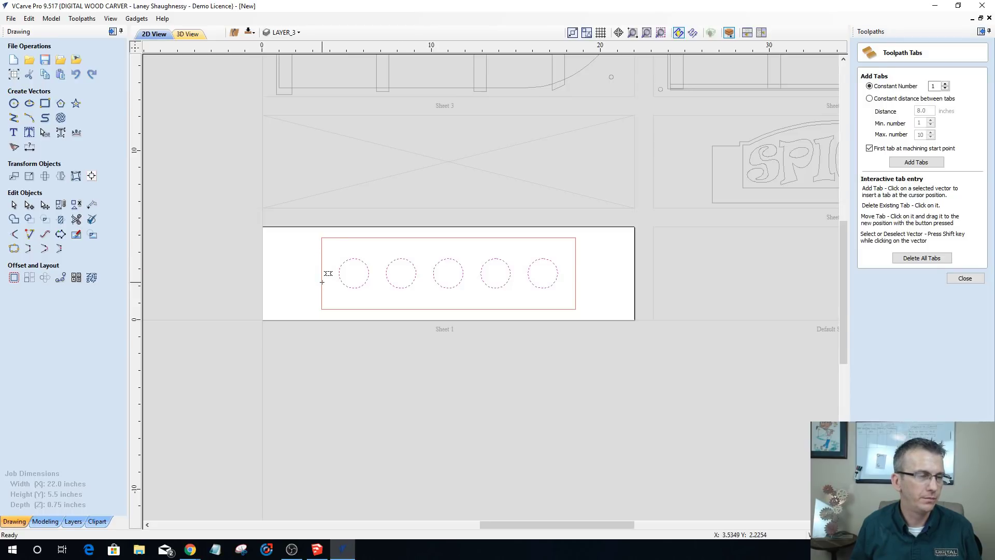
click(966, 279)
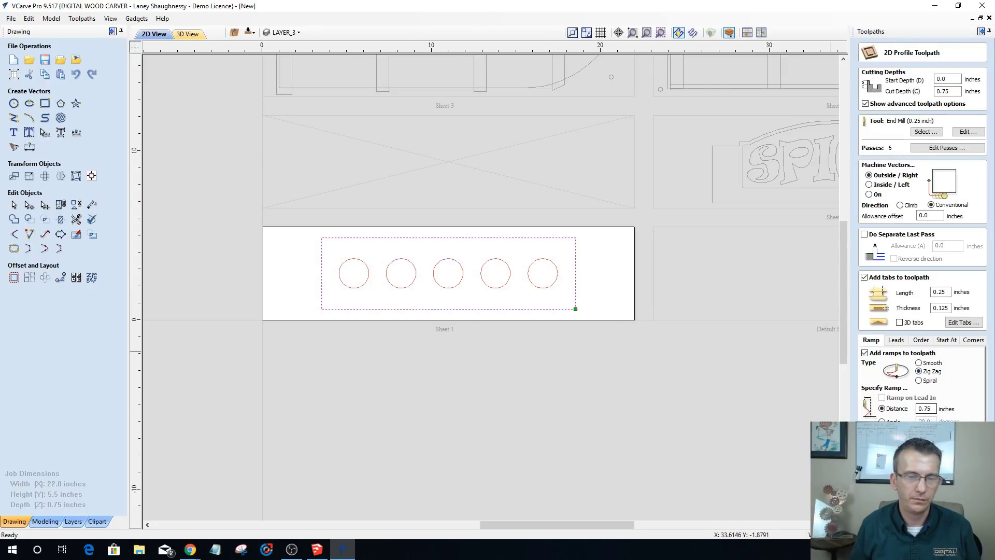
- Place four tabs on the board outline, two on each short side, and calculate the toolpath as Sheet1_X4_ProfileCut_.25EM
click(963, 322)
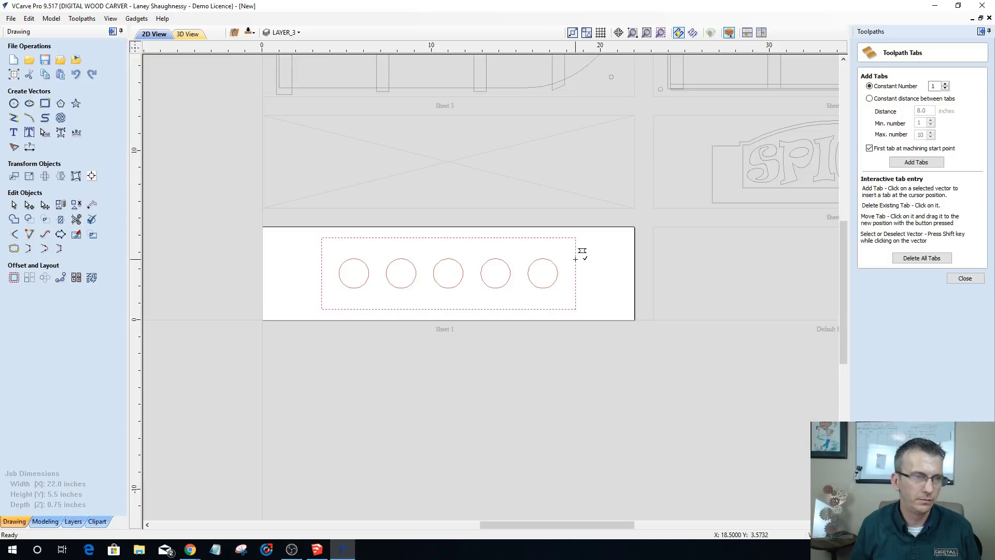
click(575, 259)
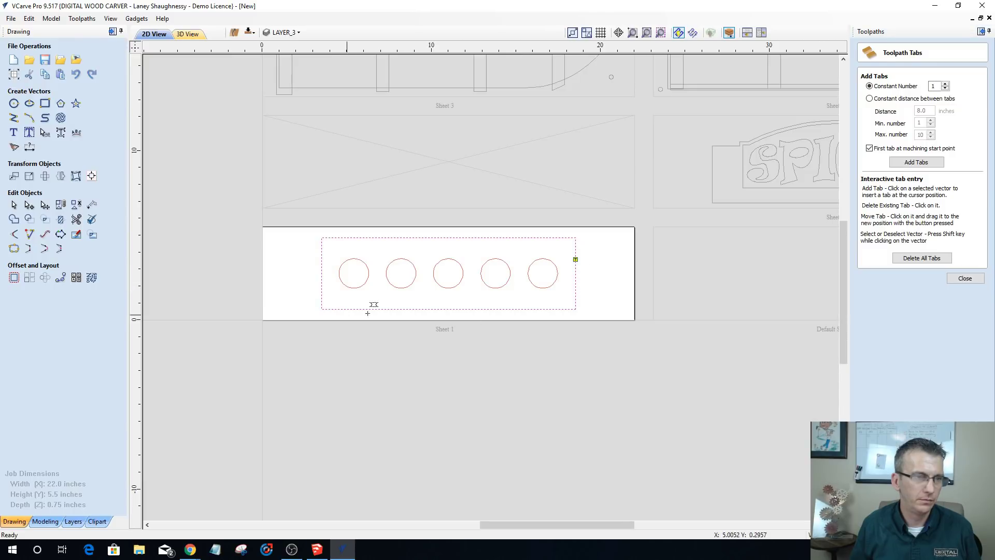
click(576, 294)
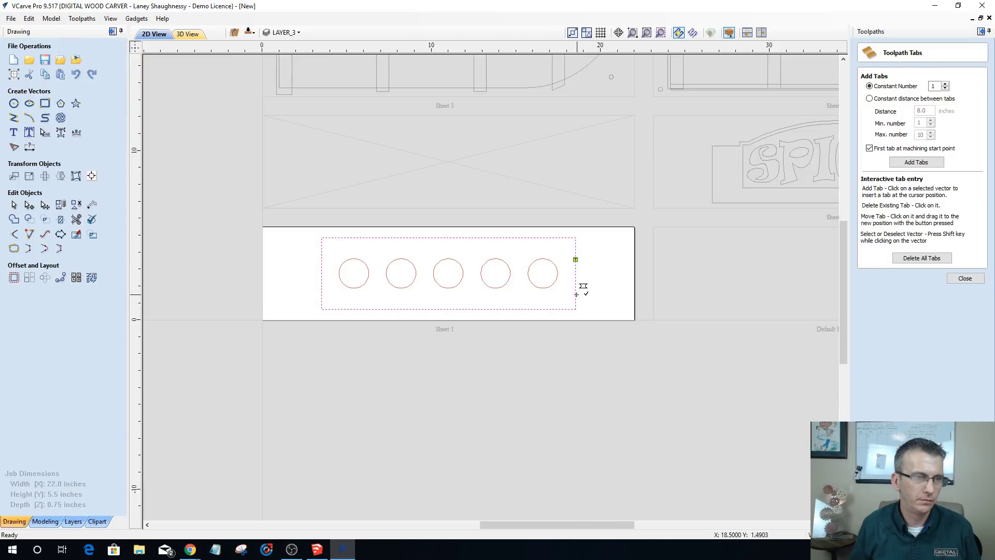
click(321, 253)
click(322, 294)
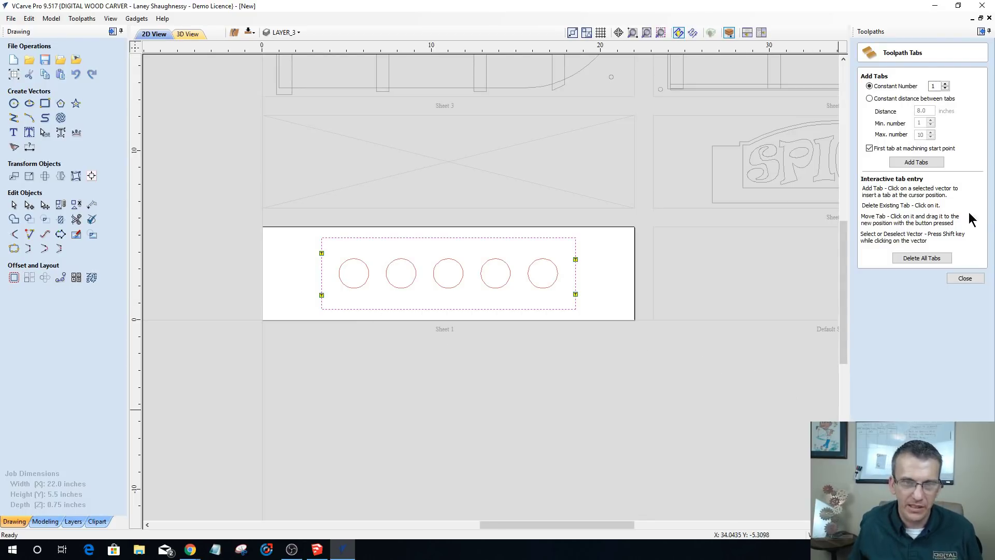
click(965, 277)
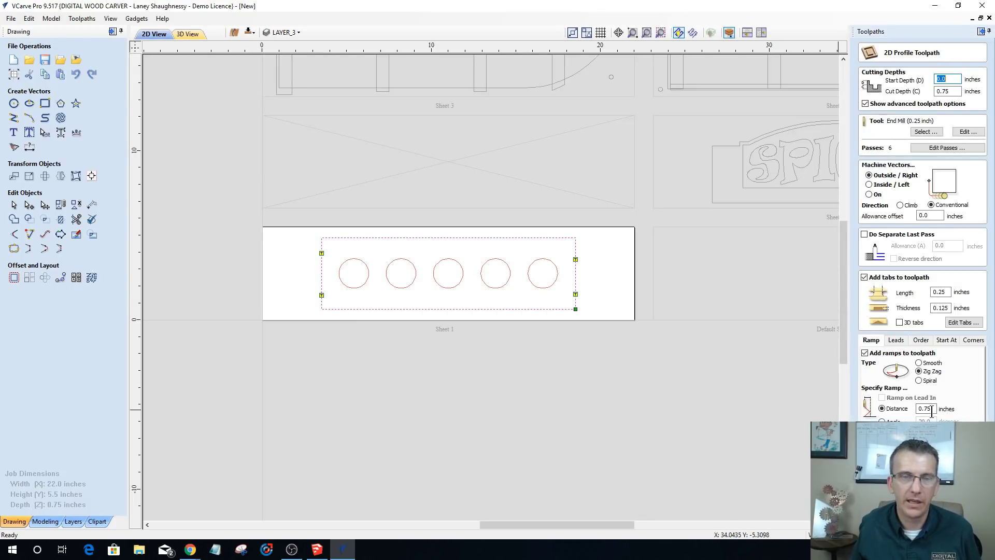
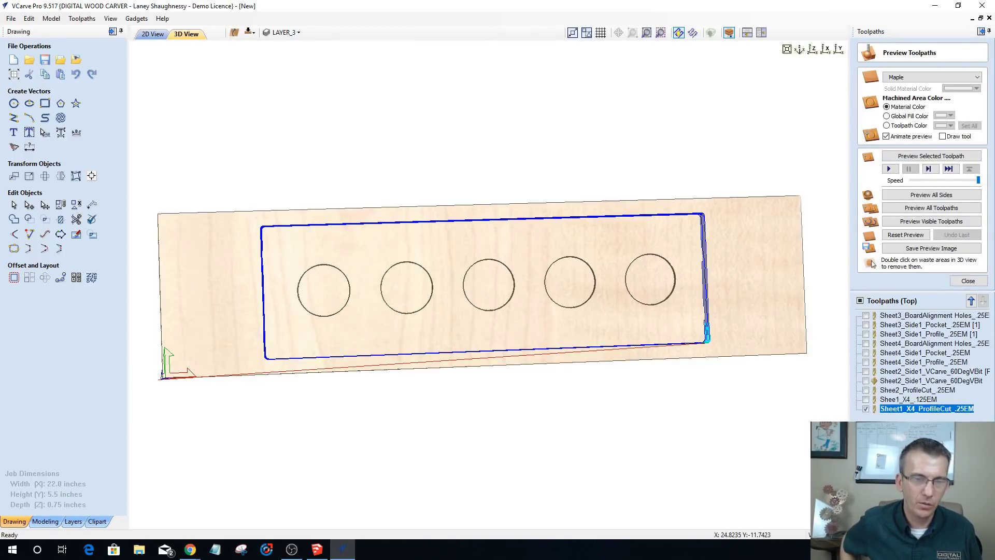
- Add zig zag ramps with a 0.75 inch distance to Shee2_ProfileCut_.25EM, recalculate it and hide both visible profile toolpaths
double_click(898, 409)
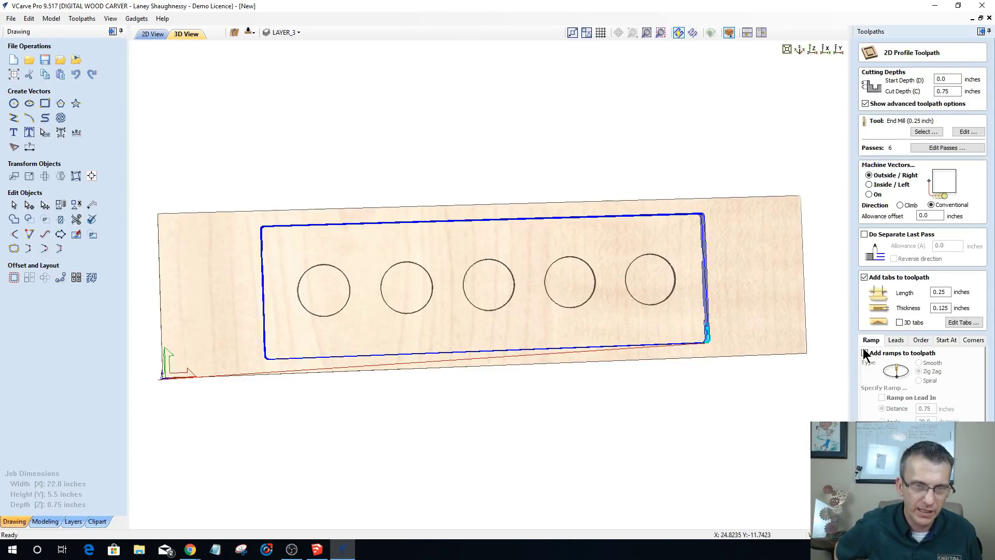
click(864, 354)
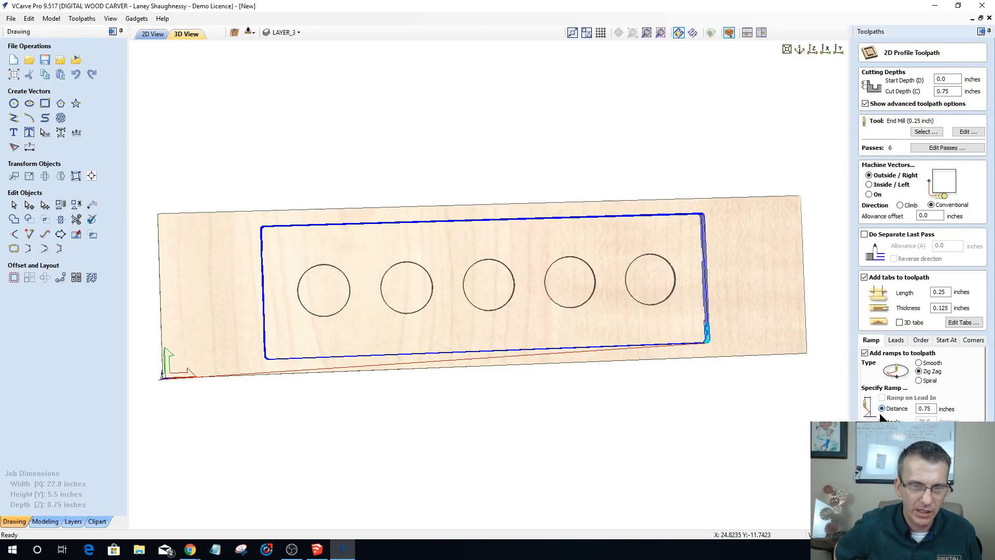
click(919, 484)
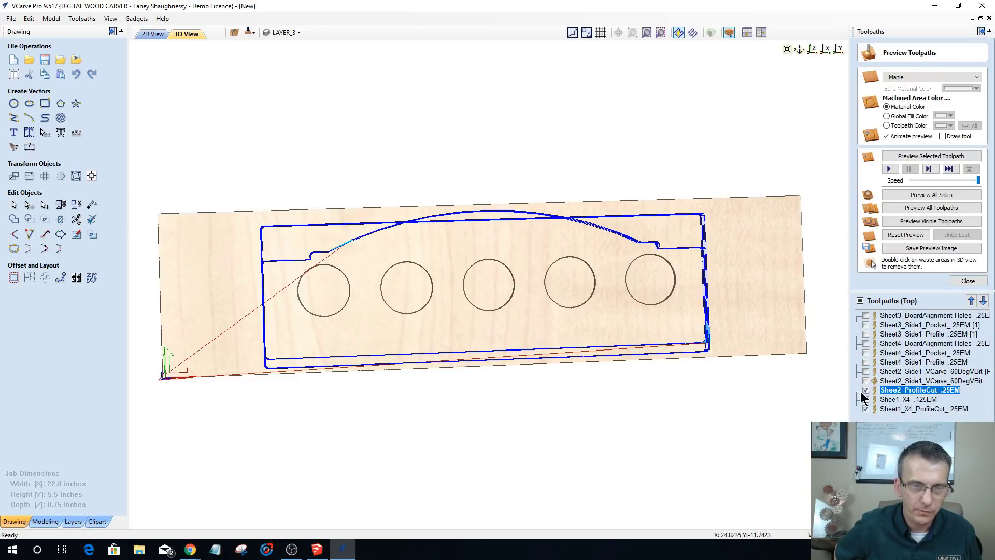
click(865, 409)
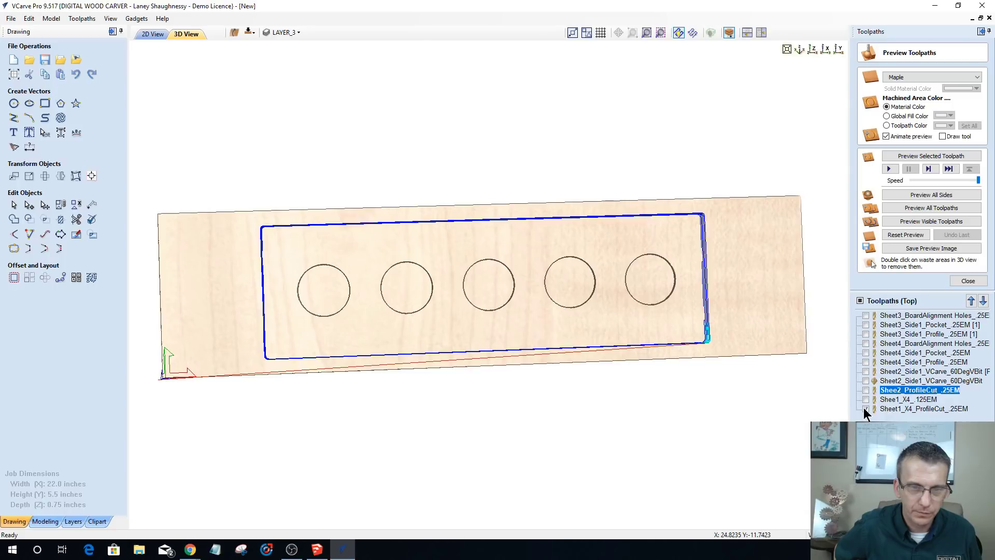
click(865, 389)
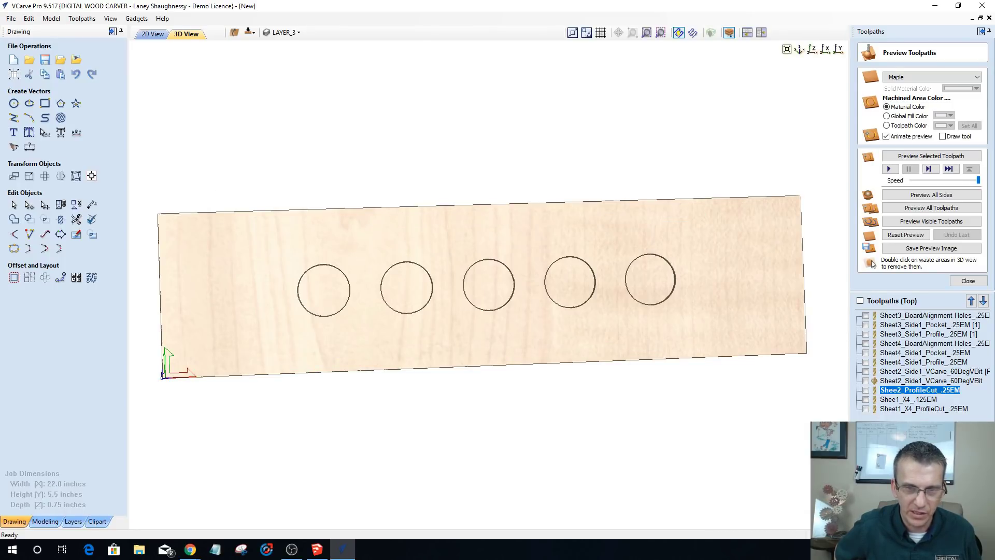
- Open the Sheet4_Side1_Profile_.25EM toolpath, check its ramp settings and close it
click(892, 362)
double_click(892, 362)
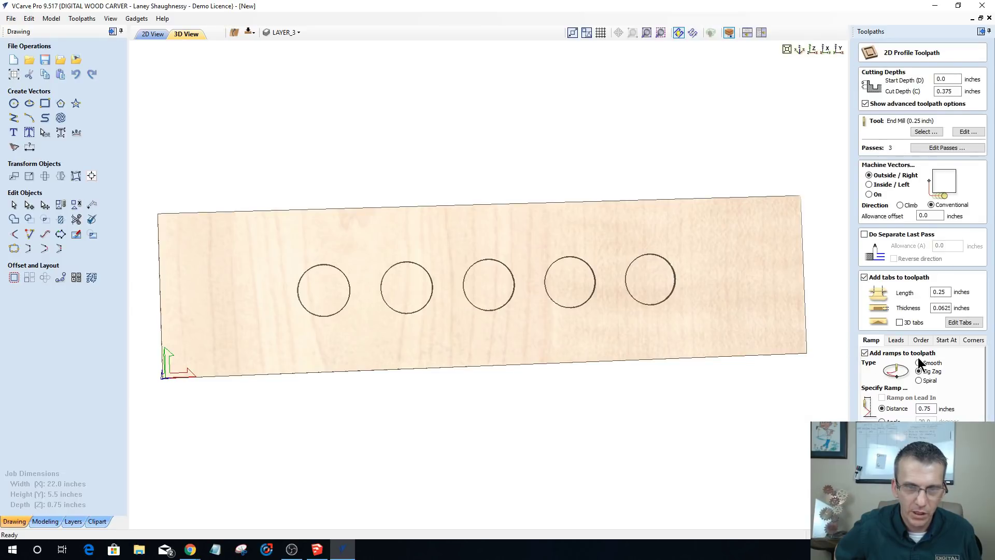
click(886, 523)
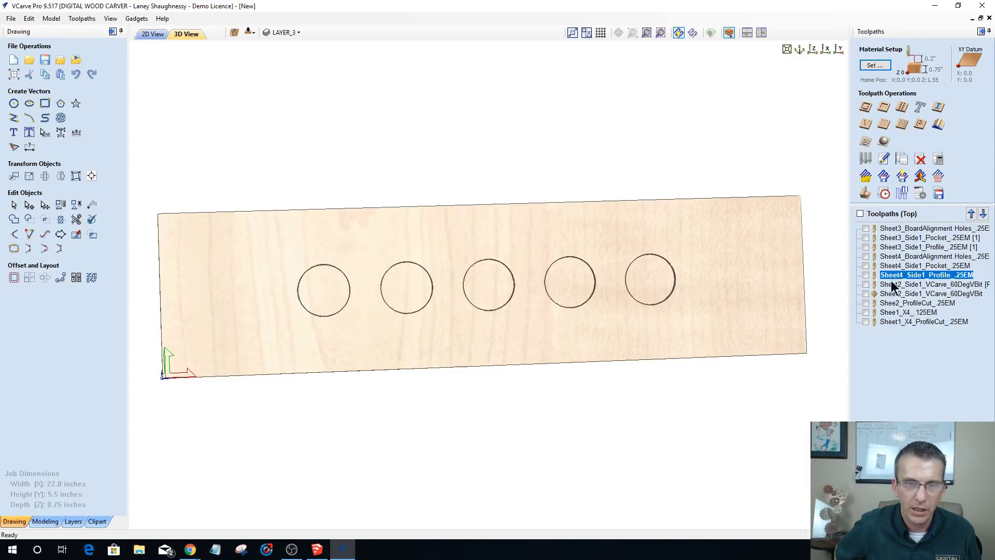
- Switch to the bottom side, add zig zag ramps with a 0.75 inch distance to Profile 1 and recalculate it as Sheet4_Profile_.25EM
click(249, 32)
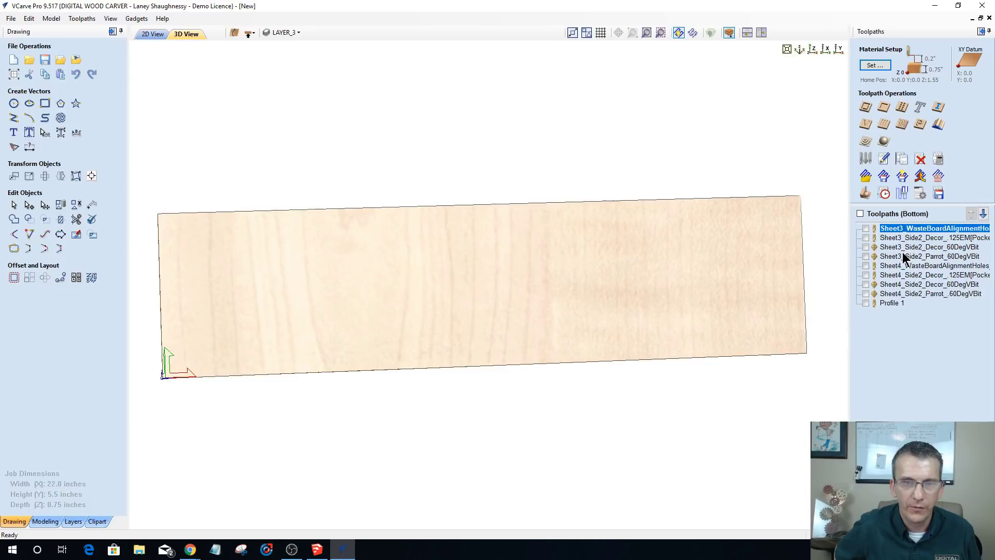
click(891, 303)
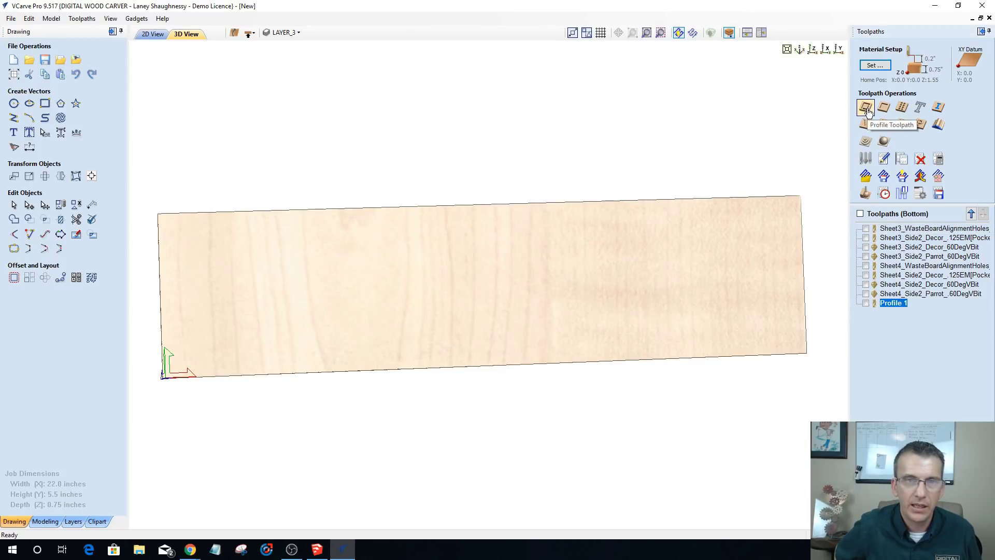
double_click(885, 303)
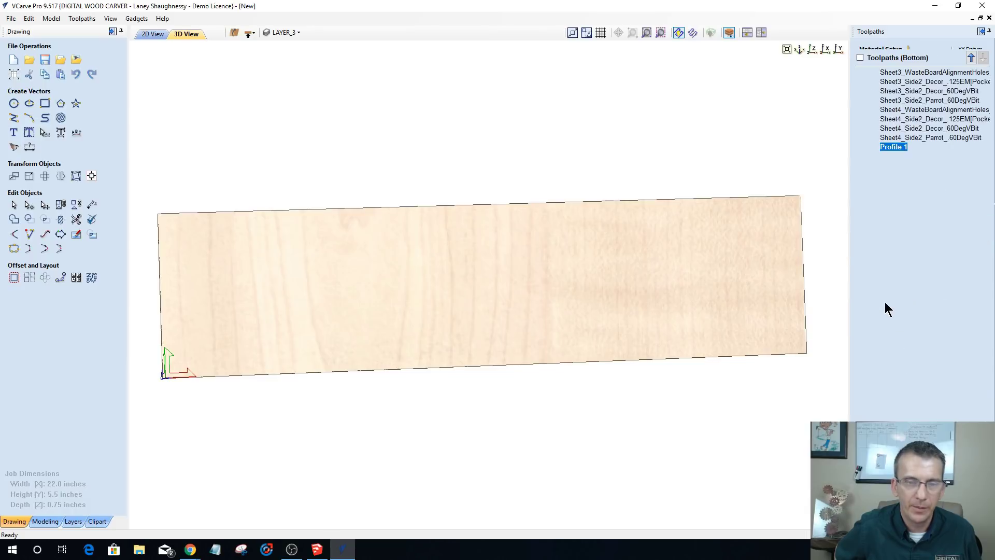
click(865, 353)
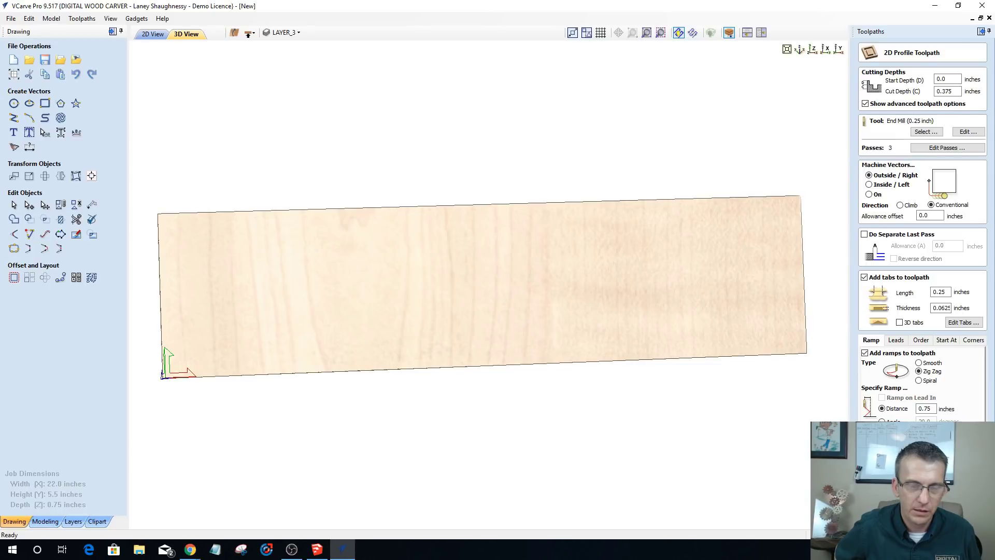
click(146, 35)
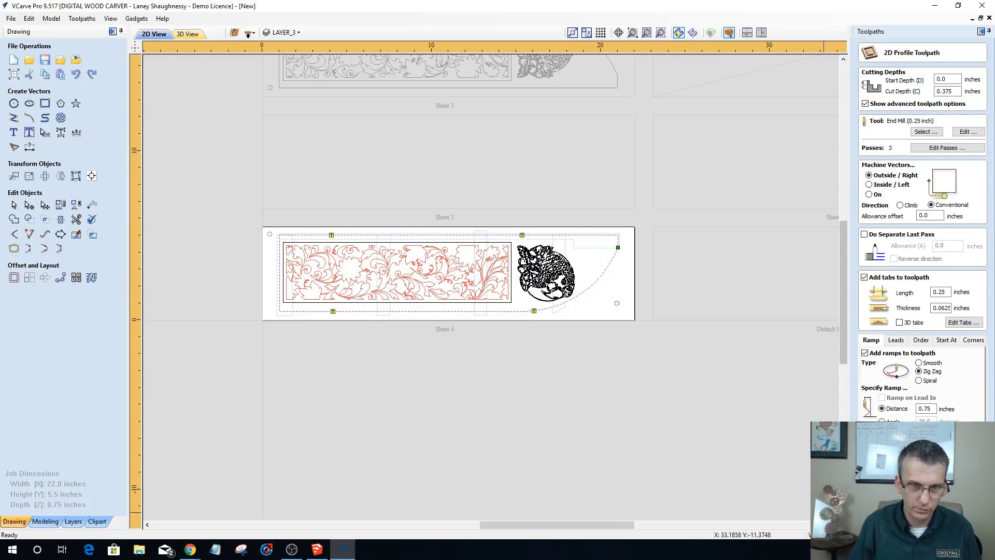
click(891, 519)
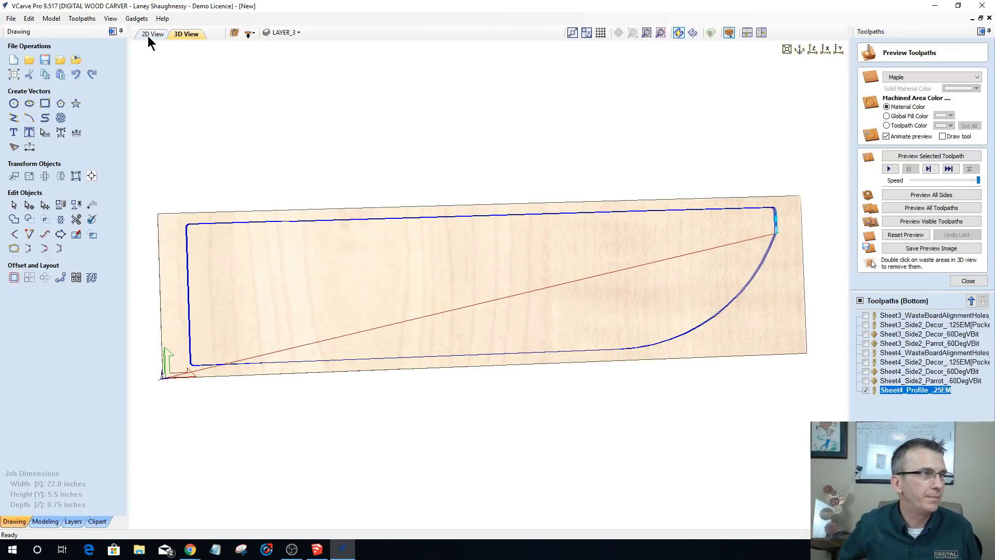
- Hide the Sheet4_Profile_.25EM toolpath in the 2D view and make sheet 3 the active sheet
click(147, 35)
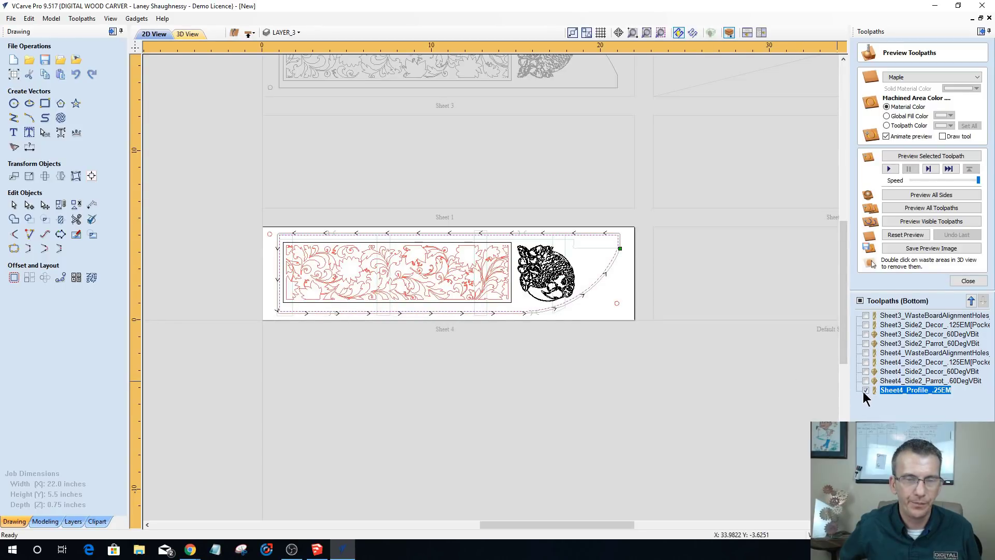
click(865, 390)
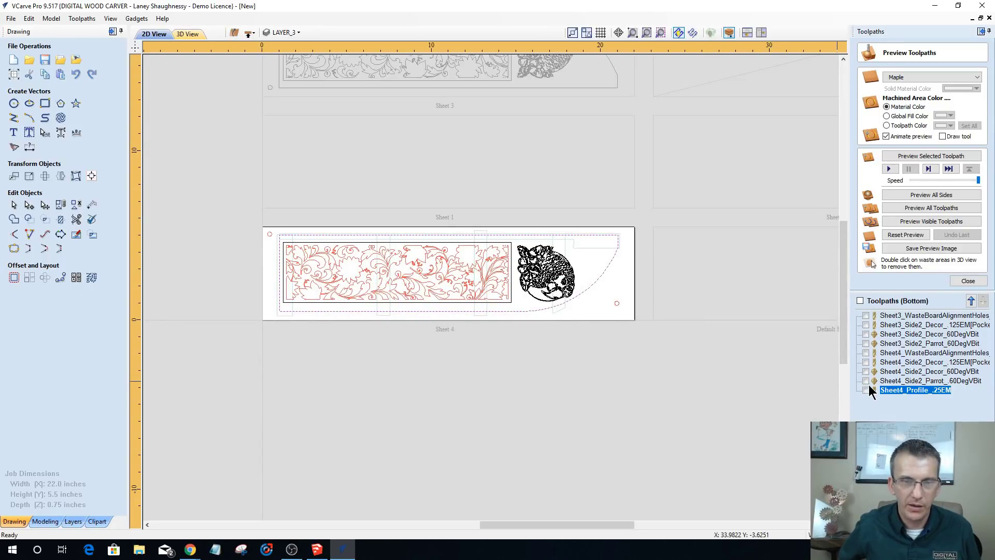
drag(894, 390, 905, 347)
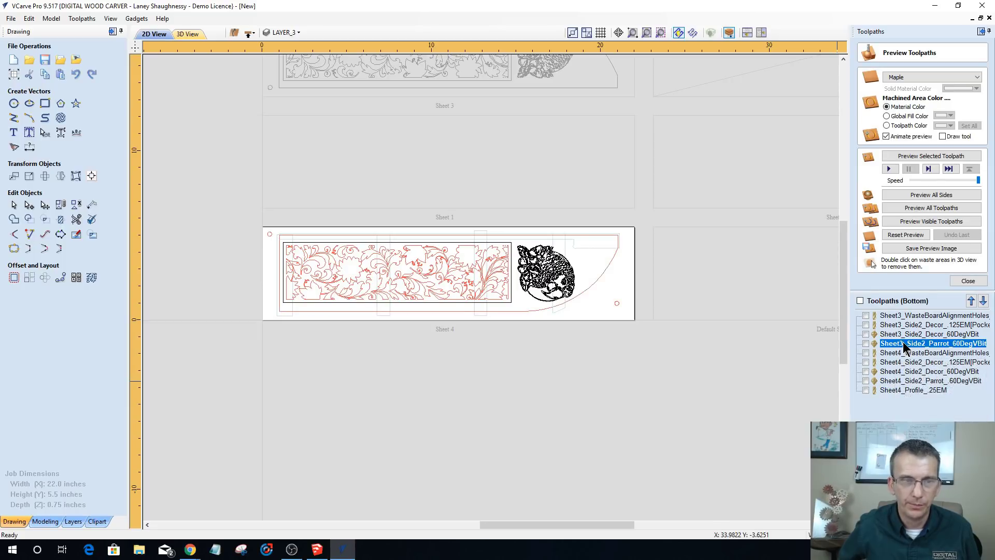
click(91, 277)
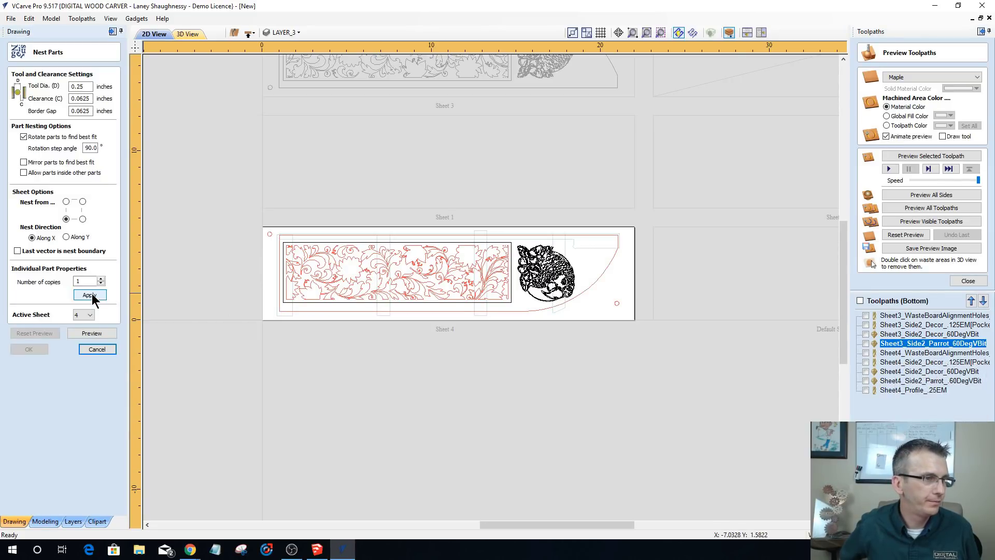
click(88, 315)
click(86, 348)
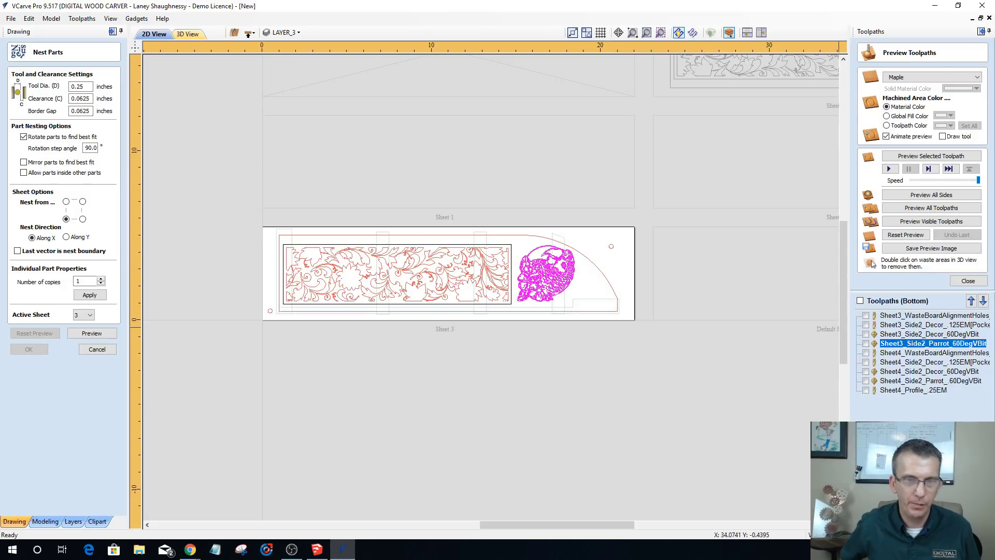
click(967, 281)
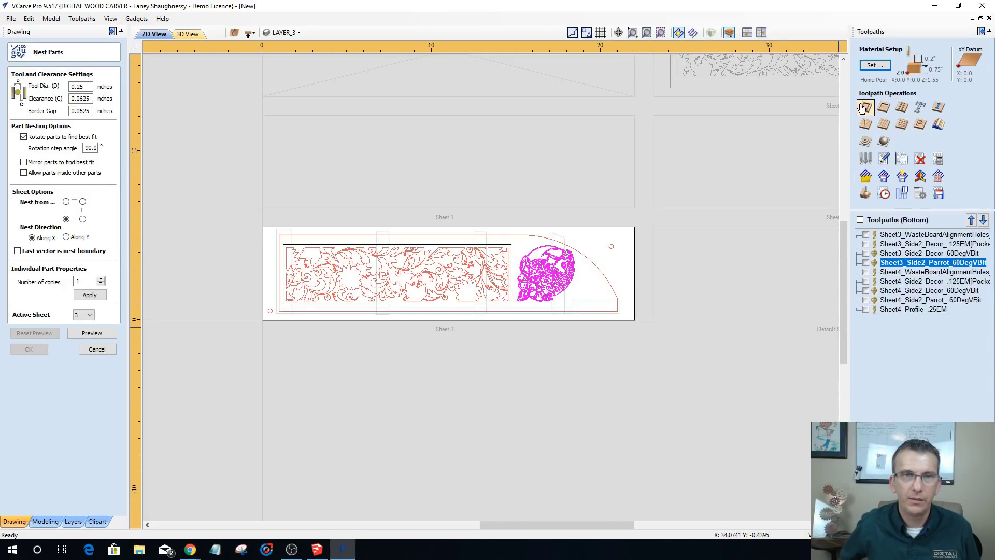
- Start a profile toolpath on sheet 3's bottom-side board outline with zig zag ramps at 0.75 inch distance and tabs enabled
click(616, 306)
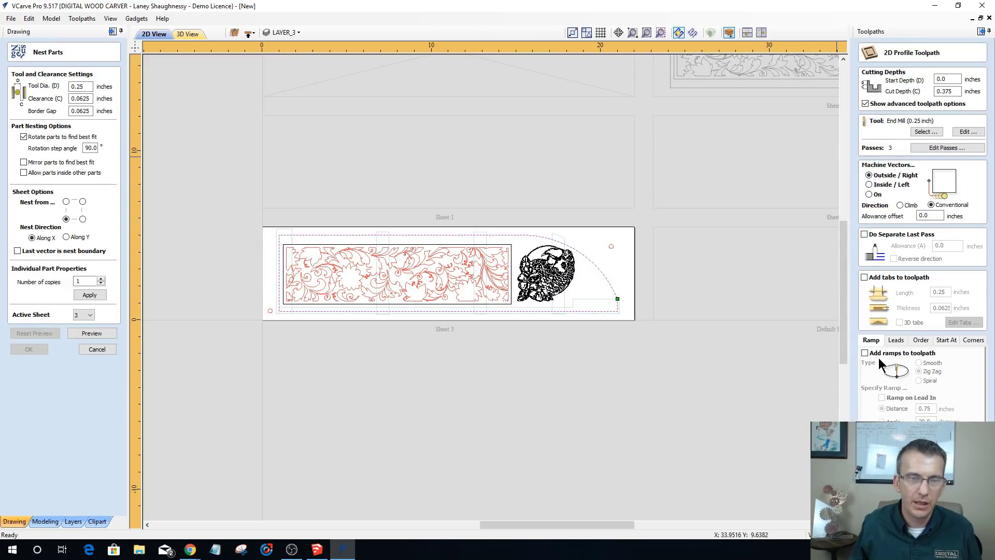
click(865, 353)
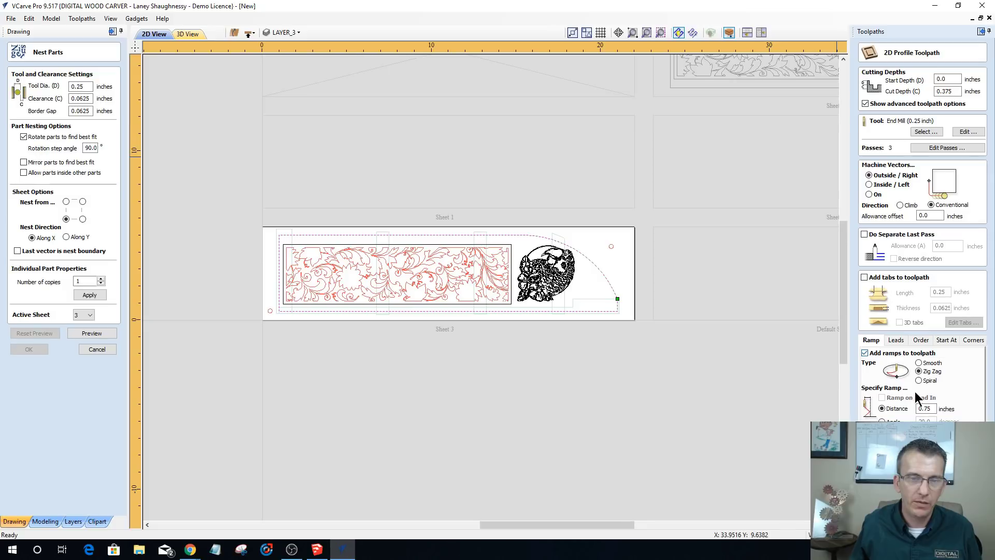
click(864, 278)
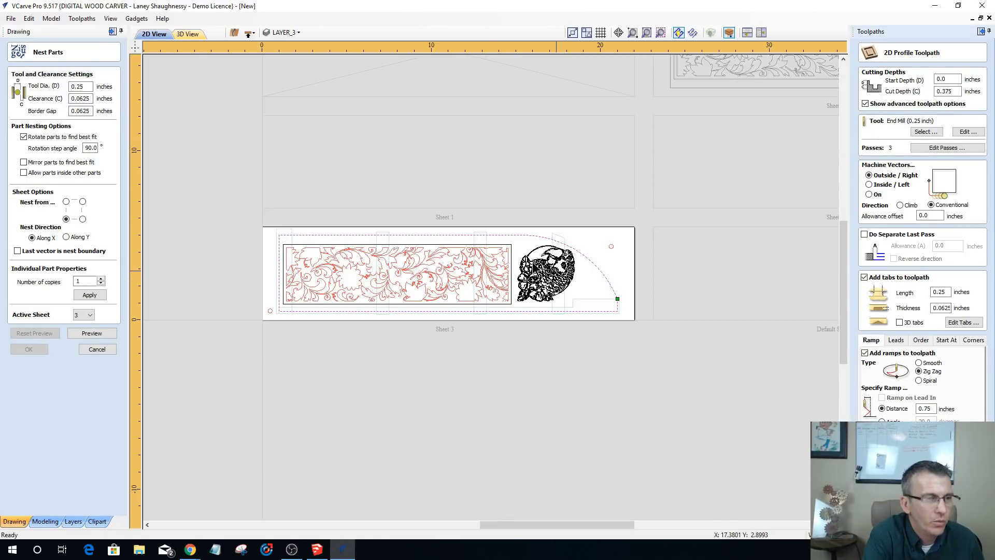
- Copy the tabbed board outline from sheet 3's top side to the bottom side and calculate its profile as Sheet3_ProfileCut_.25EM
click(250, 32)
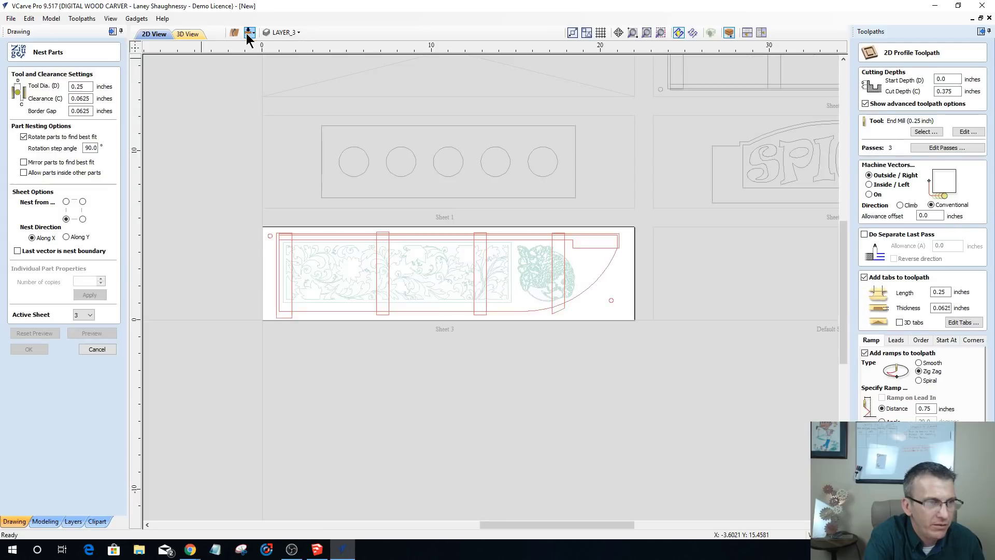
click(434, 309)
right_click(434, 308)
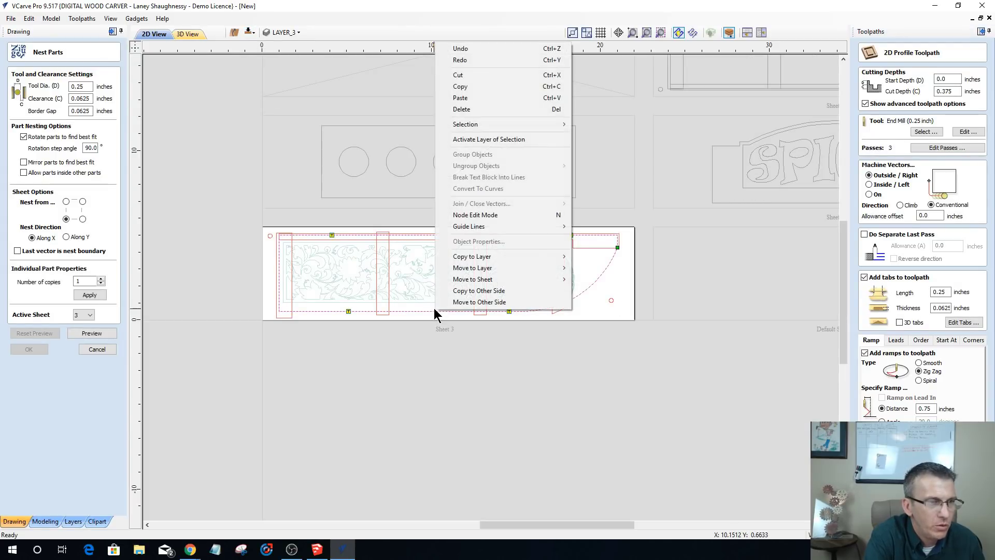
click(456, 292)
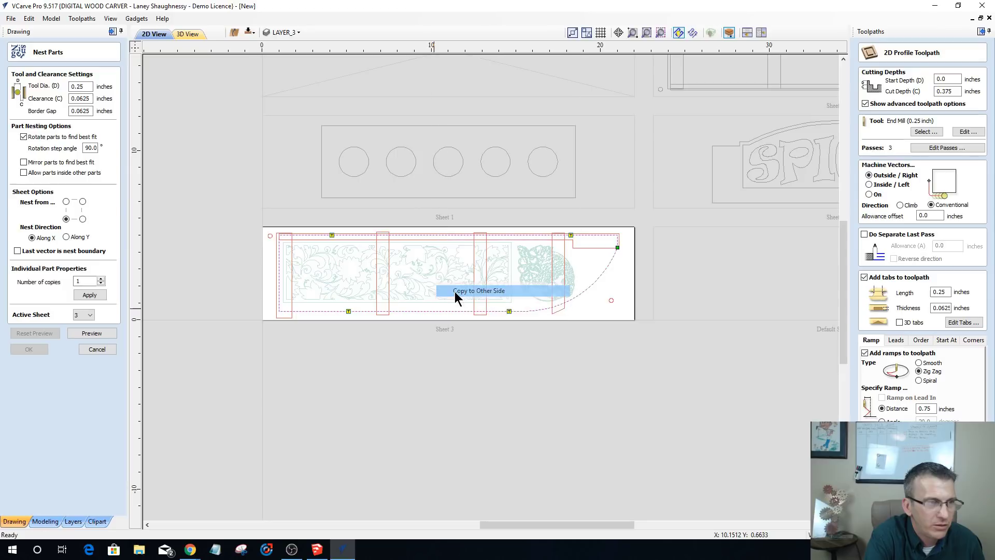
click(250, 32)
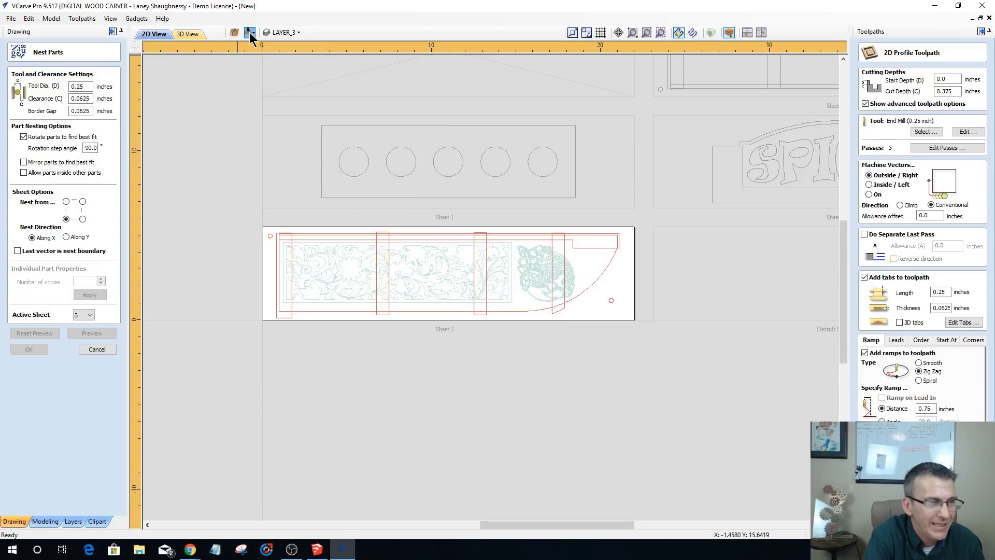
click(439, 235)
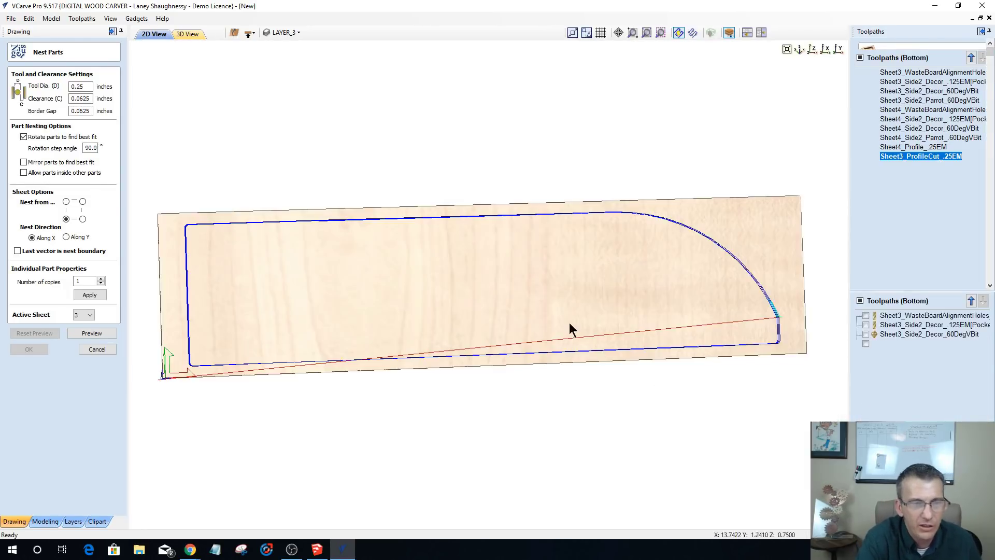
- Examine the Sheet3_ProfileCut_.25EM path in the 2D view, hide it and check the board outline along its lower edge
click(146, 39)
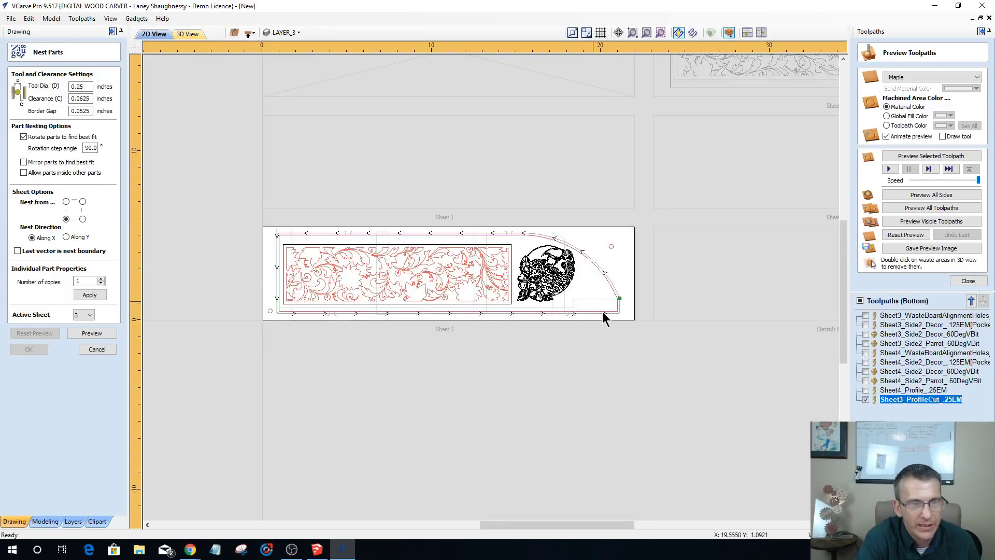
scroll(479, 340, up, 2)
scroll(481, 337, up, 1)
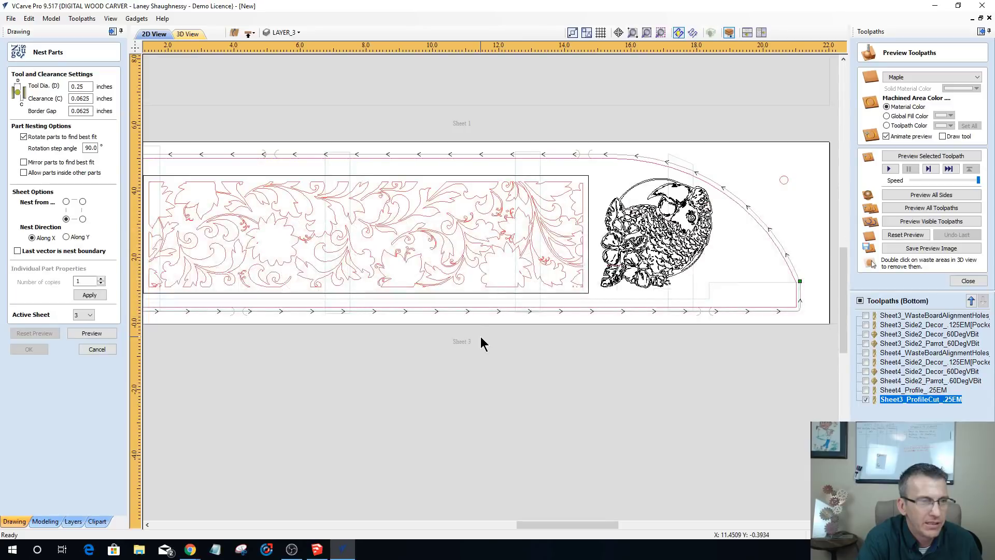
click(865, 399)
right_click(723, 164)
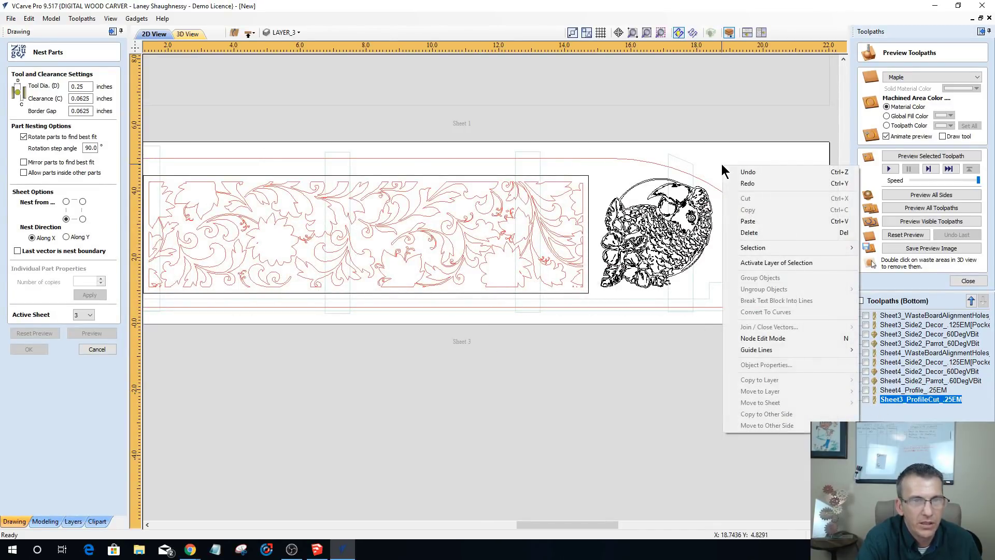
click(576, 303)
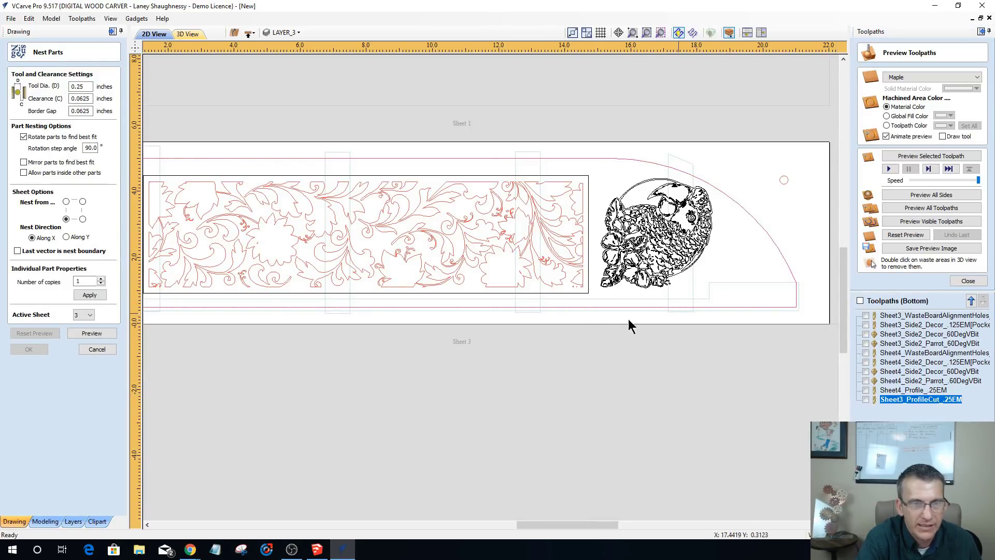
scroll(384, 310, up, 2)
scroll(398, 308, up, 2)
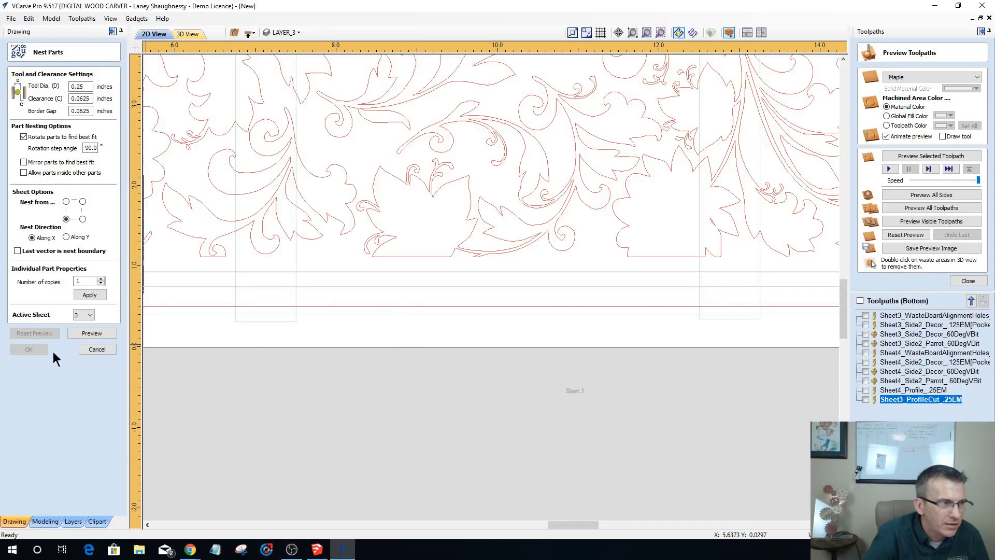
- Remove the duplicate board outline on sheet 3's bottom side and nudge the remaining one down onto the top-side outline
click(97, 349)
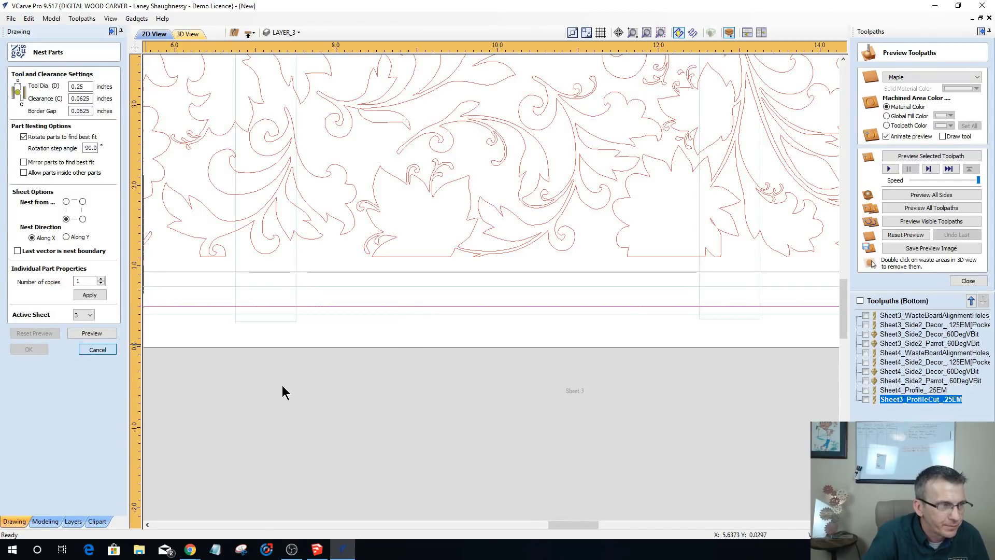
click(371, 305)
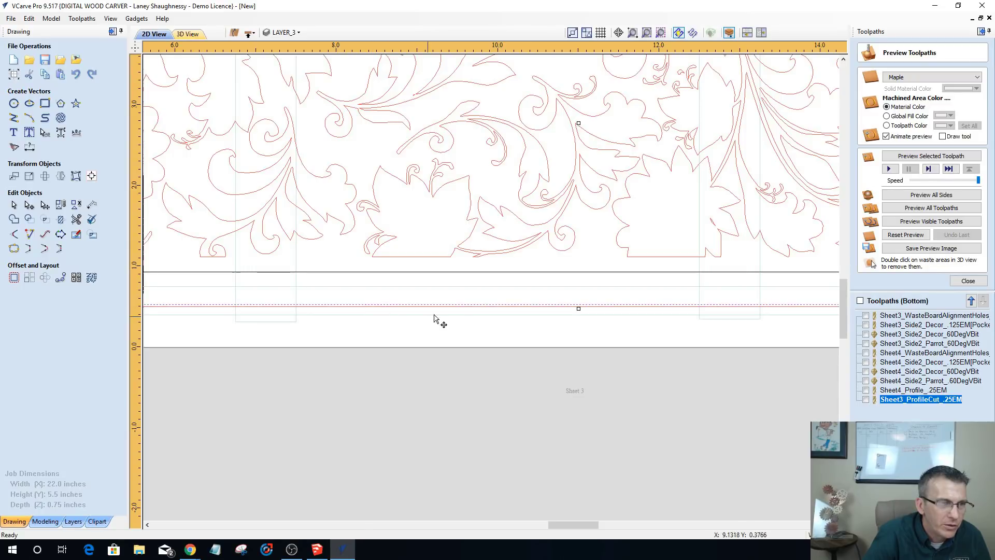
scroll(440, 315, up, 1)
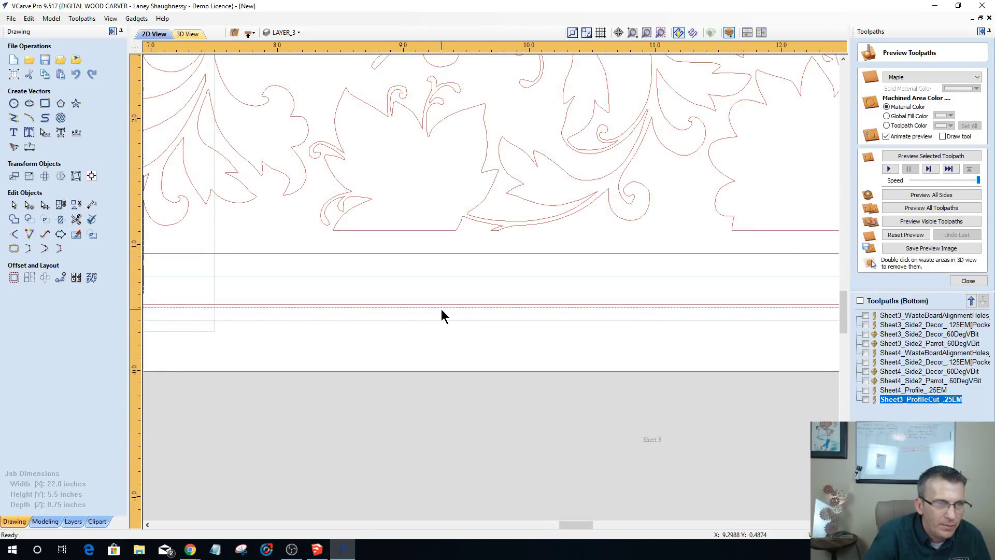
key(Escape)
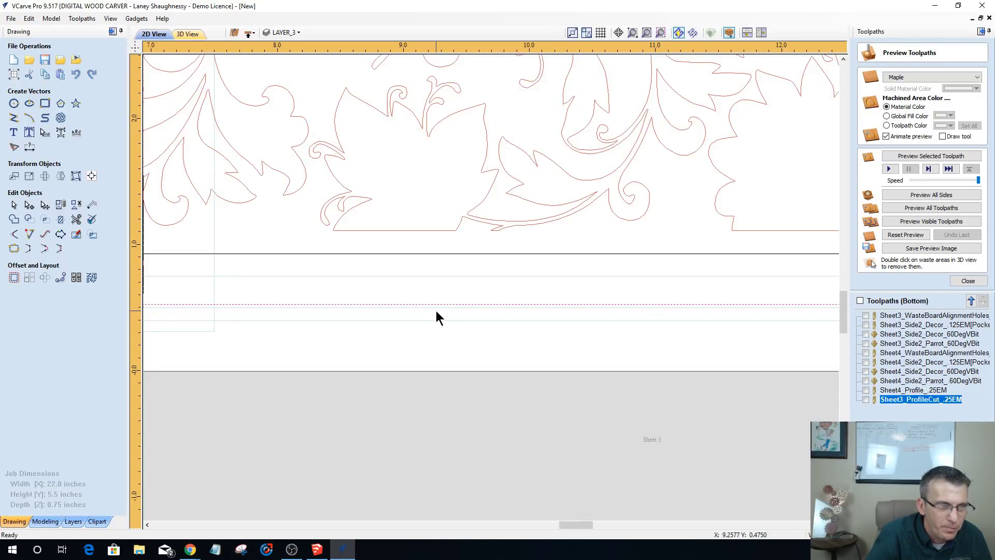
key(Down)
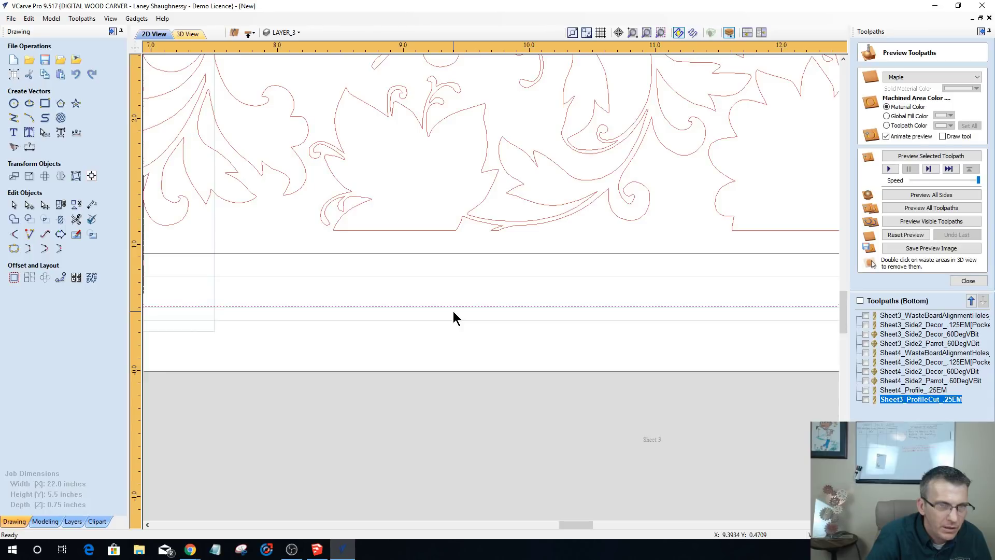
scroll(453, 311, down, 2)
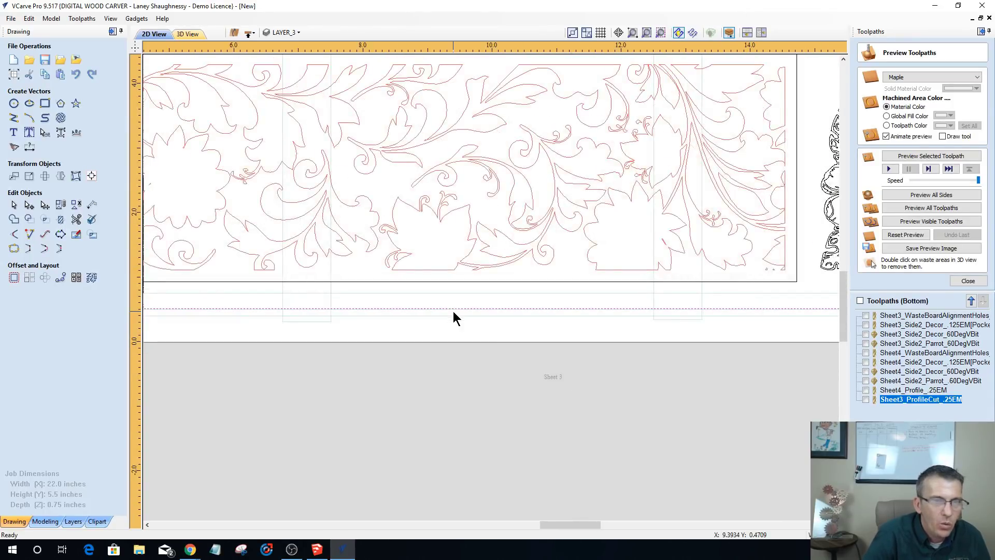
scroll(533, 328, up, 3)
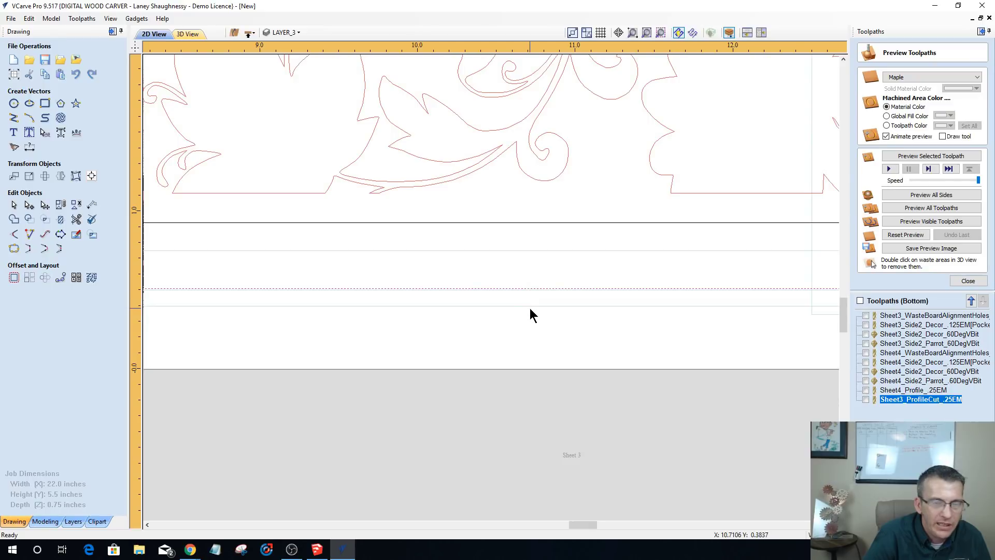
scroll(529, 309, down, 2)
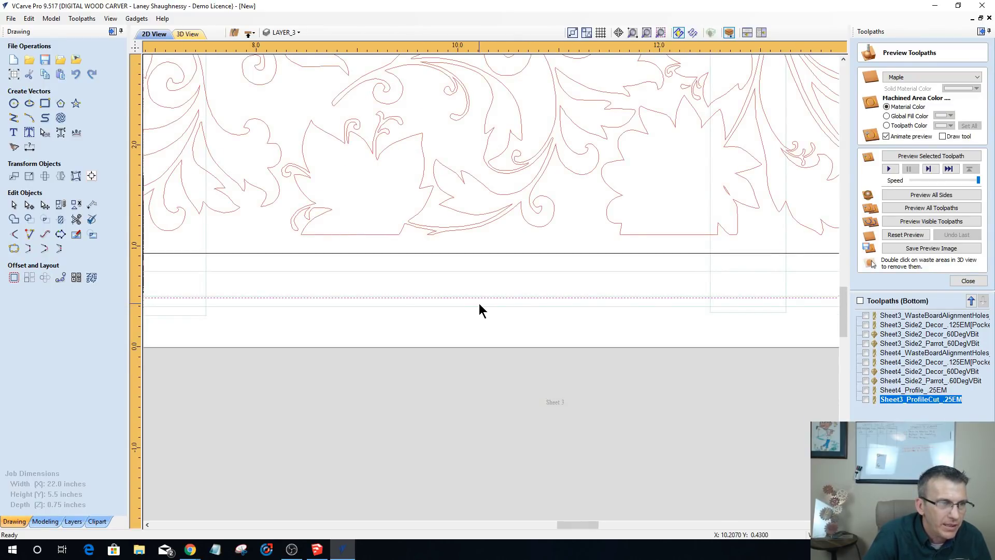
scroll(471, 304, up, 1)
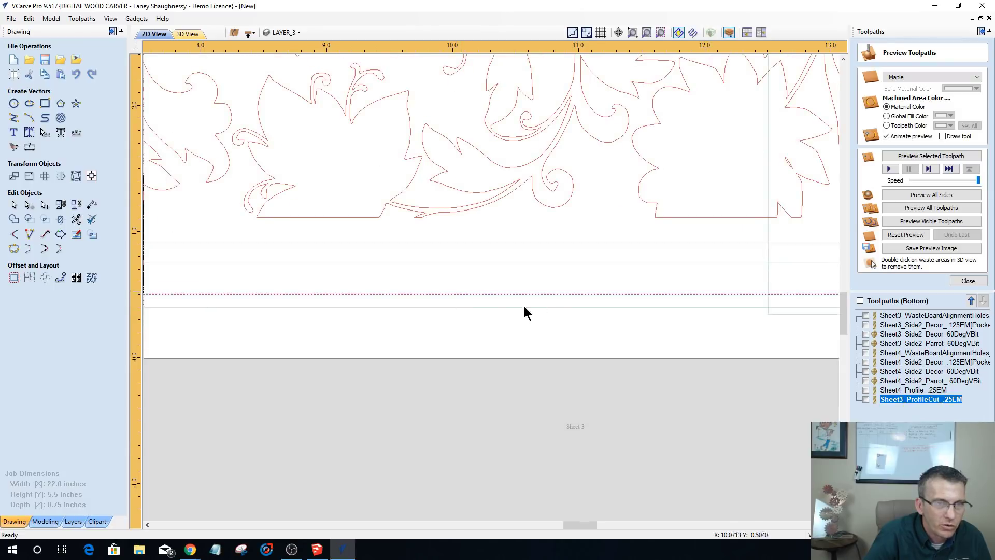
scroll(473, 310, up, 2)
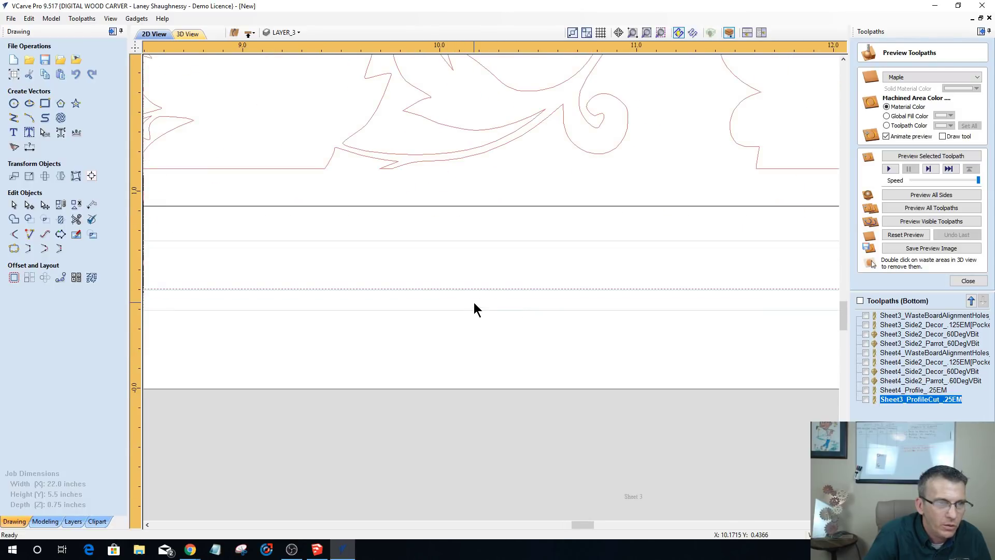
- Delete the bottom-side board outline on sheet 3 and replace it with a copy of the top-side outline
scroll(461, 288, down, 1)
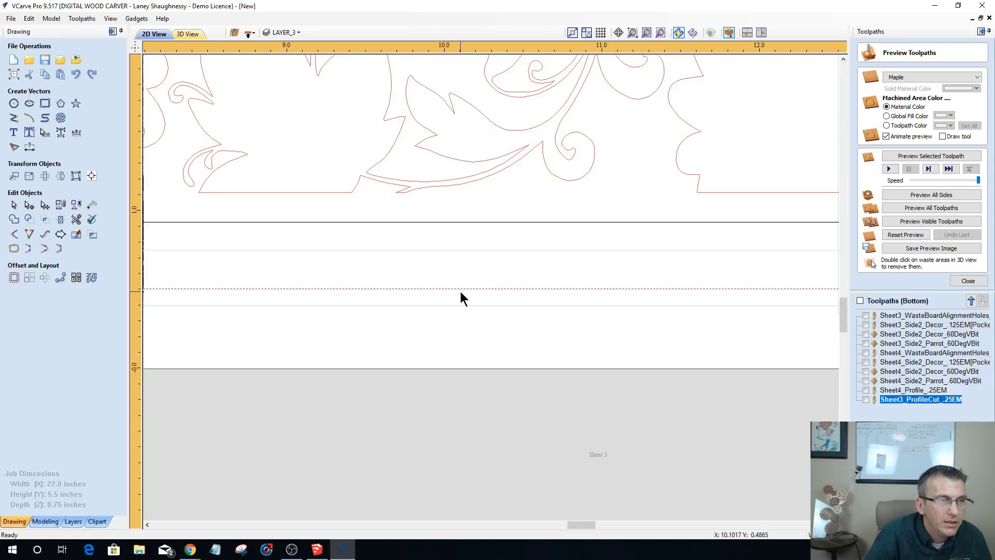
scroll(461, 292, down, 2)
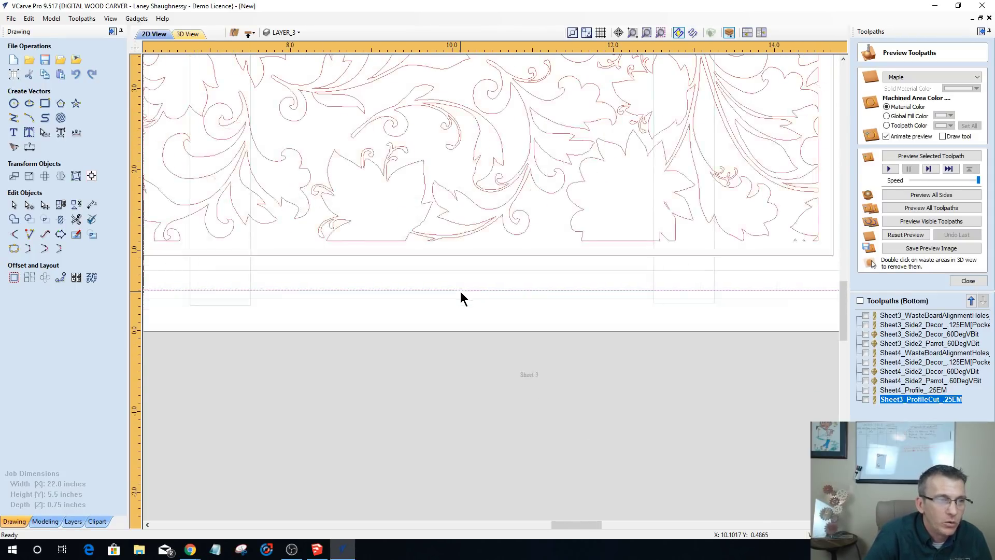
scroll(460, 293, down, 3)
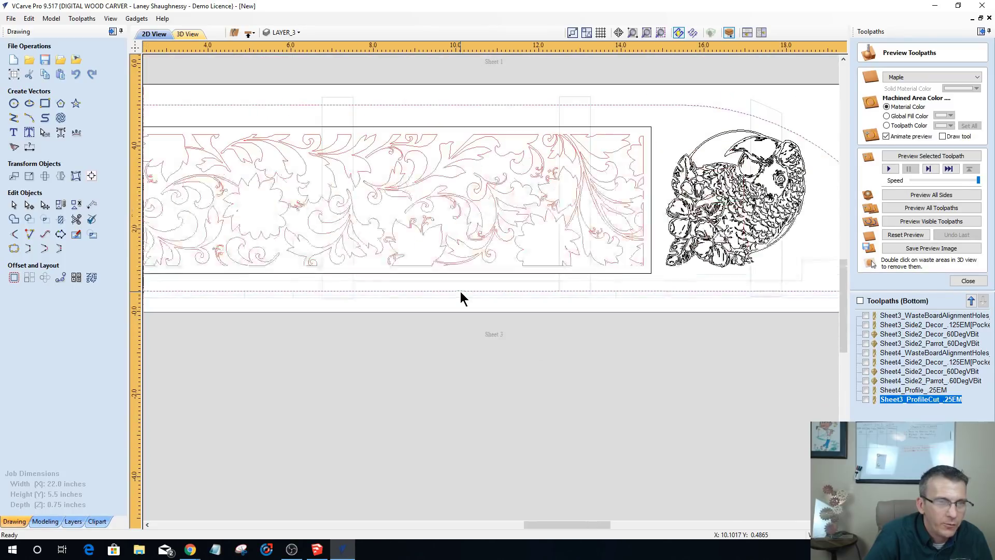
scroll(460, 292, down, 1)
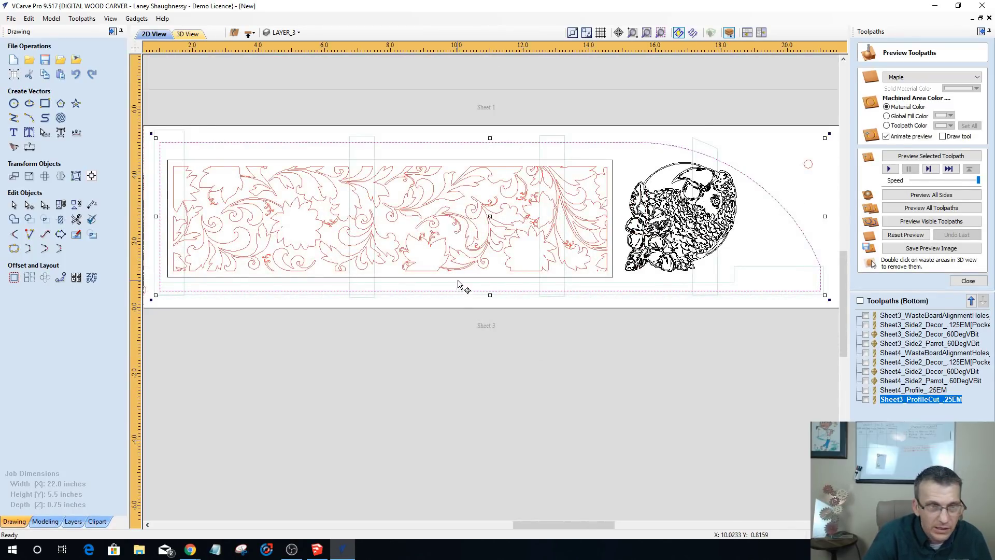
click(460, 283)
click(252, 34)
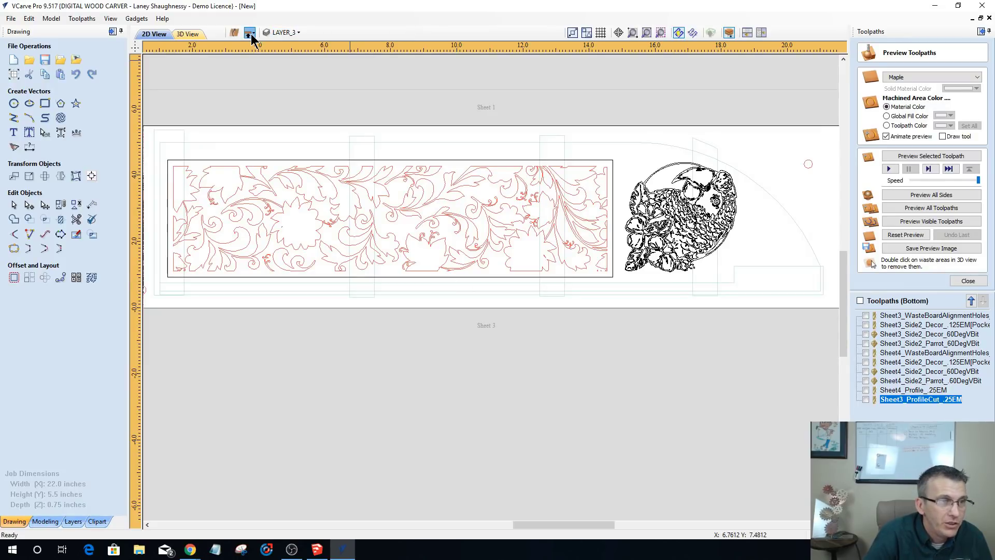
right_click(442, 291)
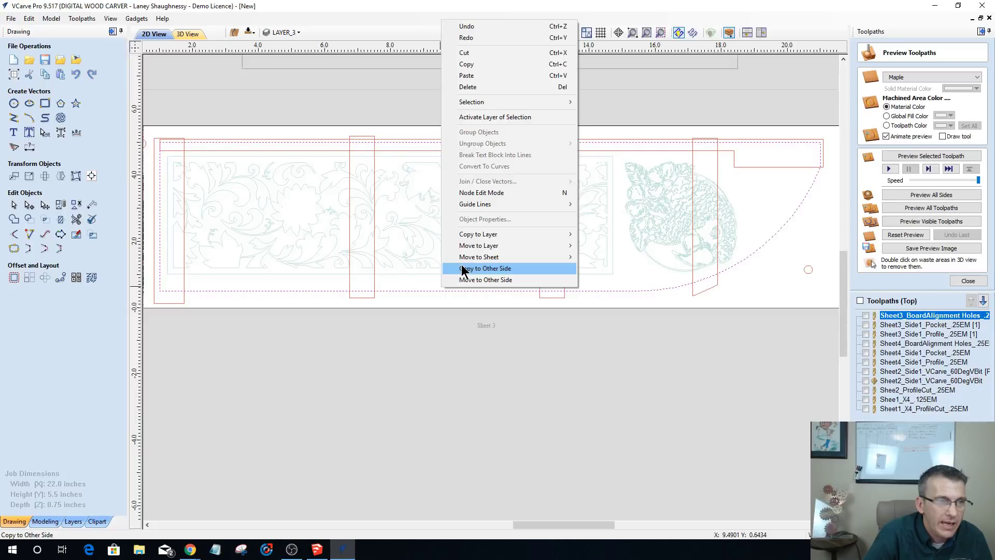
click(460, 279)
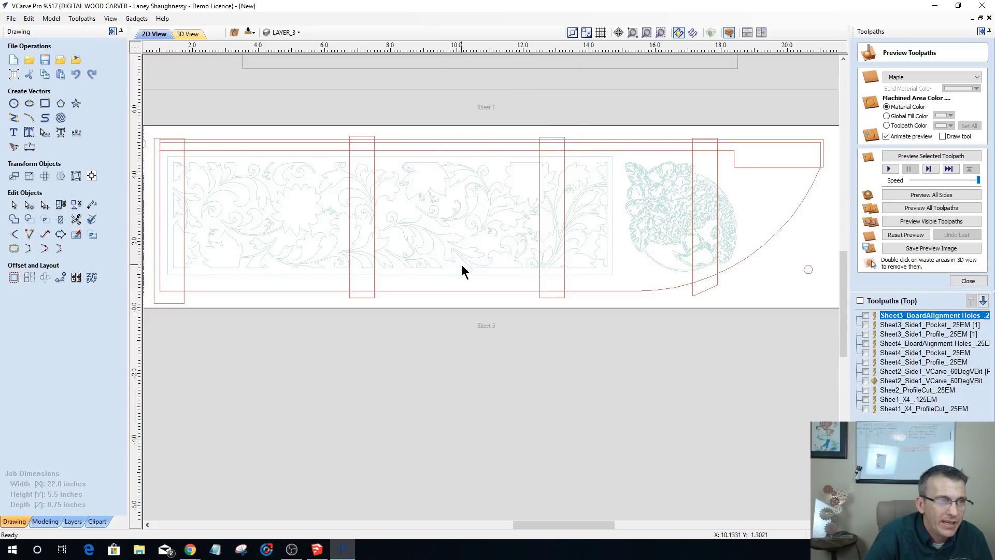
click(249, 33)
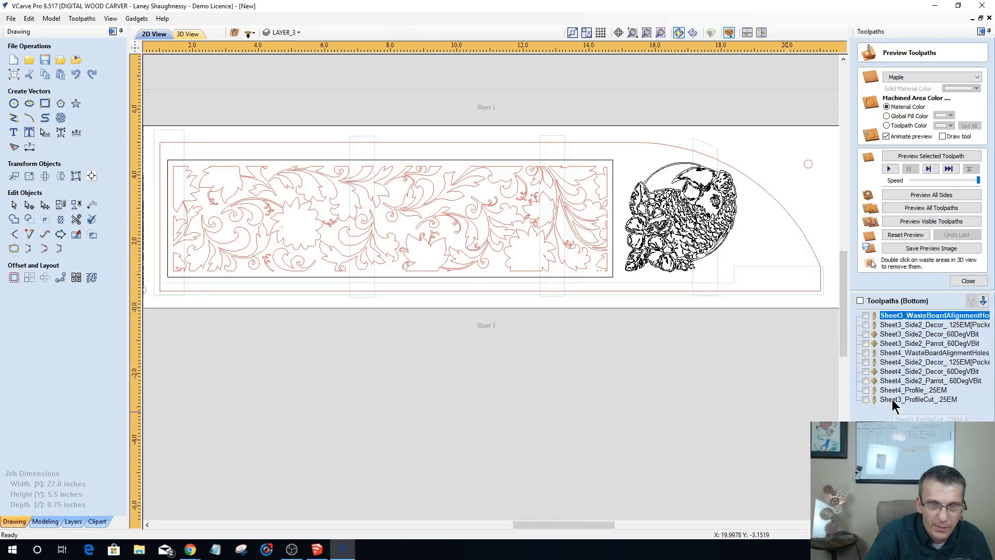
- Recalculate Sheet3_ProfileCut_.25EM from the new outline and place it directly after Sheet3_Side2_Parrot_60DegVBit in the toolpath order
click(893, 400)
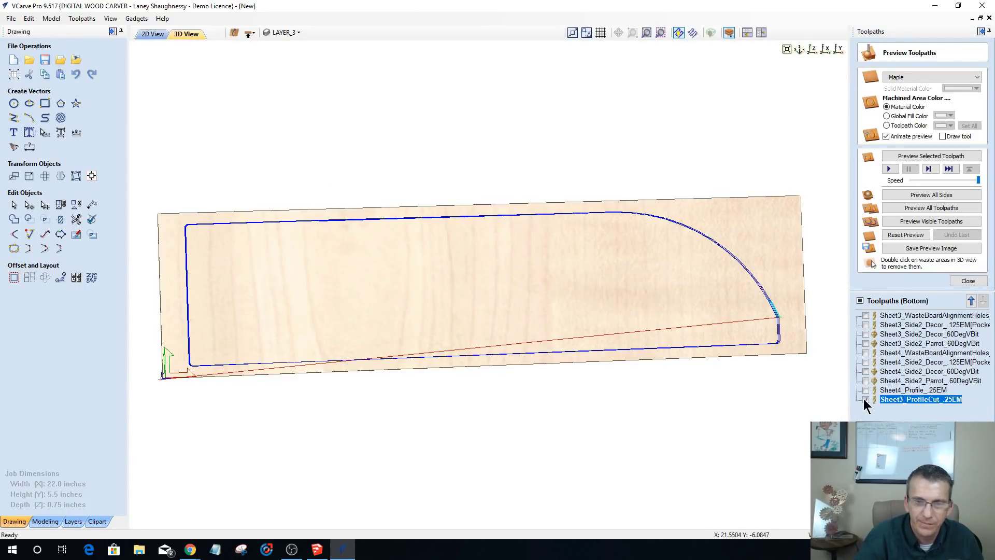
click(866, 399)
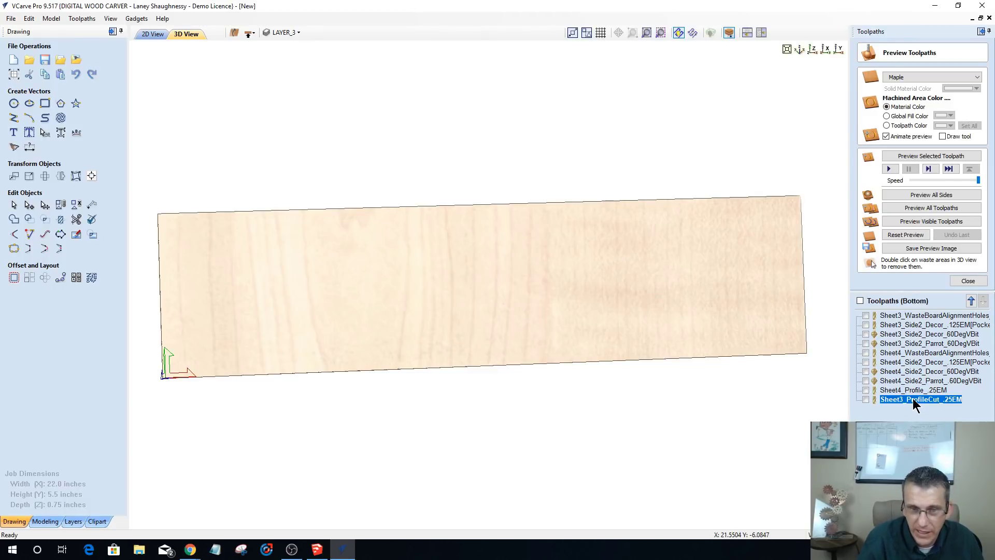
click(972, 303)
click(972, 305)
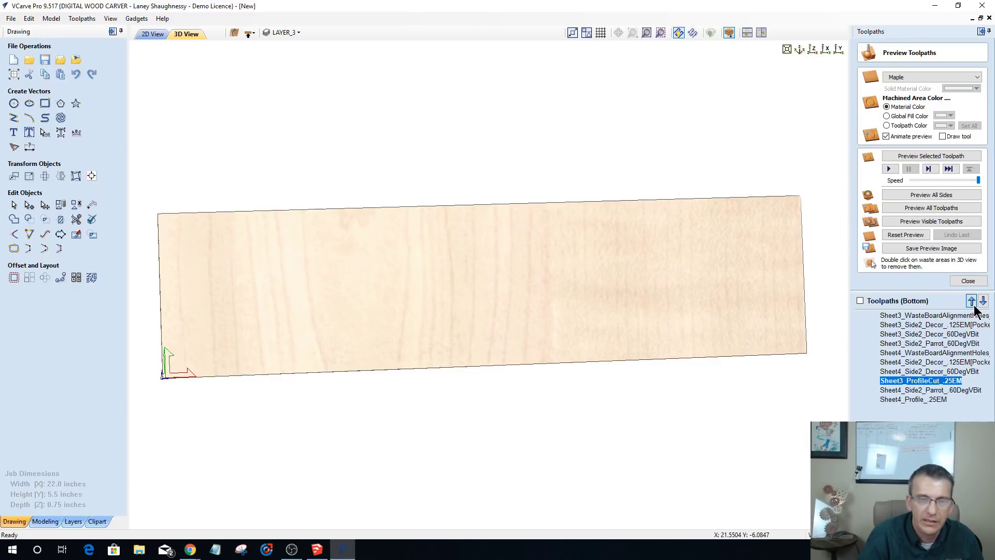
click(972, 304)
click(972, 304)
click(971, 302)
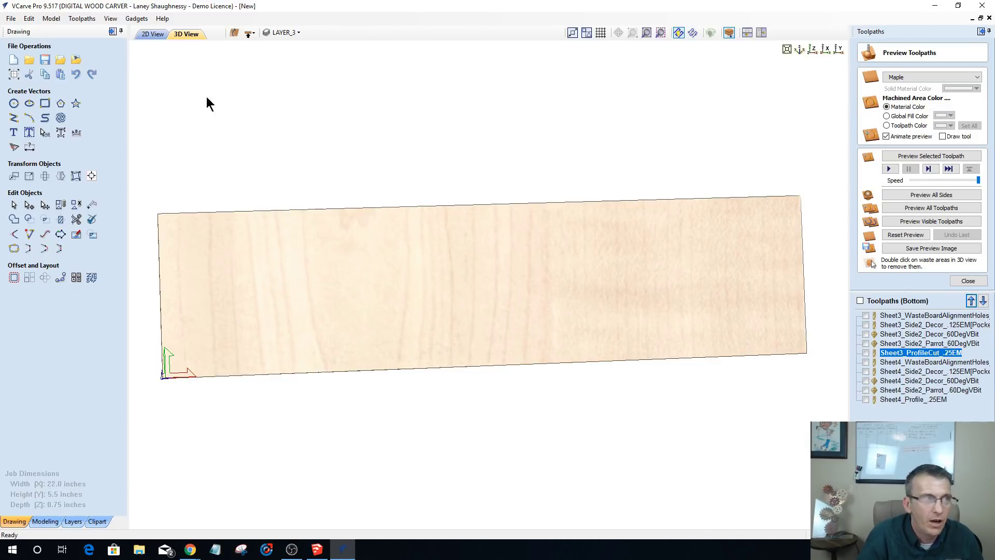
- Switch to SketchUp, examine the spice rack's shelves and side boards from several angles, and return to VCarve Pro
click(150, 36)
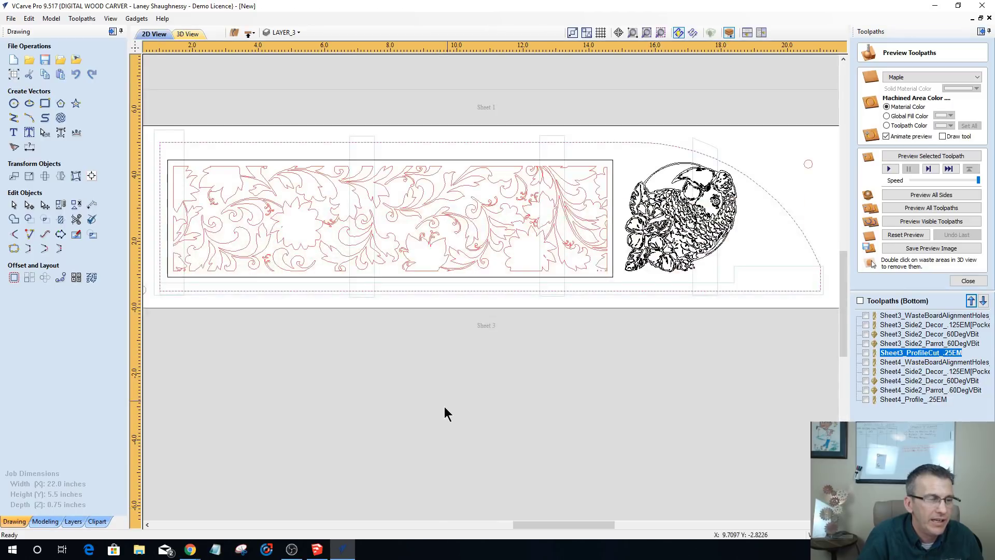
click(316, 549)
scroll(486, 366, down, 3)
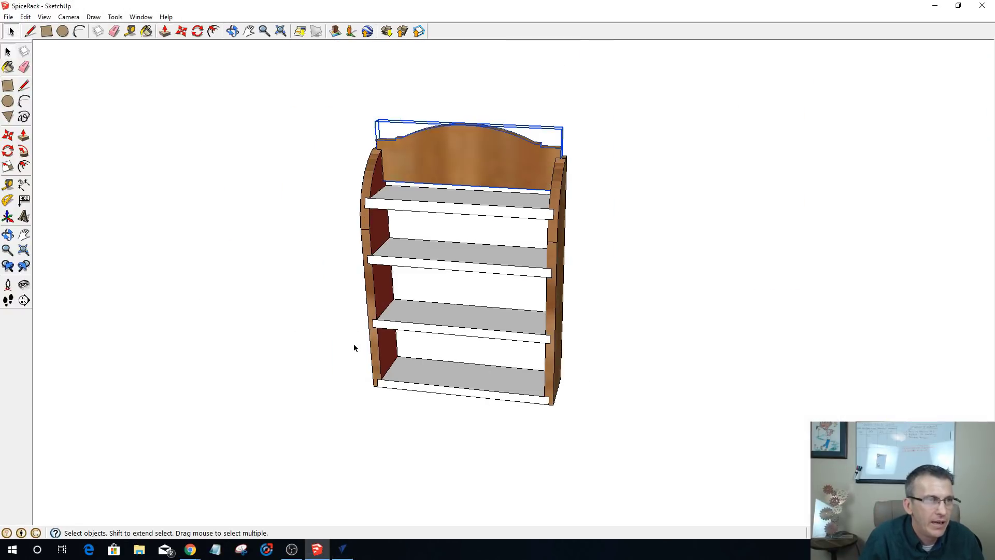
drag(353, 344, 577, 357)
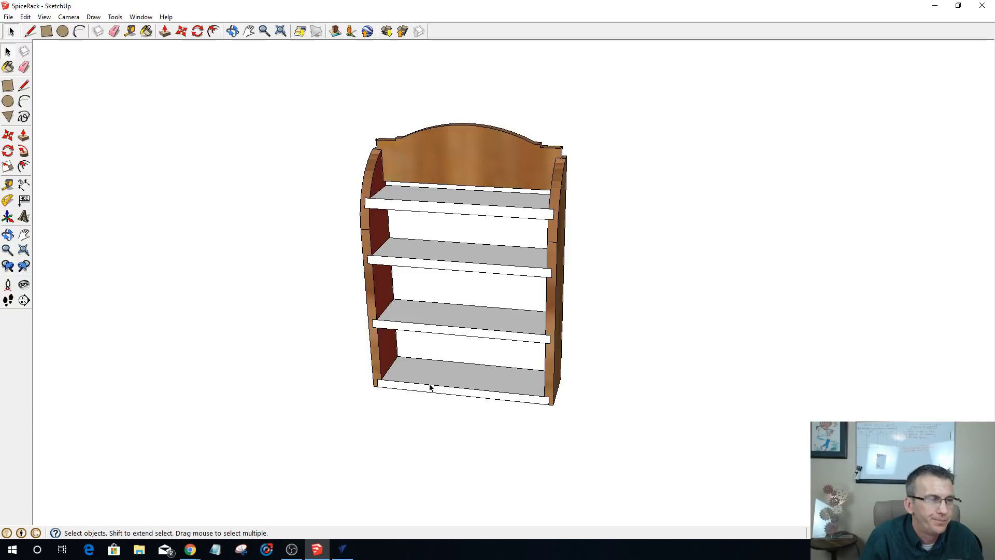
middle_drag(596, 334, 480, 356)
scroll(480, 355, up, 2)
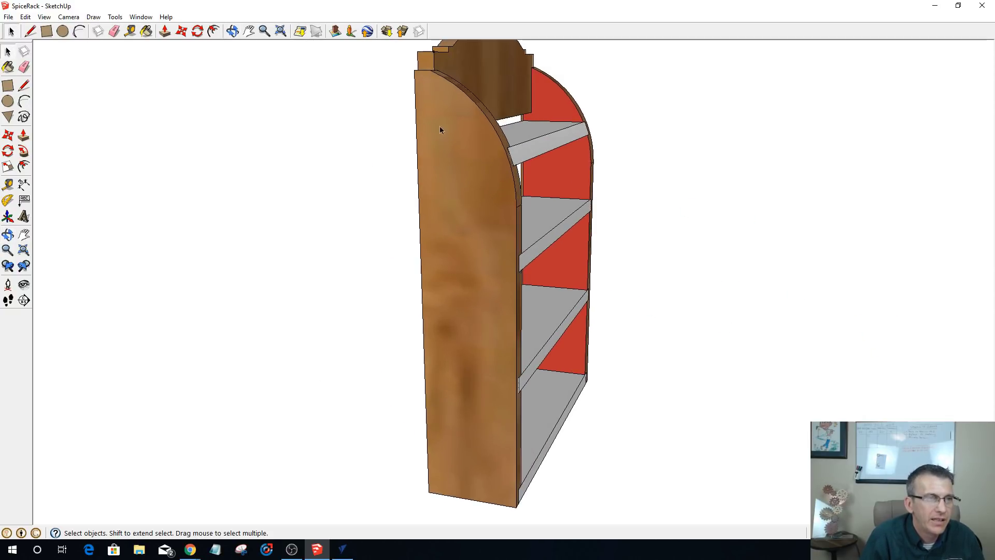
middle_drag(490, 386, 546, 164)
middle_drag(566, 409, 466, 196)
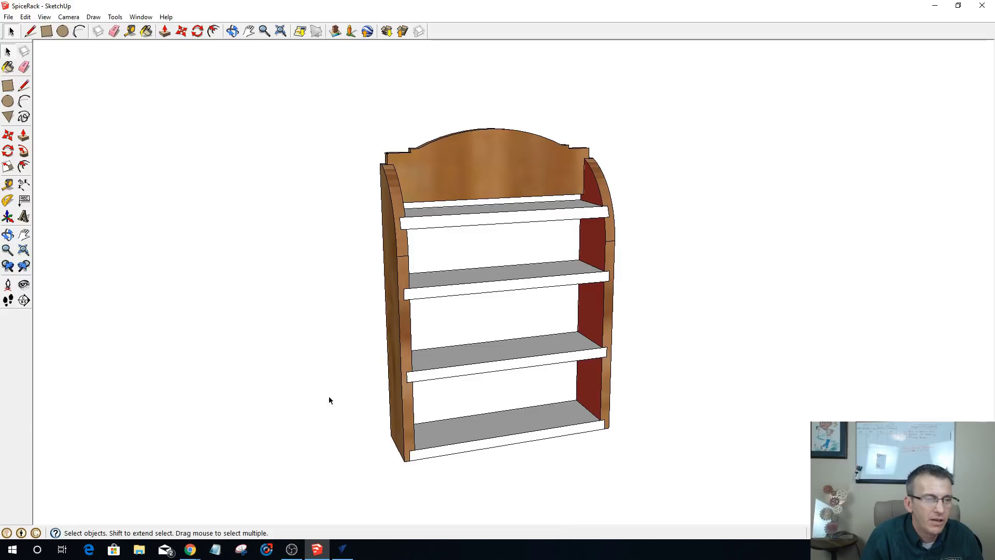
middle_drag(328, 399, 146, 154)
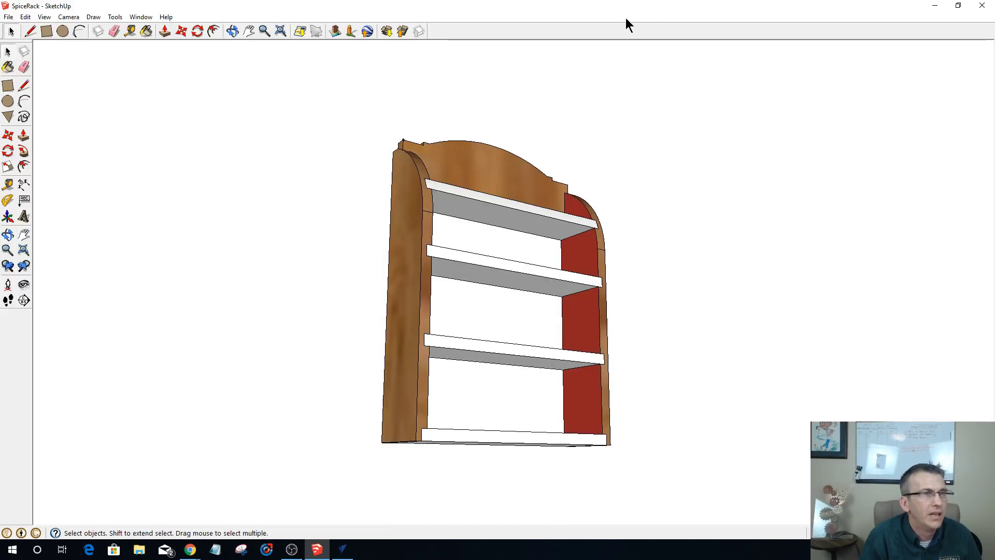
click(934, 6)
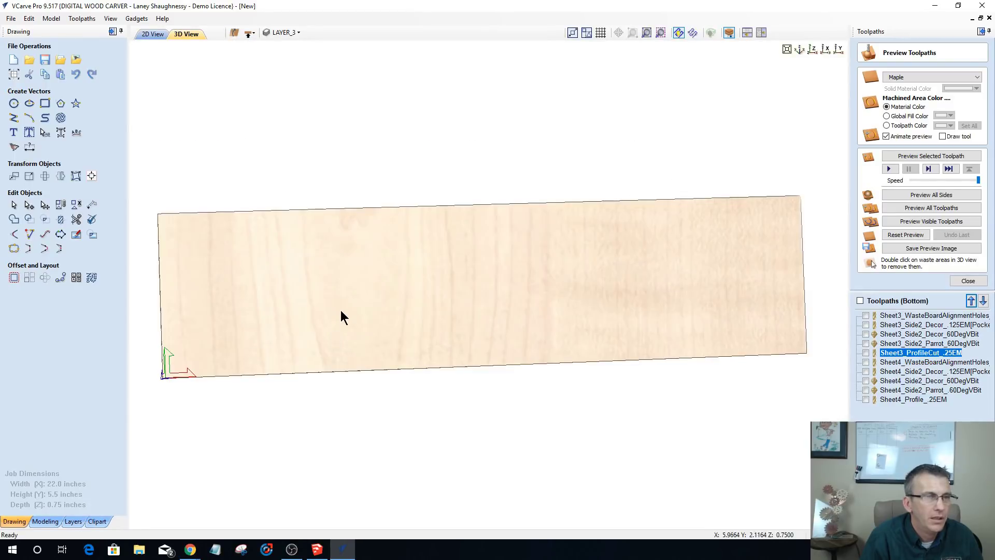
- Show all five sheet 4 bottom-side toolpaths, from the wasteboard alignment holes to the profile, and preview the visible toolpaths
click(866, 361)
click(866, 371)
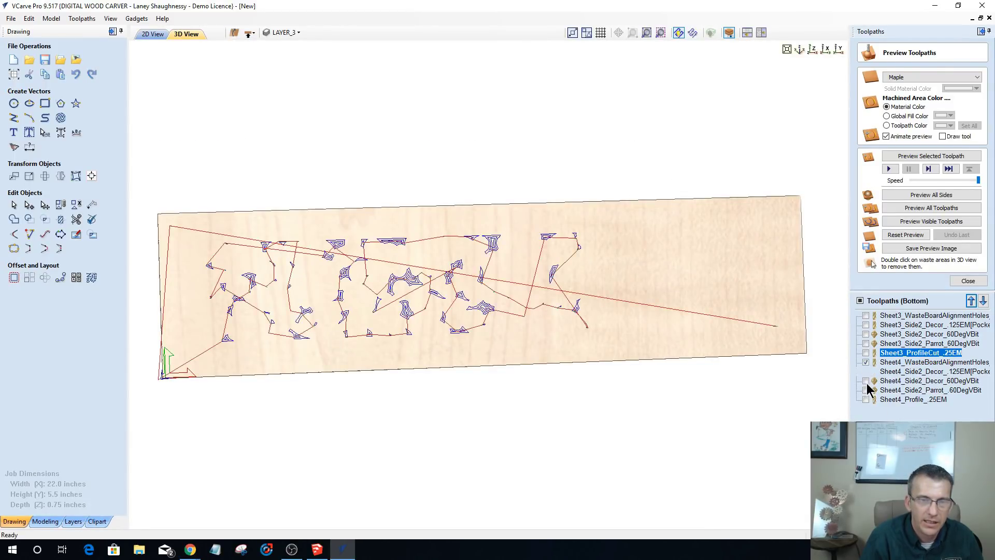
click(866, 380)
click(866, 390)
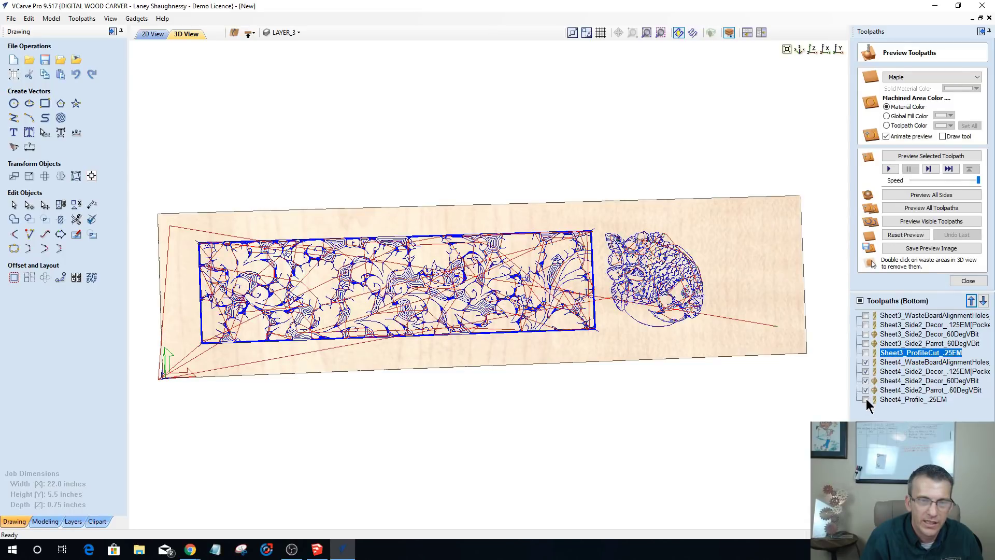
click(866, 399)
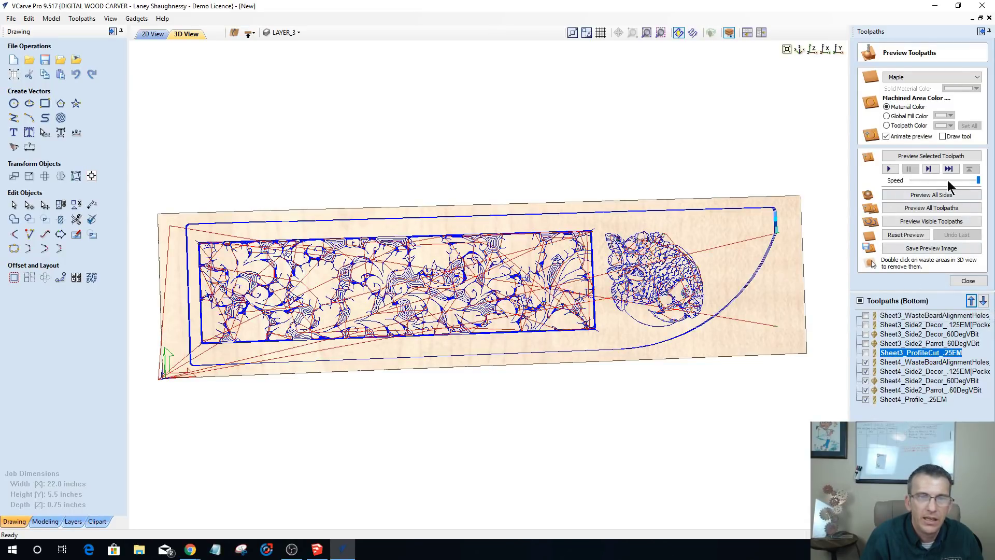
click(913, 221)
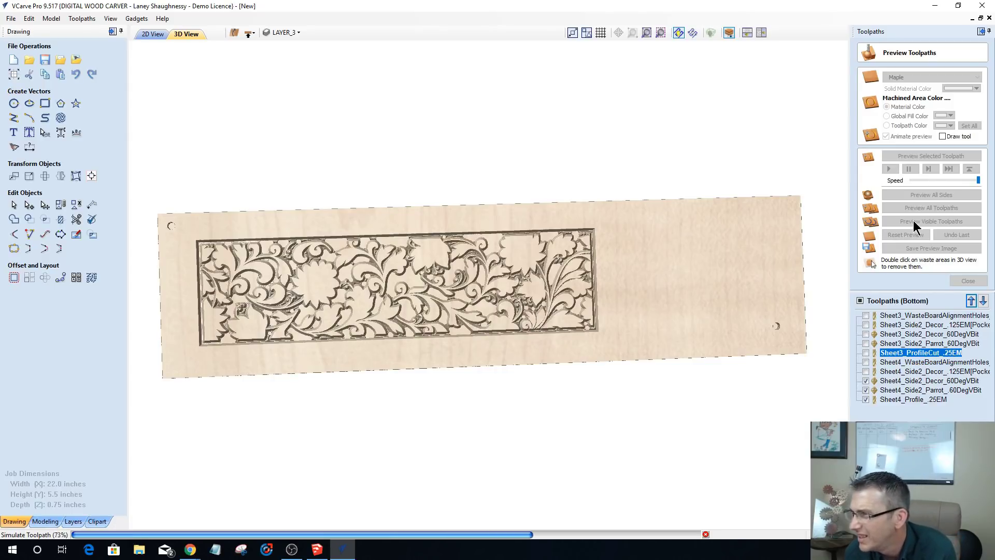
click(915, 222)
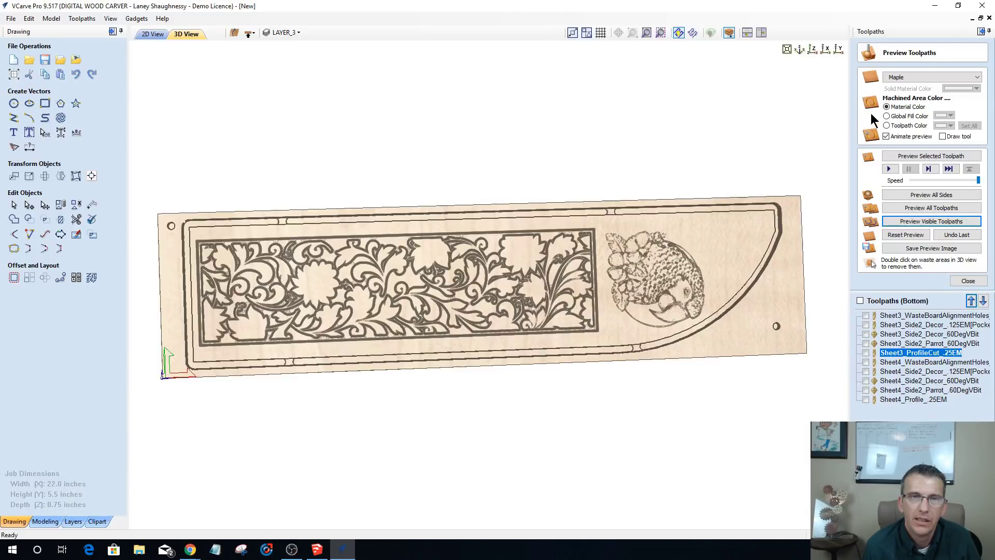
- Color the machined areas with a black global fill and inspect the carved decoration and parrot in the 3D preview
click(886, 116)
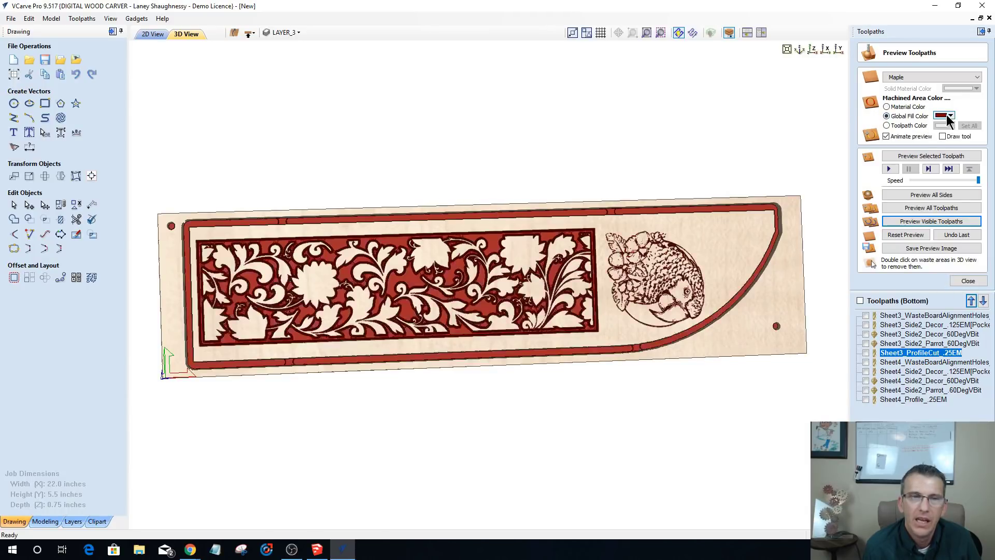
click(946, 115)
click(925, 126)
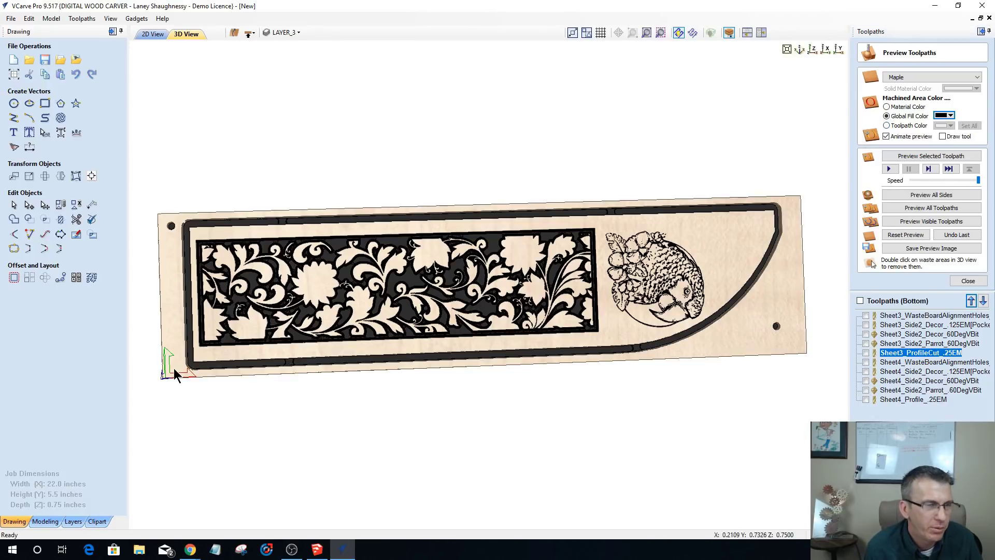
drag(174, 368, 602, 246)
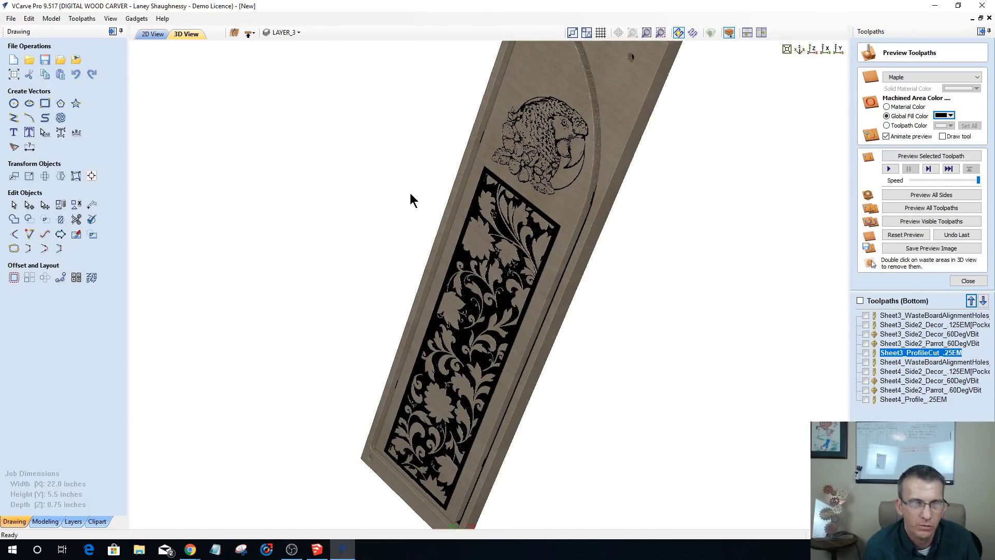
scroll(621, 222, up, 2)
scroll(621, 222, up, 4)
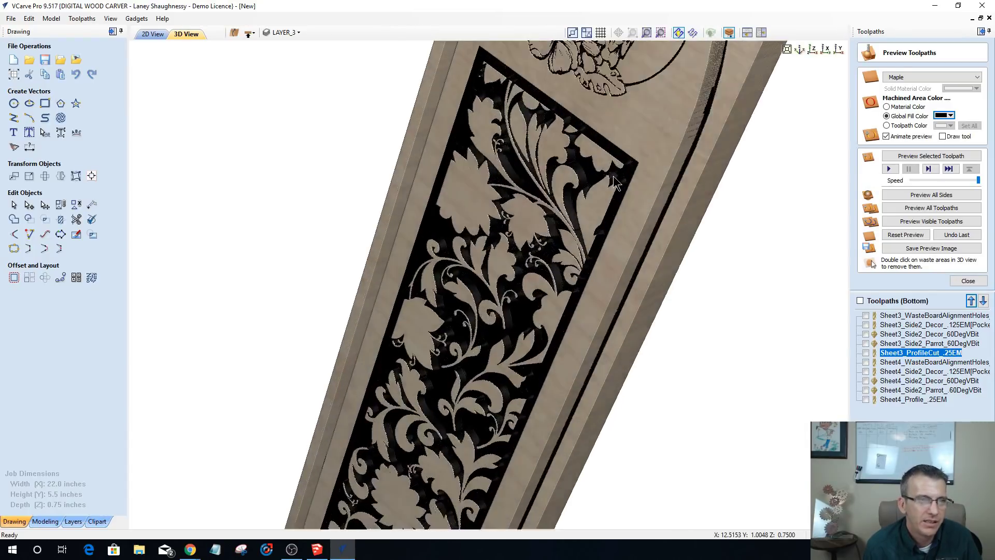
drag(620, 267, 775, 90)
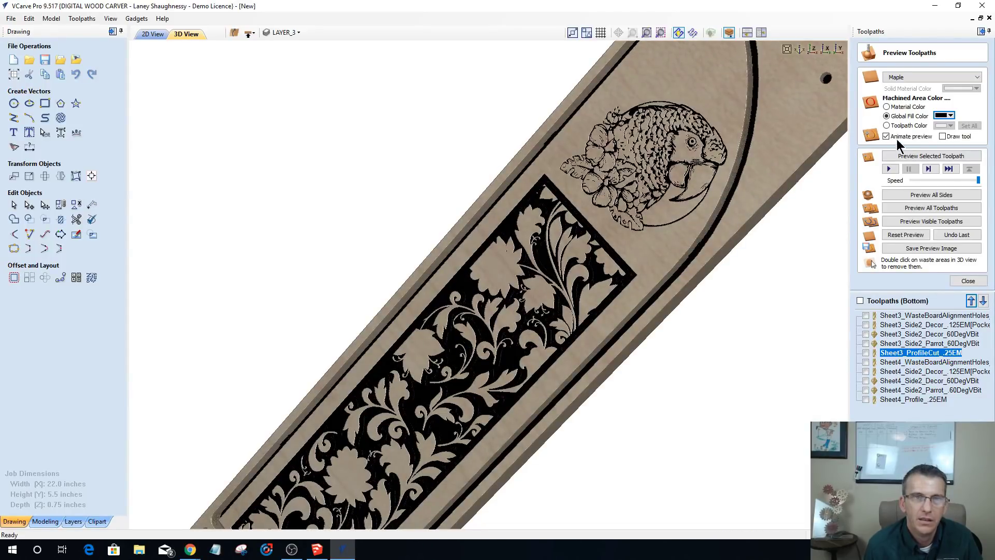
- Try a dark red global fill on the machined areas and set it back to black
click(950, 116)
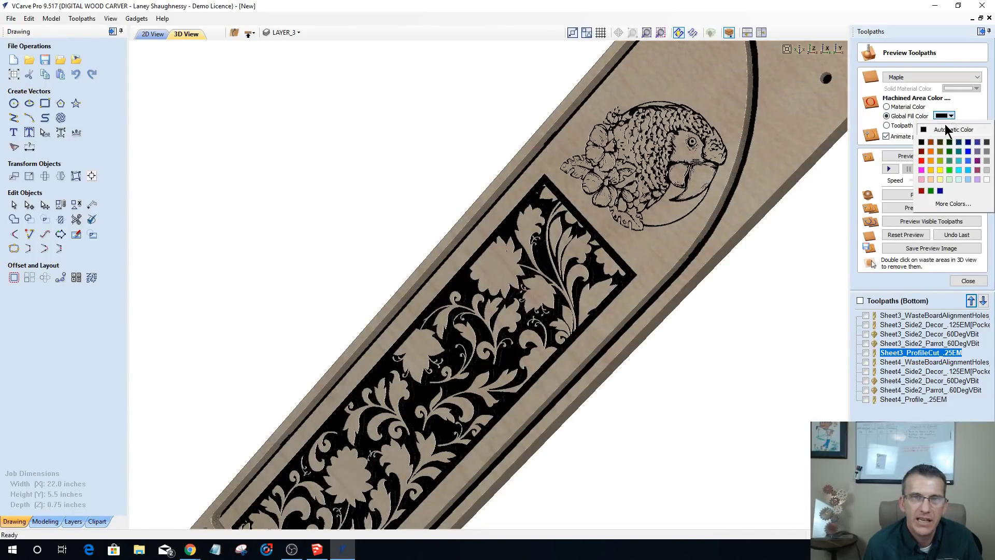
click(923, 151)
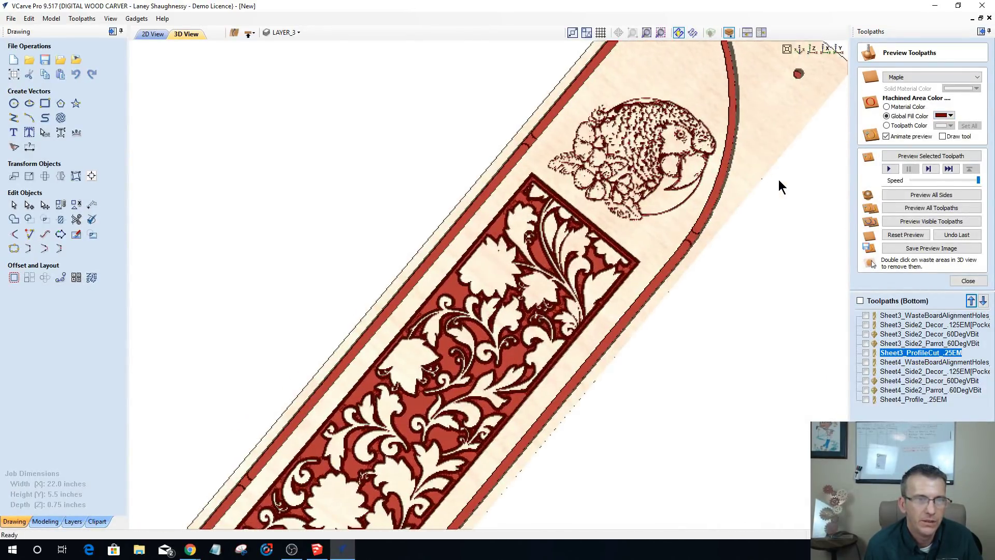
scroll(584, 284, down, 5)
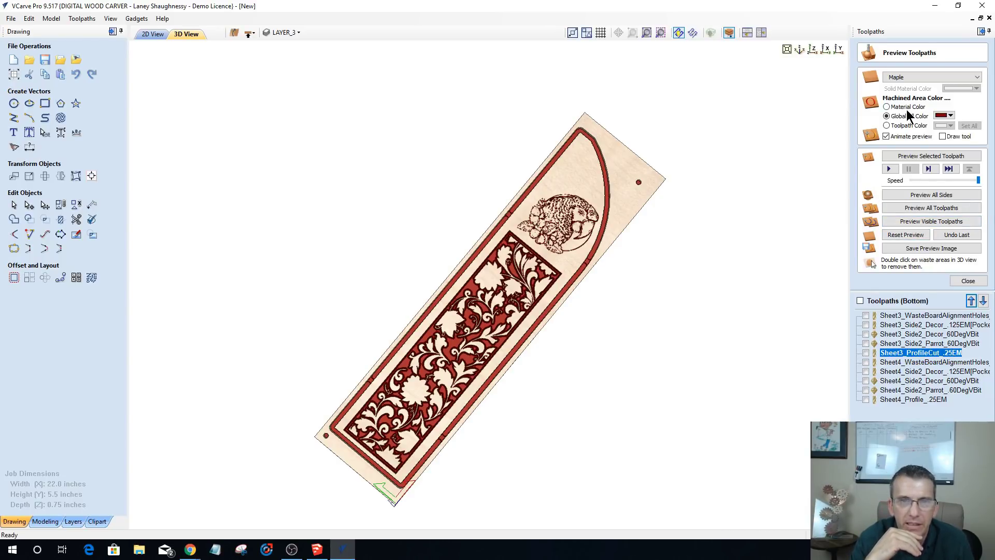
click(951, 115)
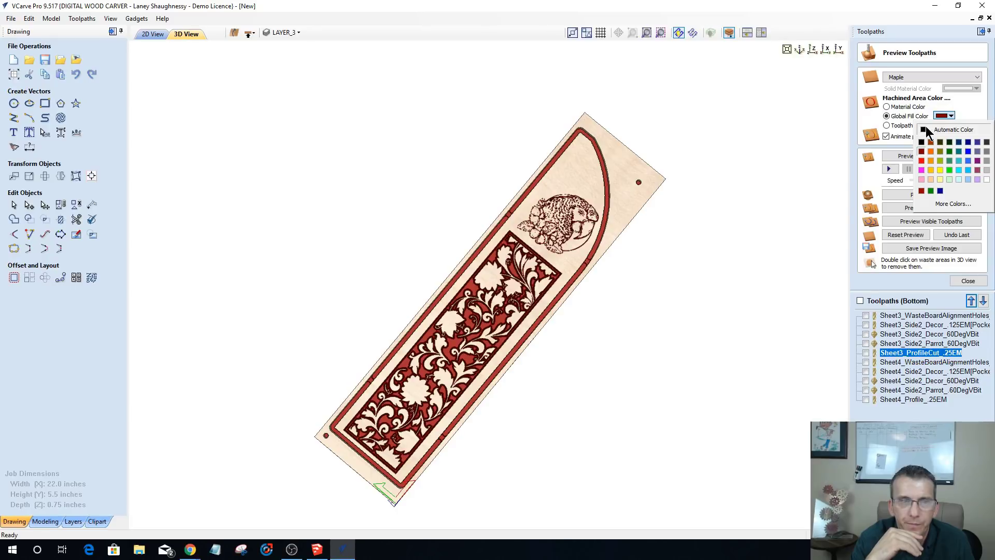
click(445, 450)
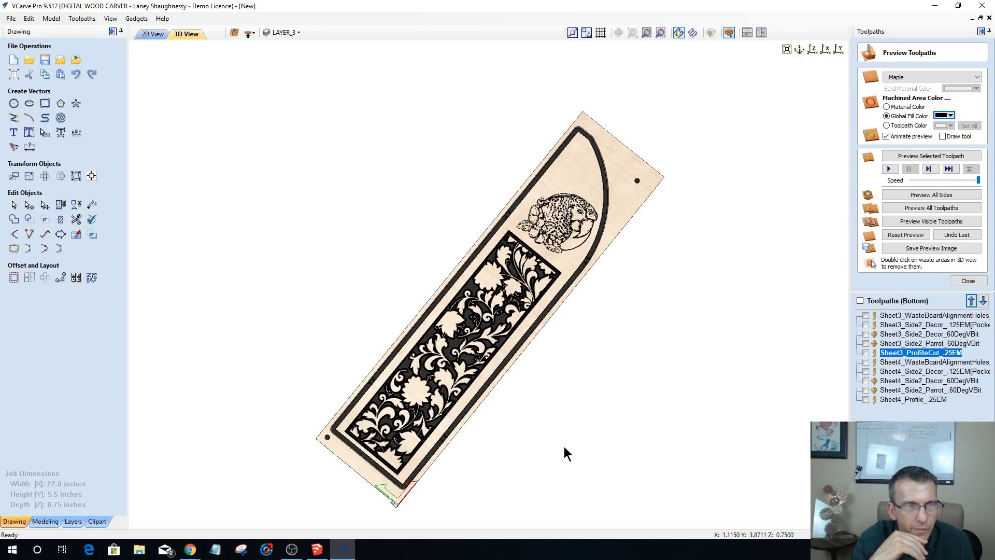
- Examine the black-filled parrot, floral panel and profile cut of the sheet 4 board from closer and tilted views
drag(564, 453, 544, 330)
scroll(503, 309, up, 3)
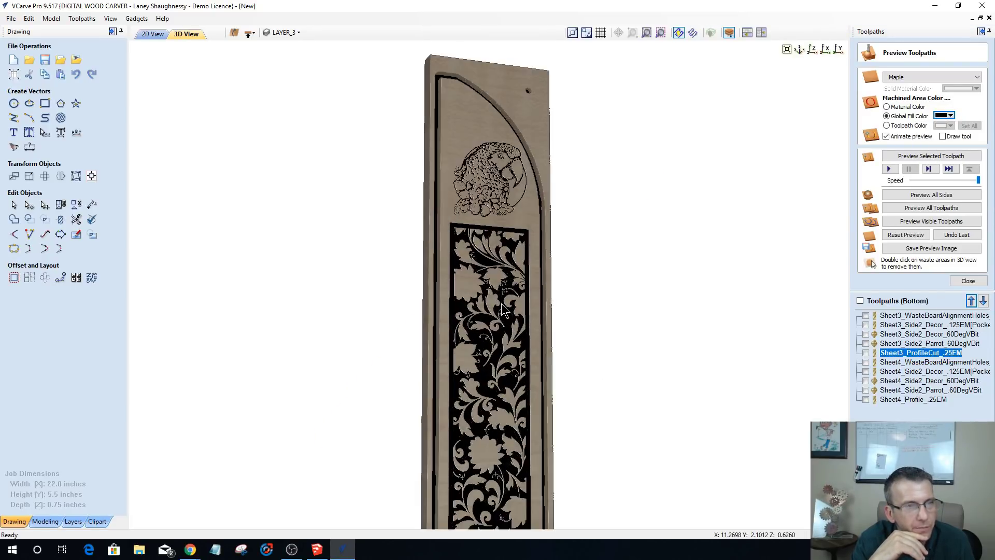
drag(487, 409, 449, 282)
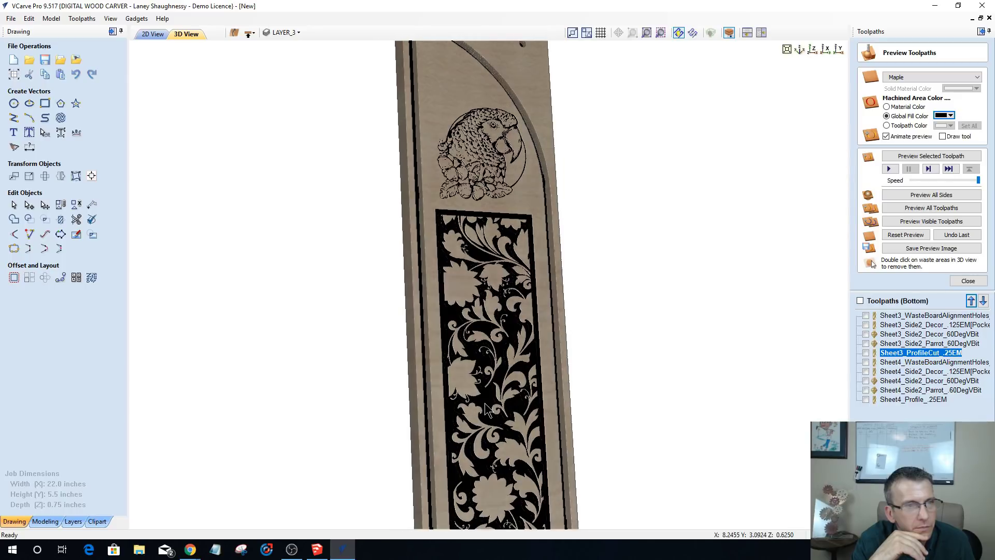
drag(425, 164, 444, 326)
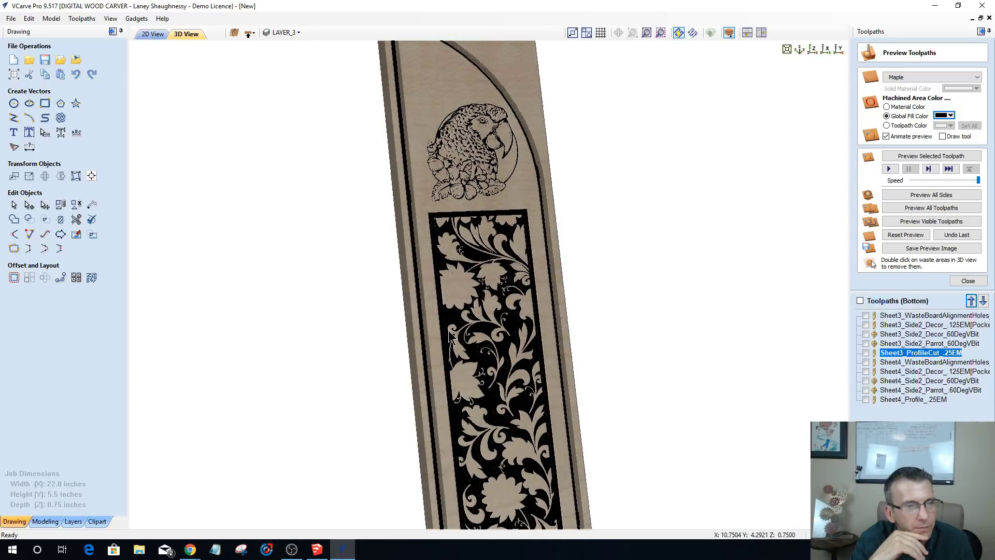
scroll(456, 342, down, 1)
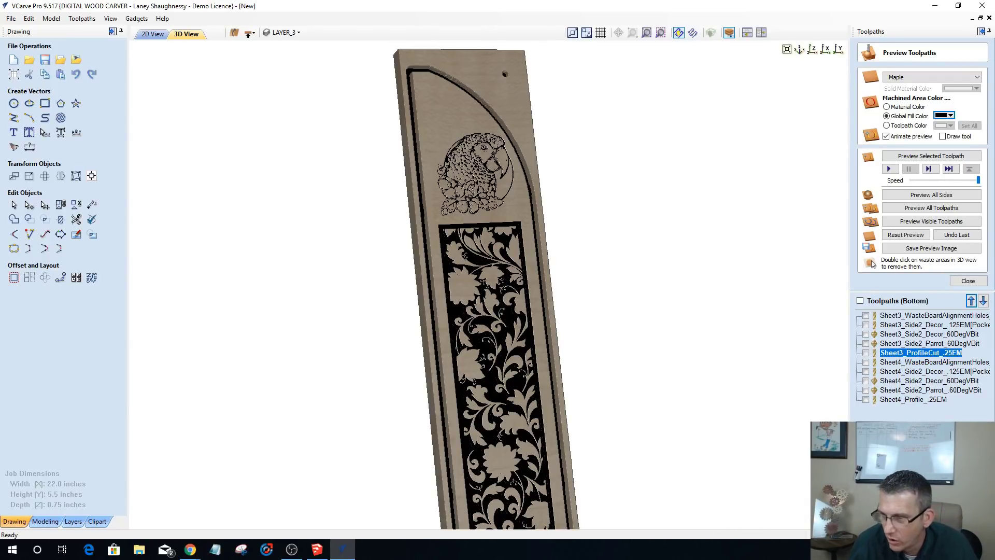
key(alt+Tab)
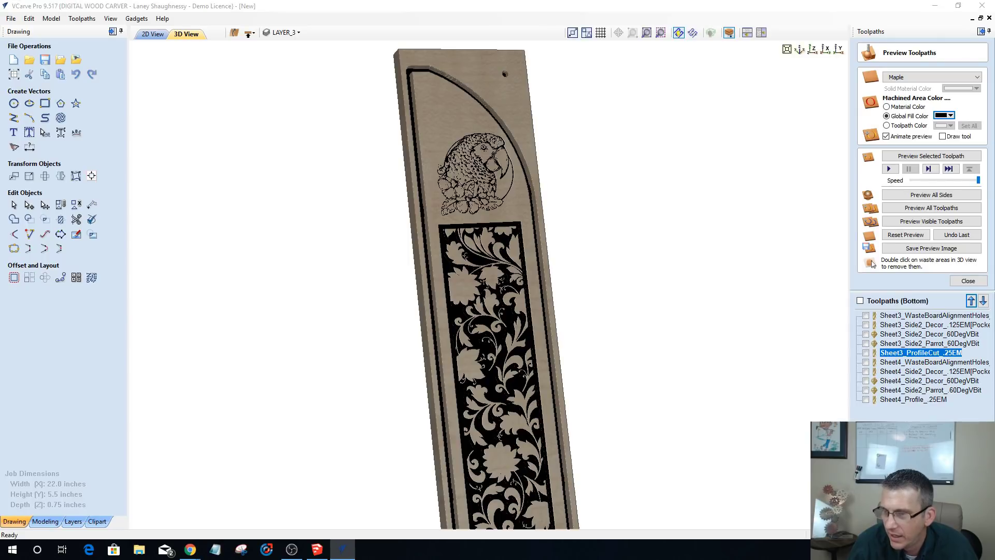